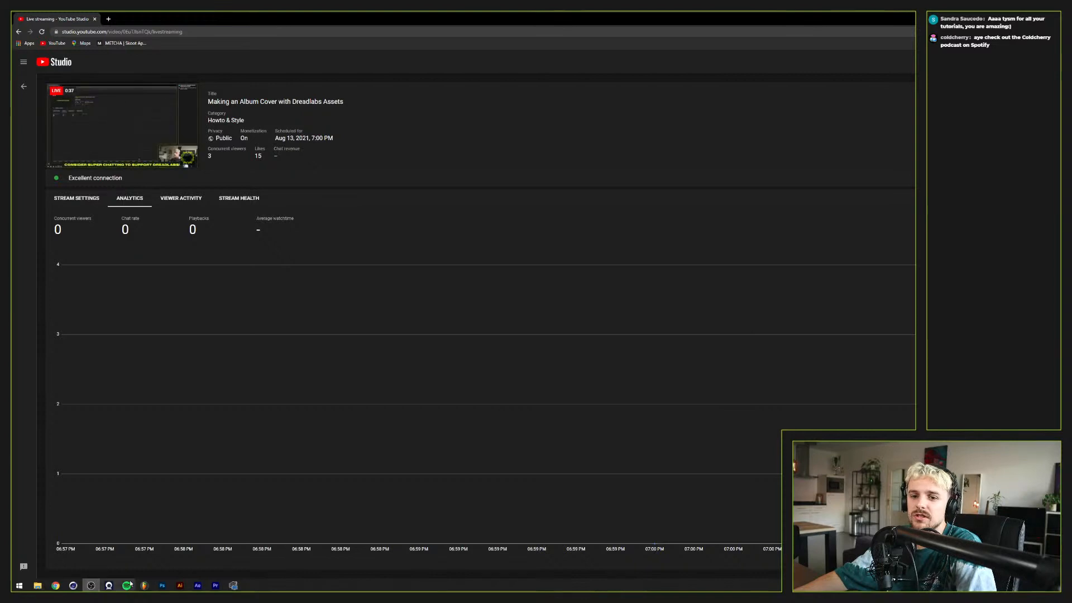
# Step: Switch to Photoshop, snap the YouTube Studio browser window beside it, and shrink that window so the canvas is uncovered
pyautogui.click(162, 585)
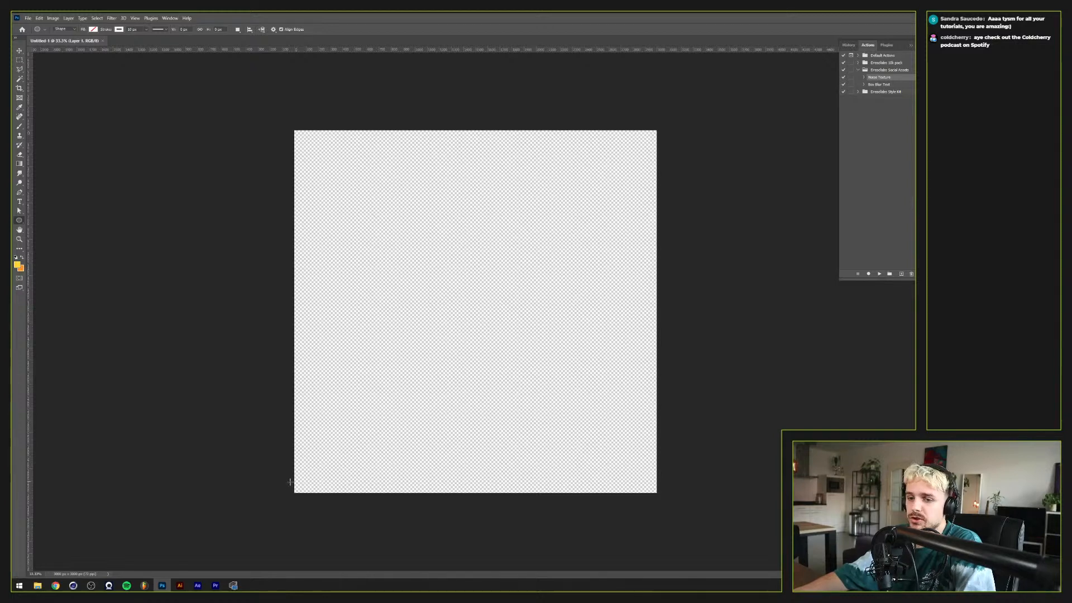
pyautogui.click(62, 586)
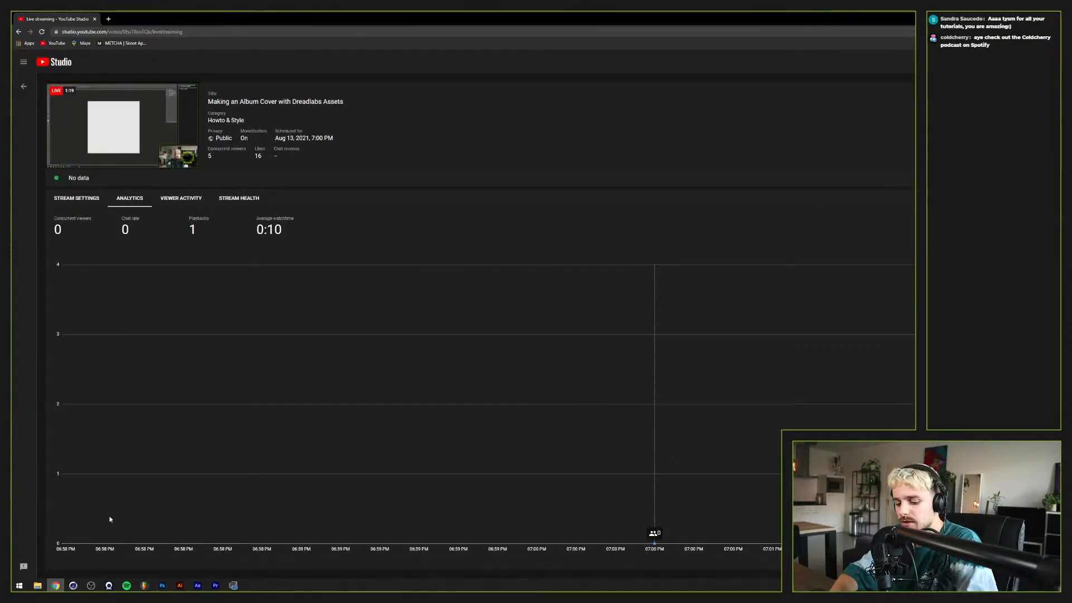
pyautogui.press('super+Right')
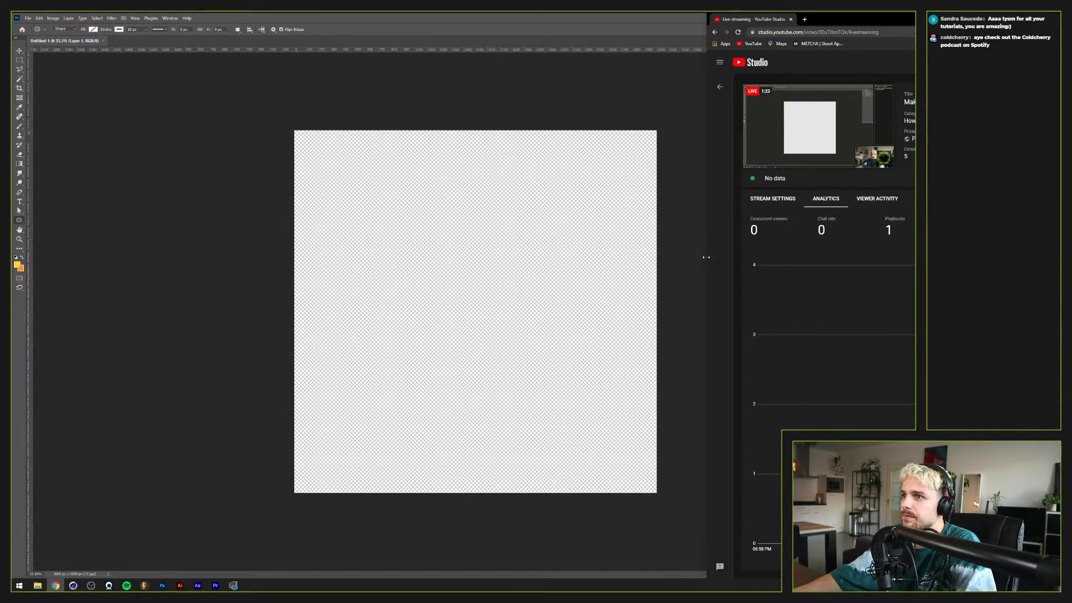
pyautogui.moveTo(707, 257); pyautogui.dragTo(915, 247)
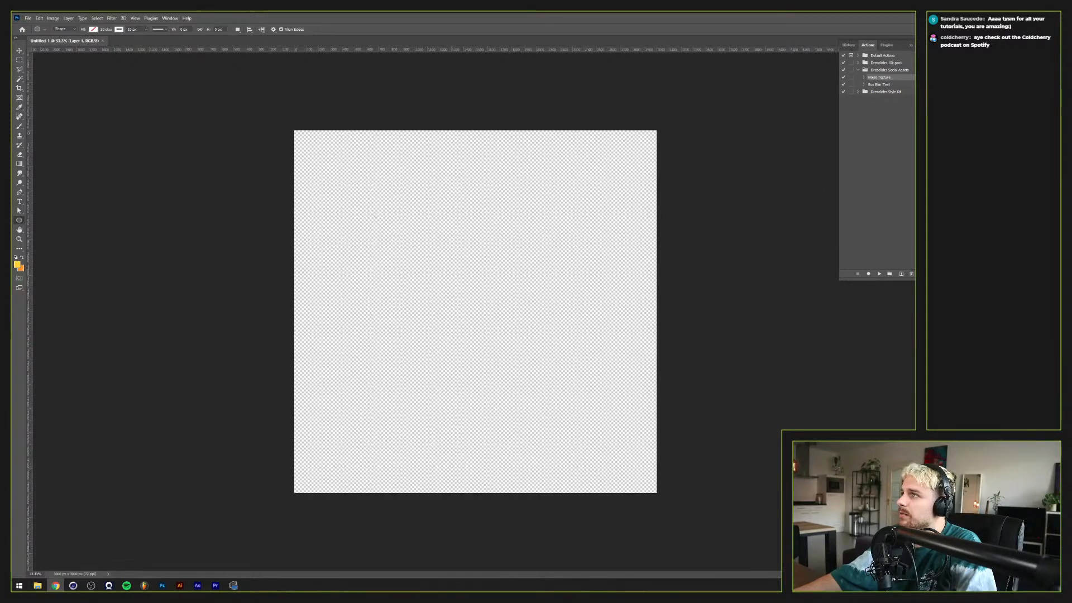
pyautogui.click(861, 25)
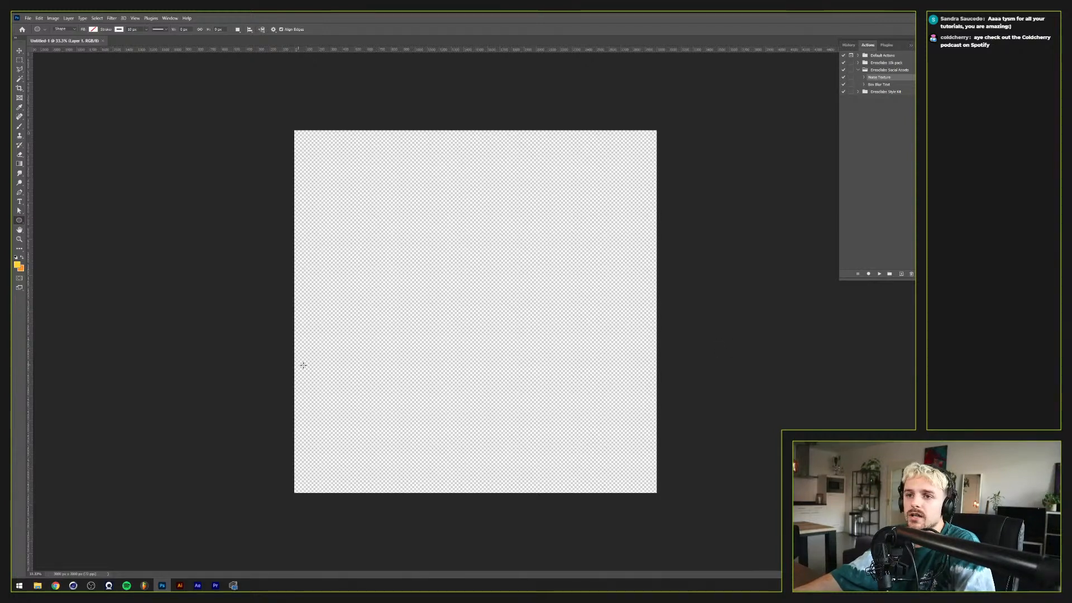
# Step: Hide the floating panel group that contains the Actions list from the Photoshop workspace
pyautogui.click(45, 314)
pyautogui.click(717, 219)
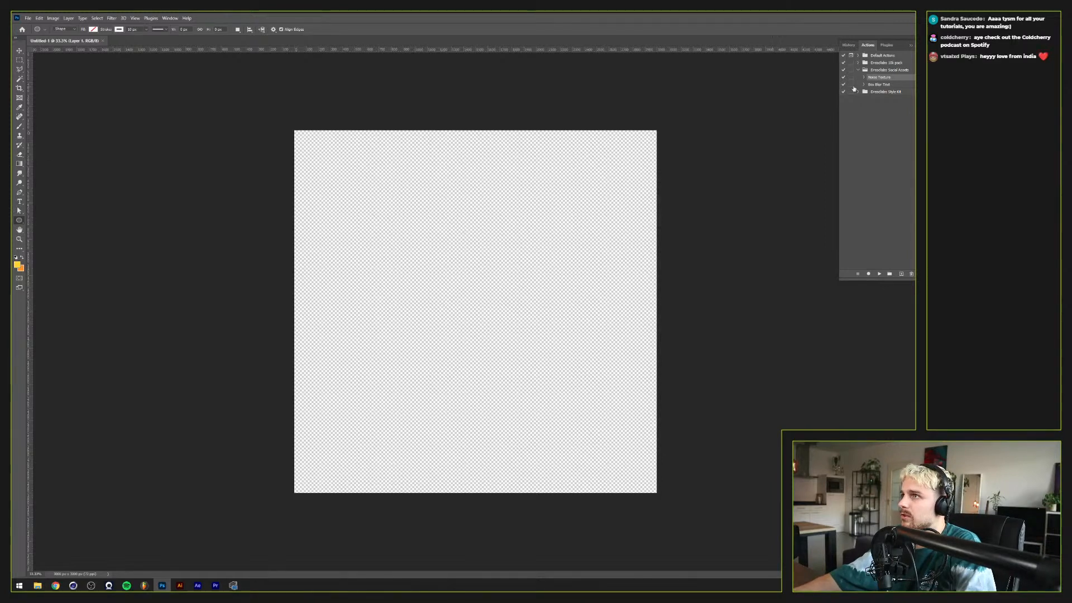
pyautogui.click(909, 46)
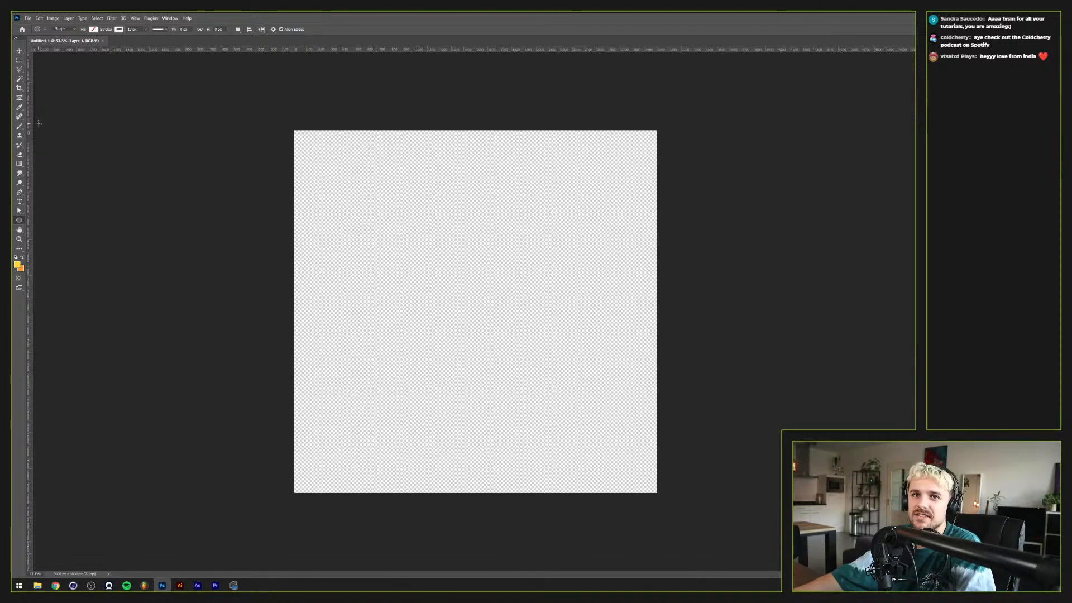
pyautogui.click(93, 29)
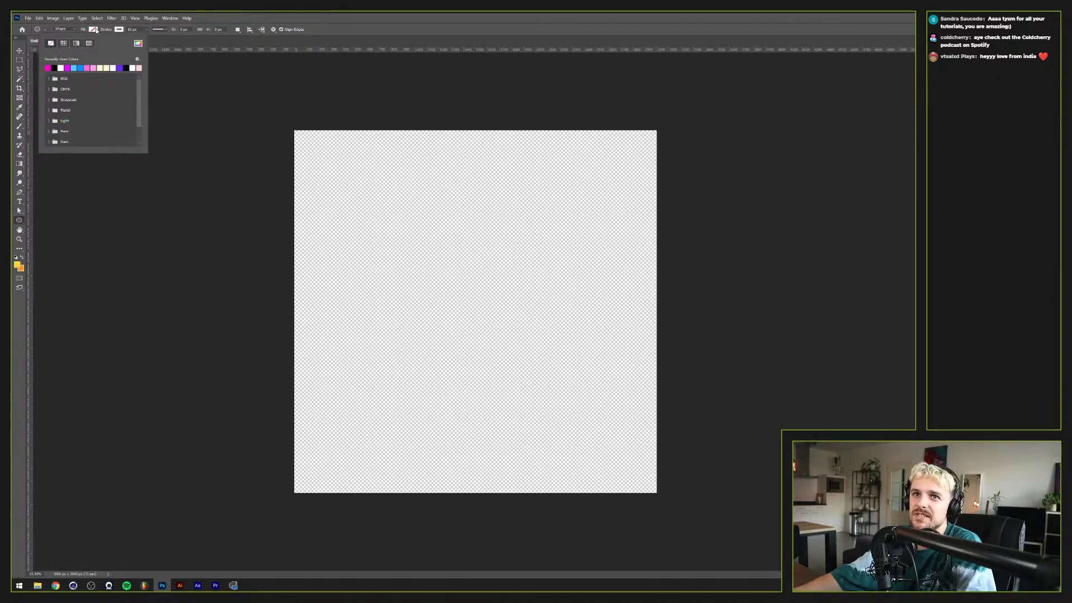
pyautogui.click(118, 30)
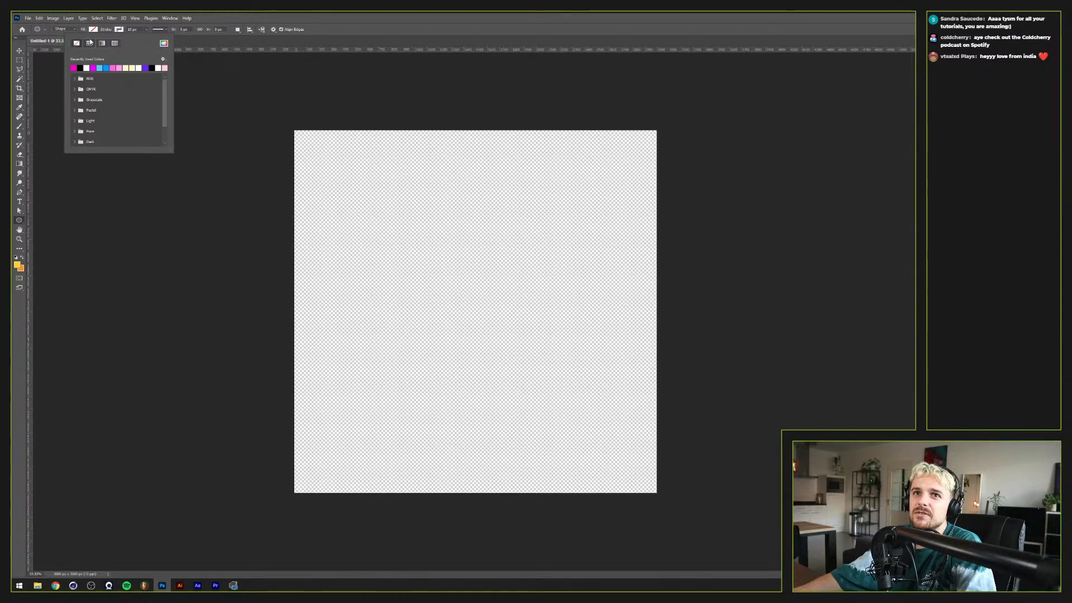
pyautogui.click(119, 30)
# Step: Switch to File Explorer's Dreadlabs resources folder, select all its asset folders, and shift the window slightly aside
pyautogui.moveTo(39, 586)
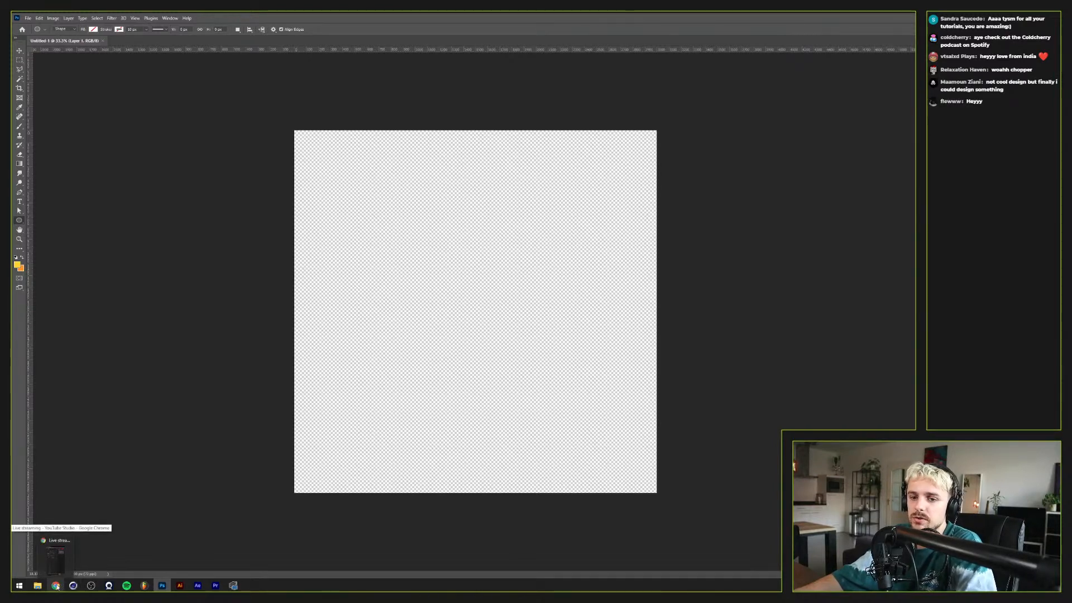
pyautogui.moveTo(65, 562)
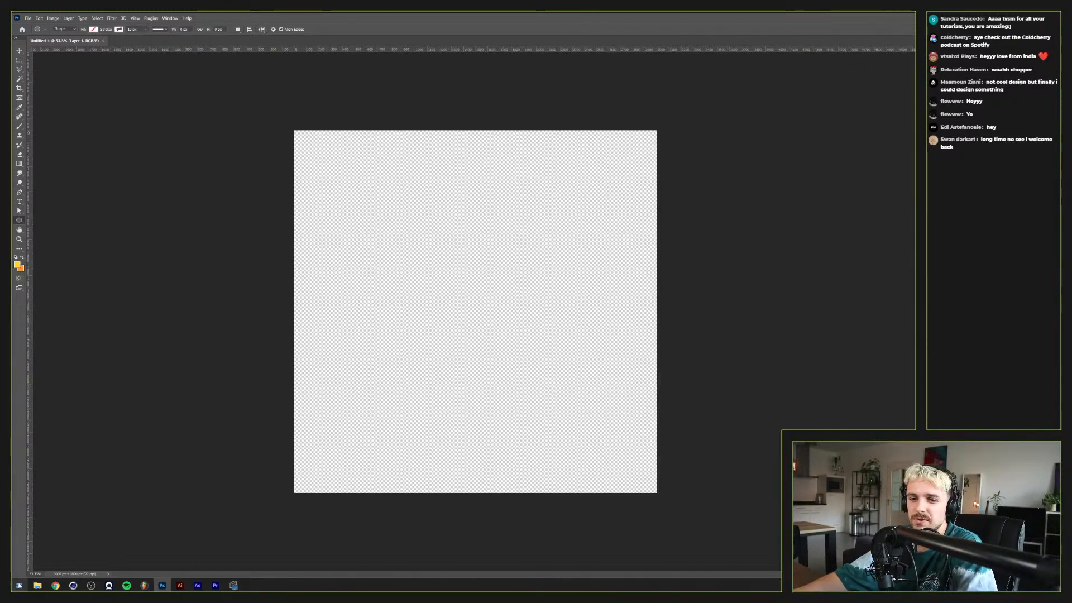
pyautogui.click(78, 556)
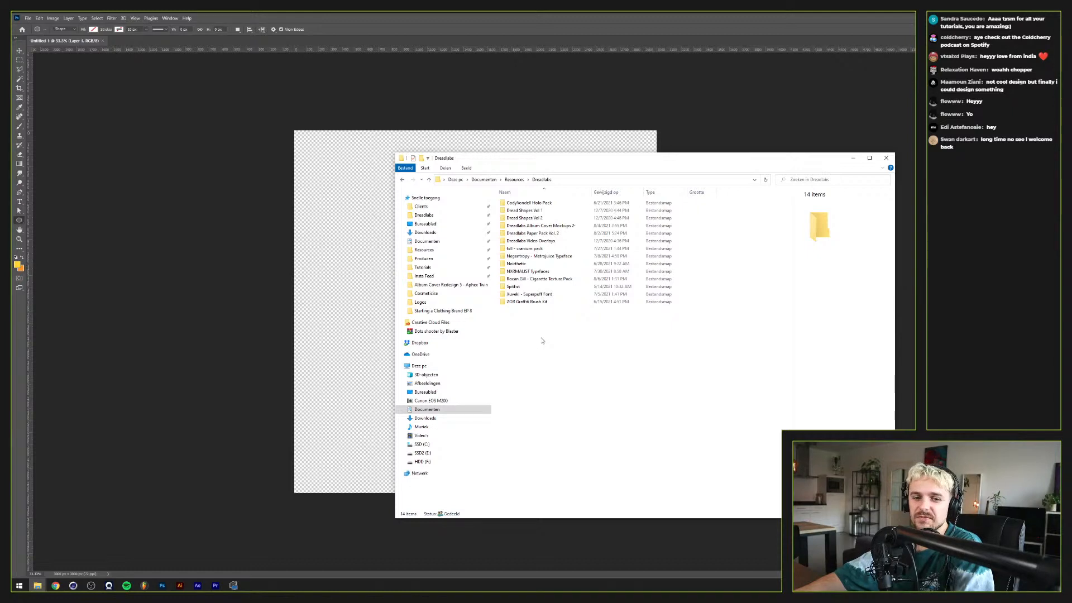
pyautogui.click(544, 294)
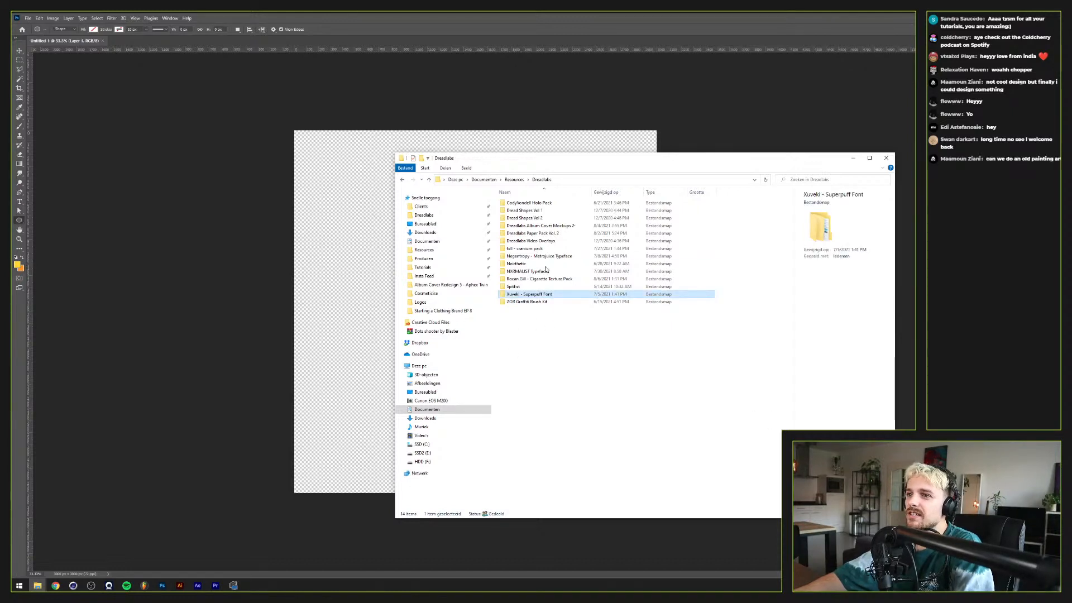
pyautogui.moveTo(577, 400); pyautogui.dragTo(557, 201)
pyautogui.click(591, 310)
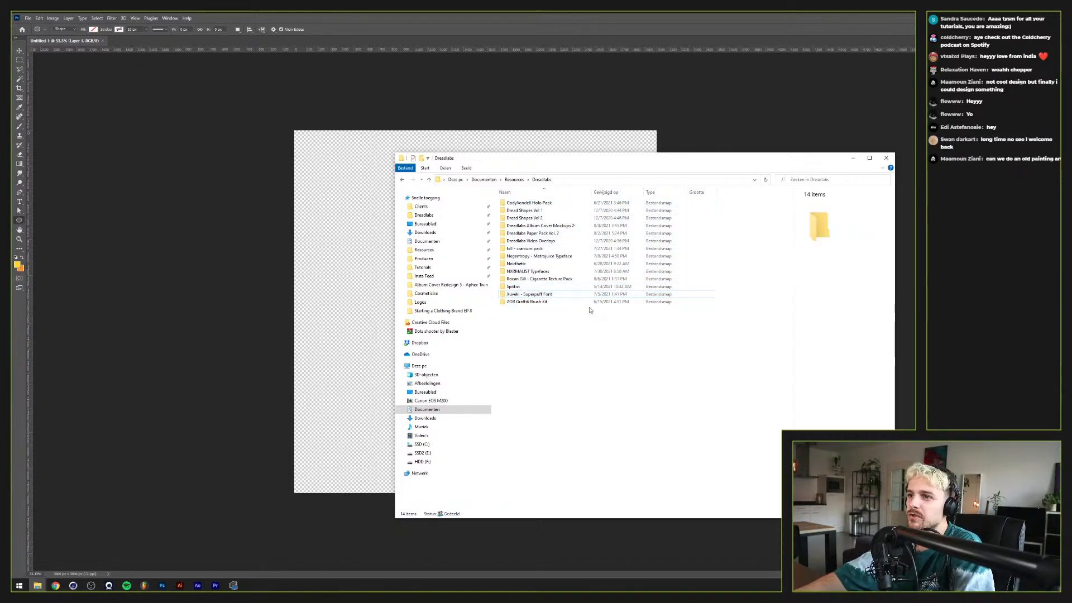
pyautogui.moveTo(627, 370); pyautogui.dragTo(737, 42)
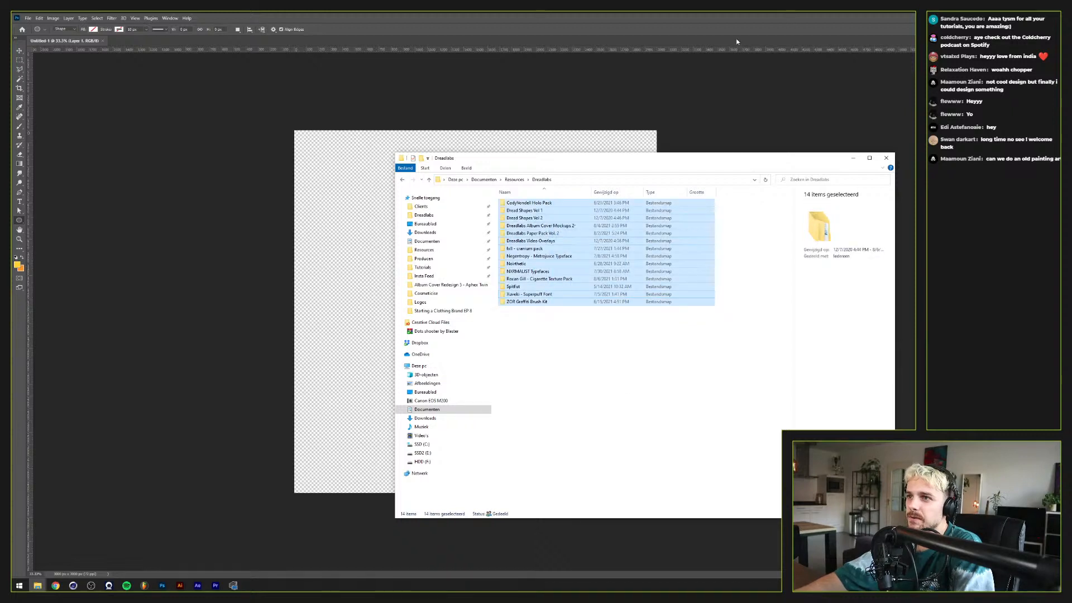
pyautogui.moveTo(591, 162); pyautogui.dragTo(626, 163)
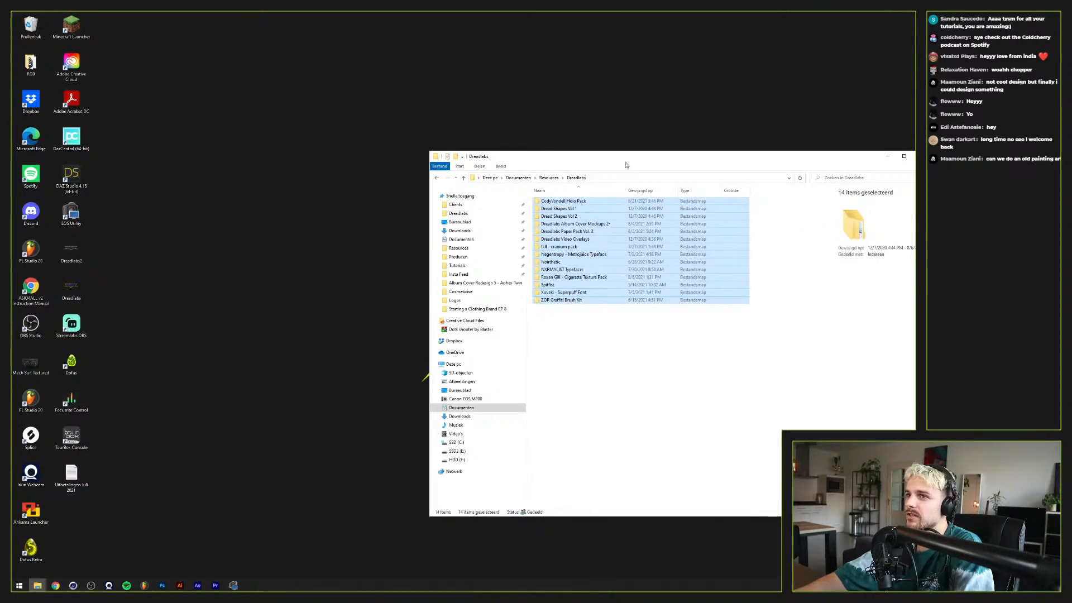
# Step: Restore Photoshop and bring the Dreadlabs folder window back in front of it
pyautogui.click(90, 586)
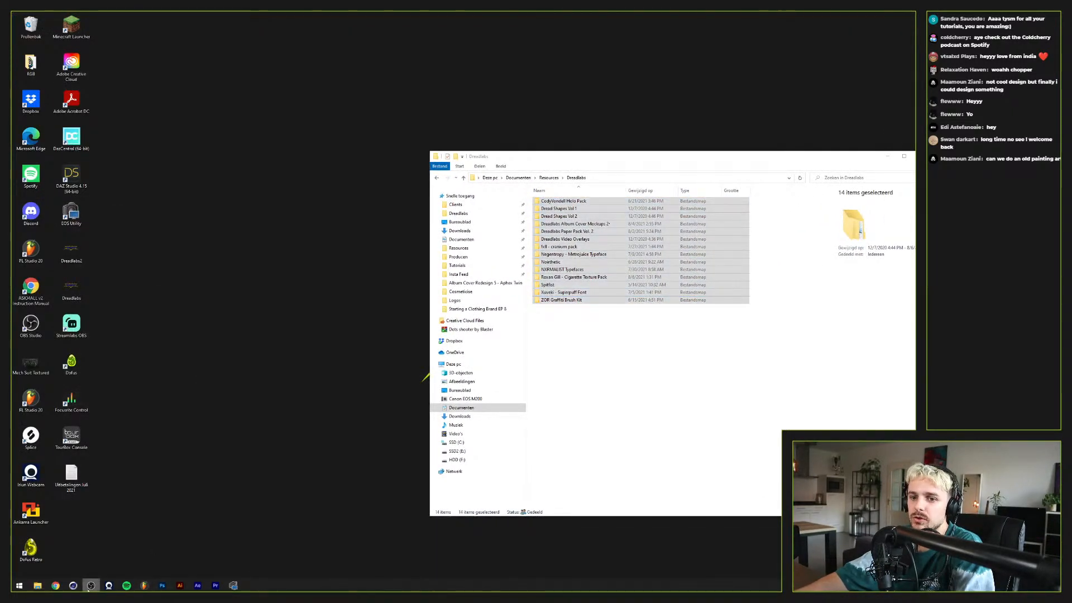
pyautogui.click(161, 585)
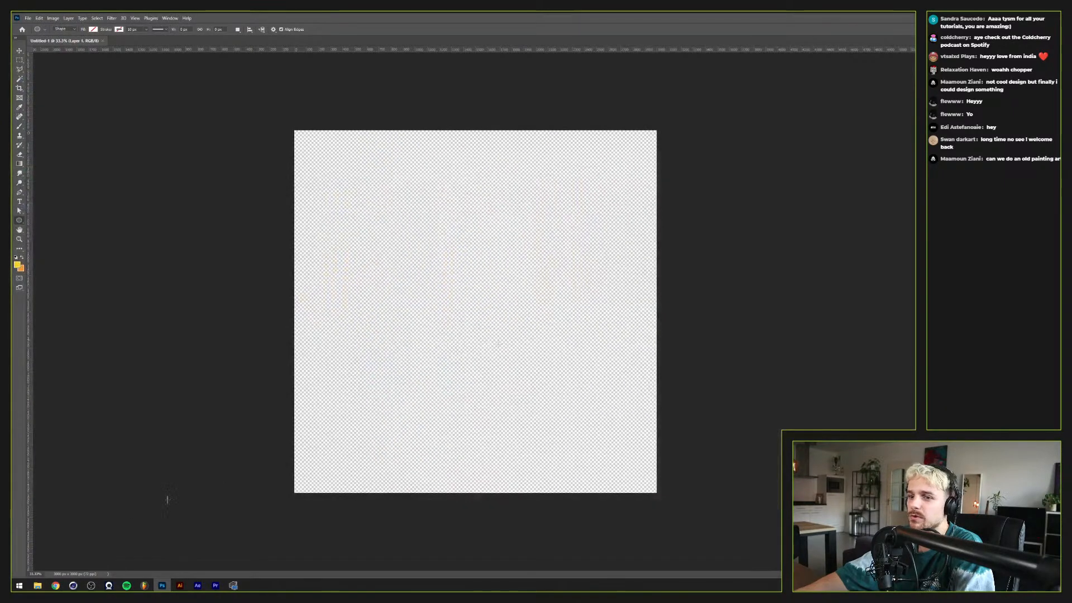
pyautogui.click(37, 585)
pyautogui.click(34, 556)
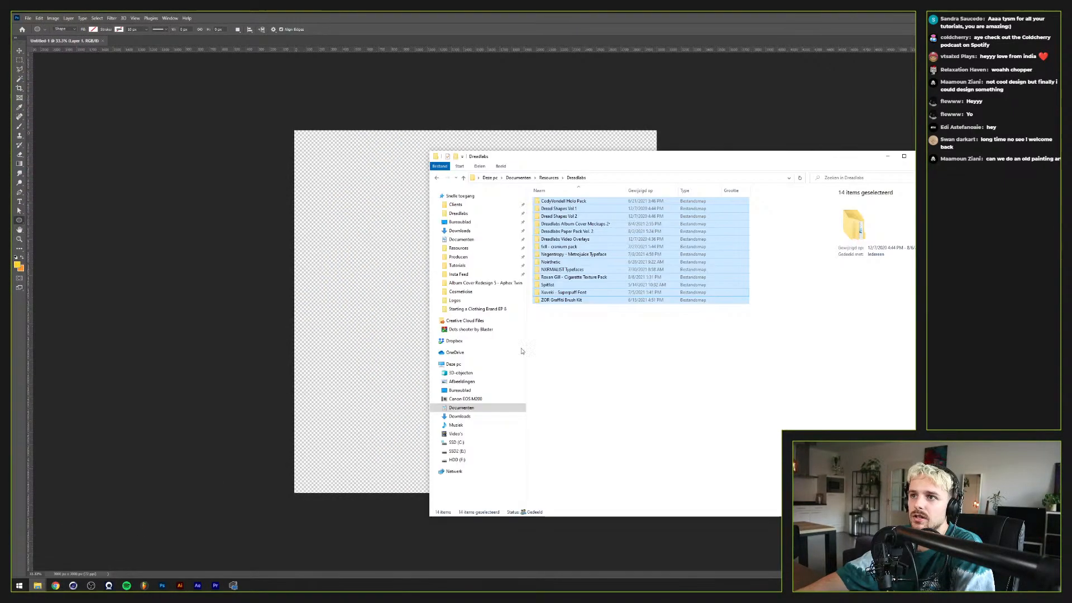
# Step: Look through the Dreadlabs asset folders from NXRMALIST Typefaces downward, and return to Photoshop
pyautogui.click(589, 357)
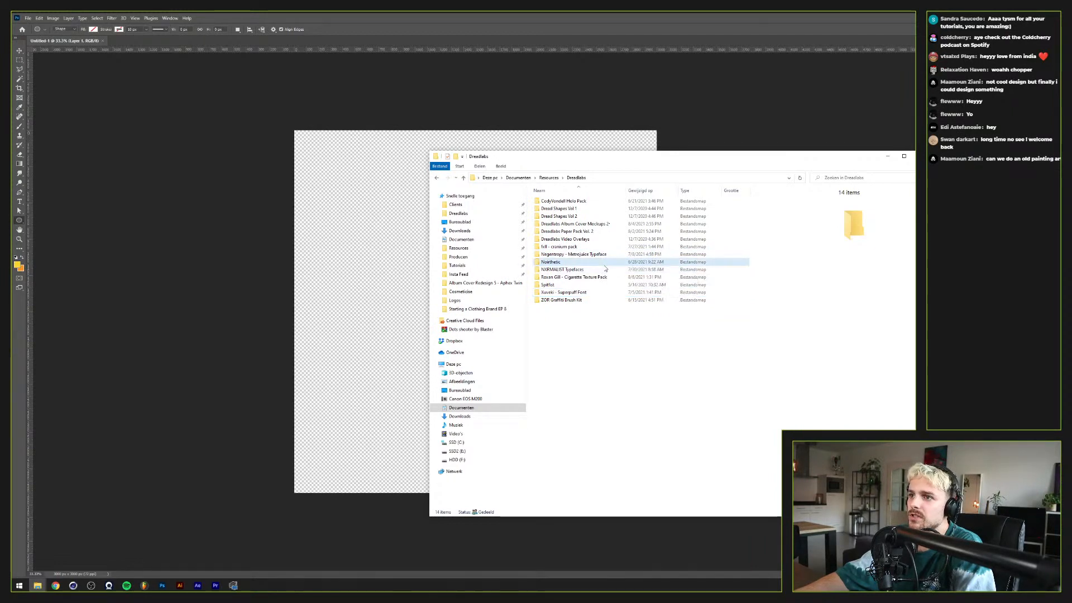
pyautogui.click(602, 272)
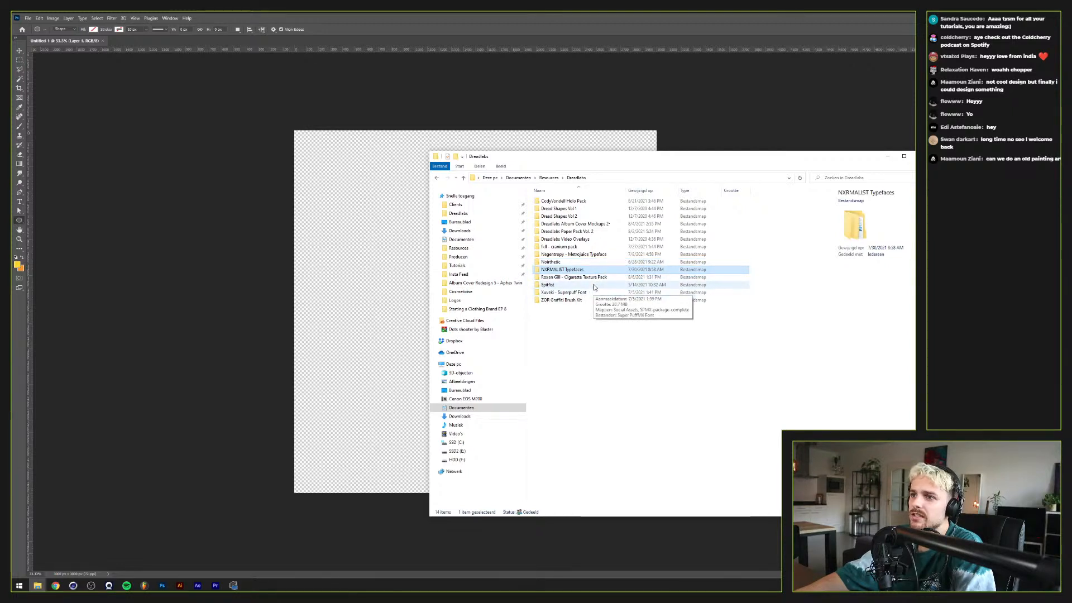
pyautogui.press('Down')
pyautogui.press('Down')
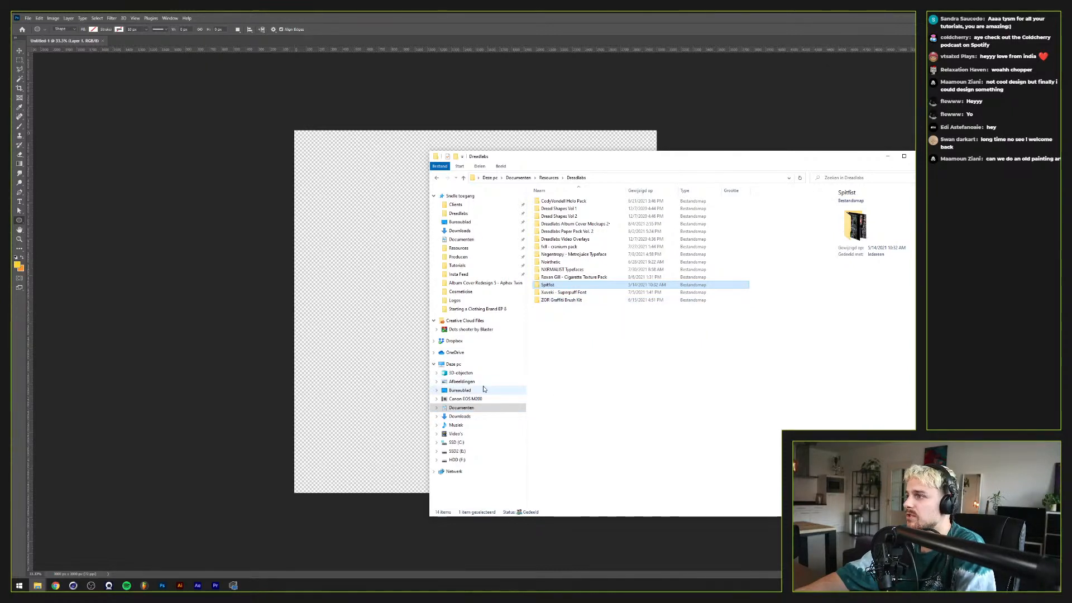
pyautogui.click(414, 378)
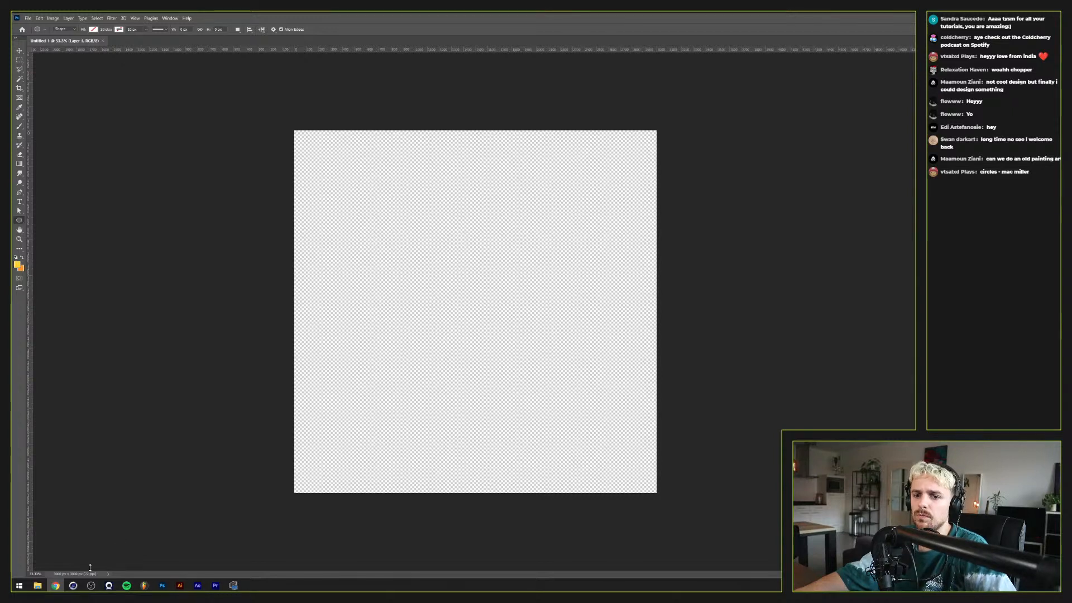
# Step: Open the DACM2 Vinyl Record mockup in Photoshop from the Dreadlabs Album Cover Mockups 2 folder
pyautogui.moveTo(39, 586)
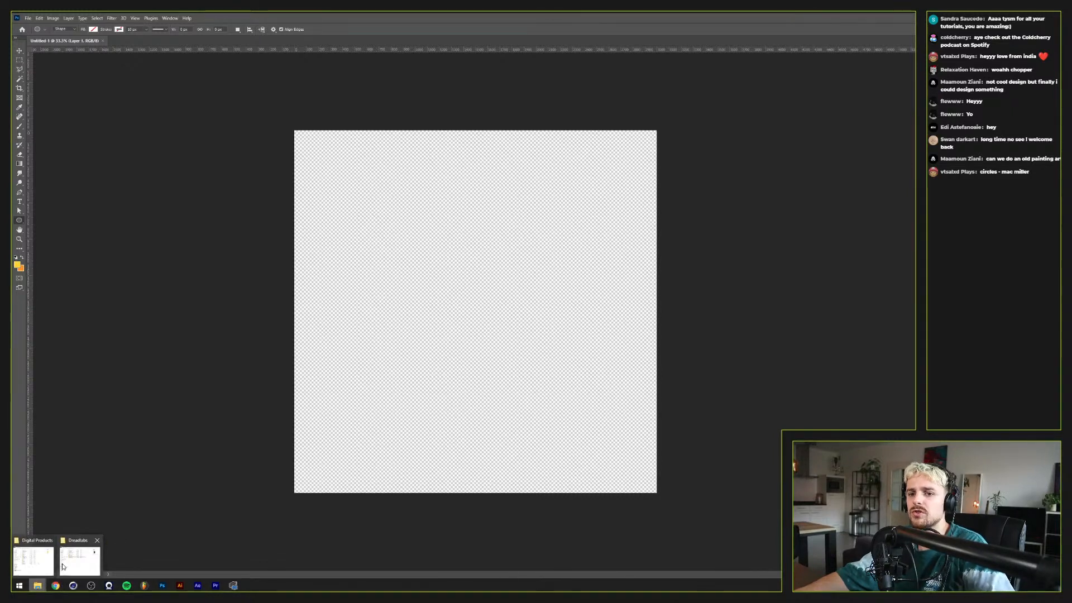
pyautogui.click(31, 556)
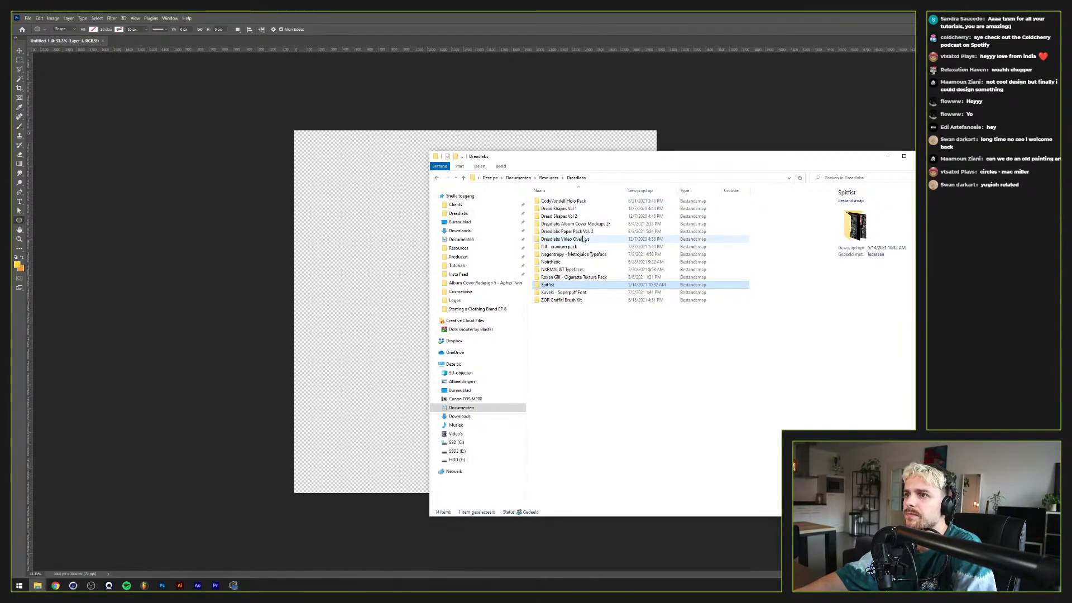
pyautogui.click(602, 231)
pyautogui.doubleClick(601, 224)
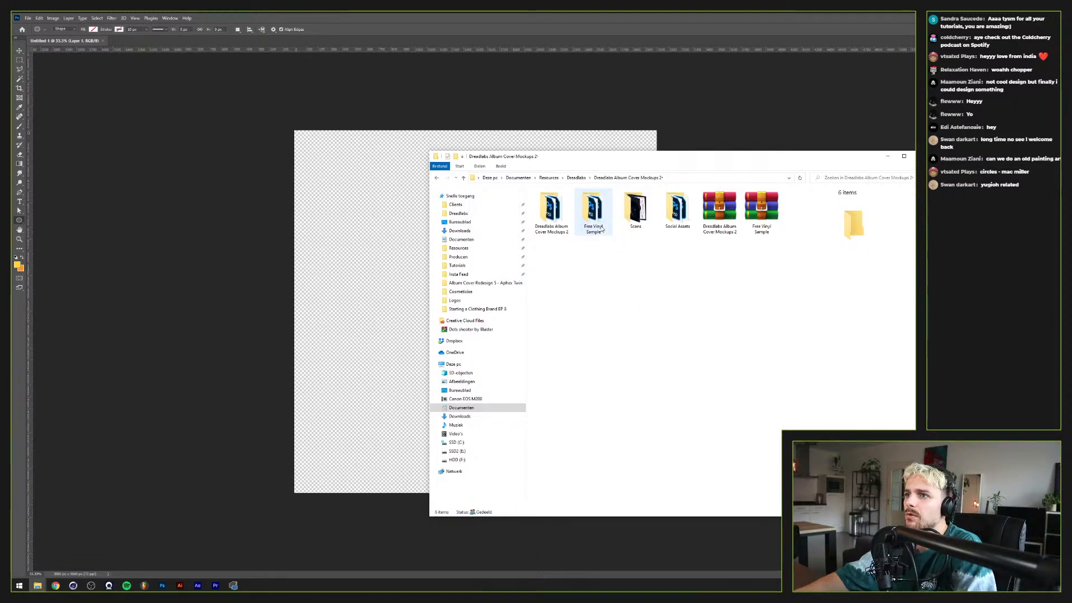
pyautogui.doubleClick(594, 210)
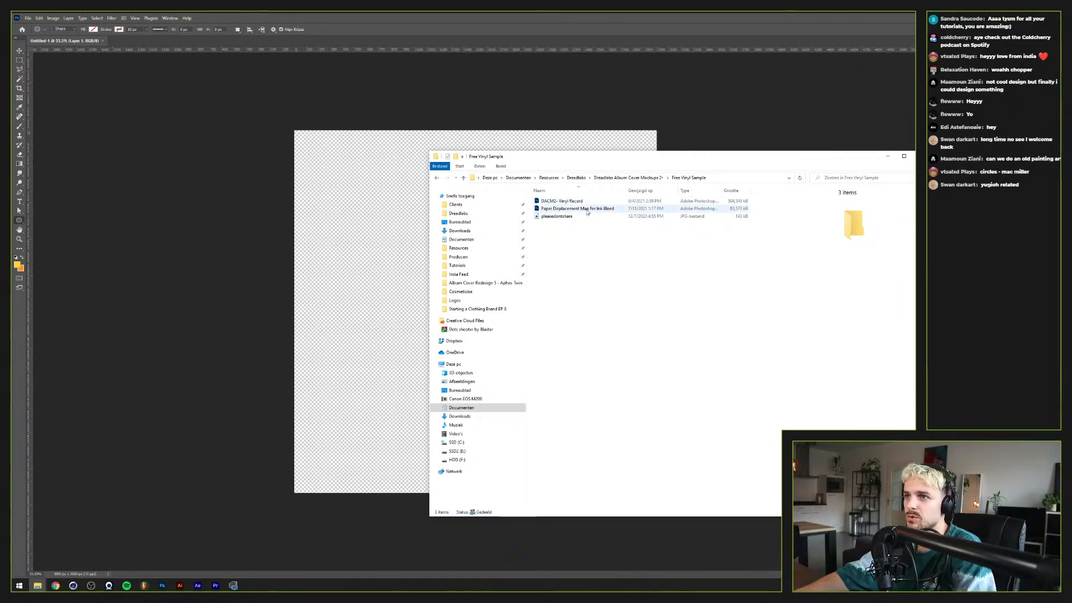
pyautogui.click(649, 178)
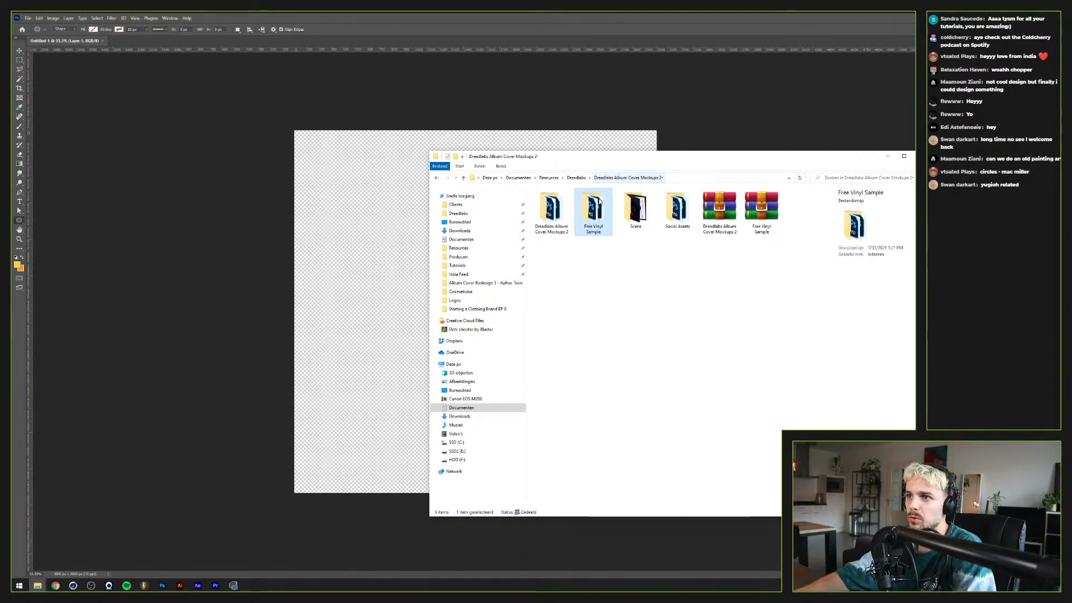
pyautogui.doubleClick(553, 213)
pyautogui.doubleClick(579, 208)
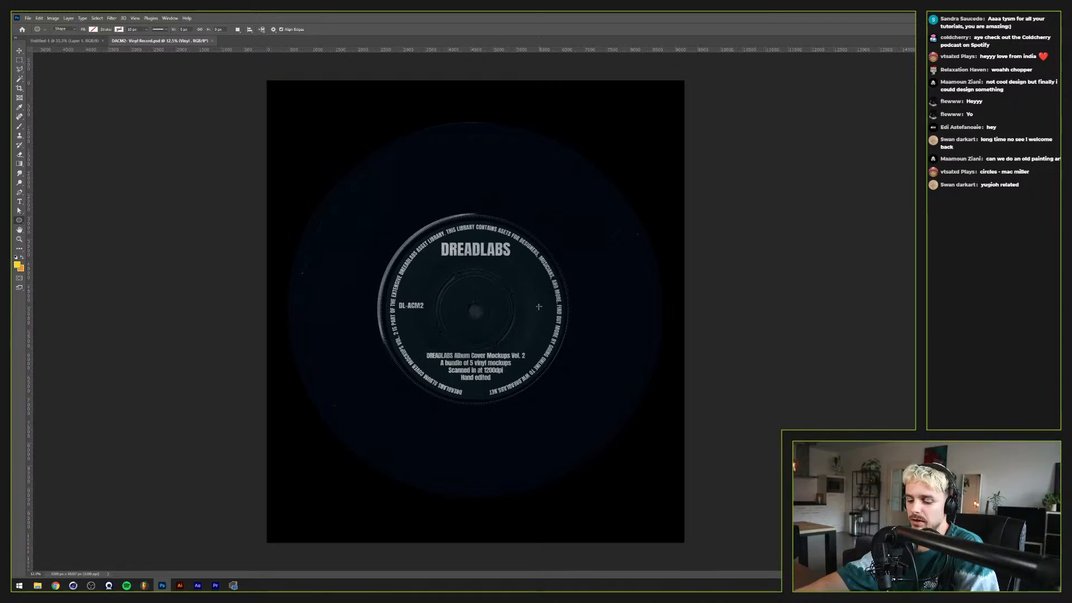
# Step: Activate the Move tool and examine the vinyl record mockup and its printed label up close
pyautogui.press('v')
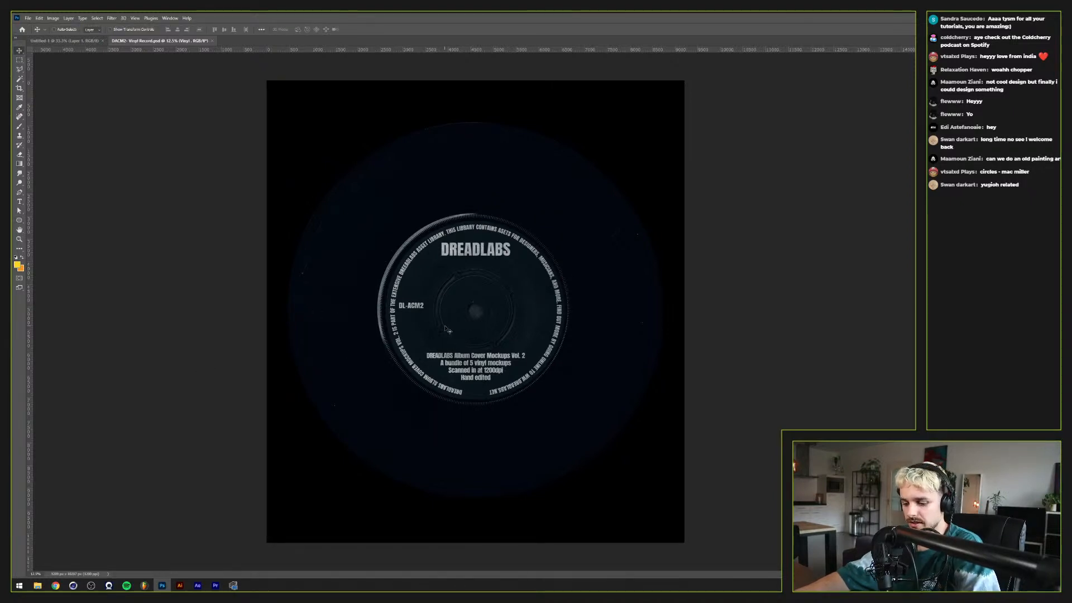
pyautogui.scroll(4, 452, 307)
pyautogui.scroll(-4, 452, 307)
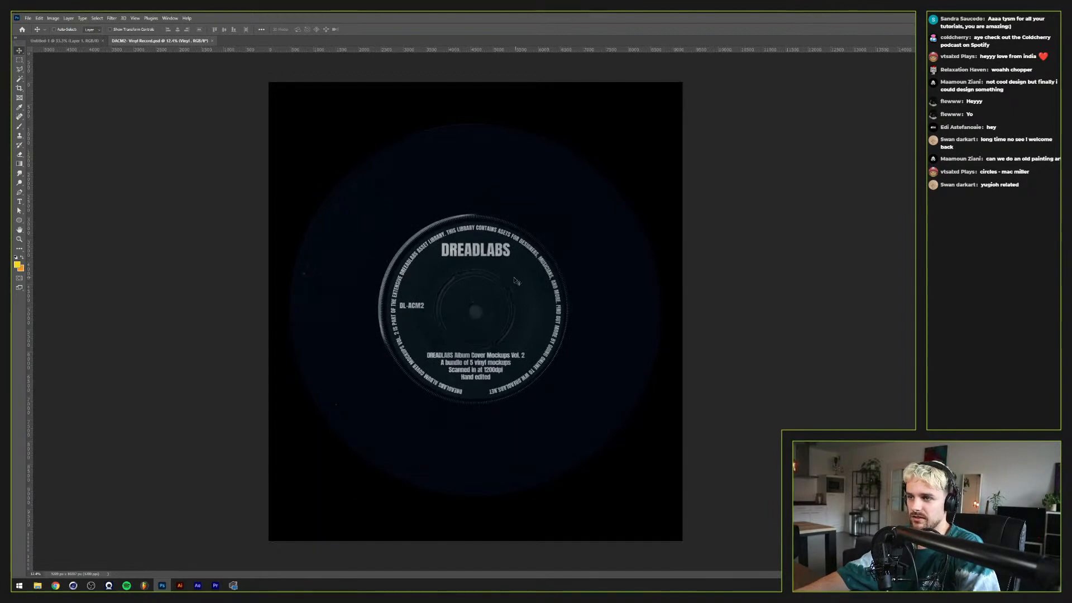
pyautogui.scroll(3, 450, 309)
pyautogui.scroll(-2, 458, 311)
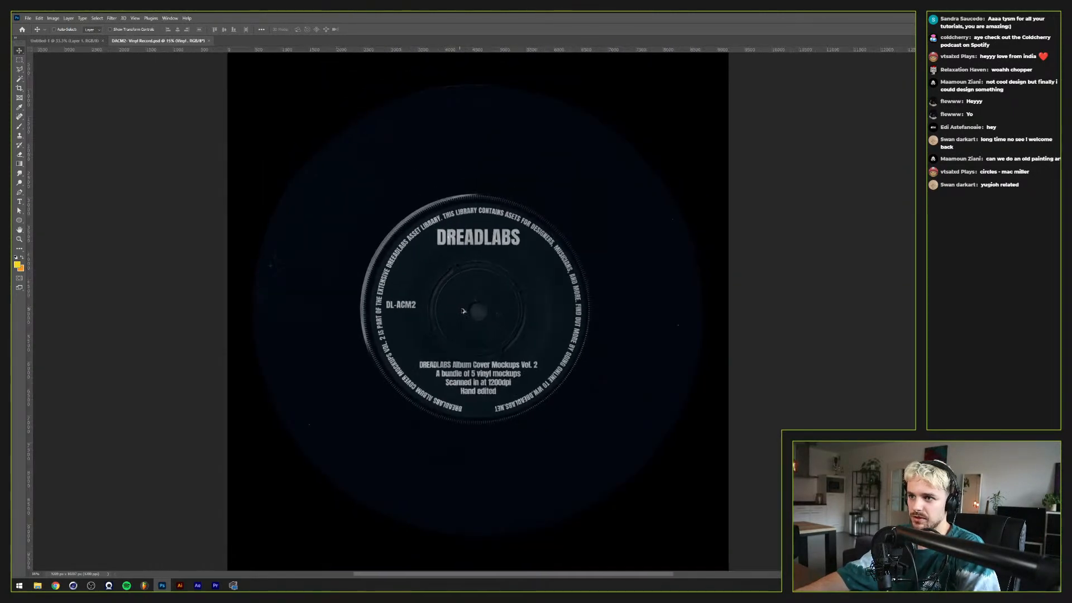
pyautogui.scroll(1, 473, 315)
pyautogui.scroll(-1, 466, 310)
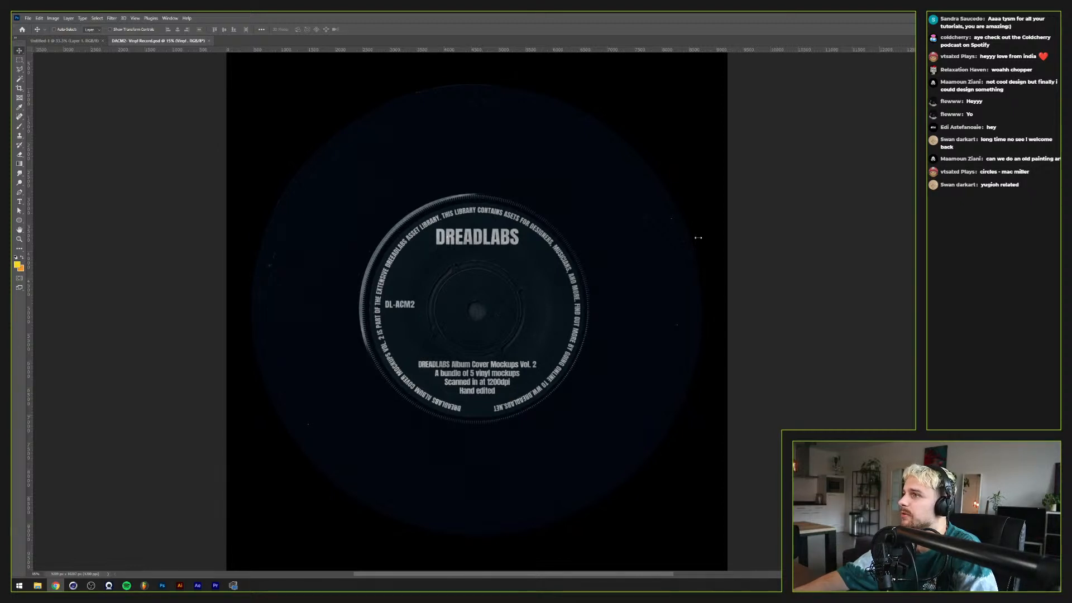
# Step: Try placing the copied dragon artwork over the vinyl record, enlarged to cover the whole label and moved above the label text
pyautogui.click(545, 239)
pyautogui.hotkey('ctrl', 'v')
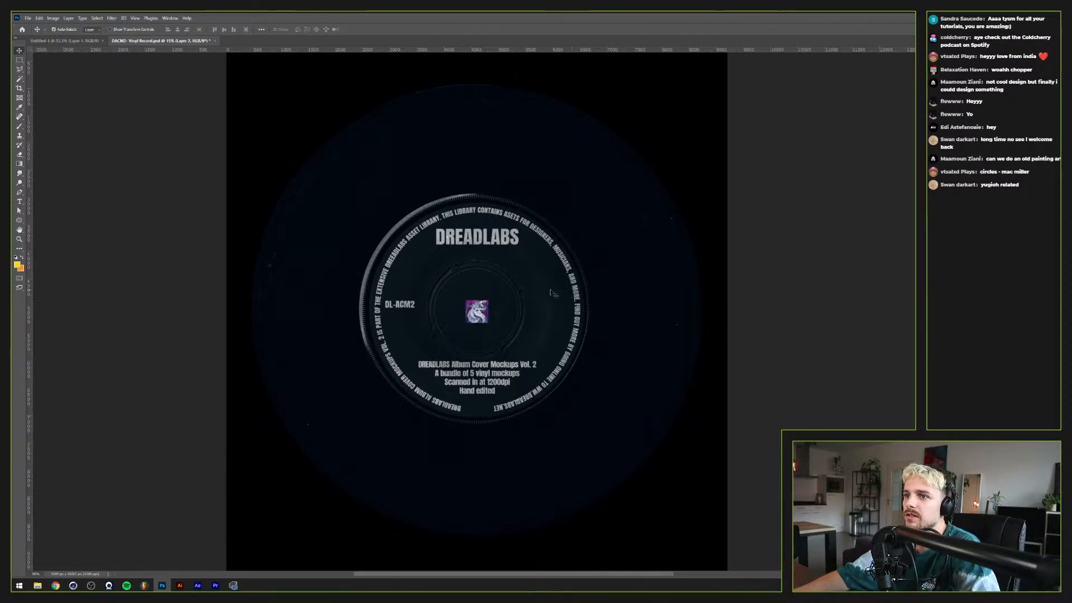
pyautogui.hotkey('ctrl', 't')
pyautogui.moveTo(478, 302); pyautogui.dragTo(503, 172)
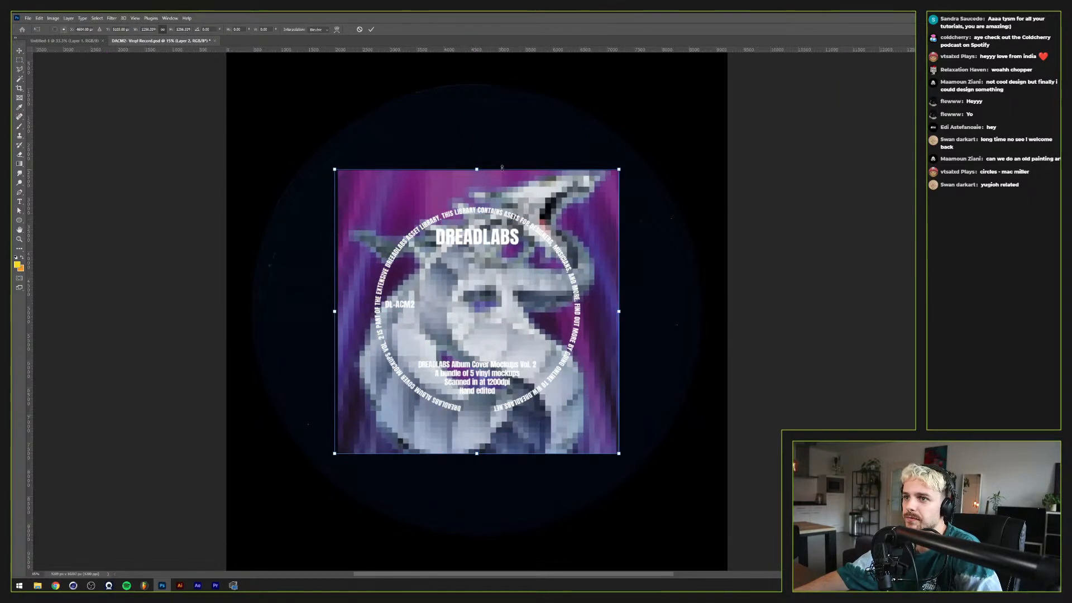
pyautogui.press('Return')
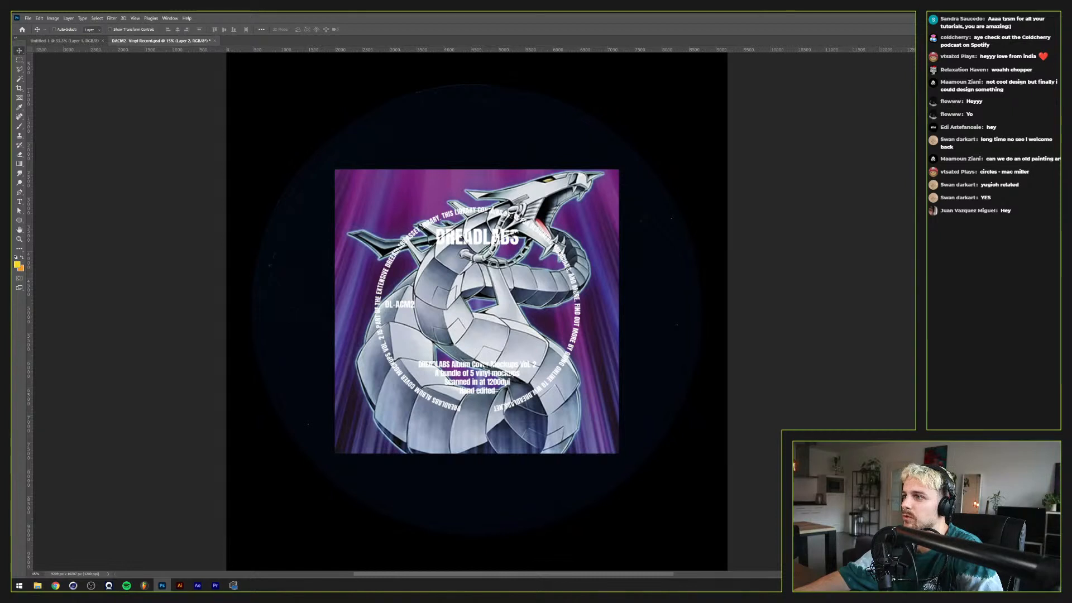
pyautogui.hotkey('ctrl', ']')
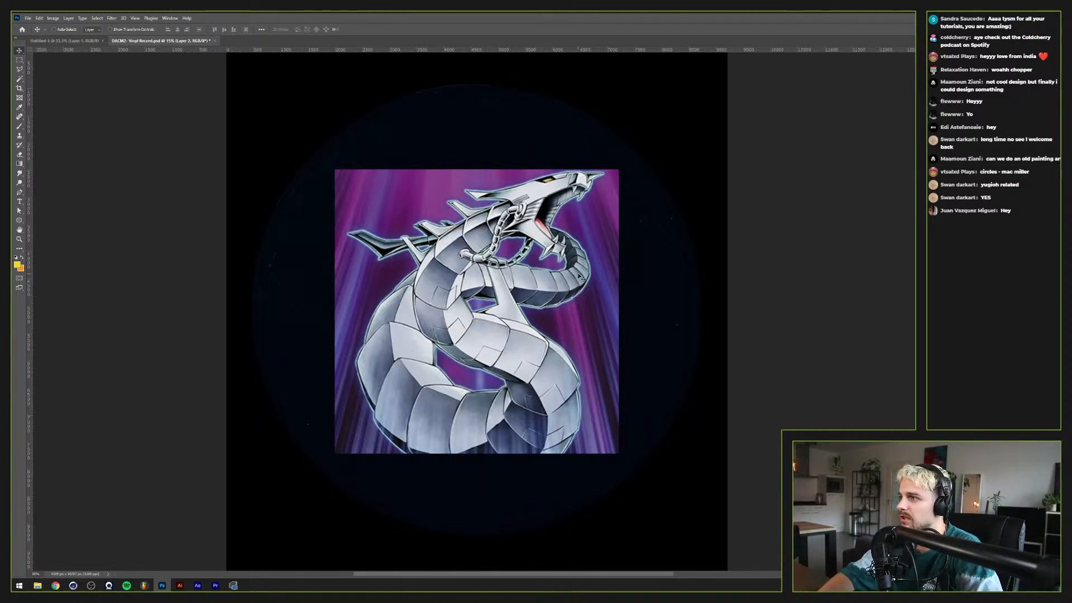
pyautogui.press('Delete')
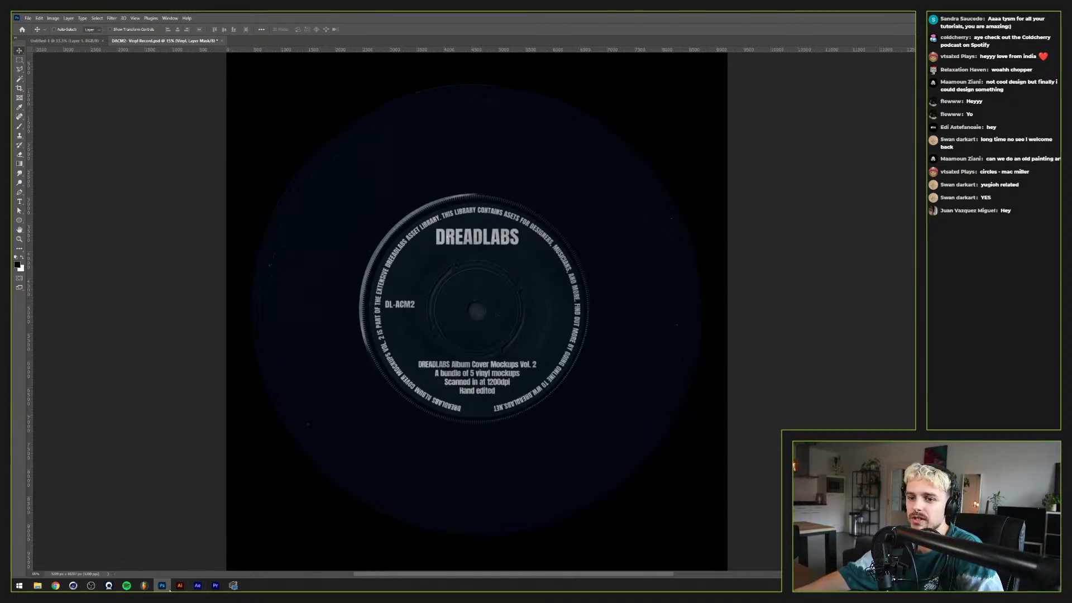
# Step: Switch to Illustrator and create a new square document of 3000 by 3000 px from the recent custom preset
pyautogui.click(162, 585)
pyautogui.click(180, 586)
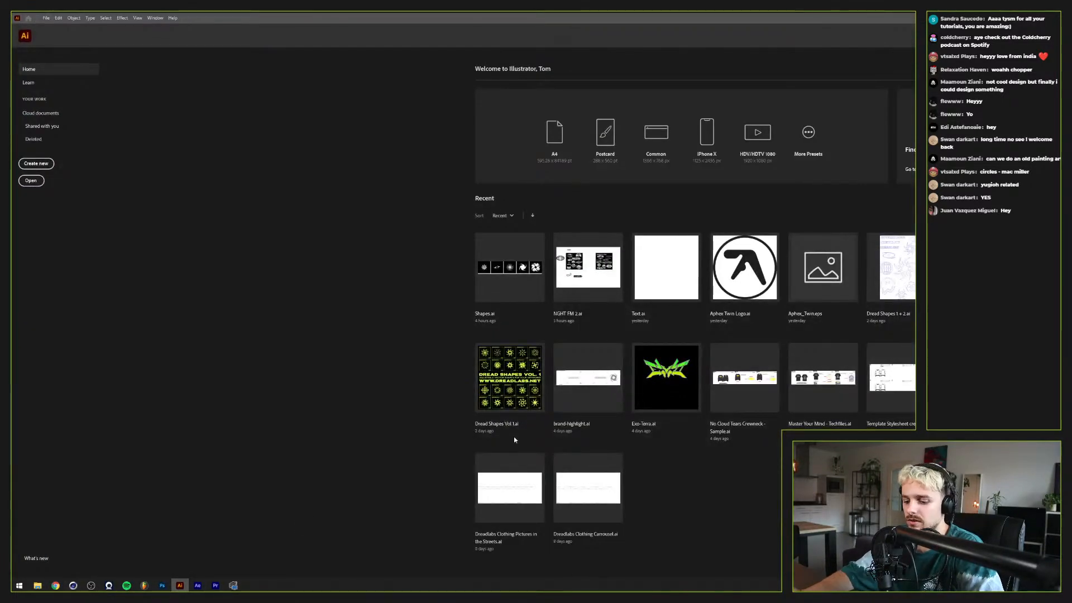
pyautogui.press('super+Left')
pyautogui.press('Escape')
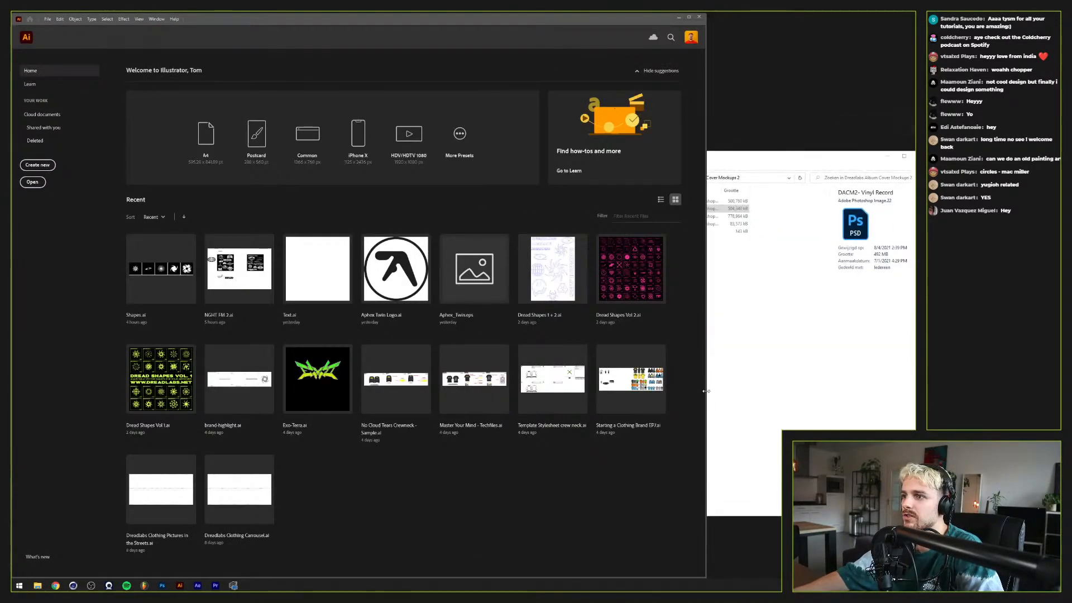
pyautogui.press('super+Up')
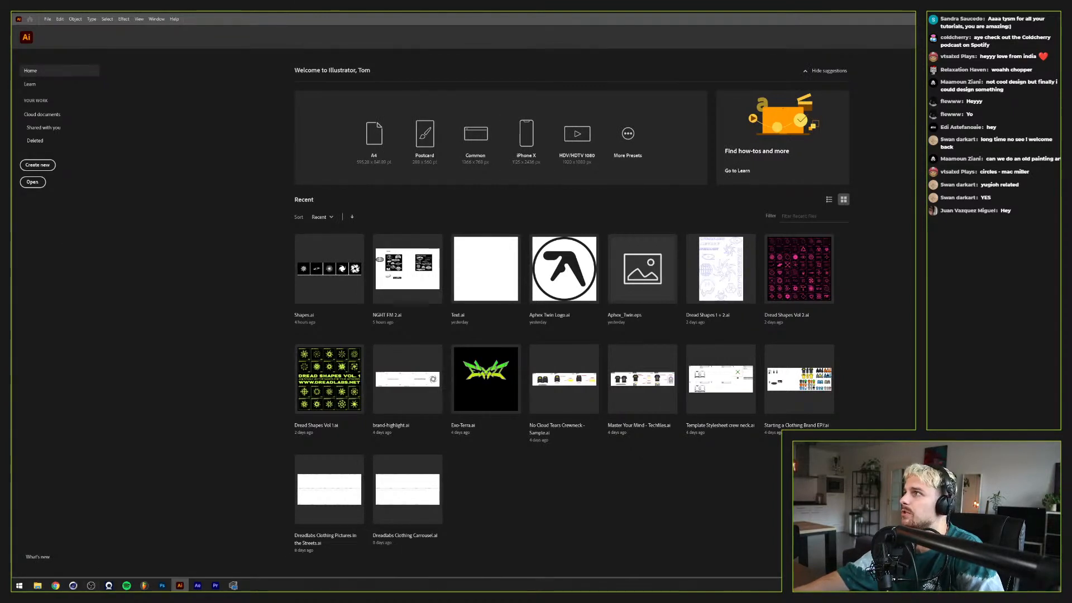
pyautogui.hotkey('alt', 'Tab')
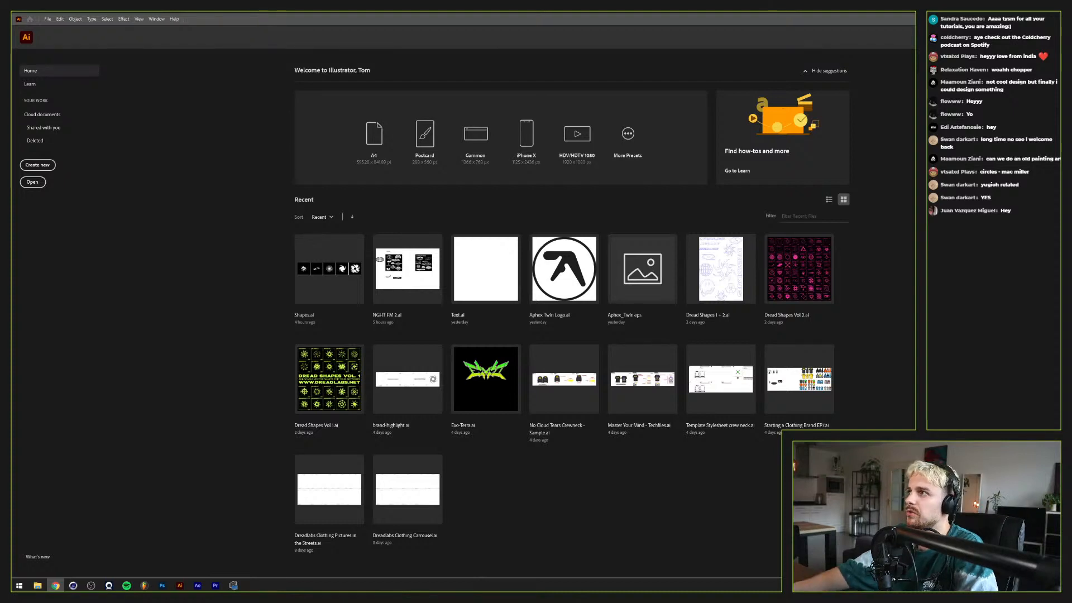
pyautogui.click(38, 164)
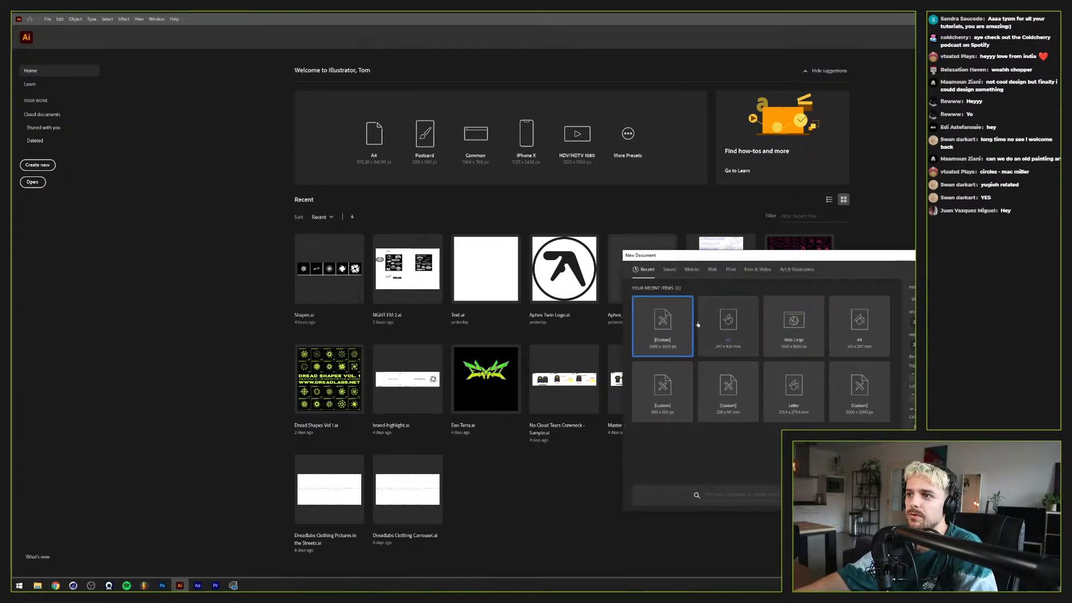
pyautogui.press('Return')
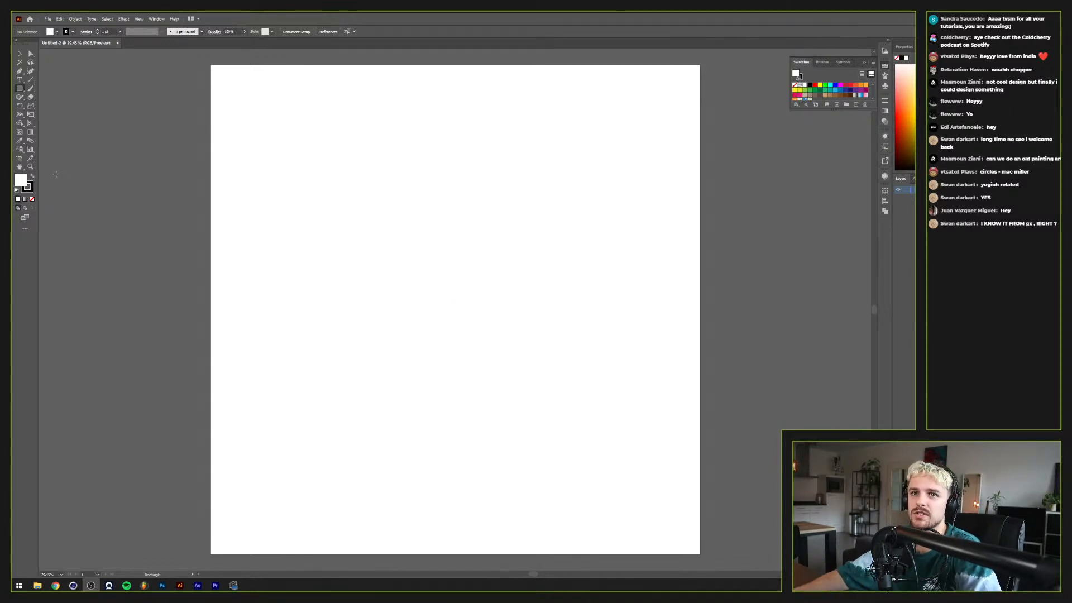
# Step: Draw an unfilled circle with a black outline that spans the full width and height of the artboard, and deselect it
pyautogui.click(225, 202)
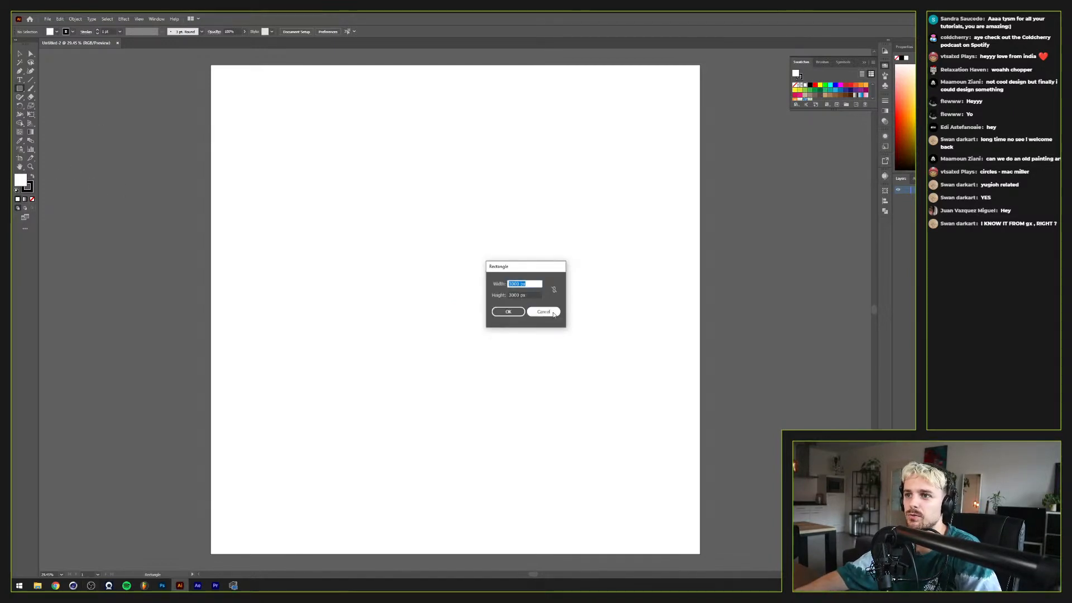
pyautogui.click(553, 312)
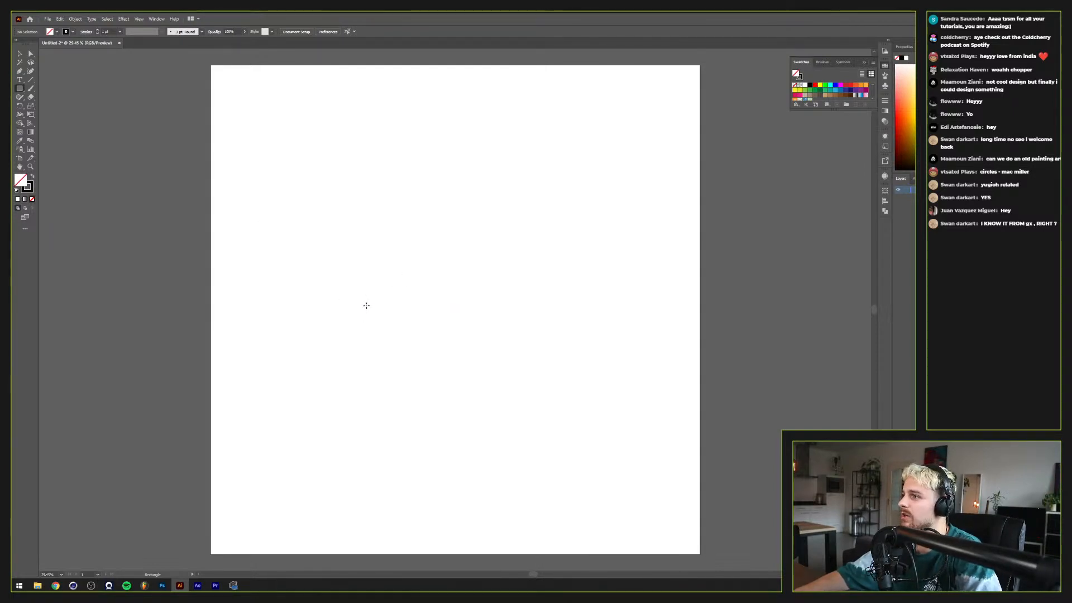
pyautogui.press('l')
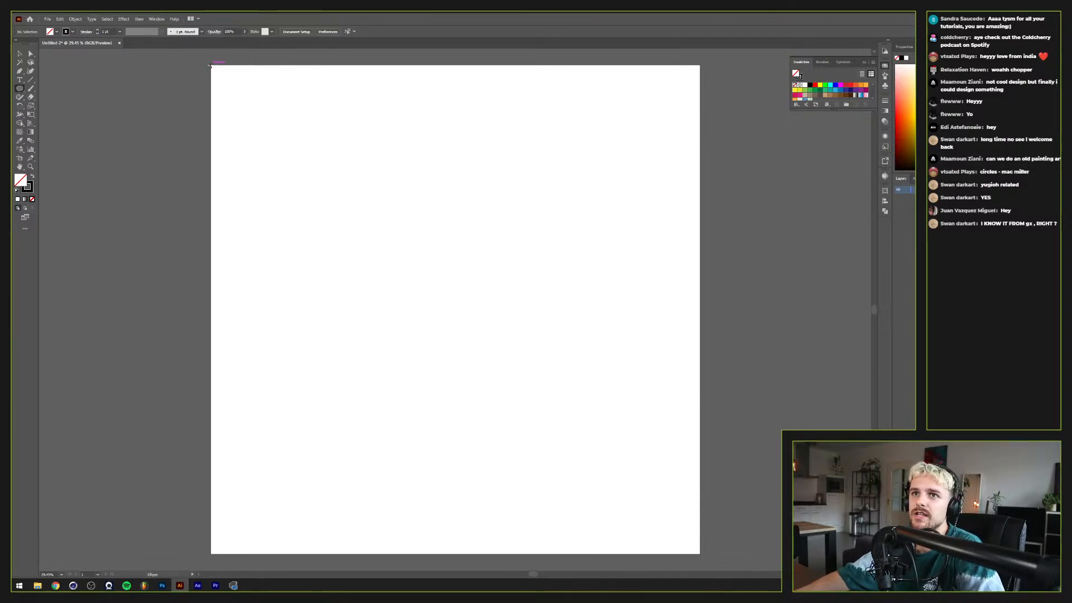
pyautogui.moveTo(210, 65); pyautogui.dragTo(701, 520)
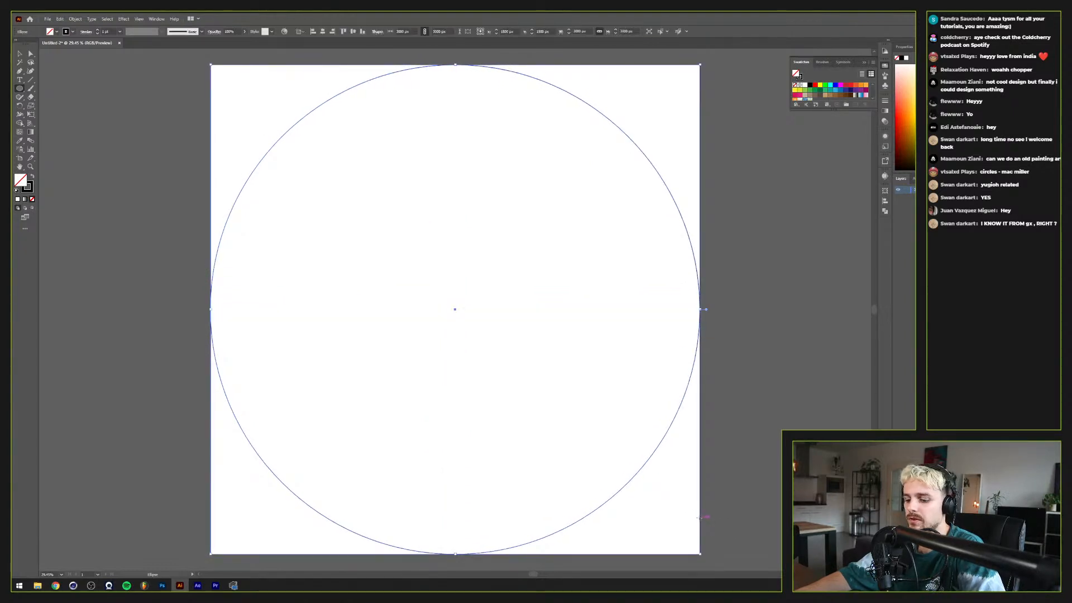
pyautogui.press('v')
pyautogui.click(394, 538)
# Step: Switch to Photoshop, merge the visible vinyl mockup onto a new layer and select the entire canvas
pyautogui.click(162, 585)
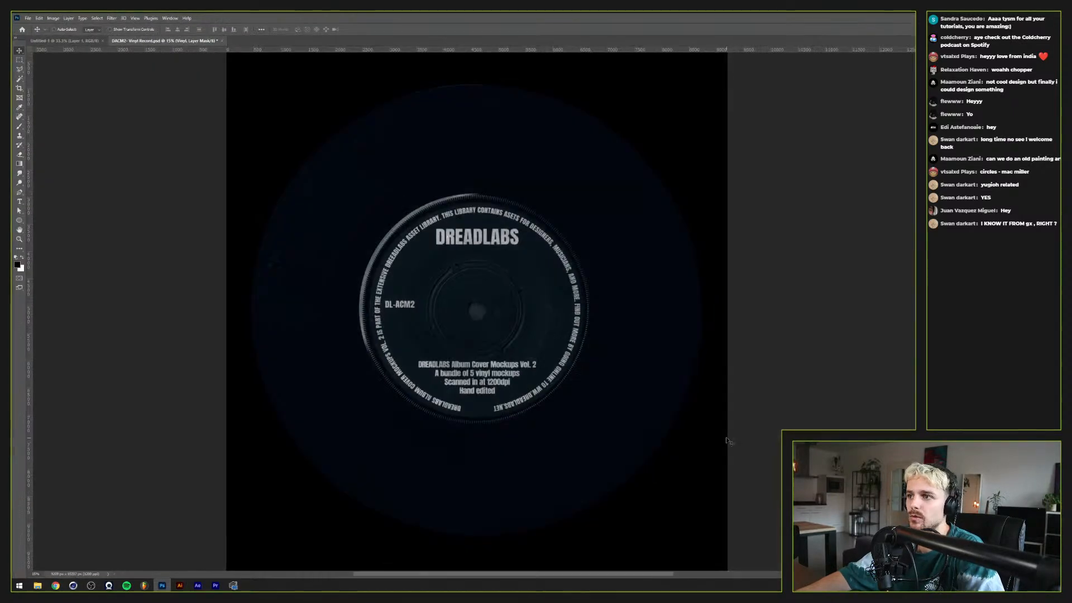
pyautogui.hotkey('ctrl', 'shift', 'alt', 'n')
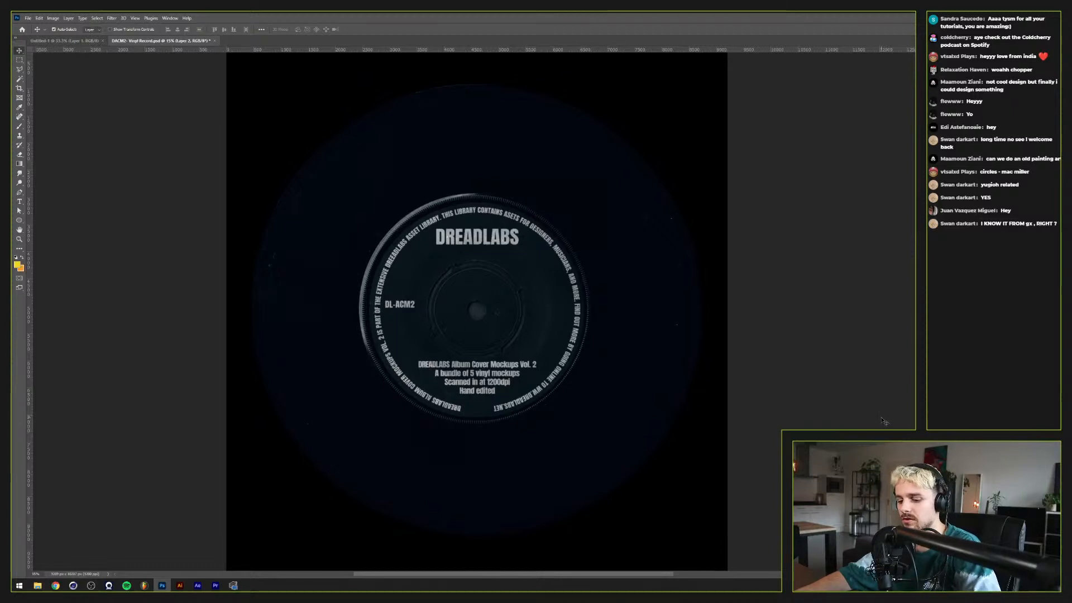
pyautogui.hotkey('ctrl', 'a')
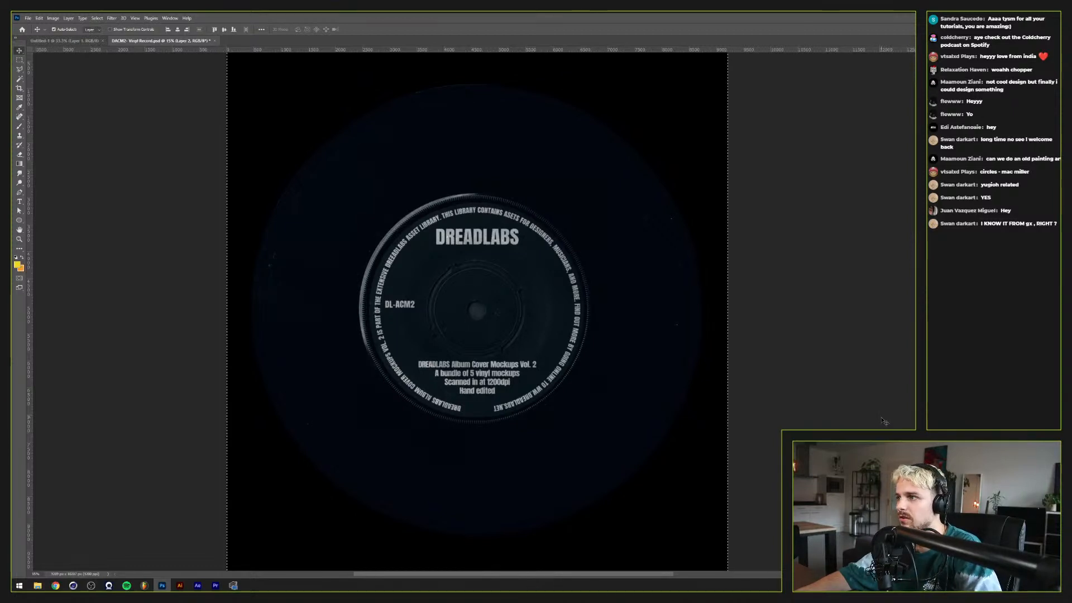
# Step: Try to paste the copied full-size vinyl mockup into the Illustrator document
pyautogui.click(177, 587)
pyautogui.hotkey('ctrl', 'v')
pyautogui.click(497, 323)
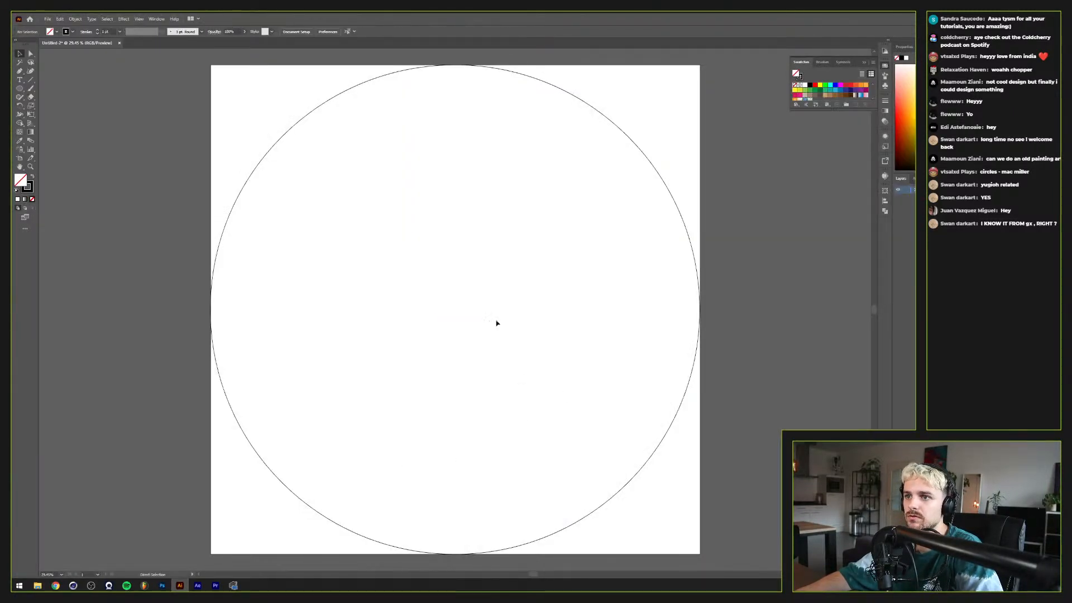
pyautogui.click(162, 585)
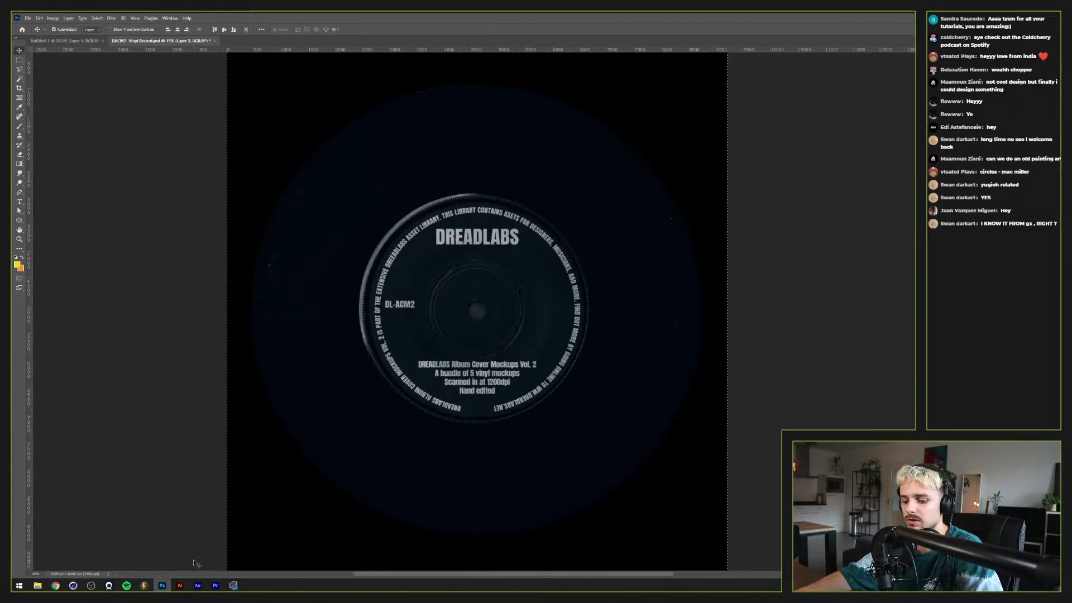
pyautogui.click(180, 586)
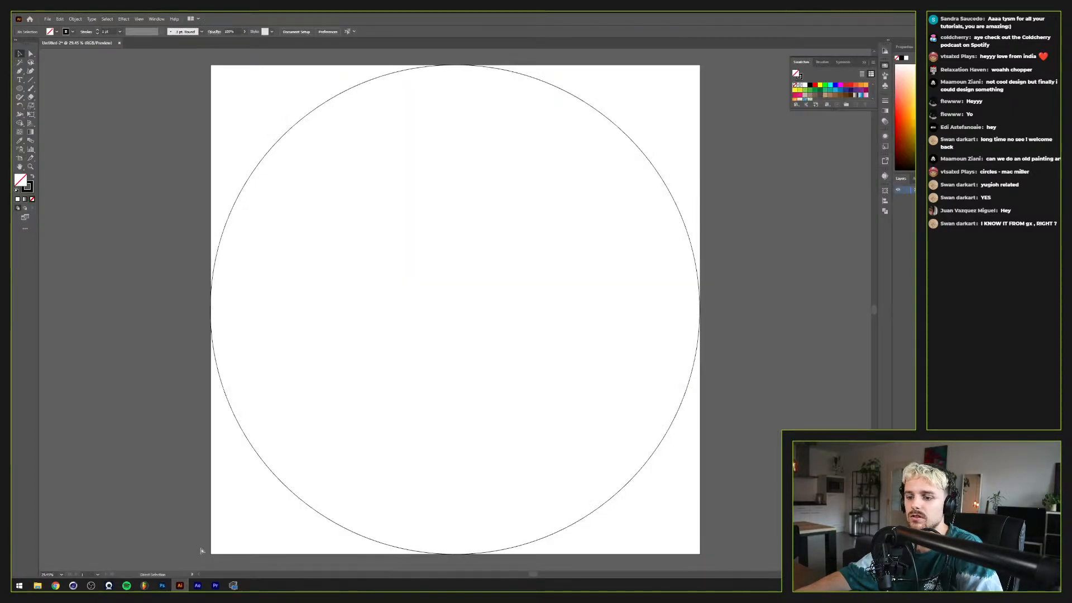
pyautogui.hotkey('ctrl', 'v')
pyautogui.scroll(6, 434, 318)
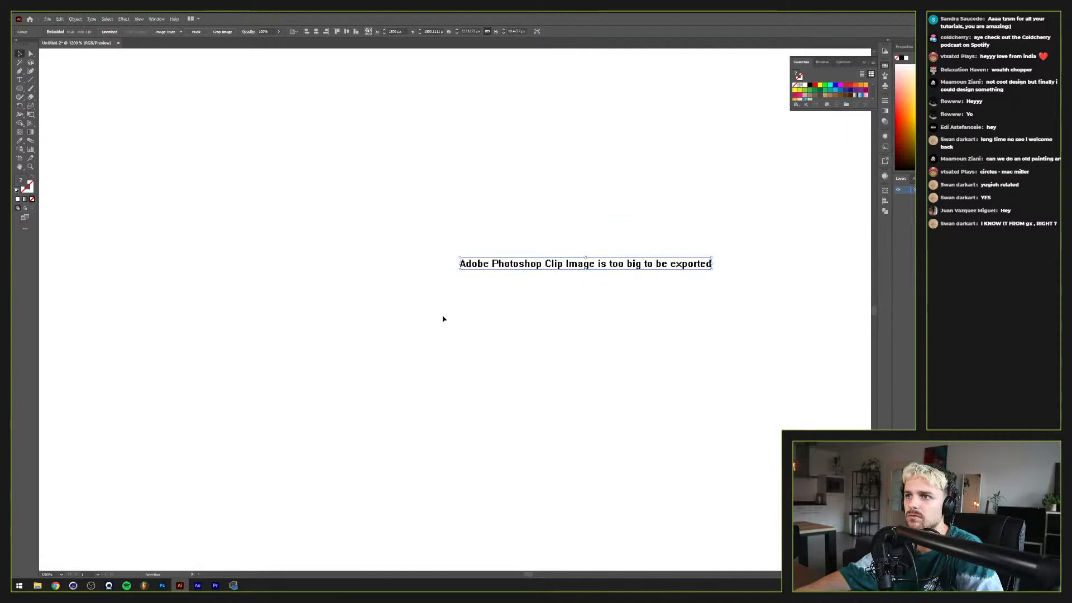
pyautogui.scroll(-8, 443, 319)
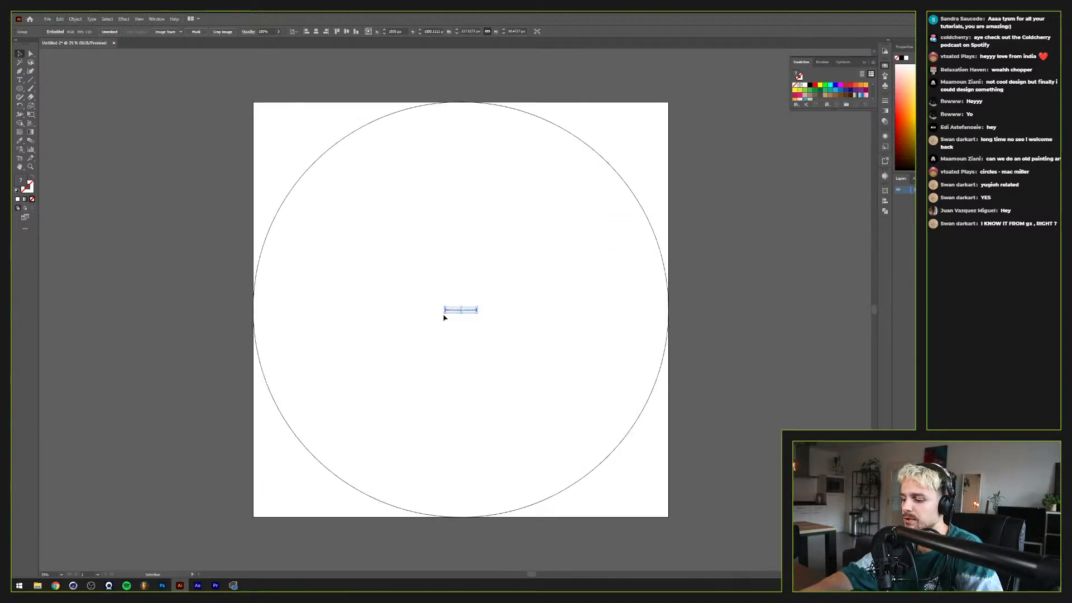
# Step: In Photoshop, scale the merged vinyl mockup layer down to about a third of its size around its centre
pyautogui.click(162, 585)
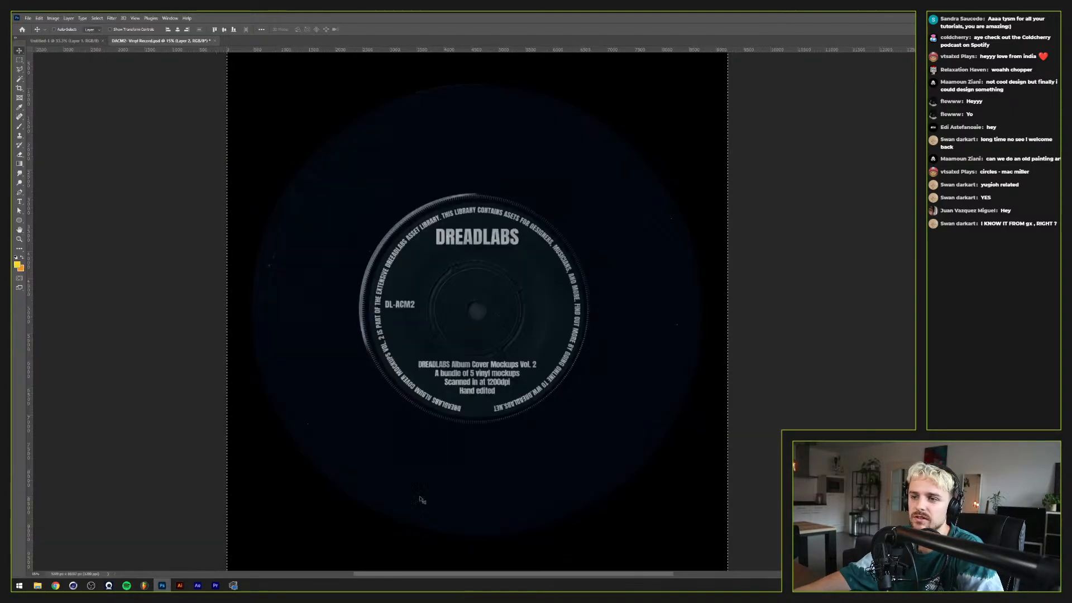
pyautogui.hotkey('ctrl', 't')
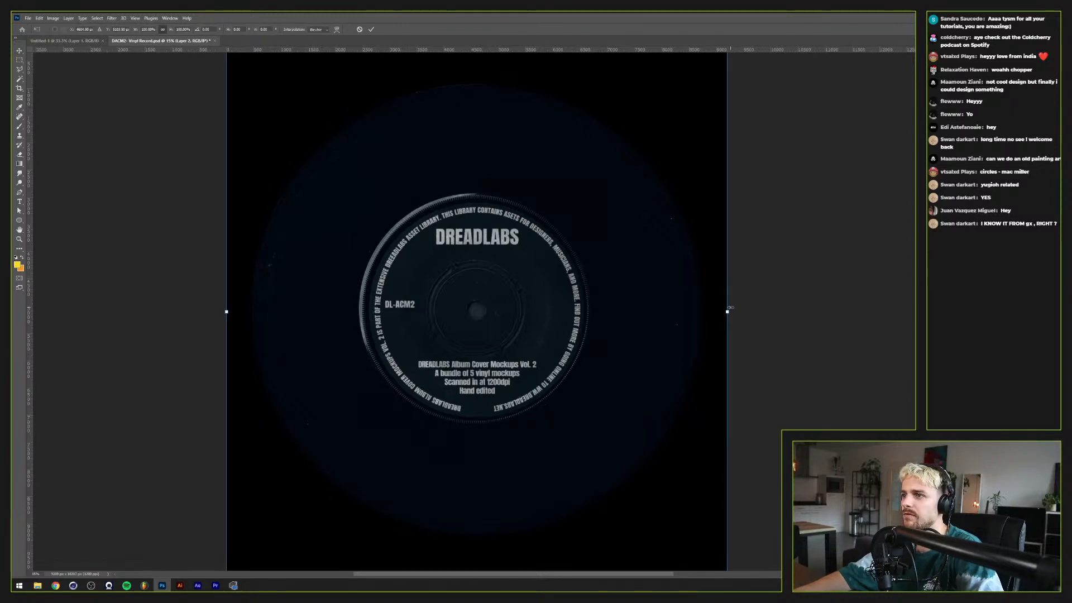
pyautogui.moveTo(729, 310); pyautogui.dragTo(559, 311)
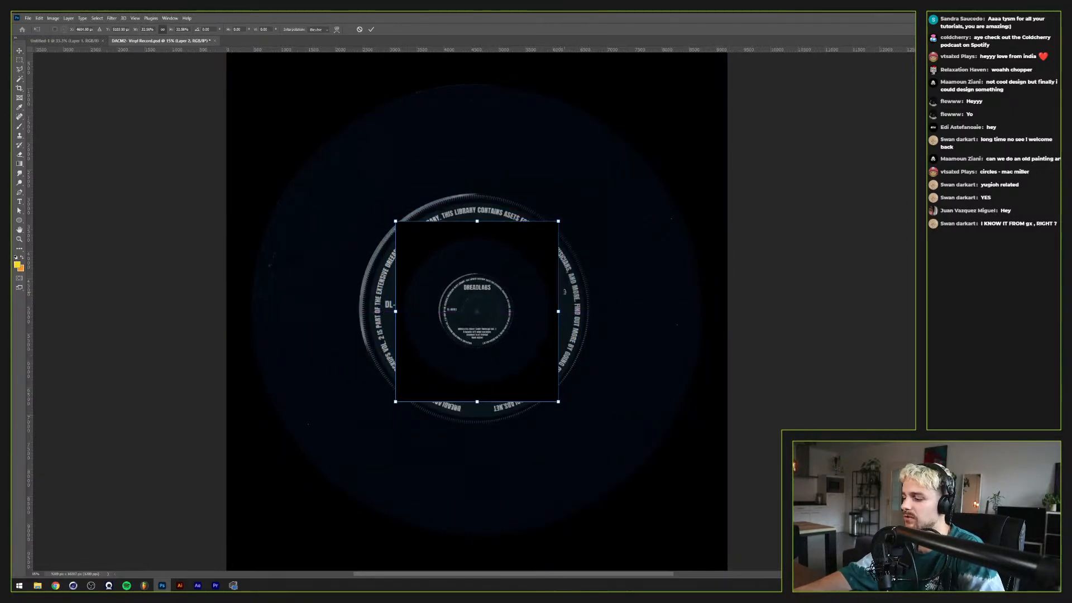
pyautogui.press('Return')
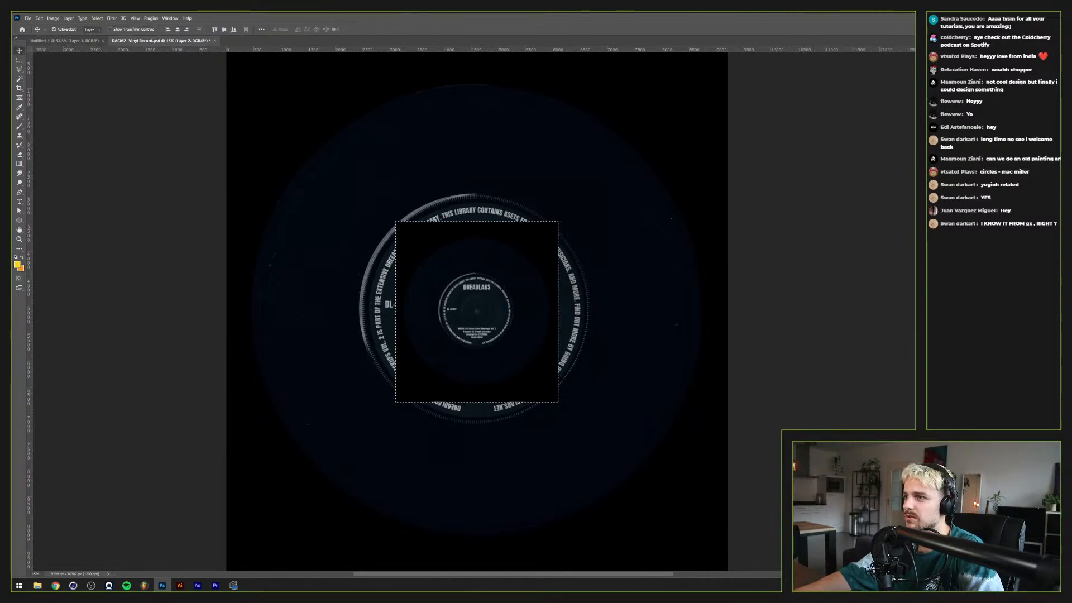
# Step: Paste the reduced vinyl mockup into the Illustrator document and scale it to span the artboard's width
pyautogui.click(180, 585)
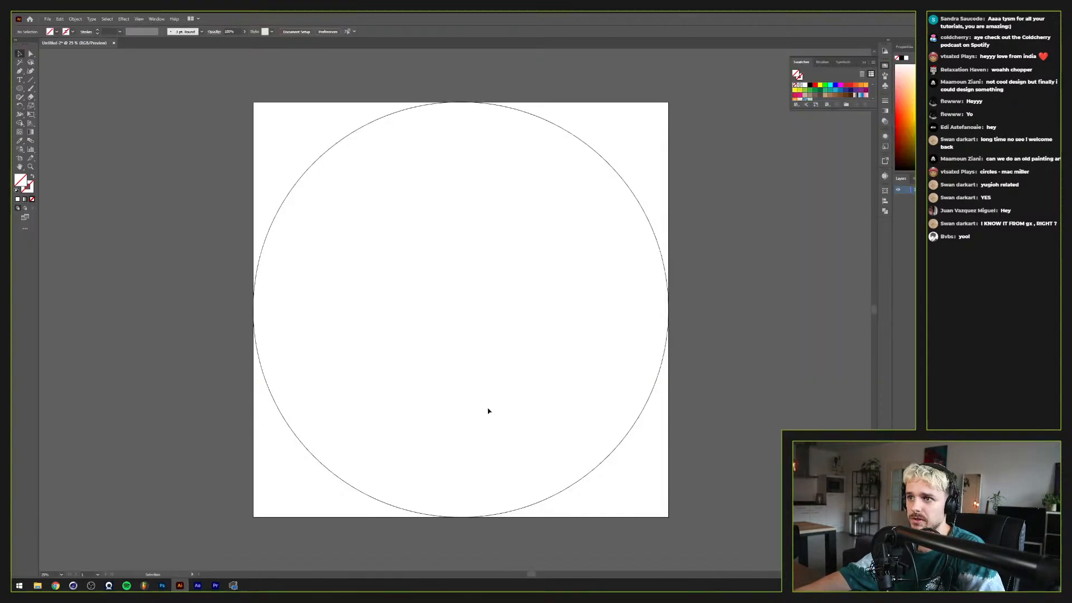
pyautogui.hotkey('ctrl', 'v')
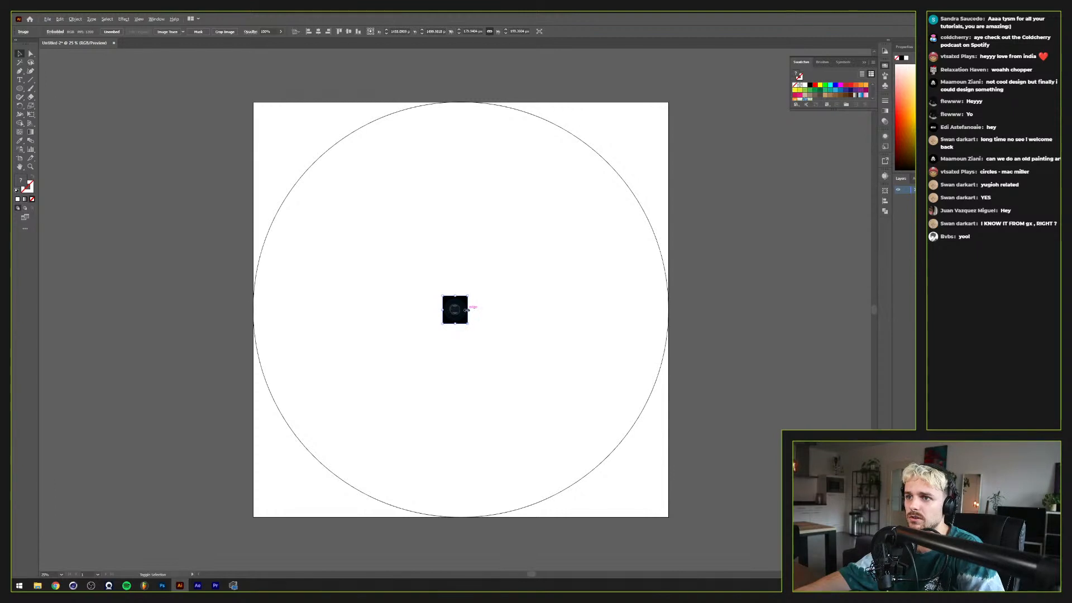
pyautogui.moveTo(582, 302); pyautogui.dragTo(668, 302)
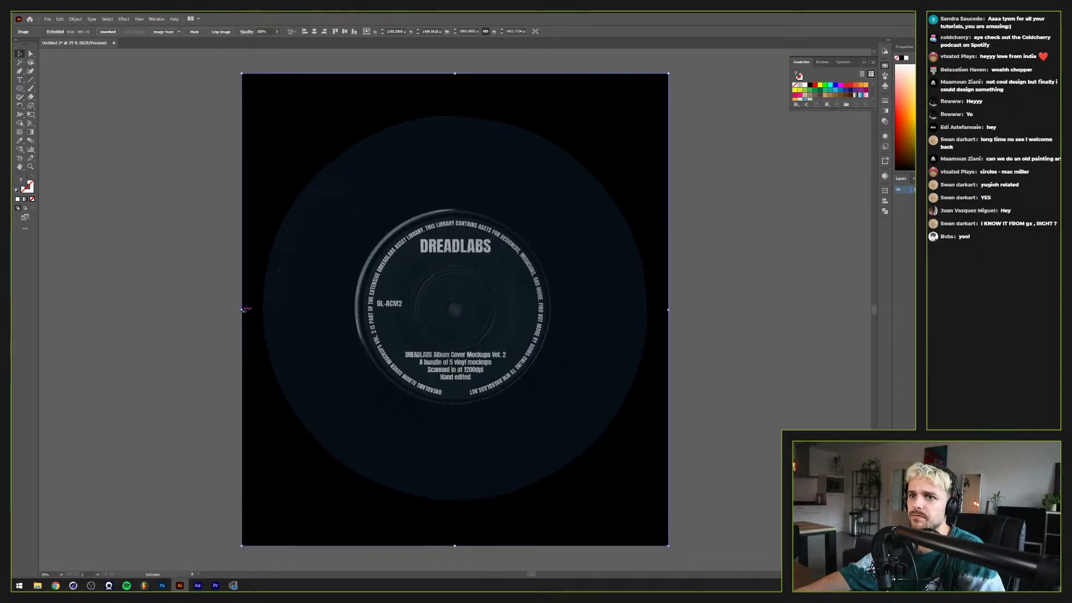
pyautogui.moveTo(243, 309); pyautogui.dragTo(253, 309)
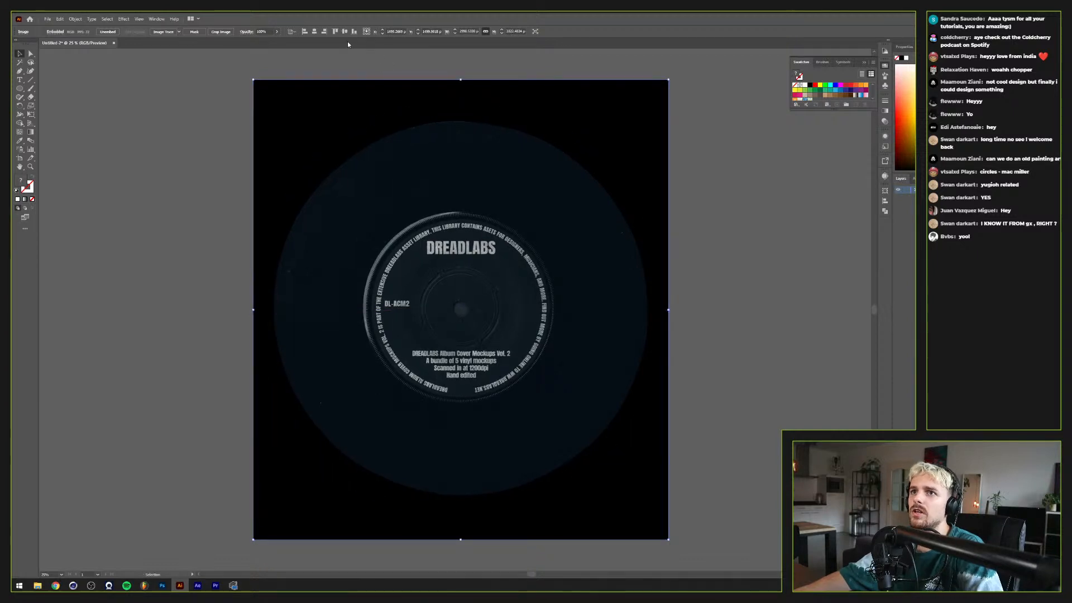
# Step: Set the pasted vinyl mockup image's opacity to 5%
pyautogui.click(263, 32)
pyautogui.write('5')
pyautogui.press('Return')
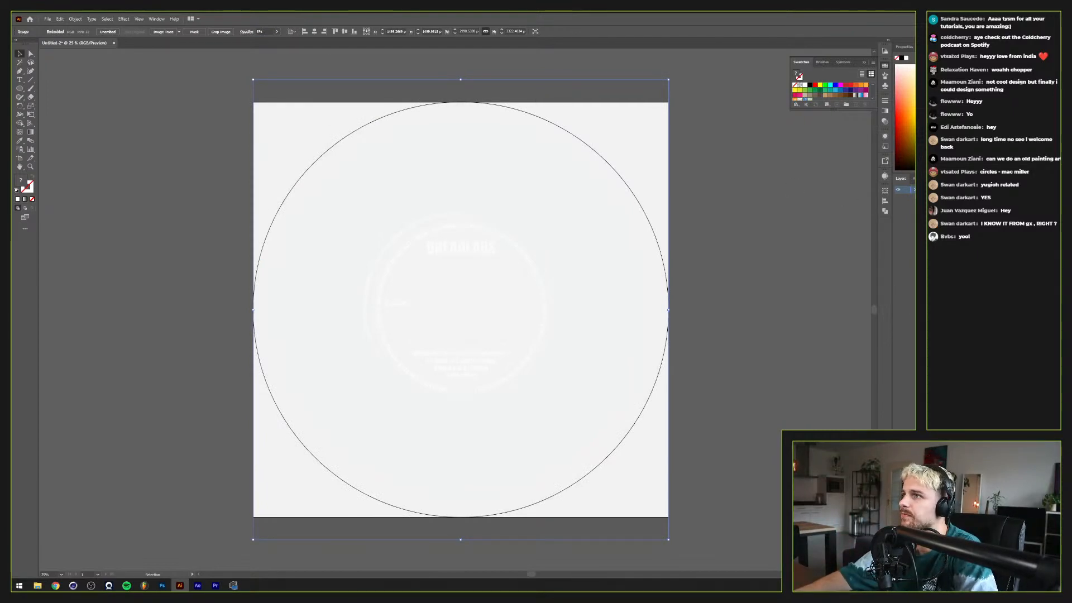
# Step: Set the pasted vinyl mockup image's opacity to 20% and lock it
pyautogui.click(906, 197)
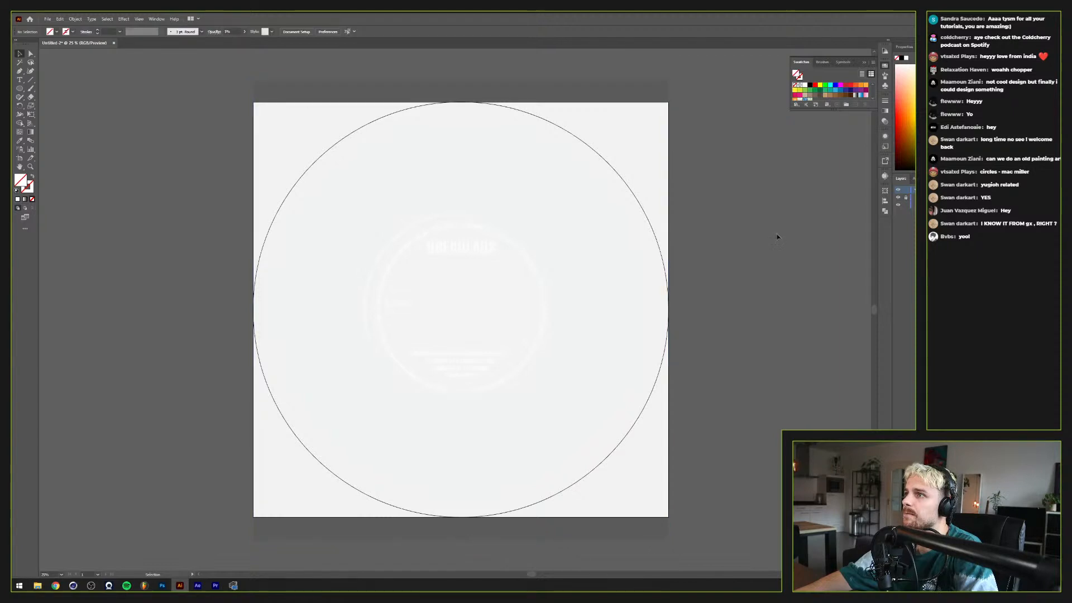
pyautogui.moveTo(776, 236); pyautogui.dragTo(615, 291)
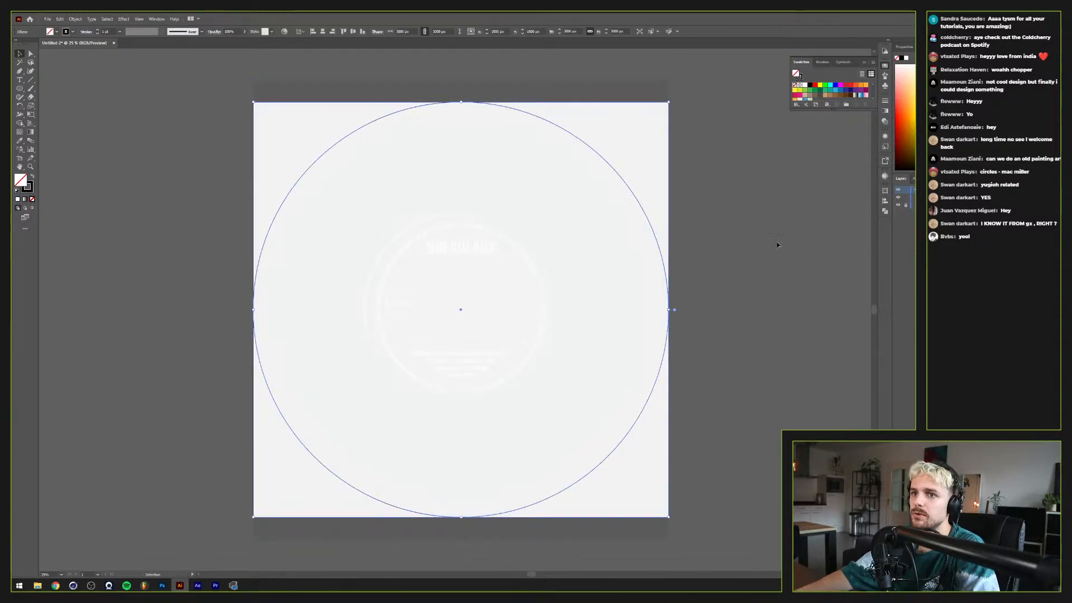
pyautogui.click(610, 105)
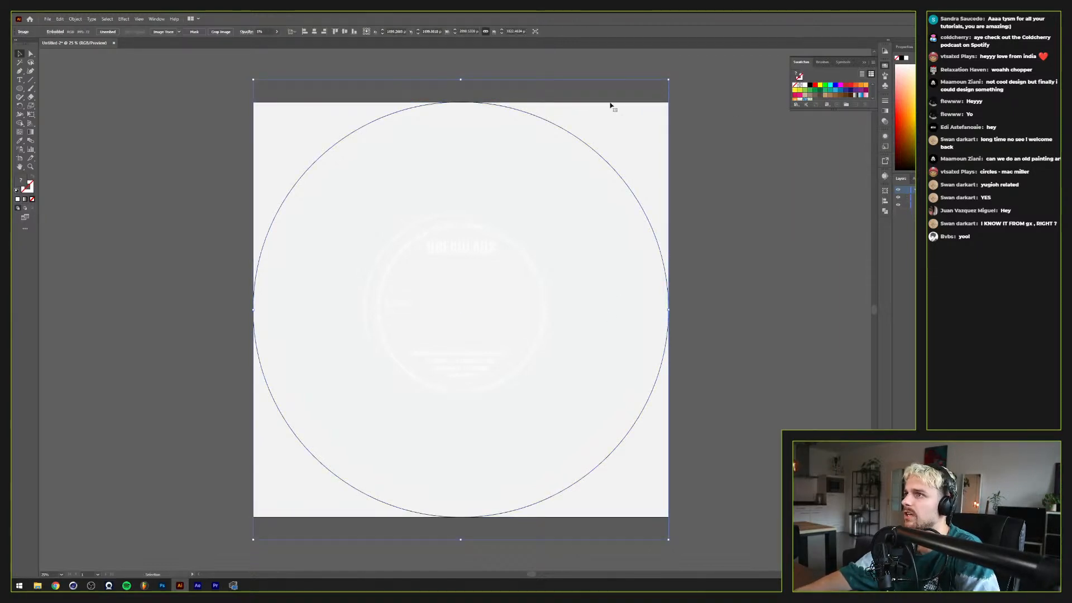
pyautogui.click(268, 29)
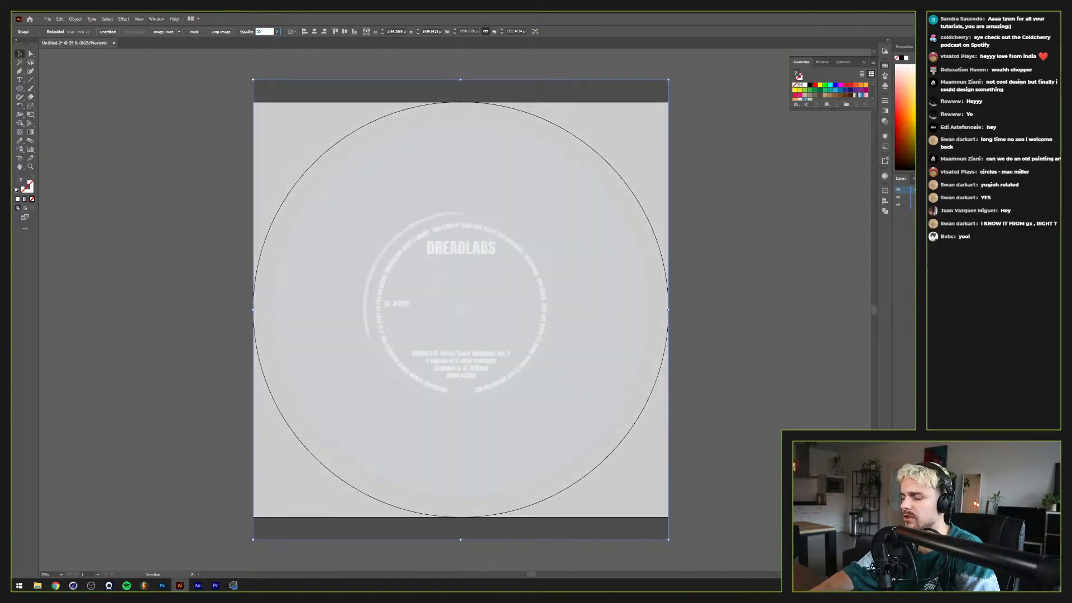
pyautogui.write('20')
pyautogui.press('Return')
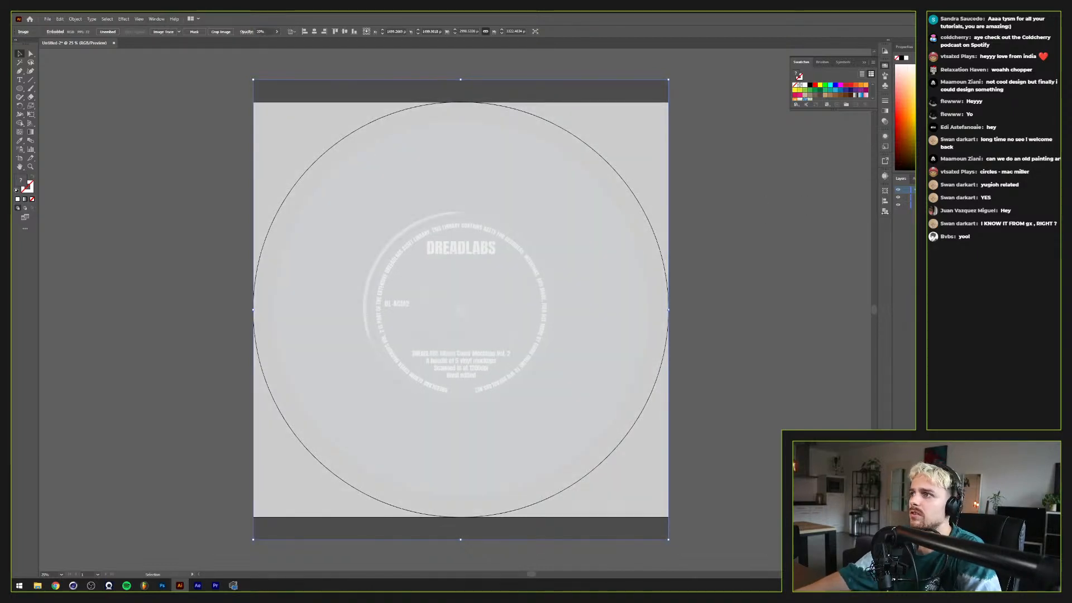
# Step: Scale the outline circle down around its centre to match the outer edge of the faded vinyl record
pyautogui.click(671, 309)
pyautogui.keyDown('shift'); pyautogui.click(668, 314); pyautogui.keyUp('shift')
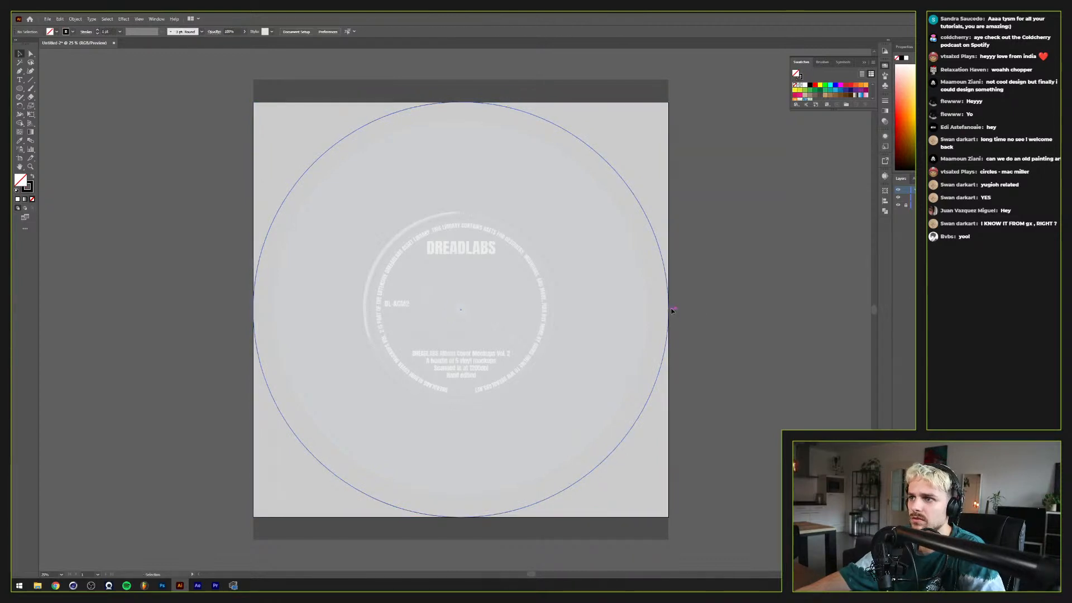
pyautogui.click(672, 310)
pyautogui.moveTo(669, 310); pyautogui.dragTo(648, 313)
pyautogui.click(754, 306)
pyautogui.scroll(1, 416, 305)
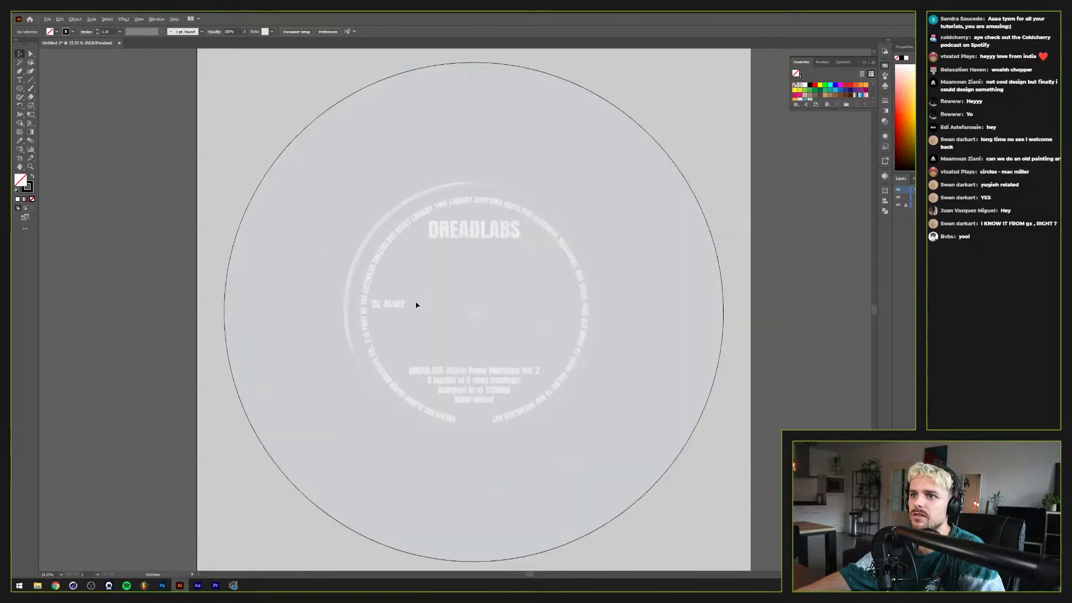
pyautogui.scroll(-1, 500, 308)
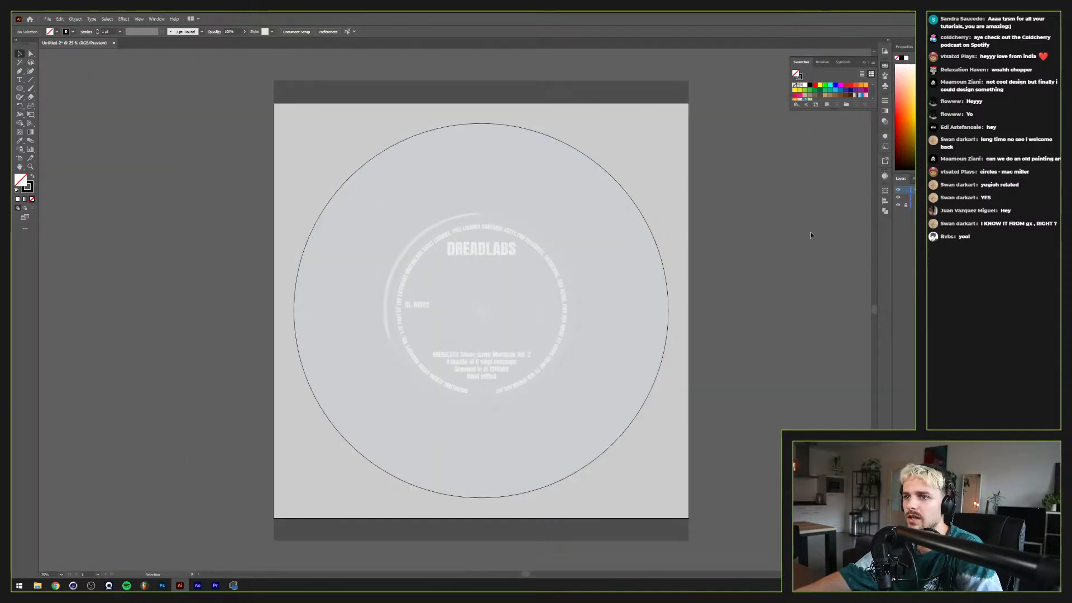
# Step: Duplicate the outer circle and scale the copy down around its centre to the outer edge of the record's label
pyautogui.moveTo(562, 355); pyautogui.dragTo(564, 354)
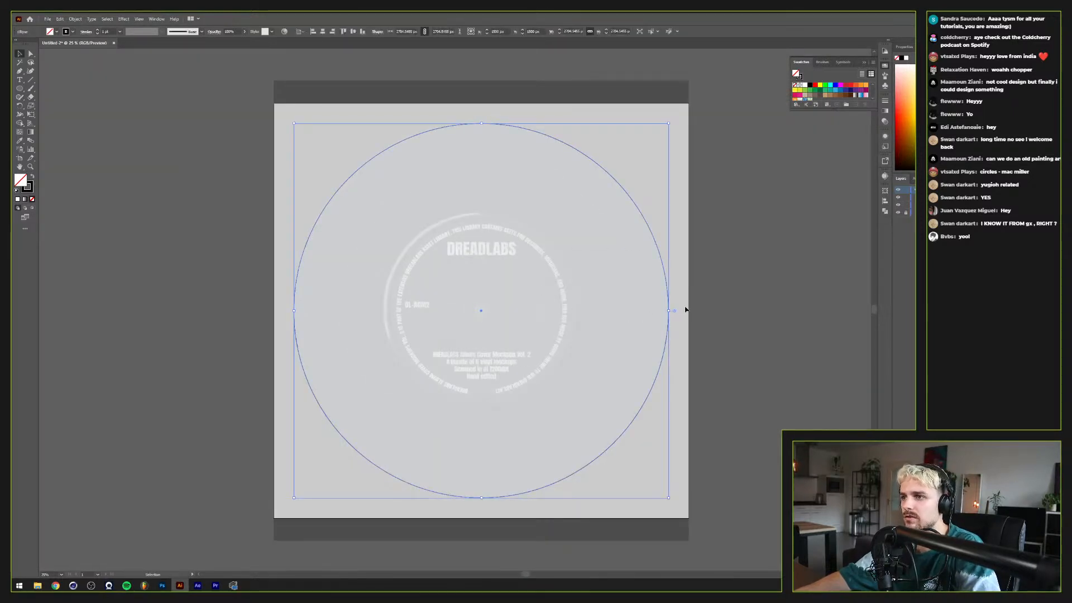
pyautogui.moveTo(670, 311); pyautogui.dragTo(579, 307)
pyautogui.click(790, 285)
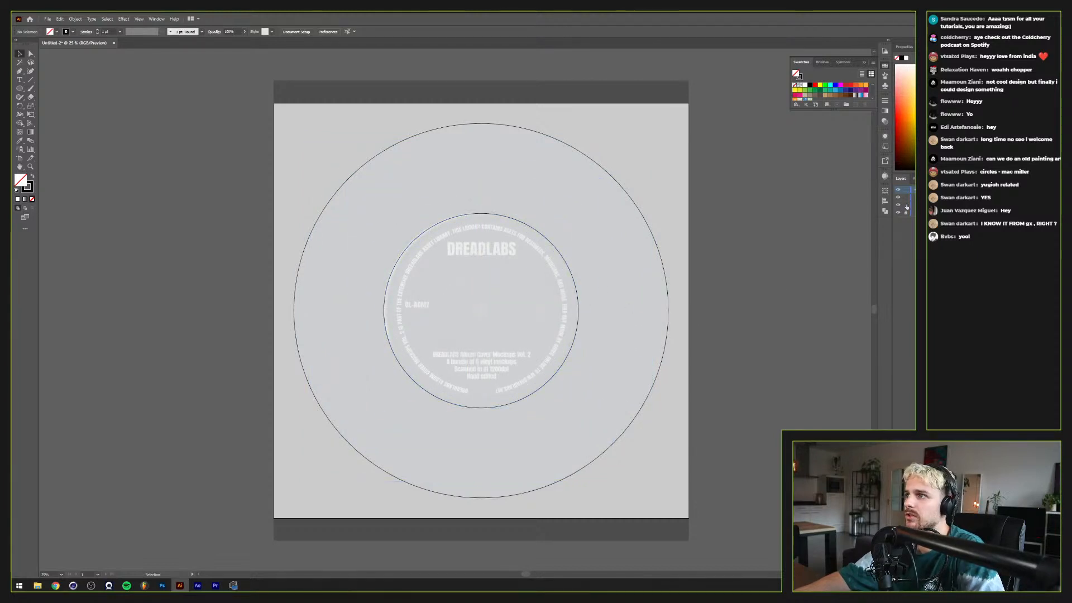
pyautogui.scroll(3, 391, 324)
pyautogui.scroll(-1, 507, 305)
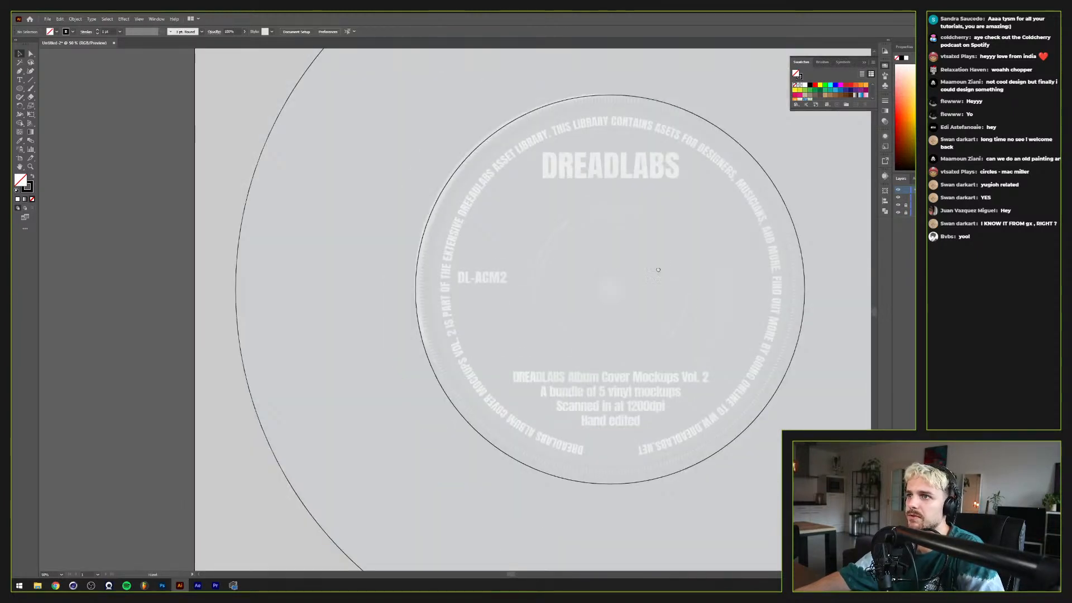
pyautogui.moveTo(658, 270); pyautogui.dragTo(585, 342)
pyautogui.moveTo(536, 391); pyautogui.dragTo(493, 331)
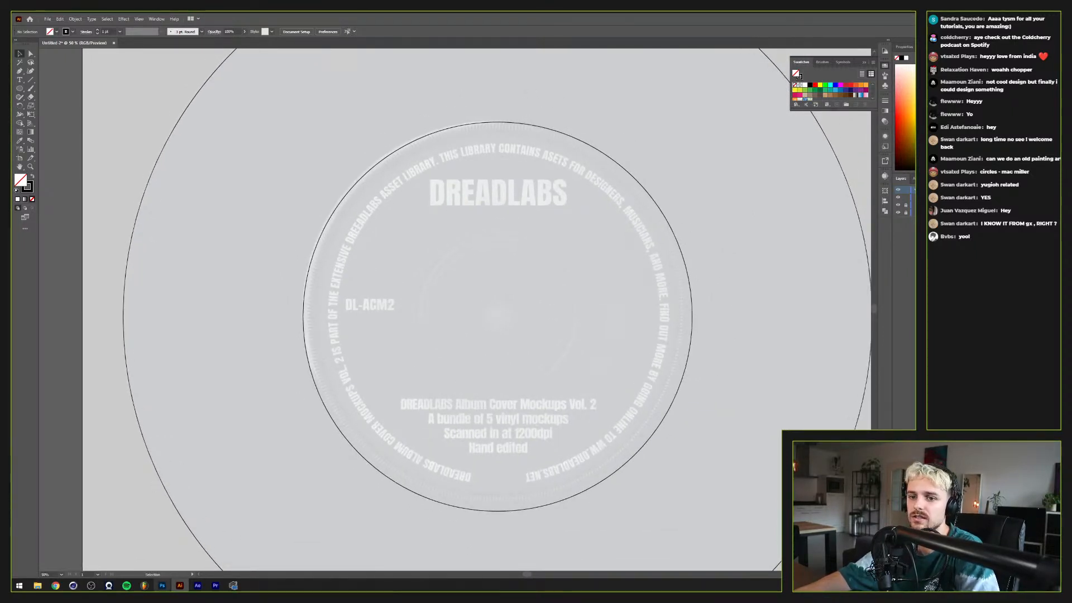
# Step: Switch to Photoshop, undo the reduction of the merged vinyl mockup layer and examine the label's centre ring up close
pyautogui.click(162, 586)
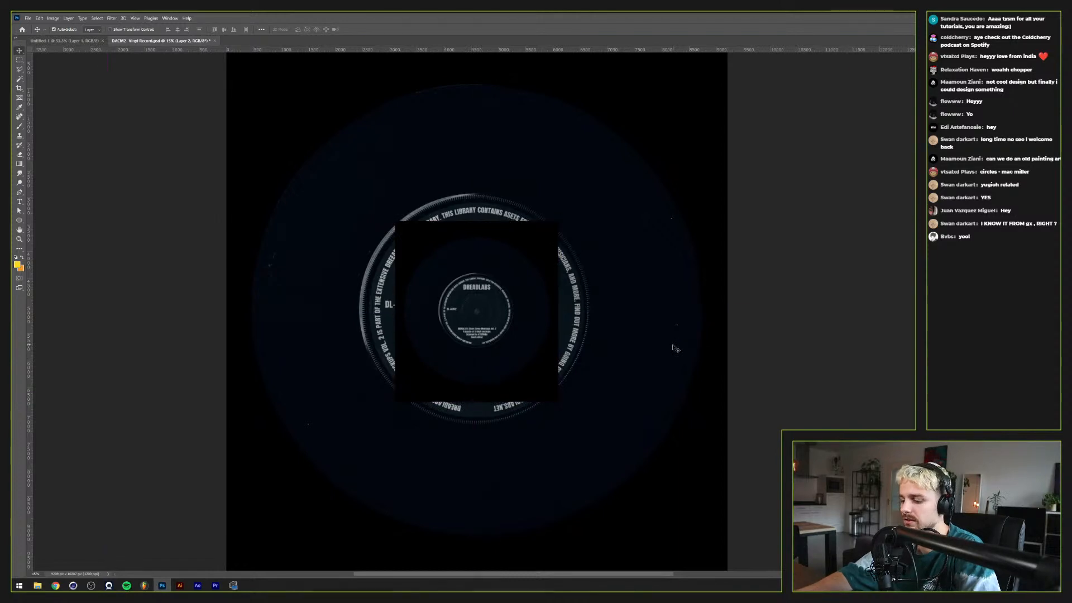
pyautogui.hotkey('ctrl', 'z')
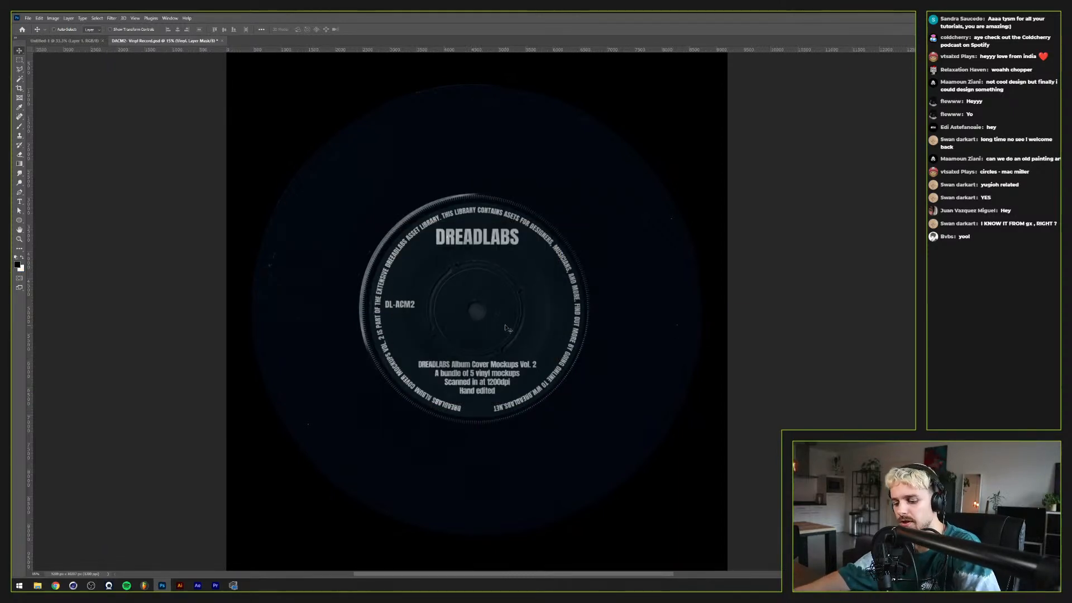
pyautogui.scroll(3, 508, 328)
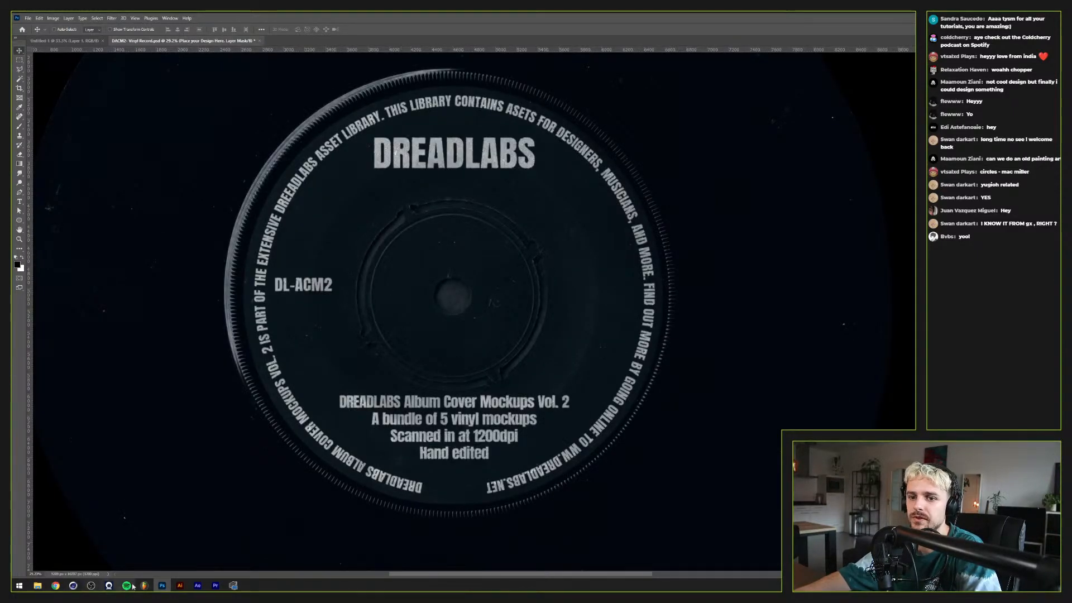
# Step: Back in Illustrator, duplicate the label circle and scale the copy down around its centre to the mockup's inner ring
pyautogui.click(177, 586)
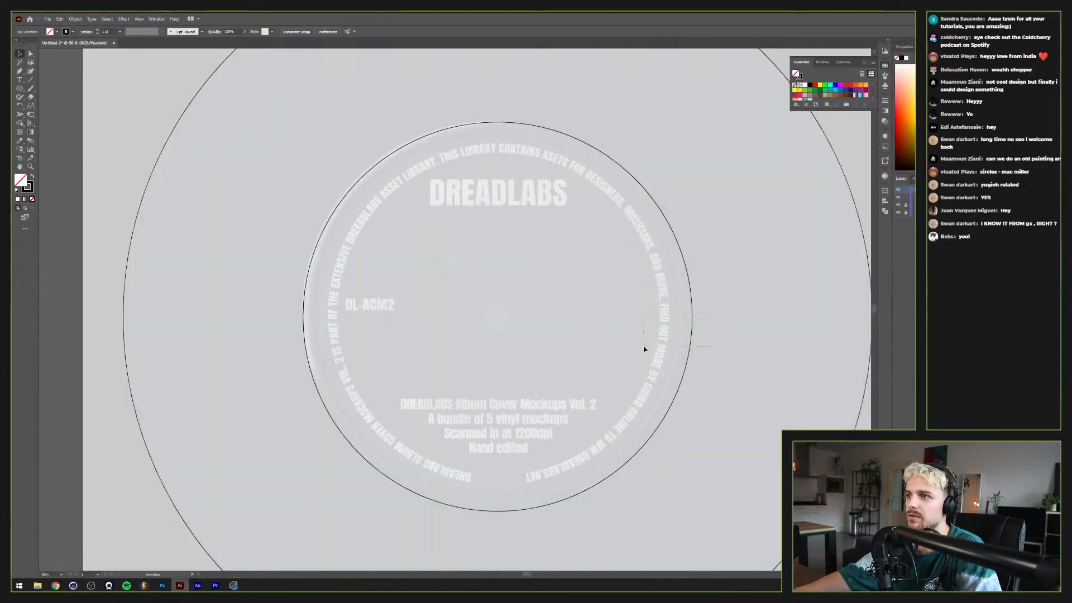
pyautogui.click(692, 314)
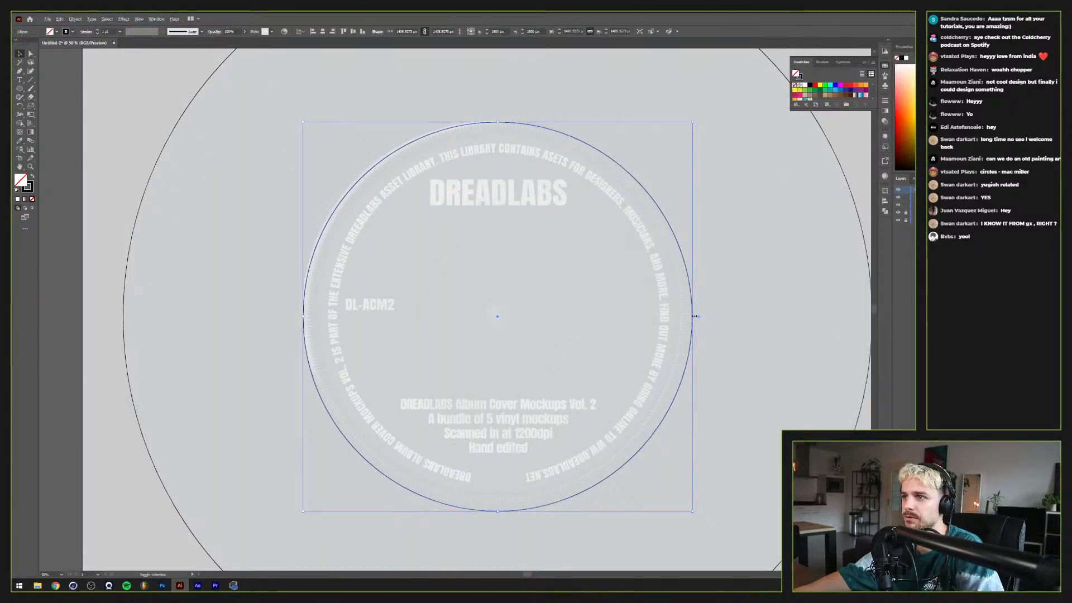
pyautogui.moveTo(694, 316); pyautogui.dragTo(570, 307)
pyautogui.click(590, 306)
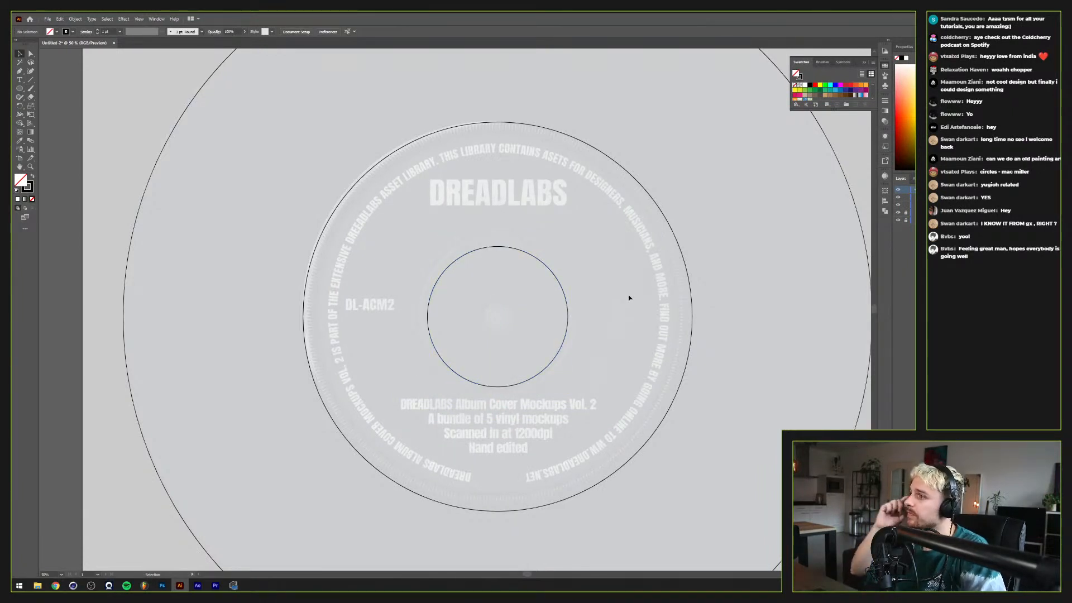
pyautogui.moveTo(603, 278); pyautogui.dragTo(553, 328)
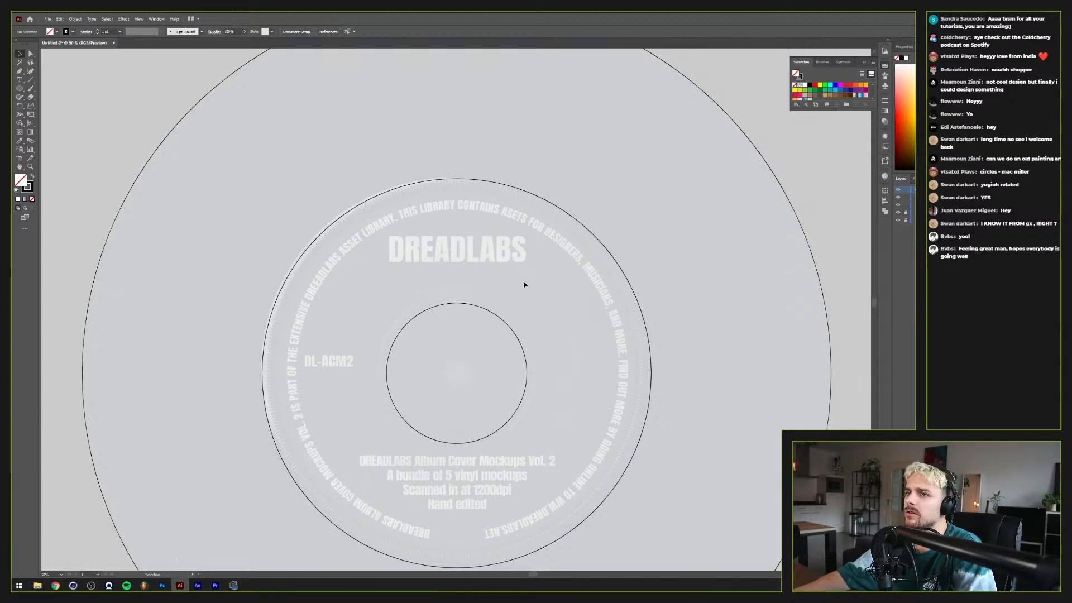
# Step: Duplicate the inner ring circle and scale the copy up around its centre to the mockup's circular ring text
pyautogui.click(425, 366)
pyautogui.press('a')
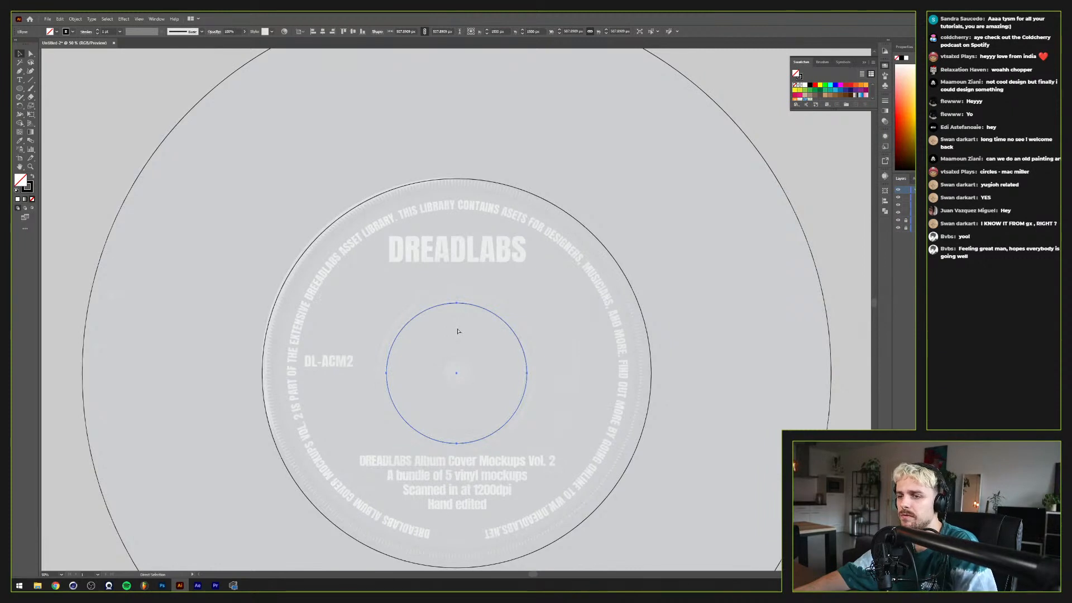
pyautogui.press('v')
pyautogui.moveTo(458, 303); pyautogui.dragTo(514, 211)
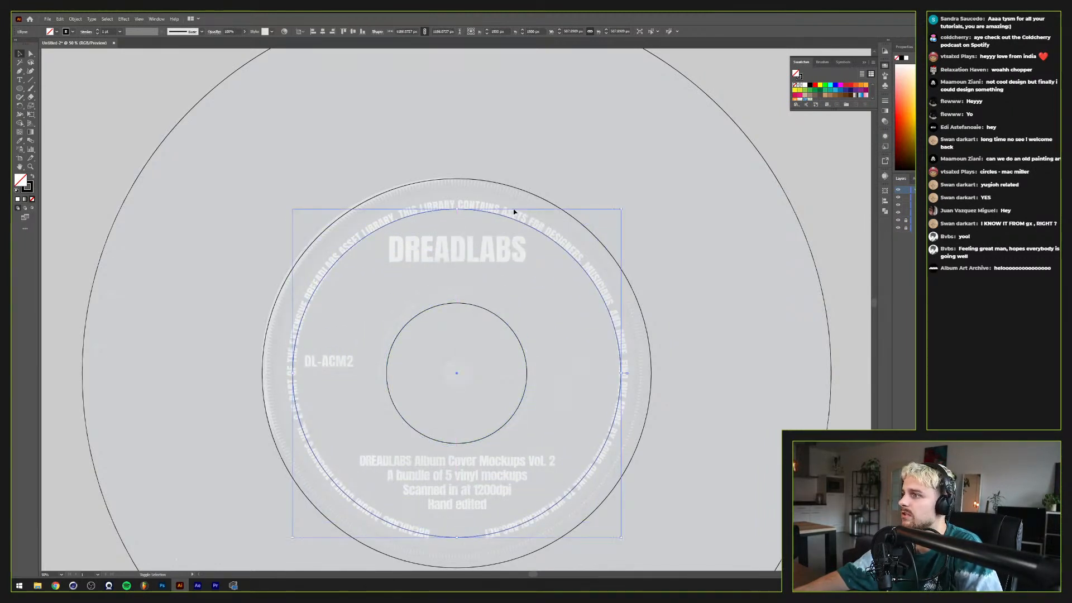
pyautogui.click(505, 295)
pyautogui.press('t')
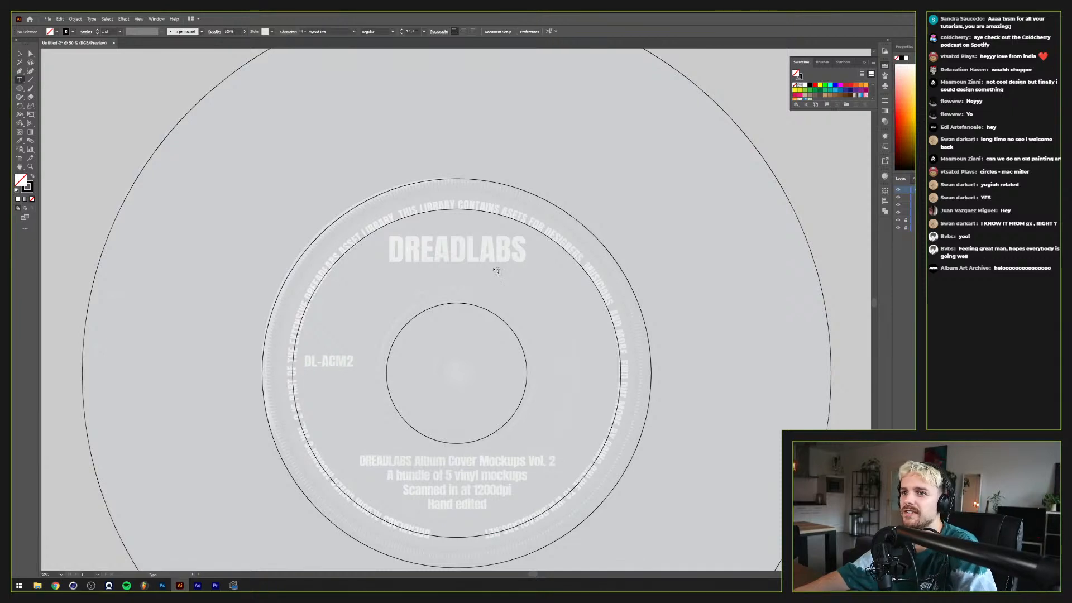
pyautogui.click(494, 266)
pyautogui.click(20, 54)
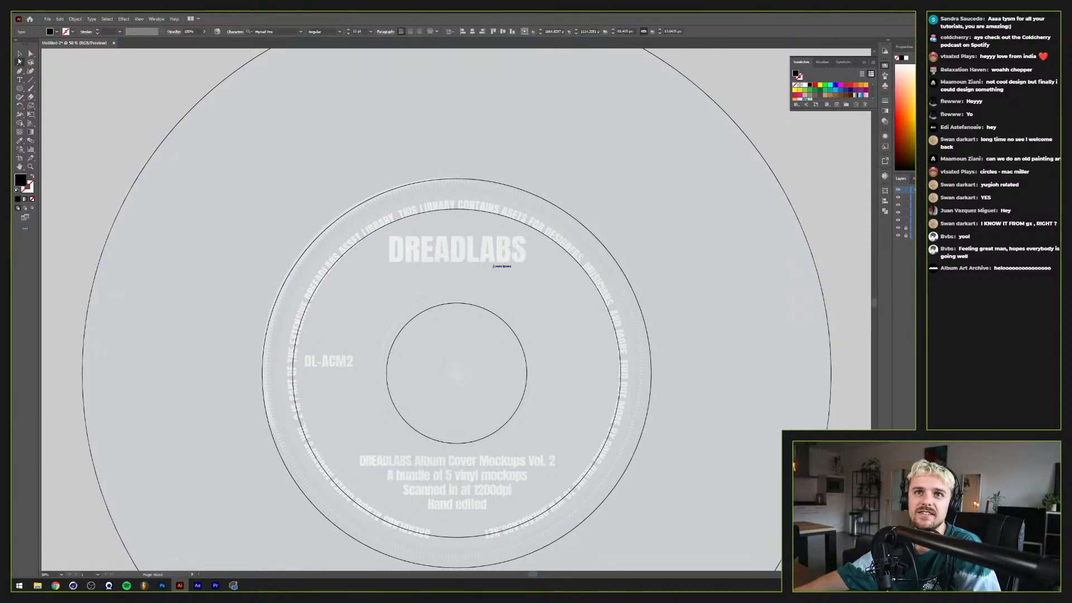
pyautogui.press('Delete')
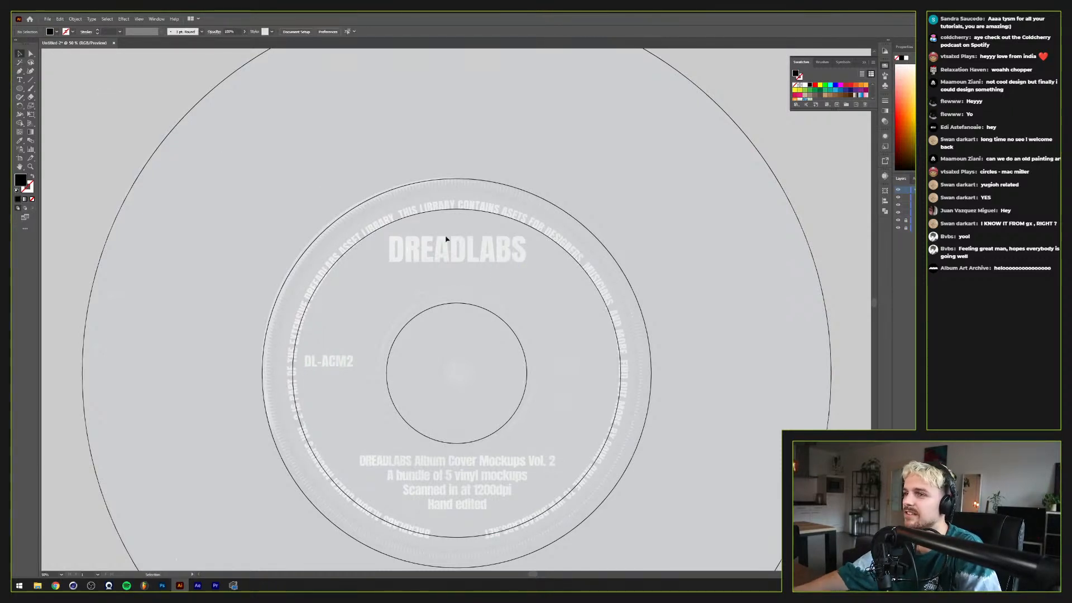
# Step: Hide the faded vinyl mockup image and examine the circle outlines on their own
pyautogui.scroll(1, 442, 305)
pyautogui.moveTo(426, 389); pyautogui.dragTo(458, 310)
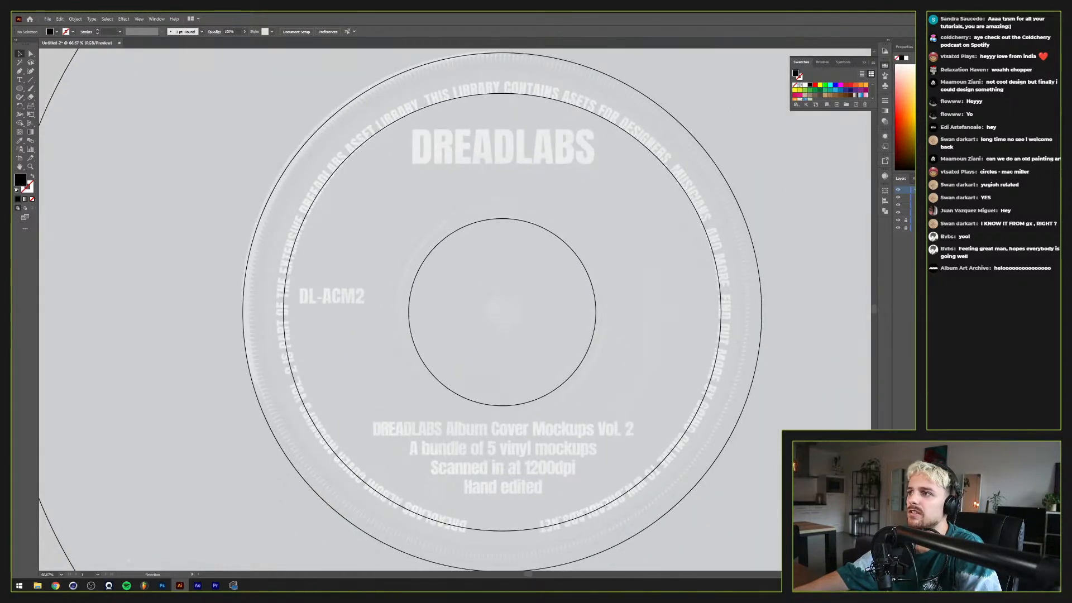
pyautogui.click(898, 228)
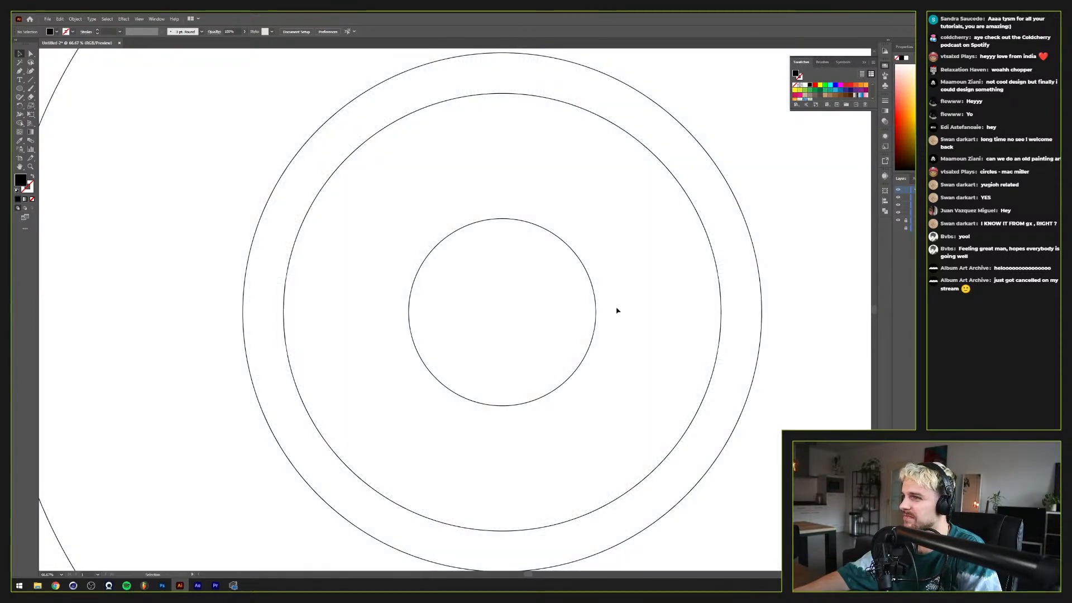
pyautogui.scroll(-1, 614, 312)
pyautogui.scroll(-2, 615, 312)
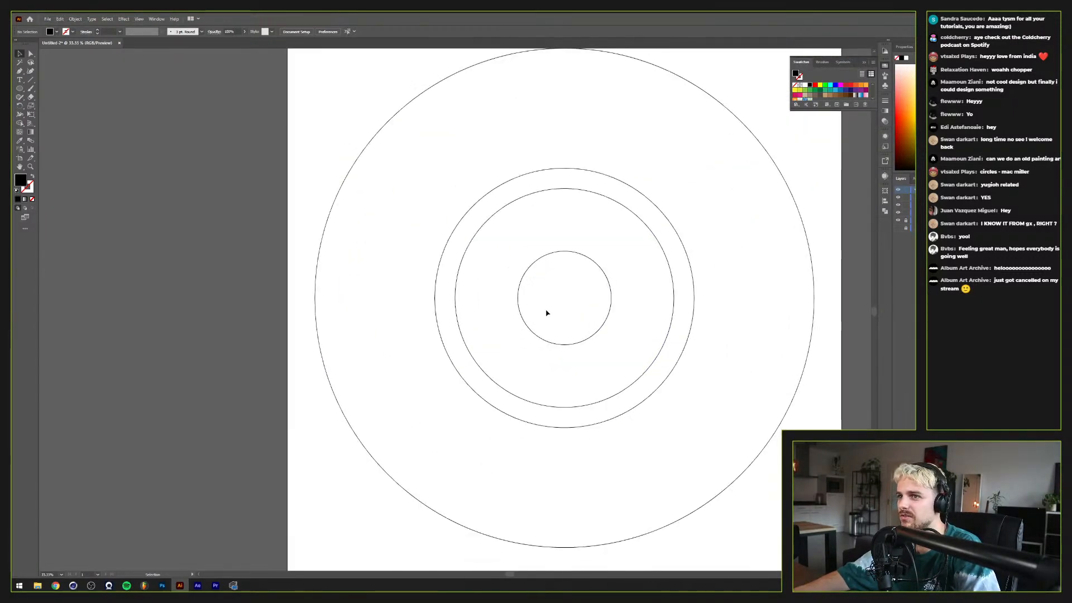
pyautogui.scroll(1, 651, 287)
pyautogui.scroll(2, 615, 296)
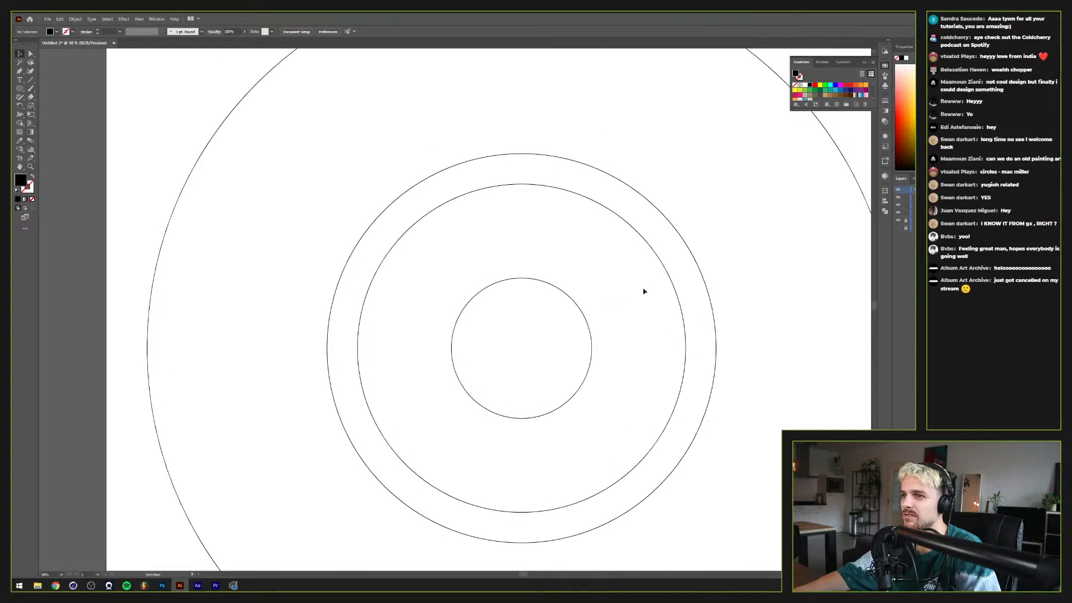
# Step: Add anchor points three times to the circle just inside the label's outer edge
pyautogui.click(669, 274)
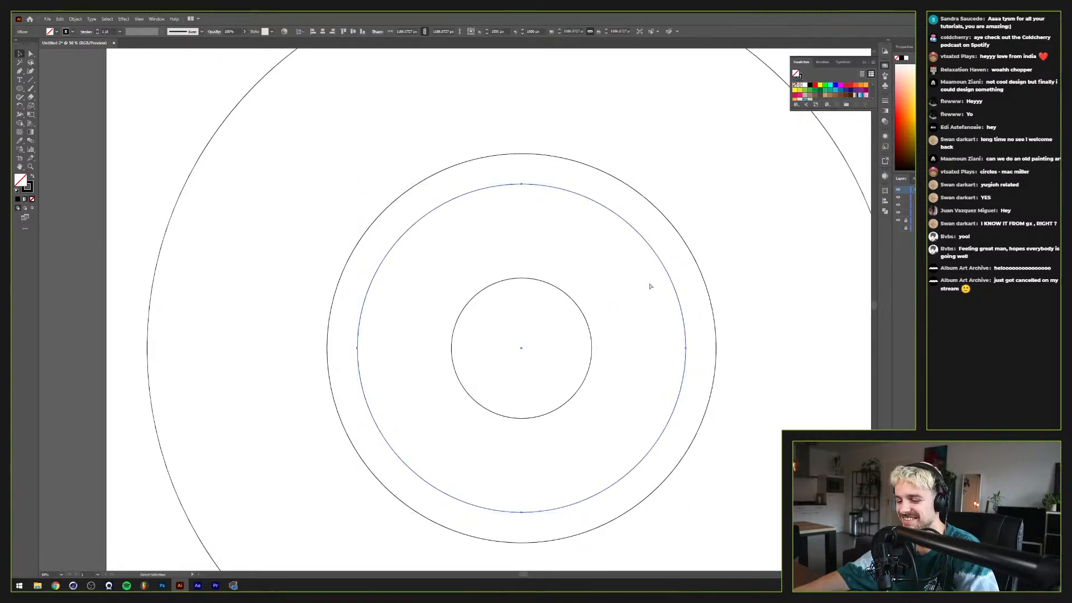
pyautogui.hotkey('ctrl', 'alt', 'a')
pyautogui.hotkey('ctrl', 'alt', 'a')
pyautogui.hotkey('ctrl', 'alt', 'a')
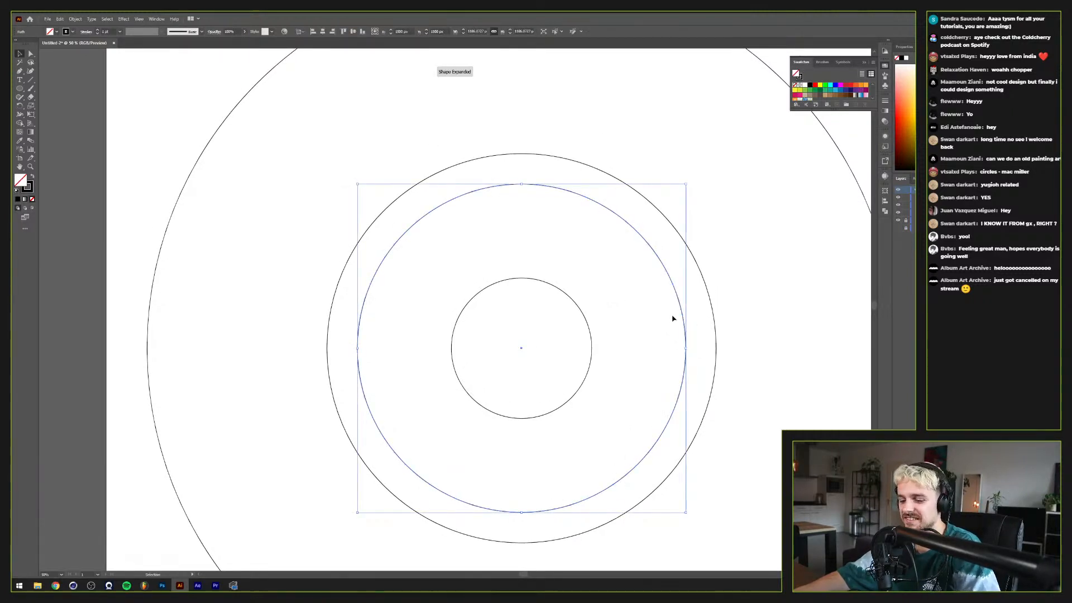
# Step: Inspect the added anchor points and delete the ring text circle just inside the label's outer edge
pyautogui.press('a')
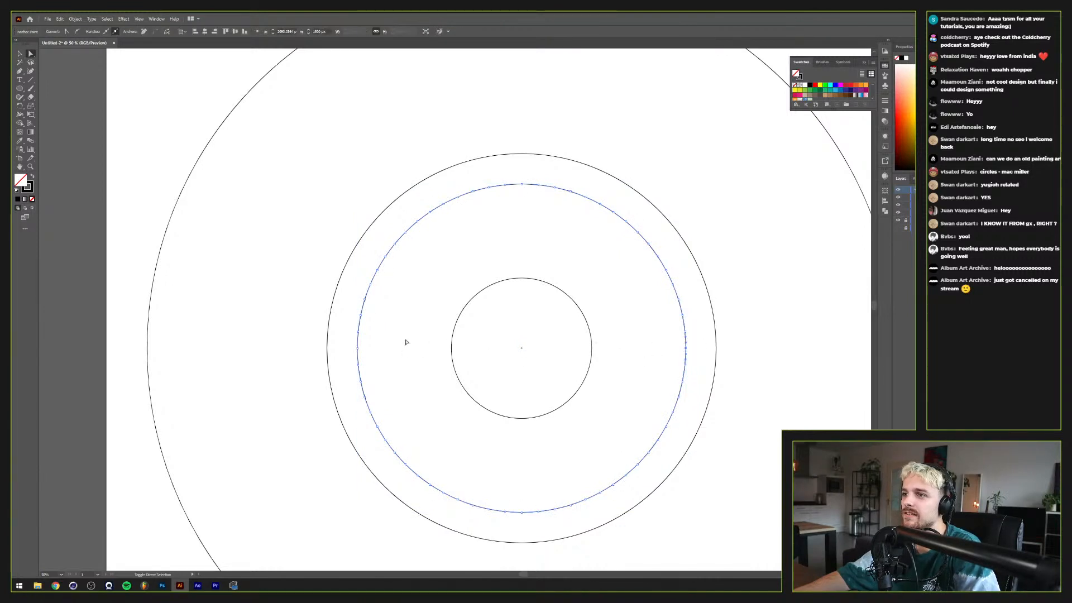
pyautogui.moveTo(382, 356); pyautogui.dragTo(382, 356)
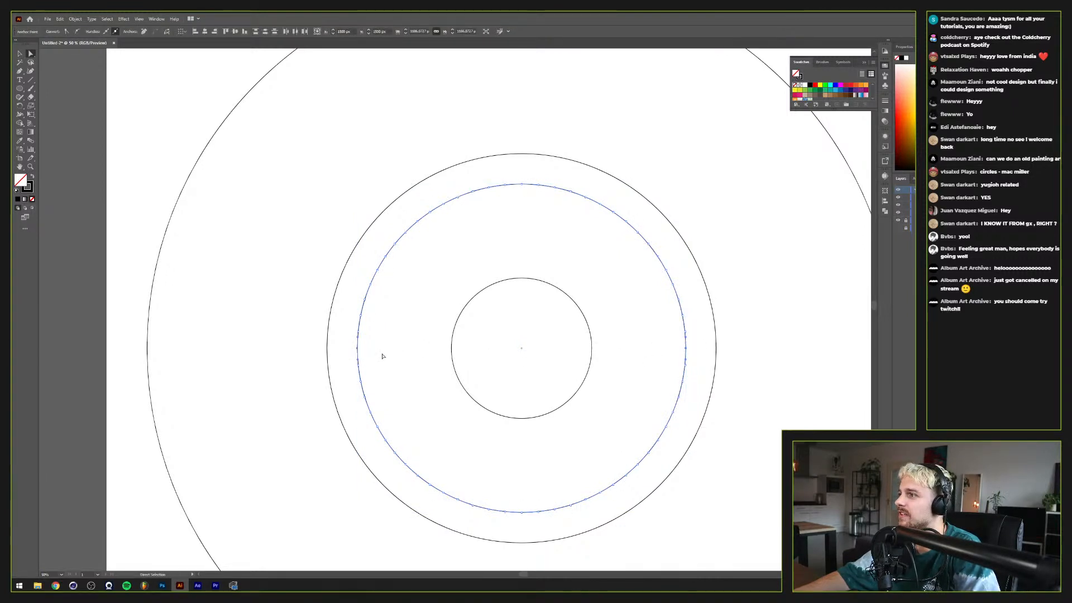
pyautogui.press('v')
pyautogui.click(423, 339)
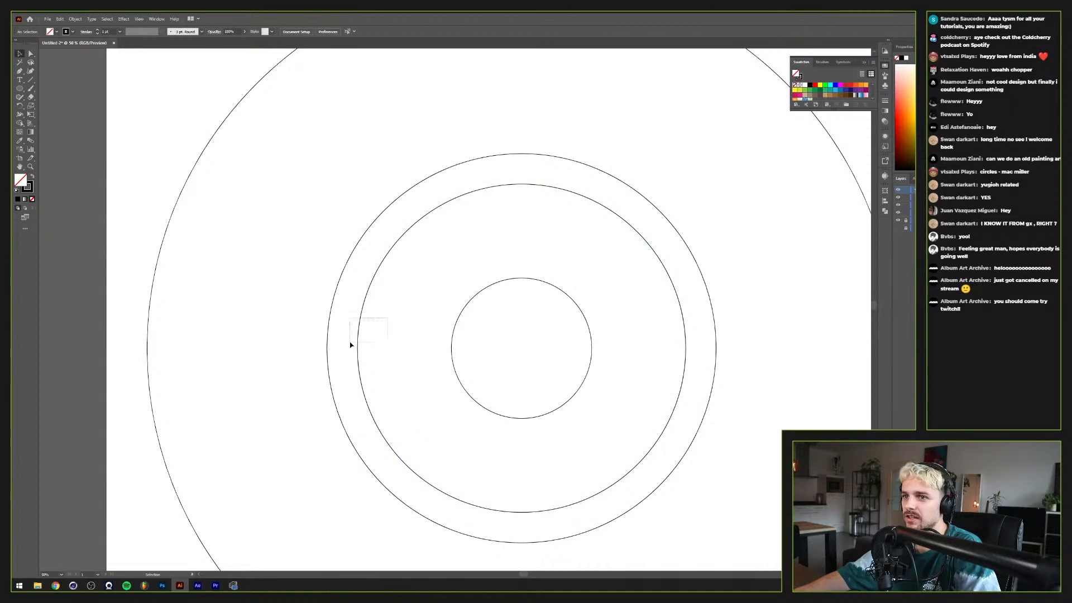
pyautogui.moveTo(351, 344); pyautogui.dragTo(351, 342)
pyautogui.press('Delete')
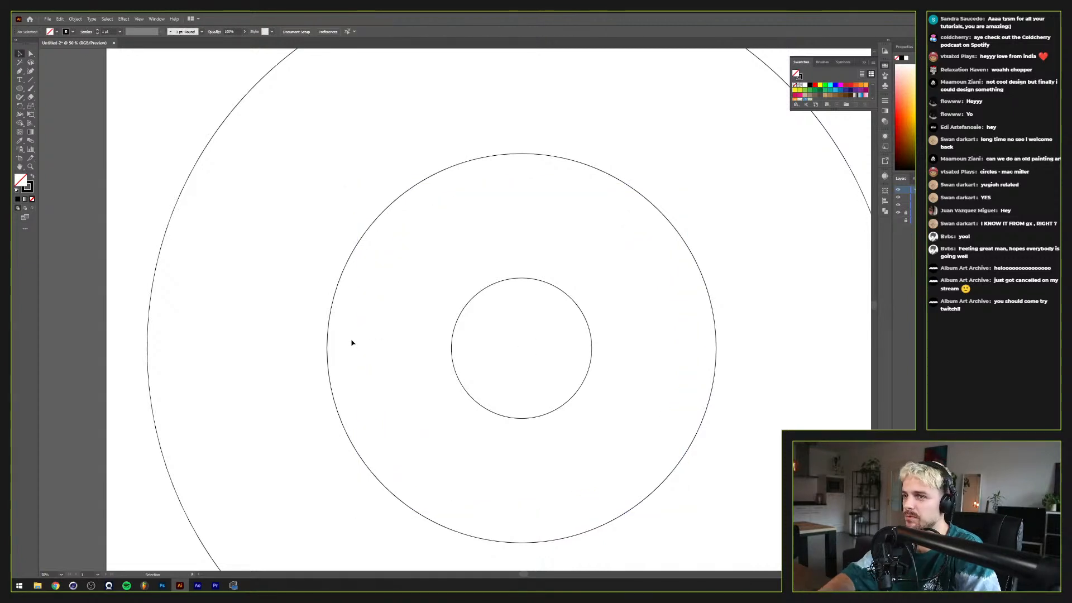
# Step: Show the faded vinyl mockup and add a placeholder text object over its DREADLABS title, enlarged to roughly the title's width
pyautogui.click(898, 221)
pyautogui.press('t')
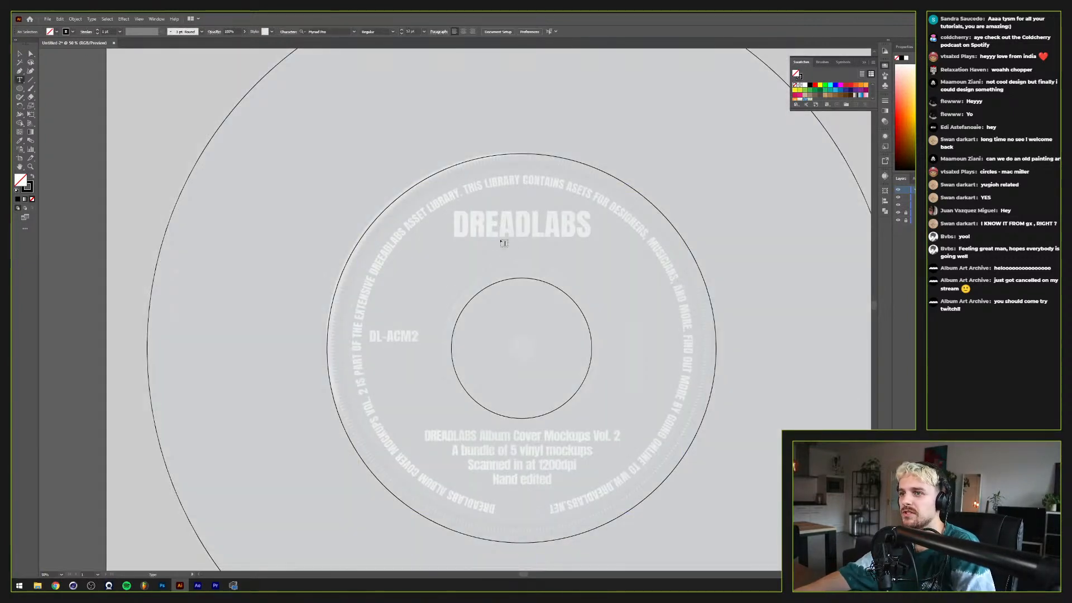
pyautogui.click(500, 225)
pyautogui.press('Escape')
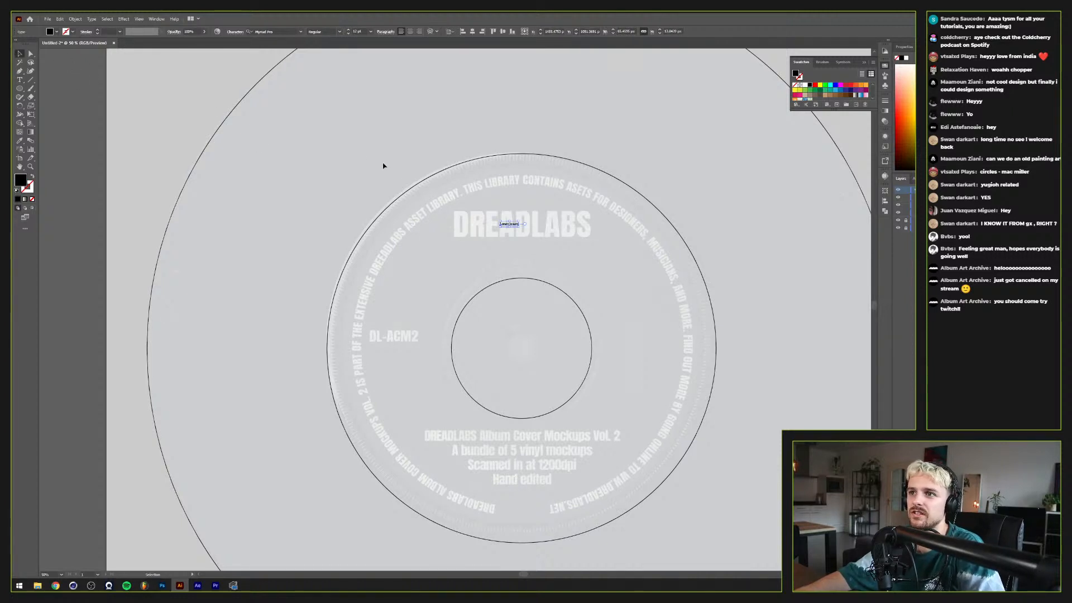
pyautogui.moveTo(508, 227)
pyautogui.mouseDown()
pyautogui.moveTo(508, 240)
pyautogui.moveTo(519, 238)
pyautogui.mouseUp()
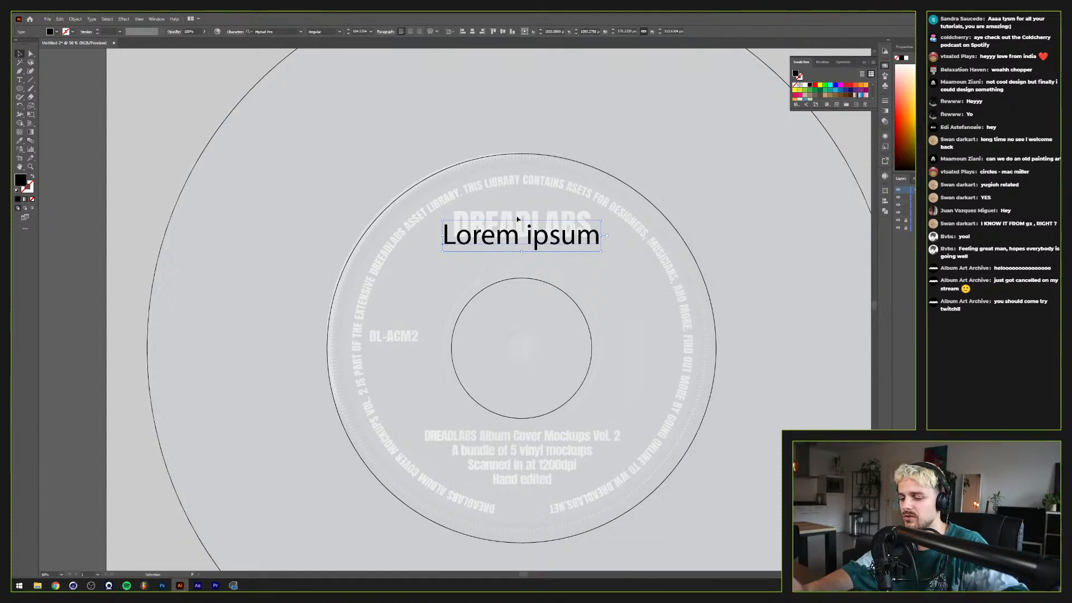
# Step: Set the placeholder title's font to Metro Juice Display
pyautogui.doubleClick(529, 231)
pyautogui.hotkey('ctrl', 'a')
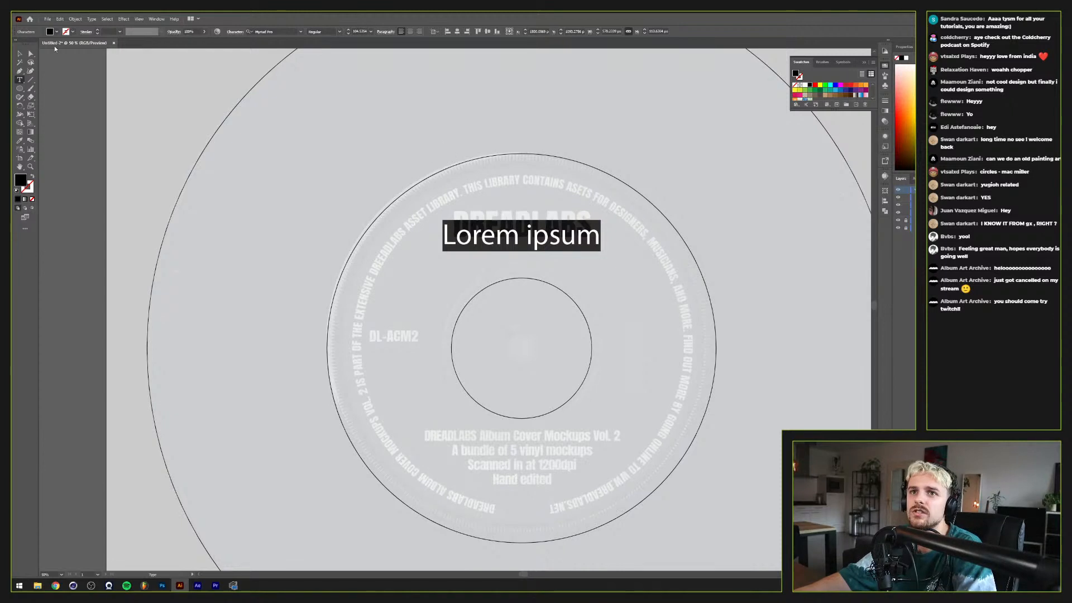
pyautogui.click(19, 54)
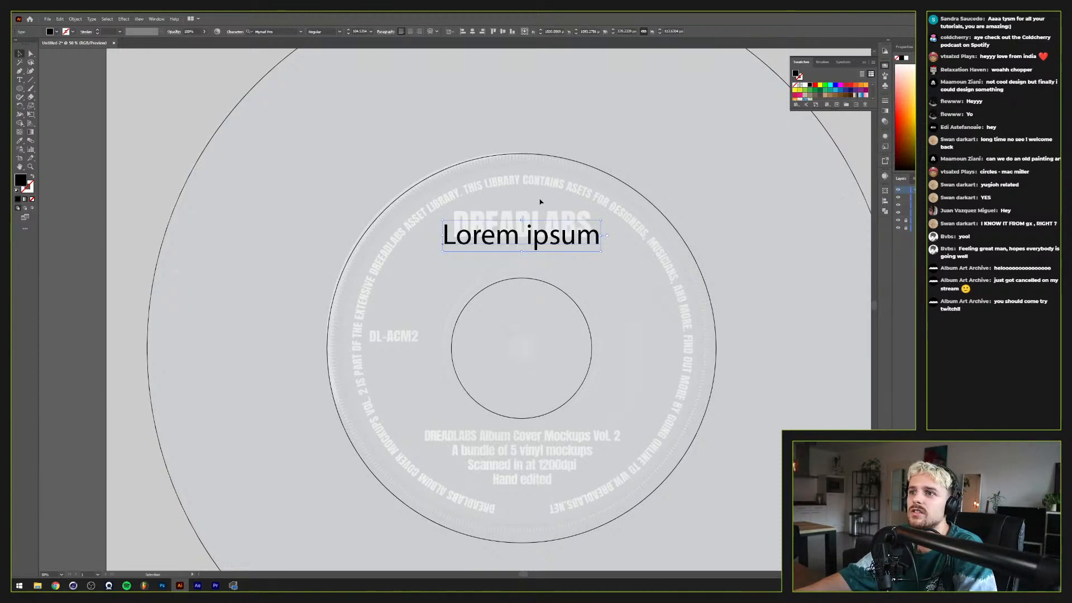
pyautogui.click(300, 32)
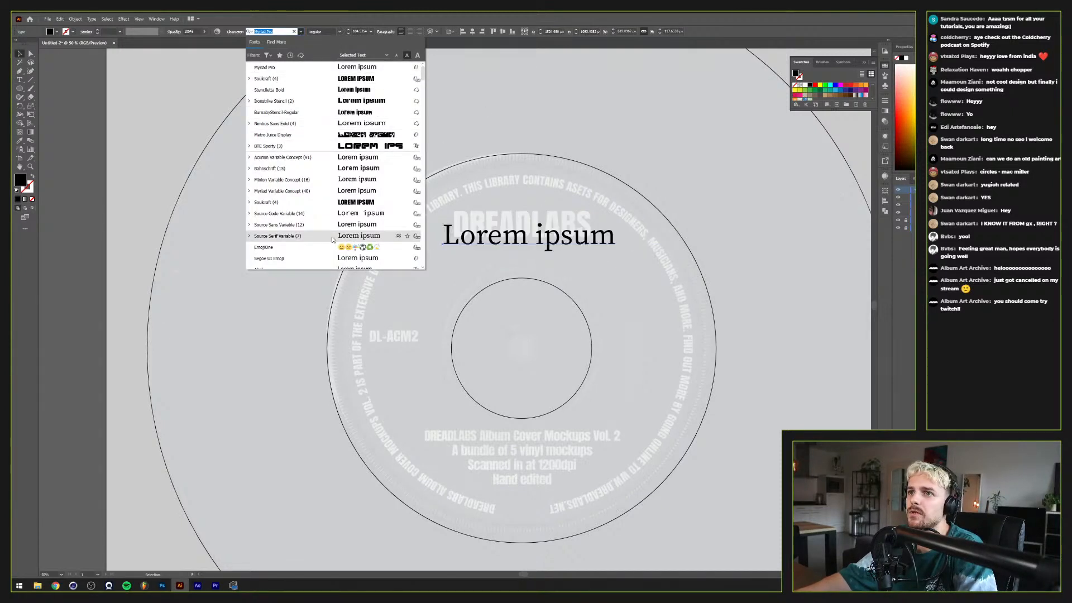
pyautogui.click(320, 139)
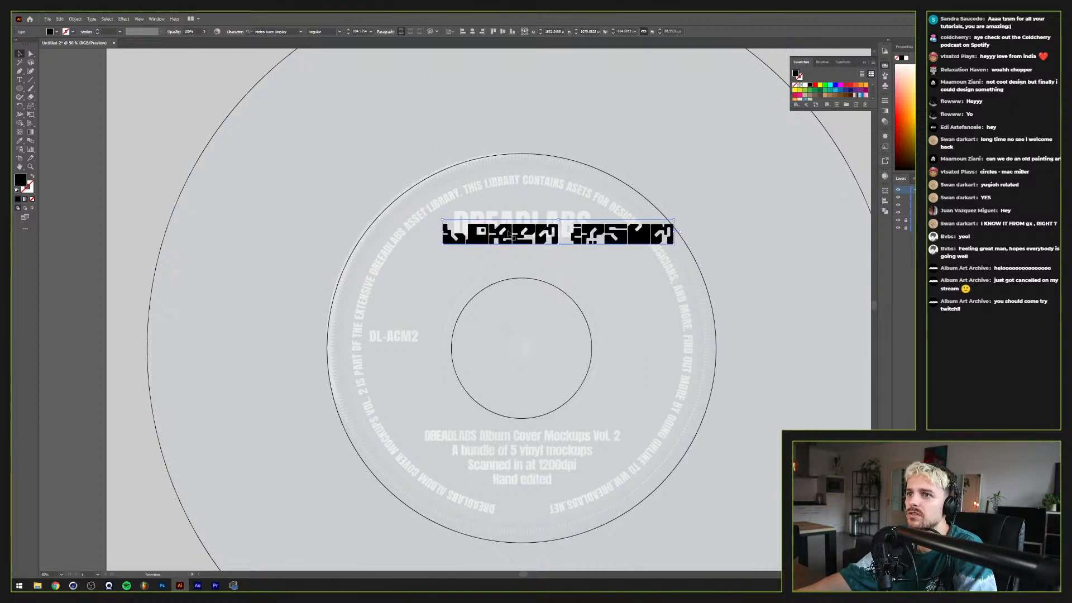
# Step: Replace the placeholder title with CYBERDRAGON and scale it down to about the width of the mockup's DREADLABS title
pyautogui.press('t')
pyautogui.hotkey('ctrl', 'a')
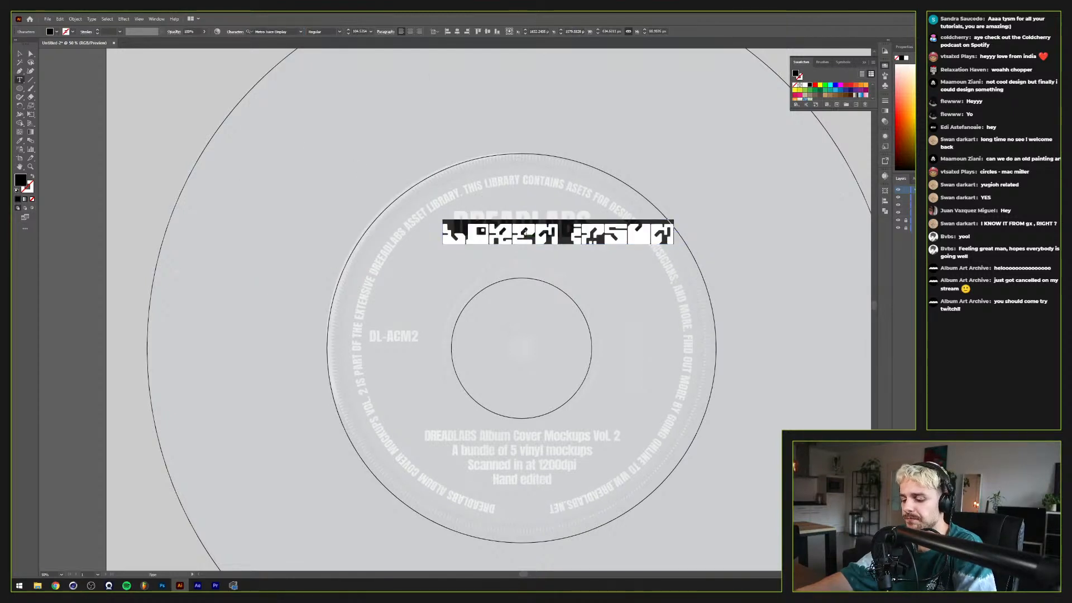
pyautogui.press('BackSpace')
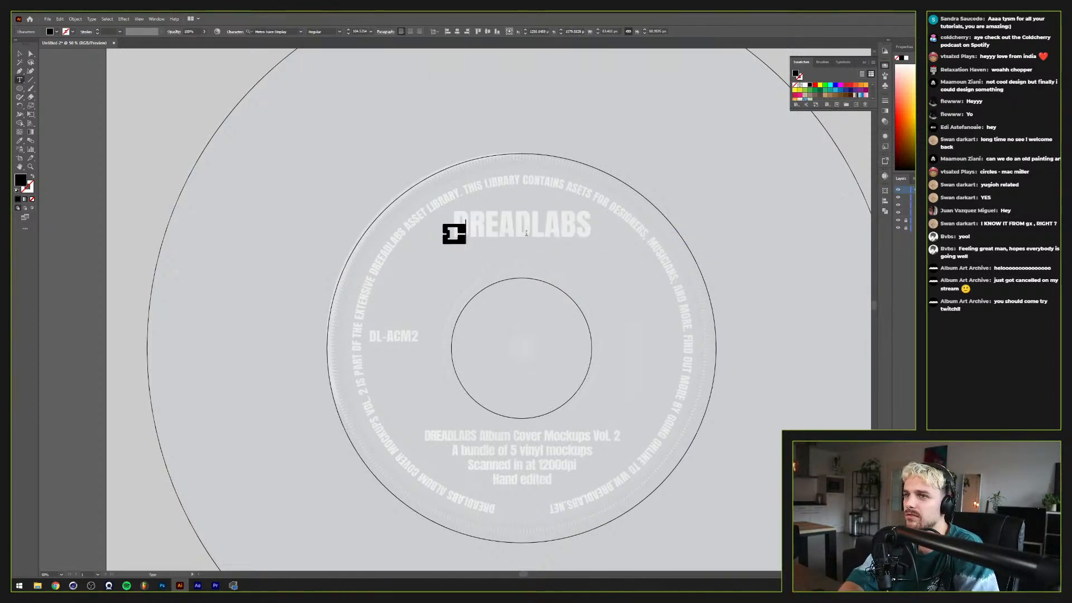
pyautogui.write('CYBERDRAGON')
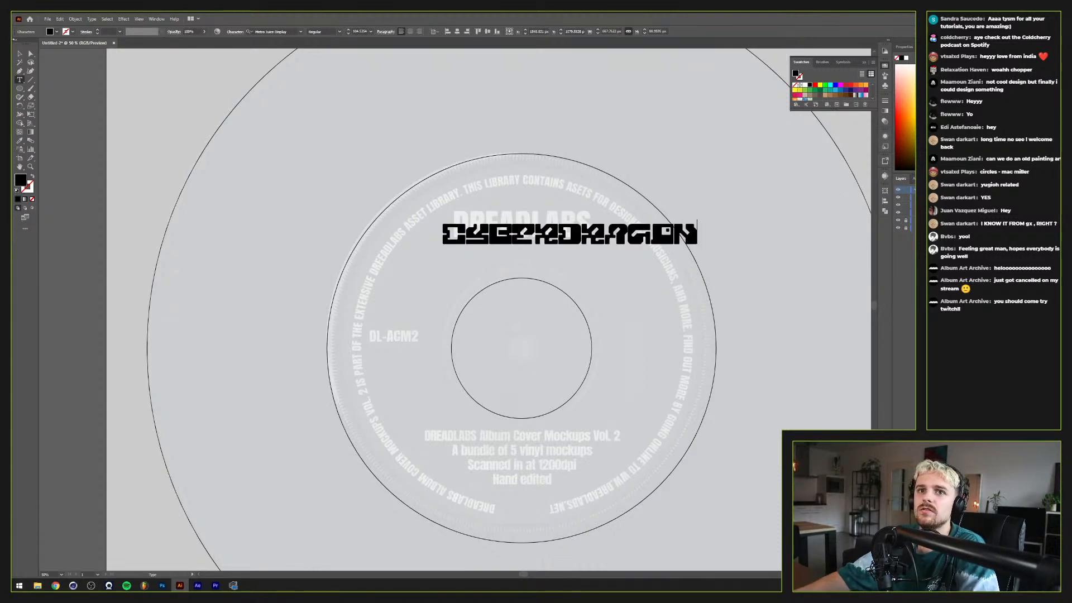
pyautogui.press('Escape')
pyautogui.moveTo(701, 230); pyautogui.dragTo(615, 239)
pyautogui.click(641, 267)
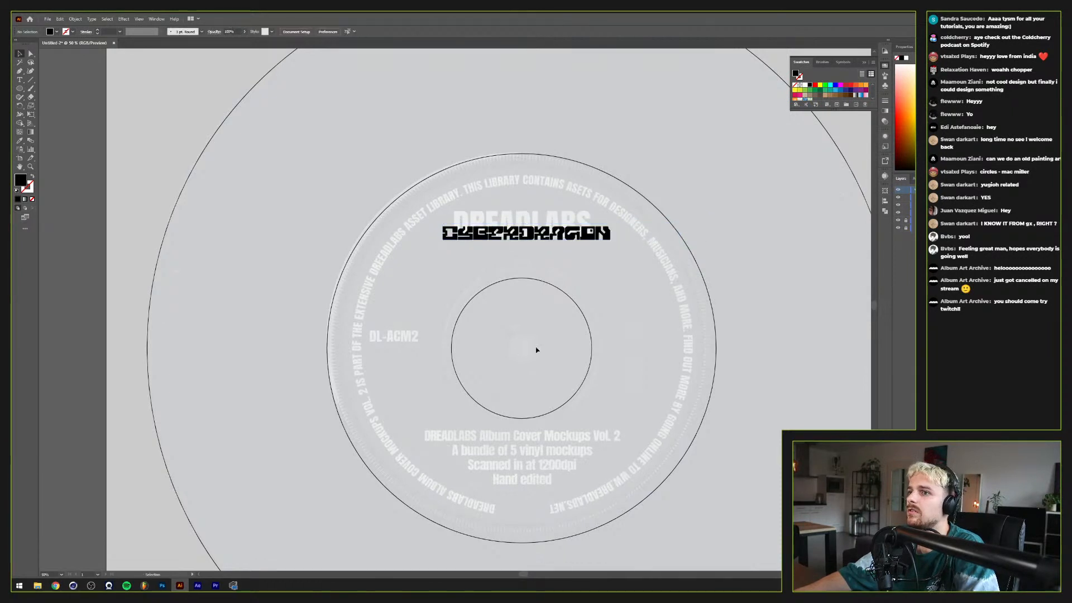
# Step: Fill the small centre circle with red
pyautogui.click(535, 349)
pyautogui.moveTo(907, 124); pyautogui.dragTo(897, 123)
pyautogui.click(645, 327)
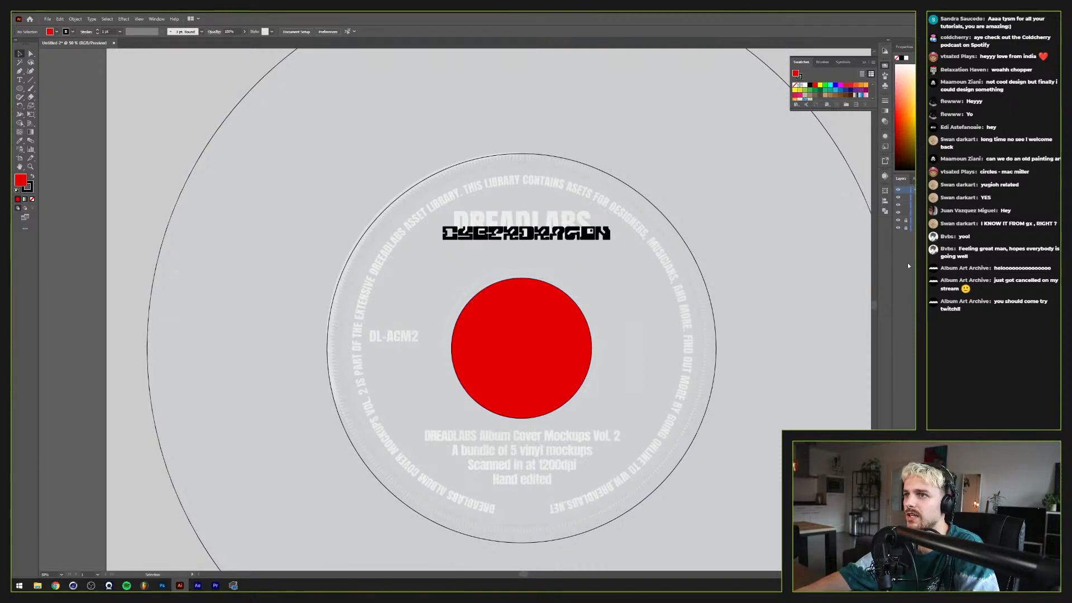
# Step: Hide the vinyl mockup, move the CYBERDRAGON title up towards the label's upper edge, and centre it horizontally with centred text alignment
pyautogui.click(898, 228)
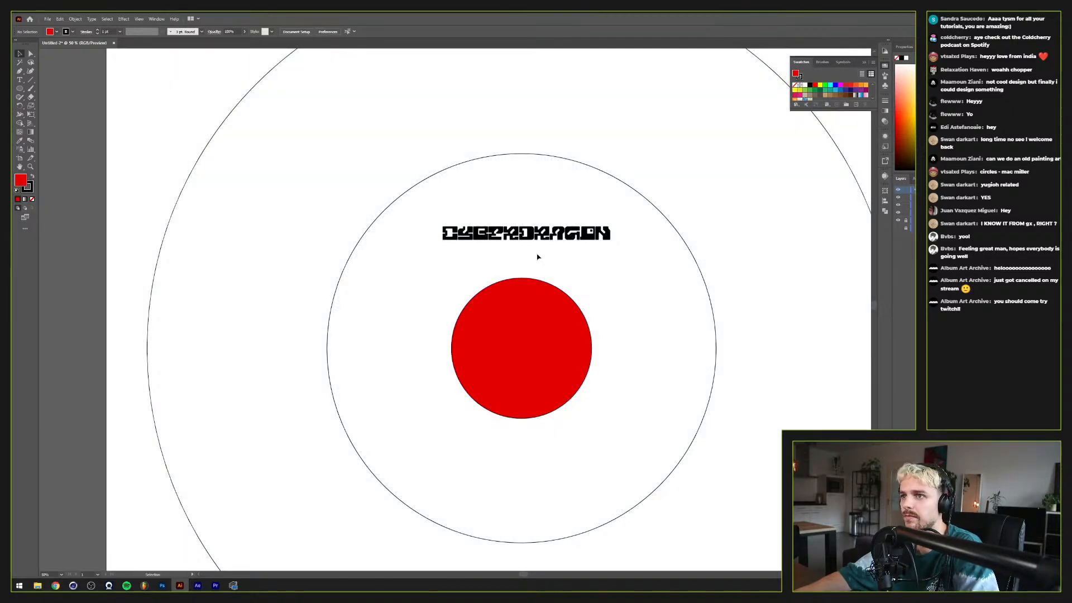
pyautogui.moveTo(550, 237); pyautogui.dragTo(548, 205)
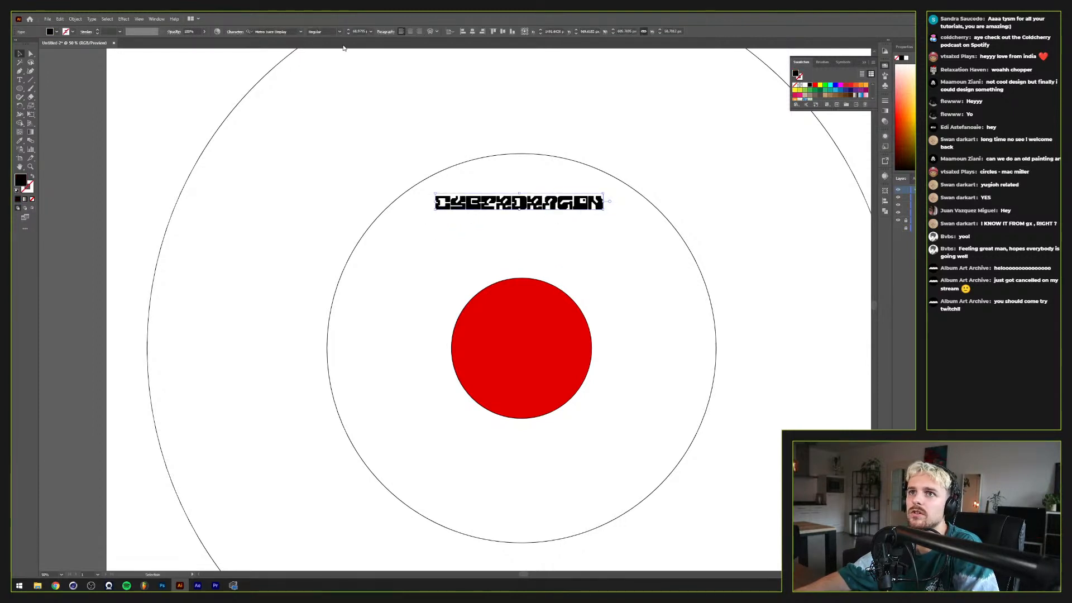
pyautogui.click(410, 31)
pyautogui.click(472, 32)
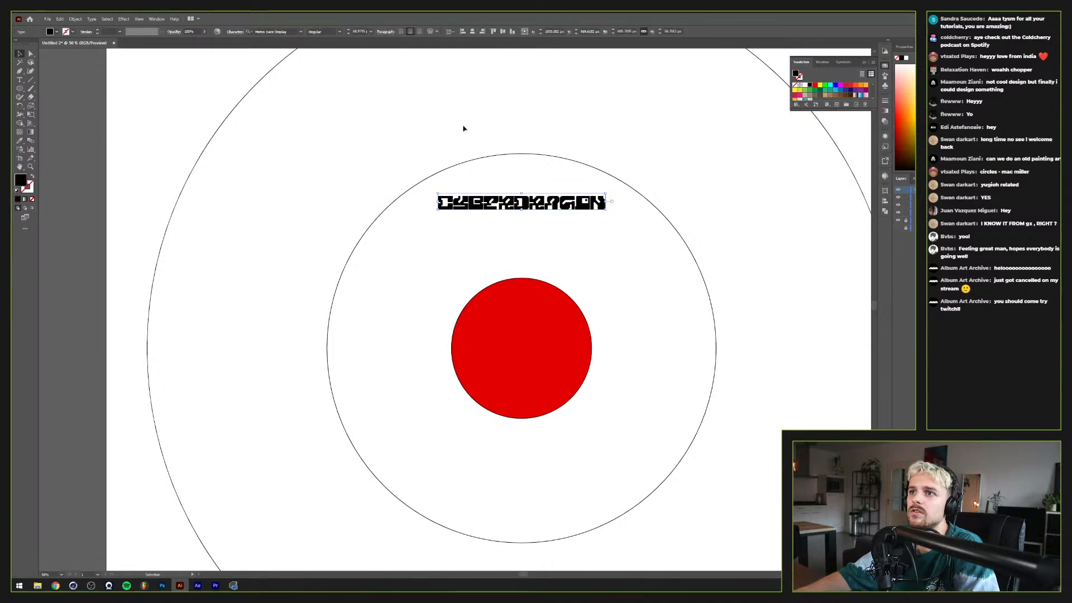
pyautogui.click(289, 314)
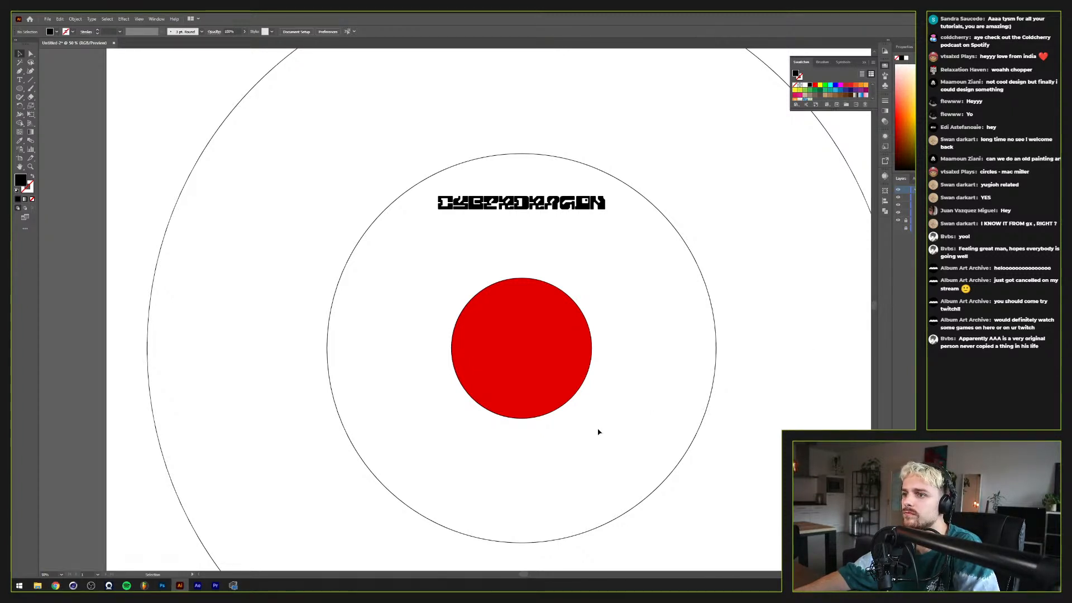
# Step: Add an area text box below the red circle containing "If only your opponent controls a monster, you can Special Summon this card (from your hand)."
pyautogui.press('t')
pyautogui.moveTo(420, 447); pyautogui.dragTo(624, 467)
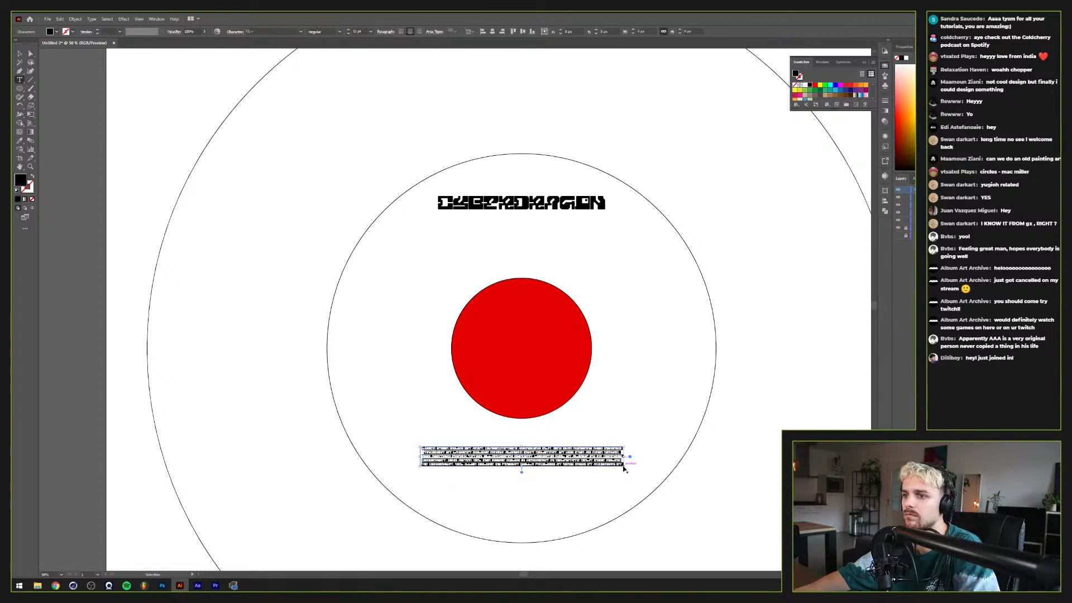
pyautogui.hotkey('ctrl', 'a')
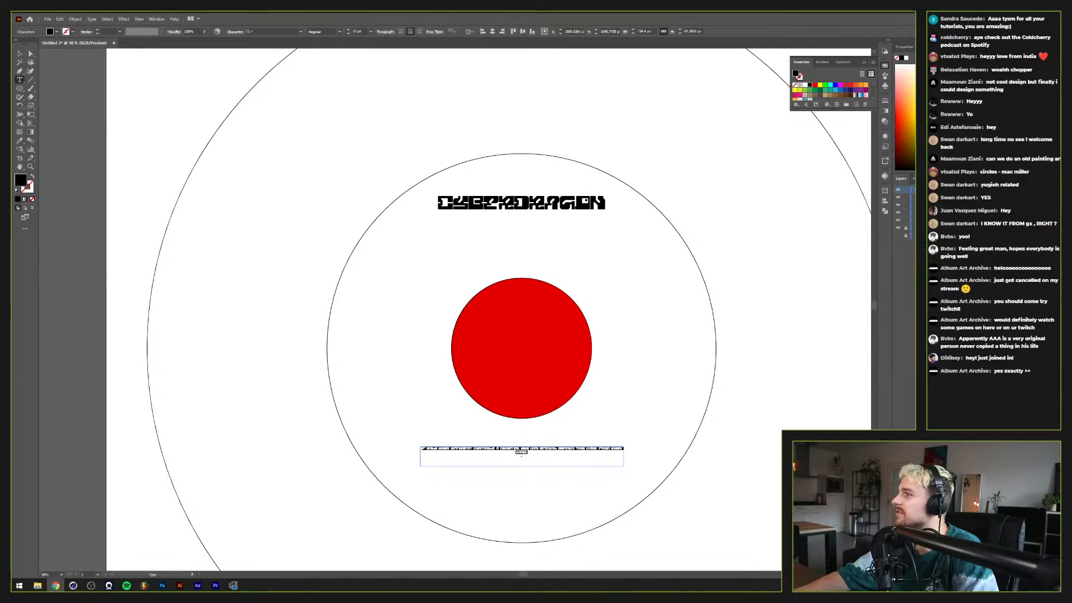
pyautogui.click(20, 54)
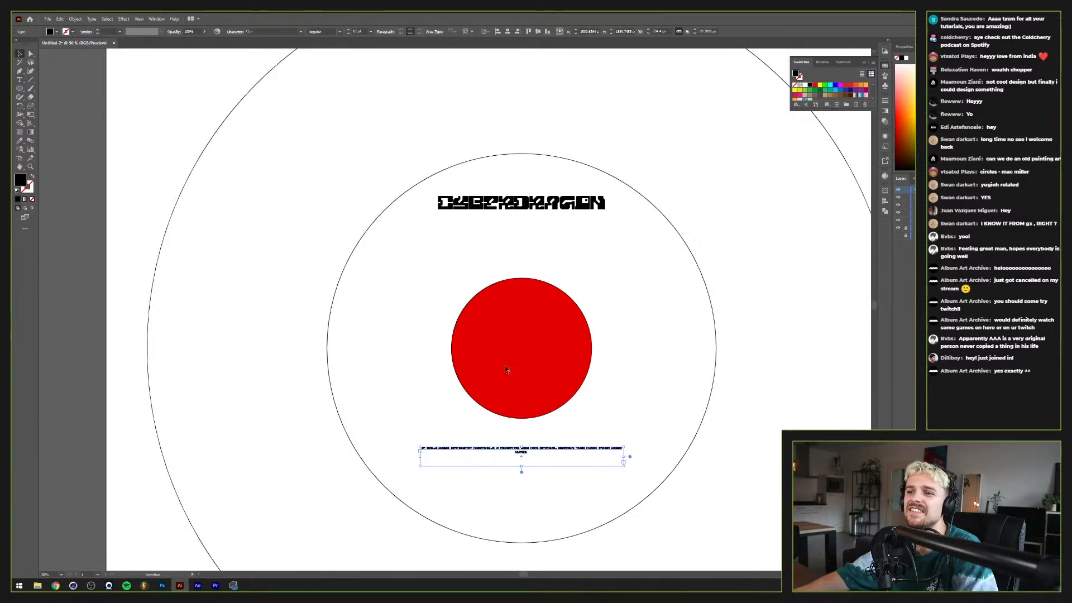
# Step: Enlarge the card text box around its centre, align it horizontally to the artboard's centre, and set the text to 30 pt
pyautogui.moveTo(521, 467); pyautogui.dragTo(522, 469)
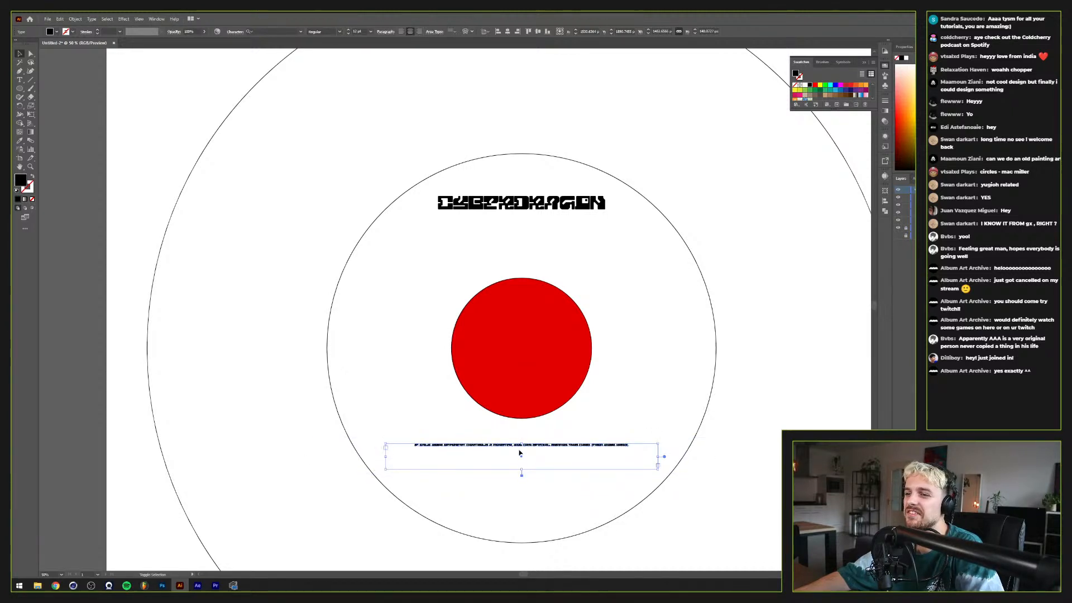
pyautogui.click(507, 32)
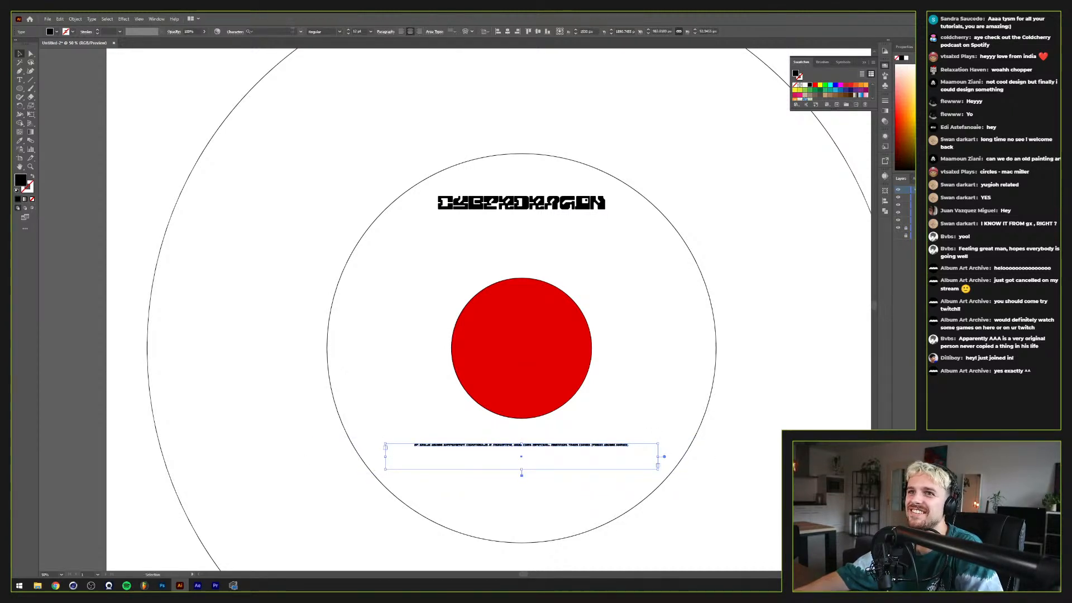
pyautogui.keyDown('shift'); pyautogui.click(348, 30); pyautogui.keyUp('shift')
pyautogui.keyDown('shift'); pyautogui.click(348, 30); pyautogui.keyUp('shift')
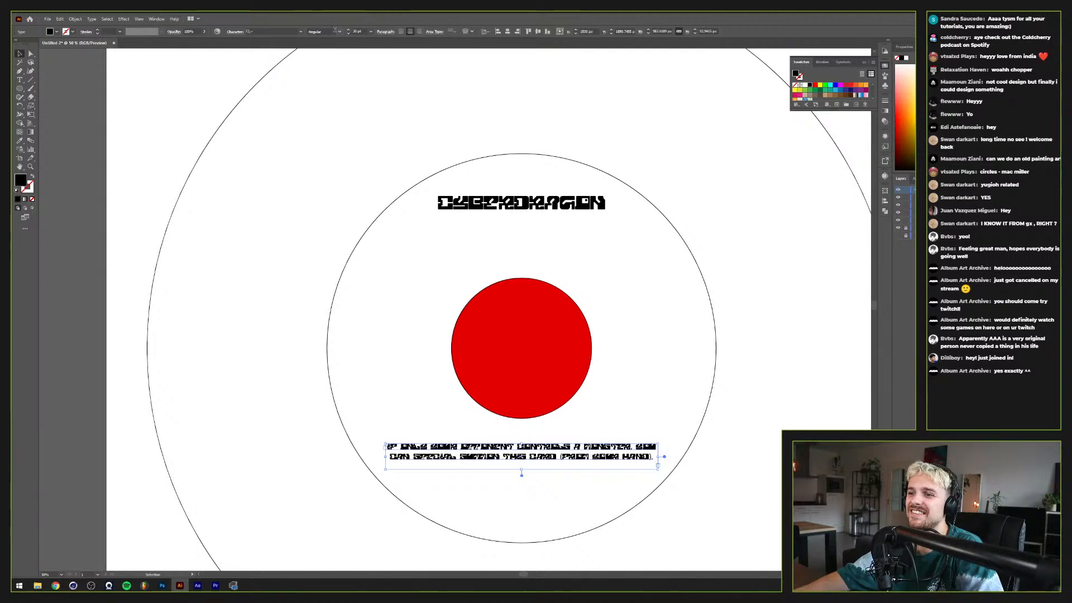
# Step: Try the Soulcraft Condensed font on the card text below the red circle
pyautogui.click(300, 31)
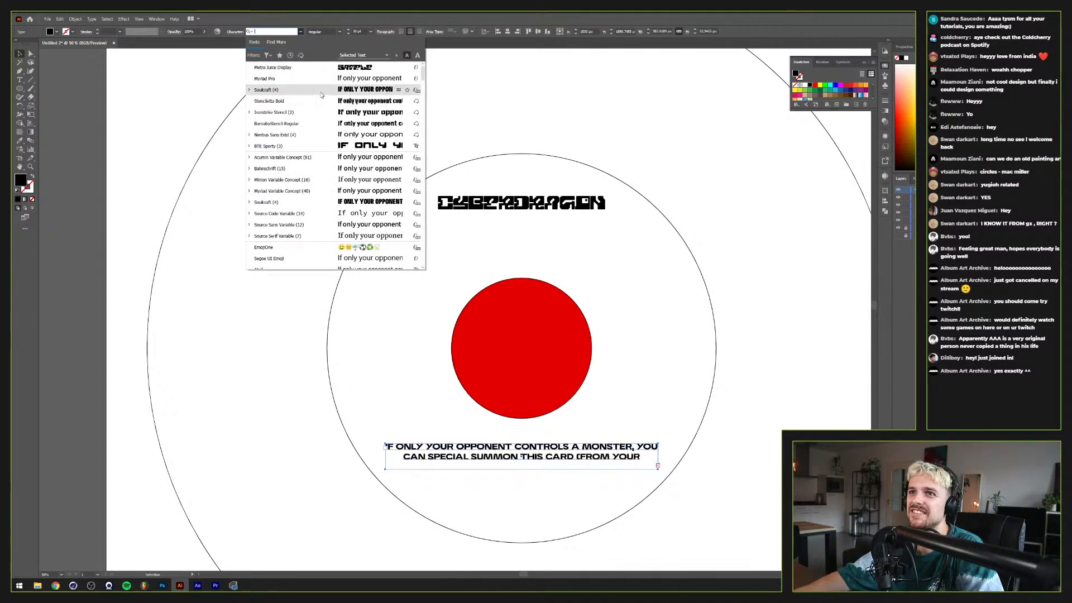
pyautogui.click(249, 90)
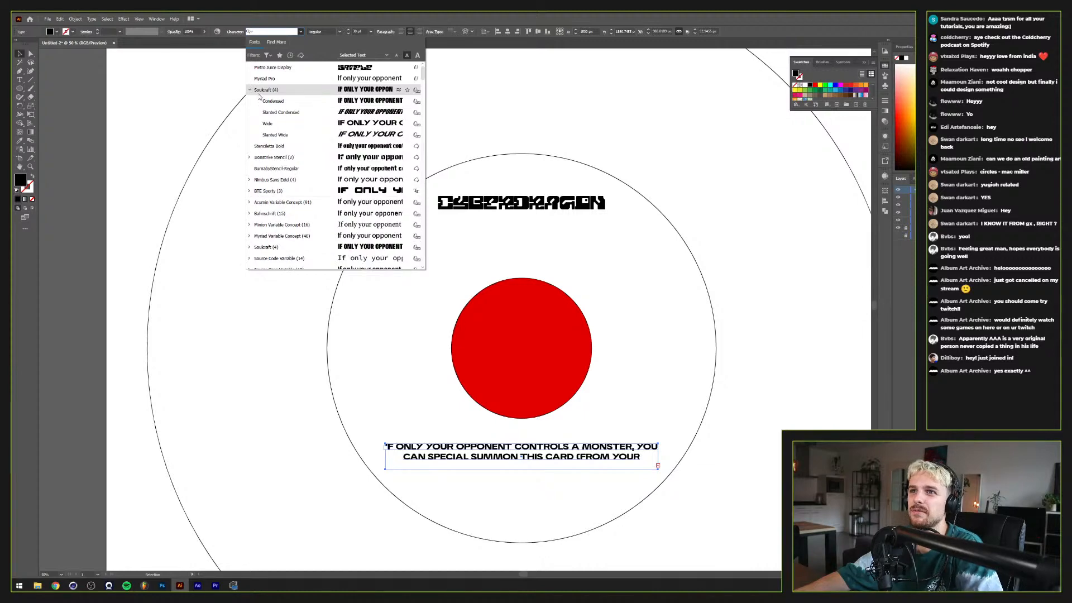
pyautogui.click(301, 106)
# Step: Select all of the card text and try toggling All Caps in its character settings
pyautogui.scroll(1, 528, 445)
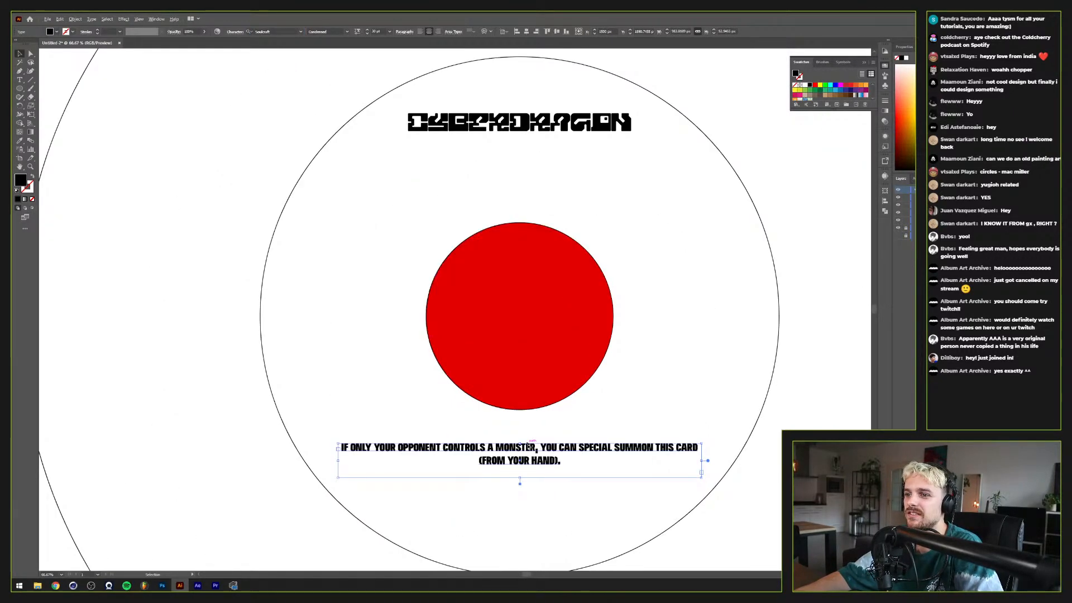
pyautogui.scroll(1, 528, 446)
pyautogui.moveTo(528, 445); pyautogui.dragTo(527, 385)
pyautogui.press('t')
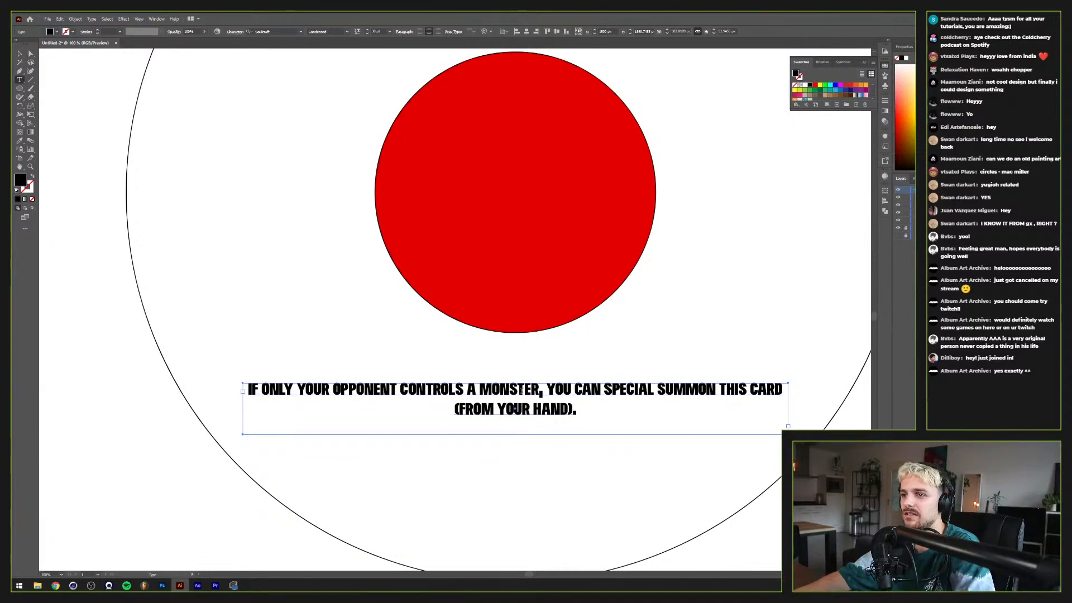
pyautogui.click(521, 393)
pyautogui.hotkey('ctrl', 'a')
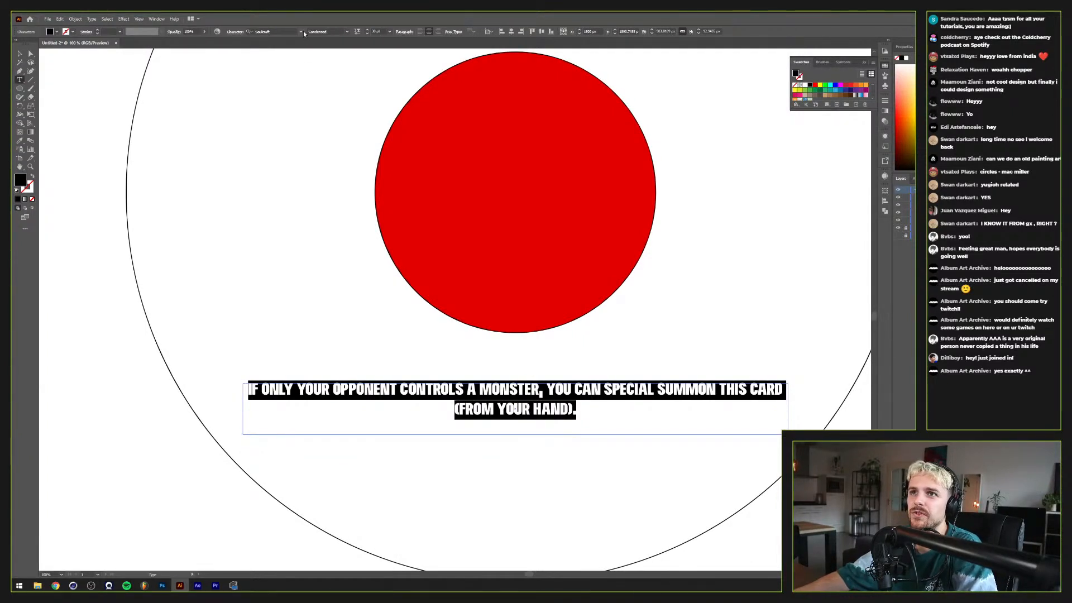
pyautogui.click(229, 32)
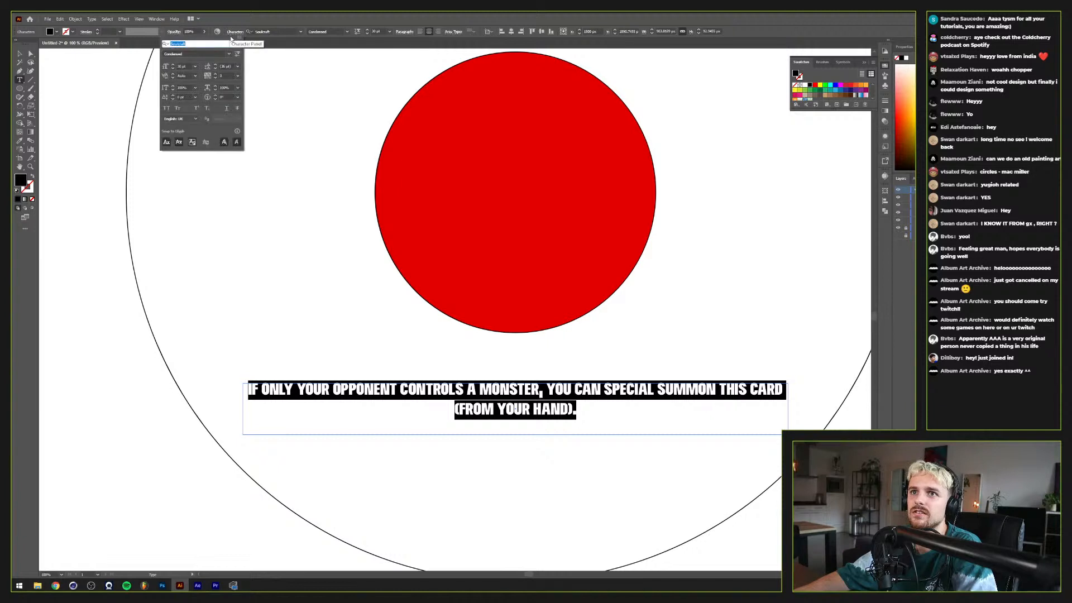
pyautogui.click(167, 109)
pyautogui.tripleClick(373, 389)
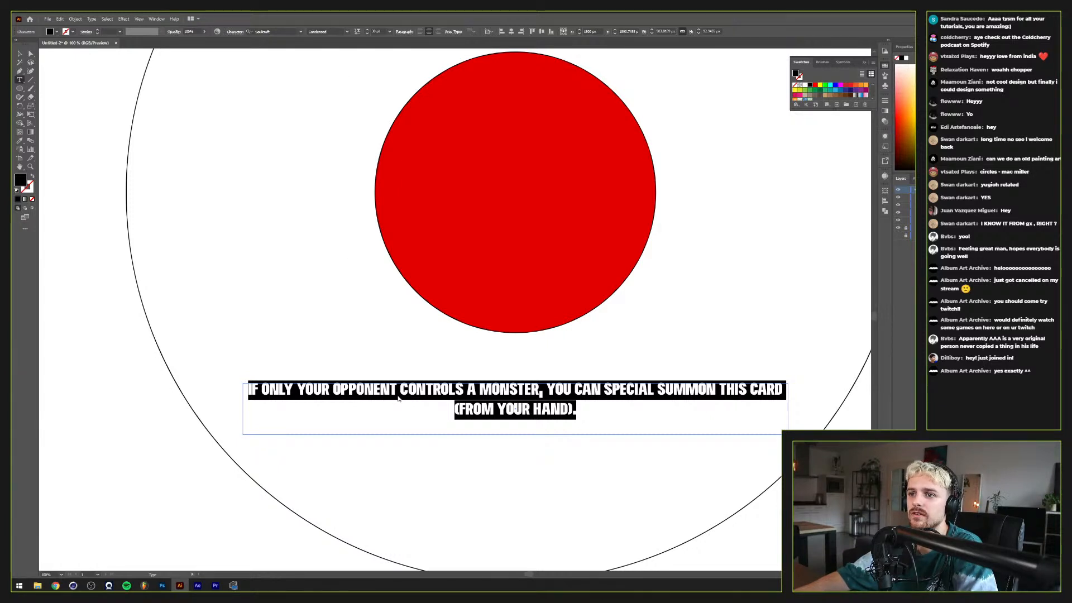
# Step: Set the card text's font to Akzidenz-Grotesk BQ Bold Condensed
pyautogui.click(294, 30)
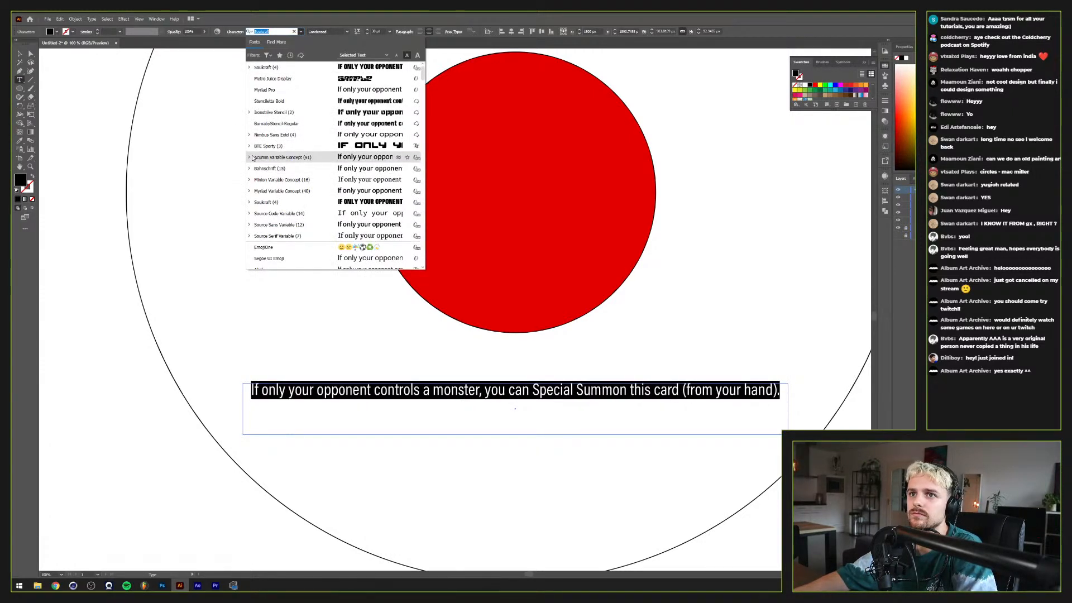
pyautogui.scroll(-5, 259, 111)
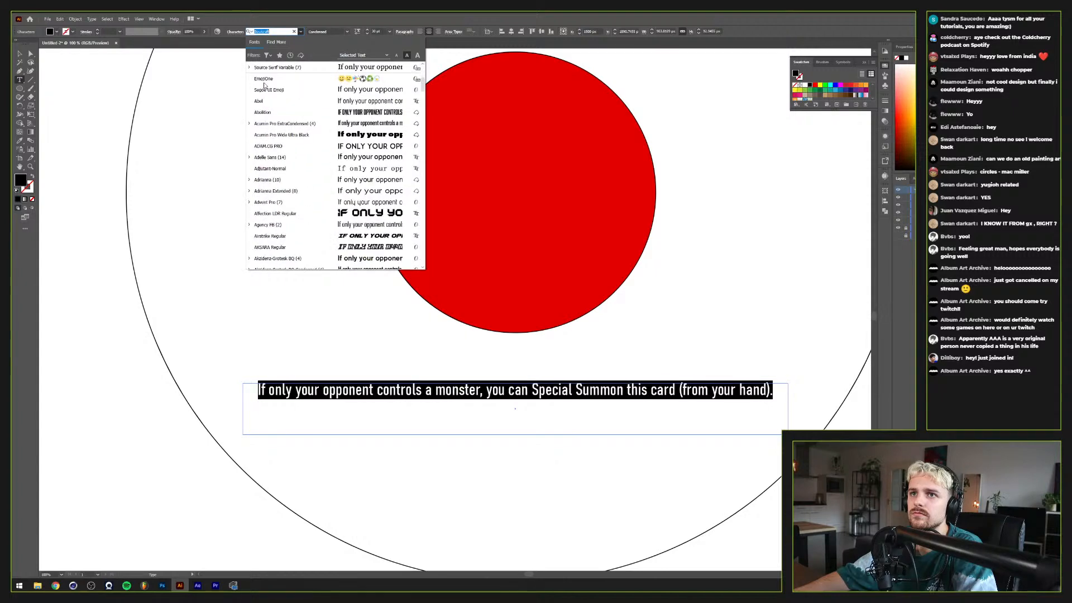
pyautogui.write('akz')
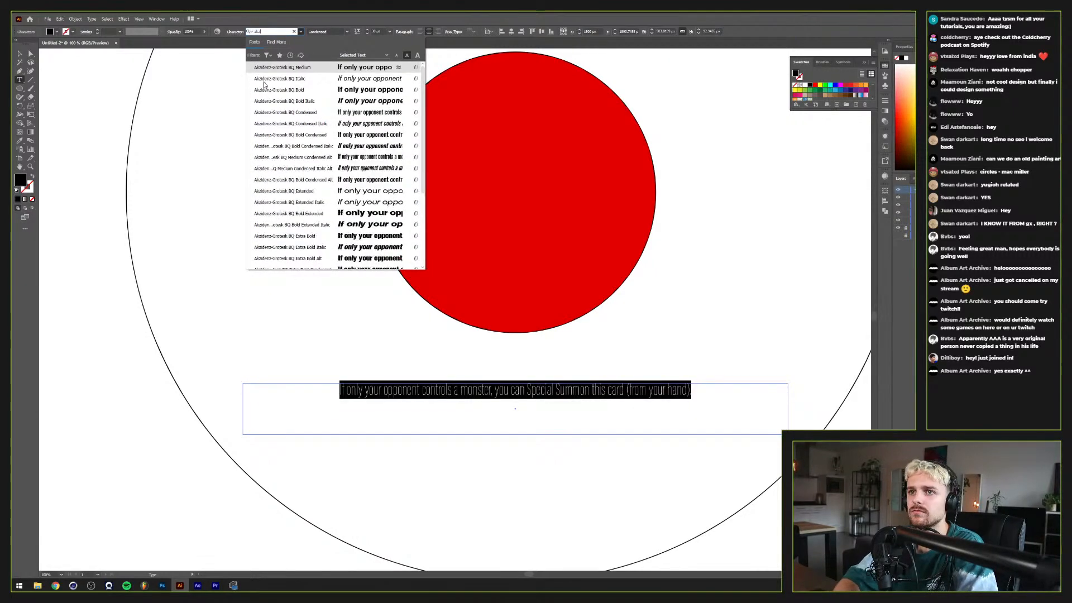
pyautogui.click(296, 135)
pyautogui.click(20, 54)
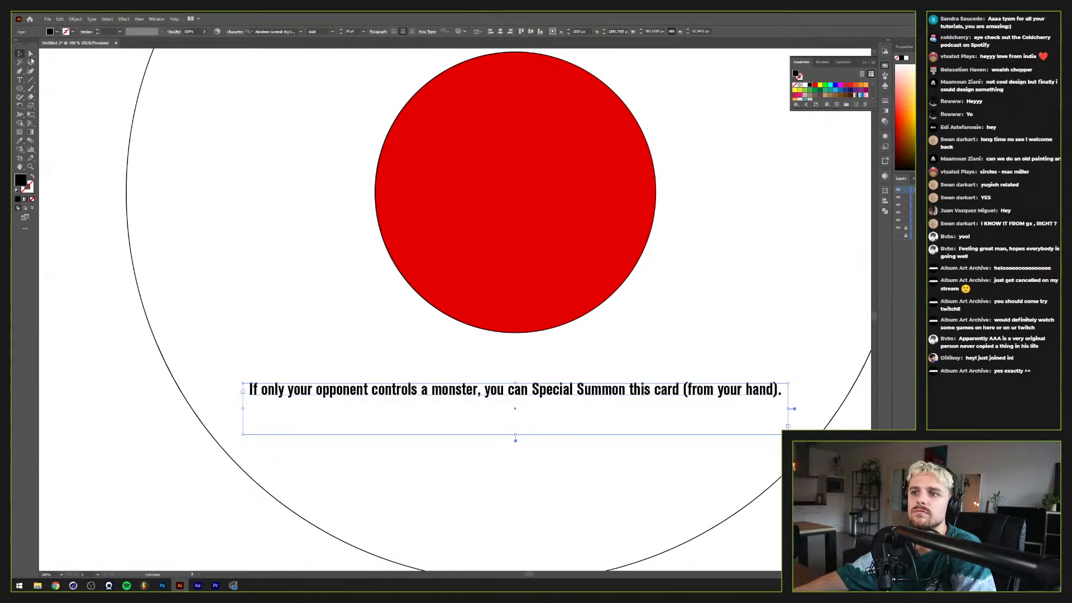
# Step: Narrow the card text box around its centre so the sentence wraps onto two lines, and shorten the box from below
pyautogui.moveTo(789, 409); pyautogui.dragTo(667, 409)
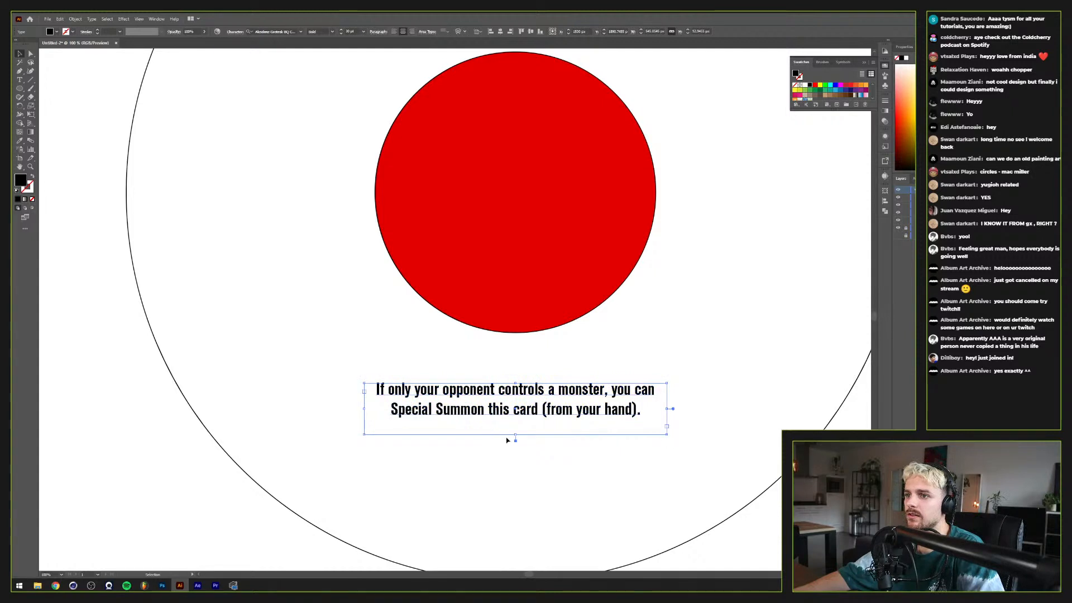
pyautogui.moveTo(516, 438); pyautogui.dragTo(477, 426)
pyautogui.click(512, 446)
pyautogui.scroll(-2, 484, 438)
pyautogui.click(467, 438)
pyautogui.scroll(2, 473, 453)
pyautogui.press('m')
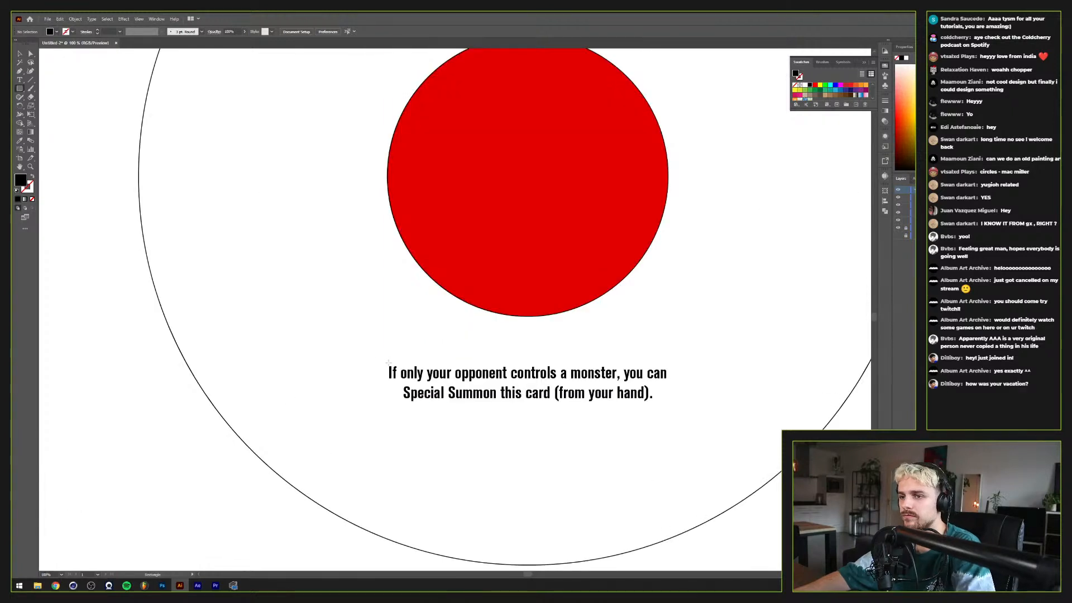
# Step: Draw a rectangular frame around the two-line card text with only a black outline, and centre it horizontally on the artboard
pyautogui.moveTo(377, 358); pyautogui.dragTo(675, 397)
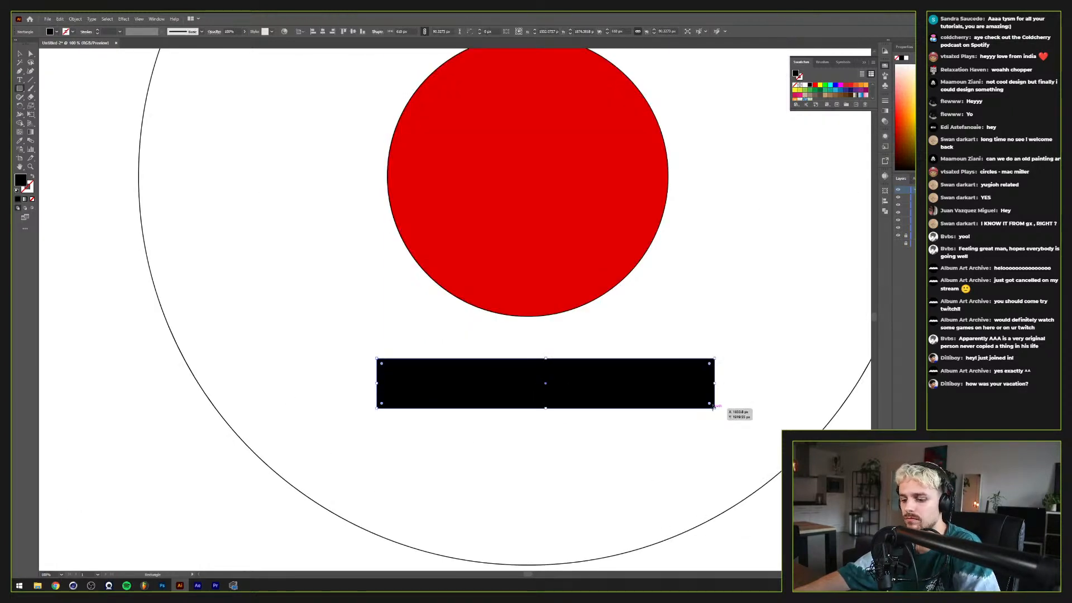
pyautogui.hotkey('shift', 'x')
pyautogui.press('v')
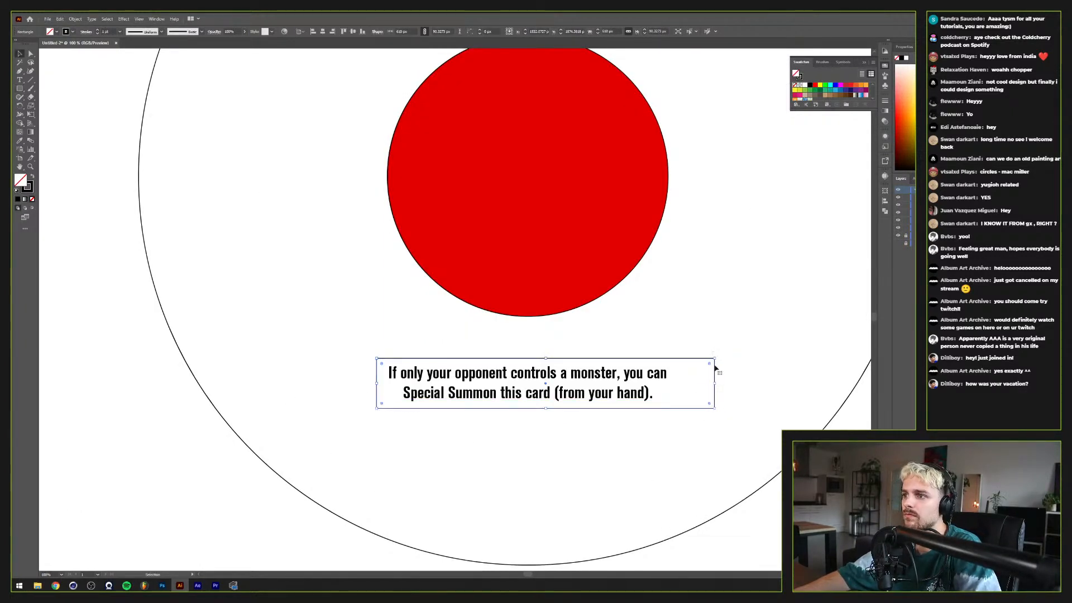
pyautogui.click(323, 31)
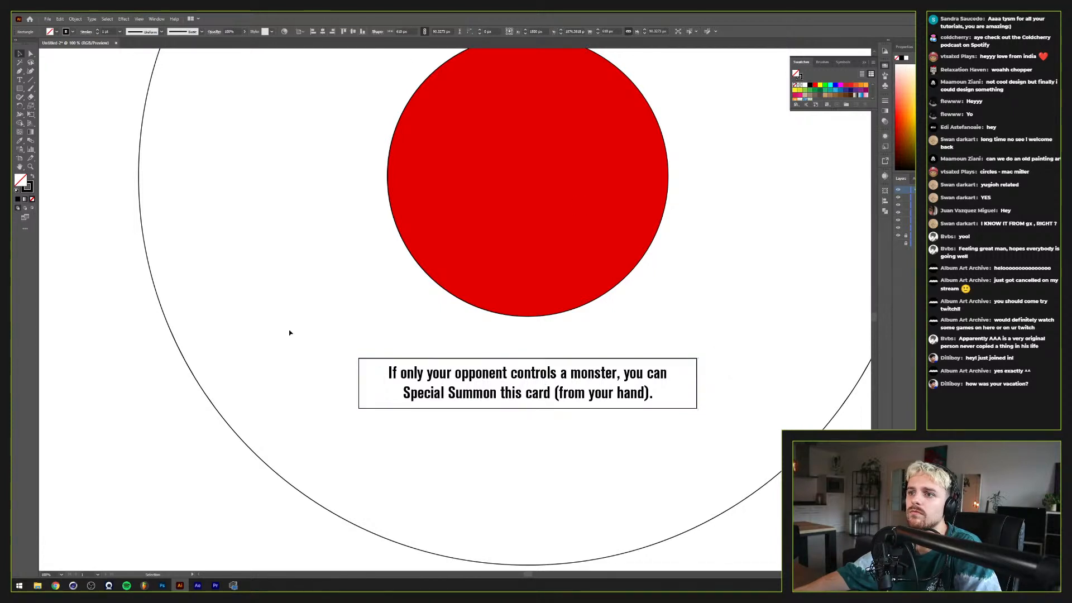
pyautogui.click(290, 333)
pyautogui.click(361, 374)
pyautogui.scroll(3, 352, 370)
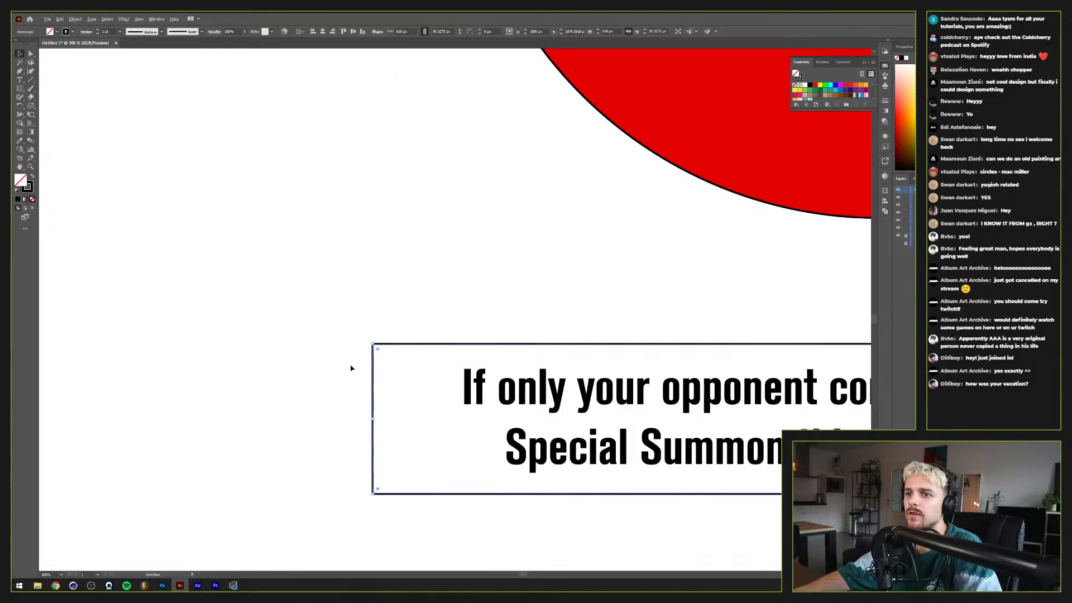
pyautogui.press('m')
pyautogui.click(326, 367)
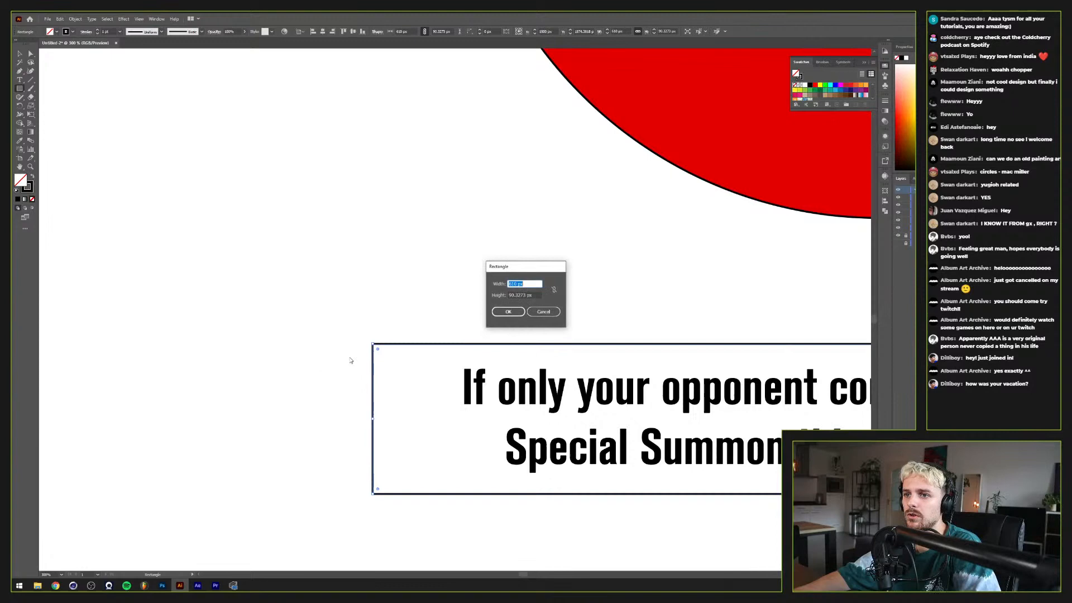
pyautogui.click(544, 312)
pyautogui.scroll(-4, 513, 311)
pyautogui.scroll(-1, 512, 311)
pyautogui.scroll(5, 475, 346)
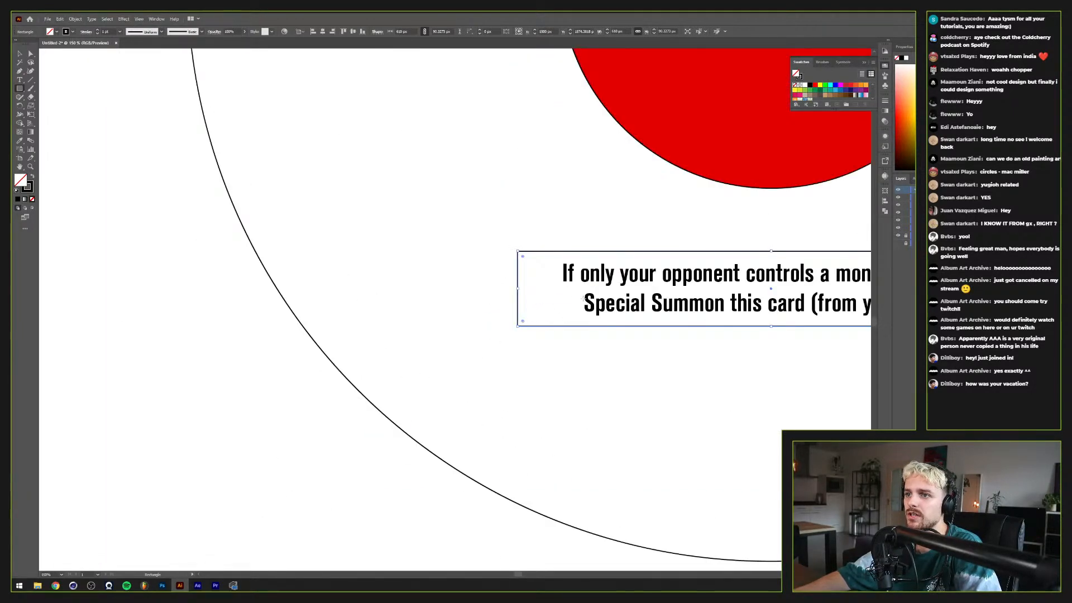
pyautogui.click(461, 312)
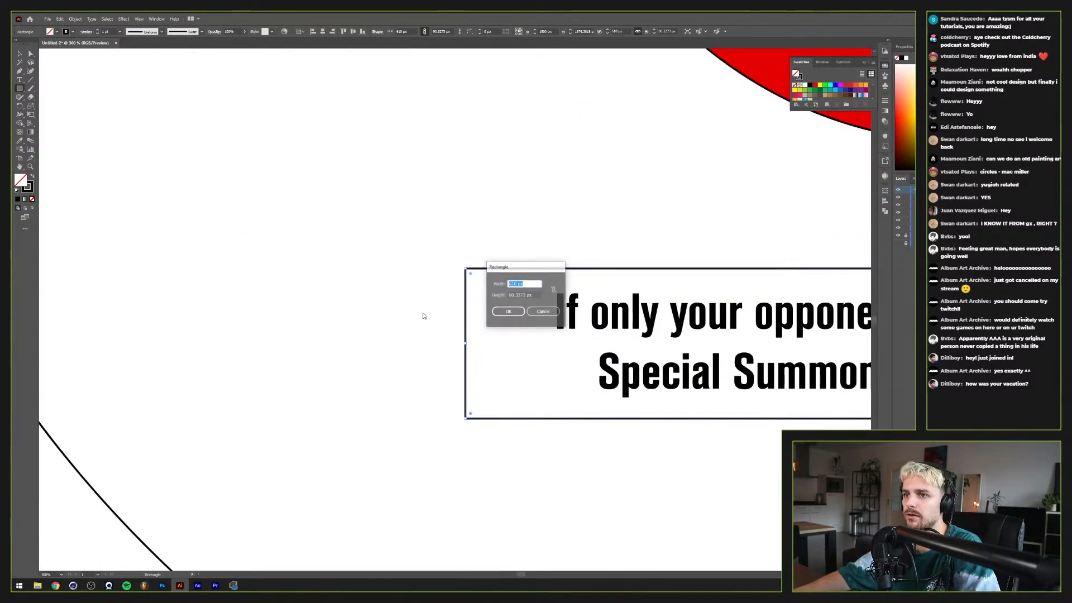
pyautogui.click(544, 311)
# Step: Draw a small outlined square, rotate it 45 degrees into a diamond and place it near the frame's upper-left corner
pyautogui.press('p')
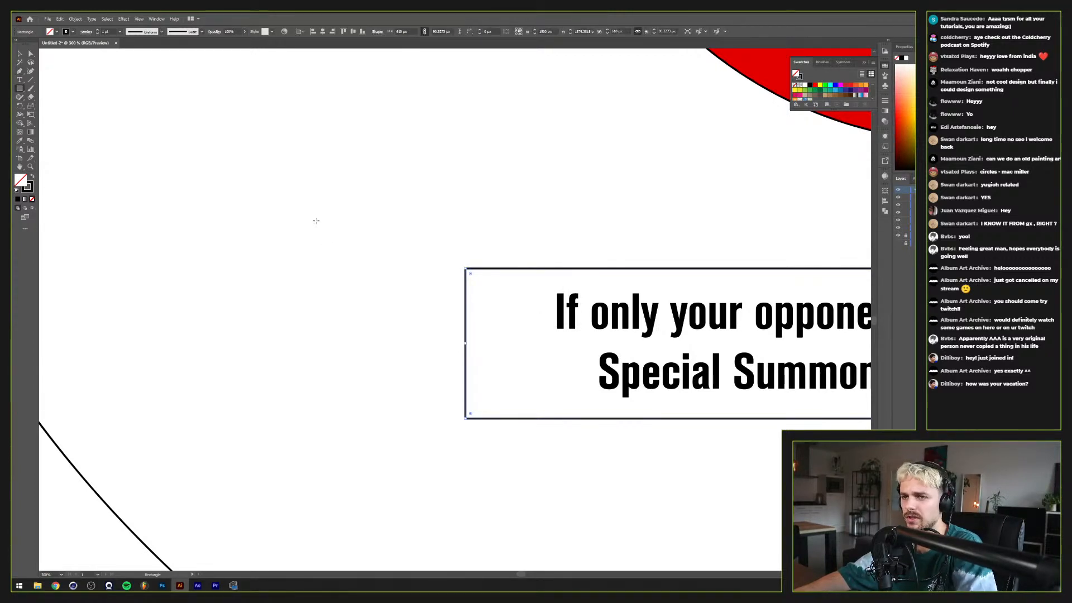
pyautogui.moveTo(314, 216); pyautogui.dragTo(384, 287)
pyautogui.press('v')
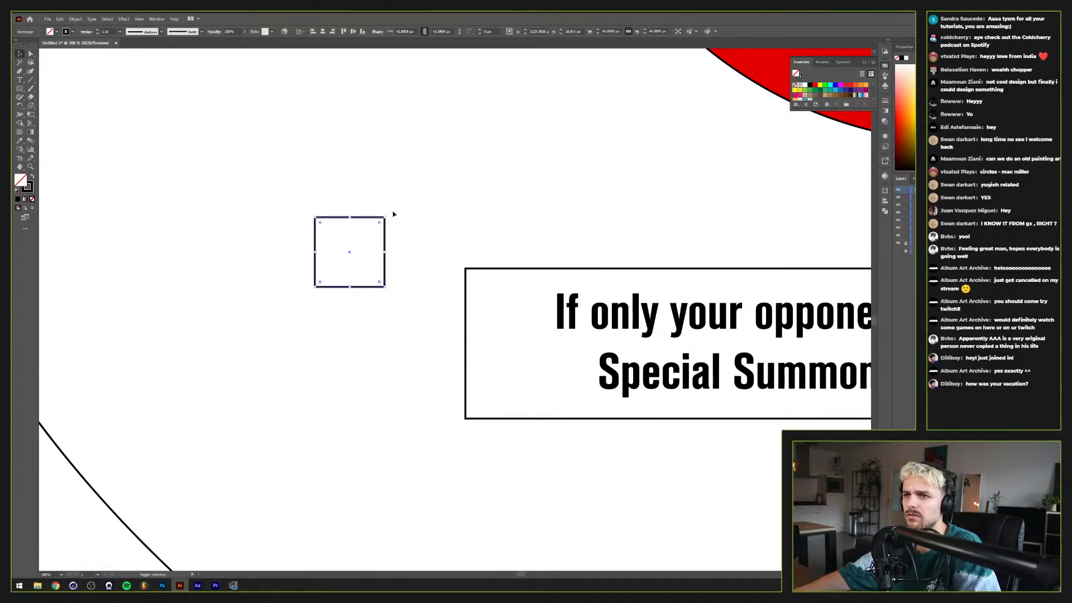
pyautogui.moveTo(408, 230); pyautogui.dragTo(535, 259)
pyautogui.scroll(-1, 531, 257)
pyautogui.hscroll(1, 530, 257)
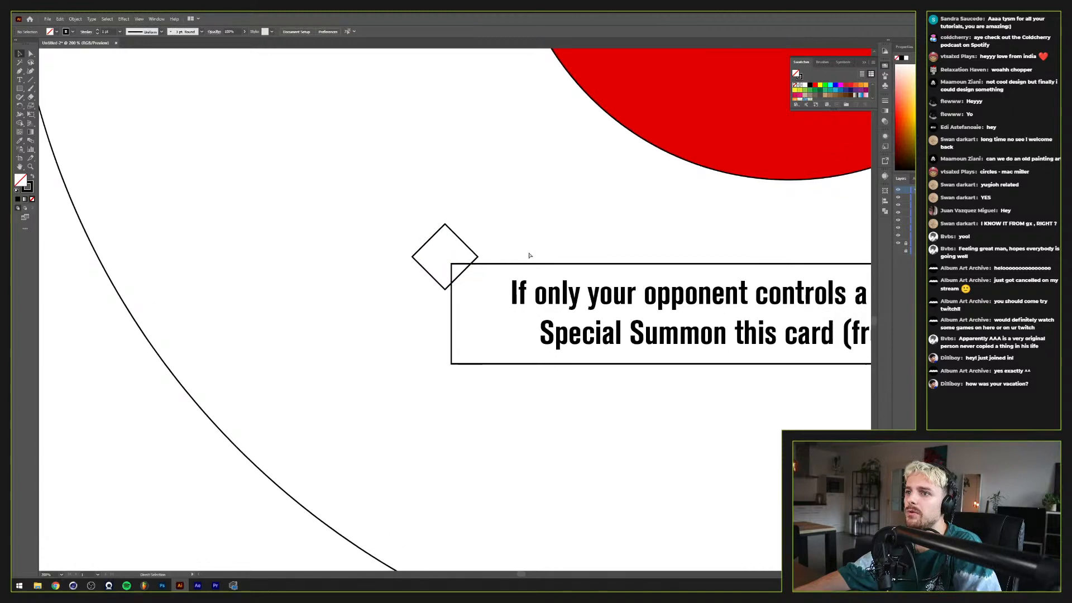
pyautogui.hscroll(-1, 530, 256)
pyautogui.hscroll(1, 530, 256)
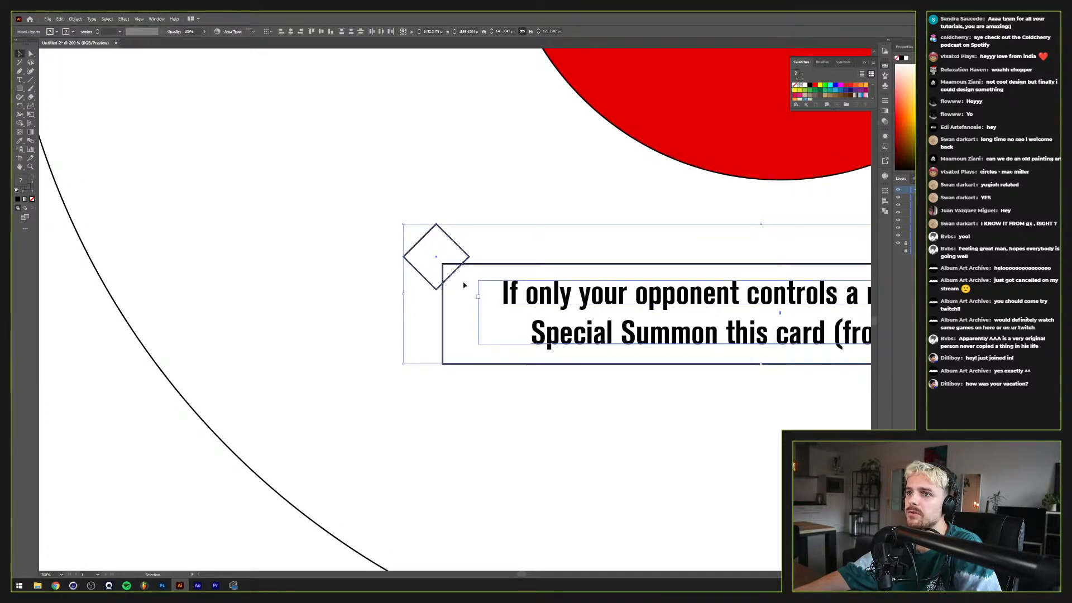
# Step: Align the diamond so its centre sits exactly on the frame's upper-left corner
pyautogui.click(467, 267)
pyautogui.scroll(3, 461, 266)
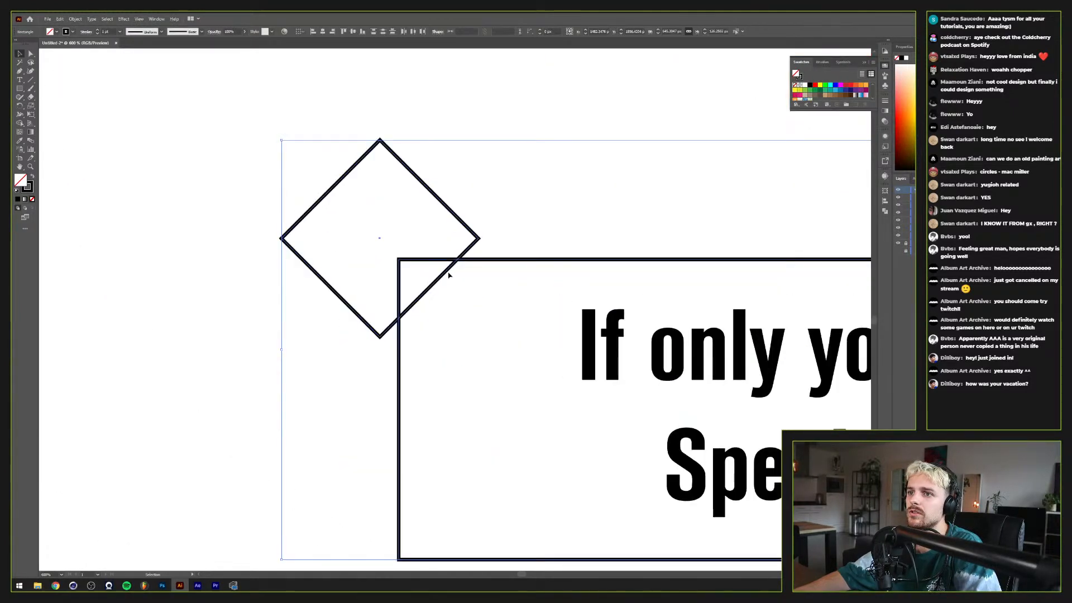
pyautogui.moveTo(457, 266); pyautogui.dragTo(489, 259)
pyautogui.click(475, 244)
pyautogui.moveTo(463, 225); pyautogui.dragTo(481, 244)
pyautogui.click(527, 227)
pyautogui.scroll(-1, 527, 227)
pyautogui.scroll(-4, 527, 227)
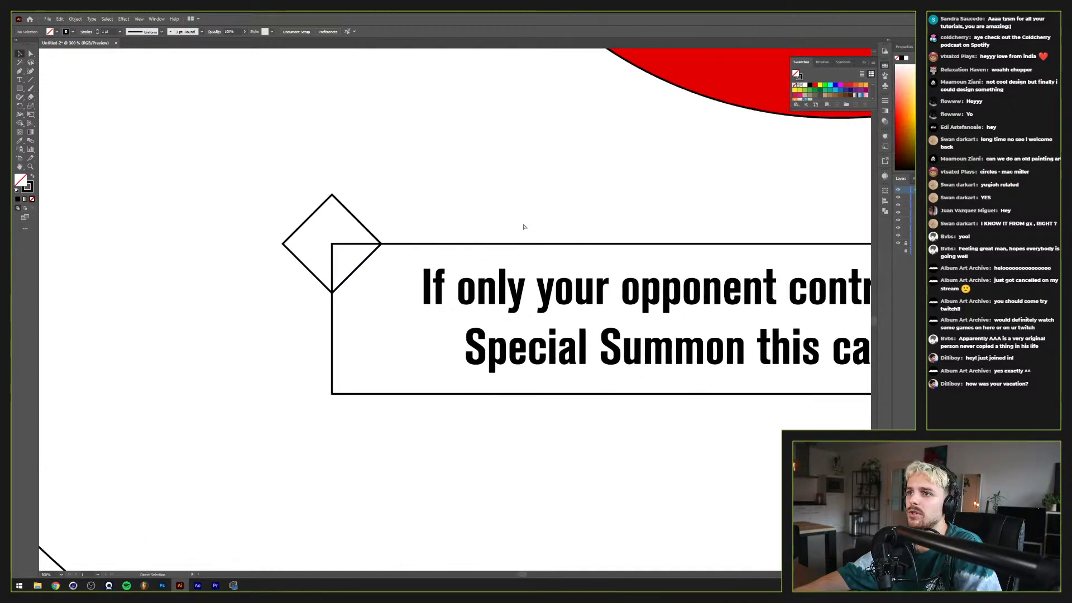
# Step: Join the text frame's path and add anchor points midway along its sides
pyautogui.click(521, 239)
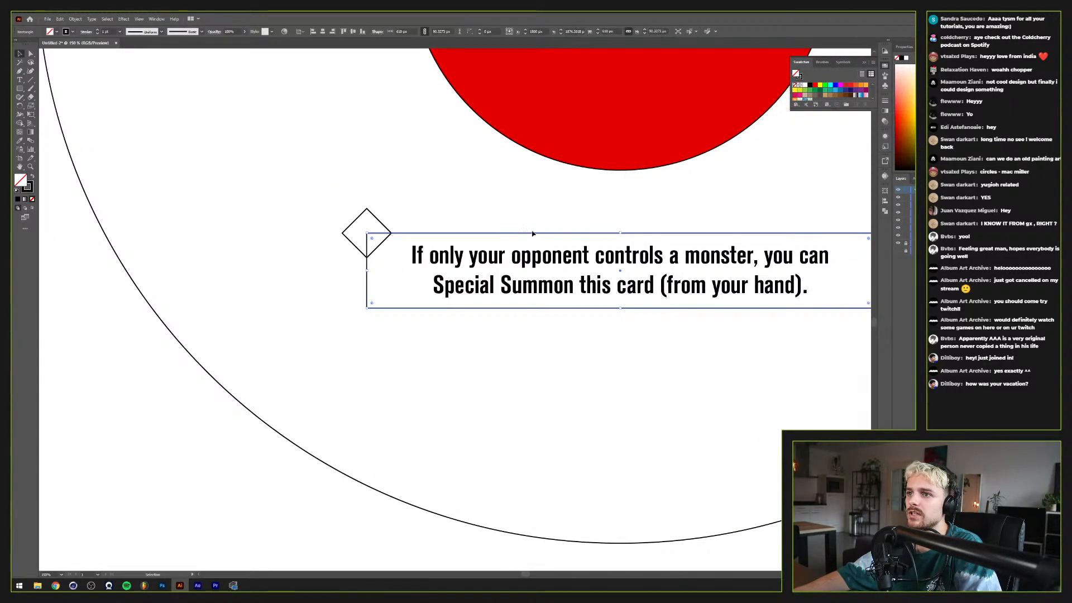
pyautogui.moveTo(573, 261); pyautogui.dragTo(495, 302)
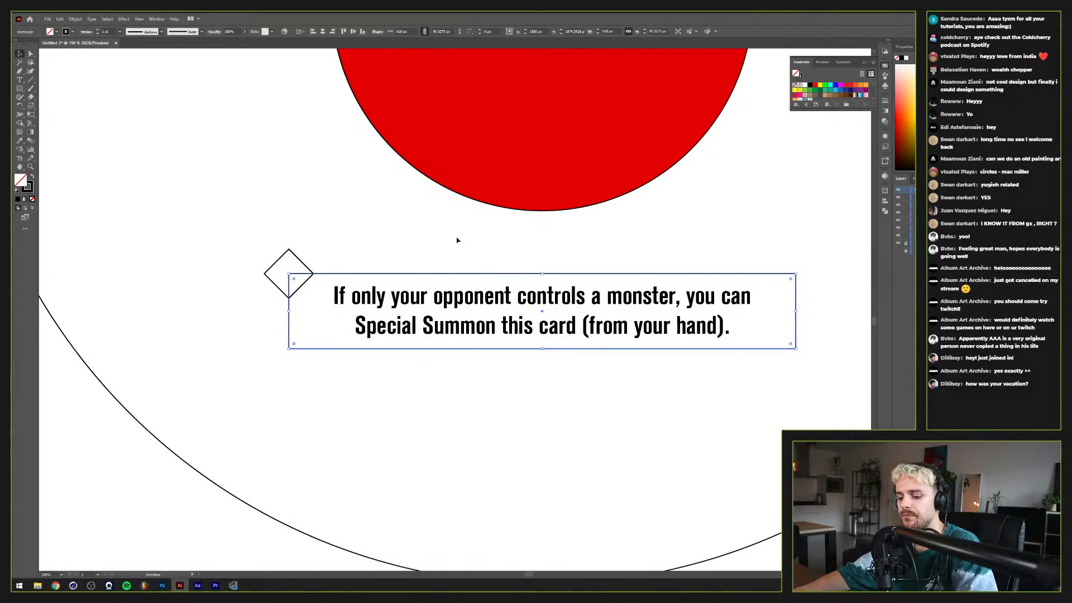
pyautogui.hotkey('ctrl', 'j')
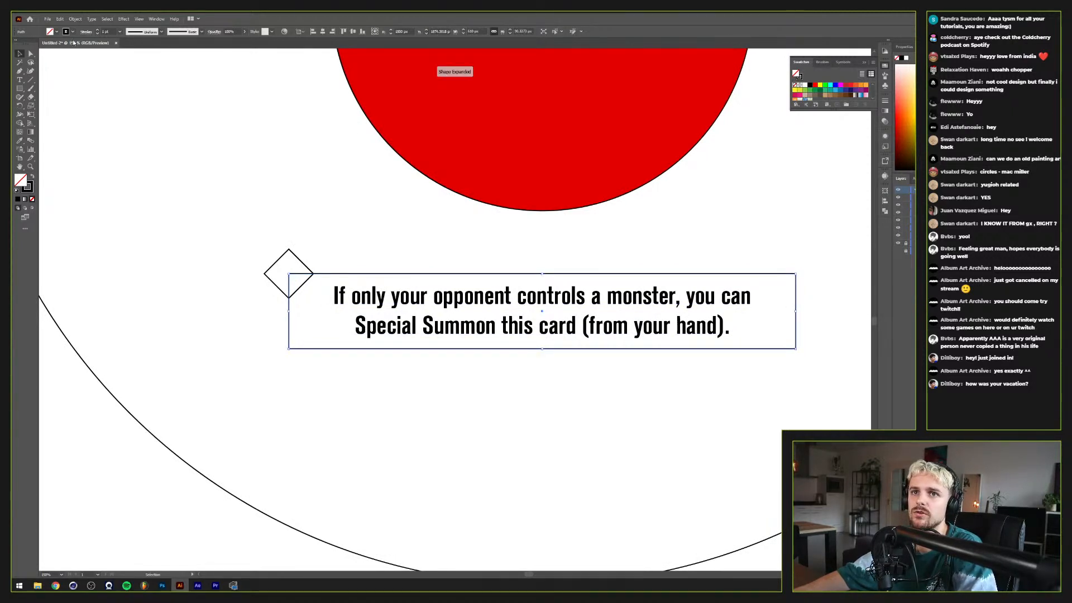
pyautogui.click(75, 19)
pyautogui.moveTo(128, 192)
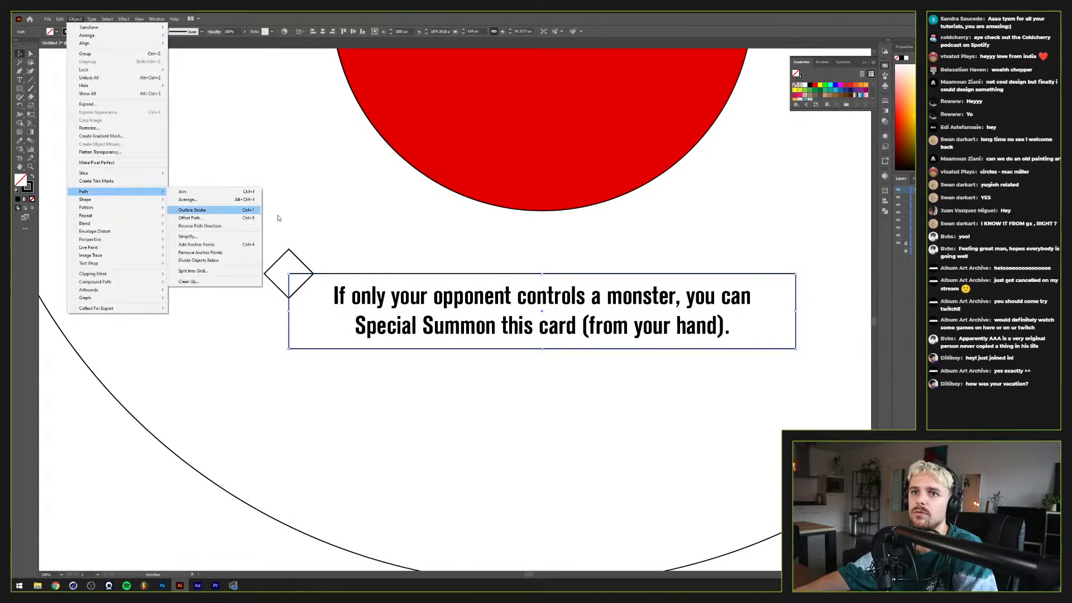
pyautogui.click(238, 246)
pyautogui.press('a')
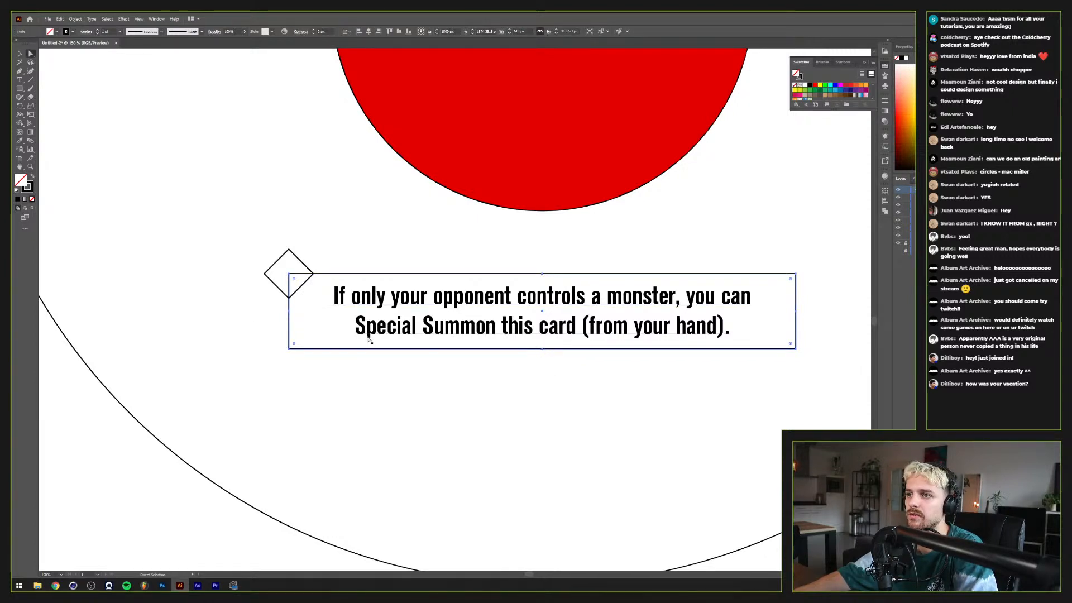
pyautogui.press('v')
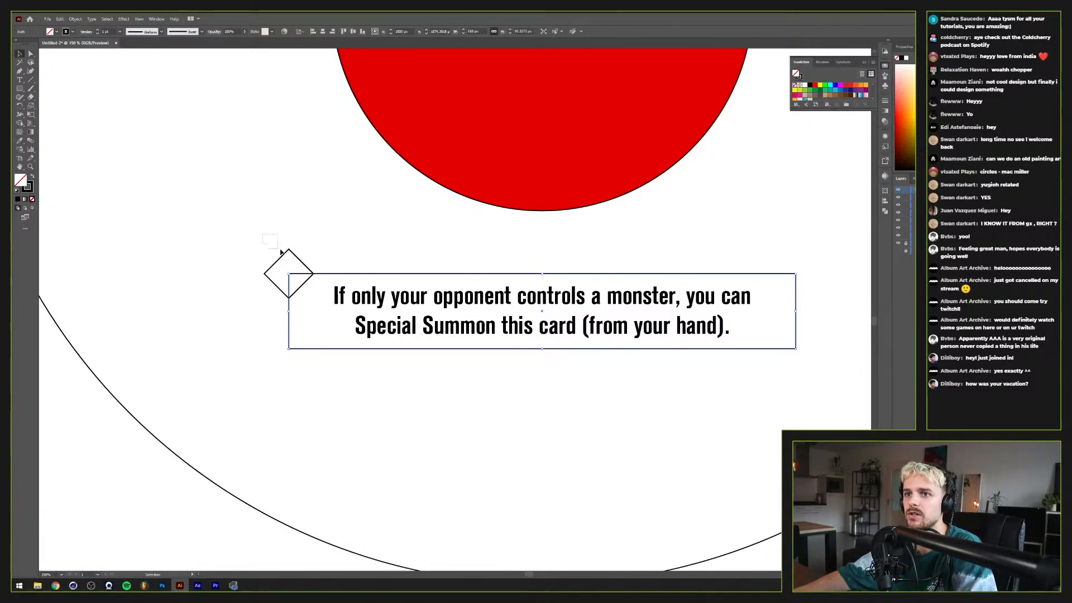
# Step: Reflect a copy of the corner diamond across the frame's vertical centre axis onto the upper-right corner
pyautogui.moveTo(270, 242); pyautogui.dragTo(301, 254)
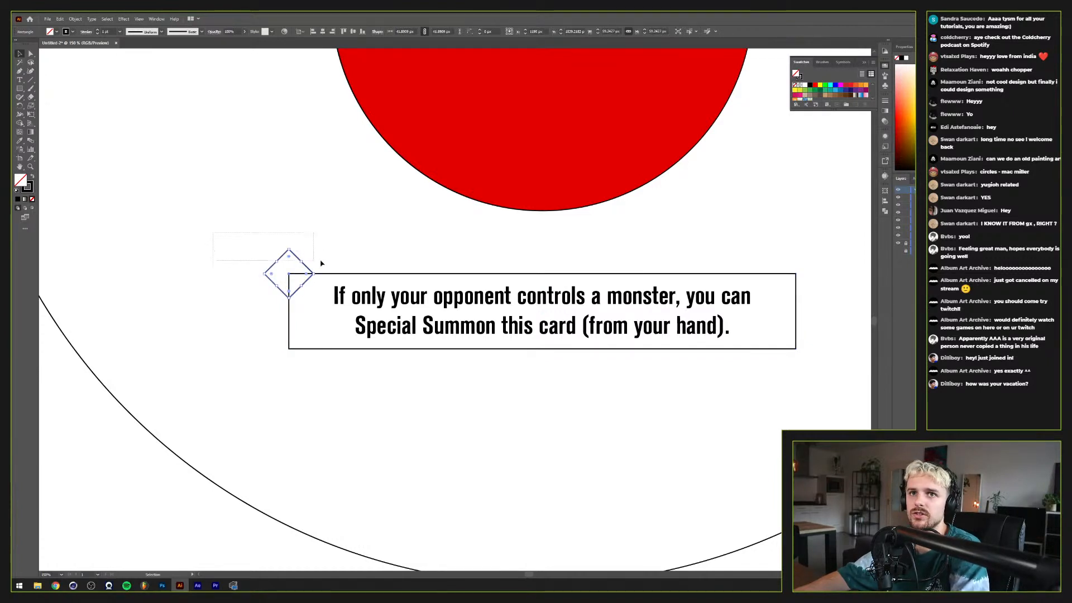
pyautogui.press('o')
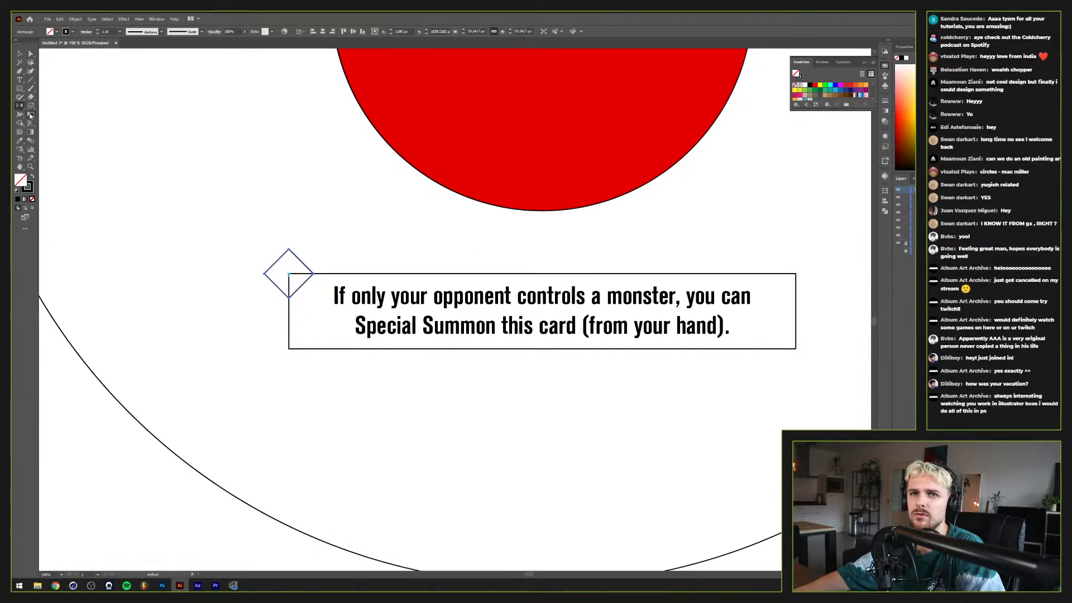
pyautogui.click(542, 274)
pyautogui.keyDown('alt'); pyautogui.click(542, 348); pyautogui.keyUp('alt')
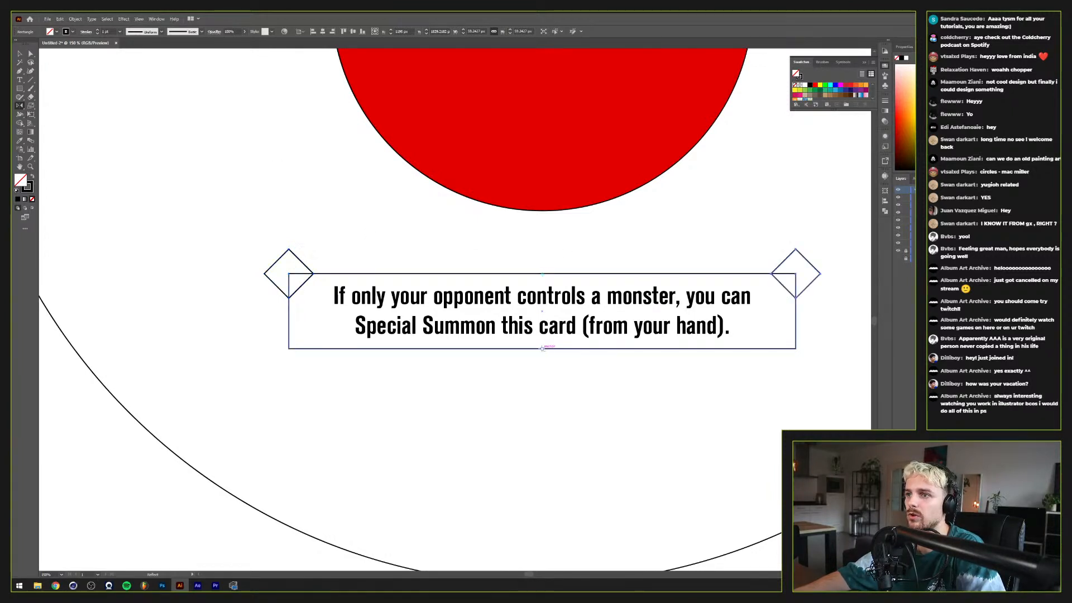
# Step: Reflect copies of both upper diamonds across the frame's horizontal centre axis onto the two lower corners
pyautogui.press('v')
pyautogui.moveTo(333, 257); pyautogui.dragTo(335, 259)
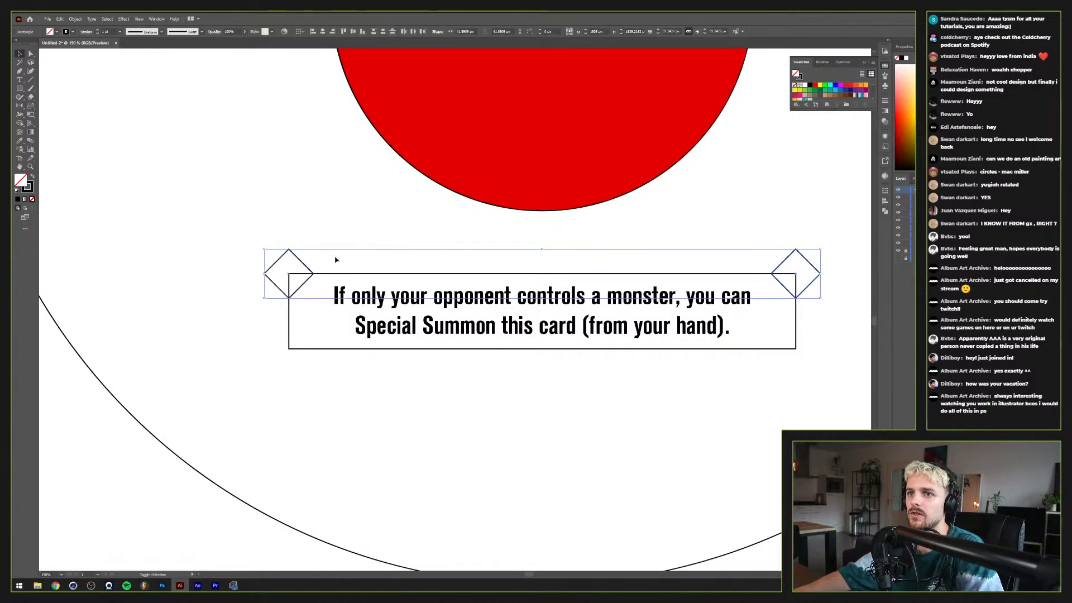
pyautogui.press('o')
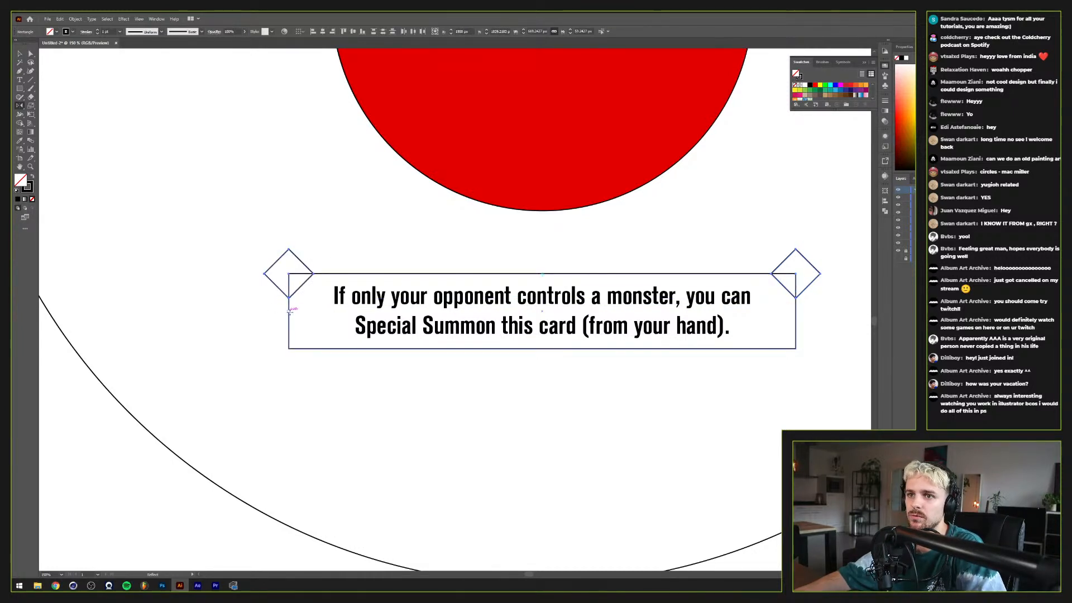
pyautogui.keyDown('alt'); pyautogui.click(796, 312); pyautogui.keyUp('alt')
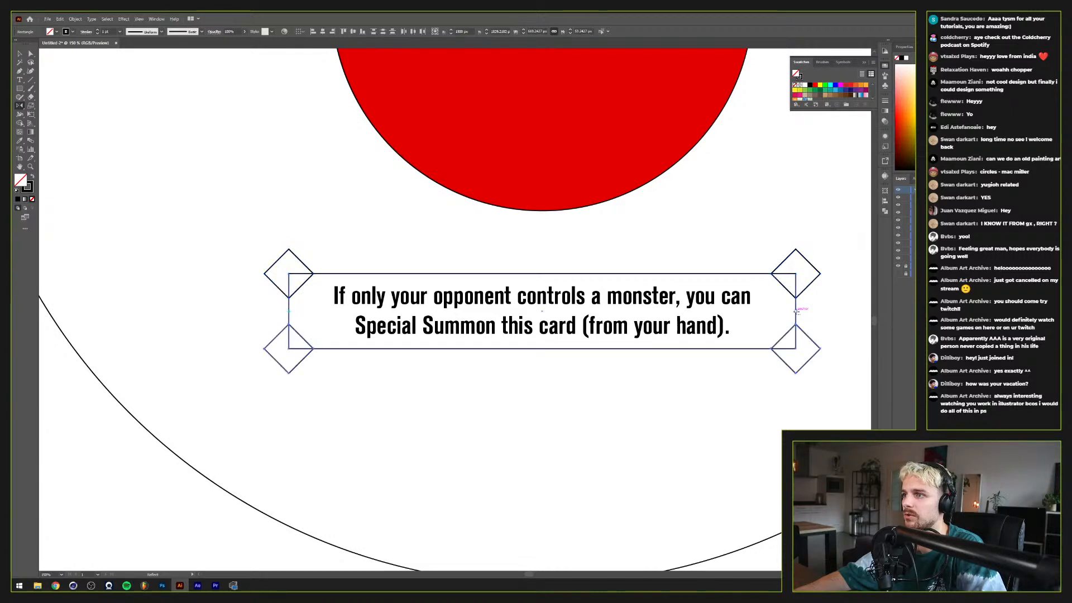
# Step: Select the frame with its four diamonds and remove the diamond areas with the Shape Builder, leaving the frame with cut corners
pyautogui.press('v')
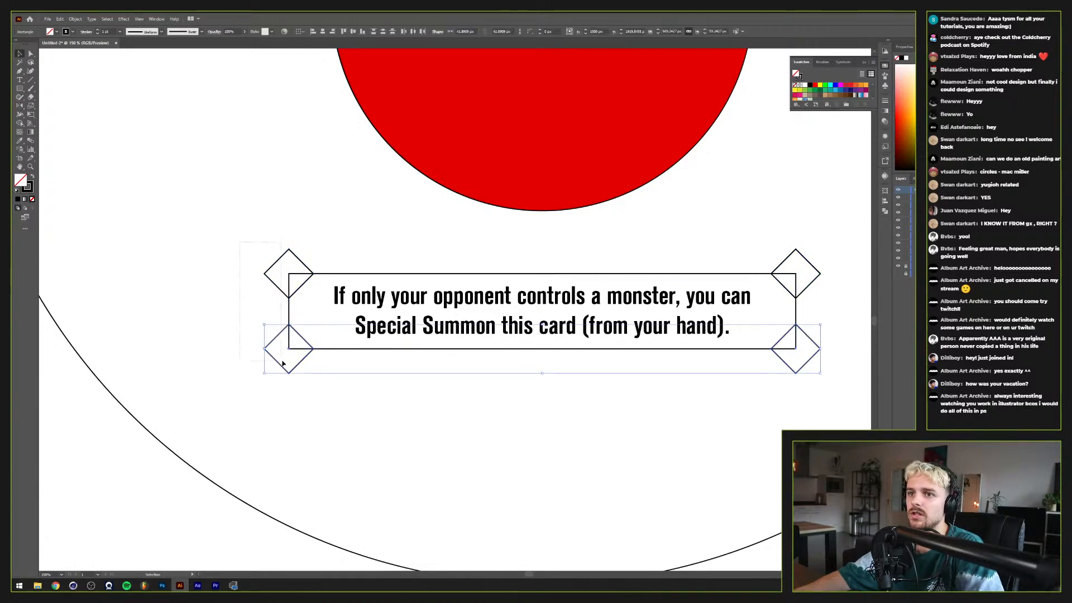
pyautogui.hotkey('ctrl', 'a')
pyautogui.keyDown('shift'); pyautogui.click(785, 364); pyautogui.keyUp('shift')
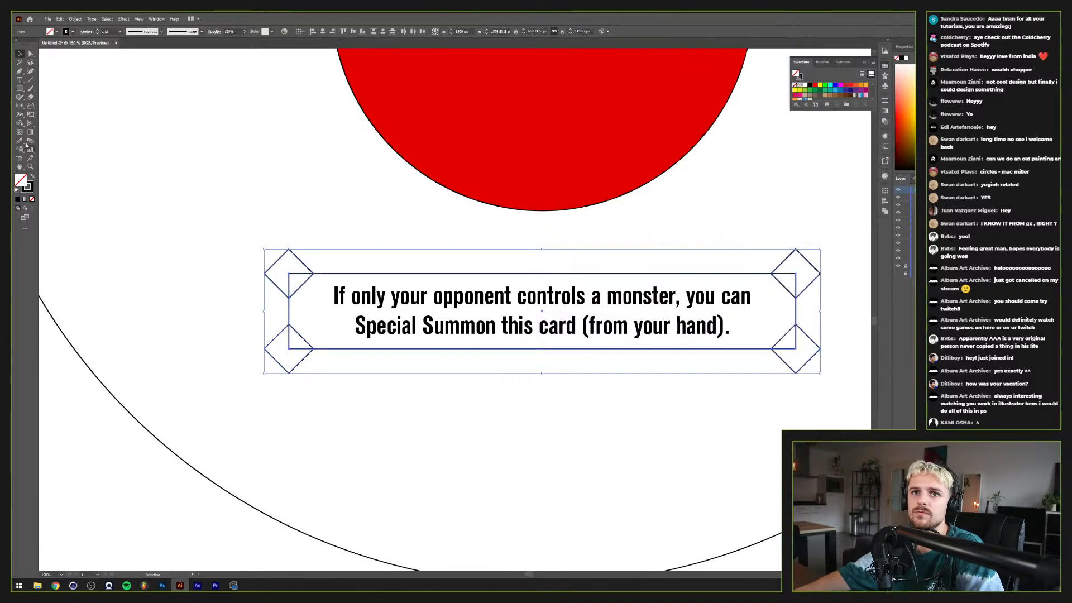
pyautogui.click(20, 123)
pyautogui.moveTo(295, 253); pyautogui.dragTo(294, 280)
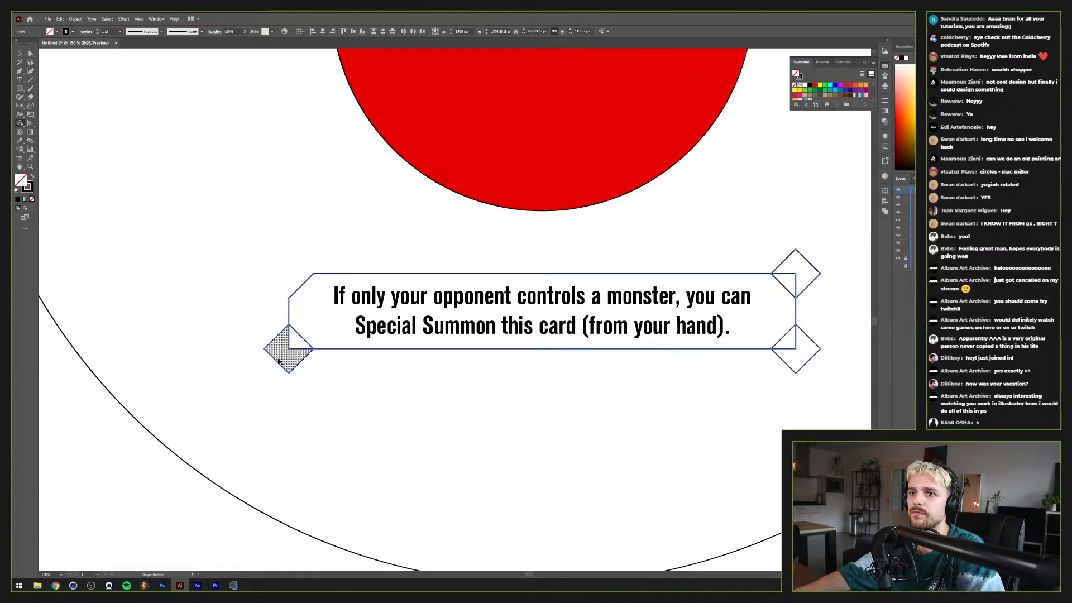
pyautogui.moveTo(268, 367); pyautogui.dragTo(272, 371)
pyautogui.moveTo(779, 349); pyautogui.dragTo(794, 364)
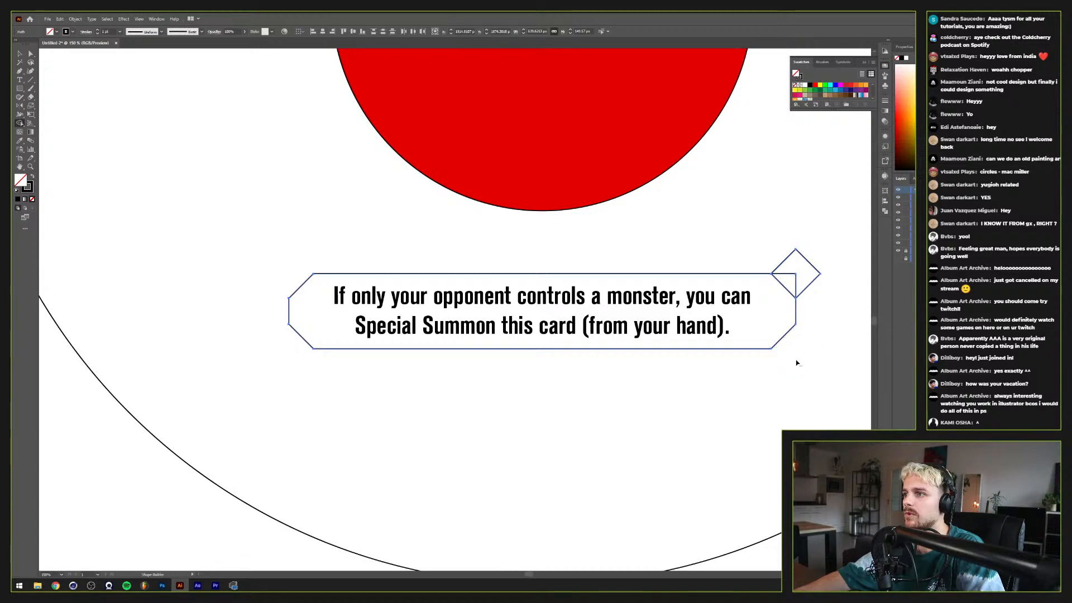
pyautogui.moveTo(784, 263); pyautogui.dragTo(805, 274)
pyautogui.press('v')
pyautogui.click(750, 261)
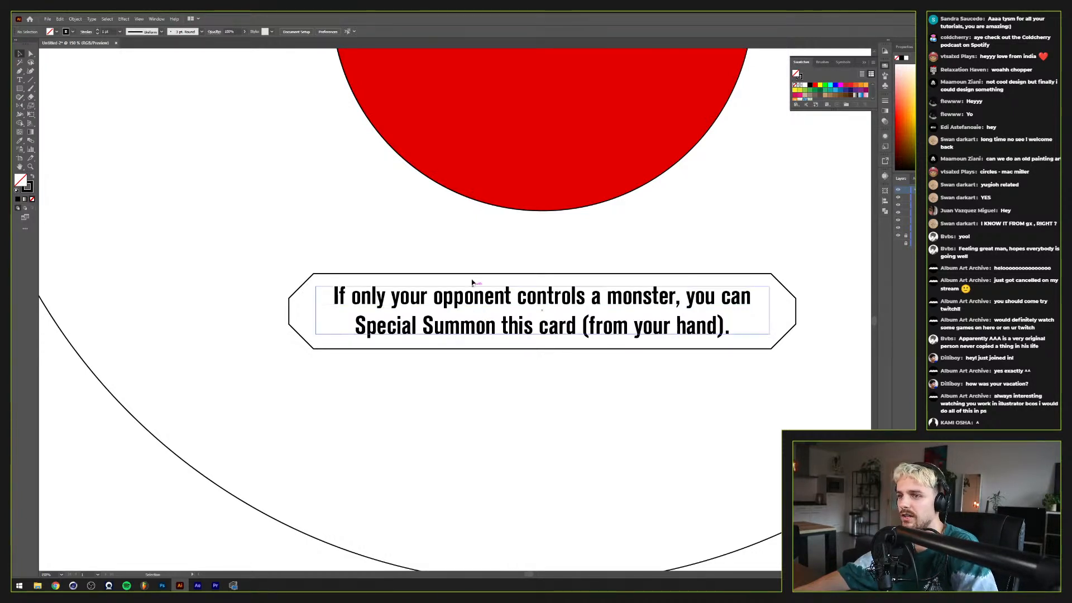
# Step: Draw a narrow rectangle overlapping the middle of the frame's upper edge and duplicate it straight down onto the lower edge
pyautogui.press('m')
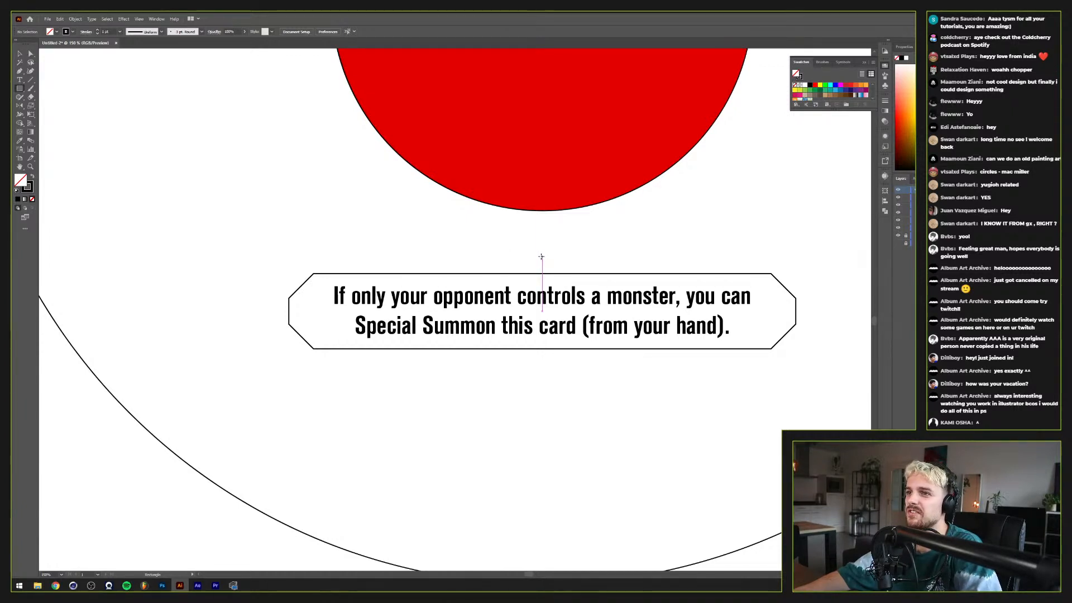
pyautogui.moveTo(542, 257); pyautogui.dragTo(550, 238)
pyautogui.press('v')
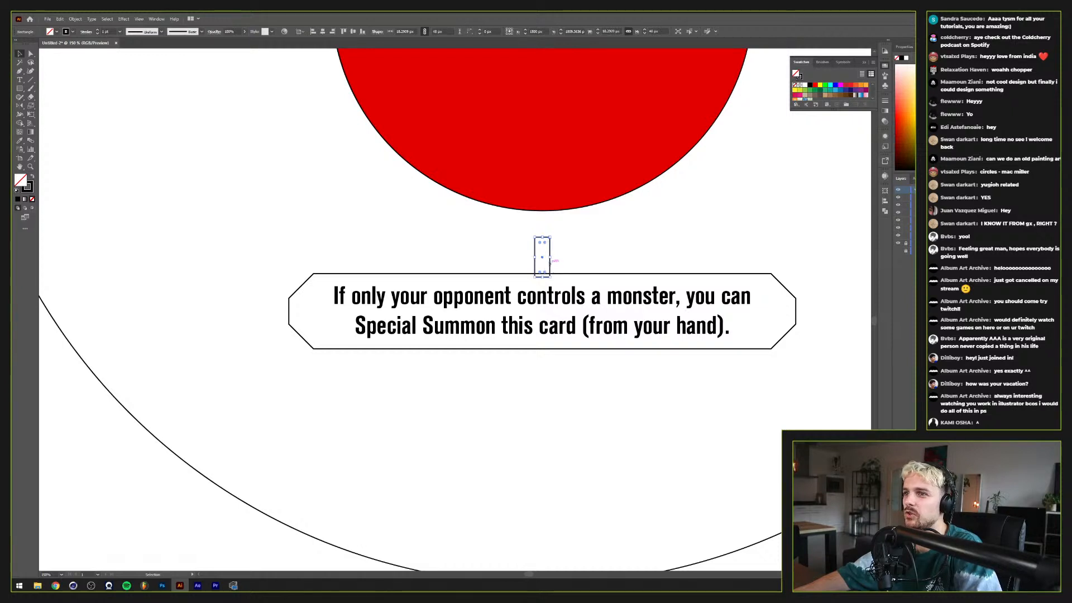
pyautogui.click(563, 250)
pyautogui.moveTo(549, 249); pyautogui.dragTo(547, 359)
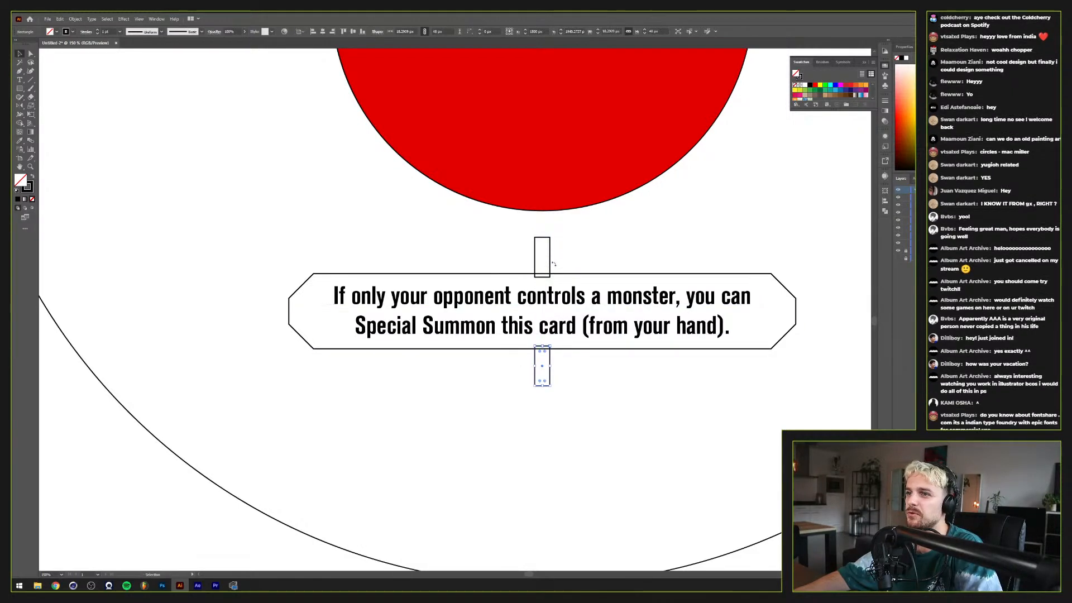
# Step: Select the frame with both narrow rectangles and cut the rectangles away with the Shape Builder, notching the middle of the upper and lower edges
pyautogui.click(20, 124)
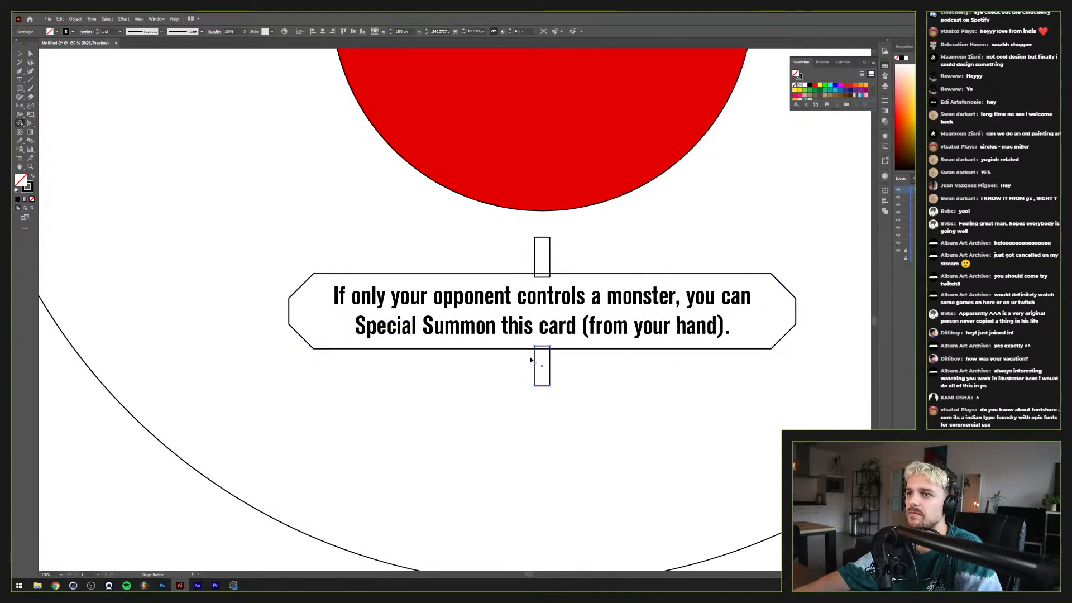
pyautogui.hotkey('alt', 'v')
pyautogui.press('Escape')
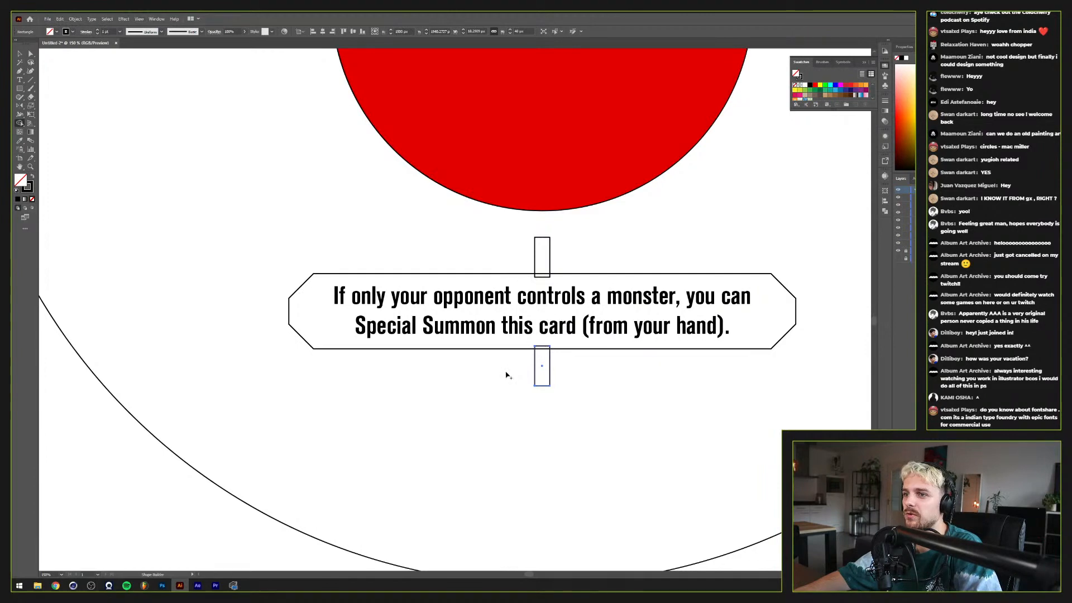
pyautogui.press('v')
pyautogui.moveTo(540, 345); pyautogui.dragTo(528, 346)
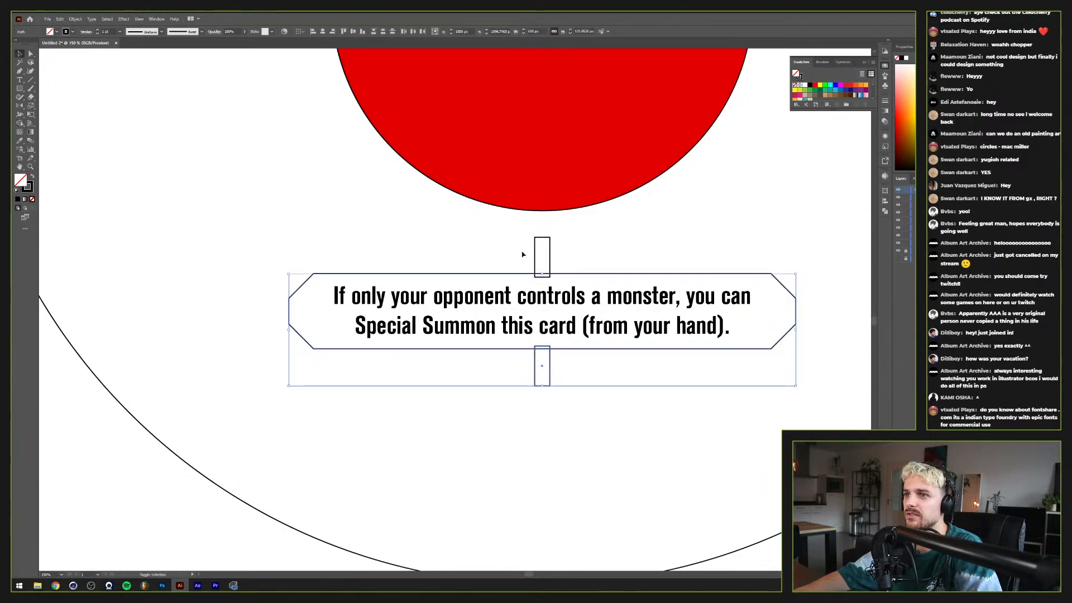
pyautogui.keyDown('shift'); pyautogui.click(535, 255); pyautogui.keyUp('shift')
pyautogui.hotkey('shift', 'm')
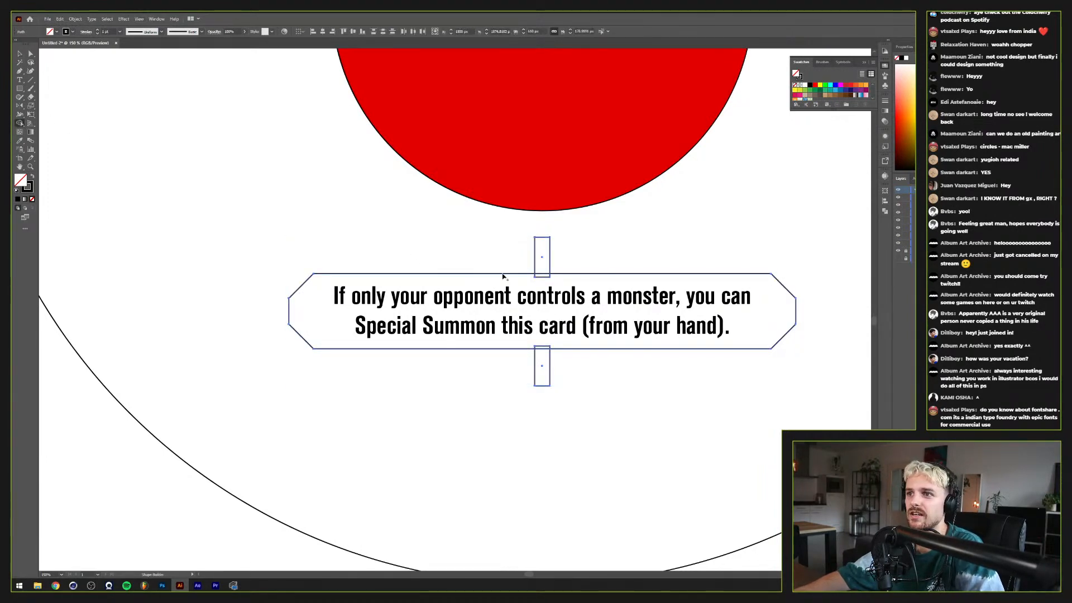
pyautogui.moveTo(540, 282)
pyautogui.mouseDown()
pyautogui.moveTo(542, 259)
pyautogui.moveTo(545, 354)
pyautogui.mouseUp()
pyautogui.hotkey('ctrl', 'z')
# Step: Delete the inner anchor points of both notches, leaving open gaps in the middle of the frame's upper and lower edges
pyautogui.scroll(2, 547, 352)
pyautogui.press('a')
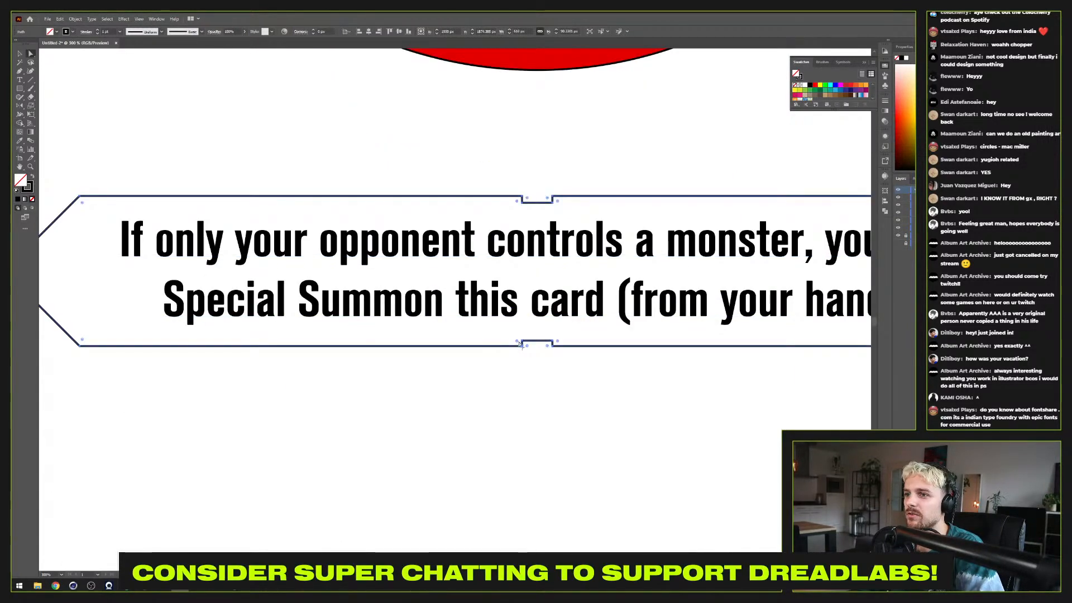
pyautogui.click(522, 343)
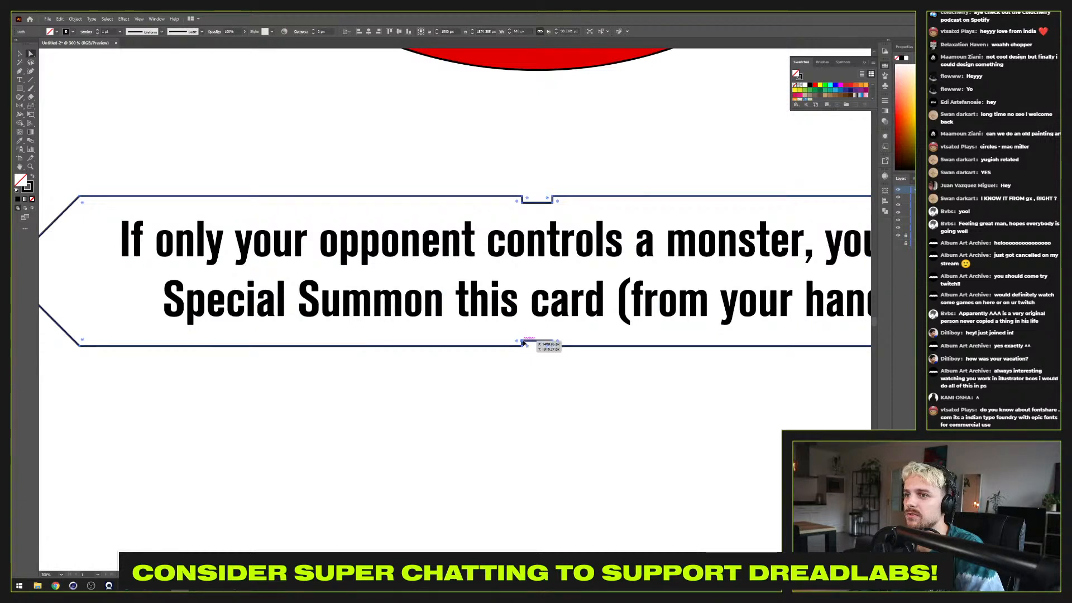
pyautogui.keyDown('shift'); pyautogui.click(552, 340); pyautogui.keyUp('shift')
pyautogui.keyDown('shift'); pyautogui.click(522, 203); pyautogui.keyUp('shift')
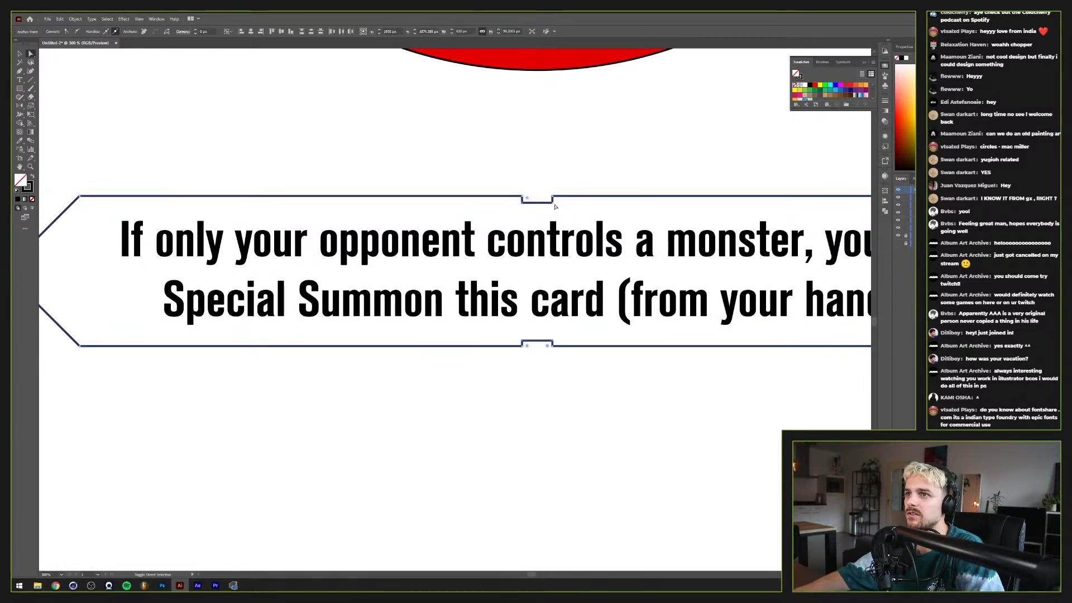
pyautogui.press('Delete')
pyautogui.scroll(-1, 546, 203)
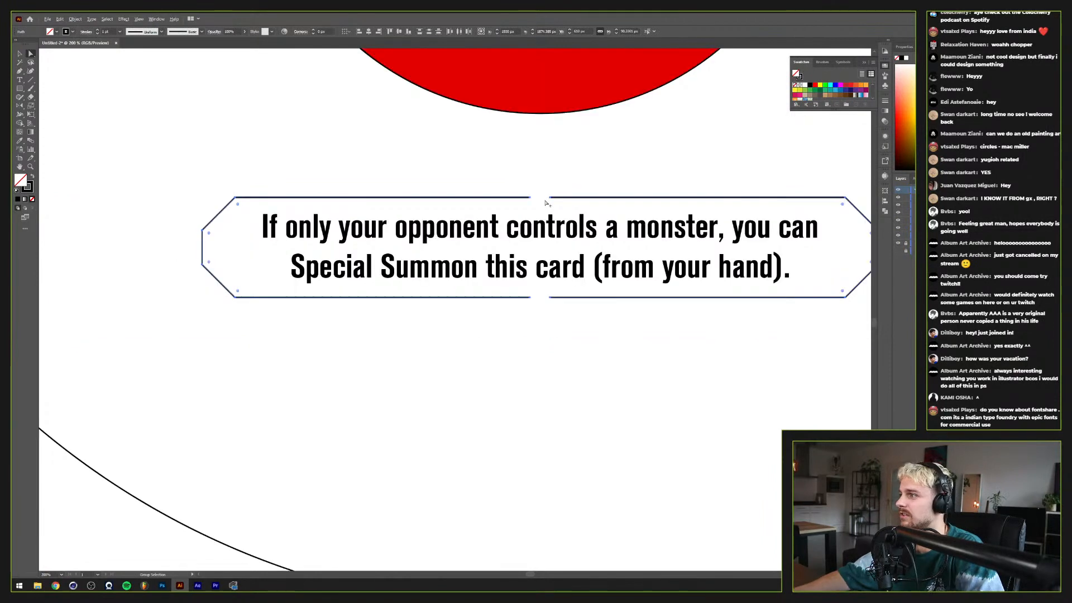
# Step: Deselect the frame and examine its gaps up close and its balance with the title and circles across the whole layout
pyautogui.scroll(1, 541, 290)
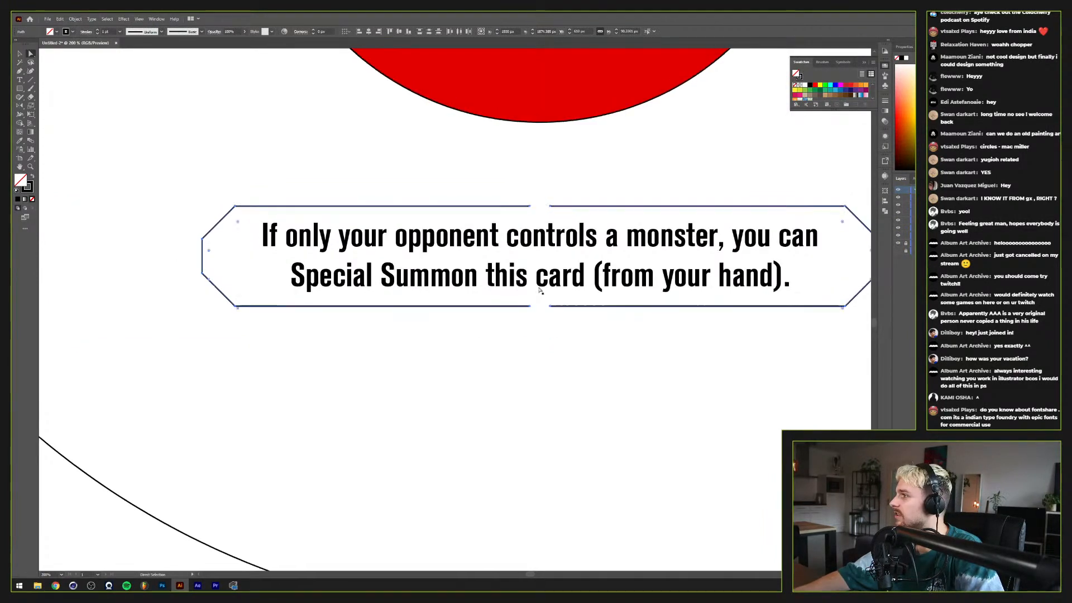
pyautogui.scroll(2, 541, 290)
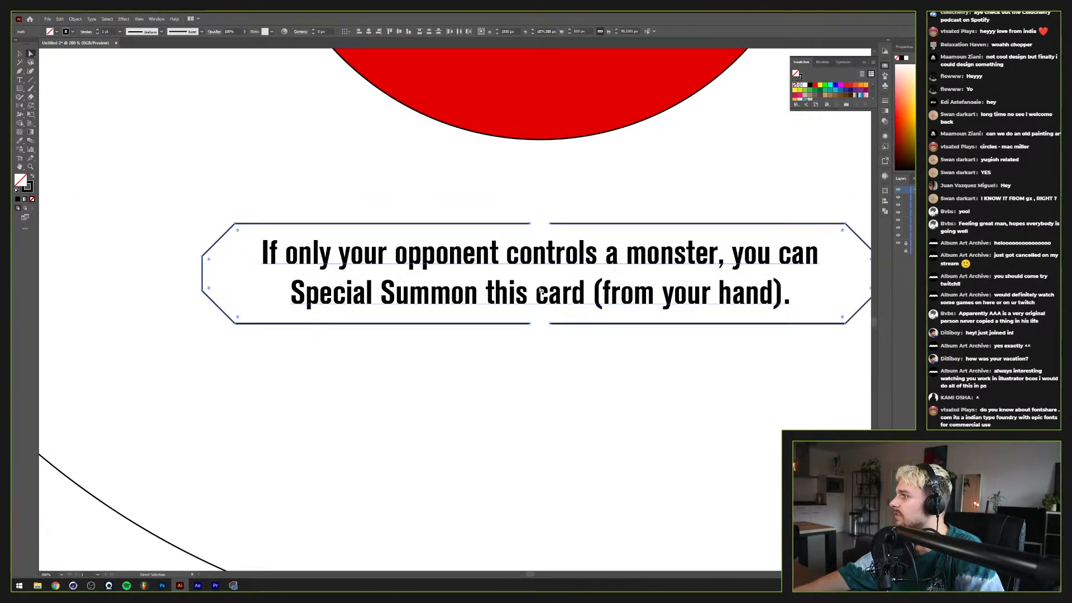
pyautogui.scroll(-3, 540, 290)
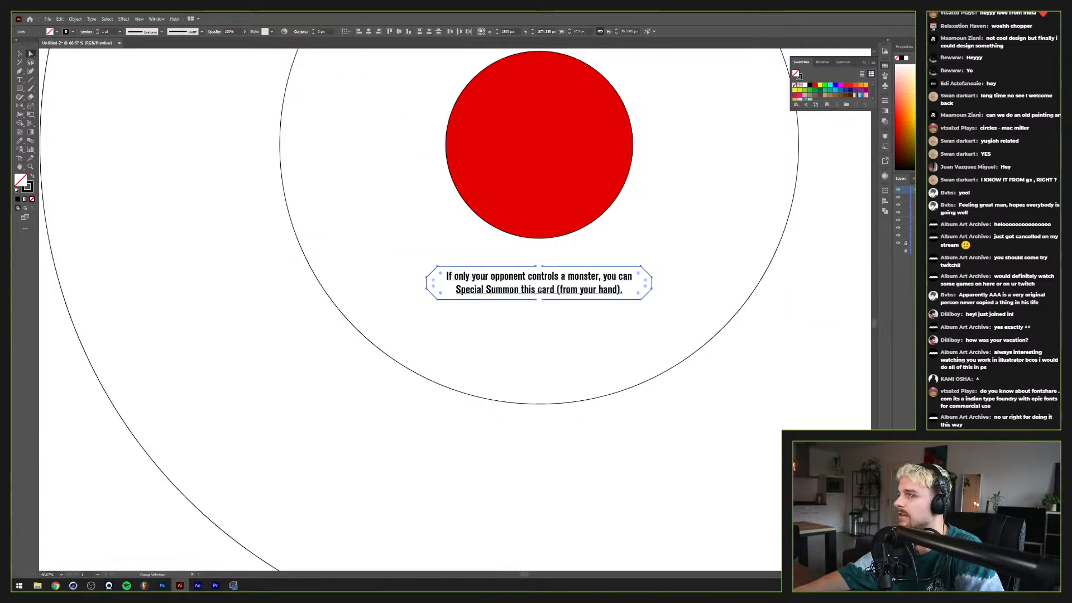
pyautogui.press('v')
pyautogui.scroll(1, 540, 290)
pyautogui.scroll(1, 532, 303)
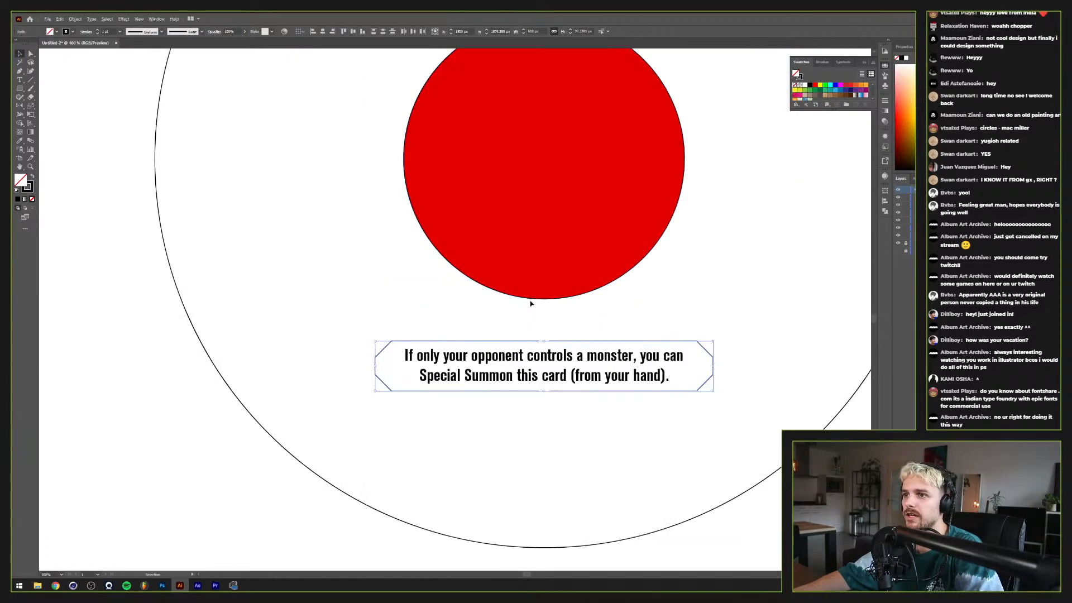
pyautogui.click(435, 316)
pyautogui.scroll(1, 435, 314)
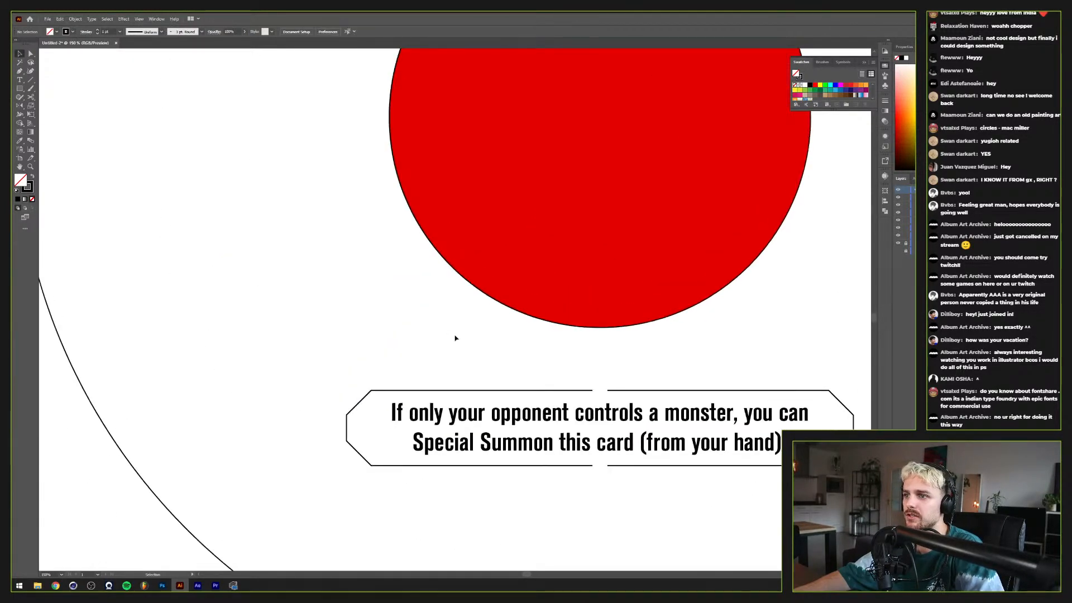
pyautogui.scroll(-2, 456, 338)
pyautogui.moveTo(454, 254); pyautogui.dragTo(397, 302)
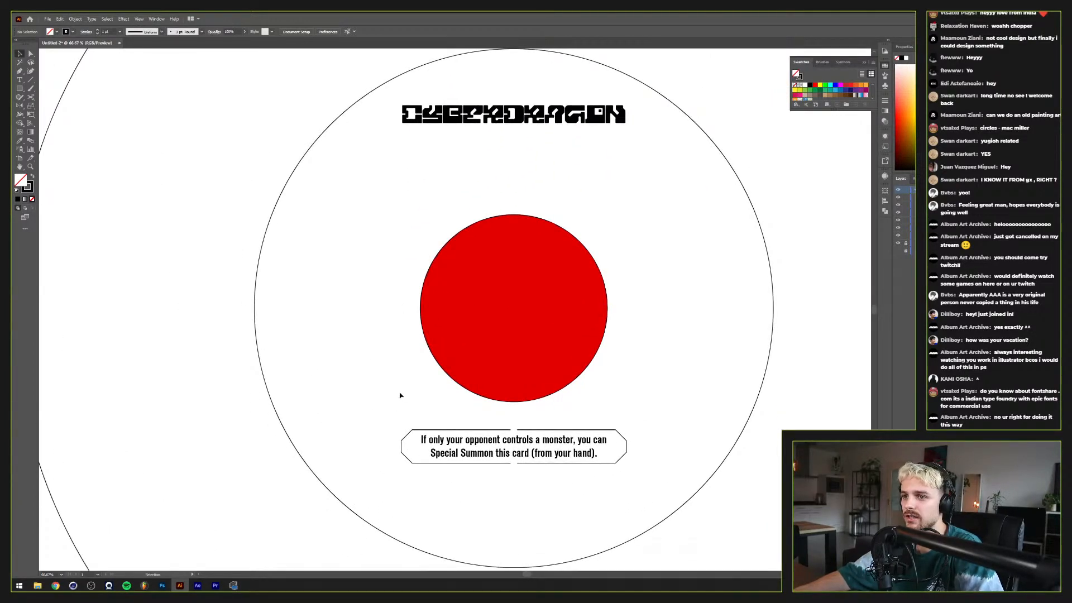
pyautogui.scroll(1, 450, 453)
pyautogui.scroll(-2, 450, 450)
pyautogui.scroll(2, 451, 450)
pyautogui.scroll(-2, 450, 444)
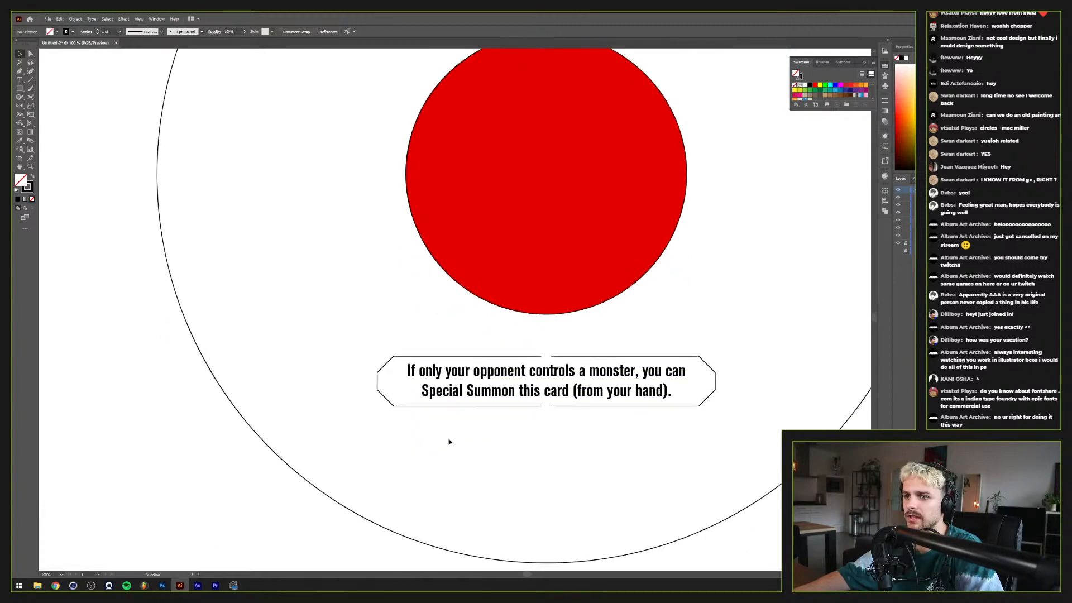
pyautogui.scroll(1, 458, 435)
pyautogui.scroll(-1, 425, 347)
pyautogui.scroll(-2, 425, 347)
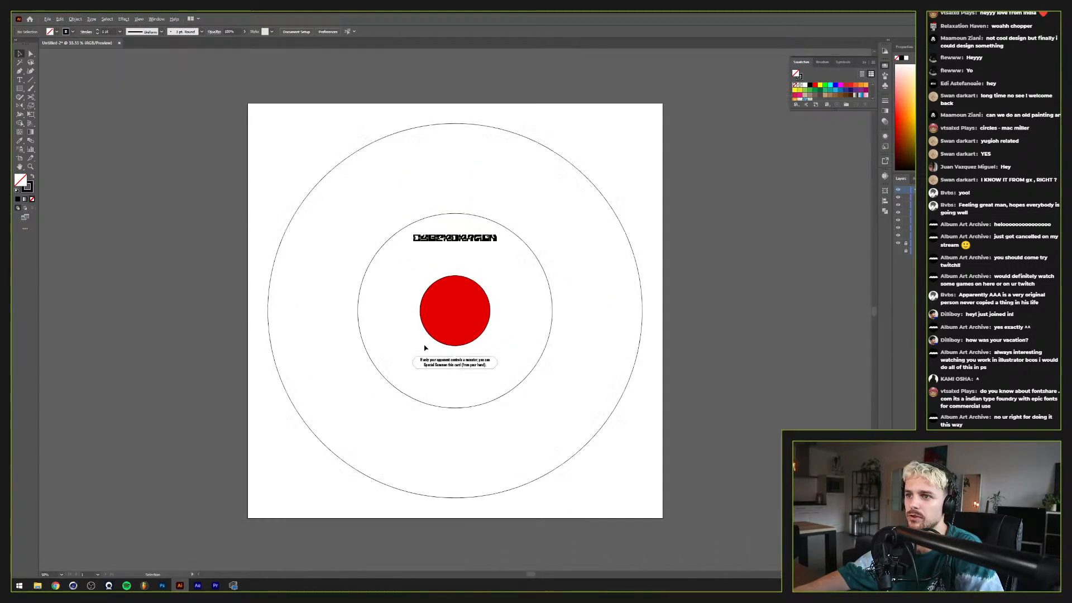
pyautogui.scroll(1, 410, 348)
pyautogui.scroll(1, 362, 356)
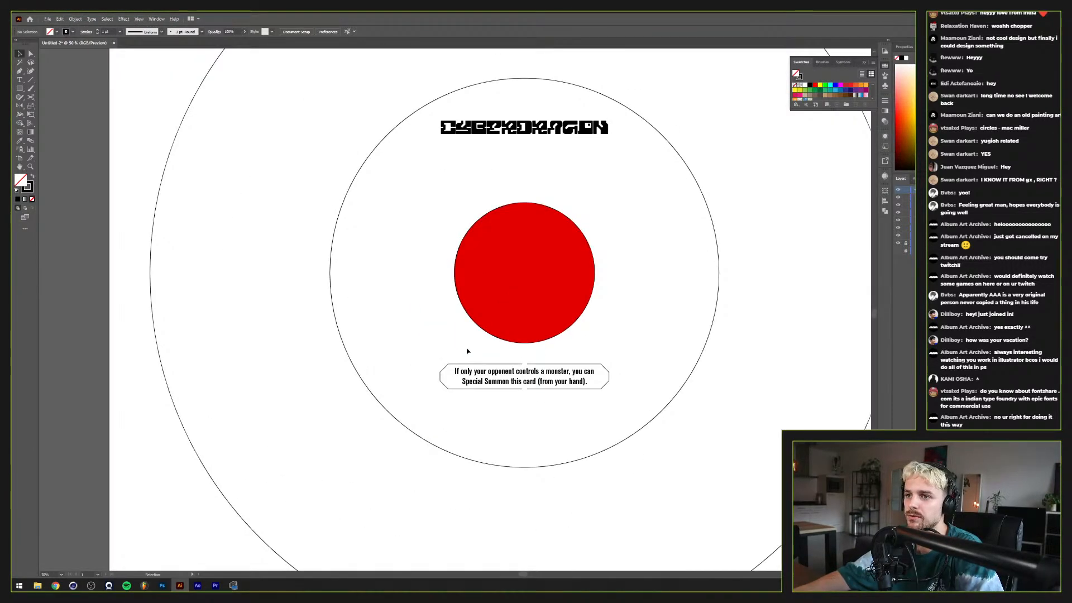
pyautogui.scroll(4, 525, 402)
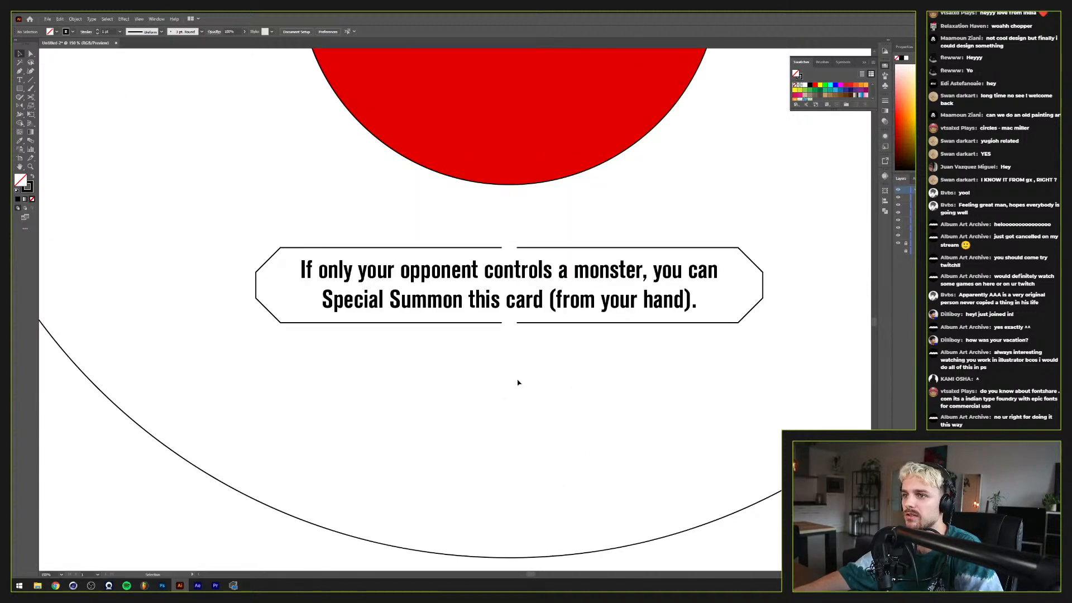
# Step: Increase the stroke weight of the card text's frame to 3 pt
pyautogui.click(487, 413)
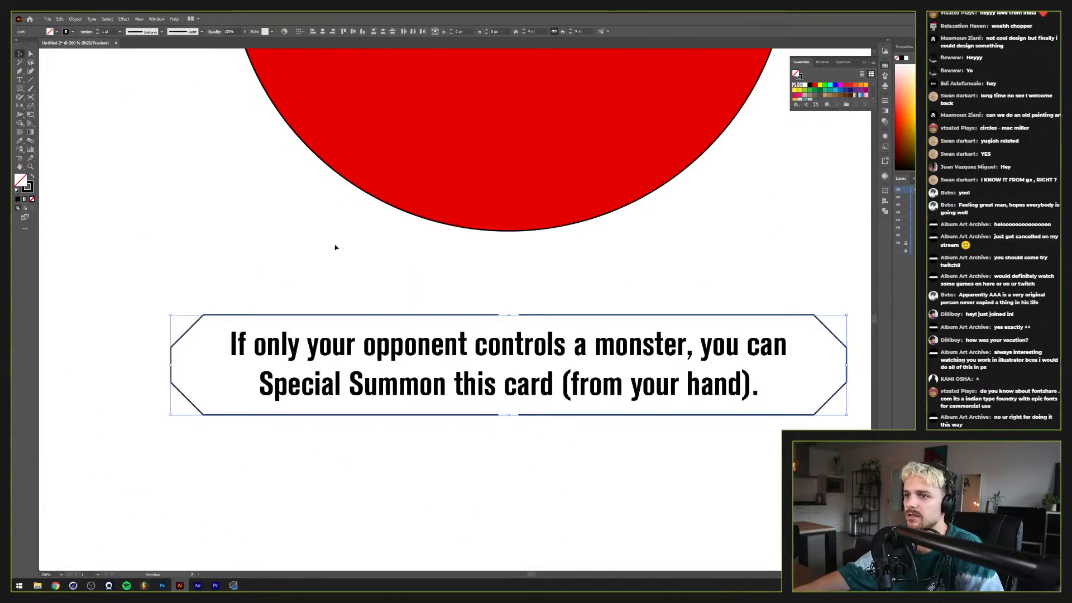
pyautogui.click(96, 32)
pyautogui.click(96, 32)
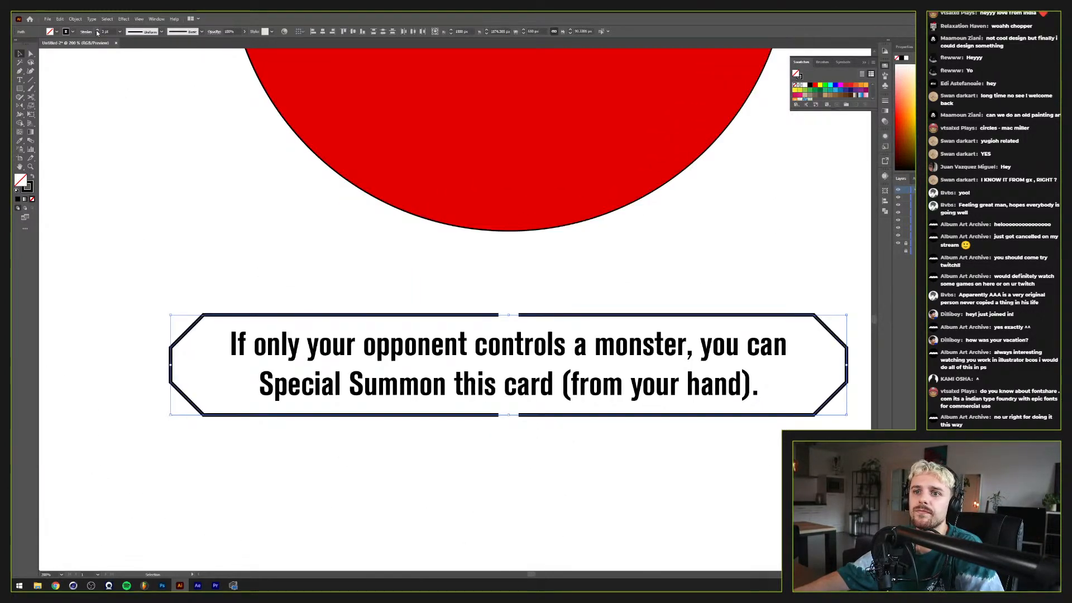
pyautogui.click(173, 253)
# Step: Check how the thickened frame looks with the card text, the Cyberdragon title and the label circles
pyautogui.scroll(-1, 172, 253)
pyautogui.scroll(-1, 172, 253)
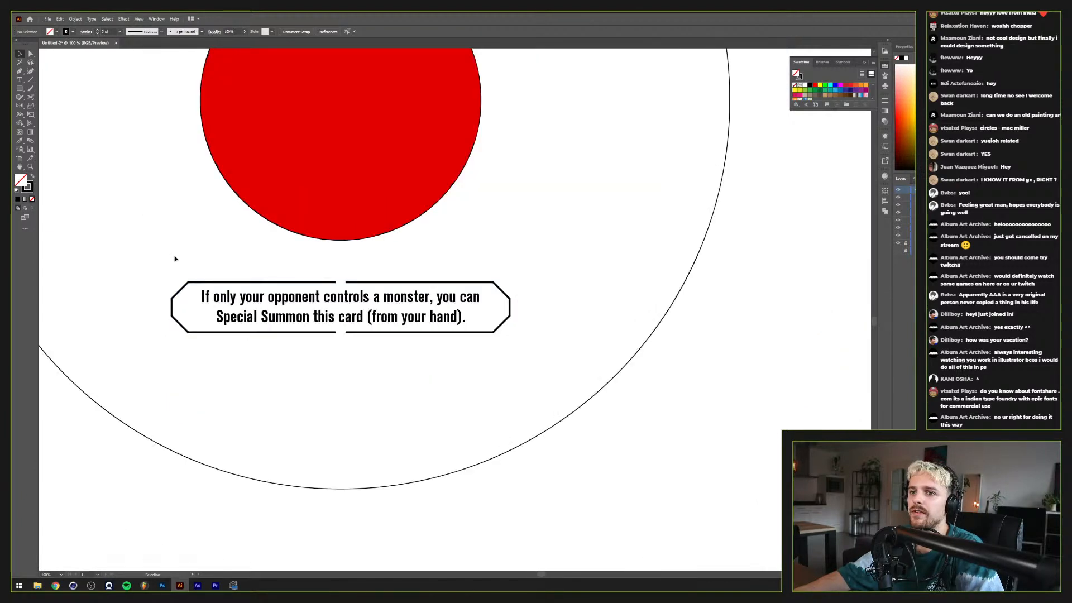
pyautogui.scroll(4, 167, 263)
pyautogui.moveTo(150, 275); pyautogui.dragTo(292, 266)
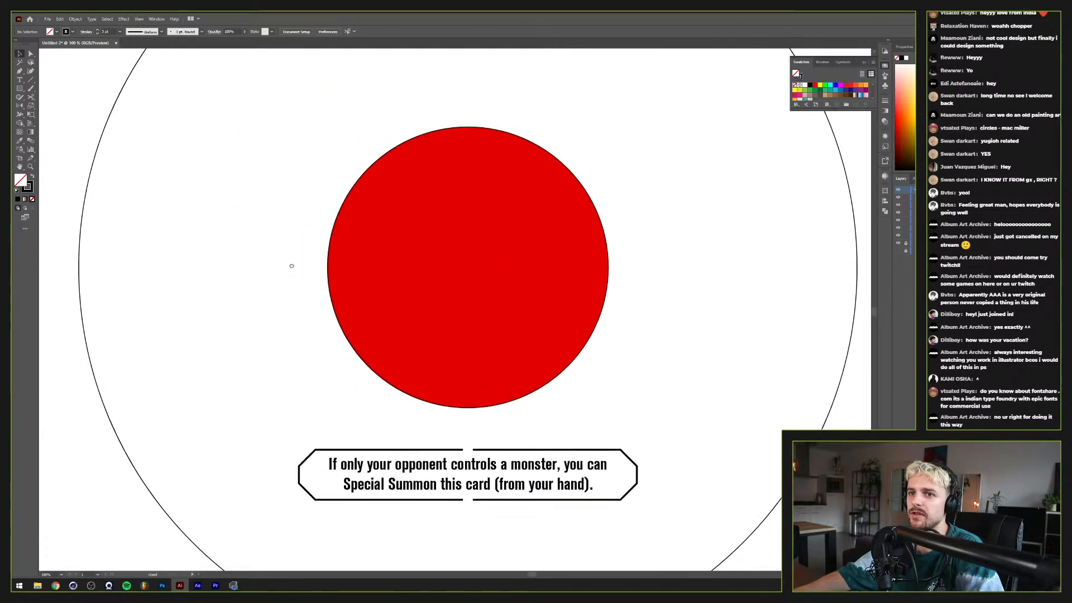
pyautogui.scroll(-3, 293, 268)
pyautogui.scroll(2, 295, 270)
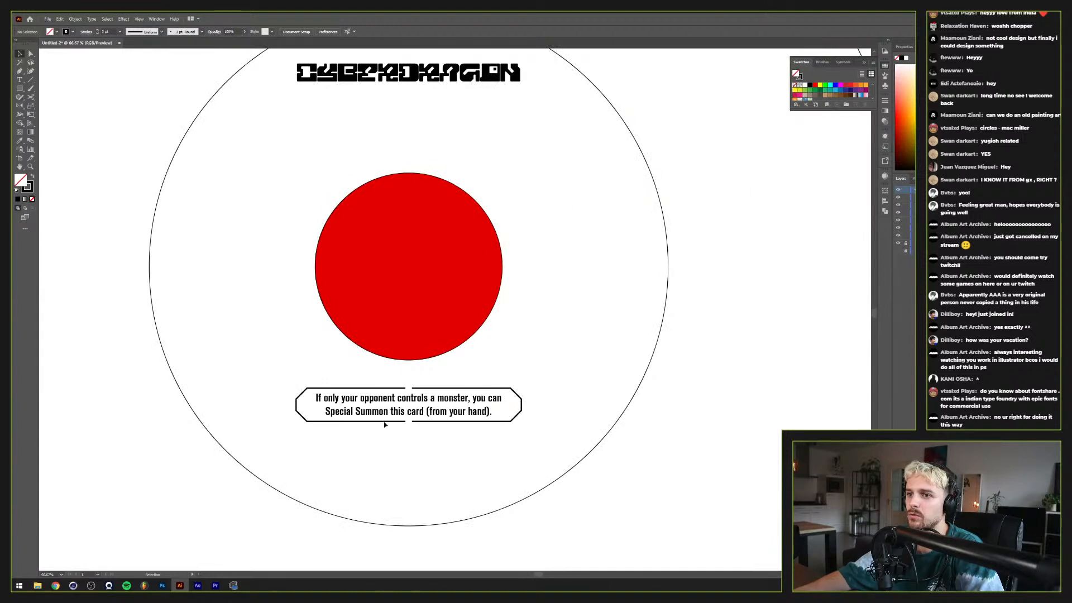
pyautogui.scroll(2, 238, 352)
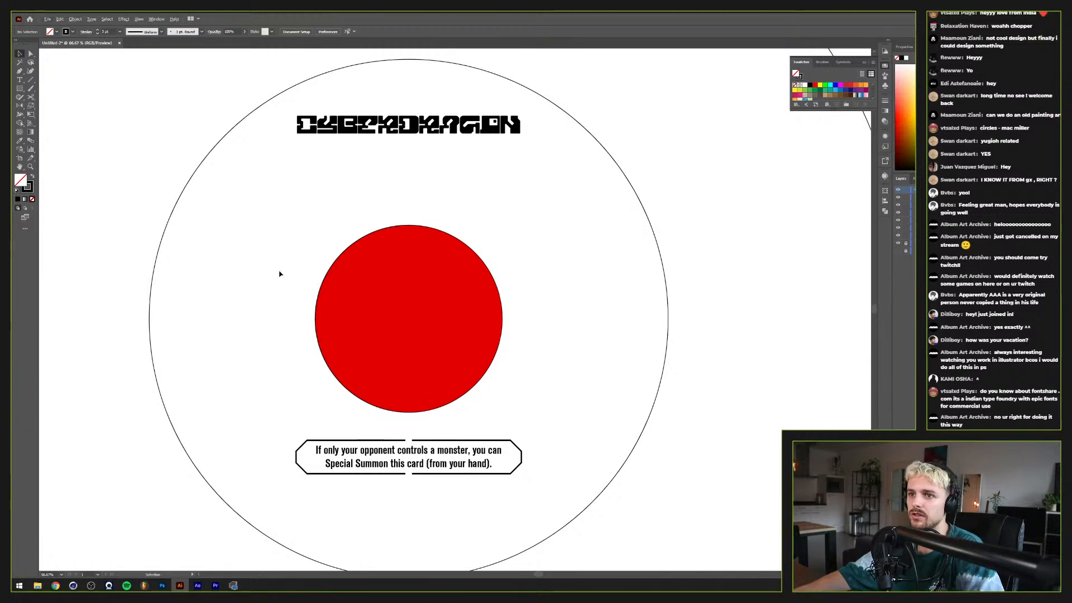
pyautogui.moveTo(280, 273); pyautogui.dragTo(331, 250)
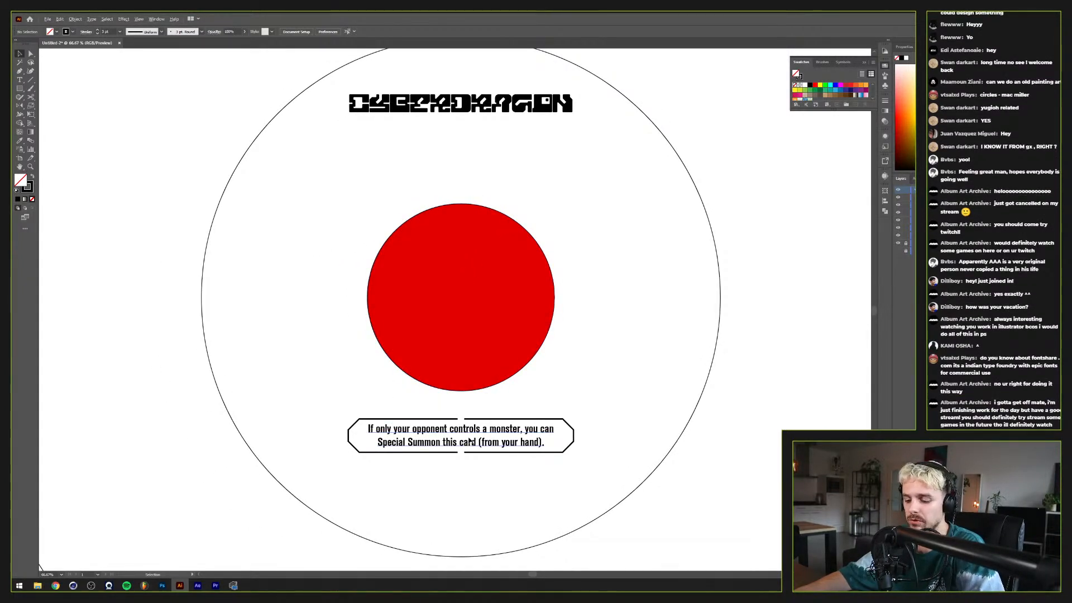
pyautogui.scroll(2, 472, 443)
pyautogui.scroll(-1, 447, 416)
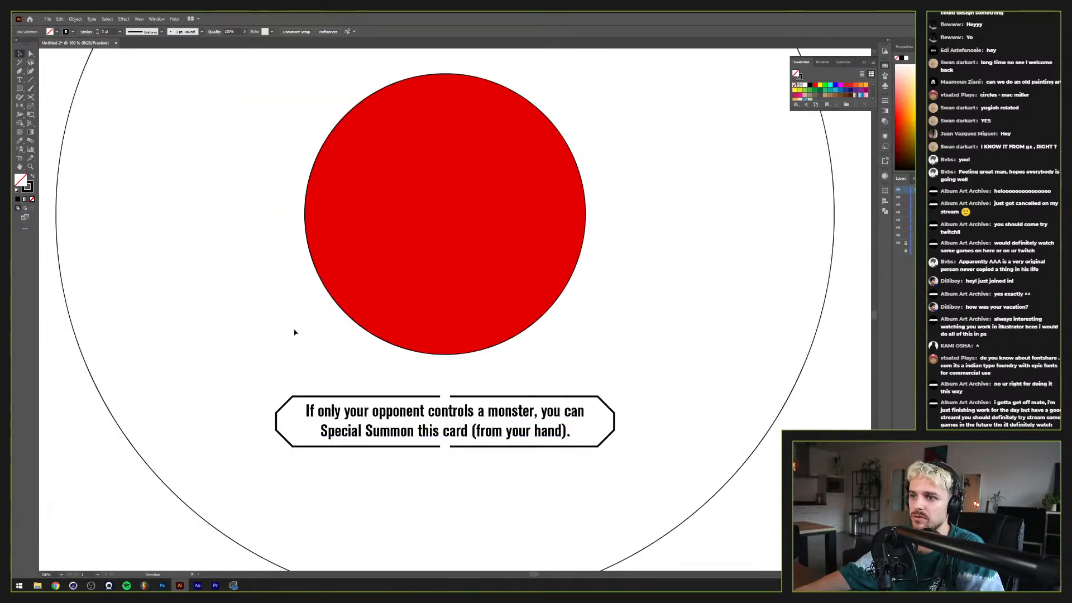
pyautogui.moveTo(268, 323)
pyautogui.mouseDown()
pyautogui.moveTo(310, 333)
pyautogui.moveTo(274, 319)
pyautogui.mouseUp()
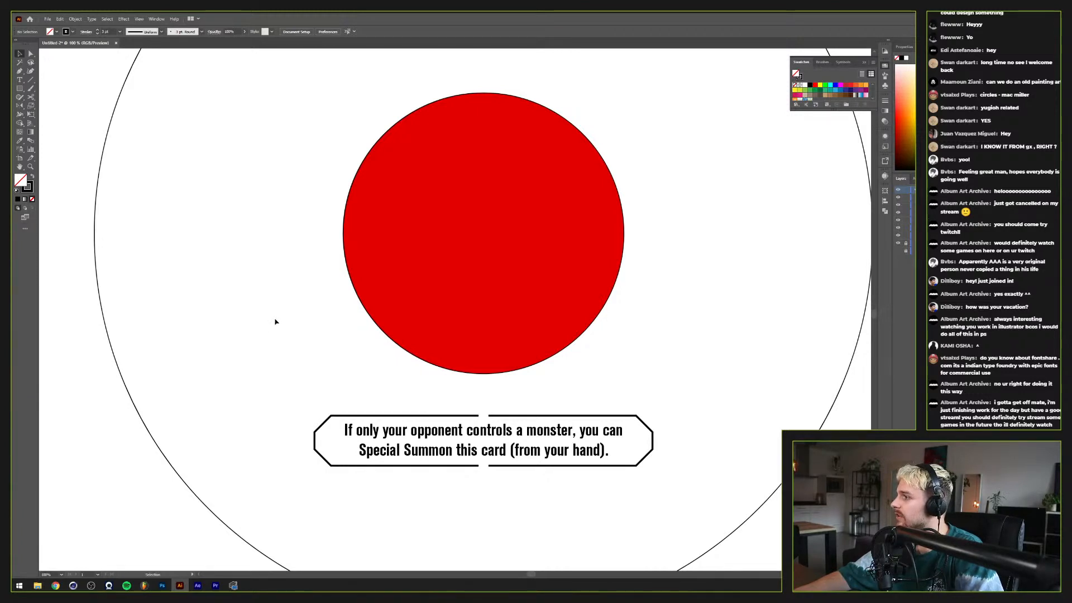
pyautogui.moveTo(272, 308); pyautogui.dragTo(272, 320)
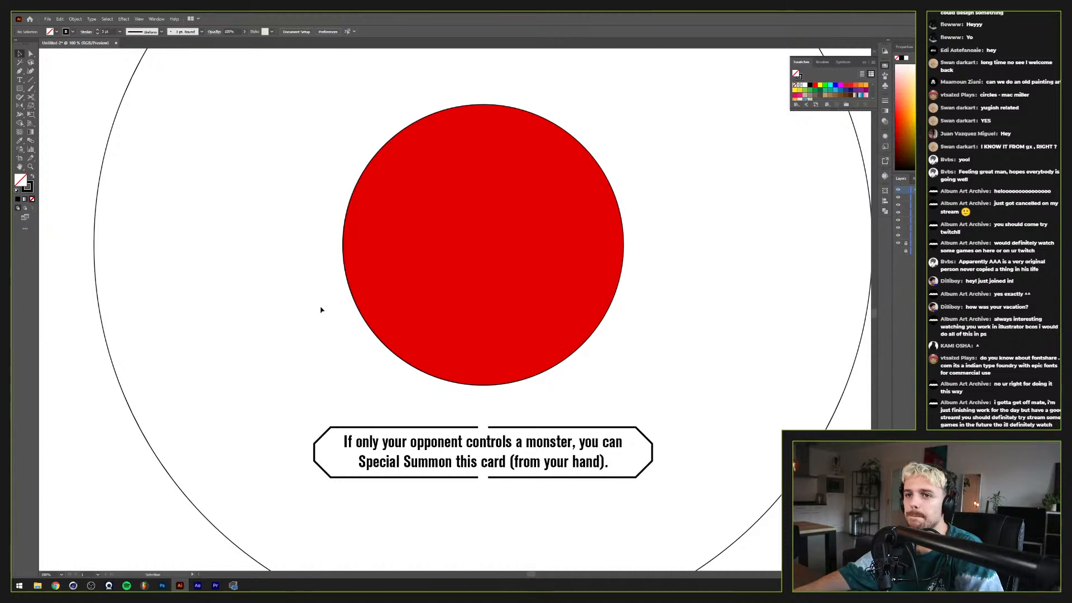
pyautogui.scroll(-3, 312, 296)
pyautogui.scroll(2, 310, 284)
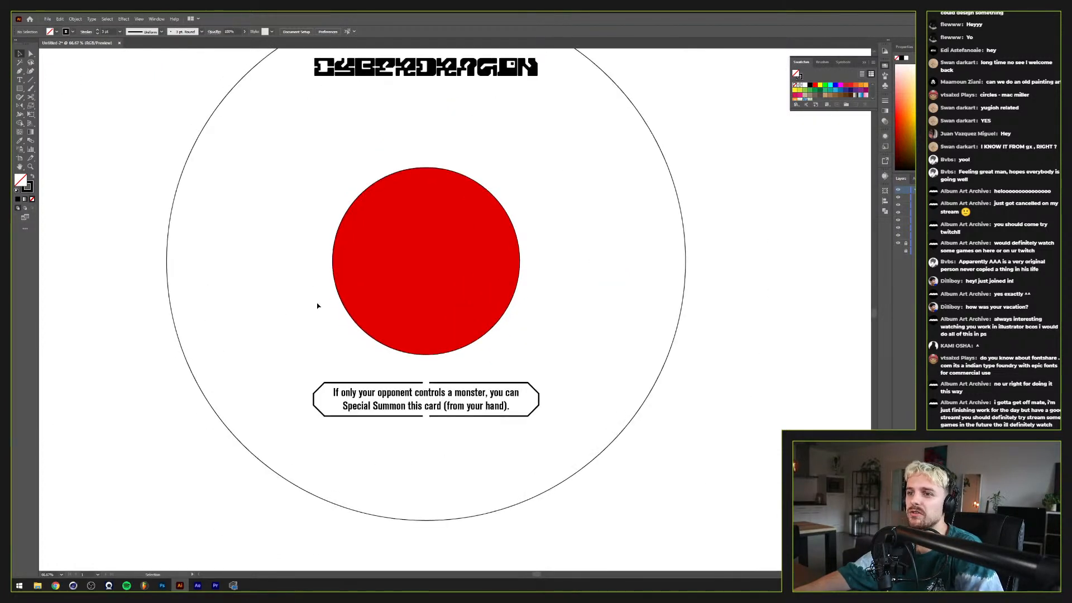
pyautogui.moveTo(312, 291); pyautogui.dragTo(337, 336)
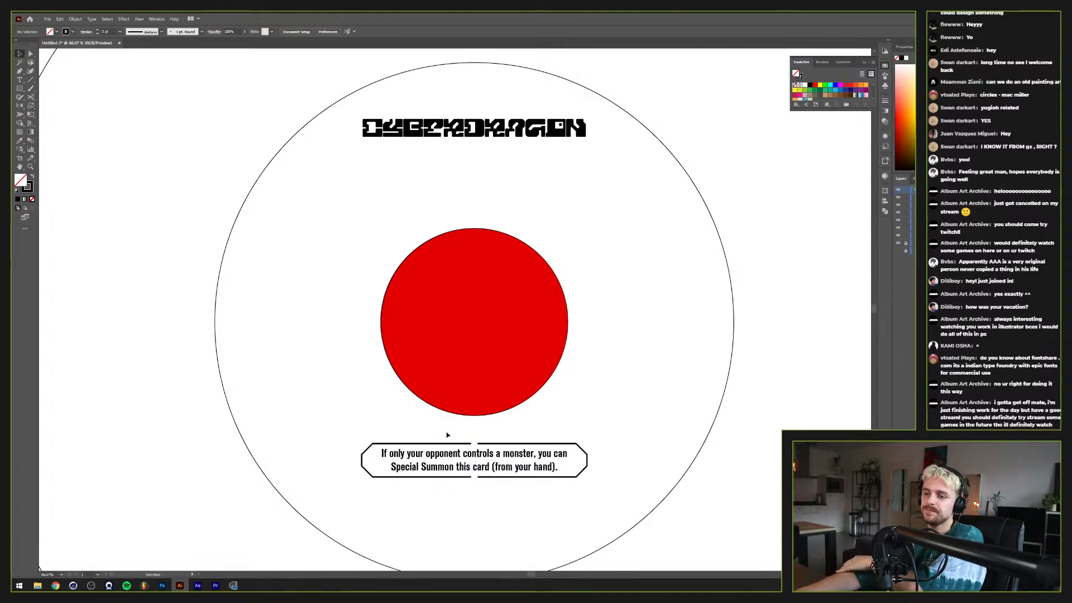
# Step: Open the Dread Shapes Vol 2 vector file from the Dreadlabs folder in Resources
pyautogui.press('a')
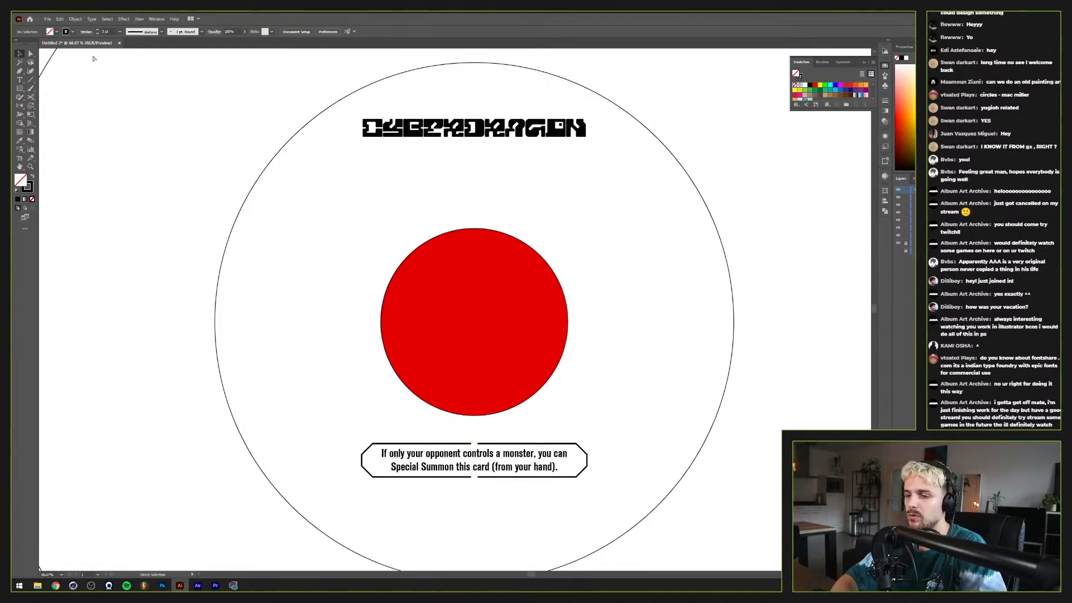
pyautogui.hotkey('ctrl', 'o')
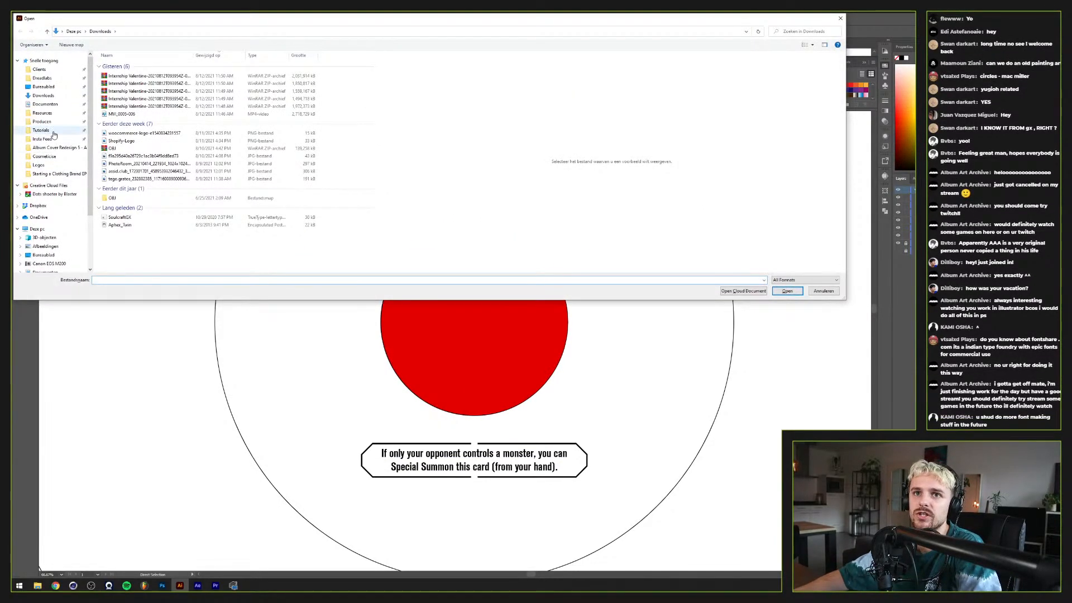
pyautogui.click(56, 113)
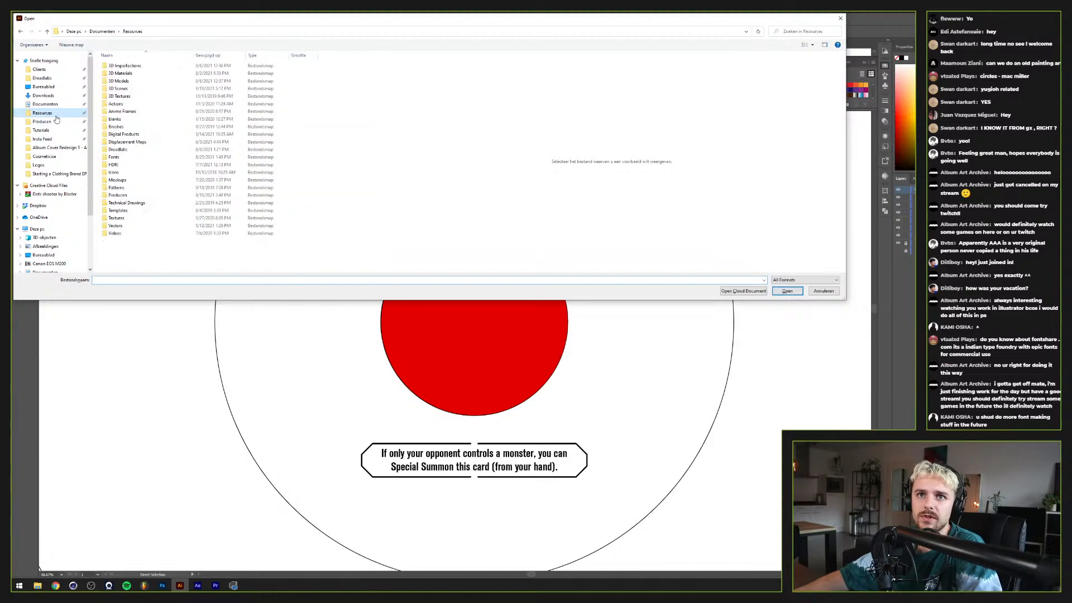
pyautogui.doubleClick(154, 150)
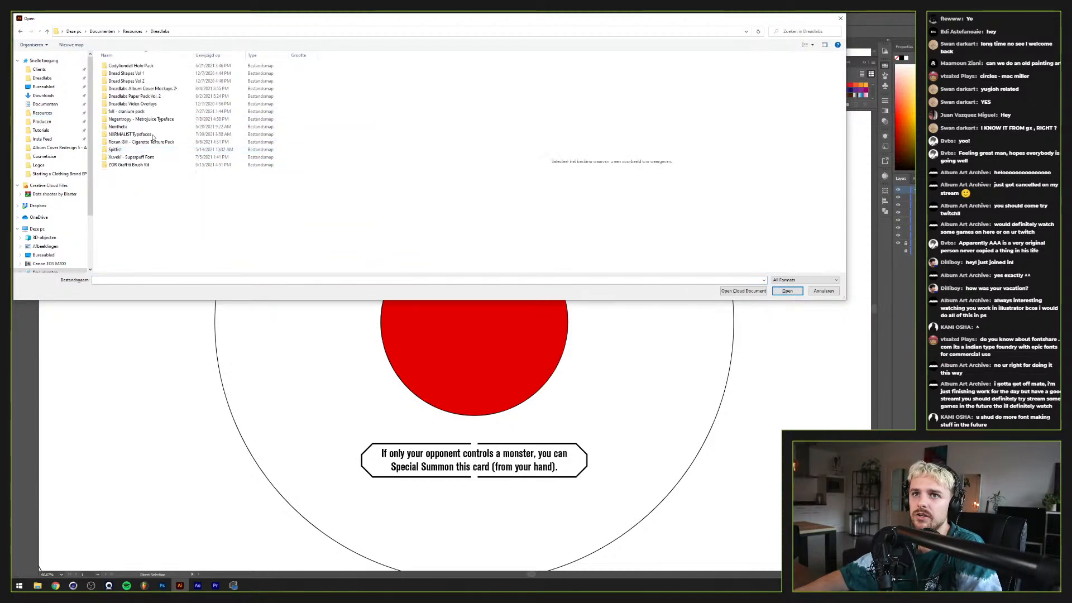
pyautogui.doubleClick(153, 84)
pyautogui.doubleClick(151, 82)
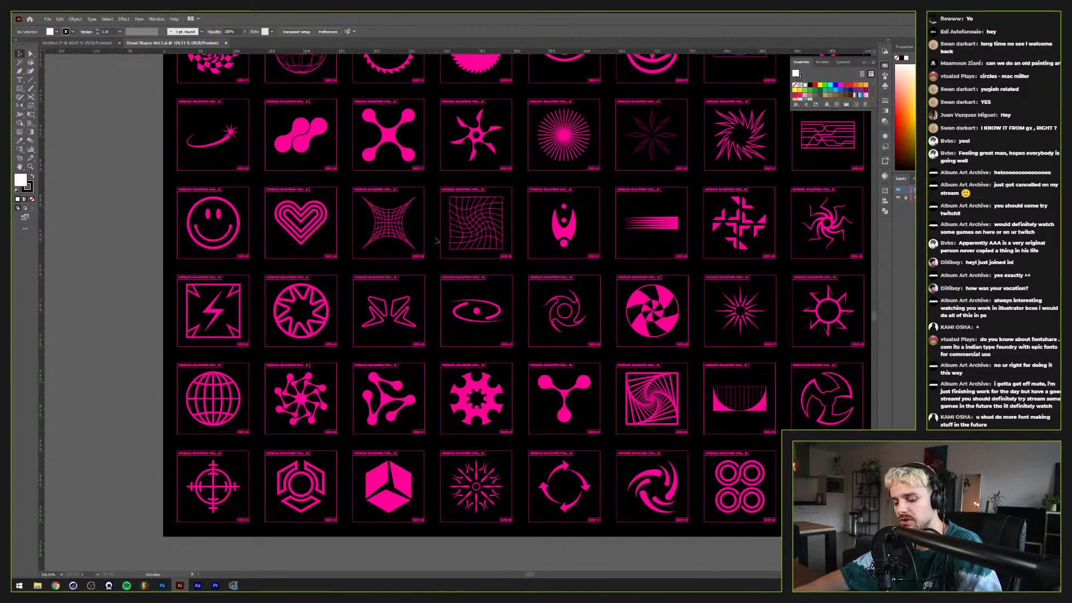
# Step: Open the Dread Shapes Vol 1 vector file from the Dreadlabs resources folder
pyautogui.scroll(-2, 436, 237)
pyautogui.moveTo(439, 237); pyautogui.dragTo(430, 319)
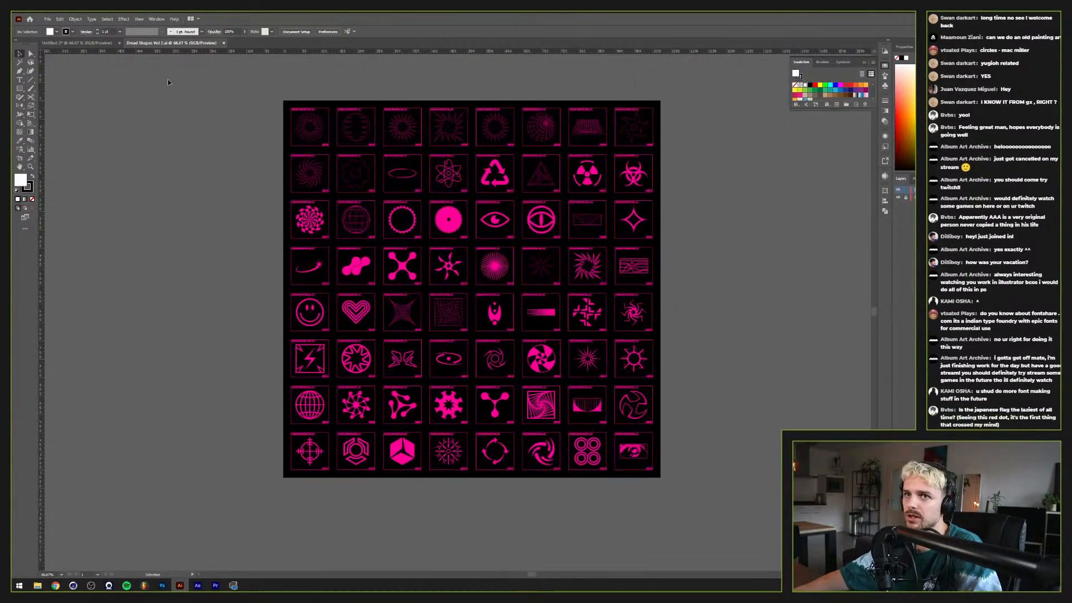
pyautogui.click(47, 19)
pyautogui.click(58, 44)
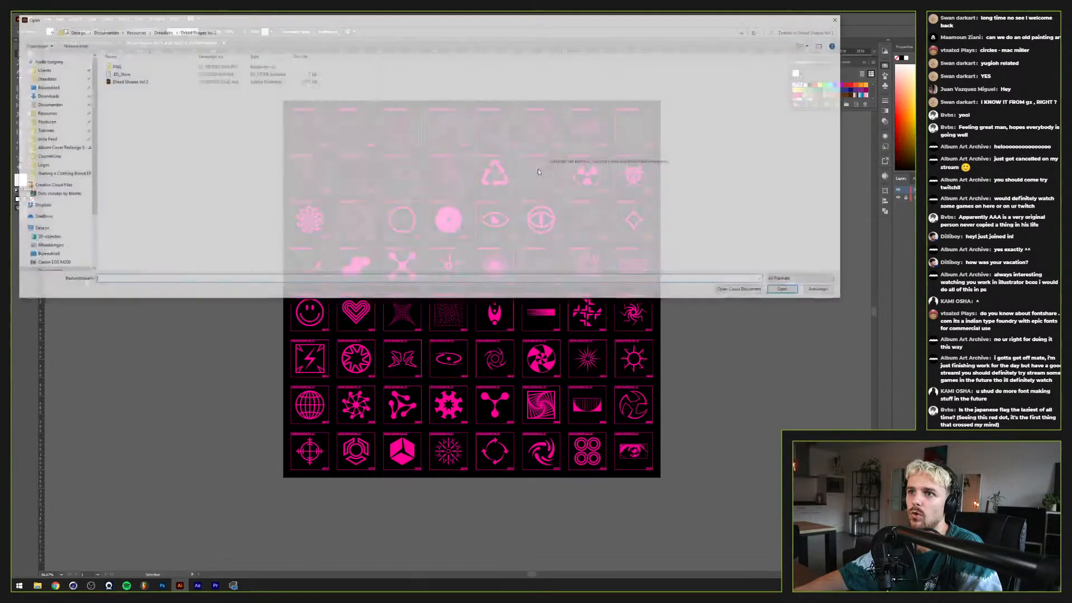
pyautogui.click(163, 32)
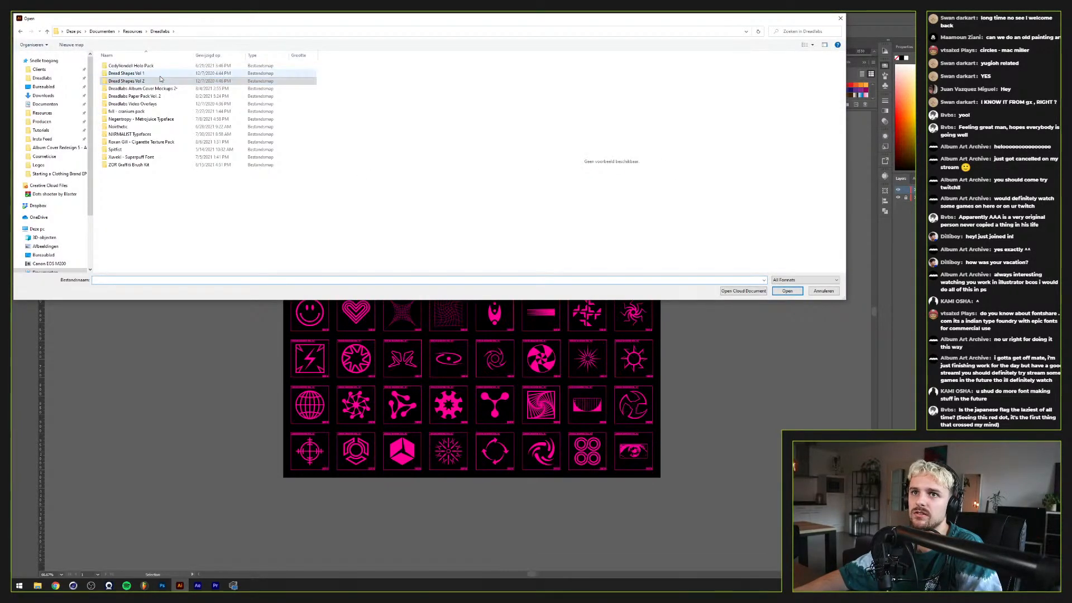
pyautogui.doubleClick(128, 81)
pyautogui.doubleClick(129, 81)
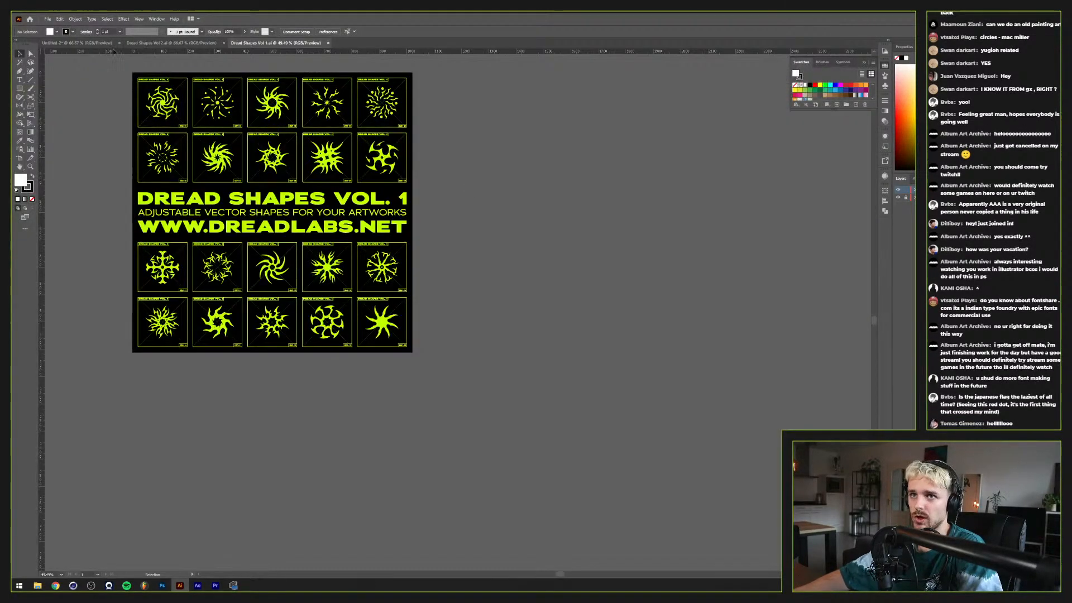
# Step: Copy the solid hexagonal cube shape from the bottom row of the Dread Shapes Vol 2 sheet
pyautogui.moveTo(363, 397); pyautogui.dragTo(347, 368)
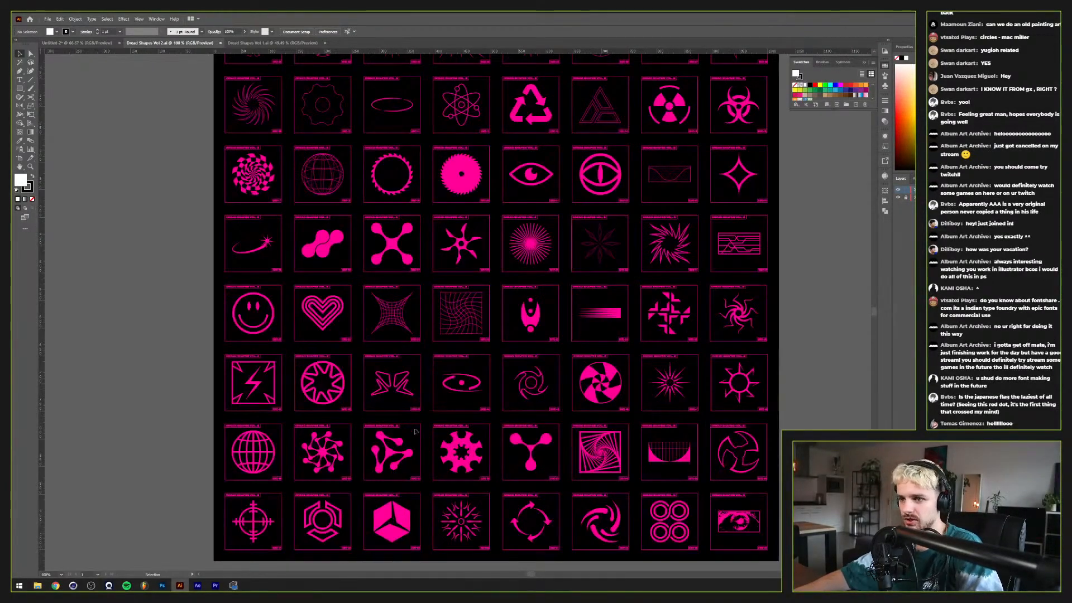
pyautogui.scroll(4, 401, 422)
pyautogui.scroll(-3, 399, 417)
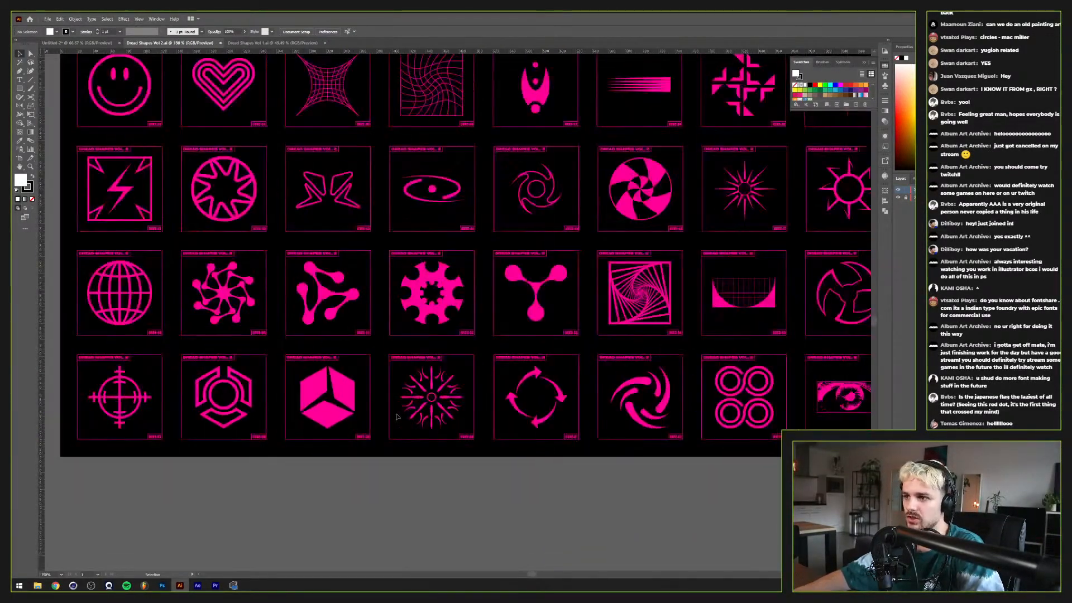
pyautogui.scroll(1, 332, 424)
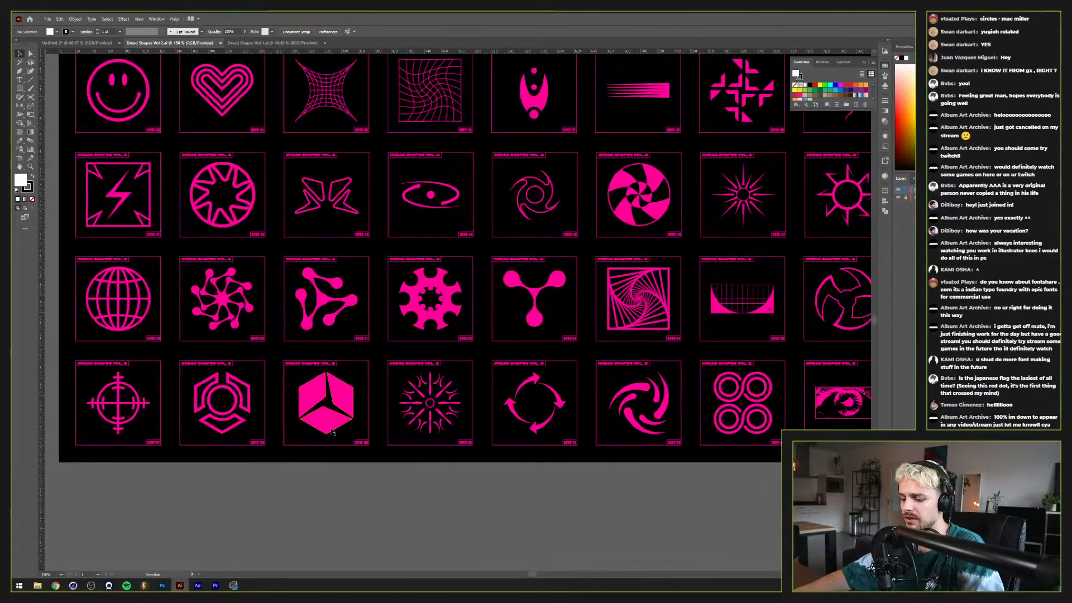
pyautogui.scroll(1, 328, 424)
pyautogui.click(342, 400)
pyautogui.scroll(-1, 344, 391)
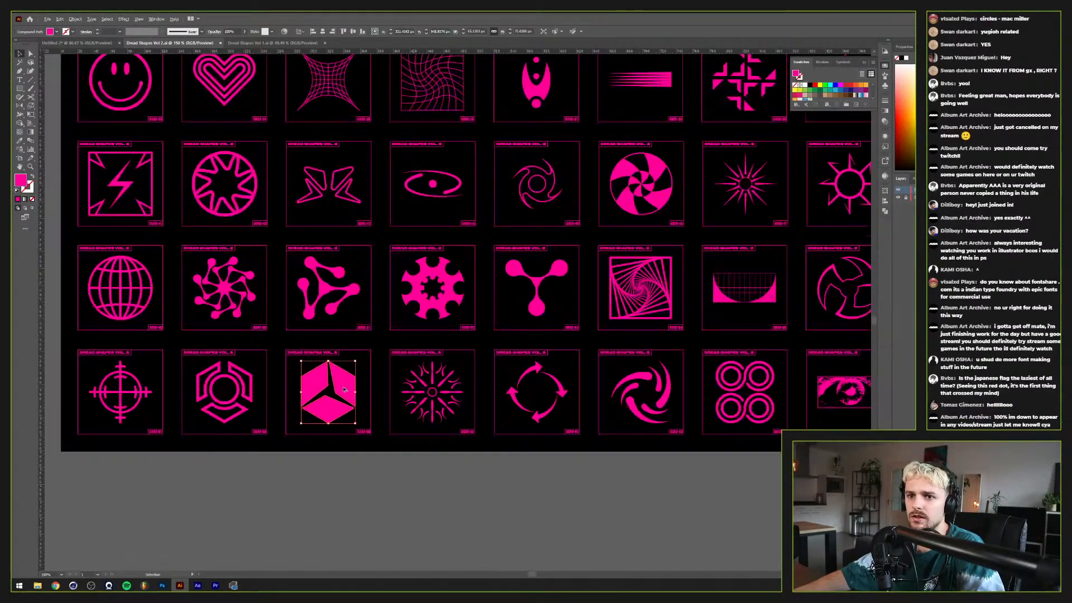
pyautogui.press('a')
pyautogui.press('v')
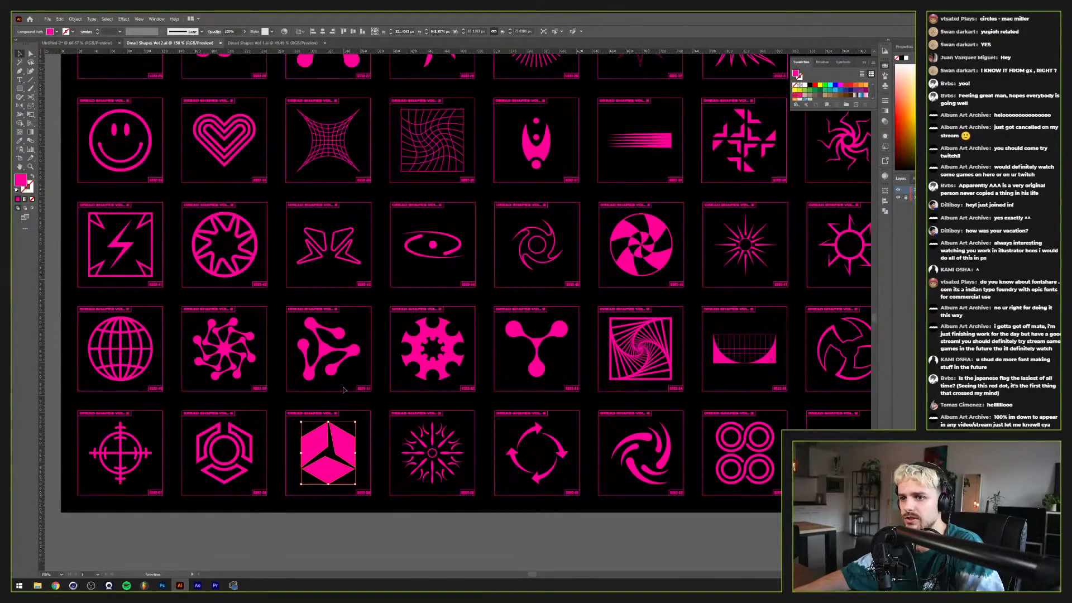
pyautogui.scroll(1, 344, 391)
pyautogui.hotkey('ctrl', 'c')
# Step: Paste the cube shape into the label layout and place it just left of the card text's frame
pyautogui.click(97, 44)
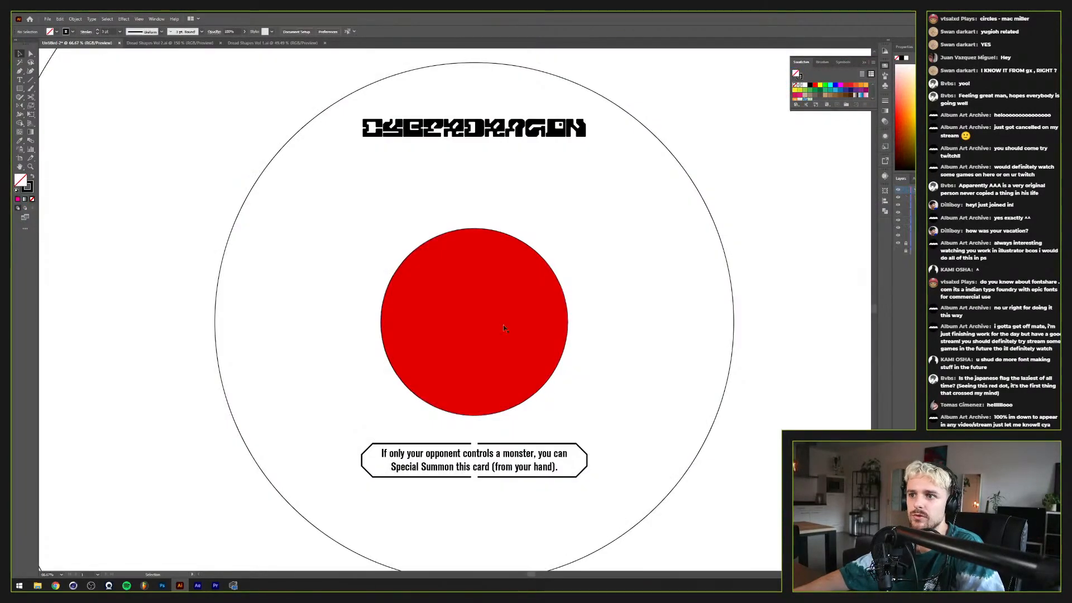
pyautogui.hotkey('ctrl', 'v')
pyautogui.moveTo(464, 310); pyautogui.dragTo(334, 439)
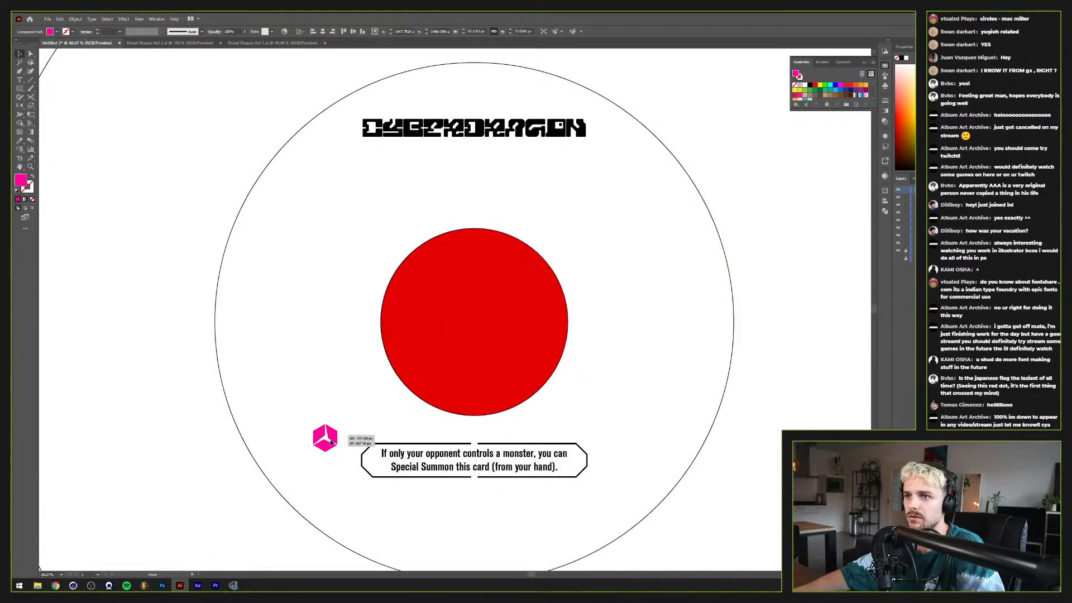
pyautogui.scroll(2, 330, 441)
pyautogui.scroll(-2, 330, 441)
# Step: Recolour the pasted cube shape black with the Eyedropper by sampling the card text's frame
pyautogui.press('i')
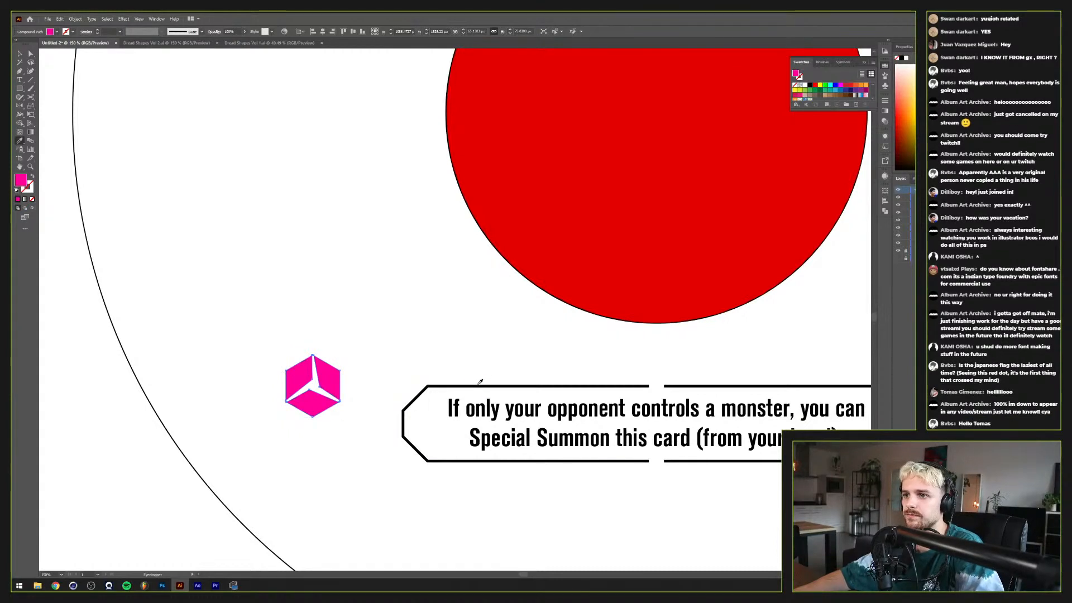
pyautogui.click(482, 386)
pyautogui.press('v')
pyautogui.click(356, 369)
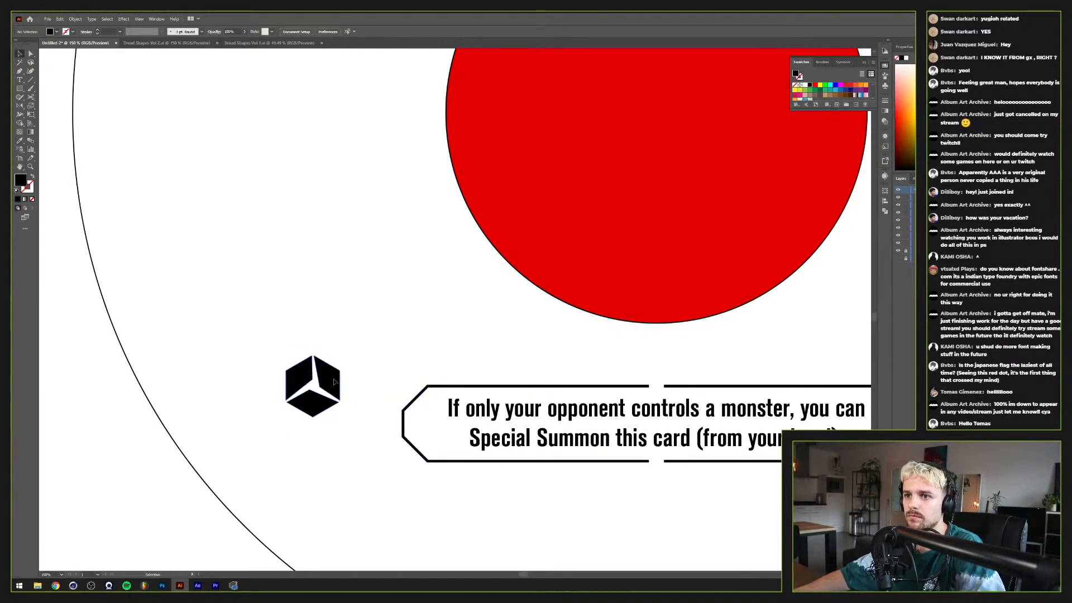
# Step: Move the cube close to the left end of the card text's frame and scale it down proportionally
pyautogui.moveTo(333, 381); pyautogui.dragTo(385, 419)
pyautogui.scroll(2, 385, 420)
pyautogui.scroll(1, 386, 419)
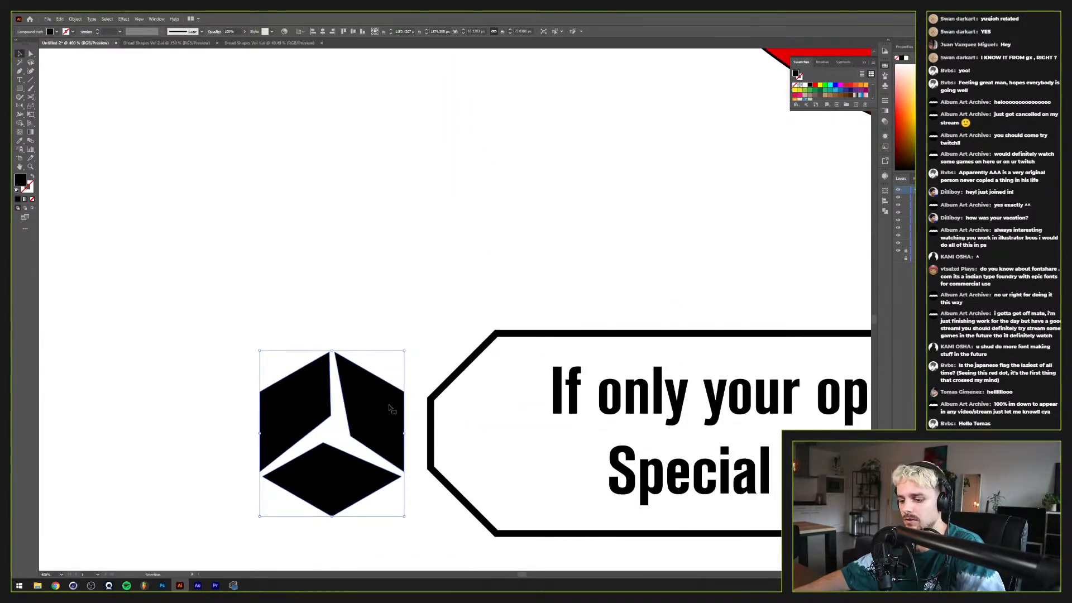
pyautogui.moveTo(340, 352); pyautogui.dragTo(333, 362)
pyautogui.moveTo(270, 439); pyautogui.dragTo(279, 438)
pyautogui.click(406, 346)
# Step: Sample the frame's stroke onto the cube with the Eyedropper again and swap its fill and stroke
pyautogui.hotkey('alt', 'v')
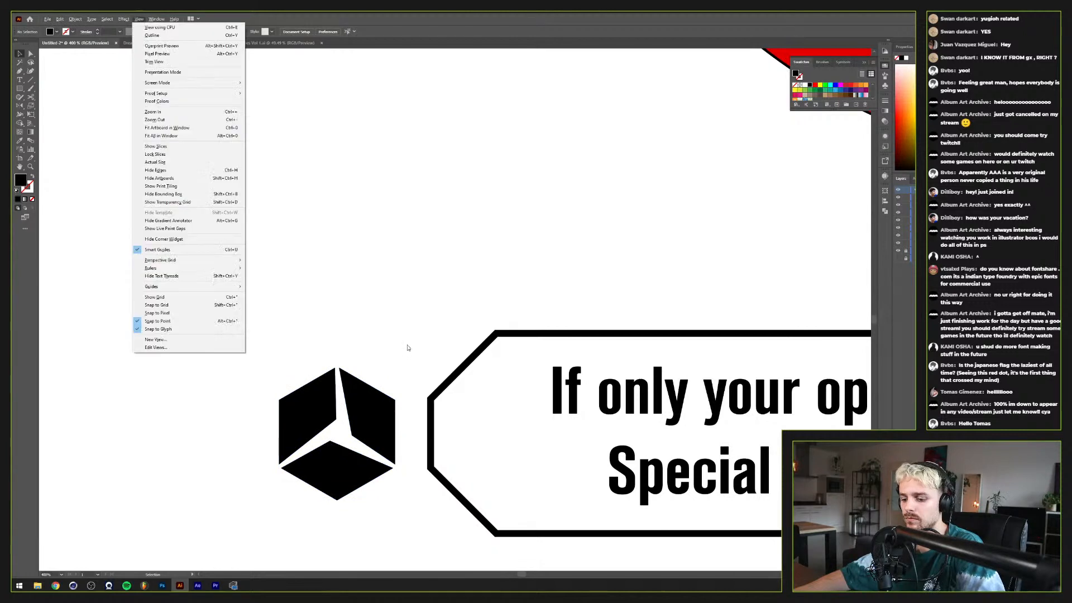
pyautogui.press('Escape')
pyautogui.click(362, 414)
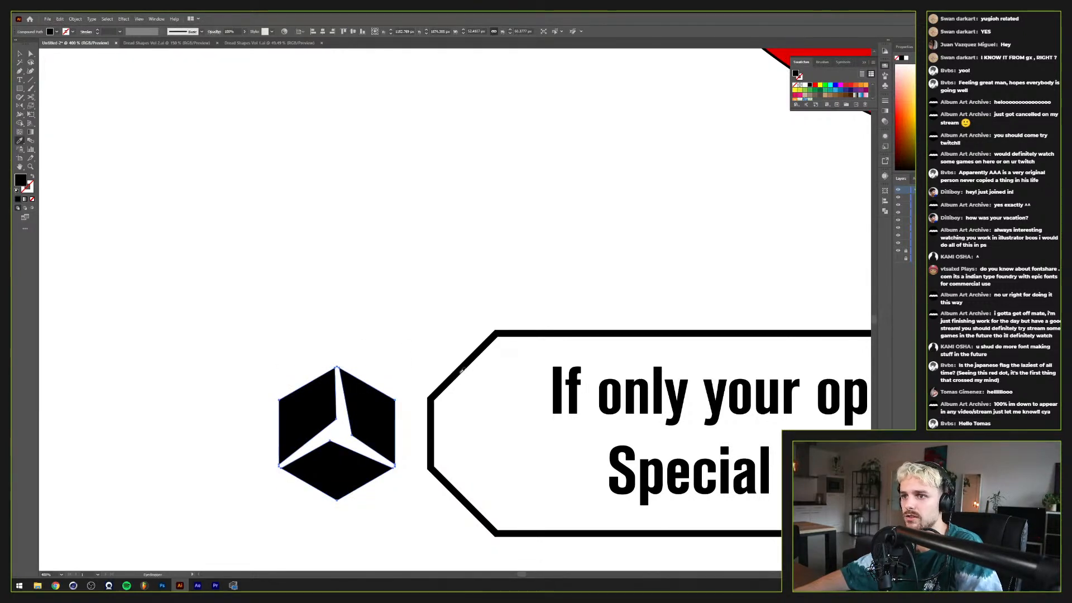
pyautogui.press('i')
pyautogui.click(463, 369)
pyautogui.hotkey('shift', 'x')
pyautogui.press('v')
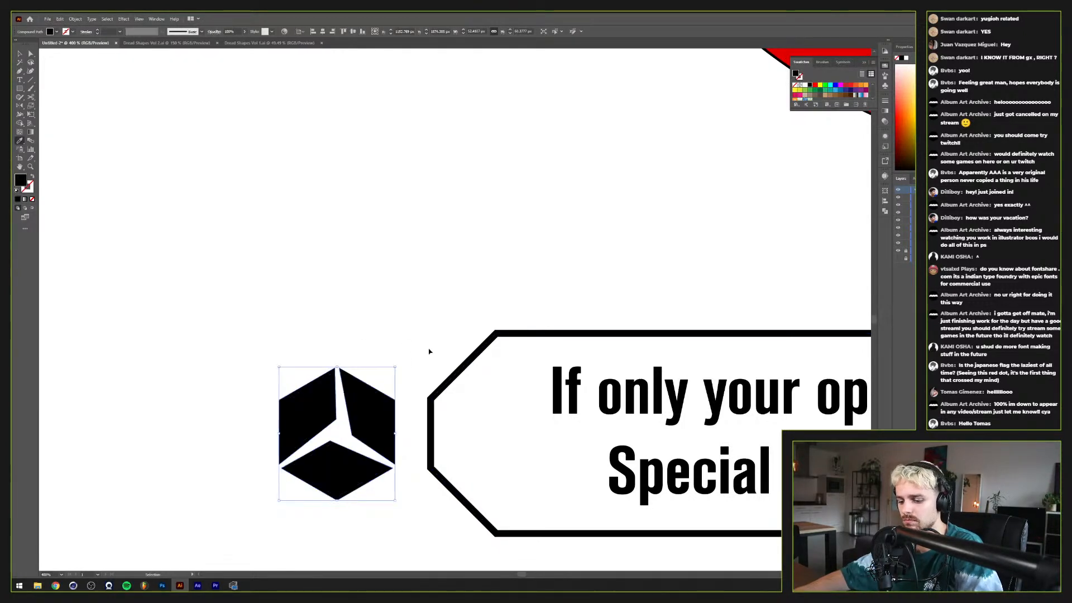
pyautogui.click(429, 351)
# Step: Draw a helper rectangle of about 132 by 28 px leftward from the upper corner of the frame's short left edge, across the cube
pyautogui.scroll(-4, 429, 351)
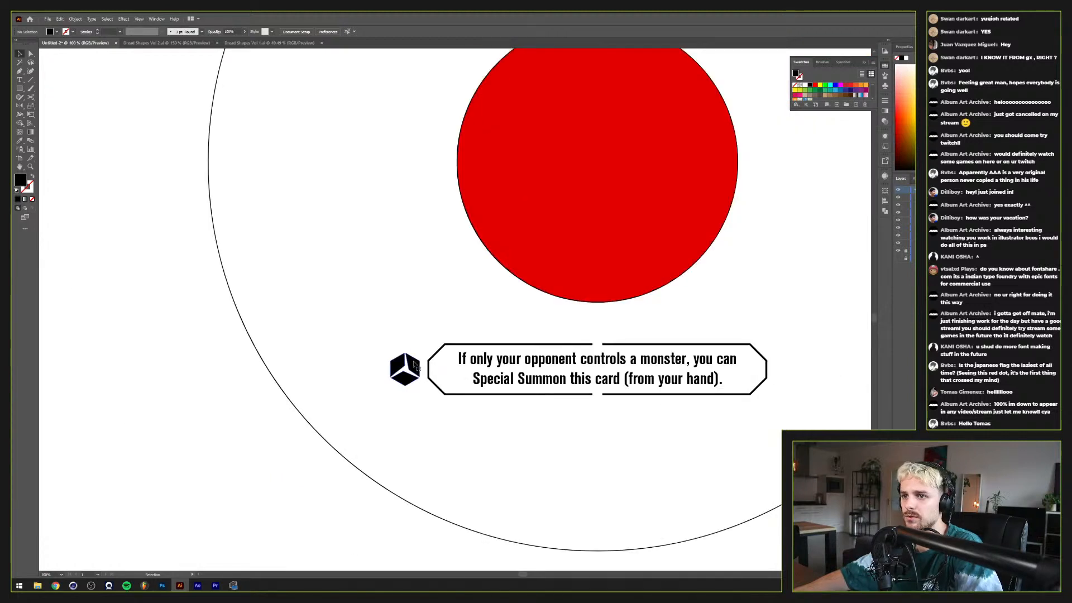
pyautogui.click(418, 372)
pyautogui.scroll(2, 419, 371)
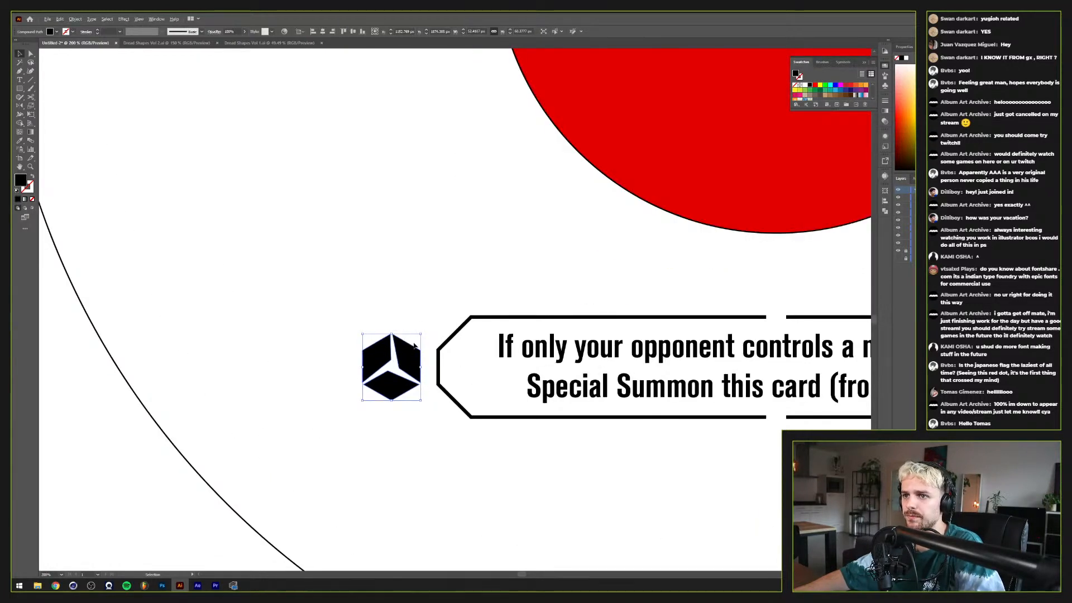
pyautogui.click(430, 350)
pyautogui.scroll(1, 430, 349)
pyautogui.press('m')
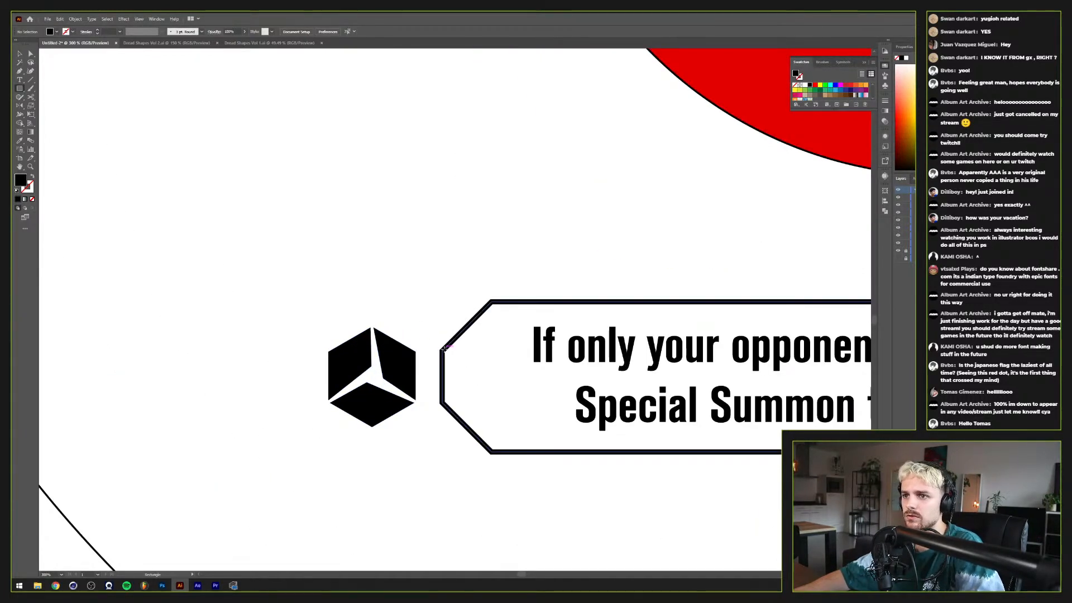
pyautogui.moveTo(443, 350)
pyautogui.mouseDown()
pyautogui.moveTo(328, 398)
pyautogui.moveTo(222, 397)
pyautogui.mouseUp()
# Step: Switch to Outline view and move the cube off the helper rectangle to the empty area above it
pyautogui.hotkey('ctrl', 'y')
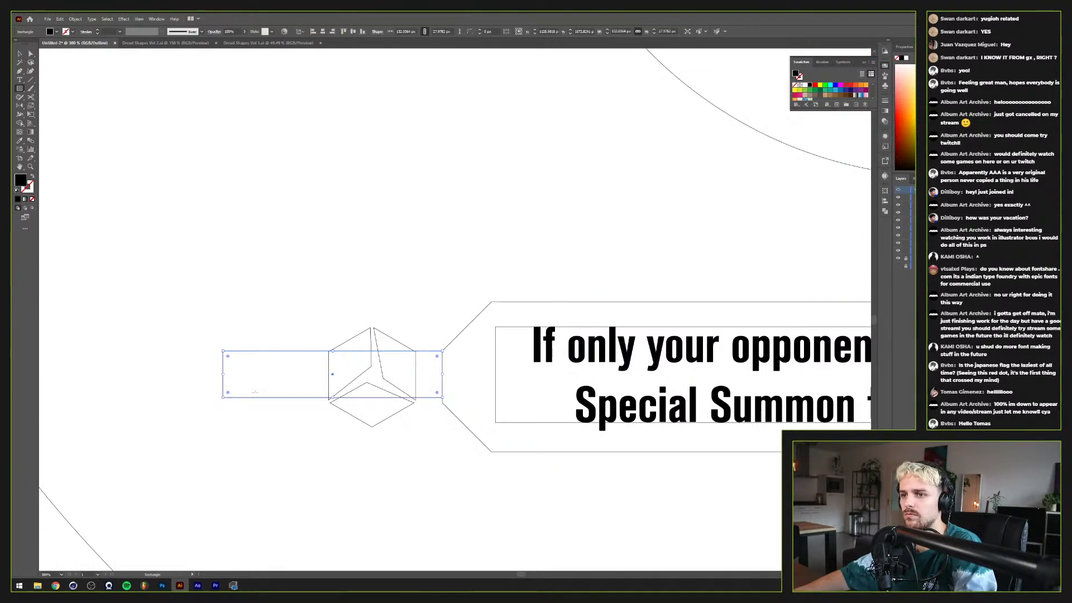
pyautogui.moveTo(333, 397); pyautogui.dragTo(208, 289)
pyautogui.click(351, 420)
# Step: Try to stretch the helper rectangle's lower edge down to the lower corner of the frame's short left edge
pyautogui.click(356, 351)
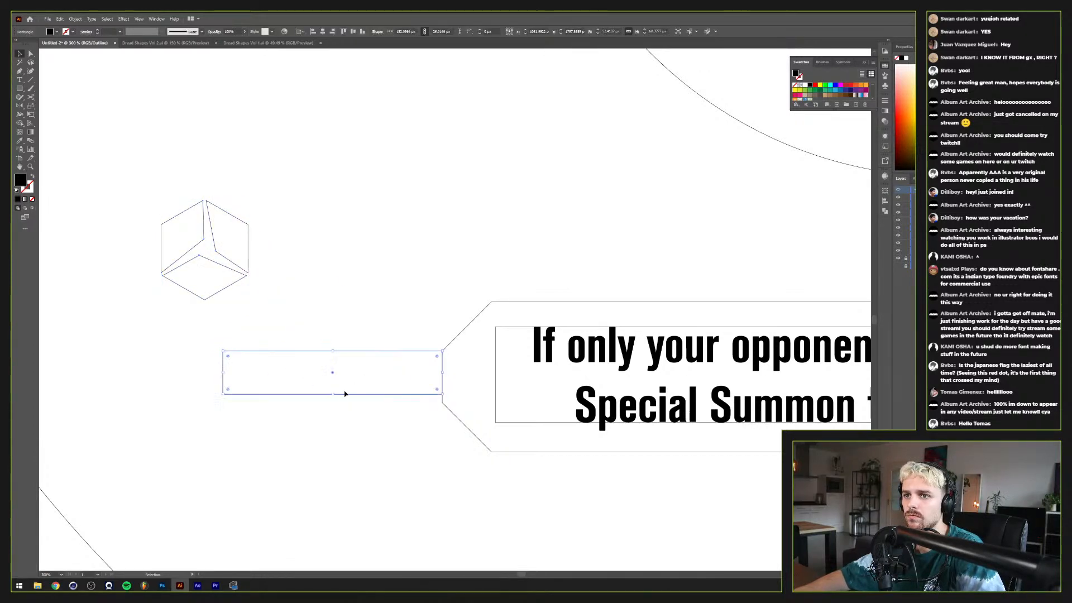
pyautogui.moveTo(335, 394); pyautogui.dragTo(333, 398)
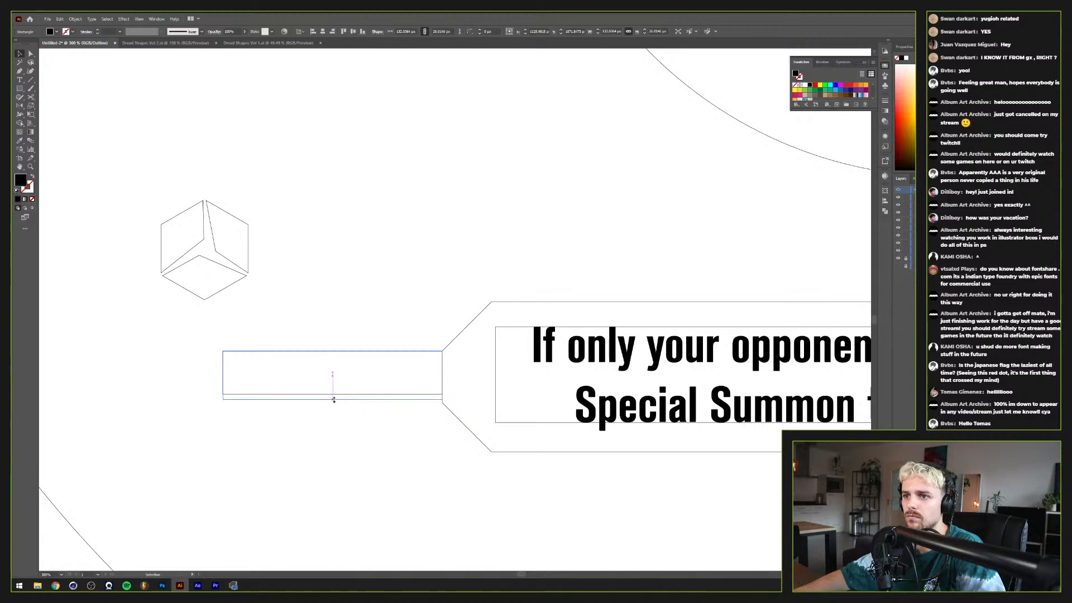
pyautogui.scroll(3, 385, 403)
pyautogui.scroll(2, 553, 391)
# Step: Move both lower anchors of the helper rectangle down to snap to the lower corner of the frame's short left edge
pyautogui.press('a')
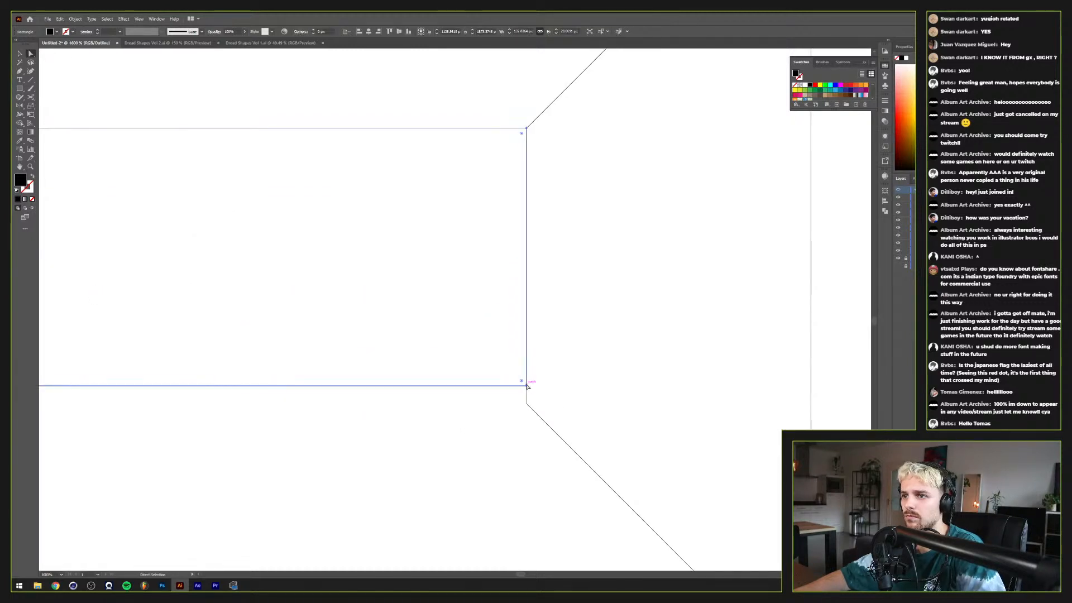
pyautogui.click(527, 386)
pyautogui.scroll(-3, 412, 390)
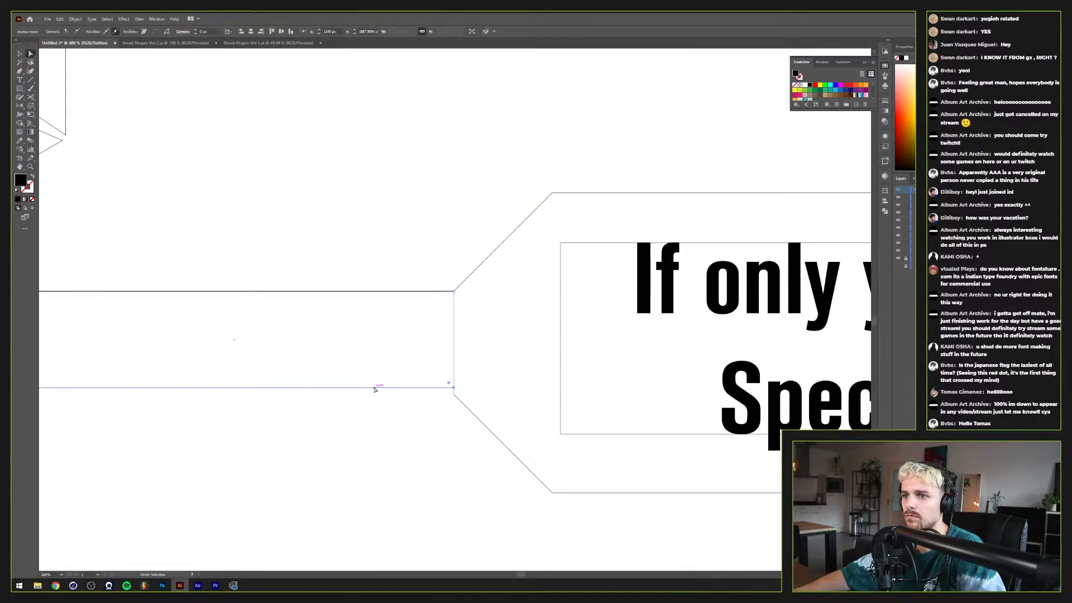
pyautogui.moveTo(279, 380); pyautogui.dragTo(556, 367)
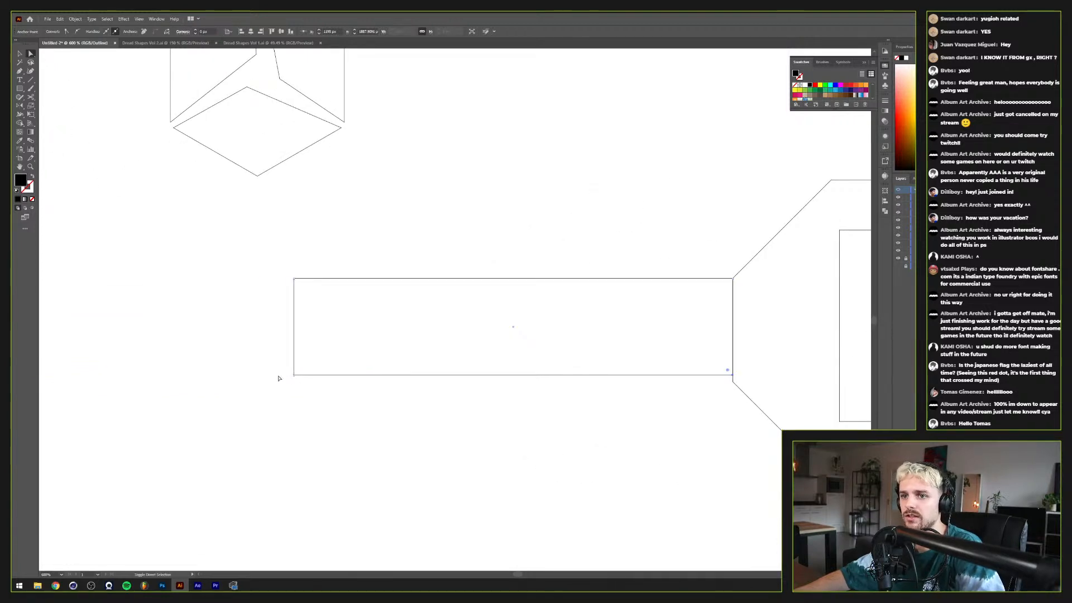
pyautogui.keyDown('shift'); pyautogui.click(294, 374); pyautogui.keyUp('shift')
pyautogui.scroll(4, 745, 382)
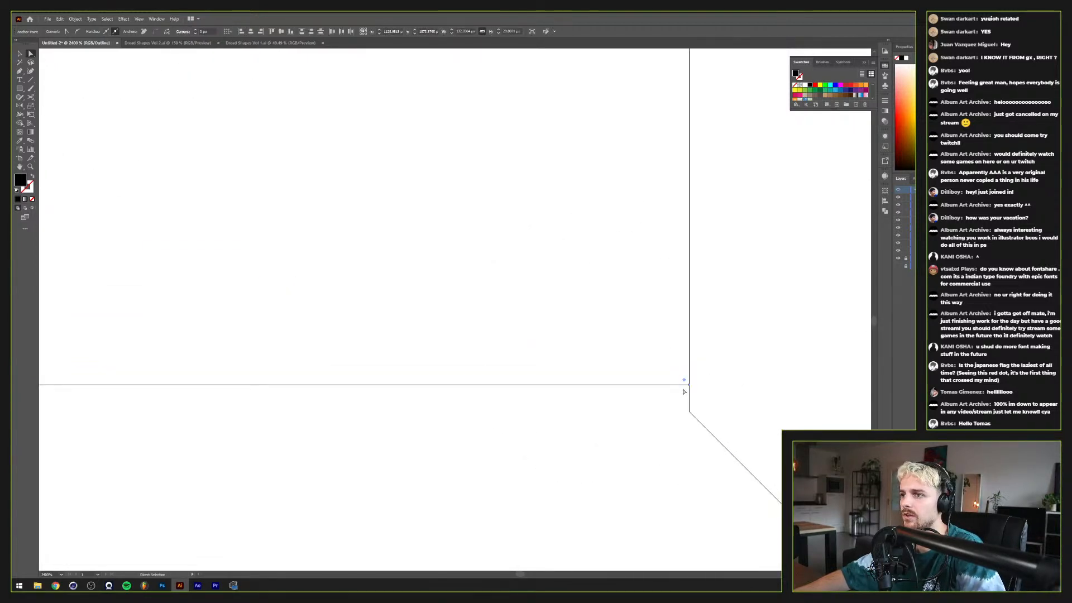
pyautogui.moveTo(690, 387); pyautogui.dragTo(693, 416)
pyautogui.scroll(10, 695, 417)
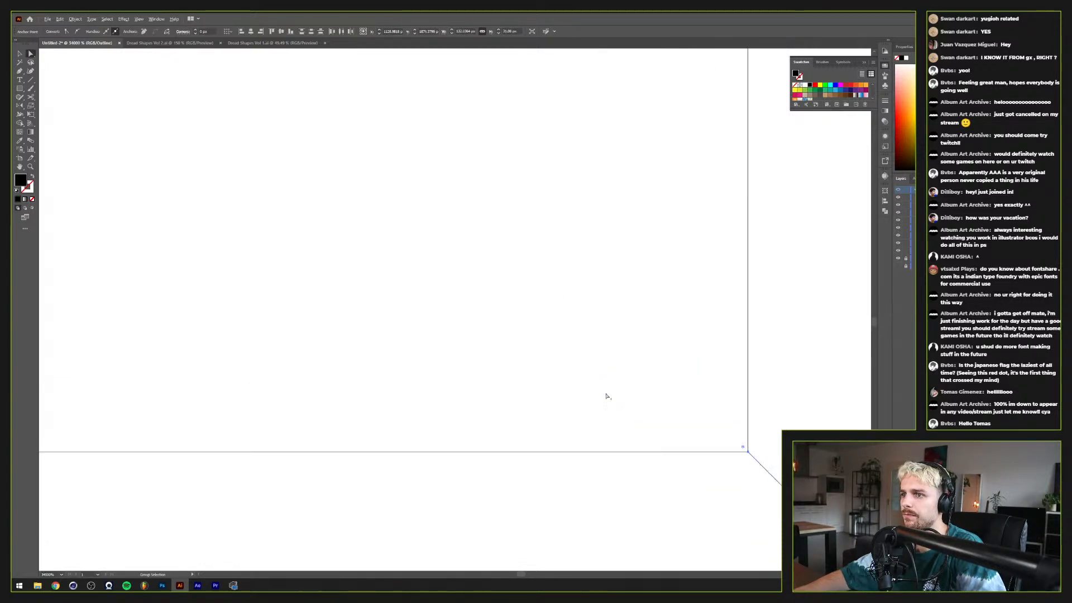
pyautogui.scroll(-15, 735, 444)
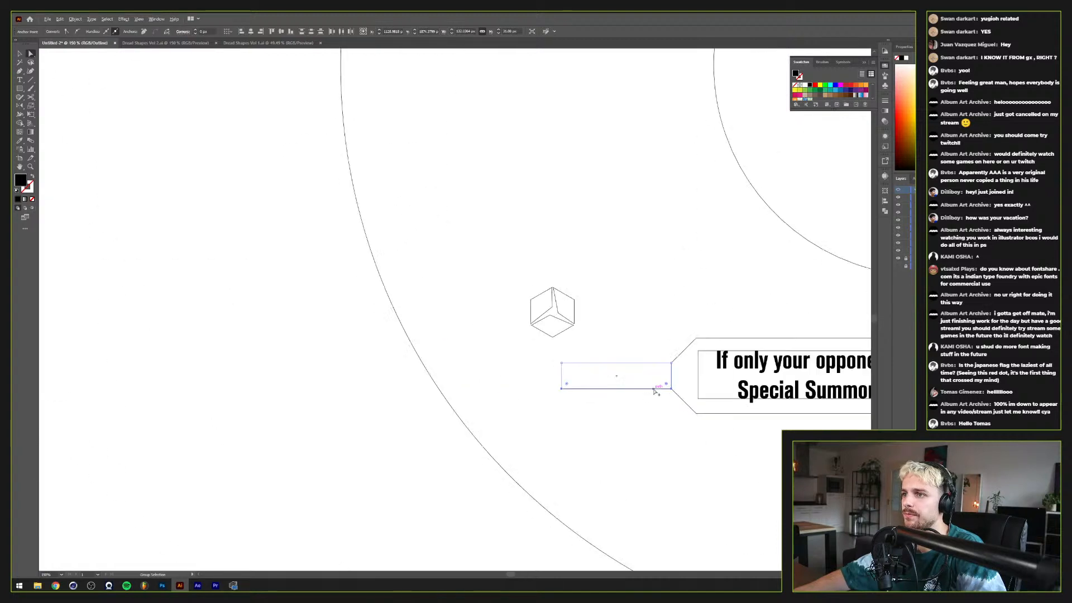
# Step: Centre the cube horizontally and vertically on the helper rectangle
pyautogui.press('v')
pyautogui.click(620, 337)
pyautogui.scroll(2, 620, 337)
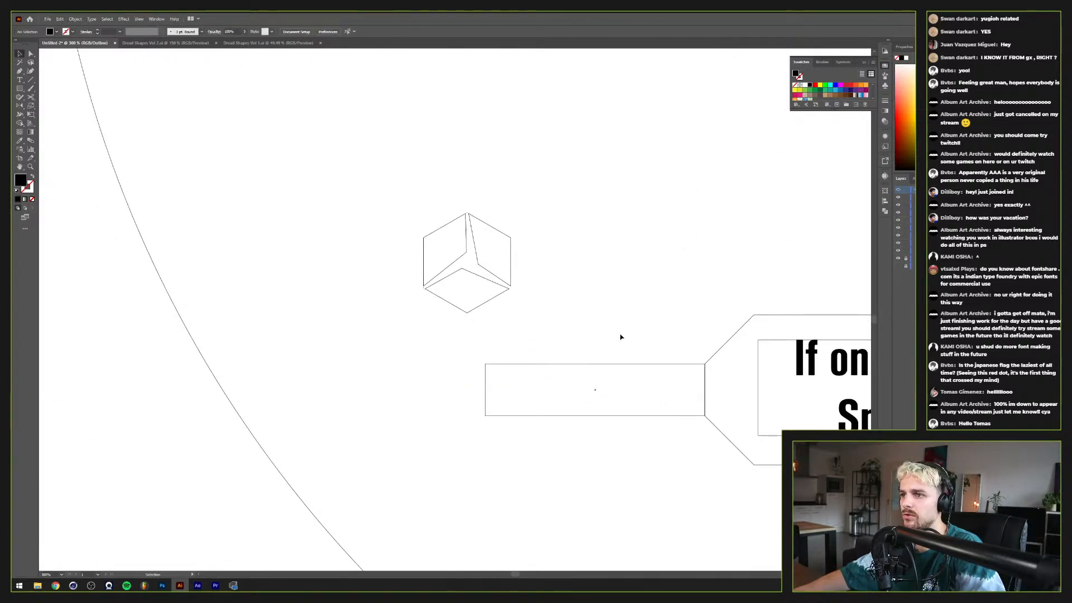
pyautogui.moveTo(430, 334); pyautogui.dragTo(429, 334)
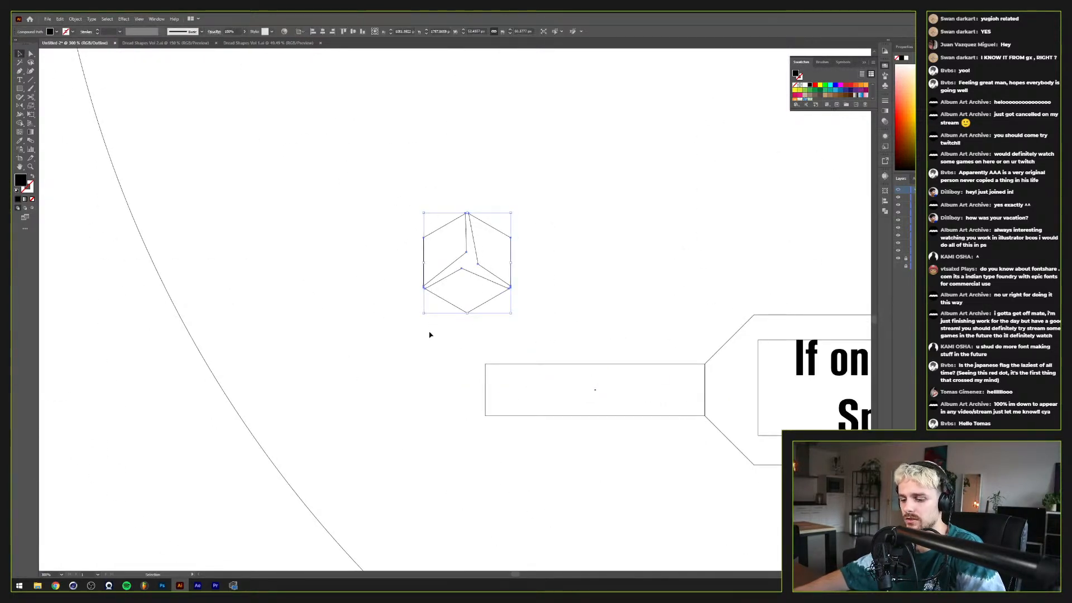
pyautogui.moveTo(395, 174); pyautogui.dragTo(491, 296)
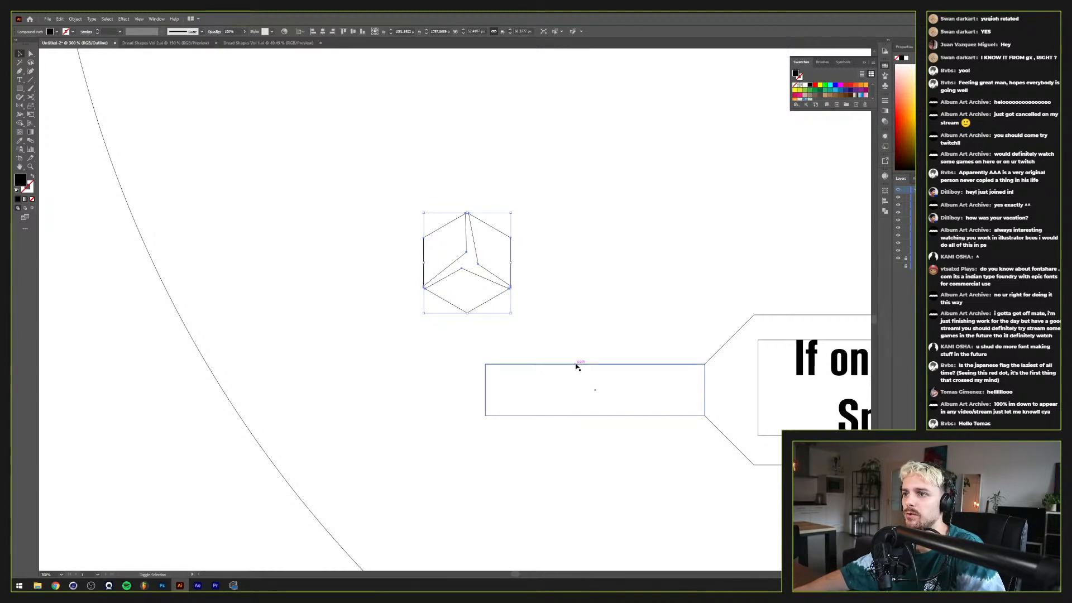
pyautogui.keyDown('shift'); pyautogui.click(576, 364); pyautogui.keyUp('shift')
pyautogui.click(576, 364)
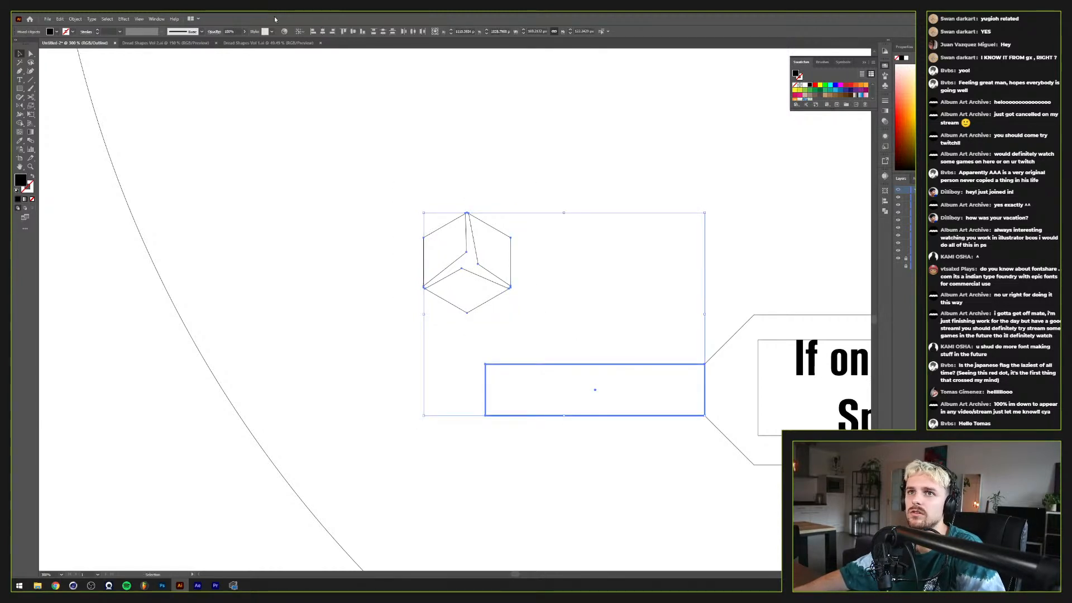
pyautogui.click(322, 31)
pyautogui.click(353, 31)
# Step: Scale the cube down around its centre to match the helper rectangle's height
pyautogui.click(406, 246)
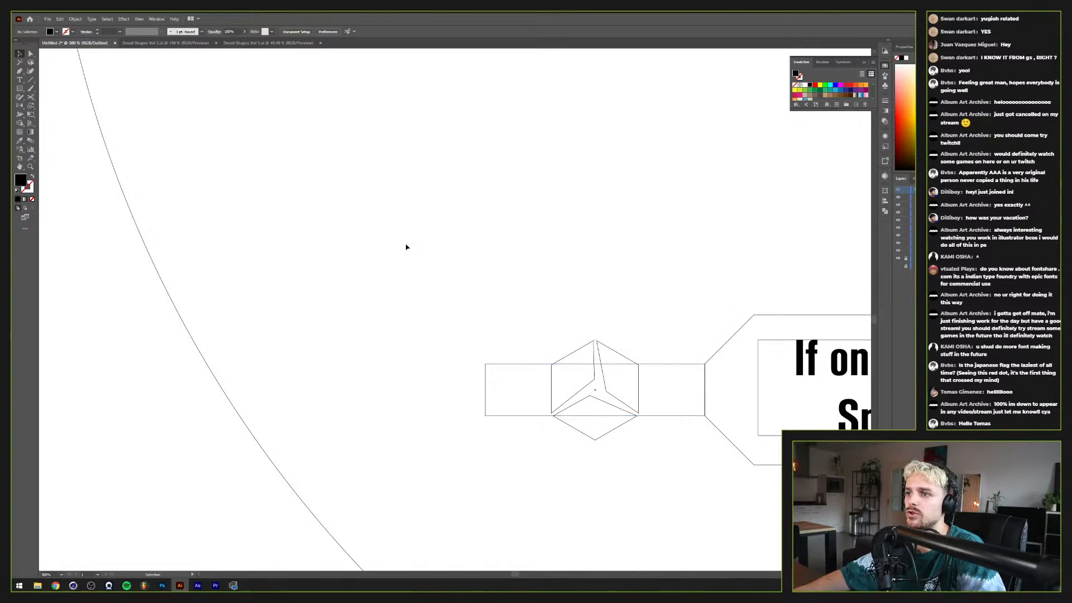
pyautogui.click(578, 352)
pyautogui.moveTo(594, 341); pyautogui.dragTo(531, 400)
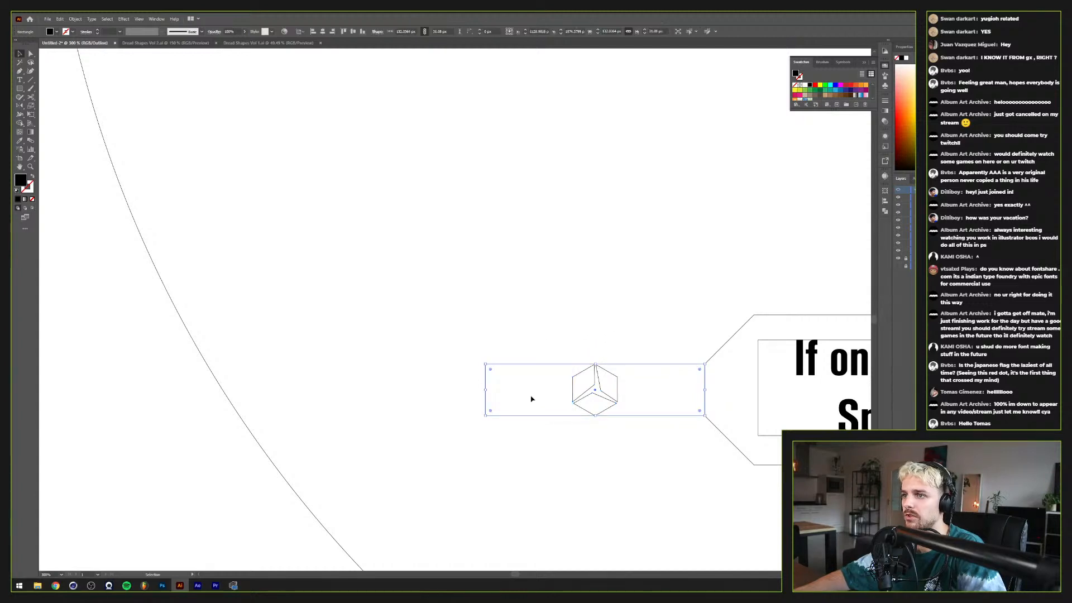
# Step: Delete the helper rectangle around the cube and return to the preview display of the artwork
pyautogui.press('Delete')
pyautogui.hotkey('ctrl', 'y')
pyautogui.scroll(-1, 534, 391)
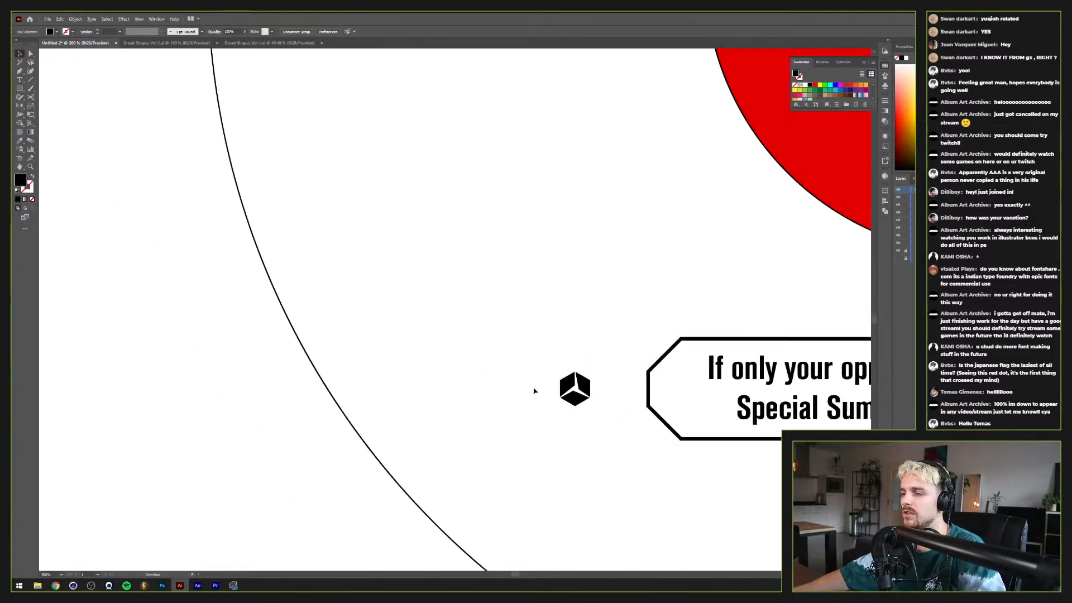
pyautogui.moveTo(534, 391); pyautogui.dragTo(190, 370)
pyautogui.click(531, 353)
pyautogui.scroll(-1, 558, 366)
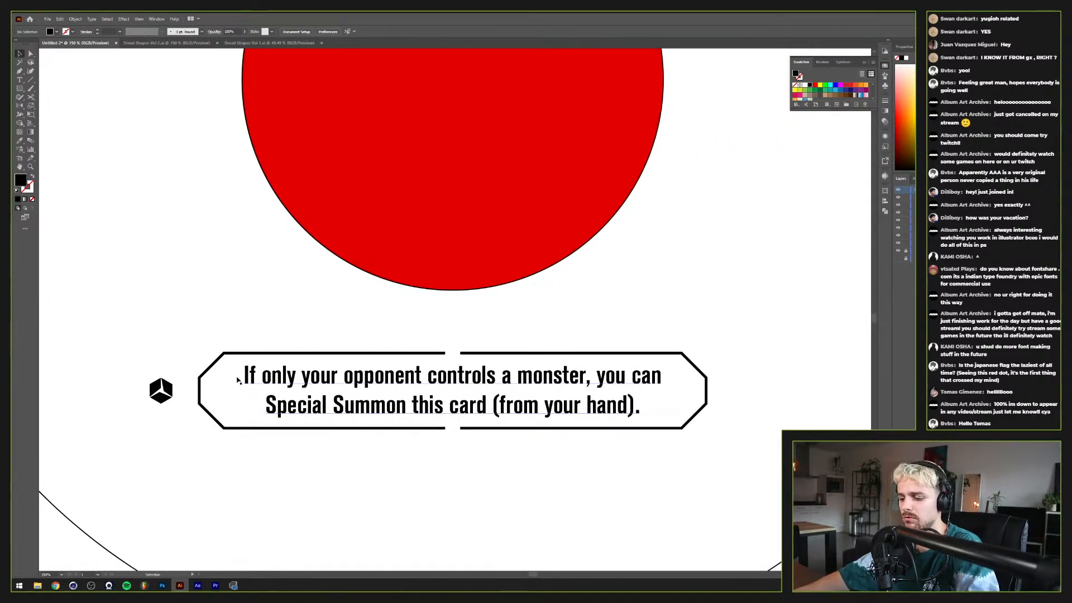
# Step: Reflect a copy of the cube across the red circle's vertical centre axis to the other end of the framed text
pyautogui.click(160, 397)
pyautogui.press('o')
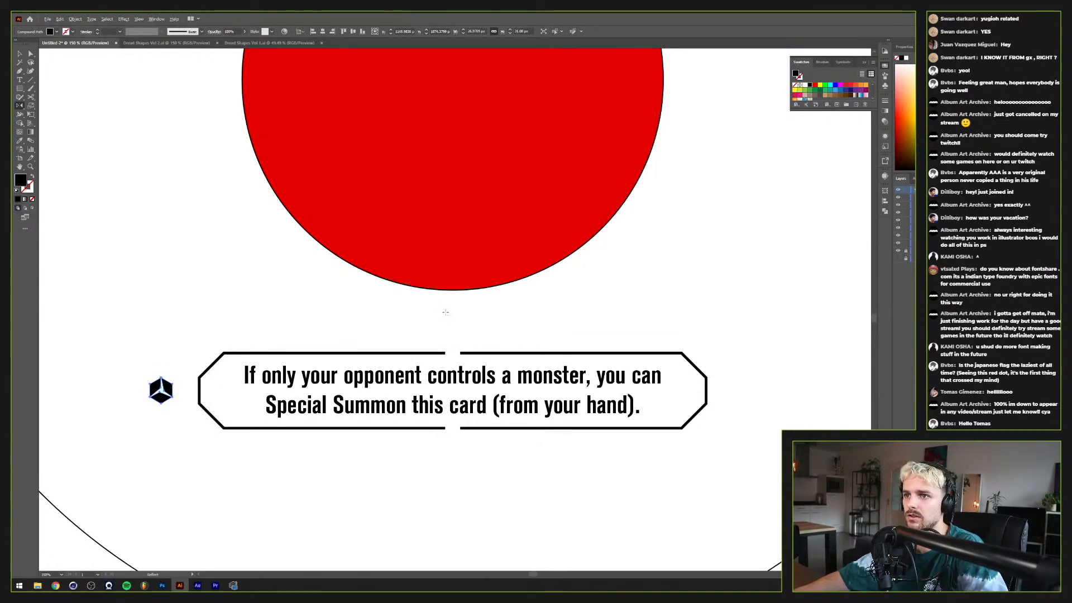
pyautogui.scroll(-1, 446, 312)
pyautogui.scroll(2, 459, 388)
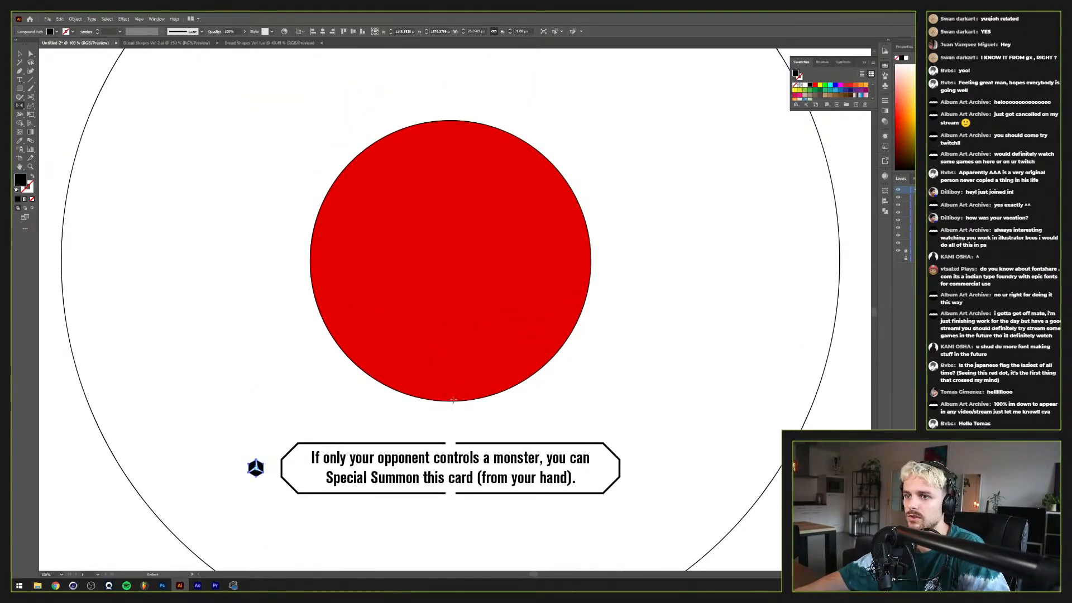
pyautogui.click(450, 400)
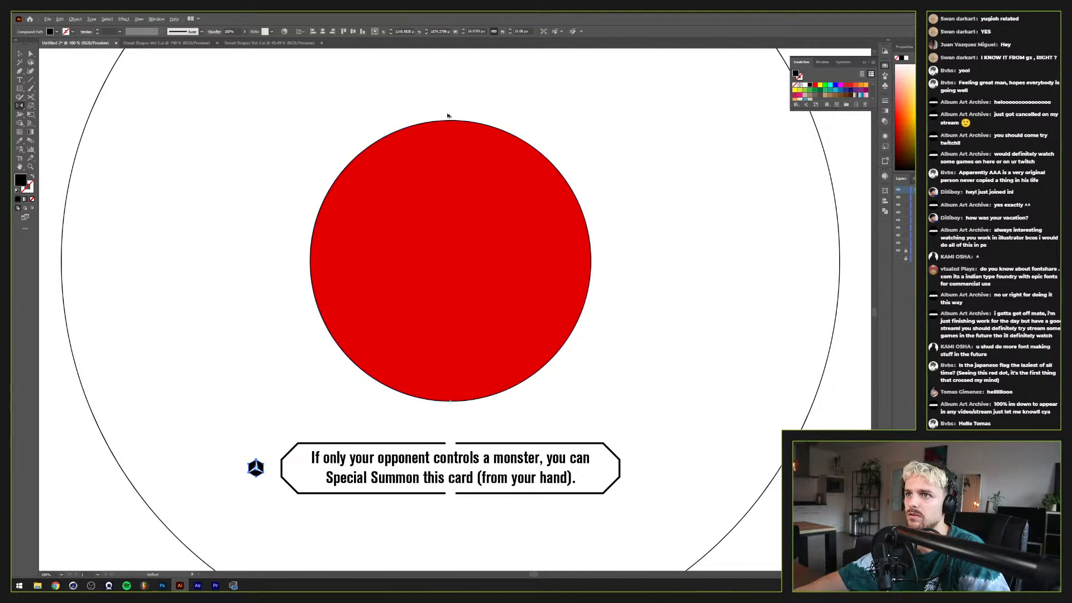
pyautogui.moveTo(452, 125); pyautogui.dragTo(452, 129)
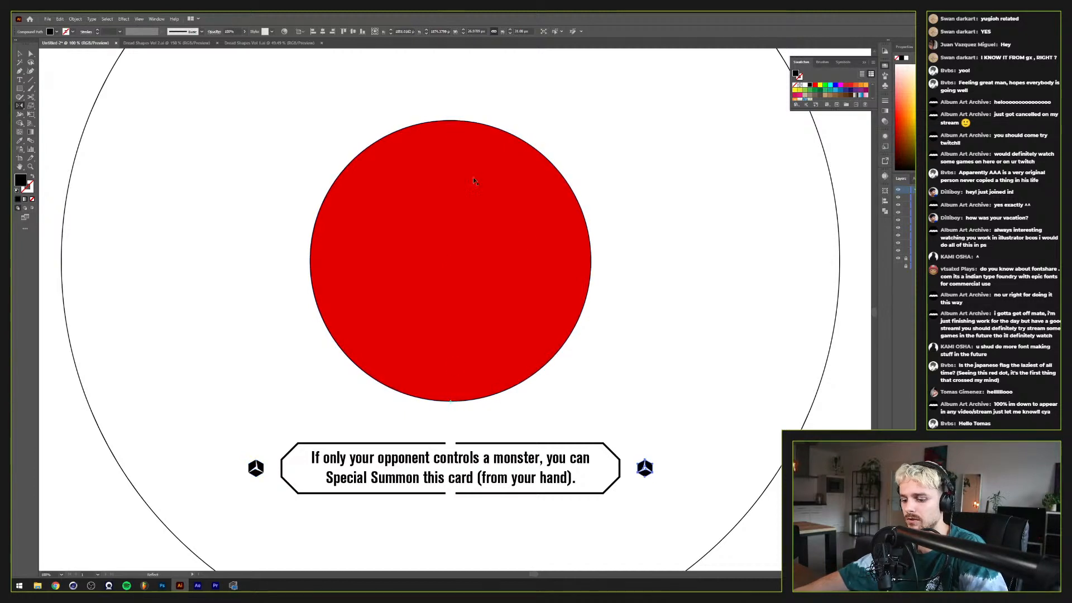
pyautogui.press('v')
pyautogui.click(683, 329)
# Step: Examine the label layout around the red circle, the framed text and the two cubes
pyautogui.moveTo(565, 423); pyautogui.dragTo(565, 373)
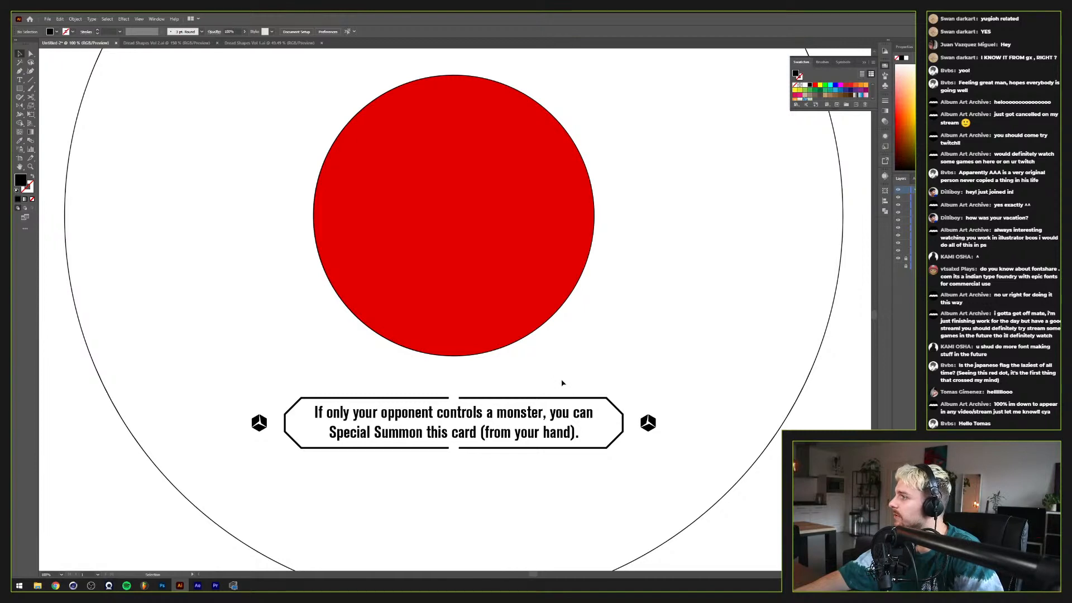
pyautogui.moveTo(565, 378)
pyautogui.mouseDown()
pyautogui.moveTo(575, 357)
pyautogui.moveTo(577, 383)
pyautogui.mouseUp()
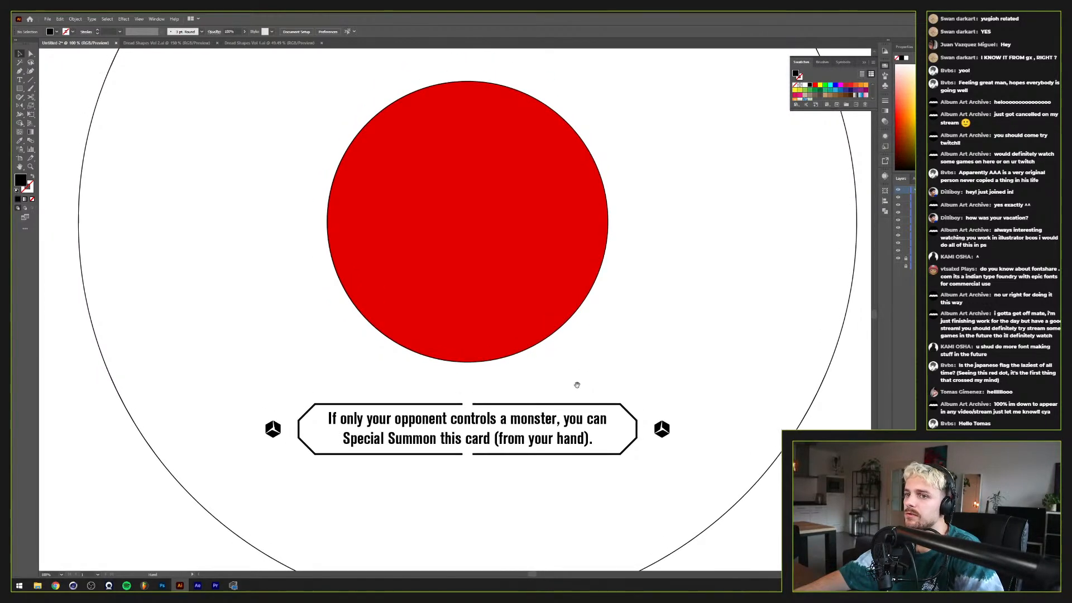
pyautogui.scroll(-3, 508, 416)
pyautogui.scroll(3, 486, 416)
pyautogui.scroll(2, 507, 414)
pyautogui.scroll(-2, 507, 413)
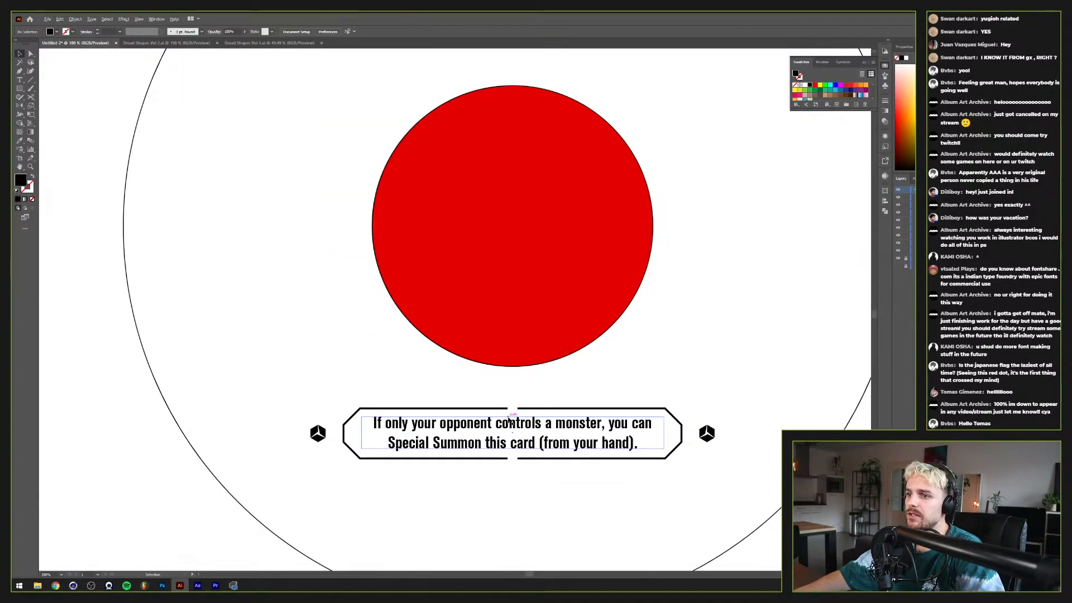
pyautogui.moveTo(518, 390); pyautogui.dragTo(490, 409)
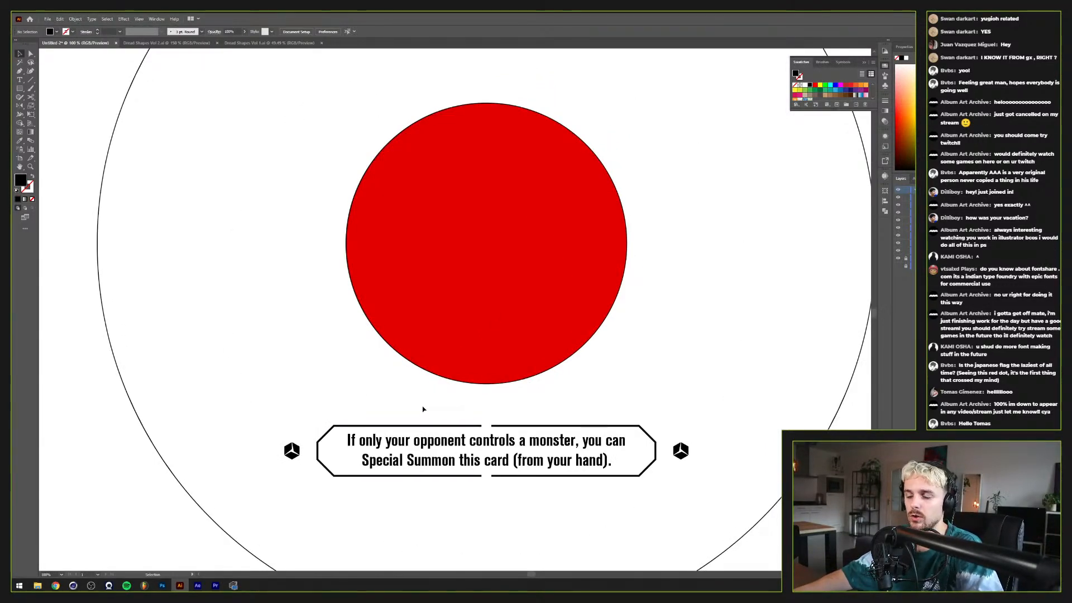
pyautogui.moveTo(346, 399); pyautogui.dragTo(369, 391)
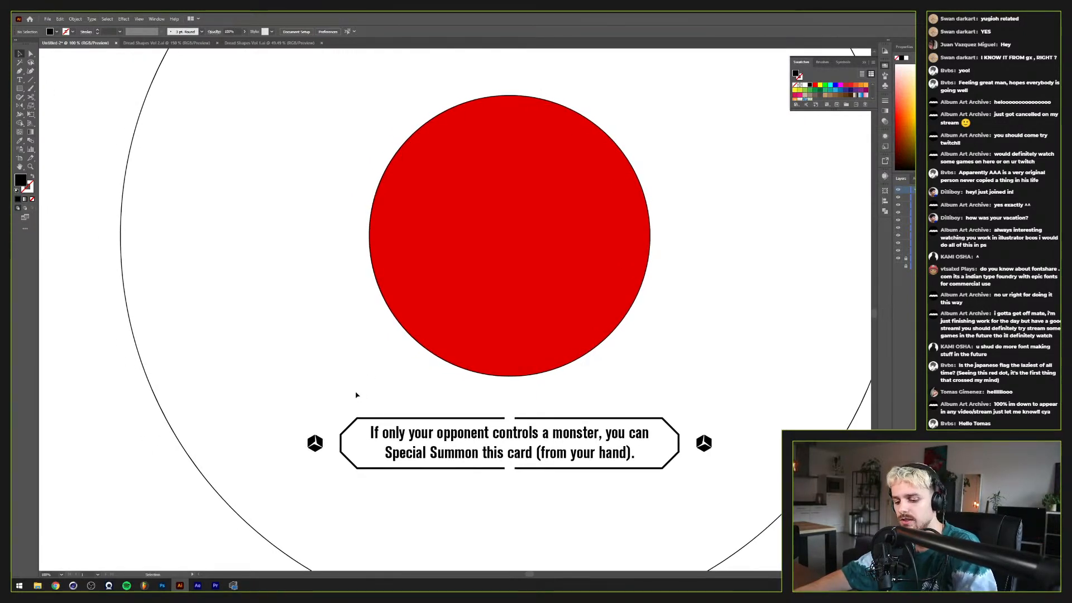
pyautogui.scroll(-2, 346, 393)
pyautogui.scroll(2, 341, 390)
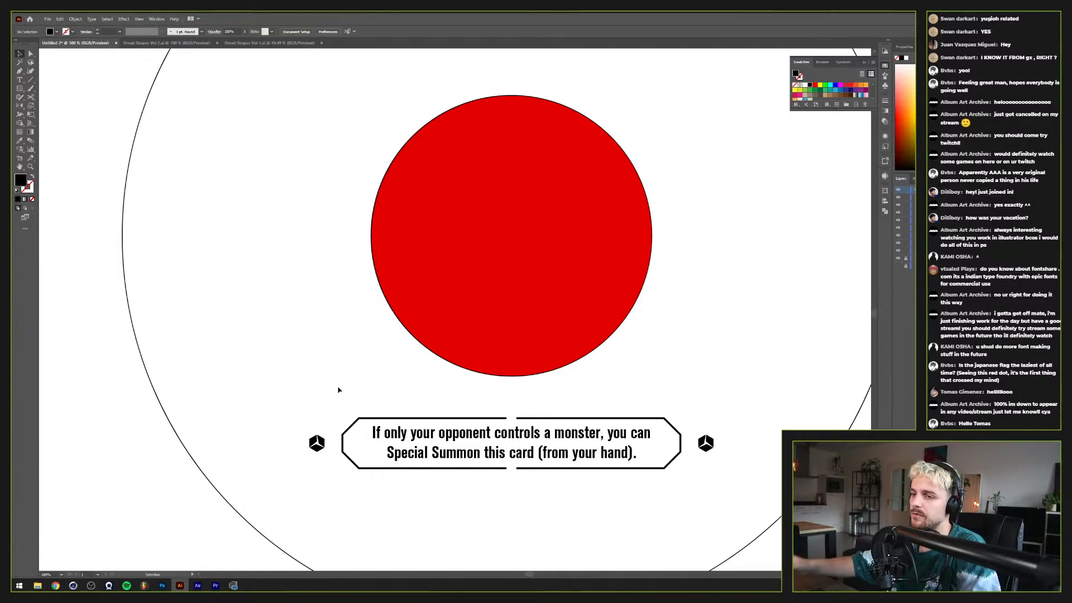
pyautogui.press('p')
pyautogui.press('v')
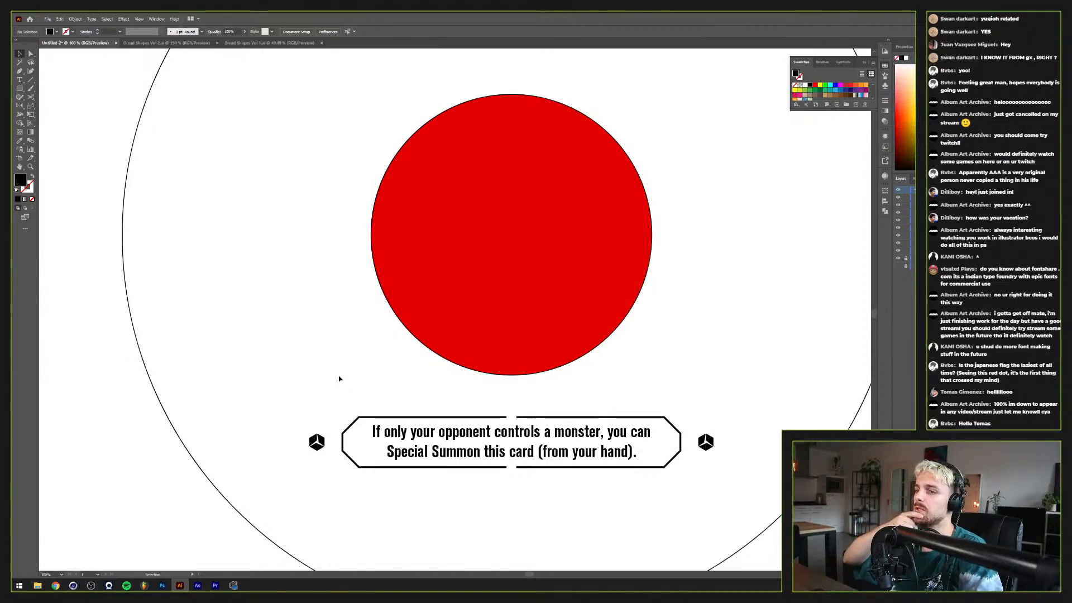
pyautogui.scroll(-1, 339, 378)
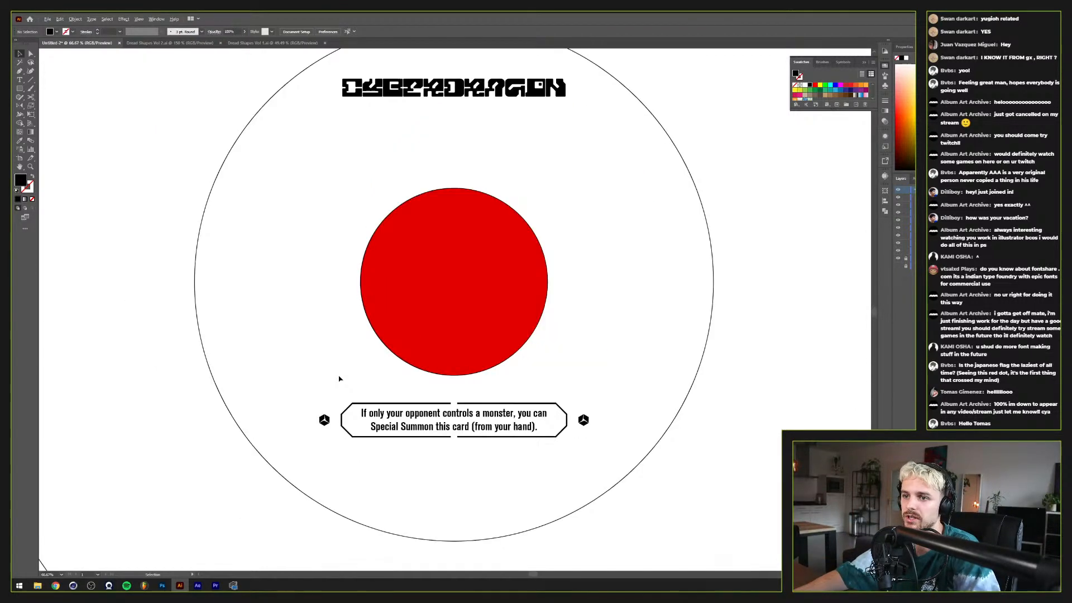
pyautogui.scroll(-1, 339, 379)
pyautogui.scroll(2, 431, 450)
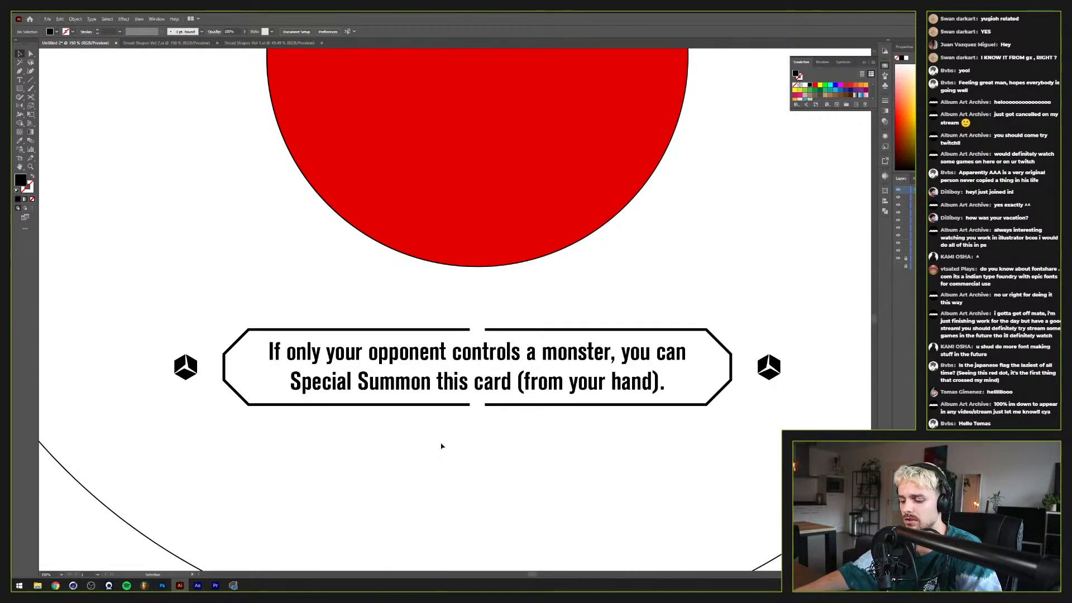
pyautogui.press('t')
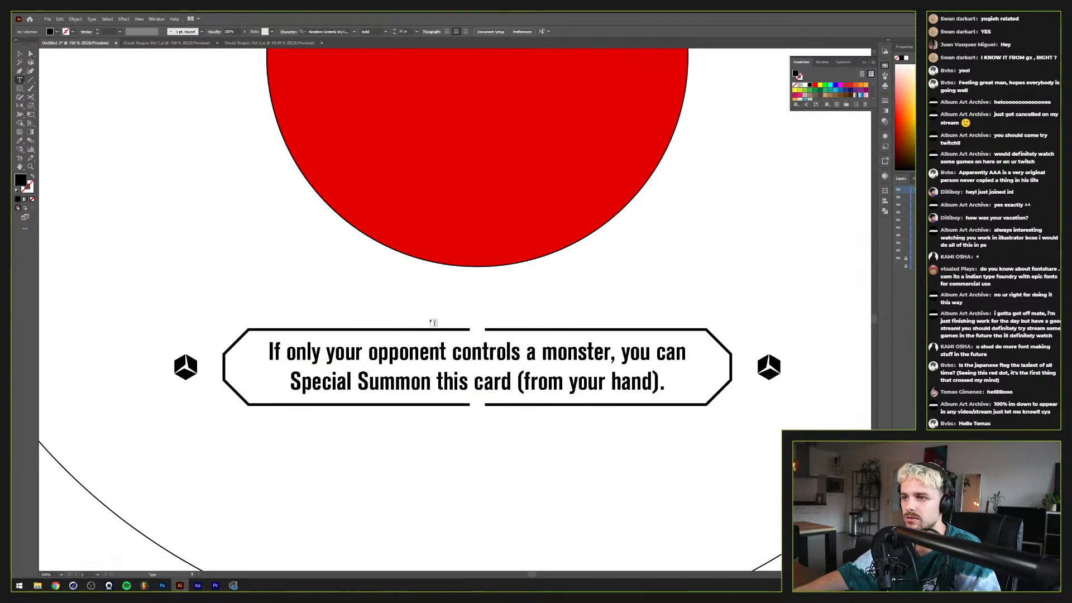
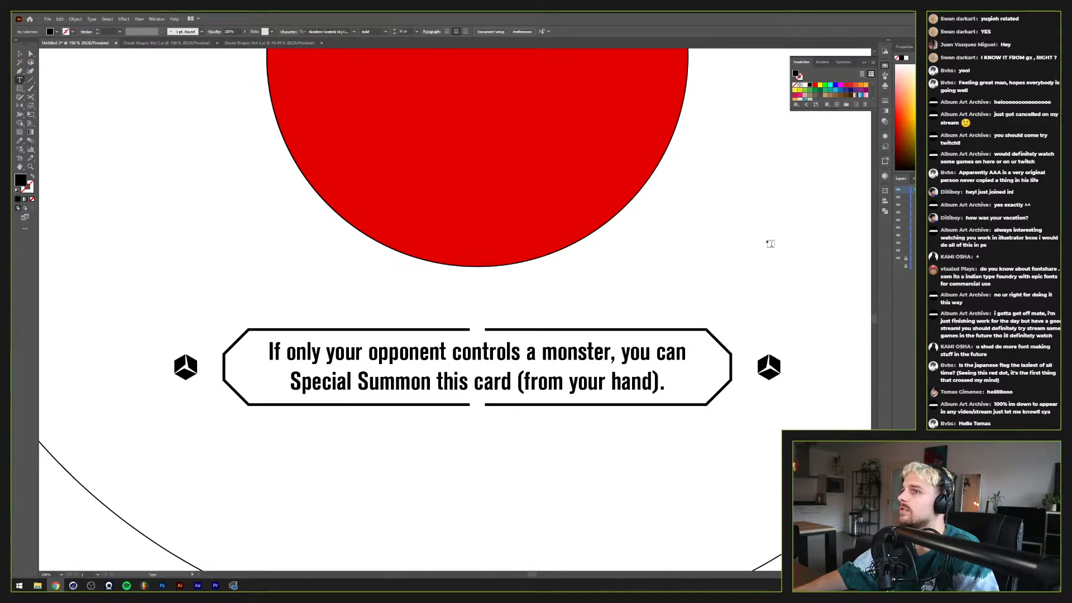
pyautogui.click(768, 241)
pyautogui.click(19, 53)
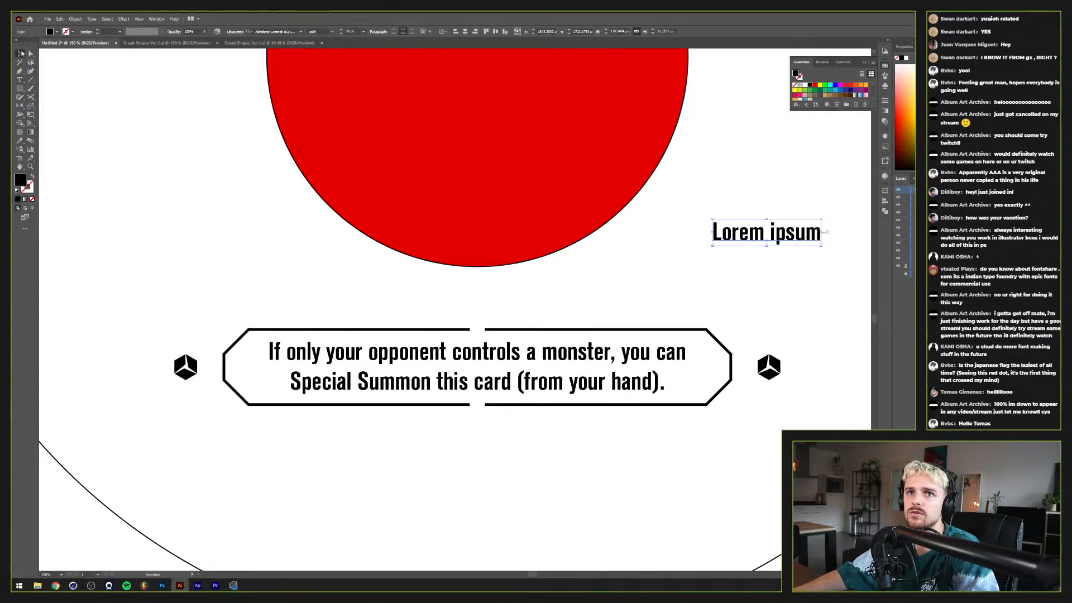
pyautogui.press('Delete')
# Step: Paste the LIGHT emblem image as a reference and move it over the right end of the framed text
pyautogui.hotkey('ctrl', 'v')
pyautogui.moveTo(500, 278); pyautogui.dragTo(730, 258)
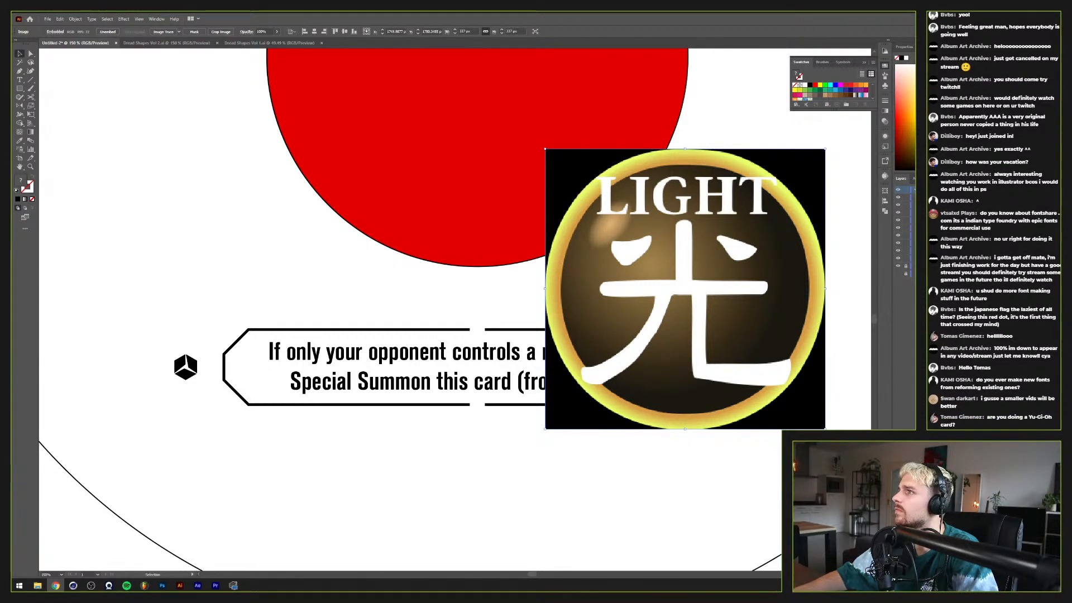
pyautogui.click(337, 270)
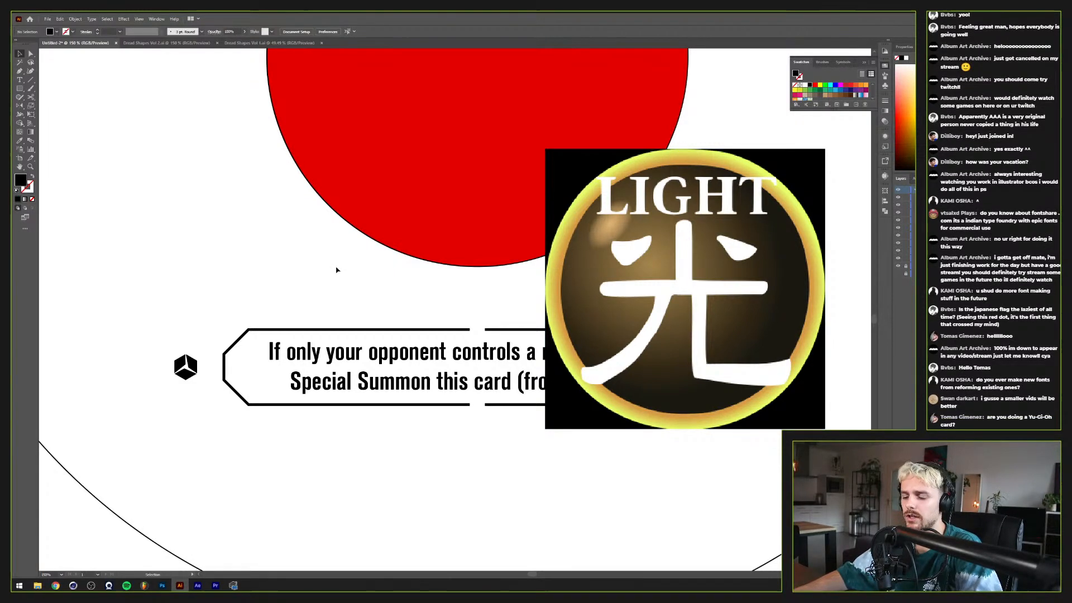
# Step: Add the character 光 as point text in the empty area to the left of the red circle
pyautogui.press('t')
pyautogui.click(211, 221)
pyautogui.hotkey('ctrl', 'v')
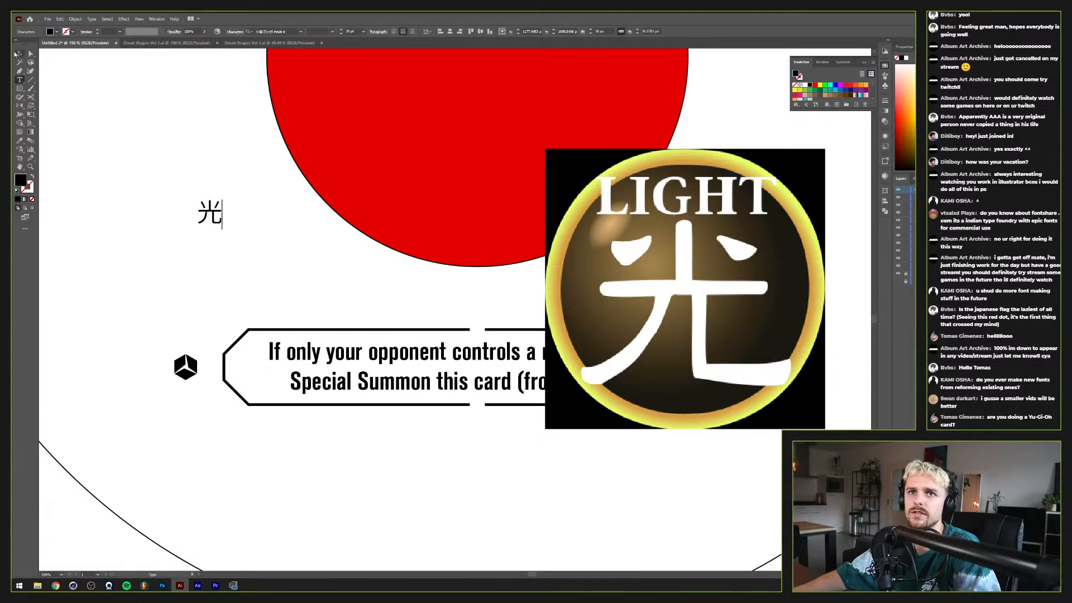
pyautogui.click(19, 54)
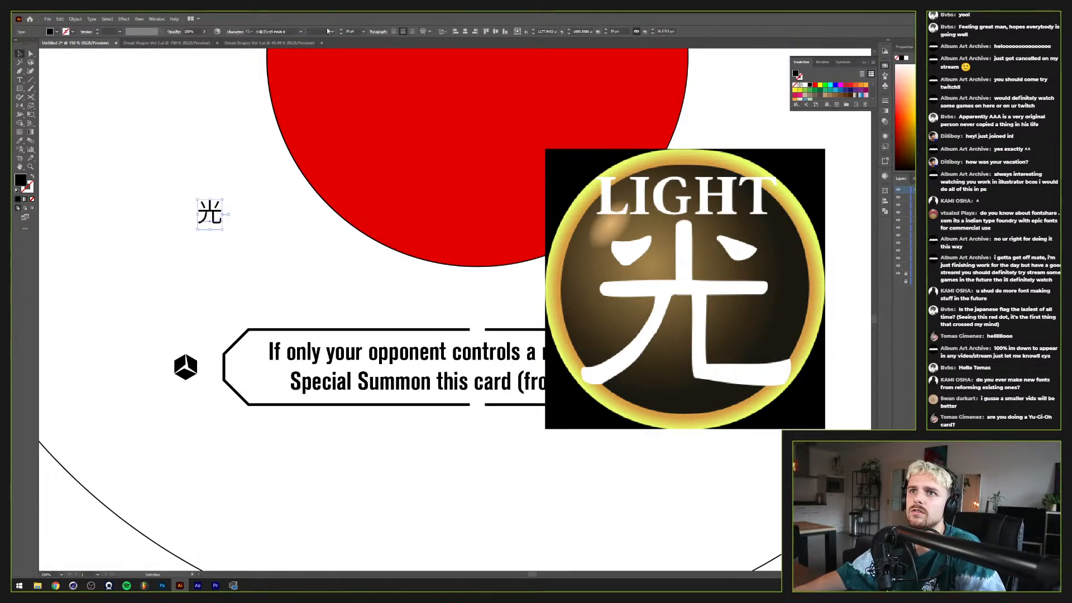
# Step: Set the font of the 光 text to Adobe 繁黑體 Std B
pyautogui.click(300, 32)
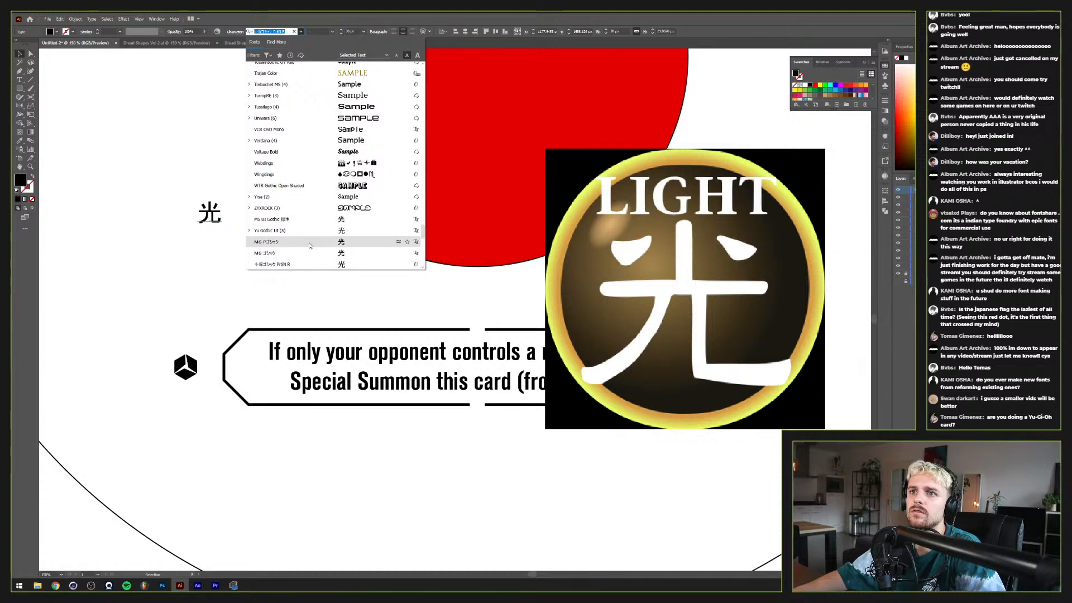
pyautogui.scroll(-1, 310, 245)
pyautogui.scroll(-2, 310, 245)
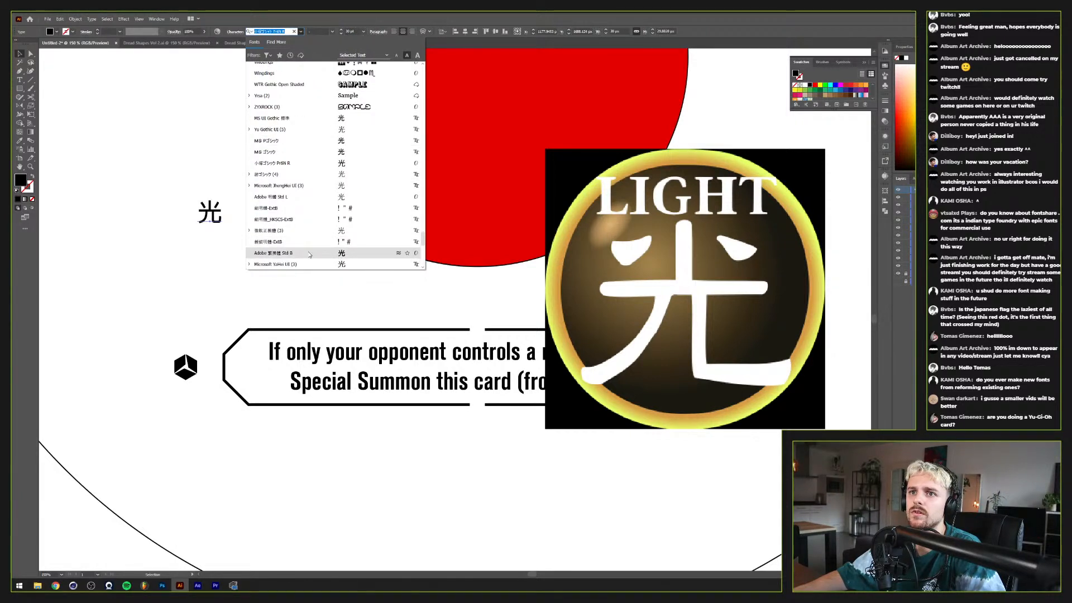
pyautogui.click(309, 254)
# Step: Enlarge the 光 character beside the red circle and delete the LIGHT reference image
pyautogui.moveTo(218, 227); pyautogui.dragTo(278, 271)
pyautogui.click(654, 279)
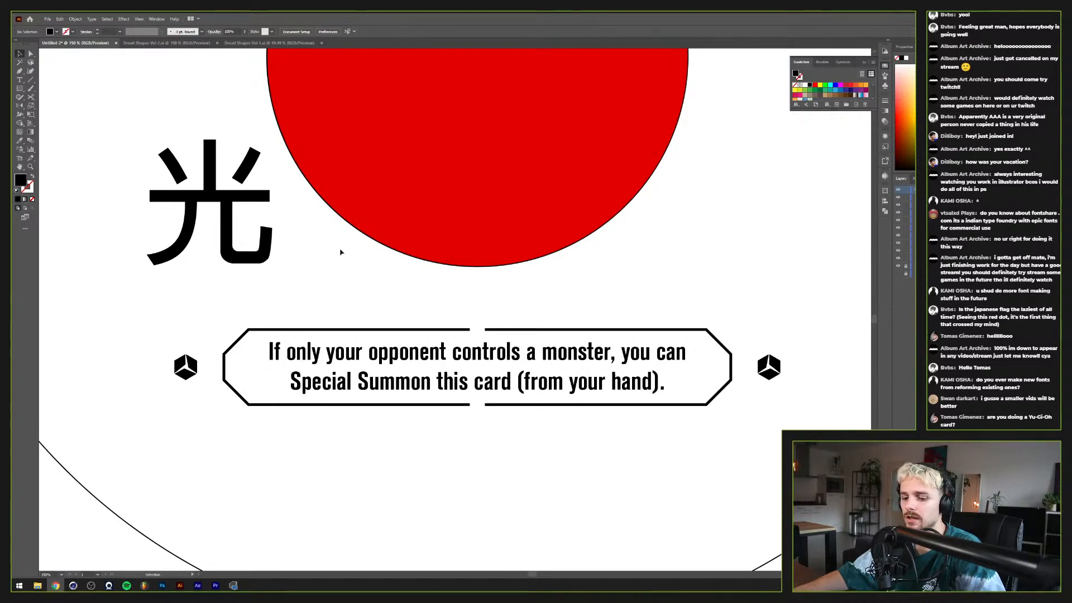
# Step: Switch to Photoshop to check the Dreadlabs vinyl label mockup, and return to the Illustrator layout
pyautogui.scroll(-3, 336, 251)
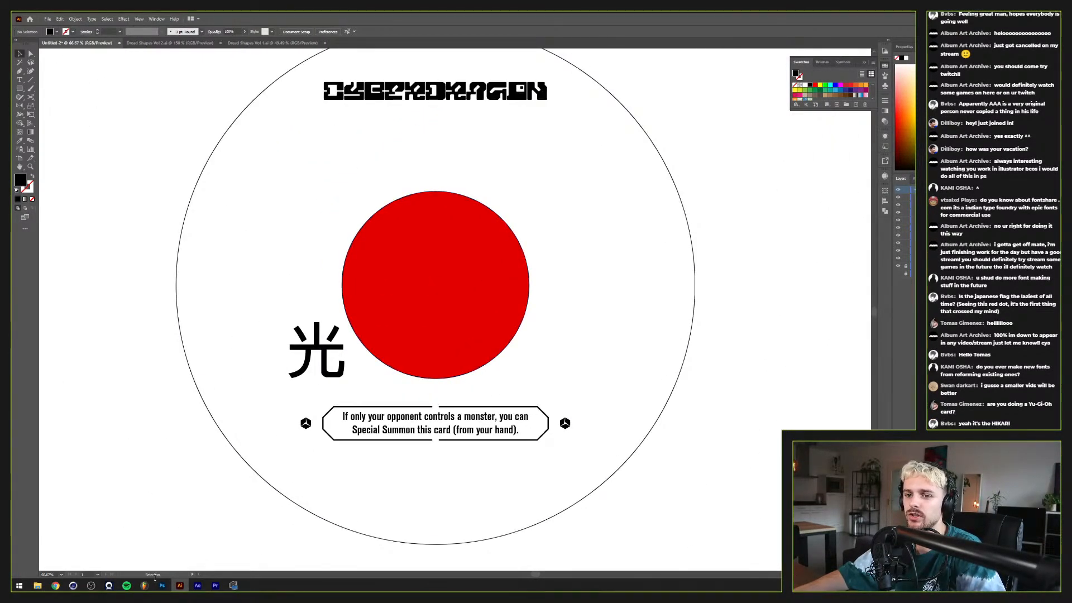
pyautogui.click(162, 586)
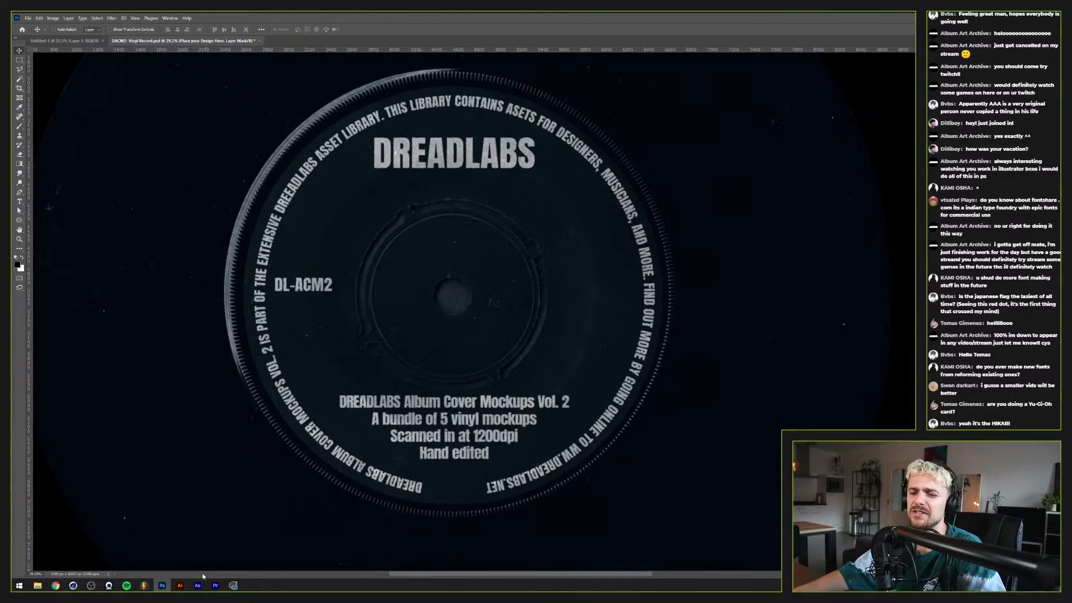
pyautogui.click(185, 586)
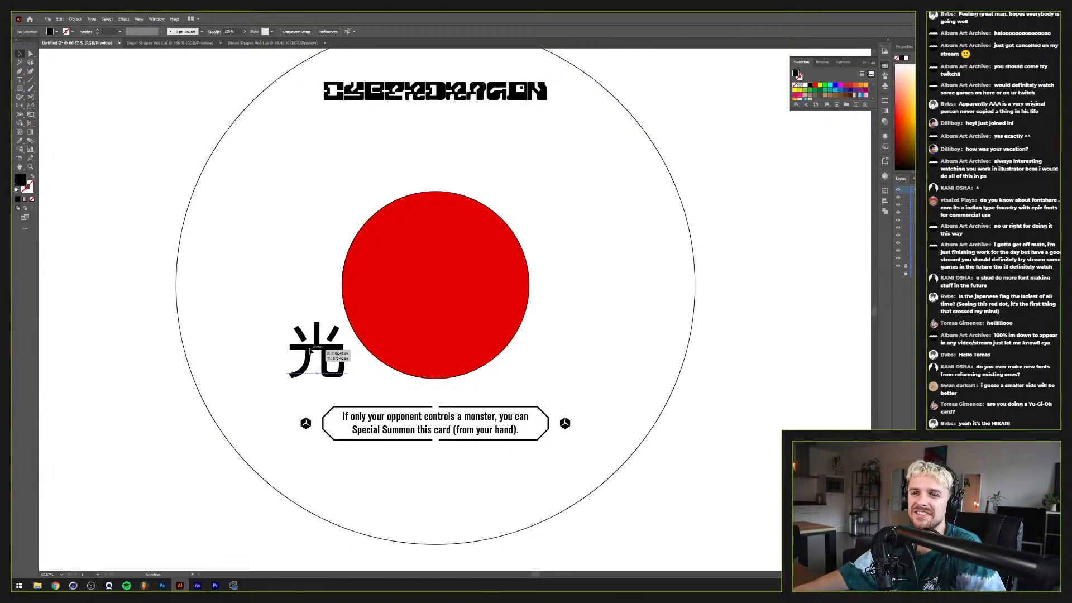
# Step: Move the 光 character up beside the red circle's left edge and convert it to outlines
pyautogui.moveTo(337, 359); pyautogui.dragTo(326, 327)
pyautogui.rightClick(305, 329)
pyautogui.click(327, 389)
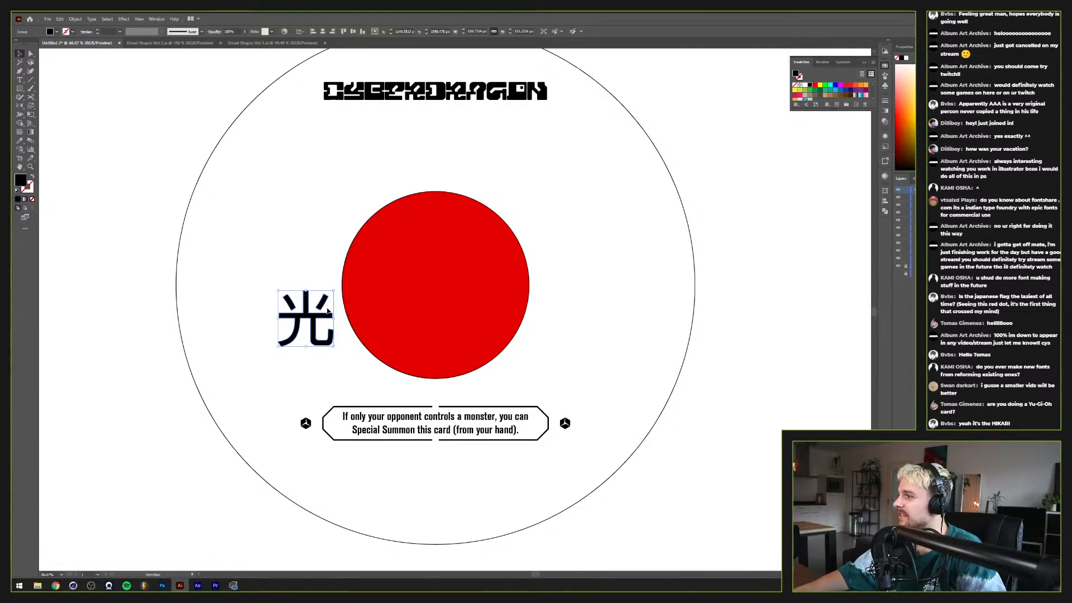
# Step: Swap the 光 character's fill and stroke so it has a black outline and no fill
pyautogui.scroll(2, 327, 311)
pyautogui.scroll(1, 275, 329)
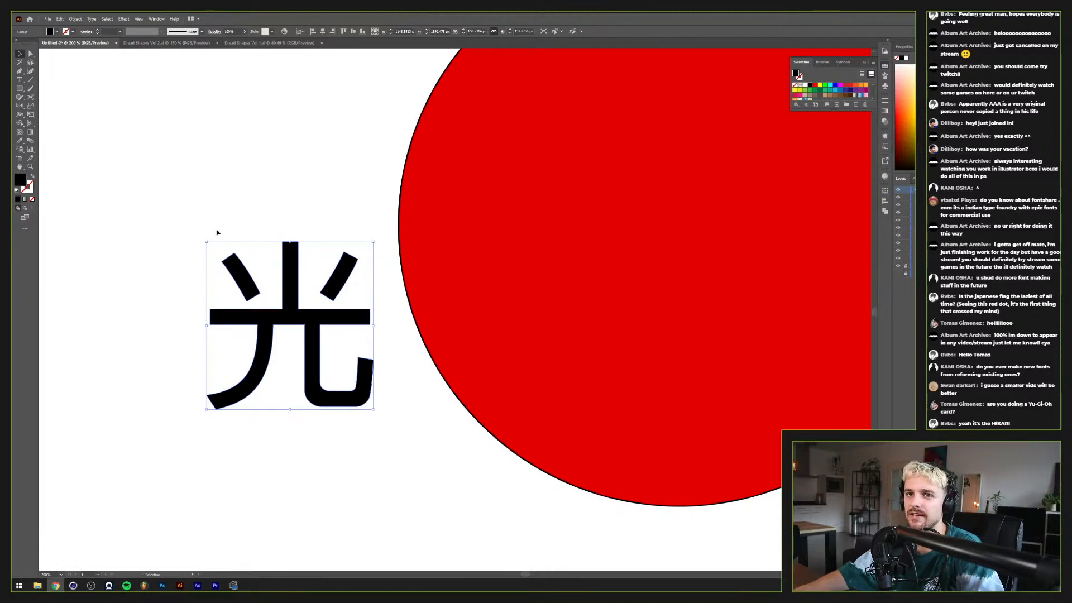
pyautogui.hotkey('shift', 'x')
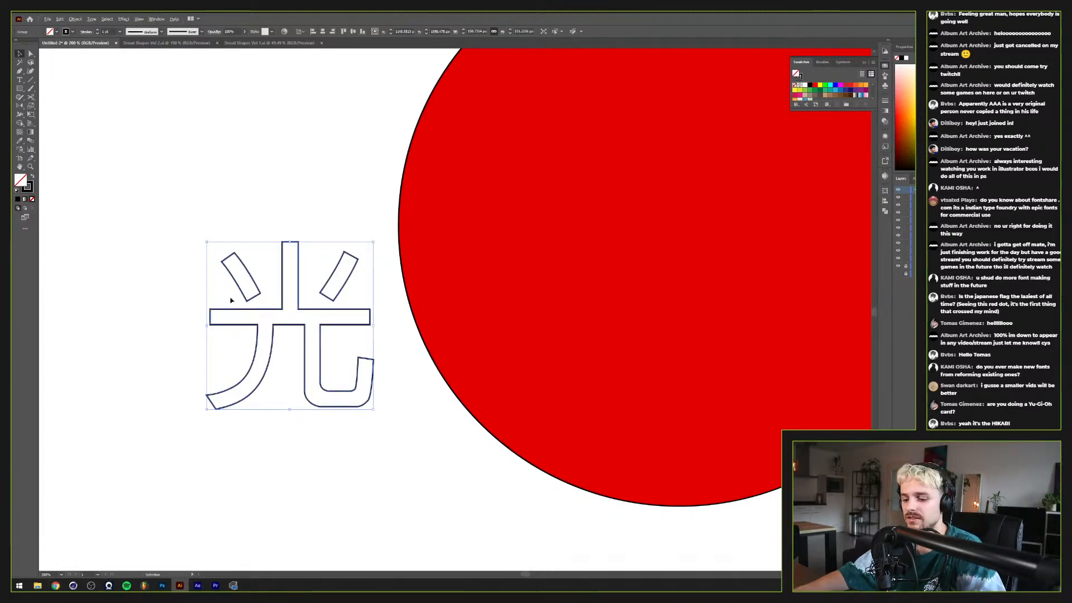
pyautogui.scroll(-1, 231, 300)
pyautogui.click(160, 254)
pyautogui.scroll(-2, 173, 270)
pyautogui.scroll(1, 188, 305)
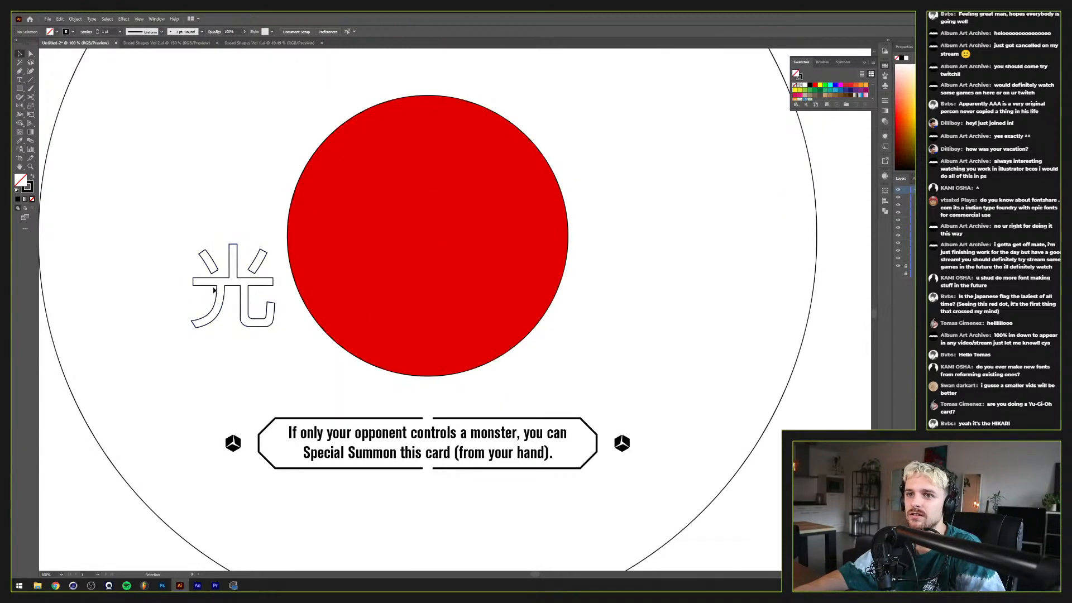
pyautogui.scroll(-1, 214, 290)
pyautogui.scroll(1, 200, 295)
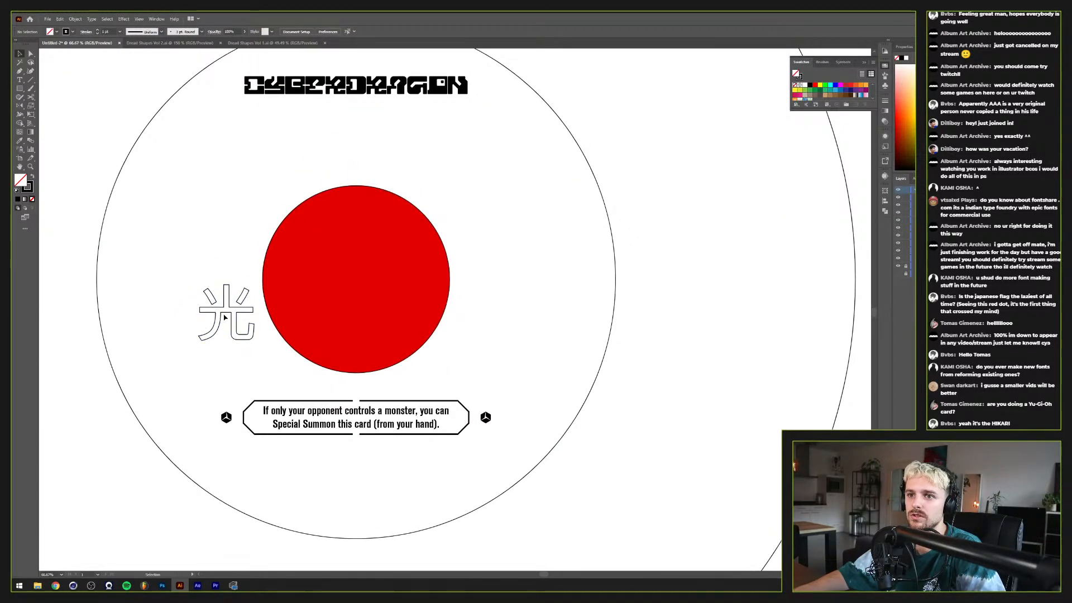
# Step: Move the outlined 光 character below the centre of the framed text and scale it down
pyautogui.moveTo(222, 329); pyautogui.dragTo(371, 462)
pyautogui.click(251, 366)
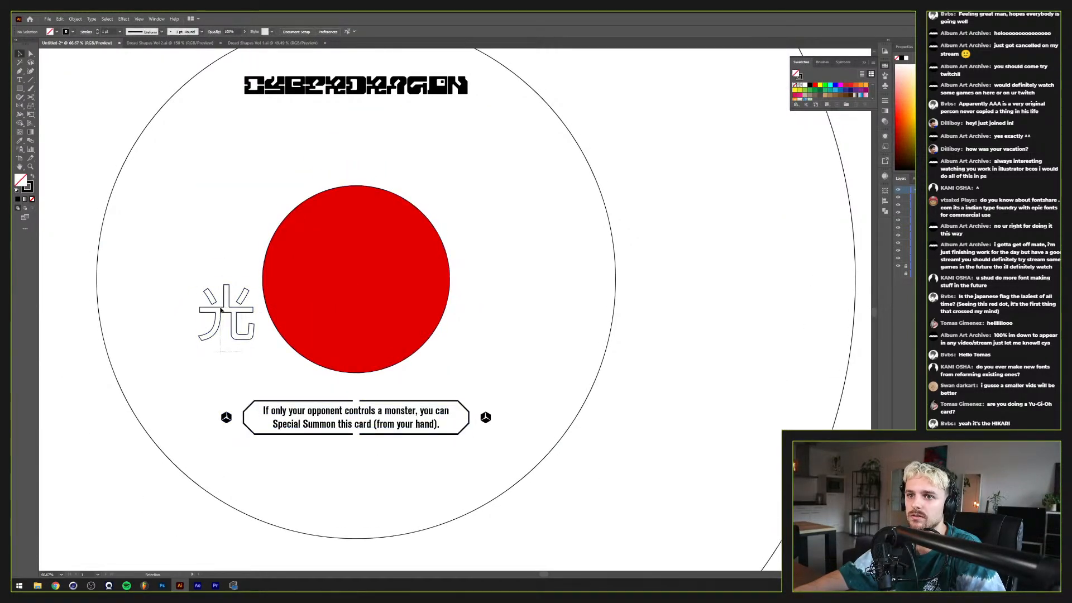
pyautogui.moveTo(222, 309); pyautogui.dragTo(373, 470)
pyautogui.scroll(6, 364, 475)
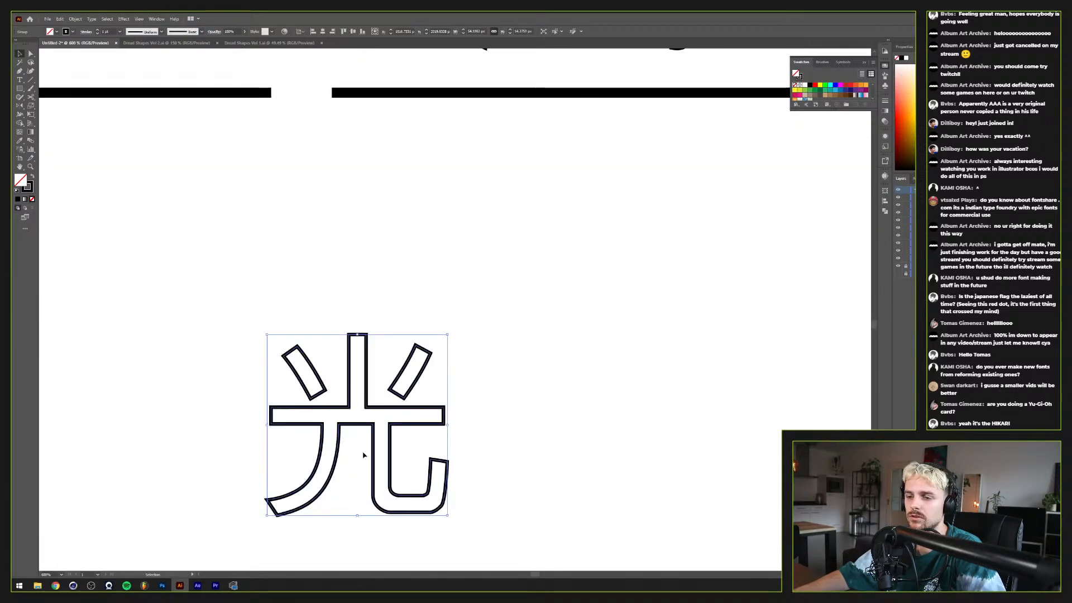
# Step: Try to round all corners of the outlined 光 character
pyautogui.scroll(-1, 363, 455)
pyautogui.scroll(-1, 362, 450)
pyautogui.scroll(1, 318, 410)
pyautogui.press('a')
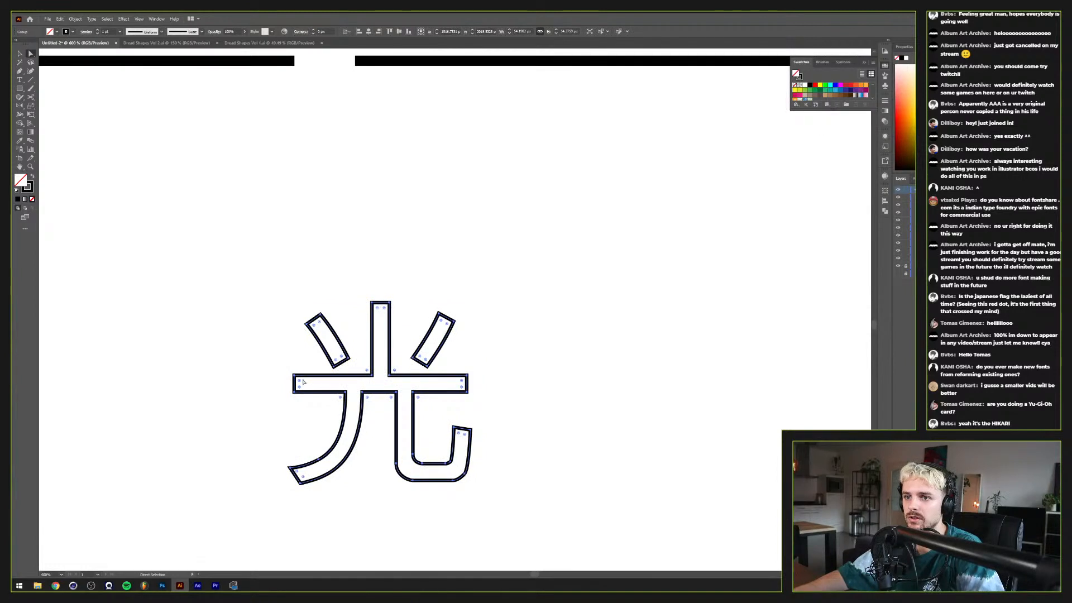
pyautogui.moveTo(303, 382); pyautogui.dragTo(307, 387)
pyautogui.press('v')
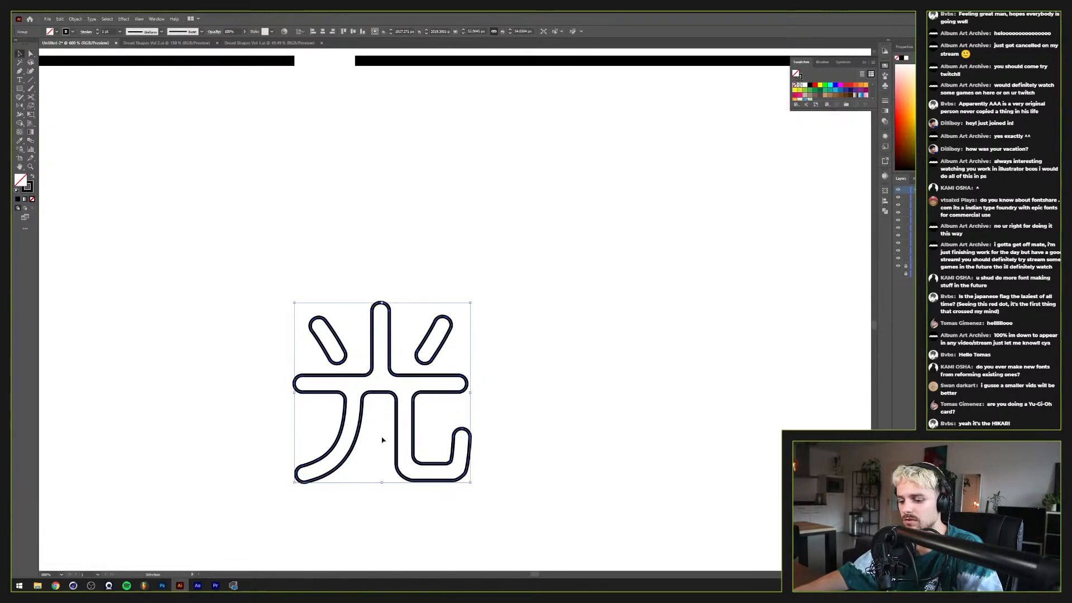
pyautogui.moveTo(564, 290); pyautogui.dragTo(376, 455)
pyautogui.hotkey('ctrl', 'z')
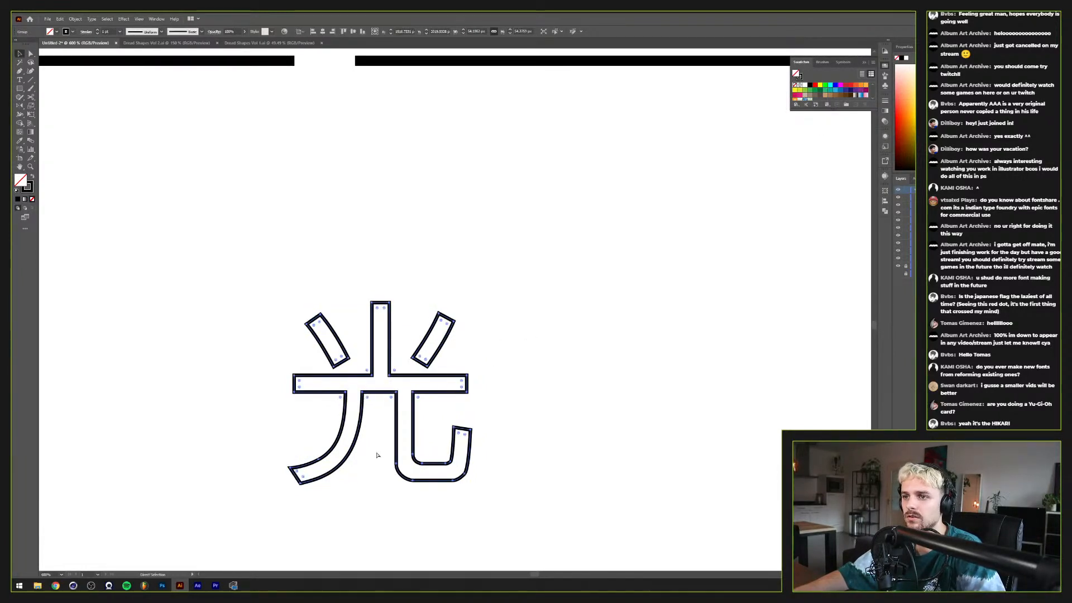
# Step: Fully round the corners of the 光 character, make it a compound path and give it a solid black fill without stroke
pyautogui.press('a')
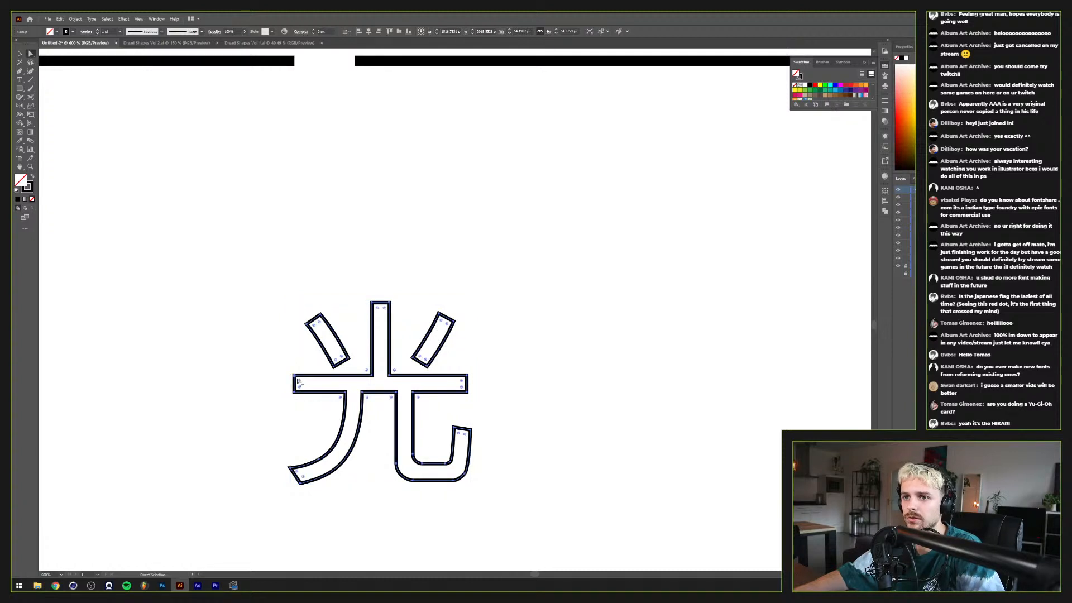
pyautogui.moveTo(303, 383); pyautogui.dragTo(317, 395)
pyautogui.moveTo(553, 340); pyautogui.dragTo(409, 454)
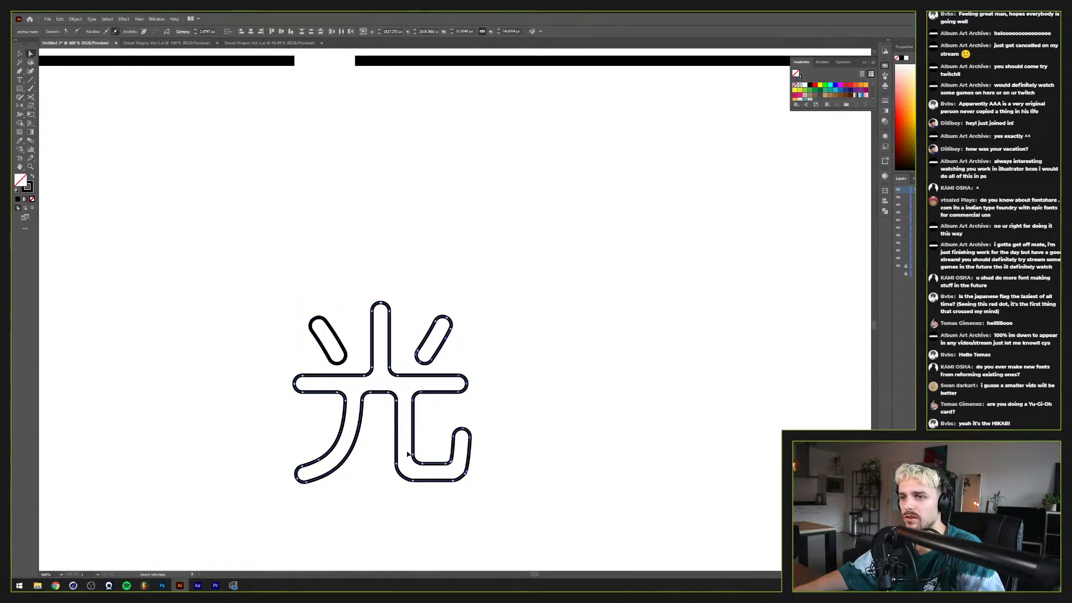
pyautogui.press('ctrl')
pyautogui.press('v')
pyautogui.moveTo(490, 363); pyautogui.dragTo(308, 469)
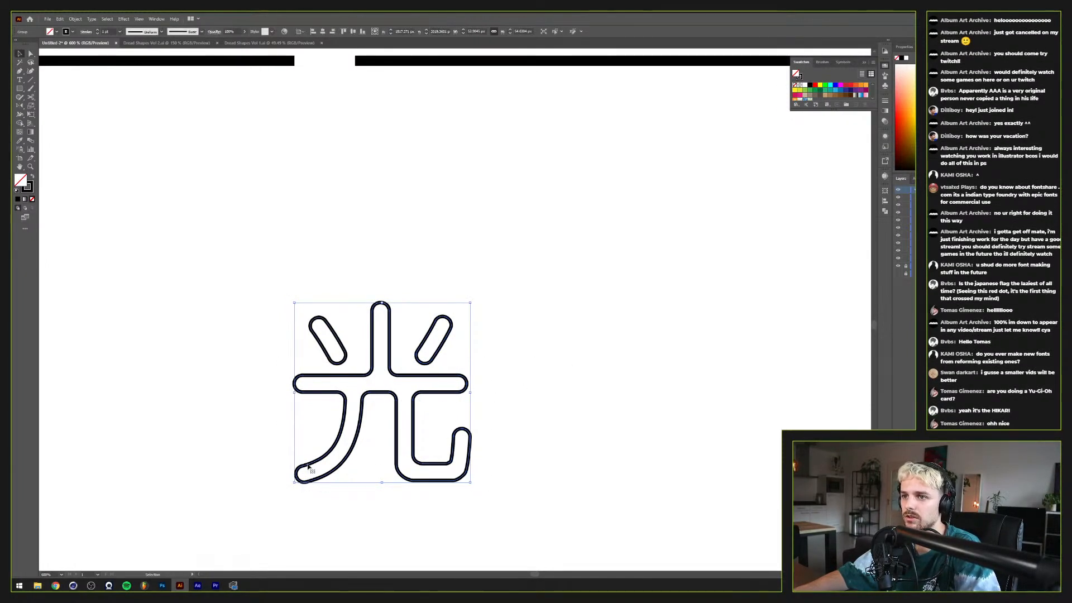
pyautogui.hotkey('ctrl', '8')
pyautogui.press('ctrl')
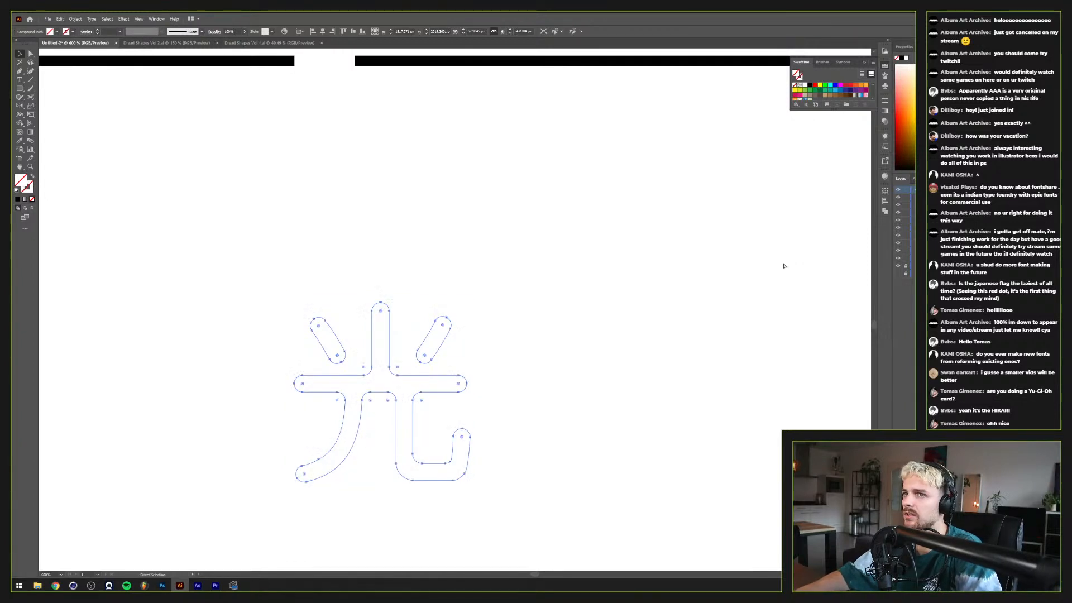
pyautogui.moveTo(732, 257); pyautogui.dragTo(726, 261)
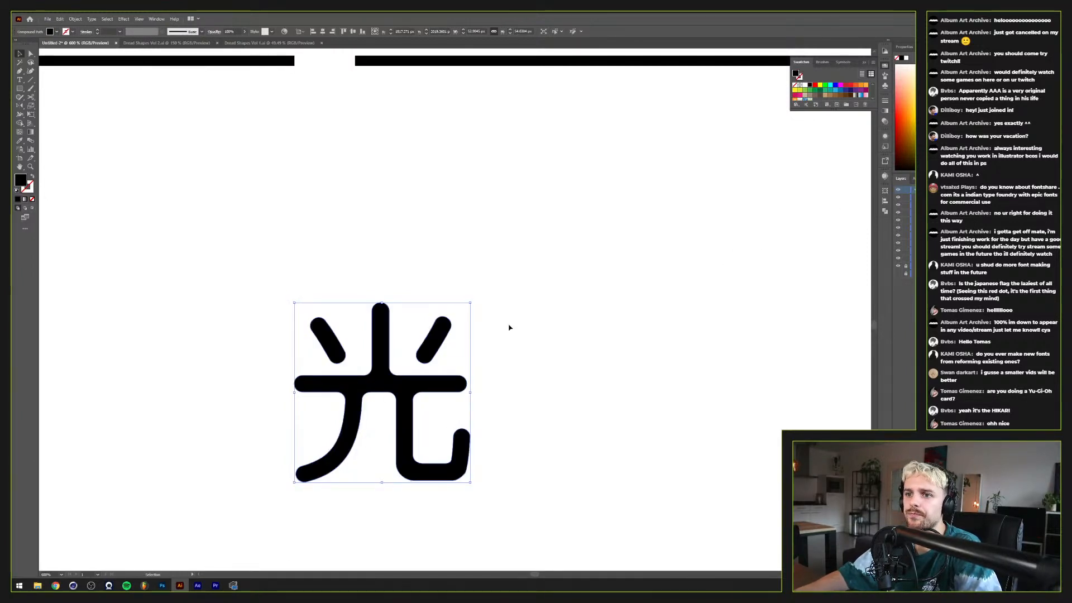
# Step: Offset the rounded 光 shape's path outward by 4 px, and offset the resulting shape by the same amount again
pyautogui.hotkey('ctrl', 'shift', 'o')
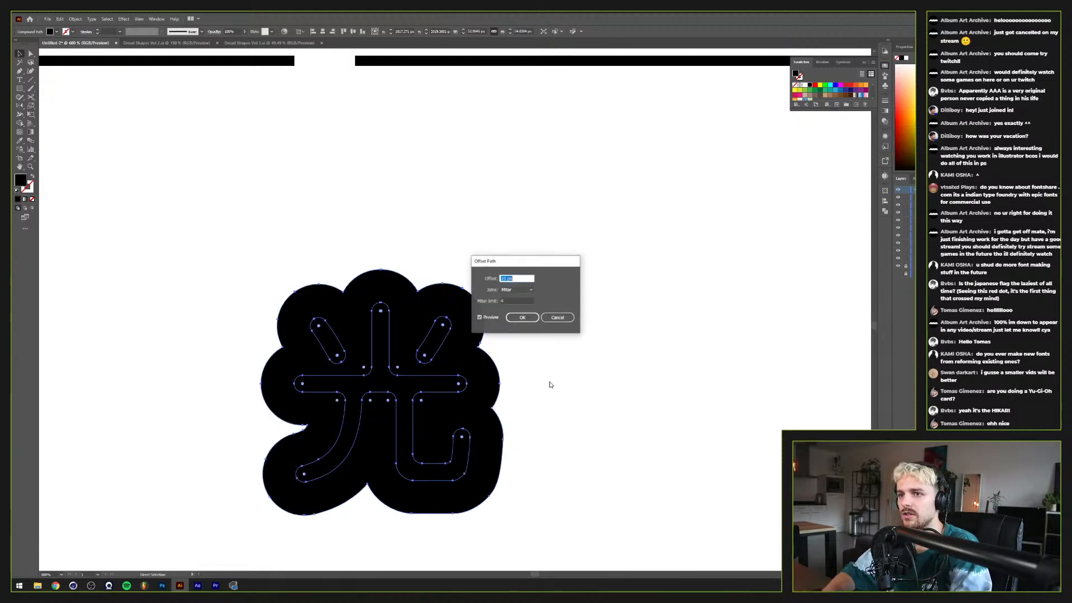
pyautogui.press('Down')
pyautogui.press('Down')
pyautogui.press('Down')
pyautogui.press('Down')
pyautogui.press('Down')
pyautogui.press('Down')
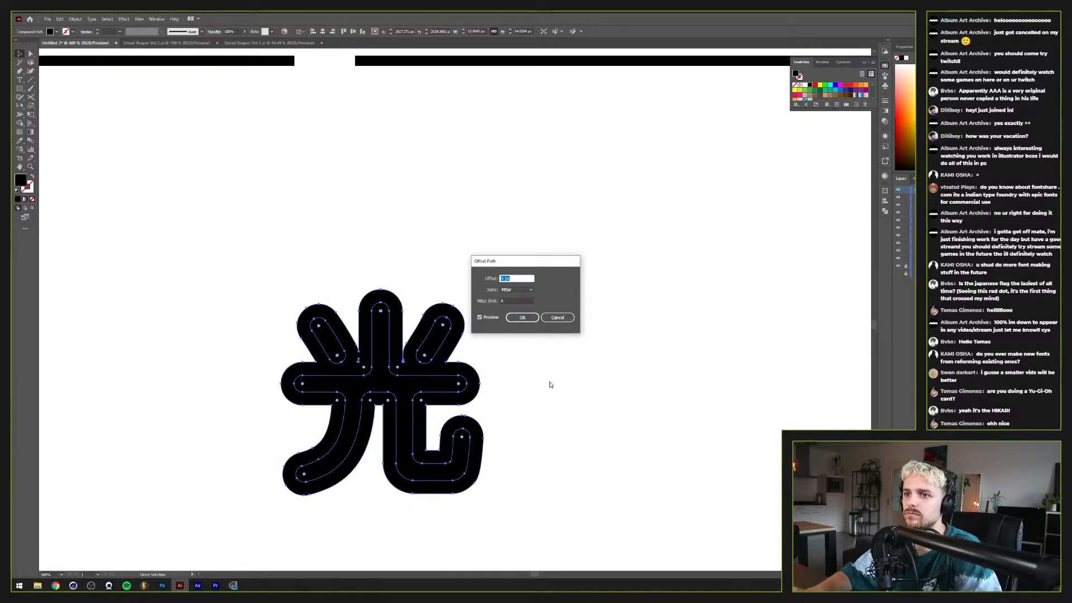
pyautogui.press('Return')
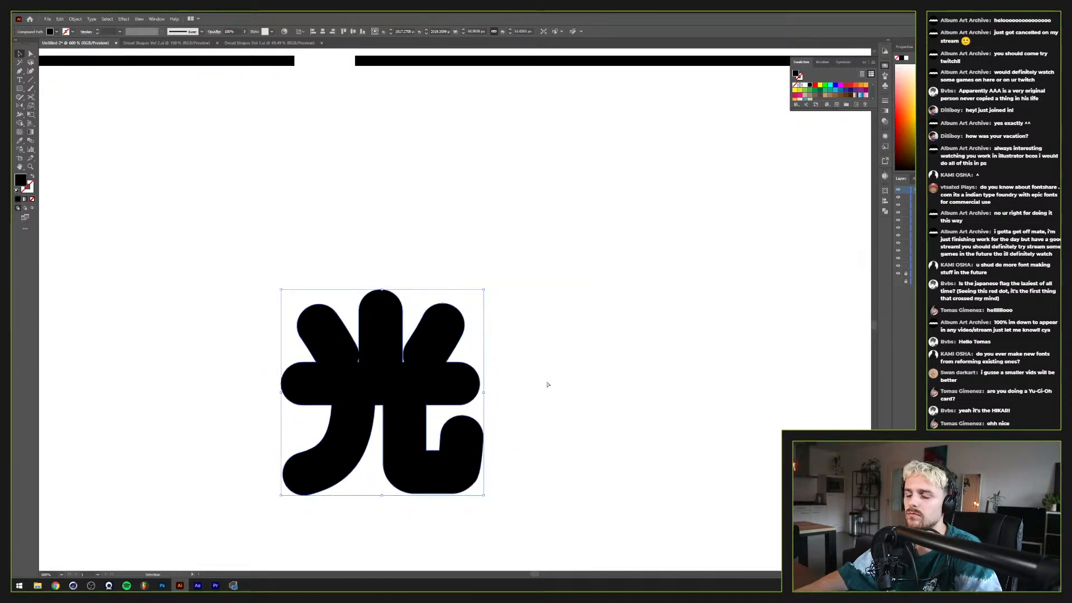
pyautogui.hotkey('ctrl', 'shift', 'o')
pyautogui.press('Return')
pyautogui.press('v')
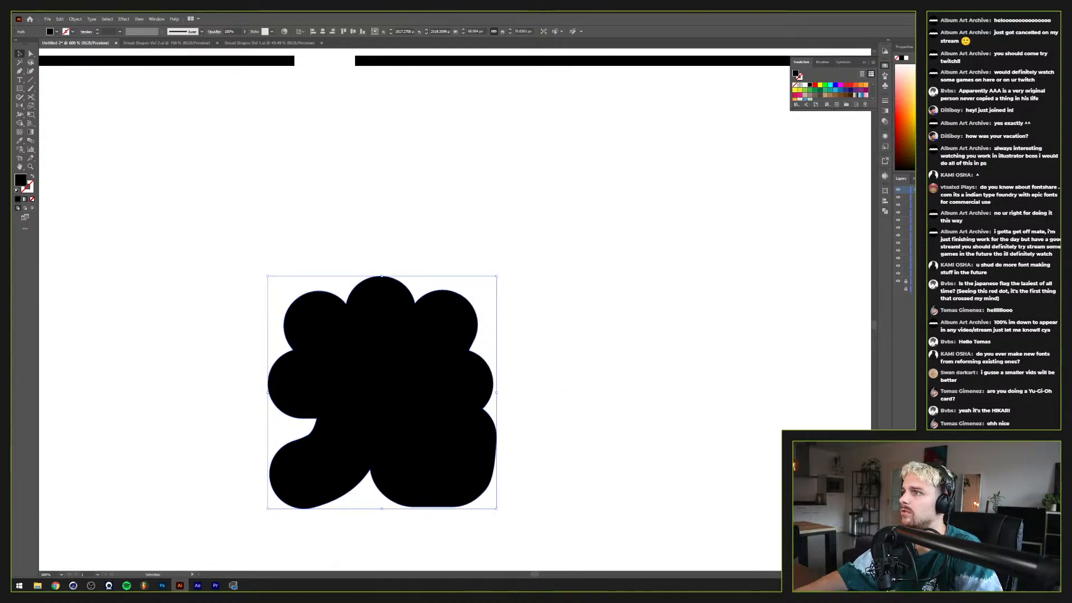
# Step: Select the stacked 光 shapes and apply Pathfinder Minus Front to cut the inner offset out of the outer one
pyautogui.hotkey('ctrl', 'a')
pyautogui.click(885, 211)
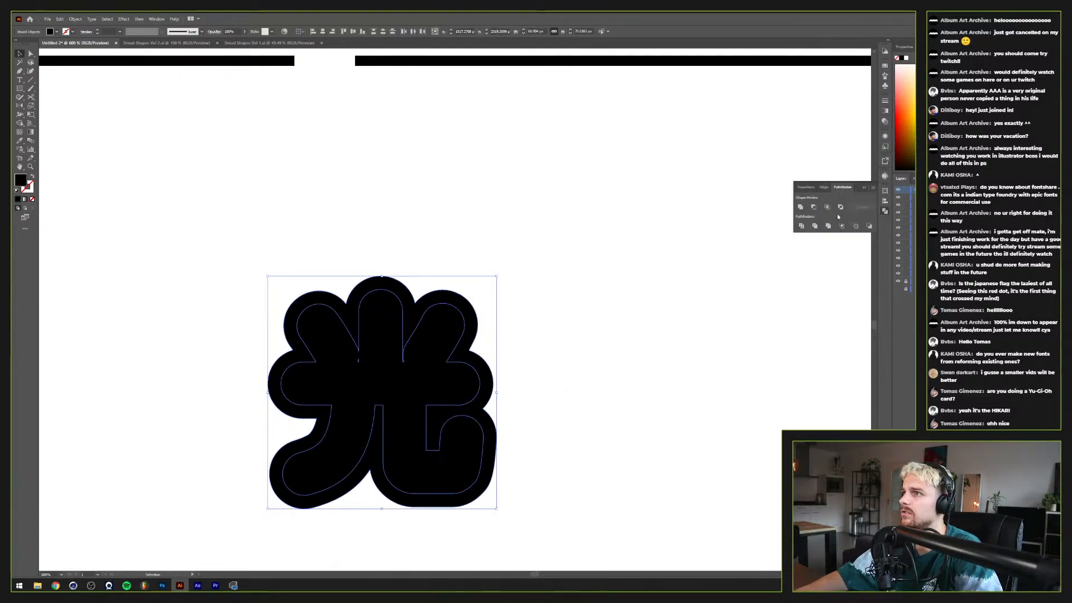
pyautogui.click(814, 207)
pyautogui.click(622, 303)
pyautogui.click(338, 444)
pyautogui.scroll(-2, 338, 444)
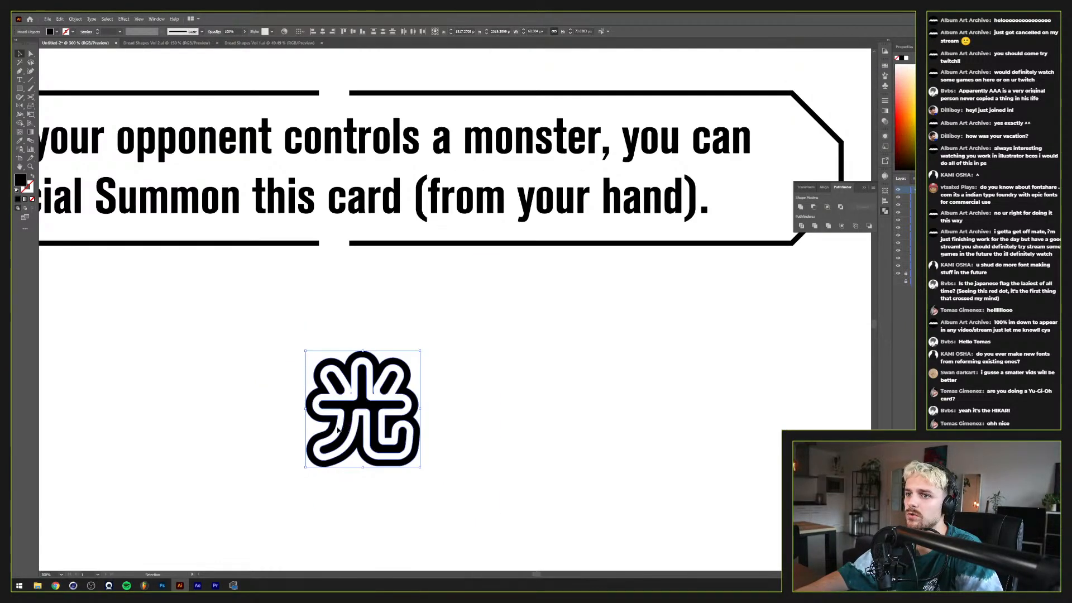
pyautogui.scroll(2, 331, 403)
# Step: Undo the Pathfinder cut, path offsets, black fill and corner rounding of the 光 character
pyautogui.hotkey('ctrl', 'z')
pyautogui.hotkey('ctrl', 'z')
pyautogui.hotkey('ctrl', 'z')
pyautogui.hotkey('ctrl', 'z')
pyautogui.hotkey('ctrl', 'z')
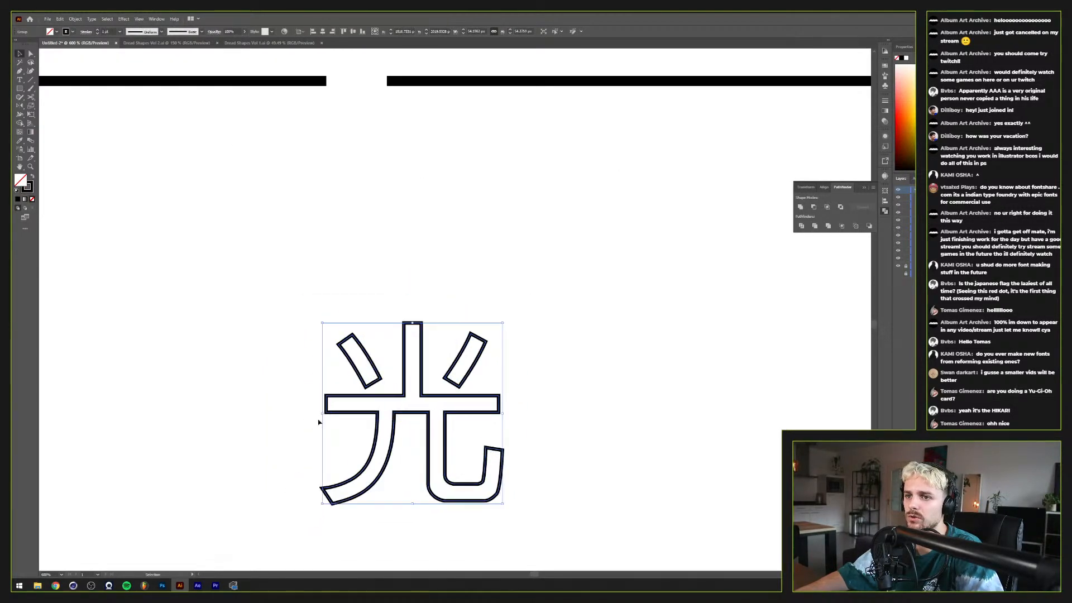
# Step: Draw a small triangle with the Pen tool across the lower-left corner of the 光 character's horizontal bar and place a copy above it
pyautogui.click(306, 427)
pyautogui.scroll(3, 319, 433)
pyautogui.scroll(1, 342, 390)
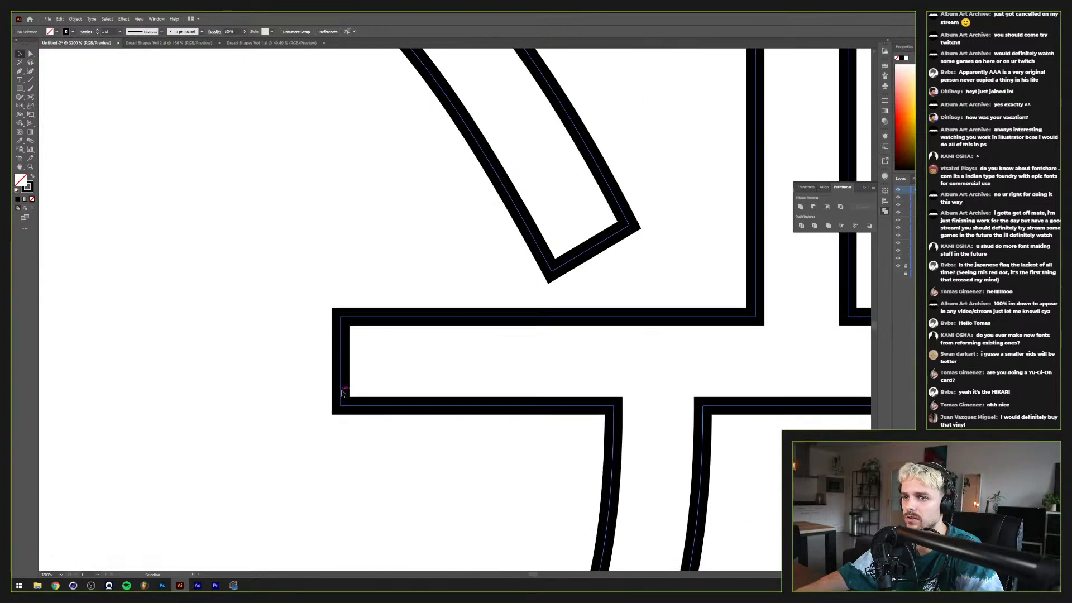
pyautogui.press('m')
pyautogui.press('p')
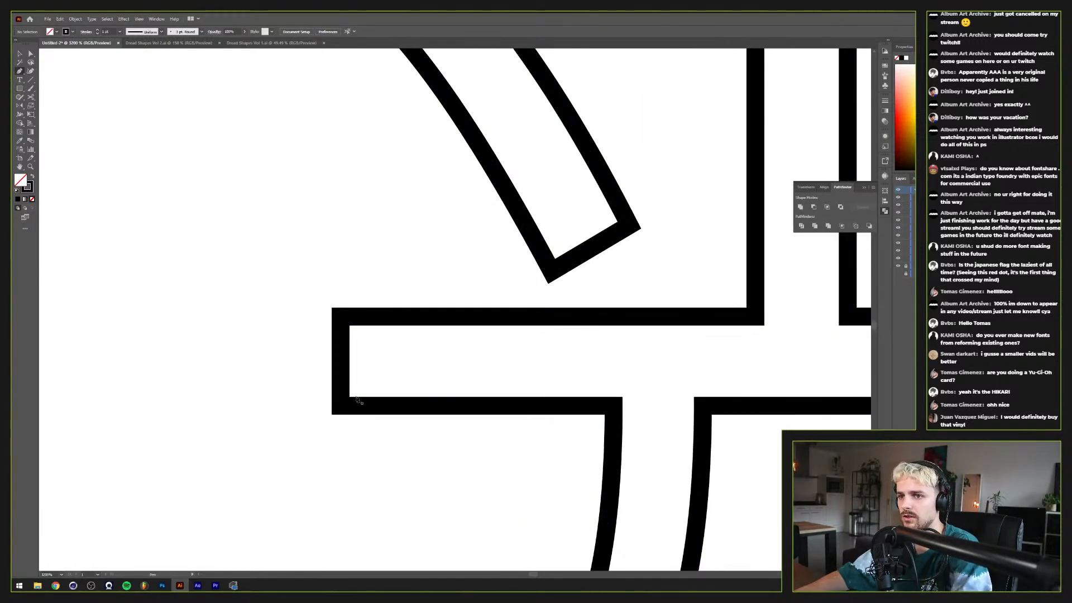
pyautogui.click(365, 405)
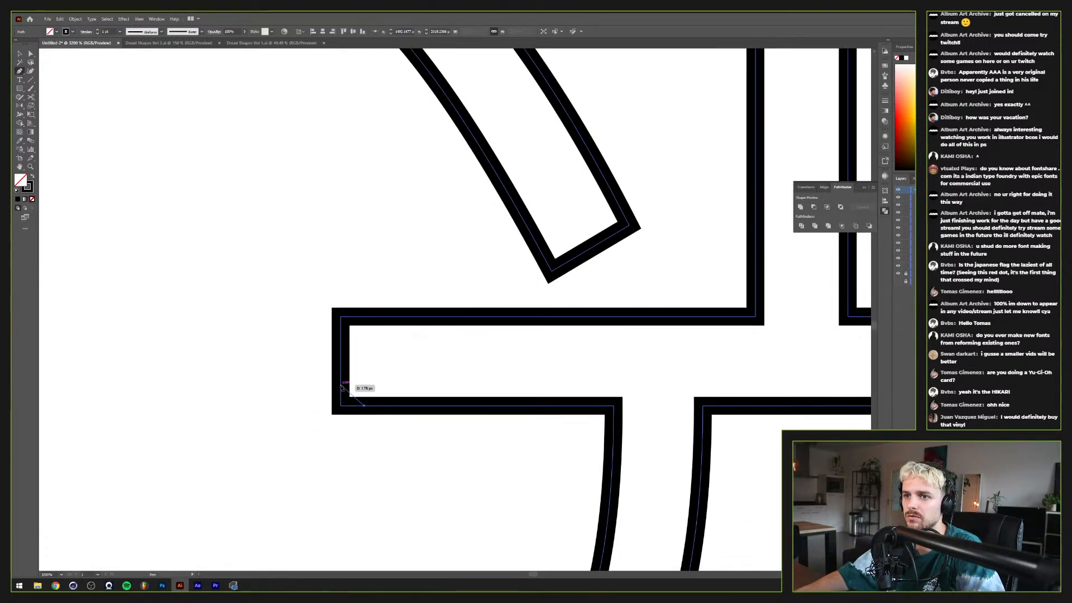
pyautogui.click(342, 387)
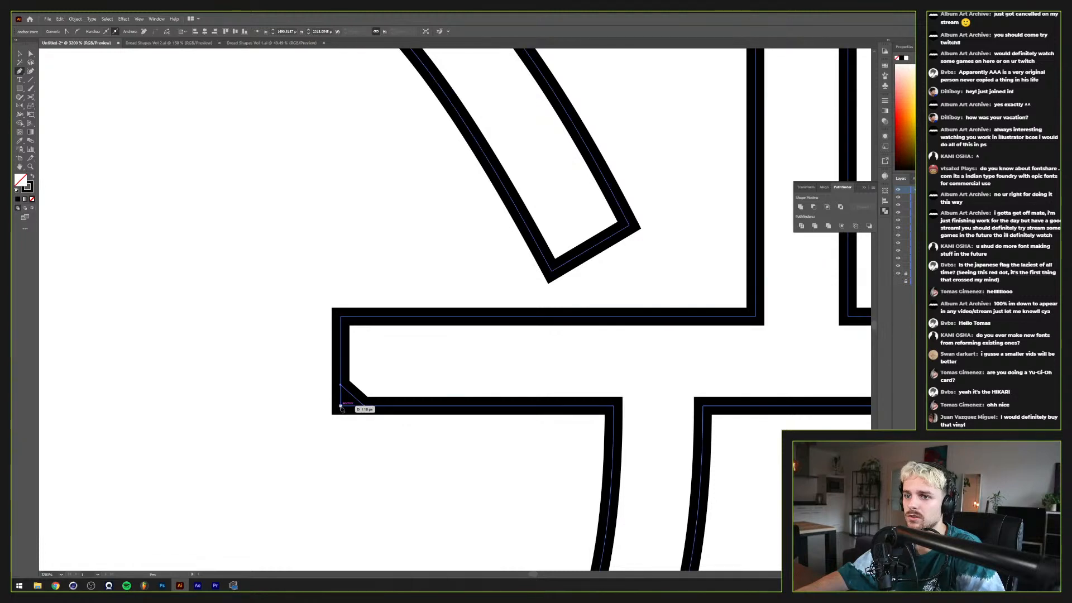
pyautogui.click(364, 406)
pyautogui.press('v')
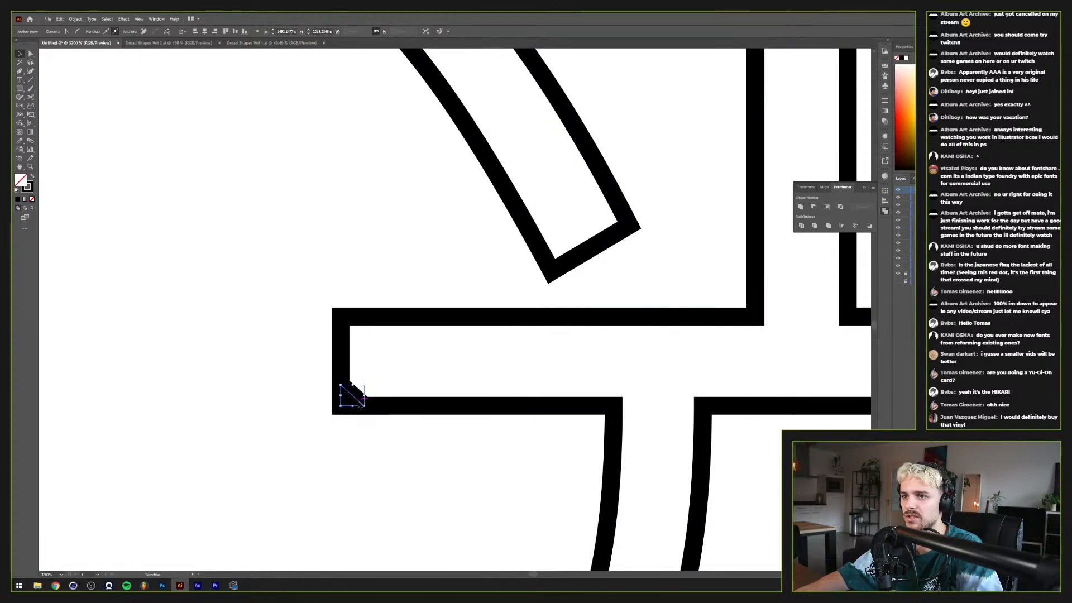
pyautogui.moveTo(354, 401); pyautogui.dragTo(342, 347)
# Step: Switch to outline view and delete the hand-drawn corner triangle and its copy from the horizontal bar
pyautogui.hotkey('ctrl', 'y')
pyautogui.scroll(1, 372, 343)
pyautogui.press('Delete')
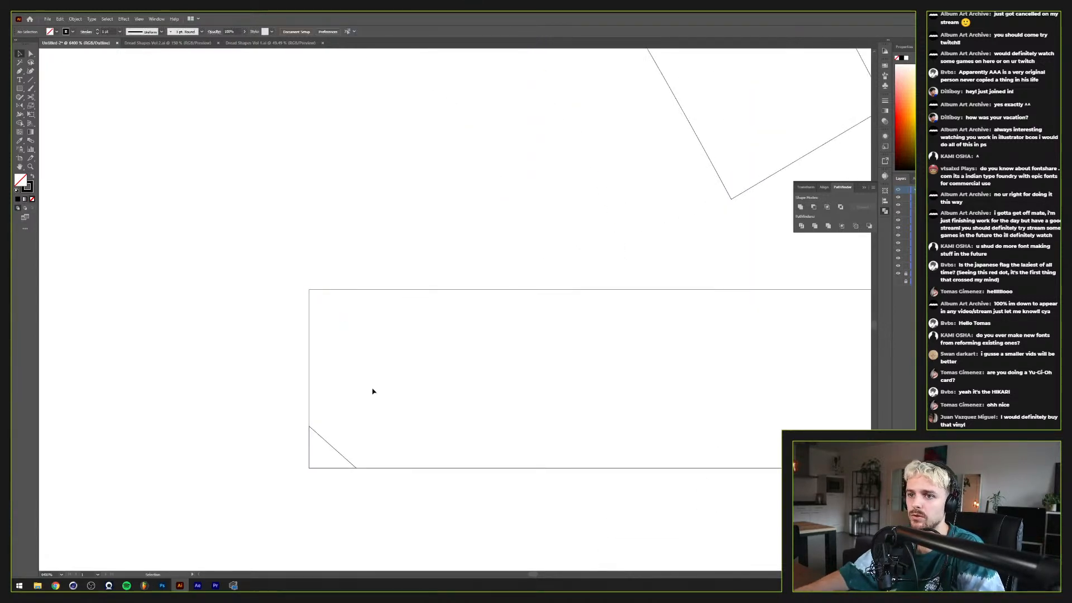
pyautogui.moveTo(330, 447); pyautogui.dragTo(211, 400)
pyautogui.press('Delete')
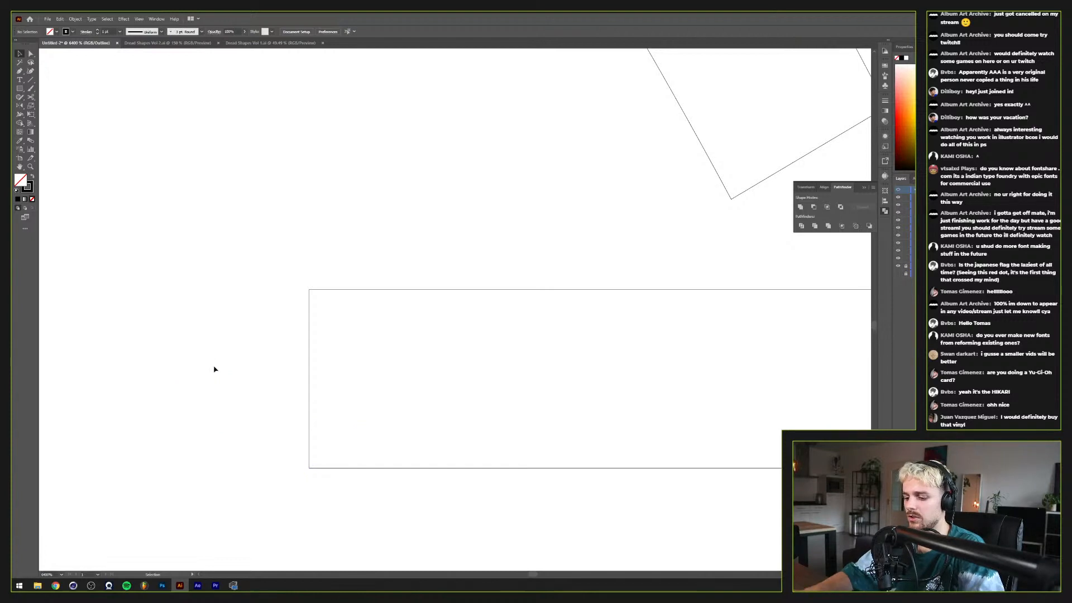
# Step: Draw a small square beside the horizontal bar's left end, delete its lower-left anchor point and join the open path into a right triangle
pyautogui.press('m')
pyautogui.moveTo(183, 303); pyautogui.dragTo(265, 385)
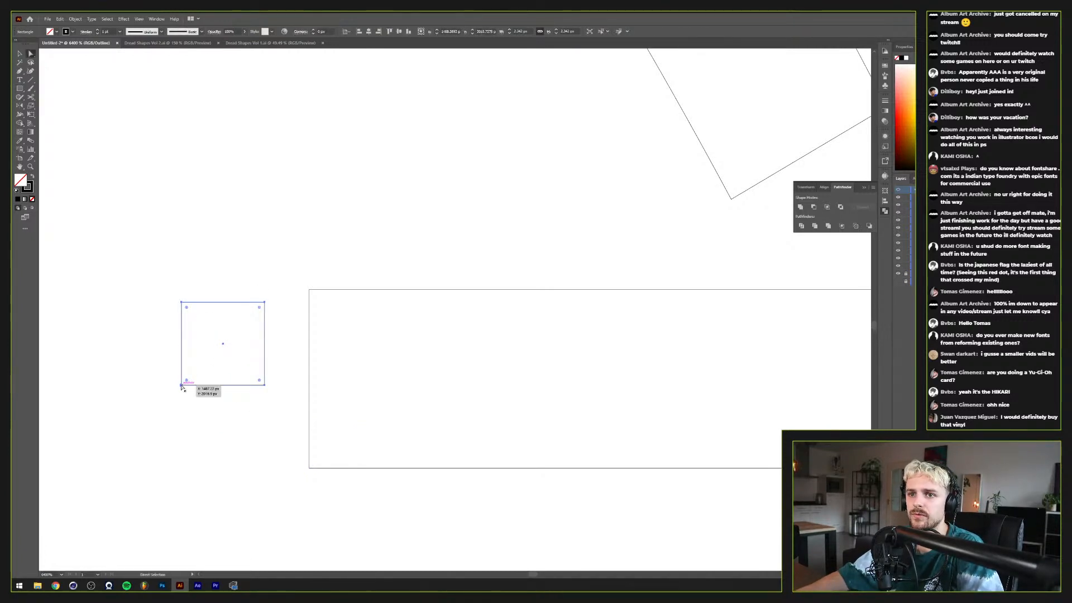
pyautogui.press('a')
pyautogui.click(182, 385)
pyautogui.press('Delete')
pyautogui.hotkey('ctrl', 'j')
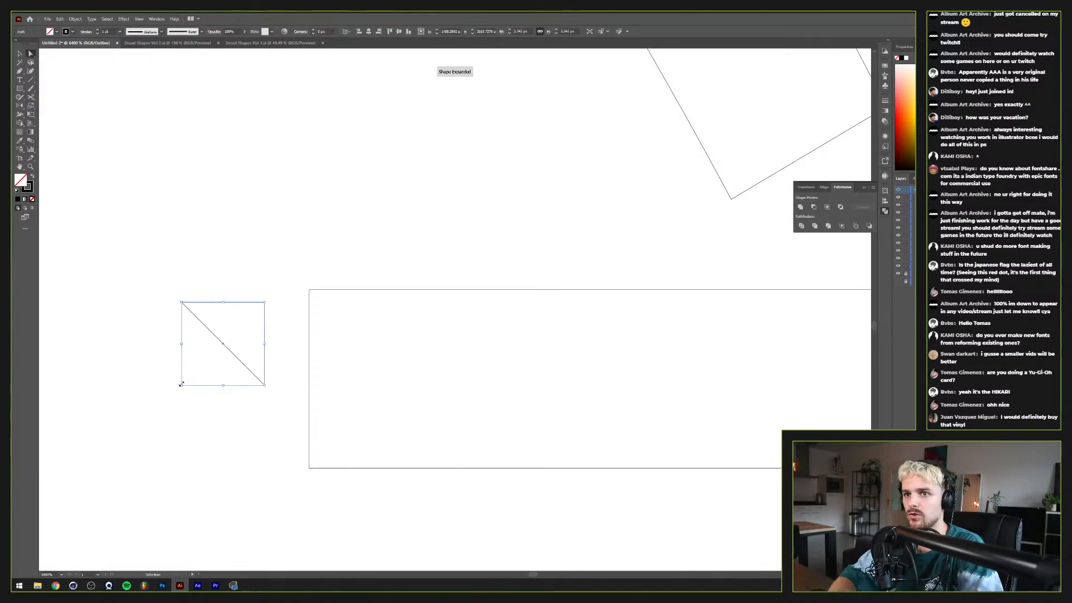
# Step: Rotate and shrink the triangle, fit it into the bar's upper-left corner and place a mirrored copy in the lower-left corner
pyautogui.press('v')
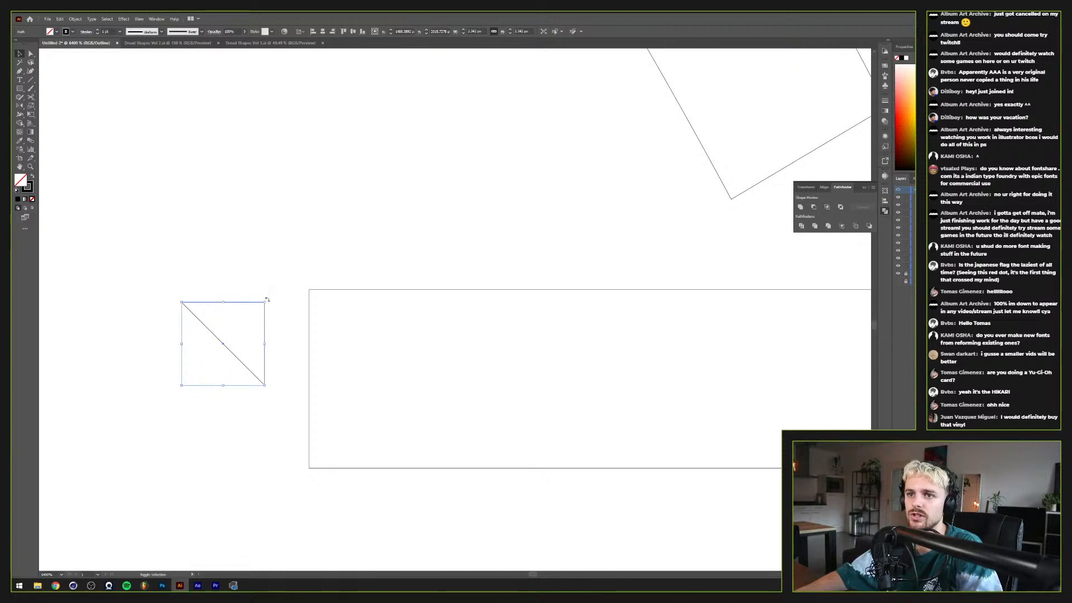
pyautogui.moveTo(267, 300); pyautogui.dragTo(202, 301)
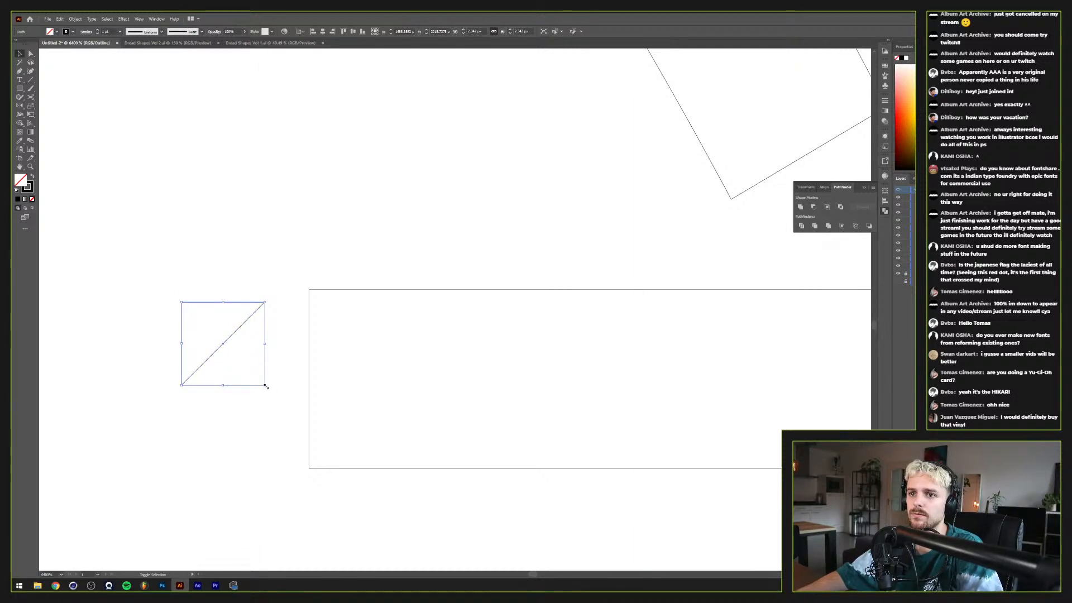
pyautogui.moveTo(266, 386); pyautogui.dragTo(340, 455)
pyautogui.press('a')
pyautogui.press('v')
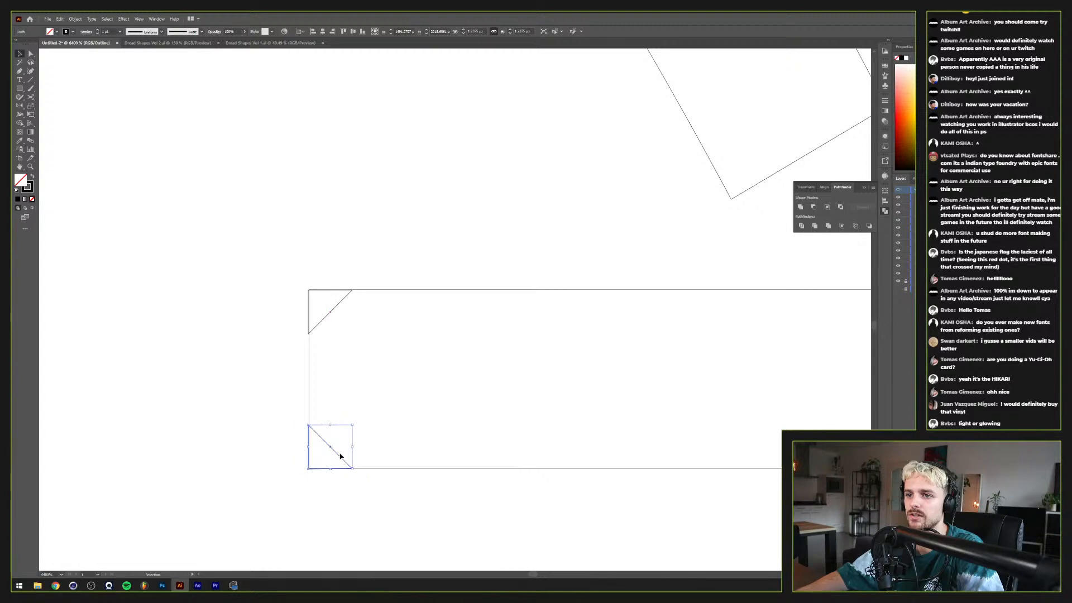
# Step: Duplicate the lower corner triangle and move the copy to the lower end of the 光 character's upper-left slanted stroke
pyautogui.scroll(-3, 339, 441)
pyautogui.scroll(-5, 335, 449)
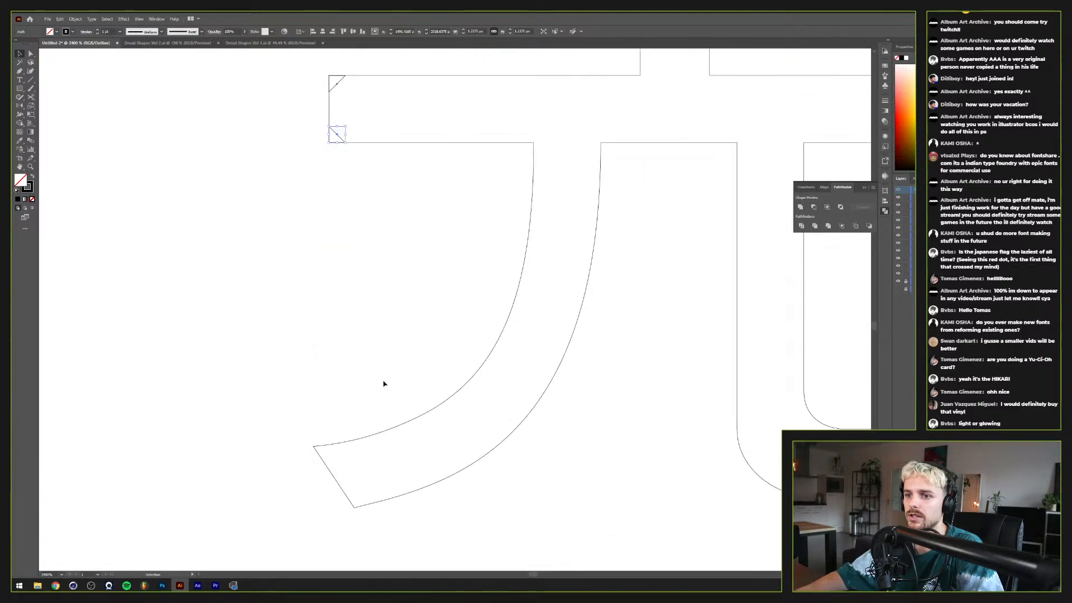
pyautogui.moveTo(343, 140); pyautogui.dragTo(301, 314)
pyautogui.scroll(-2, 301, 314)
pyautogui.scroll(-1, 313, 324)
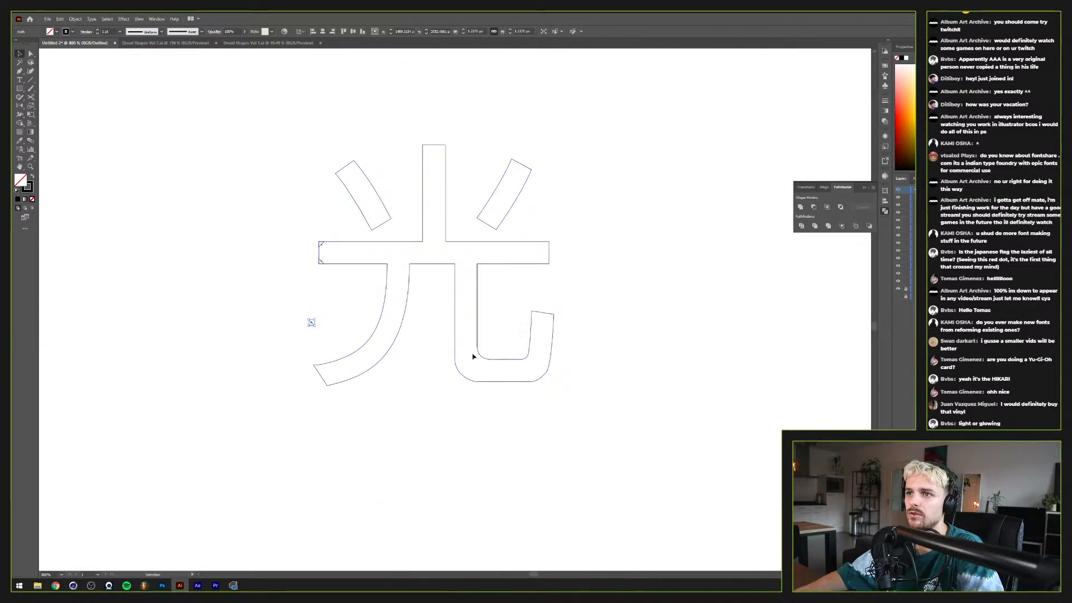
pyautogui.scroll(2, 327, 401)
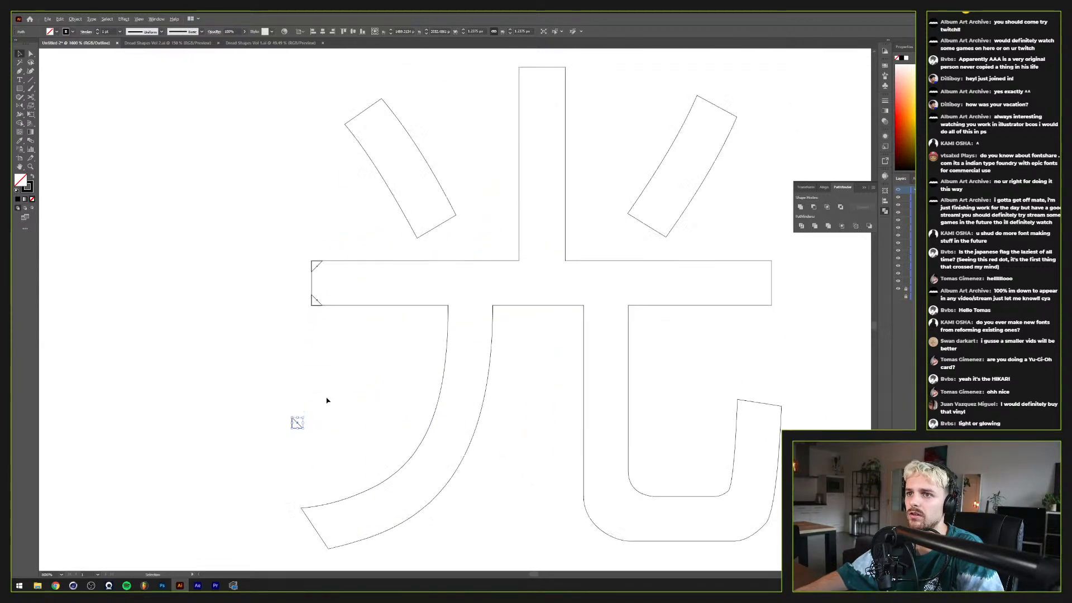
pyautogui.moveTo(299, 426)
pyautogui.mouseDown()
pyautogui.moveTo(411, 227)
pyautogui.moveTo(416, 245)
pyautogui.mouseUp()
# Step: Rotate the copied triangle to the upper-left slanted stroke's angle and fit it over the stroke's lower-left corner
pyautogui.scroll(3, 417, 249)
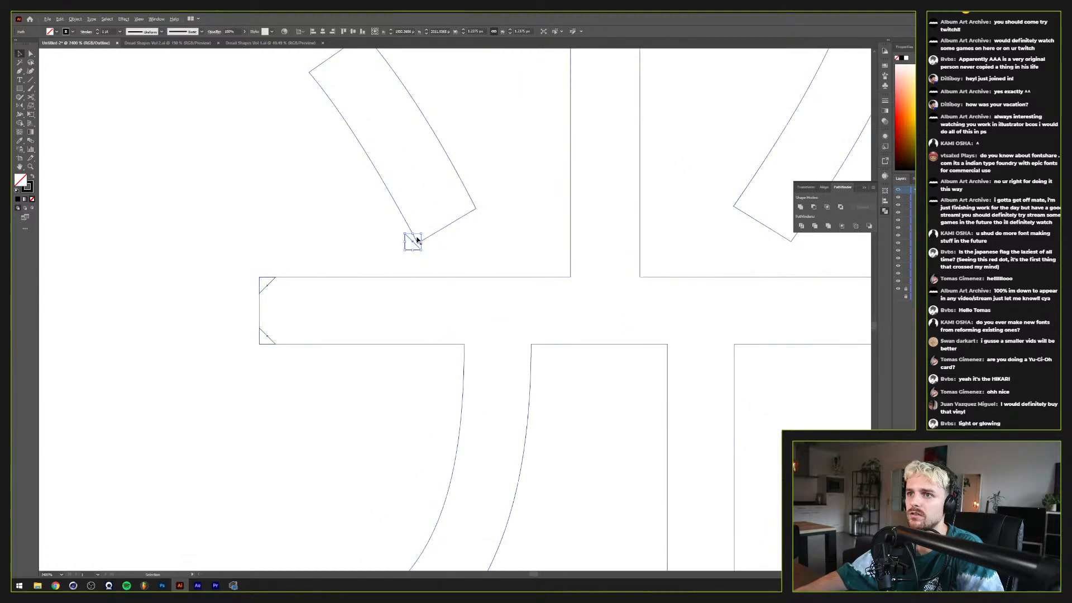
pyautogui.scroll(2, 426, 435)
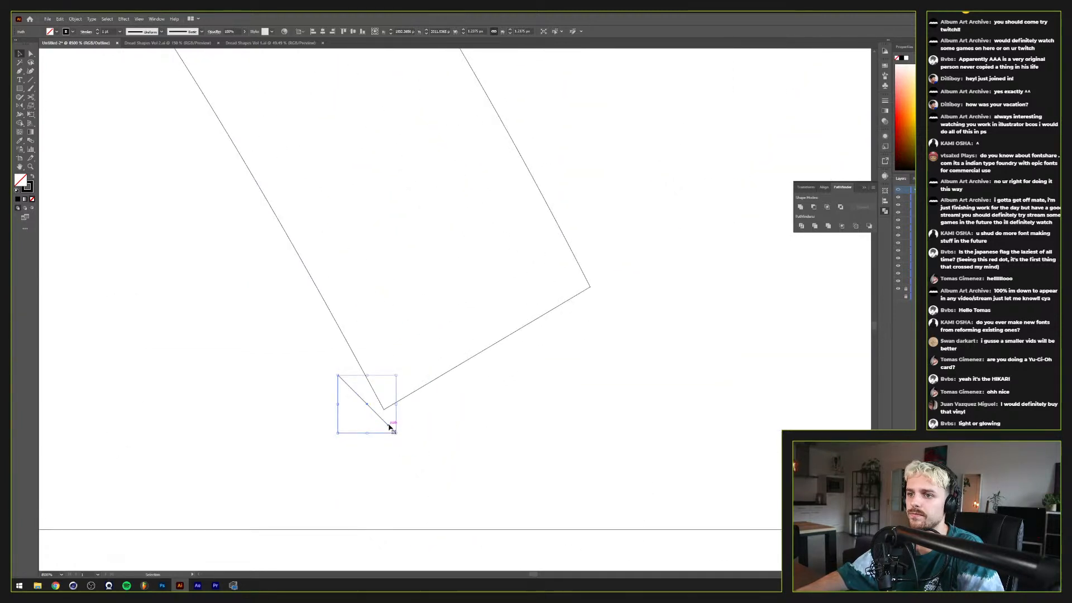
pyautogui.moveTo(390, 427); pyautogui.dragTo(425, 391)
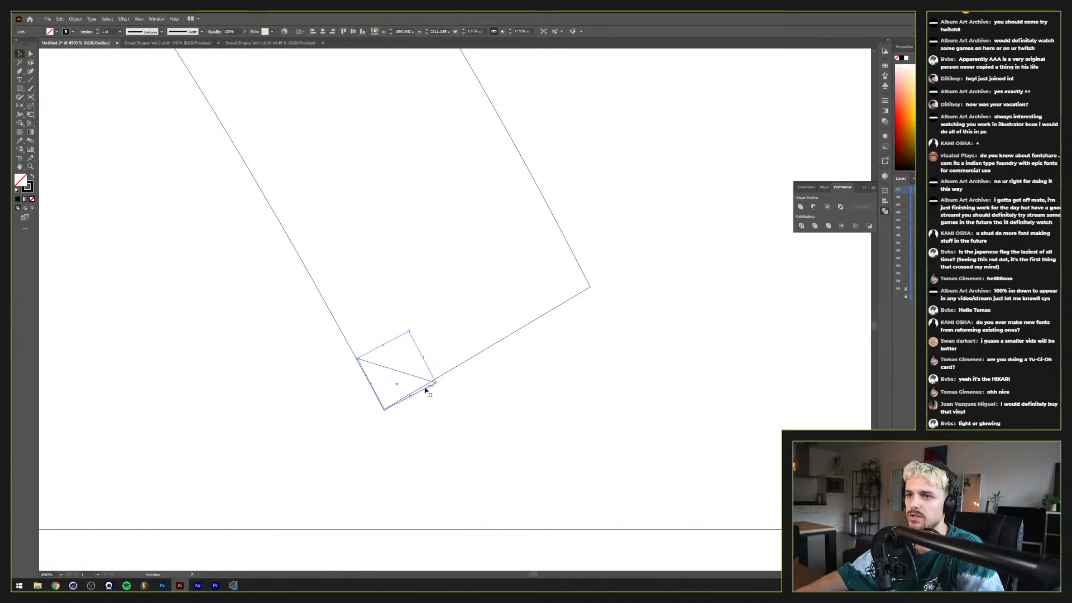
pyautogui.moveTo(354, 358); pyautogui.dragTo(353, 359)
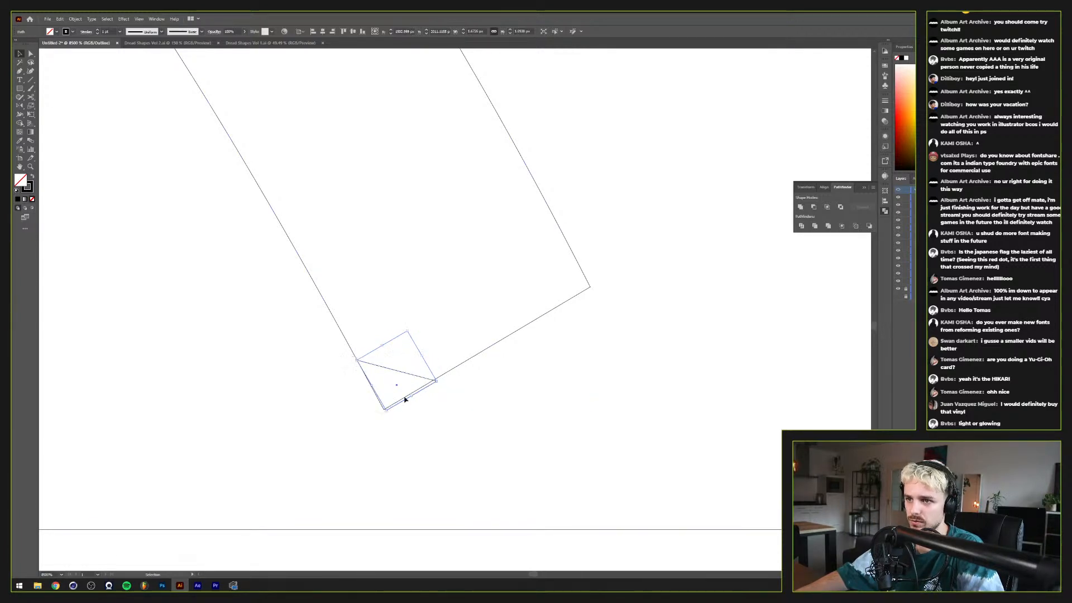
pyautogui.moveTo(390, 410); pyautogui.dragTo(390, 417)
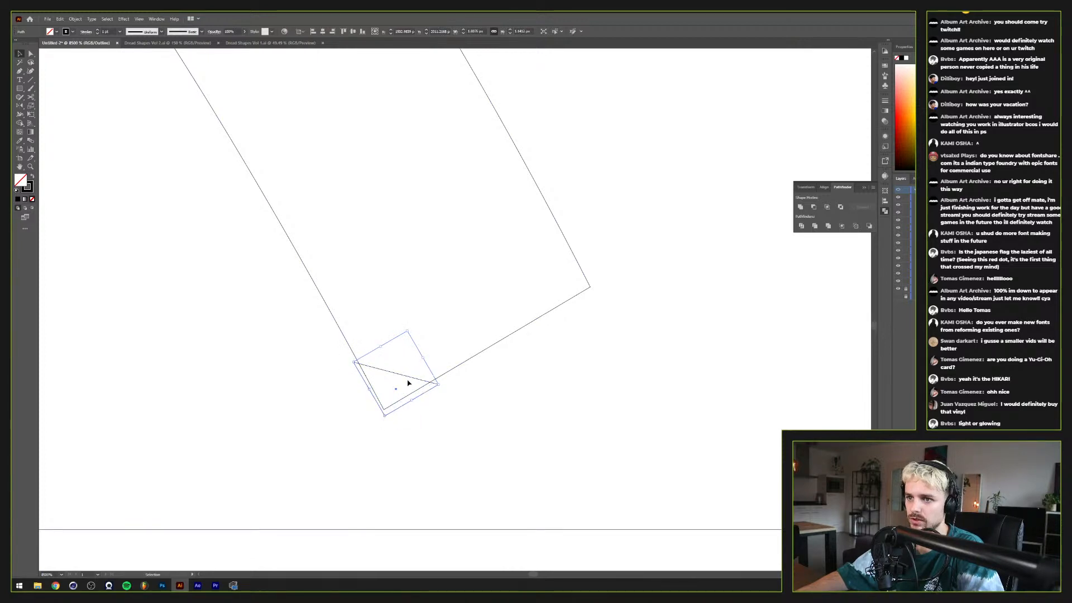
# Step: Duplicate the triangle to the same stroke's lower-right corner and rotate it to follow that corner's edges
pyautogui.moveTo(407, 378); pyautogui.dragTo(490, 296)
pyautogui.press('r')
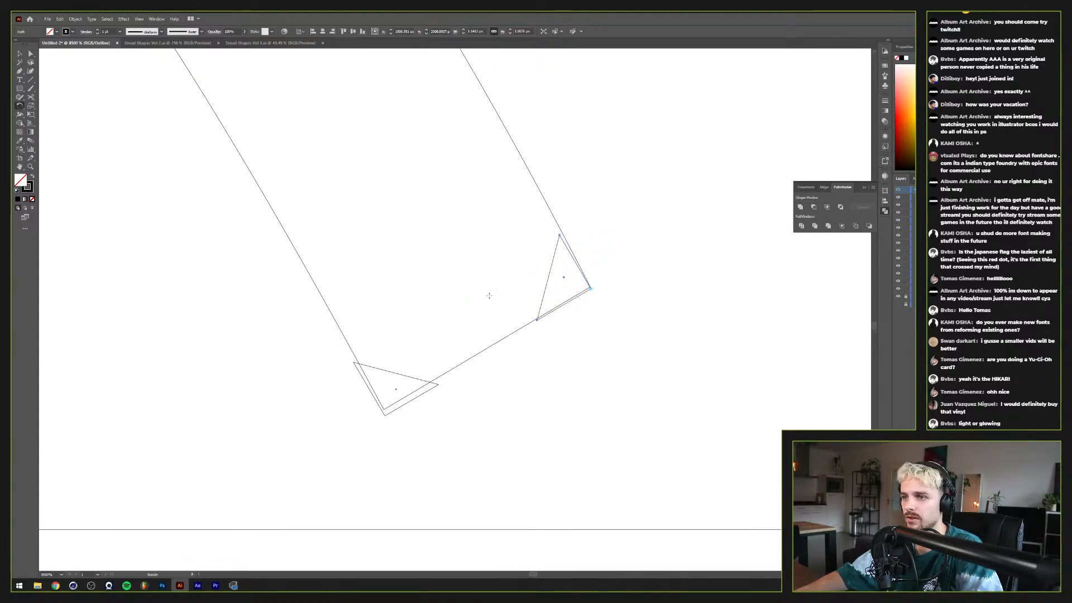
pyautogui.press('v')
pyautogui.moveTo(551, 282); pyautogui.dragTo(559, 280)
# Step: Copy the lower-right triangle to the upper-right corner of the left slanted stroke and rotate it into place
pyautogui.scroll(-2, 577, 302)
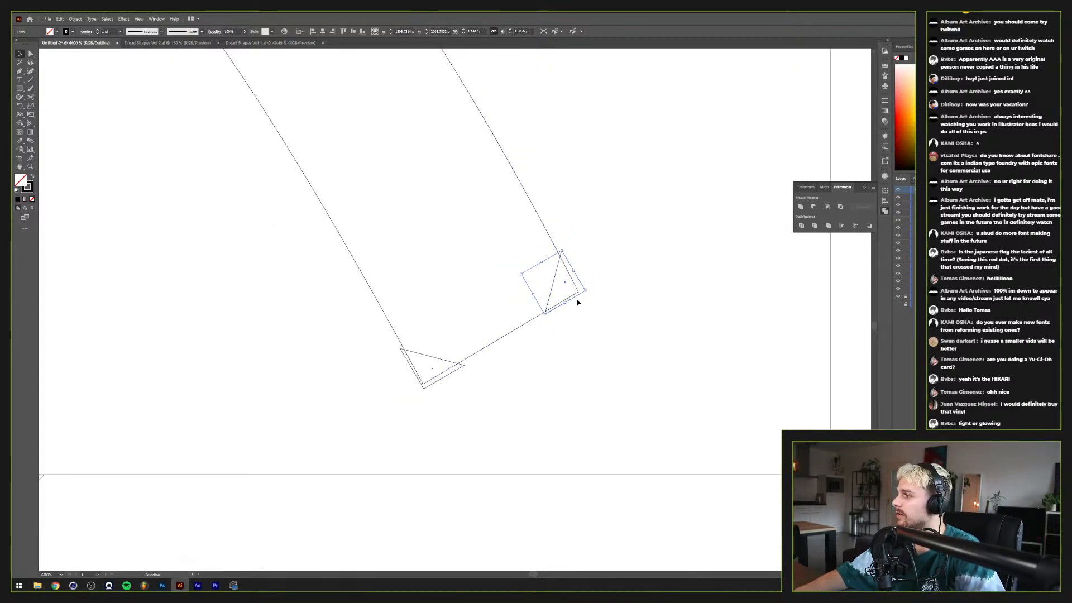
pyautogui.scroll(-3, 559, 310)
pyautogui.scroll(3, 535, 481)
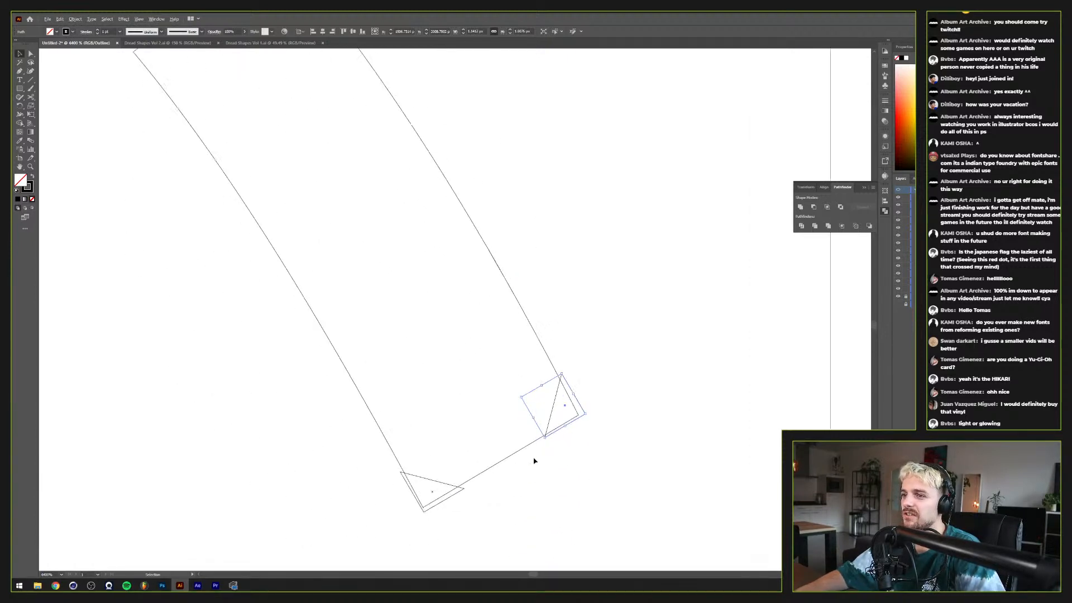
pyautogui.scroll(-3, 550, 430)
pyautogui.scroll(2, 553, 474)
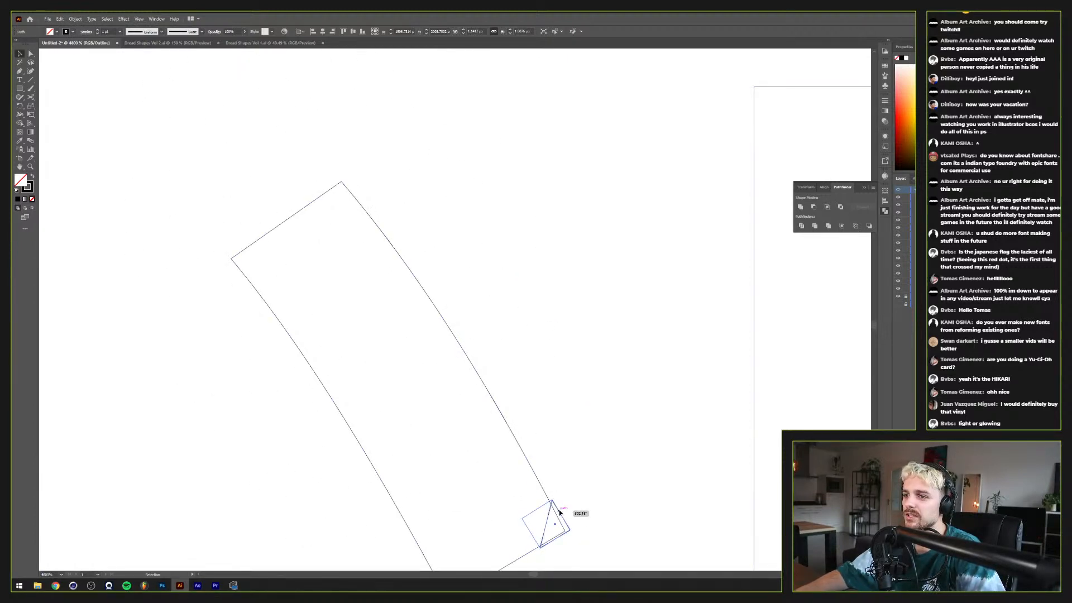
pyautogui.moveTo(560, 511); pyautogui.dragTo(343, 203)
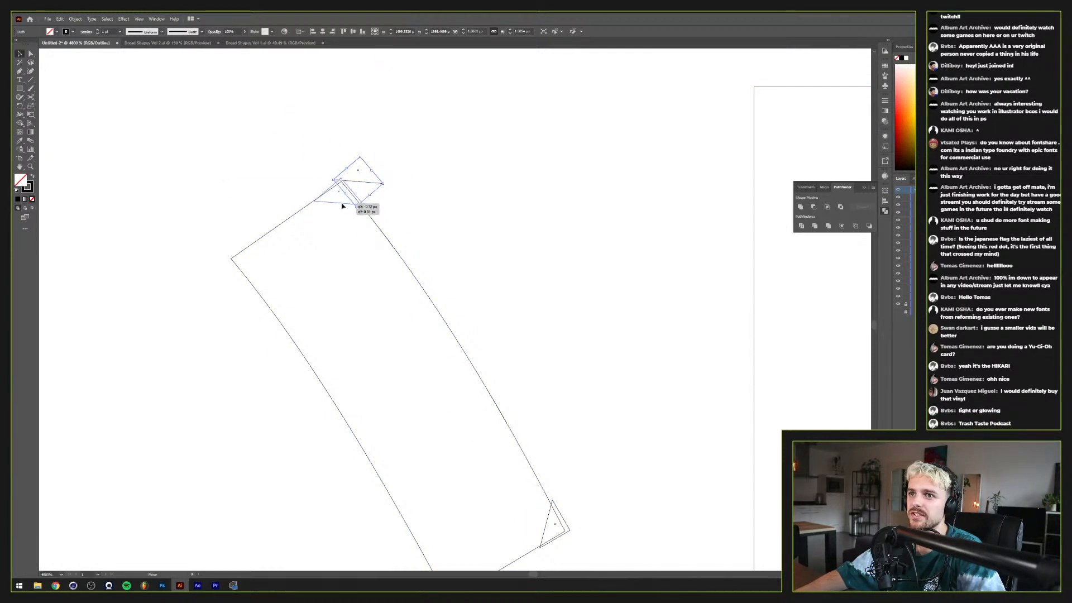
pyautogui.press('r')
pyautogui.moveTo(369, 151); pyautogui.dragTo(375, 156)
pyautogui.scroll(1, 339, 140)
pyautogui.press('v')
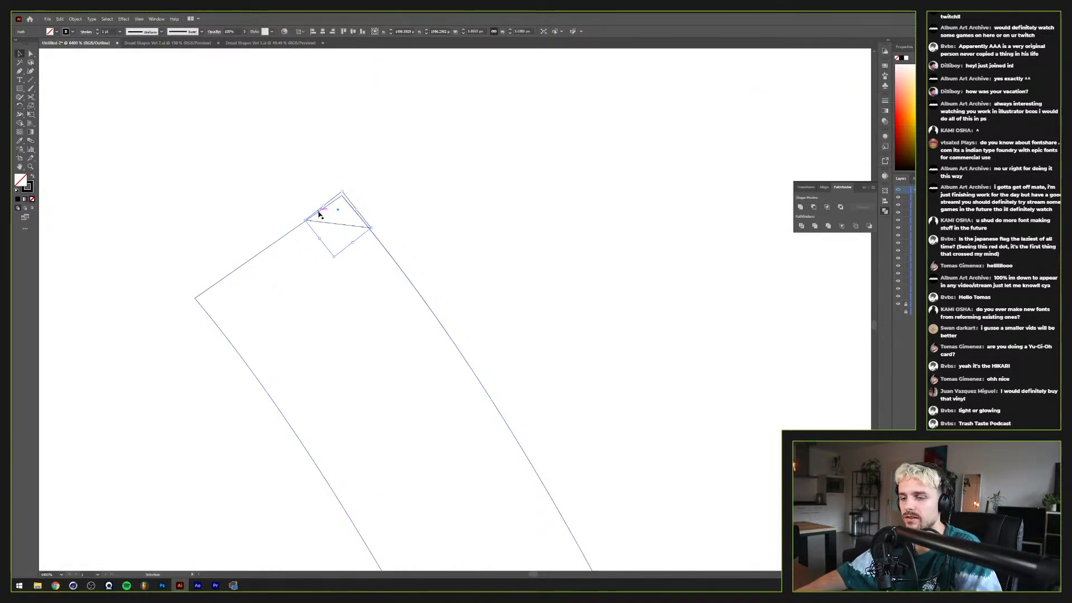
# Step: Duplicate the triangle to the left slanted stroke's upper-left corner, rotate it and nudge it onto the corner
pyautogui.keyDown('alt'); pyautogui.moveTo(327, 223); pyautogui.dragTo(195, 342); pyautogui.keyUp('alt')
pyautogui.press('r')
pyautogui.press('v')
pyautogui.moveTo(232, 308); pyautogui.dragTo(228, 307)
pyautogui.press('Up')
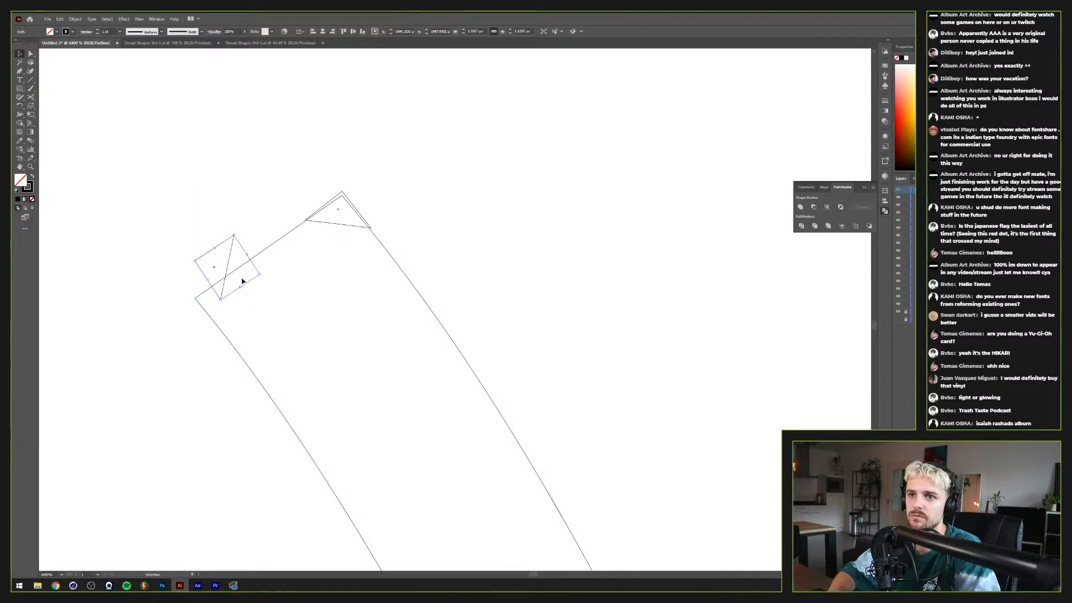
pyautogui.press('Down')
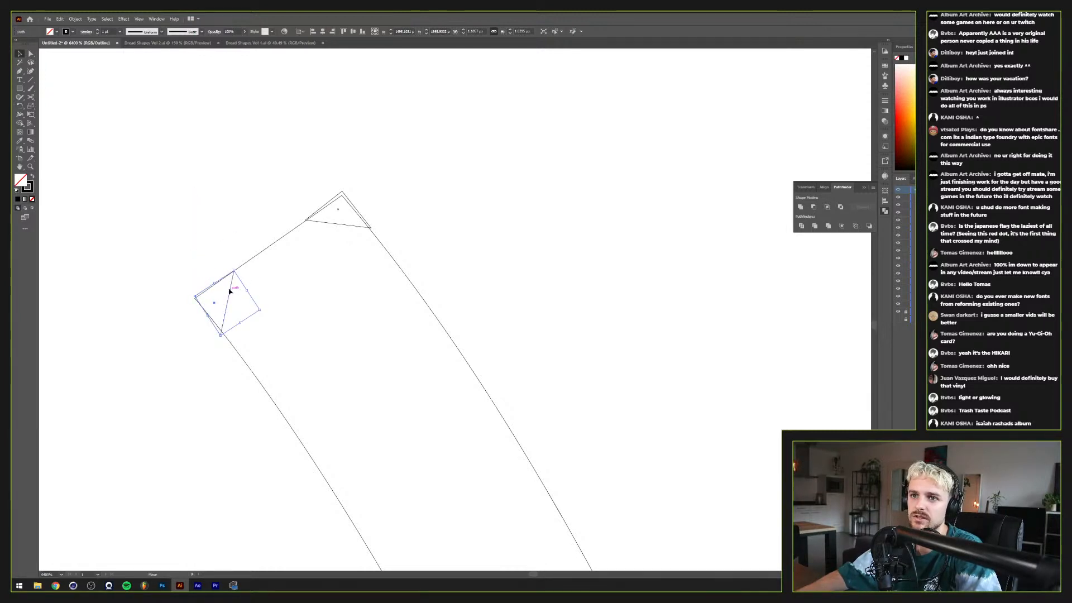
pyautogui.click(362, 263)
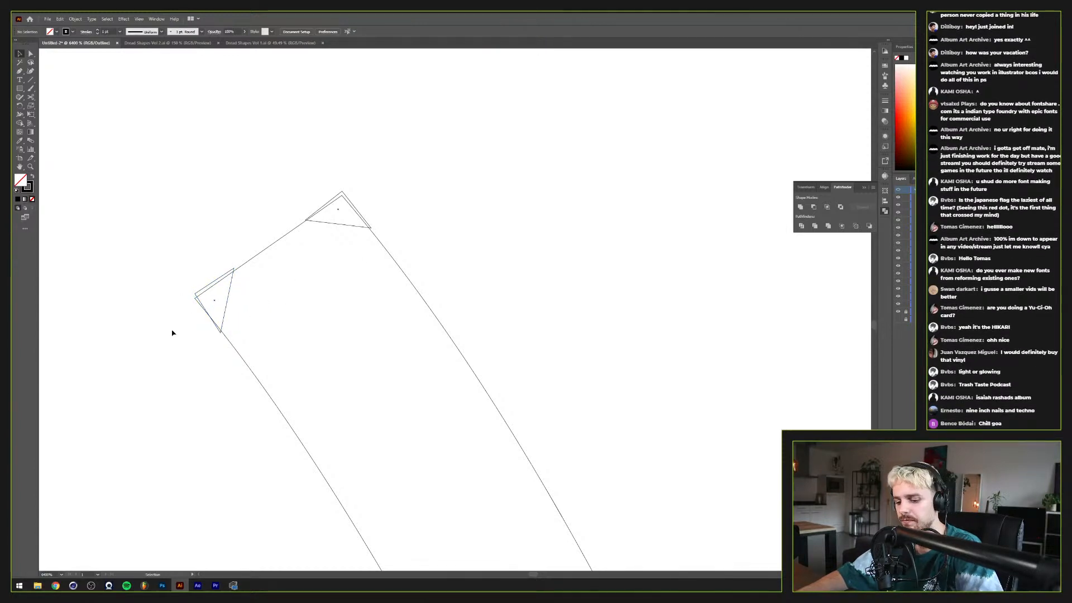
# Step: Move the outer anchor point of the upper-left triangle outward so it fully covers the stroke's corner
pyautogui.scroll(2, 184, 294)
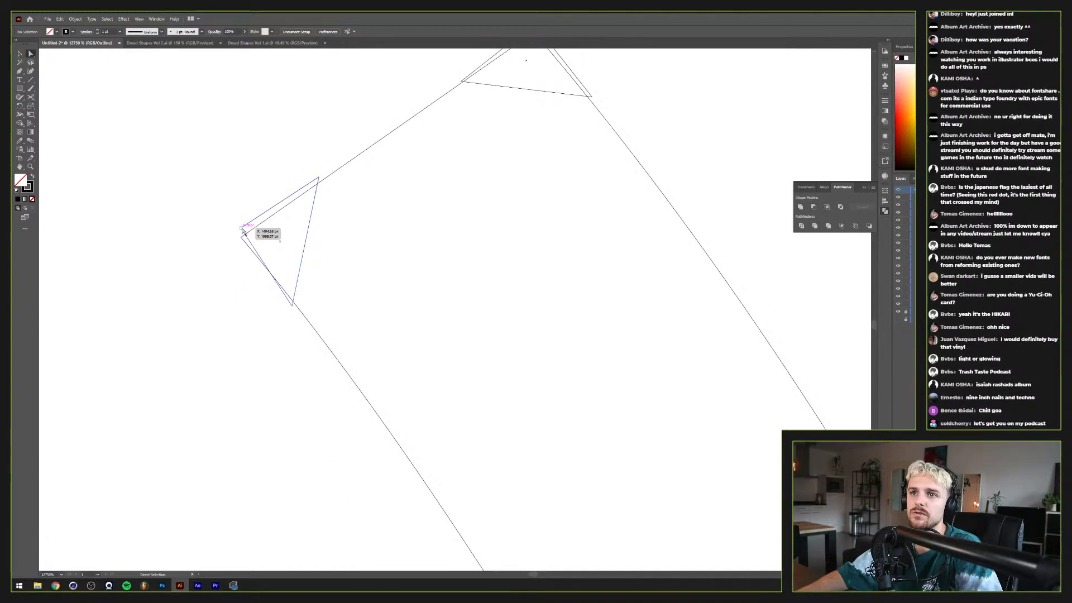
pyautogui.press('a')
pyautogui.moveTo(241, 230); pyautogui.dragTo(233, 240)
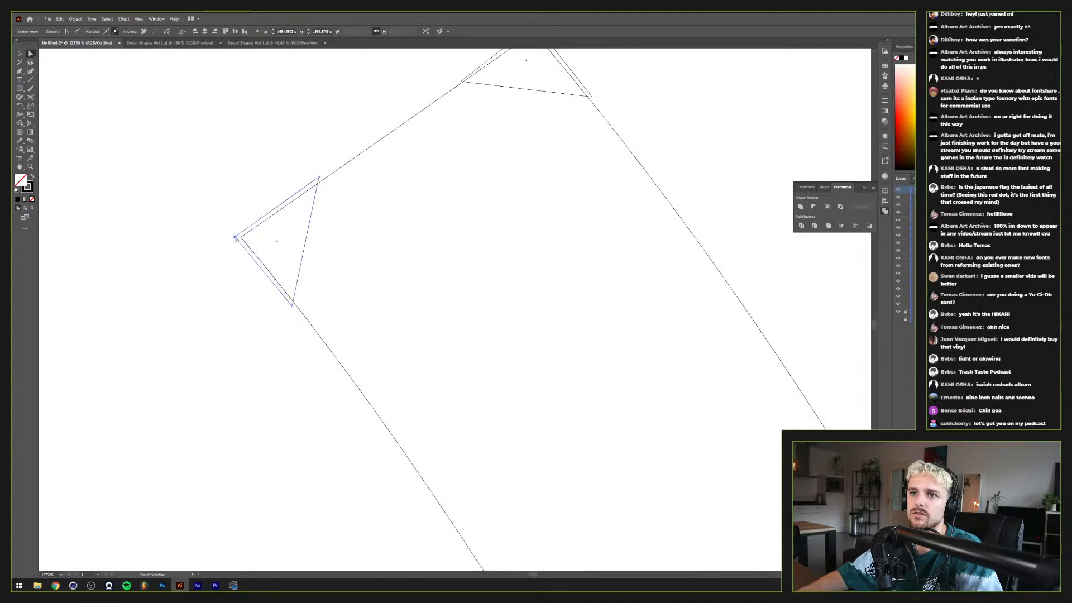
pyautogui.scroll(-2, 274, 293)
pyautogui.press('v')
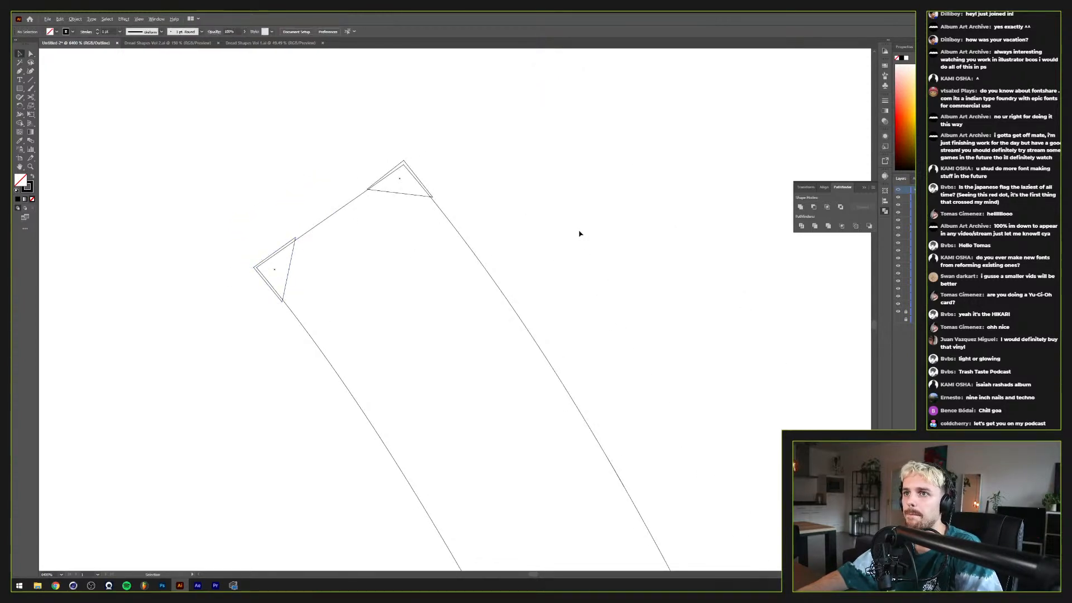
# Step: Copy the horizontal bar's upper-left corner triangle onto the top-left corner of the vertical stroke
pyautogui.scroll(-3, 579, 232)
pyautogui.scroll(-1, 586, 306)
pyautogui.moveTo(572, 317); pyautogui.dragTo(283, 306)
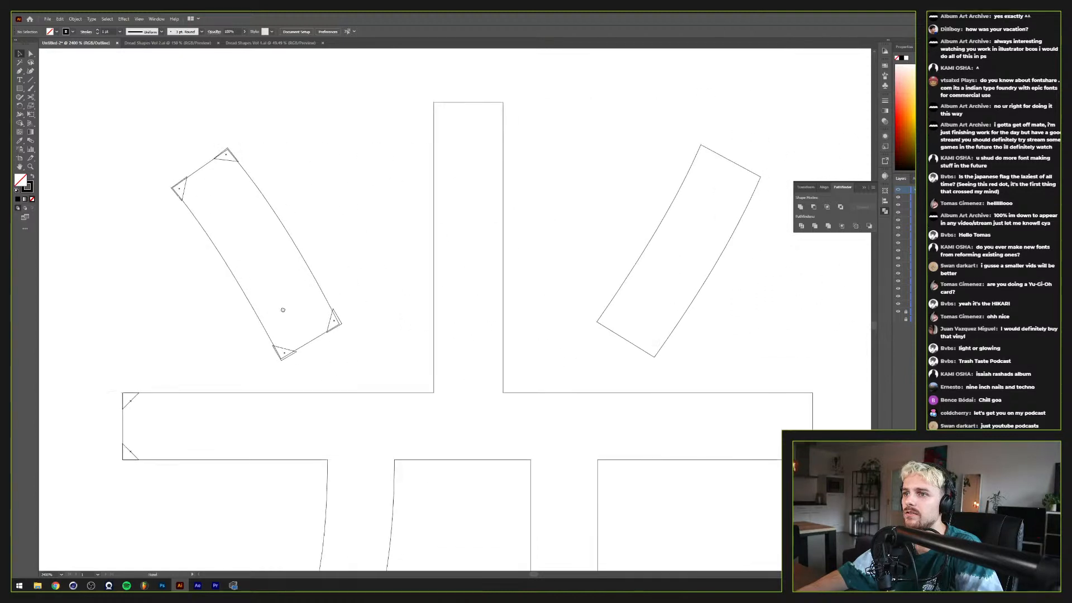
pyautogui.moveTo(307, 361); pyautogui.dragTo(311, 351)
pyautogui.click(332, 332)
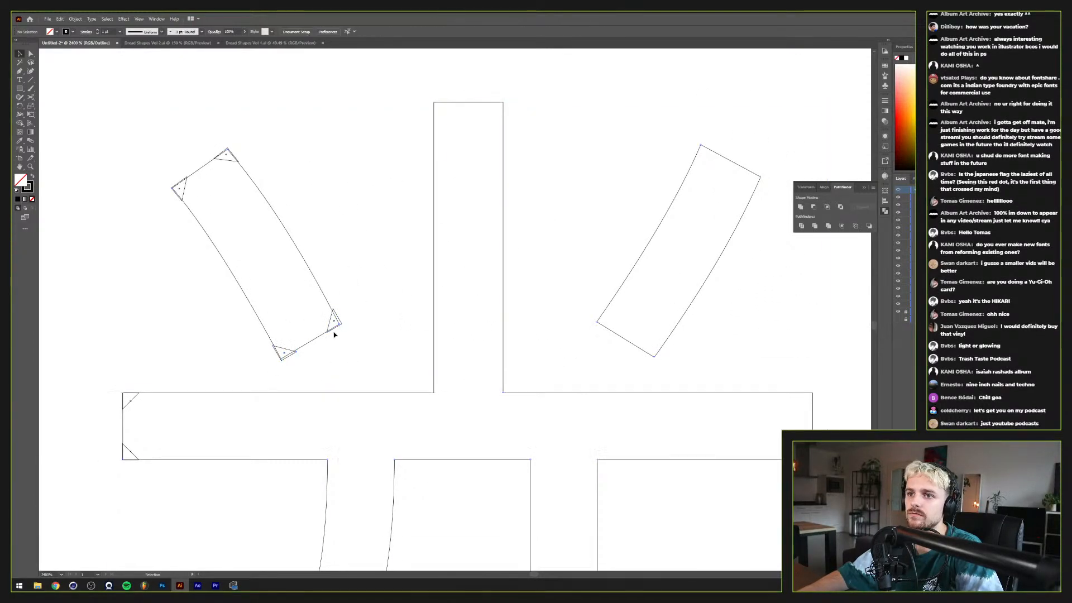
pyautogui.moveTo(133, 402); pyautogui.dragTo(445, 112)
pyautogui.scroll(4, 447, 117)
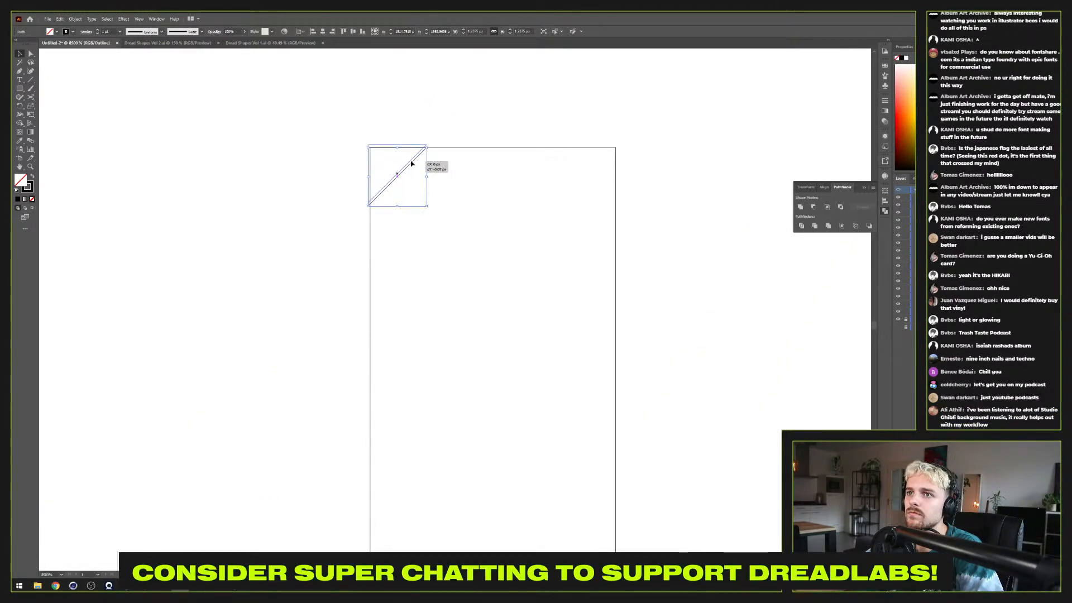
# Step: Duplicate the vertical stroke's corner triangle, mirror the copy and align it over the stroke's top-right corner
pyautogui.moveTo(413, 162); pyautogui.dragTo(654, 168)
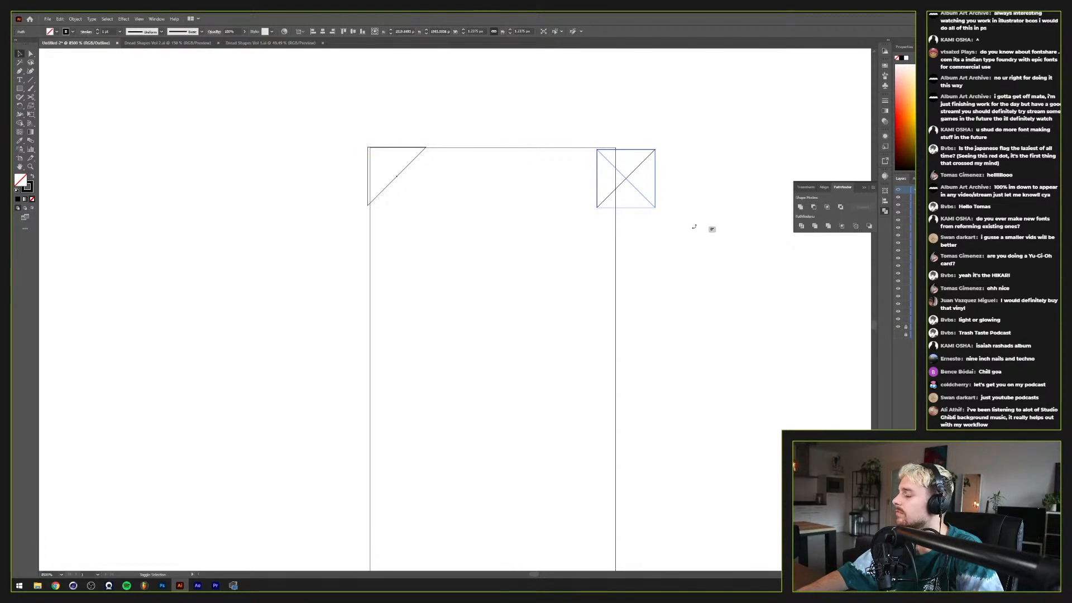
pyautogui.moveTo(694, 227); pyautogui.dragTo(695, 227)
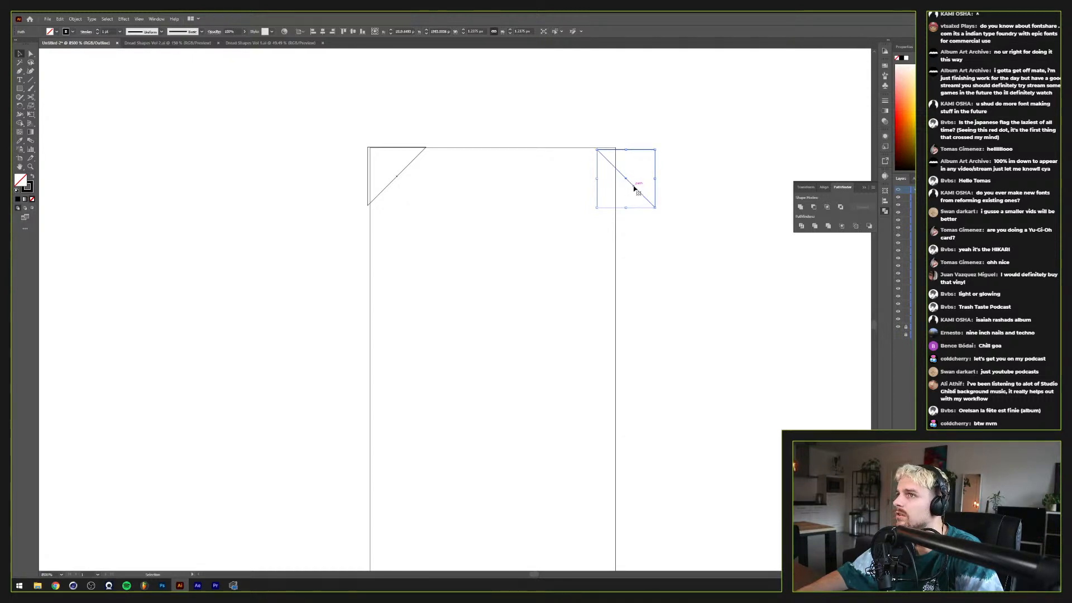
pyautogui.moveTo(635, 189); pyautogui.dragTo(597, 184)
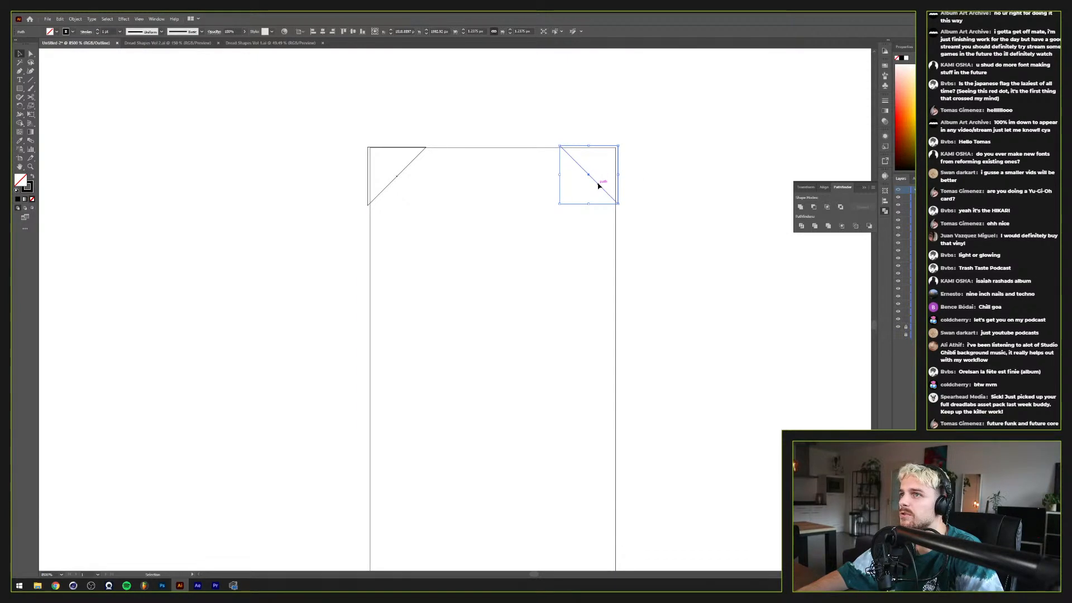
pyautogui.click(634, 179)
pyautogui.scroll(-2, 642, 188)
pyautogui.moveTo(718, 209); pyautogui.dragTo(649, 176)
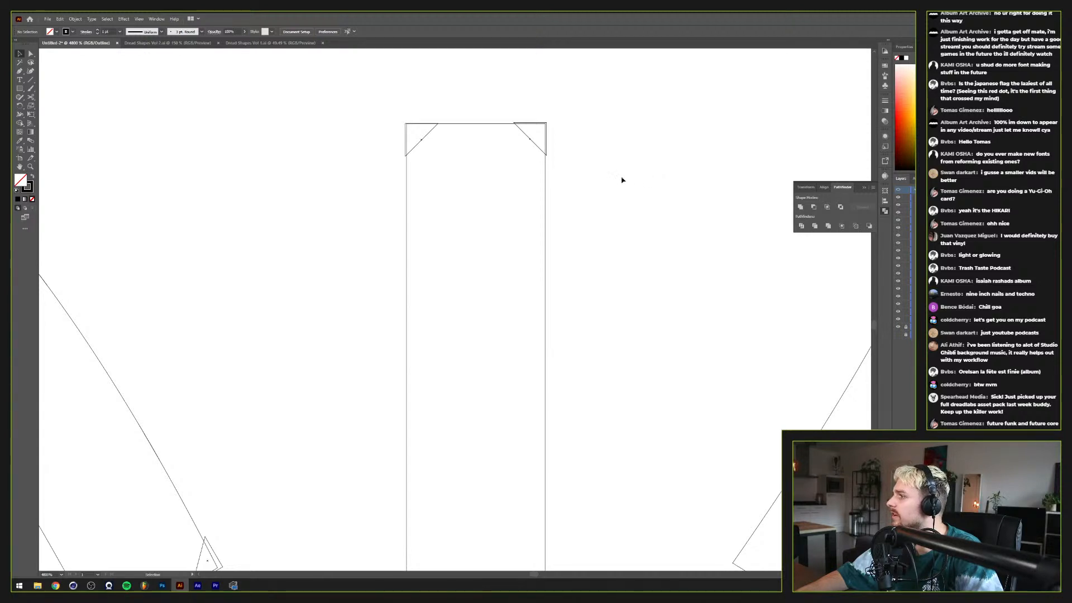
# Step: Copy the top-right triangle to the right slanted stroke's upper-right corner and rotate it to fit
pyautogui.moveTo(532, 144); pyautogui.dragTo(501, 319)
pyautogui.scroll(-2, 685, 290)
pyautogui.scroll(-1, 676, 313)
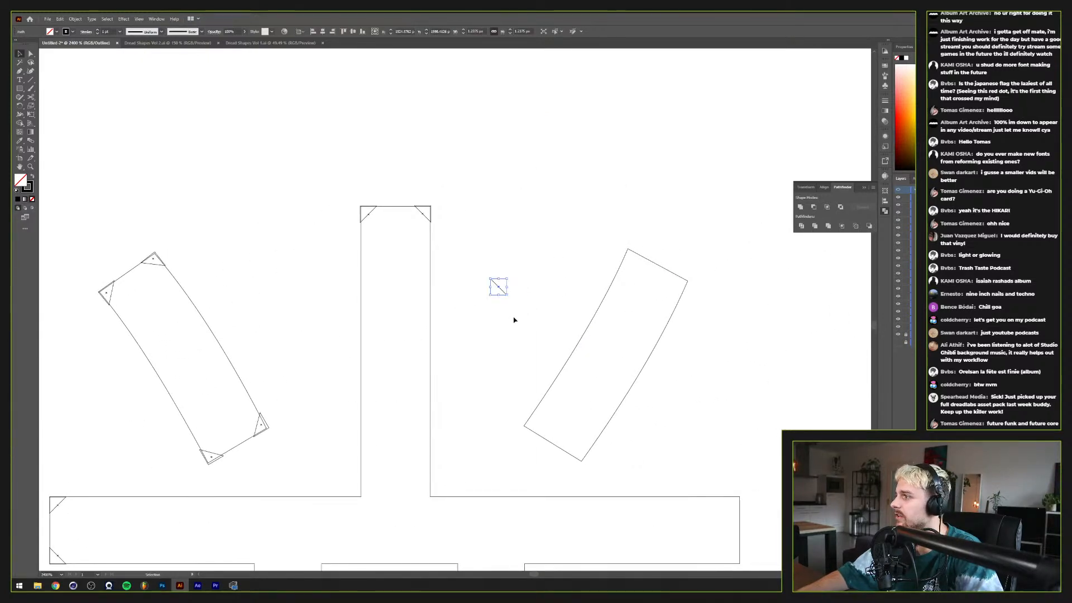
pyautogui.moveTo(496, 286); pyautogui.dragTo(730, 275)
pyautogui.scroll(5, 691, 285)
pyautogui.press('r')
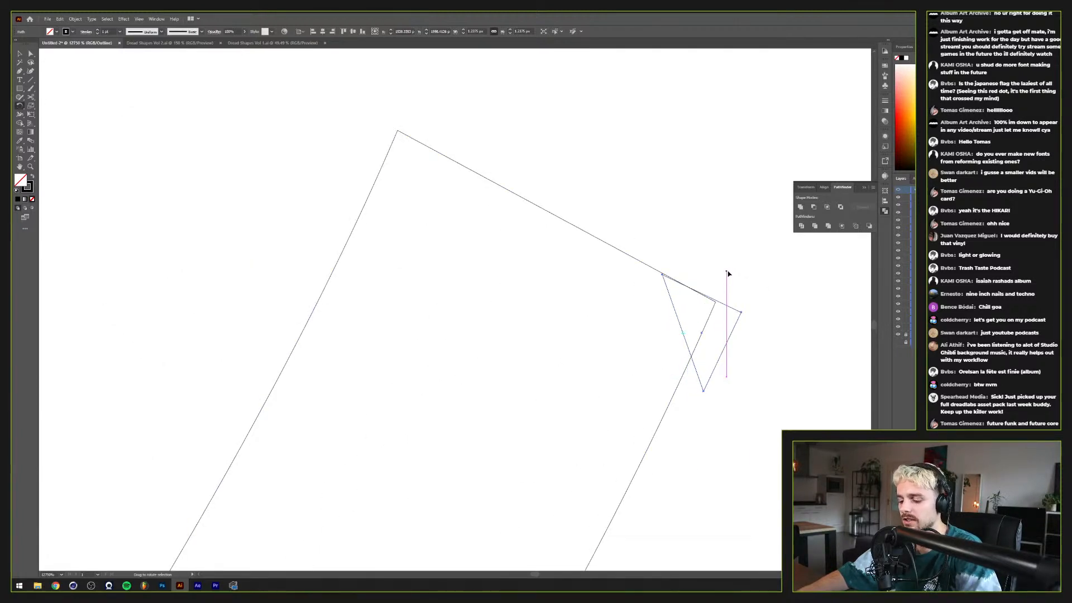
pyautogui.press('v')
# Step: Duplicate the triangle to the right slanted stroke's upper-left corner and rotate it to cover that corner
pyautogui.moveTo(682, 324); pyautogui.dragTo(400, 150)
pyautogui.press('r')
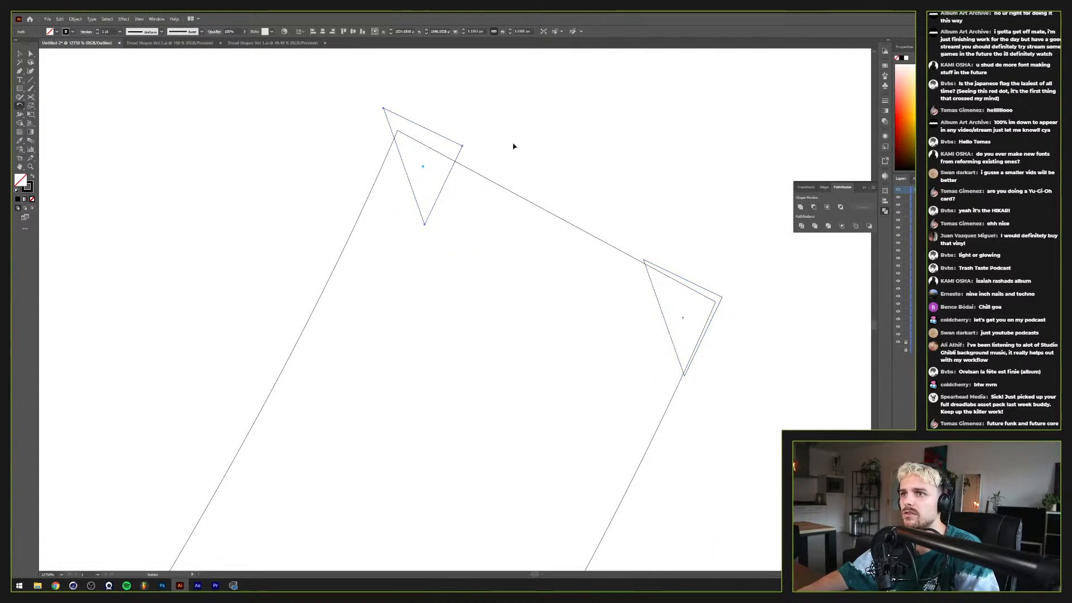
pyautogui.moveTo(513, 146); pyautogui.dragTo(395, 72)
pyautogui.press('v')
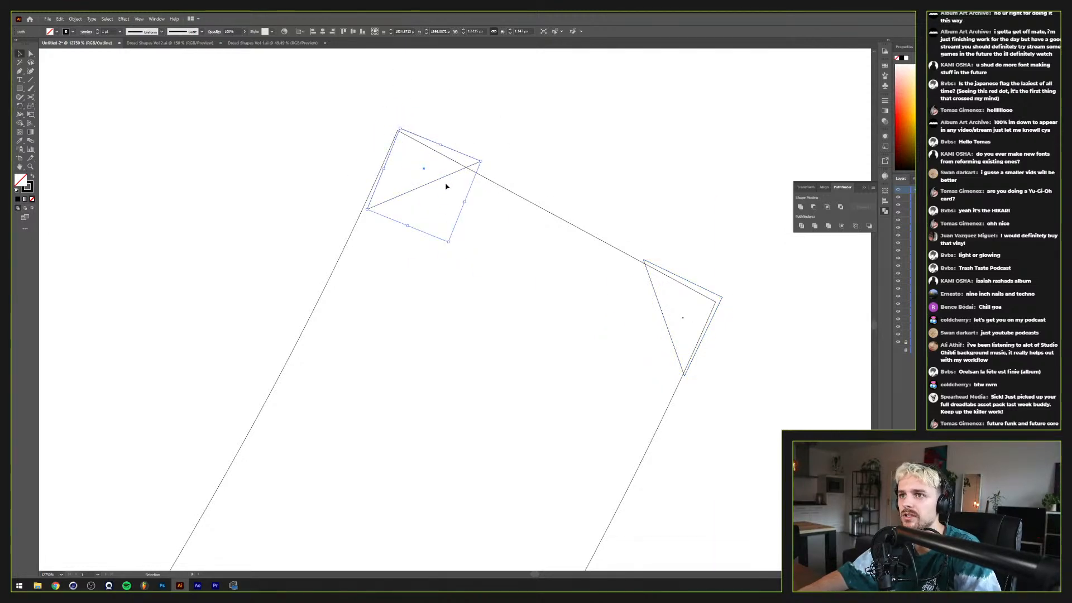
pyautogui.moveTo(446, 186); pyautogui.dragTo(436, 184)
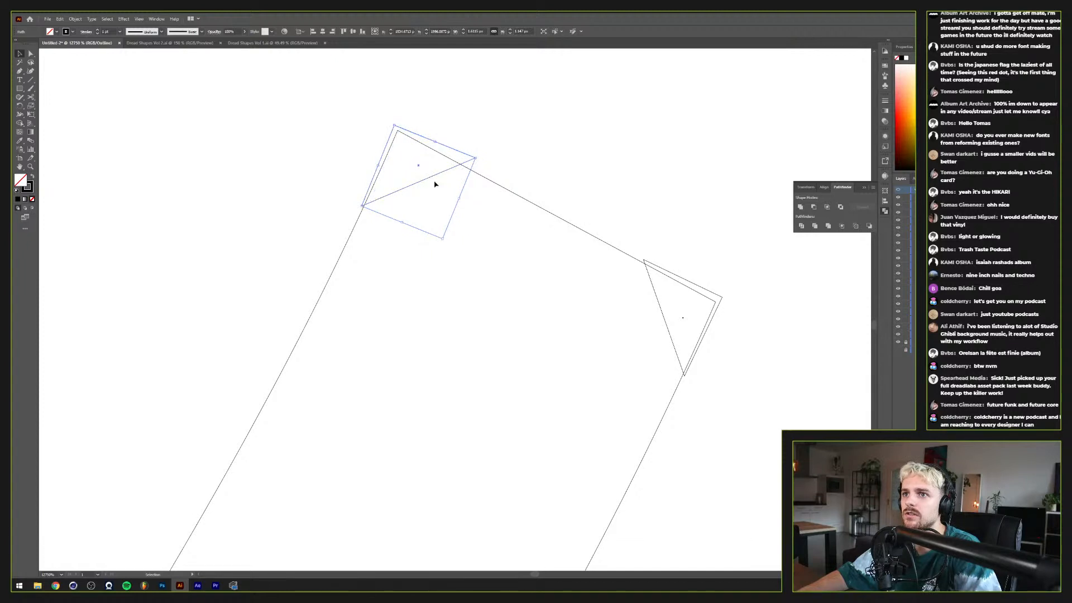
# Step: Copy the triangle to the right slanted stroke's lower-left corner and rotate it to match the edges
pyautogui.scroll(-3, 435, 184)
pyautogui.moveTo(438, 141); pyautogui.dragTo(252, 473)
pyautogui.moveTo(253, 465); pyautogui.dragTo(315, 480)
pyautogui.scroll(3, 359, 388)
pyautogui.press('r')
pyautogui.press('v')
pyautogui.press('space')
# Step: Duplicate the lower-left triangle to the right slanted stroke's lower-right corner, rotate it and shift it over the corner
pyautogui.moveTo(315, 478); pyautogui.dragTo(494, 496)
pyautogui.press('a')
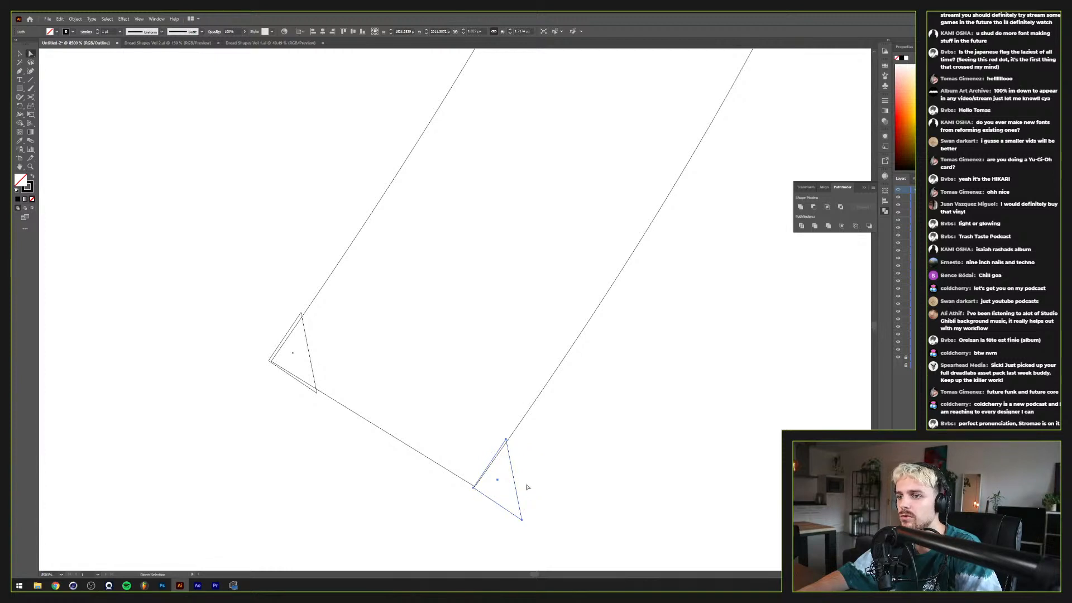
pyautogui.click(520, 474)
pyautogui.press('v')
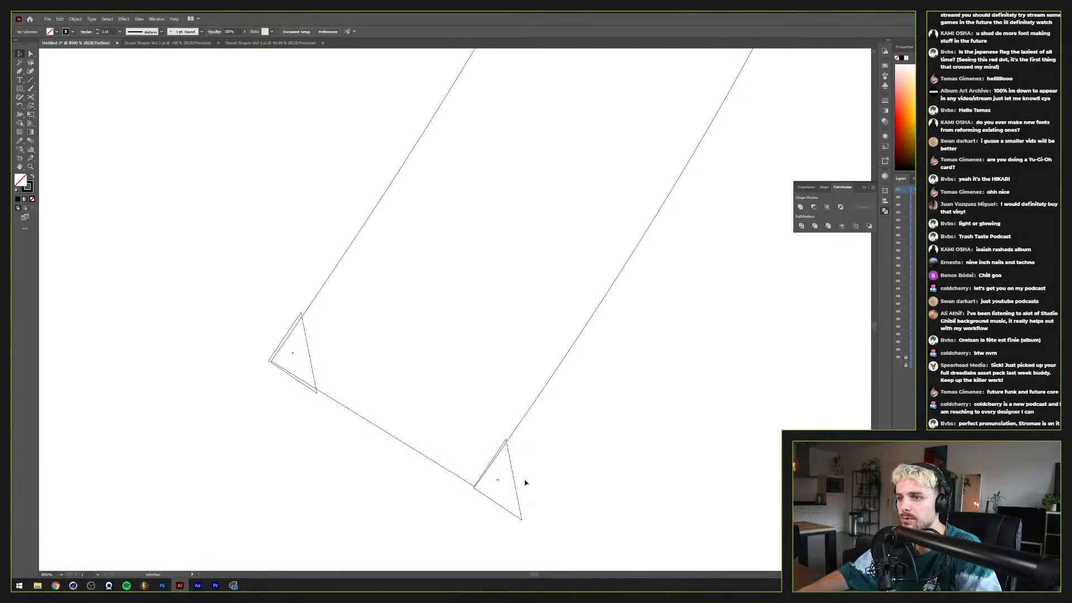
pyautogui.click(501, 499)
pyautogui.press('r')
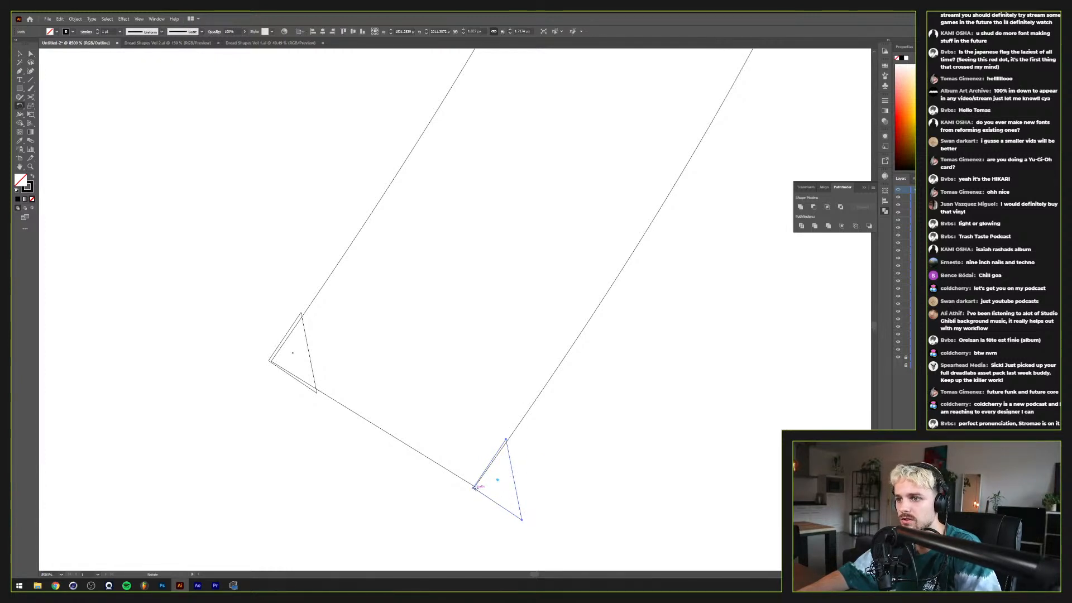
pyautogui.moveTo(473, 490); pyautogui.dragTo(439, 375)
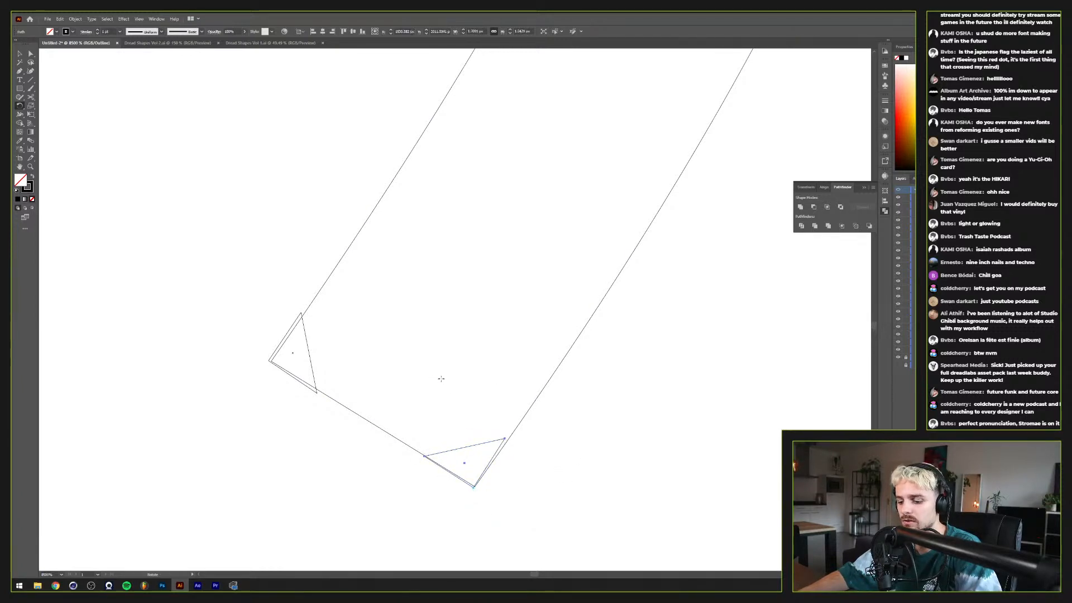
pyautogui.press('v')
pyautogui.moveTo(471, 492); pyautogui.dragTo(497, 497)
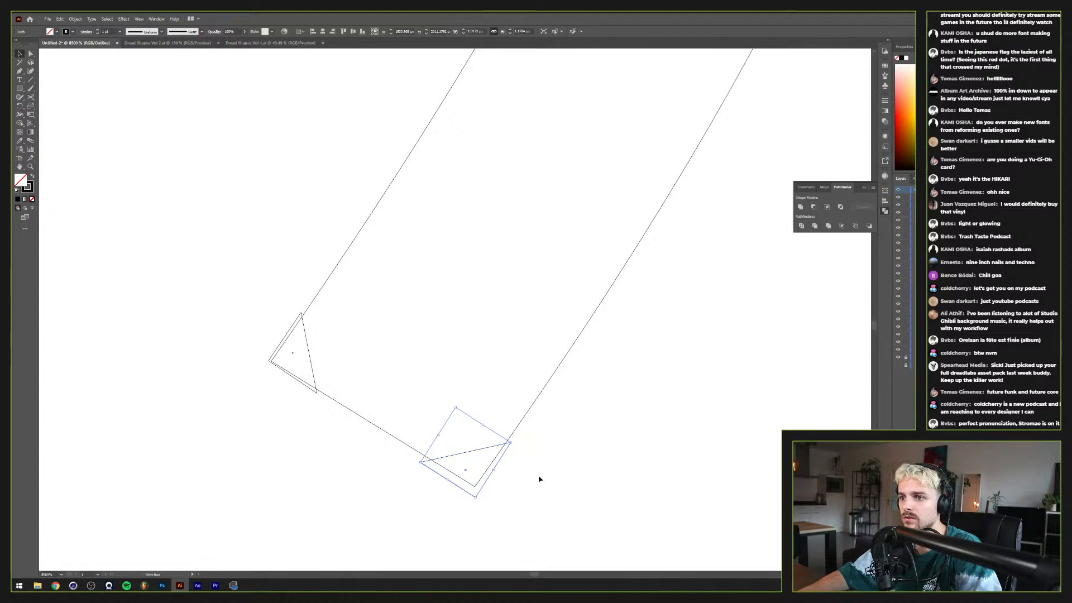
pyautogui.click(541, 466)
pyautogui.scroll(-6, 542, 466)
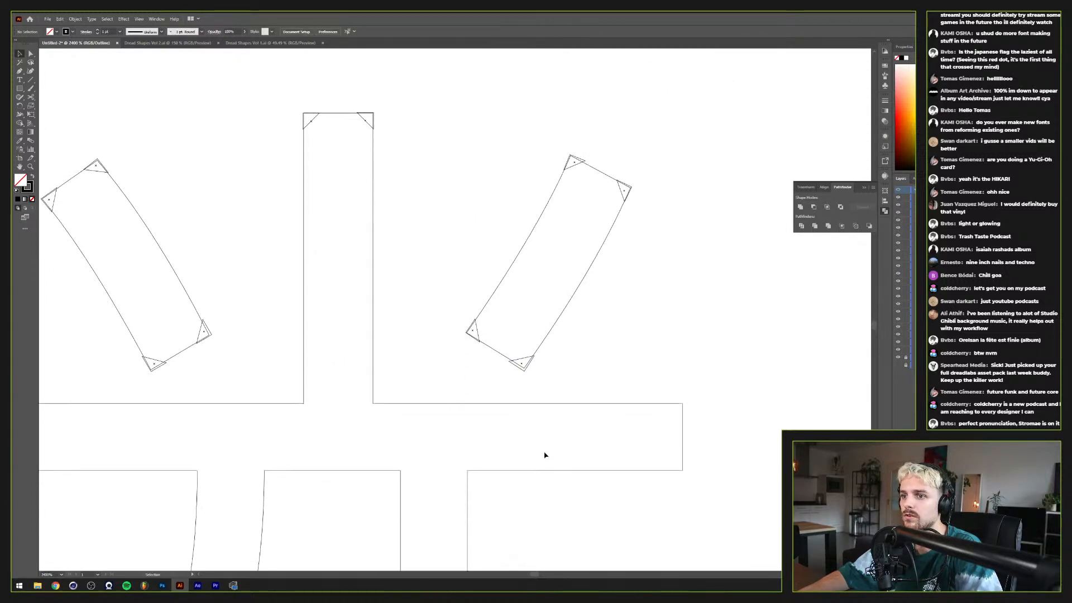
# Step: Place copies of the corner triangle on the horizontal bar's upper-right and lower-right corners, rotated to match each corner
pyautogui.moveTo(522, 283); pyautogui.dragTo(736, 357)
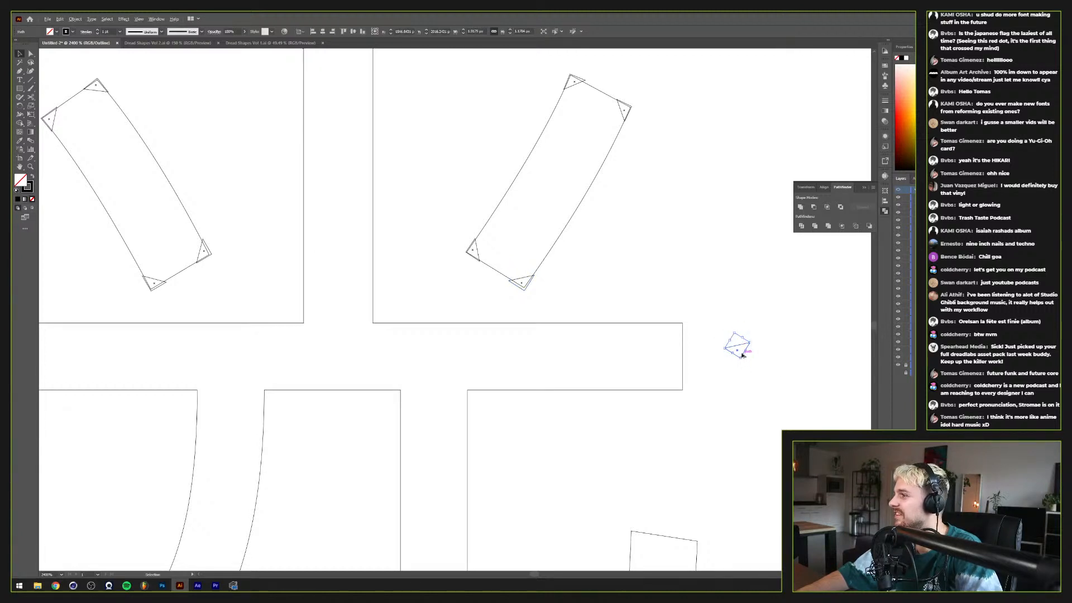
pyautogui.scroll(4, 743, 355)
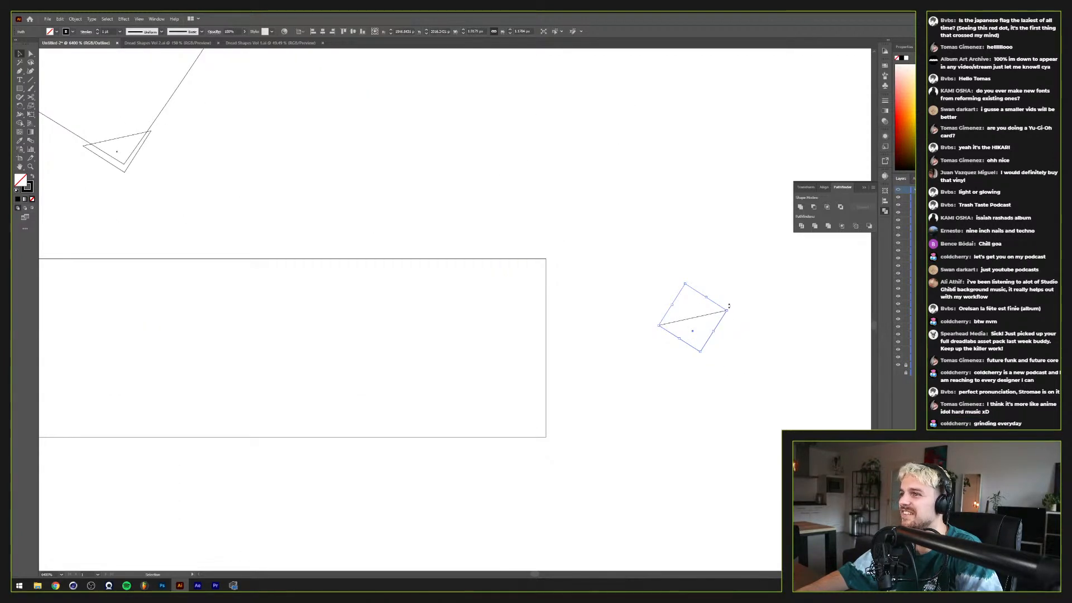
pyautogui.moveTo(743, 356); pyautogui.dragTo(717, 259)
pyautogui.press('r')
pyautogui.press('v')
pyautogui.scroll(-2, 534, 448)
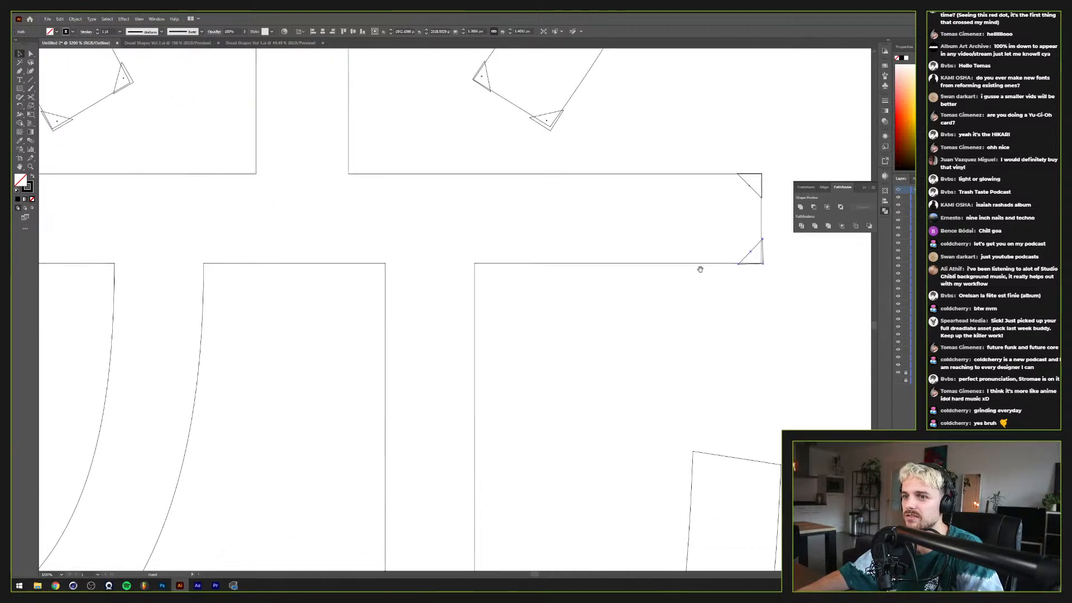
pyautogui.scroll(-1, 690, 267)
pyautogui.scroll(-2, 690, 294)
pyautogui.scroll(2, 564, 380)
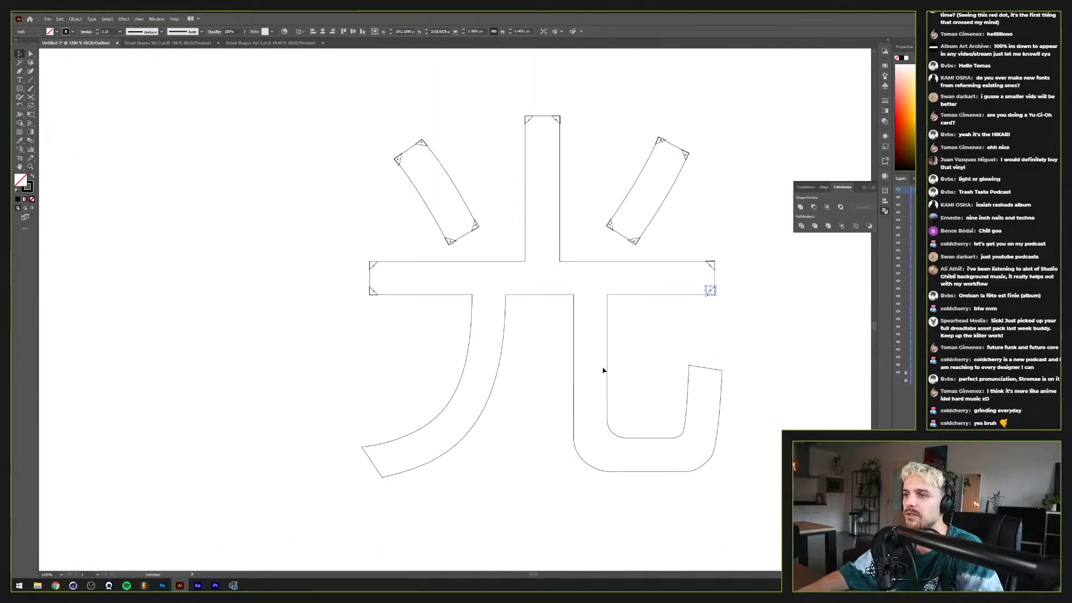
# Step: Select the symbol with its triangles and cut off the horizontal bar's lower-left corner with the Shape Builder tool
pyautogui.click(728, 346)
pyautogui.scroll(2, 728, 347)
pyautogui.moveTo(745, 148); pyautogui.dragTo(283, 397)
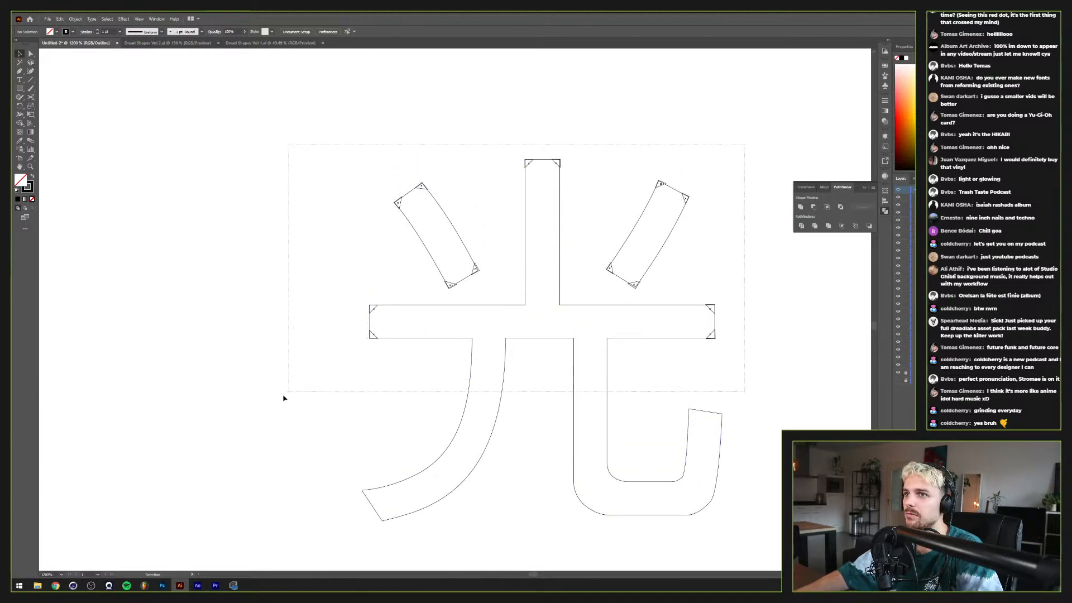
pyautogui.scroll(5, 368, 351)
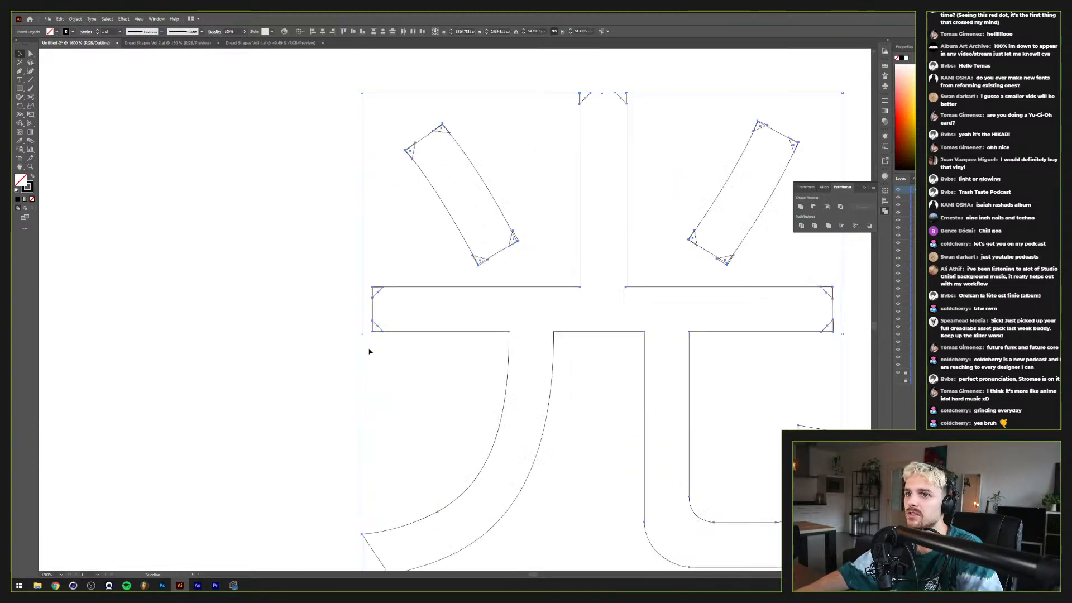
pyautogui.click(19, 124)
pyautogui.keyDown('alt'); pyautogui.click(288, 297); pyautogui.keyUp('alt')
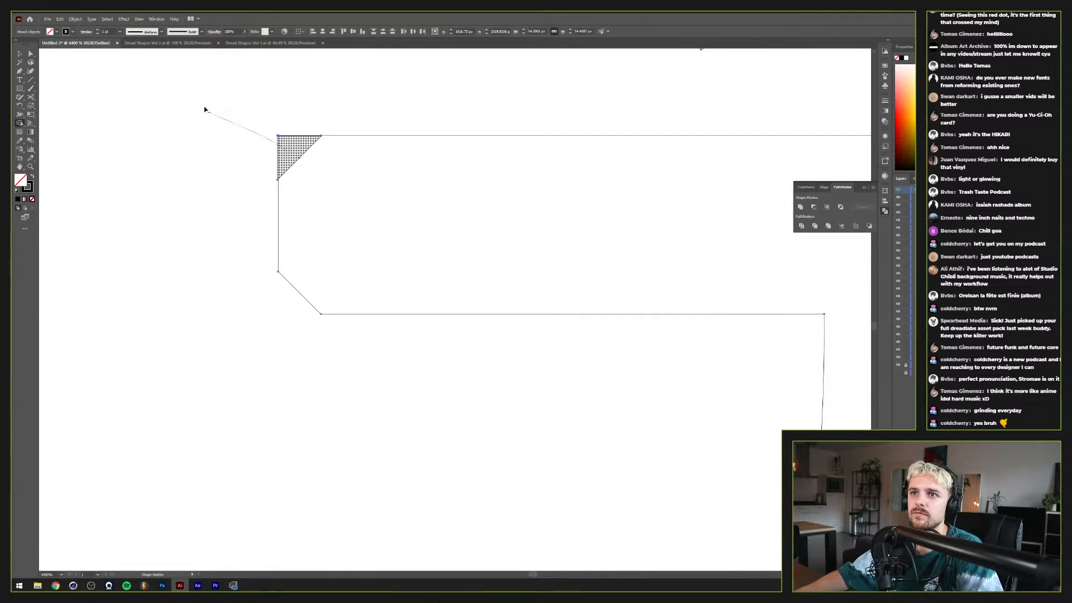
# Step: Try to cut off the horizontal bar's upper-left corner with Shape Builder, then undo the cut
pyautogui.moveTo(205, 110); pyautogui.dragTo(204, 110)
pyautogui.moveTo(332, 147)
pyautogui.mouseDown()
pyautogui.moveTo(220, 249)
pyautogui.moveTo(191, 216)
pyautogui.mouseUp()
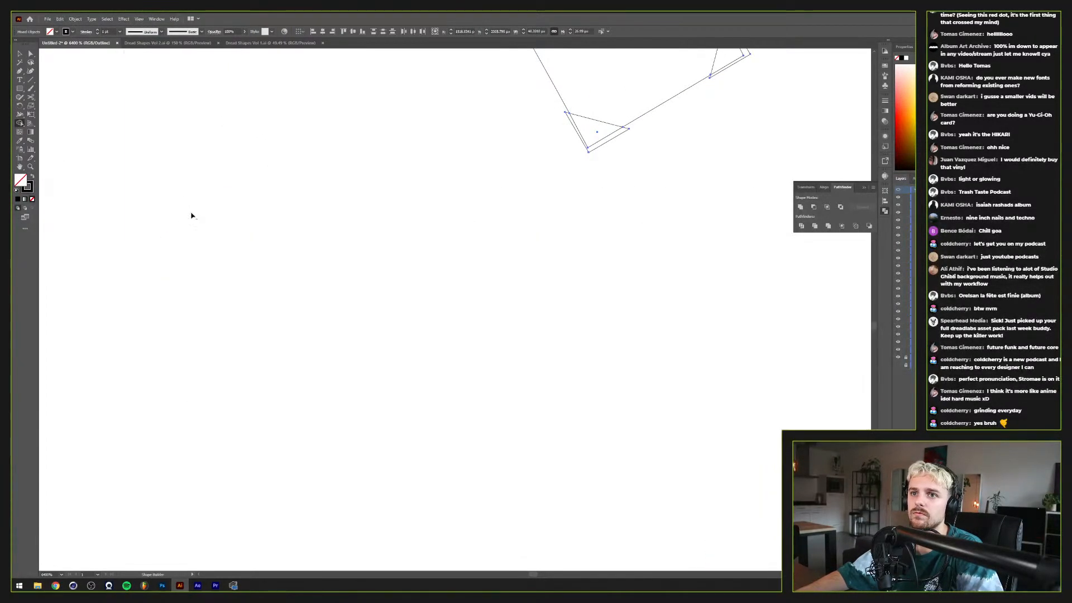
pyautogui.hotkey('ctrl', 'z')
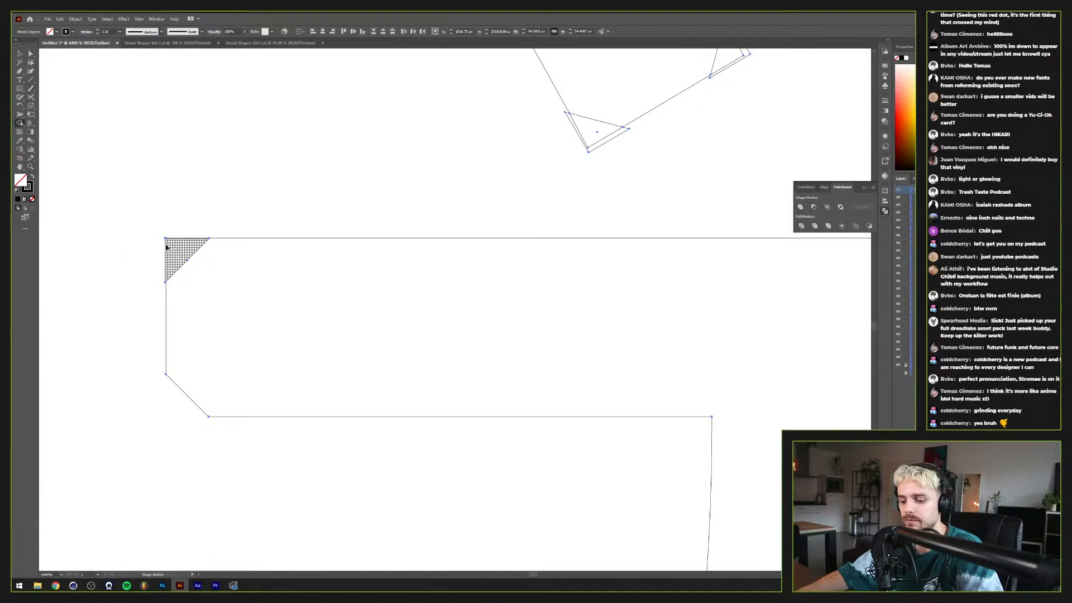
# Step: Enlarge the horizontal bar's upper-left triangle slightly beyond the bar's edge and cut off that corner with Shape Builder
pyautogui.press('v')
pyautogui.click(201, 251)
pyautogui.click(198, 254)
pyautogui.moveTo(209, 240); pyautogui.dragTo(212, 235)
pyautogui.hotkey('ctrl', 'a')
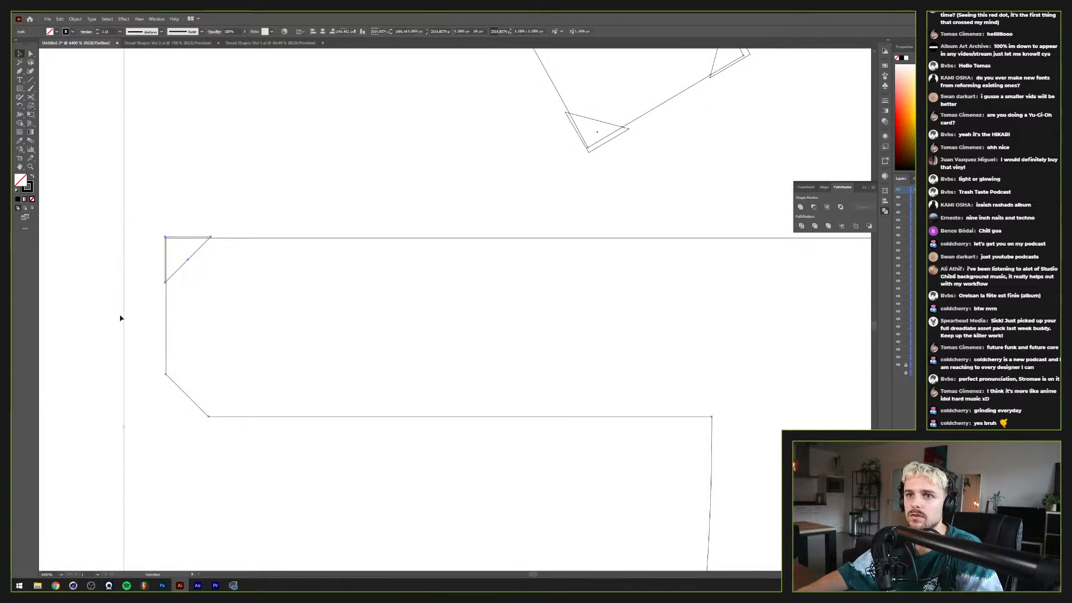
pyautogui.click(20, 123)
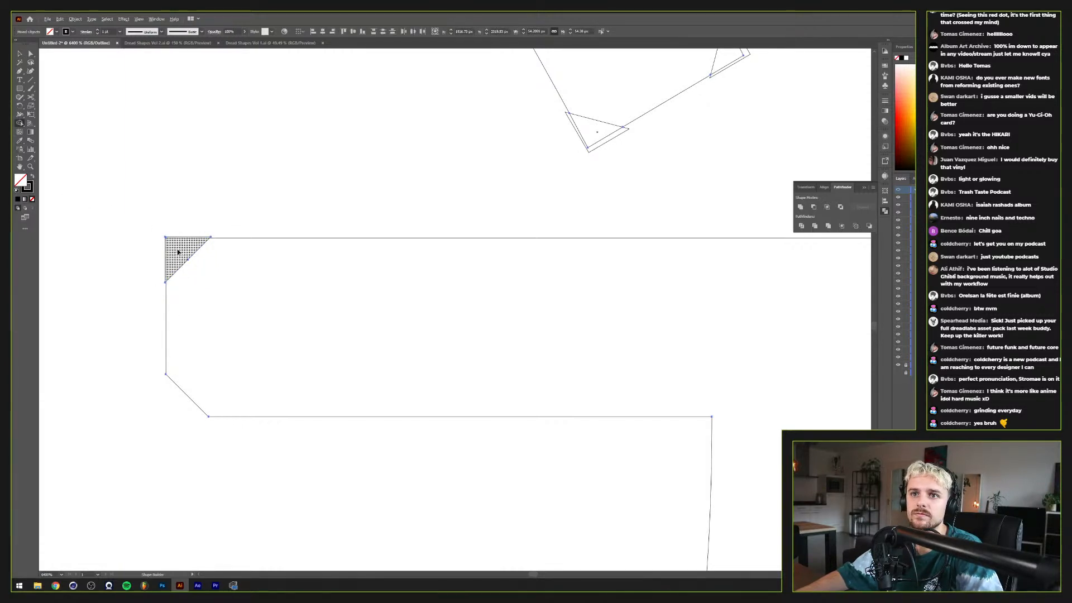
pyautogui.moveTo(177, 251); pyautogui.dragTo(141, 218)
# Step: Select the left slanted stroke with its triangles and cut off all four corners with Shape Builder
pyautogui.scroll(-3, 260, 245)
pyautogui.moveTo(491, 199); pyautogui.dragTo(450, 259)
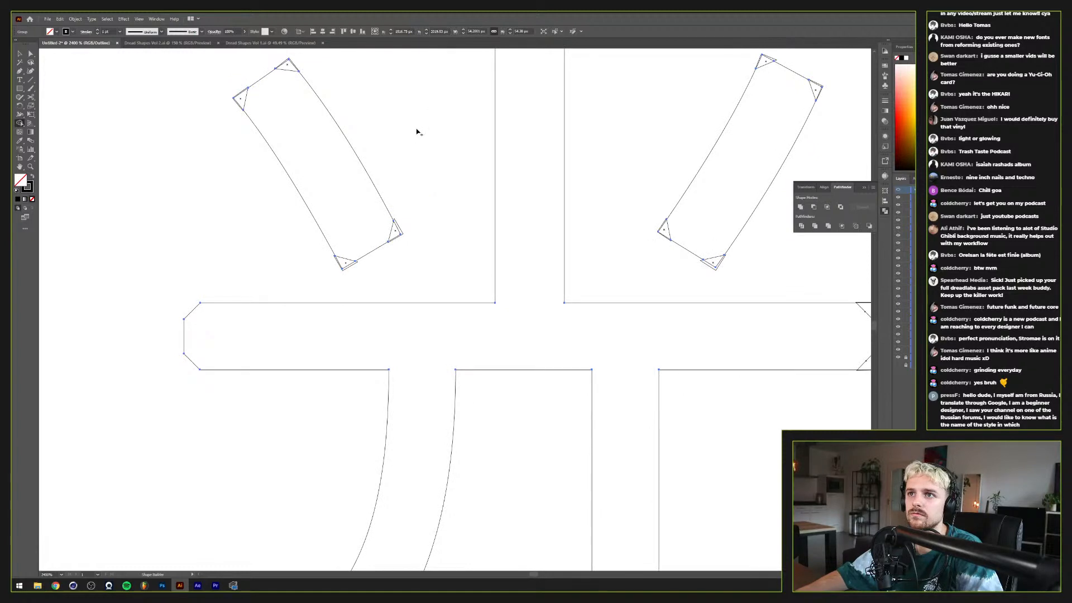
pyautogui.press('v')
pyautogui.scroll(3, 352, 148)
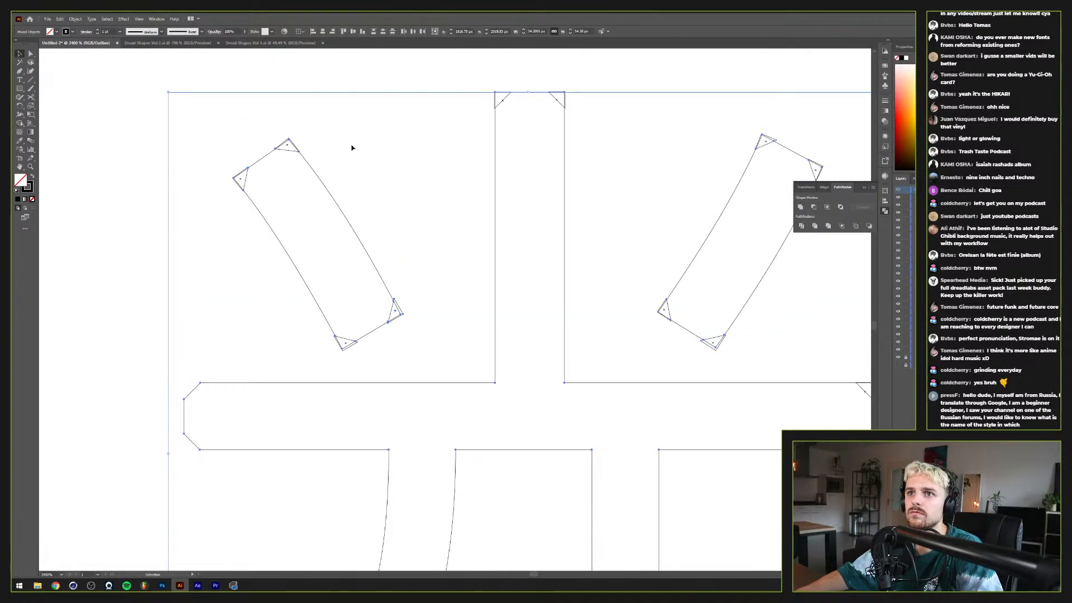
pyautogui.moveTo(411, 110); pyautogui.dragTo(211, 365)
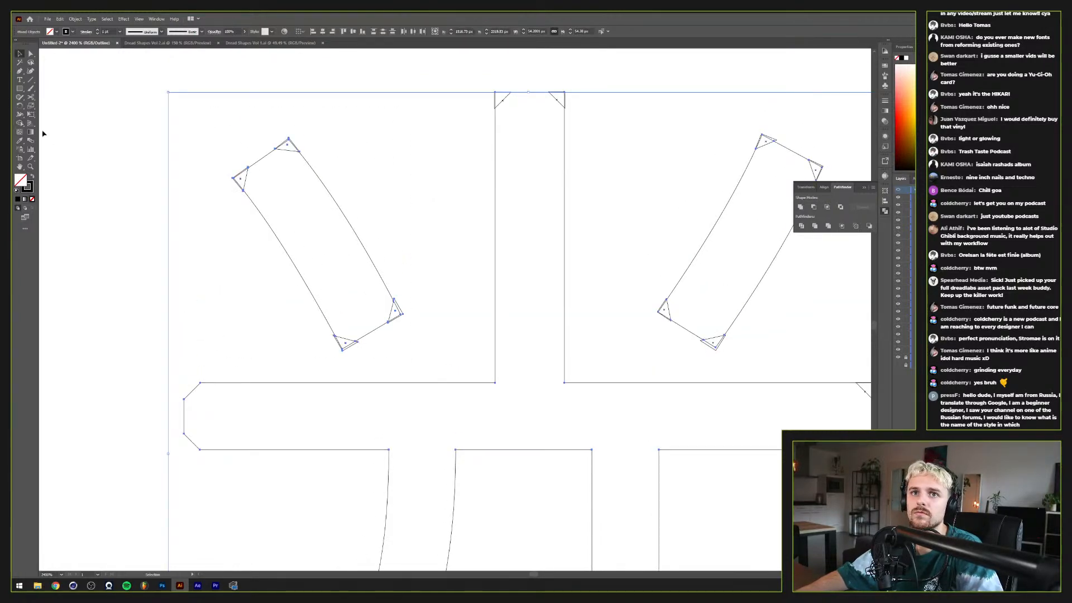
pyautogui.click(19, 123)
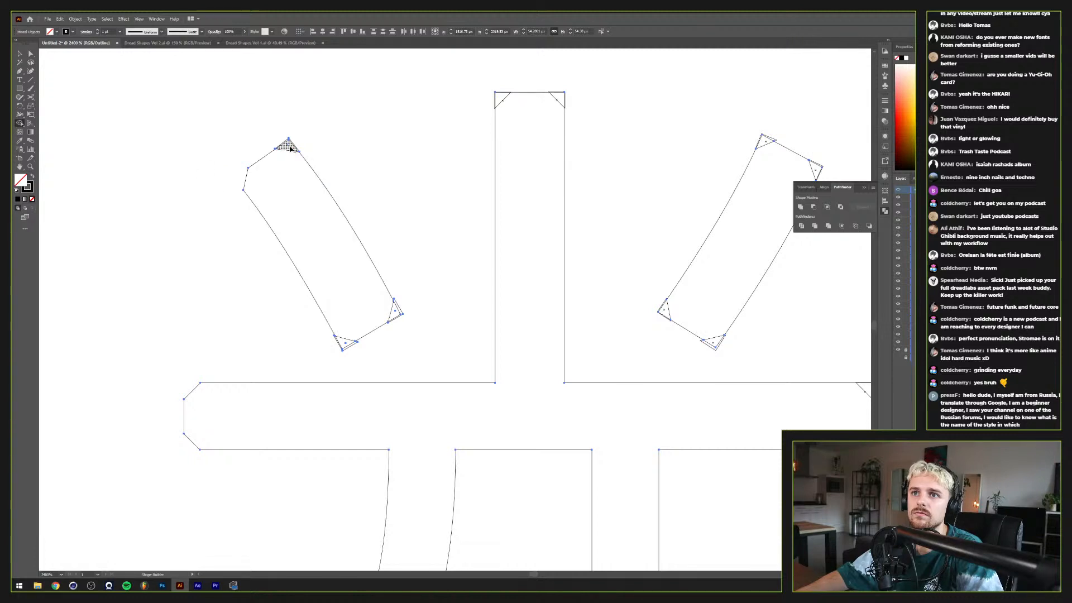
pyautogui.keyDown('alt'); pyautogui.click(345, 343); pyautogui.keyUp('alt')
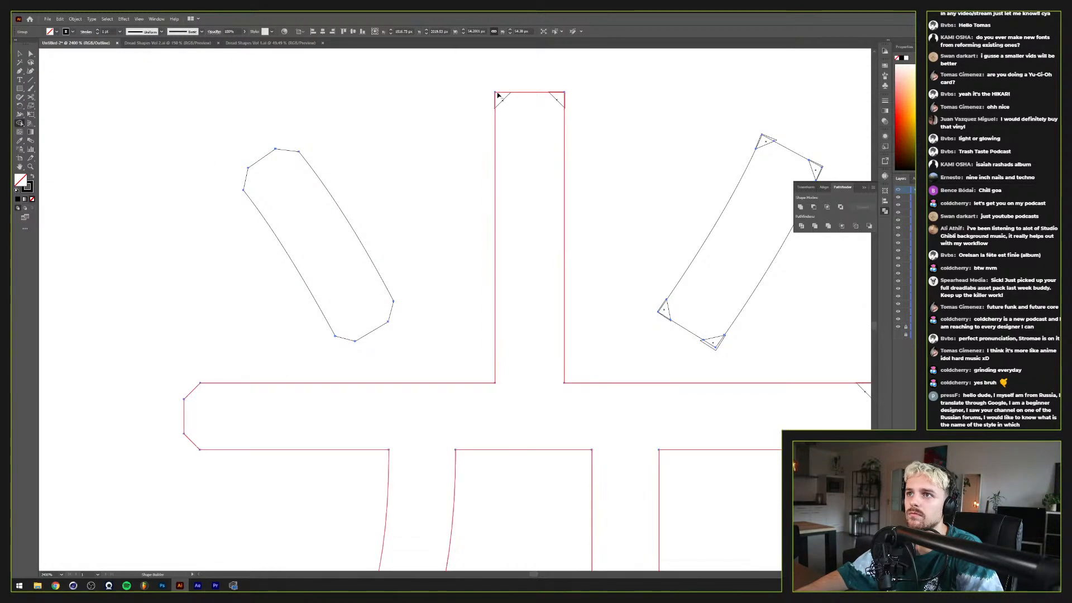
# Step: Try to cut off the right slanted stroke's lower-left corner with Shape Builder, then undo it
pyautogui.scroll(2, 546, 103)
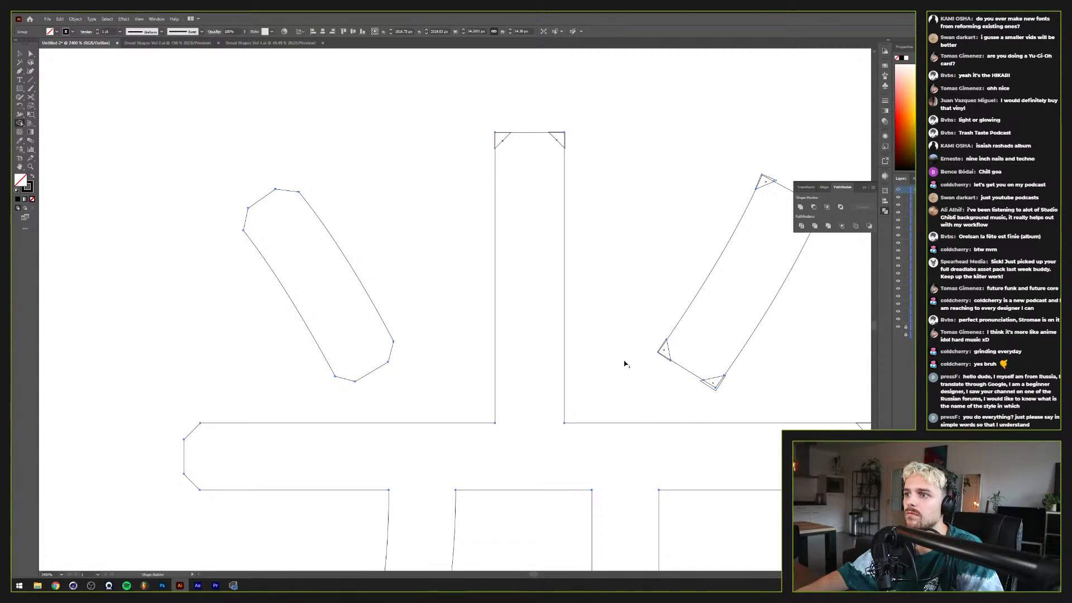
pyautogui.keyDown('alt'); pyautogui.click(670, 348); pyautogui.keyUp('alt')
pyautogui.hotkey('ctrl', 'z')
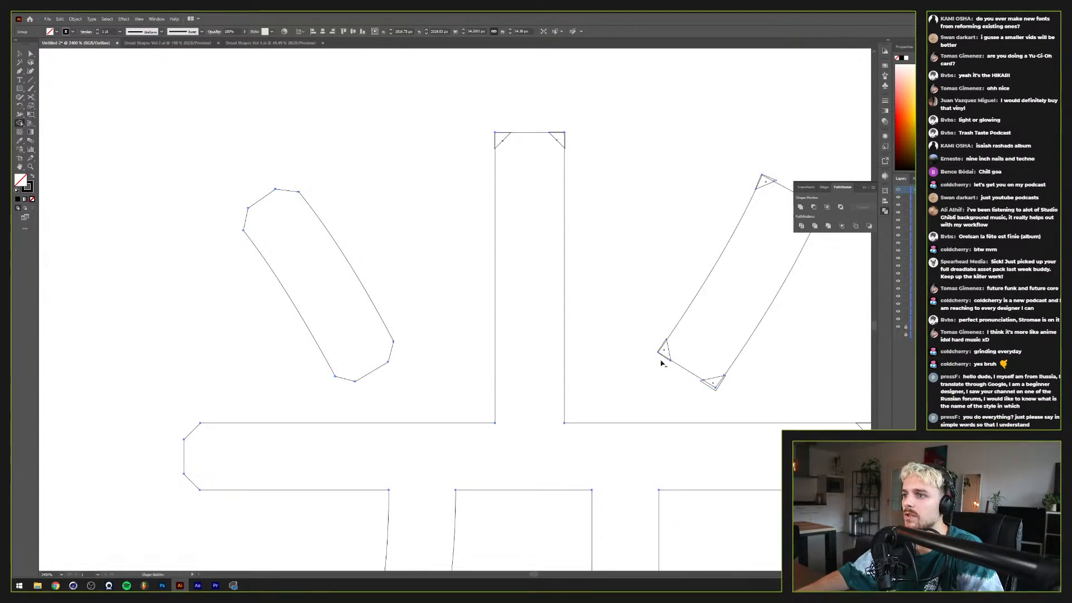
# Step: Select the vertical stroke with its top triangles and cut off its upper-right corner with Shape Builder
pyautogui.press('v')
pyautogui.moveTo(587, 111); pyautogui.dragTo(491, 195)
pyautogui.scroll(3, 617, 153)
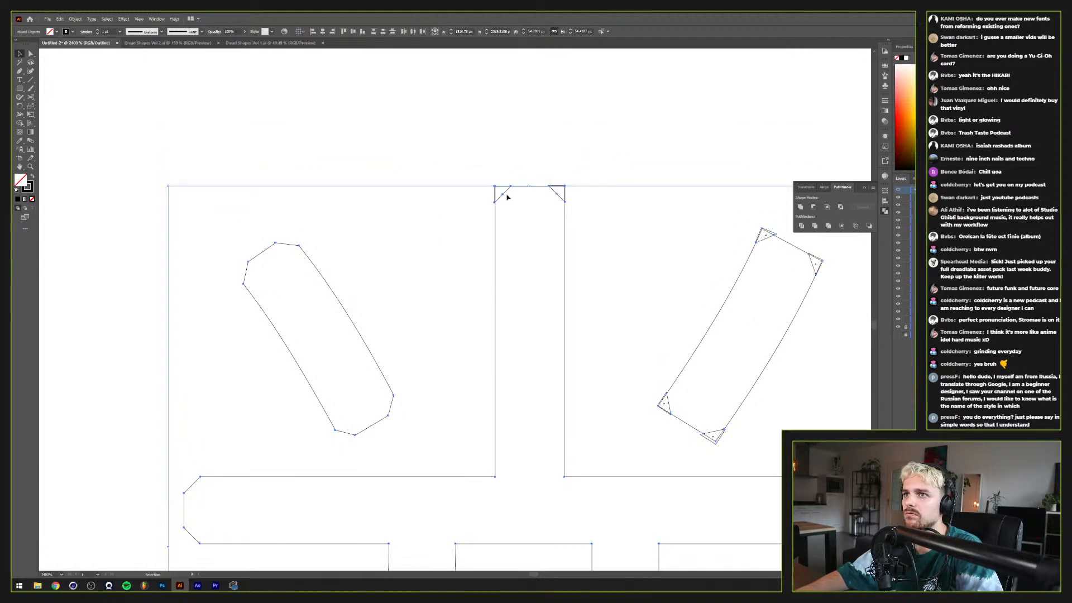
pyautogui.click(20, 123)
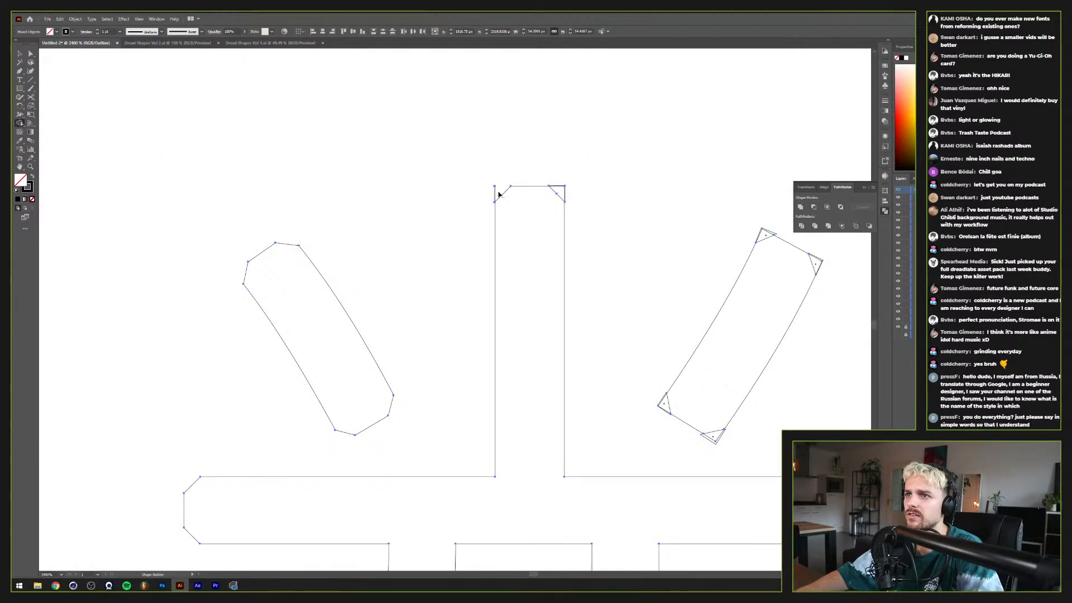
pyautogui.scroll(4, 499, 195)
pyautogui.keyDown('alt'); pyautogui.click(701, 146); pyautogui.keyUp('alt')
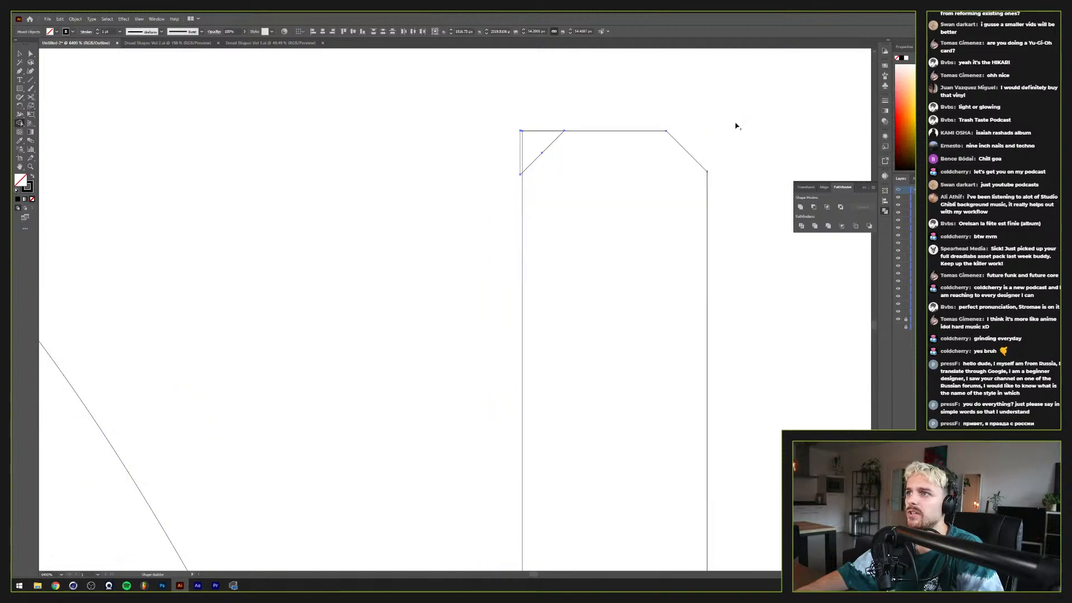
# Step: Enlarge the vertical stroke's upper-left triangle past its top edge and cut off that corner with Shape Builder
pyautogui.scroll(3, 736, 124)
pyautogui.scroll(1, 659, 244)
pyautogui.press('v')
pyautogui.click(424, 307)
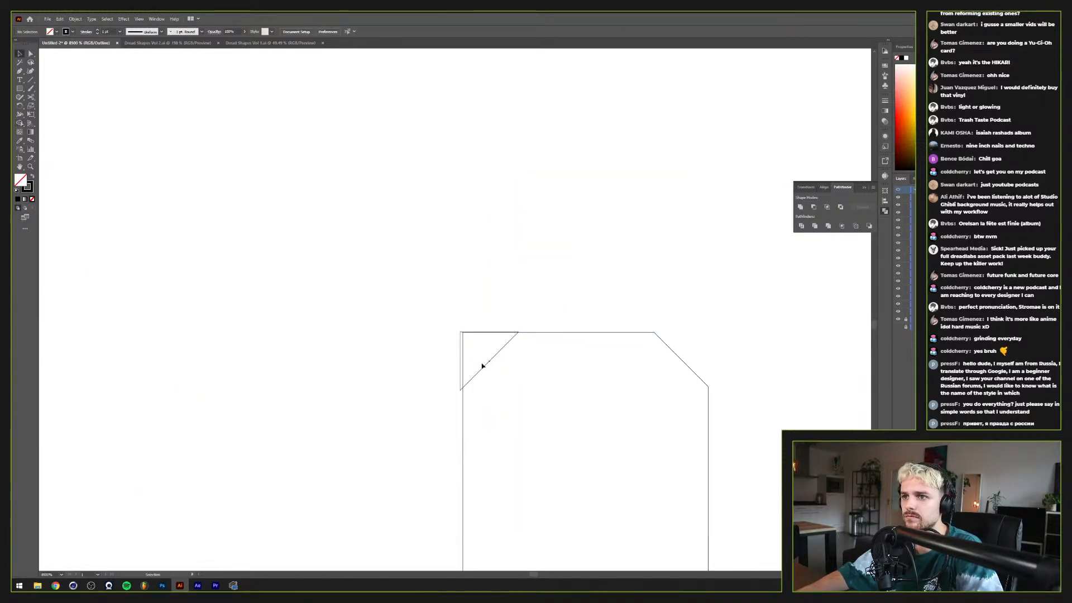
pyautogui.click(482, 366)
pyautogui.moveTo(518, 332); pyautogui.dragTo(525, 327)
pyautogui.click(517, 307)
pyautogui.hotkey('ctrl', 'a')
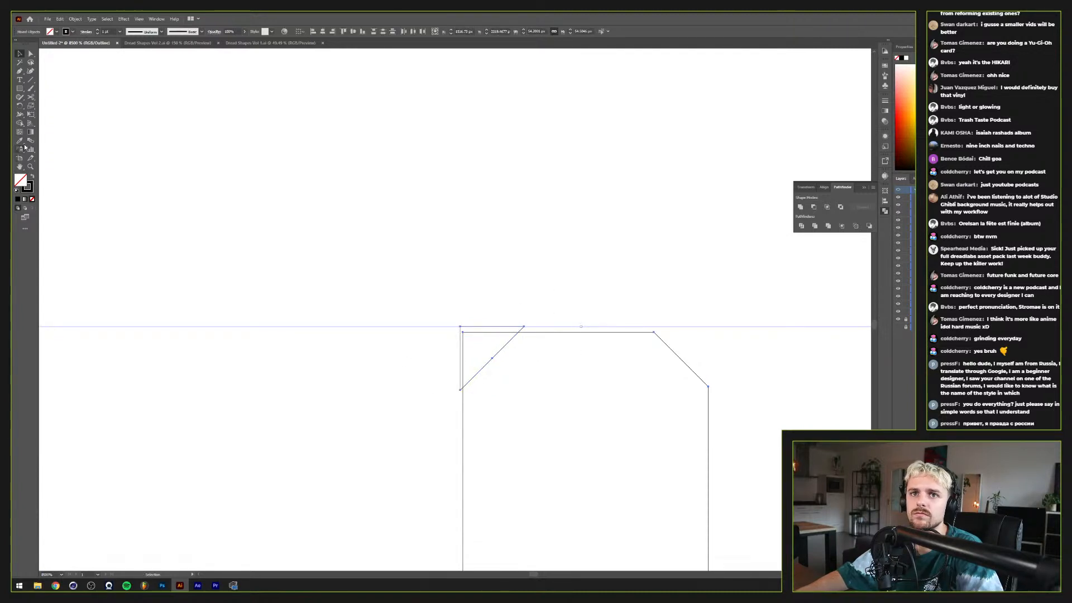
pyautogui.click(21, 124)
pyautogui.keyDown('alt'); pyautogui.click(465, 351); pyautogui.keyUp('alt')
# Step: Select the right slanted stroke with its triangles and cut off all four corners with Shape Builder
pyautogui.scroll(-10, 545, 347)
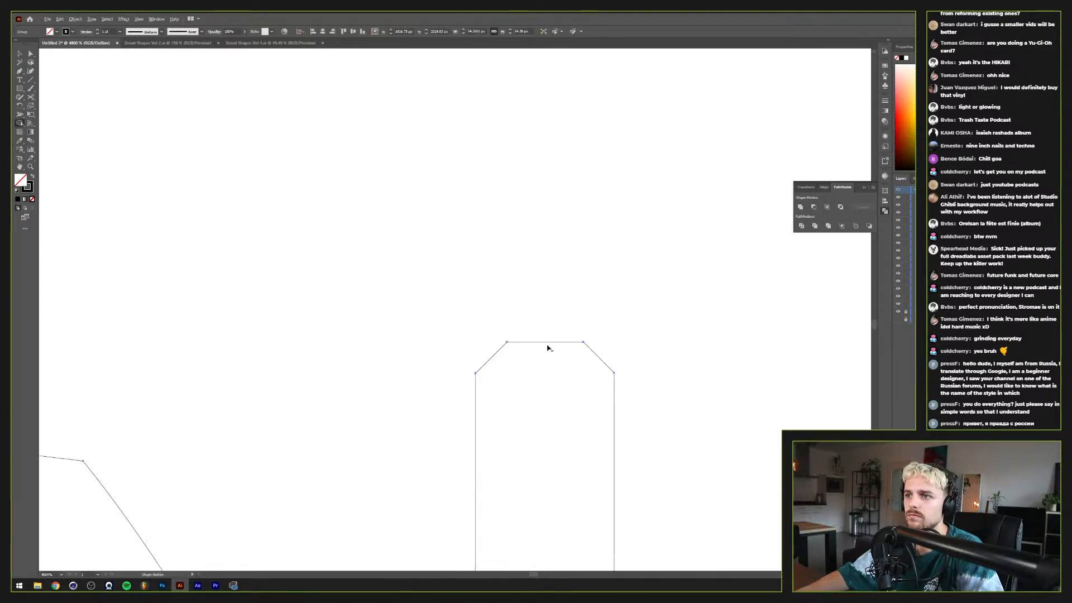
pyautogui.scroll(6, 594, 325)
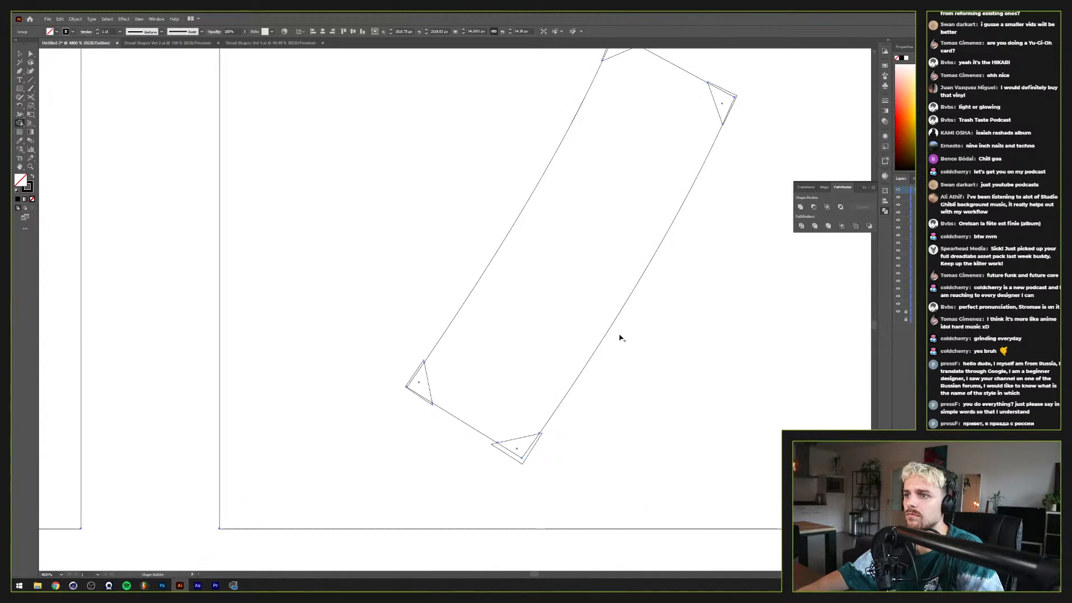
pyautogui.scroll(-3, 618, 335)
pyautogui.press('v')
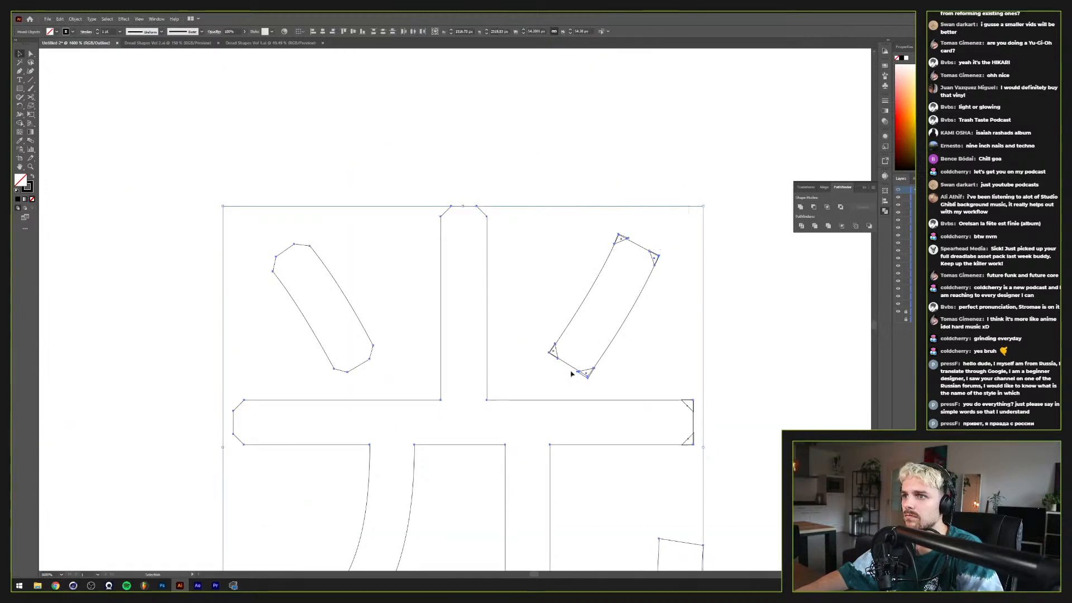
pyautogui.scroll(2, 583, 368)
pyautogui.hotkey('shift', 'm')
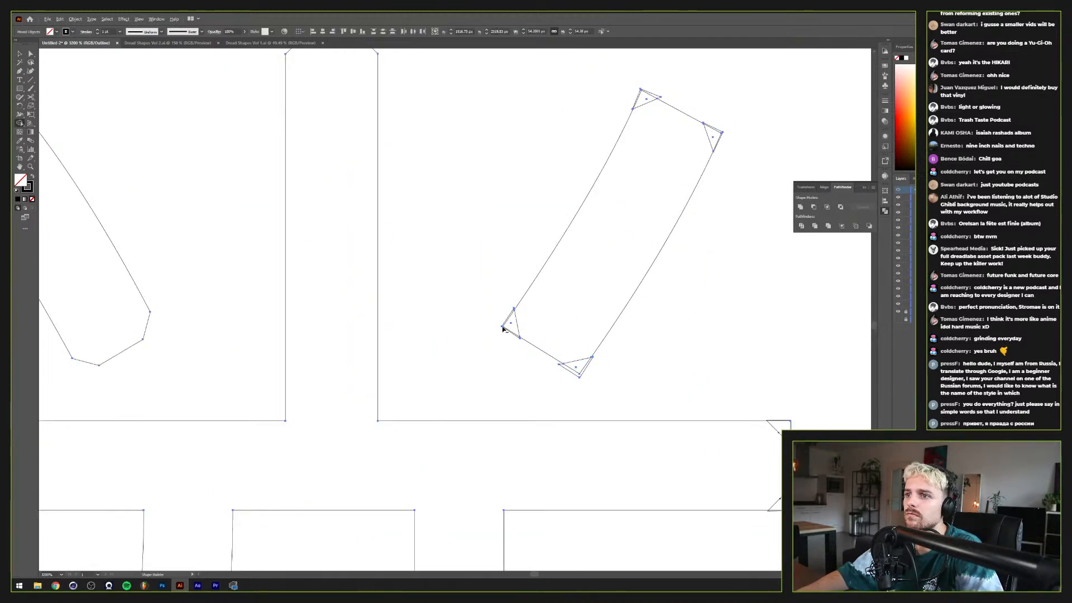
pyautogui.keyDown('alt'); pyautogui.click(504, 328); pyautogui.keyUp('alt')
pyautogui.keyDown('alt'); pyautogui.click(646, 98); pyautogui.keyUp('alt')
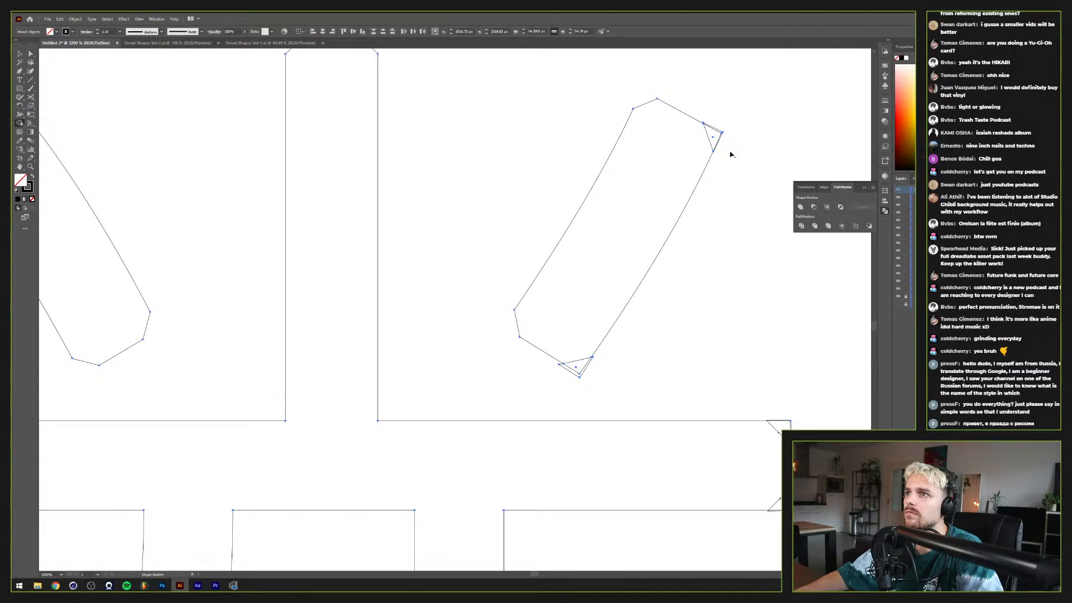
pyautogui.keyDown('alt'); pyautogui.click(716, 138); pyautogui.keyUp('alt')
pyautogui.keyDown('alt'); pyautogui.click(580, 370); pyautogui.keyUp('alt')
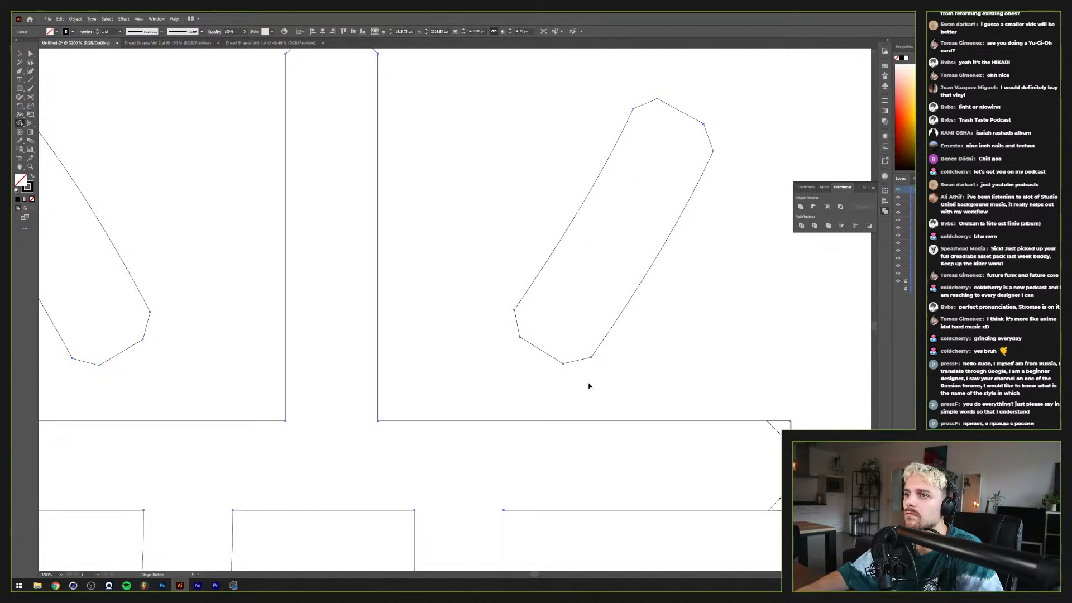
# Step: Remove the two leftover corner triangles from the right end of the horizontal bar with the Shape Builder tool
pyautogui.scroll(-3, 589, 383)
pyautogui.scroll(2, 699, 385)
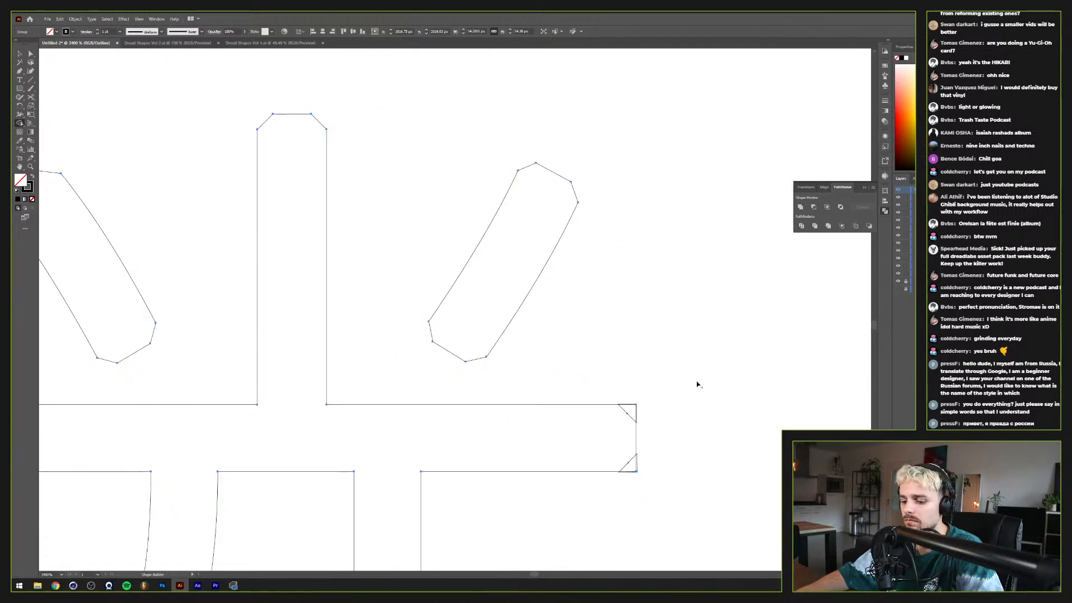
pyautogui.press('v')
pyautogui.moveTo(716, 379); pyautogui.dragTo(569, 505)
pyautogui.click(20, 123)
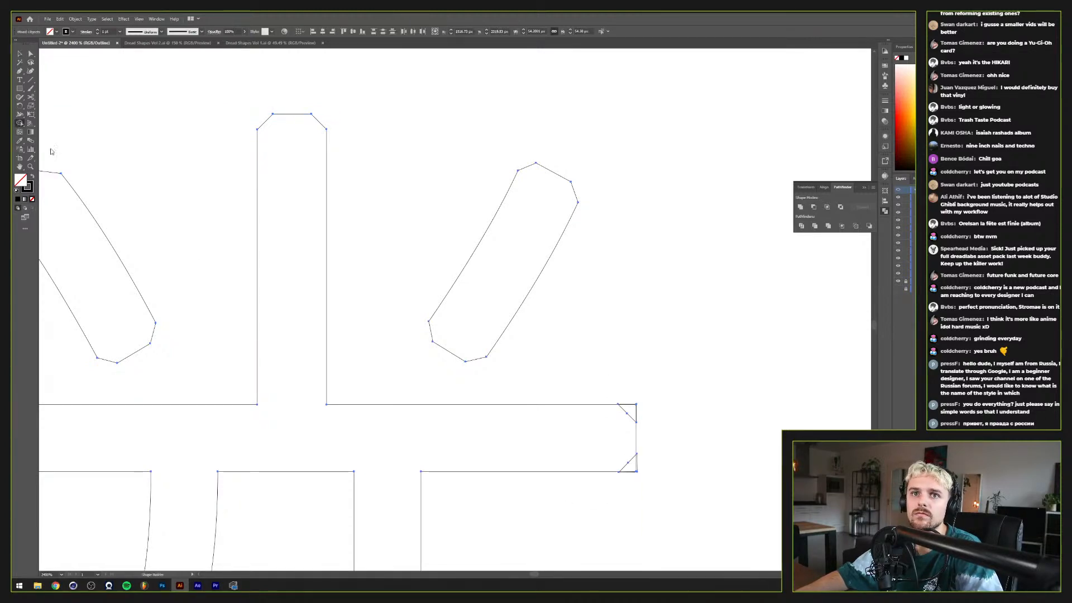
pyautogui.keyDown('alt'); pyautogui.click(630, 465); pyautogui.keyUp('alt')
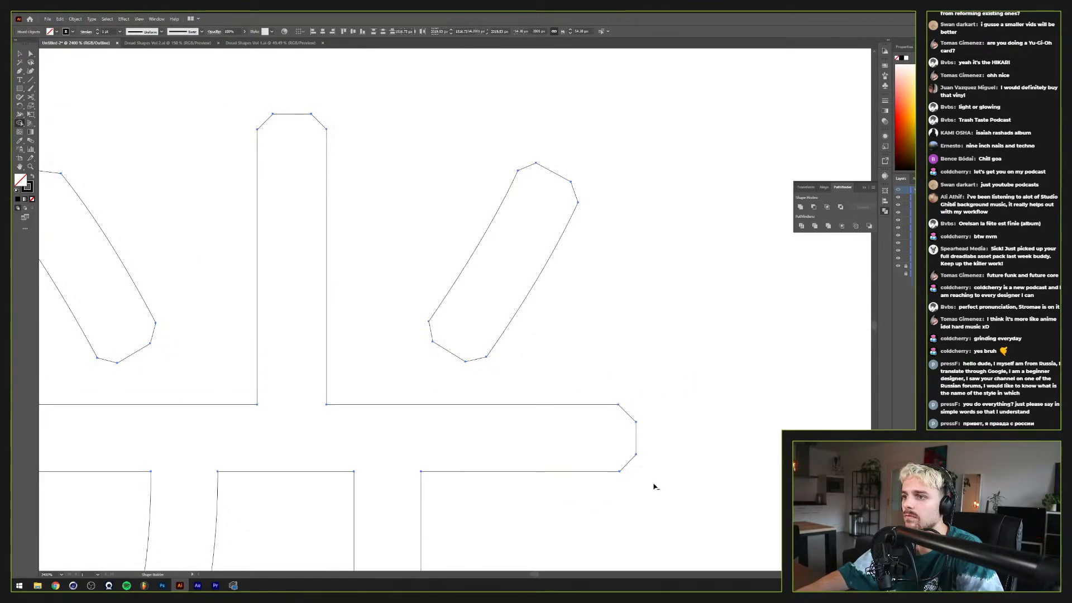
pyautogui.scroll(-5, 604, 458)
pyautogui.scroll(2, 459, 432)
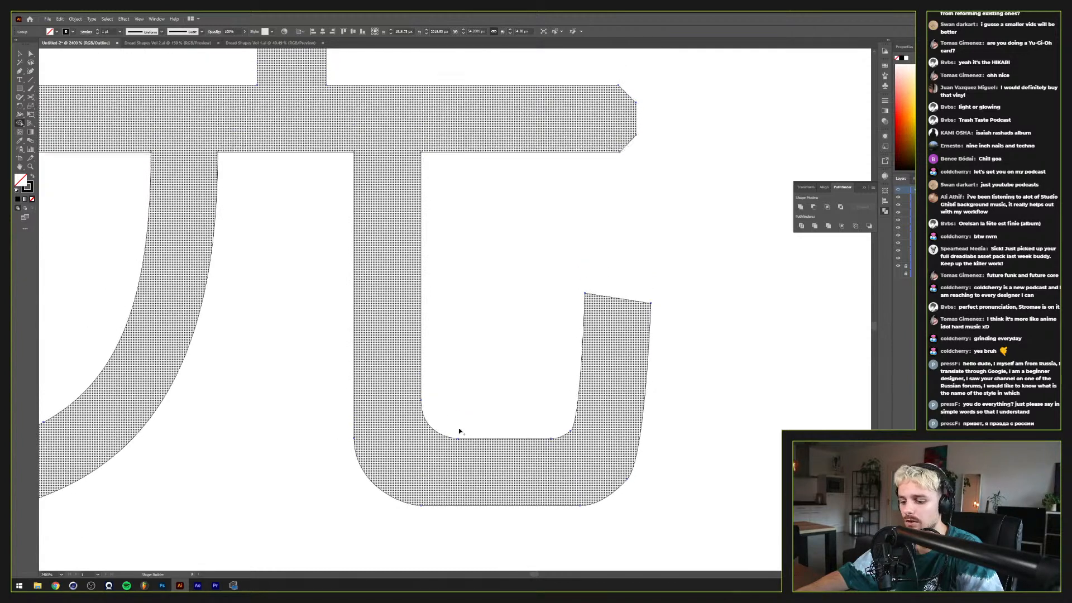
pyautogui.press('v')
pyautogui.click(454, 409)
# Step: Draw a rectangle about 5 by 17 px over the hooked stroke's vertical stem and place a horizontal copy along its bottom bar
pyautogui.scroll(1, 454, 409)
pyautogui.scroll(1, 454, 409)
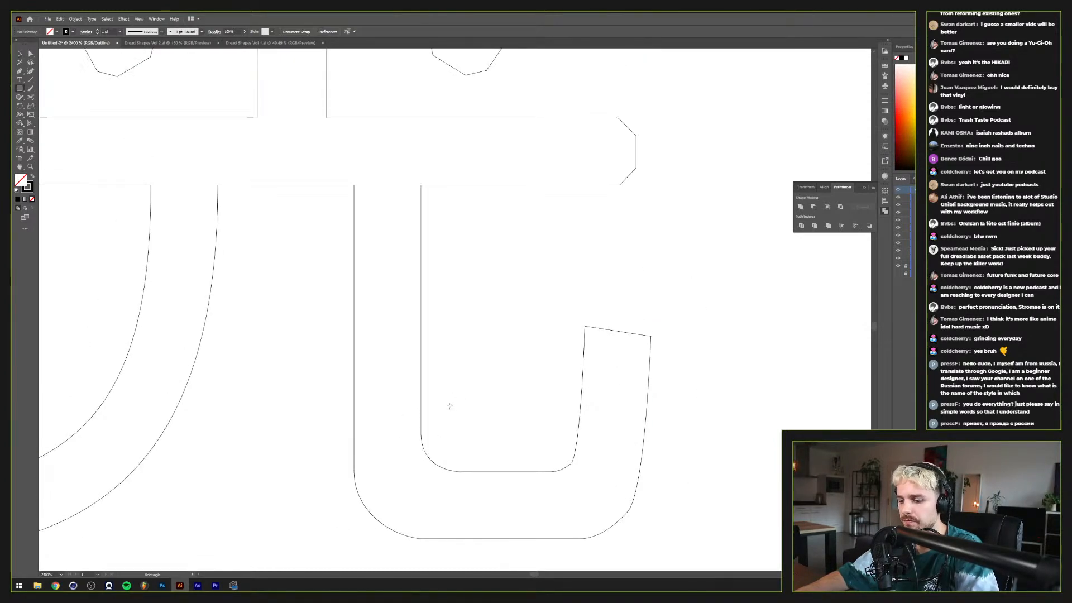
pyautogui.press('m')
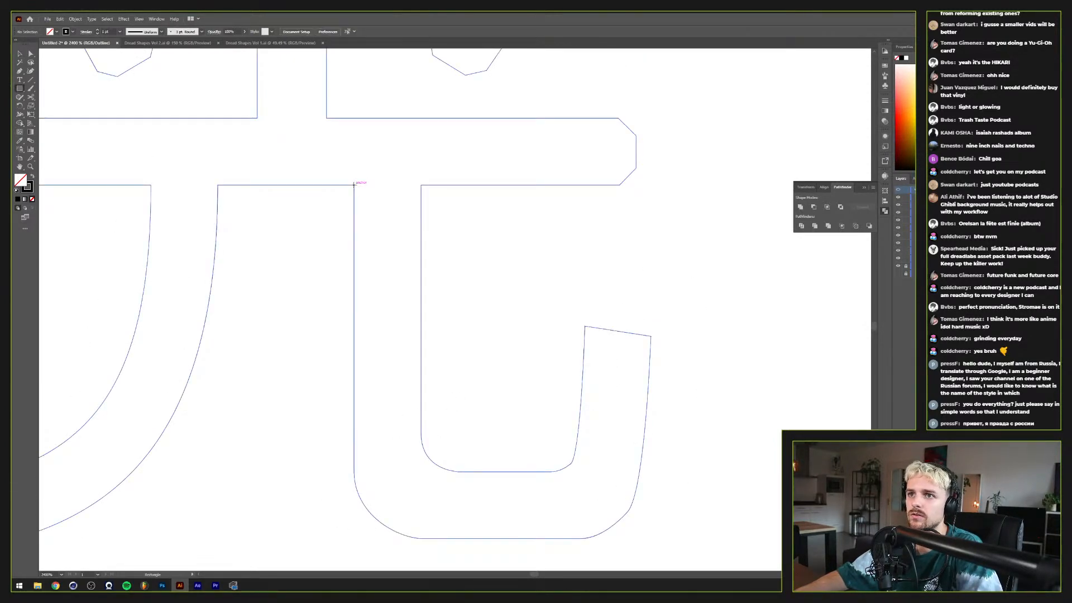
pyautogui.moveTo(354, 184)
pyautogui.mouseDown()
pyautogui.moveTo(415, 349)
pyautogui.moveTo(421, 445)
pyautogui.moveTo(421, 417)
pyautogui.moveTo(414, 427)
pyautogui.moveTo(525, 518)
pyautogui.mouseUp()
pyautogui.press('v')
pyautogui.moveTo(542, 284); pyautogui.dragTo(649, 478)
pyautogui.moveTo(527, 437); pyautogui.dragTo(520, 541)
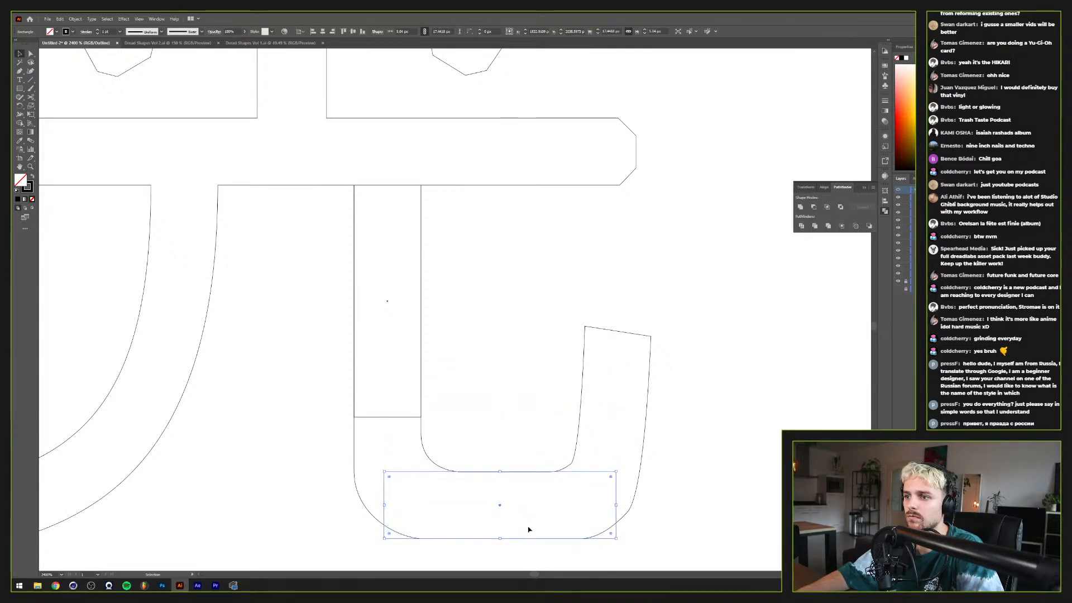
# Step: Place an upright copy of the bottom rectangle over the hook's short right arm, shortened and aligned with the arm's top corners
pyautogui.moveTo(537, 474); pyautogui.dragTo(686, 350)
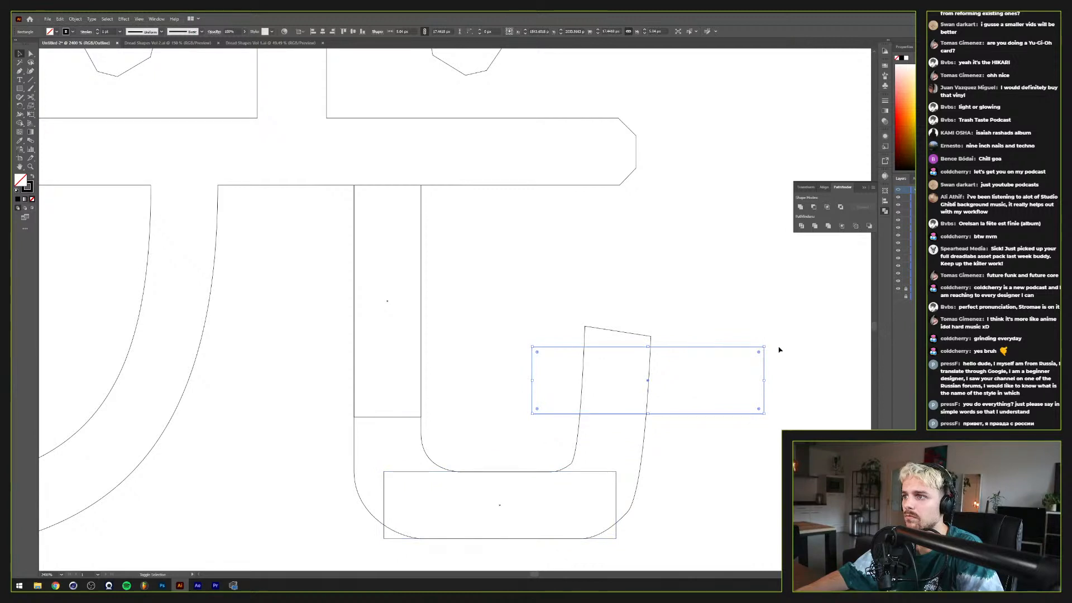
pyautogui.moveTo(777, 362); pyautogui.dragTo(673, 510)
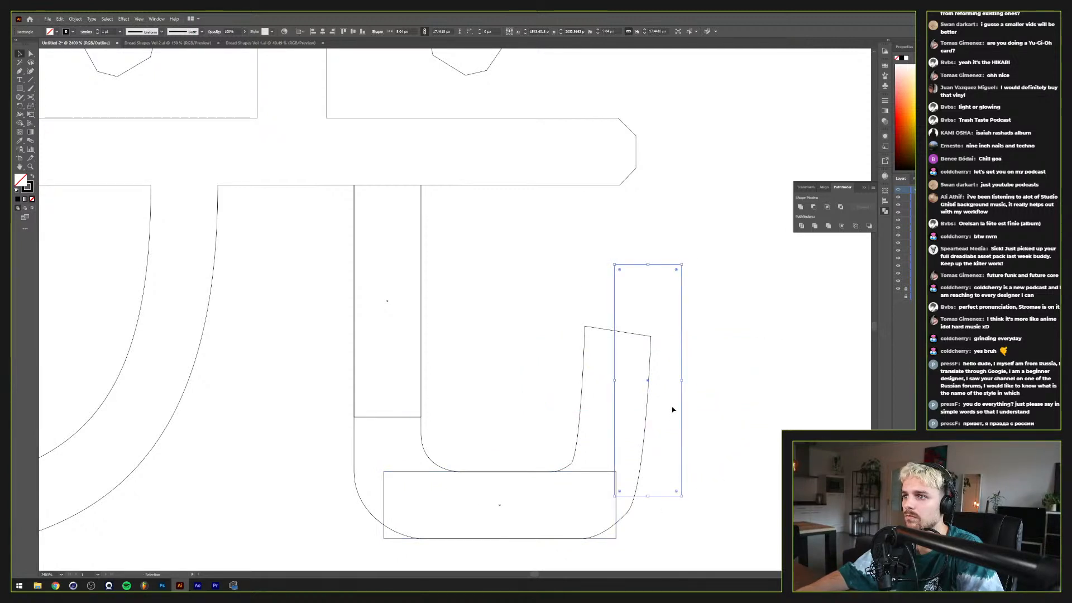
pyautogui.moveTo(650, 264); pyautogui.dragTo(651, 344)
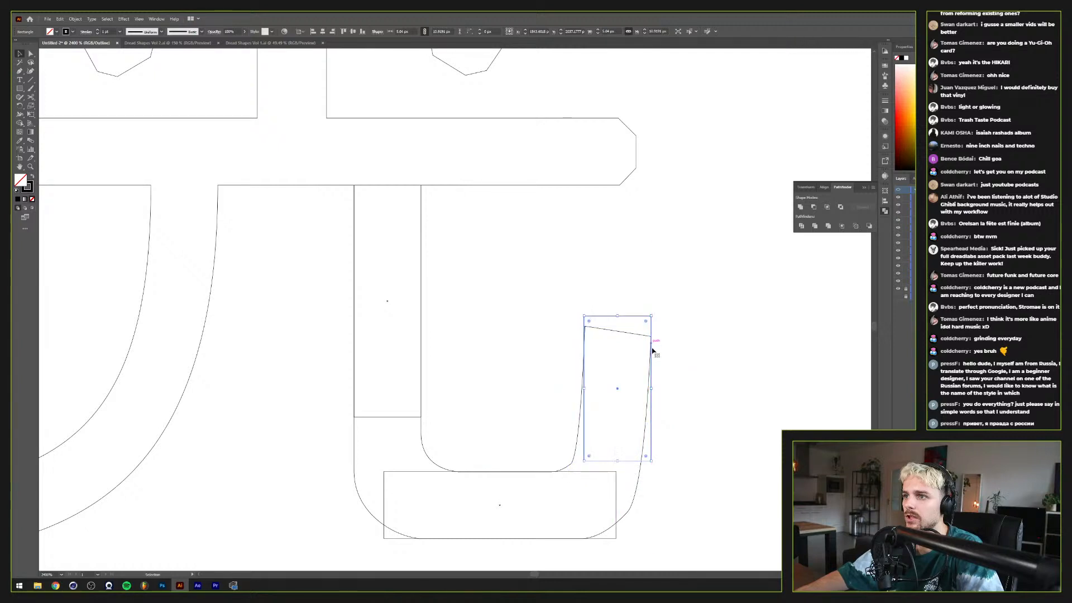
pyautogui.click(688, 438)
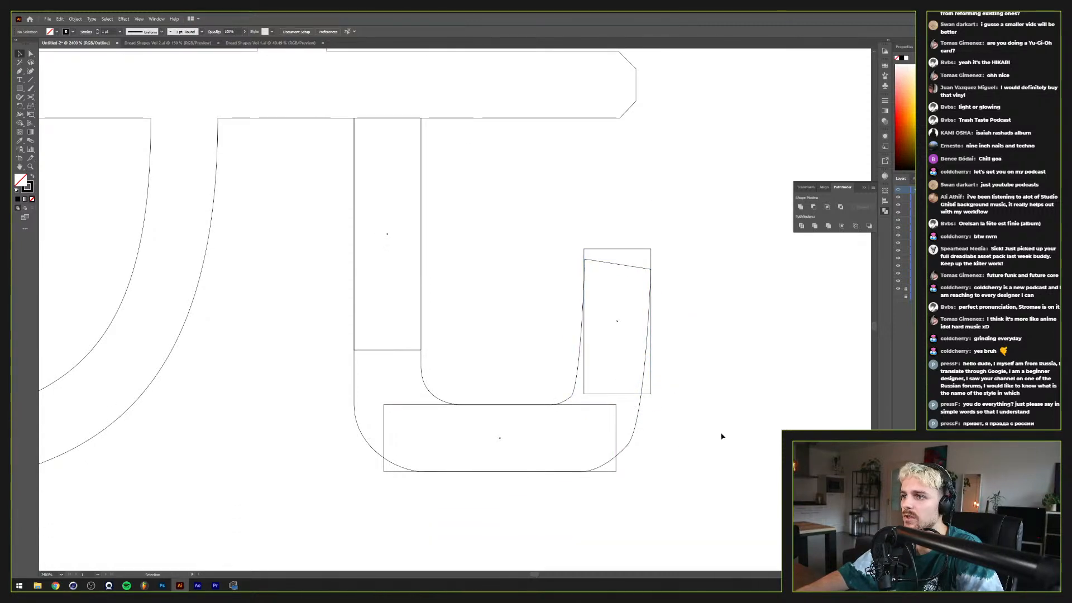
# Step: Draw a closed four-sided Pen shape with a 45-degree edge cutting across the outer bottom-left corner of the hooked stroke
pyautogui.scroll(1, 723, 436)
pyautogui.press('p')
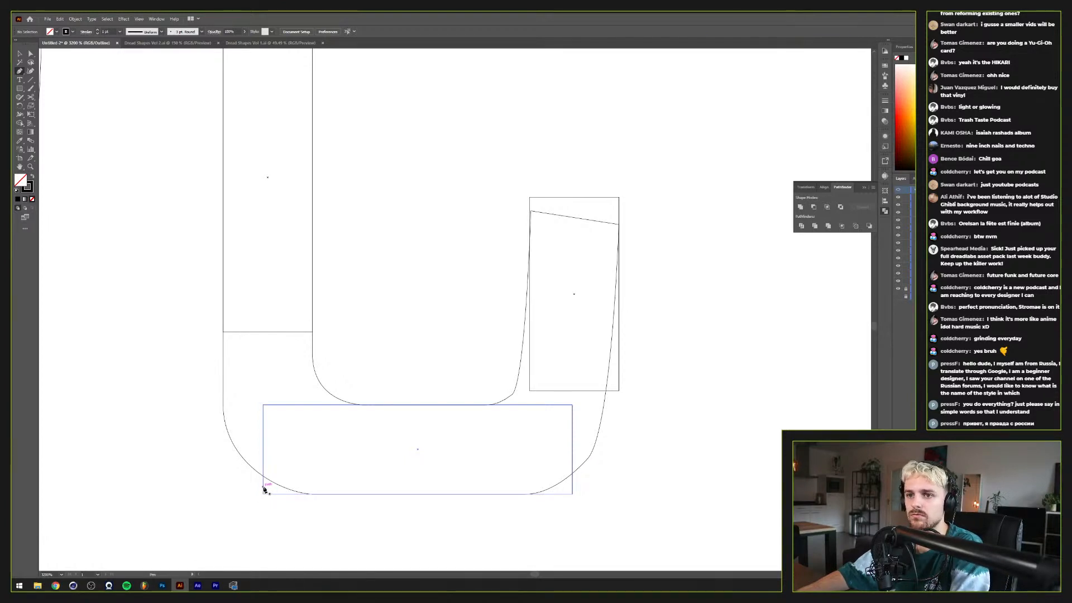
pyautogui.click(312, 494)
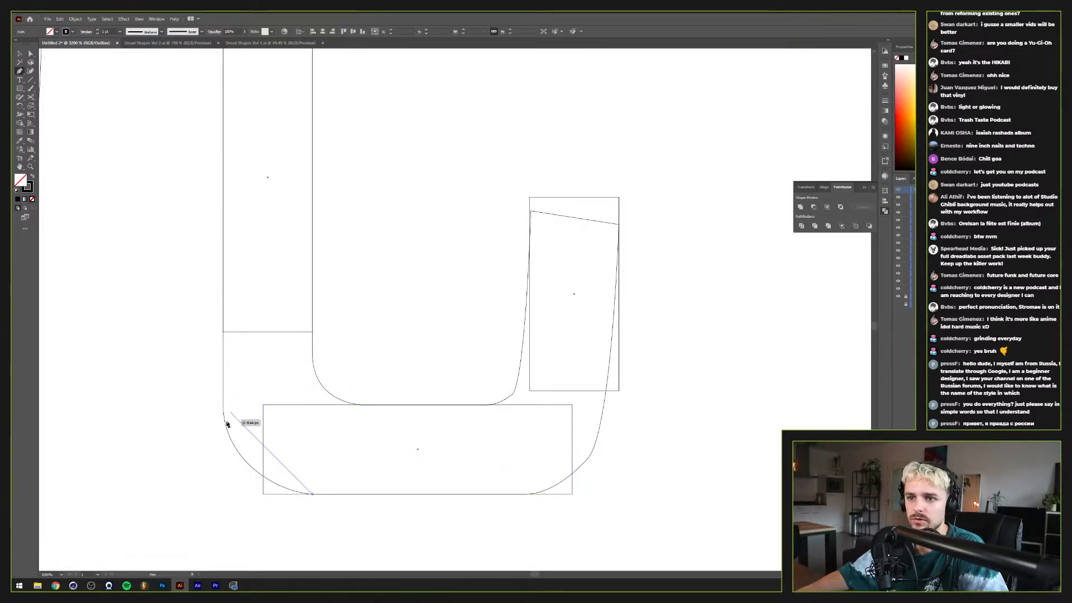
pyautogui.keyDown('shift'); pyautogui.click(211, 392); pyautogui.keyUp('shift')
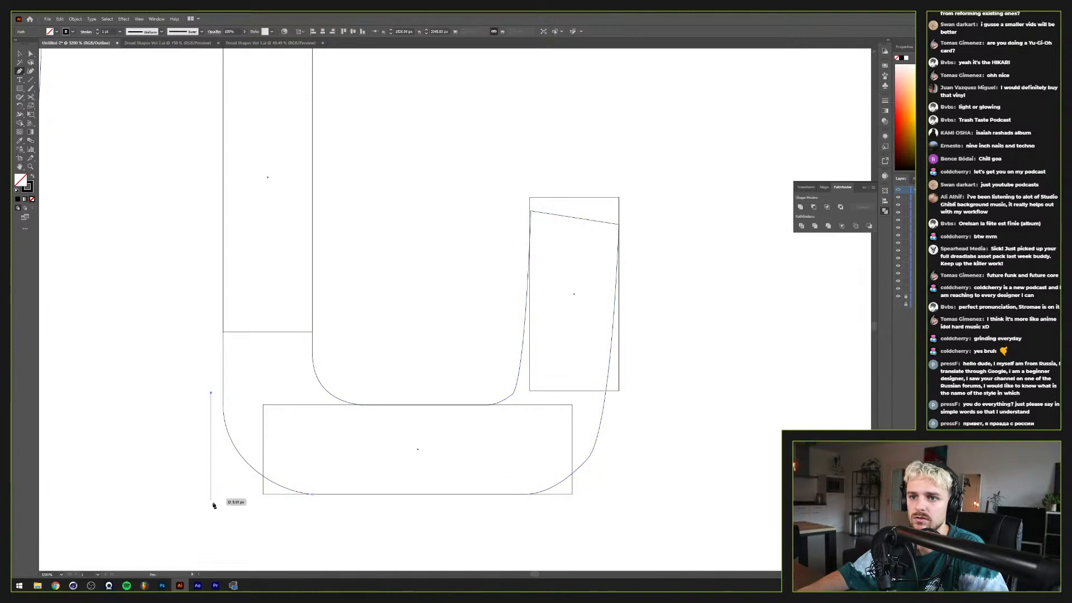
pyautogui.keyDown('shift'); pyautogui.click(210, 522); pyautogui.keyUp('shift')
pyautogui.keyDown('shift'); pyautogui.click(321, 522); pyautogui.keyUp('shift')
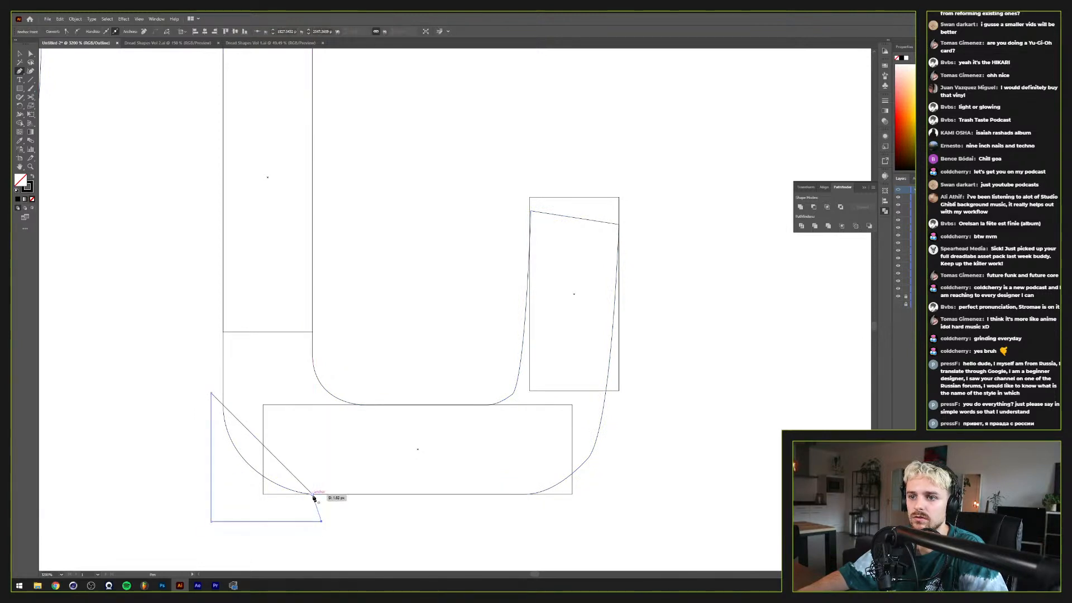
pyautogui.click(312, 495)
pyautogui.press('v')
pyautogui.click(360, 519)
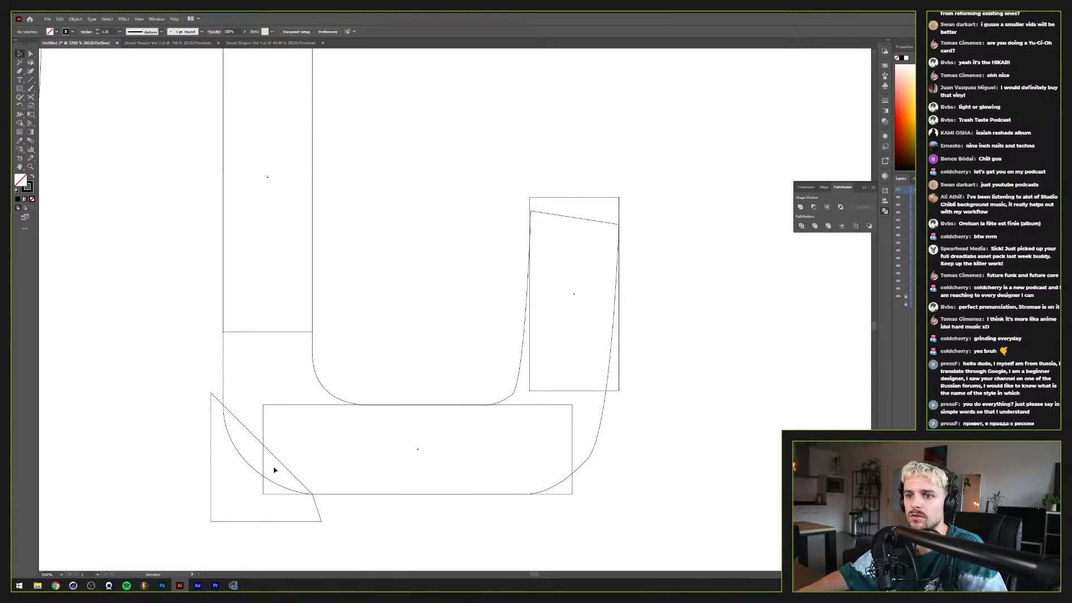
# Step: Add midpoint anchors to the bottom rectangle's sides and reflect a copy of the corner-cutting shape across its vertical centre line
pyautogui.click(299, 405)
pyautogui.keyDown('ctrl'); pyautogui.click(510, 409); pyautogui.keyUp('ctrl')
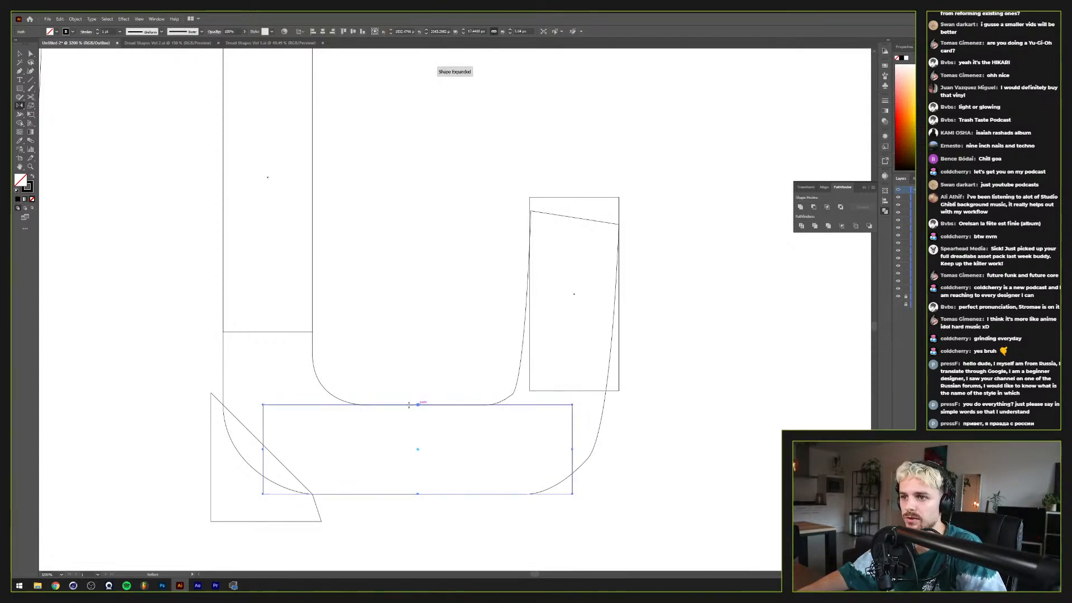
pyautogui.click(211, 468)
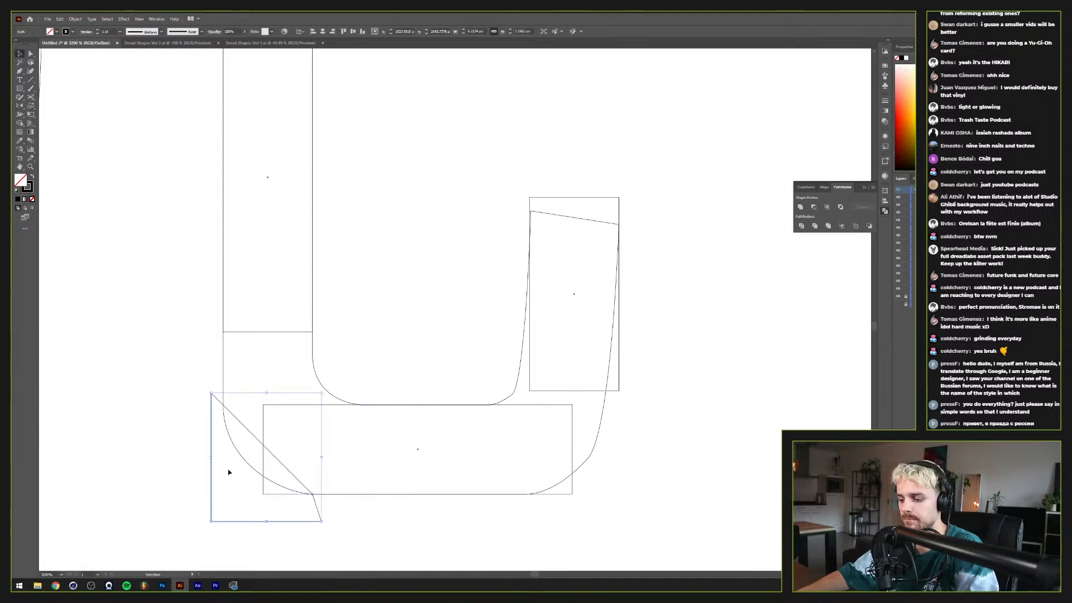
pyautogui.press('o')
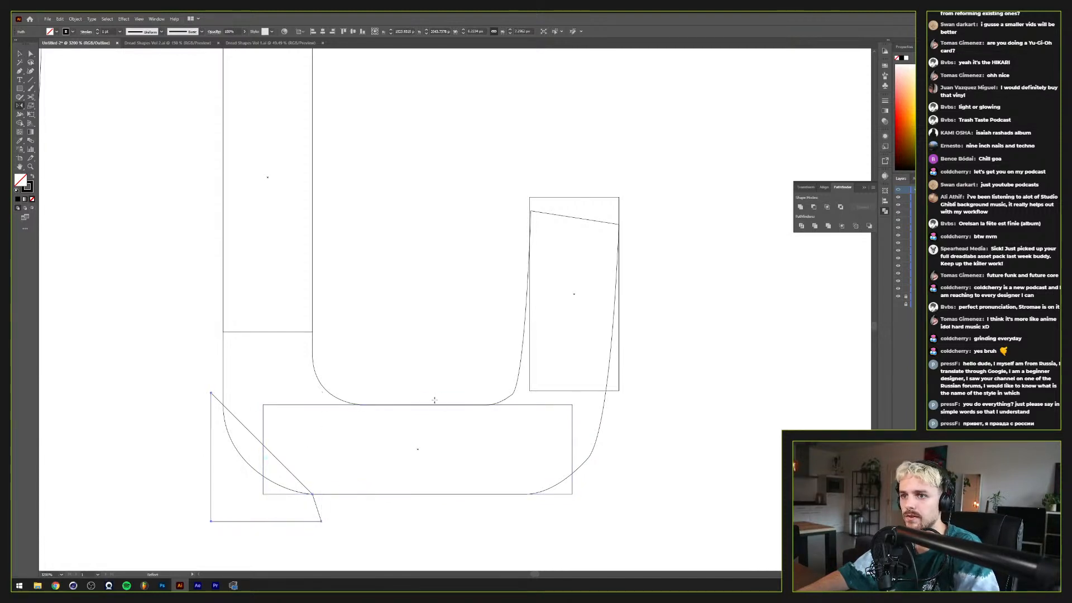
pyautogui.keyDown('alt'); pyautogui.click(418, 495); pyautogui.keyUp('alt')
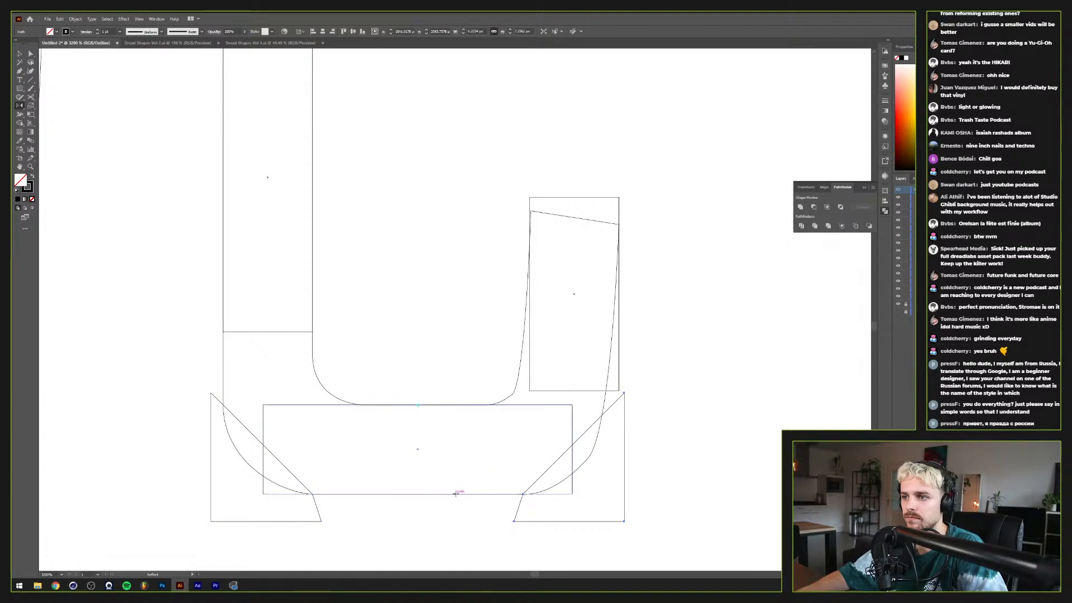
pyautogui.press('b')
pyautogui.press('v')
pyautogui.click(725, 458)
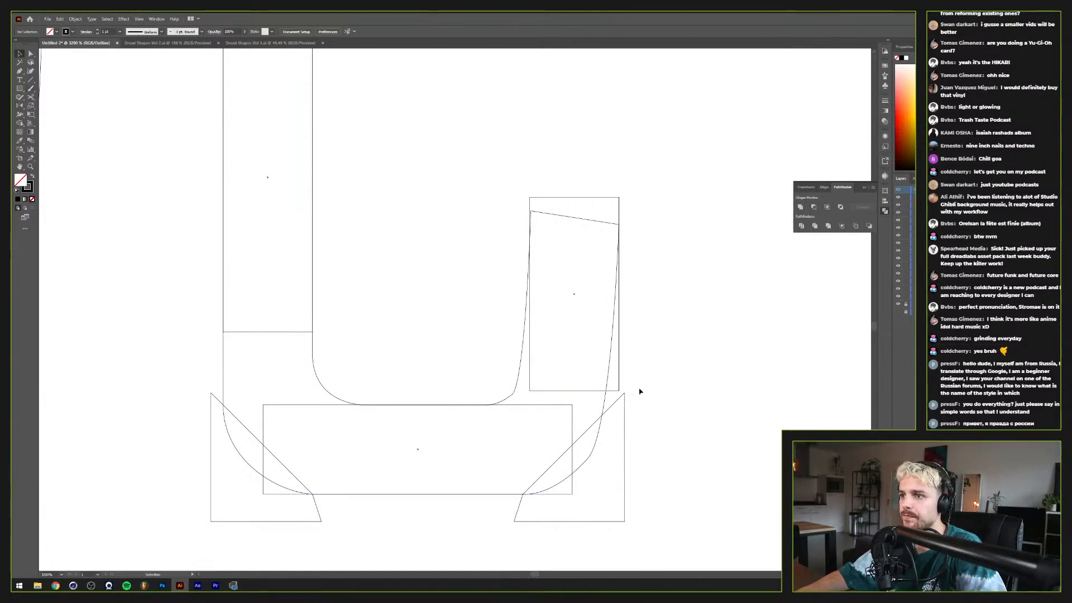
# Step: Align the mirrored cutting shape's outer edge with the right arm's rectangle and extend that rectangle down into the bottom bar
pyautogui.click(617, 377)
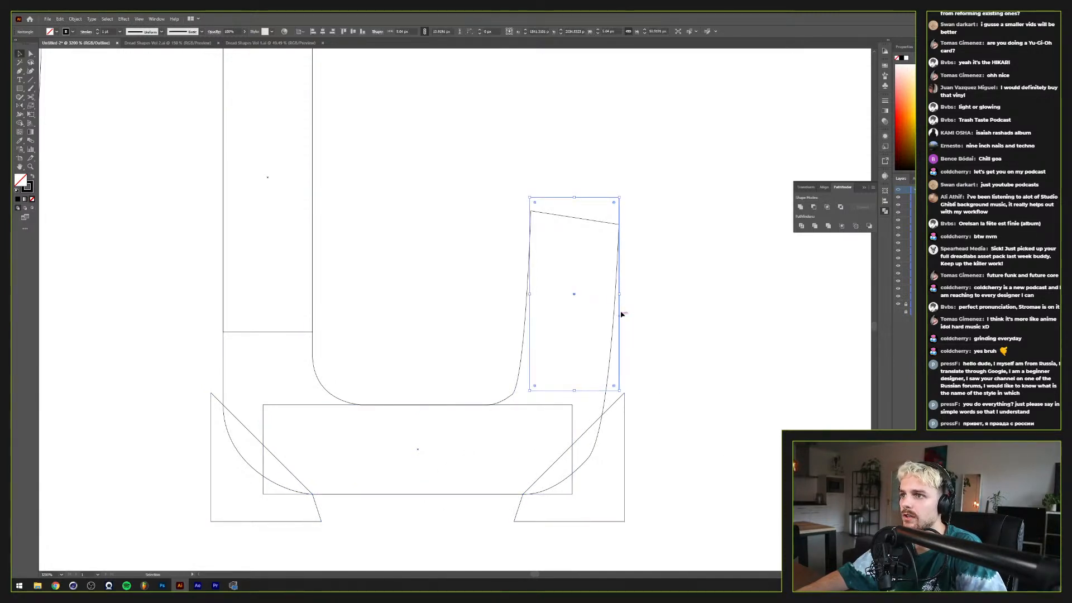
pyautogui.click(625, 427)
pyautogui.moveTo(625, 428); pyautogui.dragTo(618, 427)
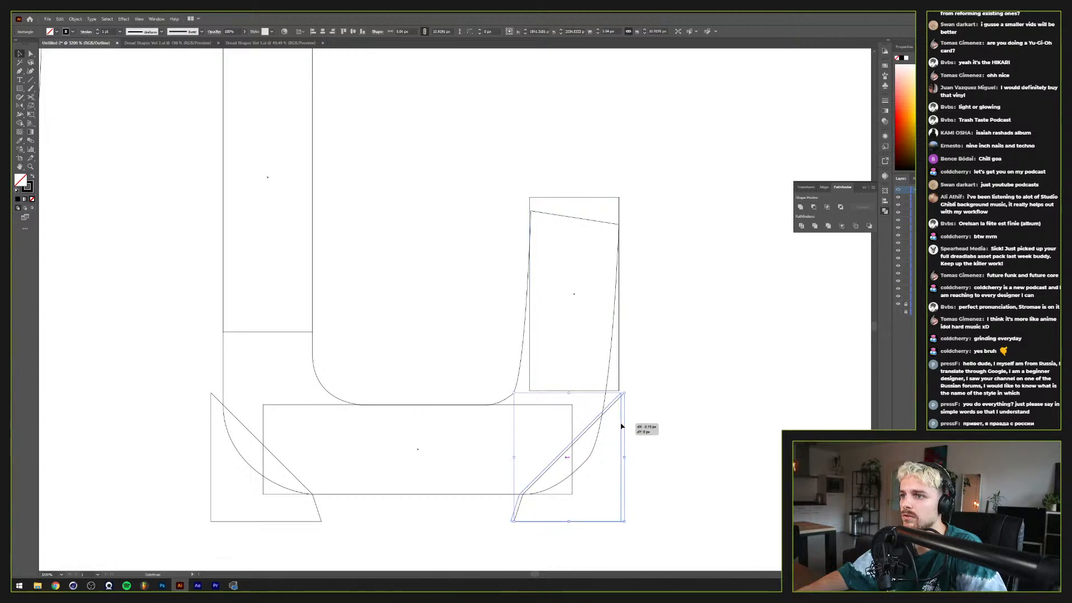
pyautogui.click(665, 430)
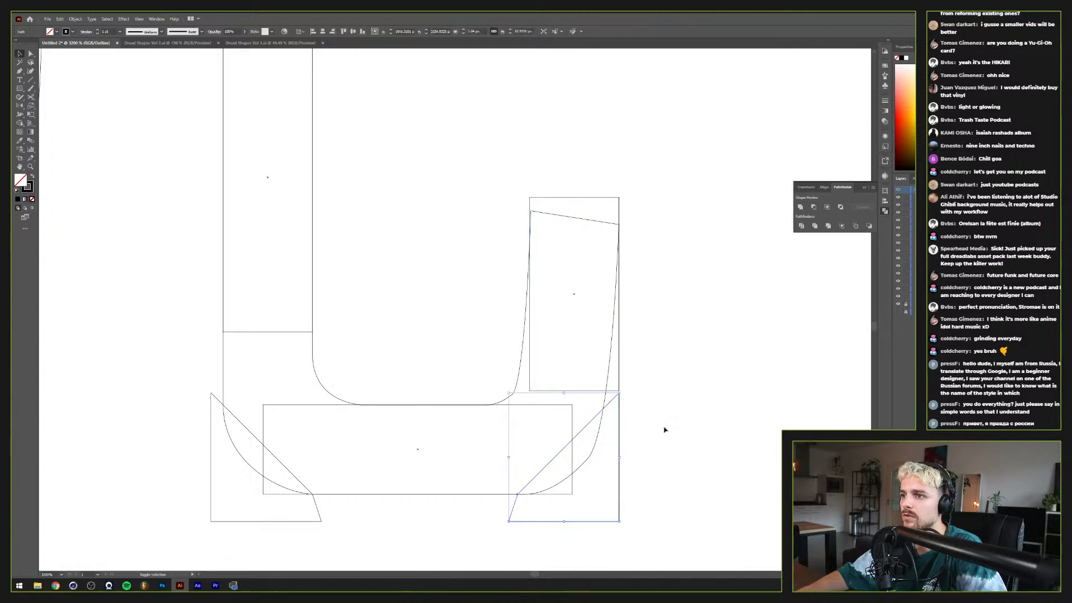
pyautogui.click(574, 391)
pyautogui.moveTo(574, 391); pyautogui.dragTo(574, 478)
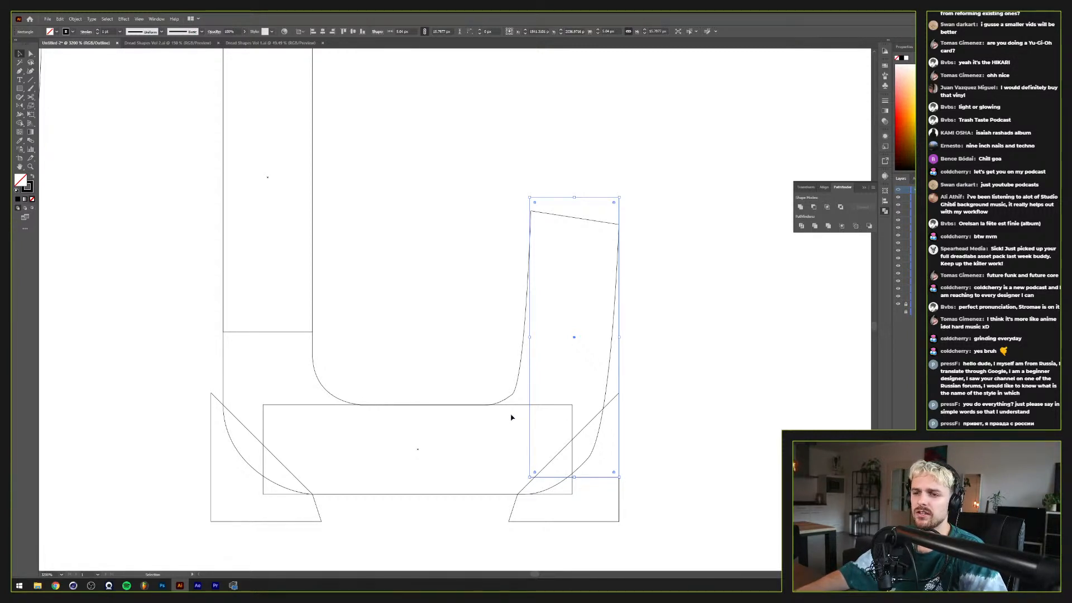
pyautogui.click(453, 382)
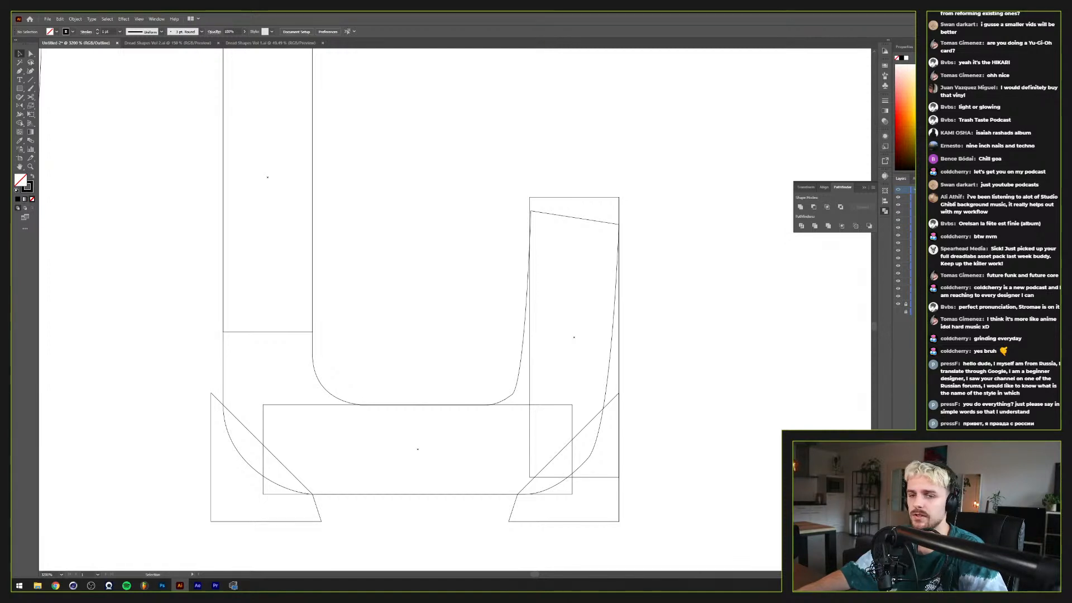
pyautogui.click(611, 521)
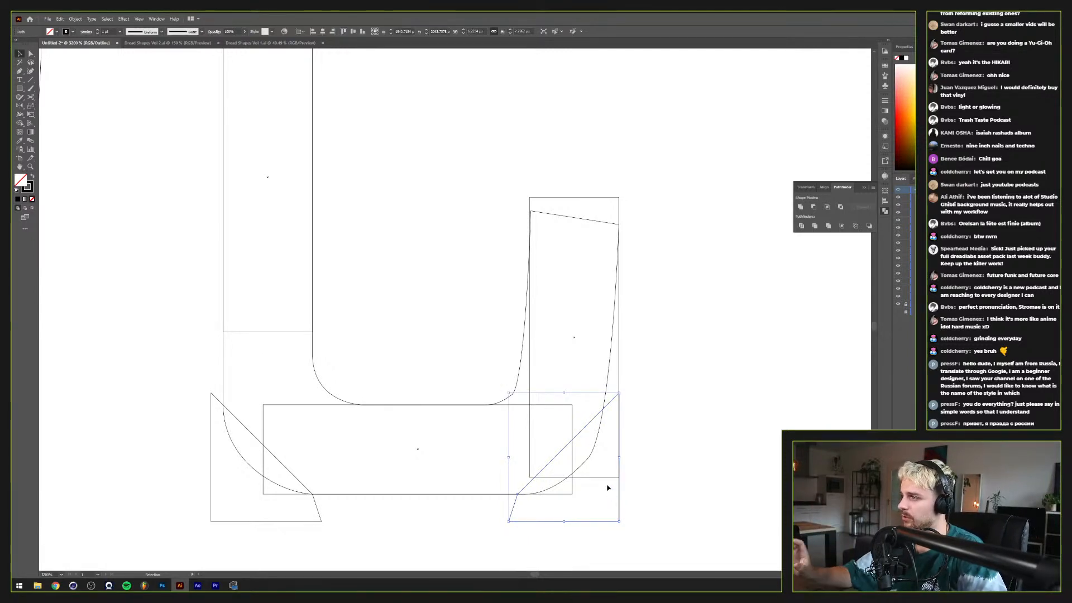
pyautogui.click(677, 479)
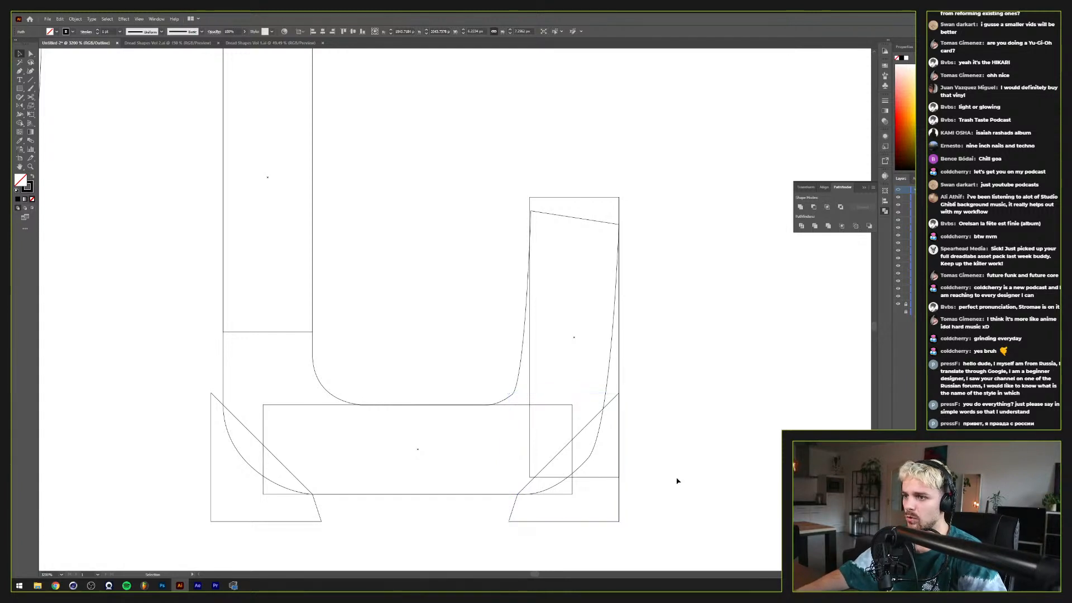
pyautogui.scroll(1, 400, 509)
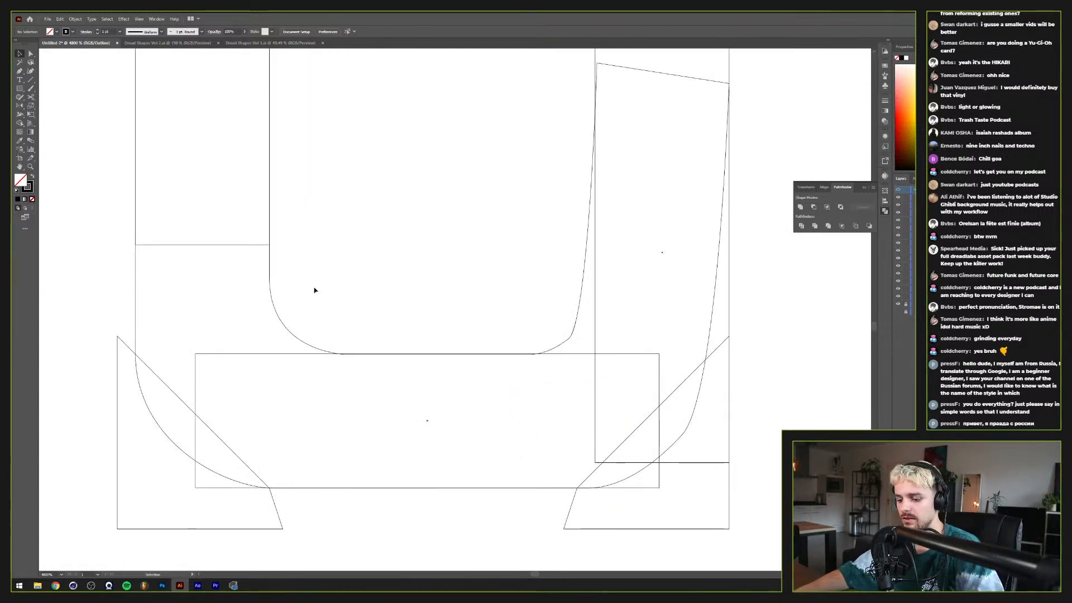
pyautogui.moveTo(167, 386)
pyautogui.mouseDown()
pyautogui.moveTo(186, 391)
pyautogui.moveTo(168, 385)
pyautogui.mouseUp()
pyautogui.click(512, 319)
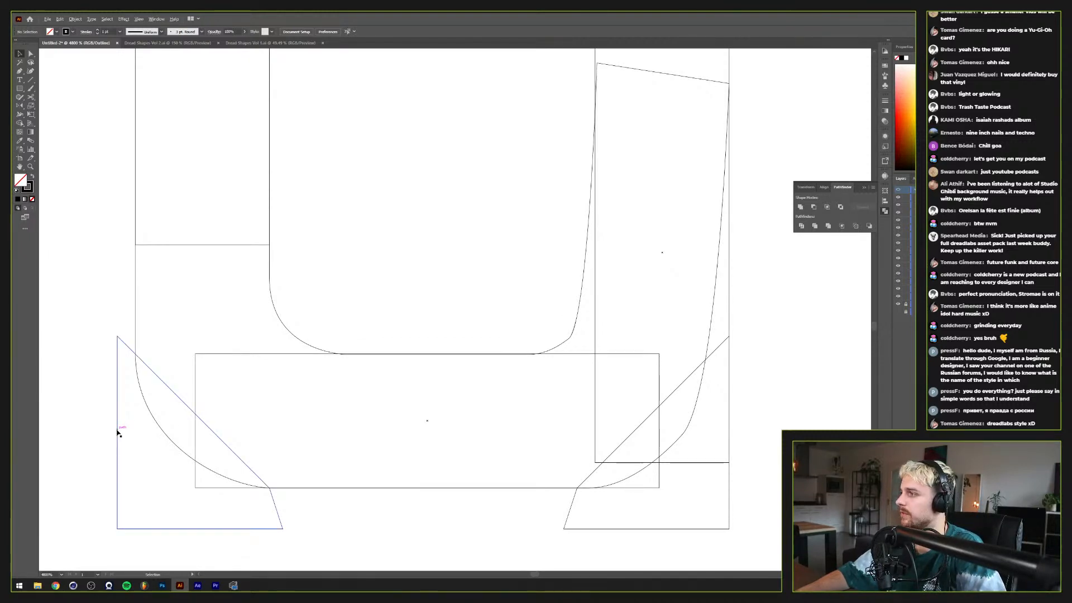
# Step: Copy the left cutting shape onto the stroke's inner left corner and reflect a copy across the bottom rectangle's centre to the inner right corner
pyautogui.moveTo(119, 432); pyautogui.dragTo(234, 332)
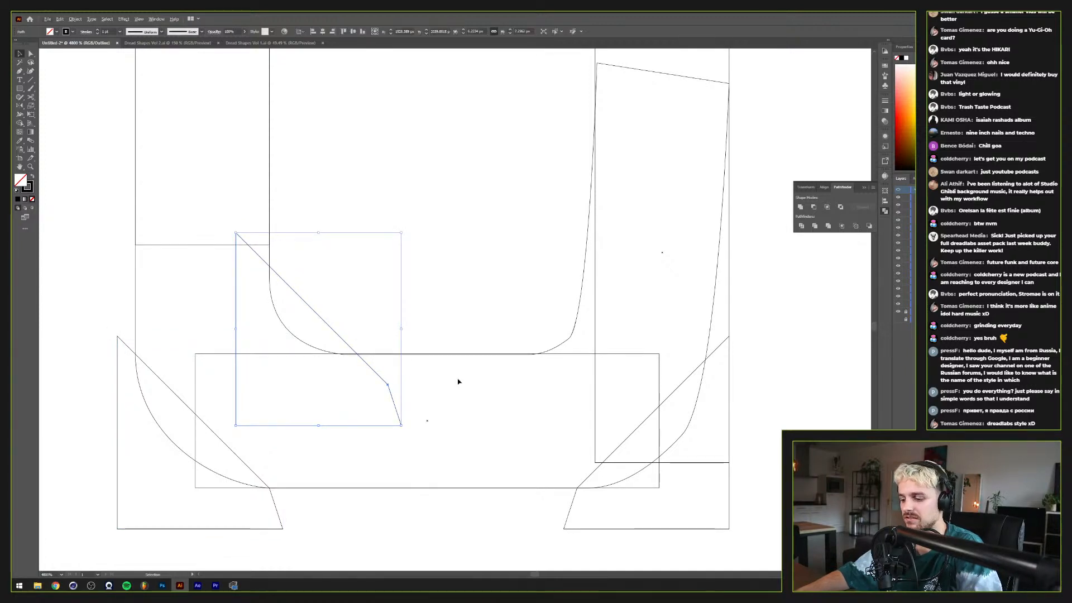
pyautogui.click(423, 356)
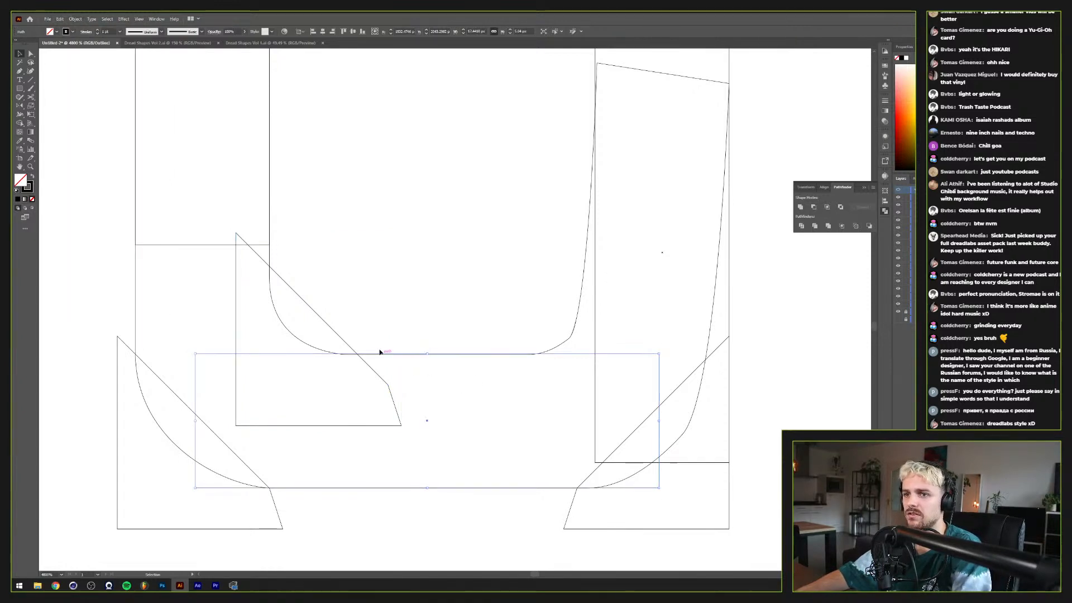
pyautogui.click(330, 326)
pyautogui.press('o')
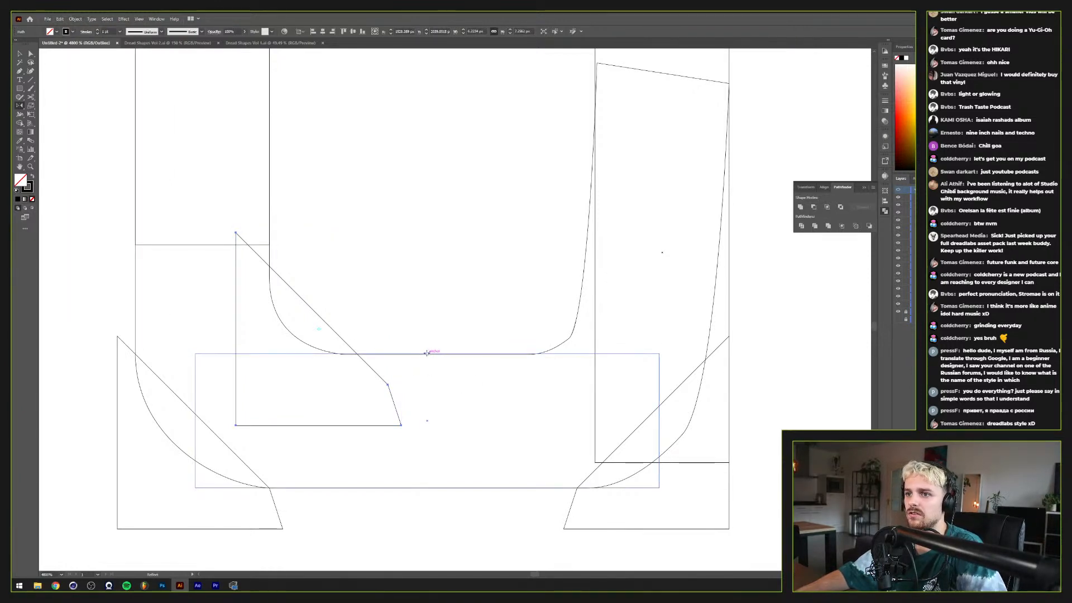
pyautogui.keyDown('alt'); pyautogui.click(427, 488); pyautogui.keyUp('alt')
pyautogui.press('v')
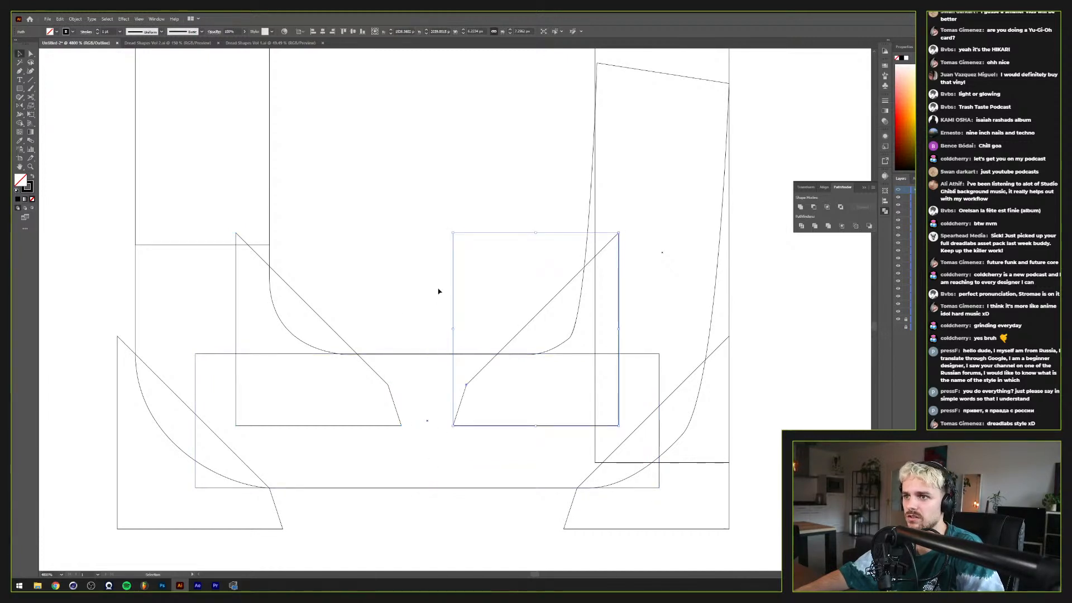
pyautogui.click(399, 316)
pyautogui.scroll(-1, 398, 344)
pyautogui.scroll(2, 390, 342)
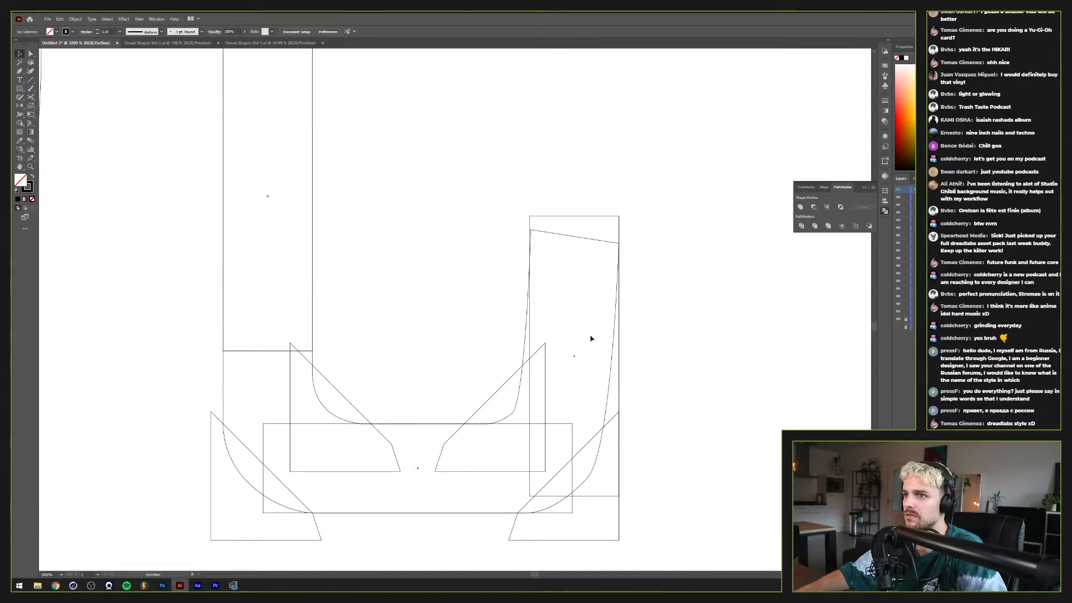
# Step: Use the Shape Builder on the hooked stroke's pieces to cut off the corner shapes and merge the rest into one chamfered outline
pyautogui.scroll(-1, 688, 254)
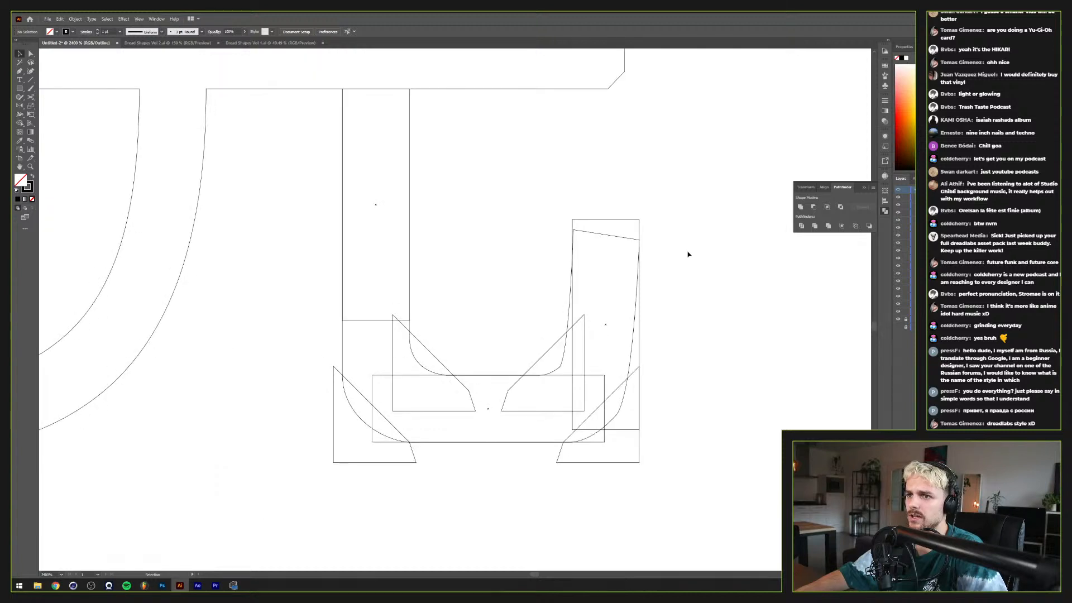
pyautogui.scroll(1, 688, 254)
pyautogui.moveTo(696, 249)
pyautogui.mouseDown()
pyautogui.moveTo(563, 360)
pyautogui.moveTo(349, 466)
pyautogui.moveTo(378, 440)
pyautogui.moveTo(380, 459)
pyautogui.moveTo(354, 468)
pyautogui.mouseUp()
pyautogui.click(20, 123)
pyautogui.moveTo(577, 454)
pyautogui.mouseDown()
pyautogui.moveTo(587, 466)
pyautogui.moveTo(605, 437)
pyautogui.mouseUp()
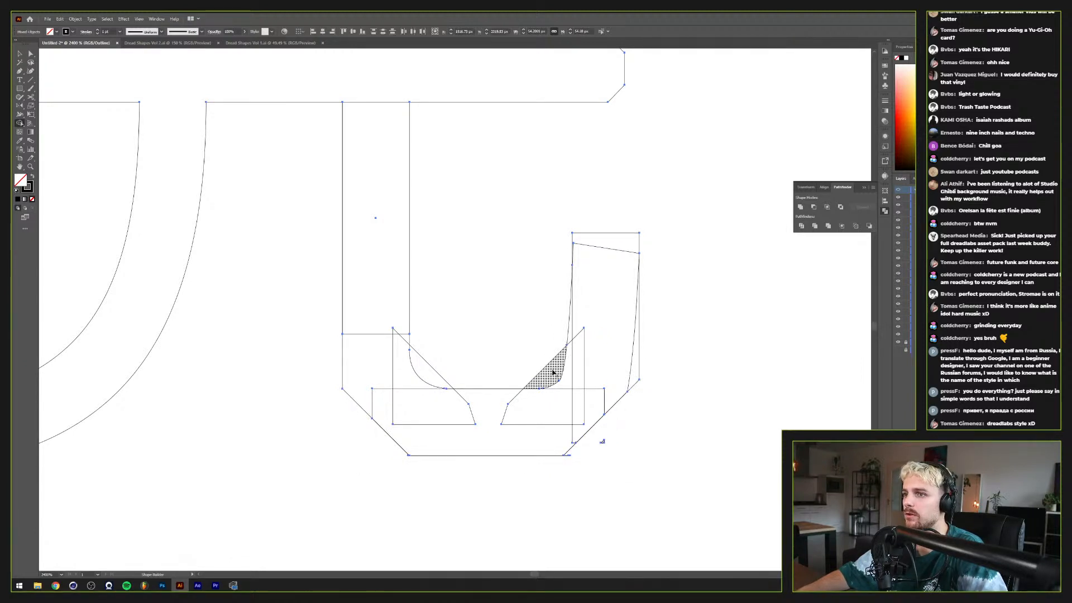
pyautogui.moveTo(383, 318)
pyautogui.mouseDown()
pyautogui.moveTo(404, 343)
pyautogui.moveTo(394, 327)
pyautogui.moveTo(392, 402)
pyautogui.moveTo(425, 414)
pyautogui.moveTo(433, 382)
pyautogui.moveTo(461, 421)
pyautogui.moveTo(542, 415)
pyautogui.moveTo(546, 382)
pyautogui.moveTo(569, 371)
pyautogui.moveTo(586, 429)
pyautogui.moveTo(629, 376)
pyautogui.moveTo(623, 327)
pyautogui.mouseUp()
pyautogui.moveTo(613, 254); pyautogui.dragTo(612, 243)
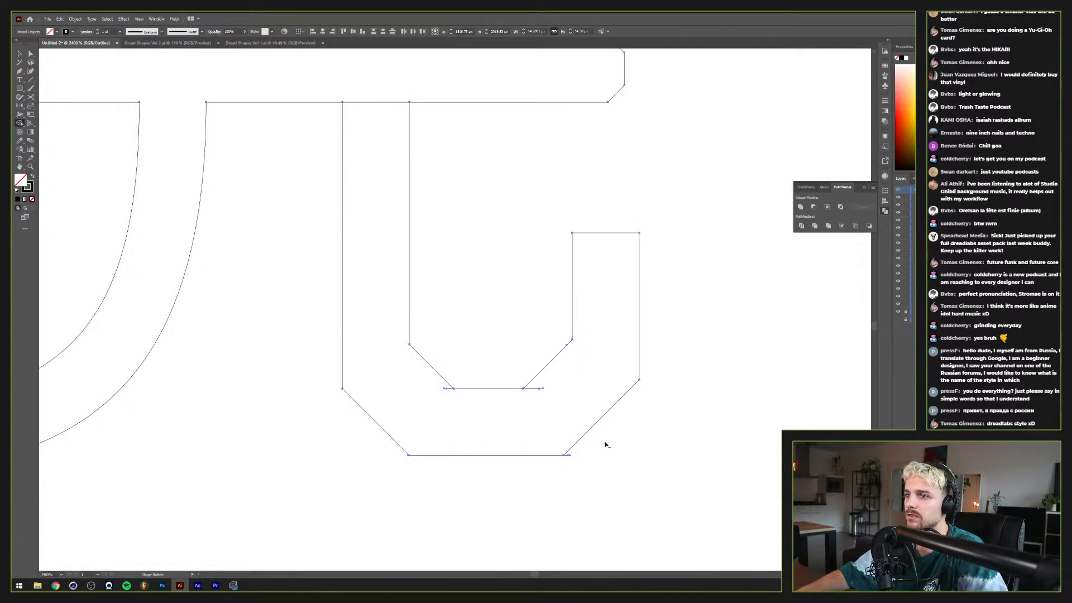
# Step: Try to delete the leftover sliver at the left end of the hook's inner bottom edge with Direct Selection
pyautogui.scroll(4, 574, 461)
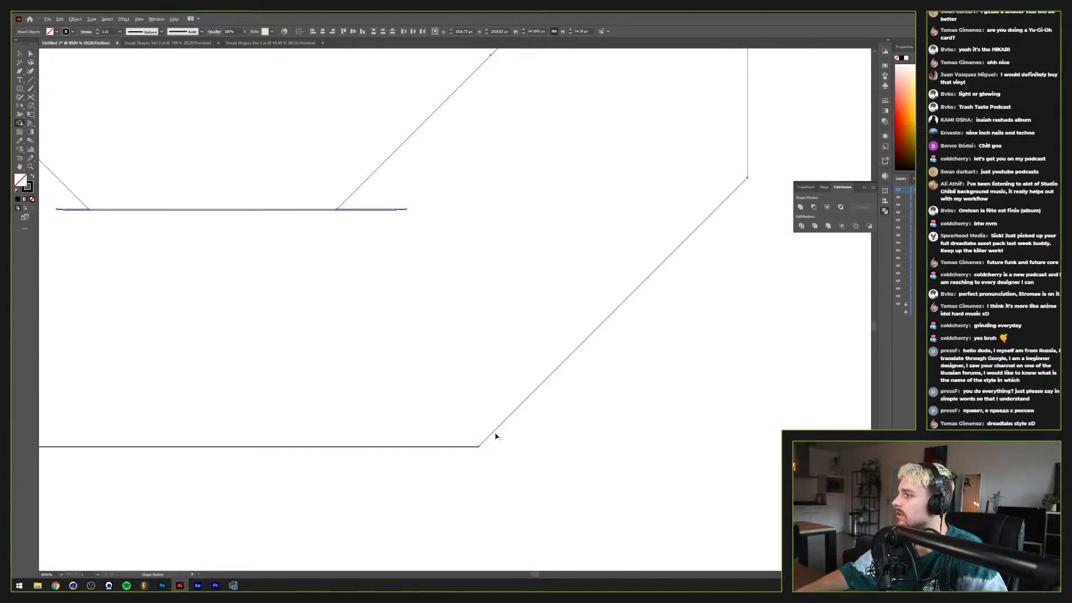
pyautogui.scroll(-3, 496, 436)
pyautogui.scroll(3, 483, 433)
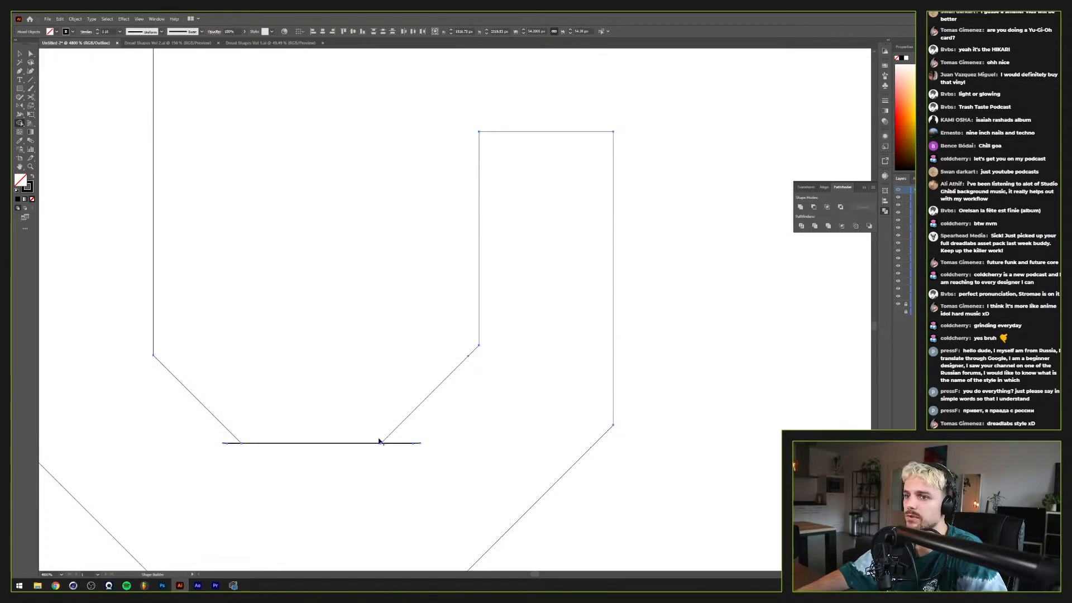
pyautogui.press('a')
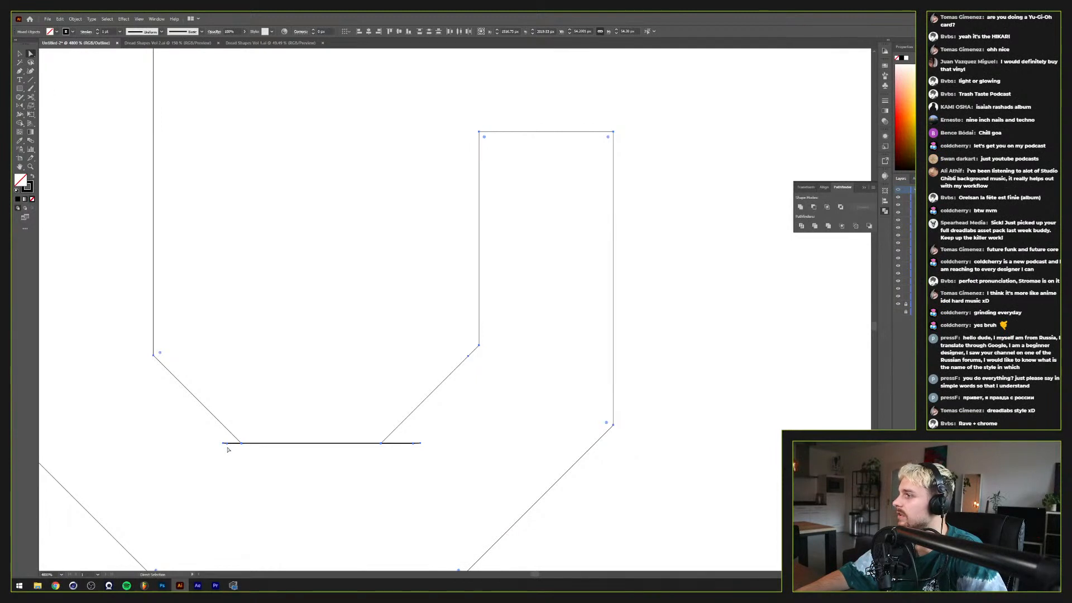
pyautogui.click(225, 444)
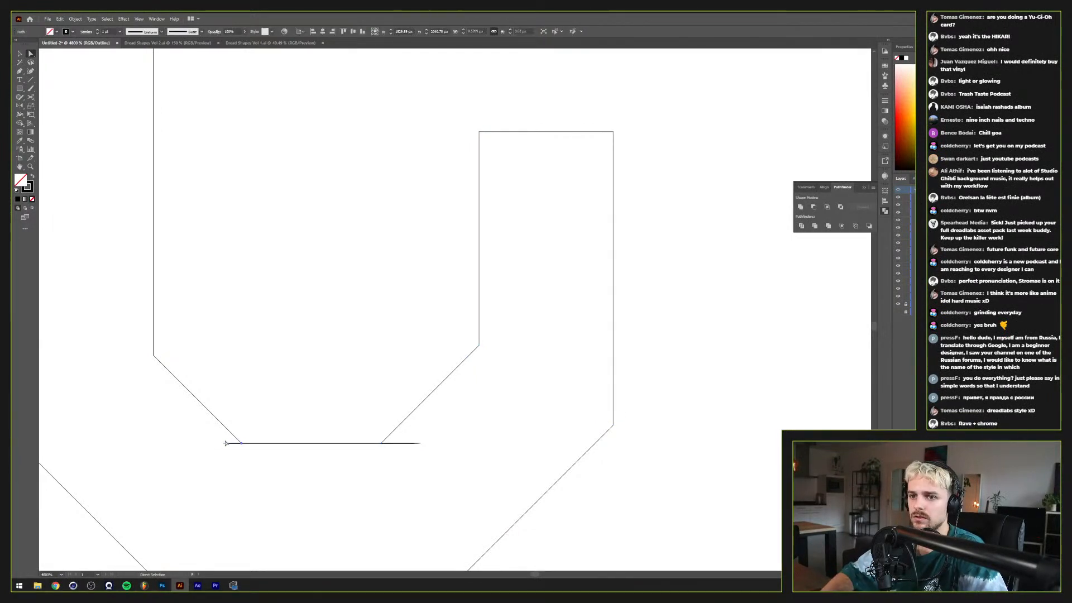
pyautogui.scroll(5, 229, 441)
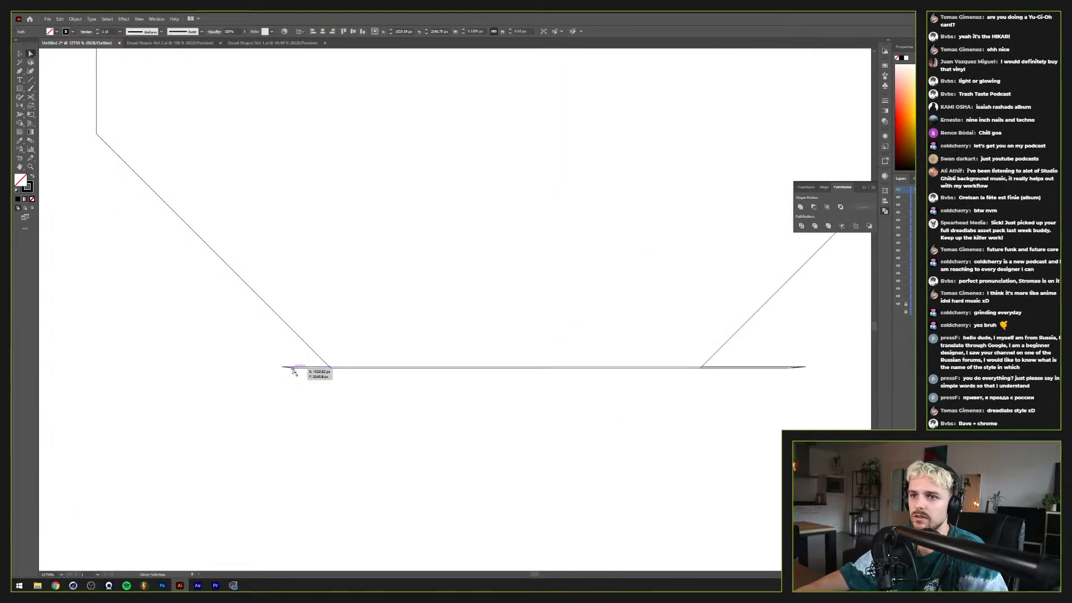
pyautogui.click(314, 370)
pyautogui.press('Delete')
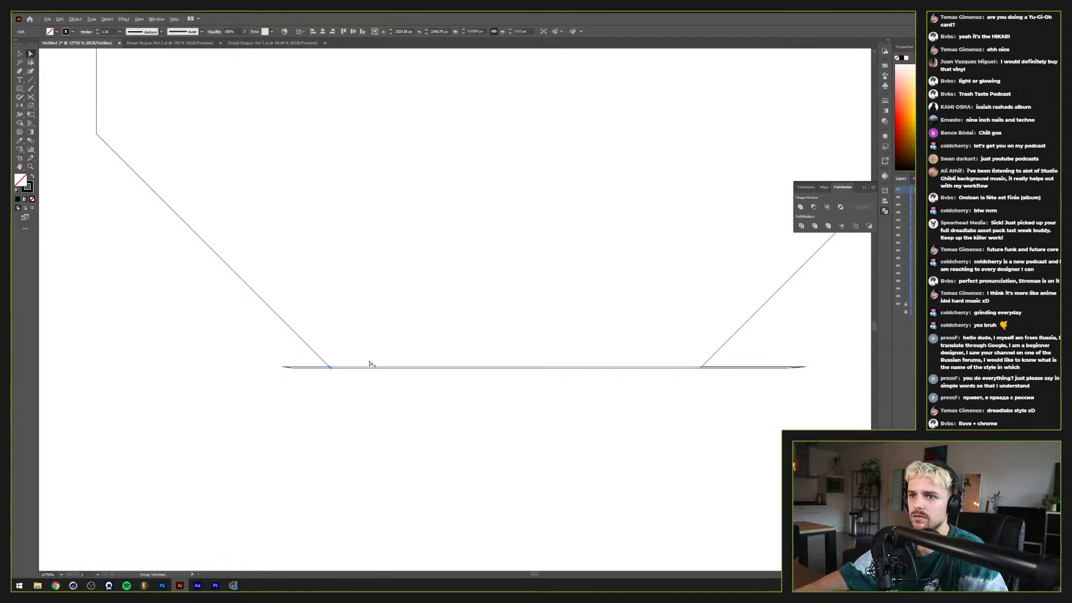
# Step: Remove the left sliver with the Shape Builder and clear the thin strip along the hook's inner bottom edge
pyautogui.scroll(3, 370, 363)
pyautogui.scroll(-2, 363, 358)
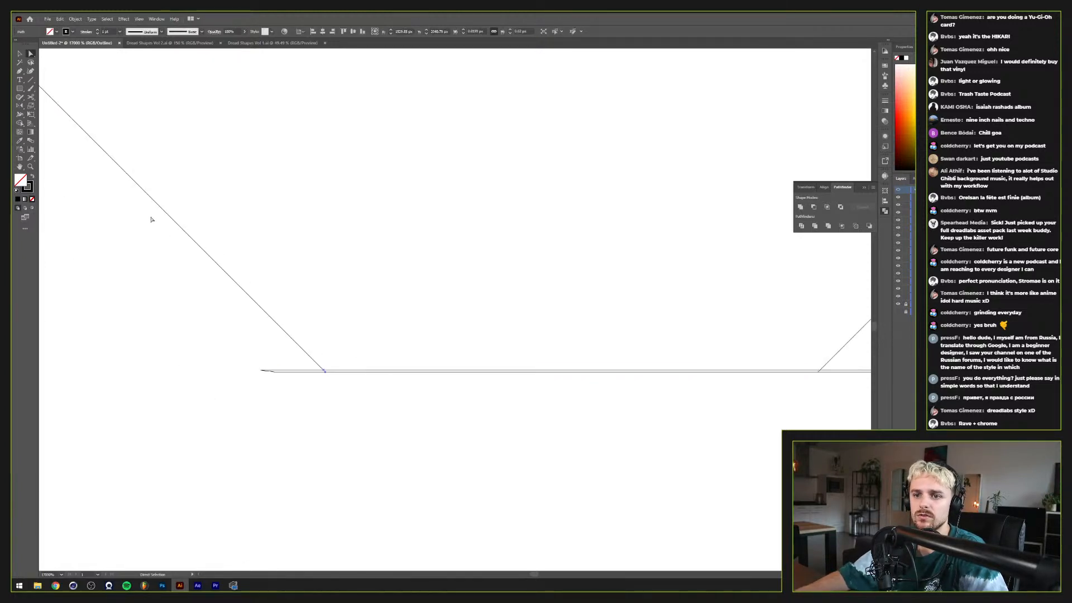
pyautogui.press('v')
pyautogui.moveTo(208, 217); pyautogui.dragTo(265, 421)
pyautogui.click(19, 123)
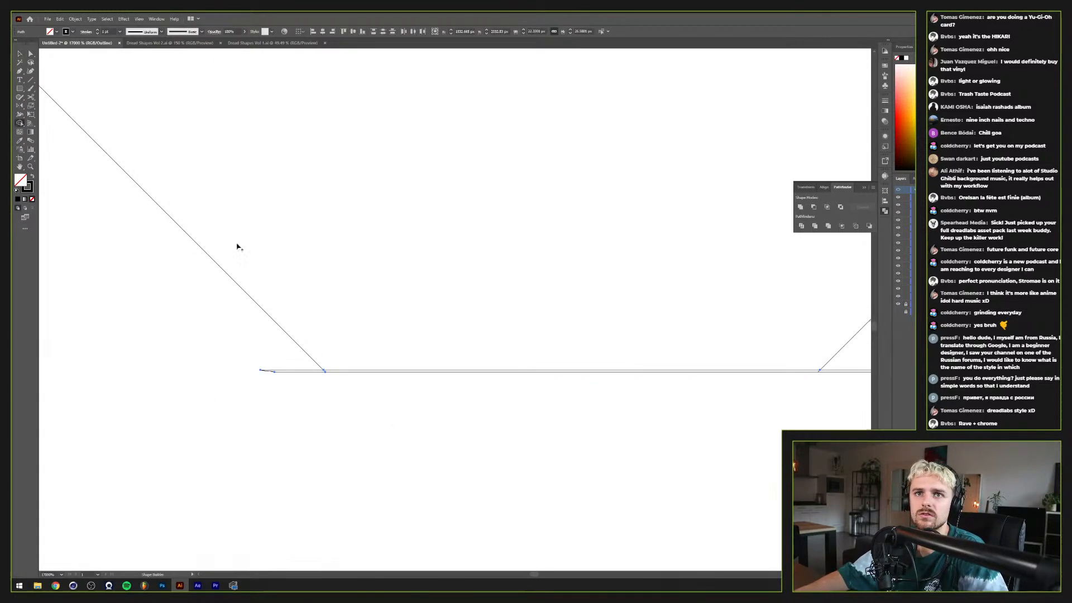
pyautogui.moveTo(251, 354); pyautogui.dragTo(335, 396)
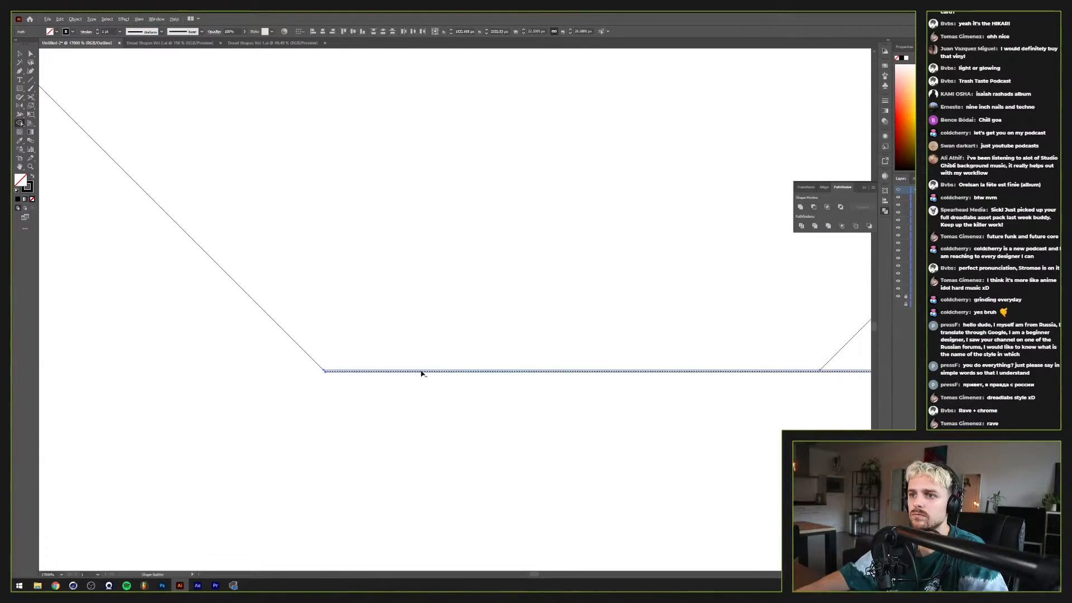
pyautogui.click(423, 371)
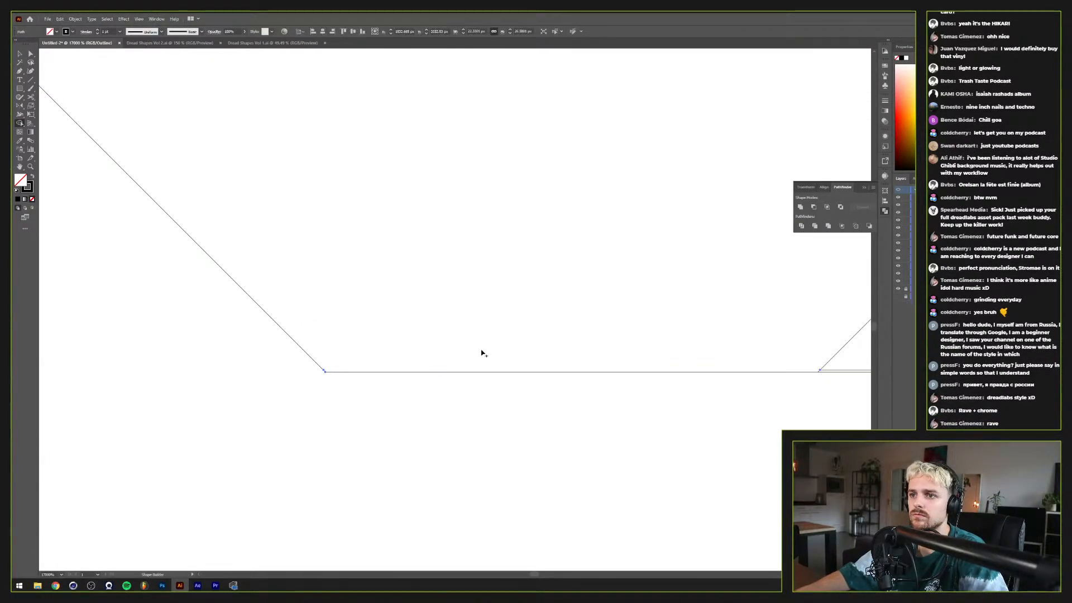
# Step: Select the leftover sliver at the right end of the inner bottom edge and clean it up with the Shape Builder
pyautogui.scroll(-1, 601, 366)
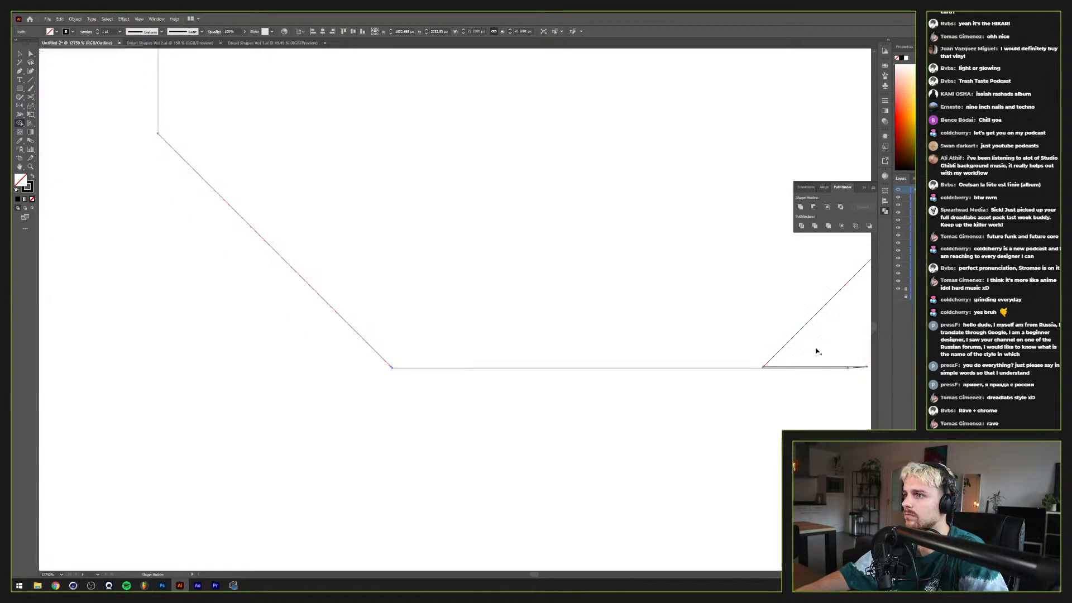
pyautogui.press('a')
pyautogui.scroll(3, 857, 368)
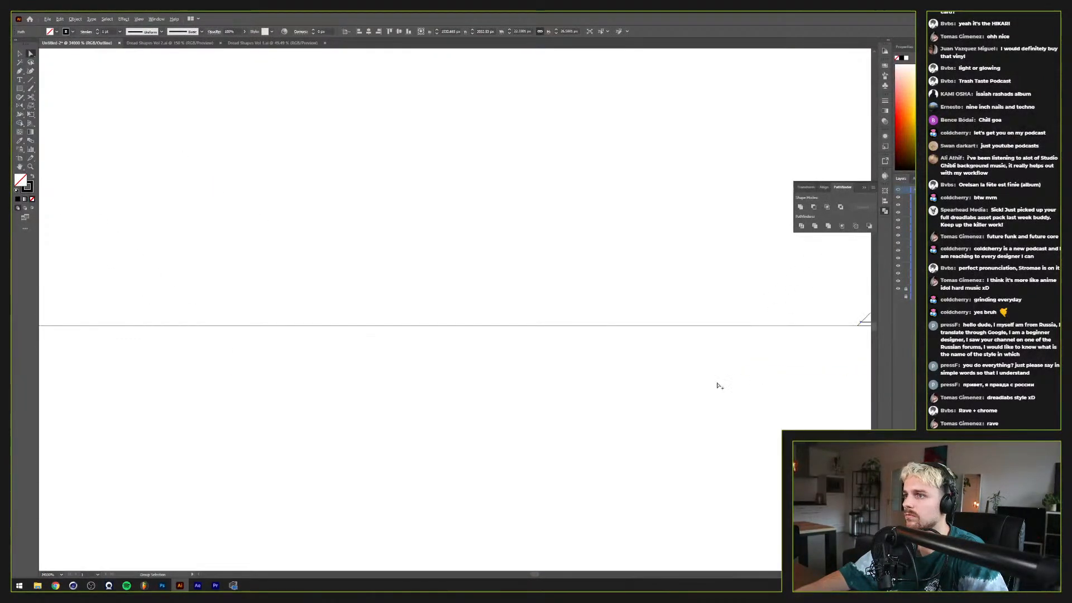
pyautogui.moveTo(736, 356); pyautogui.dragTo(288, 417)
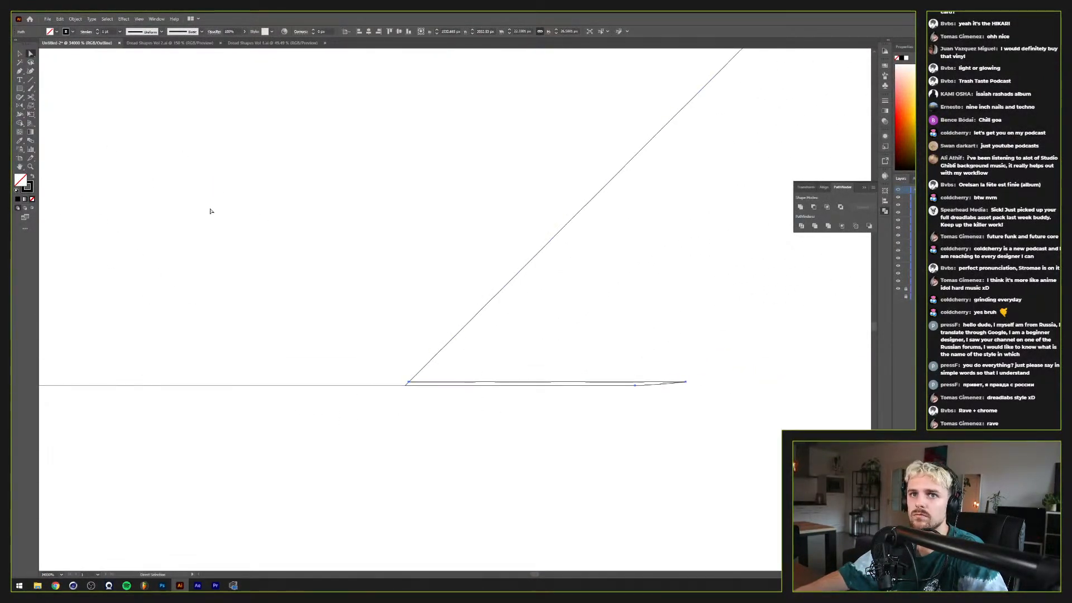
pyautogui.press('v')
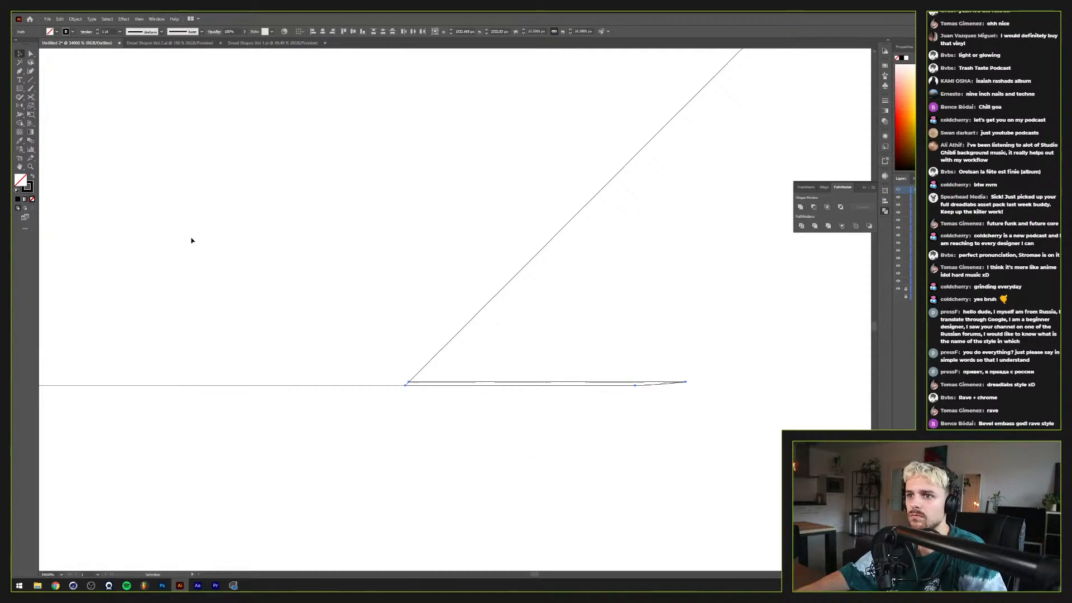
pyautogui.click(20, 123)
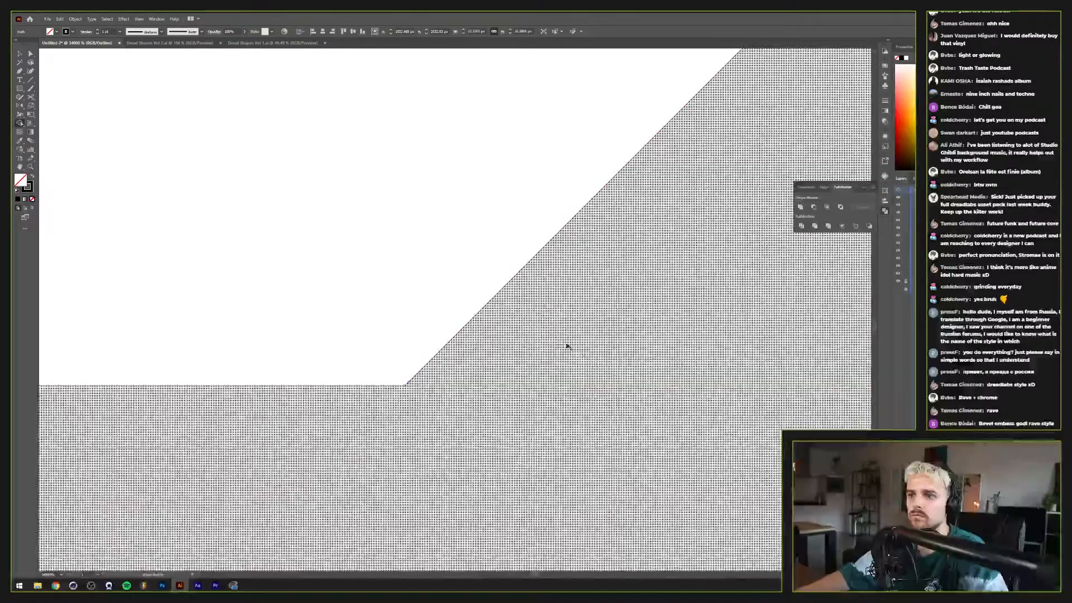
pyautogui.scroll(-3, 569, 351)
pyautogui.scroll(-5, 573, 355)
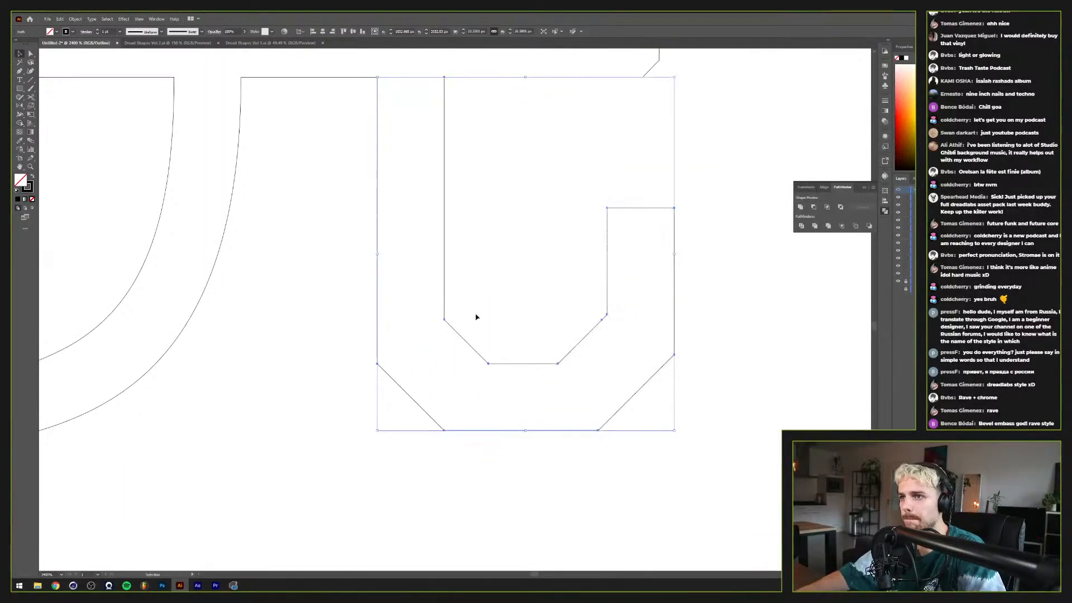
pyautogui.press('v')
pyautogui.scroll(-2, 477, 316)
pyautogui.scroll(2, 600, 288)
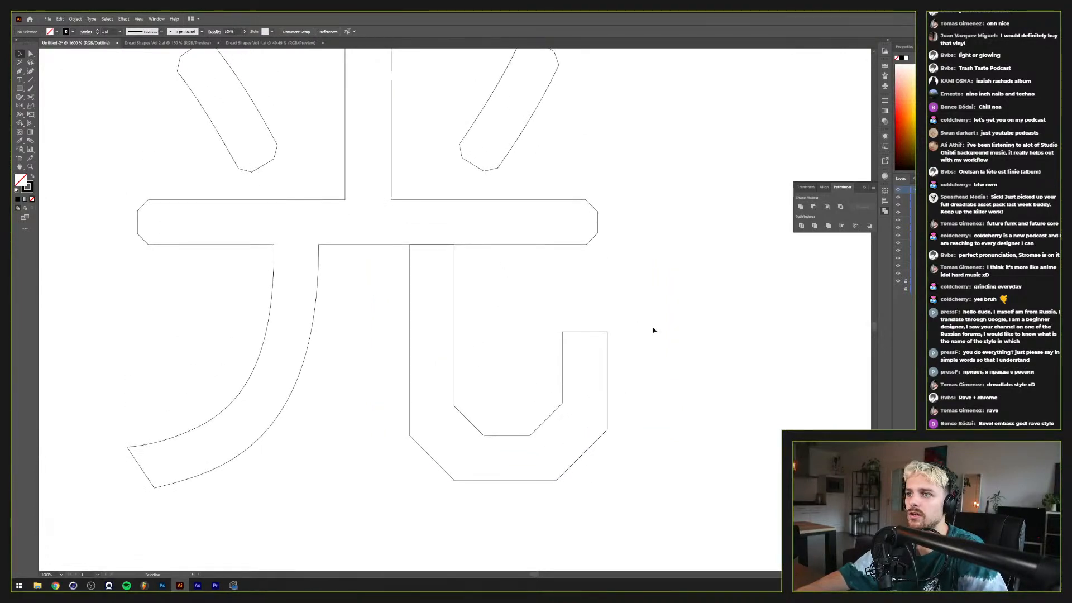
# Step: Draw a 45-degree Pen line across the top-left corner of the hook's right arm and shift it to overlap both edges
pyautogui.scroll(3, 640, 335)
pyautogui.press('p')
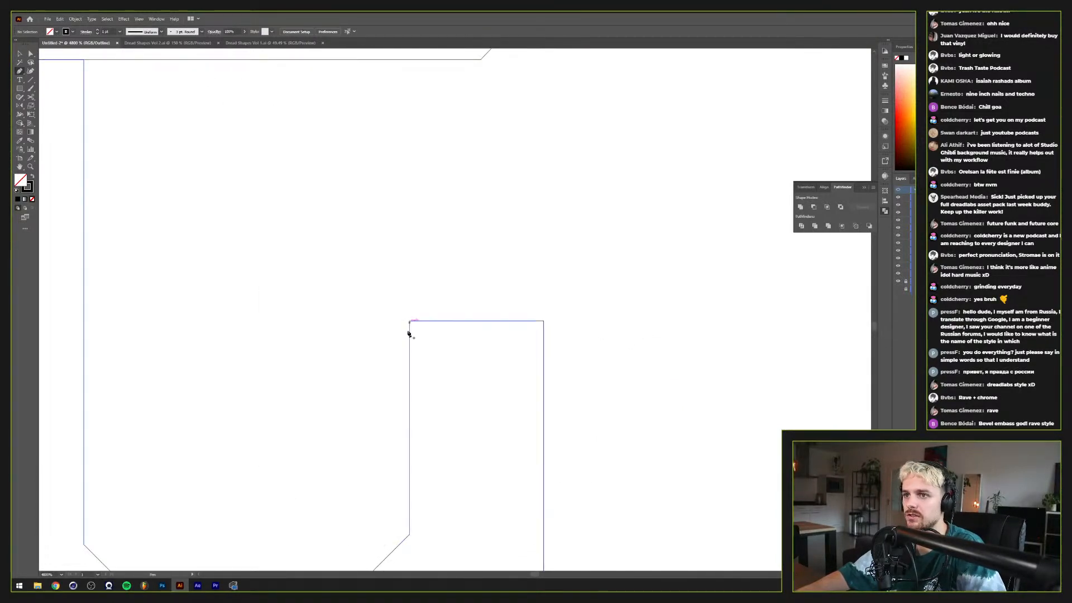
pyautogui.click(409, 358)
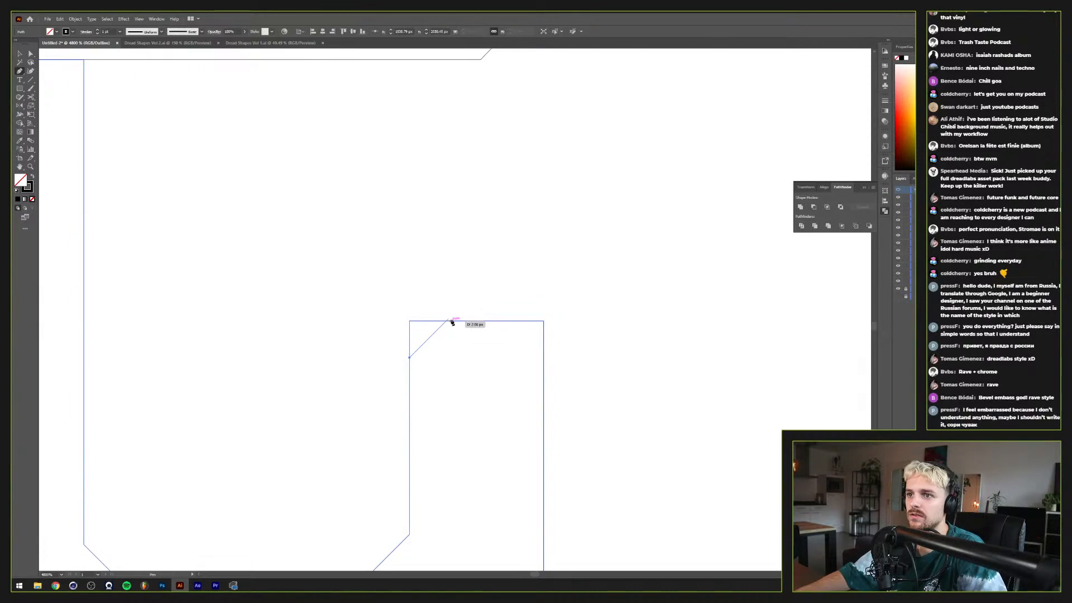
pyautogui.click(457, 313)
pyautogui.press('v')
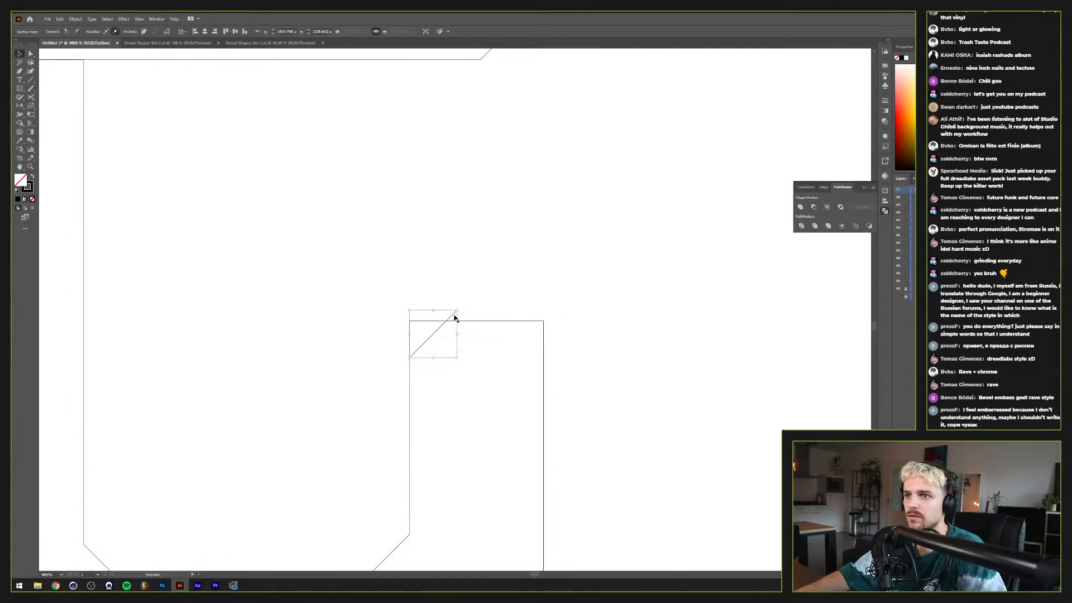
pyautogui.moveTo(454, 314)
pyautogui.mouseDown()
pyautogui.moveTo(439, 323)
pyautogui.moveTo(447, 314)
pyautogui.mouseUp()
pyautogui.click(488, 284)
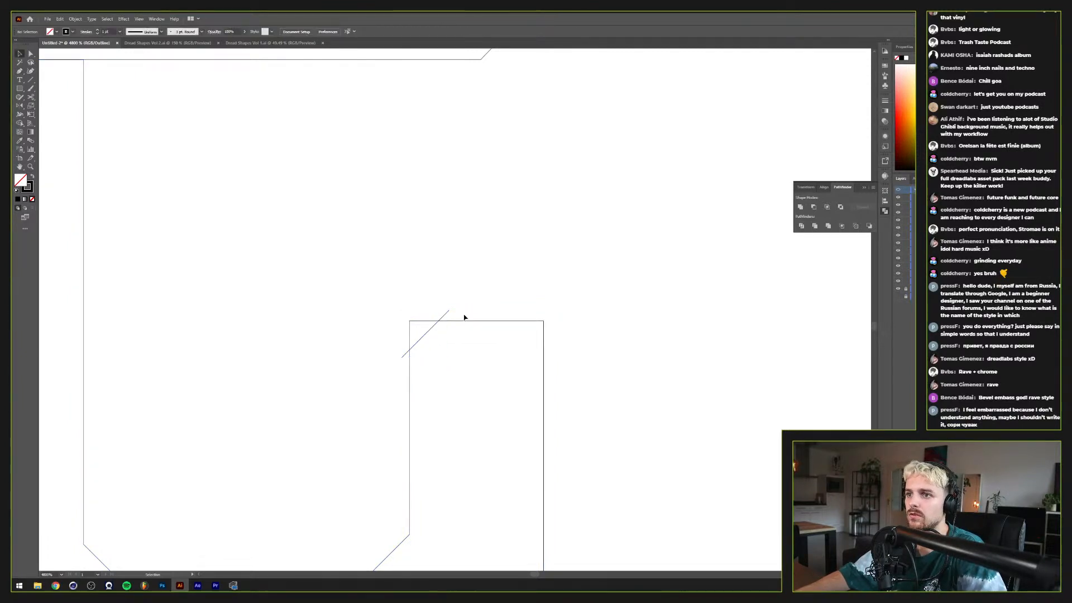
# Step: Draw a short vertical Pen line above the end of the hook's right arm
pyautogui.press('p')
pyautogui.click(481, 238)
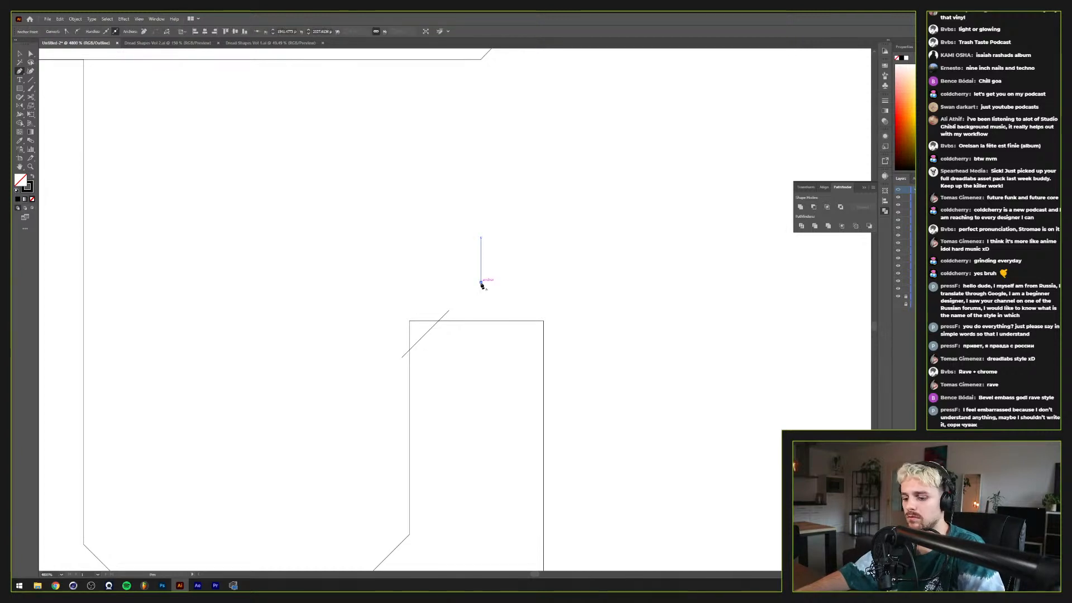
pyautogui.click(481, 283)
pyautogui.keyDown('ctrl'); pyautogui.click(491, 297); pyautogui.keyUp('ctrl')
# Step: Draw a thin rectangle with midpoint anchors on top of the right arm's end and delete the vertical line above it
pyautogui.press('m')
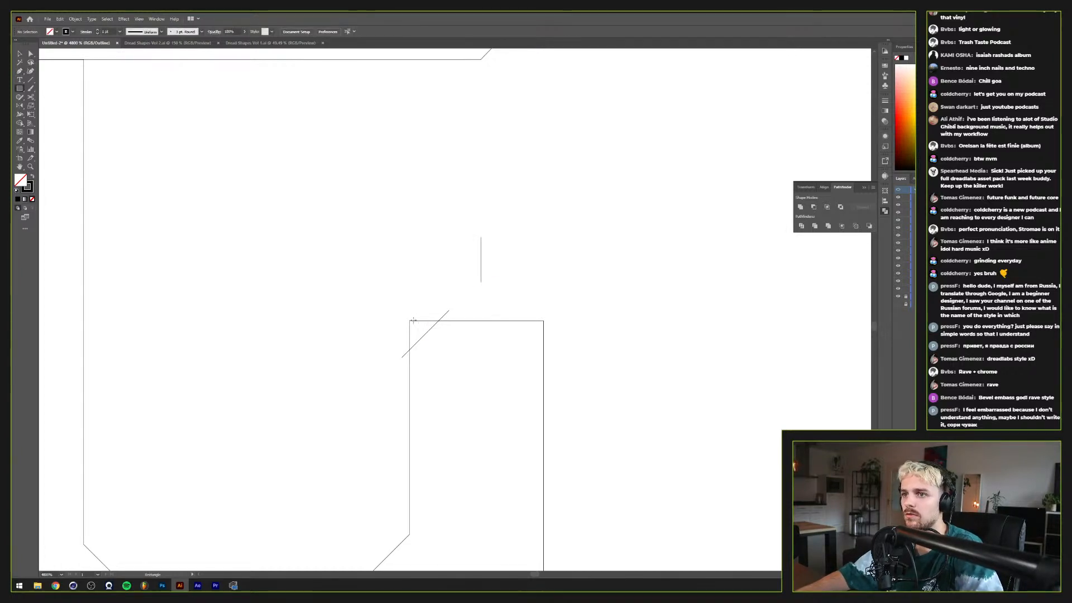
pyautogui.moveTo(410, 320)
pyautogui.mouseDown()
pyautogui.moveTo(531, 311)
pyautogui.moveTo(544, 296)
pyautogui.mouseUp()
pyautogui.press('a')
pyautogui.press('Delete')
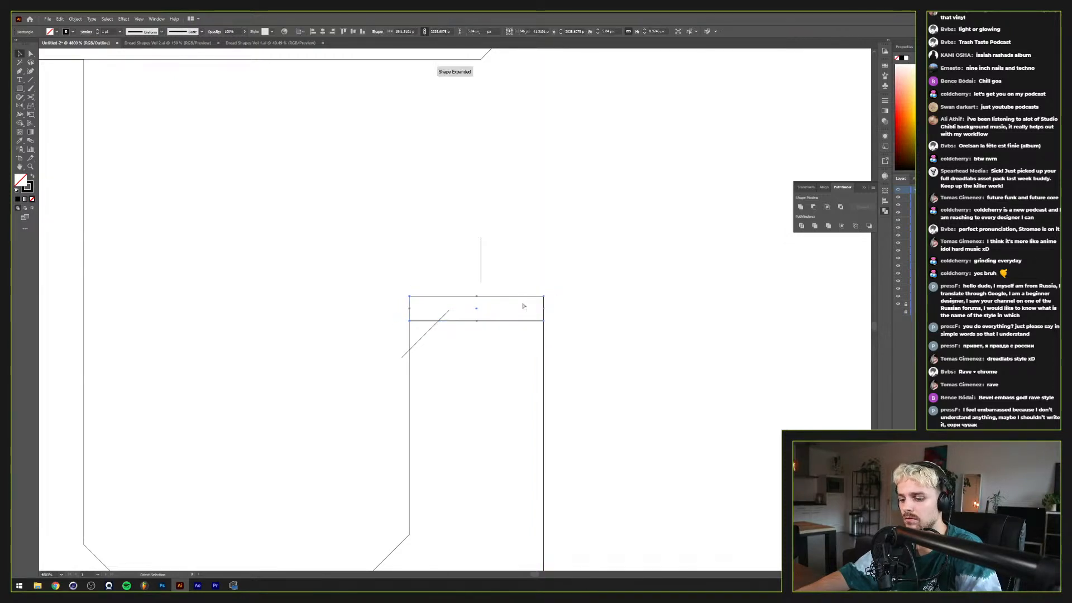
pyautogui.press('v')
pyautogui.moveTo(508, 248); pyautogui.dragTo(432, 268)
pyautogui.press('Delete')
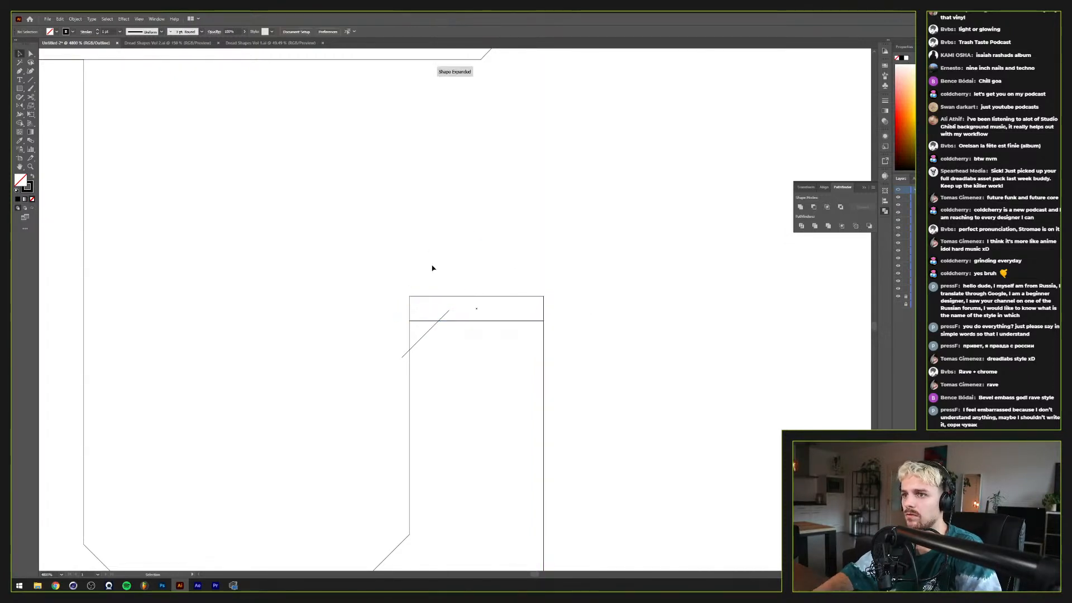
# Step: Reflect a copy of the diagonal line across the thin rectangle's vertical centre onto the arm's top-right corner
pyautogui.click(479, 296)
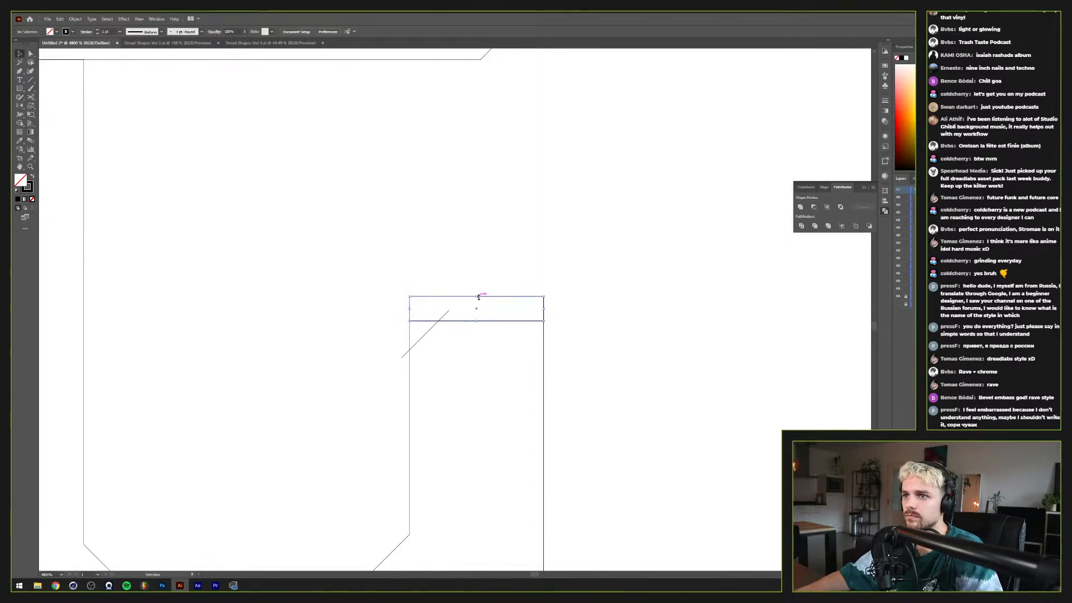
pyautogui.click(433, 327)
pyautogui.press('o')
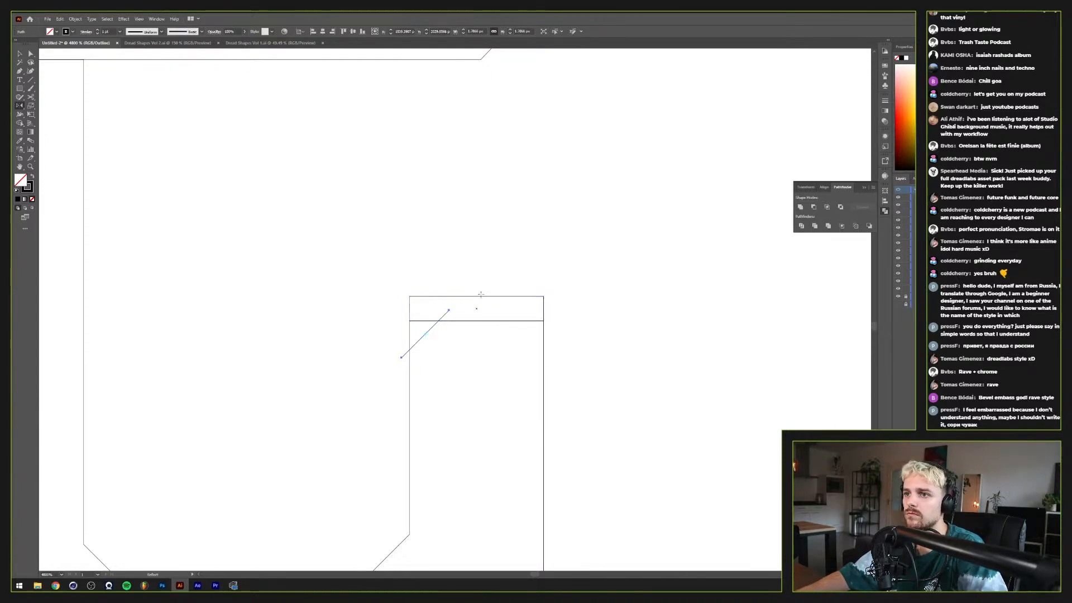
pyautogui.click(477, 297)
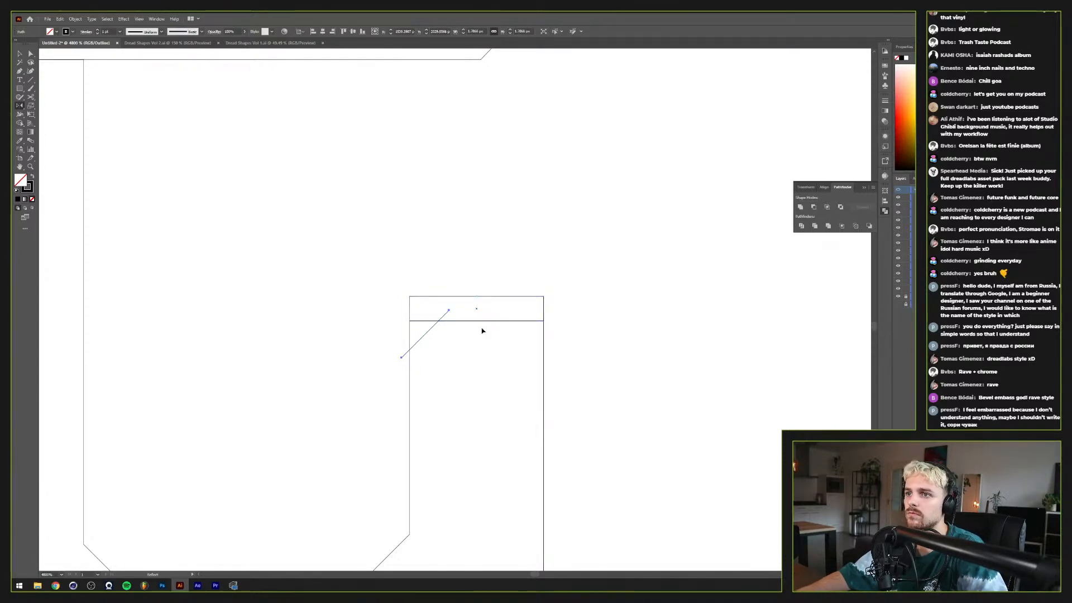
pyautogui.keyDown('alt'); pyautogui.click(476, 320); pyautogui.keyUp('alt')
pyautogui.press('v')
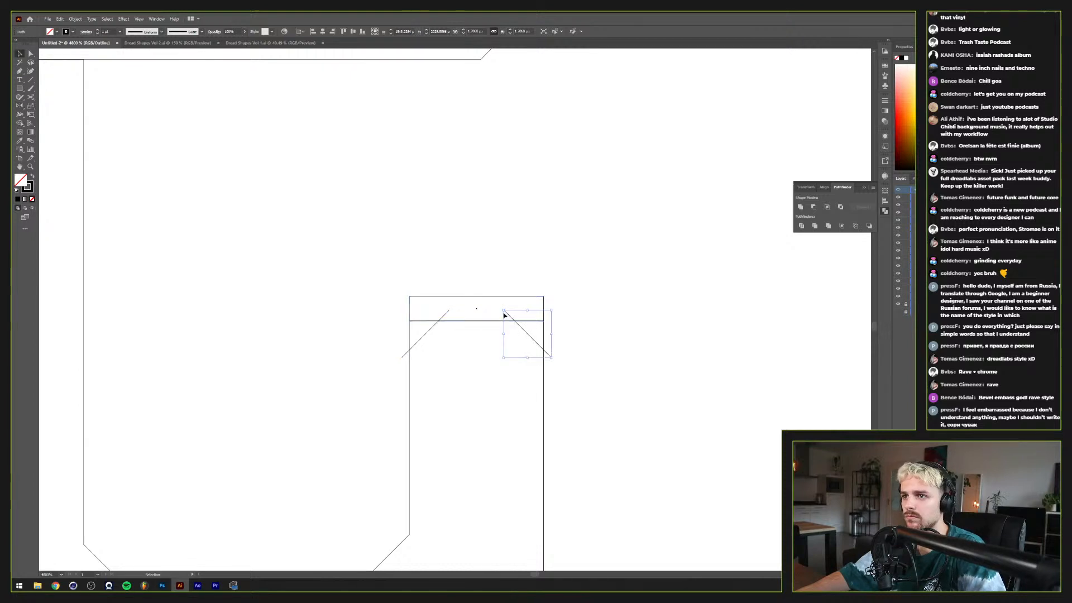
# Step: Remove the thin rectangle and both corner triangles from the right arm's end with the Shape Builder
pyautogui.hotkey('ctrl', 'a')
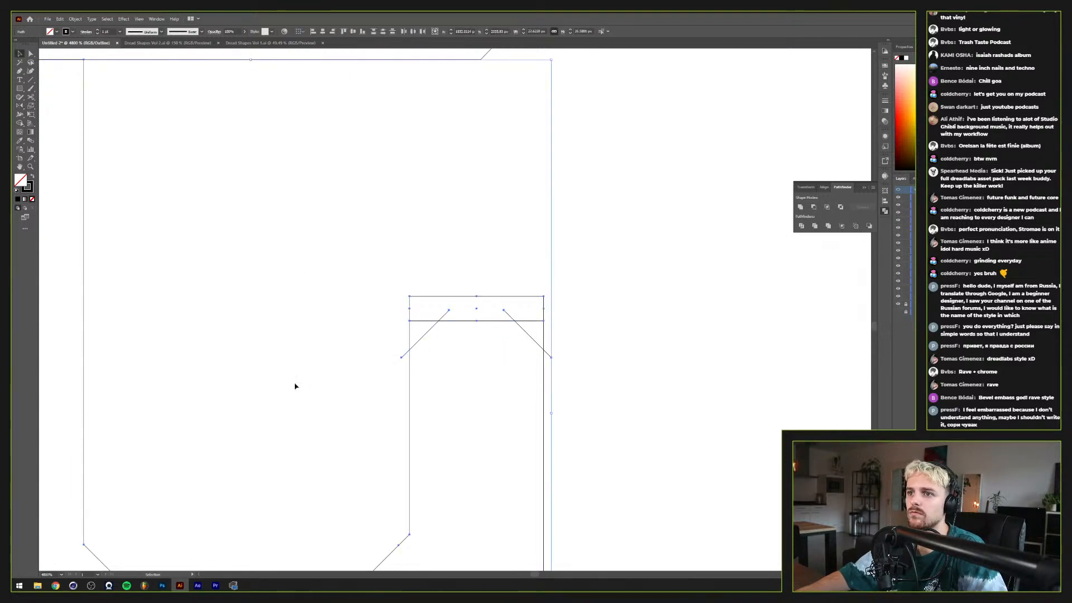
pyautogui.click(25, 126)
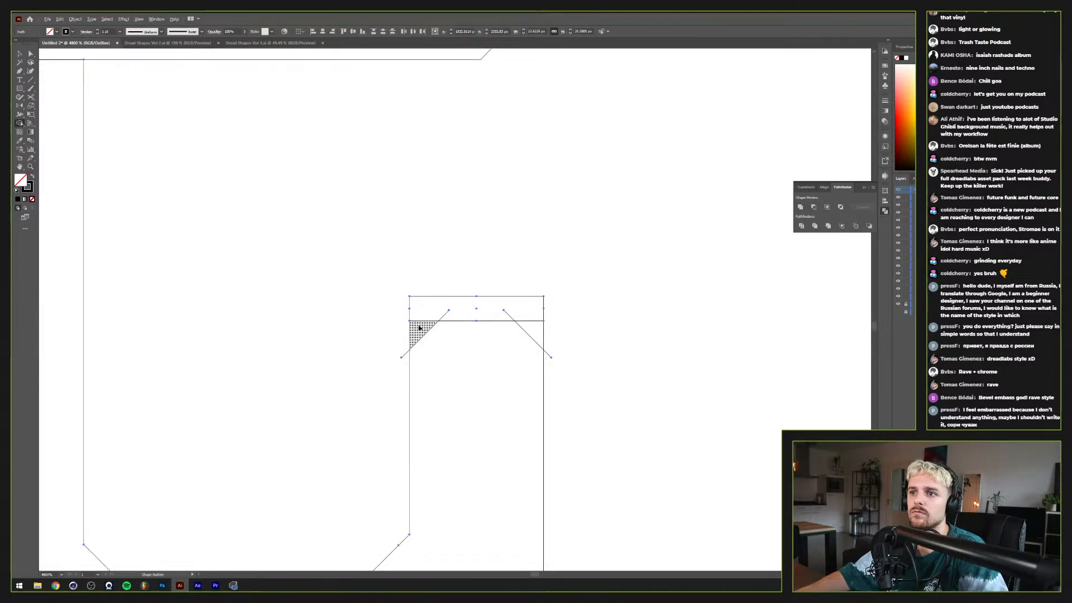
pyautogui.moveTo(419, 322)
pyautogui.mouseDown()
pyautogui.moveTo(488, 306)
pyautogui.moveTo(532, 329)
pyautogui.mouseUp()
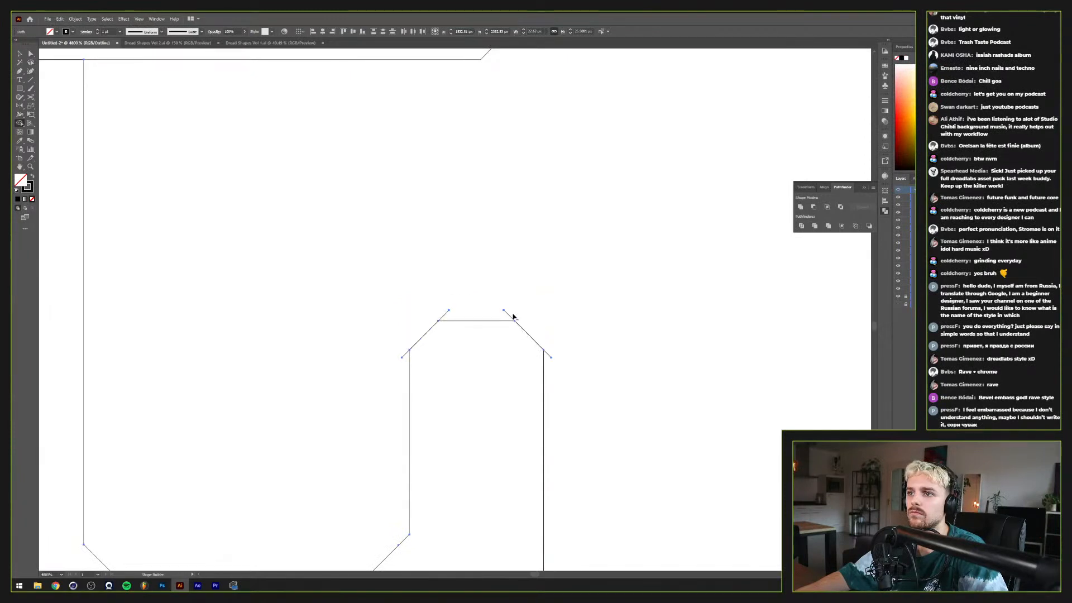
# Step: Merge the hook's right arm and remove the diagonal lines' overhanging ends with the Shape Builder
pyautogui.moveTo(415, 318)
pyautogui.mouseDown()
pyautogui.moveTo(399, 339)
pyautogui.moveTo(407, 365)
pyautogui.mouseUp()
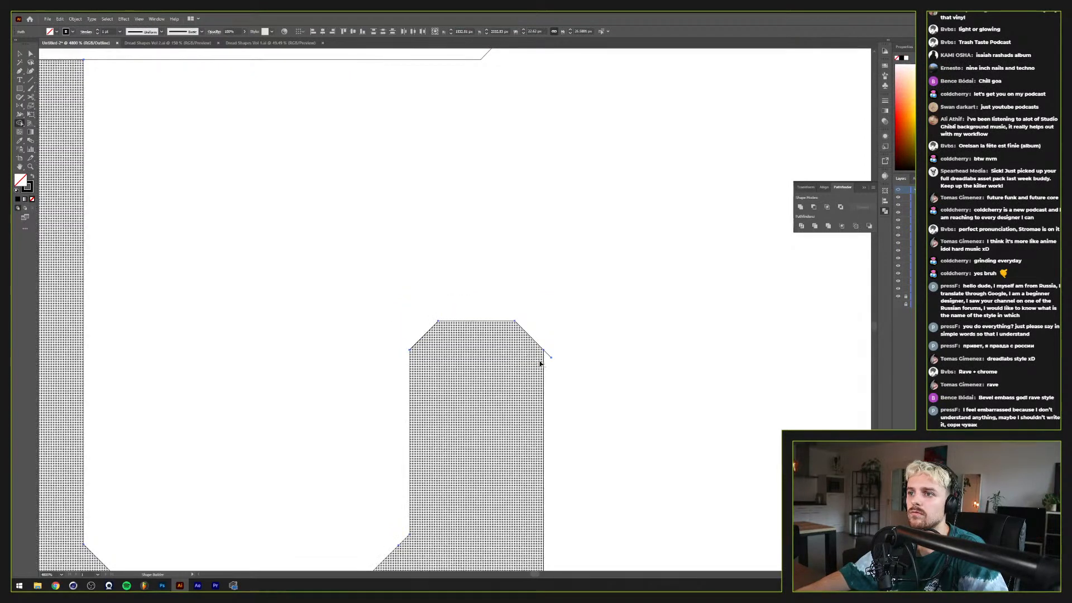
pyautogui.moveTo(541, 363); pyautogui.dragTo(556, 332)
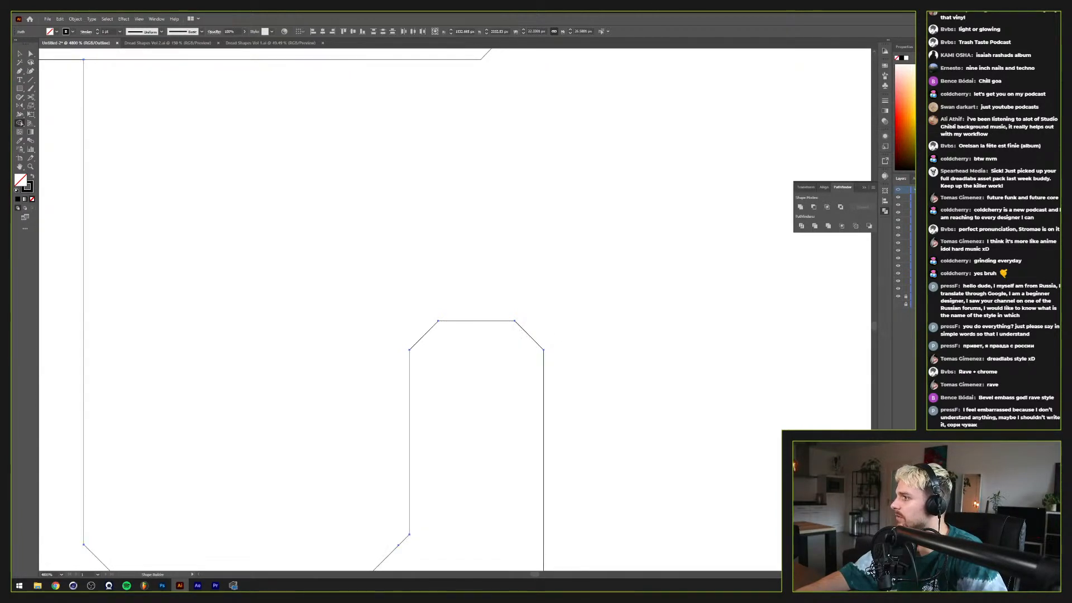
pyautogui.scroll(-4, 618, 489)
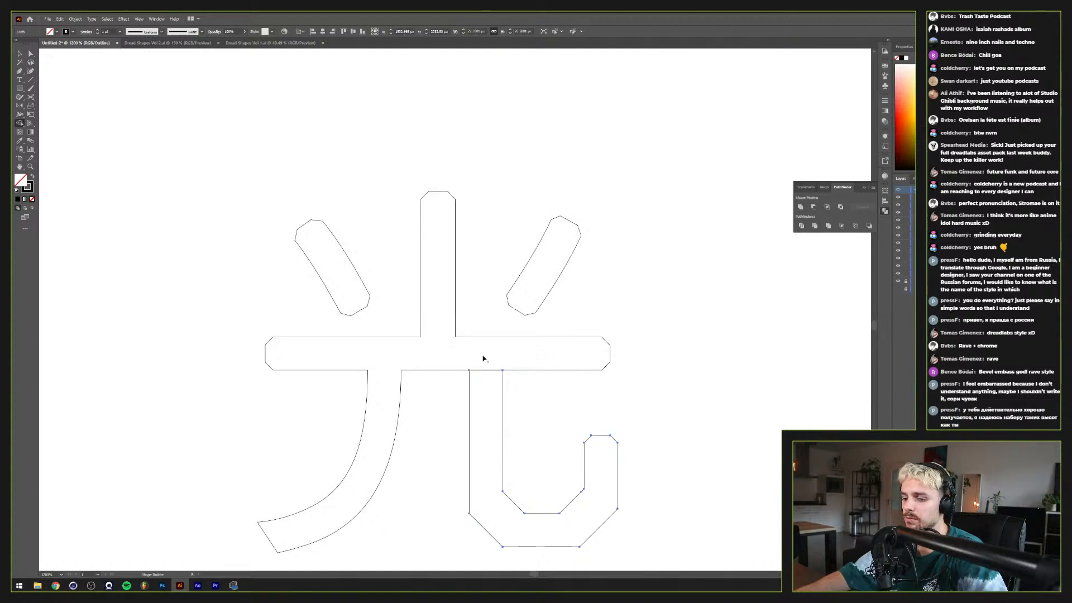
# Step: Reflect a copy of the right hook and align its stem over the curved left leg, below the crossbar
pyautogui.press('v')
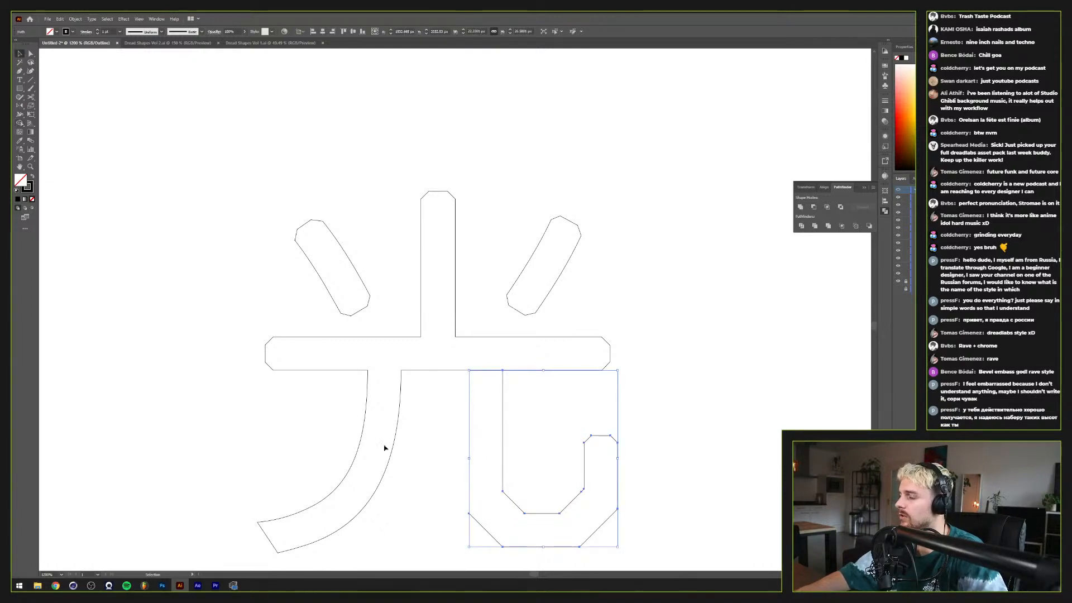
pyautogui.moveTo(375, 447); pyautogui.dragTo(481, 387)
pyautogui.click(602, 404)
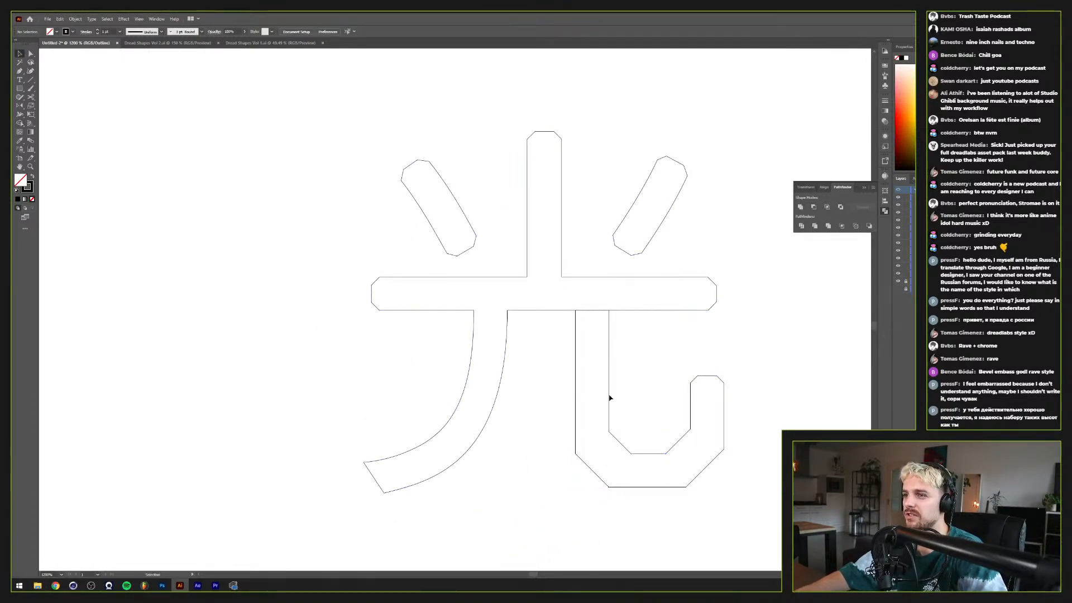
pyautogui.hotkey('ctrl', 'a')
pyautogui.click(550, 412)
pyautogui.moveTo(604, 402); pyautogui.dragTo(508, 386)
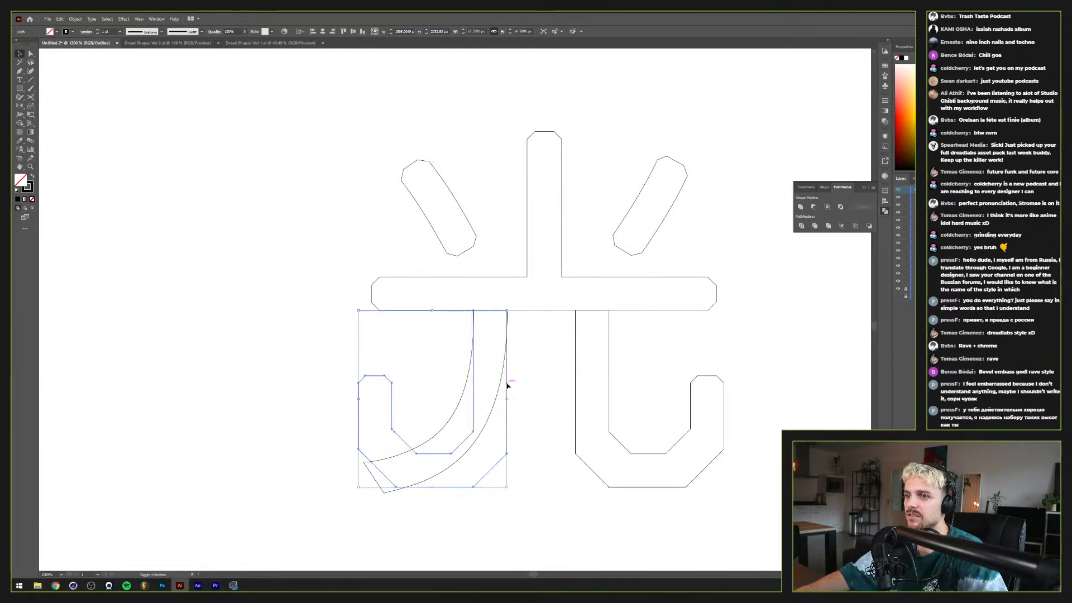
# Step: Cut the mirrored hook's path at the inner and outer anchor points where its short left arm begins
pyautogui.click(416, 506)
pyautogui.scroll(2, 417, 501)
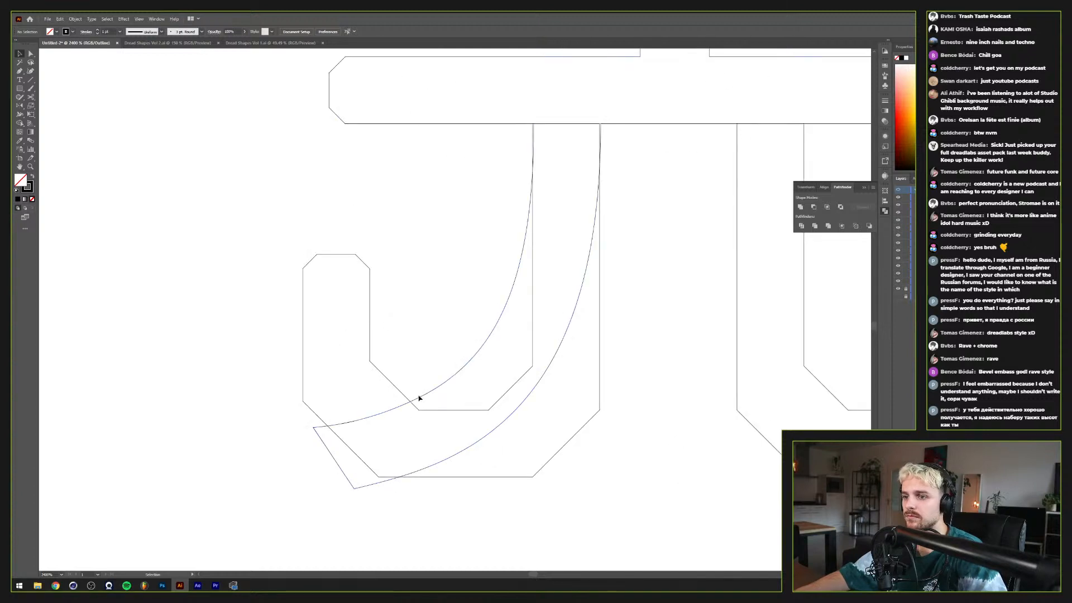
pyautogui.hotkey('shift', 'c')
pyautogui.scroll(1, 433, 454)
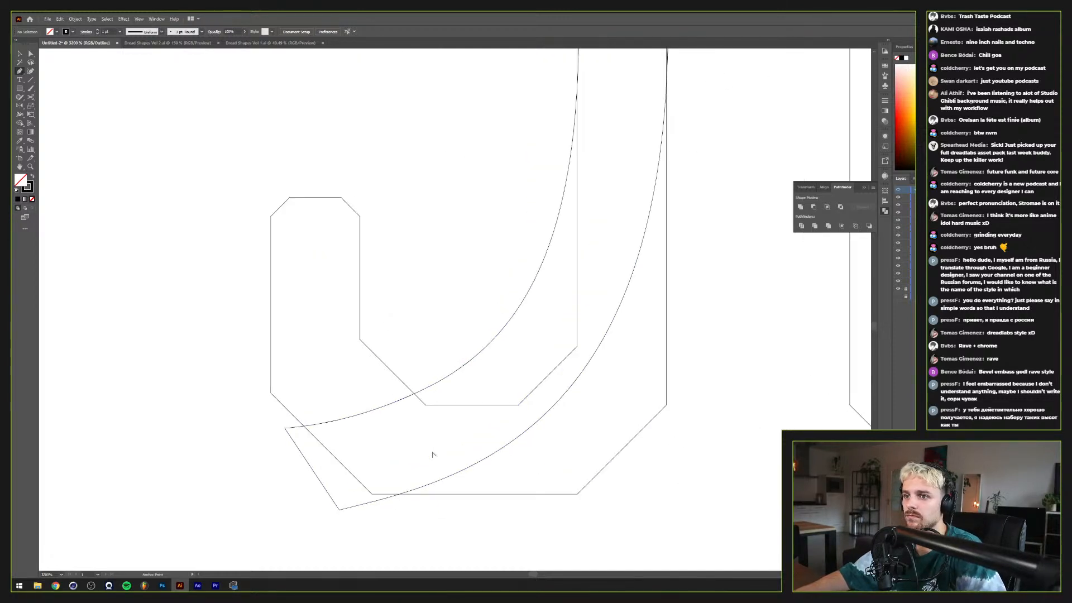
pyautogui.scroll(-1, 432, 454)
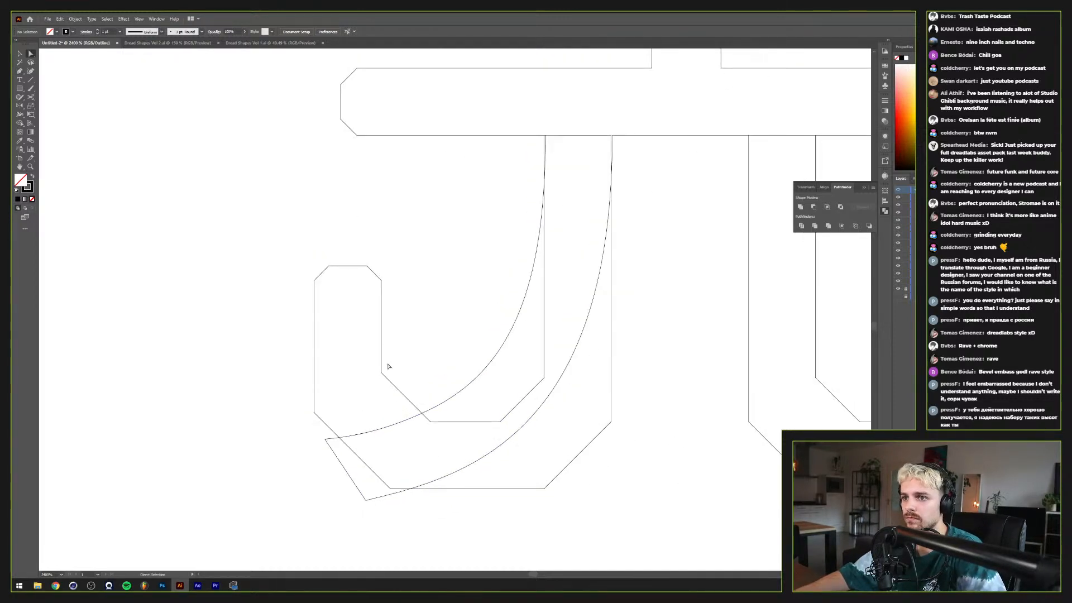
pyautogui.moveTo(393, 367); pyautogui.dragTo(347, 397)
pyautogui.keyDown('ctrl'); pyautogui.click(315, 412); pyautogui.keyUp('ctrl')
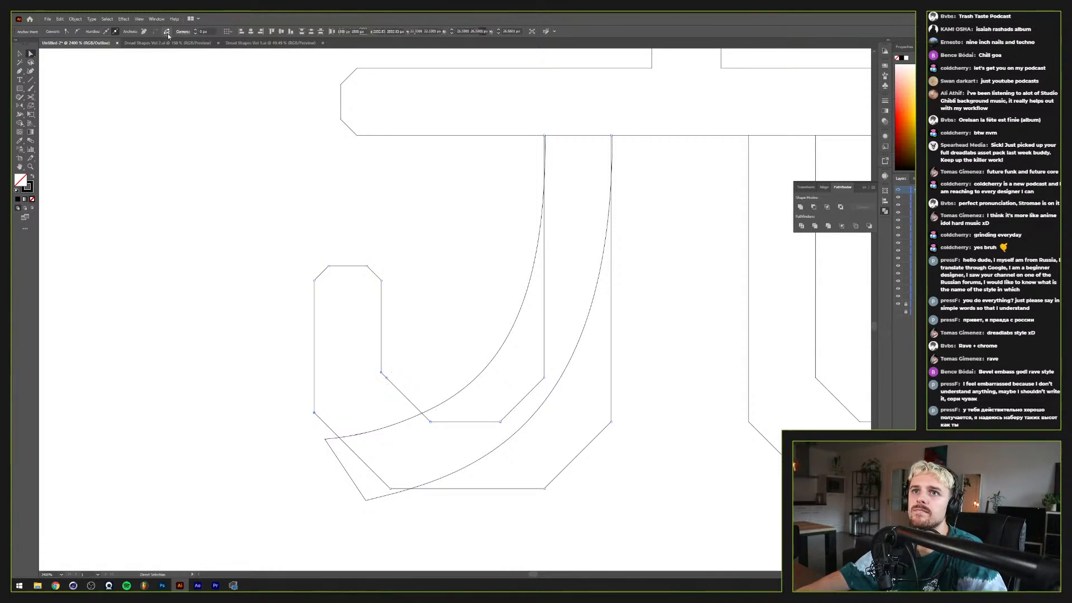
# Step: Rotate the detached chamfered arm end 90° counterclockwise and place it beside the left leg
pyautogui.press('v')
pyautogui.click(414, 287)
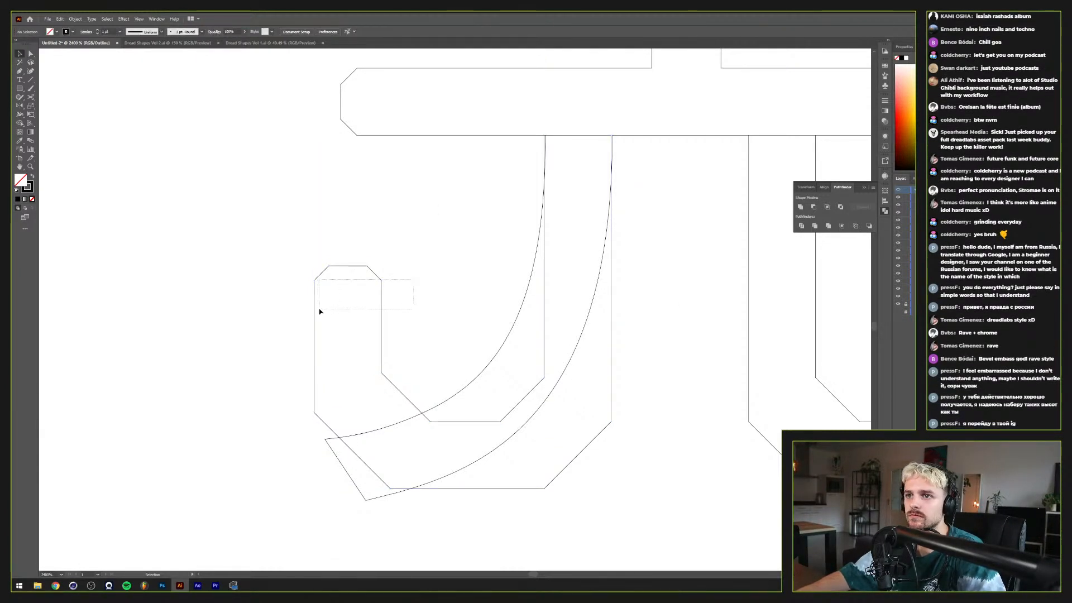
pyautogui.moveTo(363, 271); pyautogui.dragTo(129, 320)
pyautogui.click(380, 353)
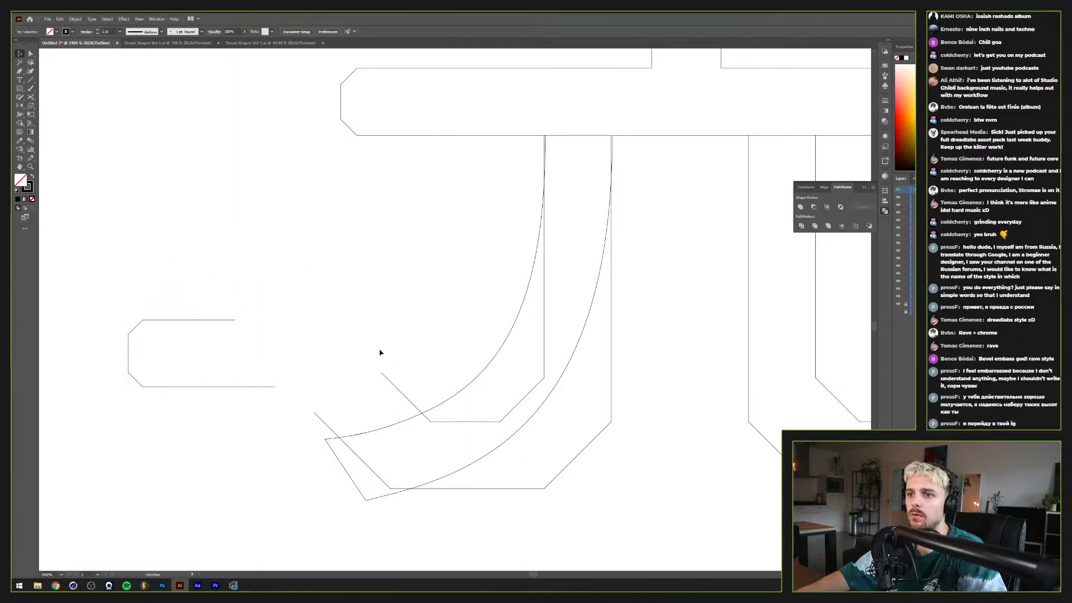
# Step: Delete the leftover diagonal segments at the mirrored hook's two open ends, leaving the horizontal bottom lines
pyautogui.click(382, 373)
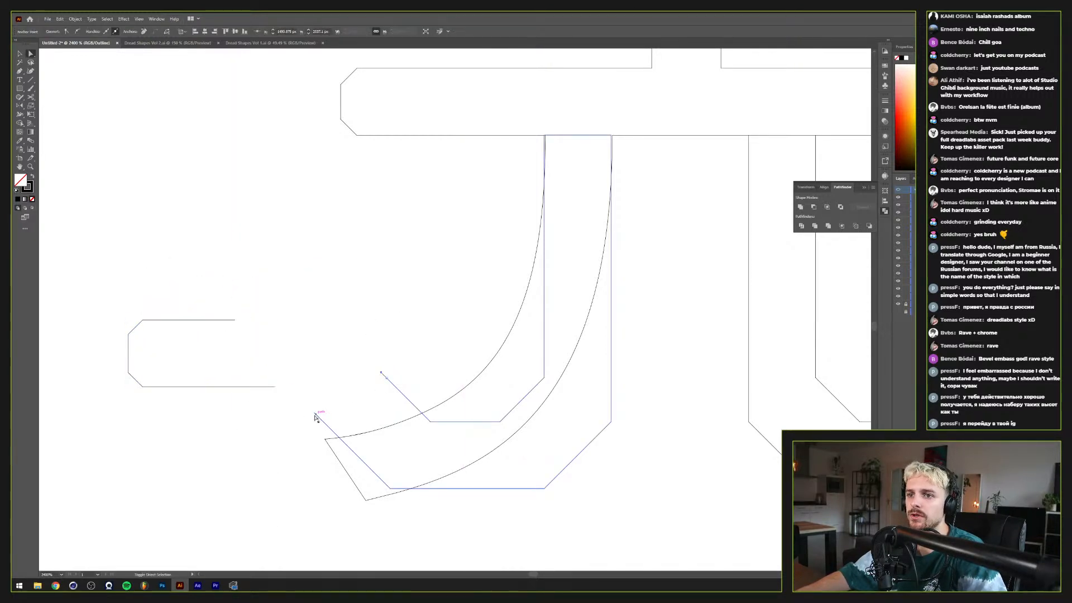
pyautogui.keyDown('shift'); pyautogui.click(315, 414); pyautogui.keyUp('shift')
pyautogui.press('Delete')
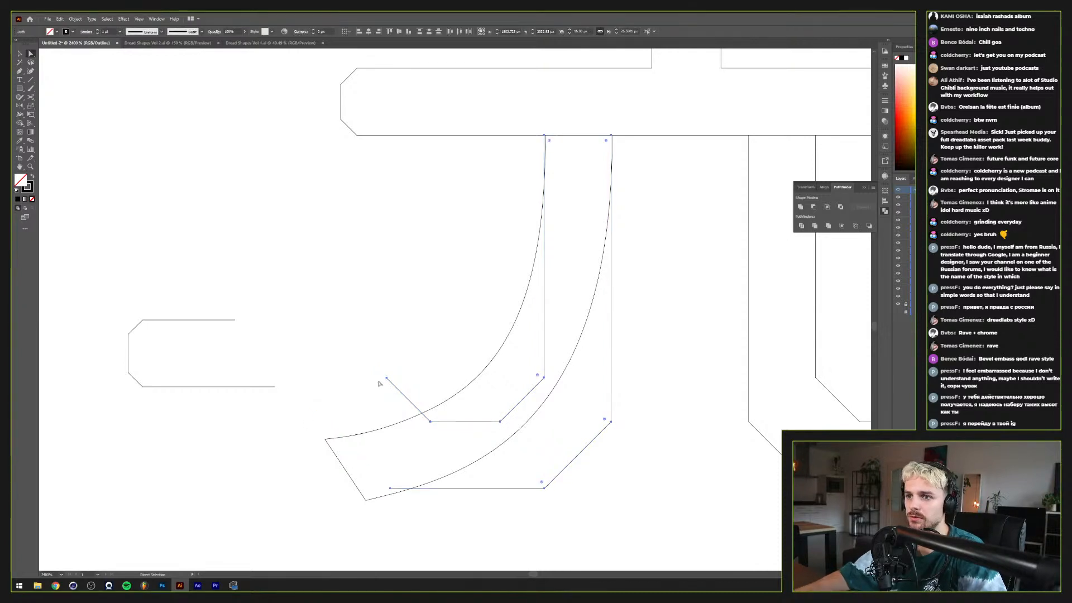
pyautogui.moveTo(408, 395); pyautogui.dragTo(408, 394)
pyautogui.press('Delete')
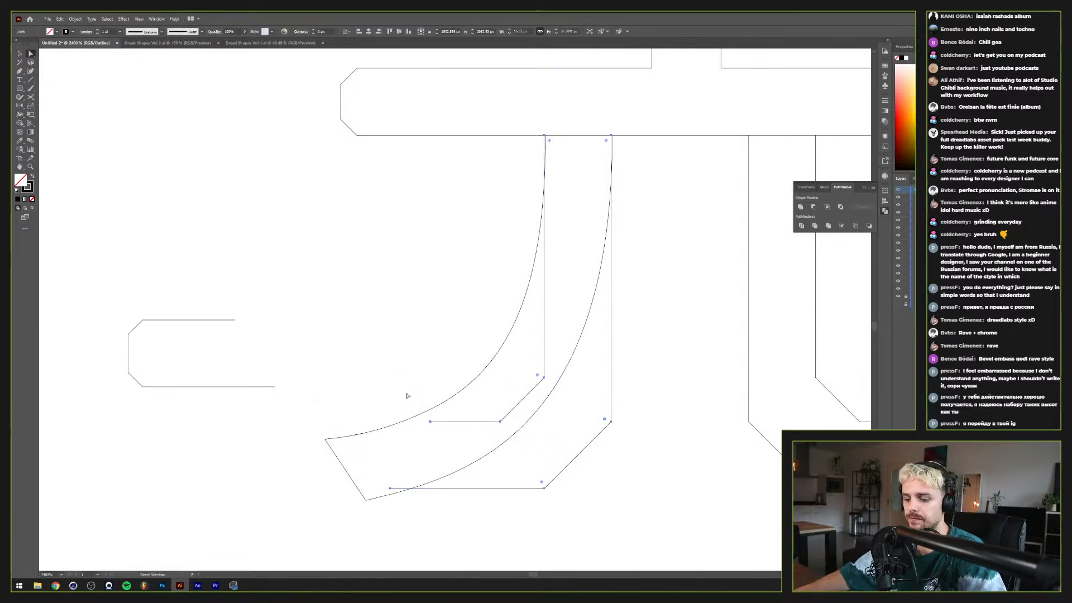
# Step: Move the rotated chamfered end onto the open horizontal lines of the left leg's foot
pyautogui.press('v')
pyautogui.moveTo(196, 322); pyautogui.dragTo(445, 424)
pyautogui.scroll(-1, 409, 381)
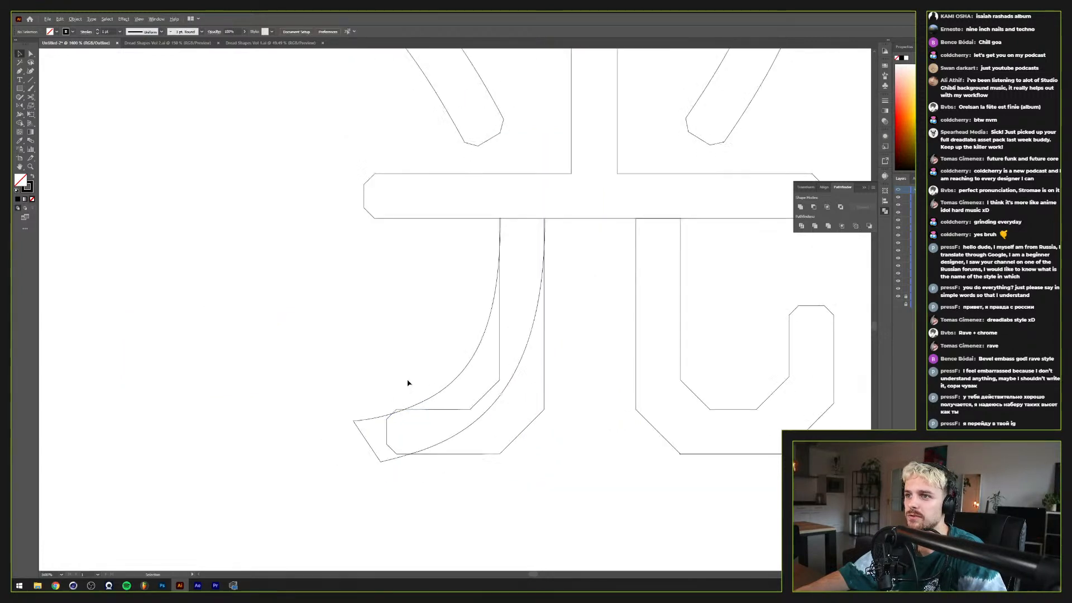
# Step: Remove the old curved stroke's excess areas and merge the angular left leg with the Shape Builder
pyautogui.moveTo(372, 295); pyautogui.dragTo(585, 451)
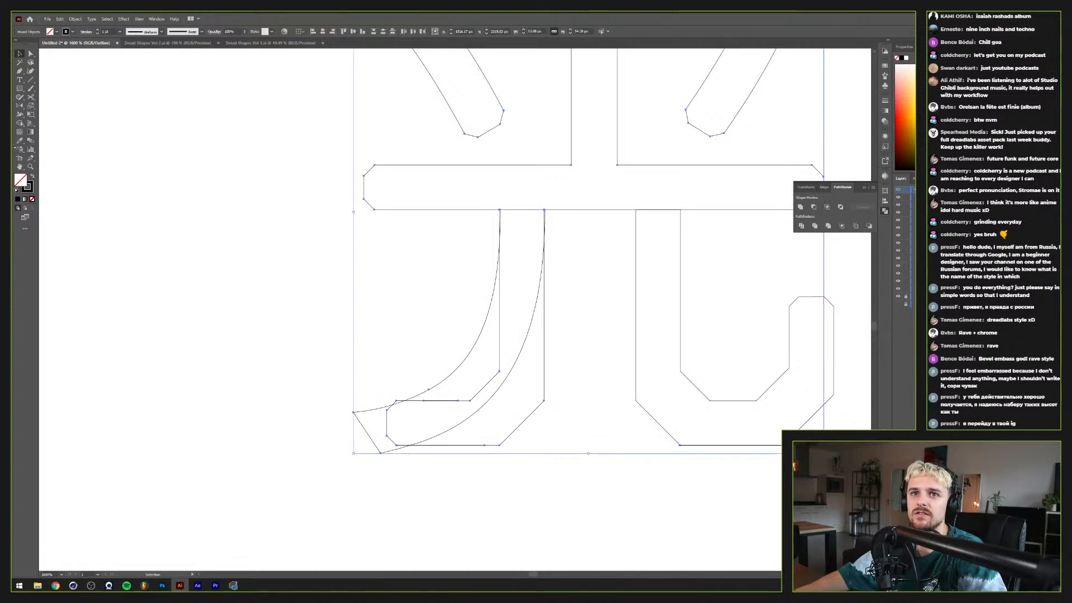
pyautogui.click(19, 123)
pyautogui.keyDown('alt'); pyautogui.click(461, 367); pyautogui.keyUp('alt')
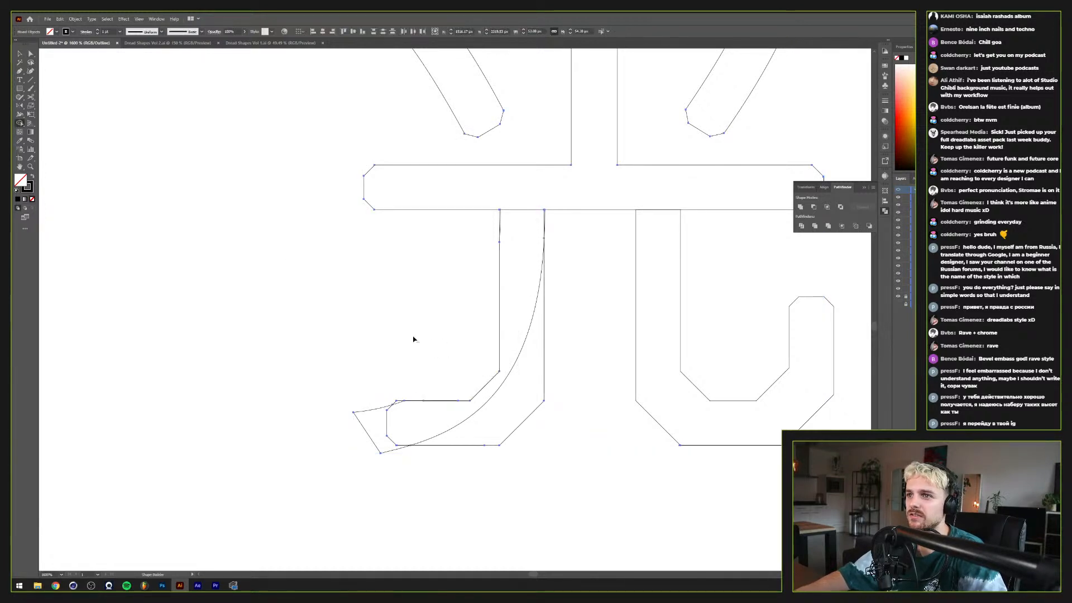
pyautogui.keyDown('alt'); pyautogui.click(360, 417); pyautogui.keyUp('alt')
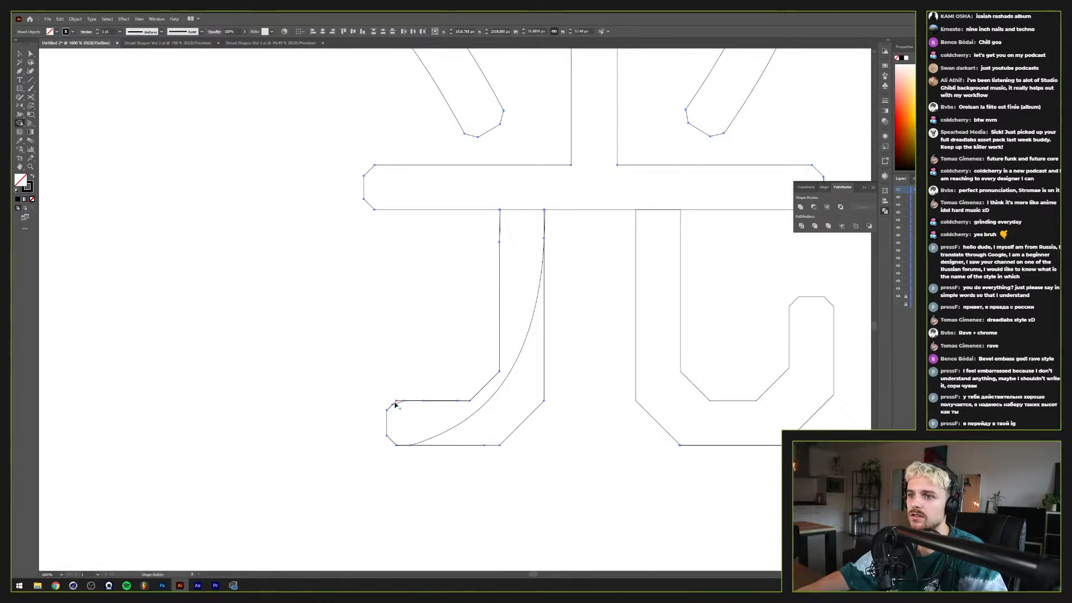
pyautogui.moveTo(402, 412)
pyautogui.mouseDown()
pyautogui.moveTo(433, 431)
pyautogui.moveTo(468, 429)
pyautogui.mouseUp()
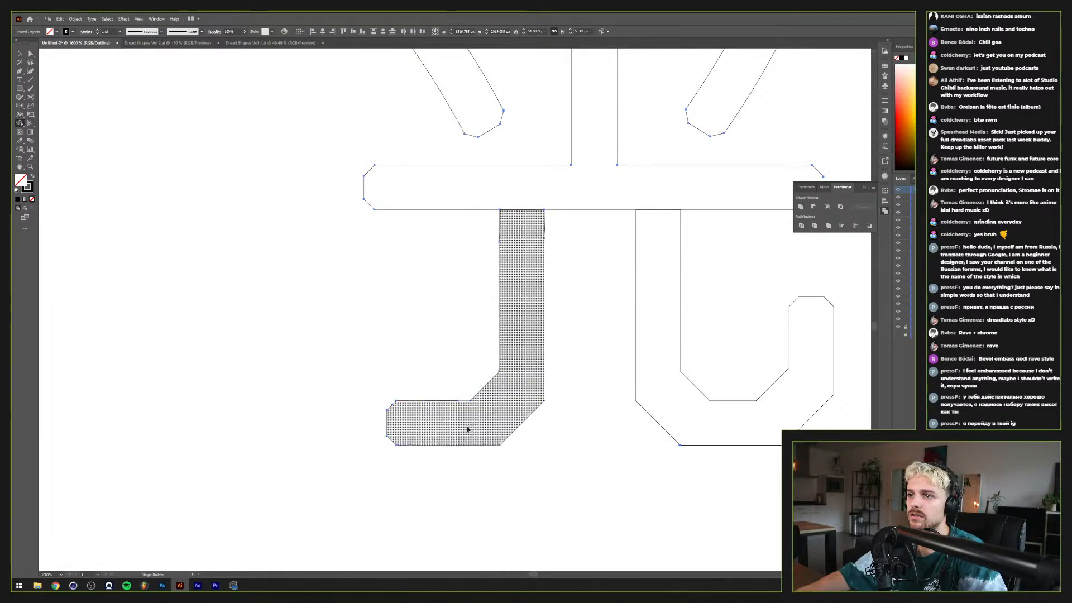
# Step: Try to merge the left leg into the crossbar with the Shape Builder, and undo the merge
pyautogui.scroll(1, 524, 251)
pyautogui.scroll(3, 520, 251)
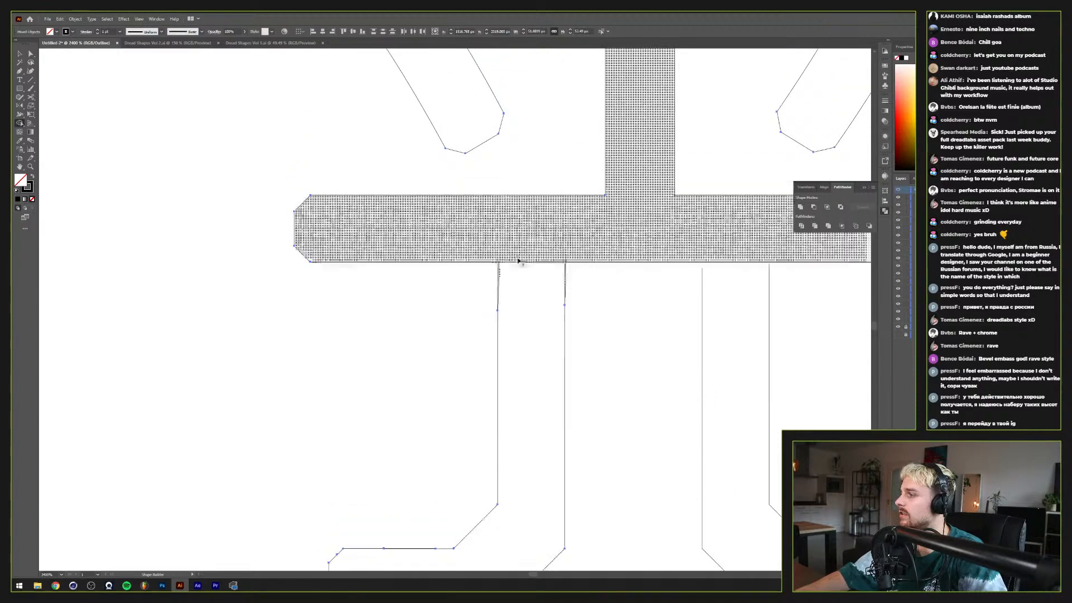
pyautogui.scroll(1, 515, 273)
pyautogui.scroll(1, 515, 275)
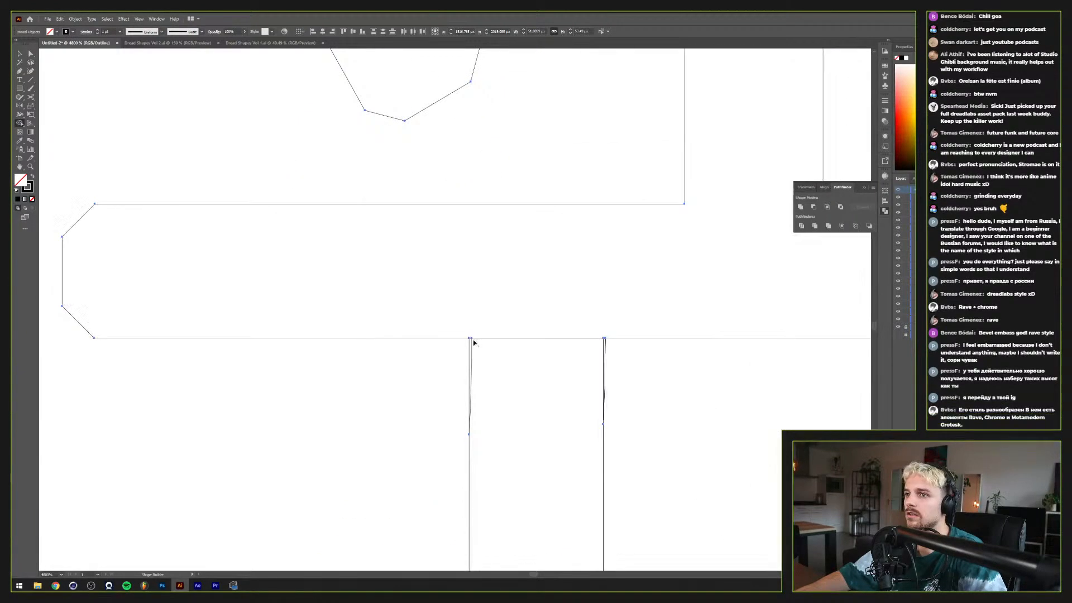
pyautogui.scroll(3, 473, 342)
pyautogui.moveTo(453, 319); pyautogui.dragTo(573, 297)
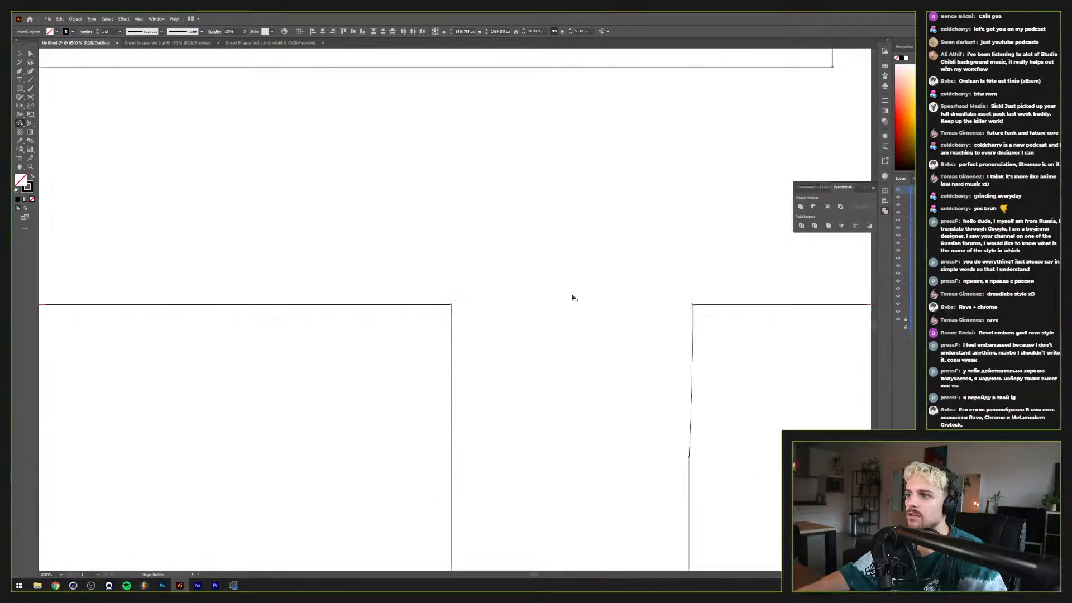
pyautogui.hotkey('ctrl', 'z')
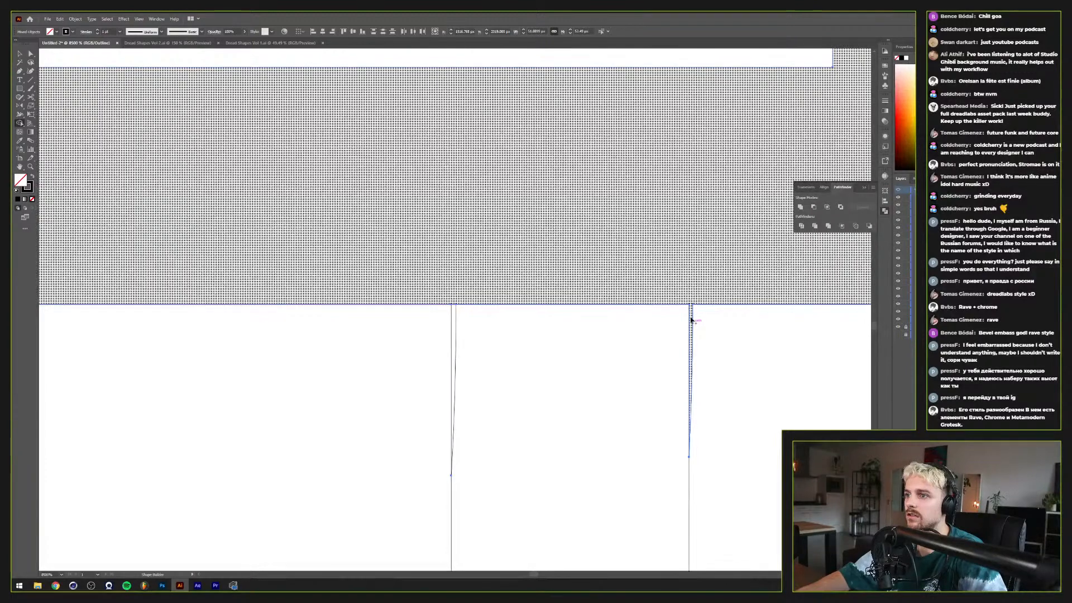
# Step: Draw a small rectangle at the left leg's joint with the crossbar and merge all three with the Shape Builder, clearing the thin slivers
pyautogui.press('m')
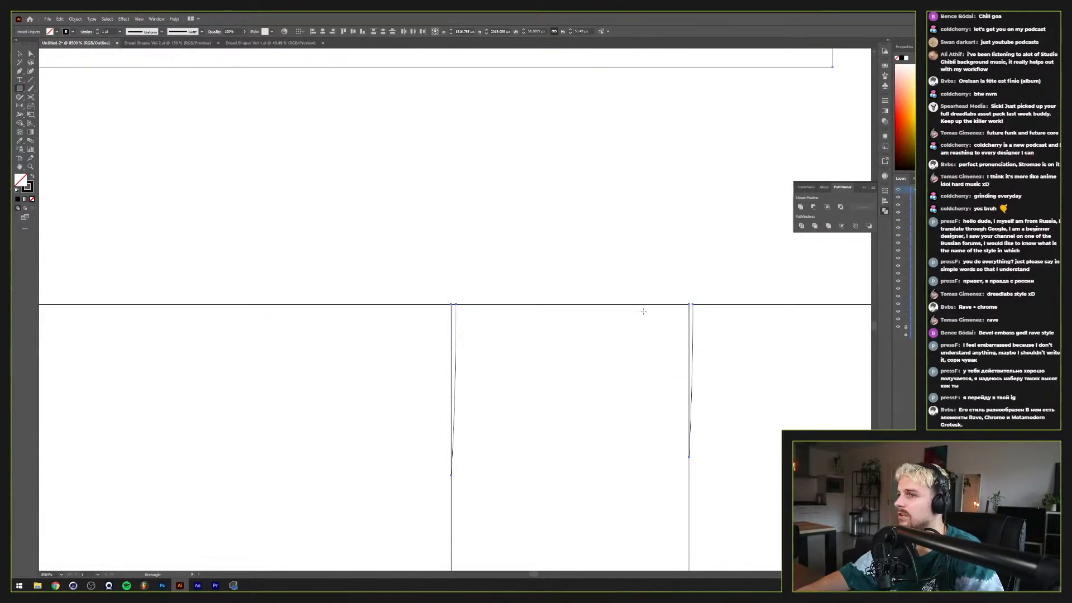
pyautogui.moveTo(642, 305); pyautogui.dragTo(794, 254)
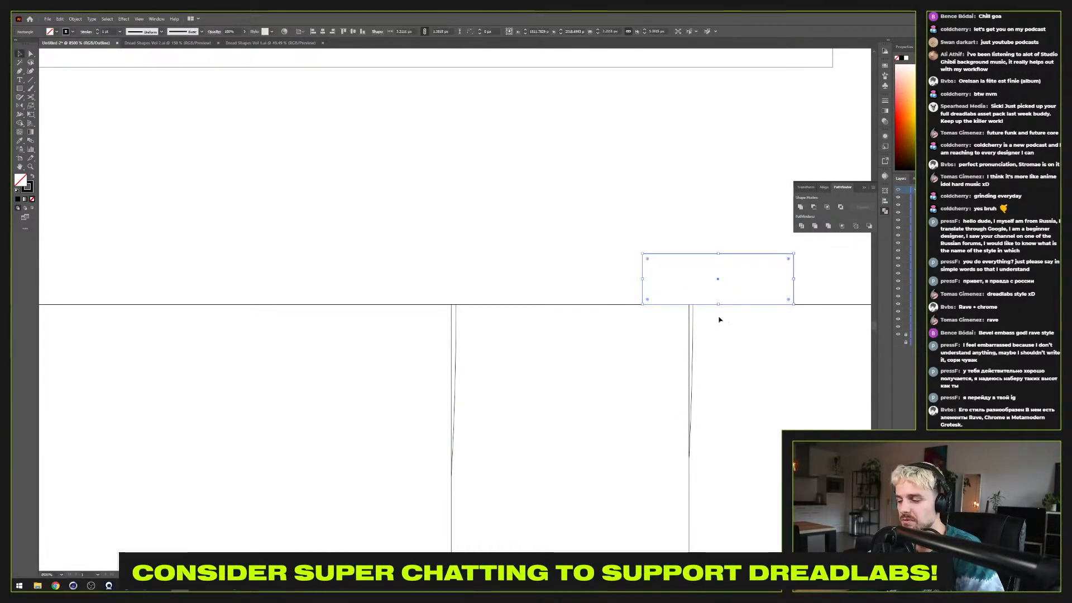
pyautogui.moveTo(770, 378); pyautogui.dragTo(533, 254)
pyautogui.scroll(-2, 452, 294)
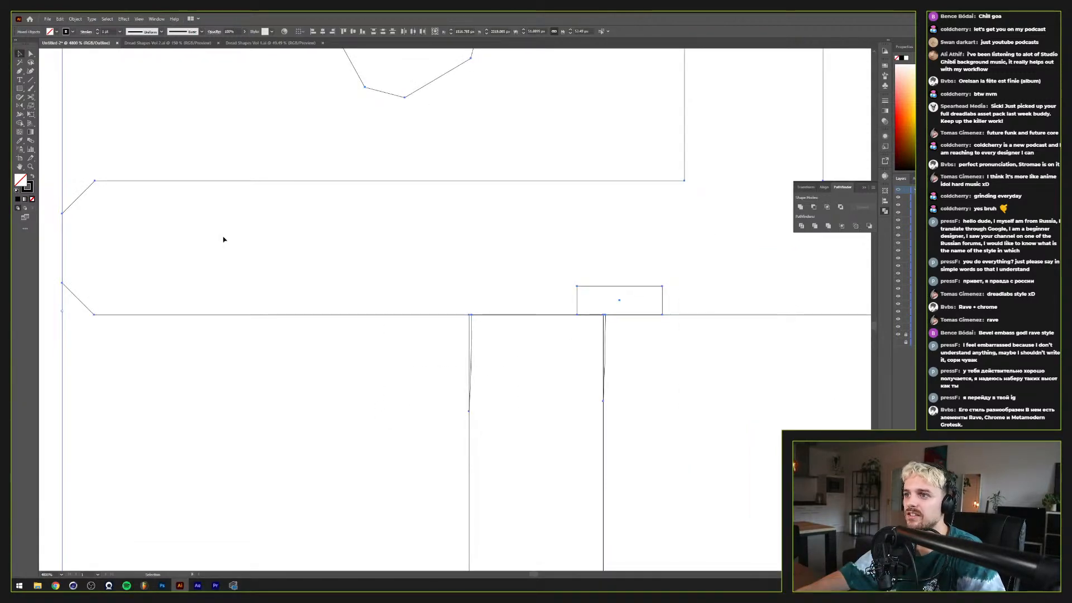
pyautogui.click(18, 123)
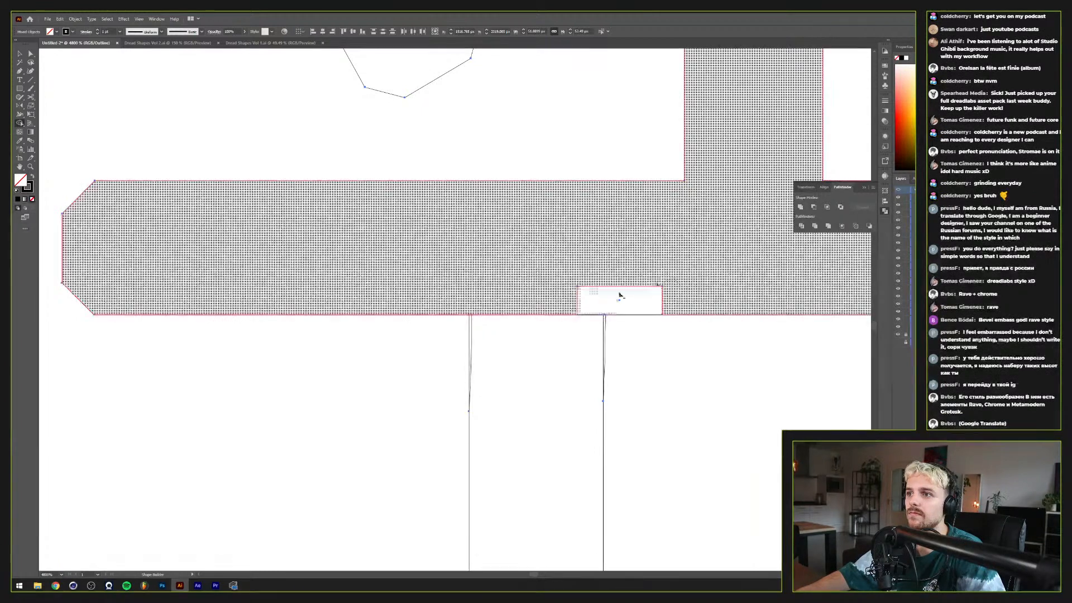
pyautogui.moveTo(659, 285); pyautogui.dragTo(535, 340)
pyautogui.moveTo(473, 319); pyautogui.dragTo(472, 318)
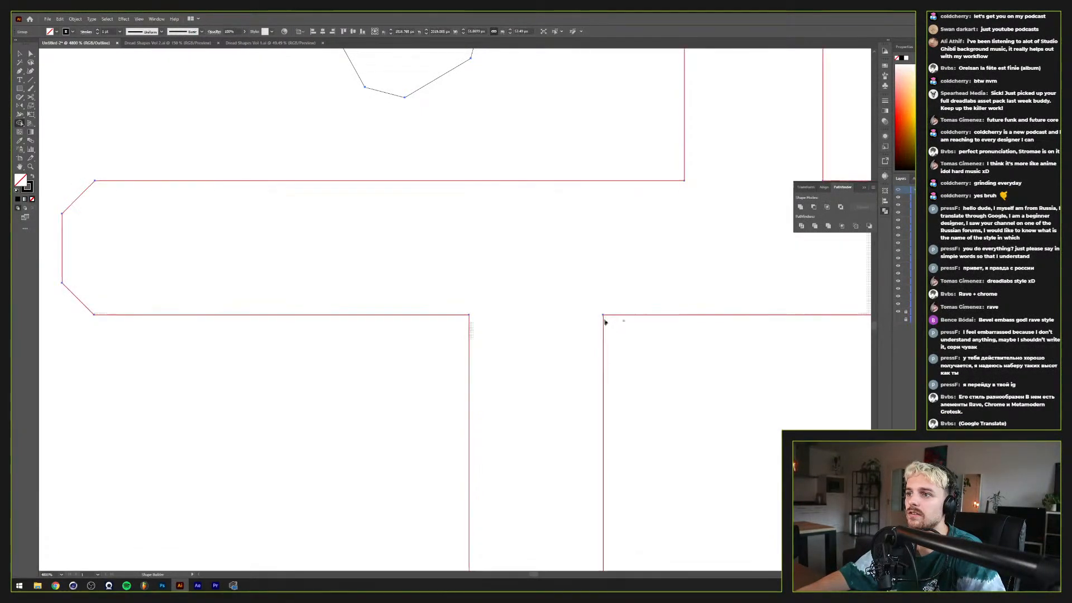
# Step: Merge the crossbar with the right hook's stem using the Shape Builder
pyautogui.press('v')
pyautogui.scroll(-5, 663, 377)
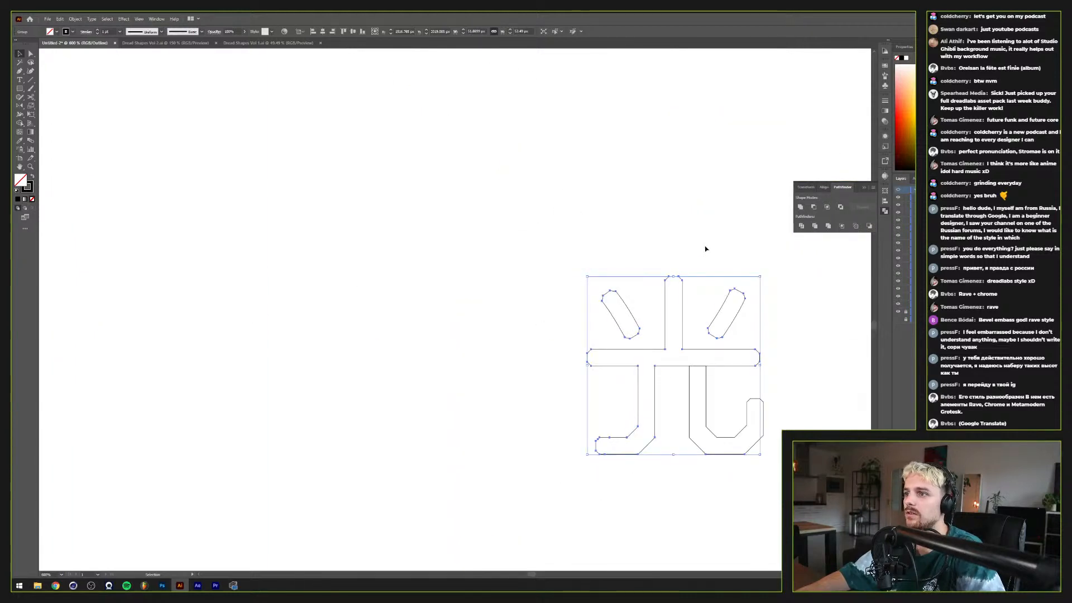
pyautogui.click(711, 282)
pyautogui.scroll(1, 711, 283)
pyautogui.click(724, 384)
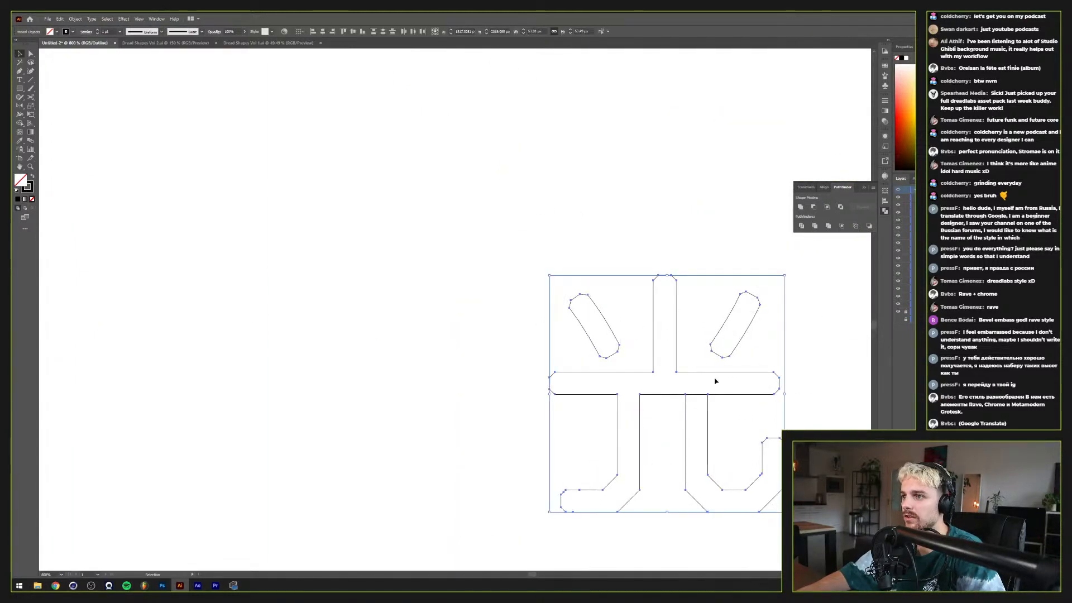
pyautogui.click(20, 124)
pyautogui.moveTo(664, 324)
pyautogui.mouseDown()
pyautogui.moveTo(668, 383)
pyautogui.moveTo(697, 411)
pyautogui.moveTo(701, 390)
pyautogui.mouseUp()
pyautogui.press('v')
pyautogui.click(757, 252)
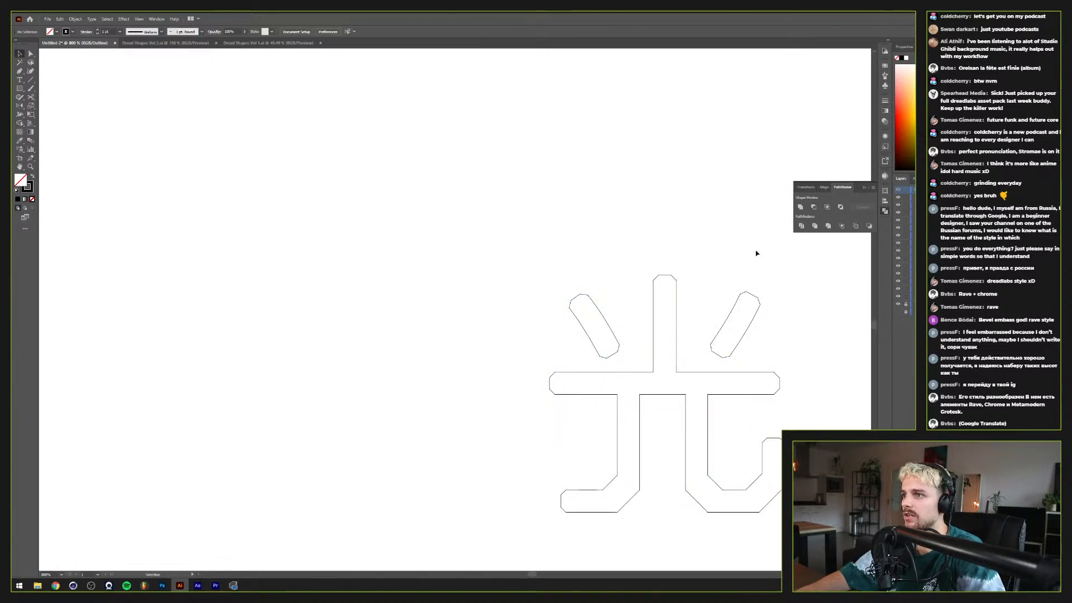
# Step: Unite the whole character with Pathfinder and switch the artwork from outline to preview display
pyautogui.click(676, 354)
pyautogui.click(800, 207)
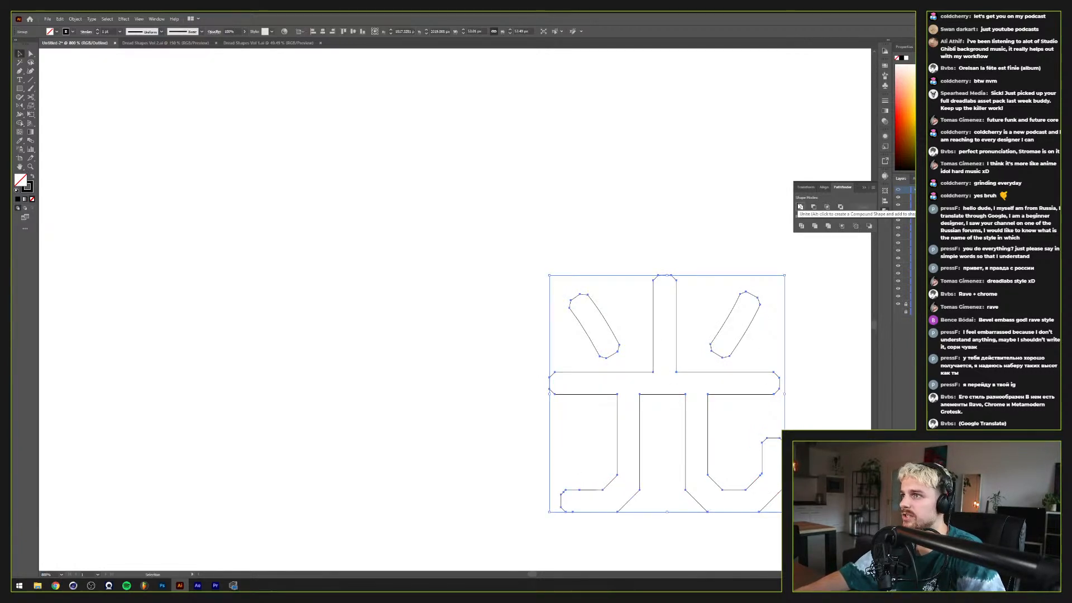
pyautogui.scroll(-4, 726, 268)
pyautogui.scroll(2, 720, 268)
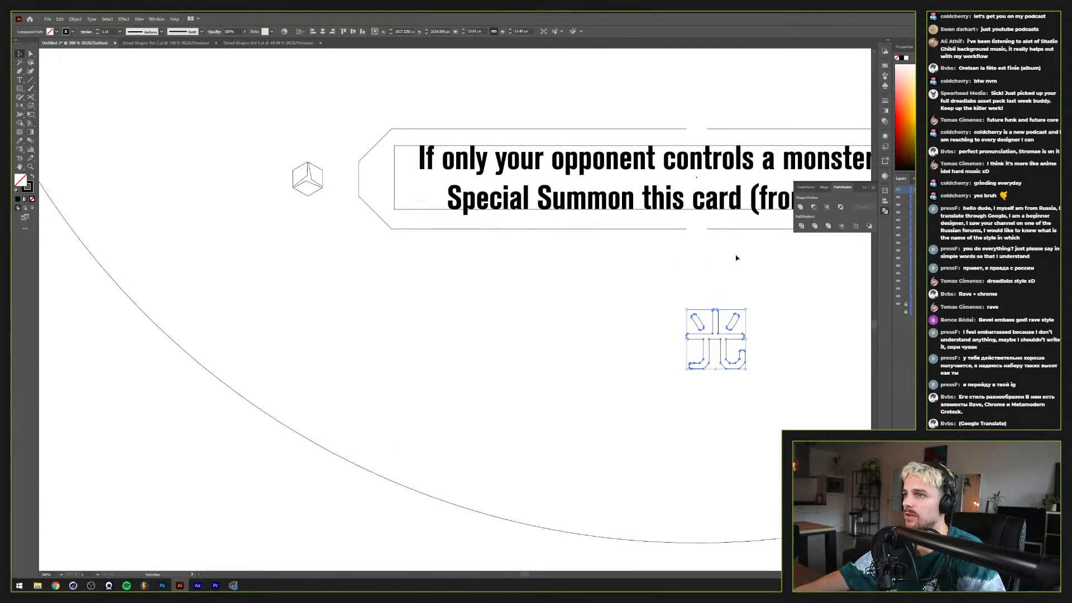
pyautogui.hotkey('ctrl', 'y')
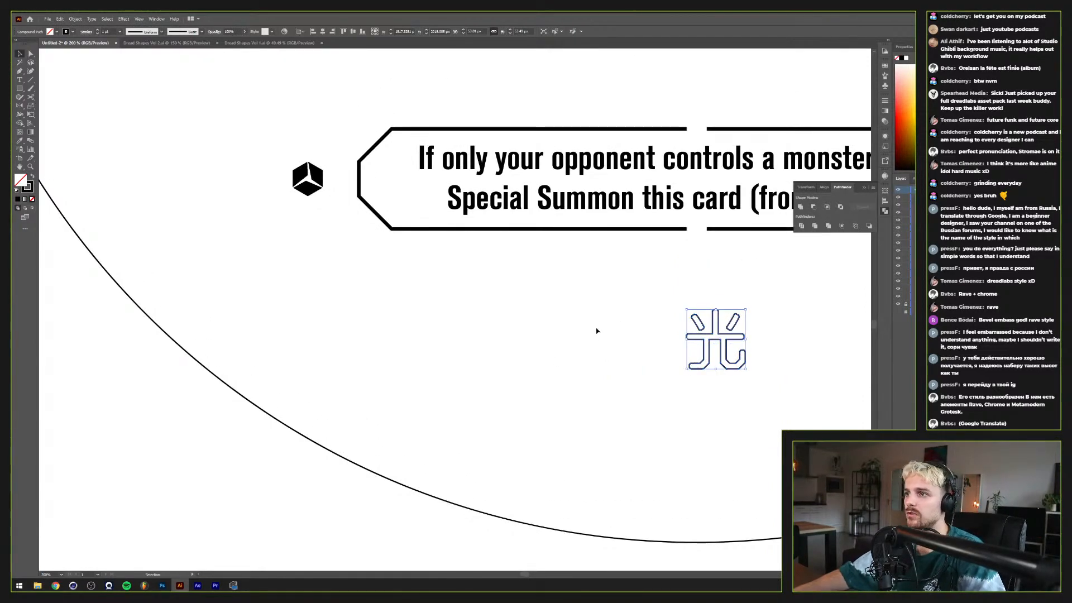
# Step: Match the character's stroke to the text box's frame using the Eyedropper, and scale the character up
pyautogui.press('i')
pyautogui.click(640, 227)
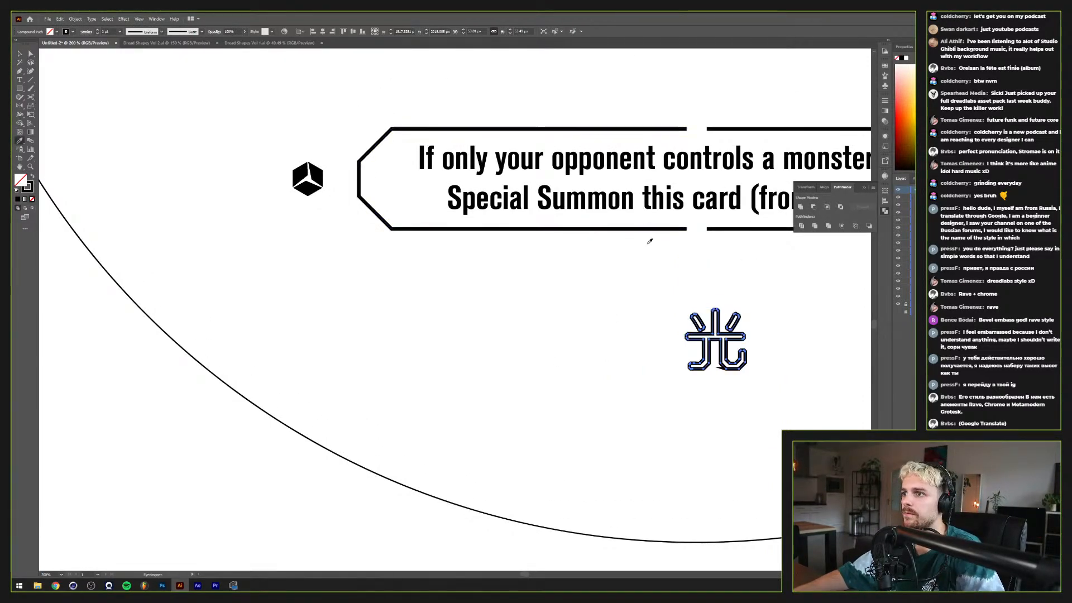
pyautogui.press('v')
pyautogui.moveTo(687, 370); pyautogui.dragTo(575, 451)
pyautogui.scroll(2, 752, 348)
pyautogui.click(744, 357)
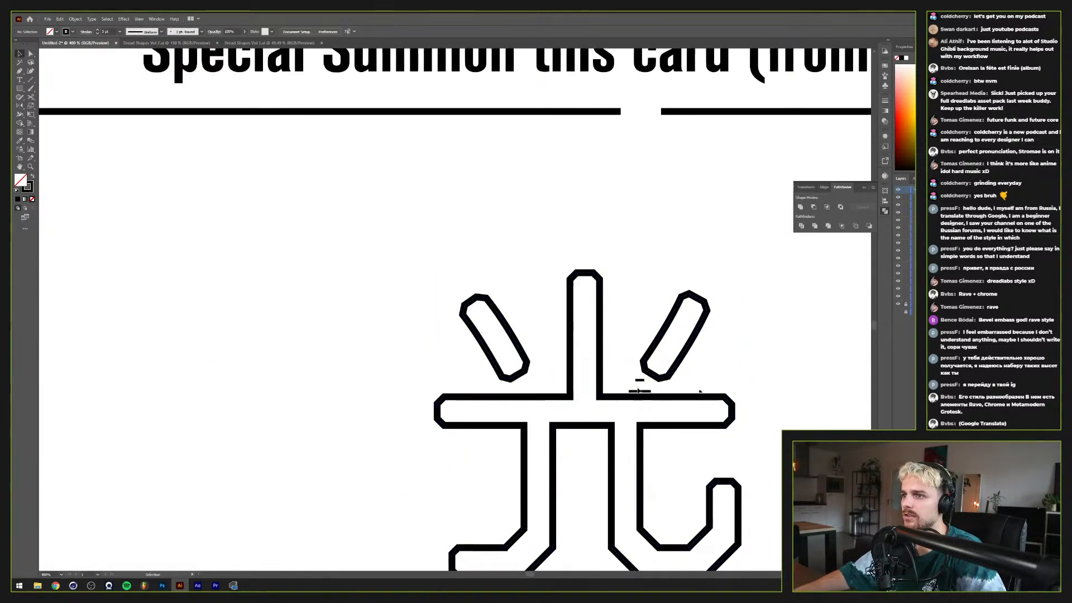
# Step: Delete the three stray fragments above the crossbar, below the right slanted stroke
pyautogui.scroll(2, 643, 389)
pyautogui.moveTo(638, 379); pyautogui.dragTo(639, 378)
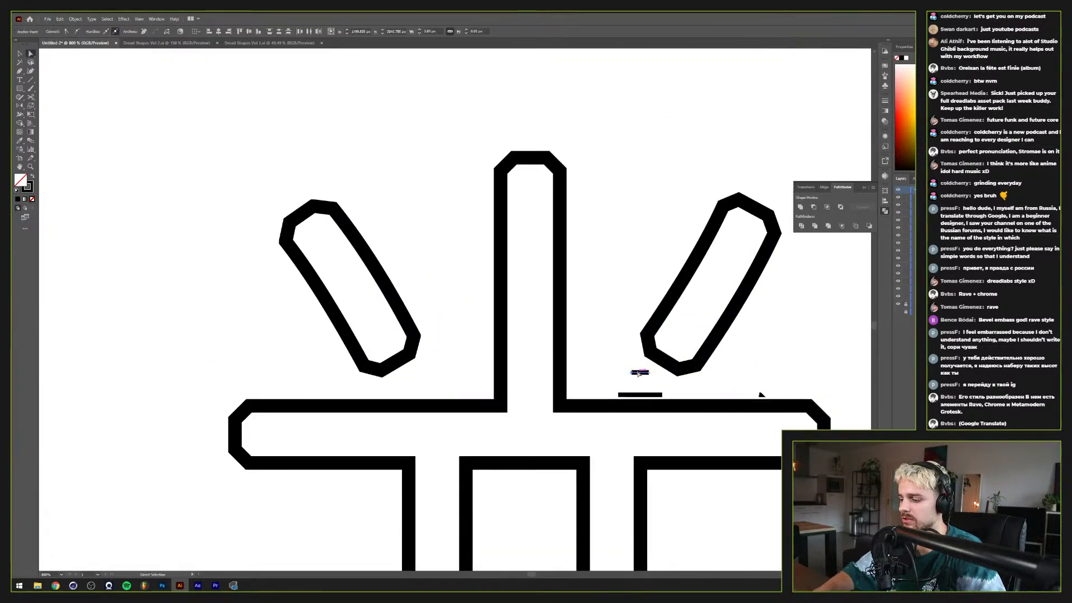
pyautogui.press('Delete')
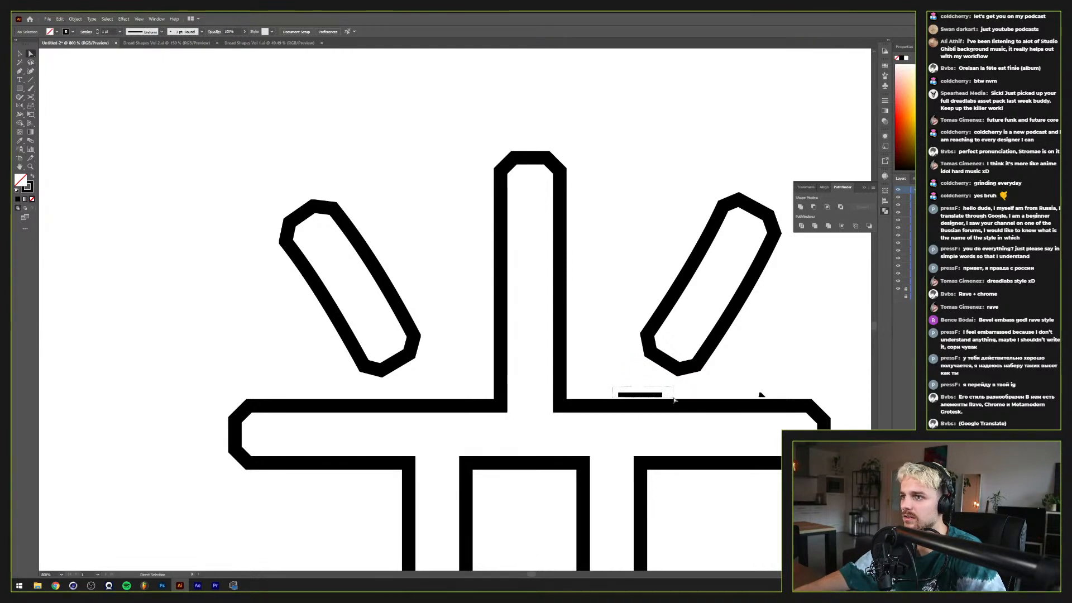
pyautogui.moveTo(674, 400); pyautogui.dragTo(674, 398)
pyautogui.press('Delete')
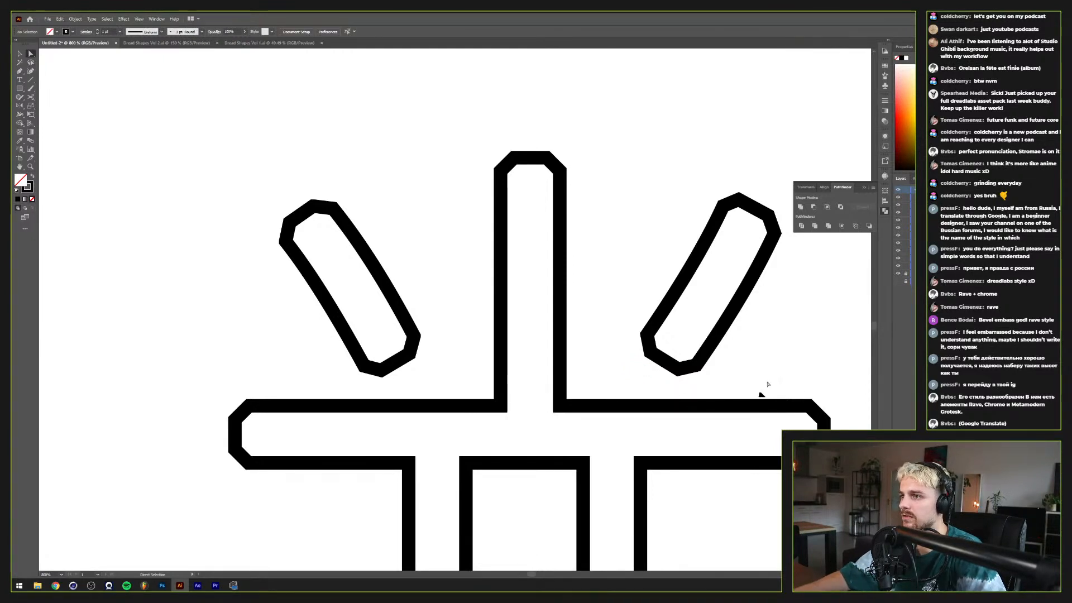
pyautogui.moveTo(766, 396); pyautogui.dragTo(764, 395)
pyautogui.press('Delete')
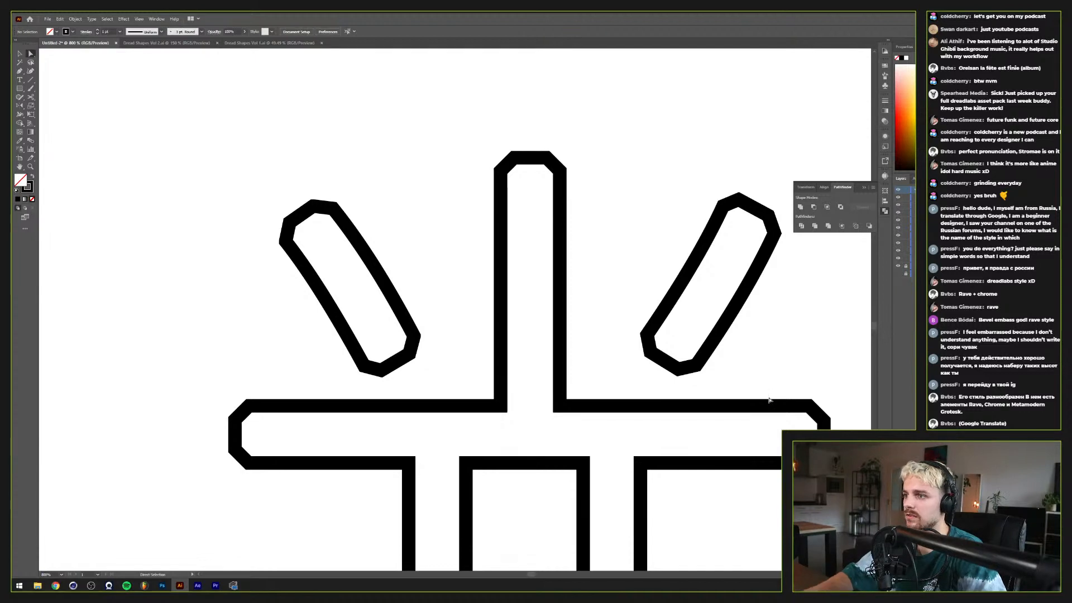
# Step: Try a bevel corner join on the character's stroke, and switch back to the miter join
pyautogui.moveTo(662, 389); pyautogui.dragTo(645, 133)
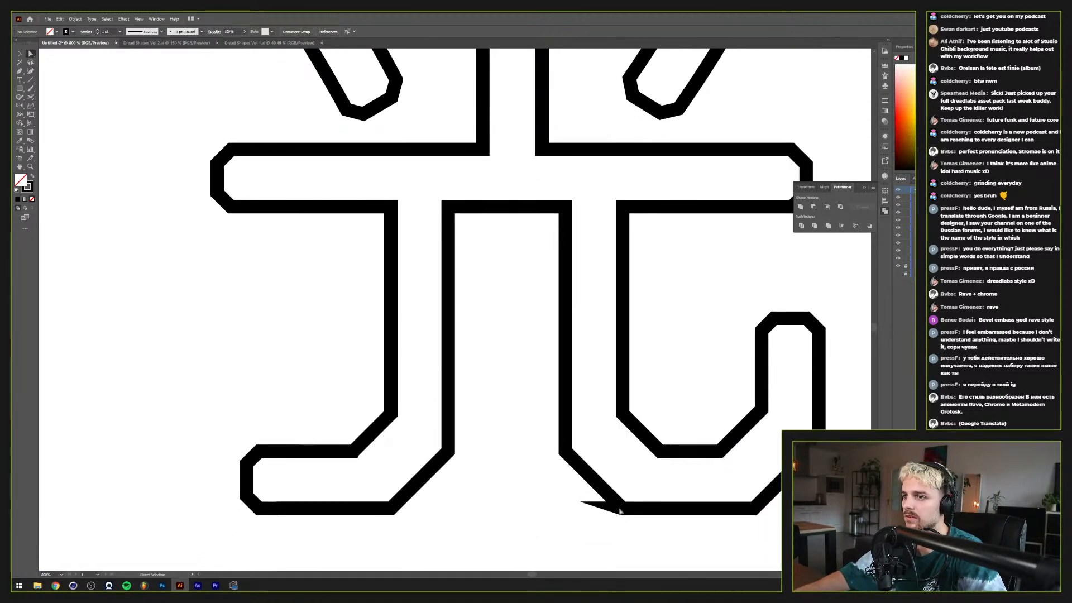
pyautogui.click(621, 510)
pyautogui.press('v')
pyautogui.click(602, 507)
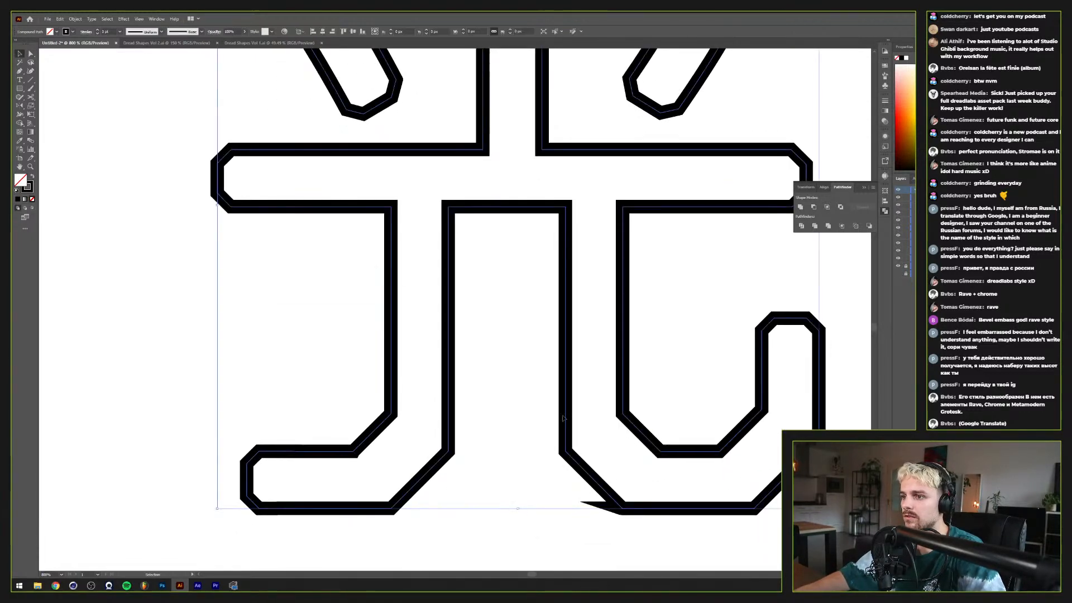
pyautogui.click(85, 32)
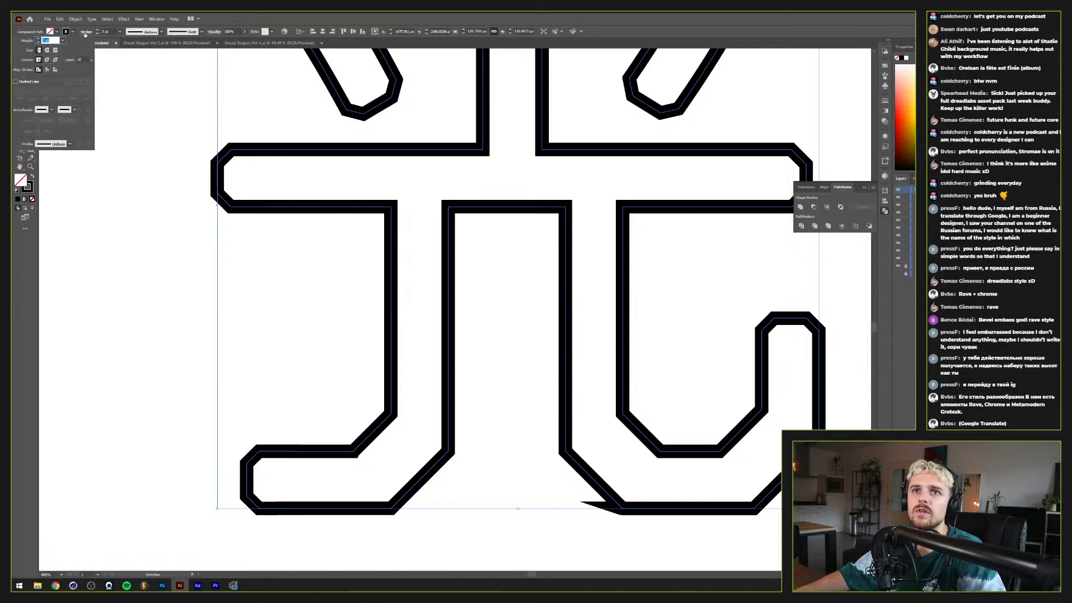
pyautogui.click(56, 62)
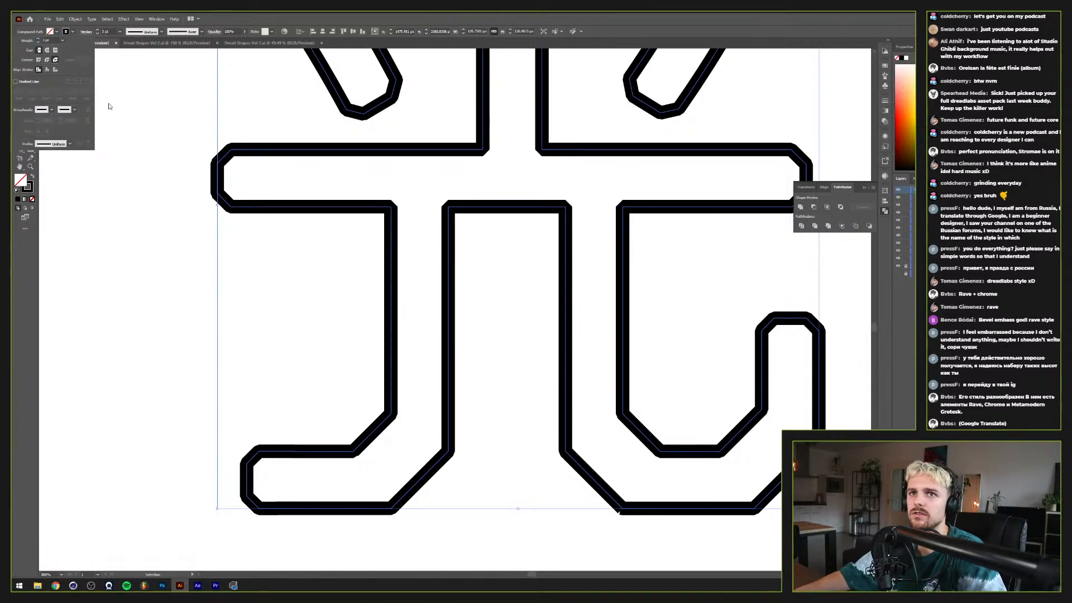
pyautogui.click(39, 60)
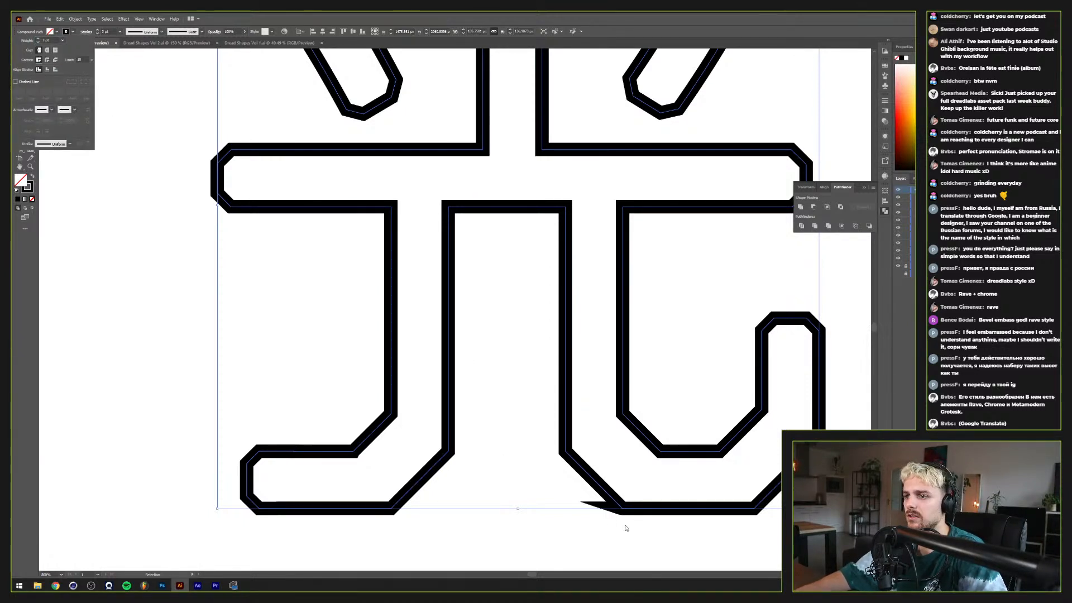
# Step: Move the stray anchor point at the right hook's lower-left bend onto the bend's corner point
pyautogui.scroll(8, 623, 519)
pyautogui.press('a')
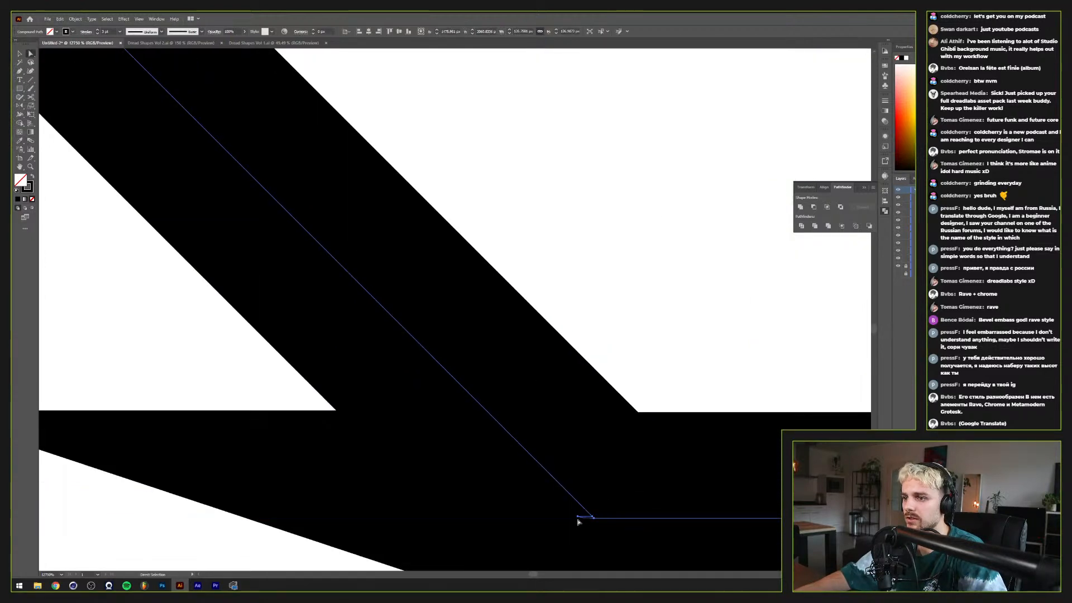
pyautogui.scroll(1, 579, 522)
pyautogui.scroll(-1, 571, 521)
pyautogui.scroll(-2, 541, 507)
pyautogui.scroll(1, 503, 469)
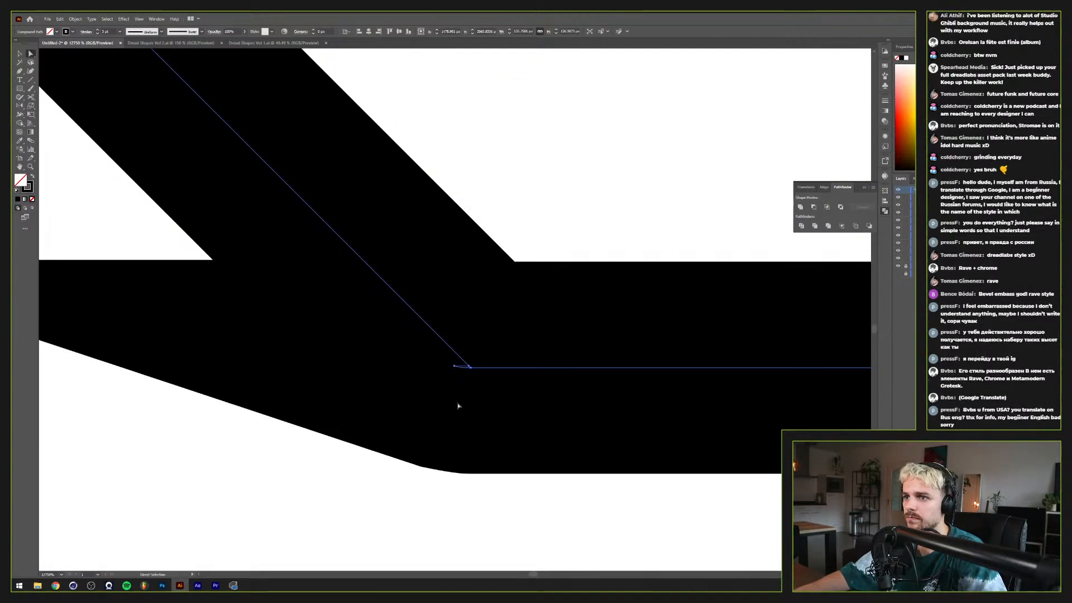
pyautogui.scroll(1, 458, 406)
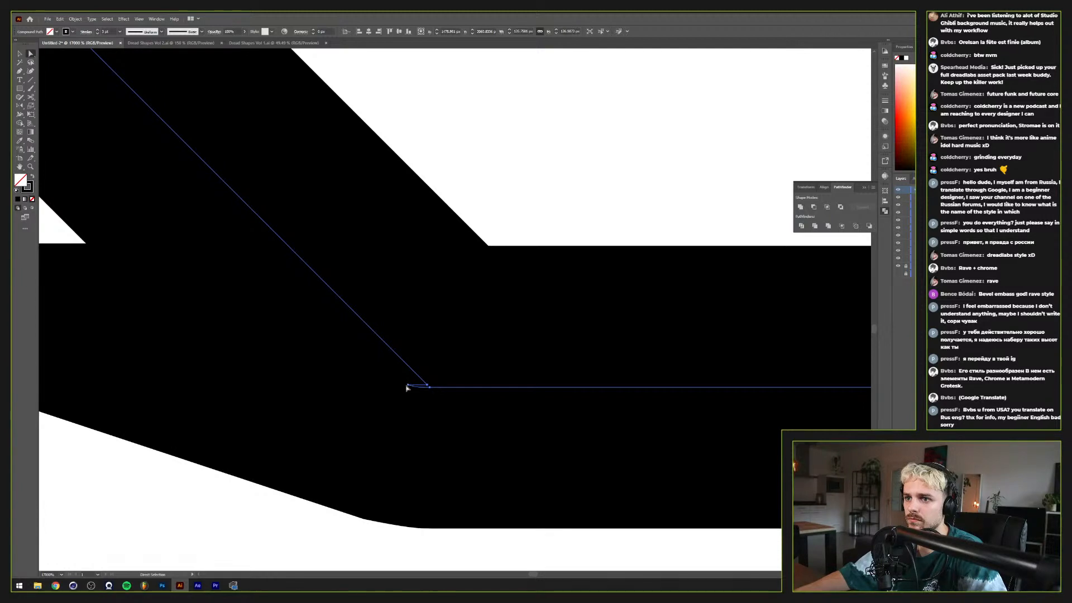
pyautogui.moveTo(407, 388); pyautogui.dragTo(429, 386)
# Step: Clean up and join the remaining overlapping points at the right hook's bend in outline display, and return to preview display
pyautogui.scroll(2, 387, 388)
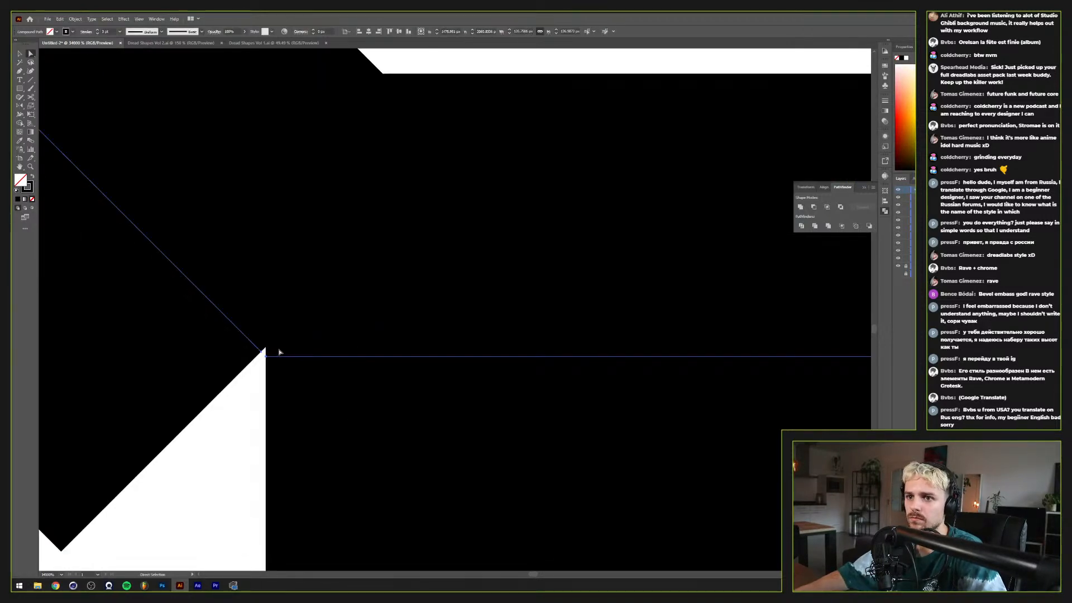
pyautogui.moveTo(264, 353)
pyautogui.mouseDown()
pyautogui.moveTo(288, 384)
pyautogui.moveTo(313, 385)
pyautogui.moveTo(316, 407)
pyautogui.moveTo(280, 376)
pyautogui.moveTo(266, 357)
pyautogui.moveTo(274, 349)
pyautogui.mouseUp()
pyautogui.hotkey('ctrl', 'y')
pyautogui.hotkey('ctrl', 'j')
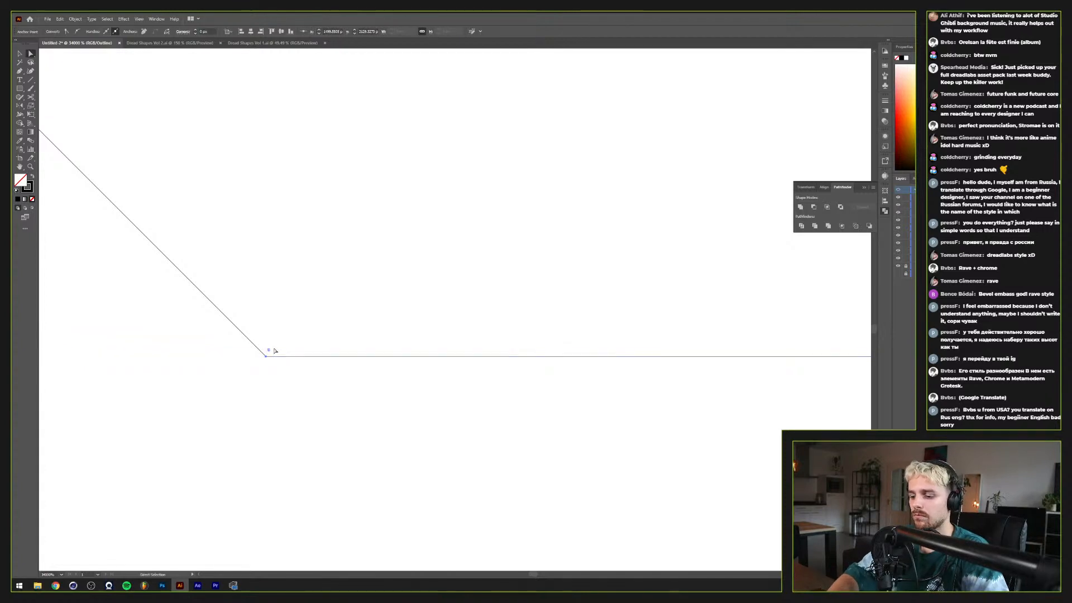
pyautogui.scroll(-5, 271, 350)
pyautogui.scroll(-10, 266, 344)
pyautogui.hotkey('ctrl', 'y')
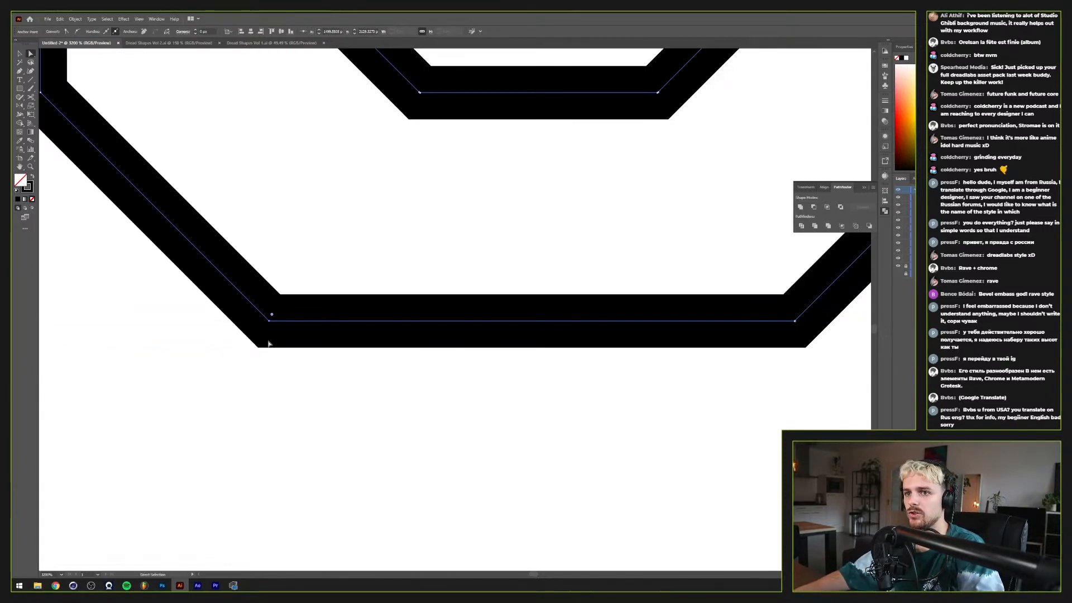
pyautogui.click(272, 385)
pyautogui.scroll(-5, 272, 384)
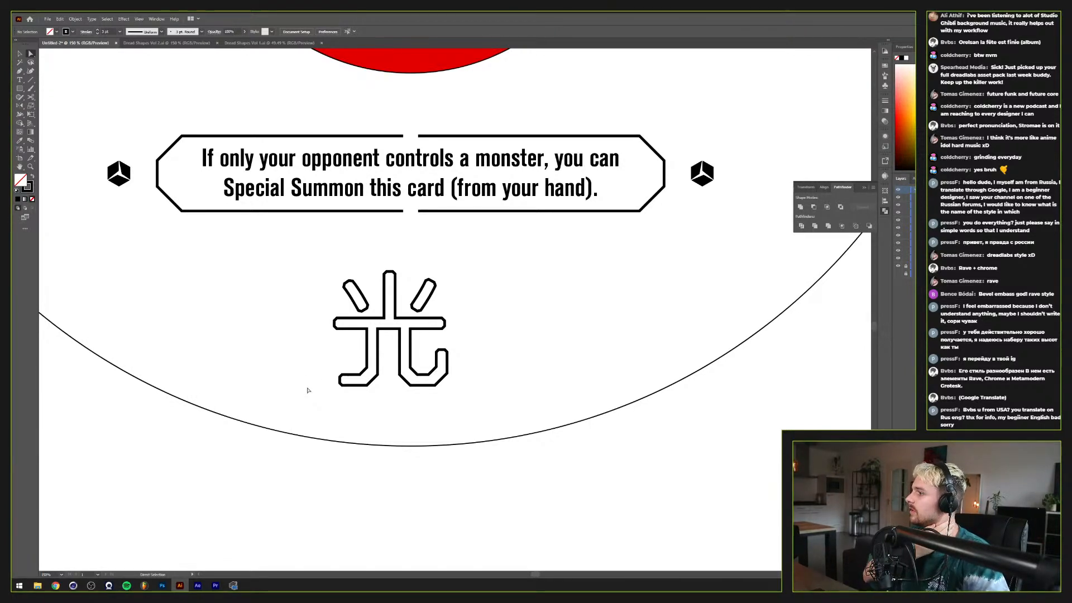
# Step: Move the character from below the text box to the space between the CYBERDRAGON title and the red circle
pyautogui.scroll(2, 308, 390)
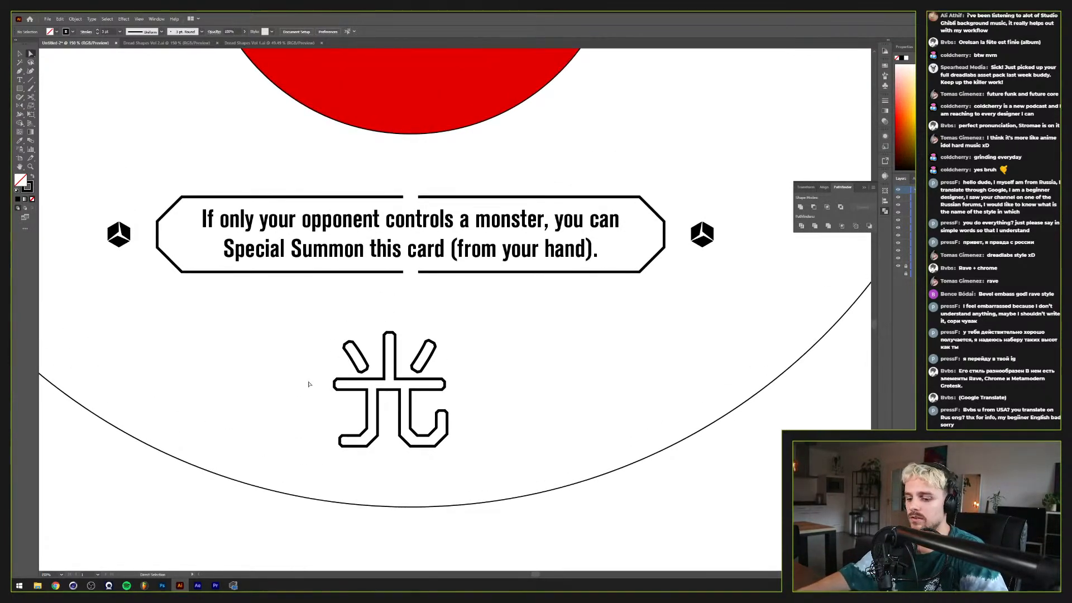
pyautogui.scroll(-2, 307, 386)
pyautogui.scroll(2, 286, 401)
pyautogui.moveTo(254, 402); pyautogui.dragTo(395, 428)
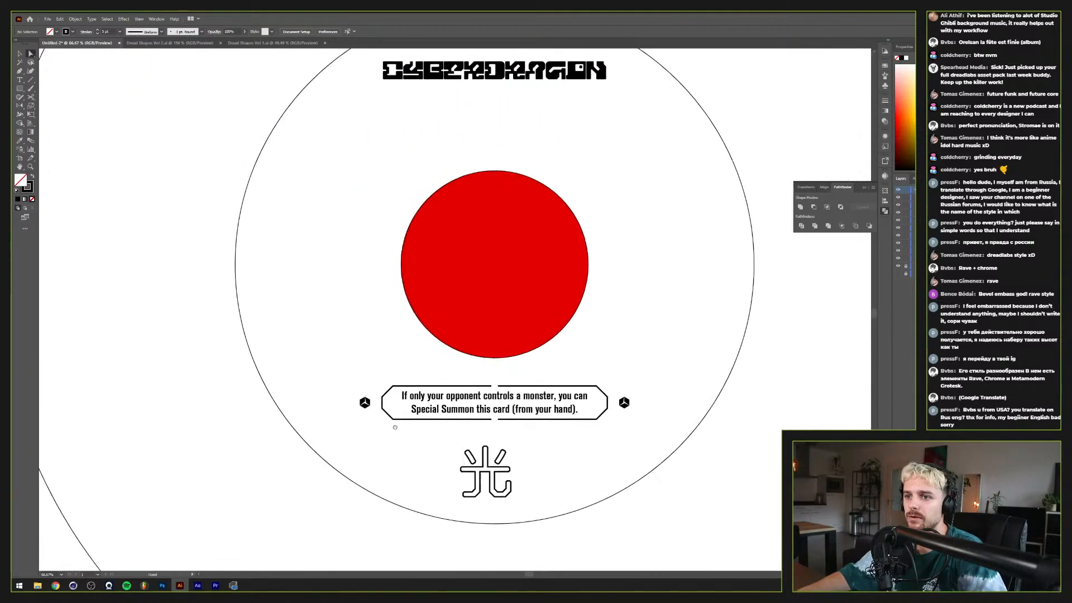
pyautogui.moveTo(501, 469); pyautogui.dragTo(513, 122)
pyautogui.scroll(3, 510, 124)
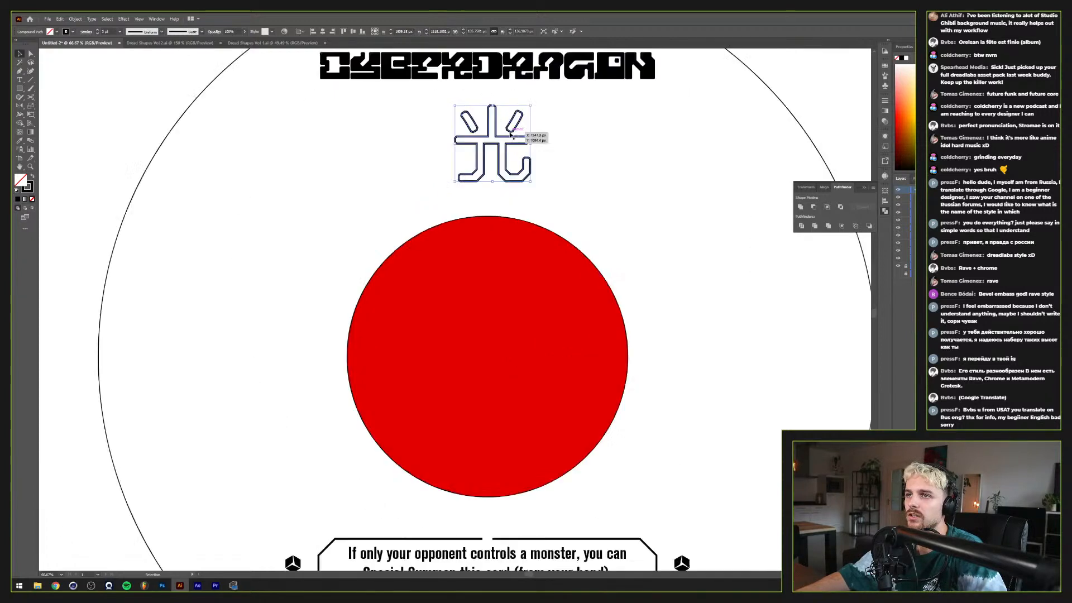
pyautogui.scroll(-1, 510, 175)
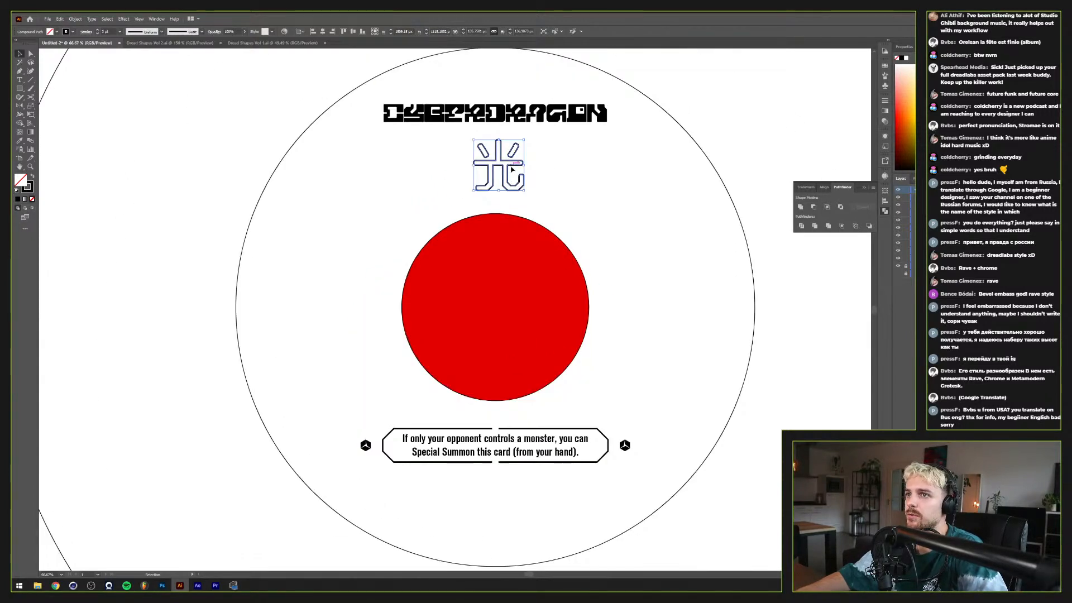
# Step: Try the character in the ring beside the red circle on its right, scaling it down and enlarging it again
pyautogui.moveTo(512, 168); pyautogui.dragTo(685, 307)
pyautogui.click(656, 335)
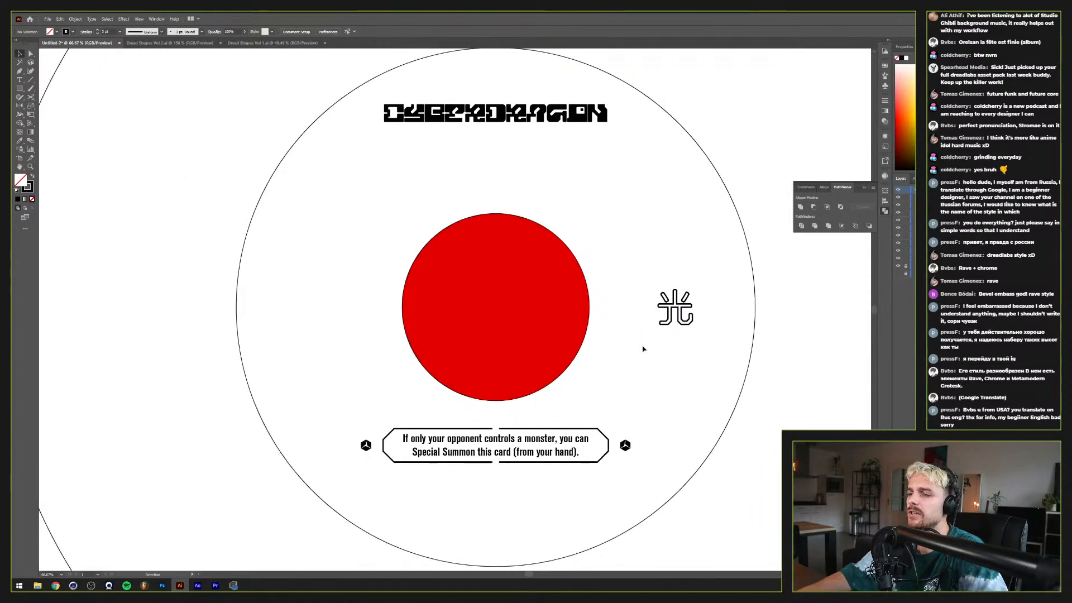
pyautogui.scroll(1, 673, 325)
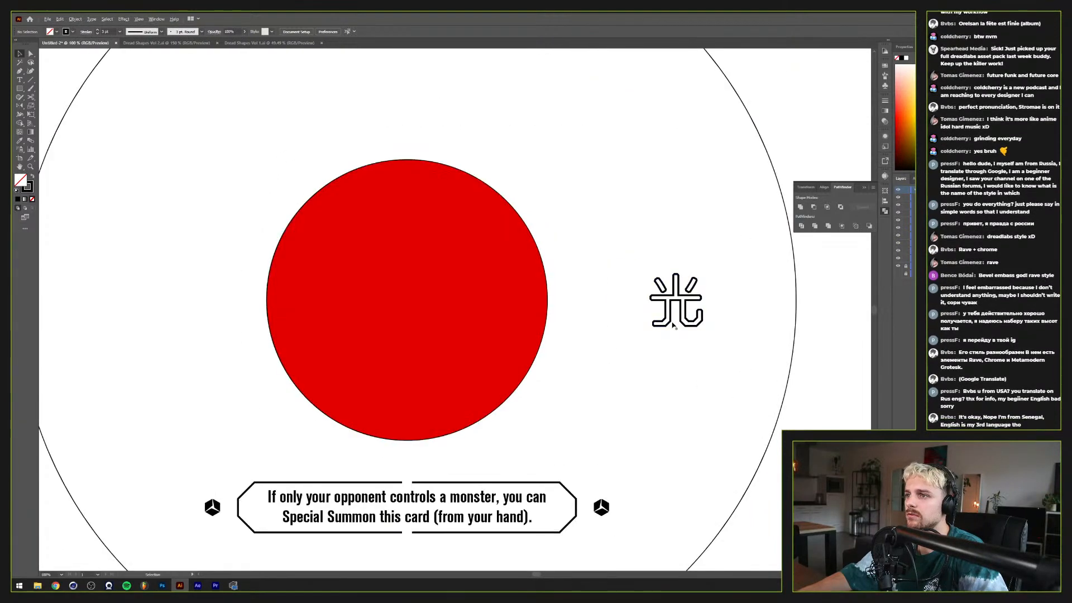
pyautogui.scroll(1, 719, 321)
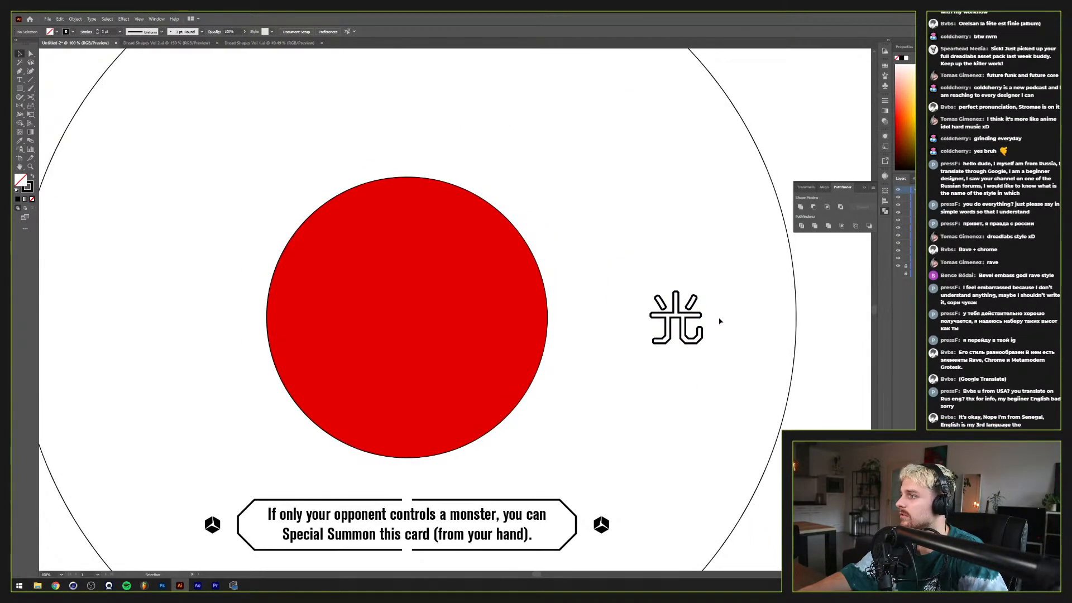
pyautogui.scroll(-1, 720, 321)
pyautogui.click(693, 330)
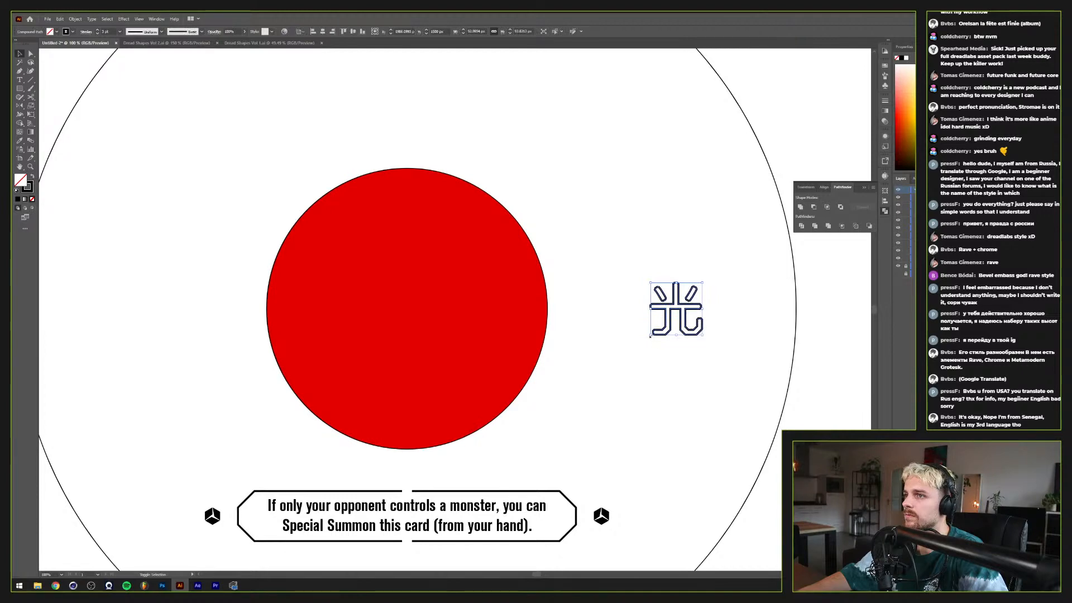
pyautogui.scroll(-2, 630, 354)
pyautogui.scroll(1, 631, 348)
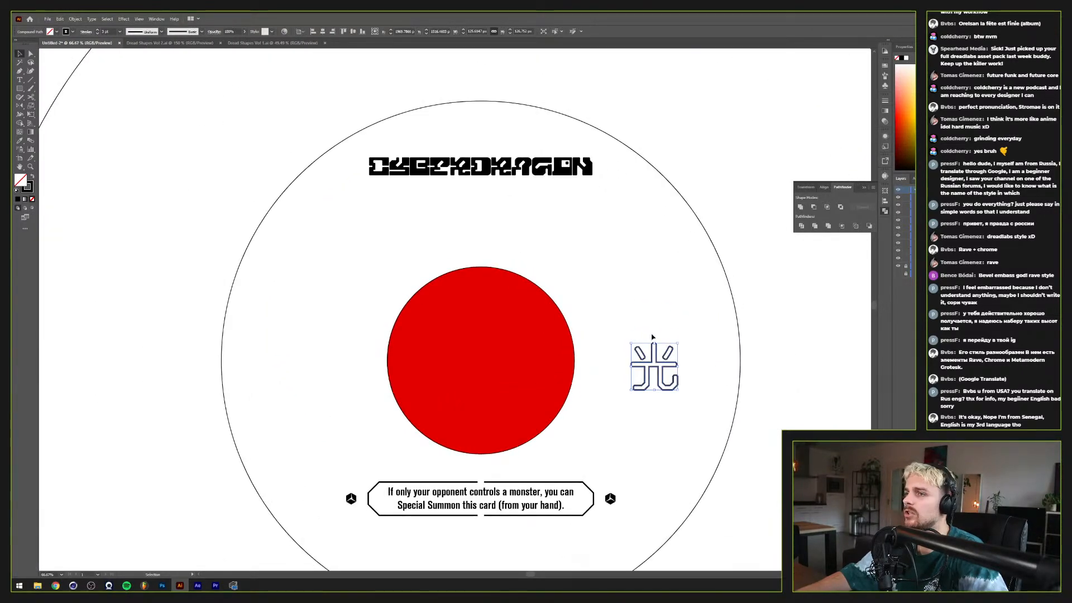
# Step: Place the character centred above the CYBERDRAGON title, inside the large circle's upper edge, at a smaller size
pyautogui.moveTo(663, 364); pyautogui.dragTo(485, 146)
pyautogui.click(514, 139)
pyautogui.scroll(-1, 513, 164)
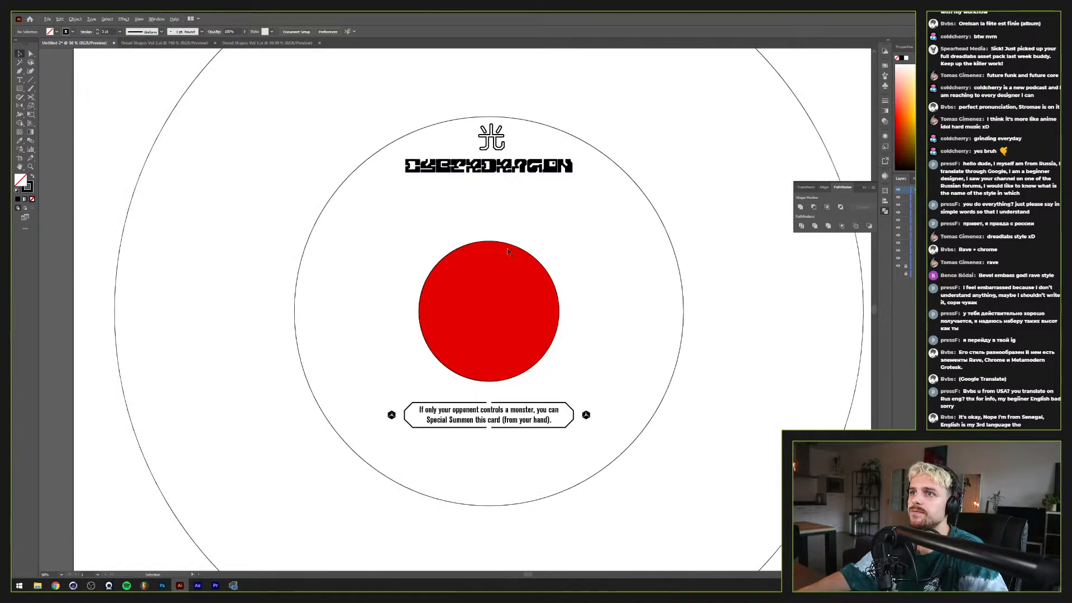
pyautogui.scroll(1, 487, 291)
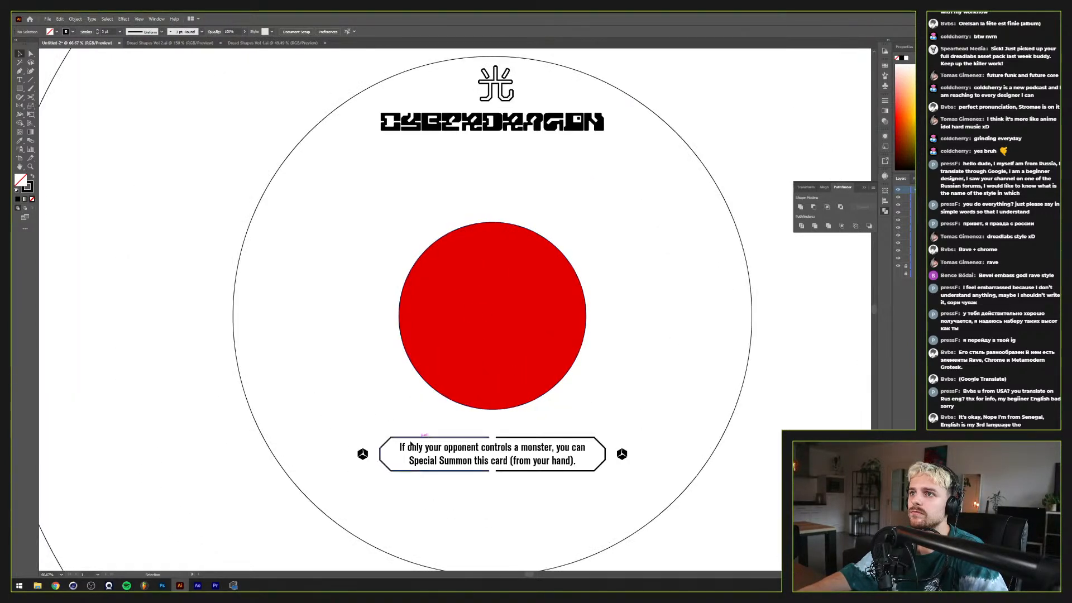
# Step: Copy the fourth shape in the second row of the Dread Shapes Vol 1 document and paste it into the circular layout document
pyautogui.click(262, 43)
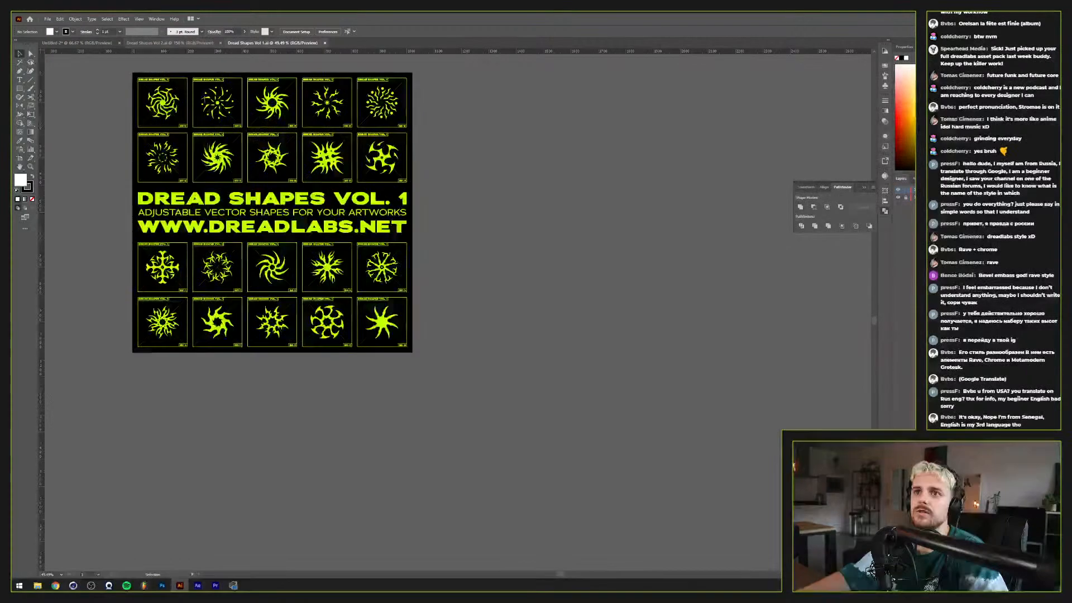
pyautogui.scroll(2, 172, 240)
pyautogui.scroll(4, 172, 240)
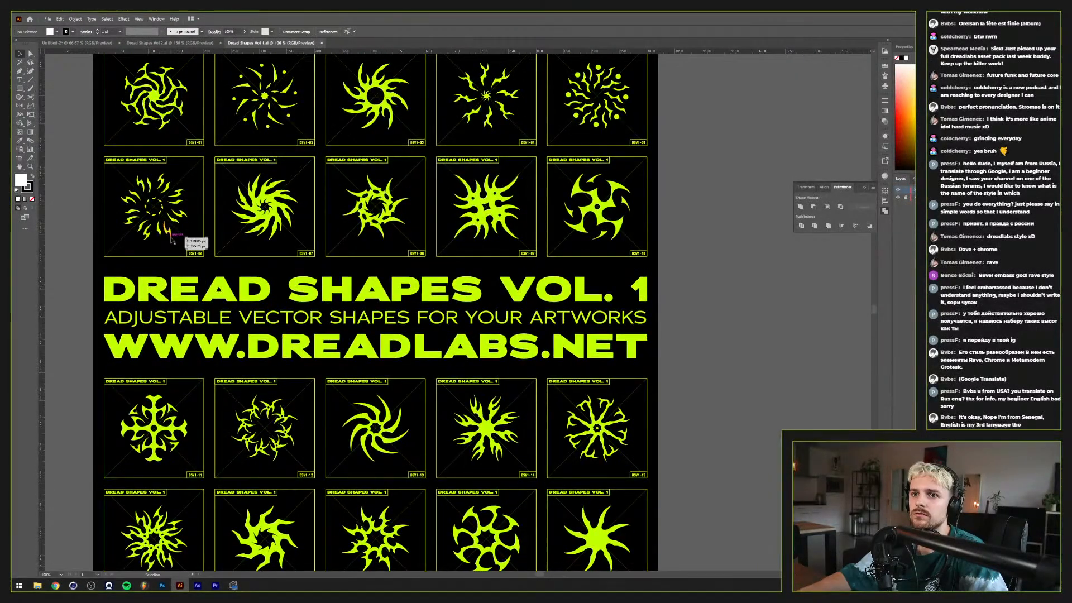
pyautogui.scroll(-1, 323, 241)
pyautogui.scroll(1, 224, 237)
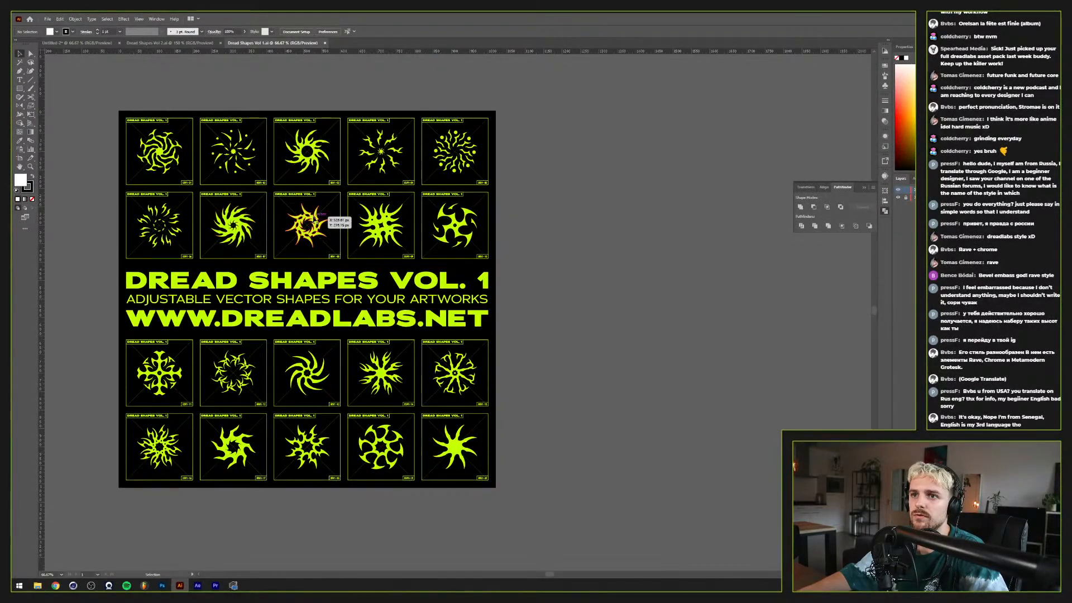
pyautogui.click(403, 225)
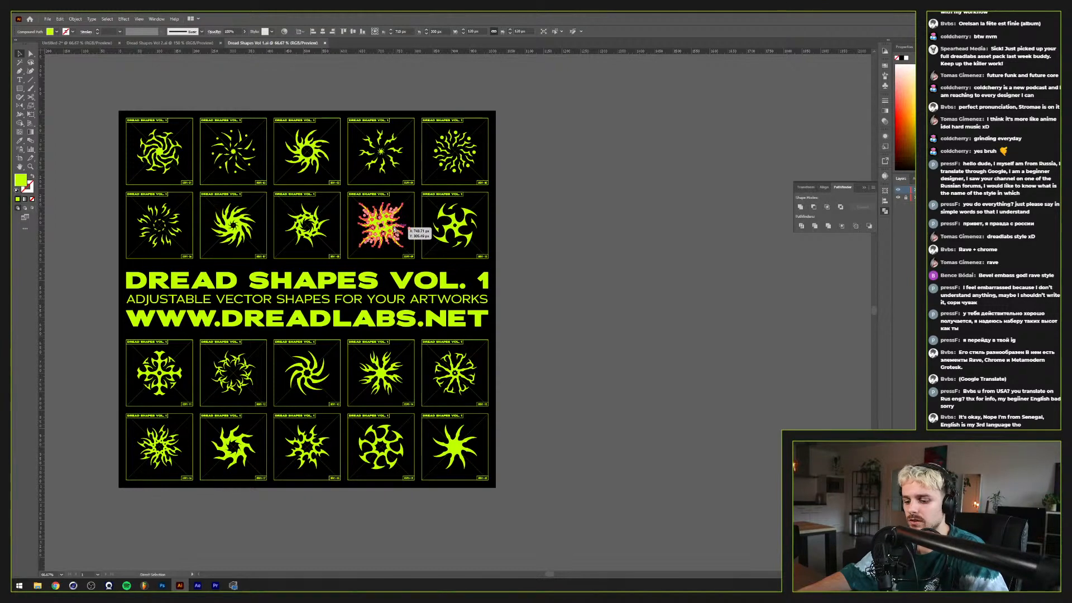
pyautogui.click(94, 43)
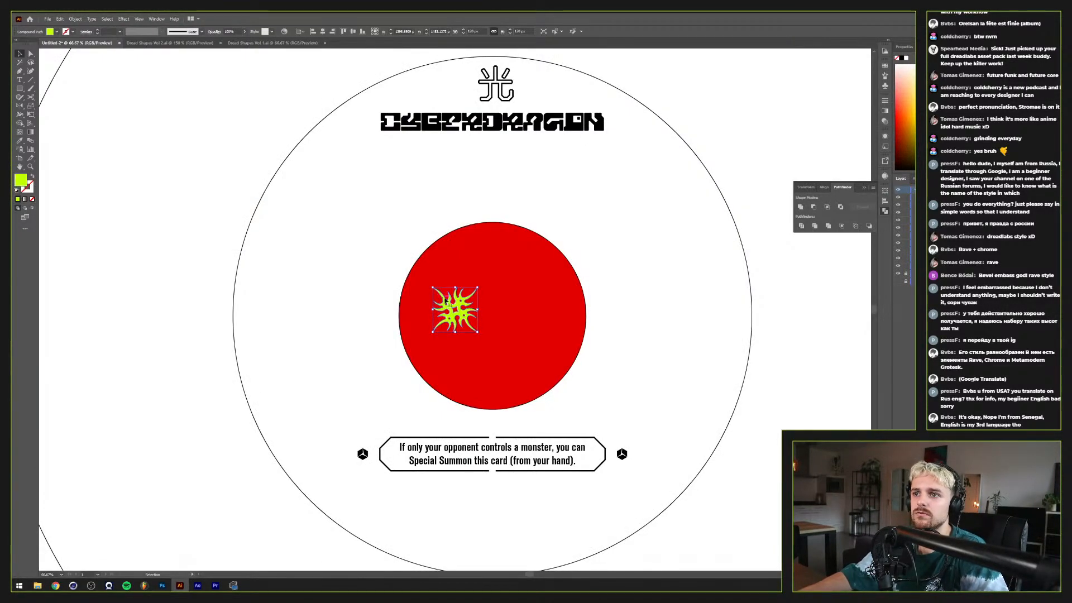
# Step: Recolour the pasted spiky ornament black, move it to the left of the red circle and enlarge it to nearly fill the ring
pyautogui.click(902, 57)
pyautogui.moveTo(466, 316); pyautogui.dragTo(381, 296)
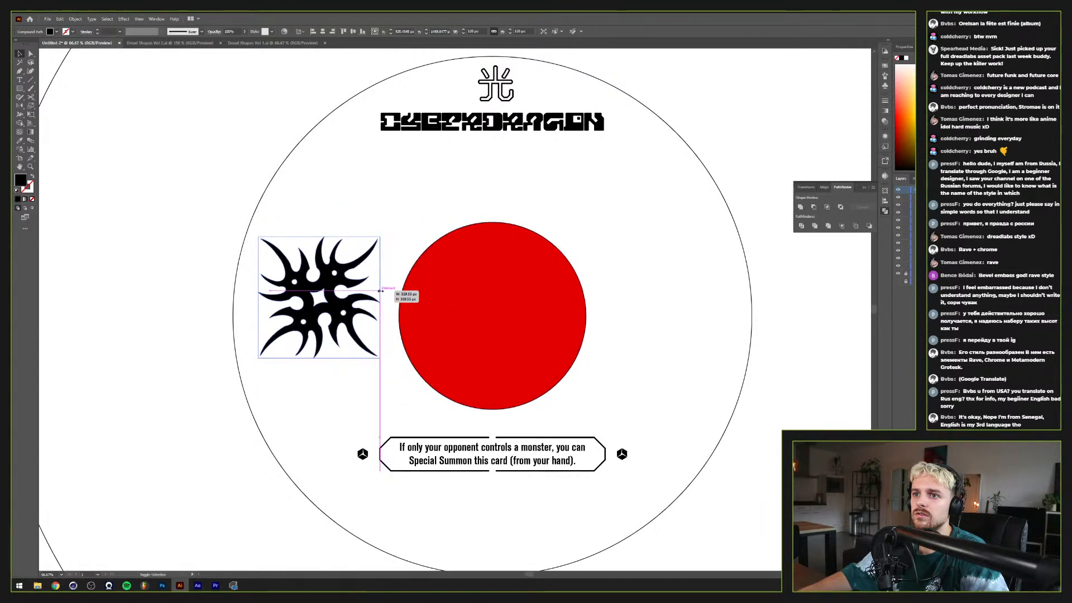
pyautogui.click(319, 411)
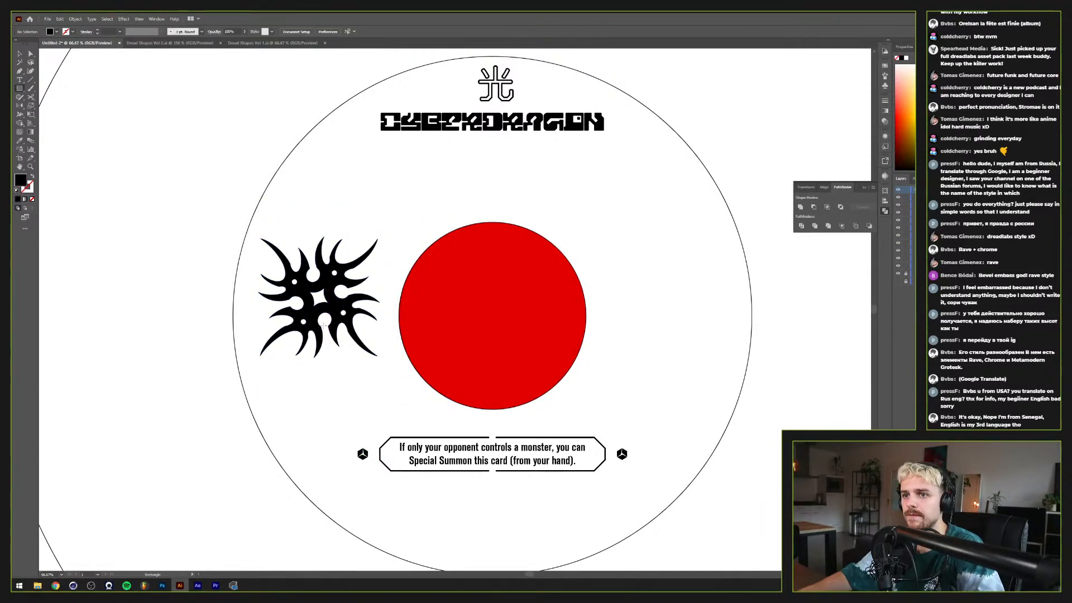
# Step: Draw a black rectangle from the ornament's centre that covers its entire right half and extends past it above and below
pyautogui.press('m')
pyautogui.scroll(2, 319, 303)
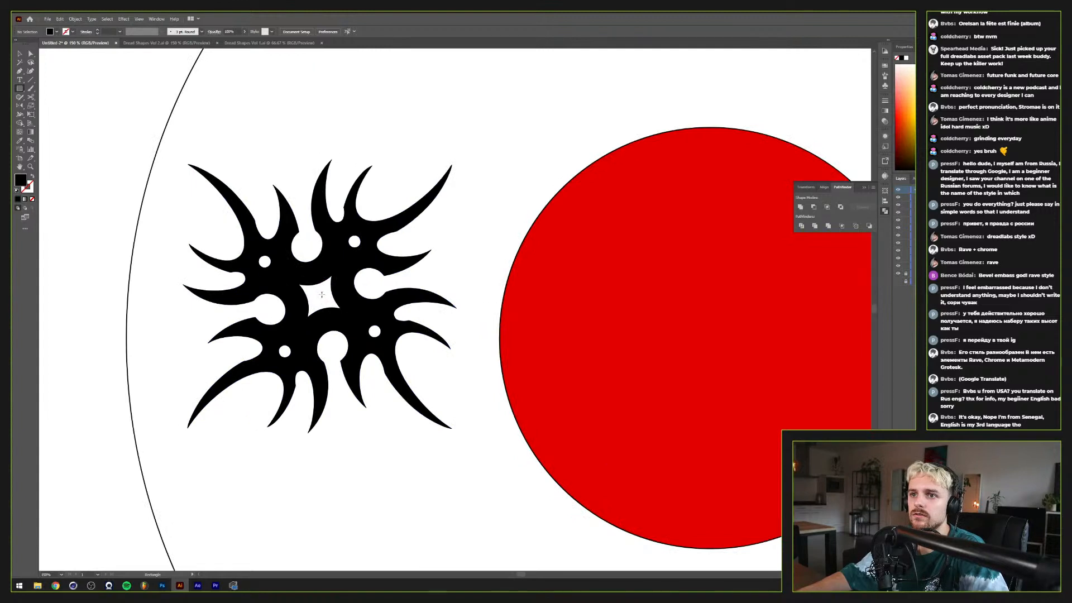
pyautogui.moveTo(319, 295)
pyautogui.mouseDown()
pyautogui.moveTo(335, 286)
pyautogui.moveTo(434, 85)
pyautogui.moveTo(485, 69)
pyautogui.mouseUp()
pyautogui.press('v')
pyautogui.moveTo(402, 296); pyautogui.dragTo(400, 497)
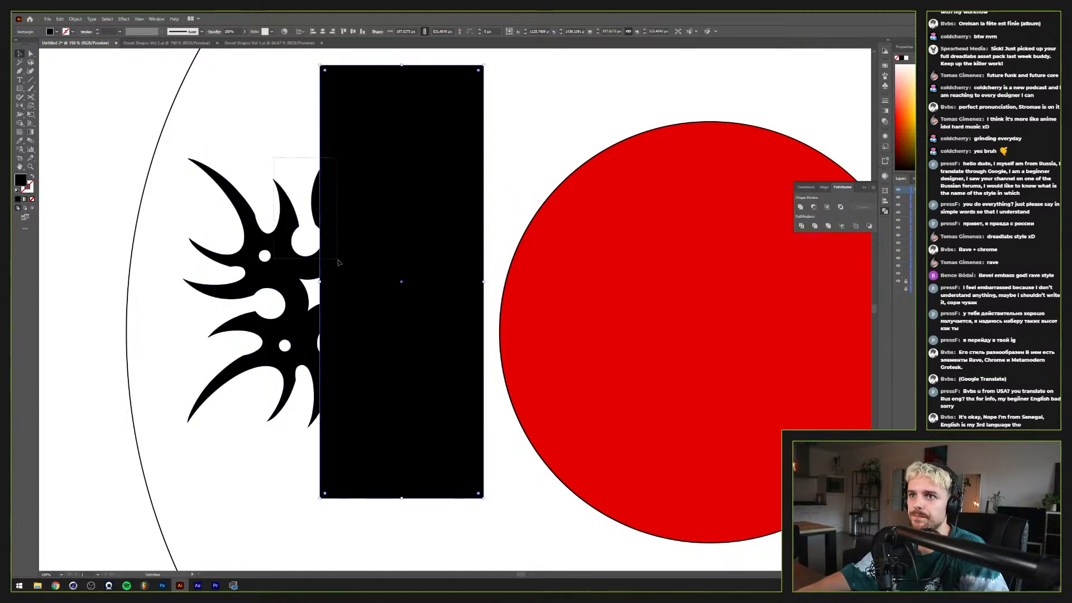
# Step: Divide the ornament with the rectangle using Pathfinder and delete the rectangle's surplus area outside the ornament
pyautogui.moveTo(338, 262); pyautogui.dragTo(339, 263)
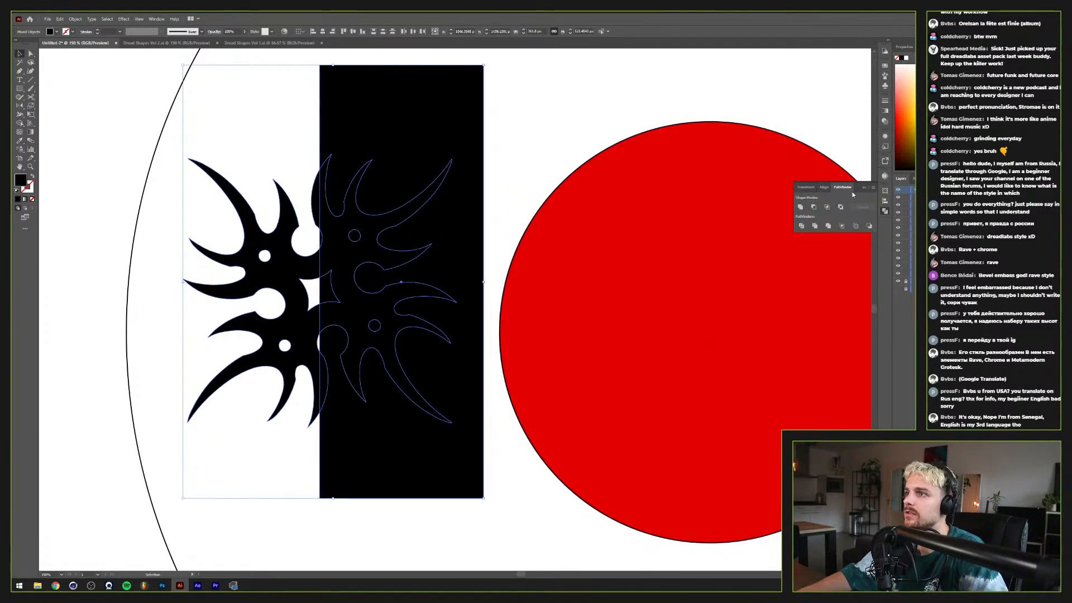
pyautogui.click(802, 227)
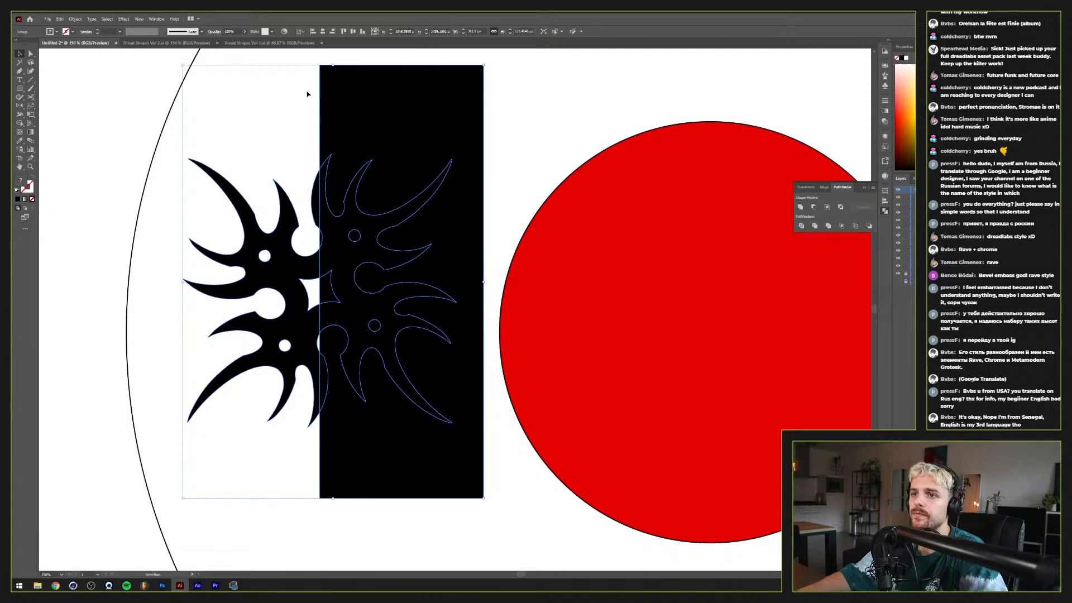
pyautogui.doubleClick(349, 103)
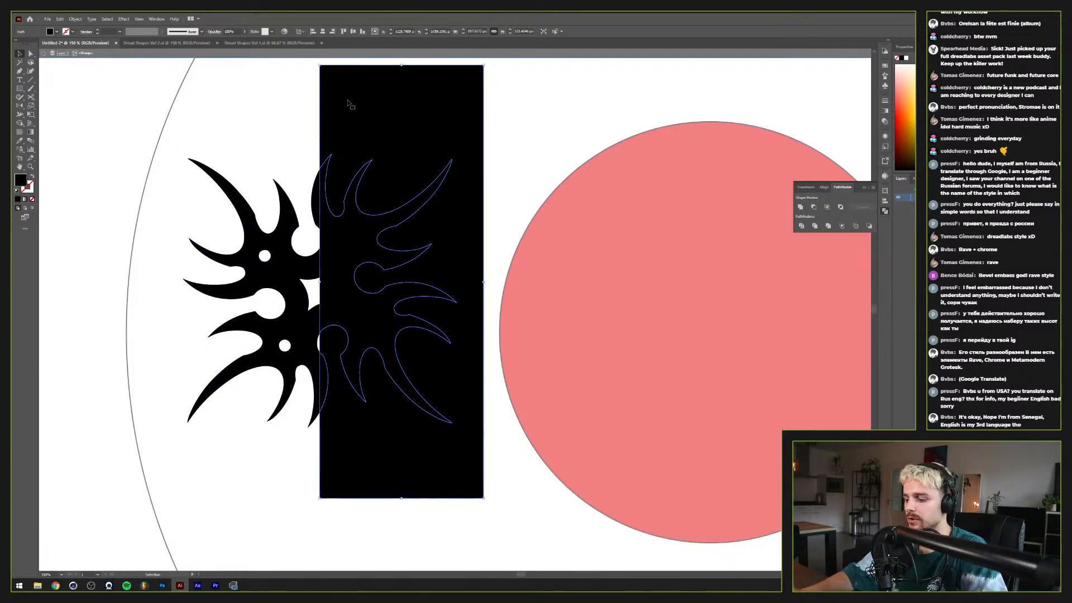
pyautogui.press('Delete')
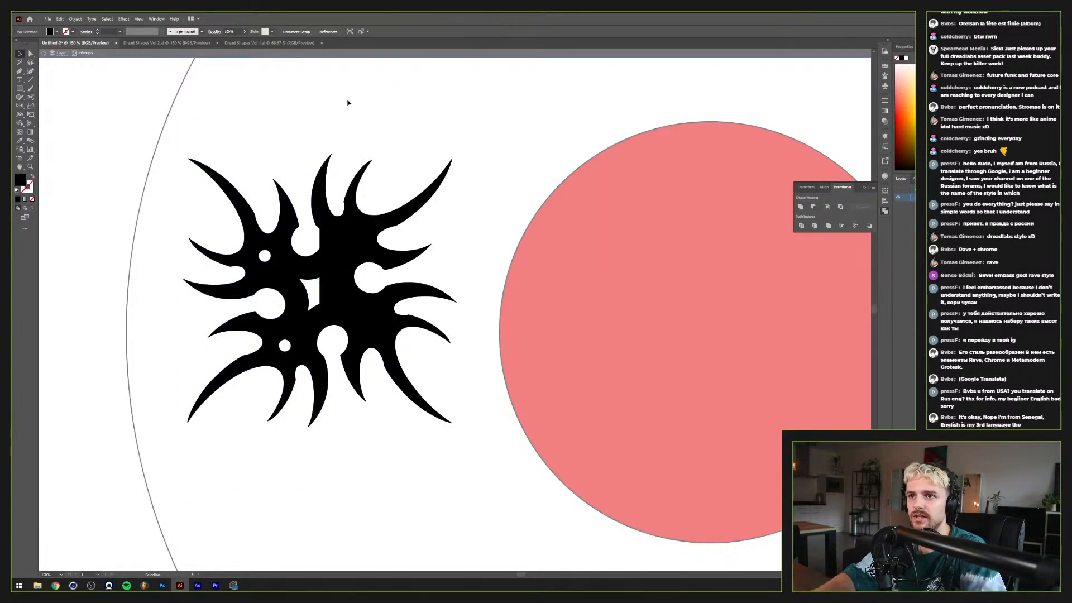
# Step: Delete the leftover black pieces filling the round holes, the notch and the central star opening in the ornament's right half
pyautogui.click(323, 240)
pyautogui.scroll(2, 322, 241)
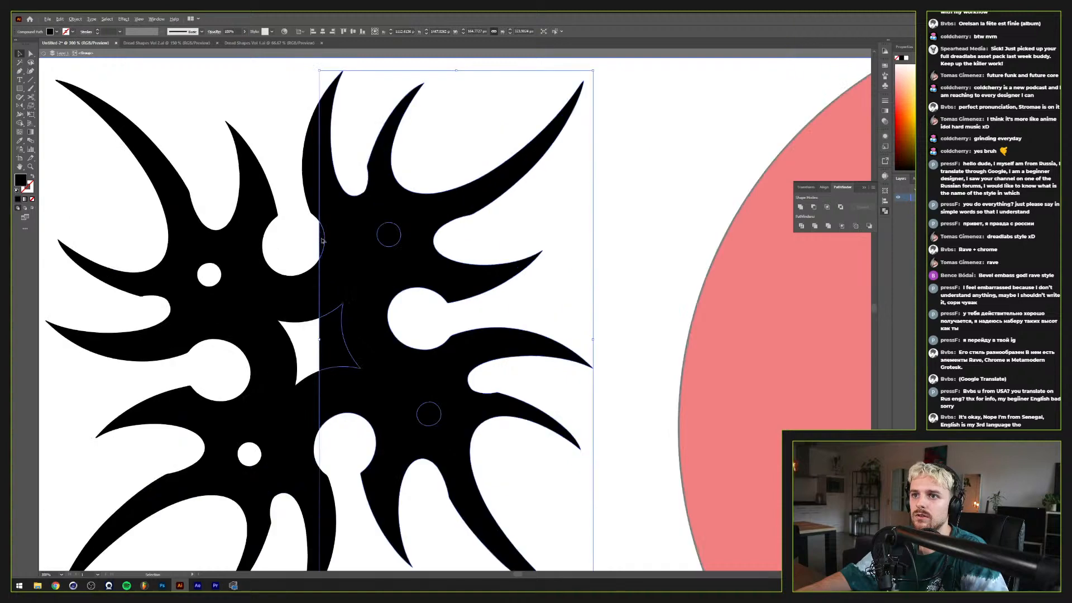
pyautogui.click(21, 126)
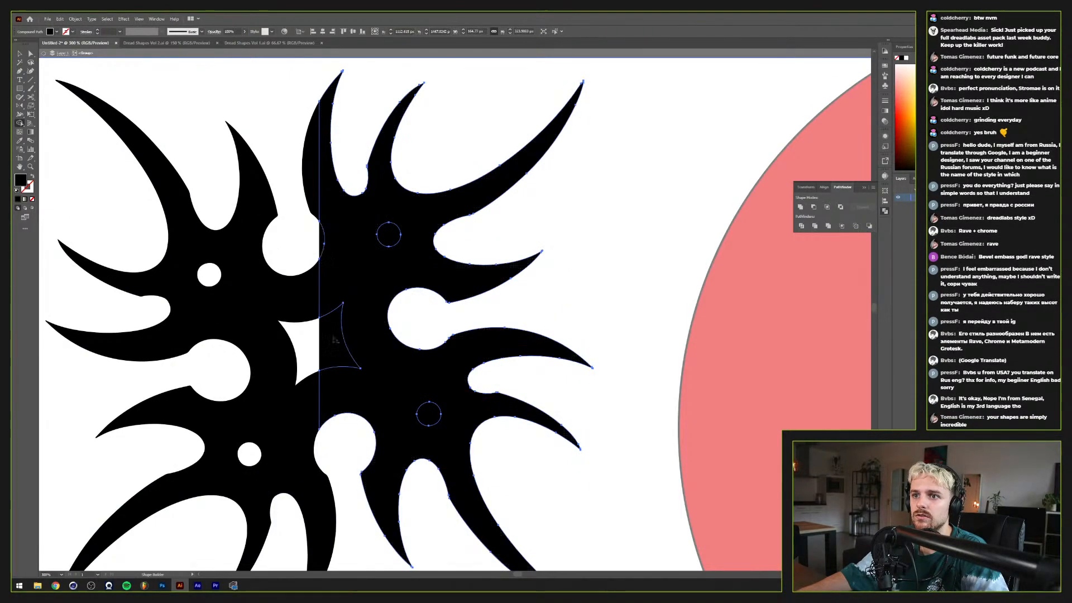
pyautogui.click(340, 241)
pyautogui.press('v')
pyautogui.click(322, 240)
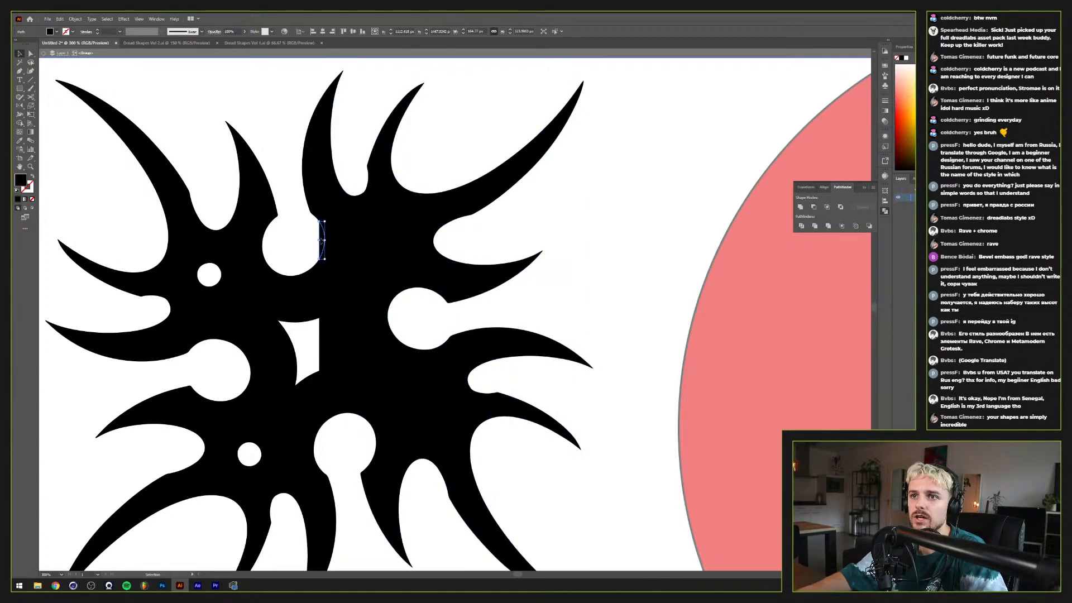
pyautogui.press('Delete')
pyautogui.click(383, 235)
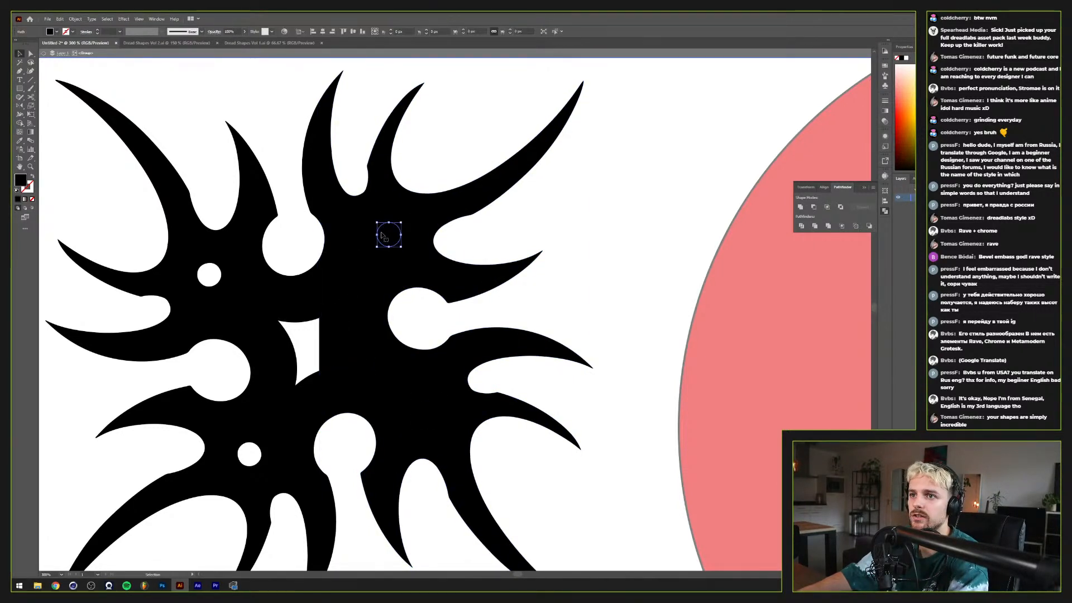
pyautogui.press('Delete')
pyautogui.click(332, 333)
pyautogui.press('Delete')
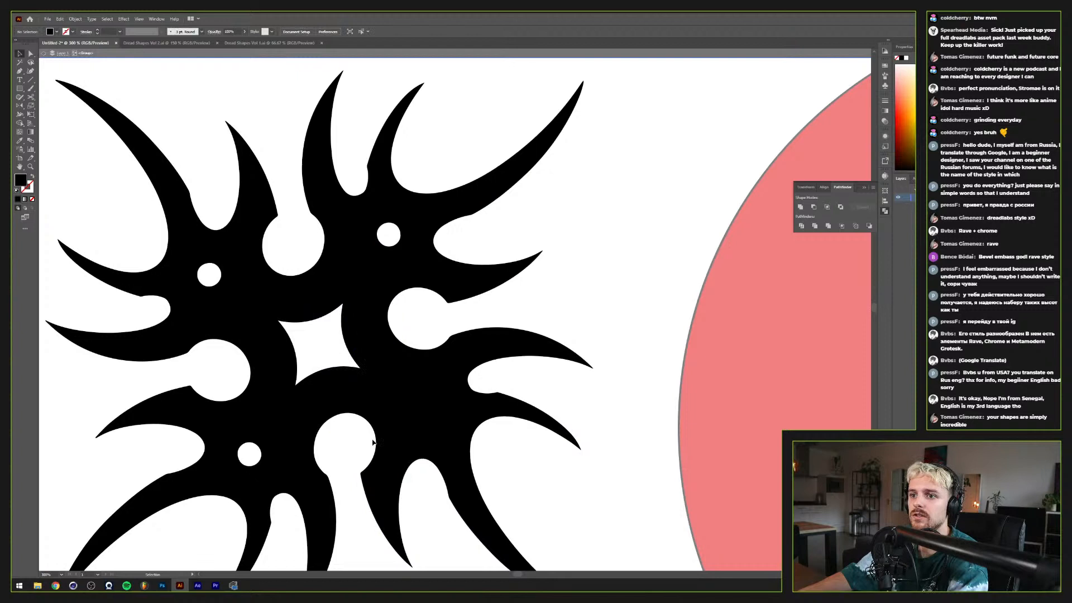
pyautogui.click(429, 418)
pyautogui.press('Delete')
pyautogui.scroll(-2, 430, 422)
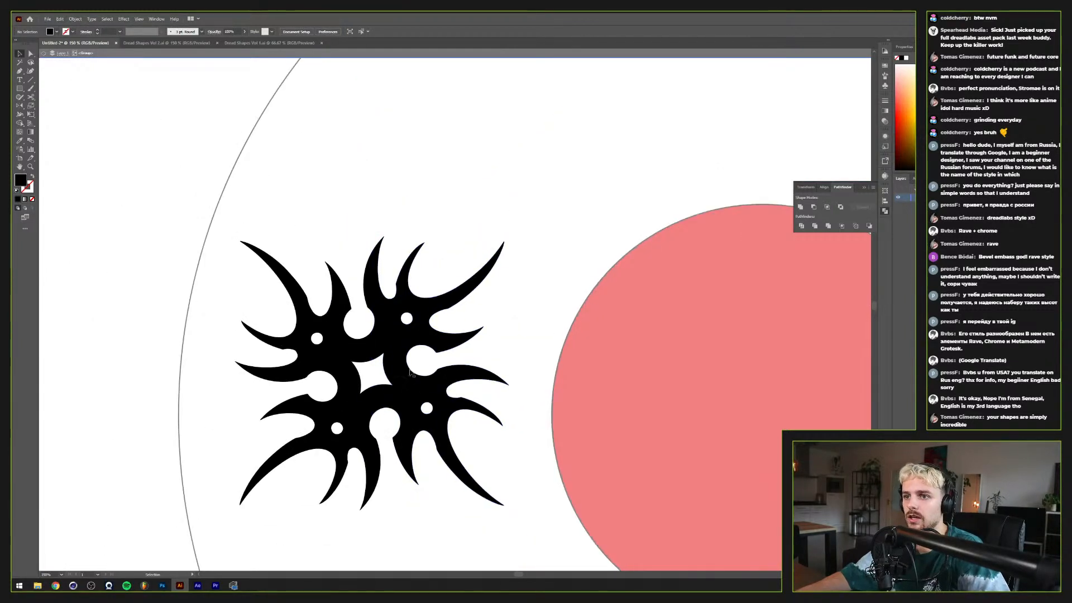
# Step: Leave isolation mode, ungroup the divided ornament and move its right half straight across to outside the large circle's left edge
pyautogui.moveTo(411, 372); pyautogui.dragTo(452, 378)
pyautogui.doubleClick(439, 271)
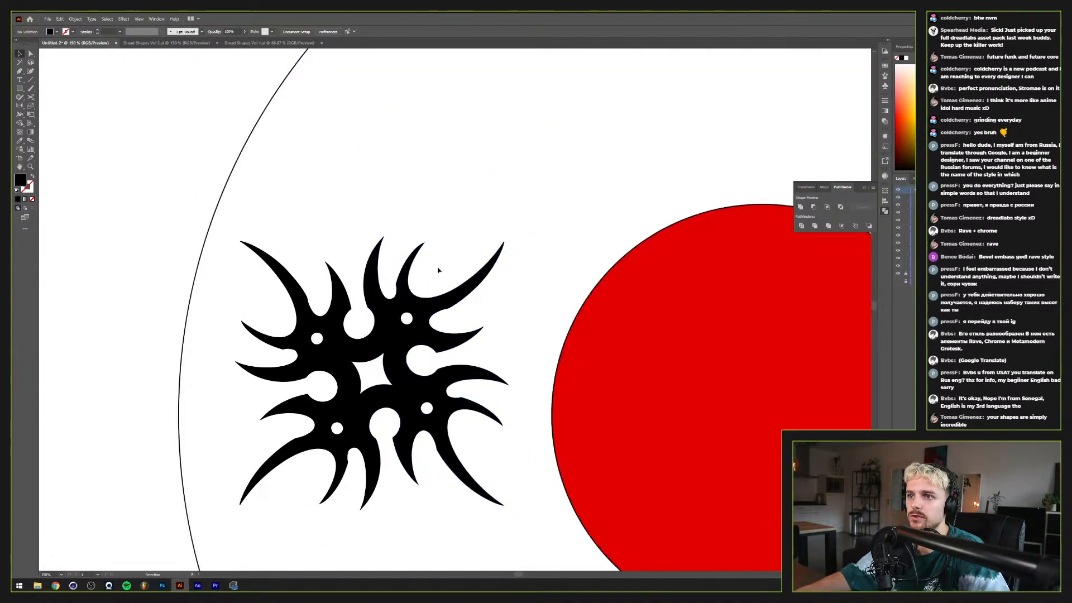
pyautogui.click(432, 333)
pyautogui.hotkey('ctrl', 'shift', 'g')
pyautogui.scroll(-3, 431, 333)
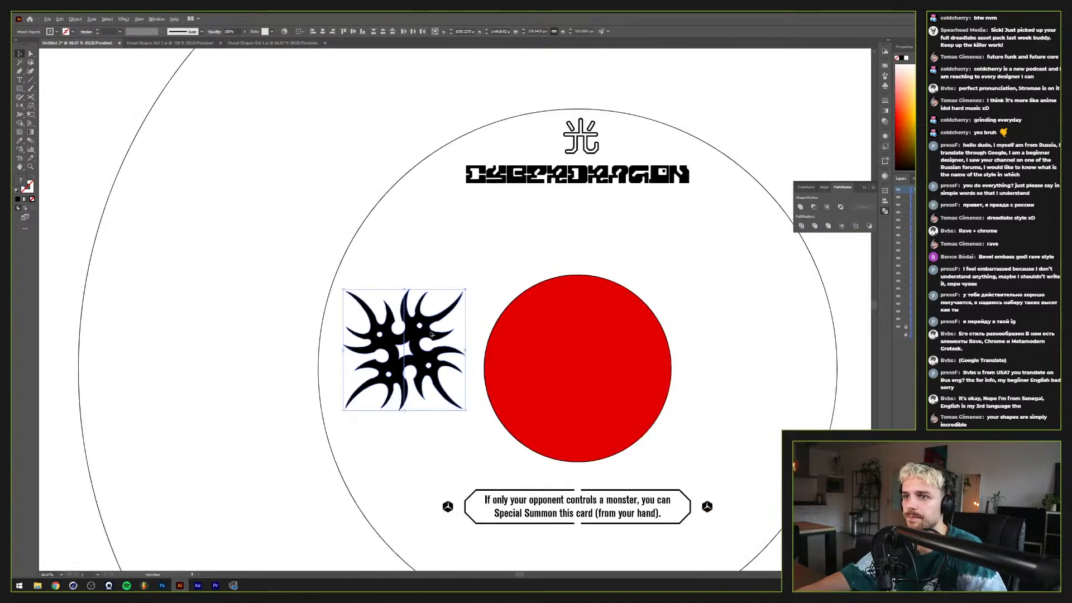
pyautogui.moveTo(403, 339); pyautogui.dragTo(282, 340)
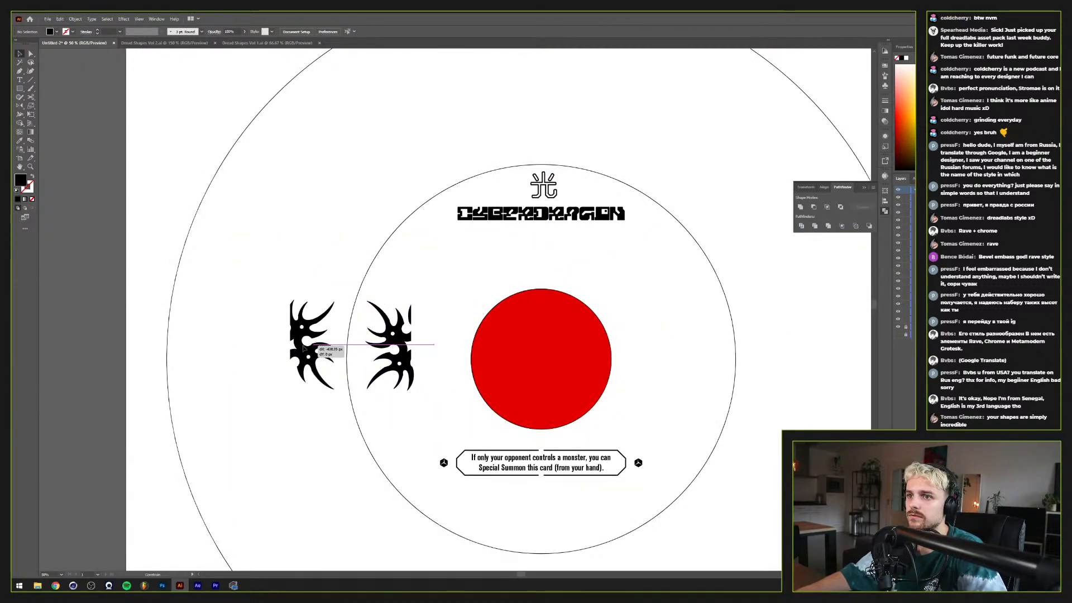
# Step: Move the ornament's left half across the red circle and align it with the right edge of the large circle
pyautogui.moveTo(409, 334); pyautogui.dragTo(705, 334)
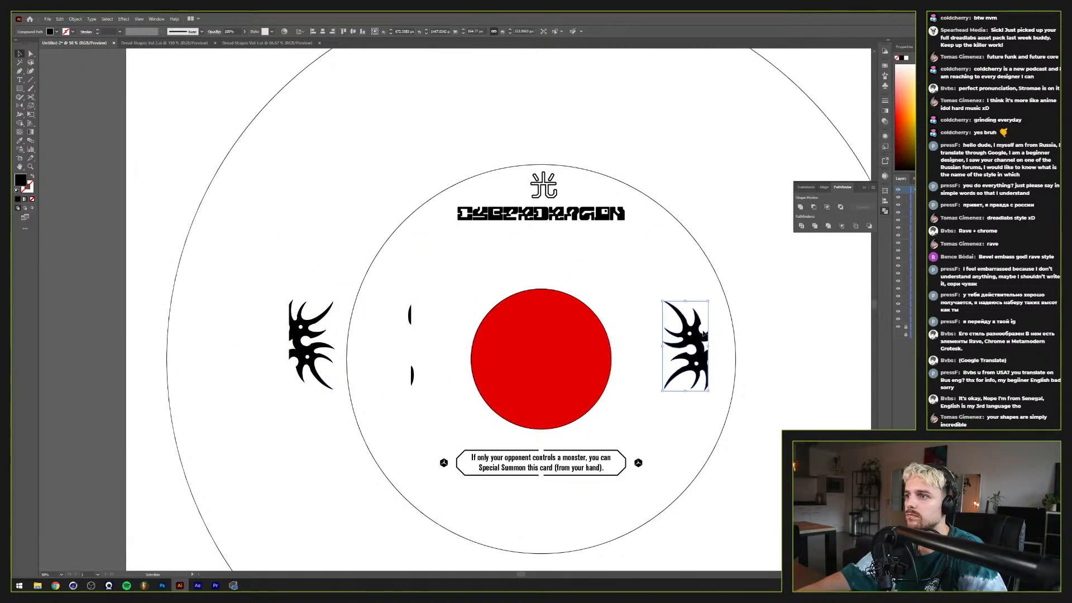
pyautogui.click(731, 328)
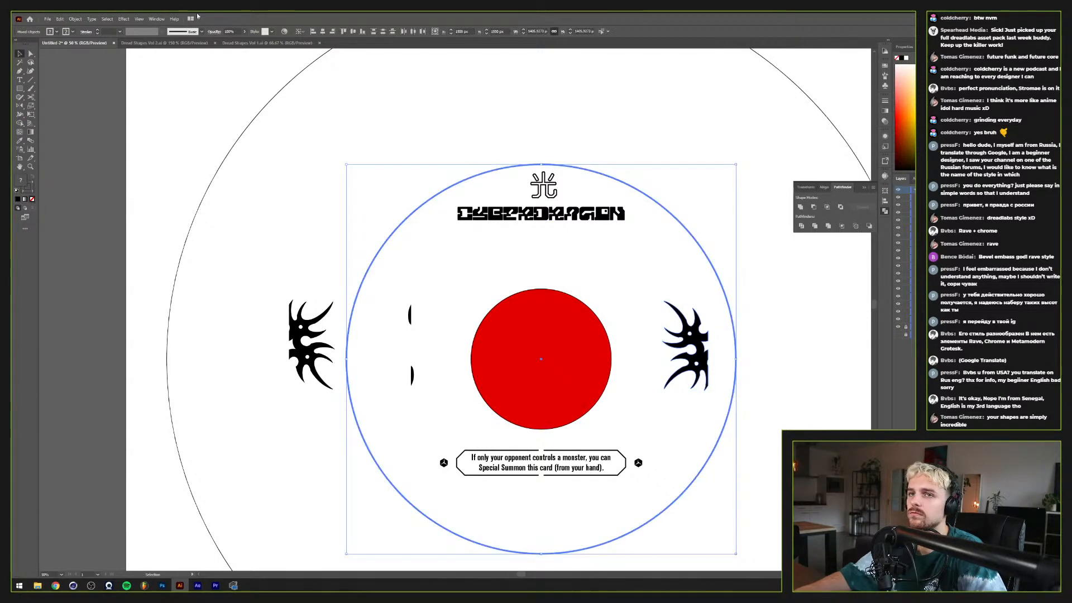
pyautogui.click(334, 33)
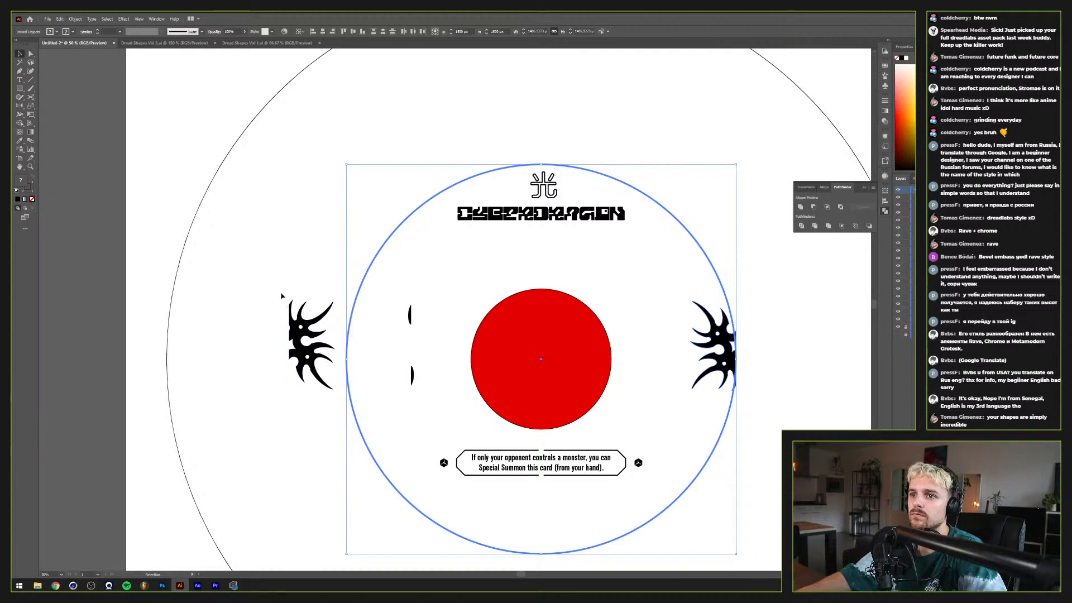
# Step: Delete the stray slivers and invisible leftover paths from the ornament's original position left of the red circle
pyautogui.click(335, 257)
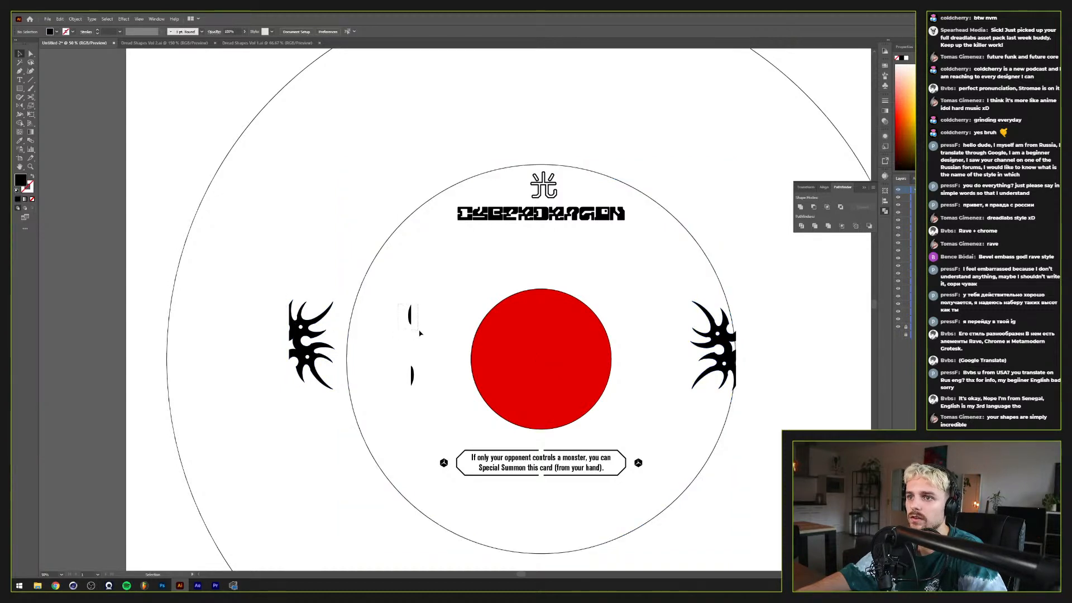
pyautogui.moveTo(420, 332); pyautogui.dragTo(419, 332)
pyautogui.keyDown('shift'); pyautogui.click(412, 370); pyautogui.keyUp('shift')
pyautogui.moveTo(412, 370); pyautogui.dragTo(412, 382)
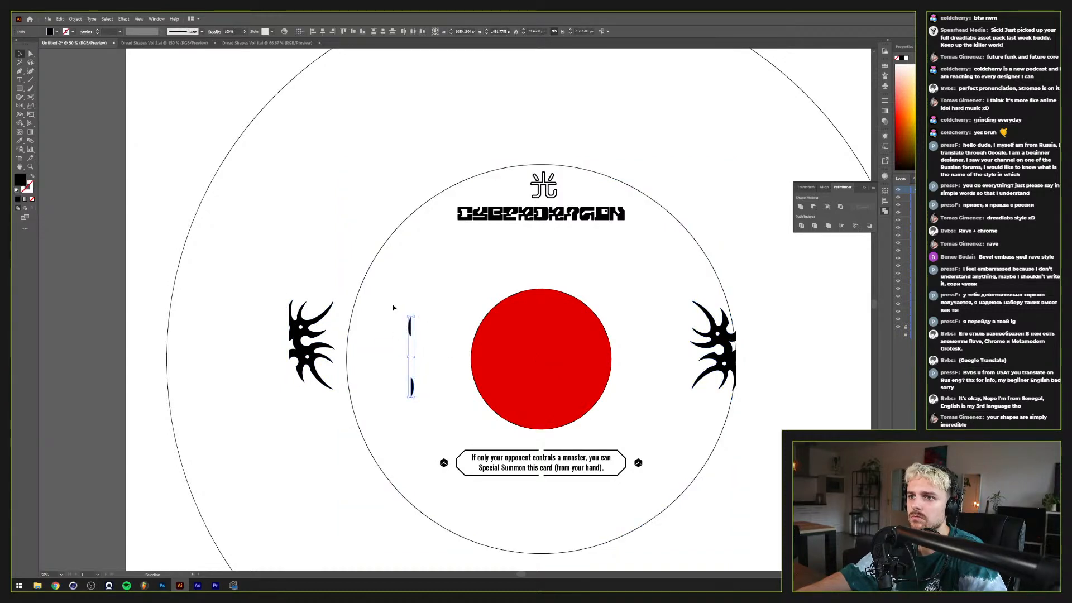
pyautogui.press('Delete')
pyautogui.moveTo(394, 308); pyautogui.dragTo(441, 411)
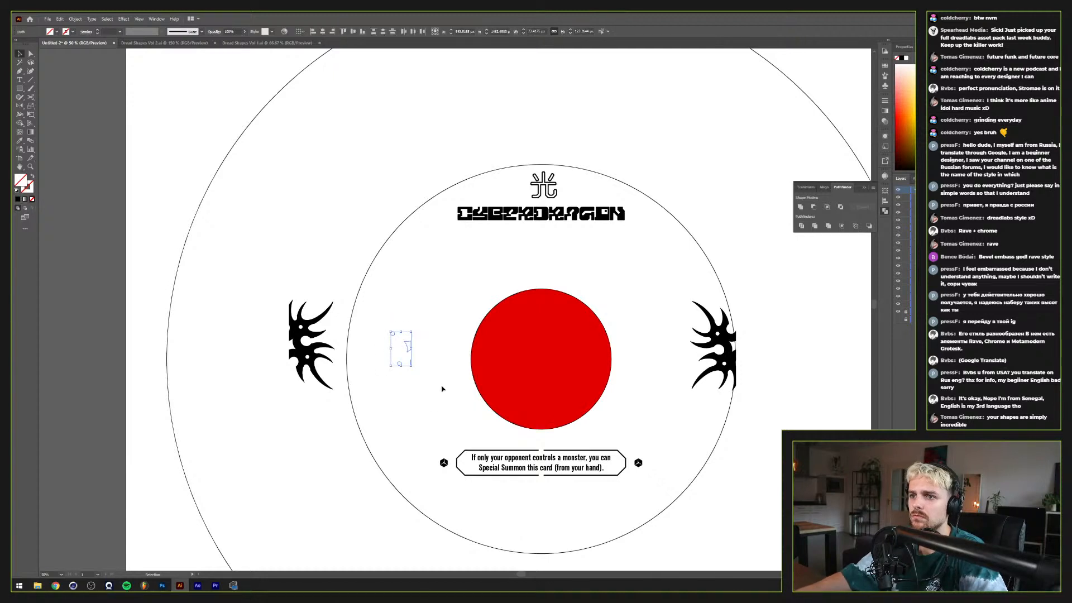
pyautogui.press('Delete')
# Step: Move the other ornament half into the large circle and align it with the circle's left edge
pyautogui.moveTo(310, 333); pyautogui.dragTo(383, 334)
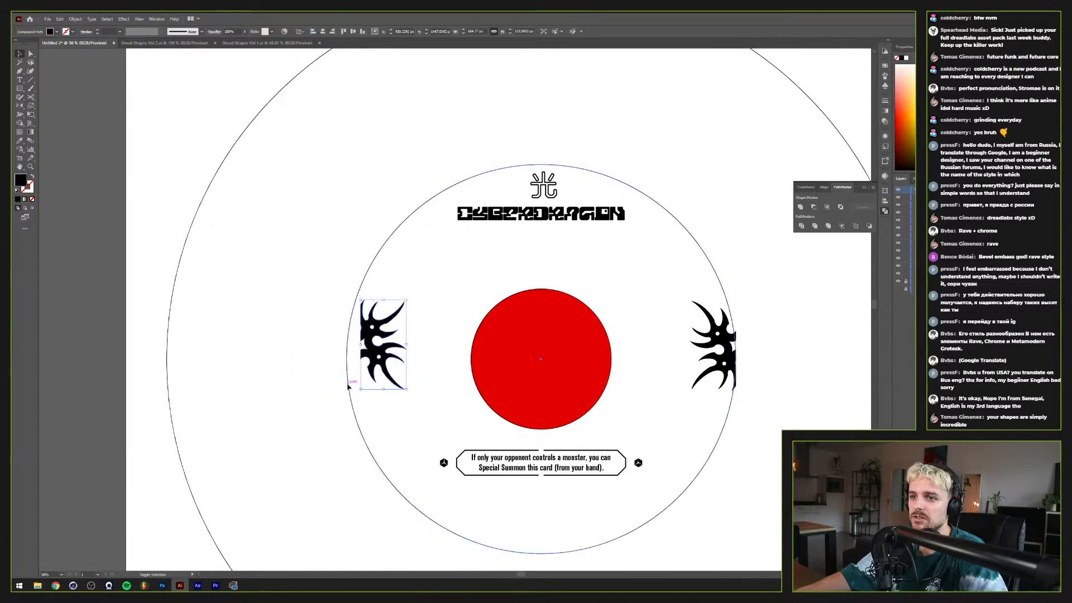
pyautogui.doubleClick(348, 386)
pyautogui.doubleClick(305, 342)
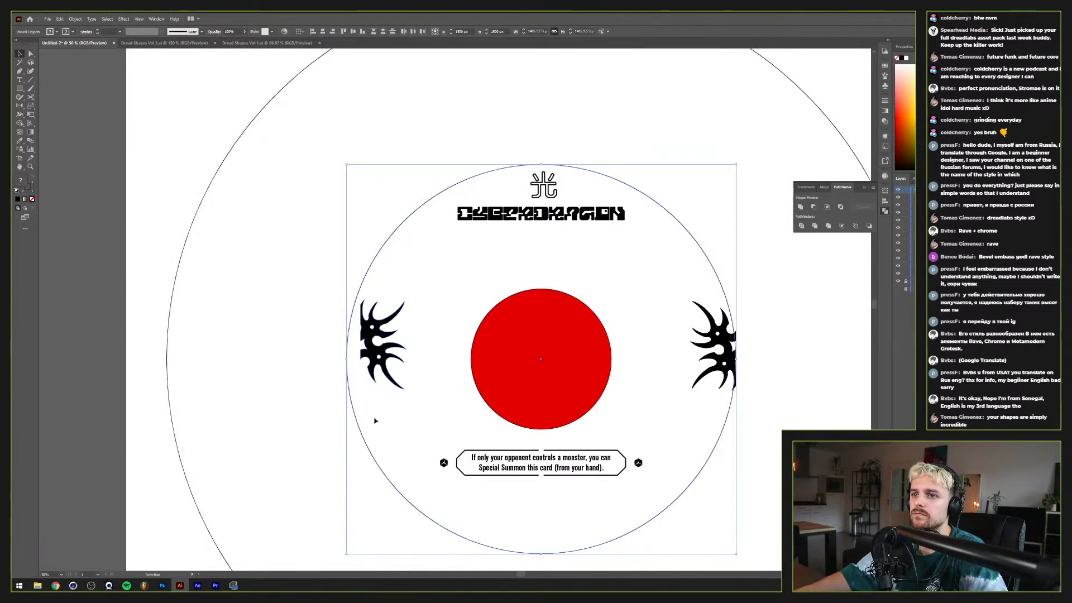
pyautogui.click(363, 440)
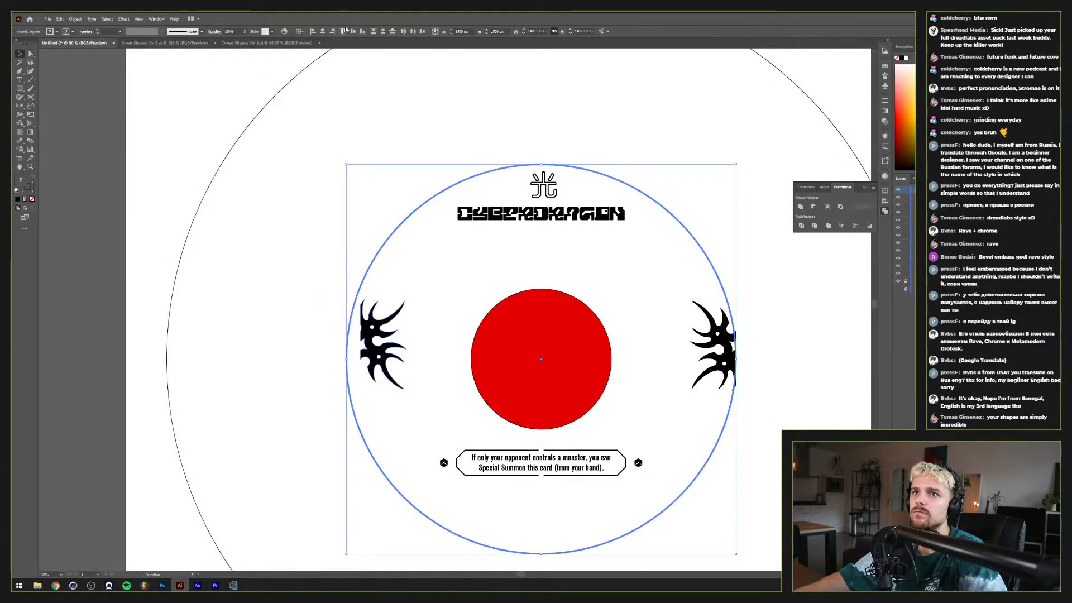
pyautogui.click(313, 32)
pyautogui.click(313, 246)
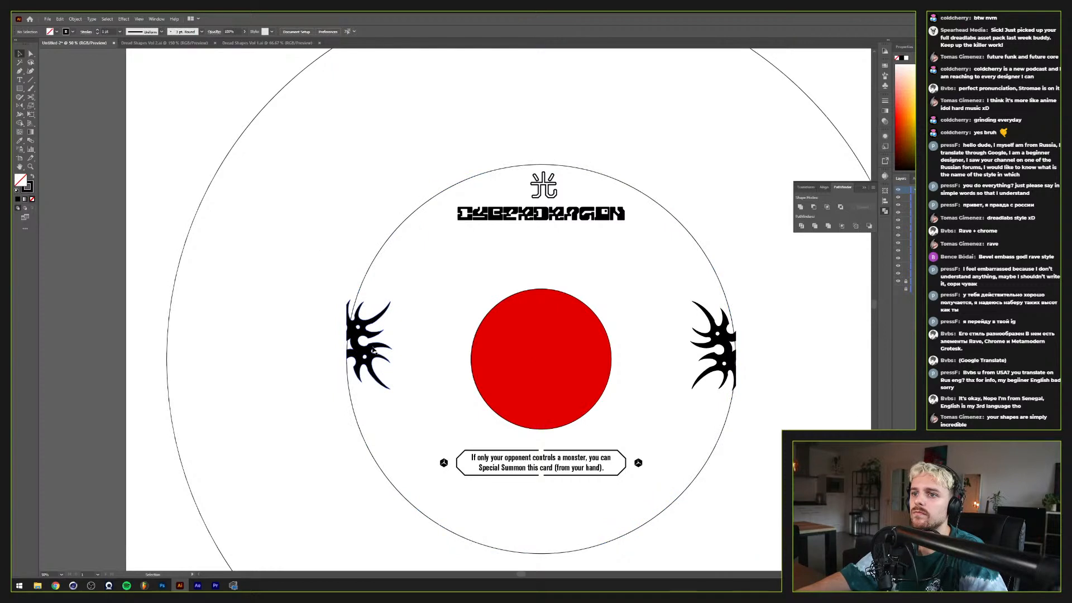
# Step: Scale the left ornament half proportionally to a height of 750 px
pyautogui.click(376, 350)
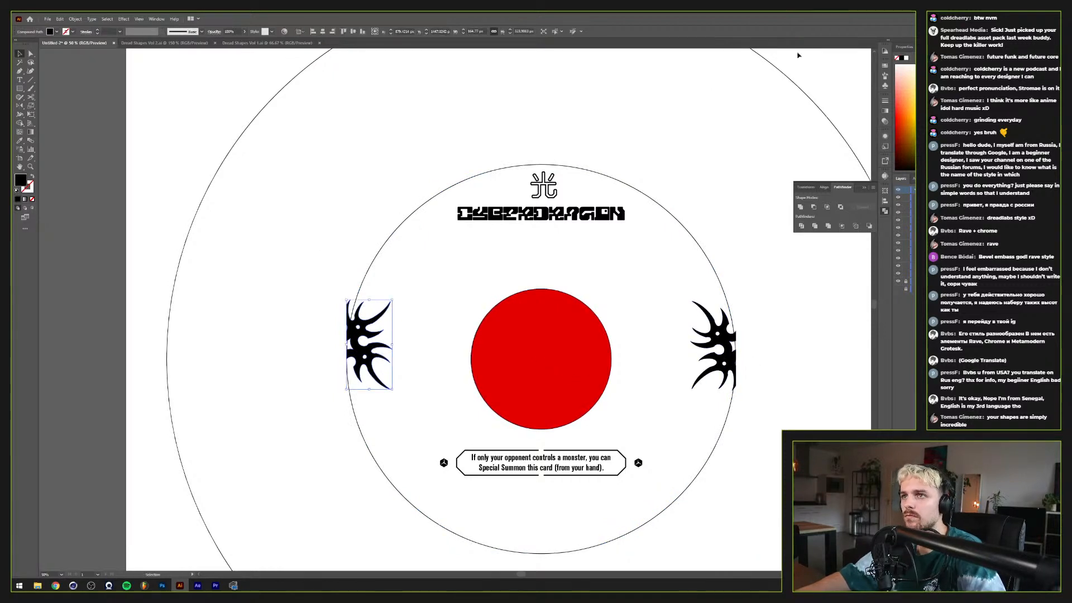
pyautogui.click(904, 47)
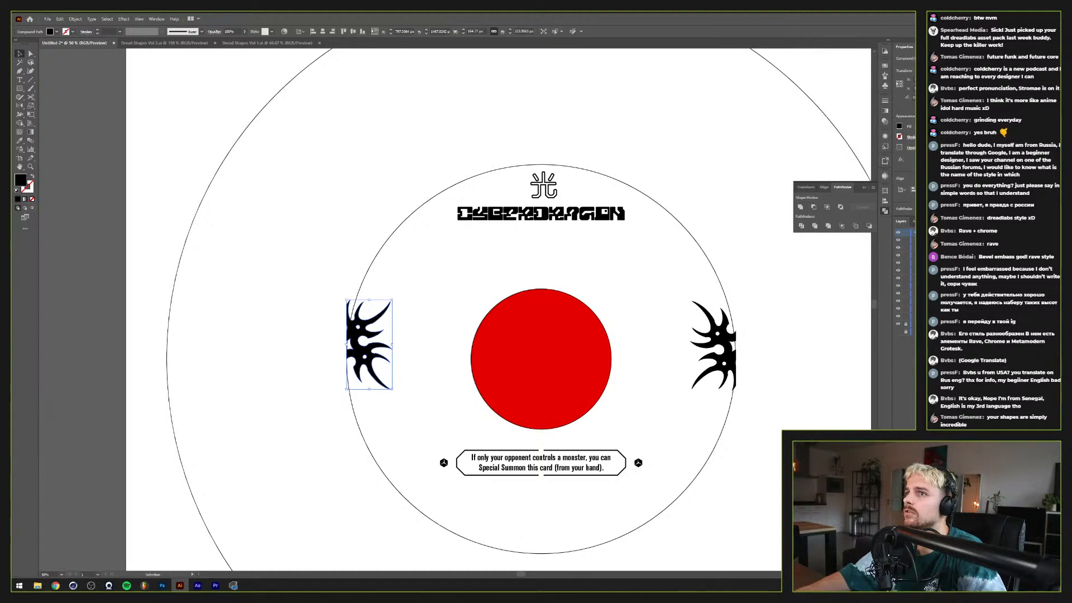
pyautogui.click(523, 31)
pyautogui.write('750')
pyautogui.press('Return')
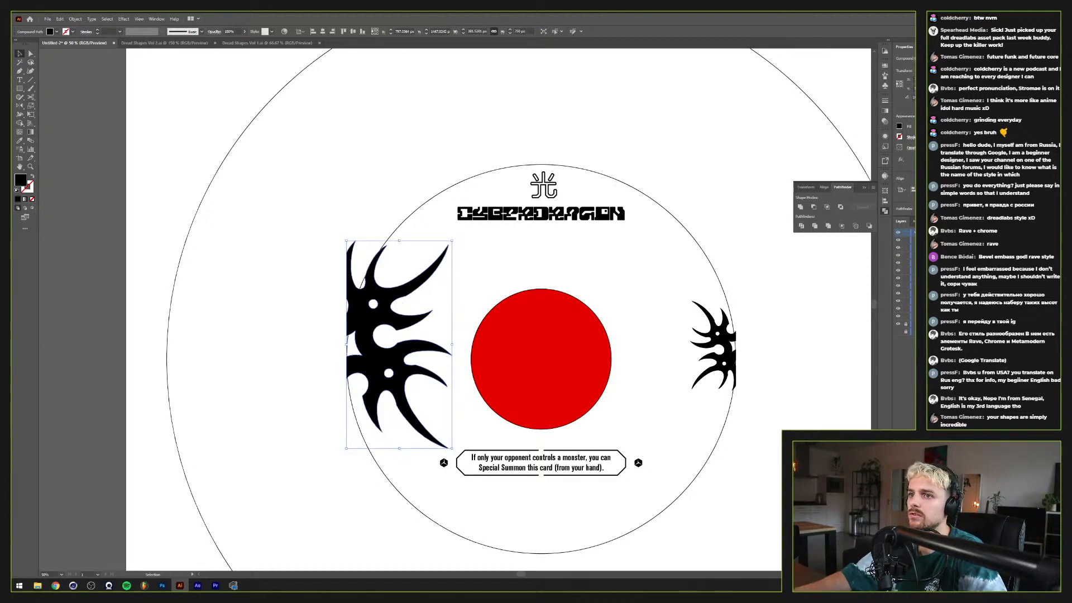
# Step: Scale the right ornament half proportionally to a height of 750 px to match the left one
pyautogui.click(726, 349)
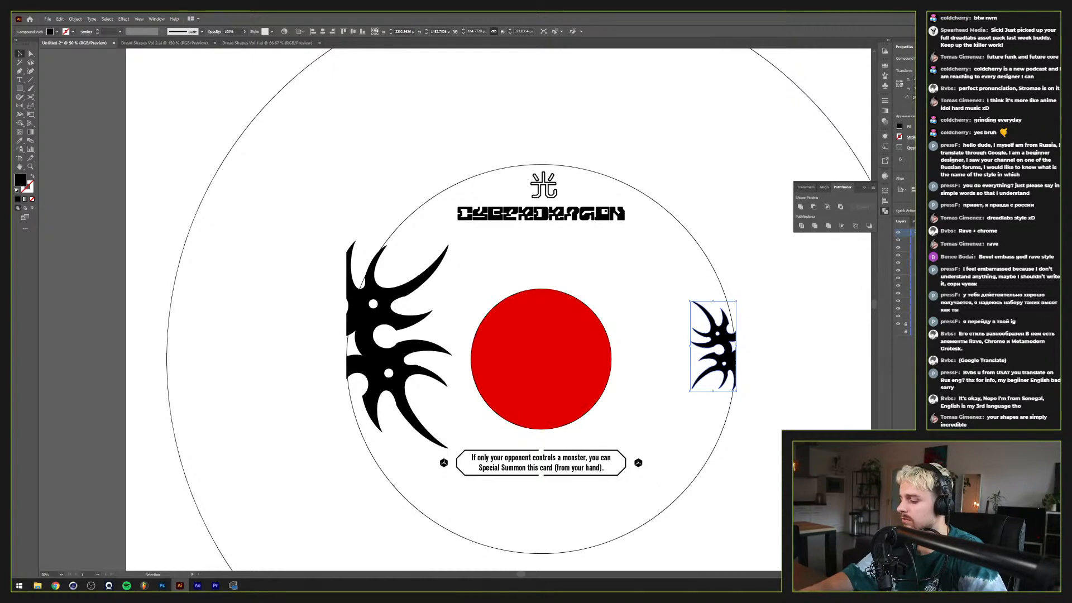
pyautogui.write('750')
pyautogui.press('Return')
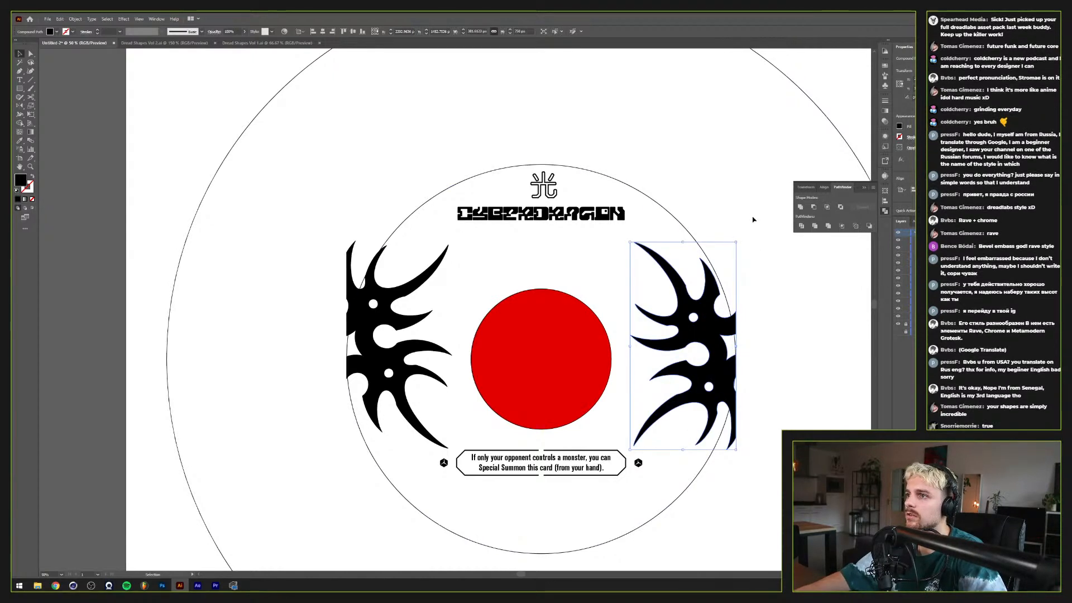
pyautogui.click(754, 220)
# Step: Trim the left ornament half to the large circle's outline with Pathfinder's Intersect
pyautogui.click(359, 430)
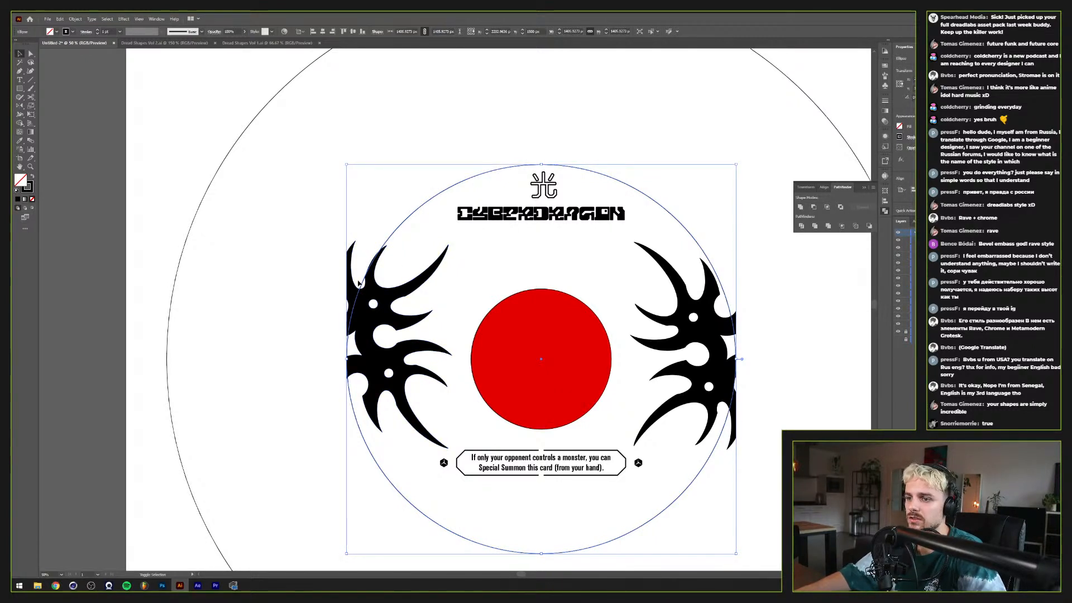
pyautogui.keyDown('shift'); pyautogui.click(359, 284); pyautogui.keyUp('shift')
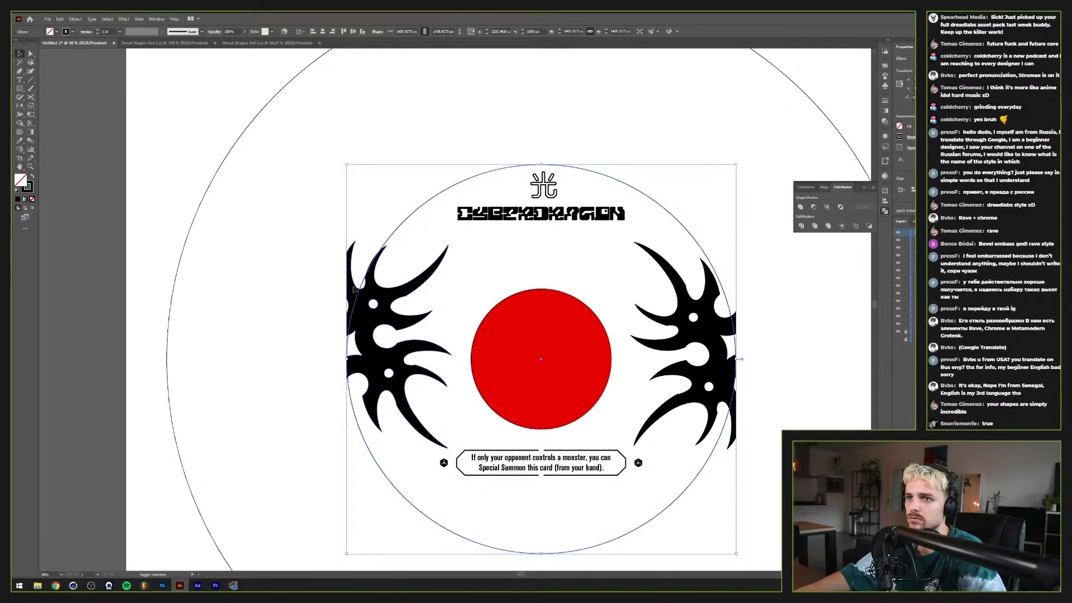
pyautogui.click(828, 207)
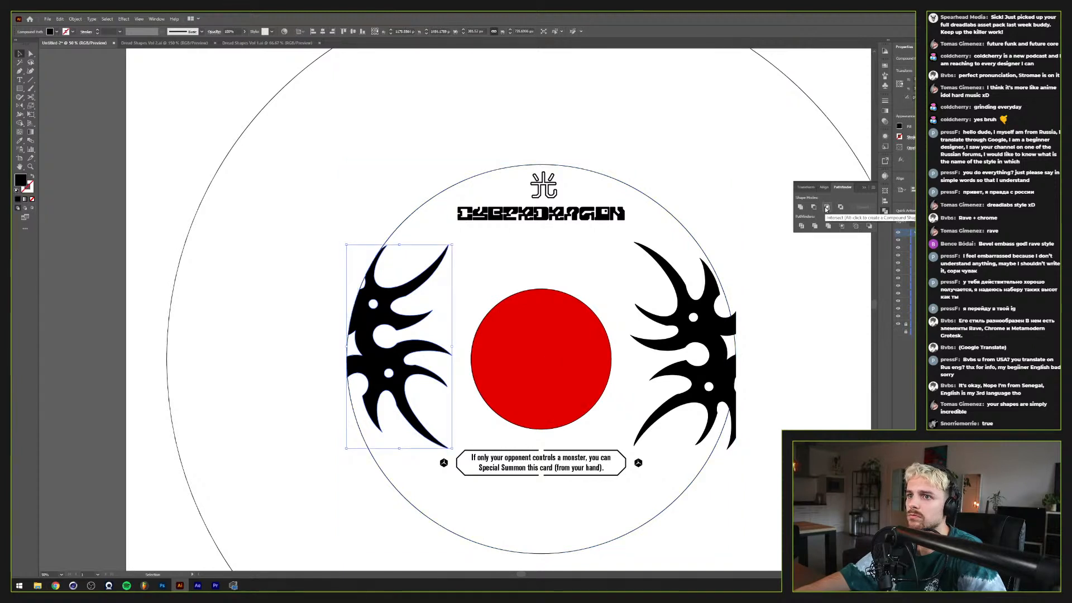
# Step: Trim the right ornament half to the large circle's outline with Pathfinder's Intersect
pyautogui.keyDown('shift'); pyautogui.click(700, 247); pyautogui.keyUp('shift')
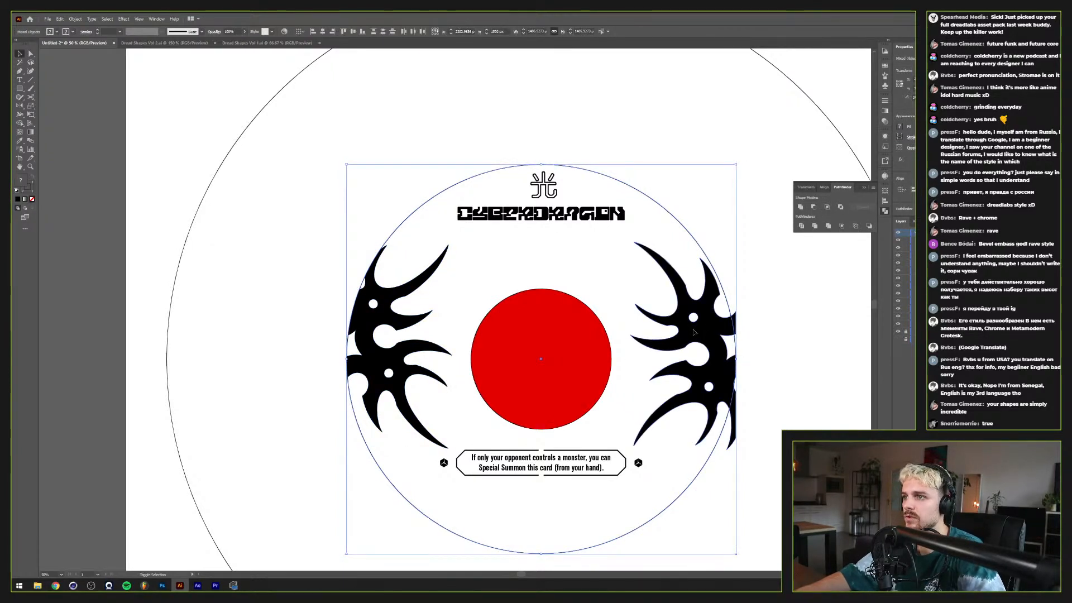
pyautogui.click(821, 208)
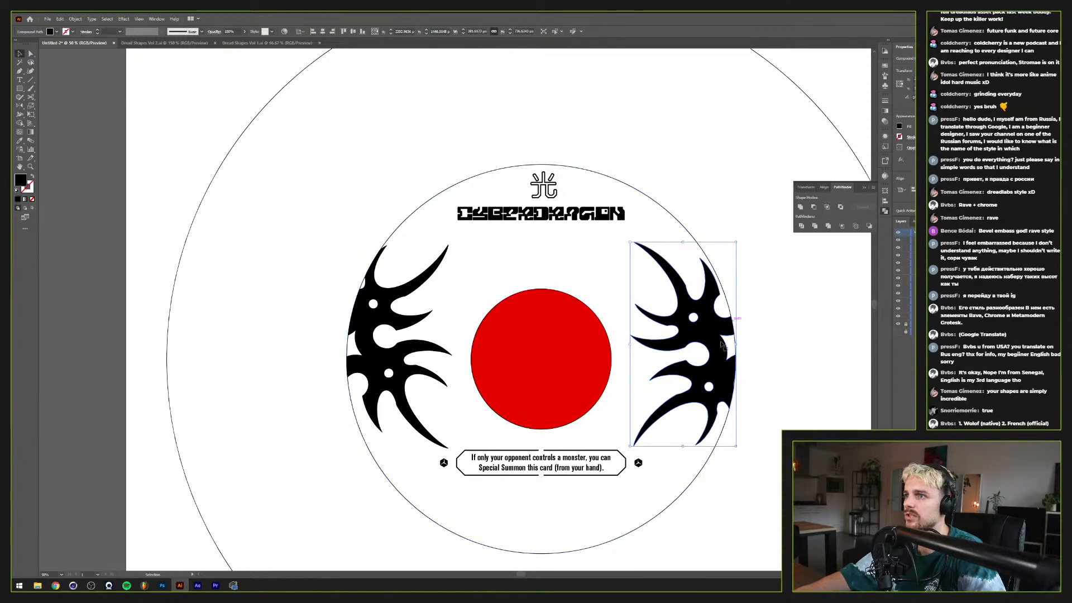
pyautogui.click(785, 340)
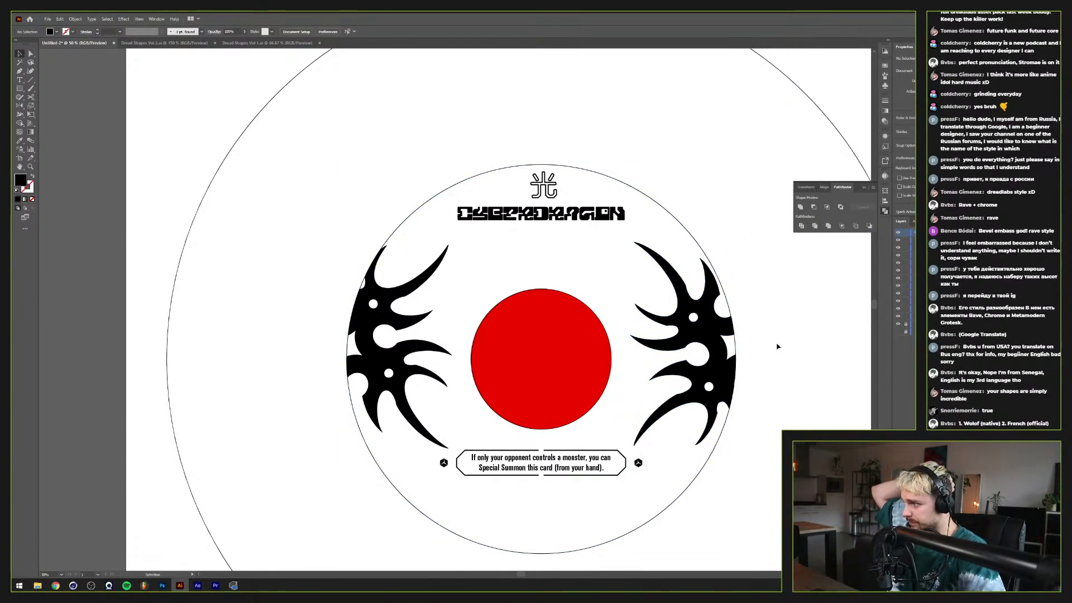
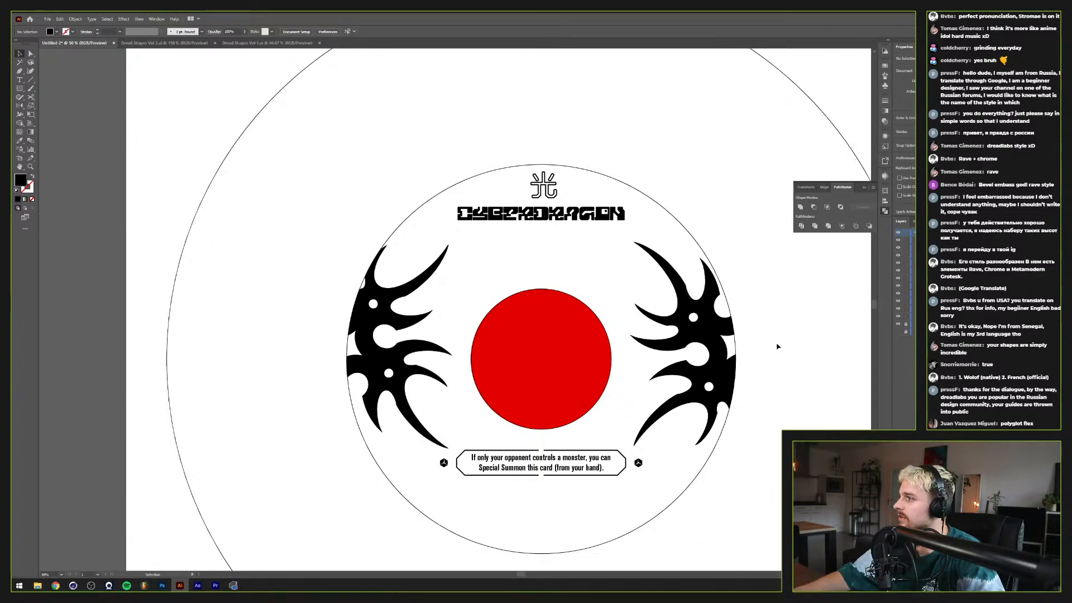
pyautogui.scroll(-1, 777, 346)
pyautogui.scroll(1, 641, 366)
pyautogui.scroll(2, 735, 361)
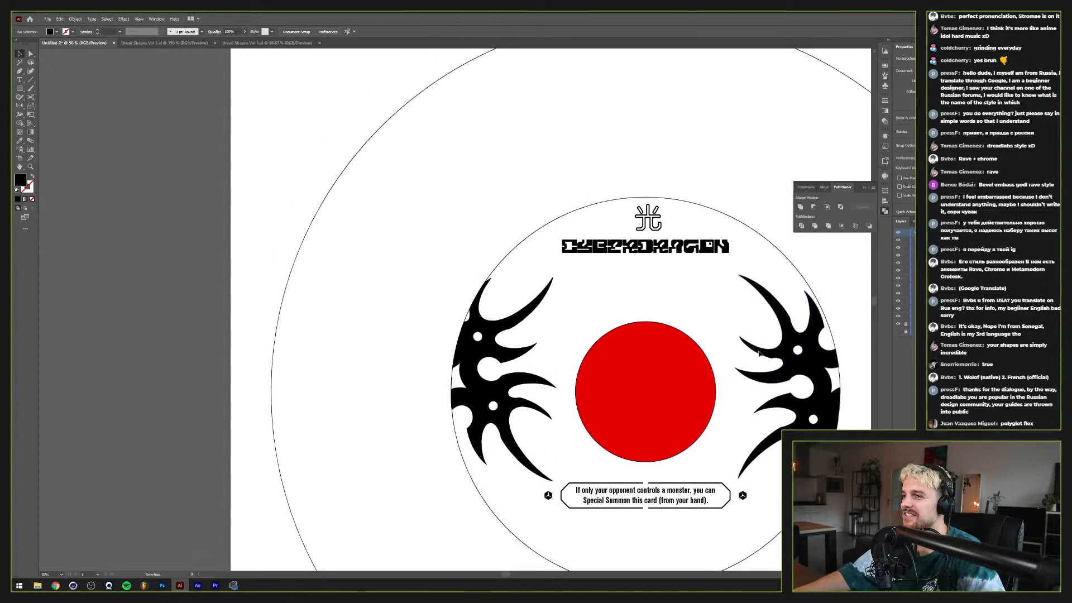
pyautogui.scroll(-2, 735, 361)
pyautogui.hscroll(3, 732, 358)
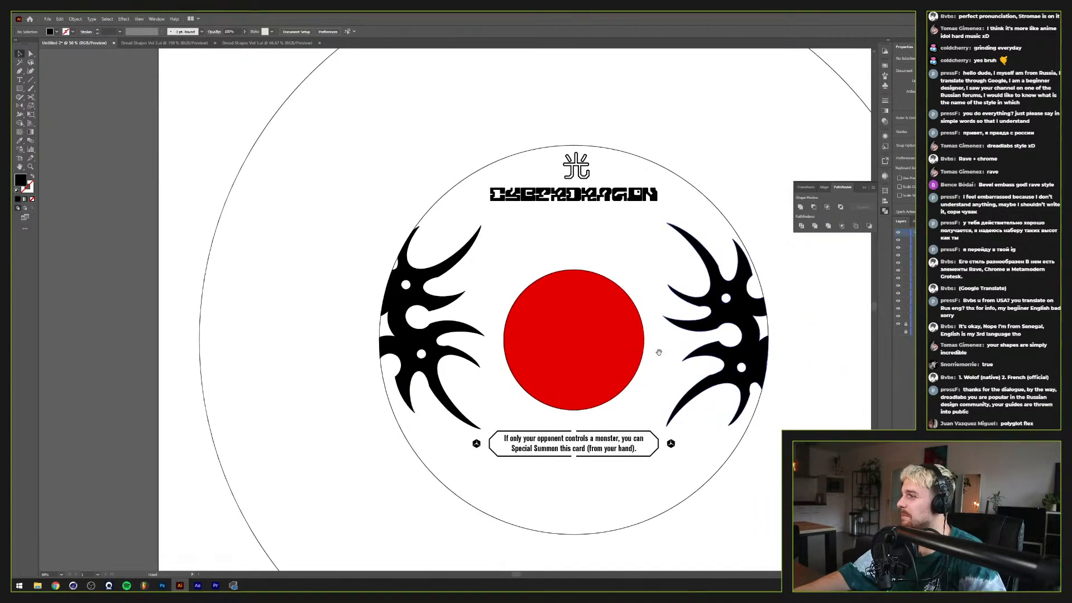
pyautogui.scroll(1, 614, 338)
pyautogui.scroll(-3, 587, 403)
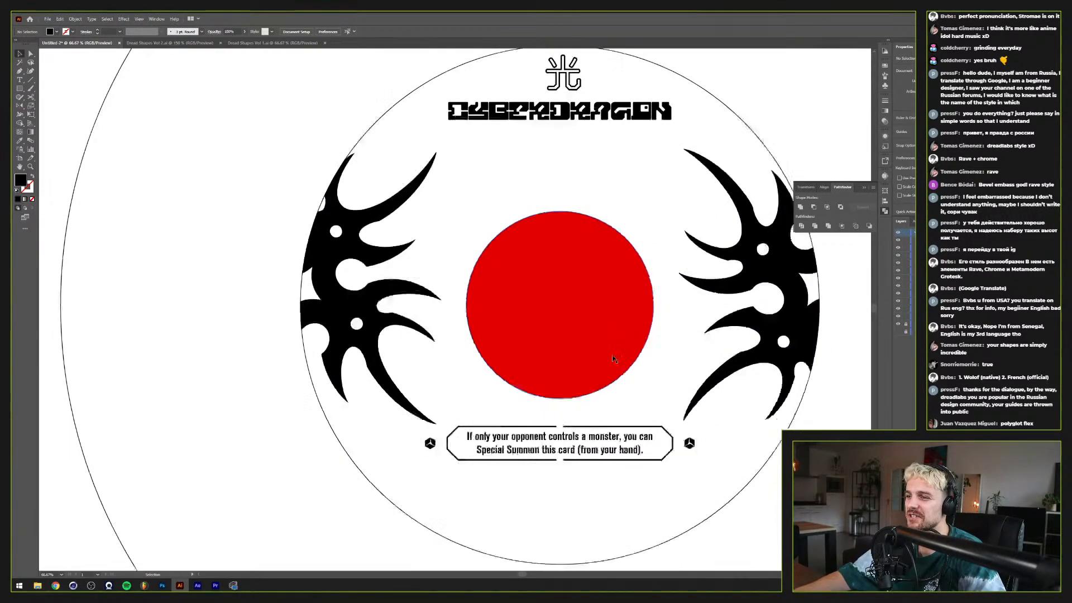
# Step: Copy the thin-rayed starburst from the Dread Shapes Vol 2 document and paste it into the CYBERDRAGON layout
pyautogui.scroll(2, 579, 355)
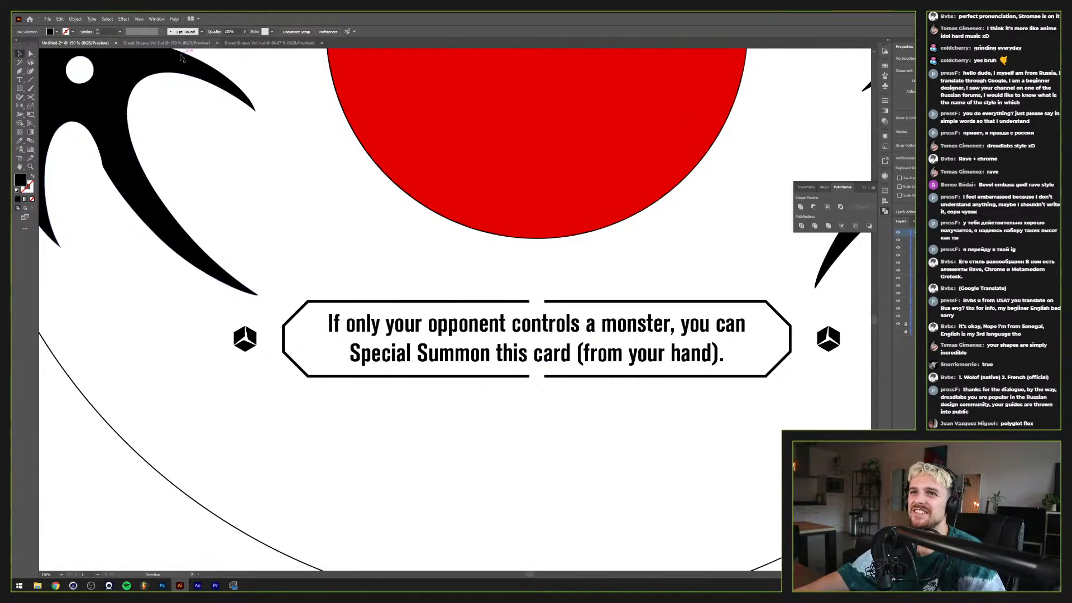
pyautogui.click(232, 45)
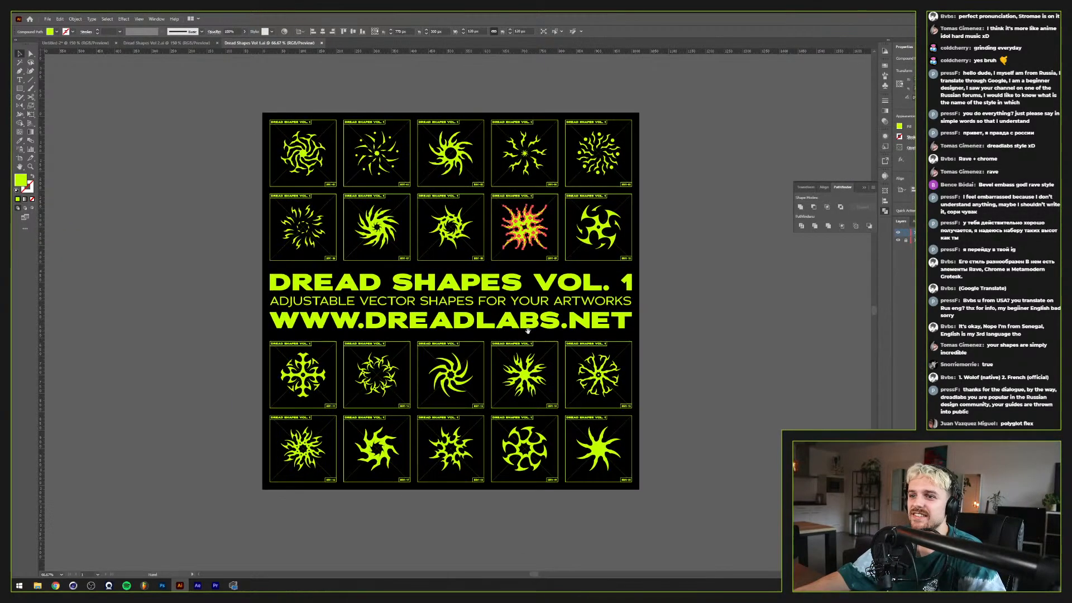
pyautogui.click(181, 45)
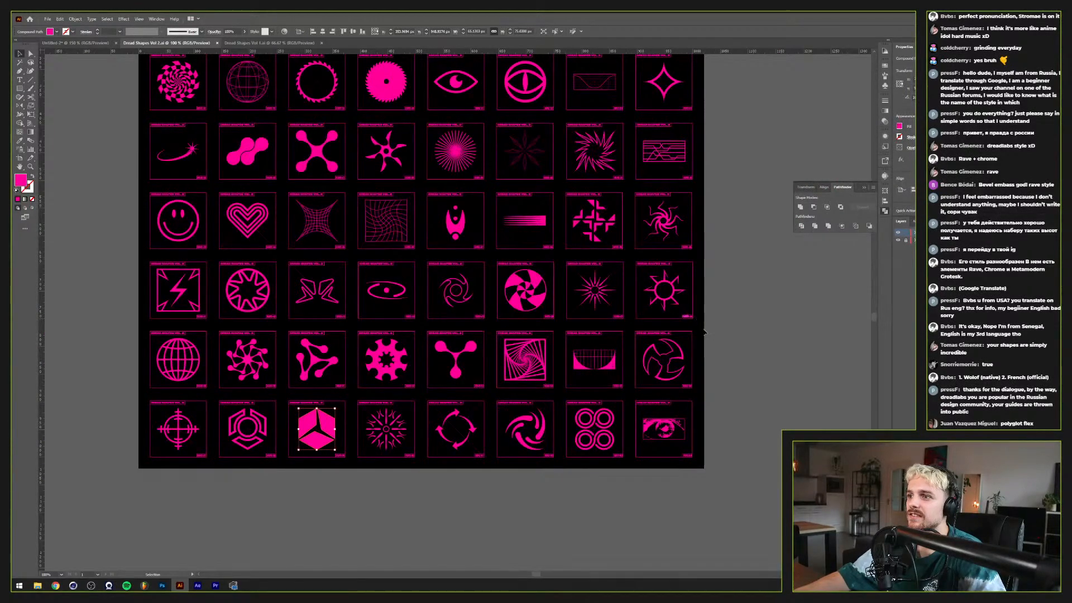
pyautogui.click(611, 284)
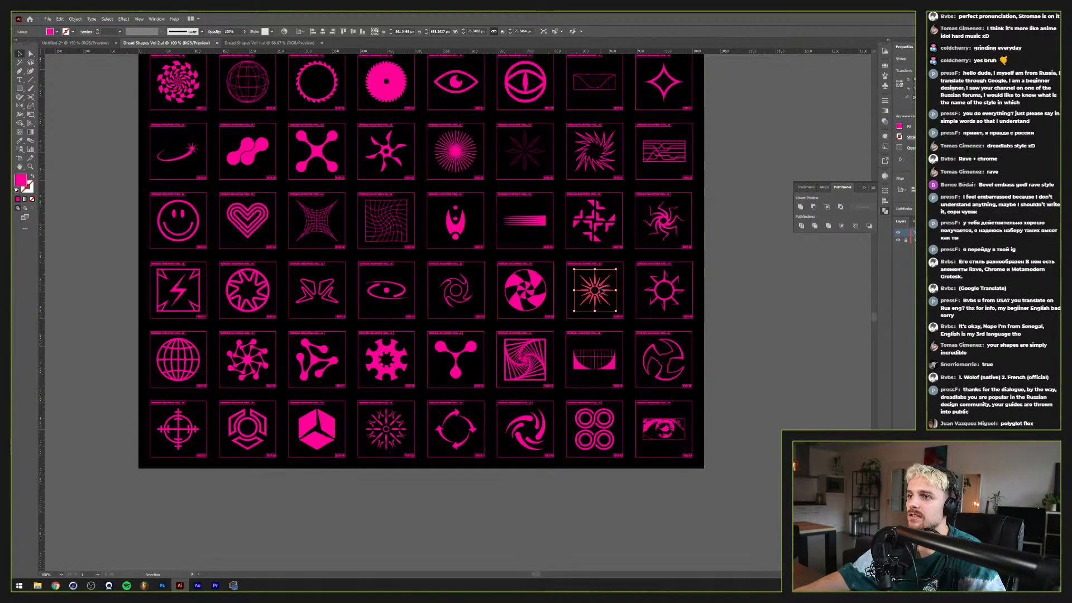
pyautogui.click(49, 44)
pyautogui.hotkey('ctrl', 'v')
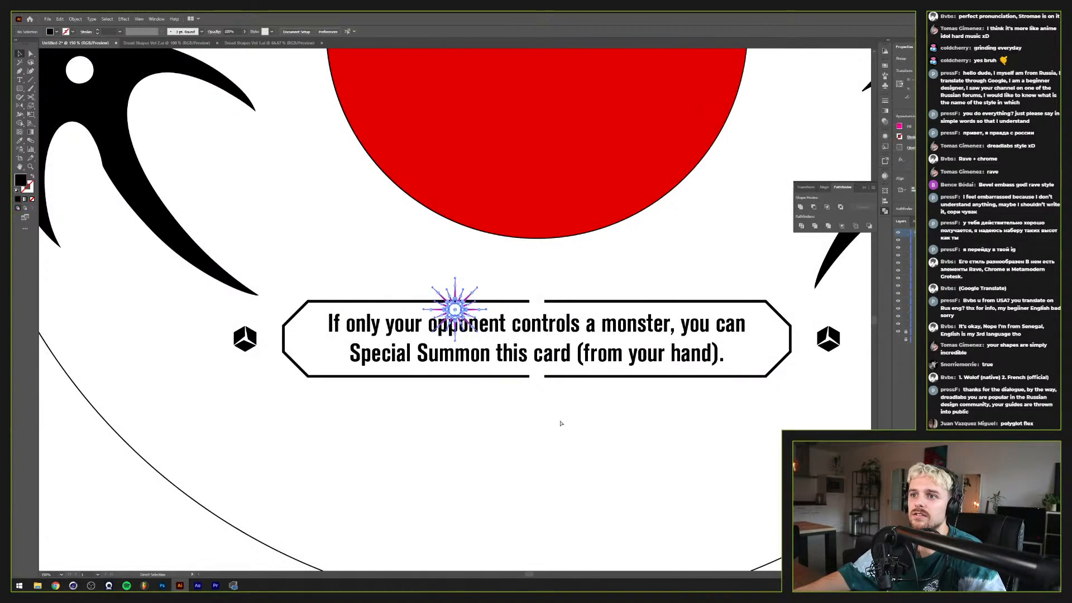
# Step: Fill the pasted starburst black and place it centred directly beneath the text frame
pyautogui.press('F6')
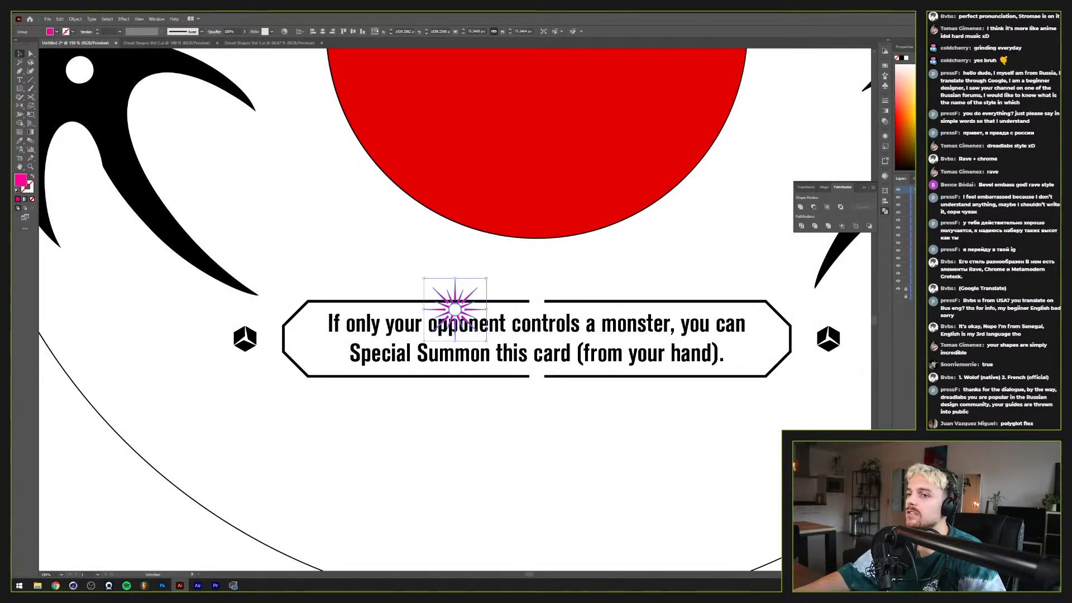
pyautogui.click(901, 58)
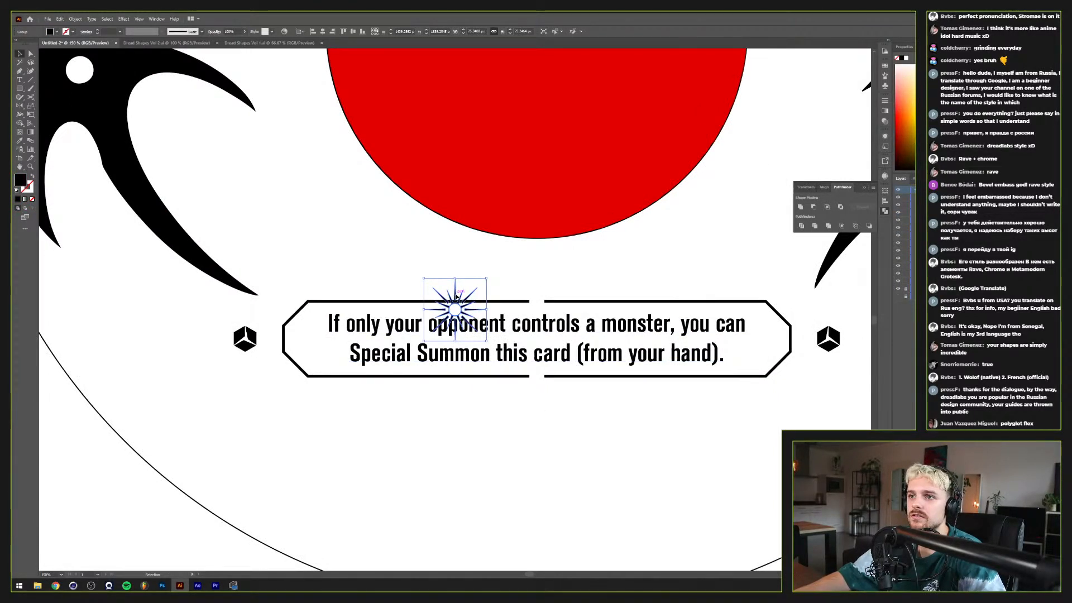
pyautogui.moveTo(456, 296); pyautogui.dragTo(537, 395)
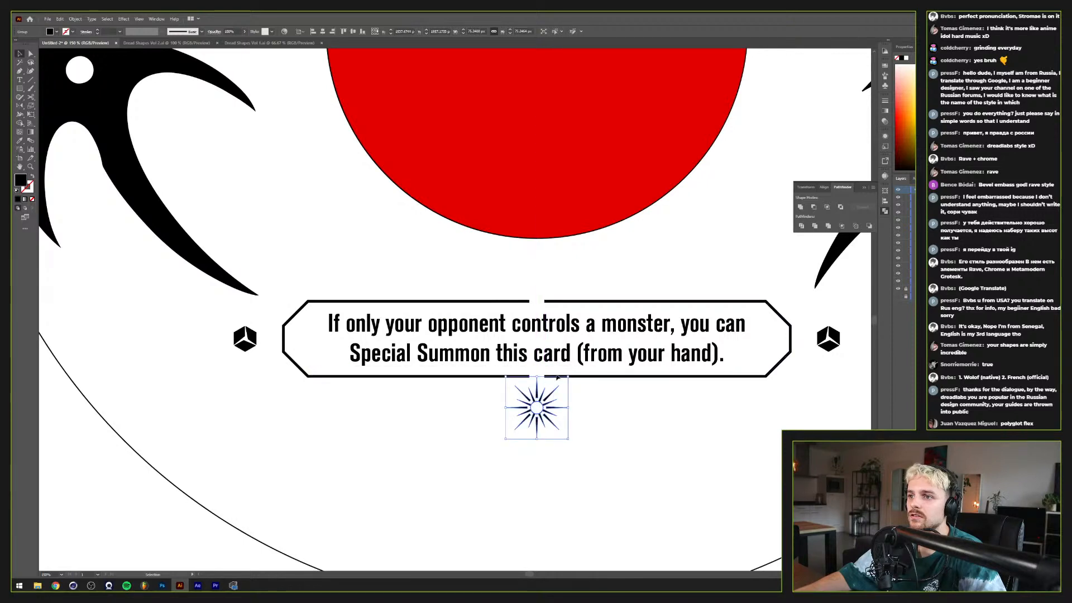
# Step: Enlarge the starburst proportionally, keeping its top ray at the gap in the text frame's lower edge
pyautogui.keyDown('shift'); pyautogui.click(602, 378); pyautogui.keyUp('shift')
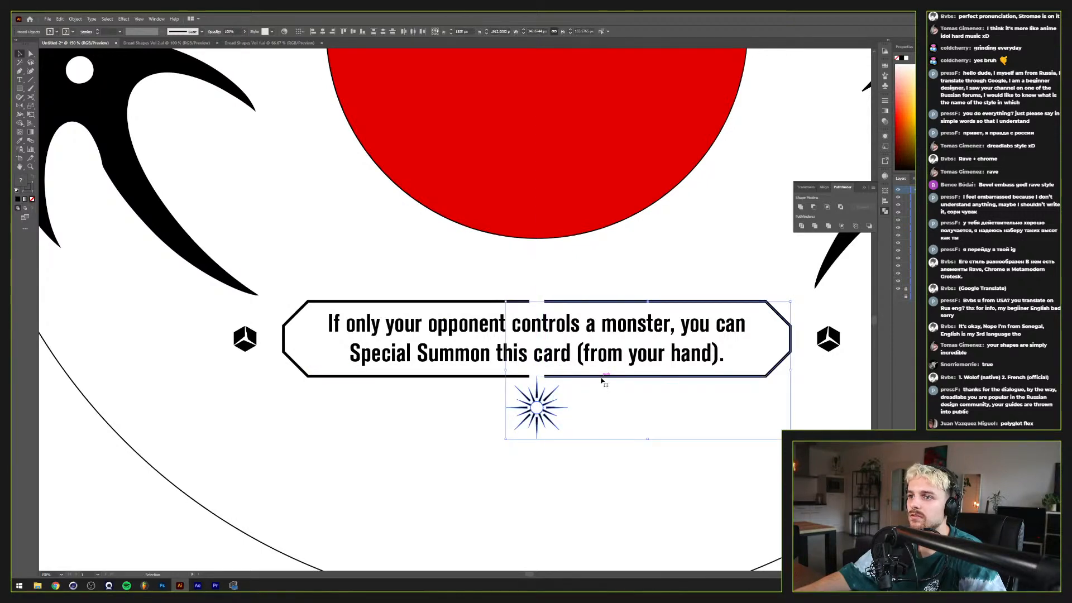
pyautogui.click(488, 387)
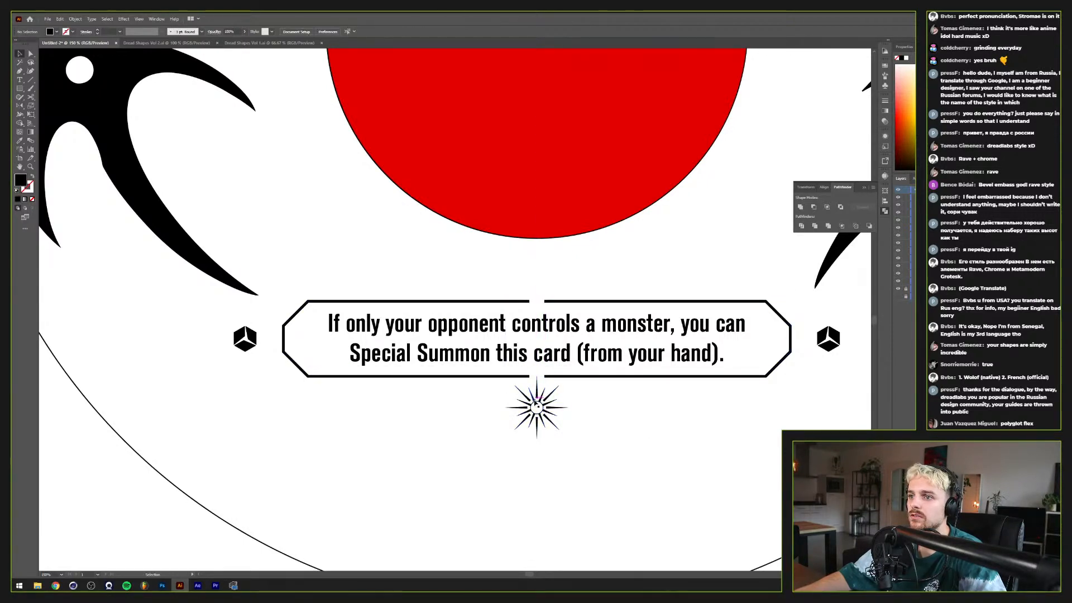
pyautogui.moveTo(536, 401); pyautogui.dragTo(536, 460)
pyautogui.click(561, 481)
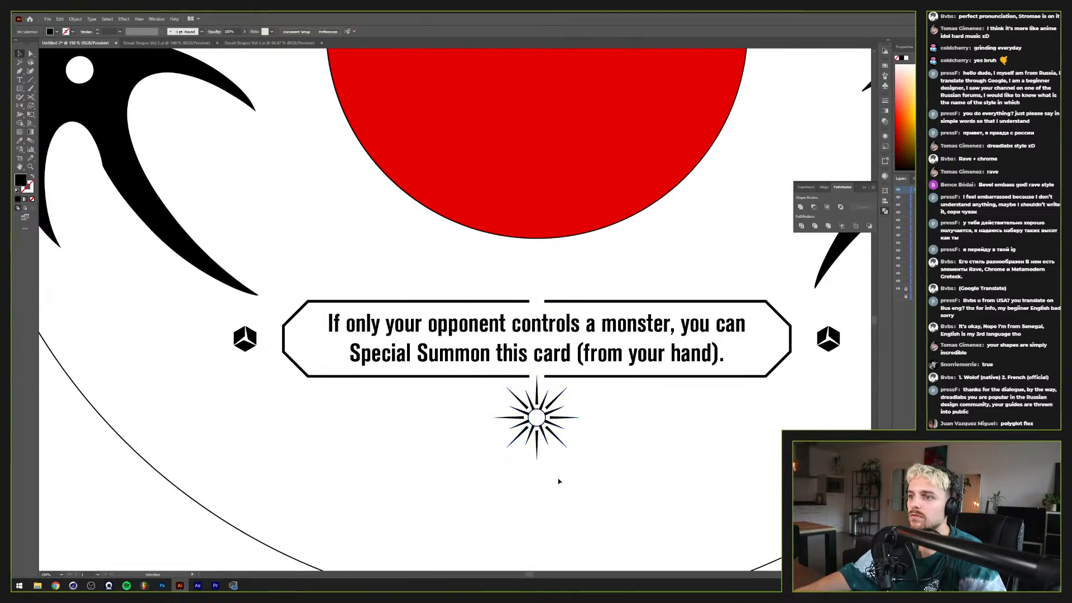
pyautogui.scroll(-2, 543, 461)
pyautogui.scroll(1, 543, 464)
pyautogui.scroll(3, 543, 464)
pyautogui.scroll(-1, 543, 464)
pyautogui.scroll(3, 543, 465)
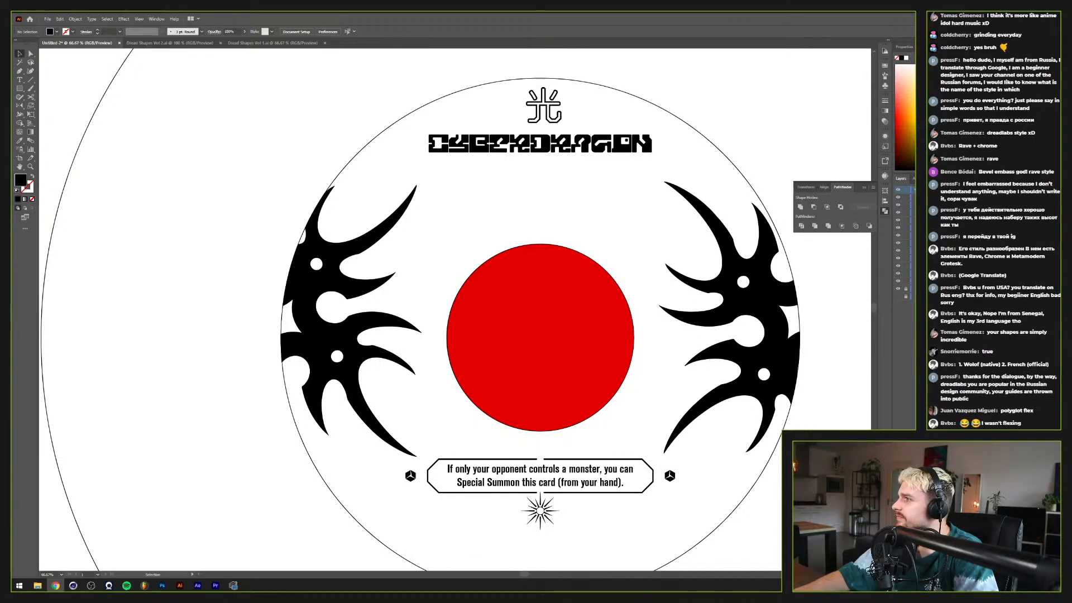
pyautogui.click(457, 211)
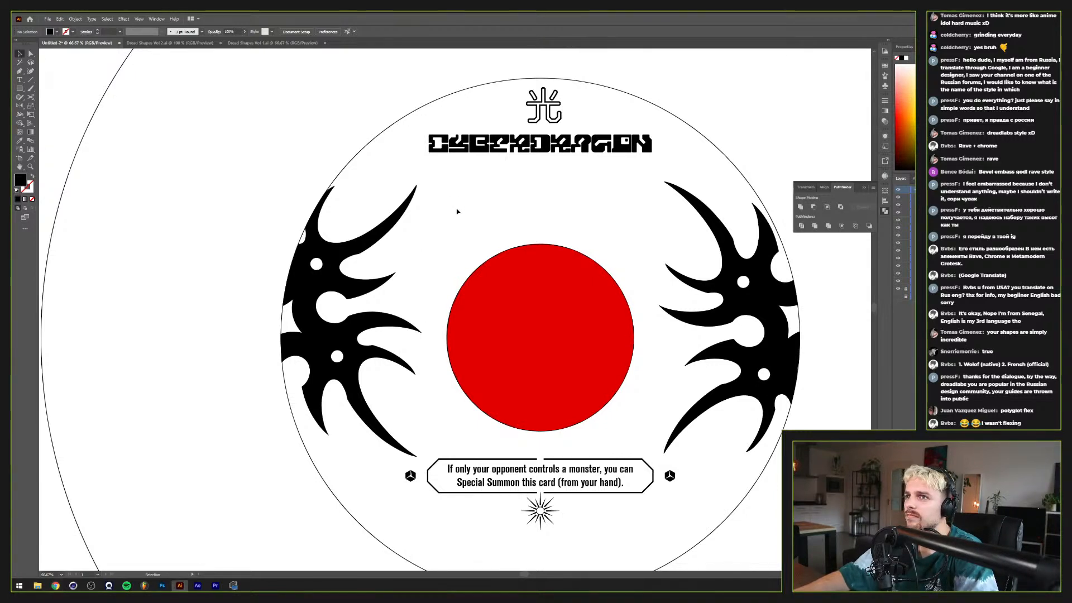
pyautogui.scroll(2, 529, 212)
pyautogui.scroll(1, 525, 234)
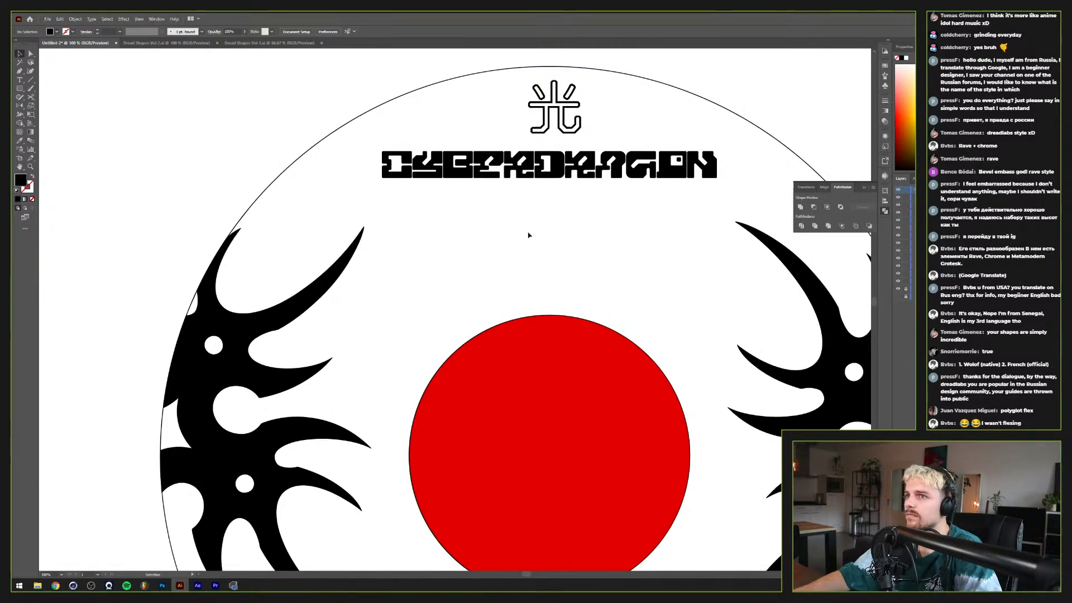
pyautogui.scroll(2, 528, 234)
# Step: Copy the curved-ray sun shape, third in the first row, from the Dread Shapes Vol 1 document
pyautogui.click(270, 43)
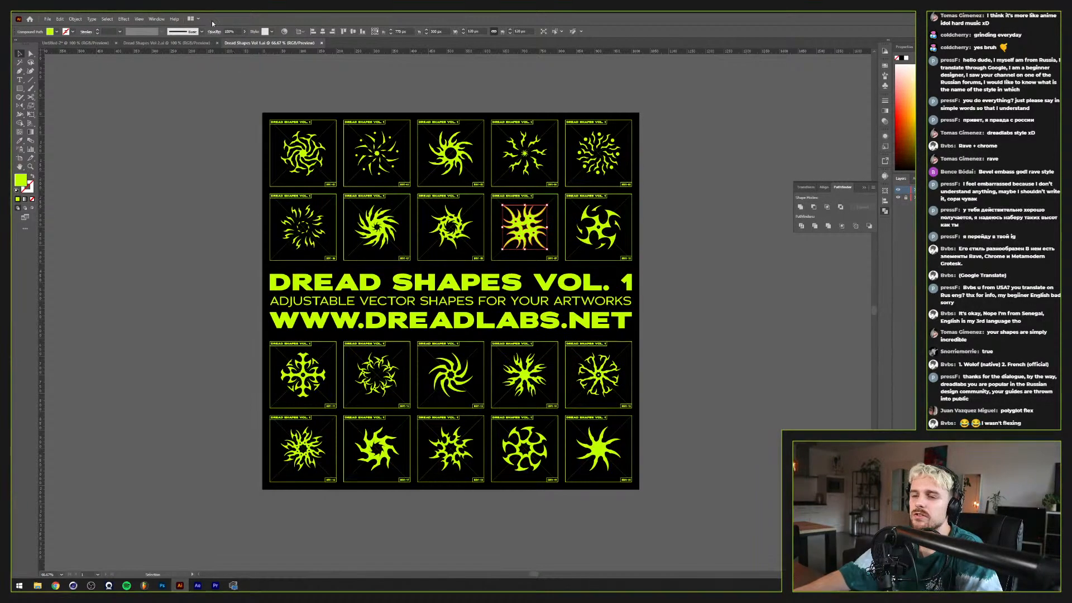
pyautogui.scroll(1, 429, 229)
pyautogui.scroll(1, 469, 153)
pyautogui.click(472, 154)
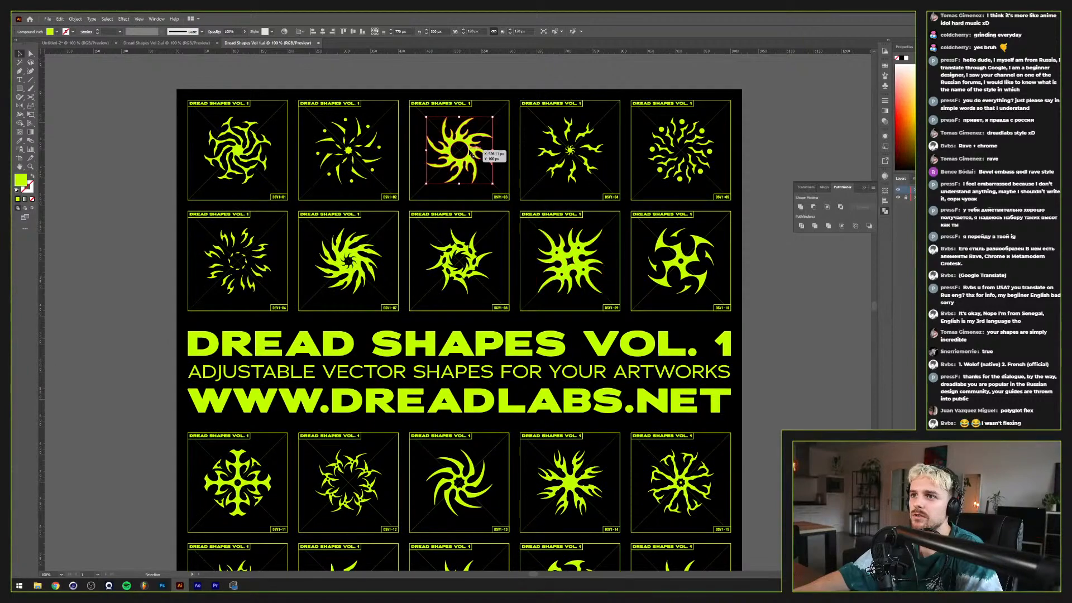
pyautogui.scroll(-4, 471, 153)
pyautogui.scroll(3, 469, 277)
pyautogui.hotkey('ctrl', 'c')
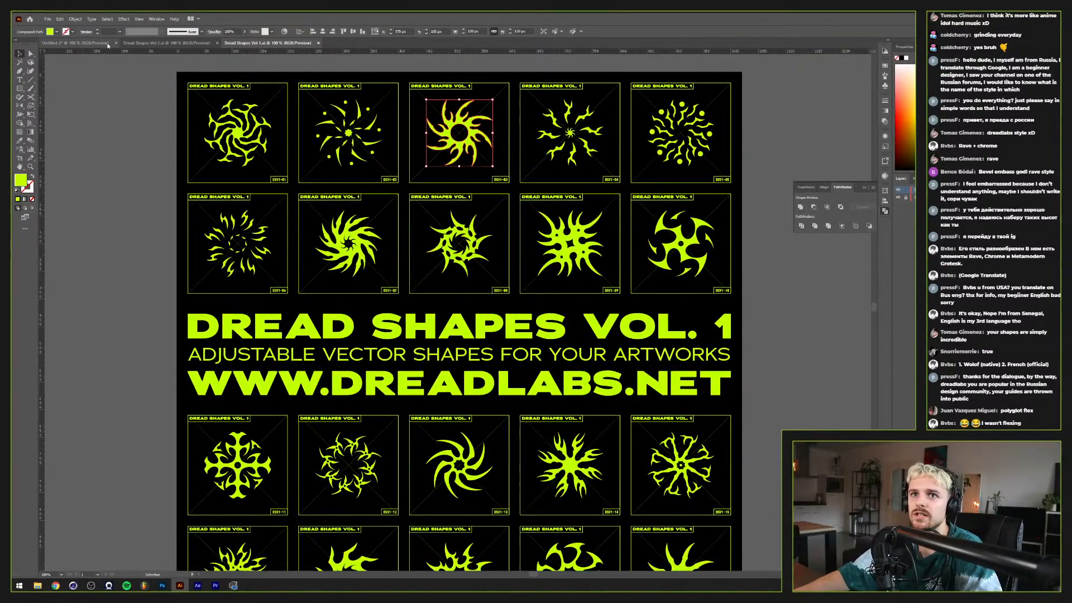
# Step: Paste the sun shape into the layout with a black fill and place it upper left in the outer ring
pyautogui.click(145, 43)
pyautogui.click(95, 43)
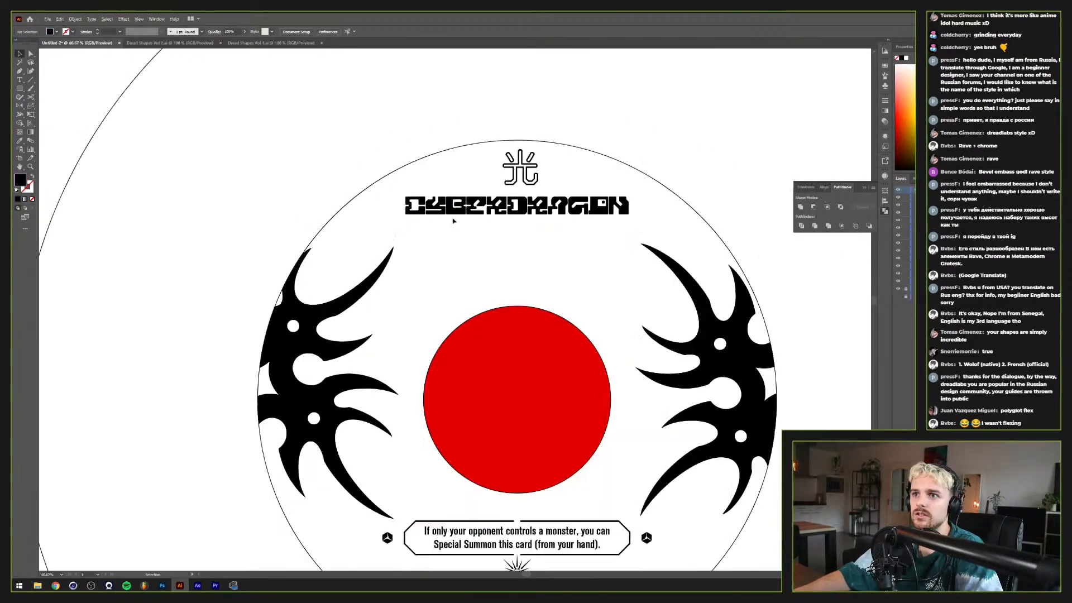
pyautogui.scroll(-2, 454, 221)
pyautogui.hotkey('ctrl', 'v')
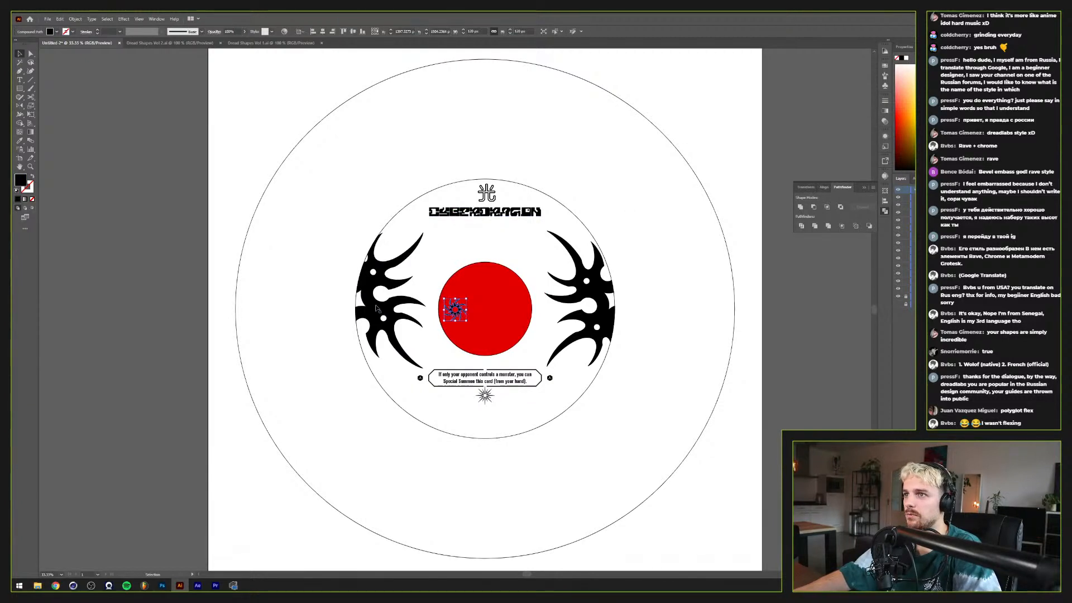
pyautogui.moveTo(456, 309); pyautogui.dragTo(290, 222)
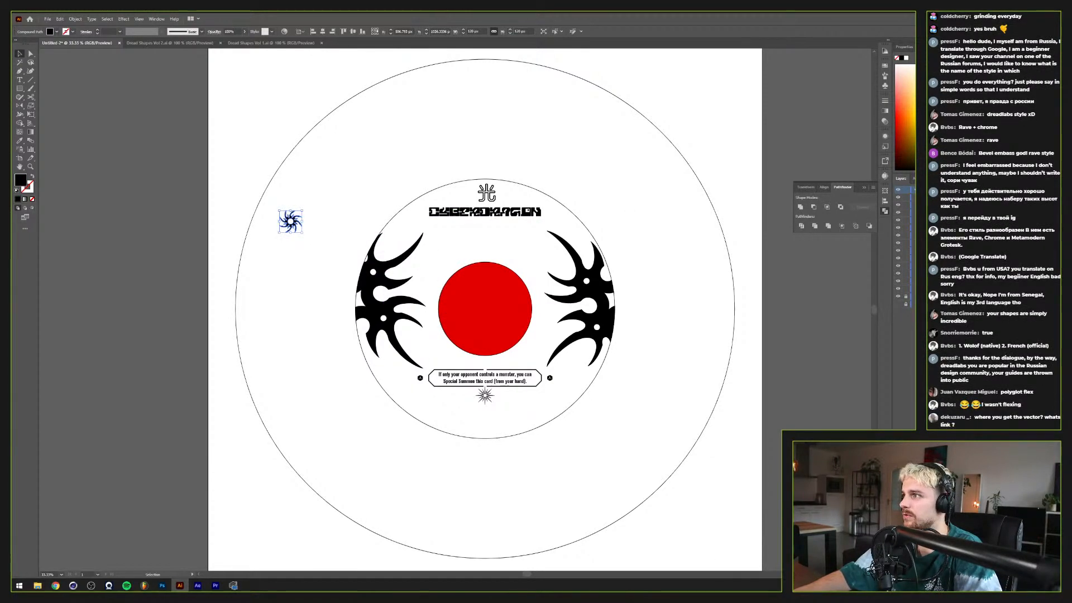
# Step: Paste the Cyber Dragon card image and place it, resized as a reference, beside the outer circle over the artboard's left edge
pyautogui.hotkey('alt', 'Tab')
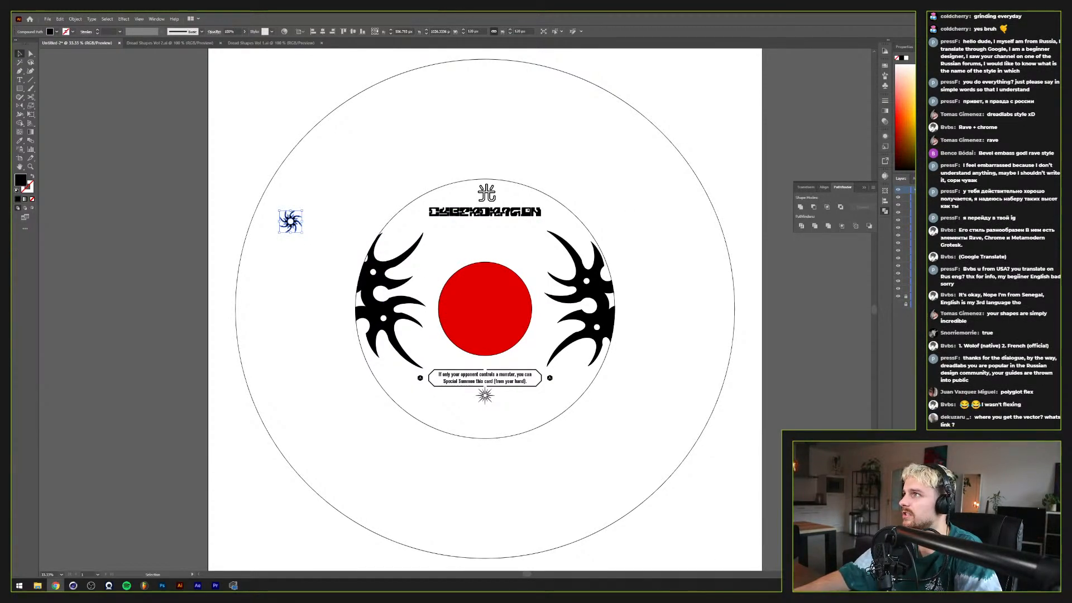
pyautogui.click(807, 297)
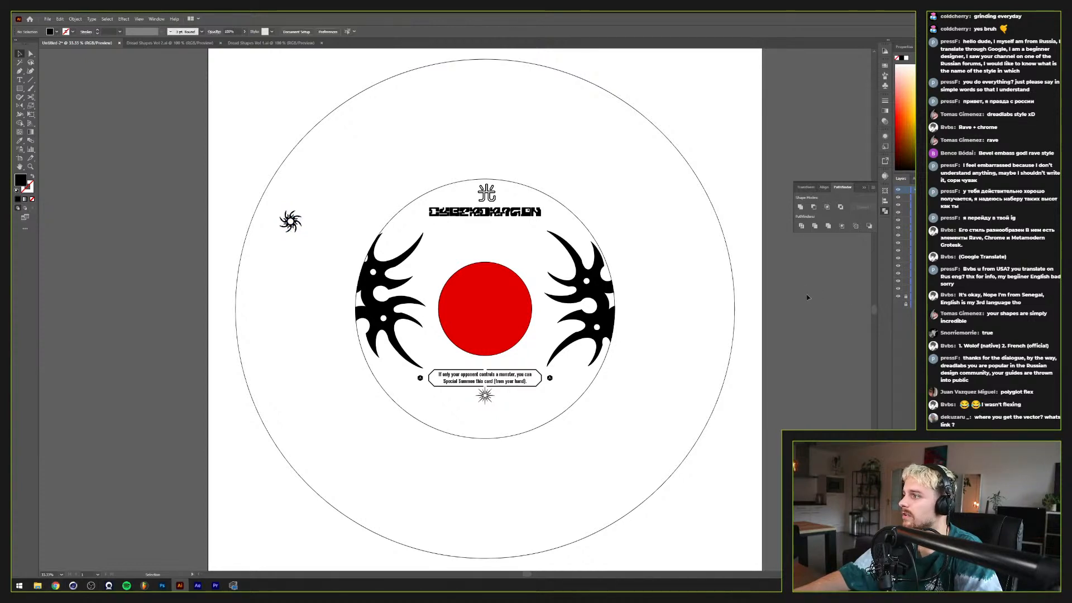
pyautogui.hotkey('ctrl', 'v')
pyautogui.moveTo(476, 308); pyautogui.dragTo(128, 295)
pyautogui.moveTo(136, 295); pyautogui.dragTo(239, 295)
pyautogui.moveTo(174, 293); pyautogui.dragTo(146, 310)
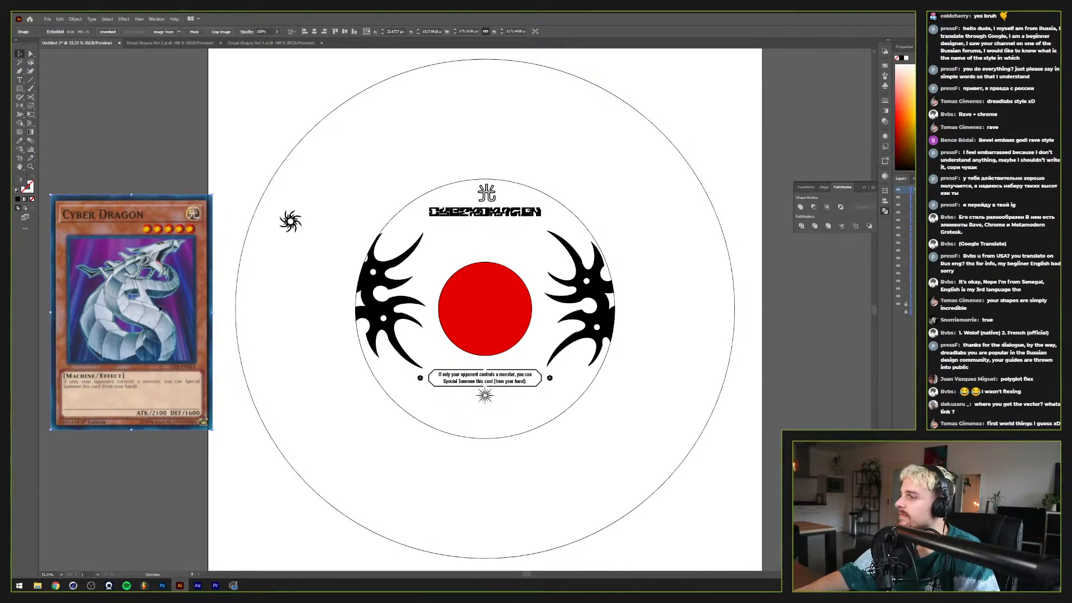
pyautogui.moveTo(212, 313); pyautogui.dragTo(217, 313)
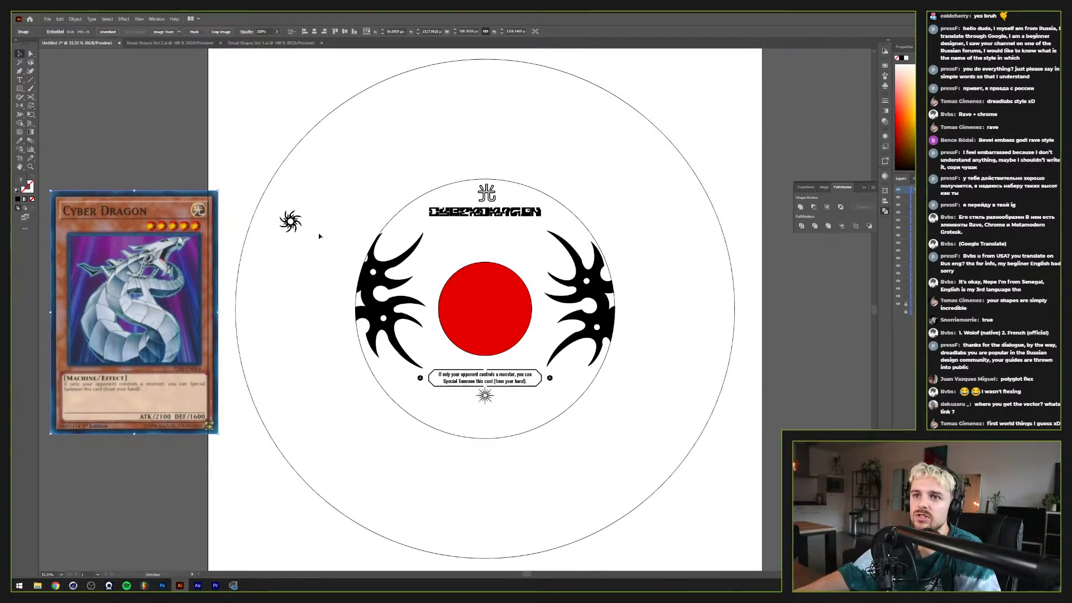
# Step: Draw a circle about 178 px in diameter around the small sun shape, with a black stroke and no fill
pyautogui.click(282, 253)
pyautogui.scroll(3, 283, 254)
pyautogui.press('l')
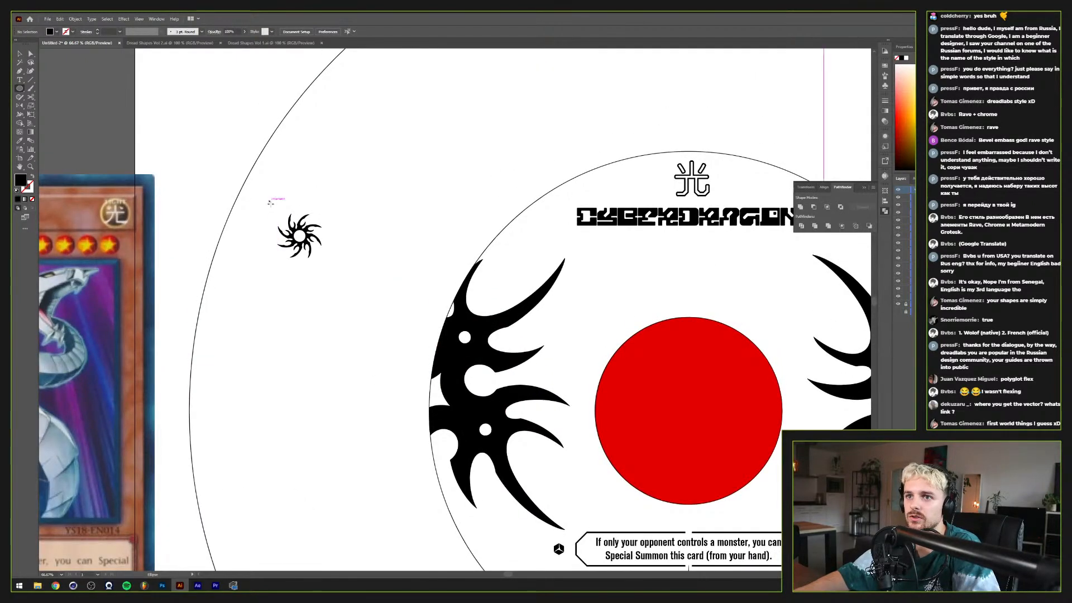
pyautogui.moveTo(270, 203); pyautogui.dragTo(335, 267)
pyautogui.hotkey('shift', 'x')
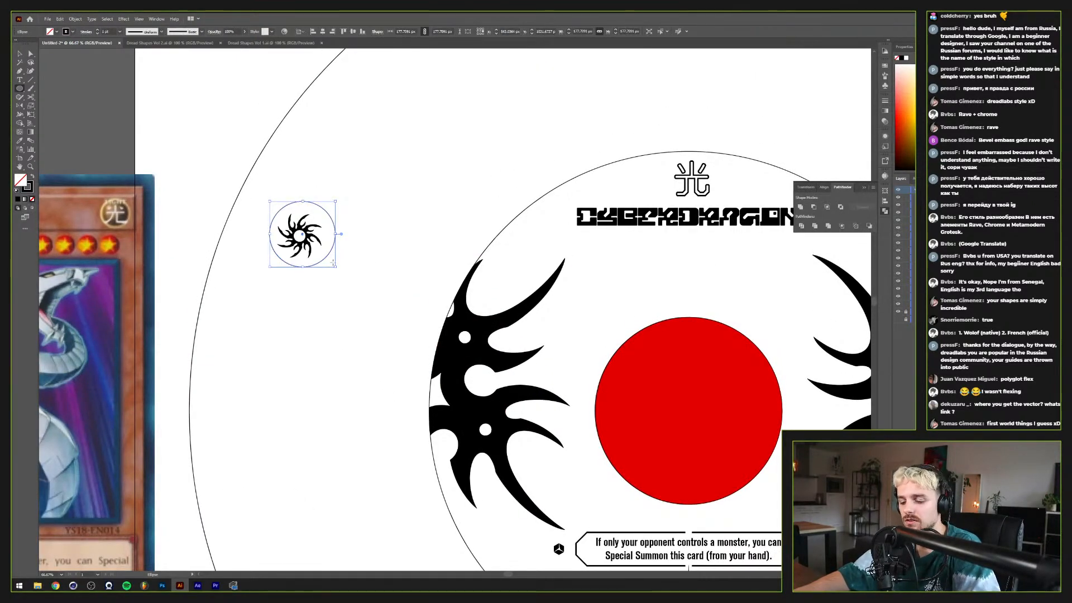
# Step: Centre the sun shape horizontally and vertically inside its new circle, using the circle as the key object
pyautogui.press('v')
pyautogui.keyDown('shift'); pyautogui.click(315, 230); pyautogui.keyUp('shift')
pyautogui.click(314, 204)
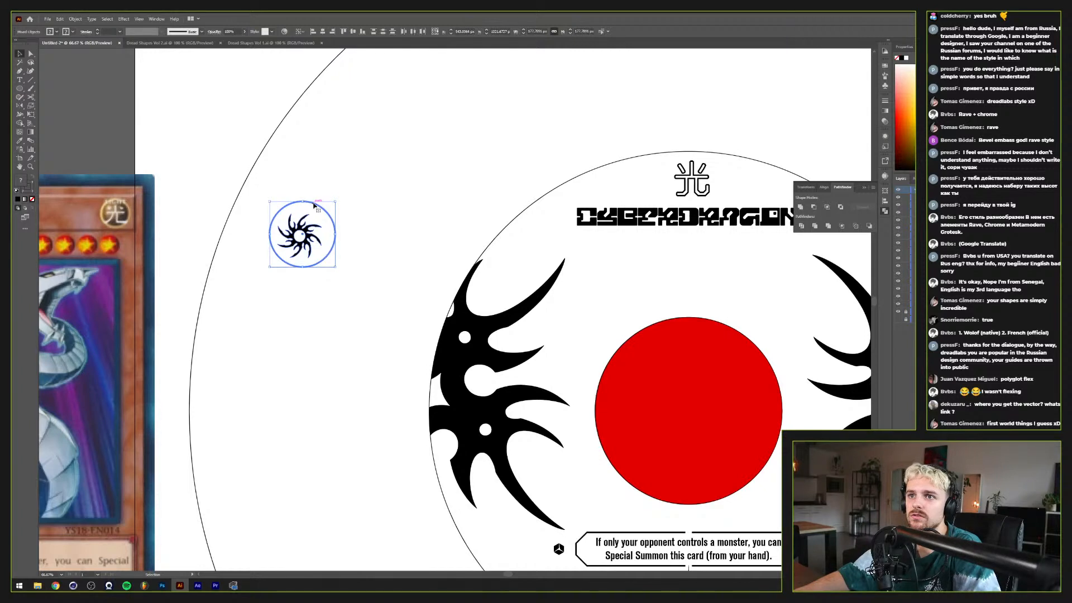
pyautogui.click(322, 32)
pyautogui.click(352, 32)
pyautogui.click(323, 127)
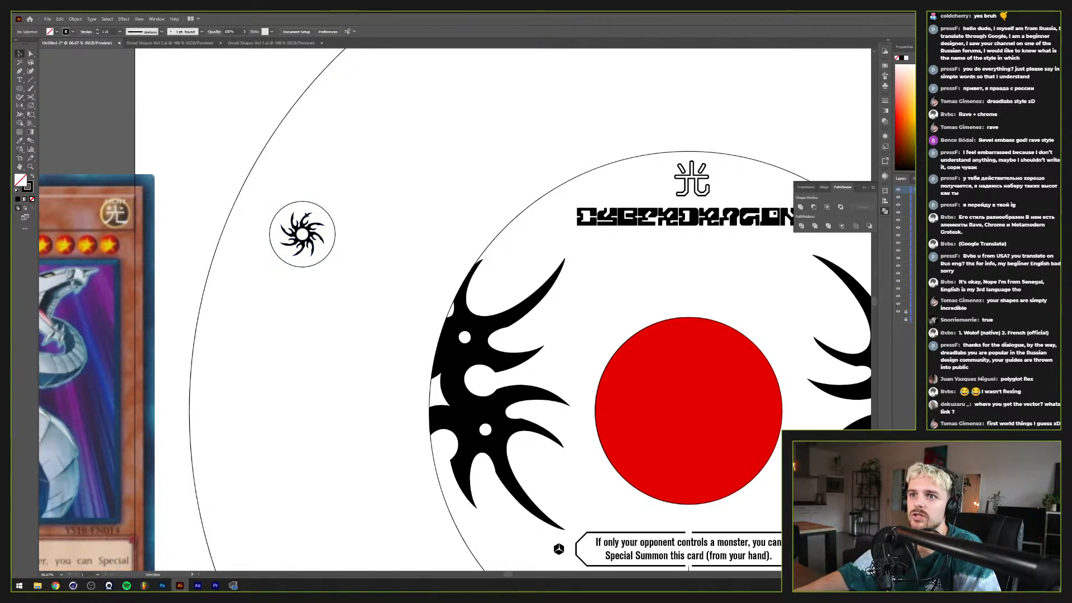
# Step: Give the circle around the sun a black fill, scale it down slightly, and cut the sun shape out of it
pyautogui.click(313, 204)
pyautogui.hotkey('shift', 'x')
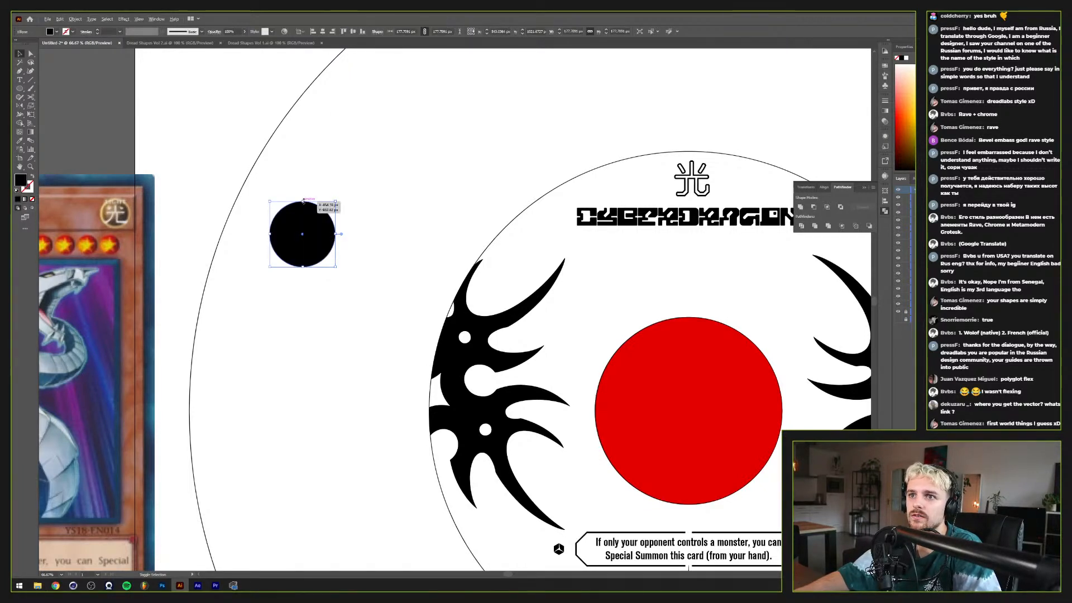
pyautogui.moveTo(302, 205); pyautogui.dragTo(302, 235)
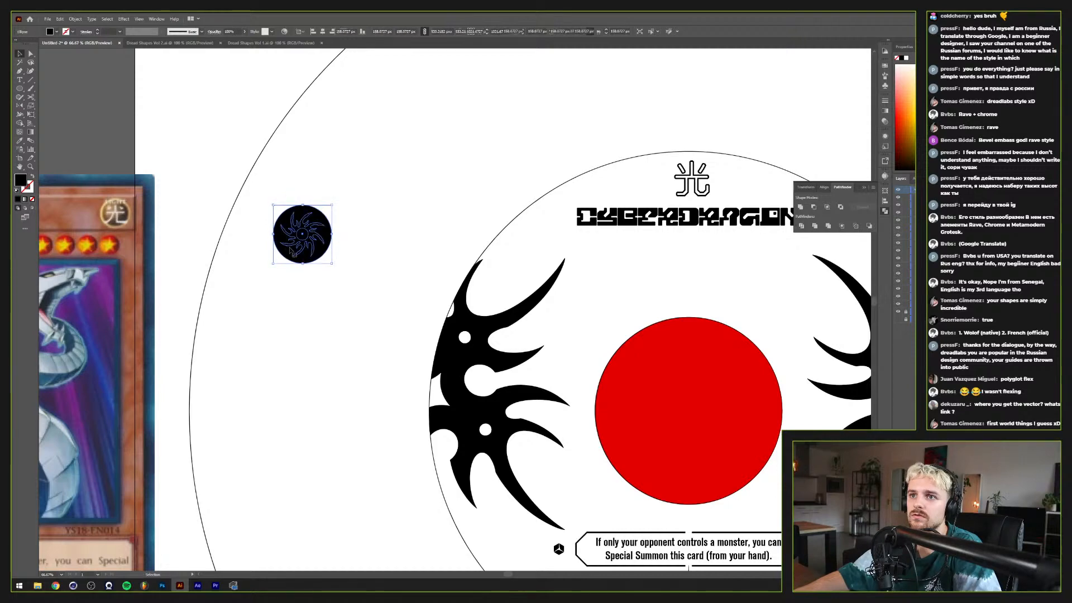
pyautogui.click(870, 225)
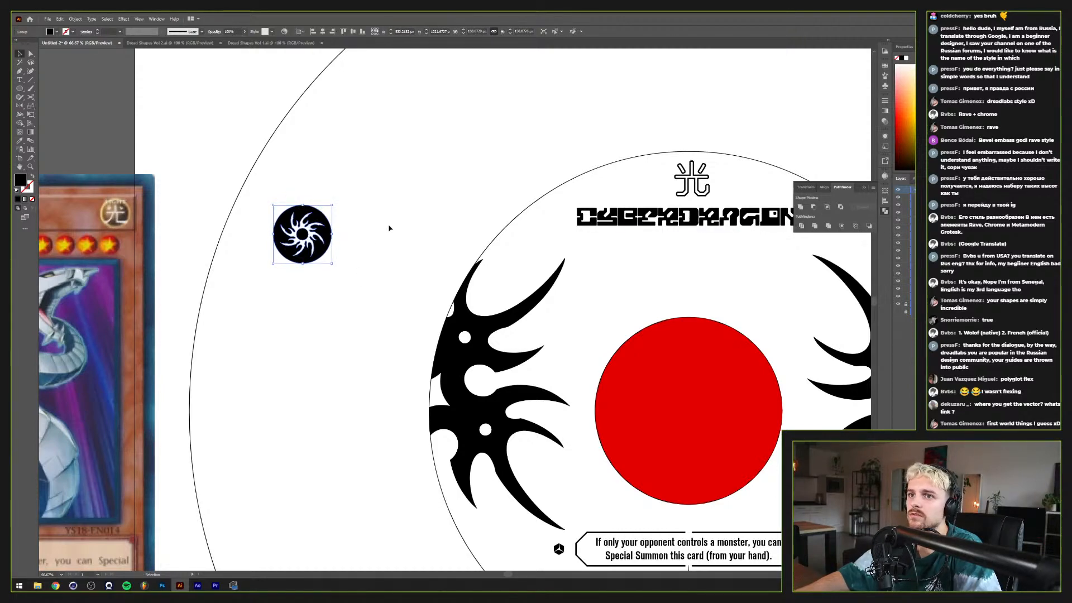
# Step: Shrink the sun badge, place it under the start of the CYBERDRAGON title, and duplicate it under the title's end
pyautogui.click(359, 285)
pyautogui.scroll(-2, 322, 238)
pyautogui.scroll(2, 323, 237)
pyautogui.moveTo(321, 238); pyautogui.dragTo(641, 311)
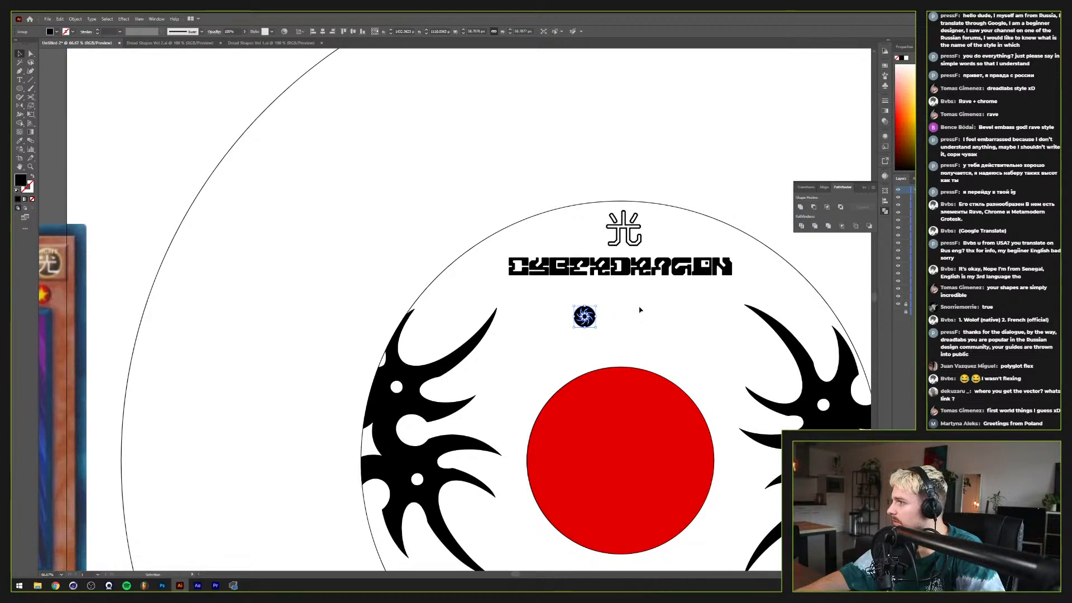
pyautogui.moveTo(596, 319); pyautogui.dragTo(729, 300)
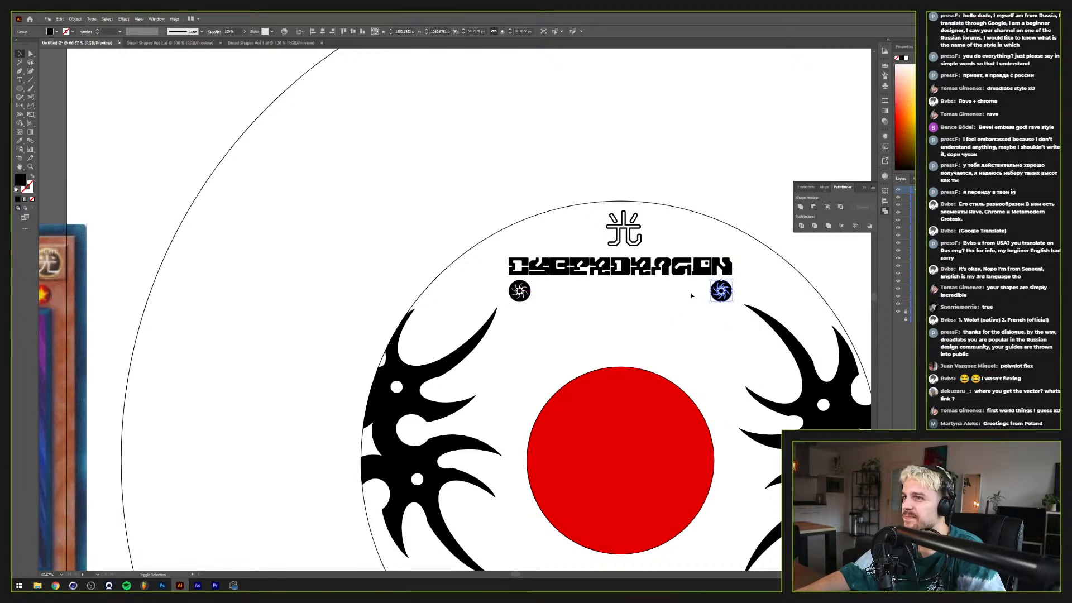
# Step: Make a blend between the two sun badges under the CYBERDRAGON title
pyautogui.keyDown('shift'); pyautogui.click(518, 291); pyautogui.keyUp('shift')
pyautogui.click(75, 18)
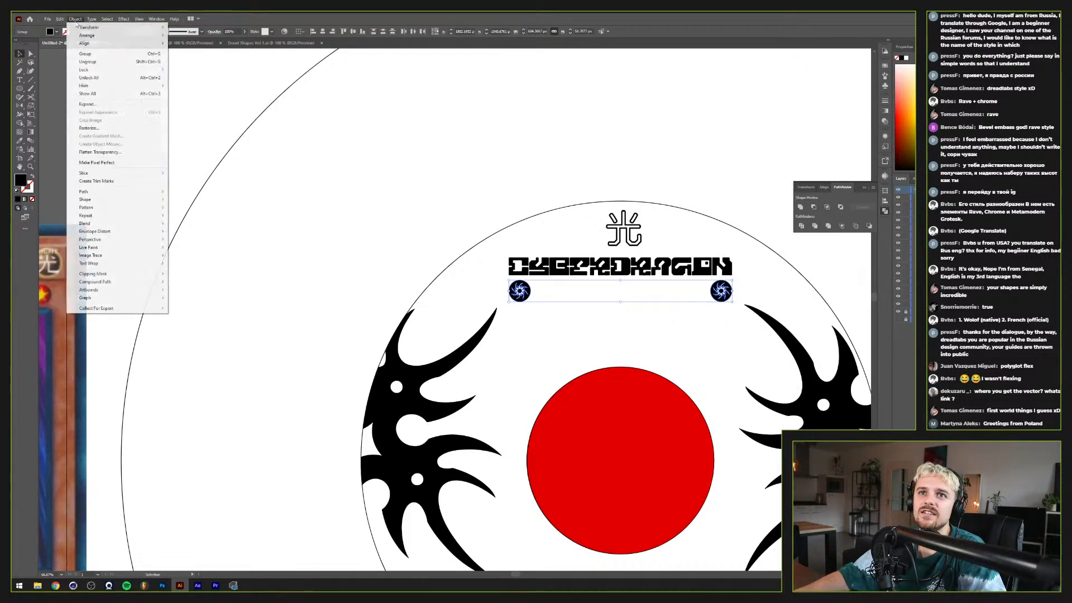
pyautogui.moveTo(151, 226)
pyautogui.click(203, 225)
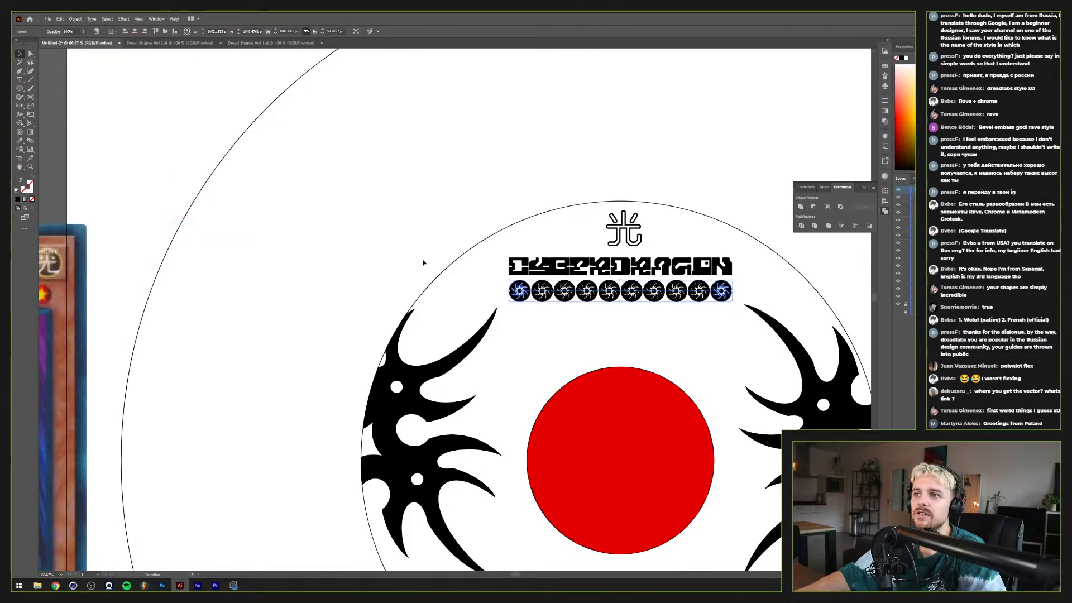
# Step: Set the sun badge blend's spacing to Specified Steps with 3 steps
pyautogui.click(75, 19)
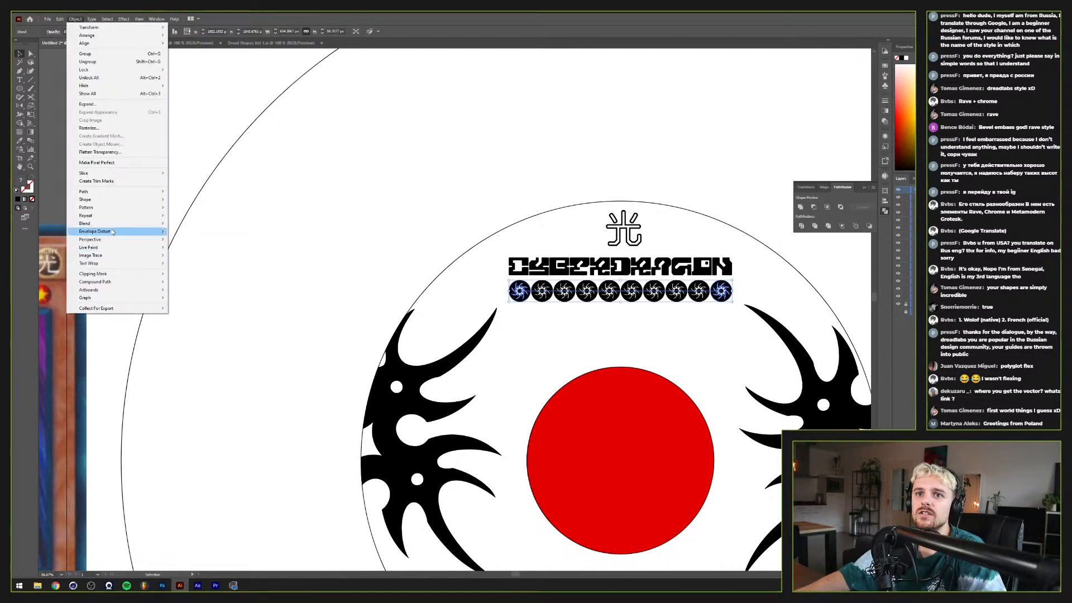
pyautogui.moveTo(120, 225)
pyautogui.click(218, 242)
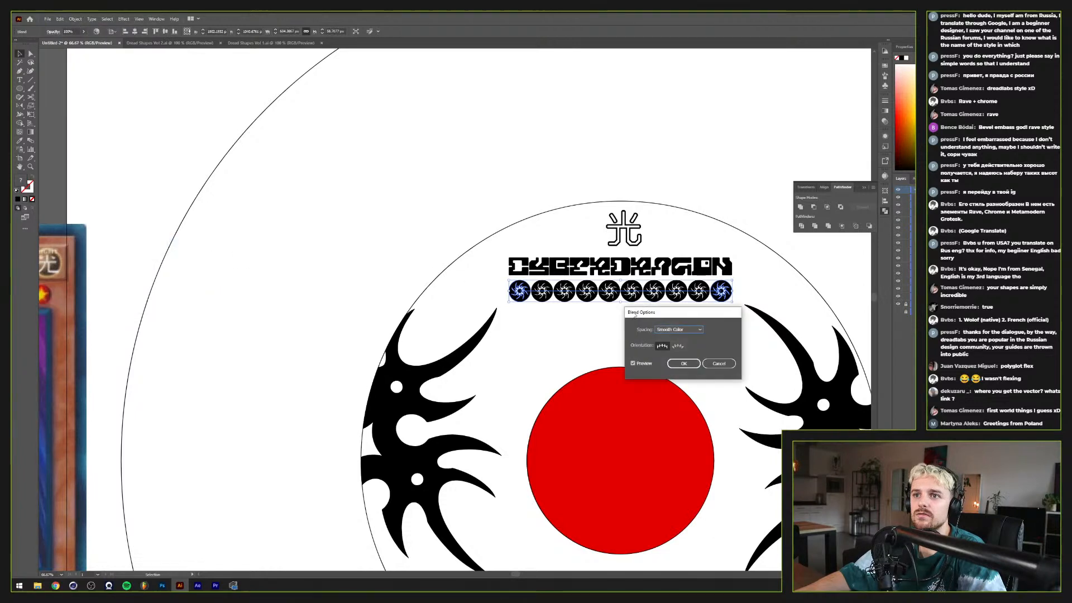
pyautogui.click(680, 331)
pyautogui.click(685, 353)
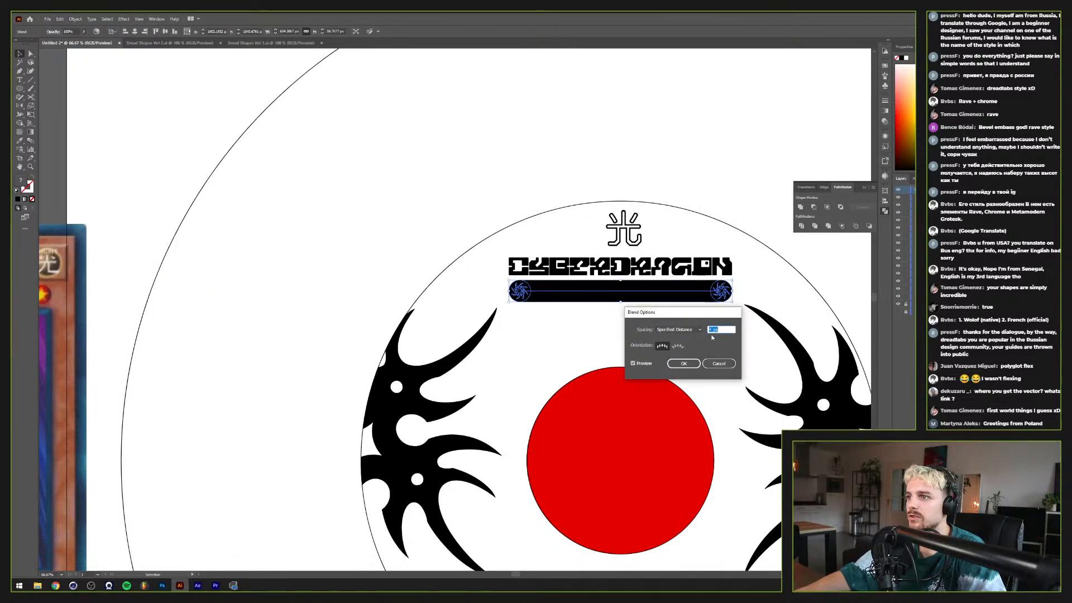
pyautogui.click(684, 330)
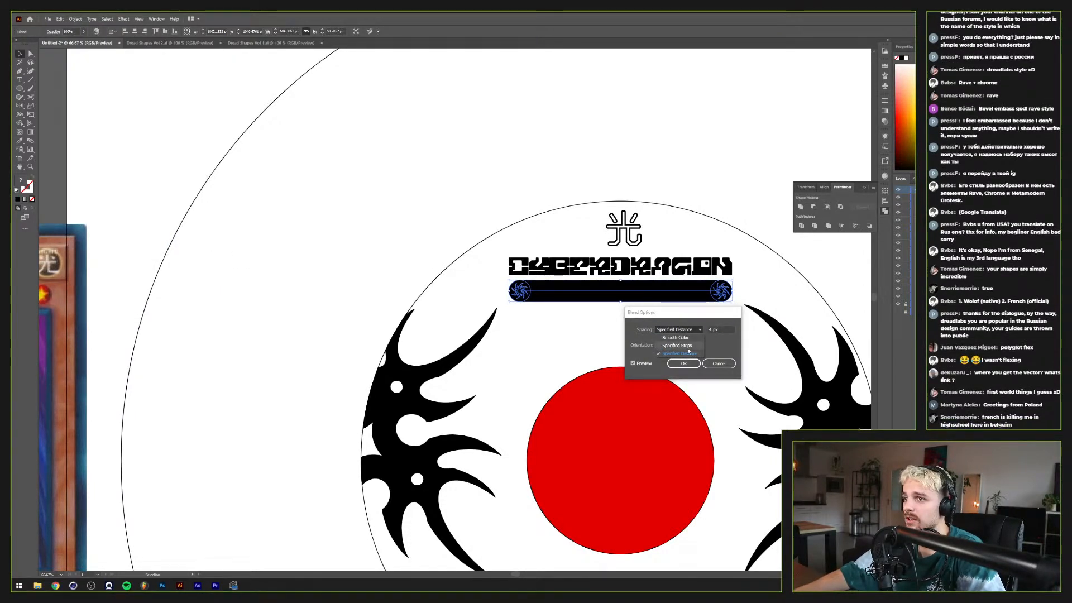
pyautogui.click(687, 346)
pyautogui.press('Down')
pyautogui.press('Down')
pyautogui.press('Down')
pyautogui.press('Down')
pyautogui.press('Down')
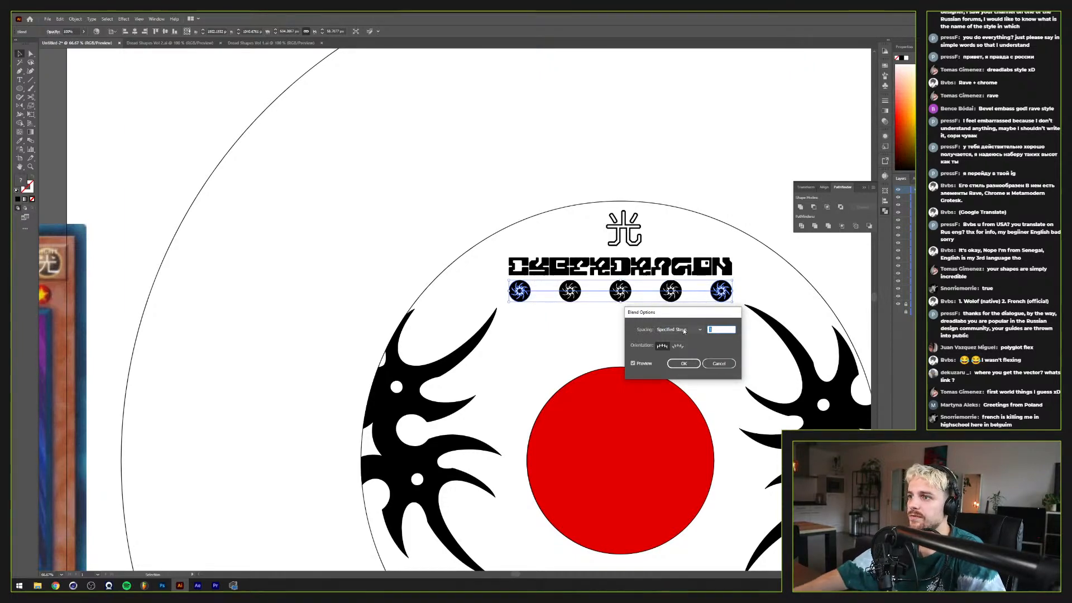
pyautogui.click(683, 363)
pyautogui.click(441, 206)
# Step: Add the text ATK below the first sun badge, above the red circle
pyautogui.scroll(-1, 464, 246)
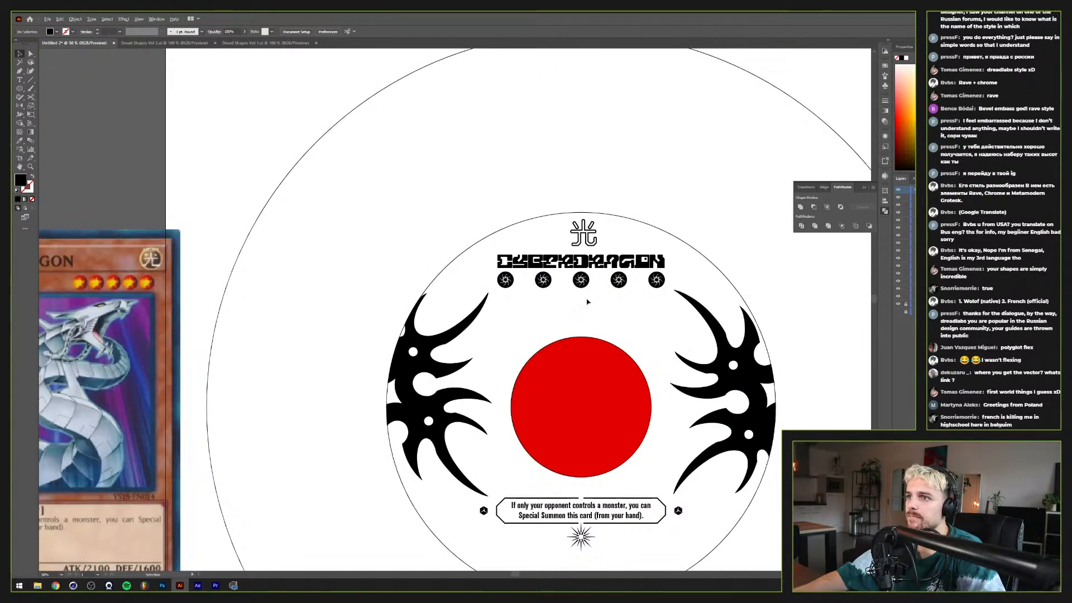
pyautogui.scroll(-3, 587, 301)
pyautogui.scroll(1, 585, 353)
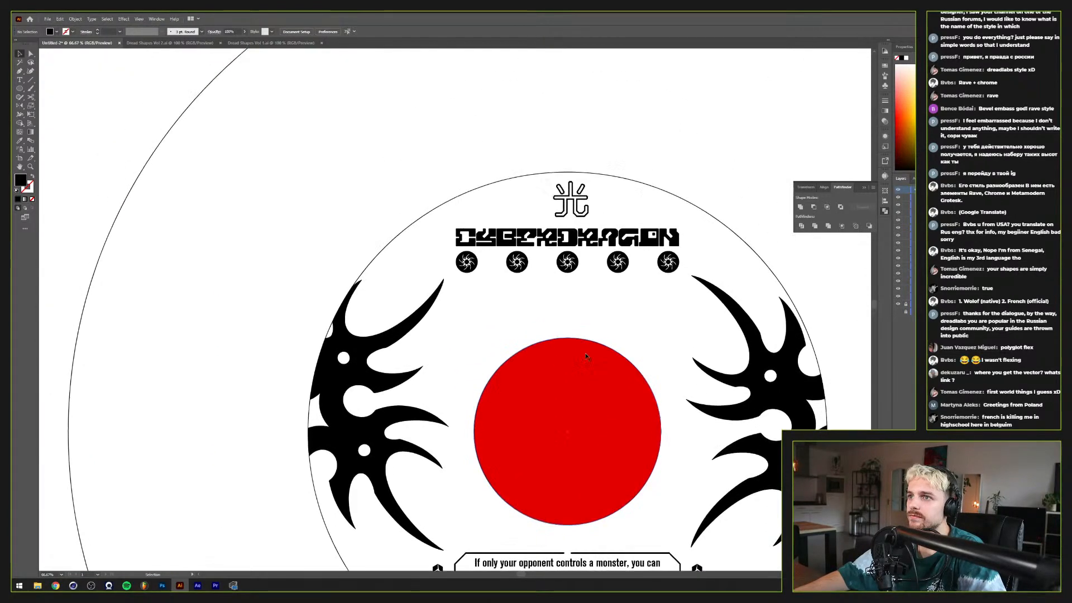
pyautogui.scroll(1, 586, 353)
pyautogui.press('t')
pyautogui.click(430, 275)
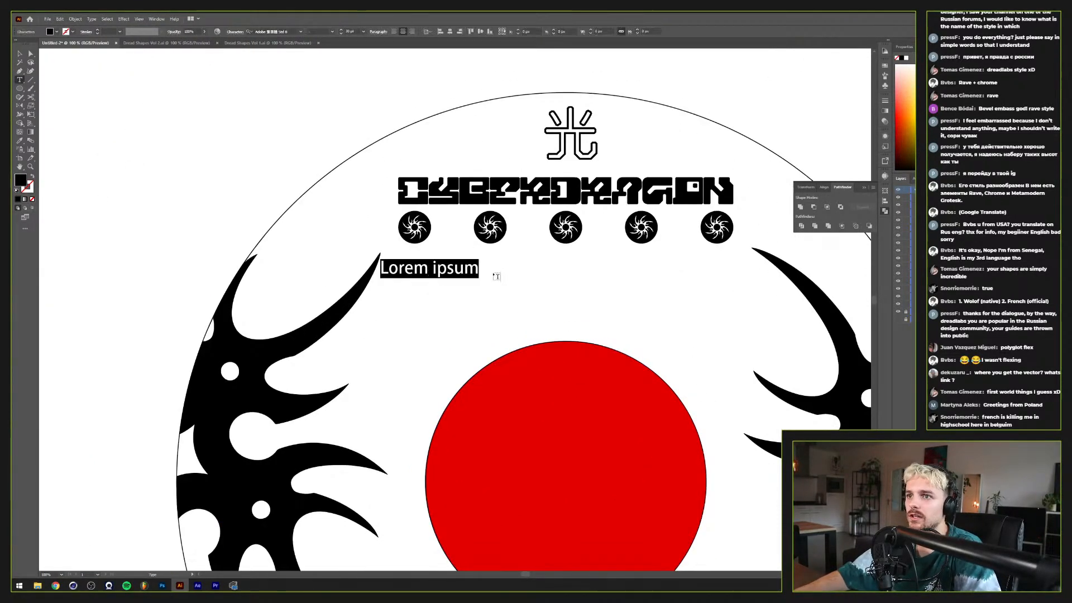
pyautogui.write('ATK')
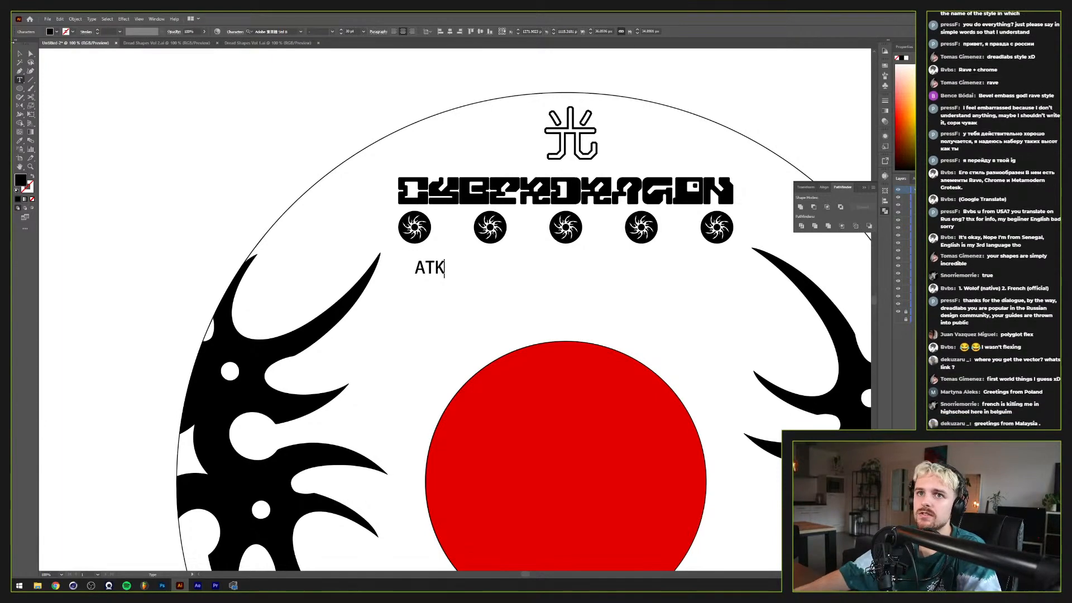
# Step: Set the ATK text in the Super Puff MX font, enlarge it, and line it up under the title's start
pyautogui.click(18, 55)
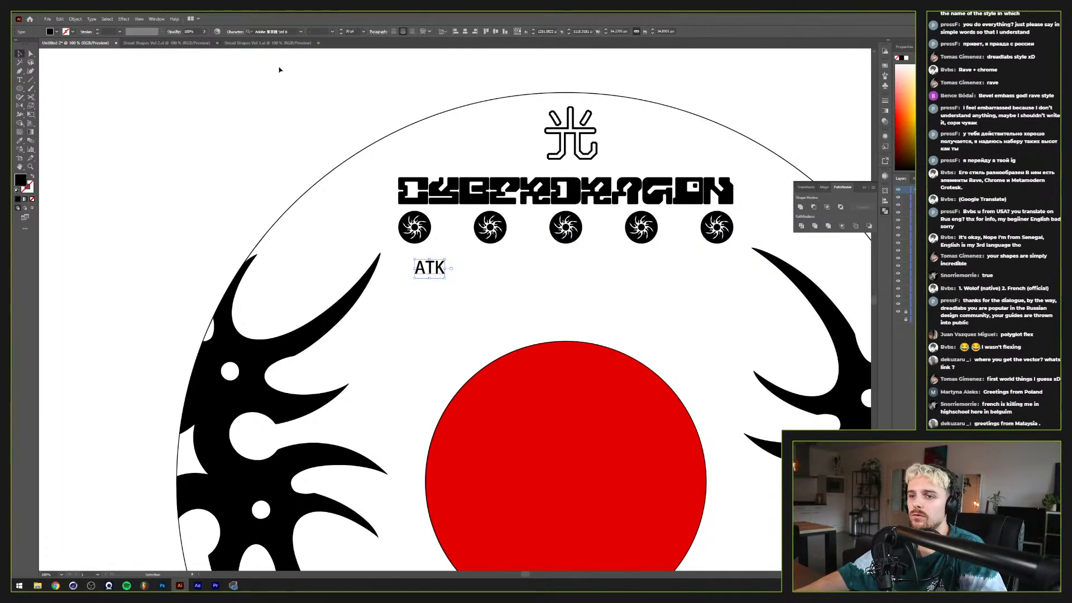
pyautogui.click(293, 31)
pyautogui.write('super')
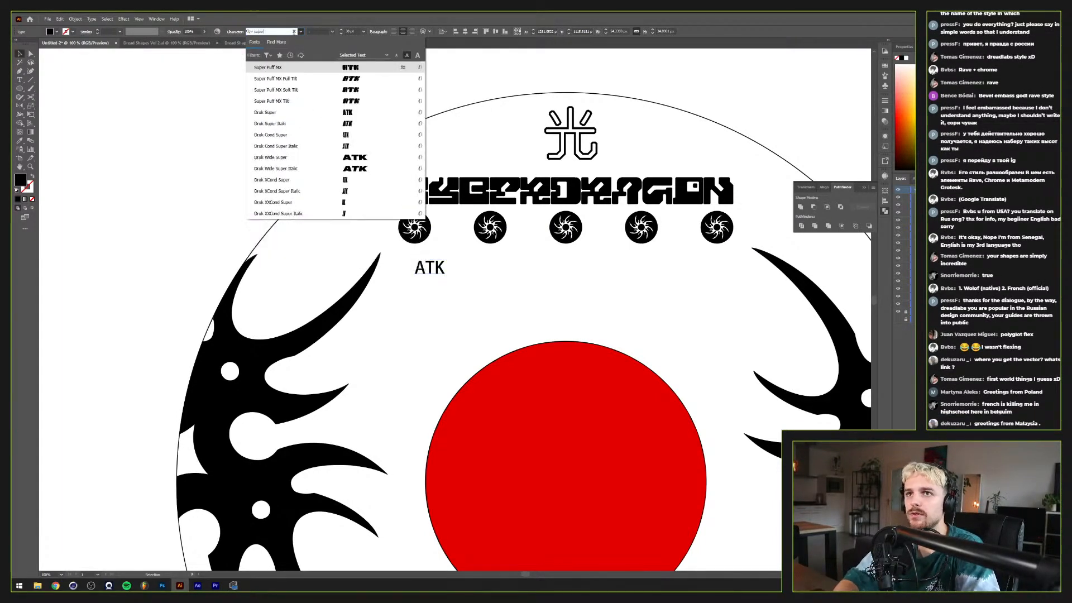
pyautogui.press('Return')
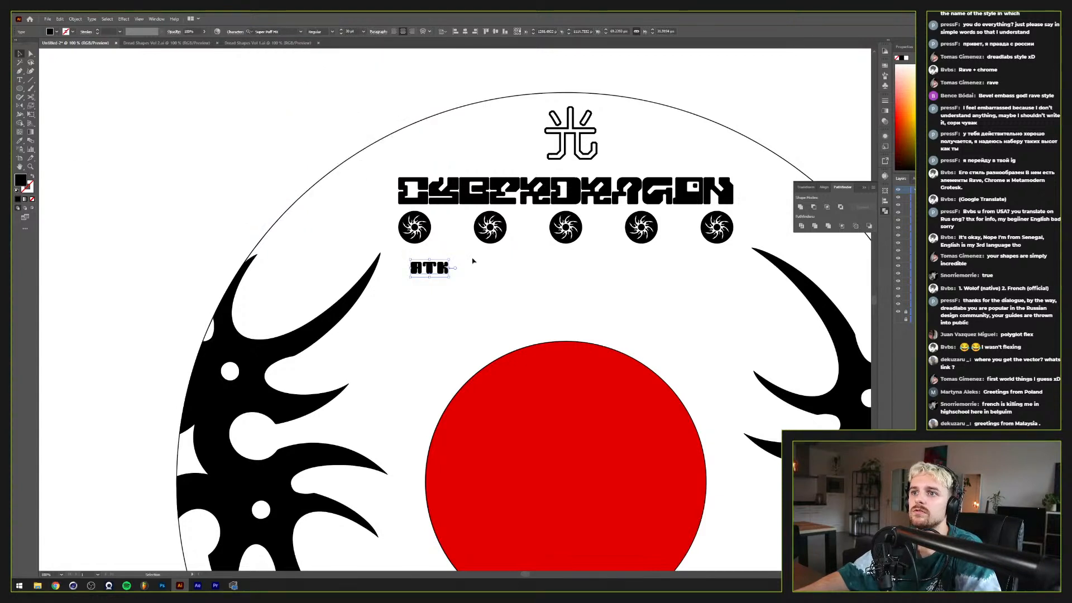
pyautogui.moveTo(430, 277); pyautogui.dragTo(429, 286)
pyautogui.click(446, 186)
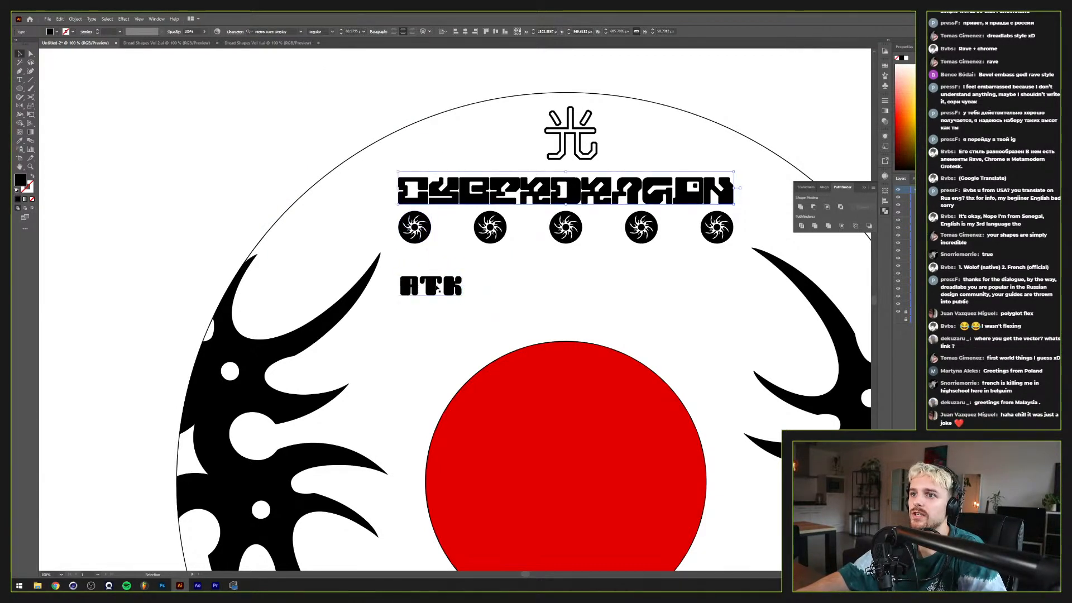
# Step: Duplicate the ATK text horizontally towards the title's end and change the copy to DEF
pyautogui.click(439, 290)
pyautogui.moveTo(436, 288); pyautogui.dragTo(656, 287)
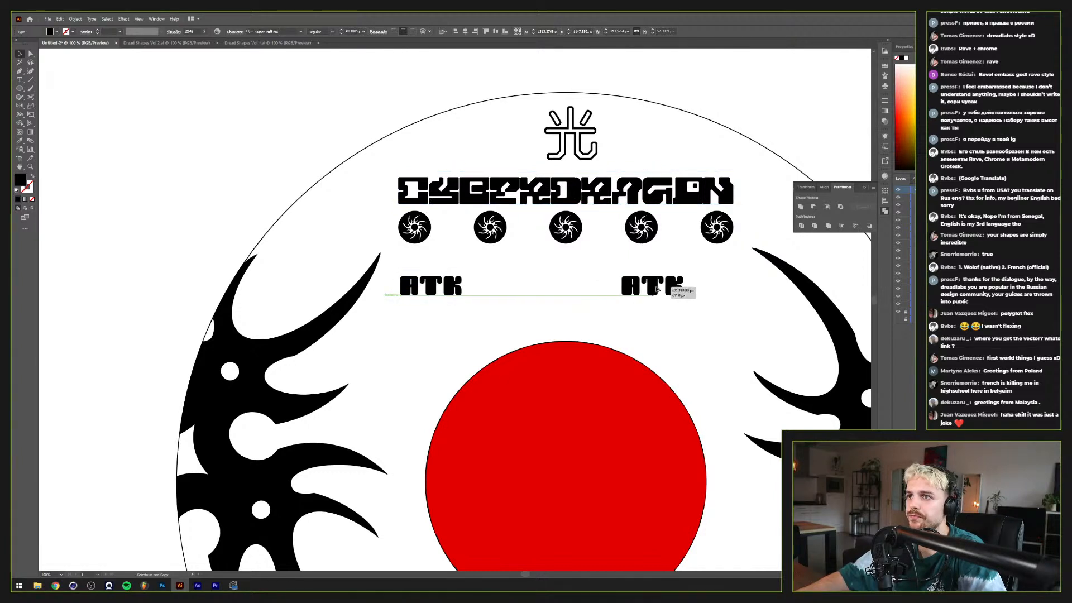
pyautogui.doubleClick(657, 286)
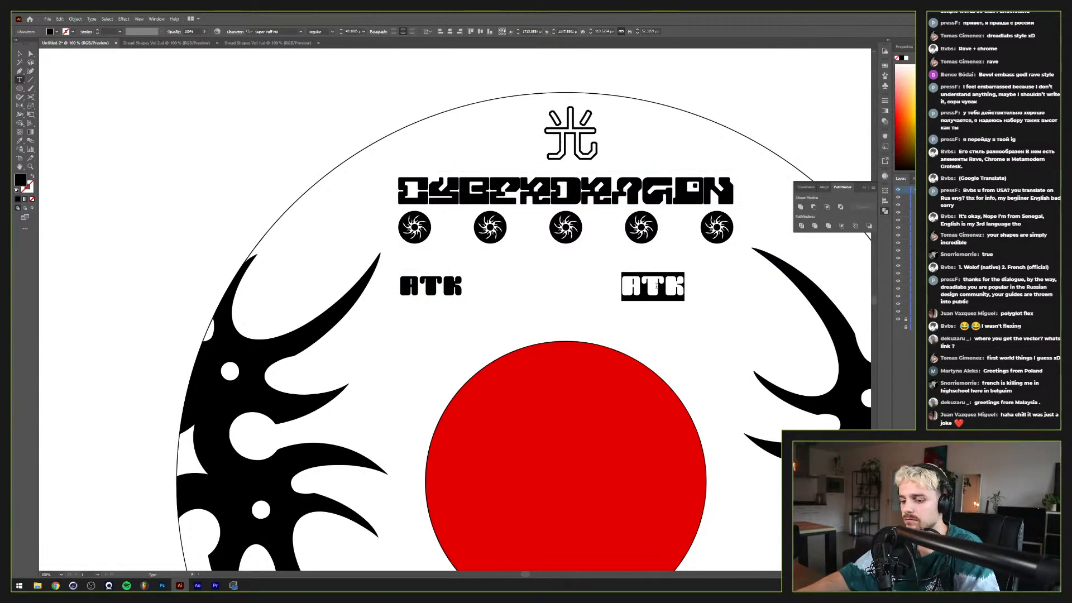
pyautogui.write('DEF')
pyautogui.click(20, 53)
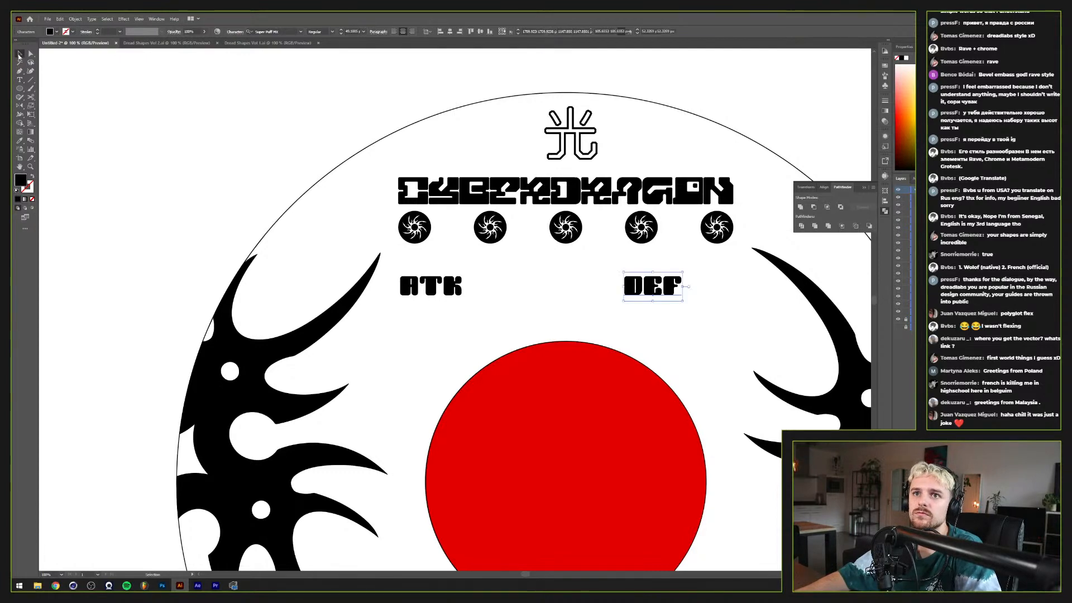
pyautogui.click(467, 286)
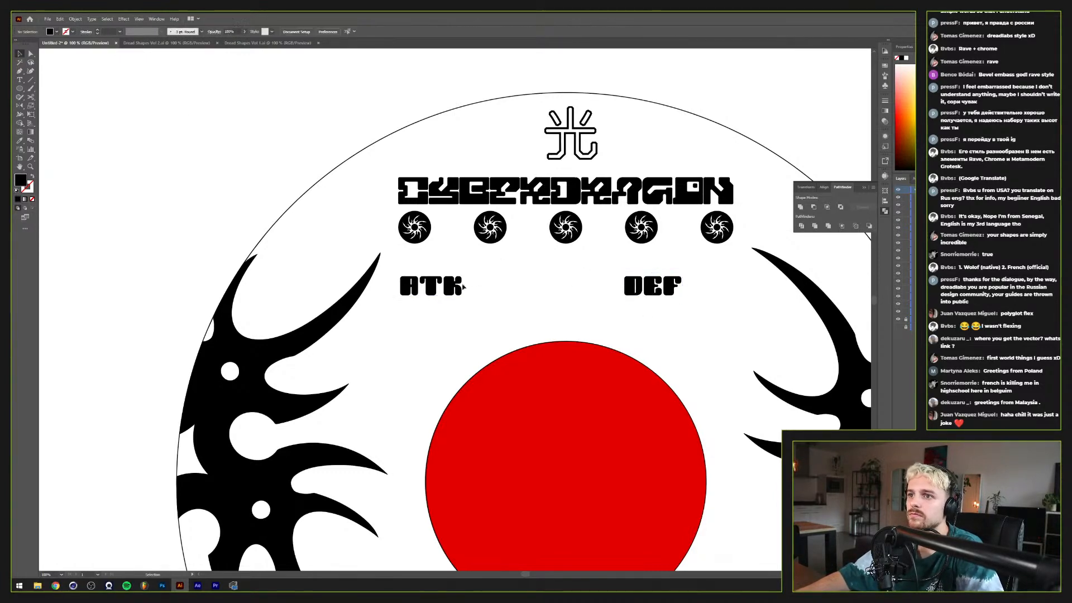
# Step: Draw a rectangle about 129 by 52 px below the ATK text, with a black stroke and no fill
pyautogui.scroll(2, 426, 277)
pyautogui.press('m')
pyautogui.moveTo(334, 355)
pyautogui.mouseDown()
pyautogui.moveTo(502, 407)
pyautogui.moveTo(478, 413)
pyautogui.mouseUp()
pyautogui.hotkey('shift', 'x')
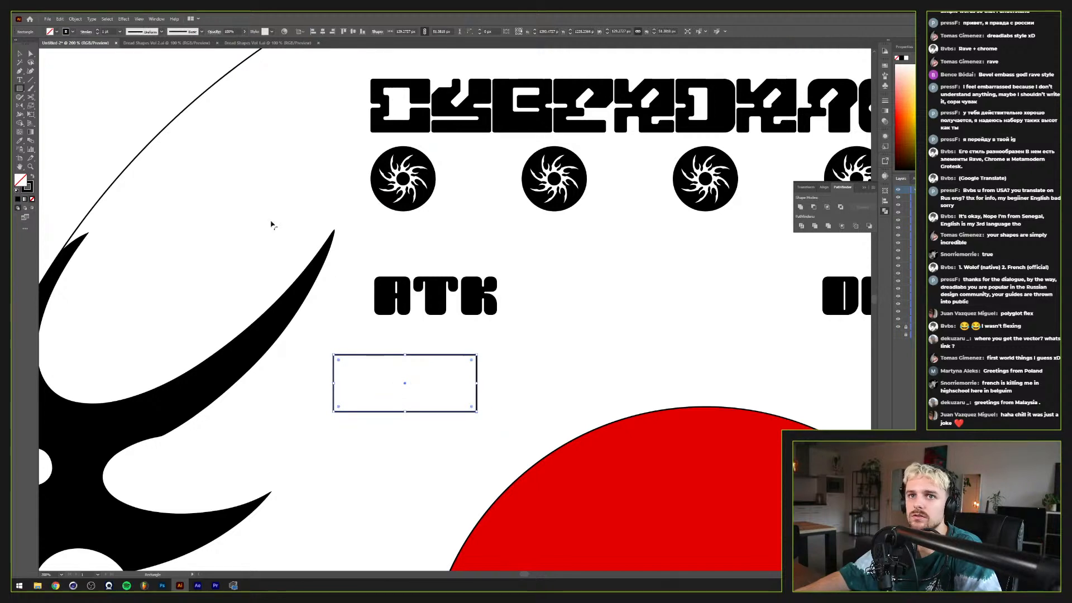
pyautogui.click(492, 349)
pyautogui.press('Escape')
pyautogui.scroll(2, 490, 366)
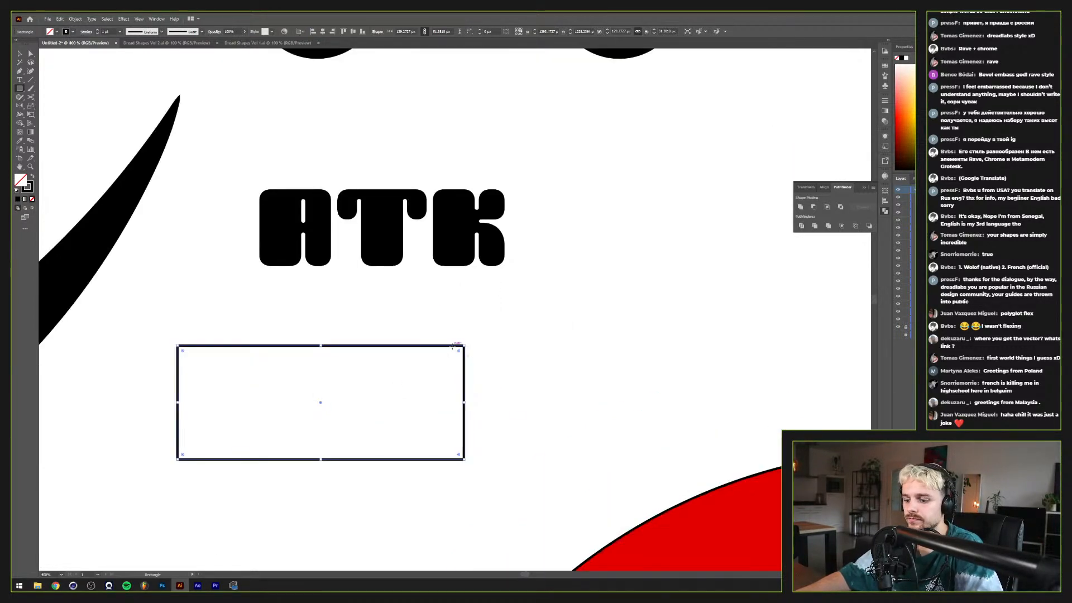
pyautogui.click(450, 335)
pyautogui.click(546, 312)
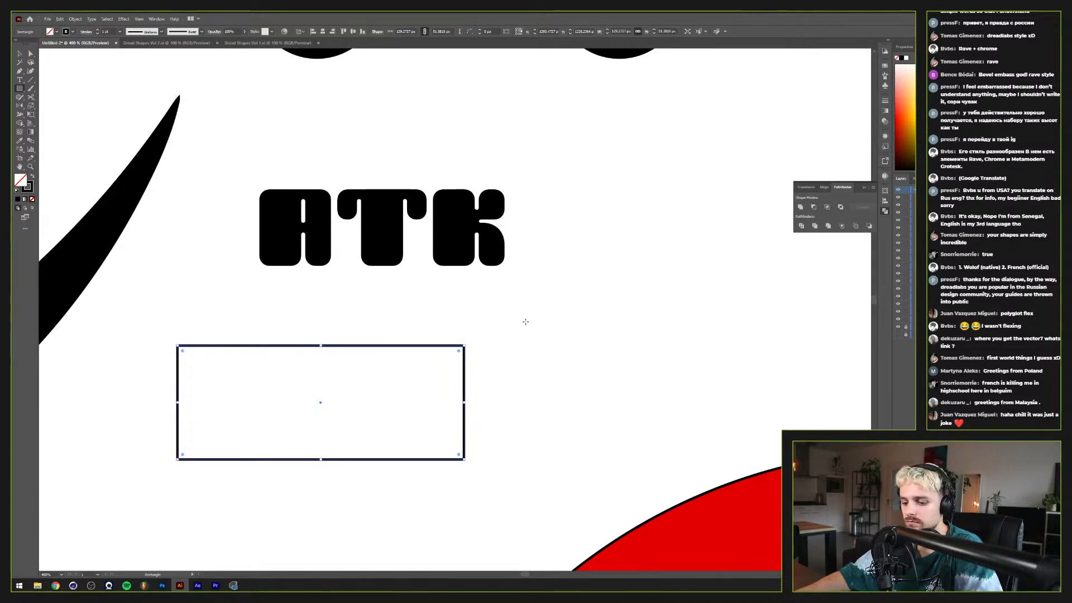
pyautogui.click(590, 325)
# Step: Draw a square about 19.6 px wide centred on the rectangle's upper right corner and rotate it 45° into a diamond
pyautogui.press('m')
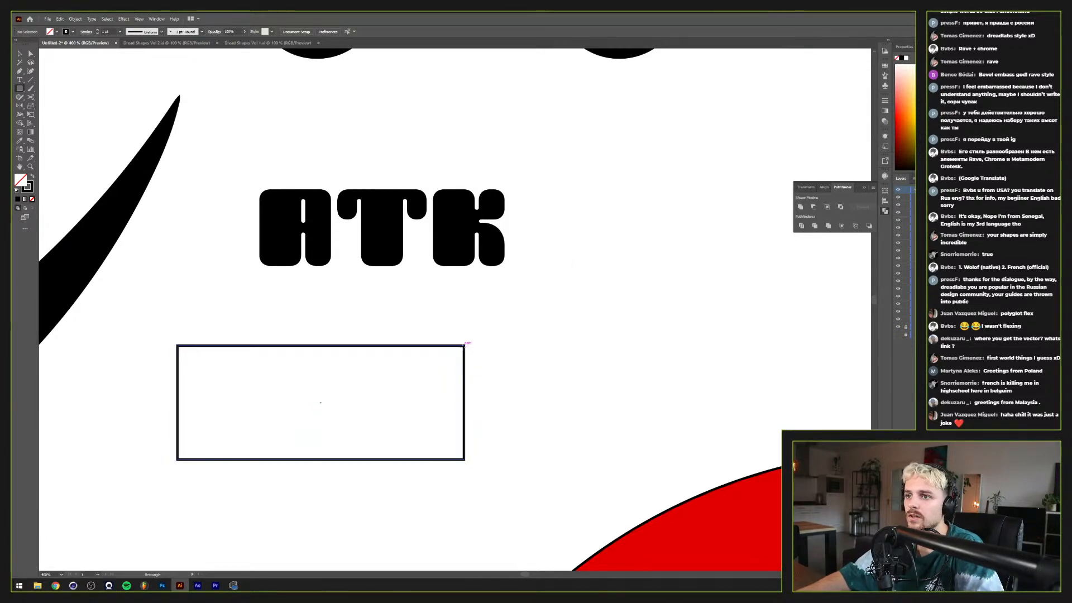
pyautogui.moveTo(464, 346)
pyautogui.mouseDown()
pyautogui.moveTo(512, 296)
pyautogui.moveTo(483, 326)
pyautogui.moveTo(494, 347)
pyautogui.mouseUp()
pyautogui.press('v')
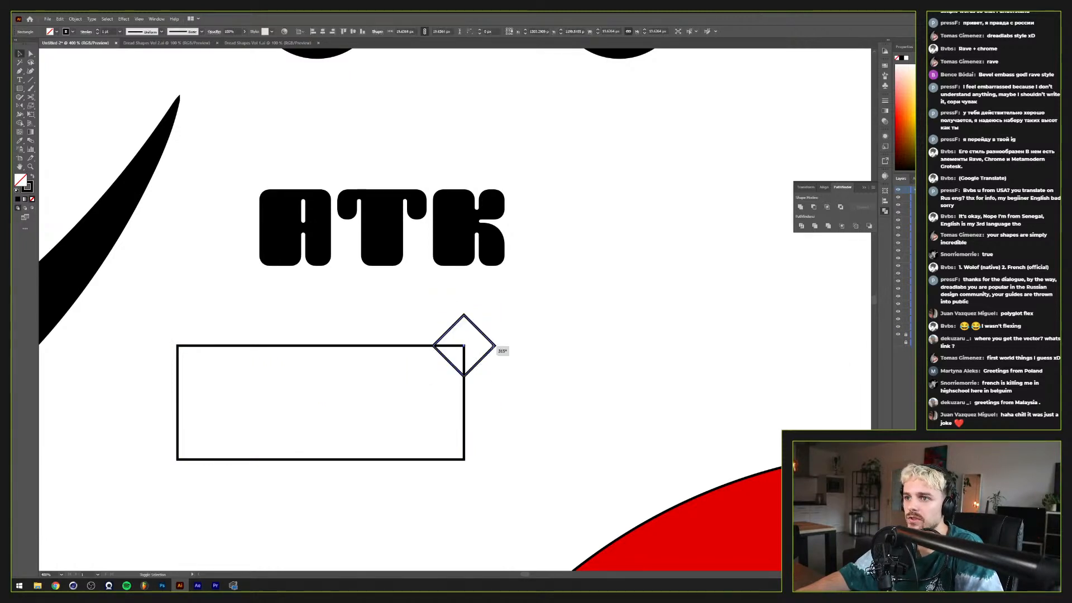
pyautogui.press('o')
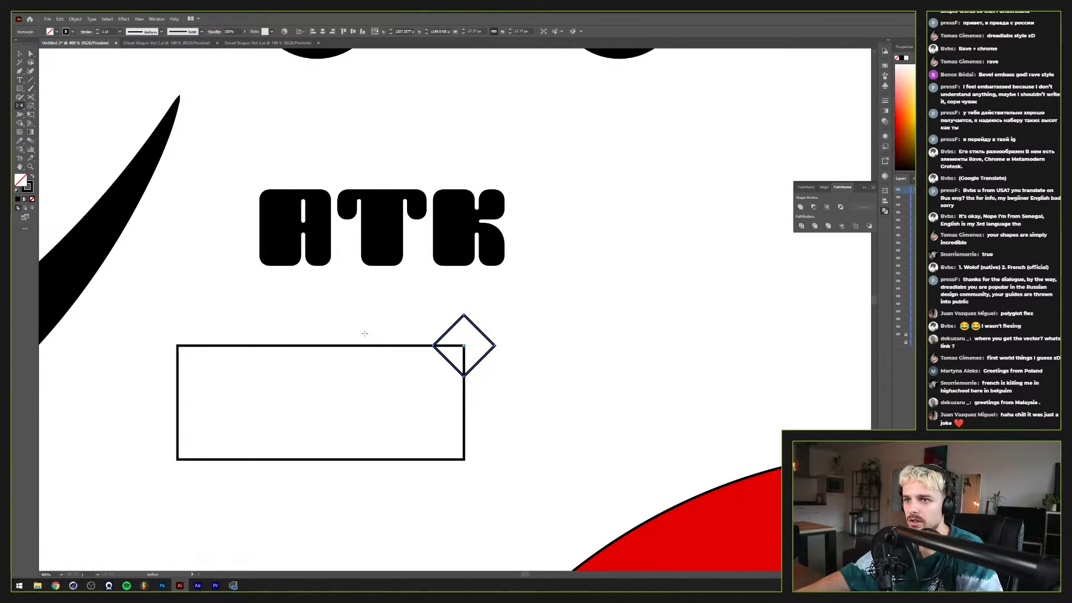
# Step: Add anchor points at the midpoints of the rectangle's sides
pyautogui.press('v')
pyautogui.click(324, 355)
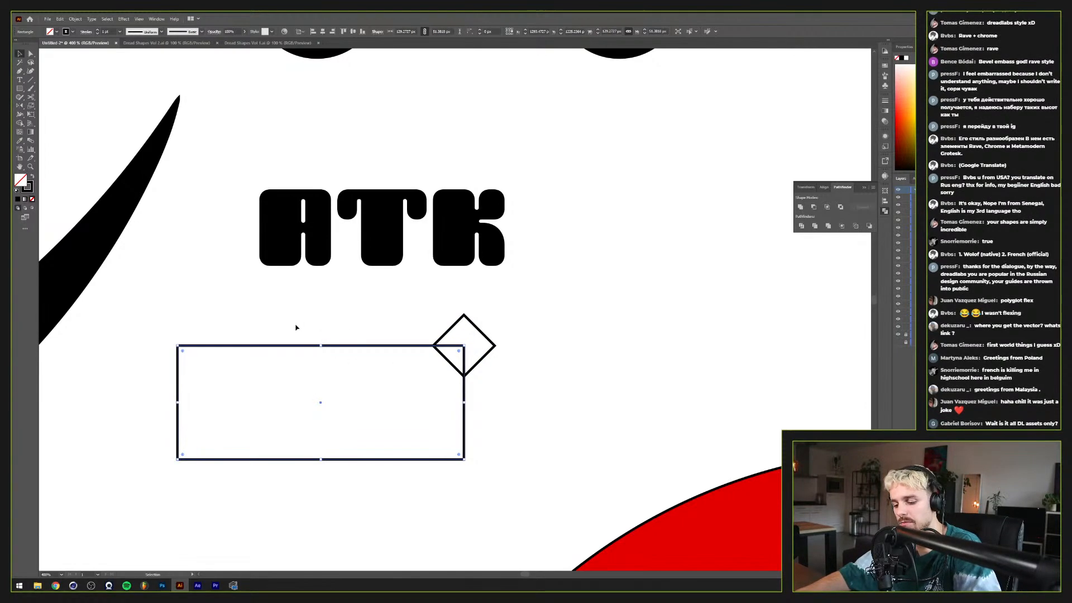
pyautogui.click(75, 19)
pyautogui.moveTo(111, 192)
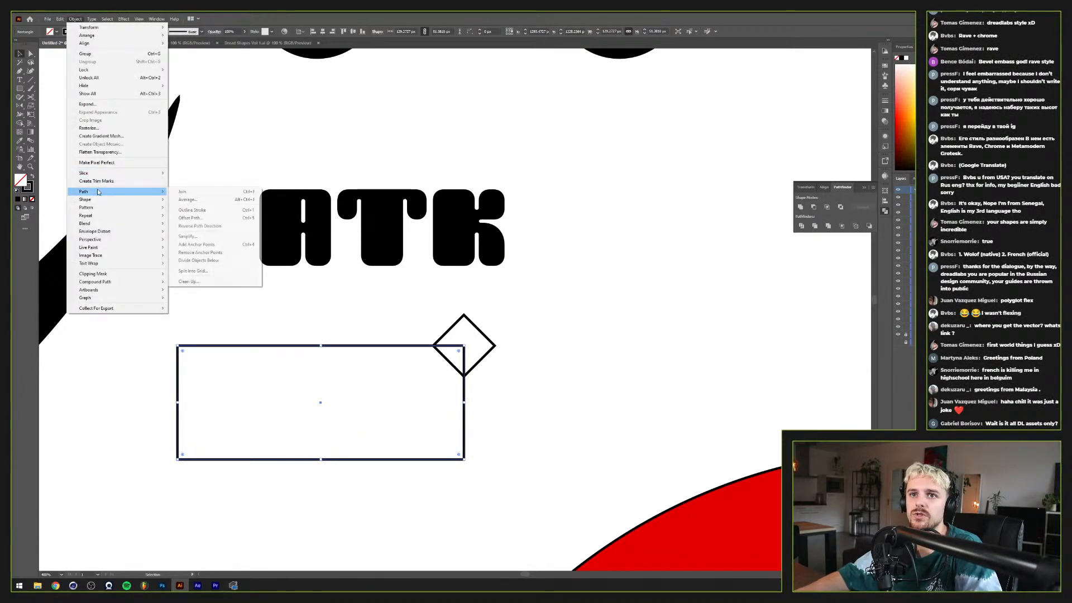
pyautogui.click(240, 252)
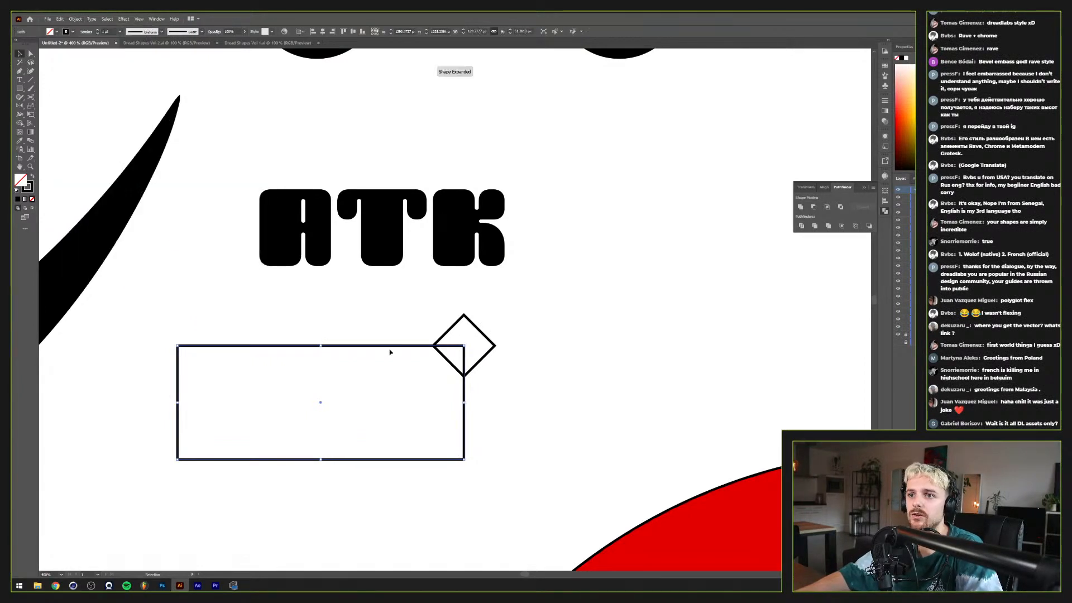
# Step: Reflect a copy of the diamond across the rectangle's vertical centreline onto the upper left corner
pyautogui.click(457, 326)
pyautogui.press('o')
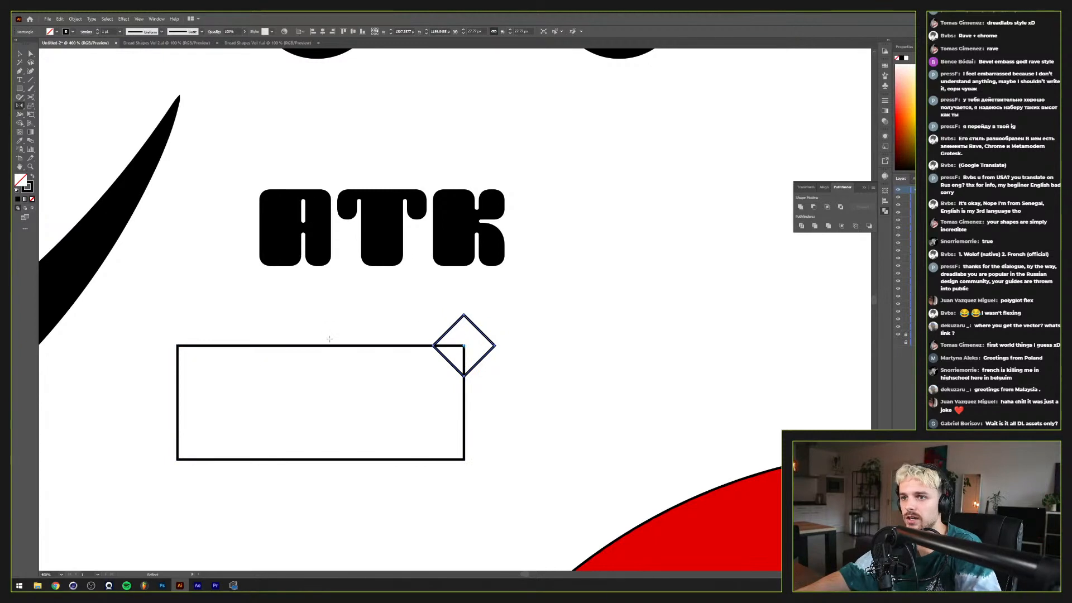
pyautogui.click(321, 345)
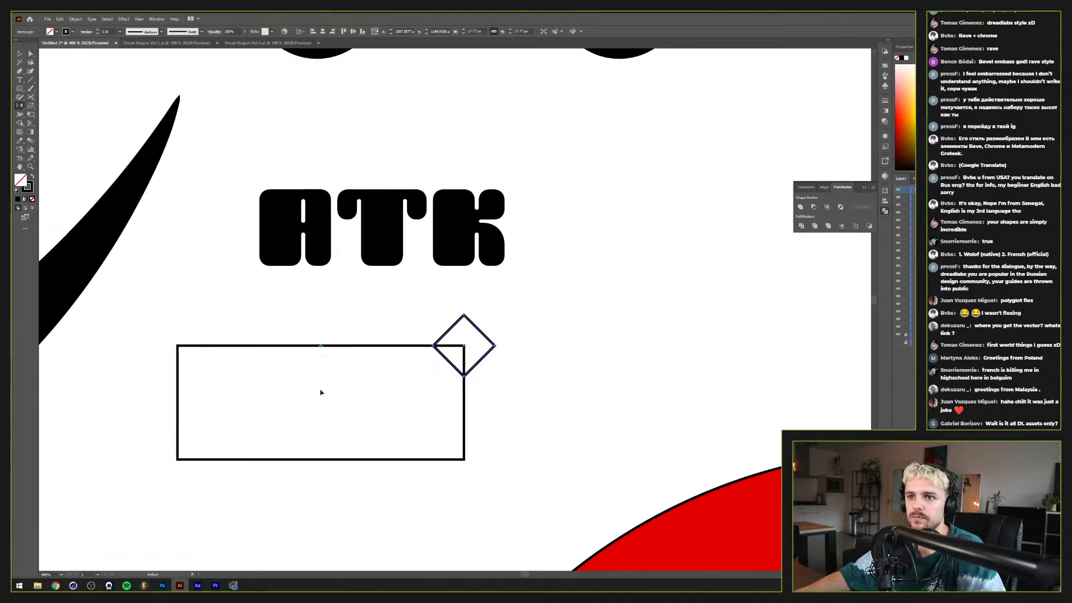
pyautogui.moveTo(322, 460); pyautogui.dragTo(320, 457)
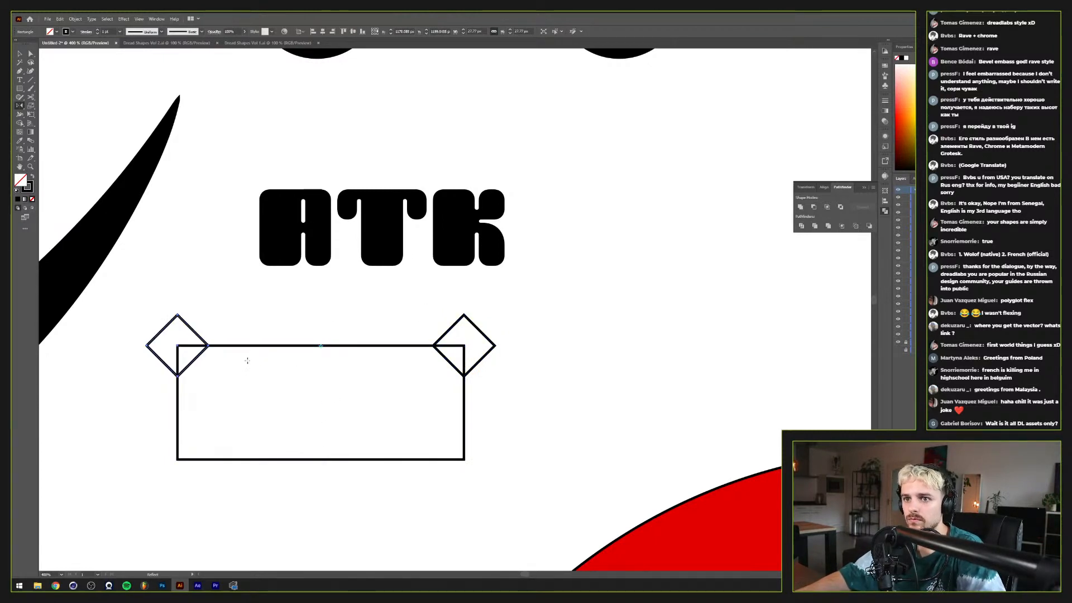
# Step: Reflect copies of both upper diamonds across the rectangle's horizontal centreline onto the two lower corners
pyautogui.press('v')
pyautogui.keyDown('shift'); pyautogui.click(473, 324); pyautogui.keyUp('shift')
pyautogui.keyDown('shift'); pyautogui.click(464, 397); pyautogui.keyUp('shift')
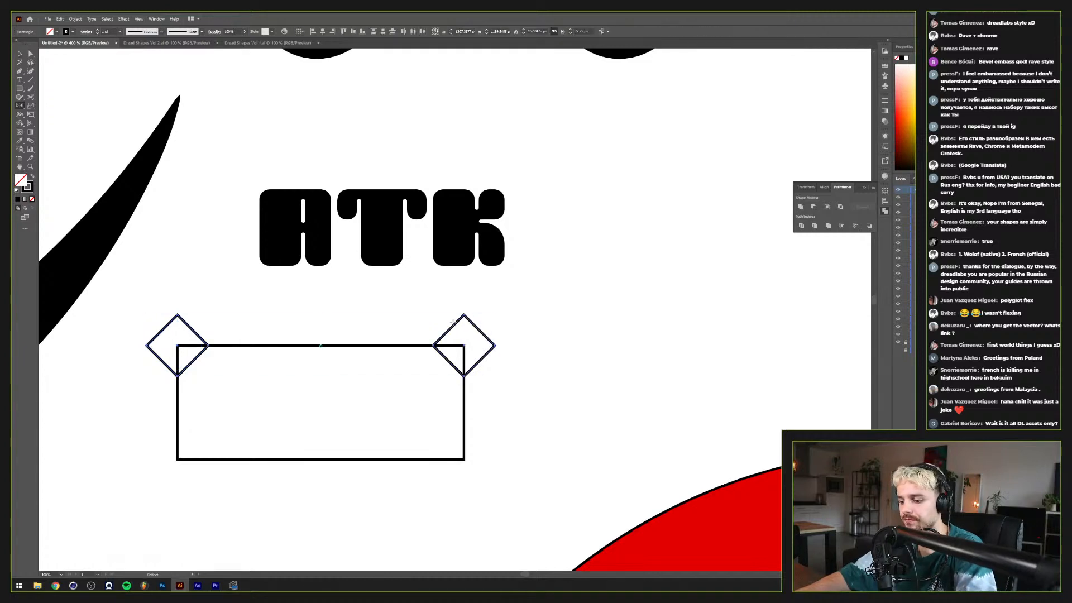
pyautogui.press('o')
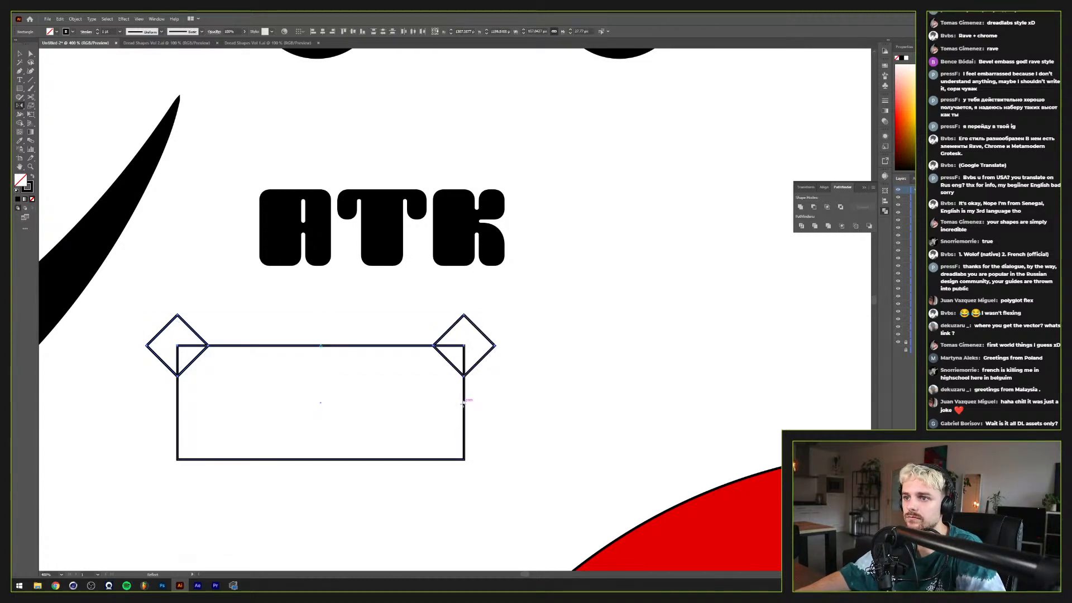
pyautogui.click(464, 403)
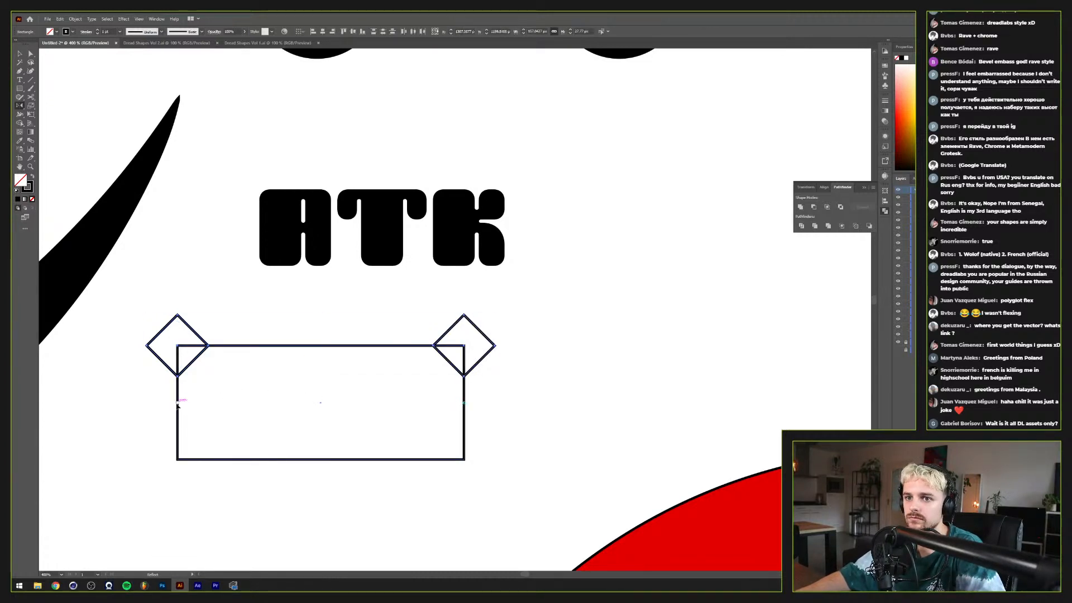
pyautogui.moveTo(178, 405); pyautogui.dragTo(176, 406)
pyautogui.press('v')
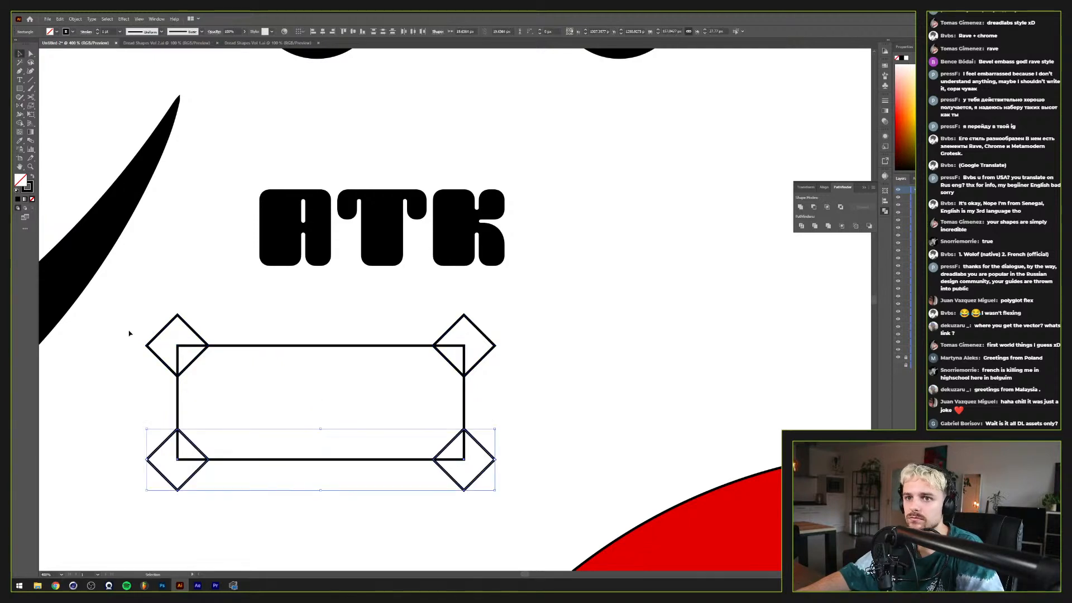
# Step: Remove the four diamonds and the rectangle corners they cover with the Shape Builder tool, leaving an octagonal frame
pyautogui.hotkey('ctrl', 'a')
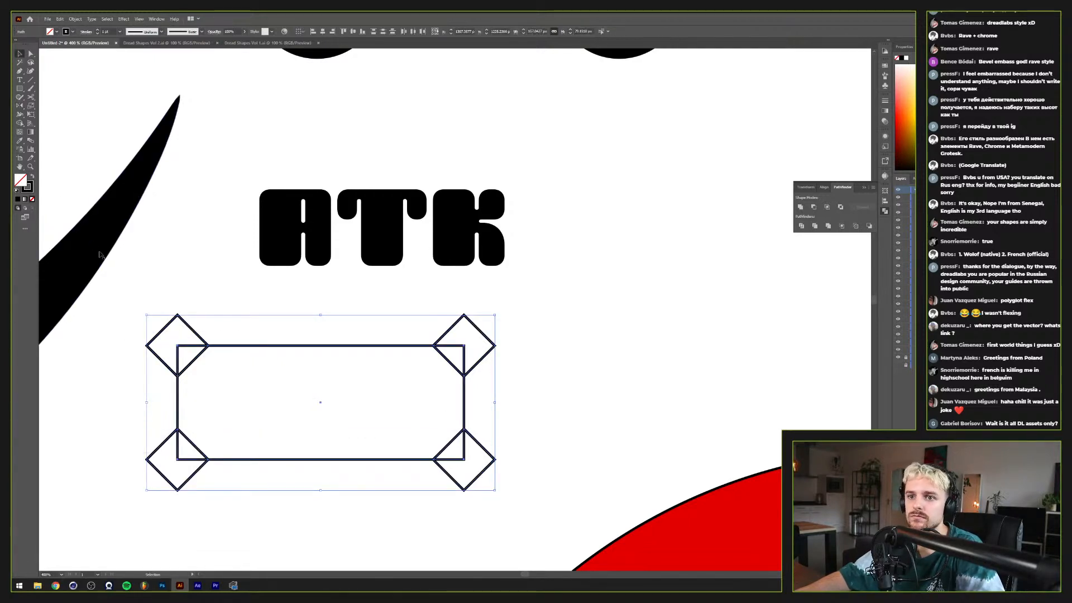
pyautogui.keyDown('shift'); pyautogui.click(240, 348); pyautogui.keyUp('shift')
pyautogui.keyDown('shift'); pyautogui.click(241, 347); pyautogui.keyUp('shift')
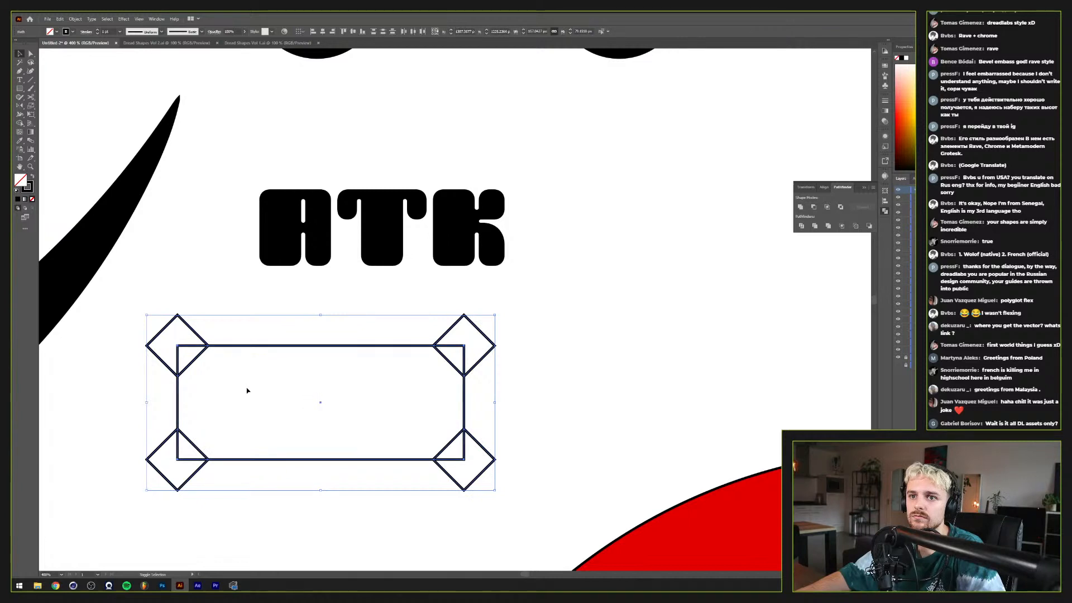
pyautogui.click(20, 123)
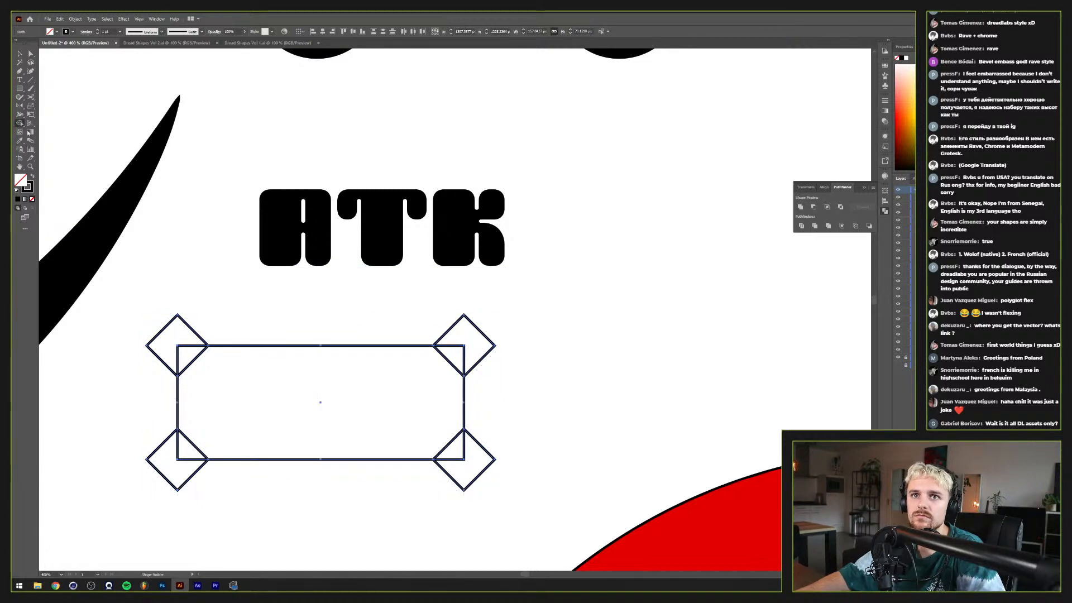
pyautogui.keyDown('alt'); pyautogui.click(171, 334); pyautogui.keyUp('alt')
pyautogui.keyDown('alt'); pyautogui.click(186, 355); pyautogui.keyUp('alt')
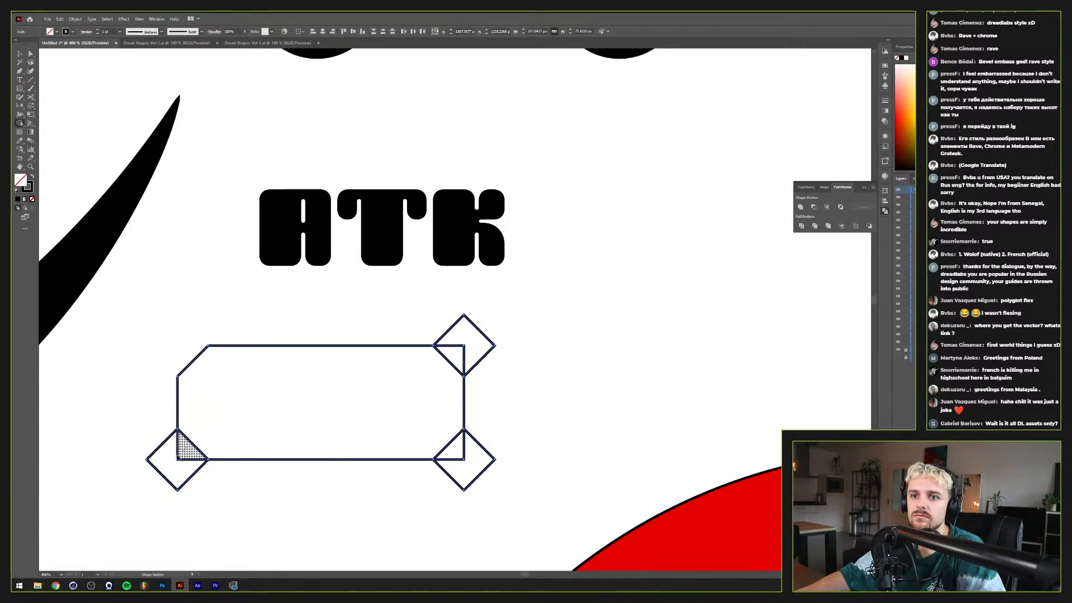
pyautogui.keyDown('alt'); pyautogui.click(186, 447); pyautogui.keyUp('alt')
pyautogui.keyDown('alt'); pyautogui.click(162, 463); pyautogui.keyUp('alt')
pyautogui.keyDown('alt'); pyautogui.click(455, 447); pyautogui.keyUp('alt')
pyautogui.keyDown('alt'); pyautogui.click(483, 461); pyautogui.keyUp('alt')
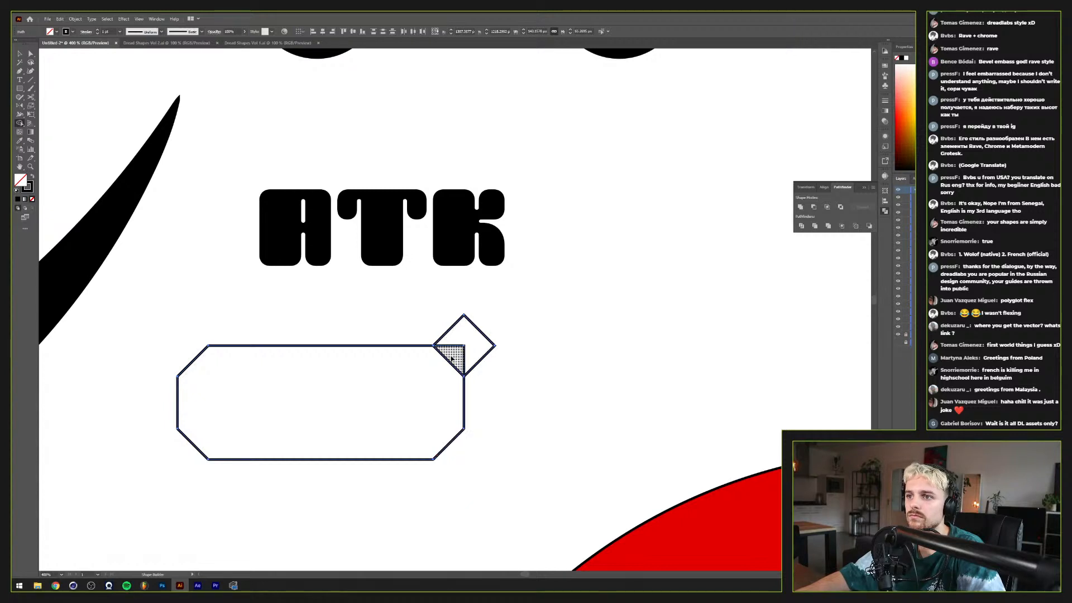
pyautogui.keyDown('alt'); pyautogui.click(456, 356); pyautogui.keyUp('alt')
pyautogui.keyDown('alt'); pyautogui.click(479, 332); pyautogui.keyUp('alt')
pyautogui.press('v')
# Step: Move the octagonal frame directly below the ATK text and set the ATK and DEF texts to 30 pt
pyautogui.scroll(-1, 472, 338)
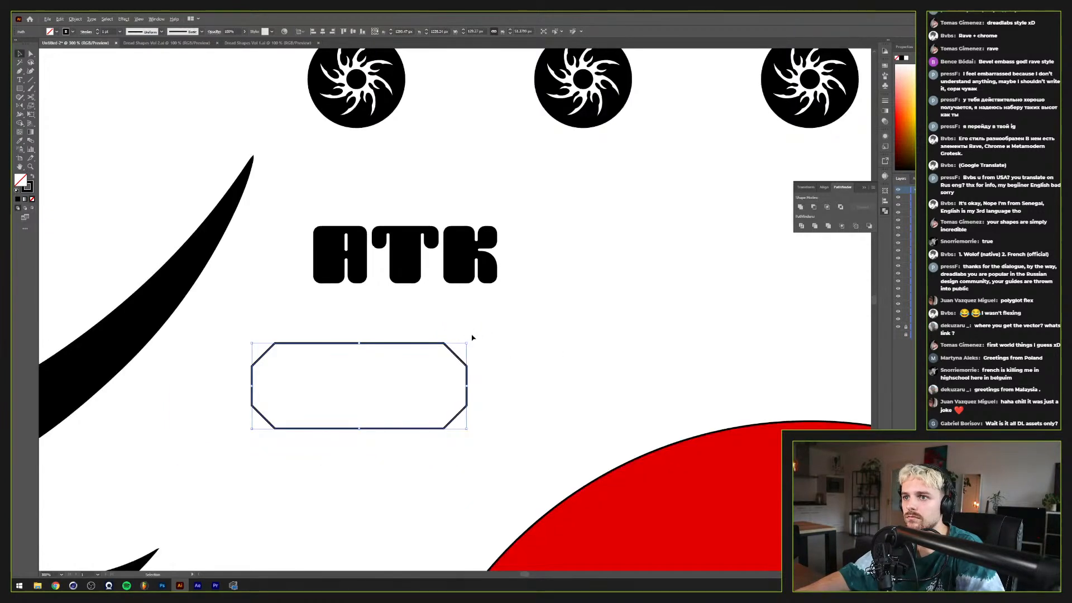
pyautogui.moveTo(442, 346); pyautogui.dragTo(492, 308)
pyautogui.click(496, 256)
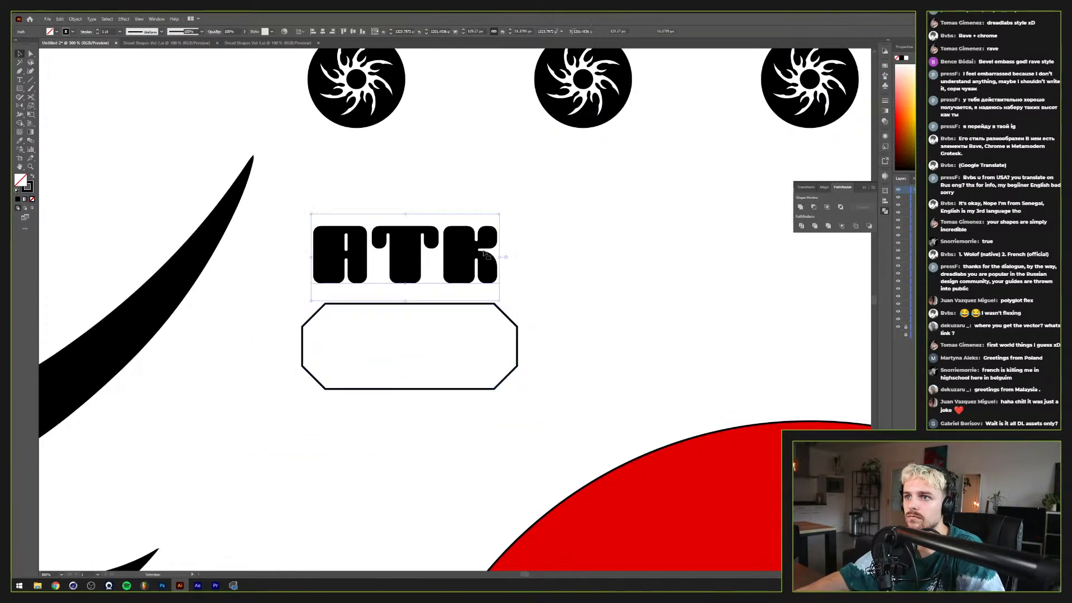
pyautogui.scroll(-1, 496, 256)
pyautogui.keyDown('shift'); pyautogui.click(835, 262); pyautogui.keyUp('shift')
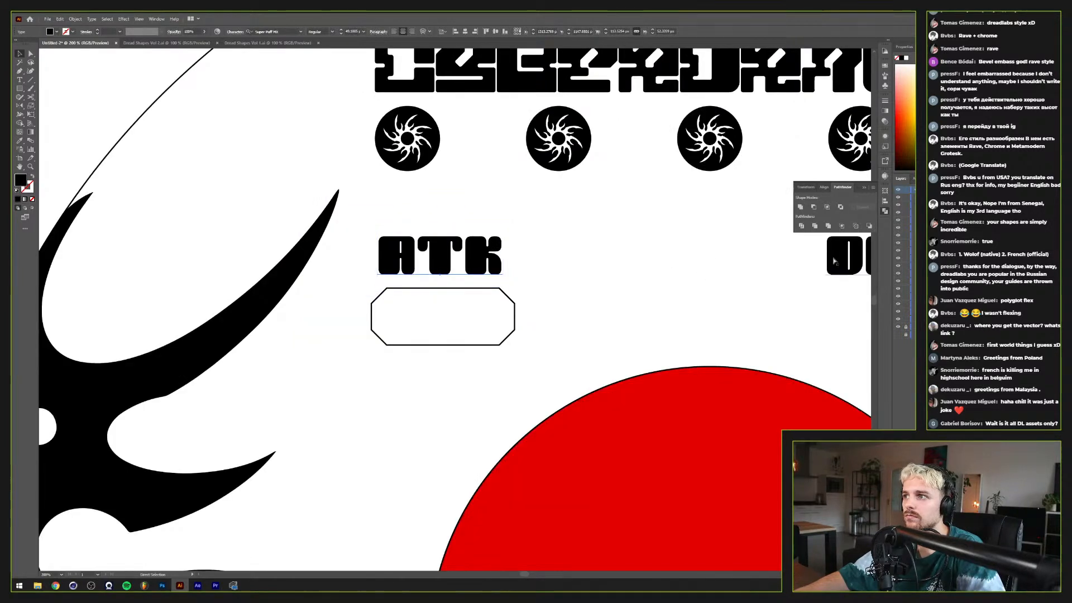
pyautogui.moveTo(834, 273); pyautogui.dragTo(761, 276)
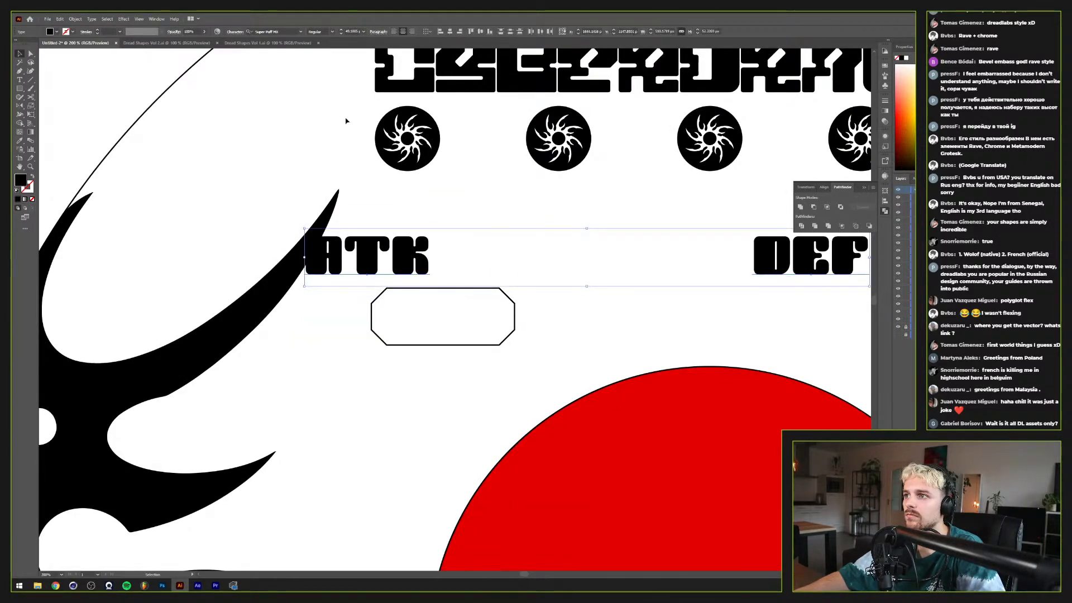
pyautogui.click(341, 33)
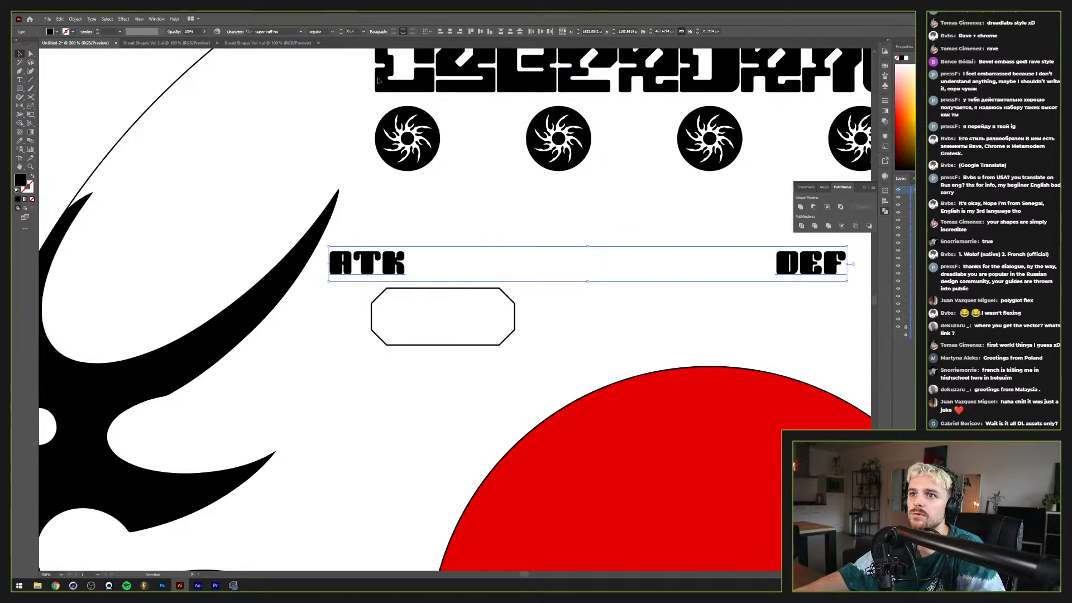
# Step: Centre the ATK text horizontally and vertically inside the octagonal frame
pyautogui.click(424, 241)
pyautogui.moveTo(363, 242); pyautogui.dragTo(445, 295)
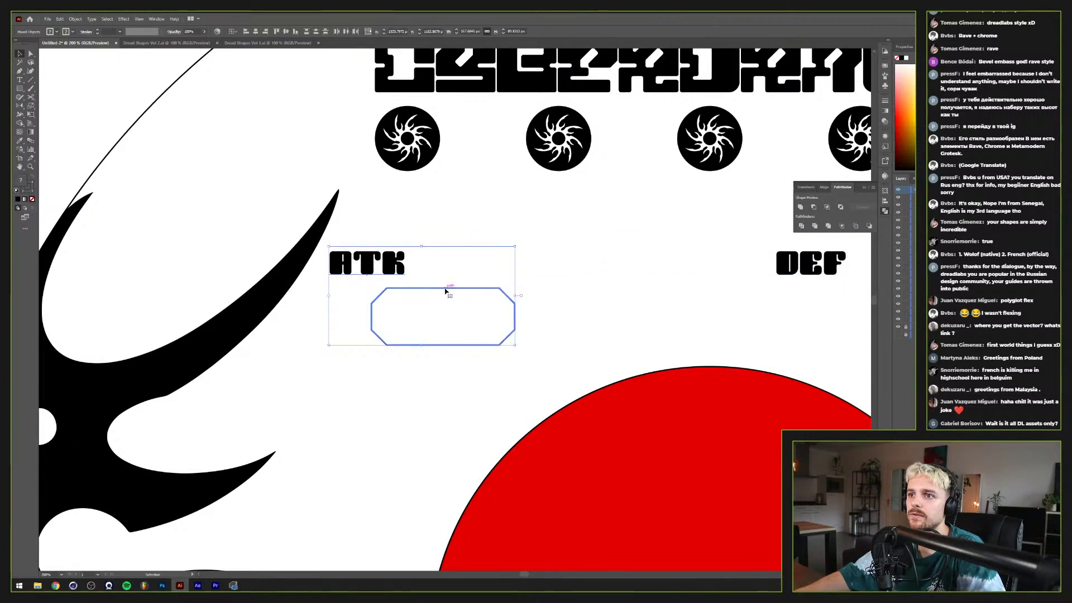
pyautogui.click(255, 32)
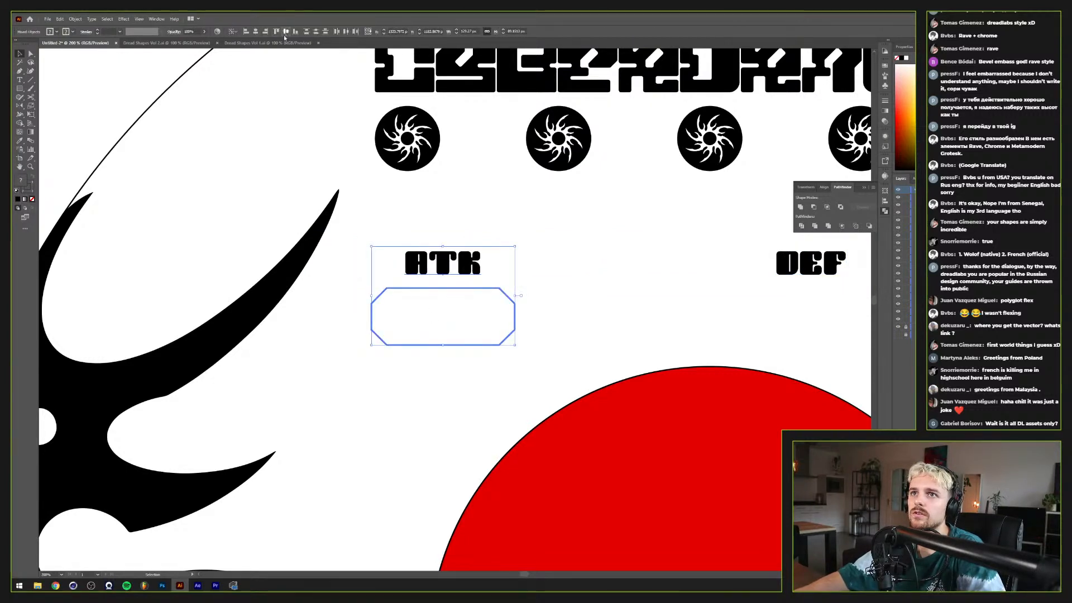
pyautogui.click(286, 32)
# Step: Shrink the octagonal frame to fit tightly around ATK and place a copy around the DEF text, moved beside it
pyautogui.click(469, 263)
pyautogui.moveTo(822, 262); pyautogui.dragTo(657, 316)
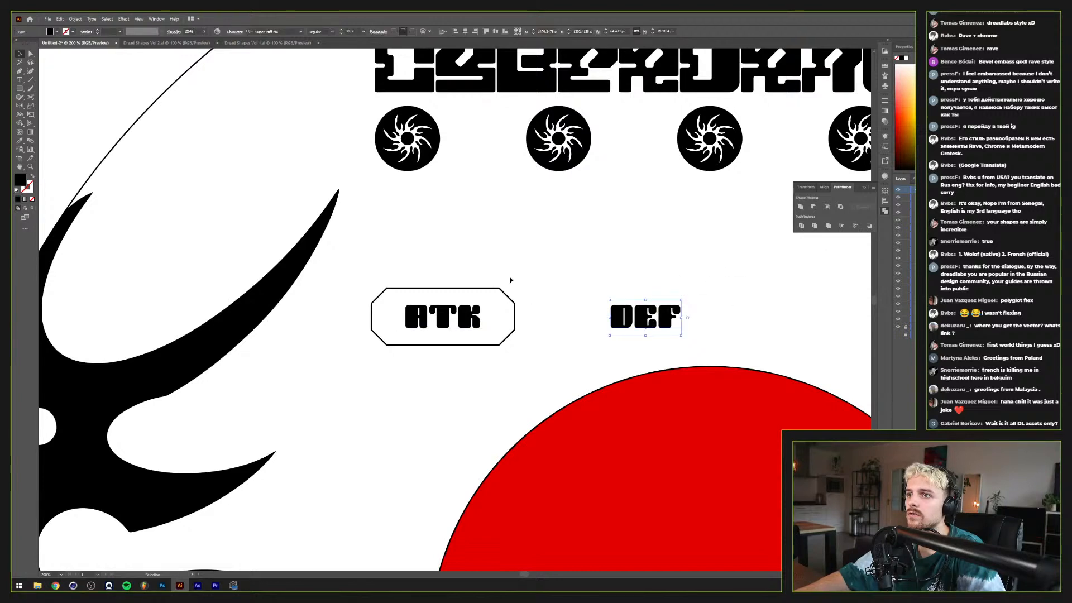
pyautogui.click(492, 289)
pyautogui.moveTo(516, 287); pyautogui.dragTo(644, 324)
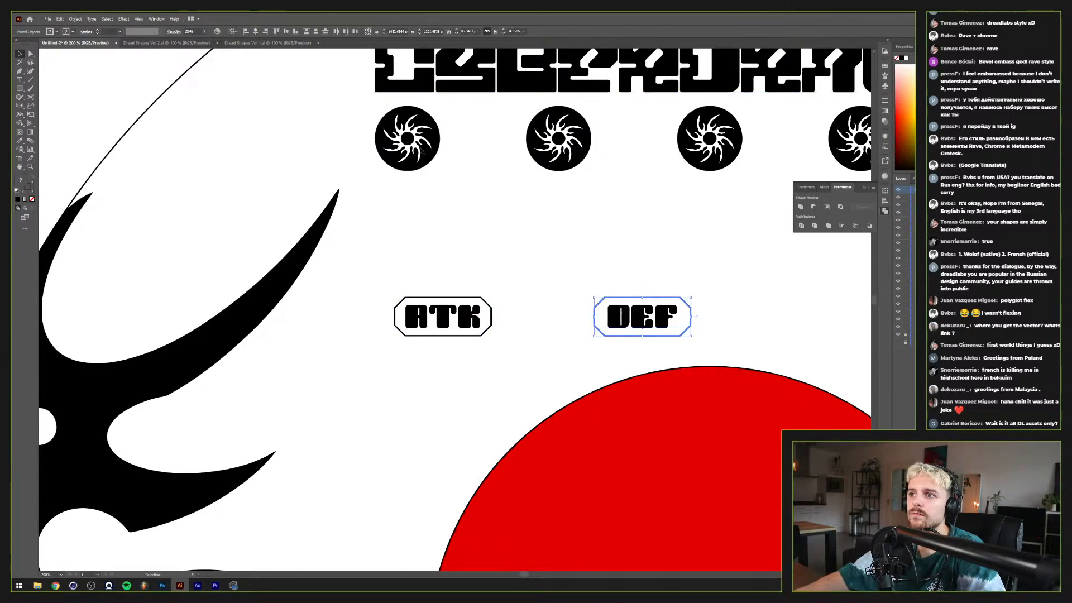
pyautogui.click(553, 256)
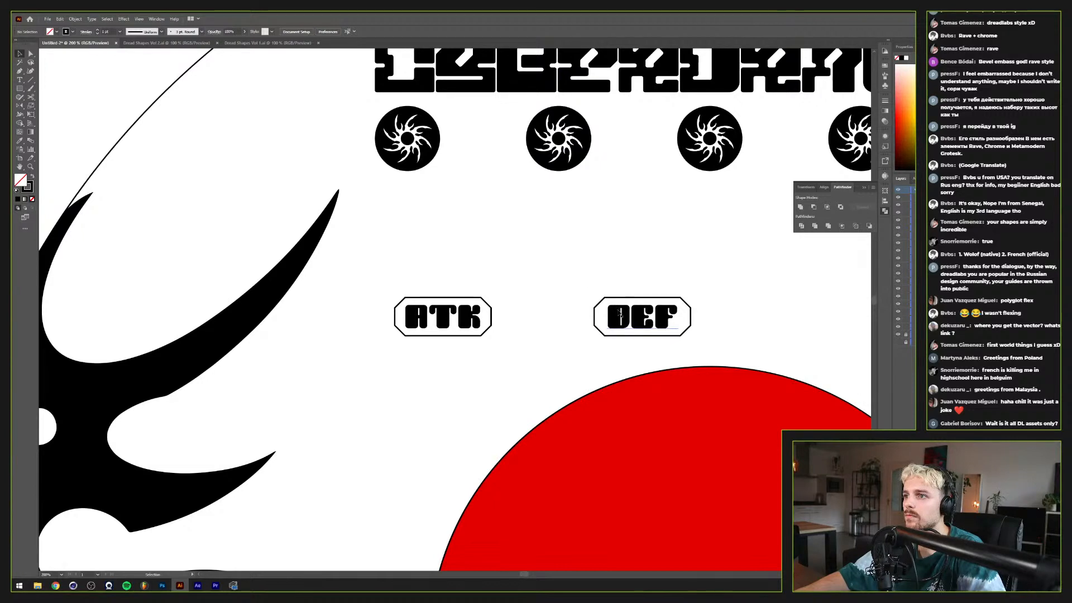
# Step: Convert the DEF and ATK texts to outlines
pyautogui.rightClick(620, 315)
pyautogui.press('Escape')
pyautogui.rightClick(473, 323)
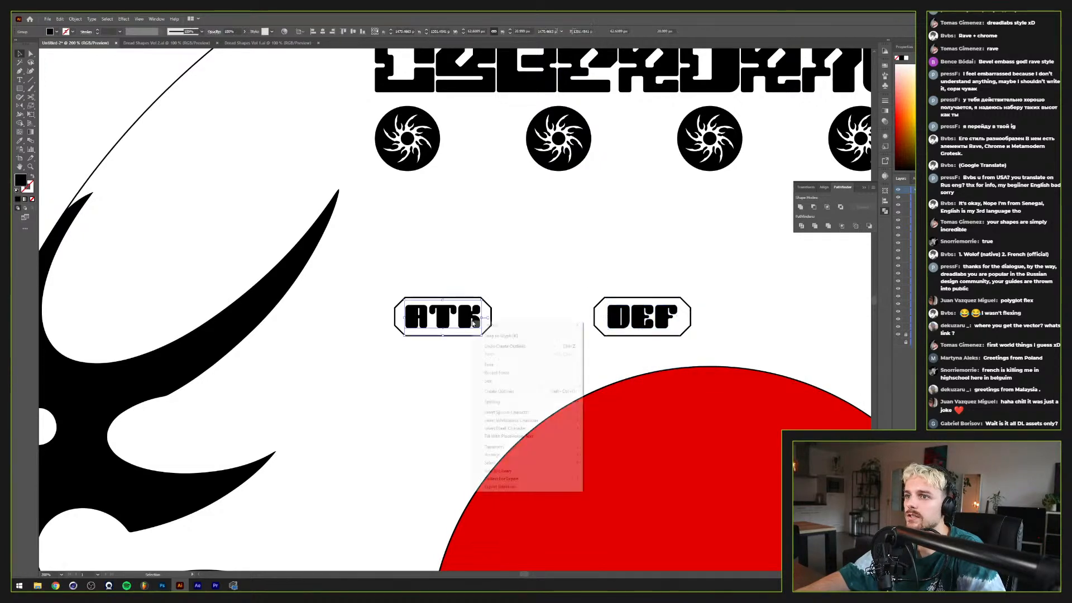
pyautogui.click(510, 283)
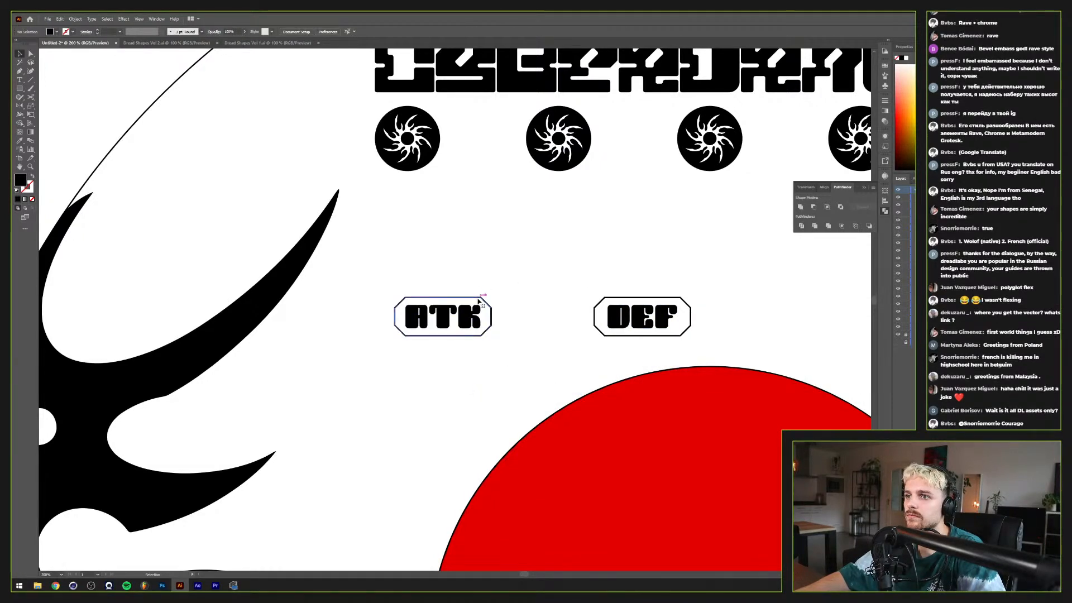
# Step: Swap fill and stroke on both octagonal frames to make them solid black
pyautogui.click(478, 301)
pyautogui.click(685, 301)
pyautogui.hotkey('shift', 'x')
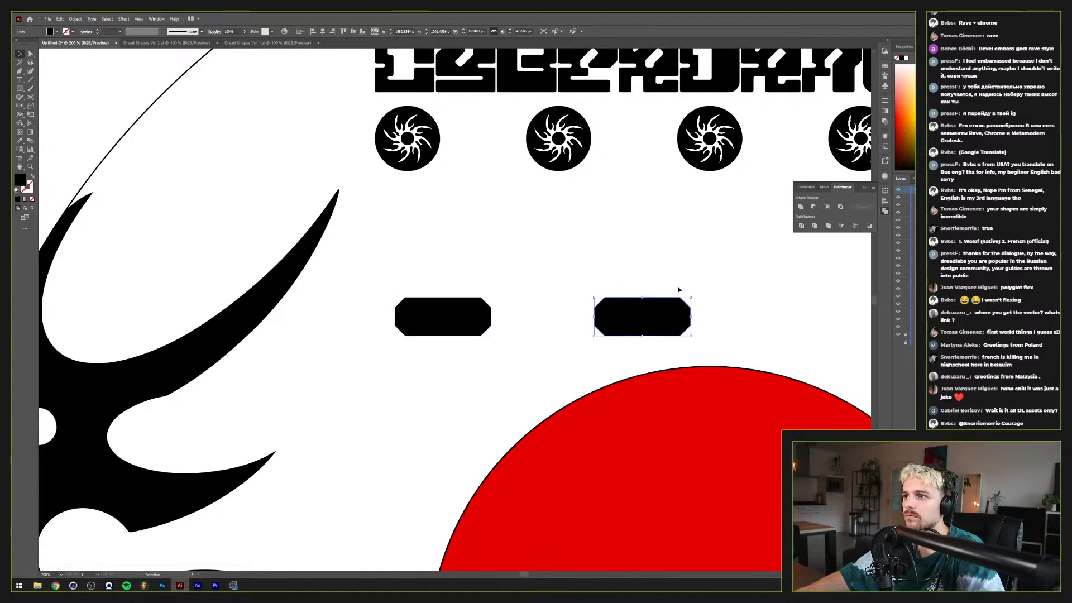
pyautogui.keyDown('shift'); pyautogui.click(653, 322); pyautogui.keyUp('shift')
pyautogui.click(794, 295)
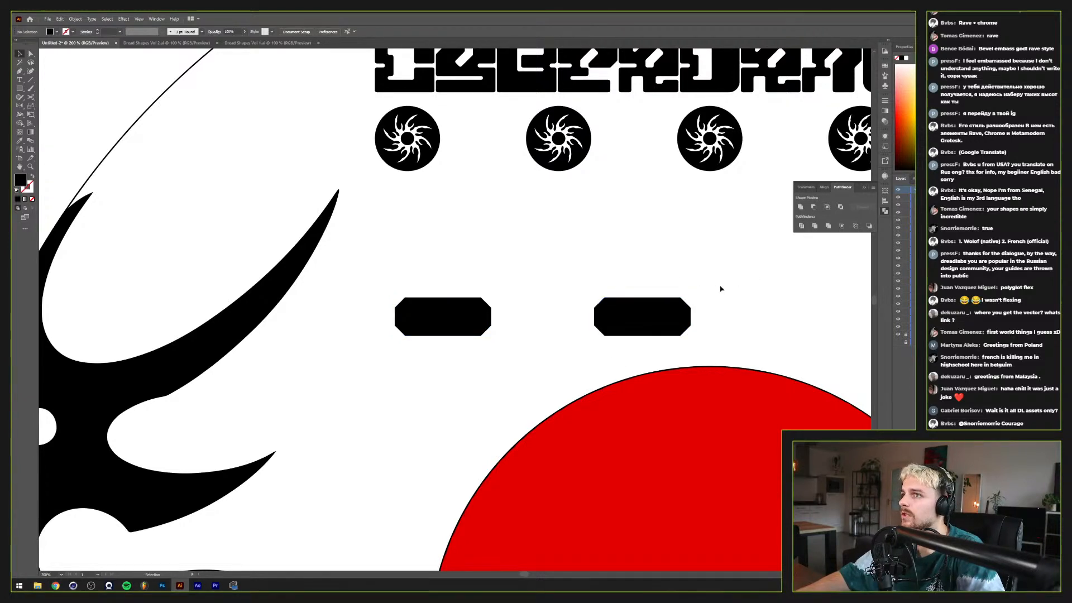
# Step: Send the DEF frame behind its lettering and fill the DEF letters with green
pyautogui.click(671, 312)
pyautogui.hotkey('ctrl', 'shift', '[')
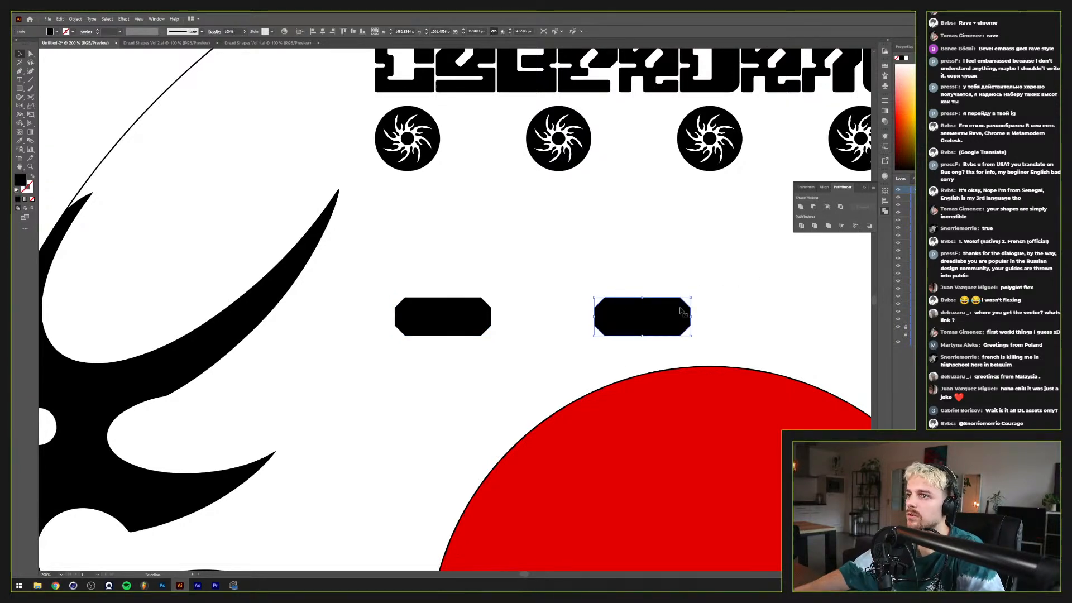
pyautogui.hotkey('ctrl', 'shift', 'a')
pyautogui.click(672, 317)
pyautogui.click(941, 115)
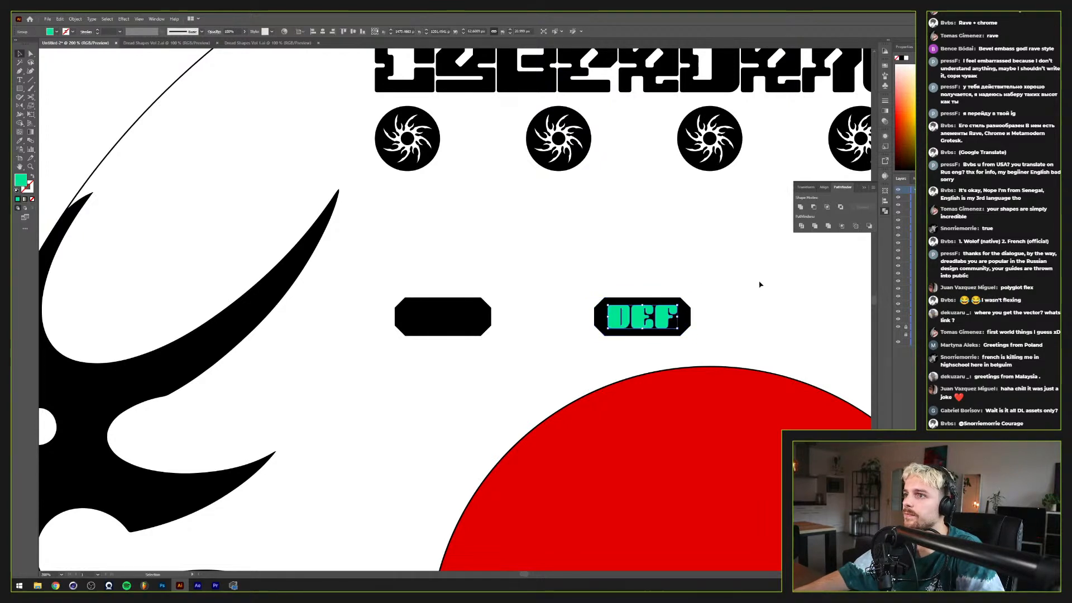
# Step: Combine the DEF letters into a compound path and subtract them from their black frame
pyautogui.hotkey('ctrl', '8')
pyautogui.keyDown('shift'); pyautogui.click(668, 312); pyautogui.keyUp('shift')
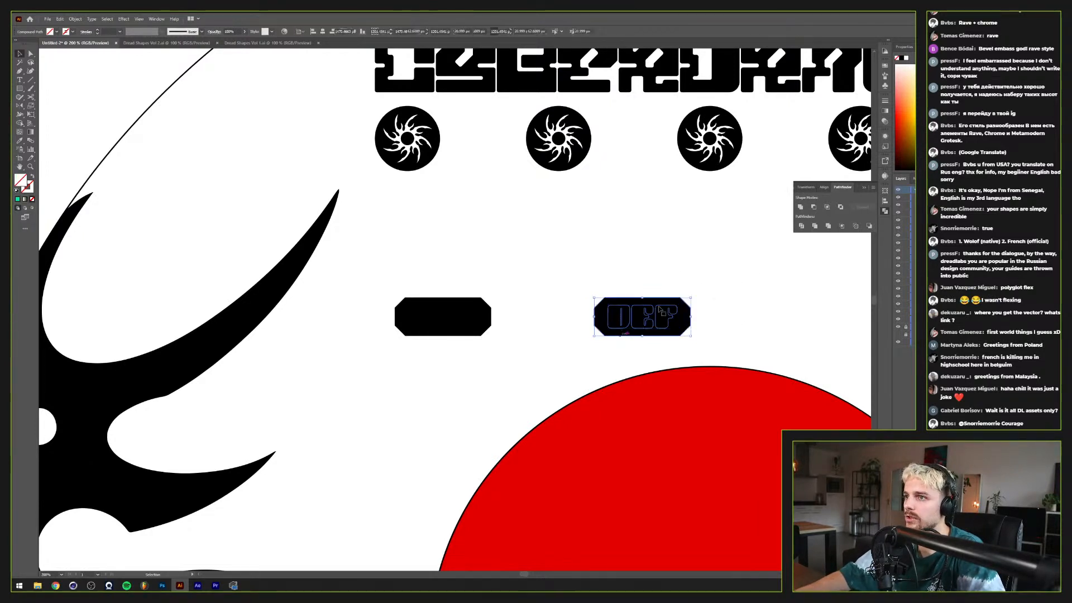
pyautogui.click(816, 207)
# Step: Send the ATK frame behind its lettering and fill the ATK letters with green
pyautogui.click(474, 320)
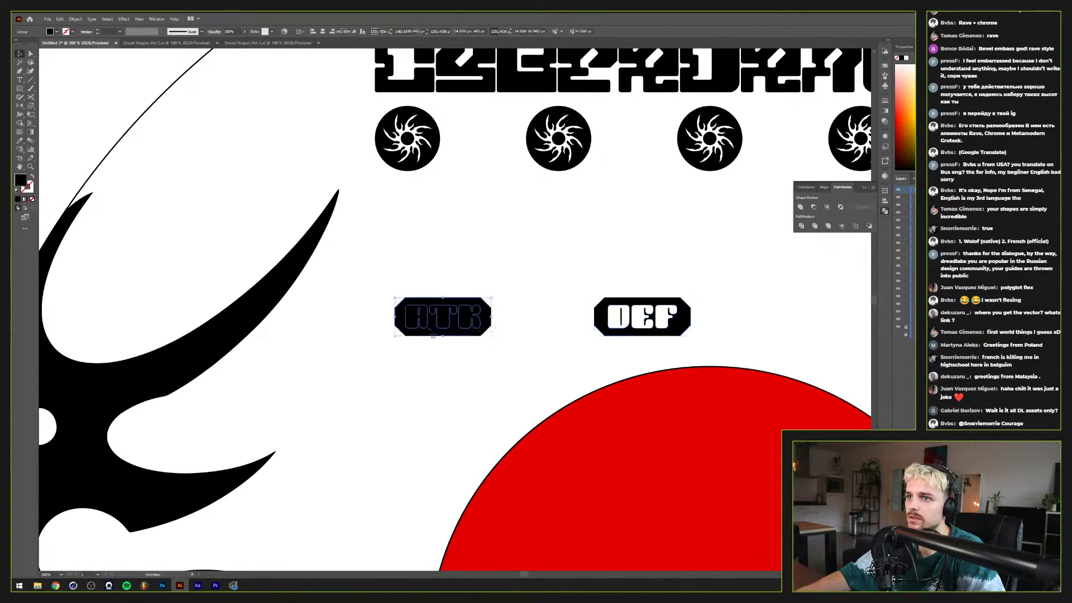
pyautogui.click(529, 306)
pyautogui.click(488, 317)
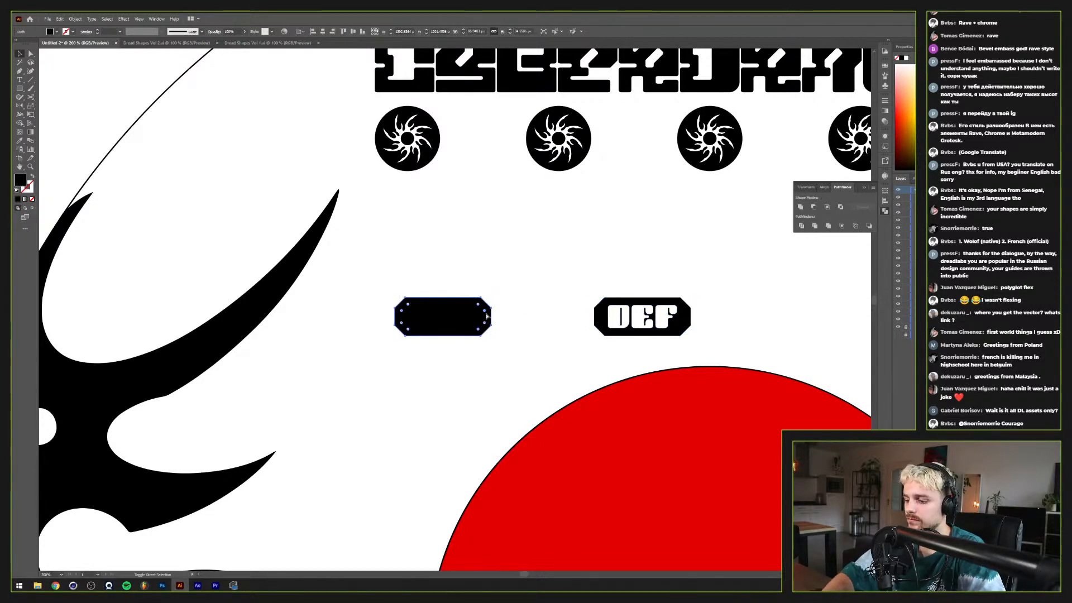
pyautogui.moveTo(472, 295); pyautogui.dragTo(470, 296)
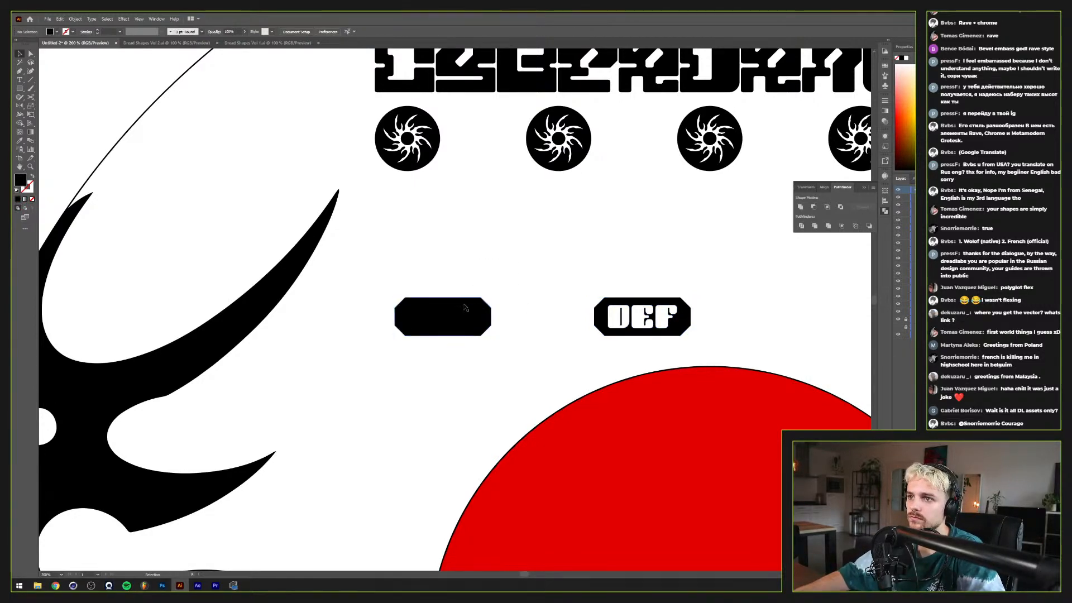
pyautogui.click(467, 307)
pyautogui.press(',')
# Step: Subtract the ATK letters from their black frame and clear the selection
pyautogui.keyDown('shift'); pyautogui.click(461, 299); pyautogui.keyUp('shift')
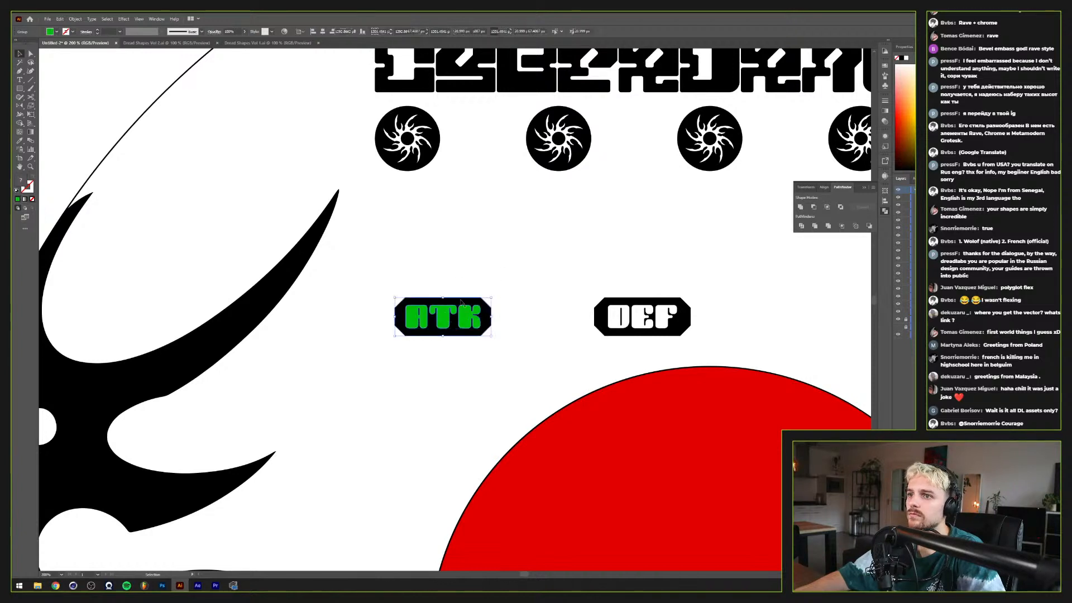
pyautogui.click(814, 208)
pyautogui.click(536, 282)
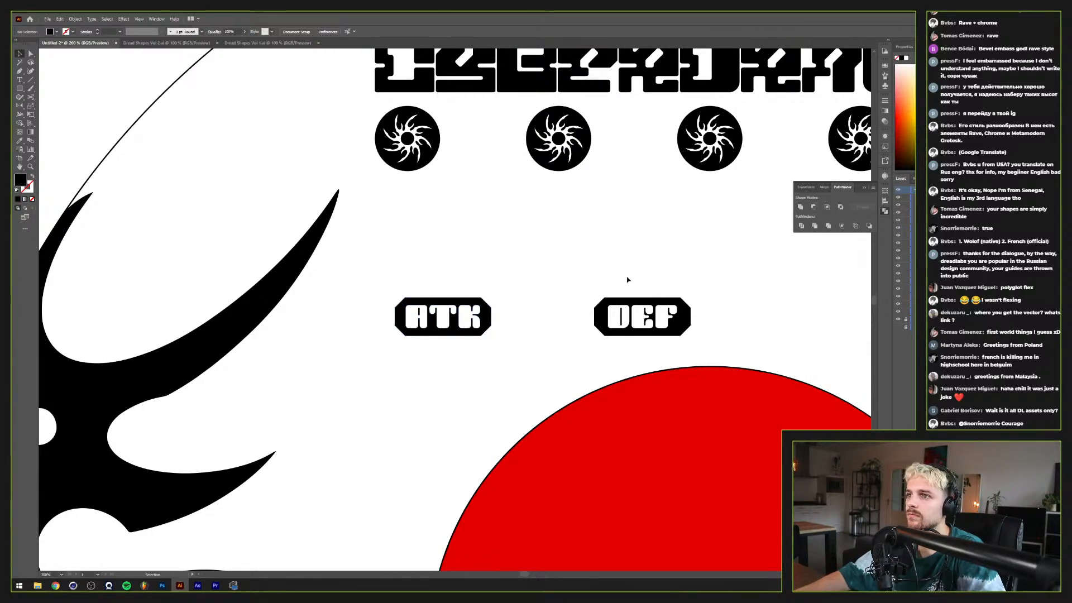
pyautogui.scroll(-1, 609, 277)
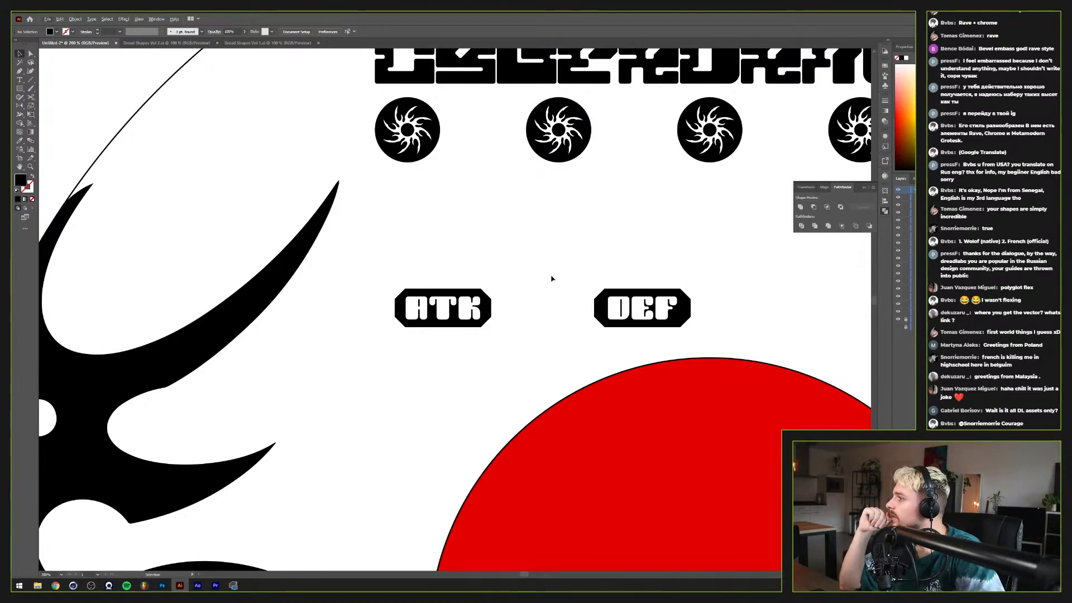
# Step: Examine the whole disc layout, switch to Photoshop to check the vinyl record mockup, and return to Illustrator
pyautogui.scroll(-3, 552, 279)
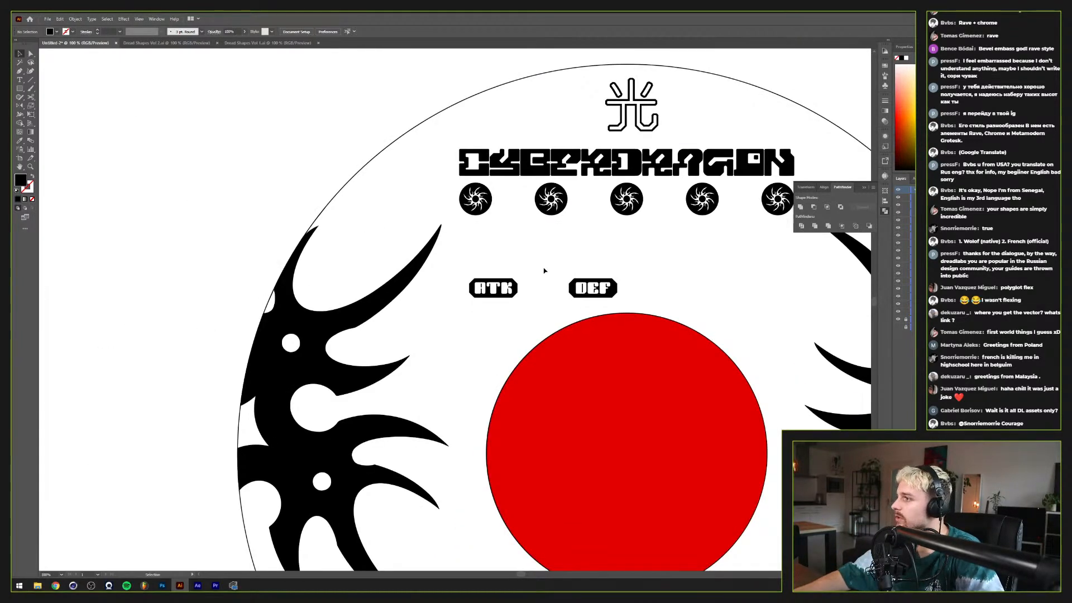
pyautogui.moveTo(516, 254); pyautogui.dragTo(451, 234)
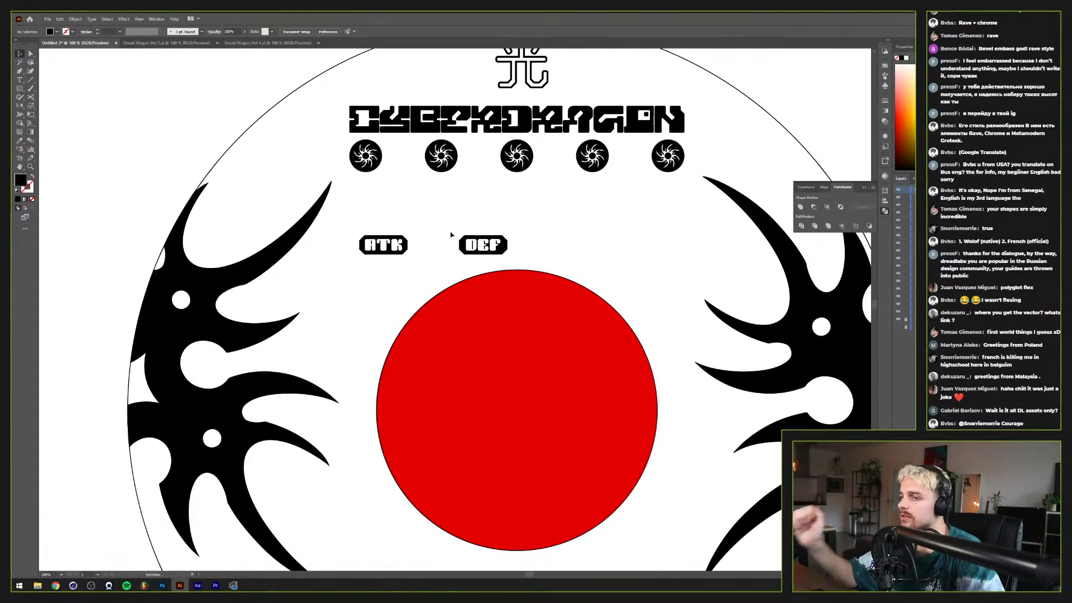
pyautogui.scroll(-1, 425, 229)
pyautogui.scroll(-1, 391, 303)
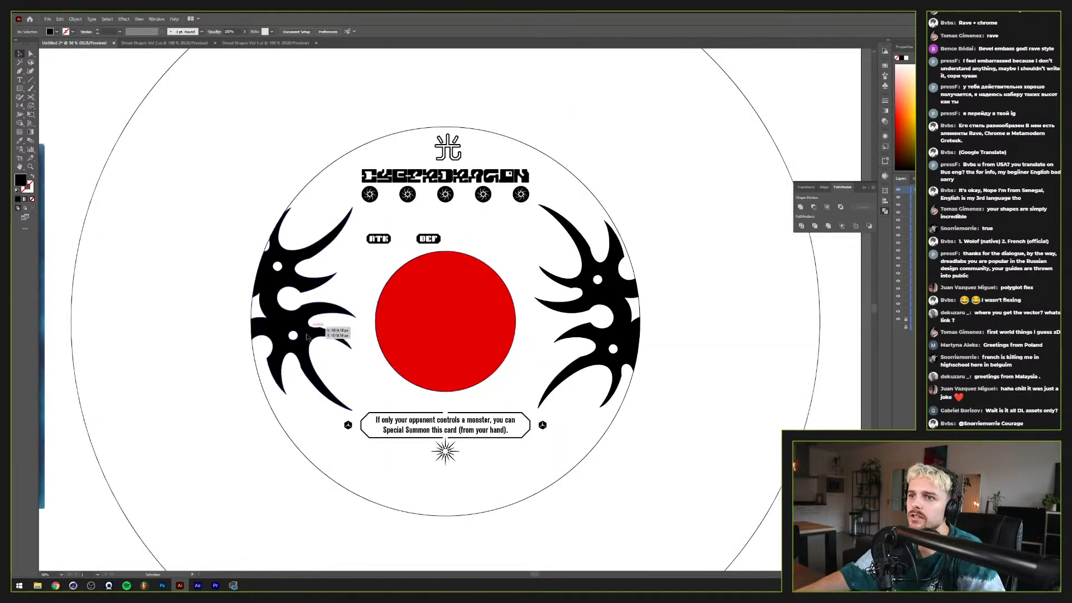
pyautogui.scroll(2, 346, 427)
pyautogui.scroll(-2, 348, 429)
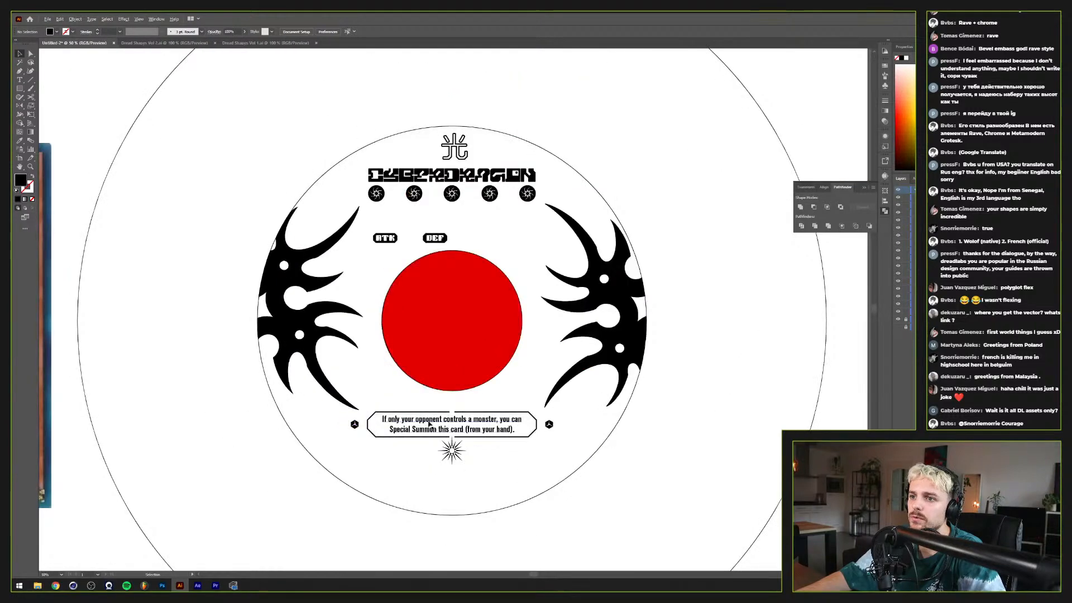
pyautogui.scroll(1, 441, 192)
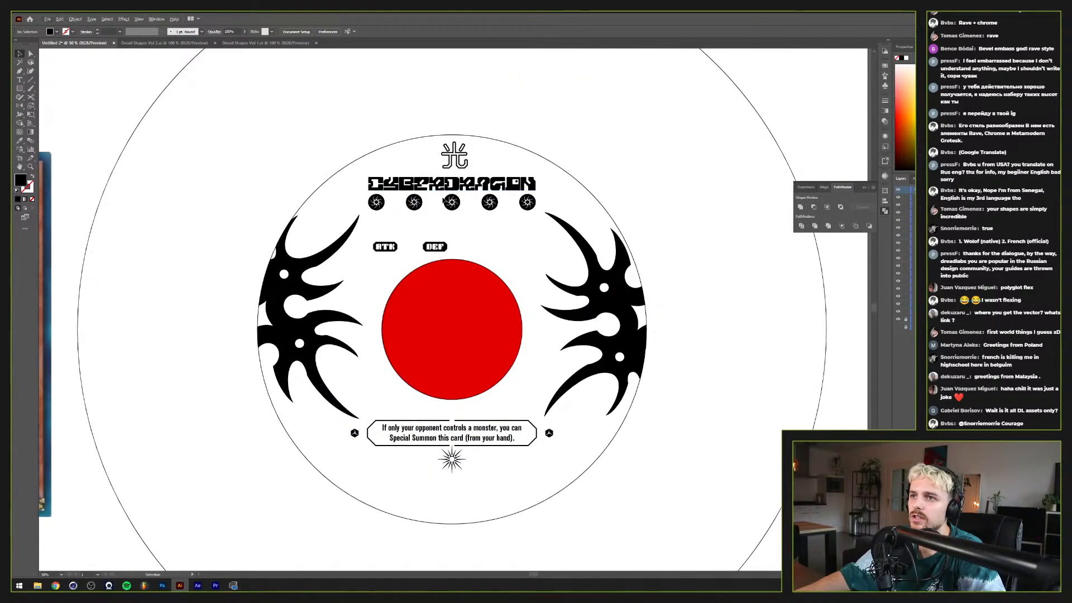
pyautogui.scroll(2, 453, 184)
pyautogui.scroll(1, 454, 184)
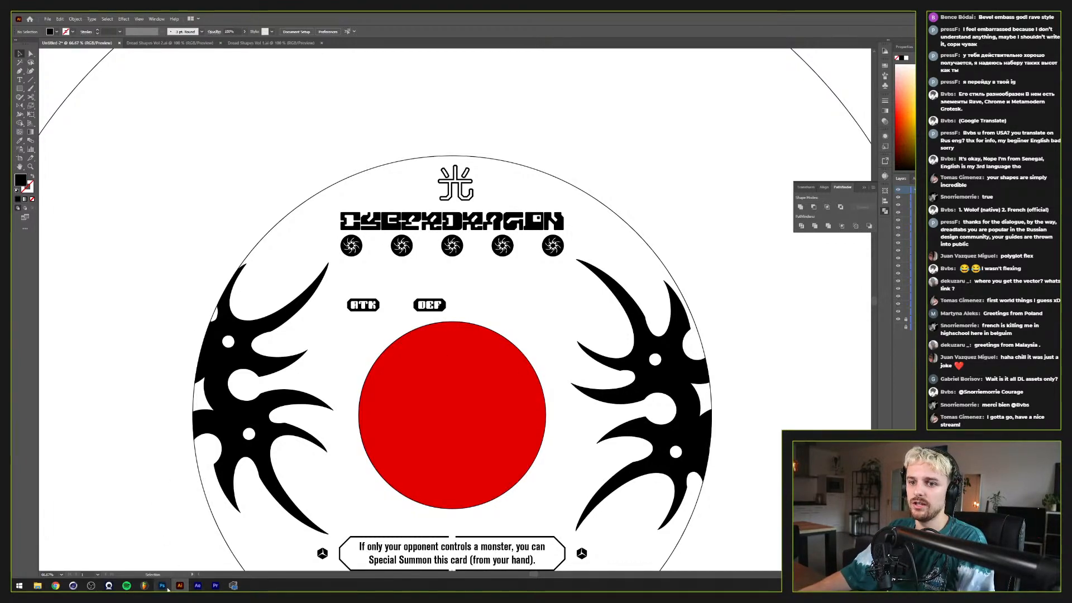
pyautogui.click(166, 588)
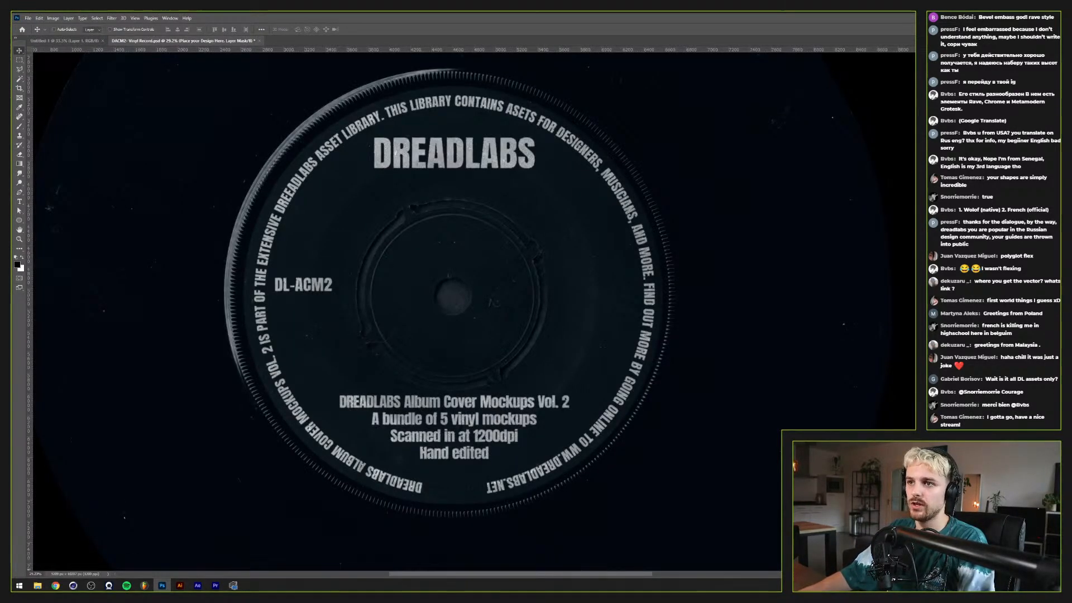
pyautogui.click(180, 585)
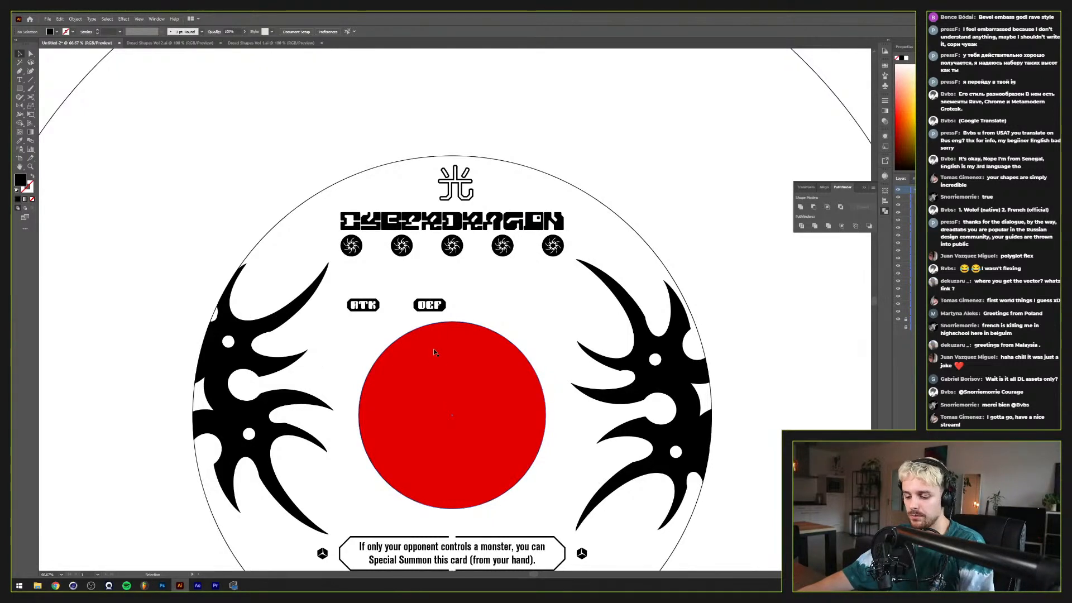
# Step: Move the ATK label under the first sun badge and the DEF label under the middle one, and align their vertical centres
pyautogui.scroll(1, 429, 284)
pyautogui.moveTo(316, 320); pyautogui.dragTo(307, 271)
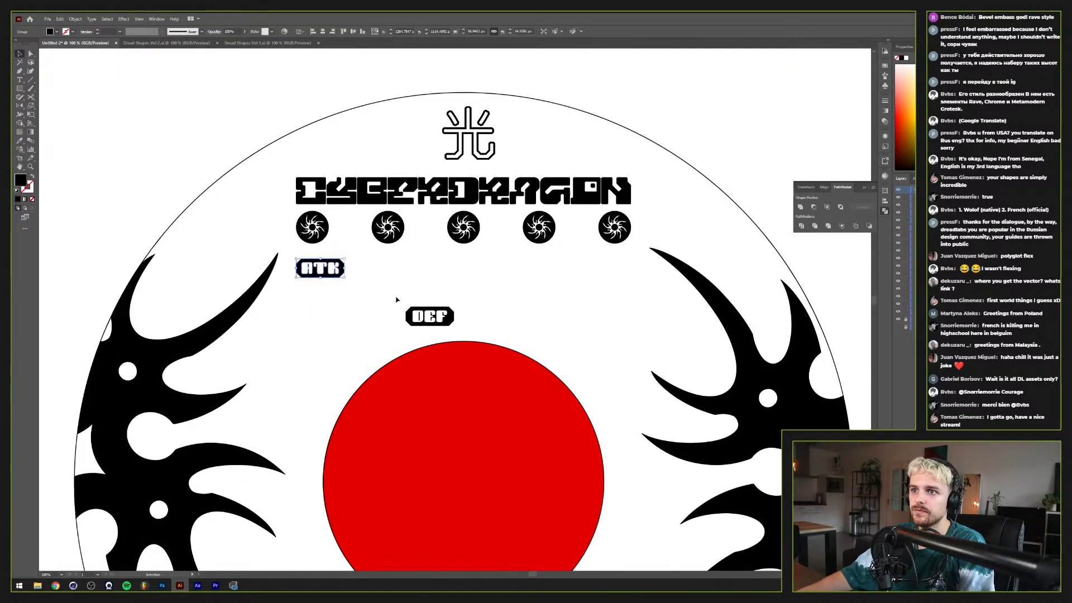
pyautogui.moveTo(414, 316); pyautogui.dragTo(473, 264)
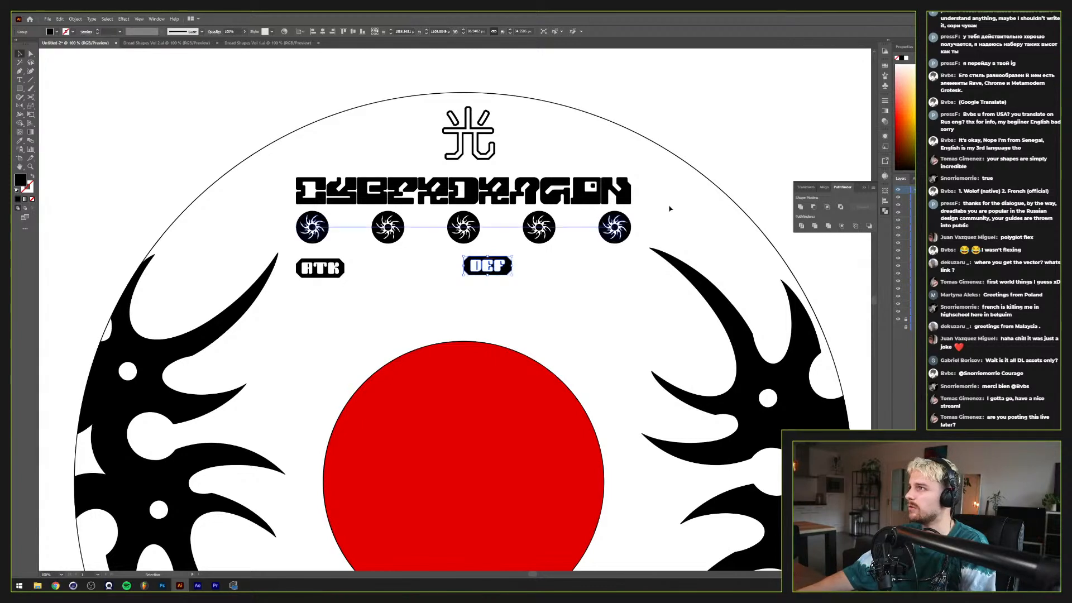
pyautogui.click(401, 276)
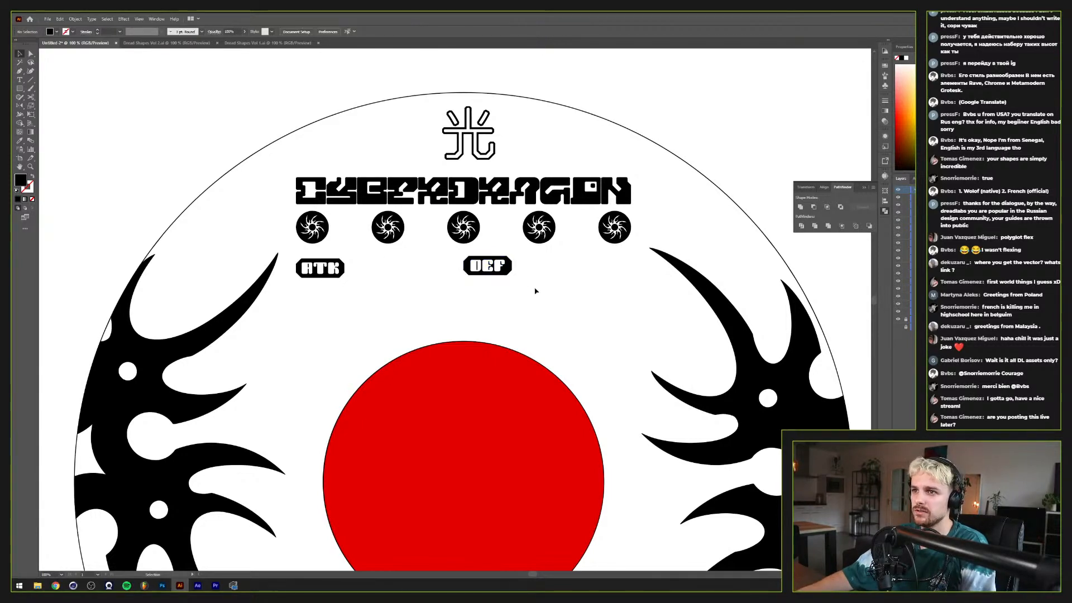
pyautogui.moveTo(342, 282); pyautogui.dragTo(335, 267)
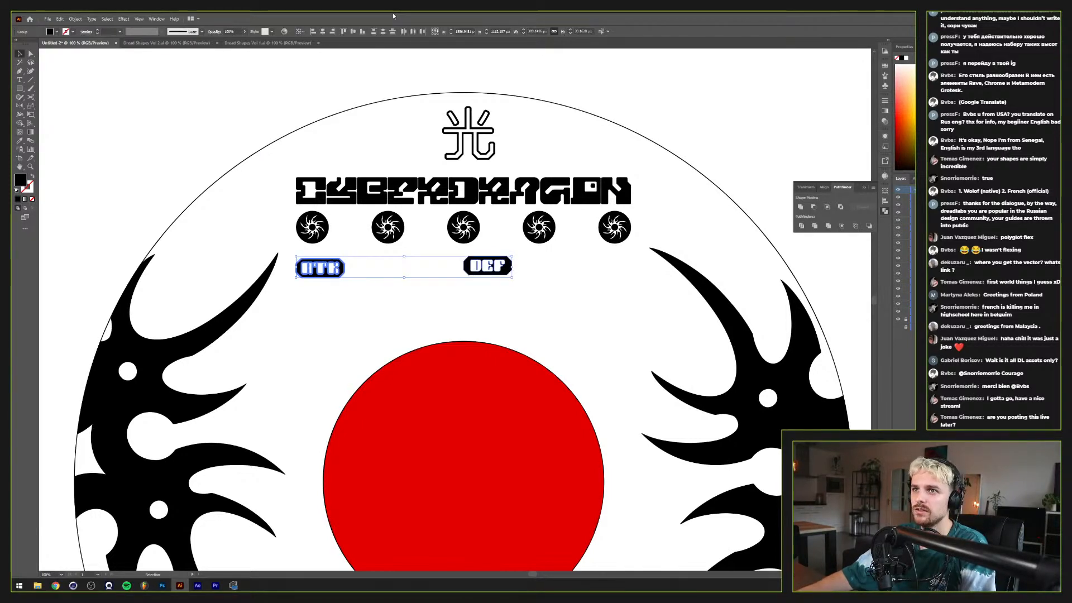
pyautogui.click(354, 31)
pyautogui.click(470, 297)
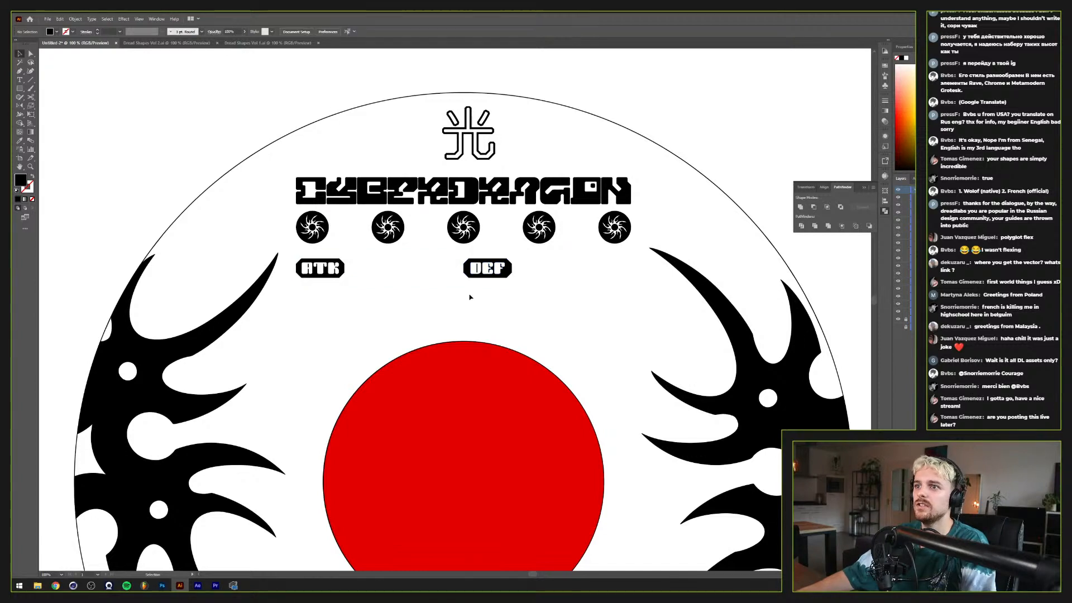
# Step: Add a point text object just below and between the ATK and DEF labels
pyautogui.press('t')
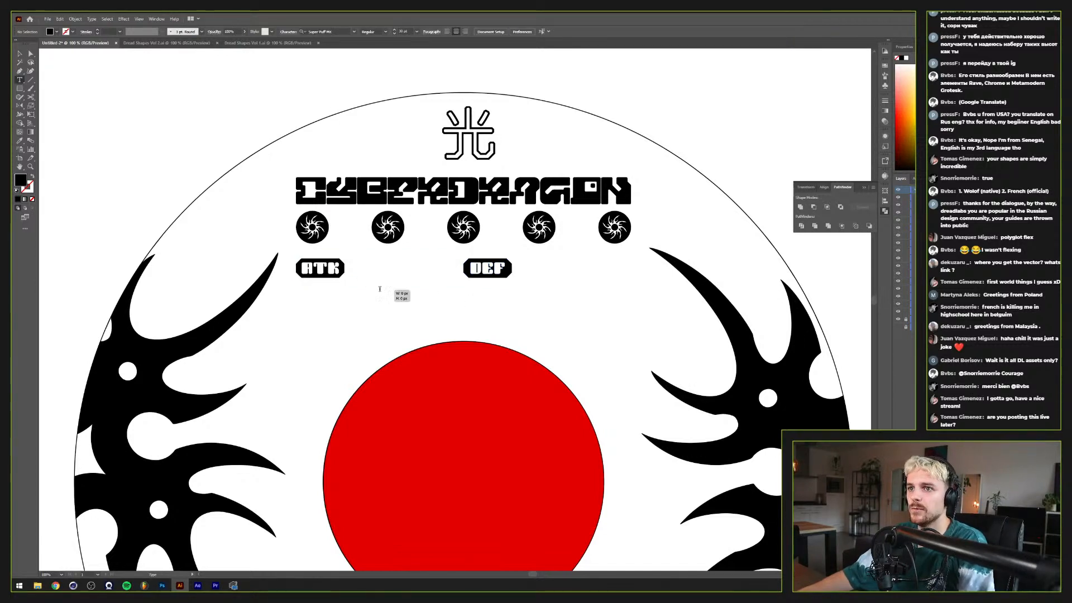
pyautogui.click(380, 290)
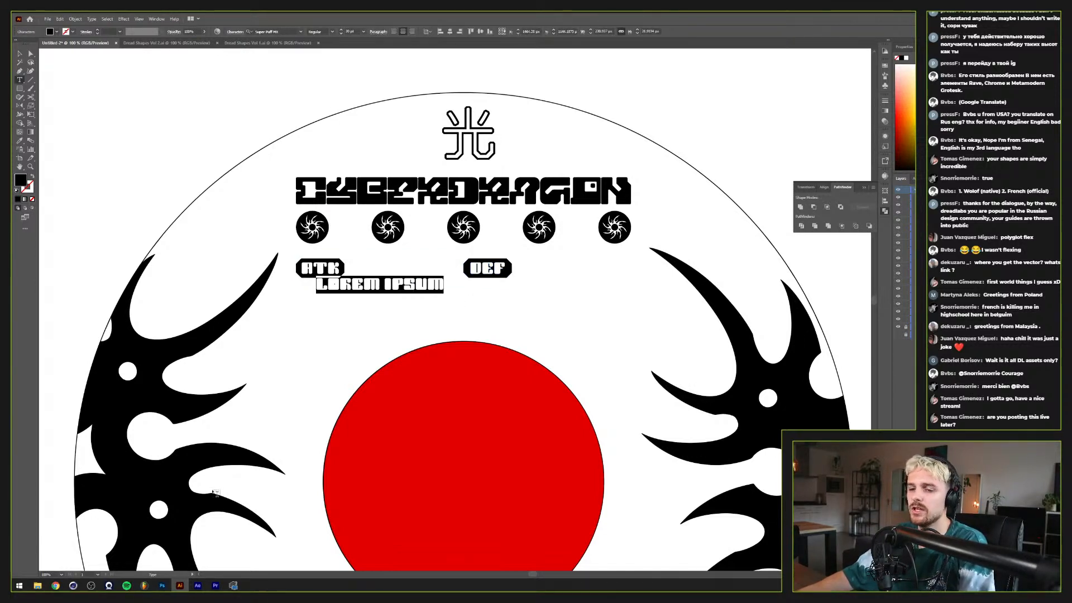
pyautogui.scroll(-3, 251, 458)
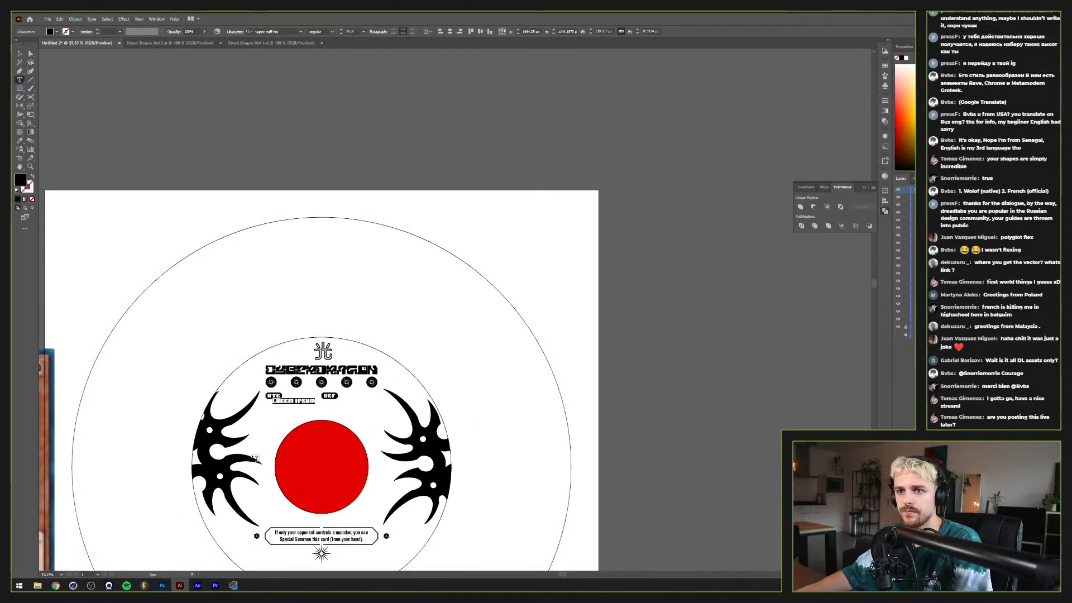
pyautogui.moveTo(253, 455); pyautogui.dragTo(389, 391)
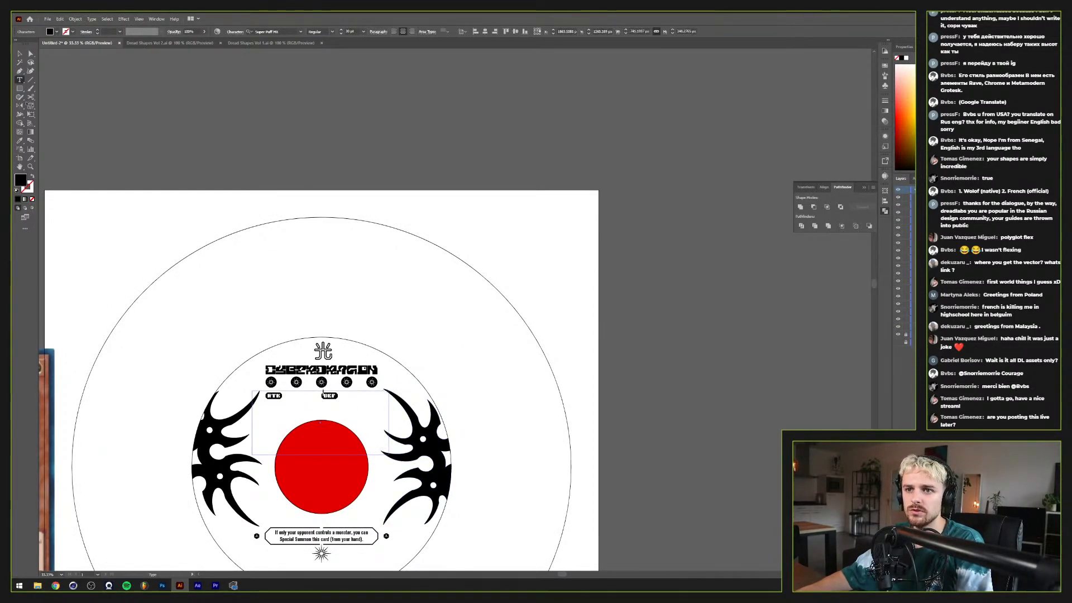
pyautogui.click(20, 53)
pyautogui.hotkey('ctrl', 'z')
pyautogui.hotkey('ctrl', 'z')
pyautogui.hotkey('ctrl', 'z')
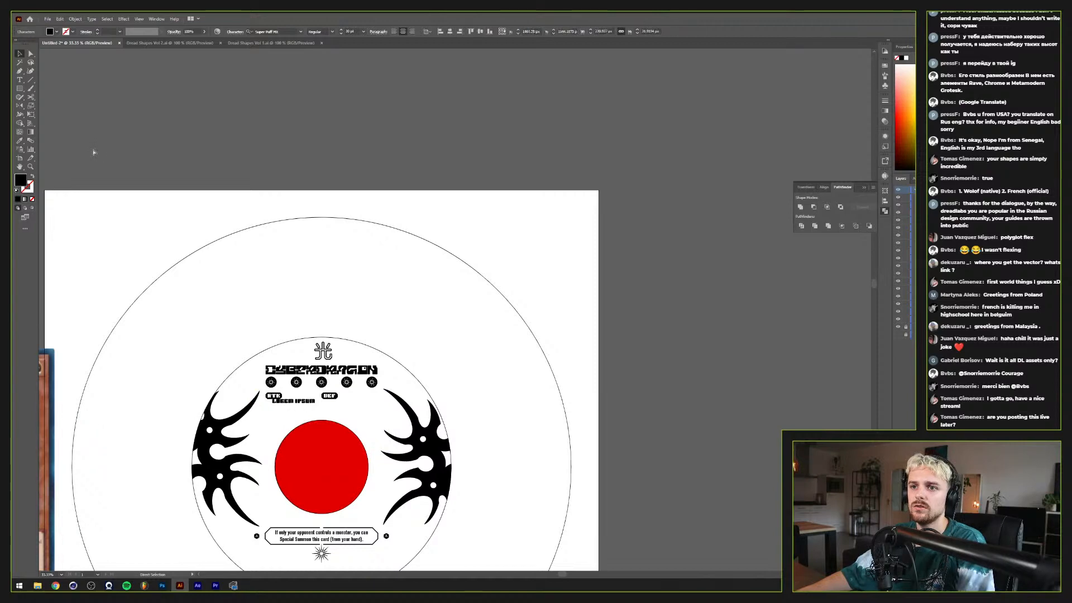
# Step: Try the Metro Jaka Display font on the placeholder text below the ATK and DEF labels
pyautogui.click(144, 153)
pyautogui.moveTo(154, 238); pyautogui.dragTo(341, 139)
pyautogui.scroll(2, 506, 316)
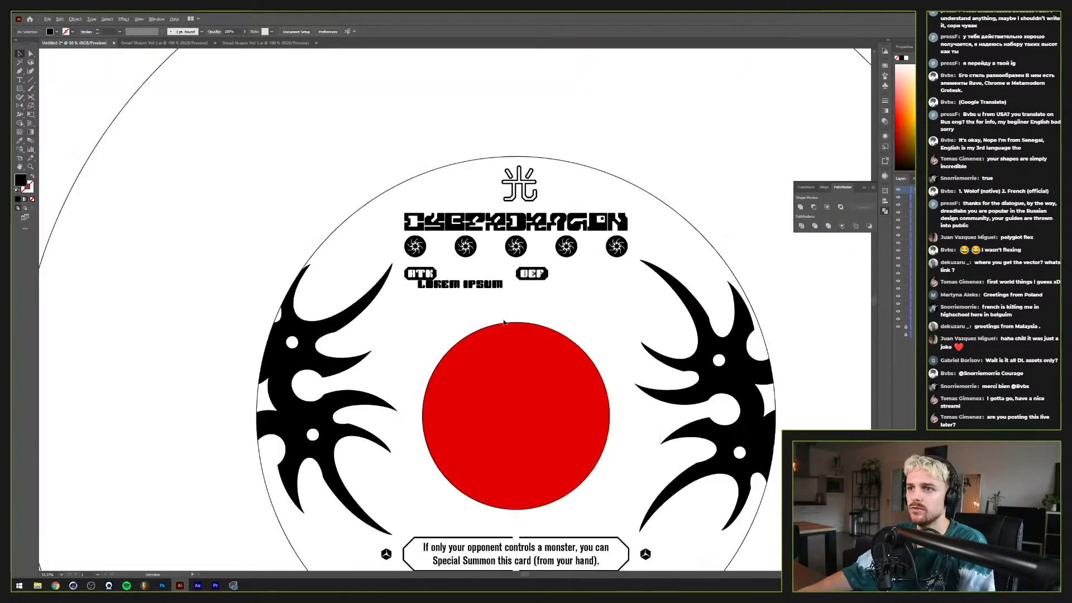
pyautogui.press('t')
pyautogui.click(461, 279)
pyautogui.hotkey('ctrl', 'a')
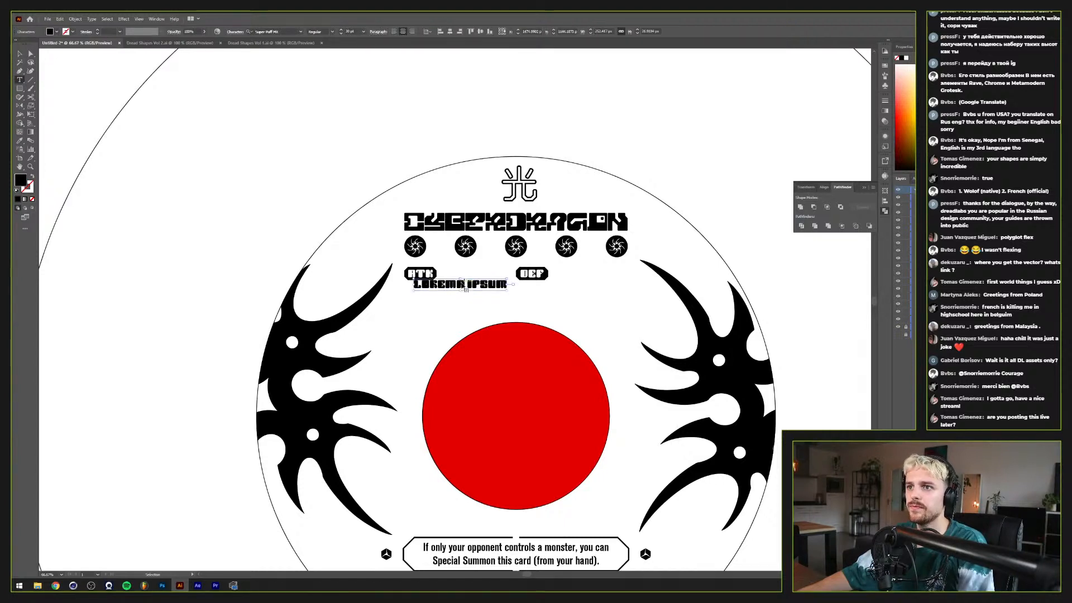
pyautogui.click(284, 32)
pyautogui.write('metro')
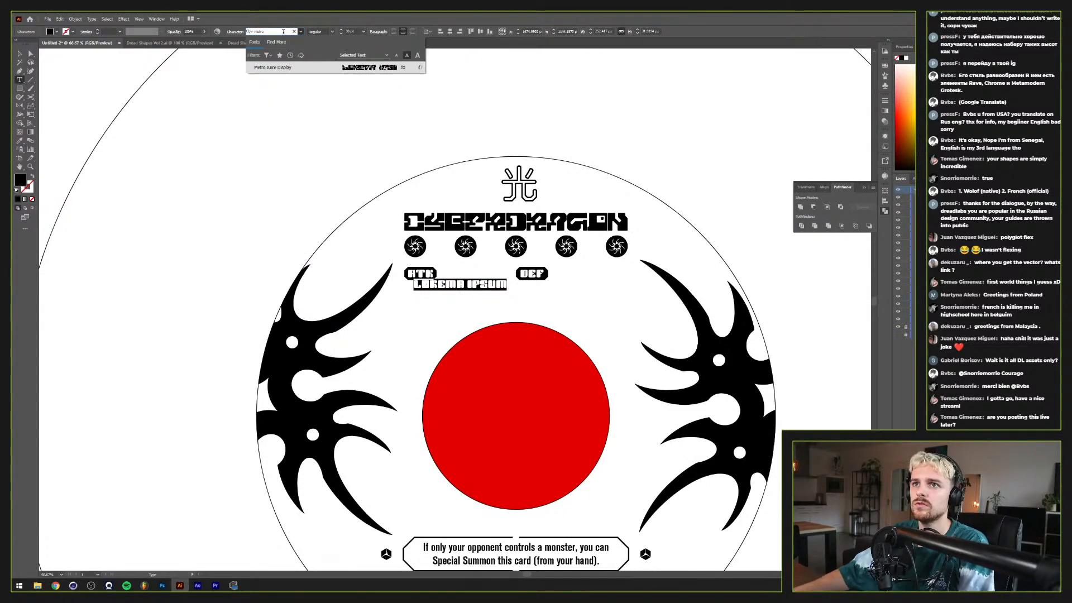
pyautogui.press('Escape')
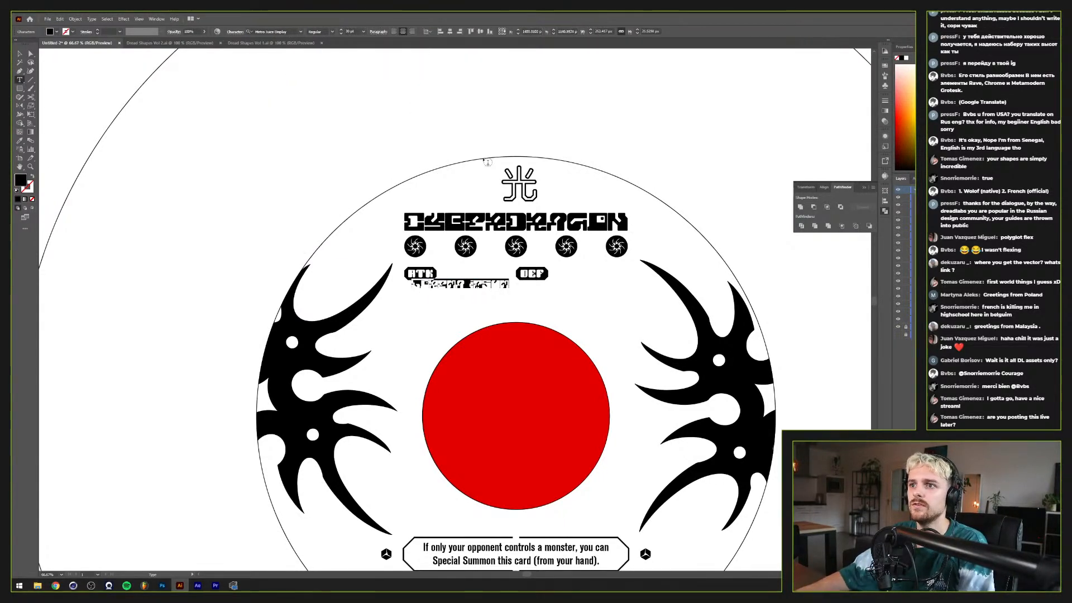
# Step: Replace the placeholder text with 2100 in the Akzidenz-Grotesk BQ Condensed font family
pyautogui.write('15')
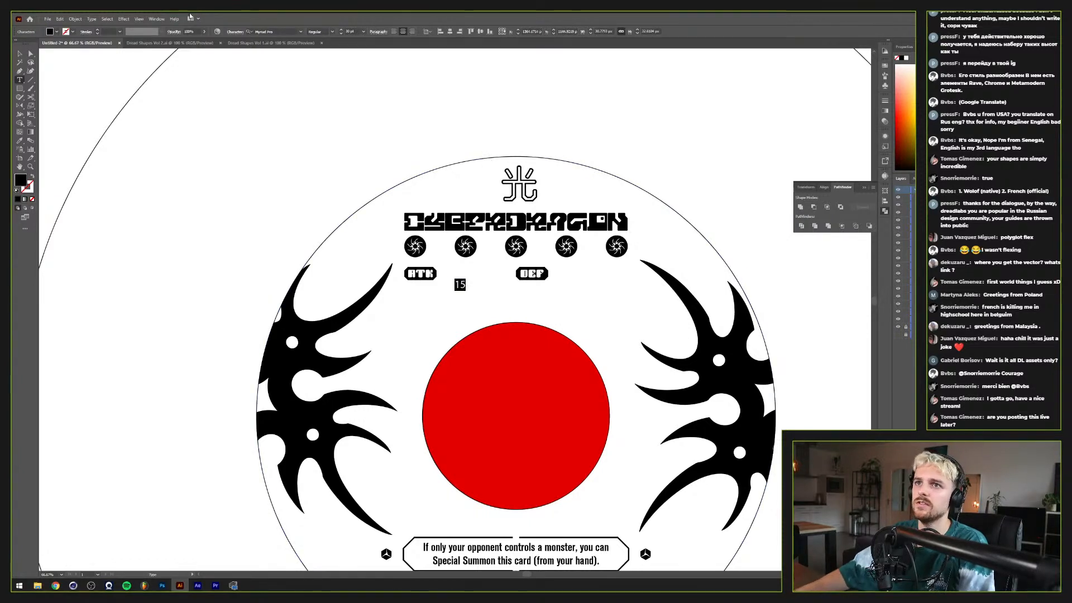
pyautogui.click(301, 32)
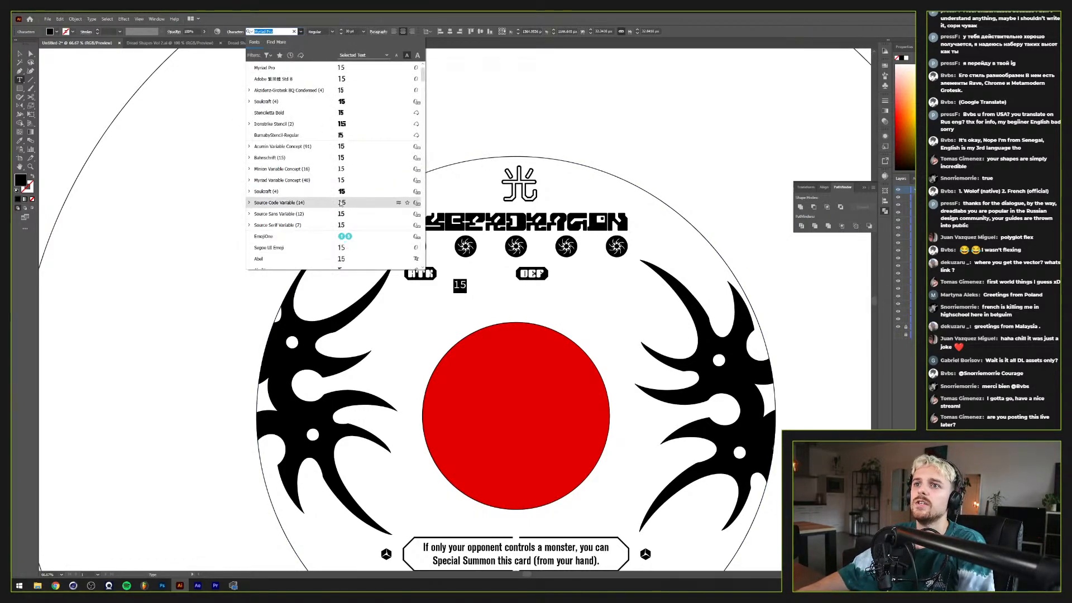
pyautogui.click(351, 90)
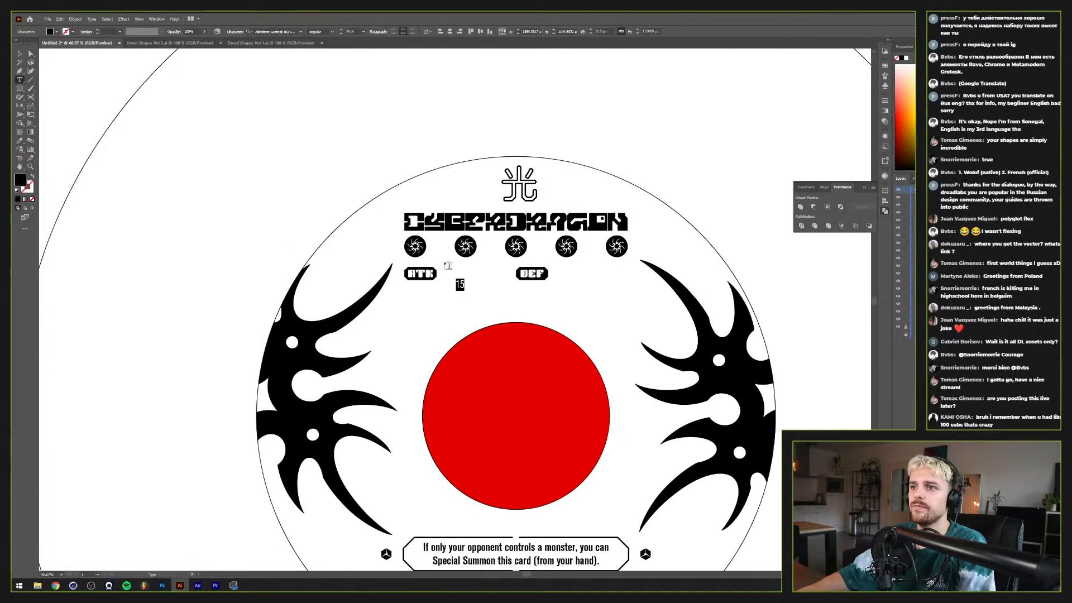
pyautogui.write('2100')
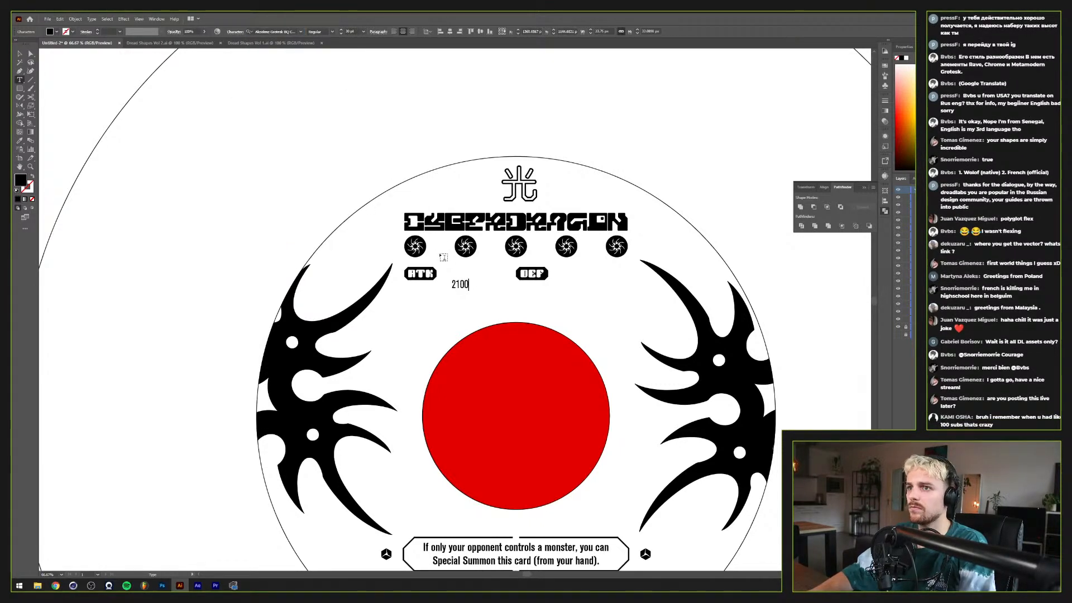
# Step: Look up the Akzidenz-Grotesk styles and apply Akzidenz-Grotesk BQ Condensed to the 2100 text
pyautogui.click(17, 53)
pyautogui.click(300, 31)
pyautogui.write('akzi')
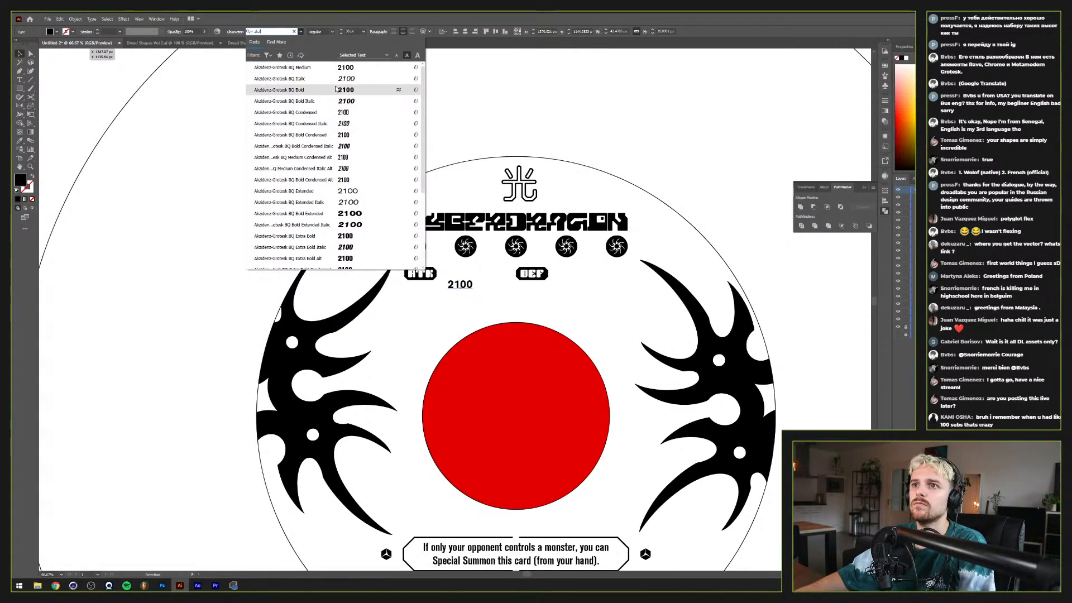
pyautogui.click(286, 112)
# Step: Copy the text style of the card description box onto the 2100 text with the Eyedropper
pyautogui.press('i')
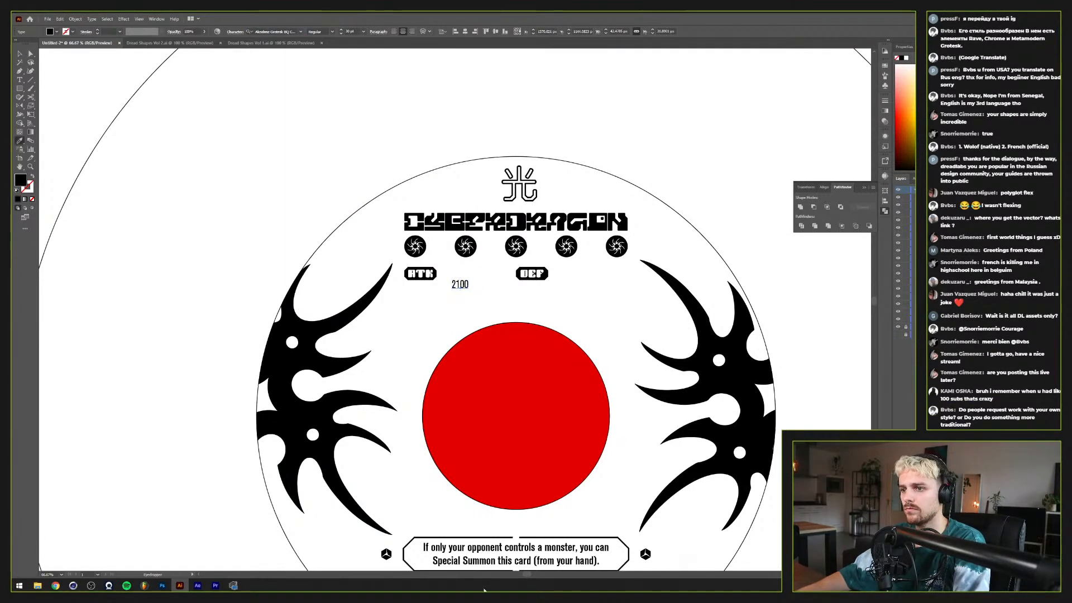
pyautogui.click(485, 547)
pyautogui.click(19, 54)
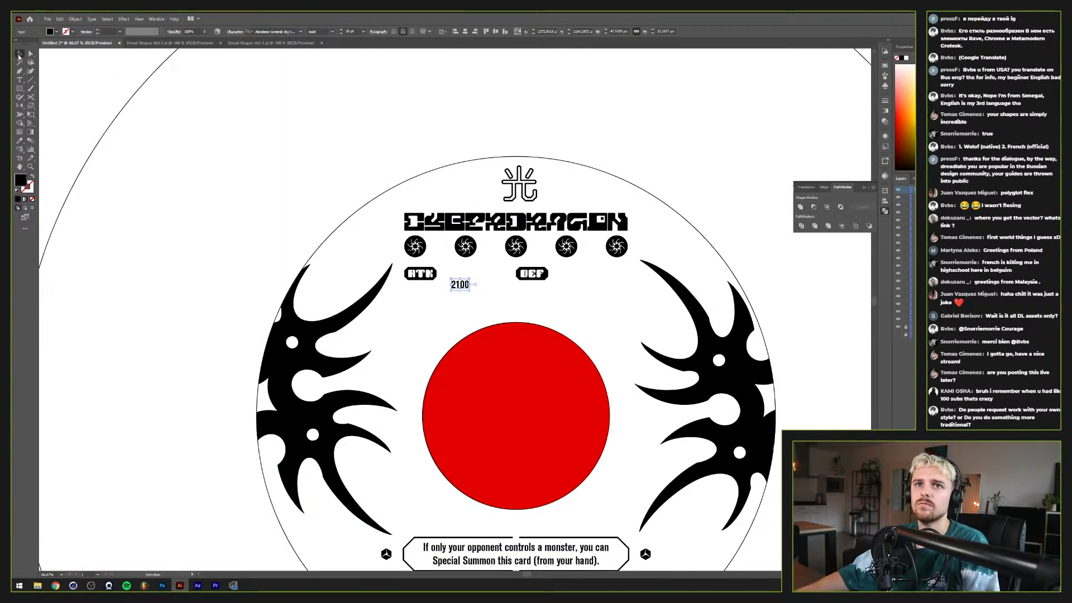
pyautogui.click(331, 33)
pyautogui.click(331, 33)
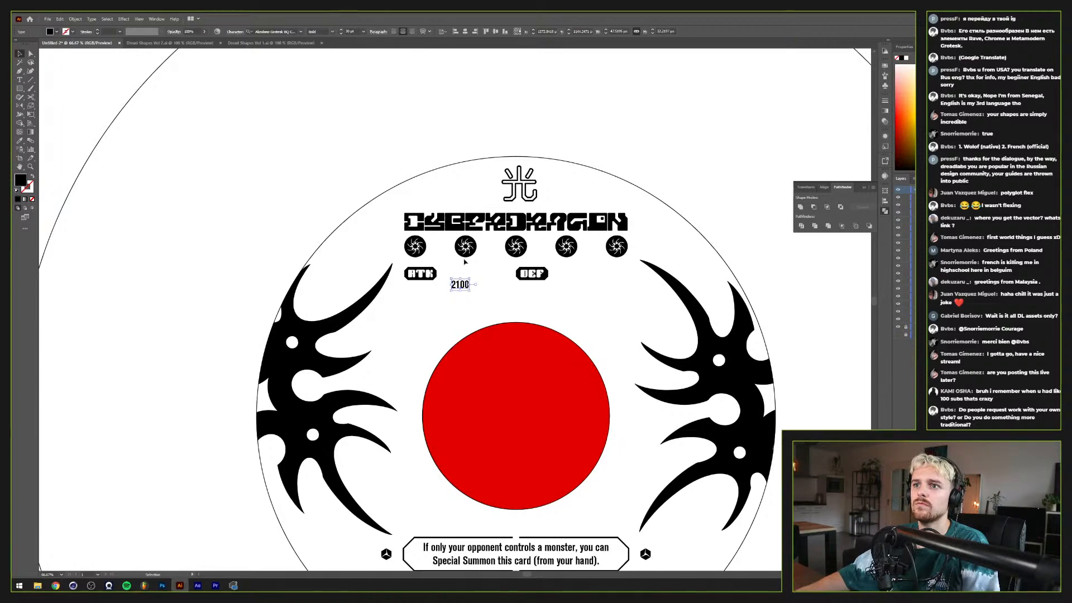
# Step: Enlarge the 2100 text to about the height of the ATK label, place it right beside that label, and clear the selection
pyautogui.scroll(3, 449, 282)
pyautogui.moveTo(498, 289); pyautogui.dragTo(507, 231)
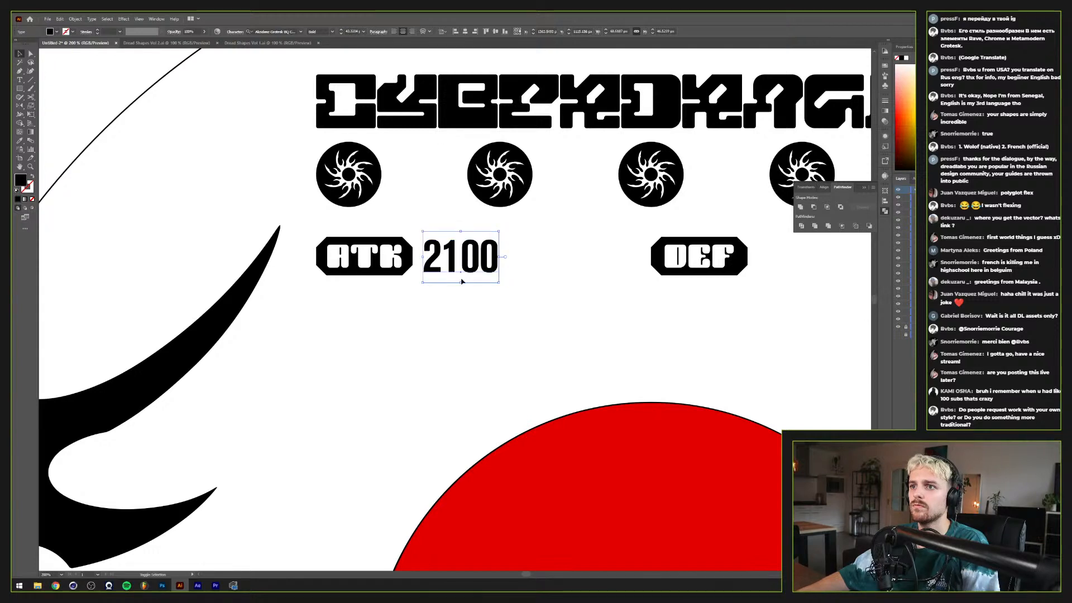
pyautogui.moveTo(460, 283); pyautogui.dragTo(467, 271)
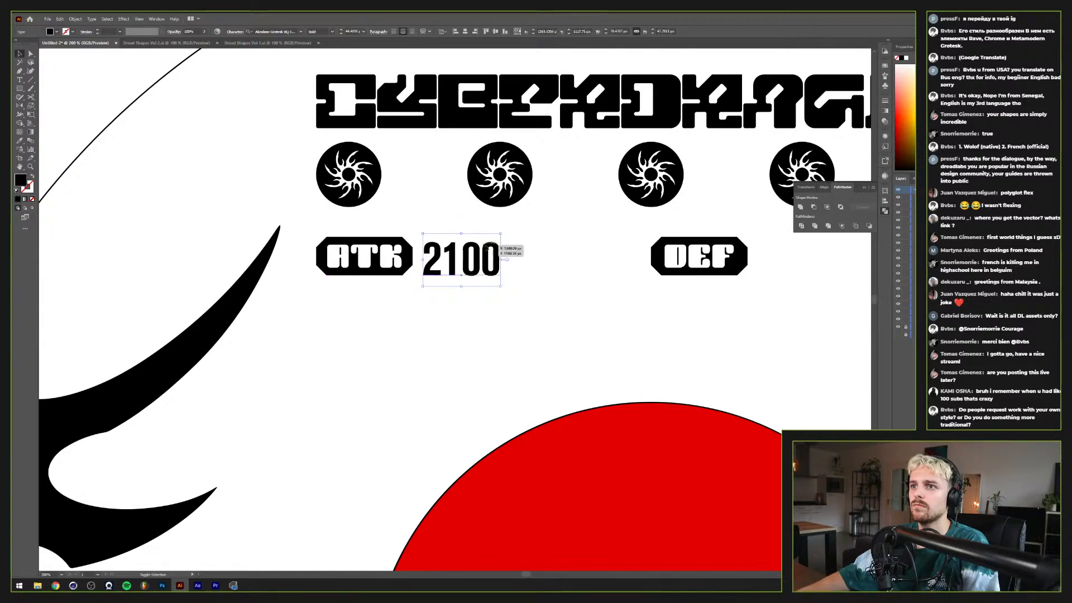
pyautogui.moveTo(506, 232); pyautogui.dragTo(513, 227)
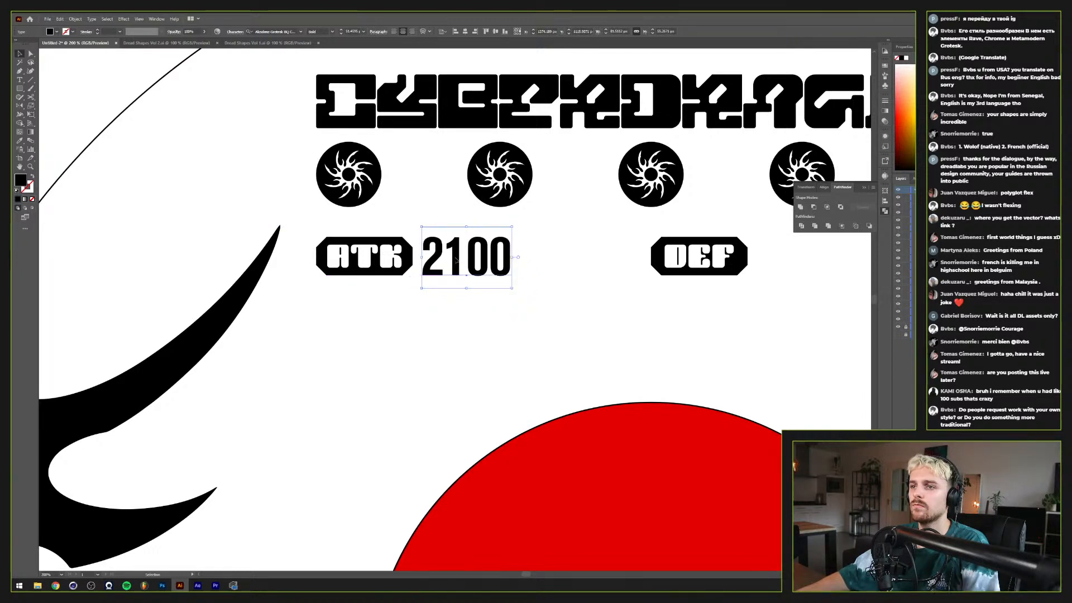
pyautogui.moveTo(456, 260); pyautogui.dragTo(520, 258)
pyautogui.hotkey('ctrl', 'shift', 'a')
pyautogui.scroll(-2, 476, 265)
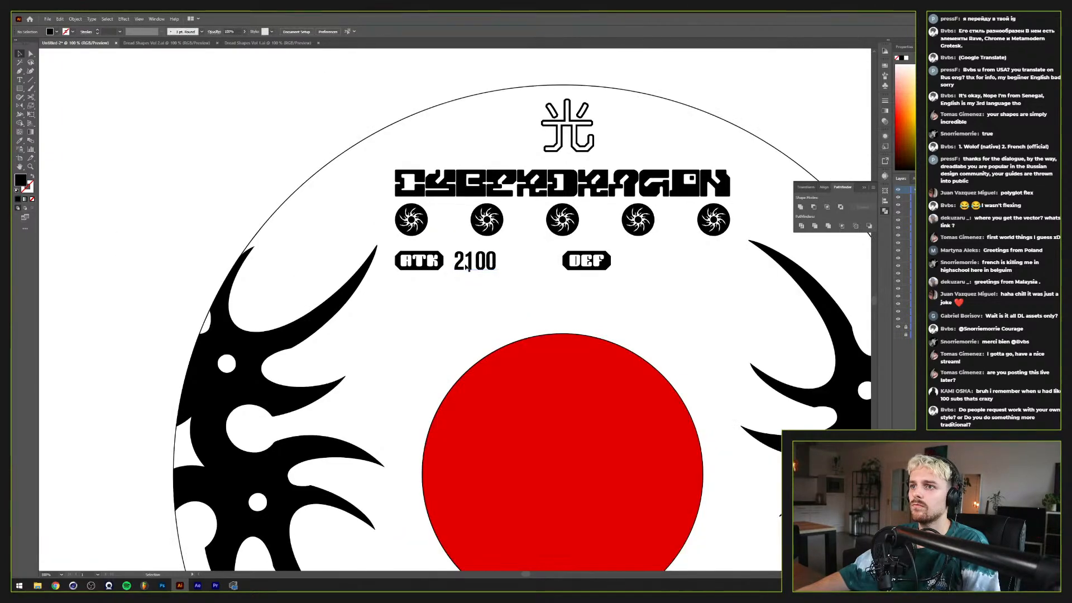
# Step: Duplicate the 2100 text beside the DEF label and change the copy's text to 1600
pyautogui.click(482, 261)
pyautogui.moveTo(496, 261); pyautogui.dragTo(643, 270)
pyautogui.click(517, 259)
pyautogui.doubleClick(641, 262)
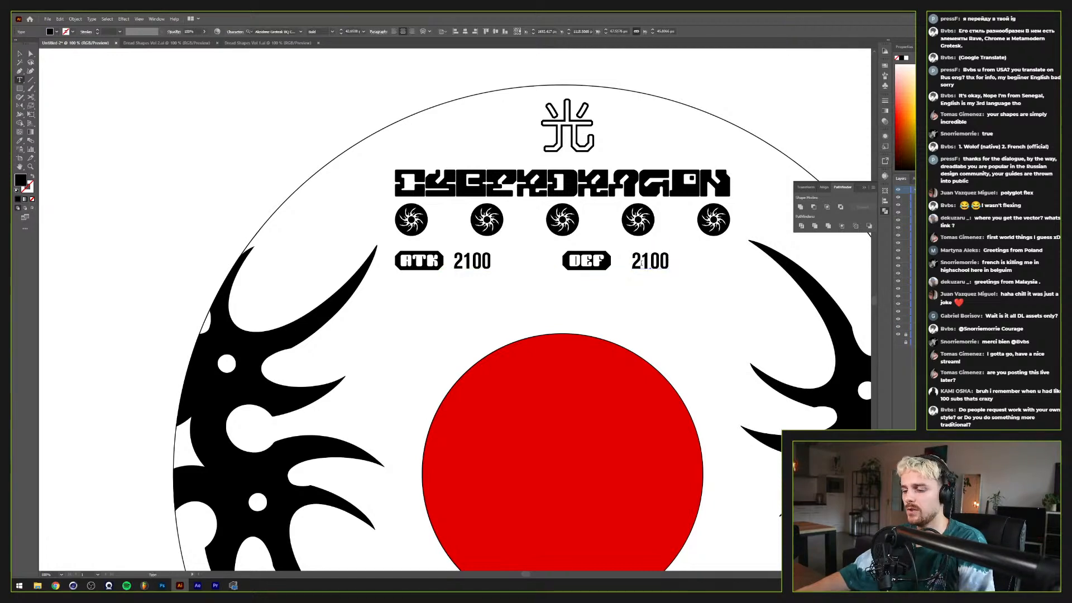
pyautogui.doubleClick(641, 263)
pyautogui.write('1600')
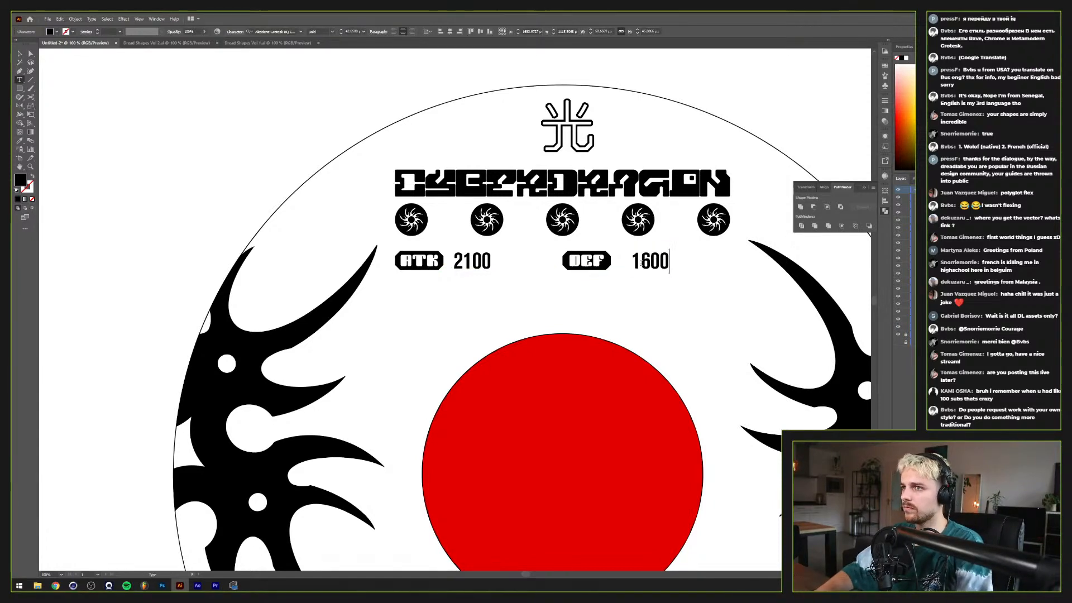
pyautogui.click(21, 54)
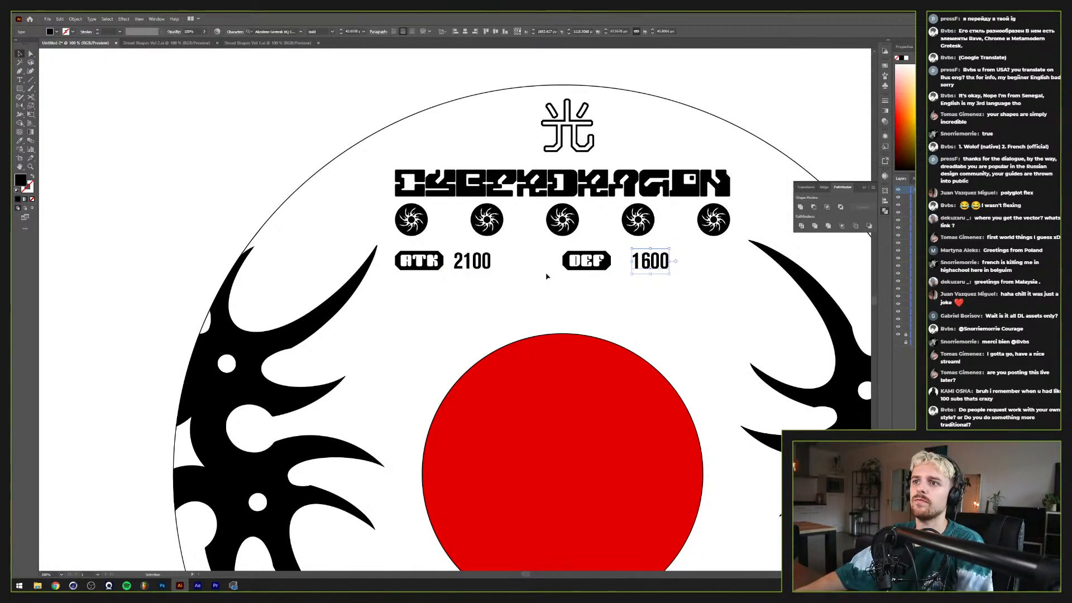
# Step: Set the kerning of both the 2100 and 1600 texts to Optical and clear the selection
pyautogui.keyDown('shift'); pyautogui.click(485, 261); pyautogui.keyUp('shift')
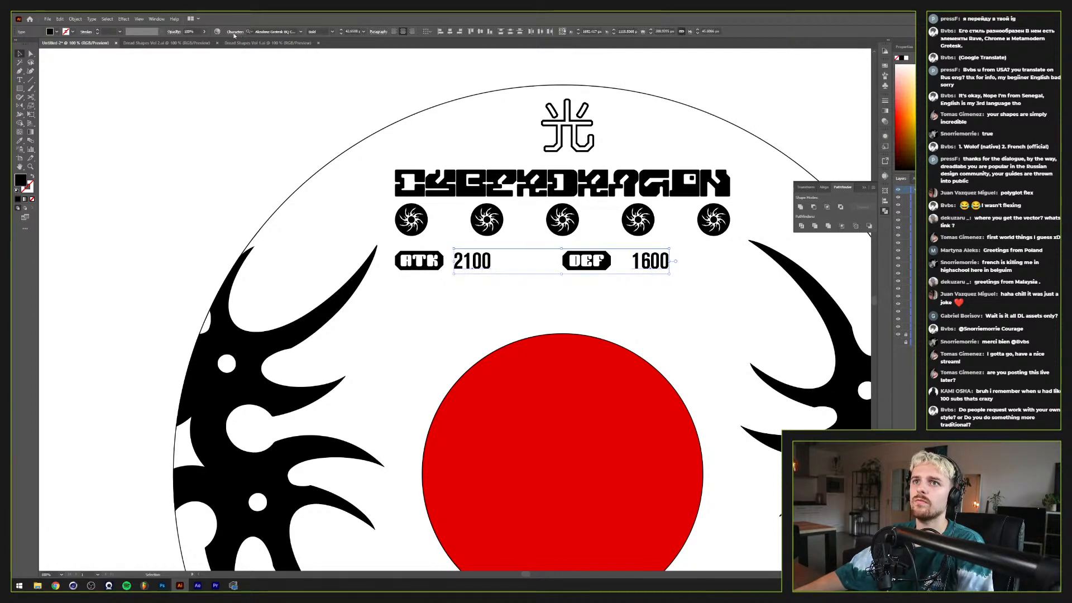
pyautogui.click(234, 32)
pyautogui.click(195, 75)
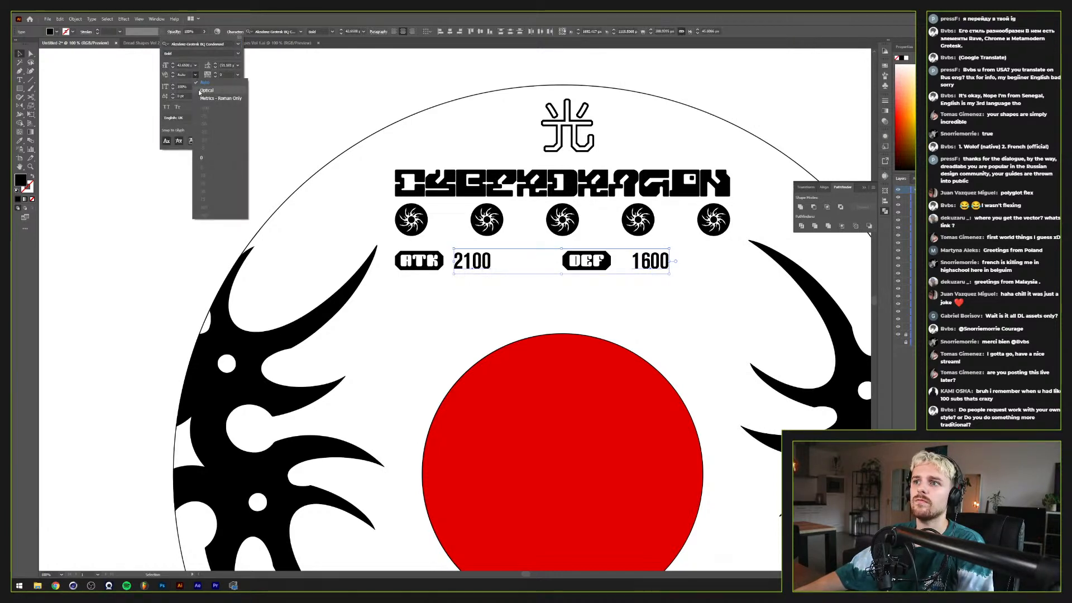
pyautogui.click(188, 93)
pyautogui.click(20, 56)
pyautogui.click(186, 150)
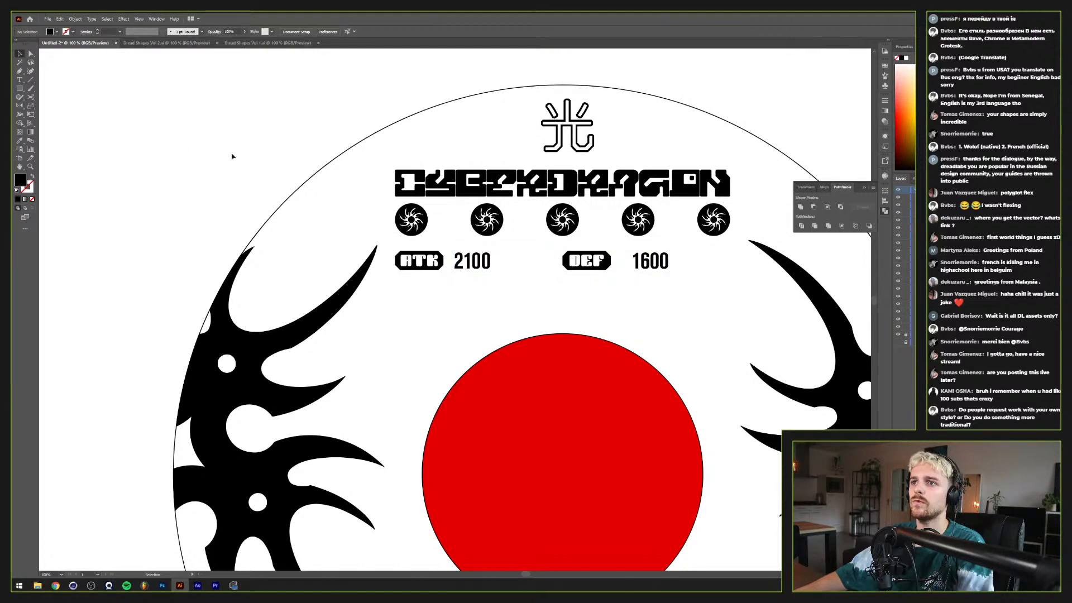
# Step: Move the 2100 and 1600 values closer to their ATK and DEF labels, leaving the same small gap beside each
pyautogui.scroll(2, 646, 274)
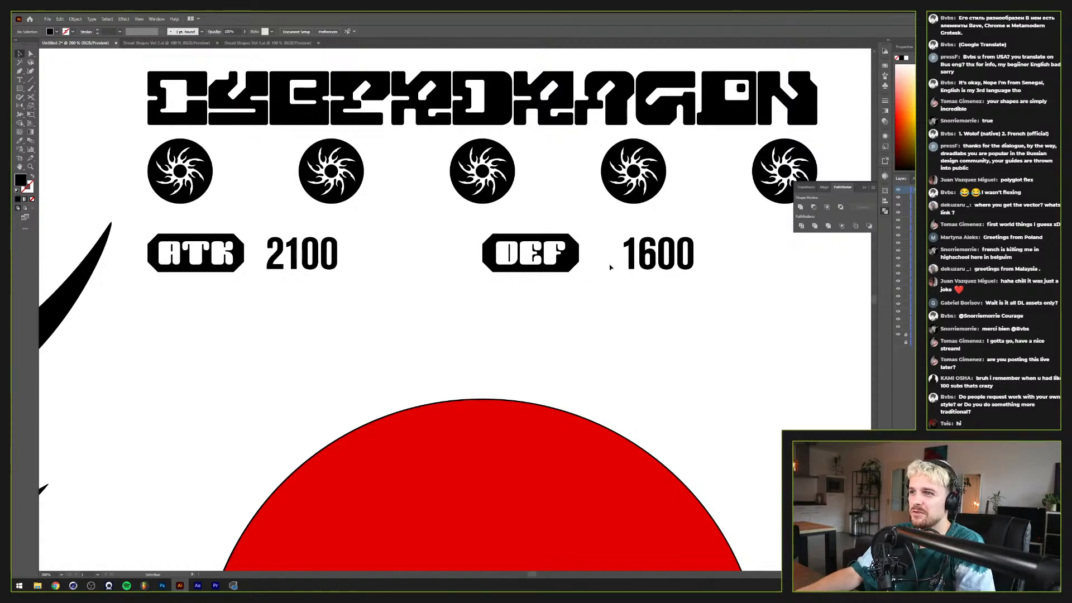
pyautogui.moveTo(644, 254); pyautogui.dragTo(600, 254)
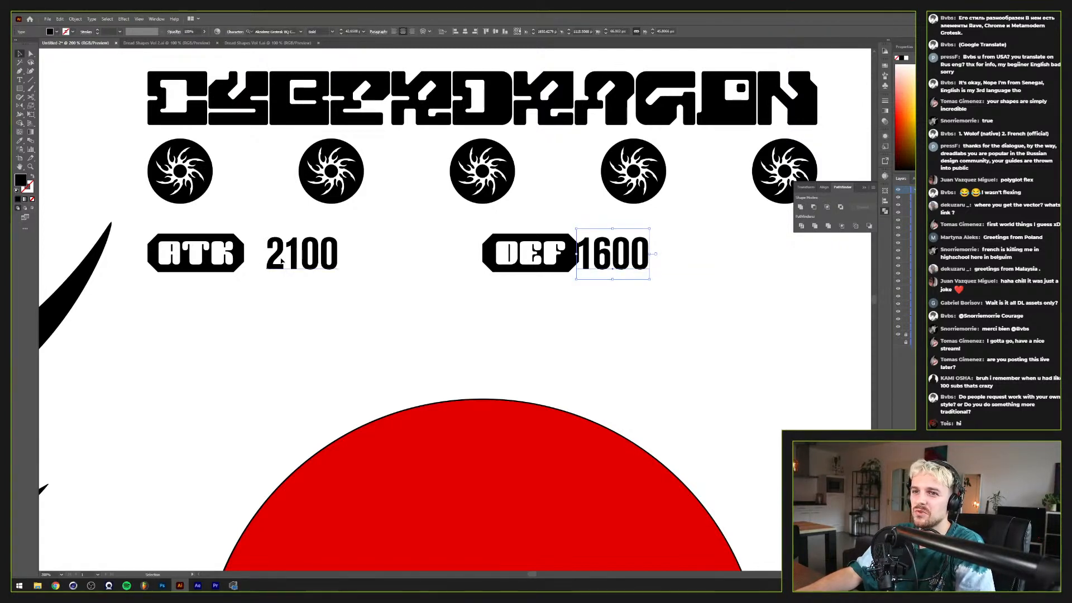
pyautogui.moveTo(281, 260); pyautogui.dragTo(257, 261)
pyautogui.hotkey('shift', 'Right')
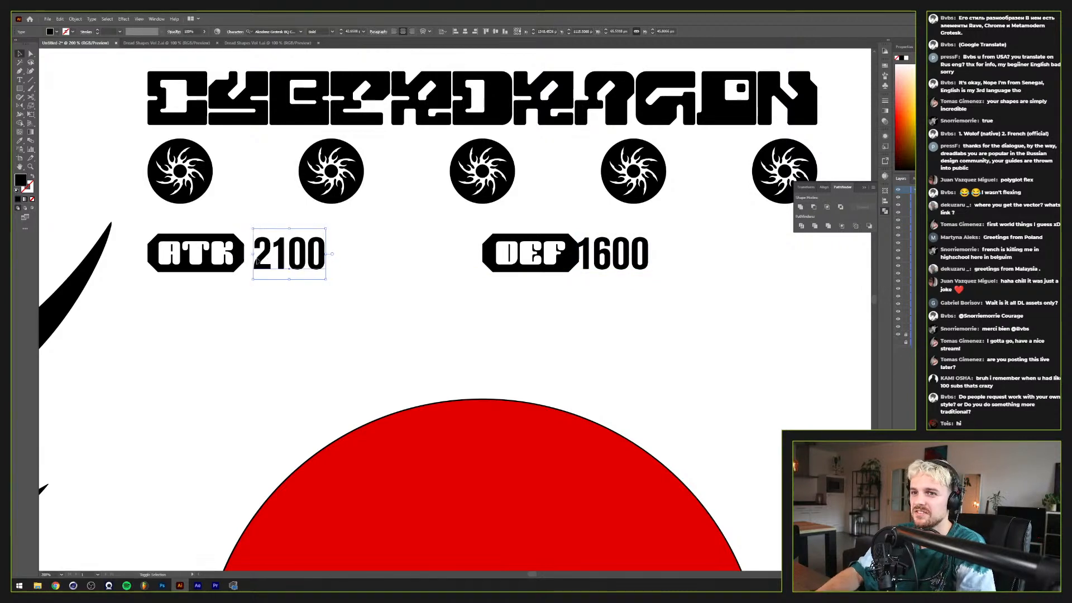
pyautogui.click(630, 260)
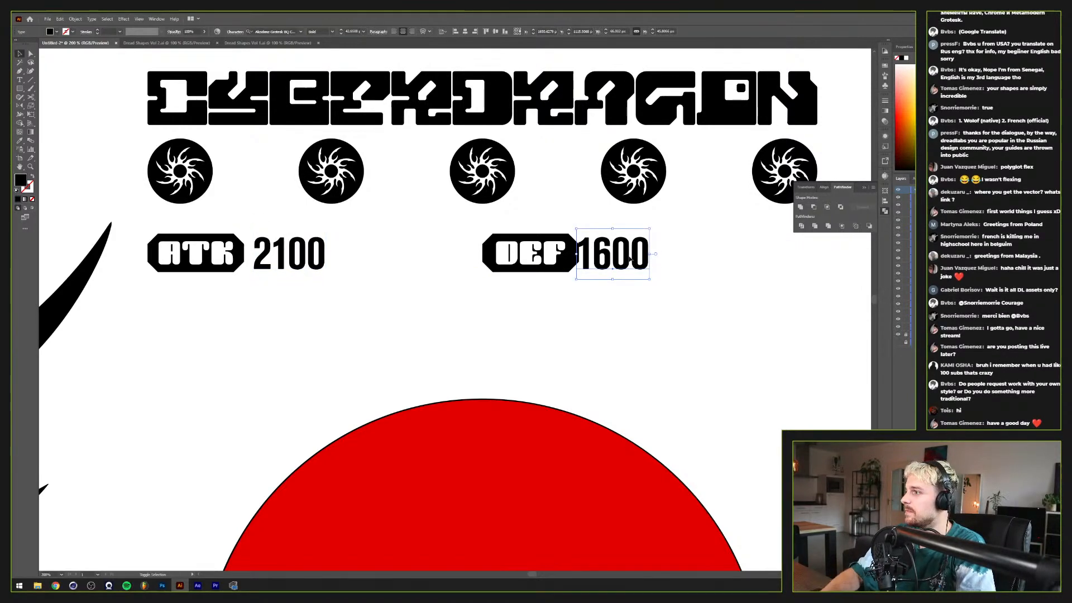
pyautogui.hotkey('shift', 'Right')
pyautogui.click(489, 303)
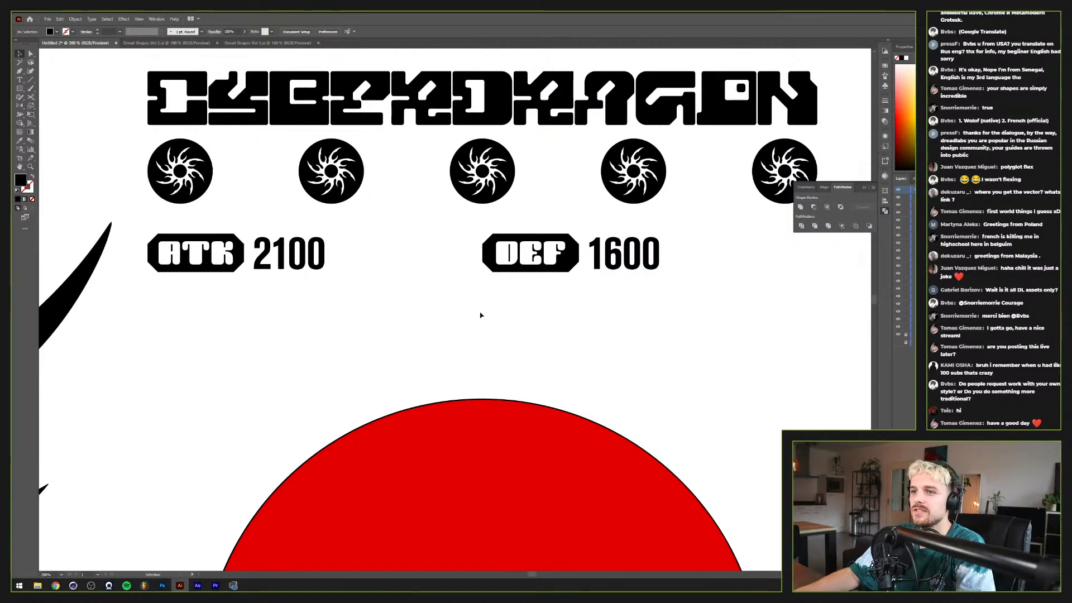
# Step: Draw a black rectangle about 132 px wide between 2100 and the DEF label, adjusting its height to about that of the label frame
pyautogui.scroll(-3, 481, 316)
pyautogui.scroll(3, 471, 316)
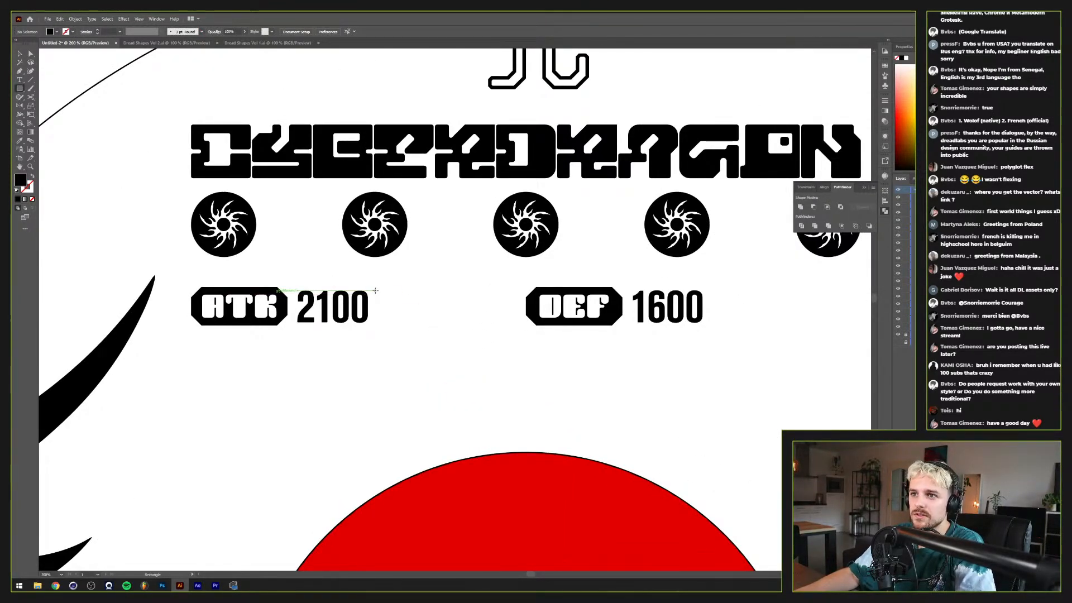
pyautogui.moveTo(375, 290); pyautogui.dragTo(523, 325)
pyautogui.scroll(3, 515, 317)
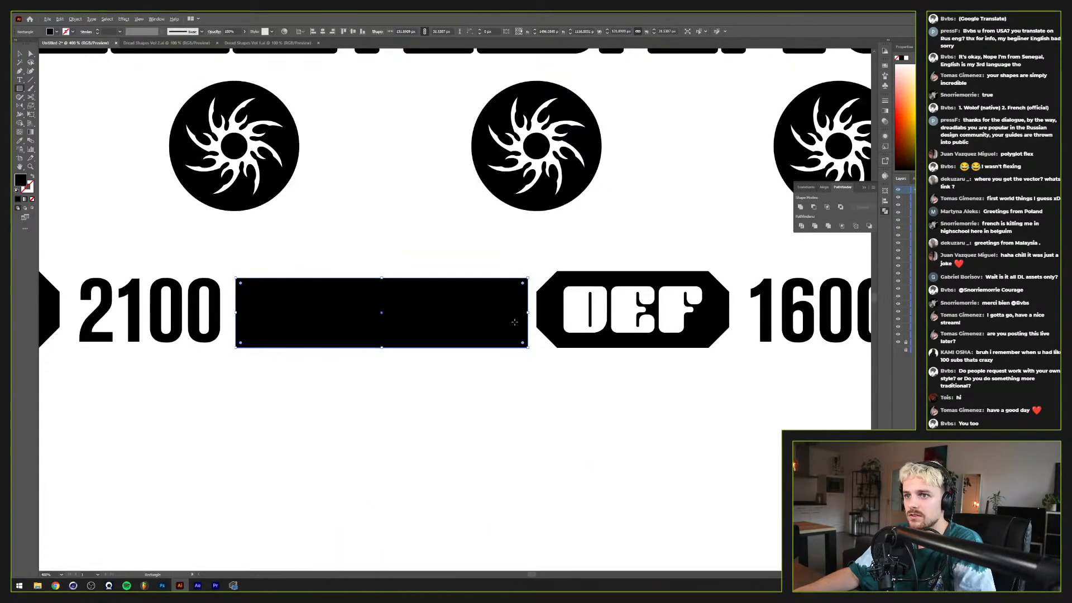
pyautogui.press('v')
pyautogui.moveTo(382, 277); pyautogui.dragTo(385, 271)
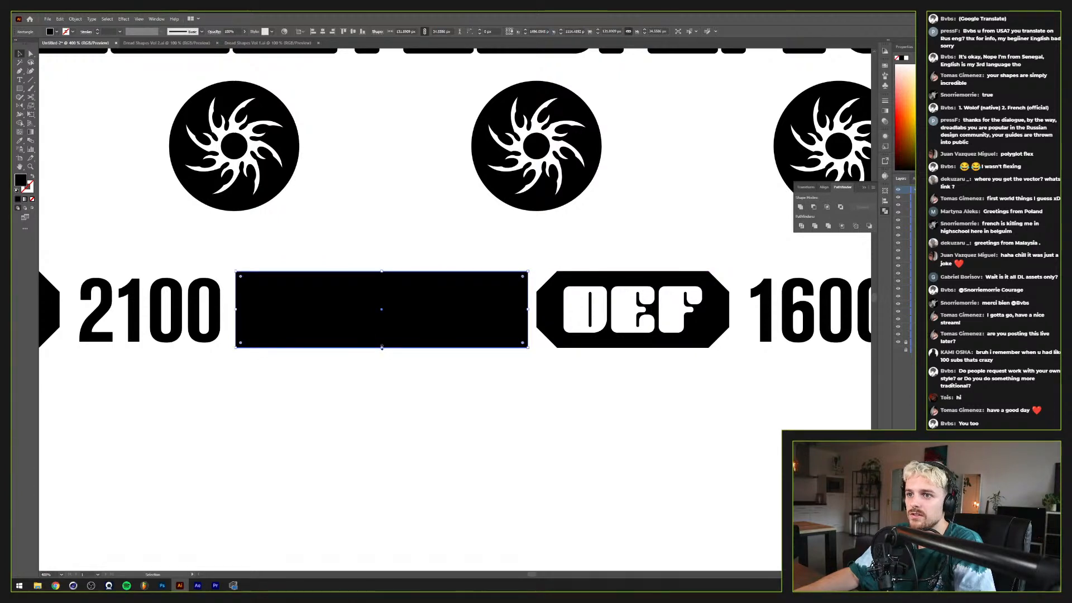
pyautogui.moveTo(382, 348); pyautogui.dragTo(383, 347)
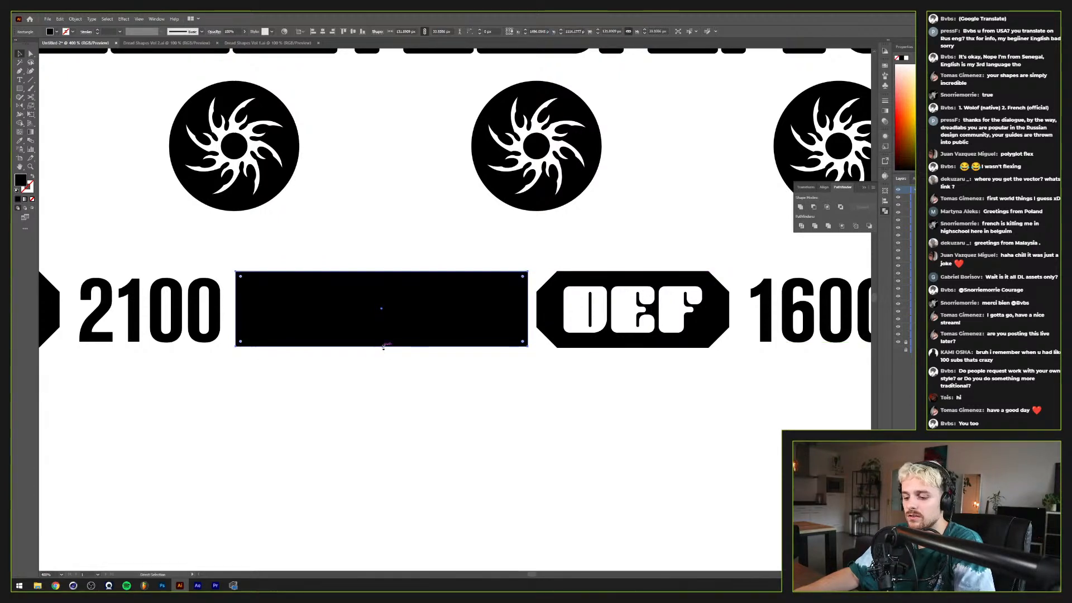
# Step: In outline view, snap the rectangle's upper, lower and right edges to the extents of the DEF frame
pyautogui.hotkey('ctrl', 't')
pyautogui.press('v')
pyautogui.hotkey('ctrl', 'y')
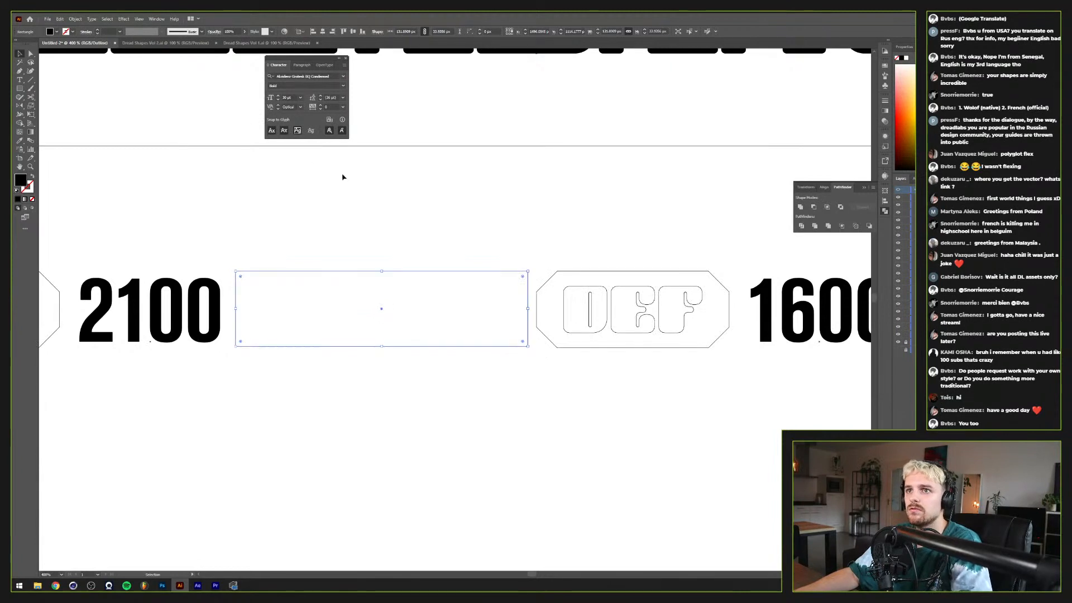
pyautogui.hotkey('ctrl', 't')
pyautogui.scroll(1, 472, 286)
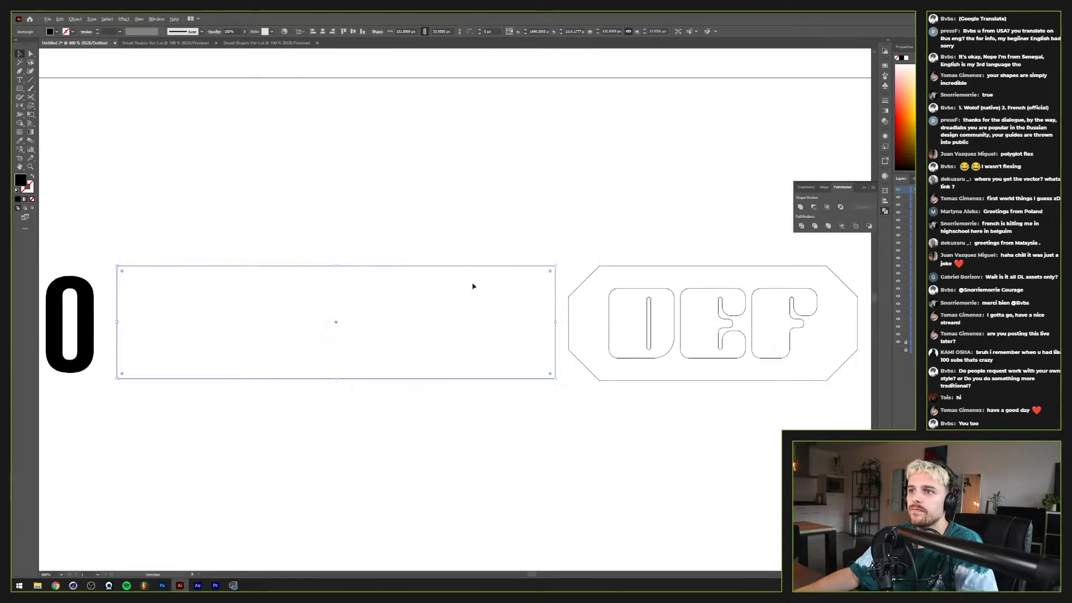
pyautogui.moveTo(556, 268); pyautogui.dragTo(612, 266)
pyautogui.moveTo(615, 377); pyautogui.dragTo(615, 380)
pyautogui.moveTo(614, 323); pyautogui.dragTo(569, 325)
# Step: Nudge the rectangle's right corner points away from the DEF frame and its left corner points away from 2100 to leave small gaps
pyautogui.press('a')
pyautogui.click(568, 266)
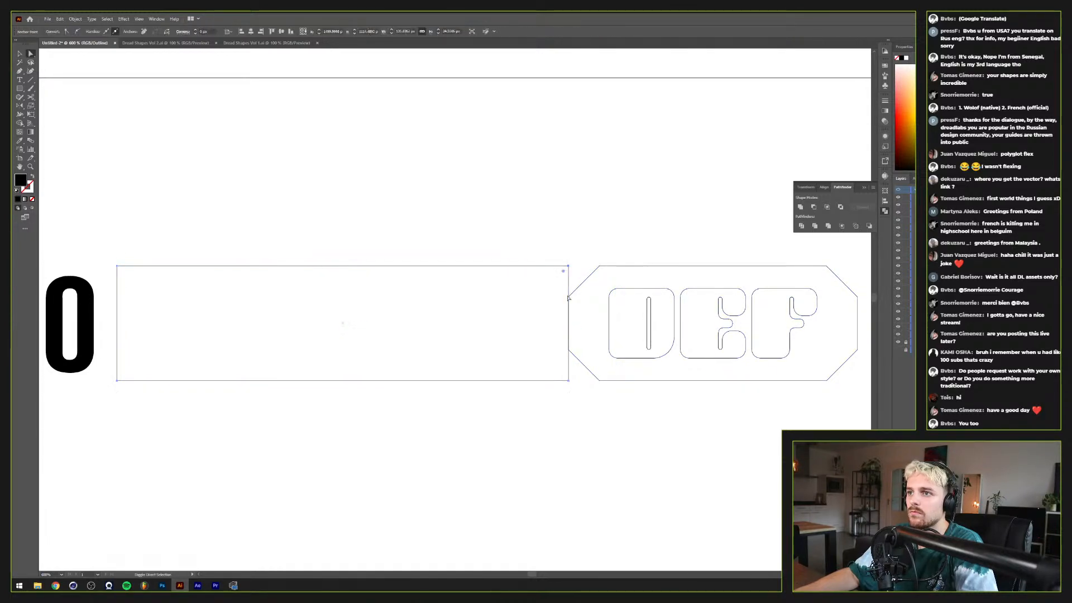
pyautogui.keyDown('shift'); pyautogui.click(568, 380); pyautogui.keyUp('shift')
pyautogui.hotkey('shift', 'Left')
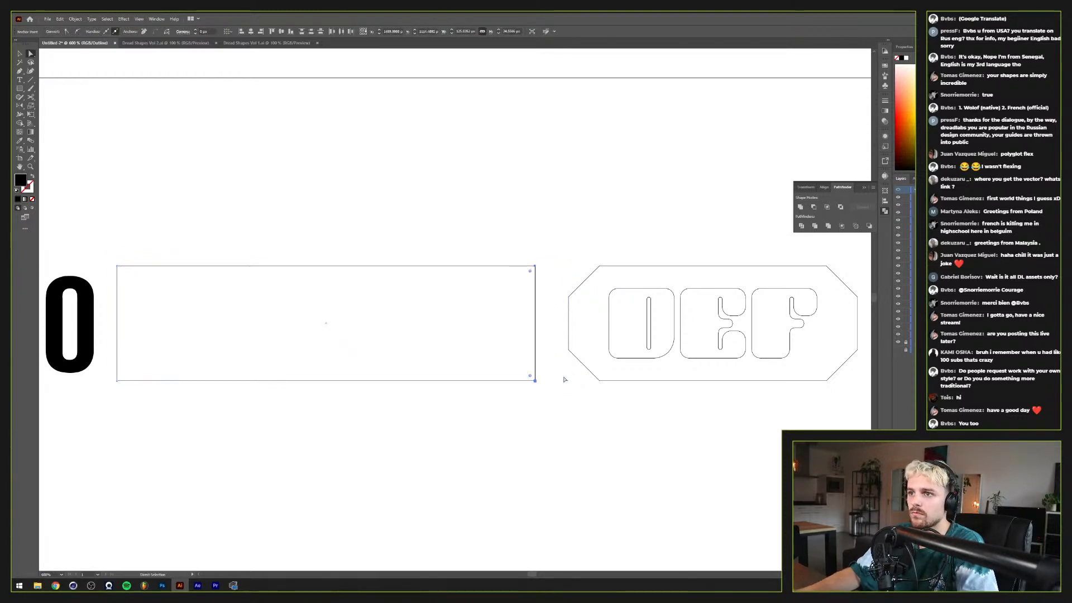
pyautogui.moveTo(141, 242); pyautogui.dragTo(95, 386)
pyautogui.hotkey('shift', 'Right')
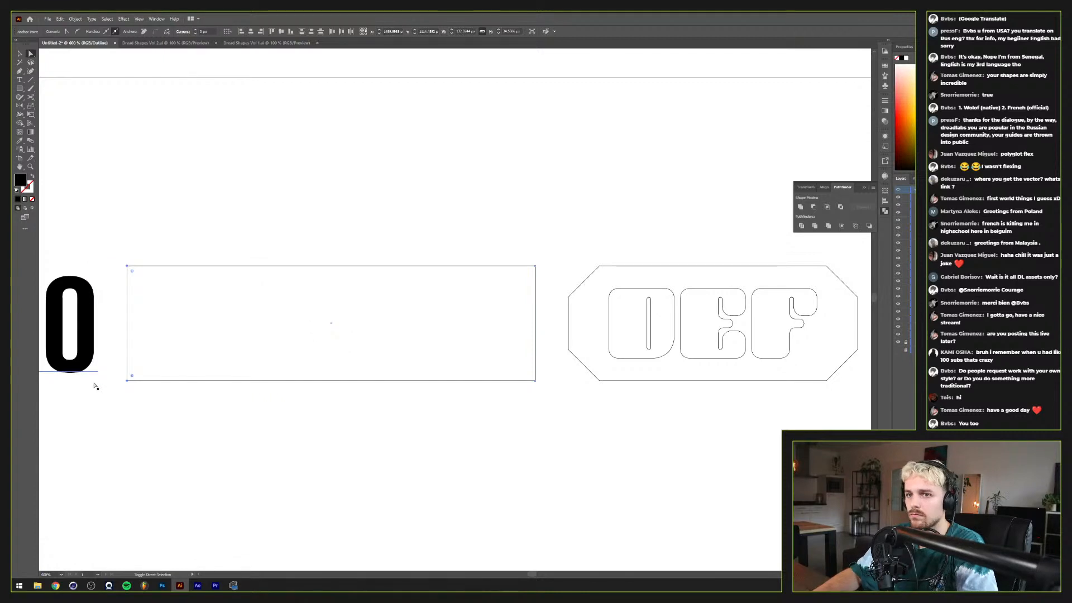
pyautogui.click(479, 191)
# Step: Draw two crossing diagonal lines between the rectangle's opposite corners with the Pen tool and return to preview view
pyautogui.press('p')
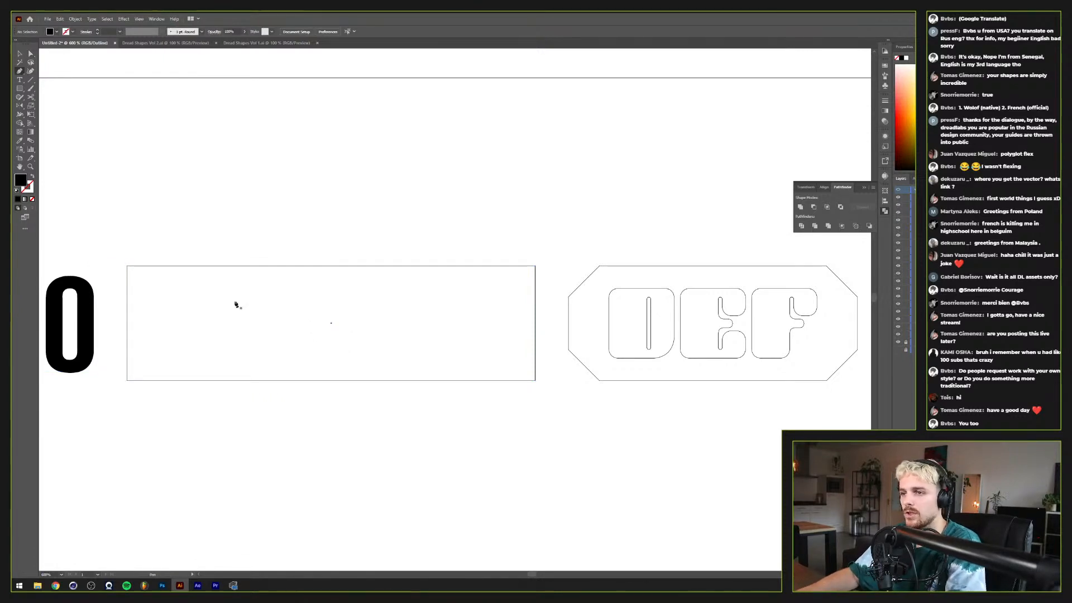
pyautogui.click(127, 266)
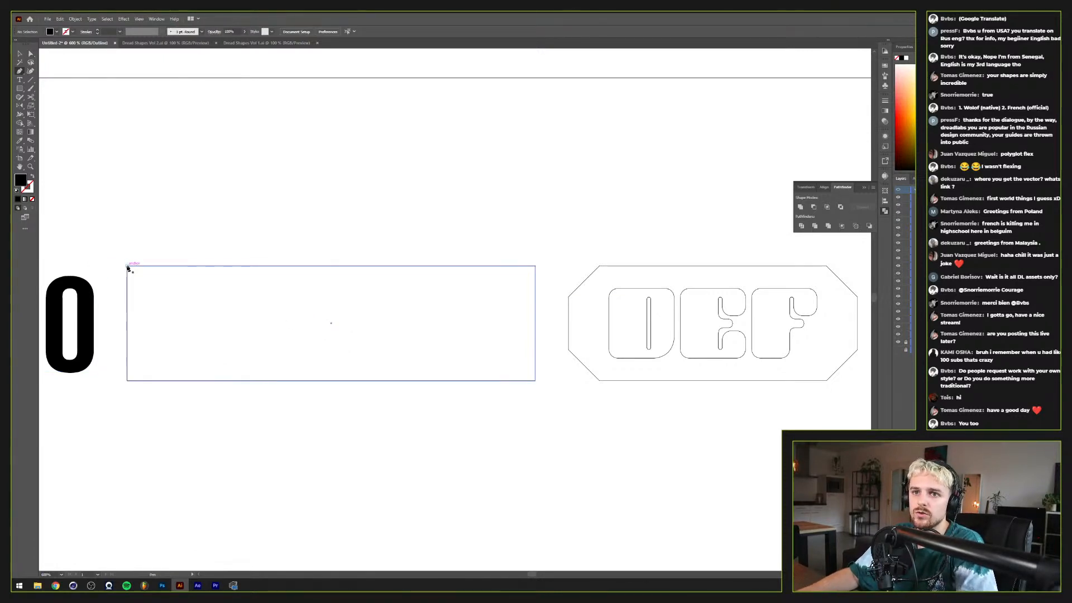
pyautogui.click(535, 381)
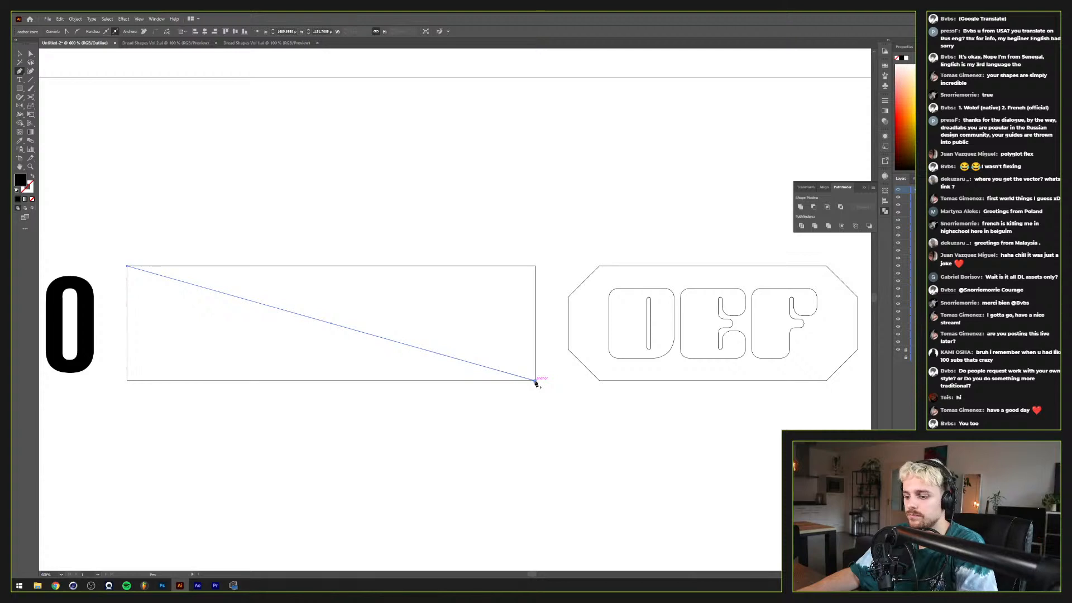
pyautogui.press('Escape')
pyautogui.click(535, 267)
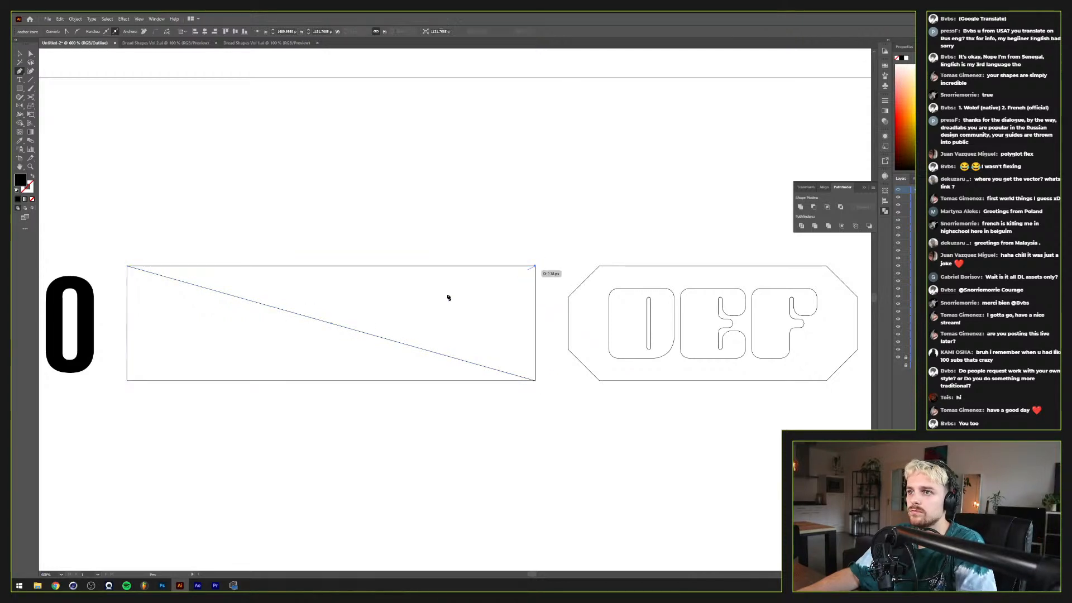
pyautogui.click(128, 381)
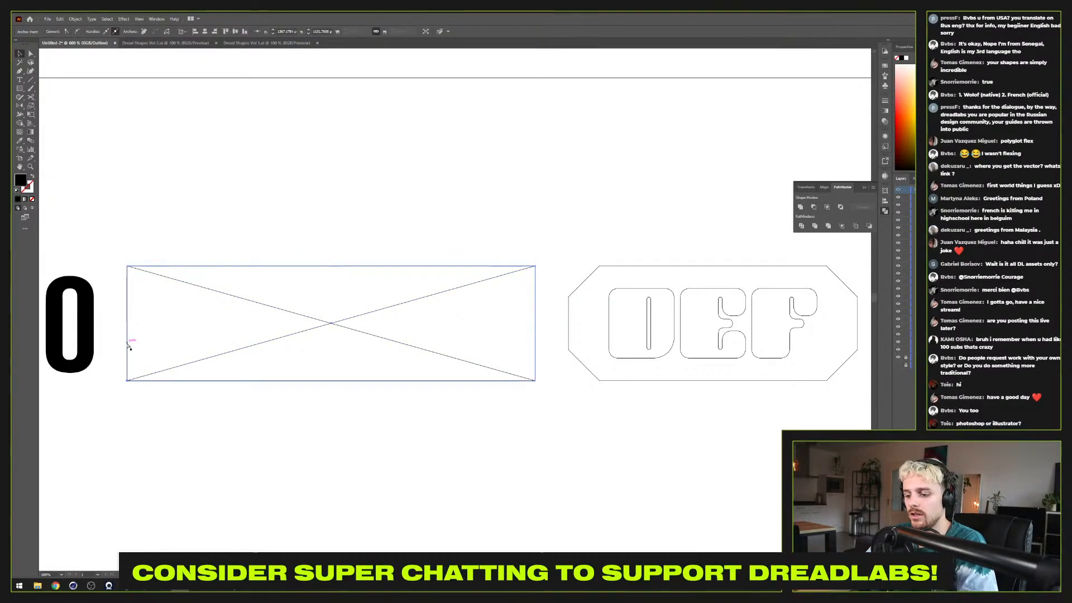
pyautogui.hotkey('ctrl', 'y')
# Step: Select the rectangle with its two diagonals and copy the description box frame's outline style onto them with the Eyedropper
pyautogui.scroll(-1, 200, 382)
pyautogui.press('v')
pyautogui.click(244, 330)
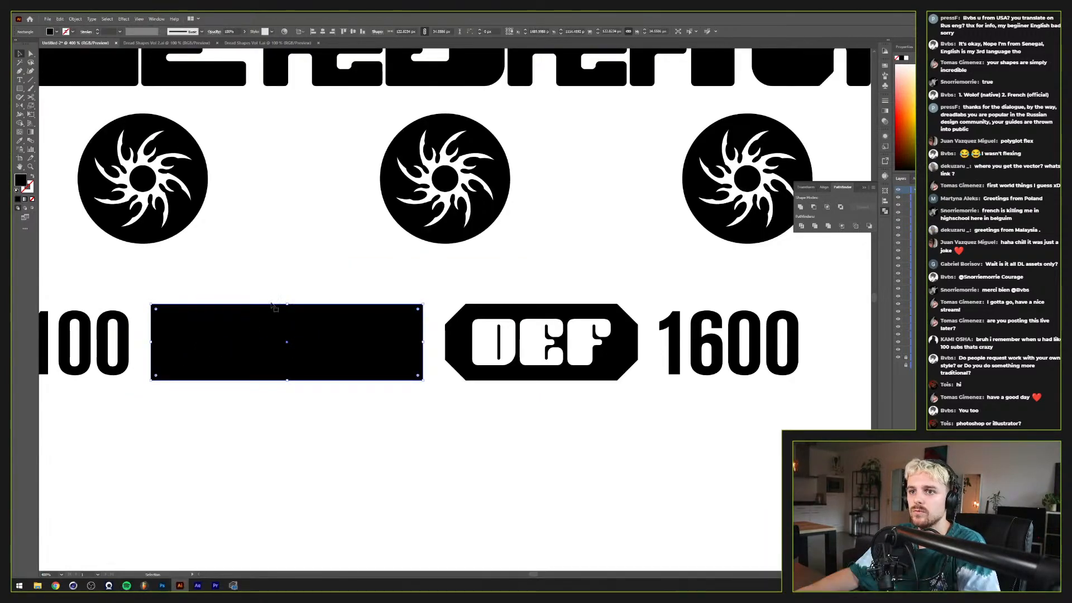
pyautogui.moveTo(393, 284); pyautogui.dragTo(192, 400)
pyautogui.scroll(-2, 204, 397)
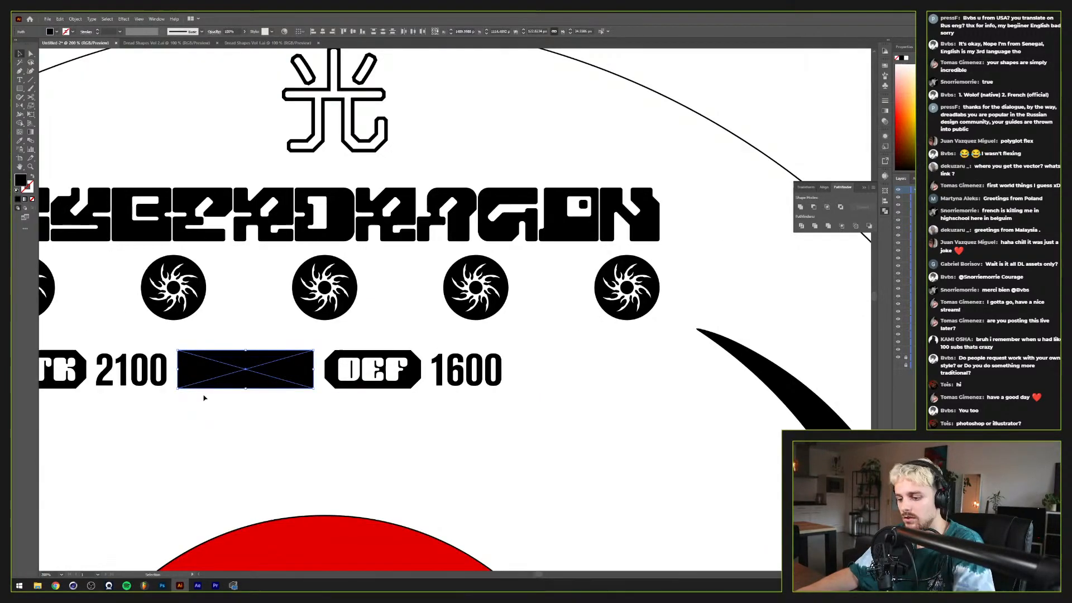
pyautogui.press('i')
pyautogui.scroll(-2, 342, 430)
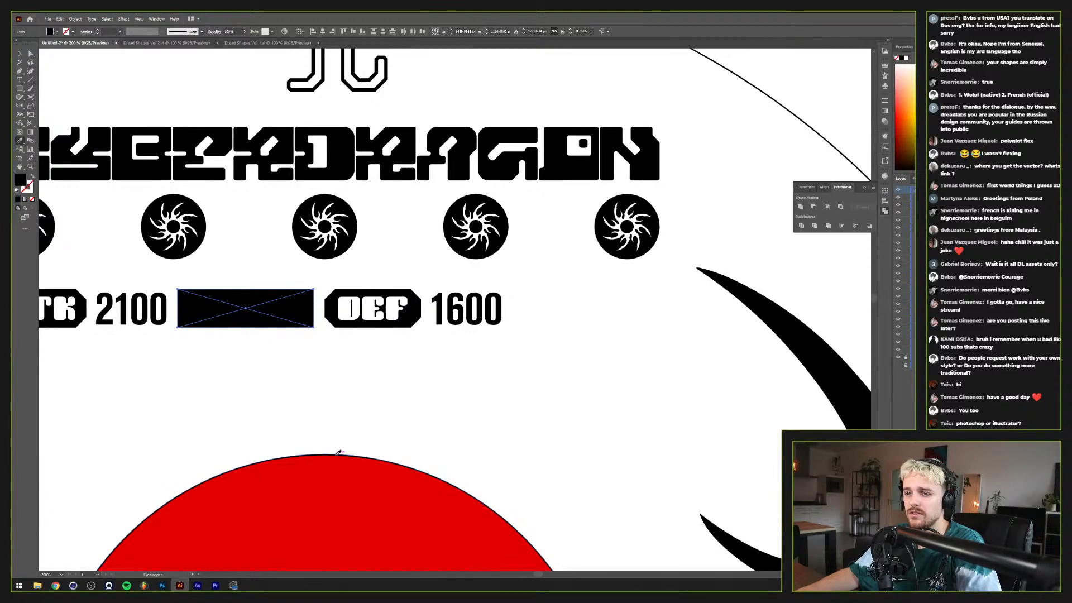
pyautogui.scroll(-3, 338, 450)
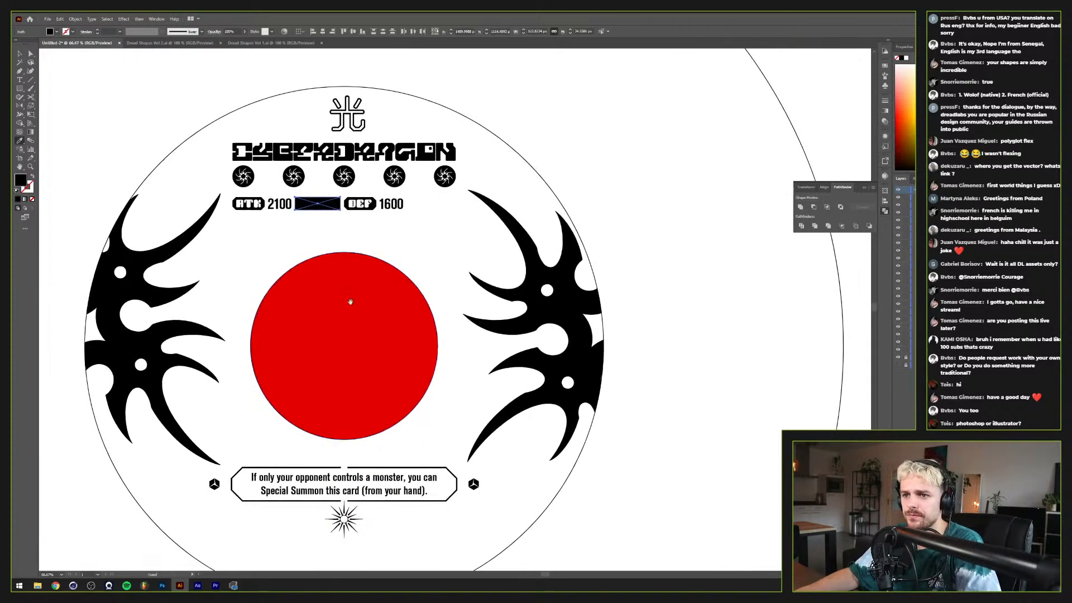
pyautogui.click(281, 467)
# Step: Try a 1.5 pt stroke on the crossed box, settling on a stroke weight of 1 pt
pyautogui.scroll(2, 305, 261)
pyautogui.scroll(2, 315, 251)
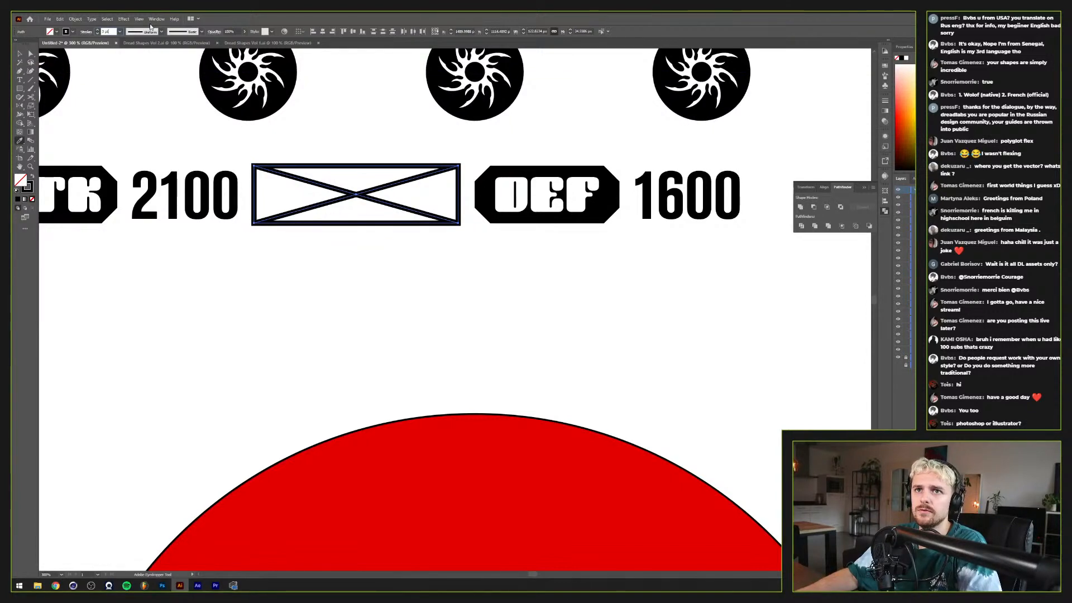
pyautogui.write('1.5')
pyautogui.press('Return')
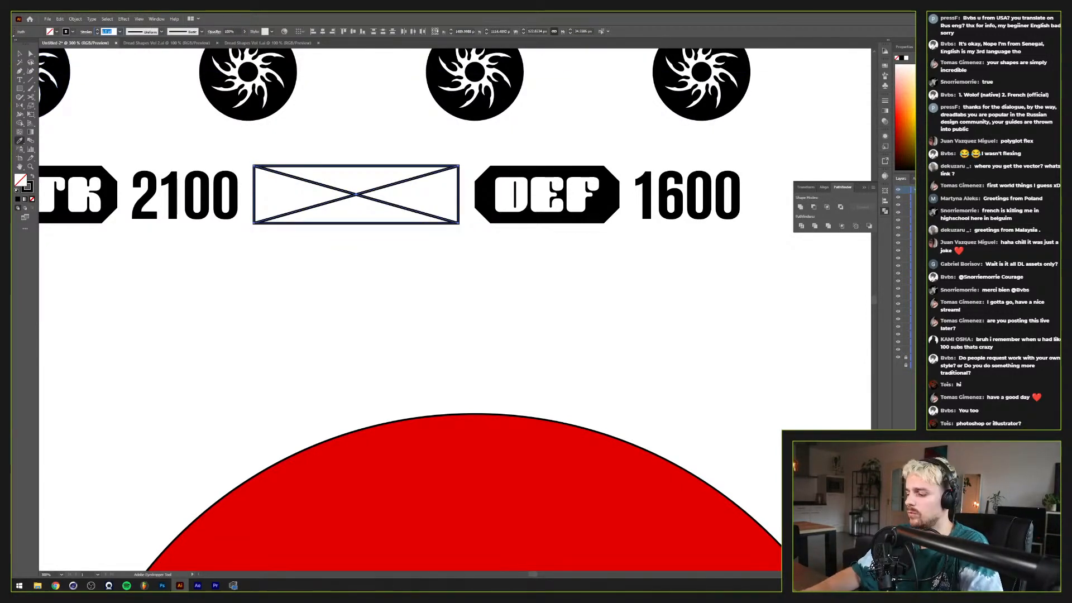
pyautogui.write('1')
pyautogui.press('Return')
pyautogui.click(19, 54)
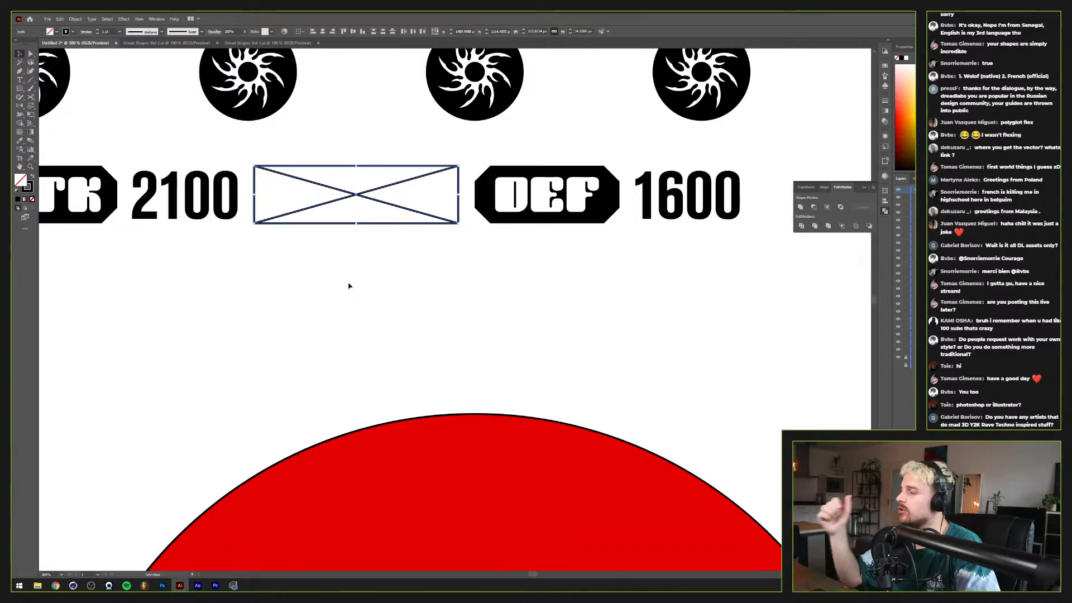
# Step: Duplicate the crossed box to the right of 1600 and widen the copy until it ends flush with the CYBERDRAGON title
pyautogui.scroll(2, 350, 284)
pyautogui.moveTo(377, 319); pyautogui.dragTo(258, 347)
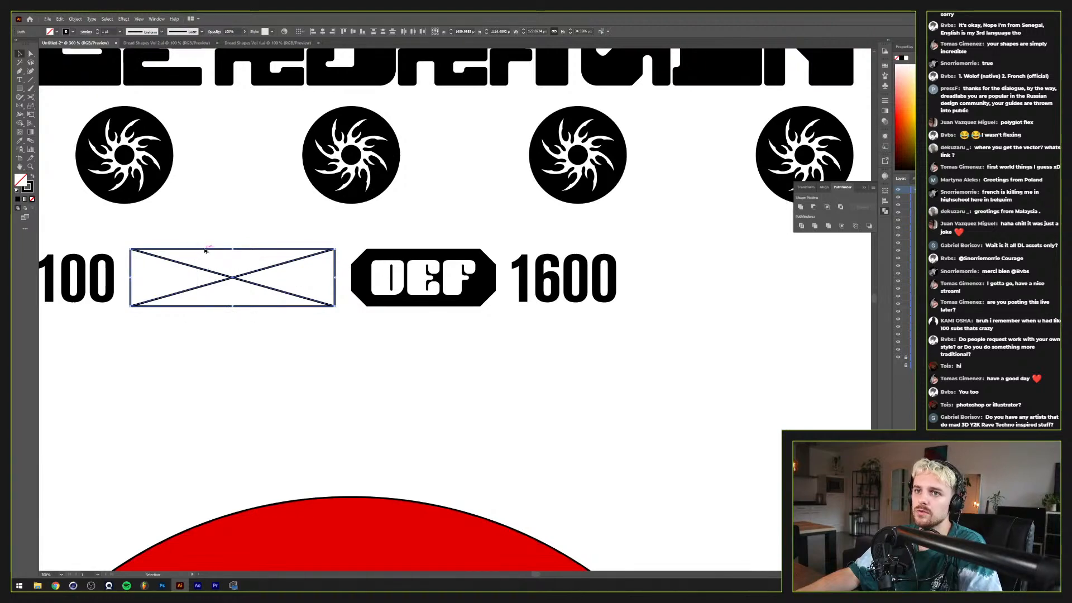
pyautogui.moveTo(205, 250); pyautogui.dragTo(691, 242)
pyautogui.moveTo(678, 349); pyautogui.dragTo(508, 403)
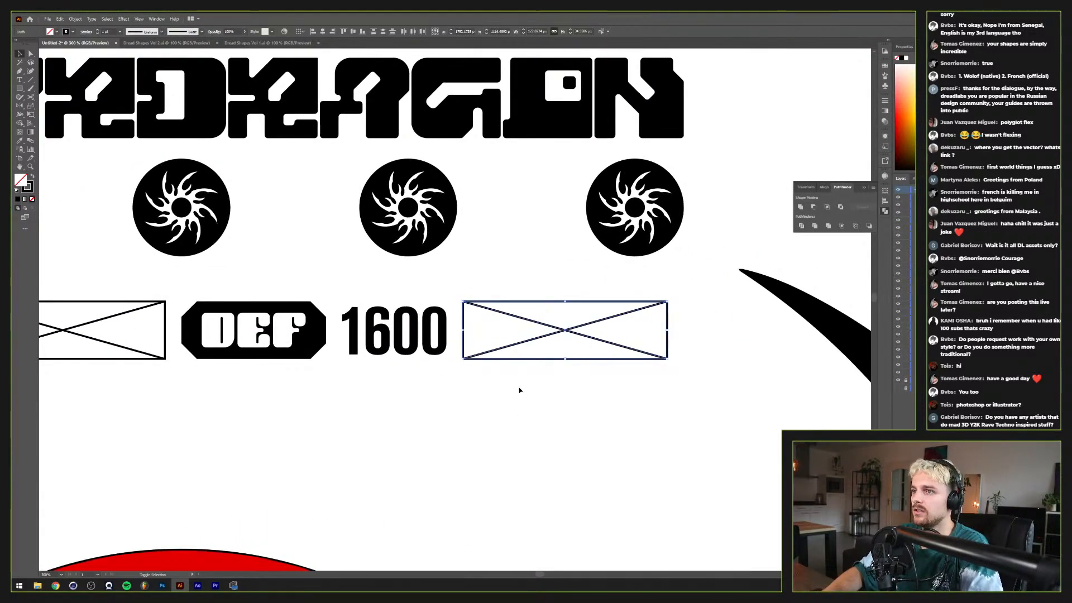
pyautogui.moveTo(667, 331); pyautogui.dragTo(687, 329)
pyautogui.click(718, 335)
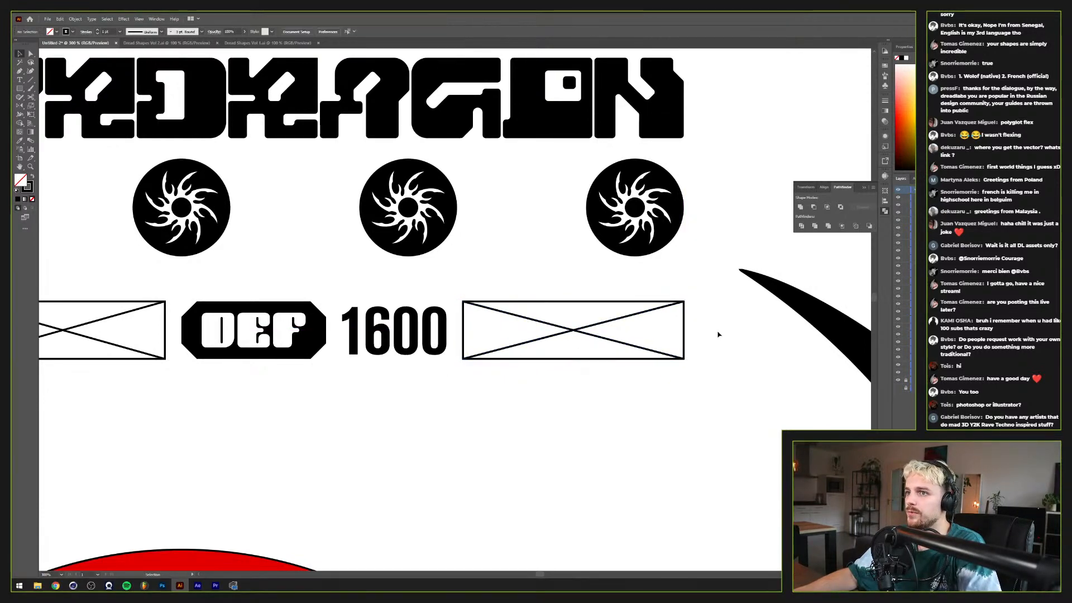
# Step: Select the whole ATK and DEF stats row with its crossed boxes and nudge it up closer to the sun badges
pyautogui.scroll(-3, 711, 343)
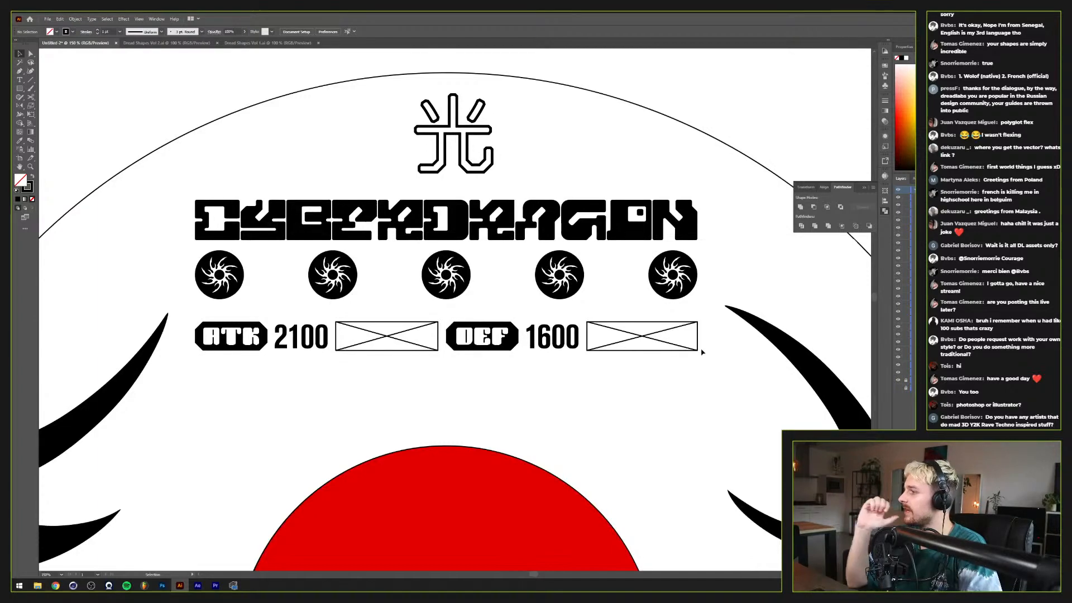
pyautogui.scroll(-2, 701, 351)
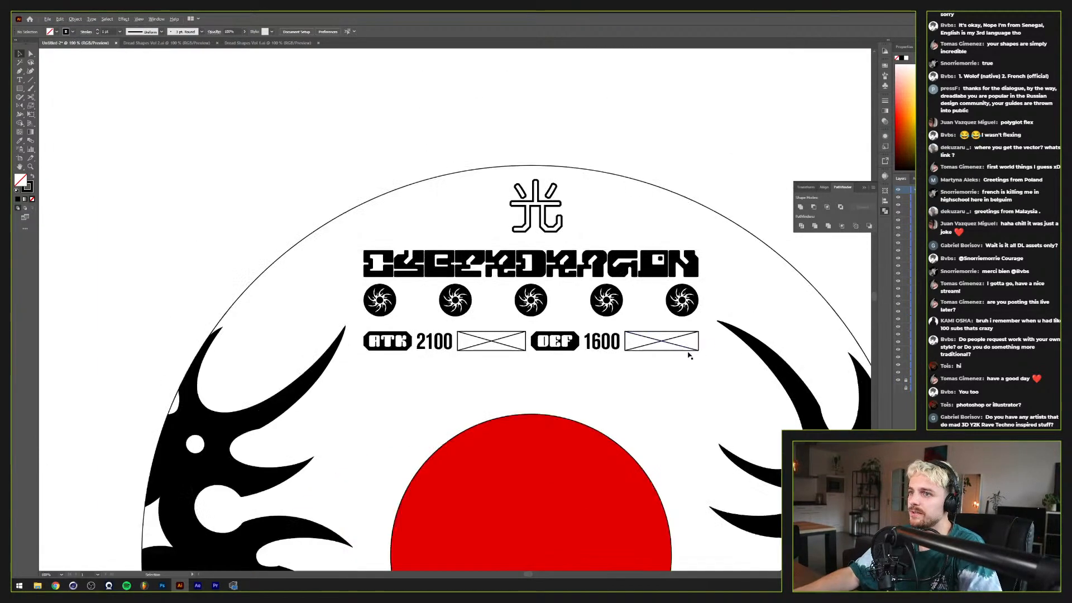
pyautogui.moveTo(625, 395); pyautogui.dragTo(558, 299)
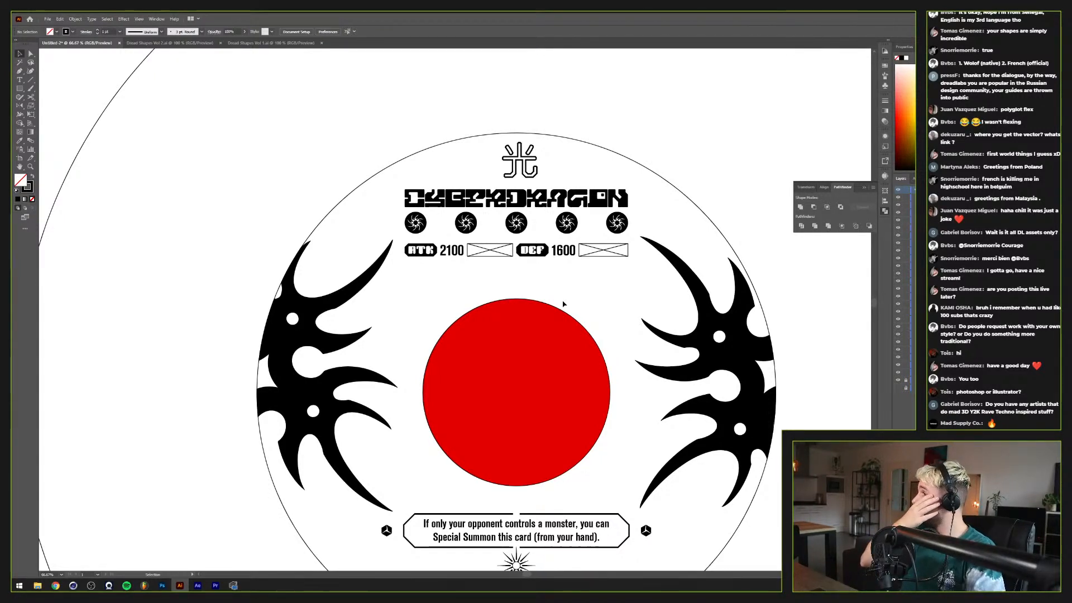
pyautogui.scroll(2, 559, 313)
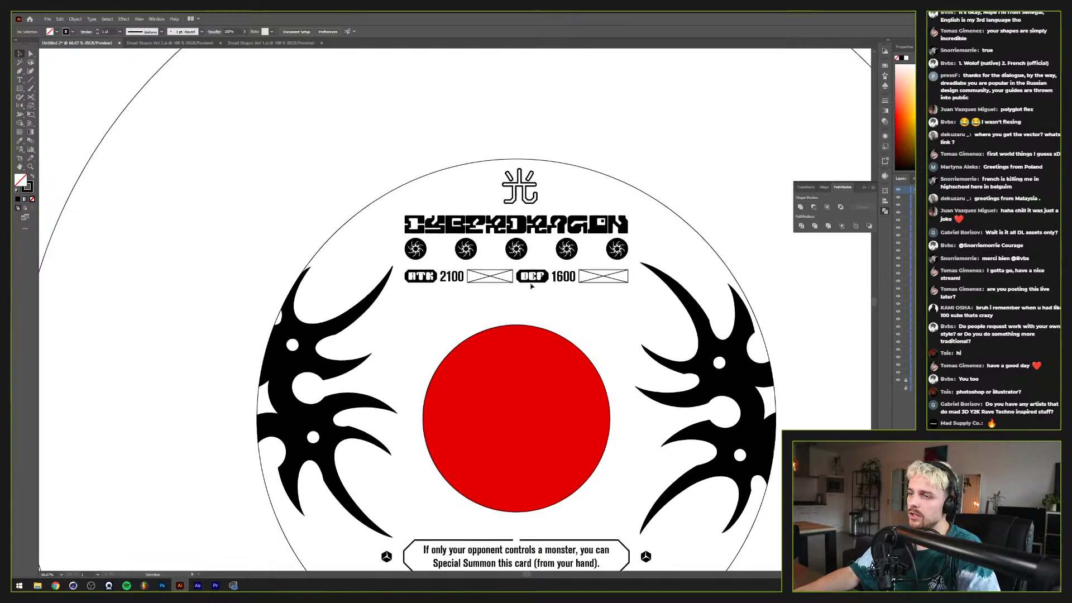
pyautogui.scroll(3, 471, 334)
pyautogui.scroll(-1, 470, 333)
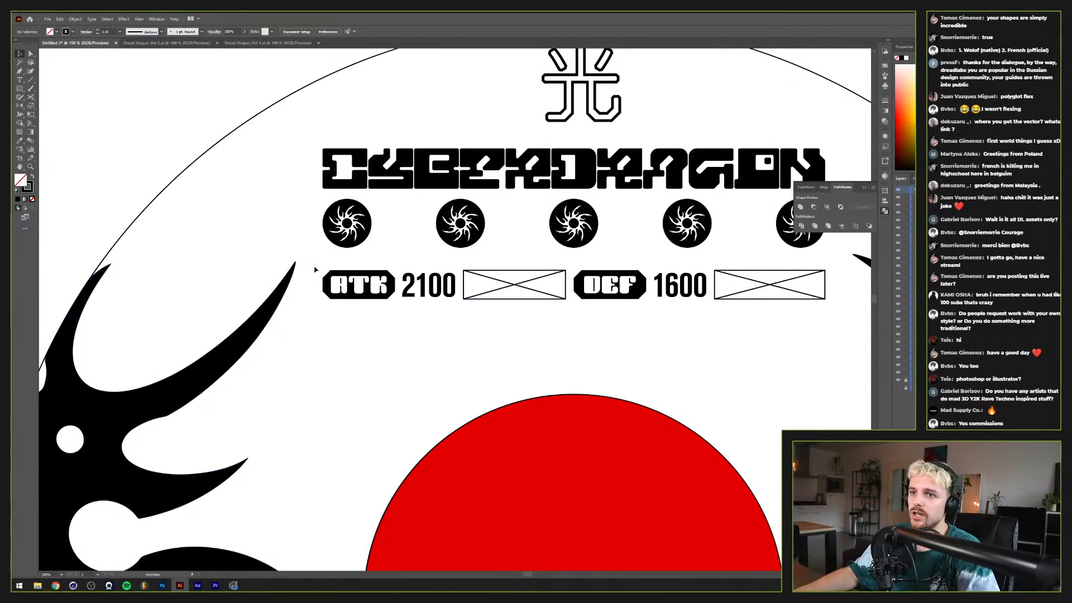
pyautogui.moveTo(788, 289); pyautogui.dragTo(831, 317)
pyautogui.scroll(1, 570, 374)
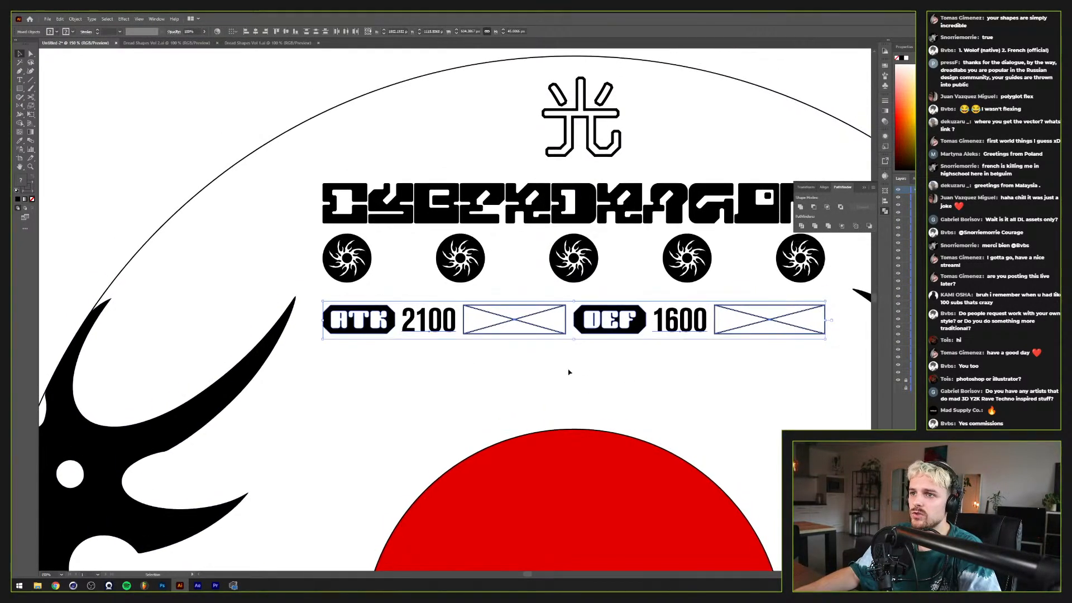
pyautogui.moveTo(568, 383); pyautogui.dragTo(501, 406)
pyautogui.hotkey('shift', 'Up')
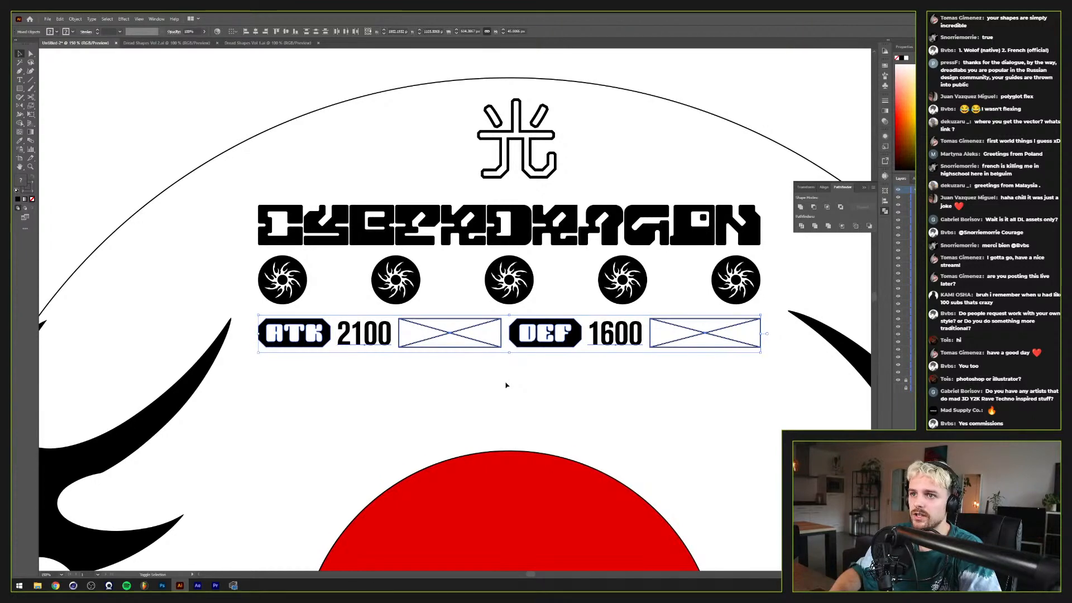
pyautogui.click(506, 385)
# Step: Select both black tribal ornaments and rotate them together slightly clockwise around the red circle, then deselect them
pyautogui.scroll(-3, 508, 384)
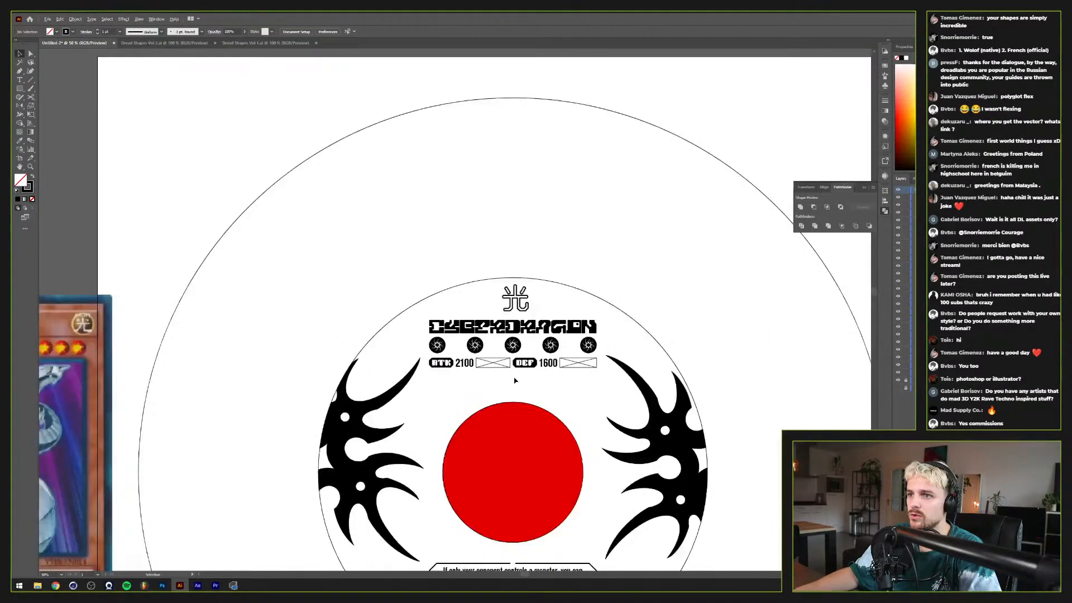
pyautogui.scroll(1, 509, 384)
pyautogui.scroll(-1, 510, 385)
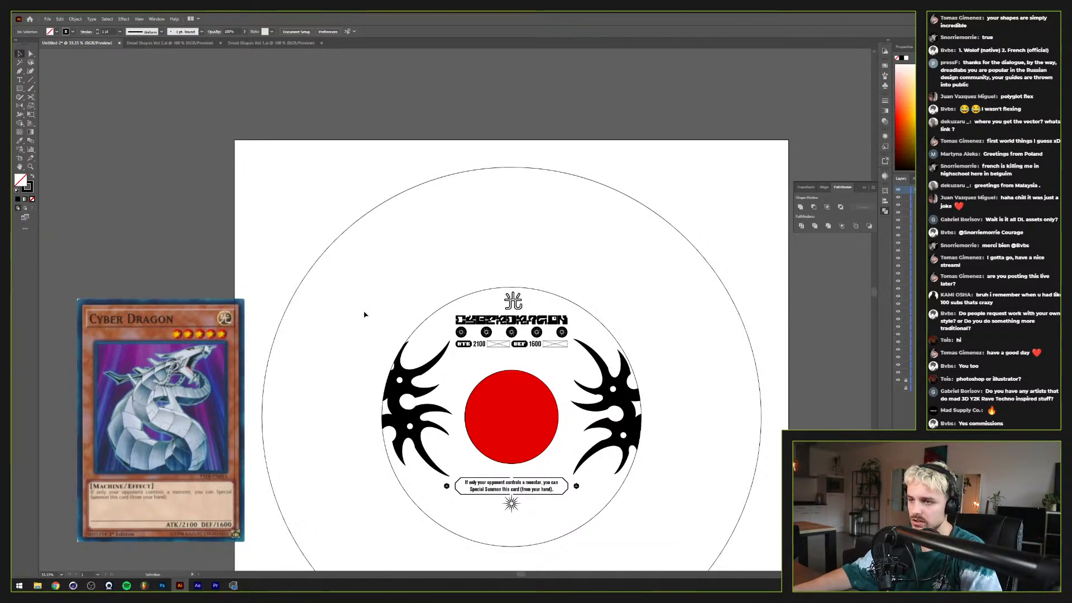
pyautogui.scroll(-2, 397, 323)
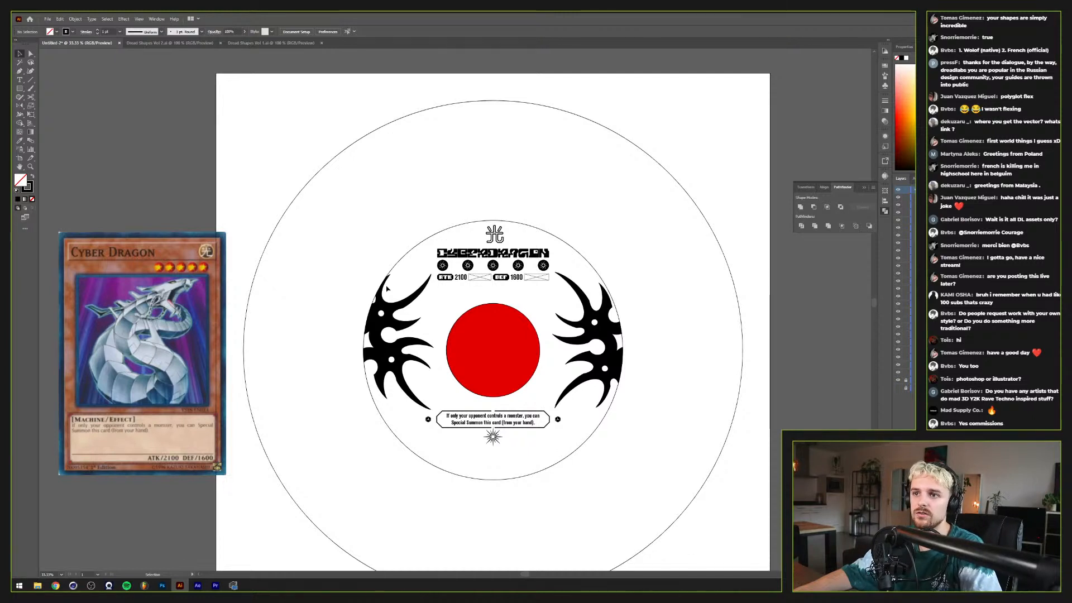
pyautogui.click(596, 340)
pyautogui.keyDown('shift'); pyautogui.click(385, 351); pyautogui.keyUp('shift')
pyautogui.press('r')
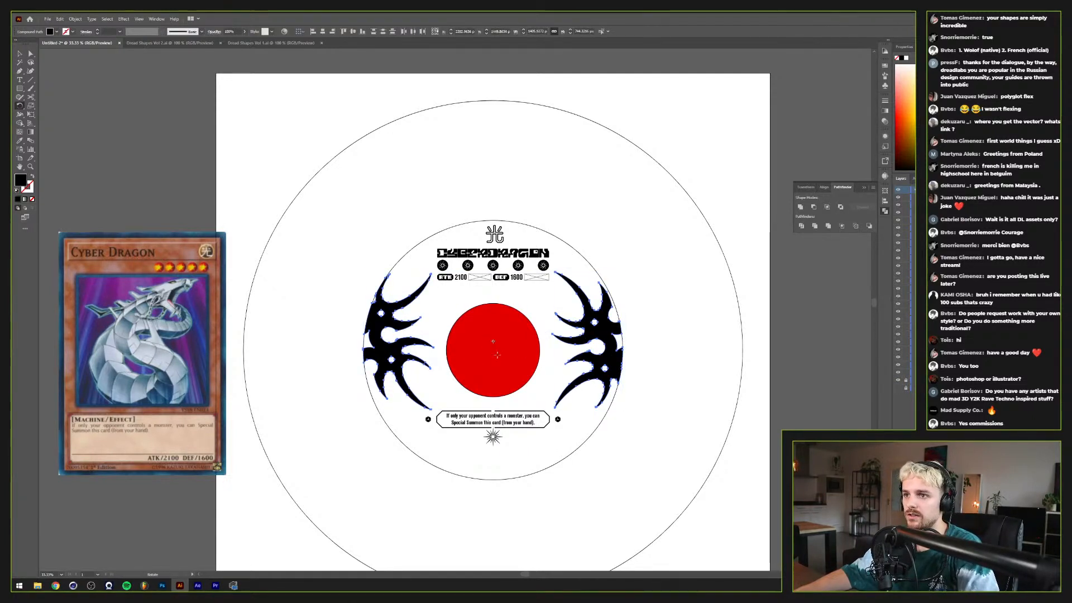
pyautogui.moveTo(634, 335)
pyautogui.mouseDown()
pyautogui.moveTo(644, 366)
pyautogui.moveTo(646, 304)
pyautogui.moveTo(629, 305)
pyautogui.moveTo(635, 335)
pyautogui.mouseUp()
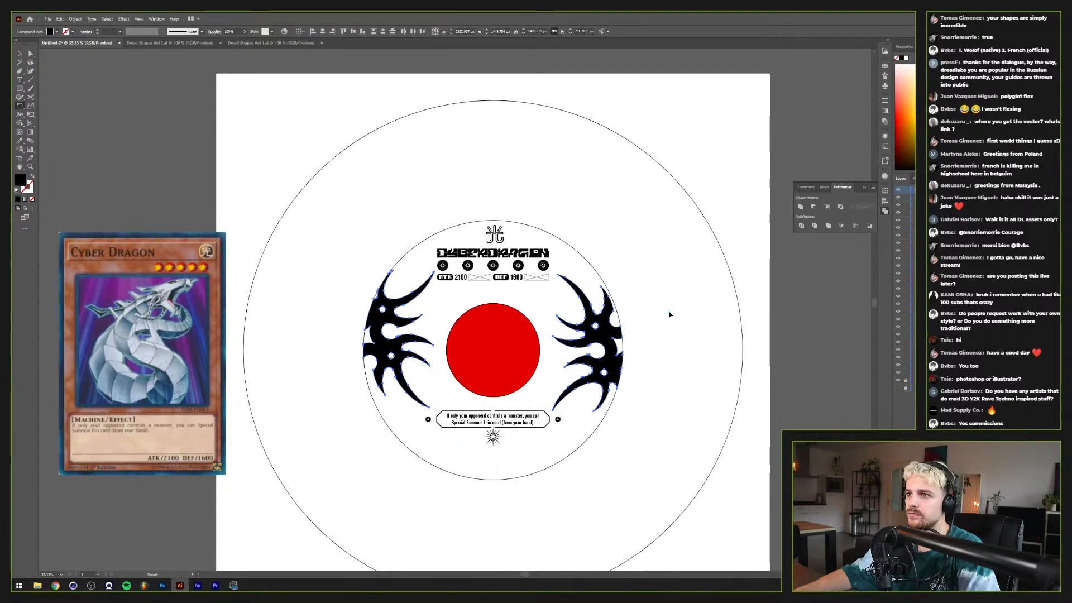
pyautogui.press('v')
pyautogui.click(670, 315)
# Step: Examine the rotated ornaments, the description box with its starburst, and the overall circular layout beside the Cyber Dragon card
pyautogui.scroll(2, 485, 347)
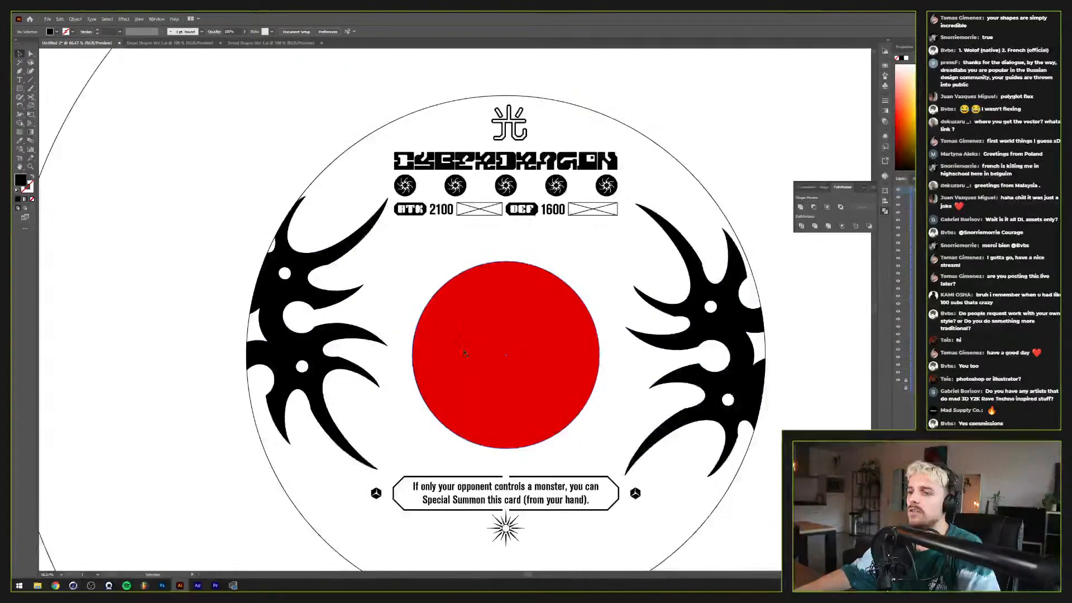
pyautogui.scroll(-2, 485, 347)
pyautogui.scroll(1, 481, 341)
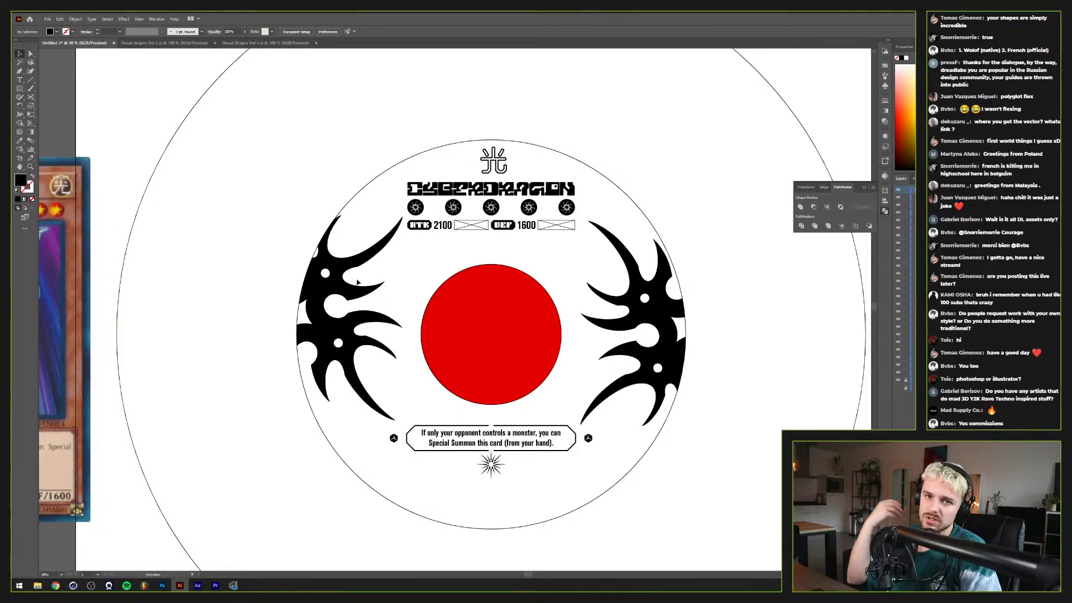
pyautogui.scroll(-1, 357, 282)
pyautogui.scroll(2, 358, 282)
pyautogui.moveTo(419, 331); pyautogui.dragTo(384, 295)
pyautogui.scroll(-1, 359, 309)
pyautogui.scroll(1, 361, 339)
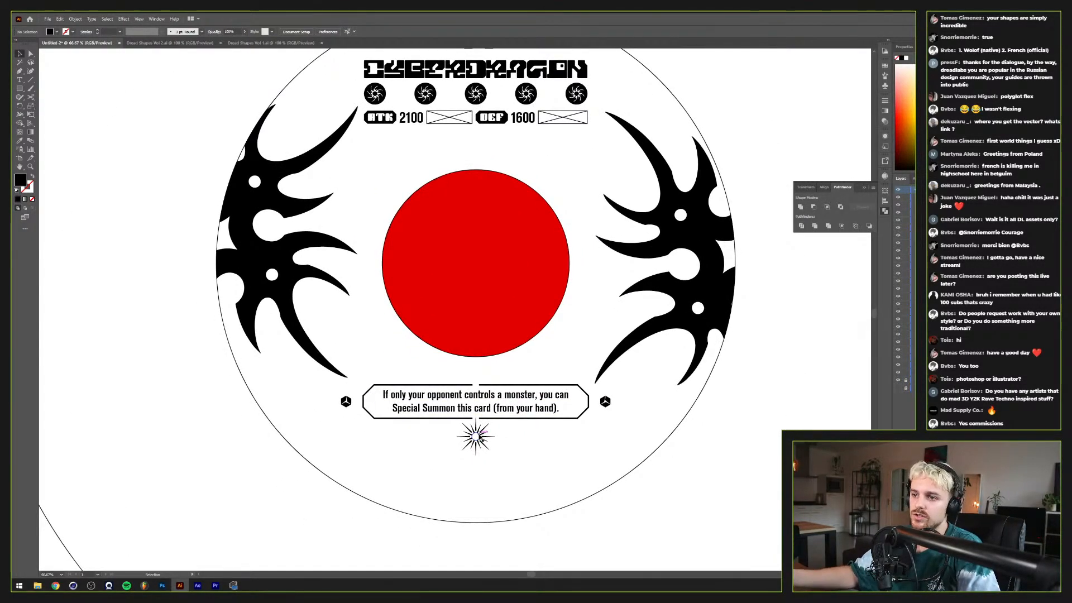
pyautogui.scroll(1, 447, 441)
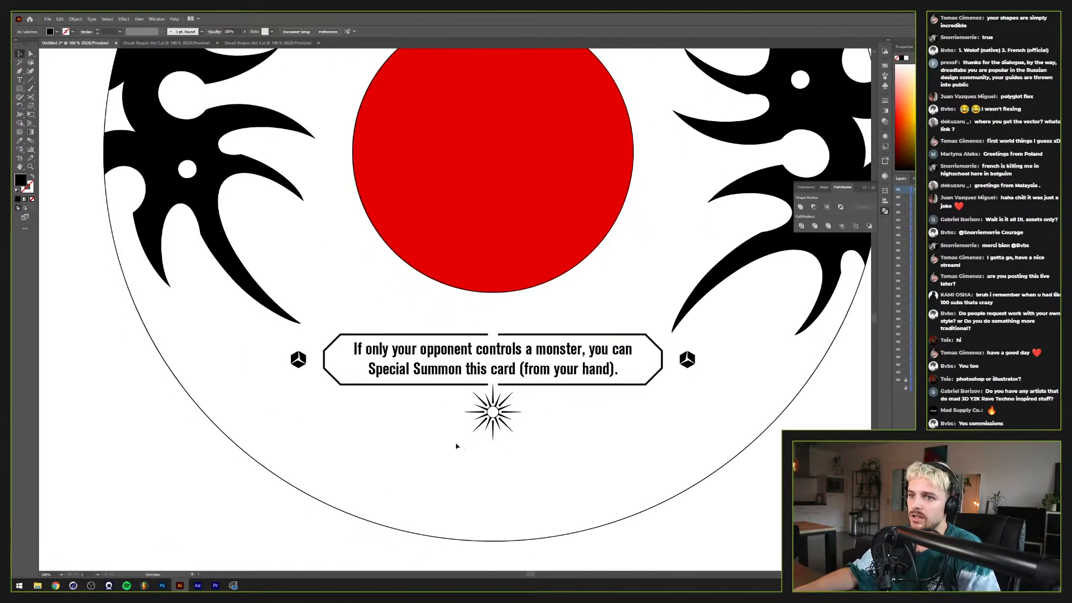
pyautogui.scroll(1, 456, 446)
pyautogui.scroll(-1, 456, 446)
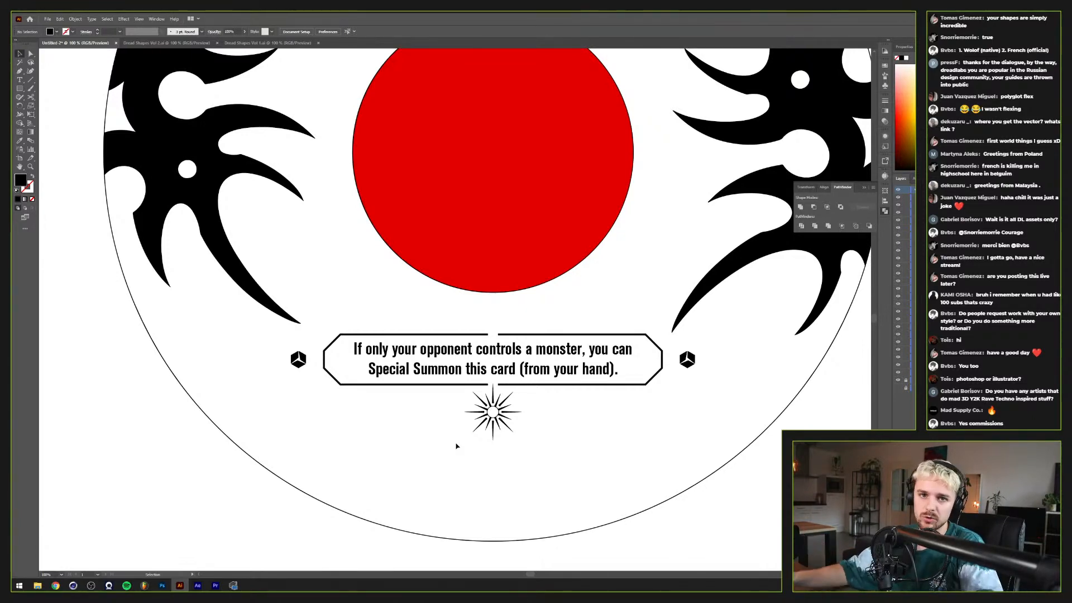
pyautogui.scroll(3, 472, 444)
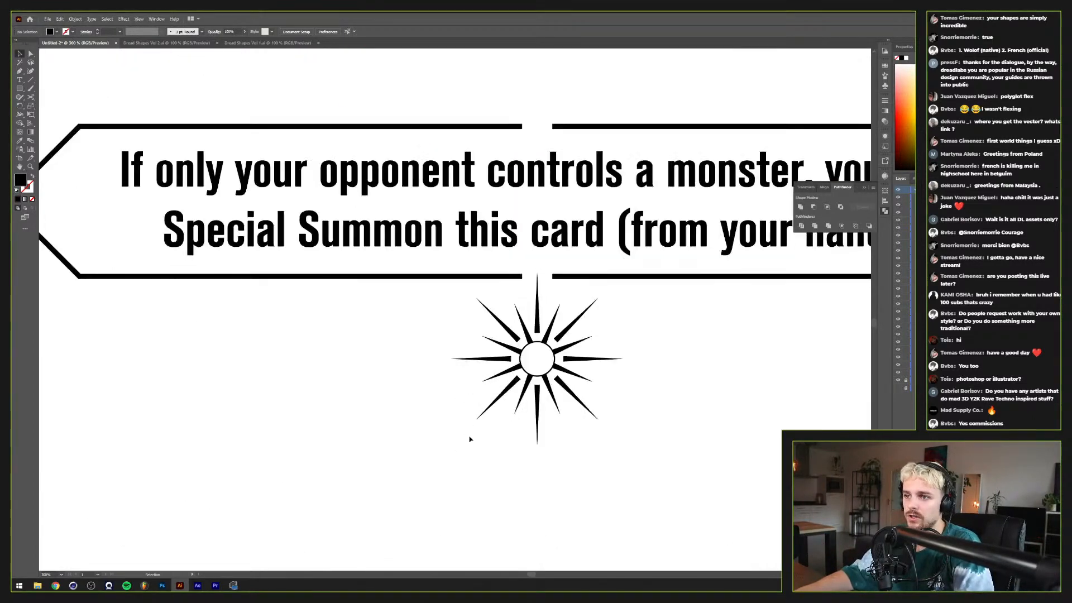
pyautogui.scroll(-5, 469, 439)
pyautogui.scroll(-1, 466, 437)
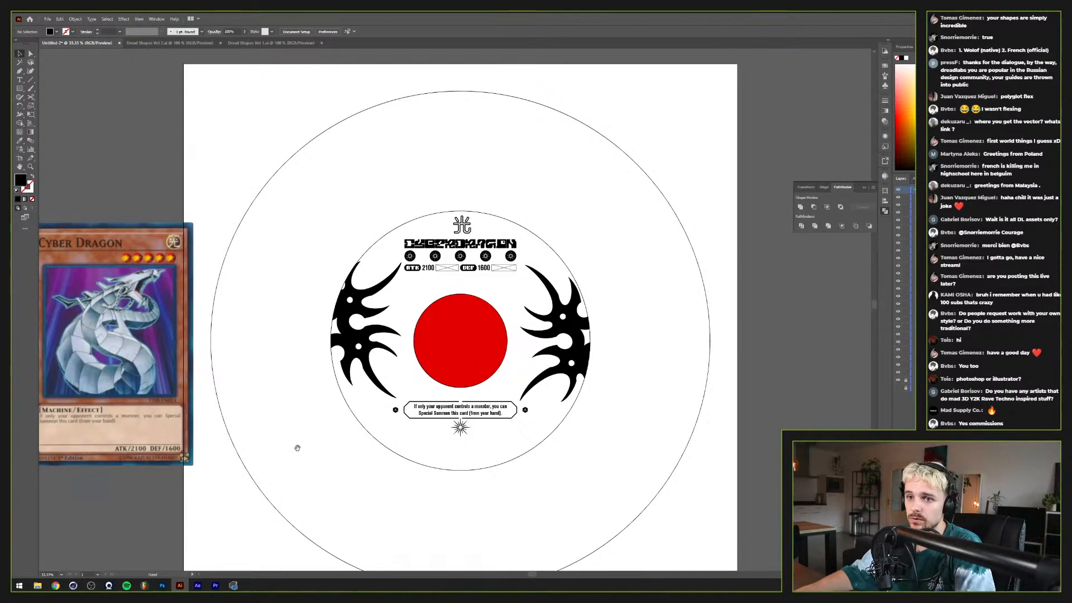
pyautogui.moveTo(297, 446); pyautogui.dragTo(350, 414)
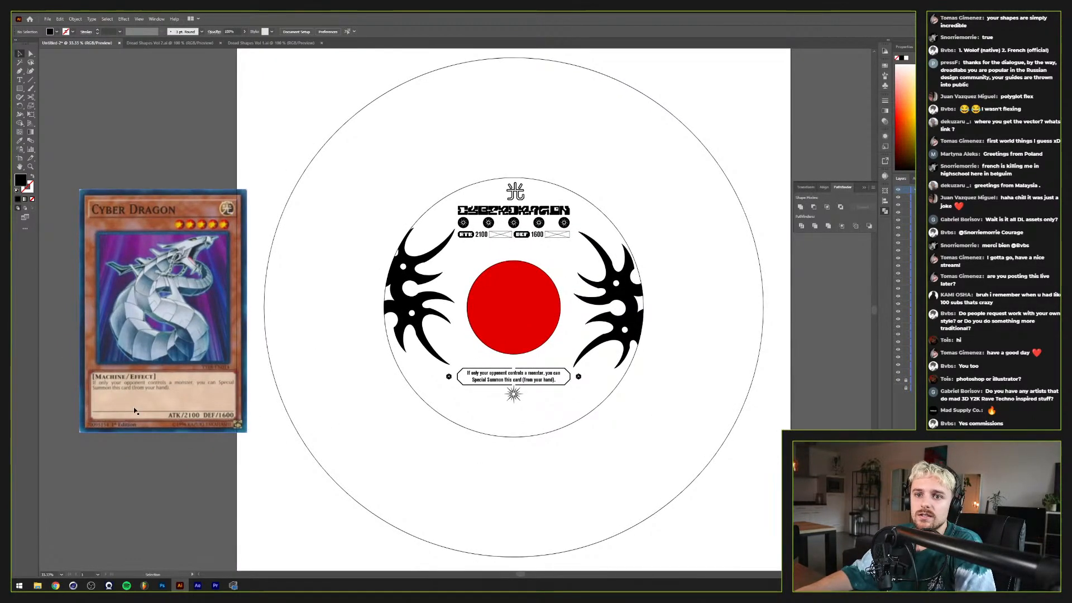
# Step: Move the ATK/DEF stats row from under the star icons to just above the effect text box
pyautogui.scroll(1, 134, 412)
pyautogui.scroll(-1, 394, 377)
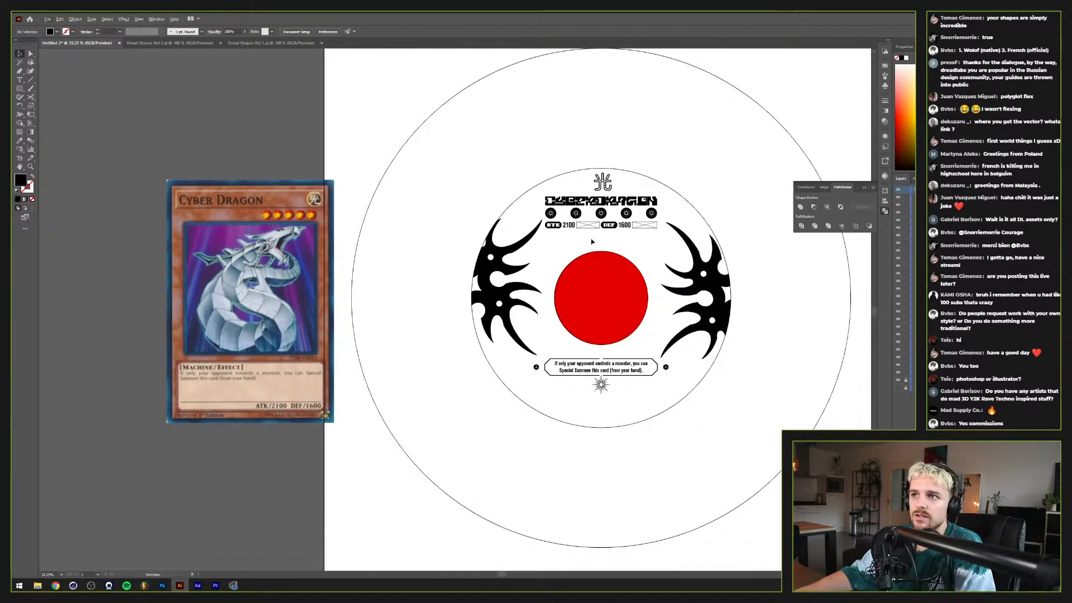
pyautogui.scroll(1, 591, 240)
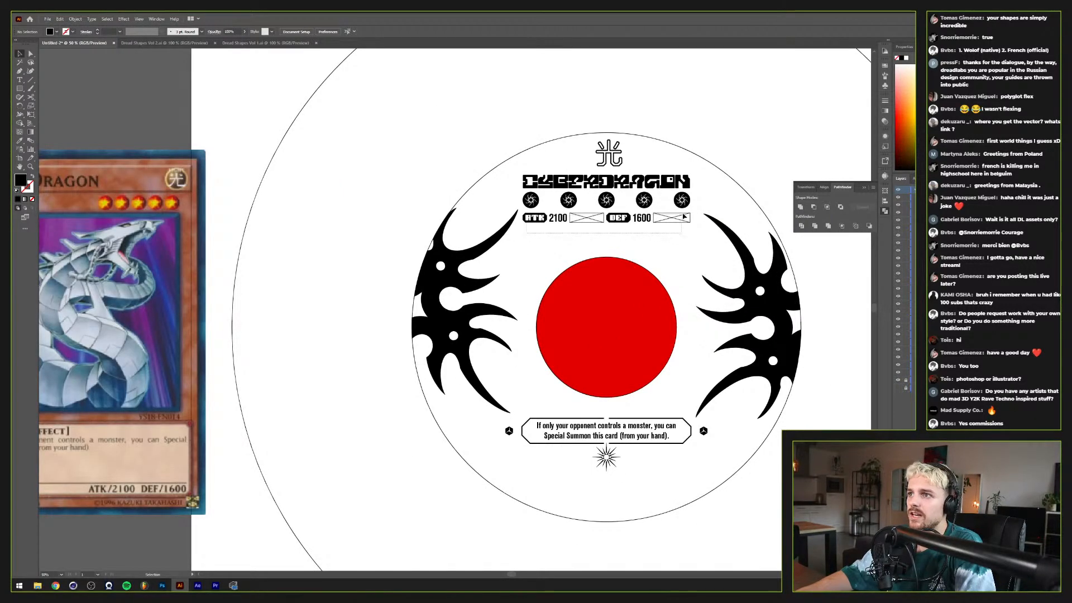
pyautogui.click(688, 214)
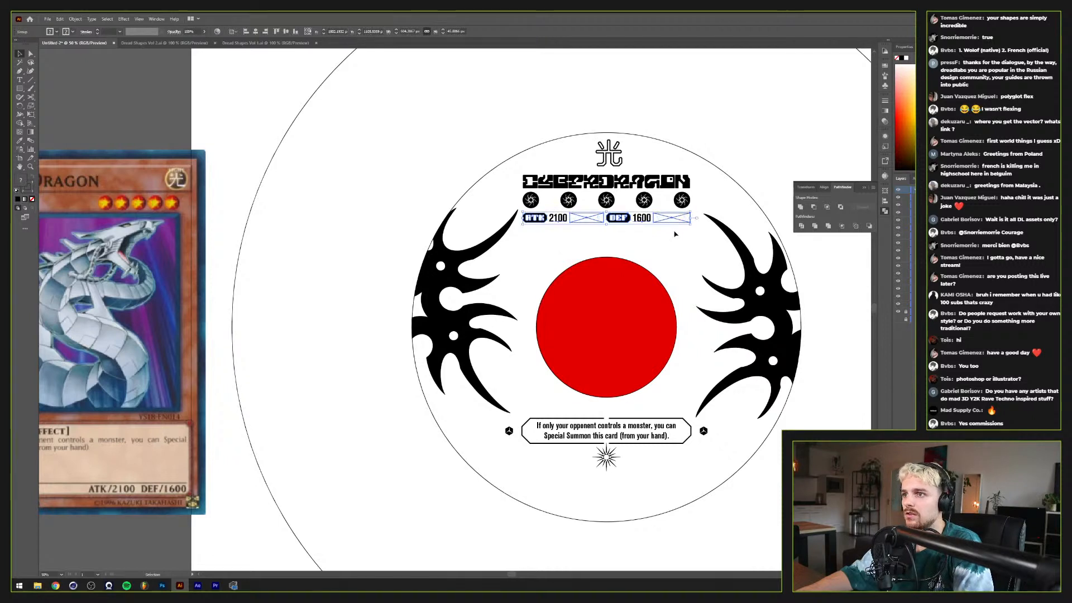
pyautogui.moveTo(676, 225); pyautogui.dragTo(679, 416)
pyautogui.click(697, 349)
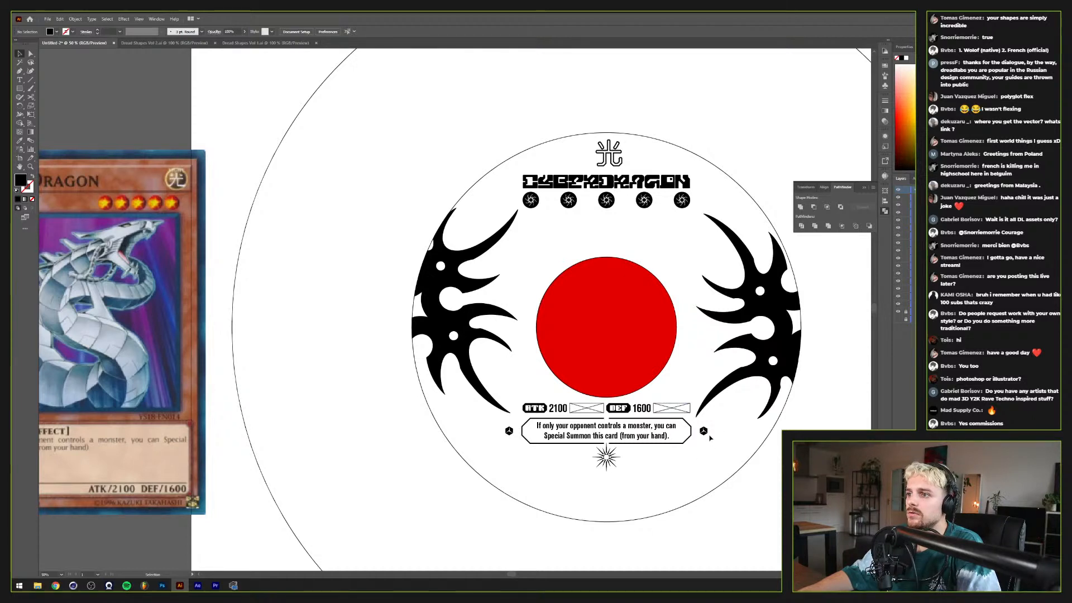
# Step: Check the vinyl mockup in Photoshop and move the stats row, effect text box, side icons and starburst together toward the label's lower edge
pyautogui.moveTo(709, 436); pyautogui.dragTo(683, 454)
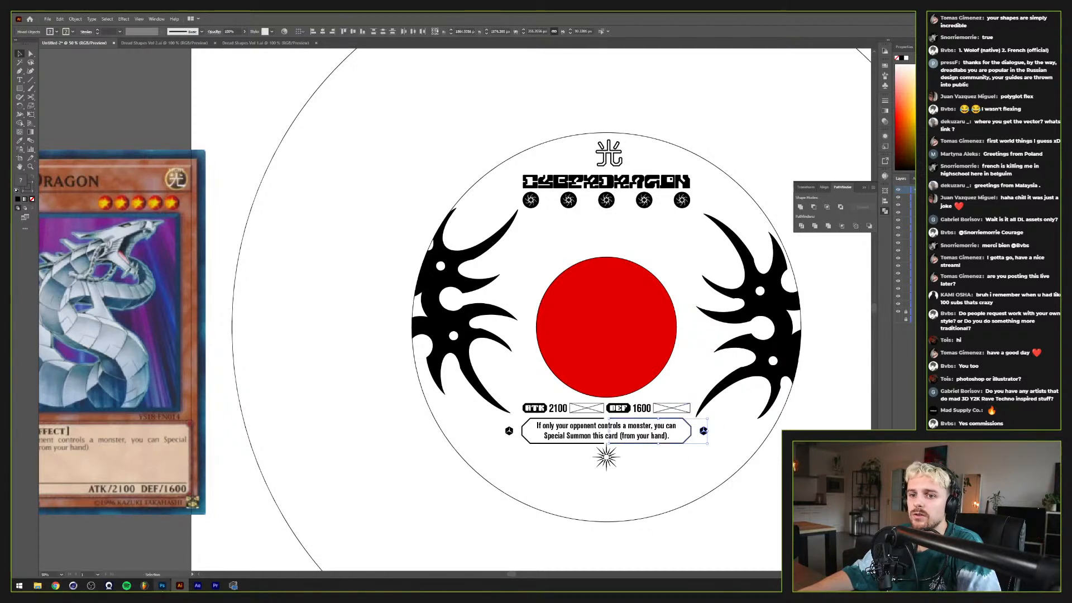
pyautogui.click(162, 585)
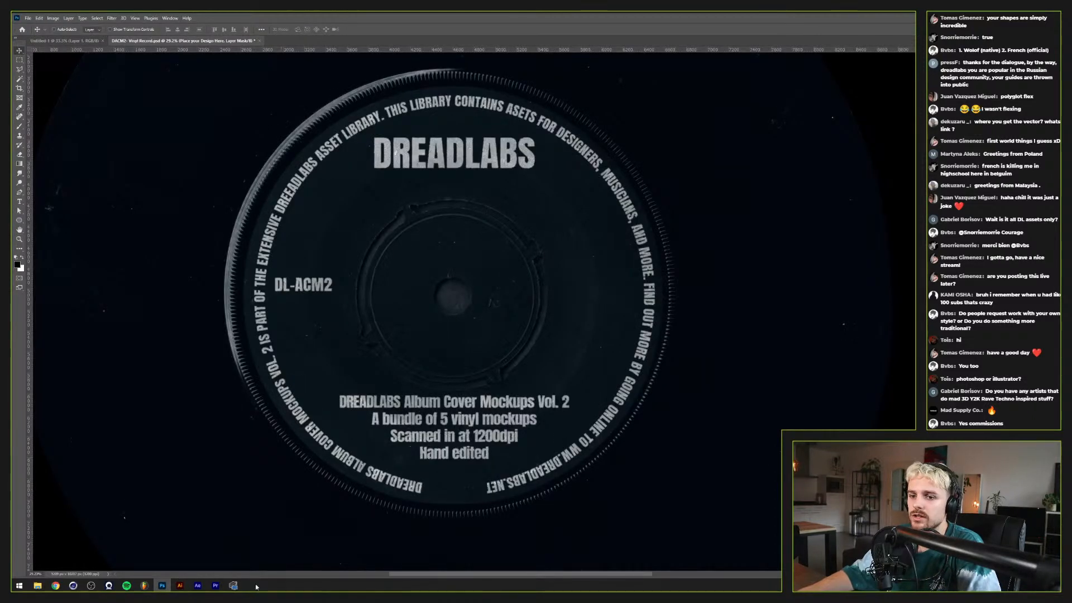
pyautogui.click(180, 585)
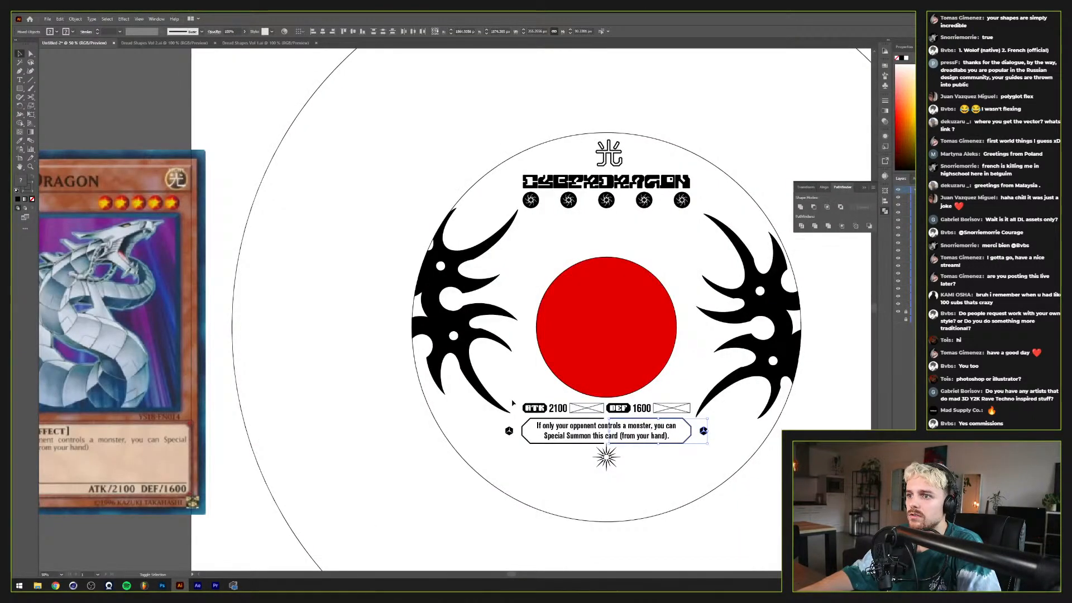
pyautogui.click(530, 408)
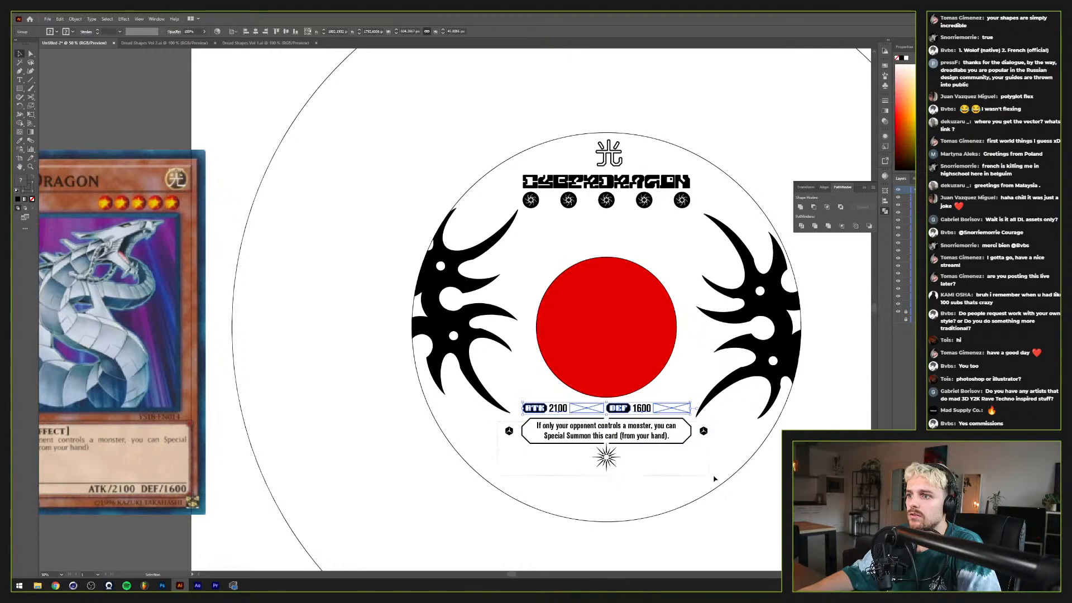
pyautogui.click(606, 457)
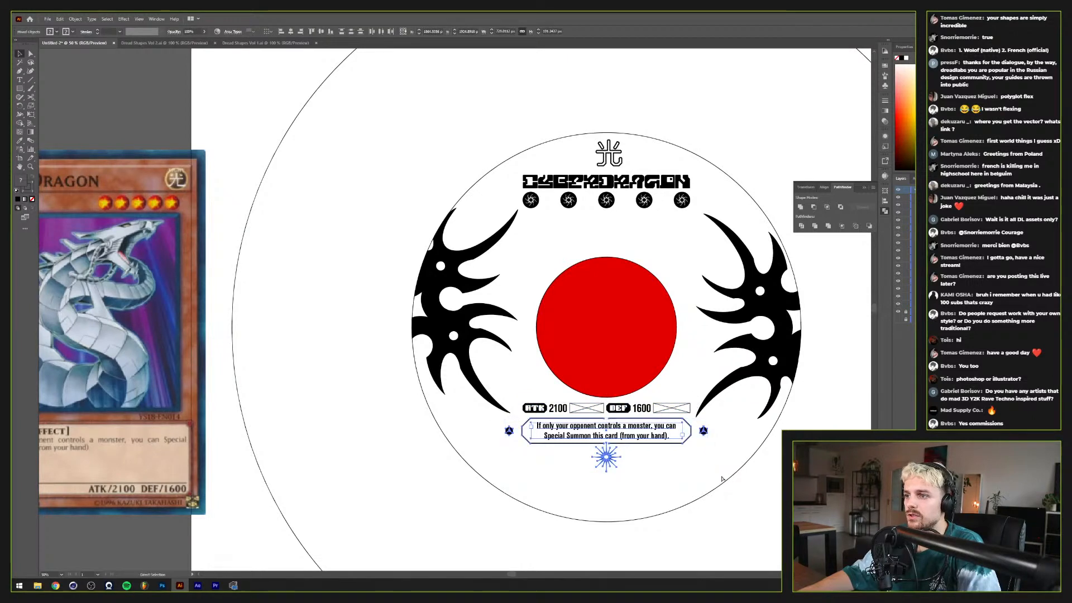
pyautogui.moveTo(657, 414); pyautogui.dragTo(657, 451)
pyautogui.click(641, 407)
pyautogui.scroll(1, 639, 391)
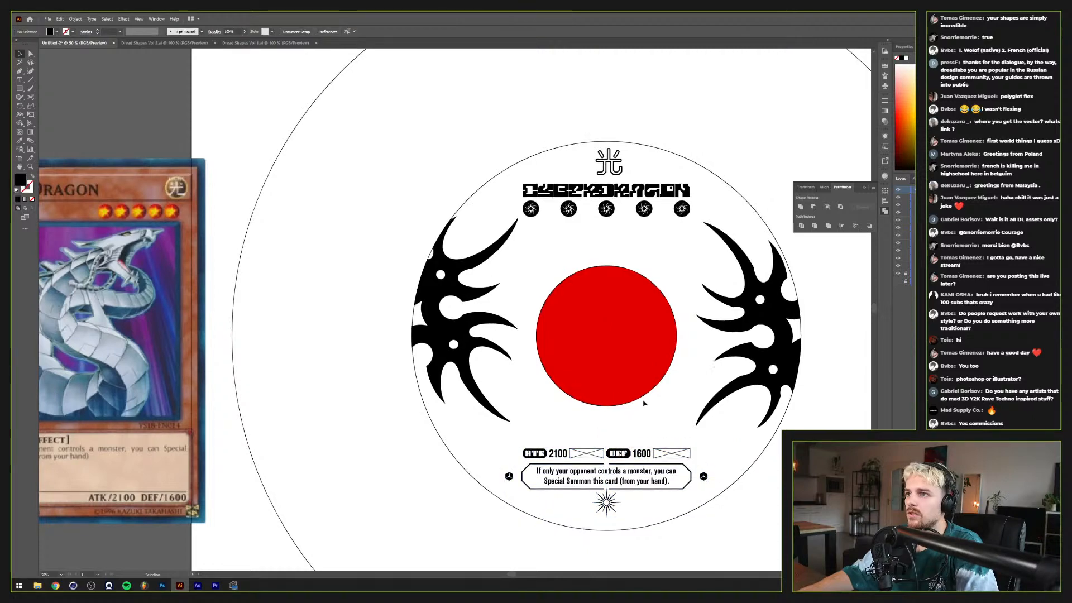
# Step: Draw an unfilled, black-stroked circle slightly larger than the red centre hole and centre it on the artboard
pyautogui.scroll(-1, 637, 385)
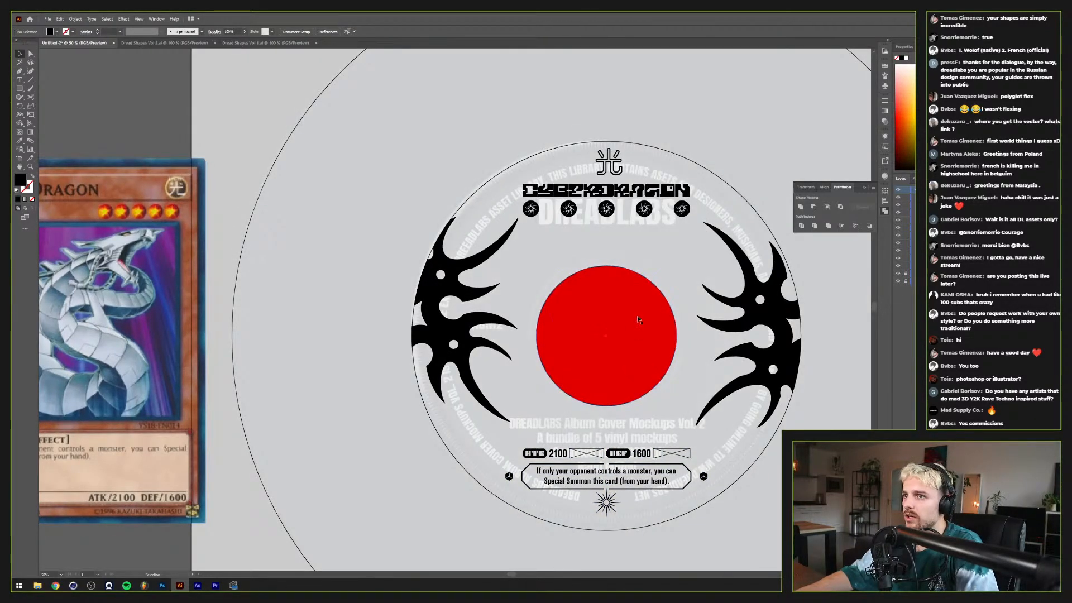
pyautogui.press('l')
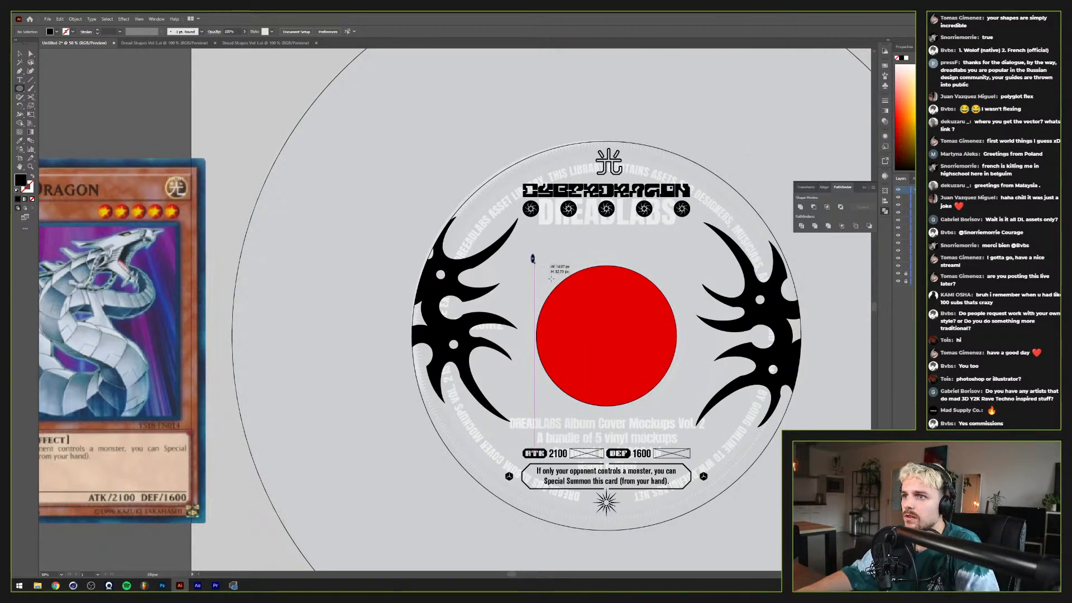
pyautogui.moveTo(531, 254)
pyautogui.mouseDown()
pyautogui.moveTo(679, 373)
pyautogui.moveTo(696, 418)
pyautogui.mouseUp()
pyautogui.hotkey('shift', 'x')
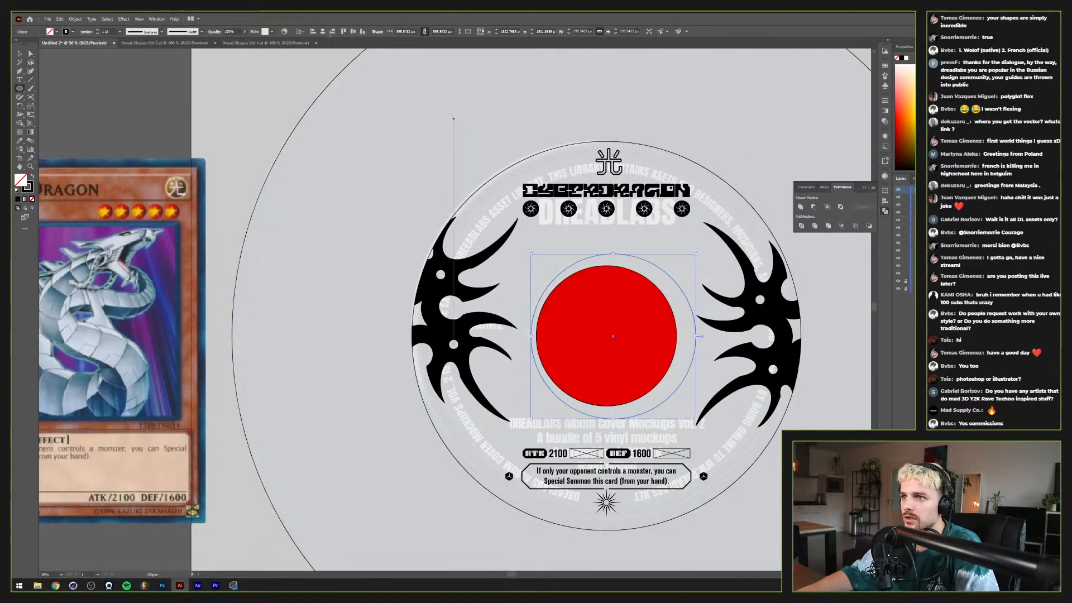
pyautogui.click(322, 32)
pyautogui.click(353, 32)
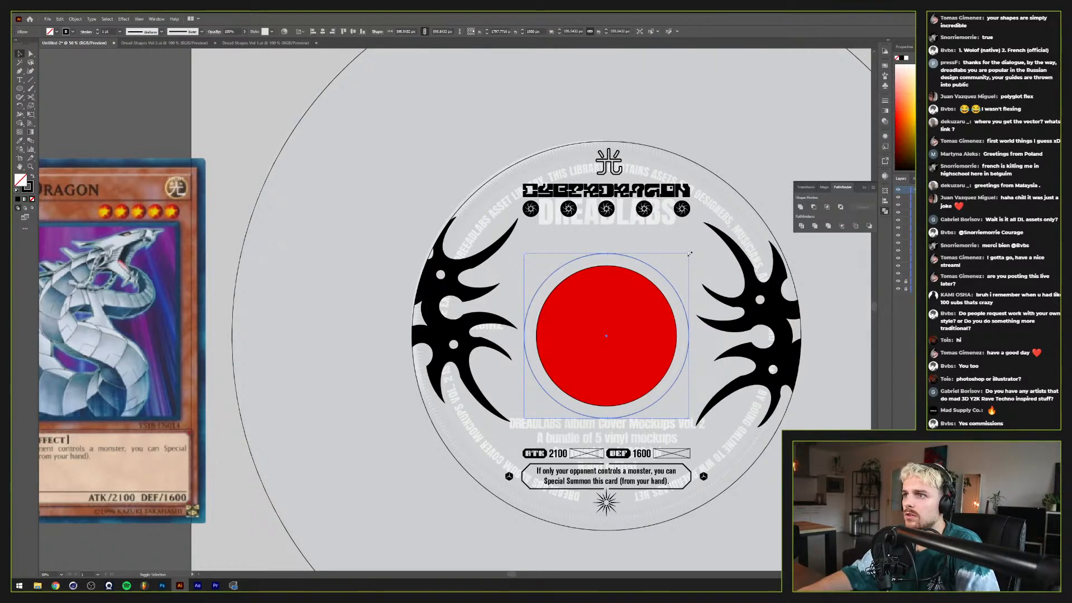
pyautogui.moveTo(686, 253); pyautogui.dragTo(689, 253)
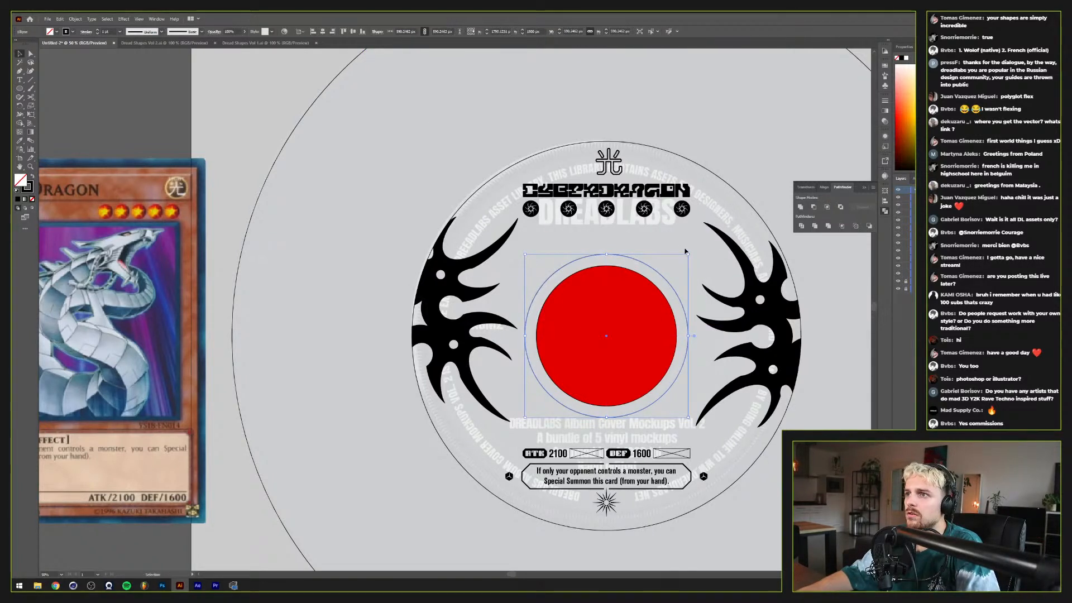
# Step: Inspect the label's circles in outline view and hide the semi-transparent mockup overlay
pyautogui.click(730, 191)
pyautogui.hotkey('ctrl', 'y')
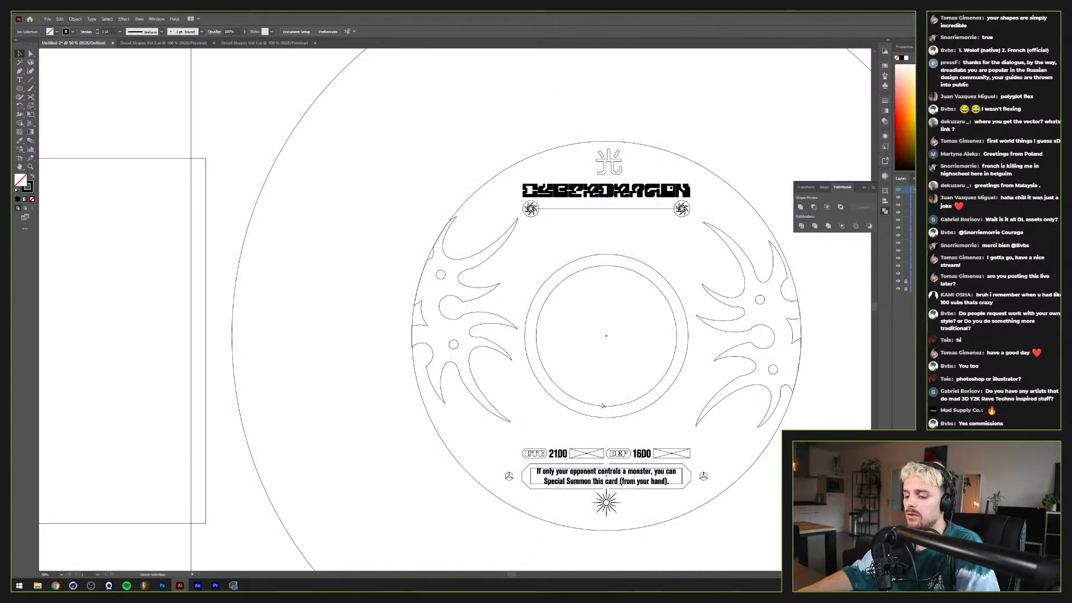
pyautogui.hotkey('ctrl', 'y')
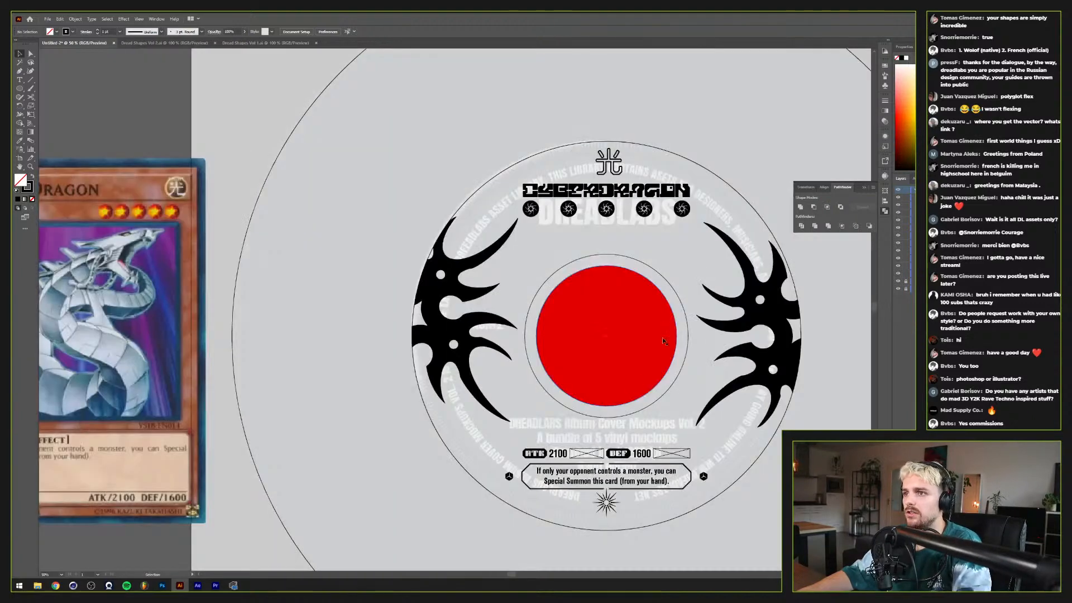
pyautogui.click(898, 290)
pyautogui.scroll(1, 681, 336)
pyautogui.scroll(1, 648, 360)
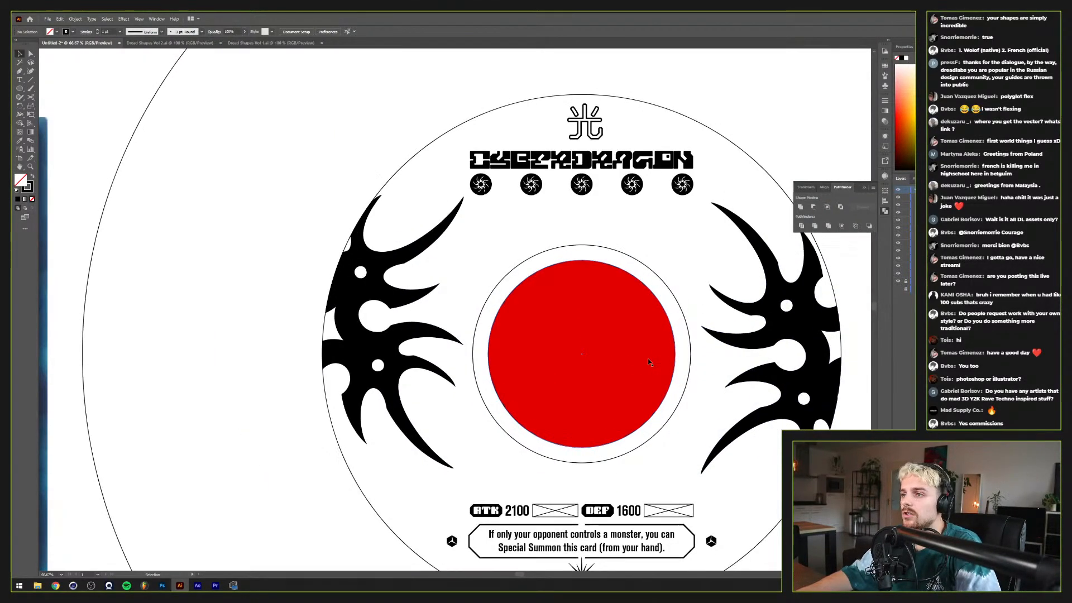
pyautogui.scroll(-2, 648, 359)
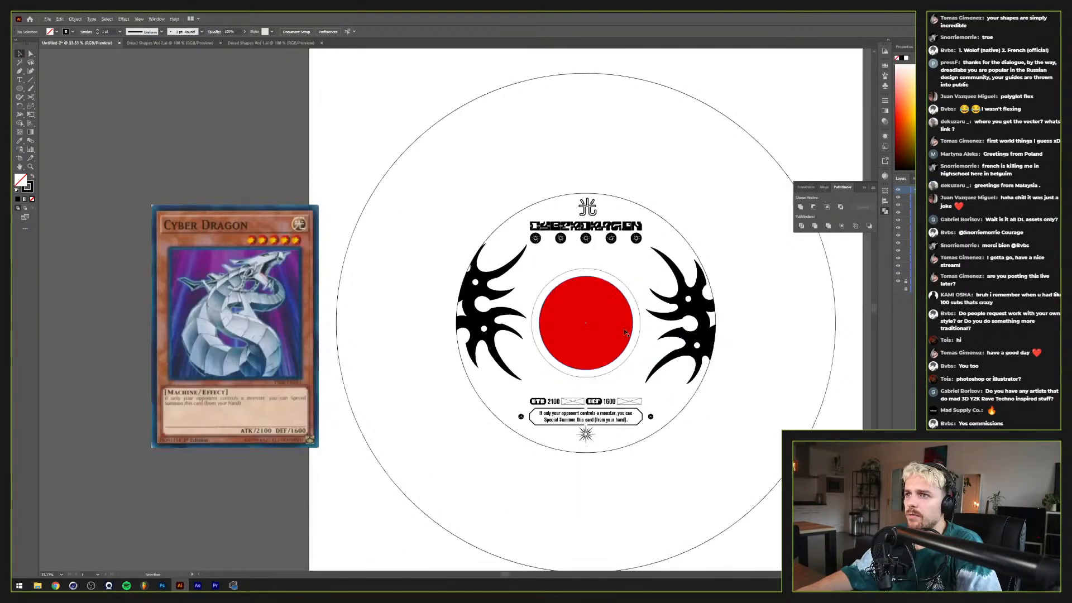
# Step: Offset the label's outer circle slightly inward with Offset Path, keeping mitered joins
pyautogui.scroll(1, 624, 332)
pyautogui.scroll(-1, 609, 343)
pyautogui.scroll(1, 493, 423)
pyautogui.moveTo(268, 415); pyautogui.dragTo(560, 383)
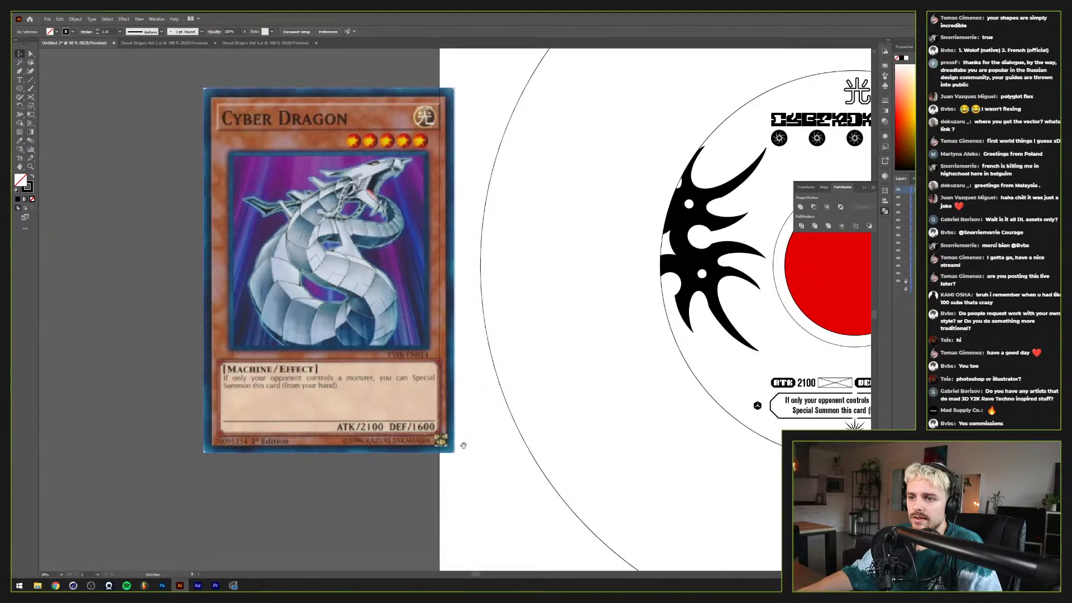
pyautogui.moveTo(483, 445); pyautogui.dragTo(495, 412)
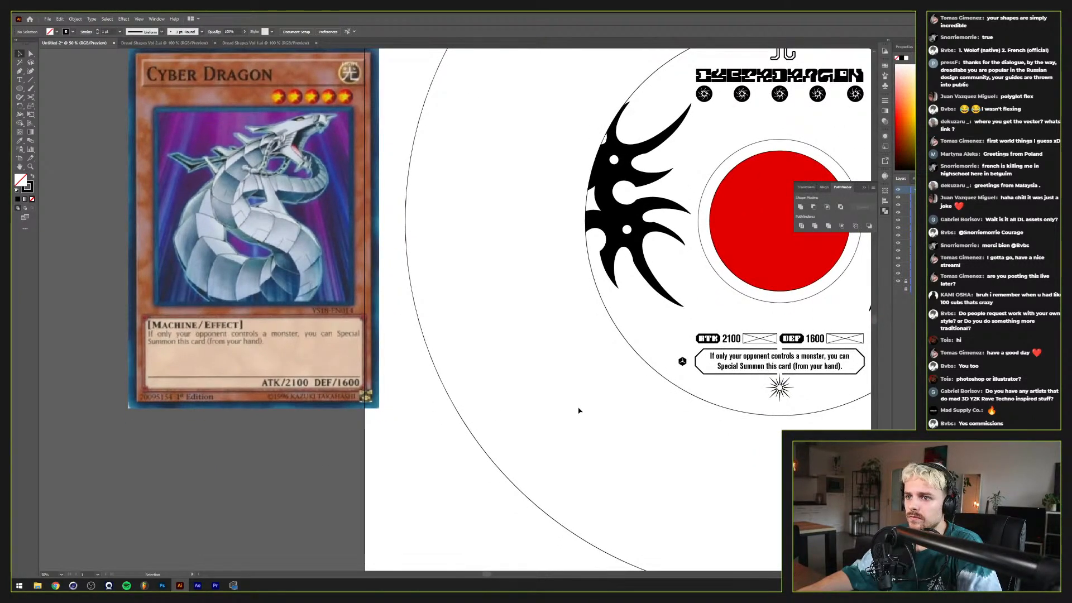
pyautogui.click(689, 391)
pyautogui.press('a')
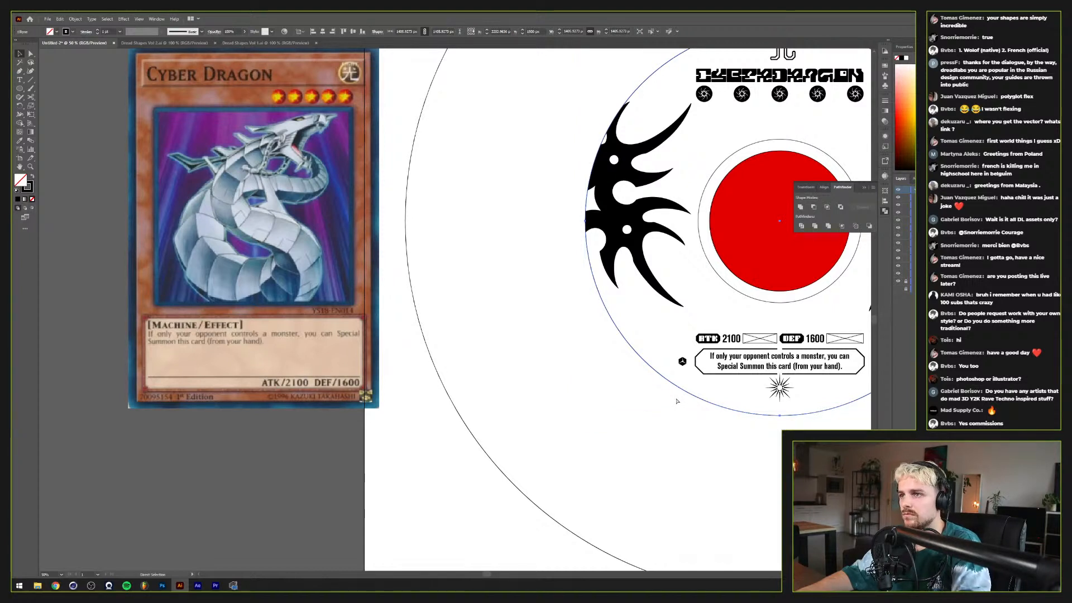
pyautogui.hotkey('ctrl', 'shift', 'o')
pyautogui.hotkey('shift', 'Down')
pyautogui.hotkey('shift', 'Down')
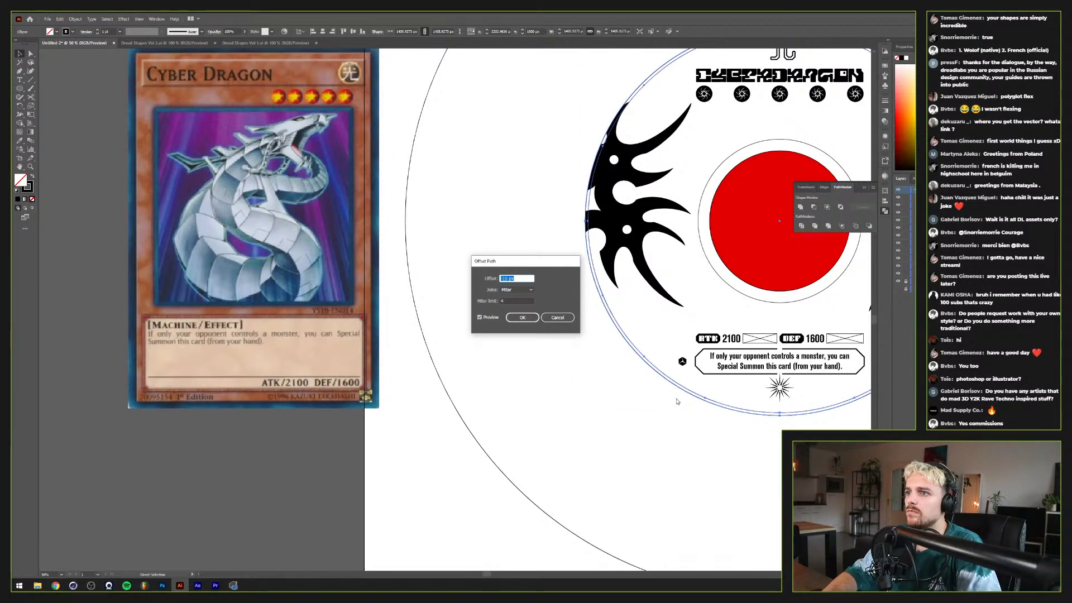
pyautogui.press('Up')
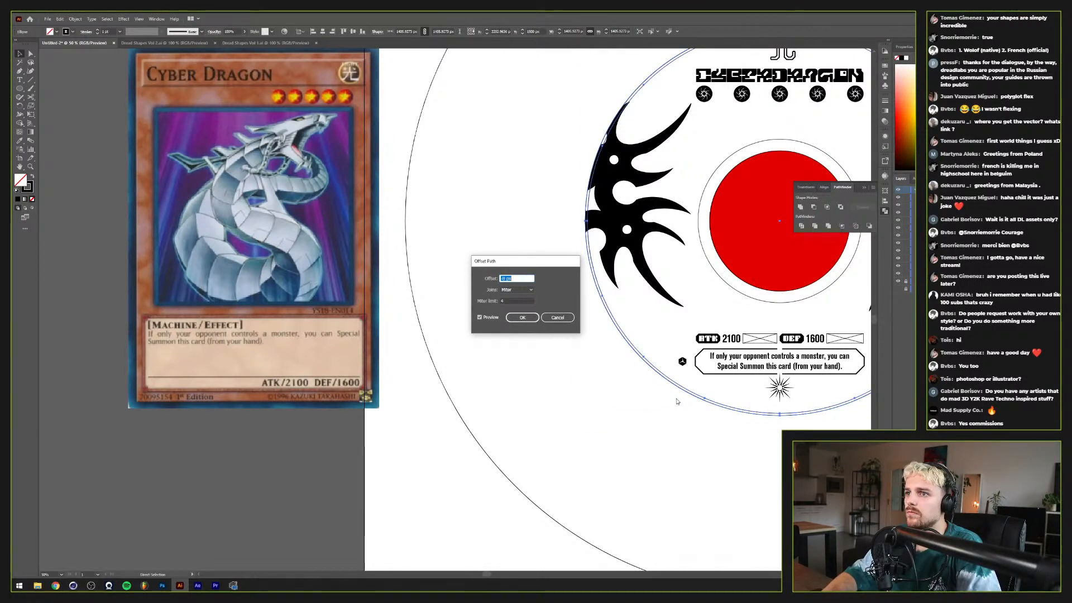
pyautogui.press('Return')
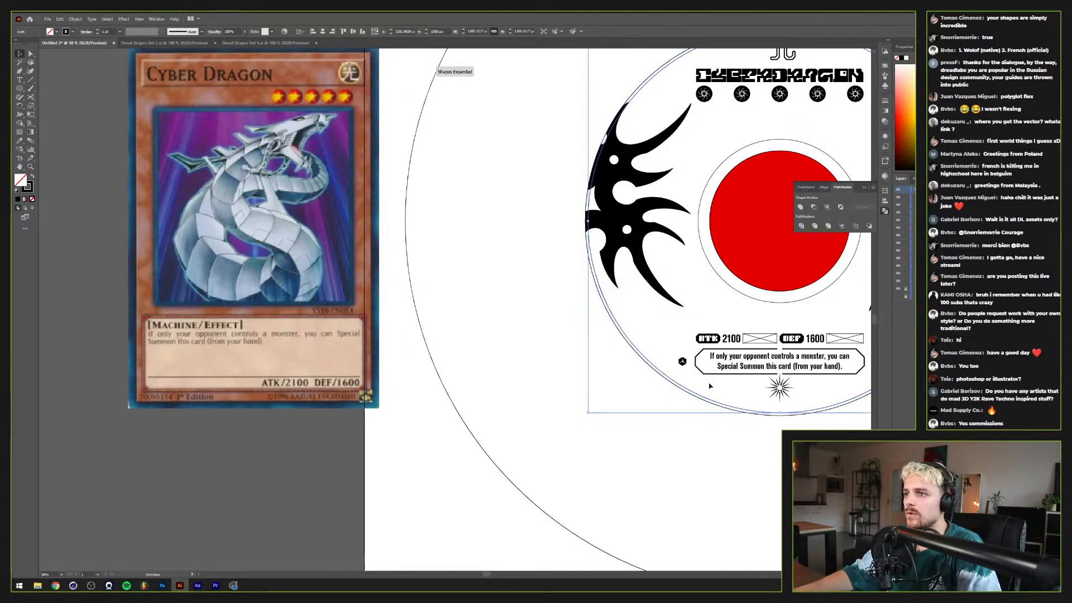
# Step: Place centred type along the inset circle, replacing the placeholder with the card's serial number and "1st edition"
pyautogui.press('t')
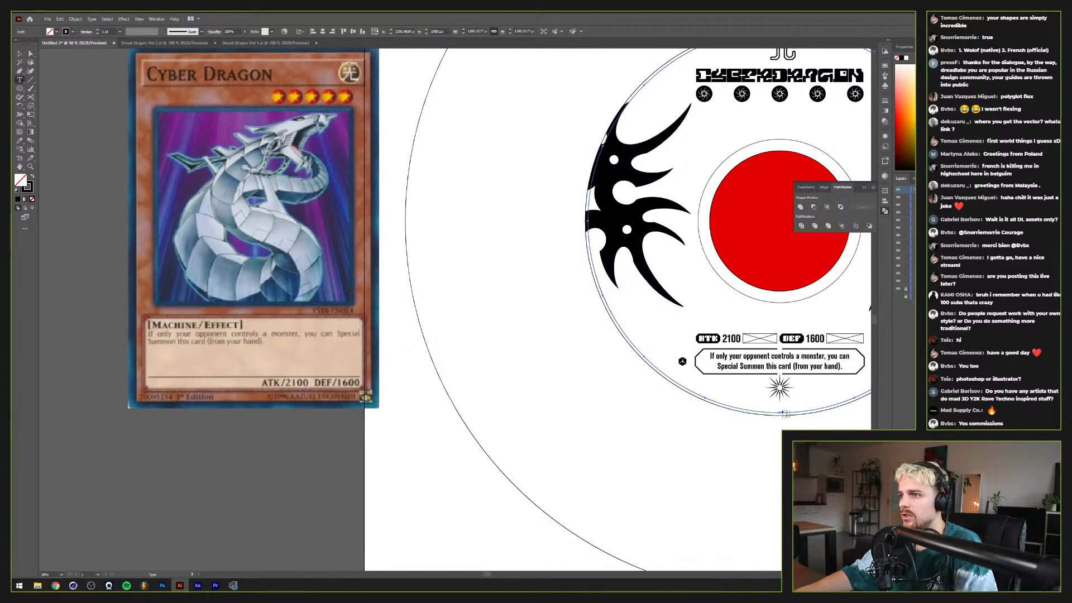
pyautogui.click(782, 414)
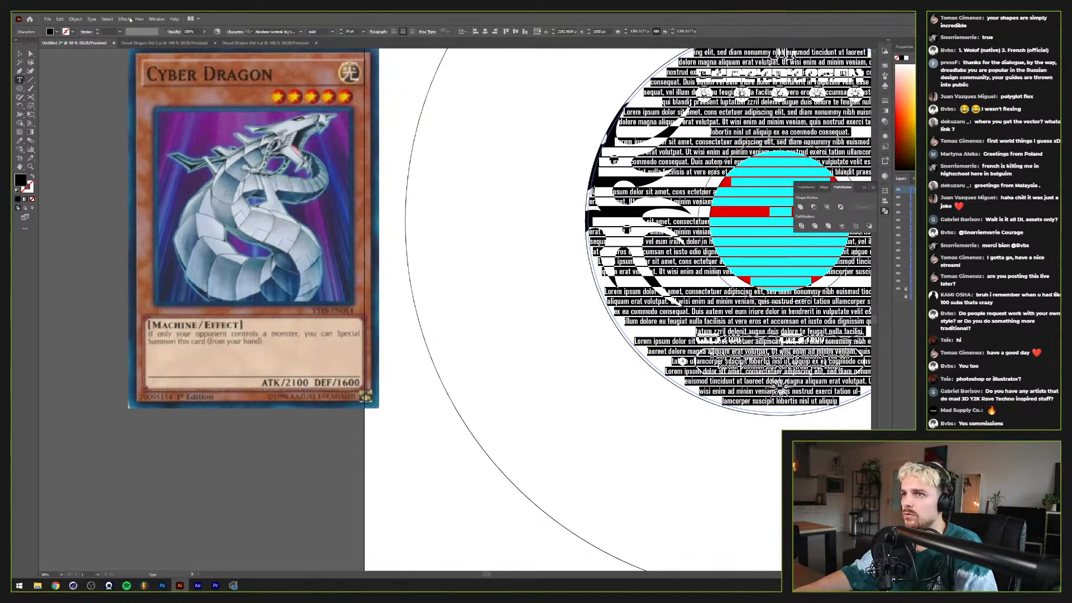
pyautogui.hotkey('ctrl', 'z')
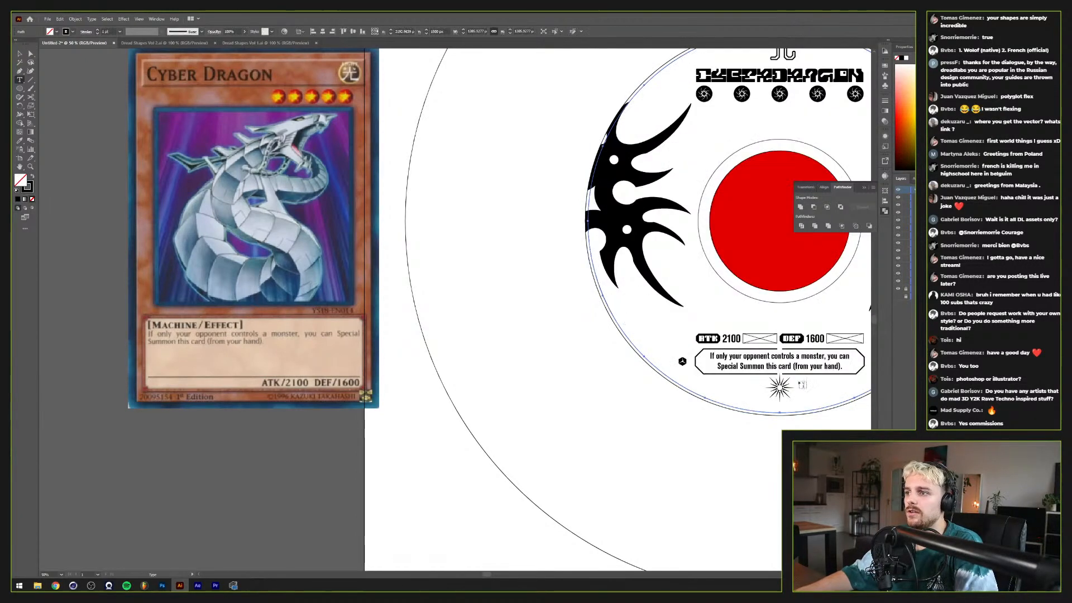
pyautogui.click(780, 412)
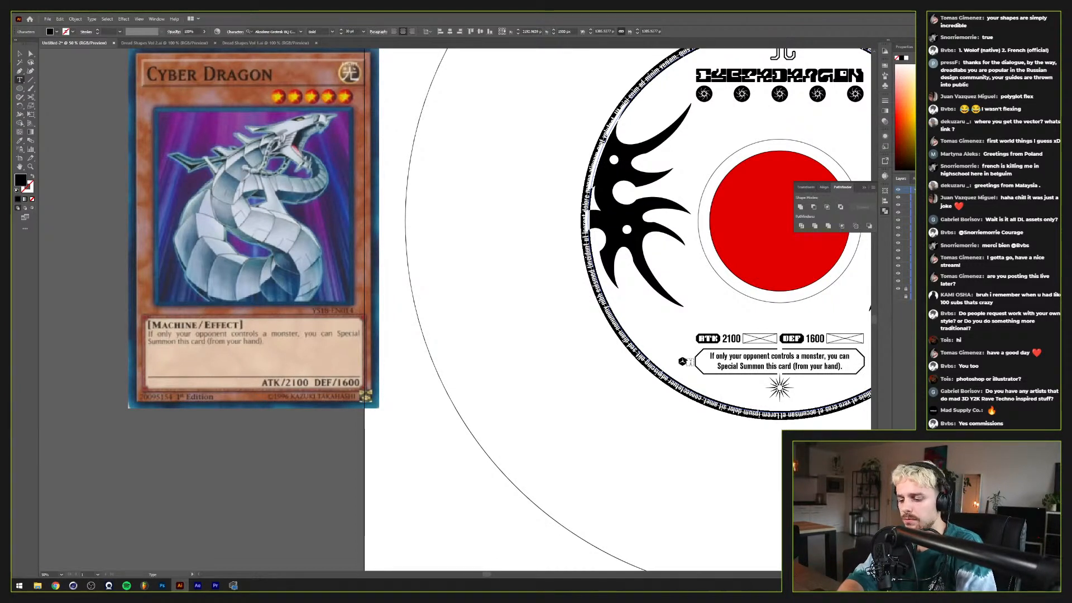
pyautogui.press('BackSpace')
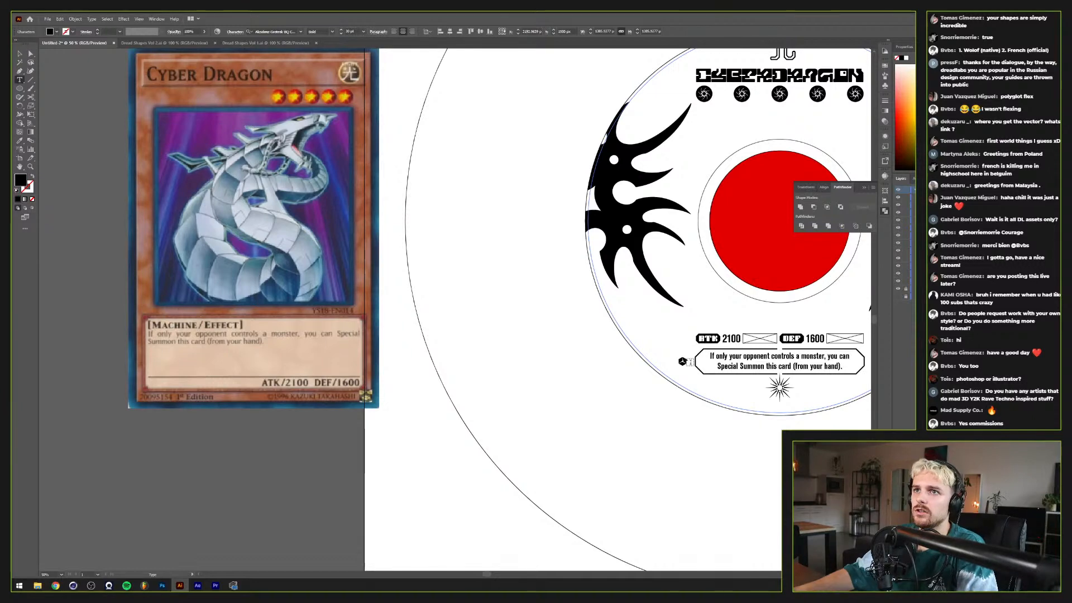
# Step: Add the © symbol from the font's glyphs after "1st edition" in the circular text
pyautogui.click(157, 19)
pyautogui.moveTo(212, 360)
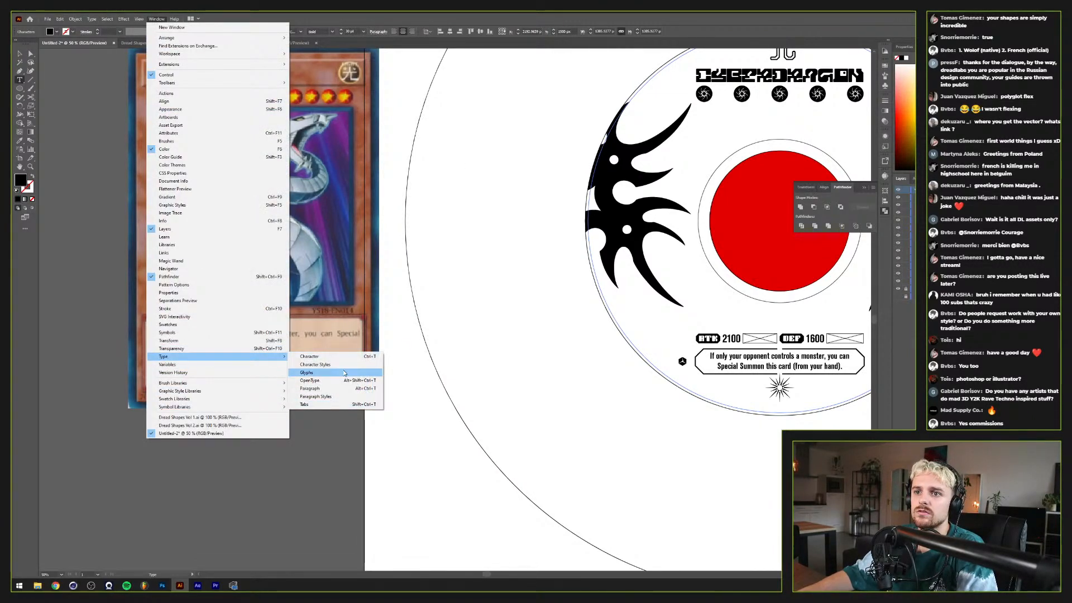
pyautogui.click(307, 373)
pyautogui.scroll(-1, 140, 308)
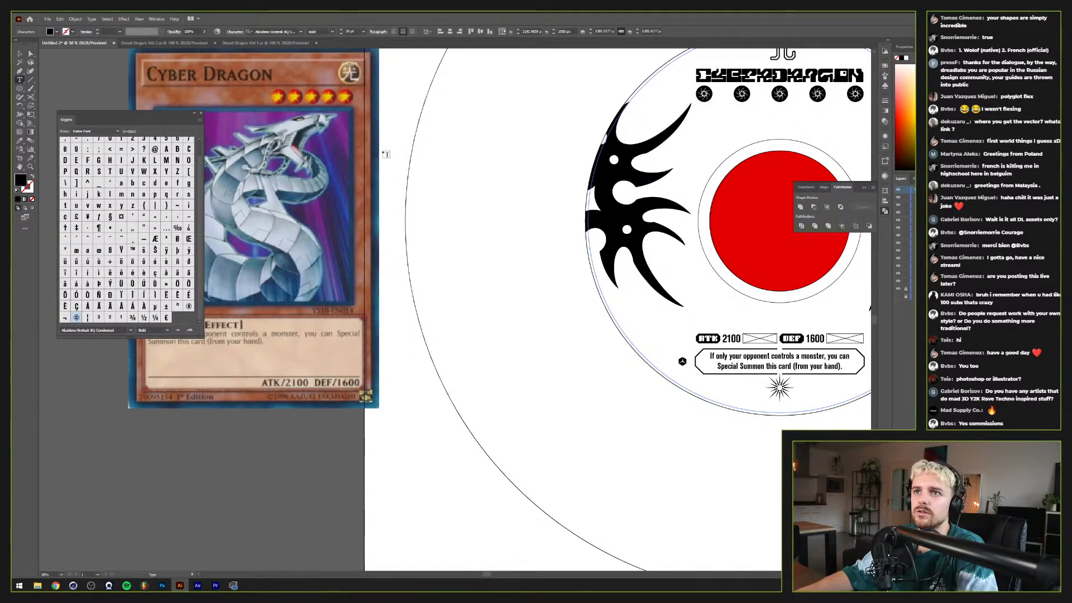
# Step: Append the card creator's name after the © symbol in the circular text
pyautogui.click(20, 53)
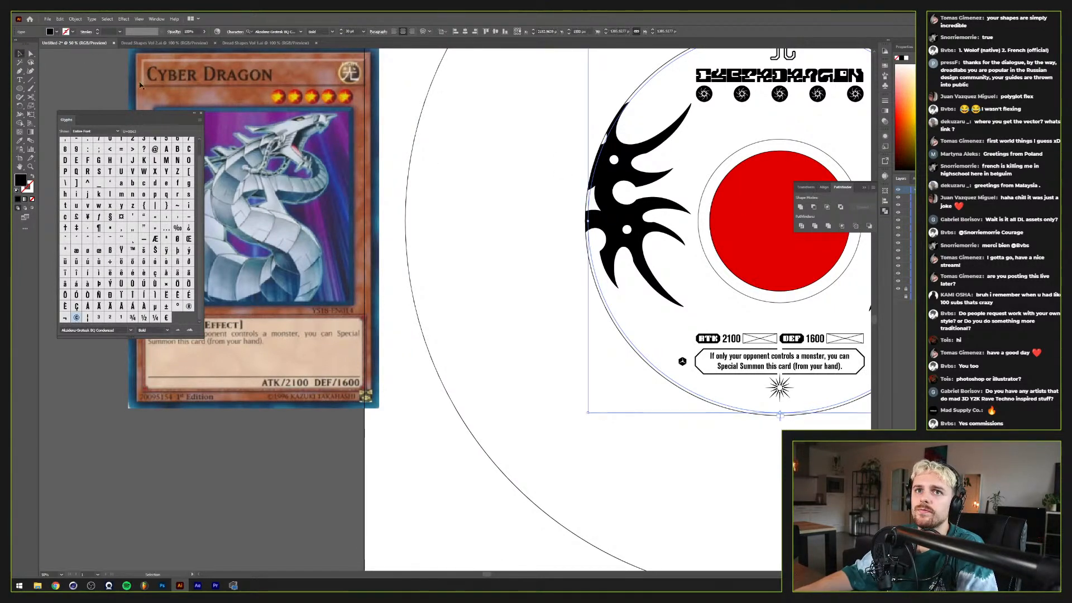
pyautogui.moveTo(557, 240); pyautogui.dragTo(253, 367)
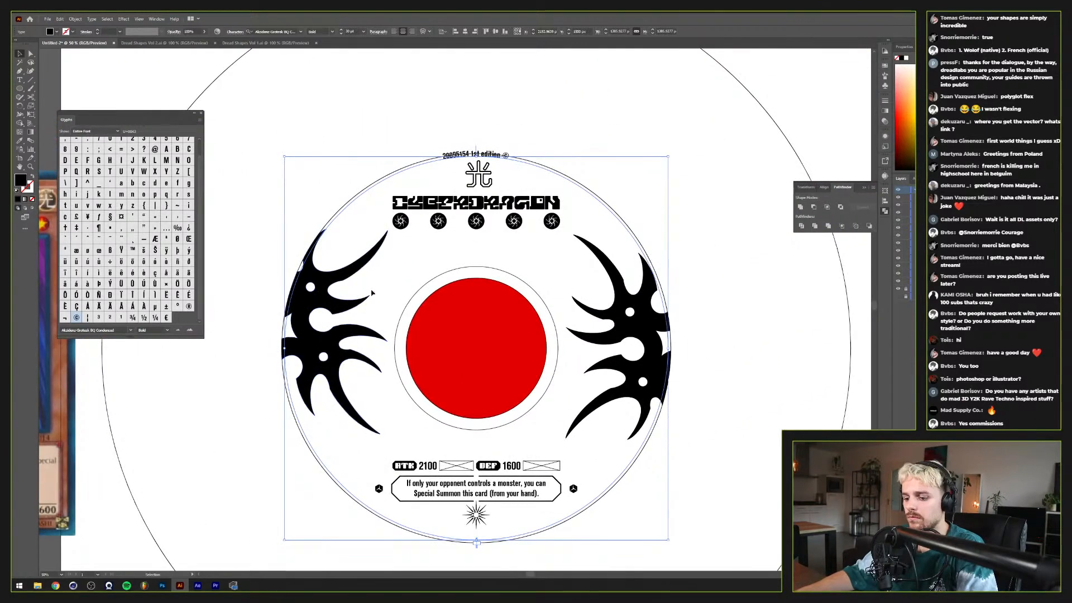
pyautogui.press('t')
pyautogui.click(508, 155)
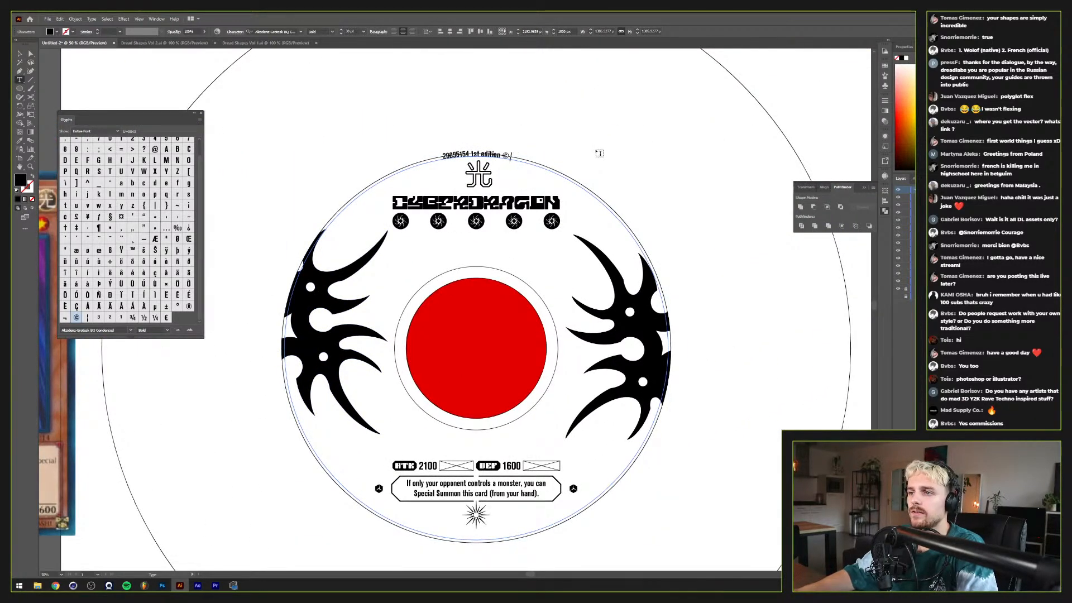
pyautogui.write('kazuki')
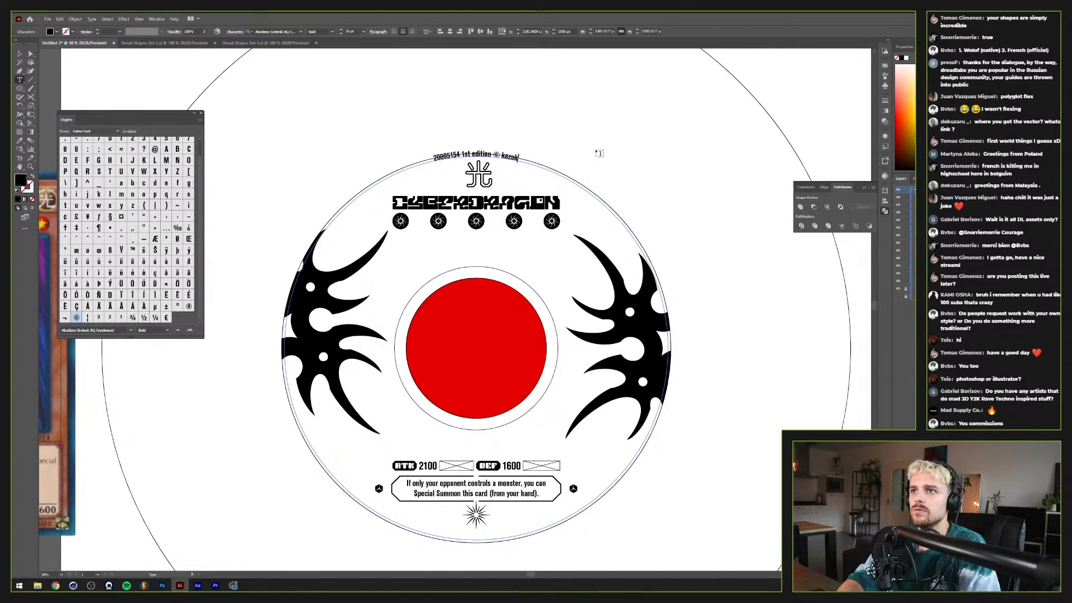
pyautogui.write(' takashi')
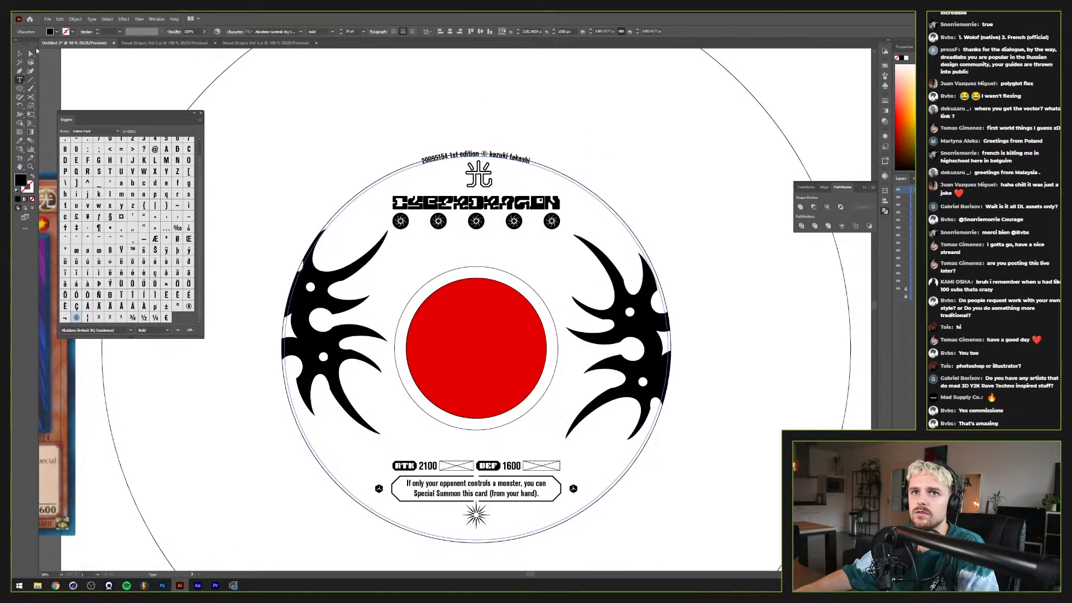
# Step: Insert the year "1996" between the © symbol and the creator's name in the circular text
pyautogui.click(20, 53)
pyautogui.moveTo(404, 101); pyautogui.dragTo(539, 91)
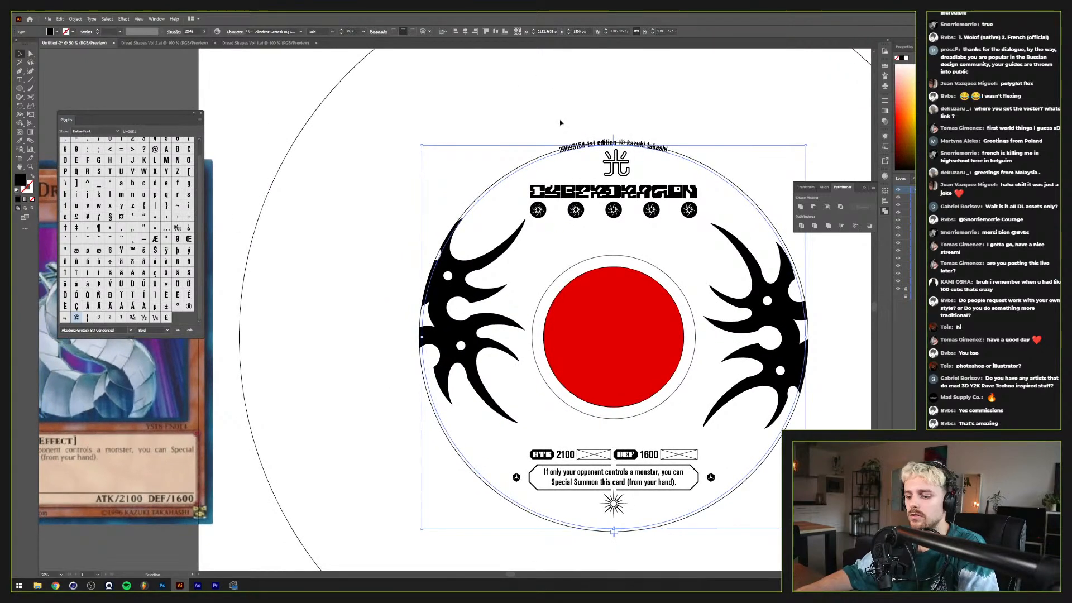
pyautogui.doubleClick(624, 143)
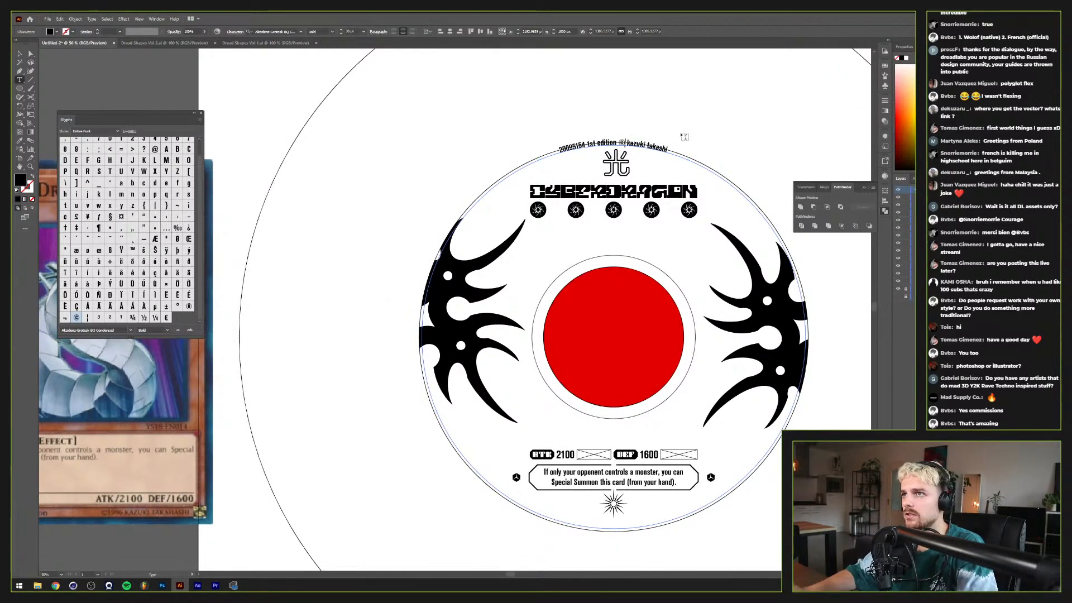
pyautogui.write('1996')
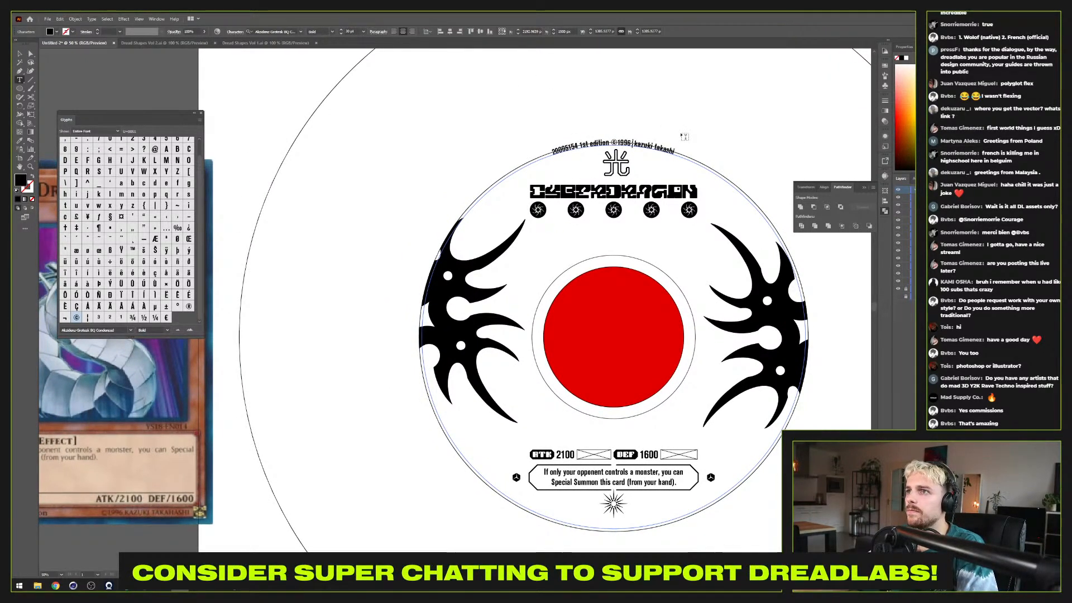
pyautogui.press('BackSpace')
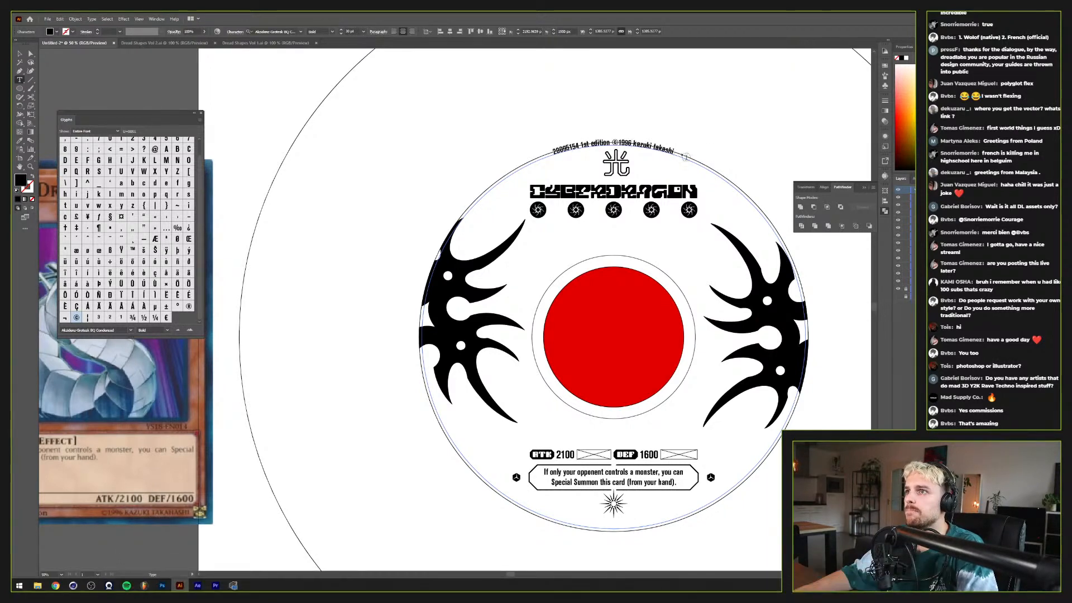
# Step: Extend the circular text with ", redesigned by dreadlabs" after the creator's name and dismiss the glyph browser
pyautogui.click(685, 157)
pyautogui.write('.')
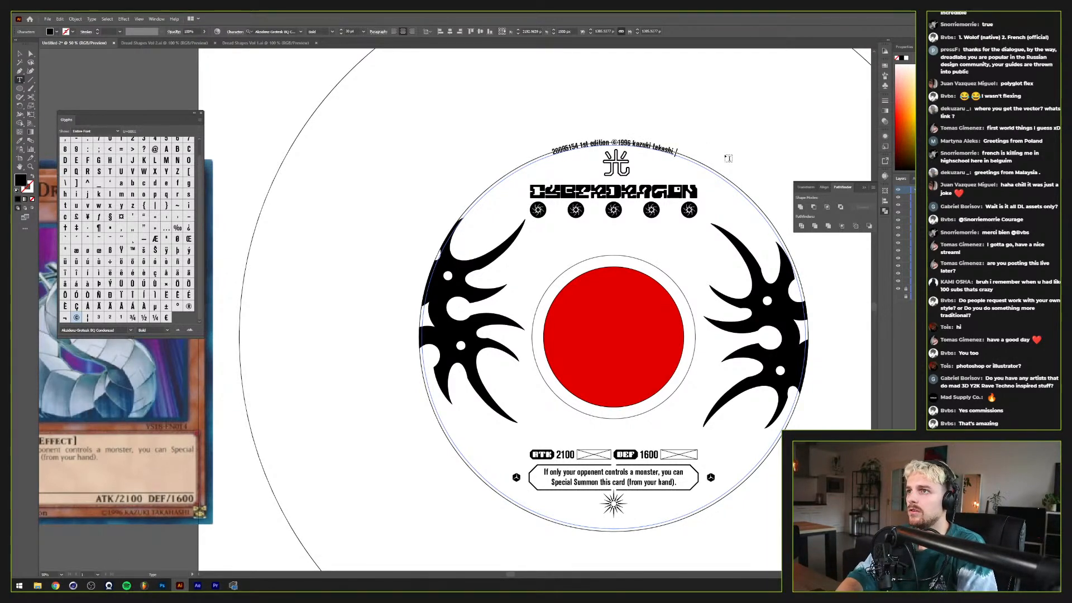
pyautogui.write(' redesign')
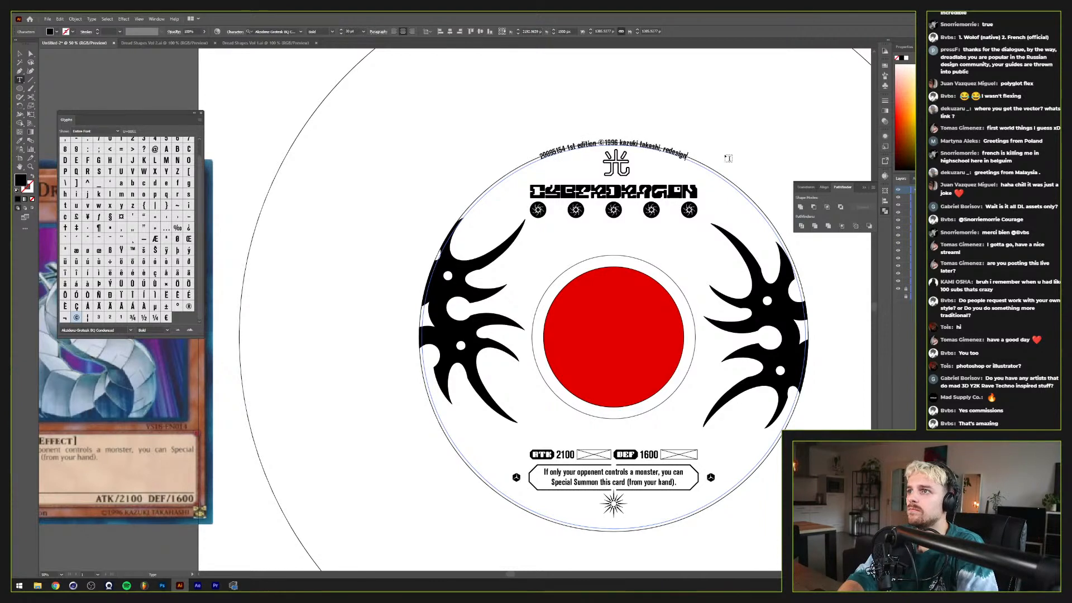
pyautogui.write('ed by dreadlabs')
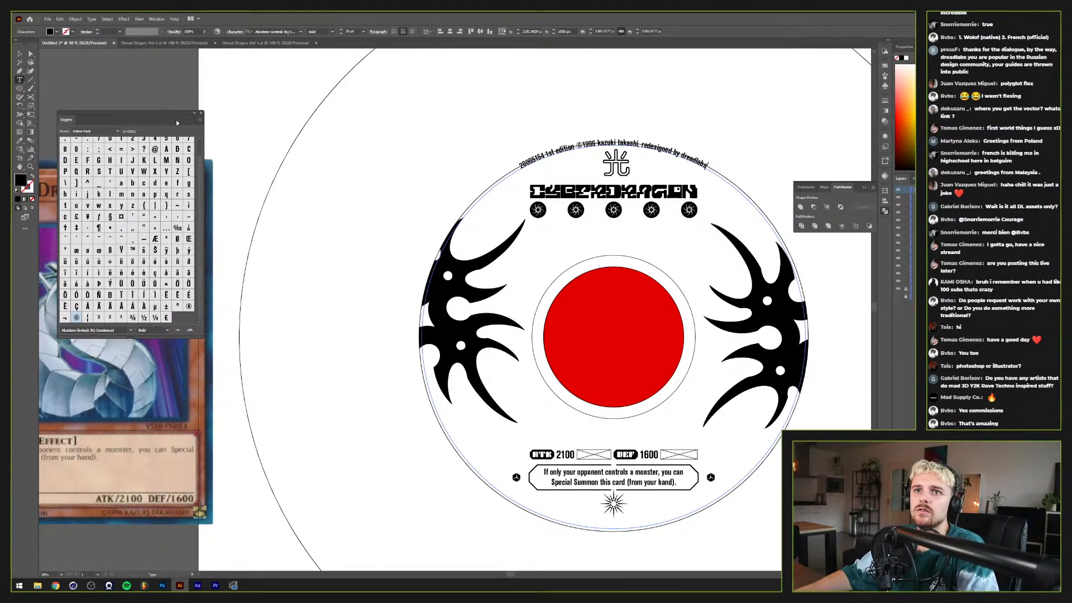
pyautogui.click(202, 113)
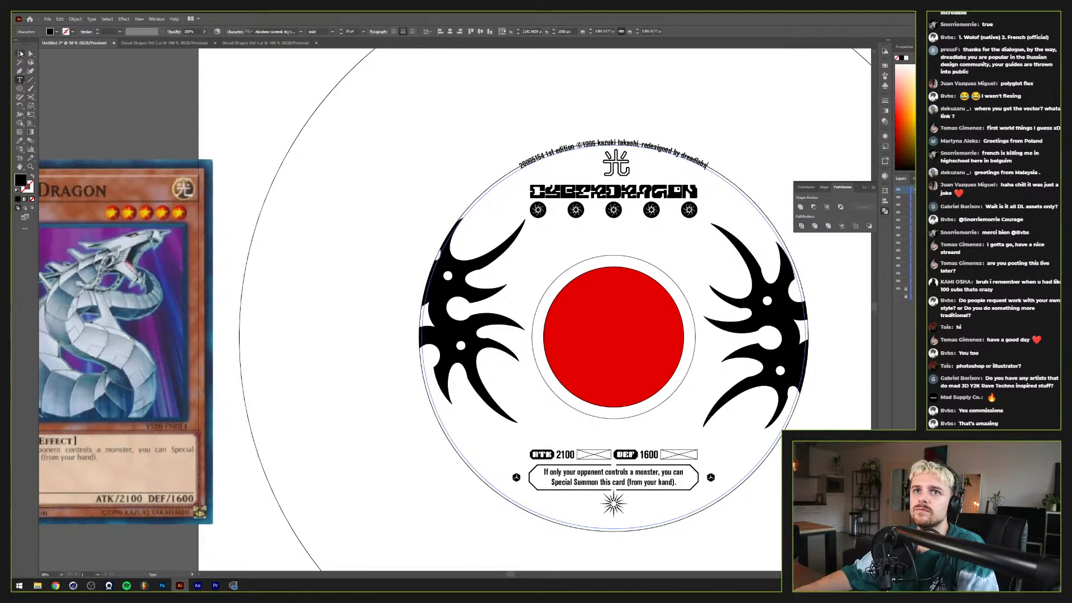
# Step: Flip the circular text to the inside of its path so it runs along the label's bottom edge
pyautogui.click(31, 53)
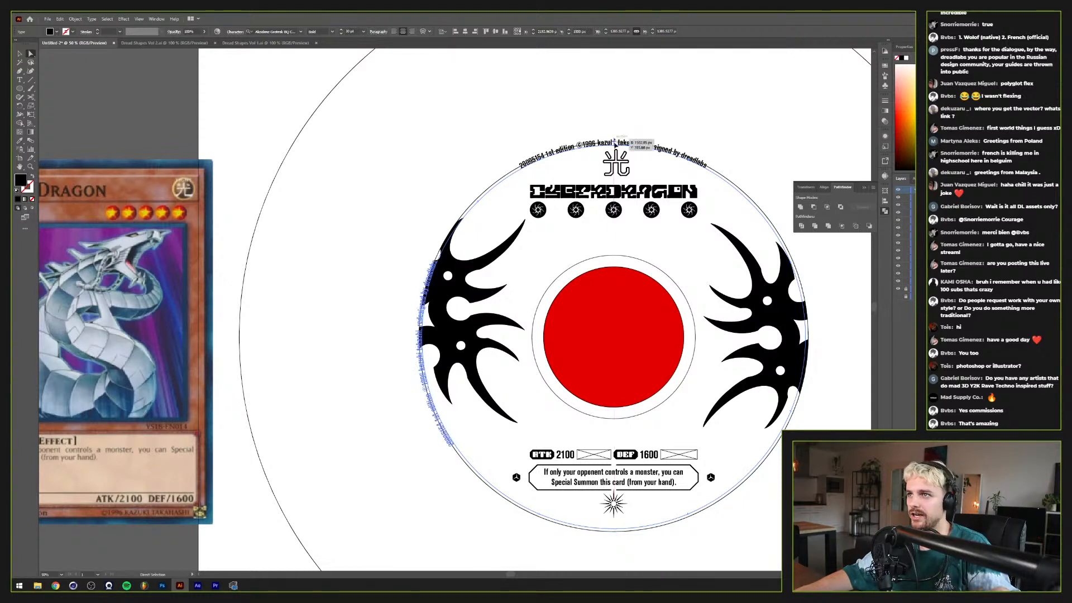
pyautogui.moveTo(613, 137); pyautogui.dragTo(615, 166)
pyautogui.press('v')
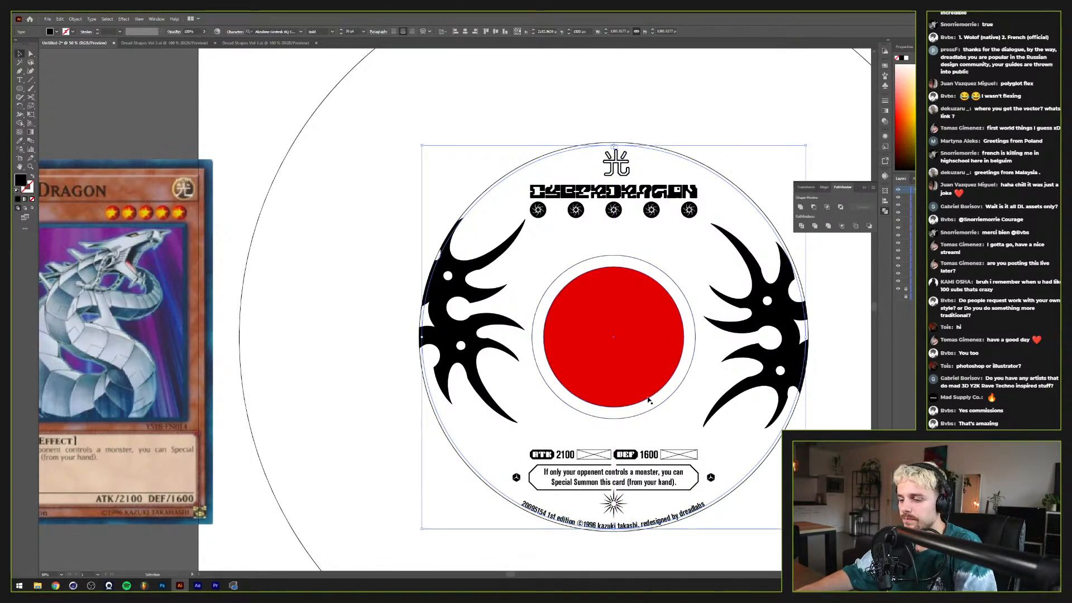
# Step: Set the circular text in all caps and reduce its font size to fine print below the starburst
pyautogui.click(232, 31)
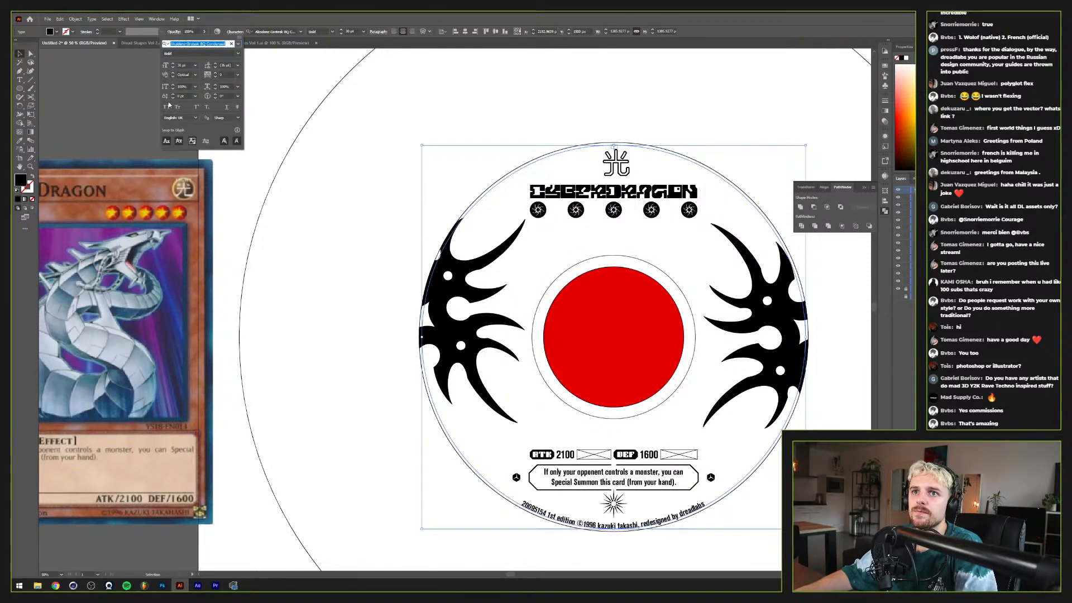
pyautogui.click(166, 107)
pyautogui.click(342, 32)
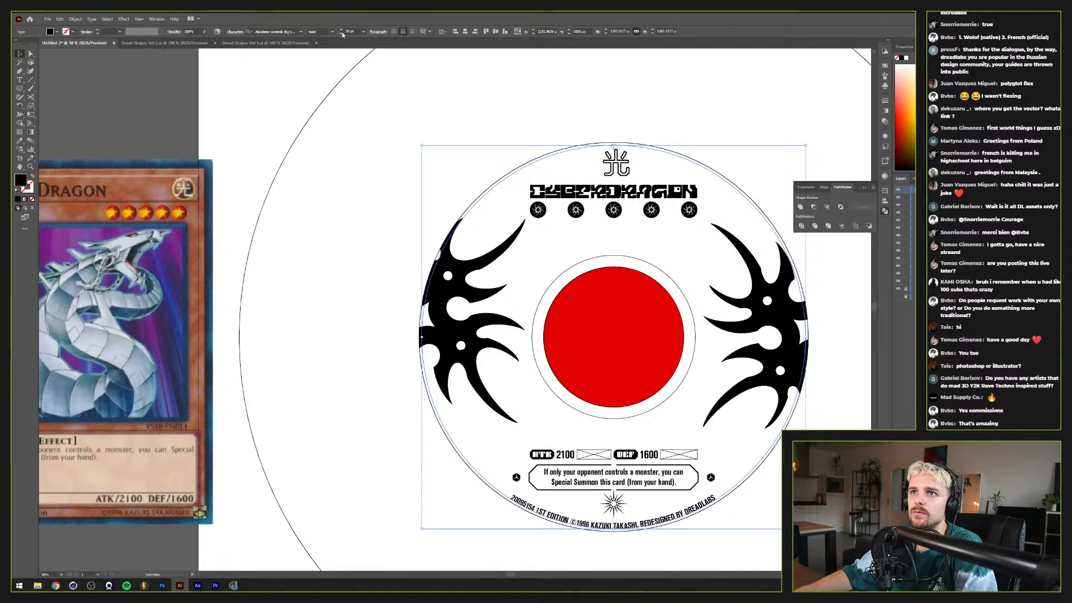
pyautogui.keyDown('shift'); pyautogui.click(341, 33); pyautogui.keyUp('shift')
pyautogui.click(342, 34)
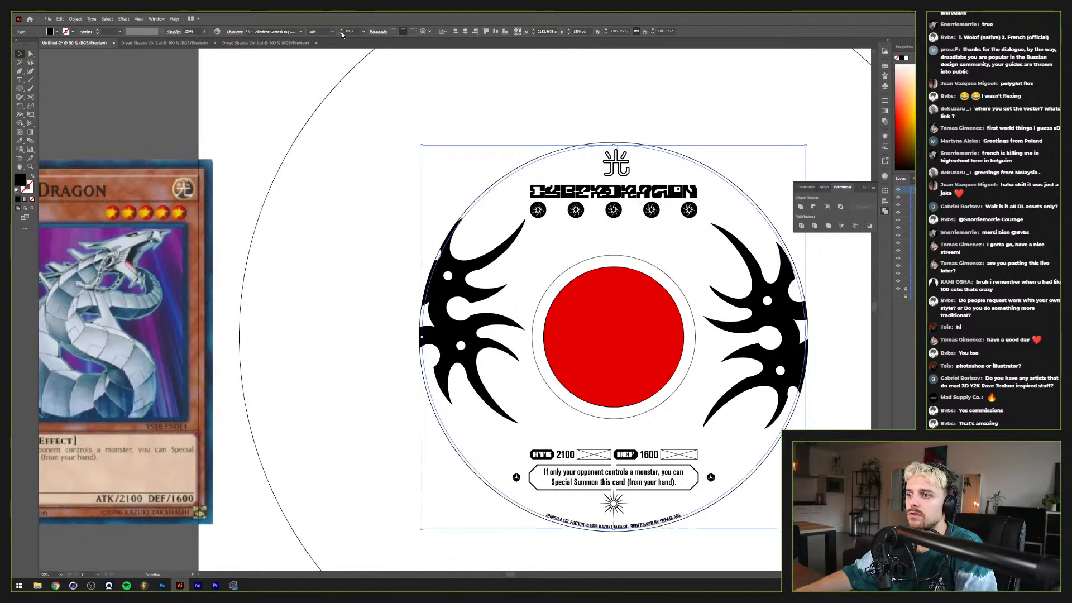
pyautogui.click(342, 34)
pyautogui.click(342, 33)
pyautogui.click(341, 33)
pyautogui.click(341, 34)
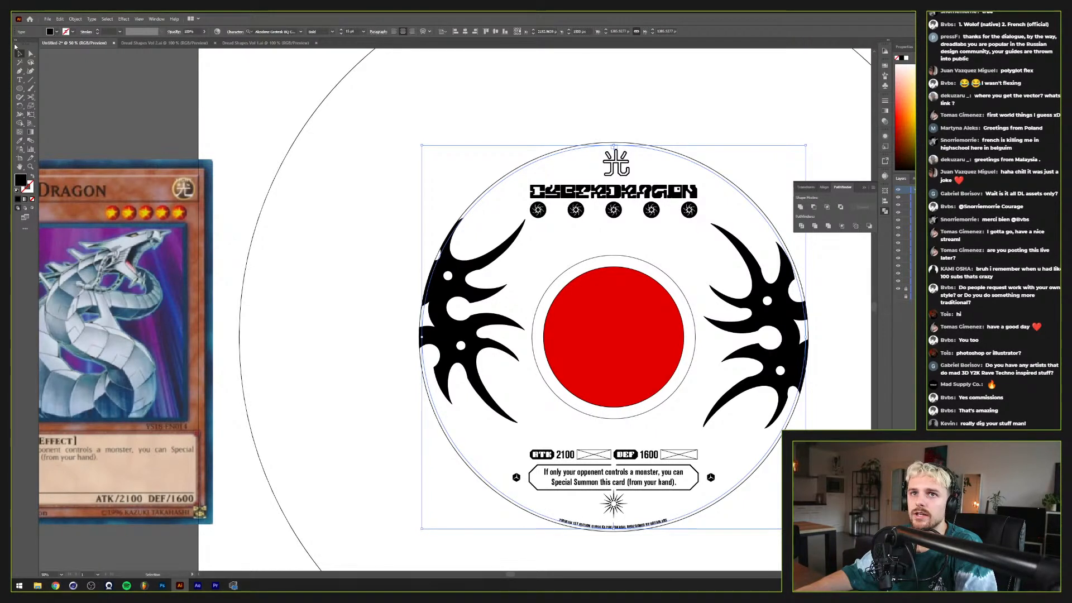
pyautogui.click(316, 132)
# Step: Delete the Cyber Dragon card reference image and hide the large outer record circle
pyautogui.scroll(-2, 345, 160)
pyautogui.scroll(2, 490, 316)
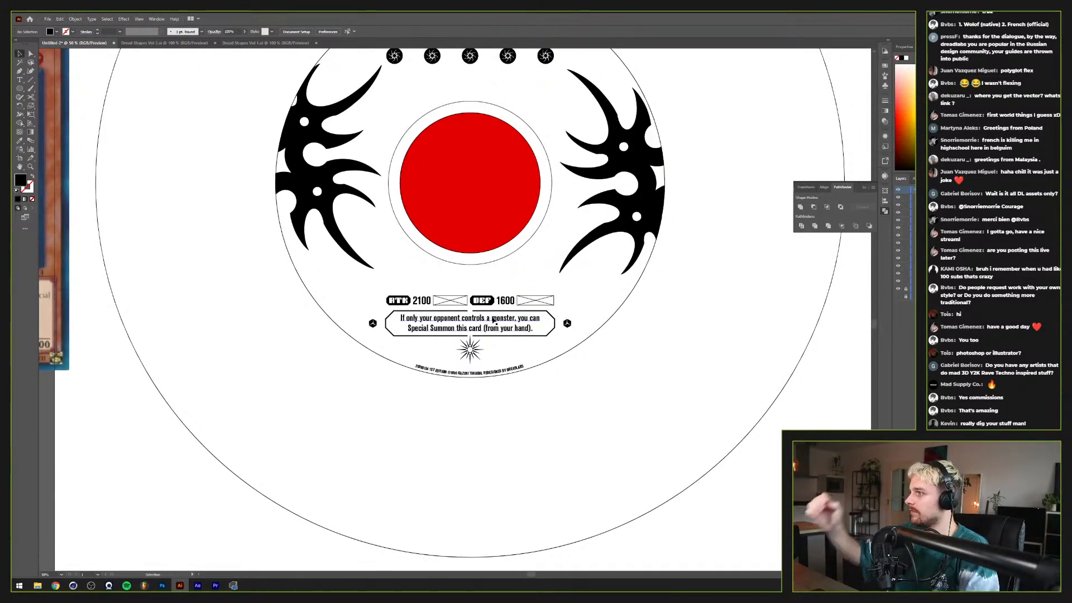
pyautogui.moveTo(491, 269); pyautogui.dragTo(489, 274)
pyautogui.scroll(-2, 490, 275)
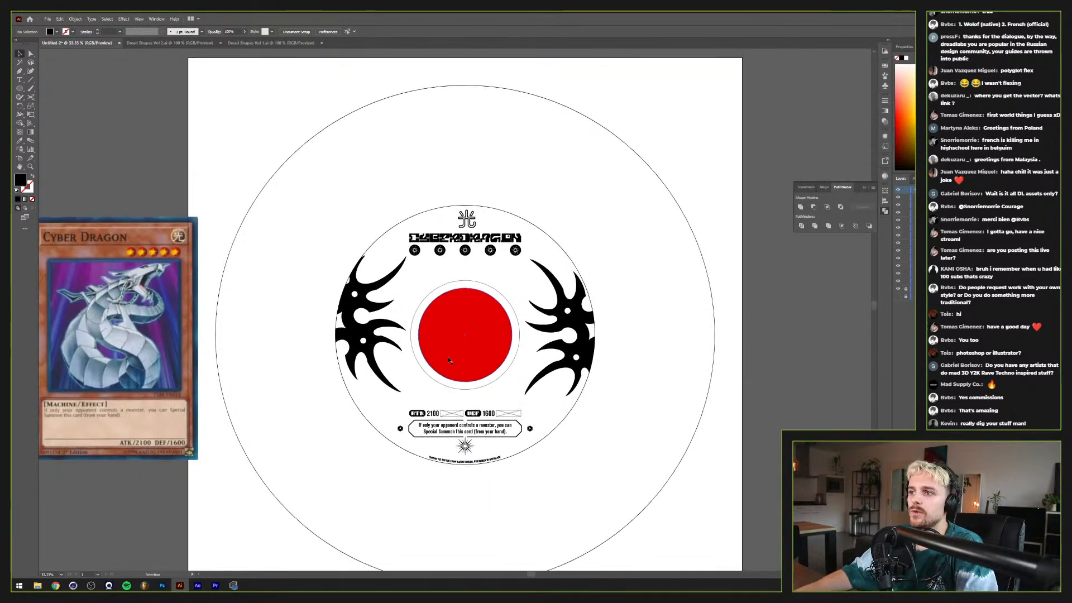
pyautogui.scroll(1, 355, 267)
pyautogui.scroll(-1, 356, 267)
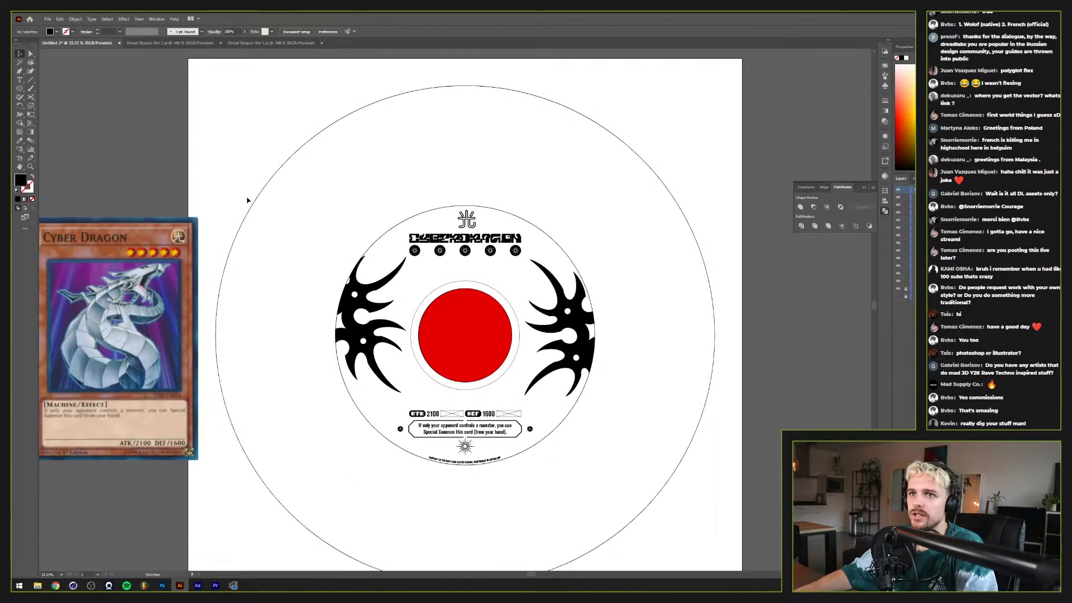
pyautogui.click(134, 255)
pyautogui.press('Delete')
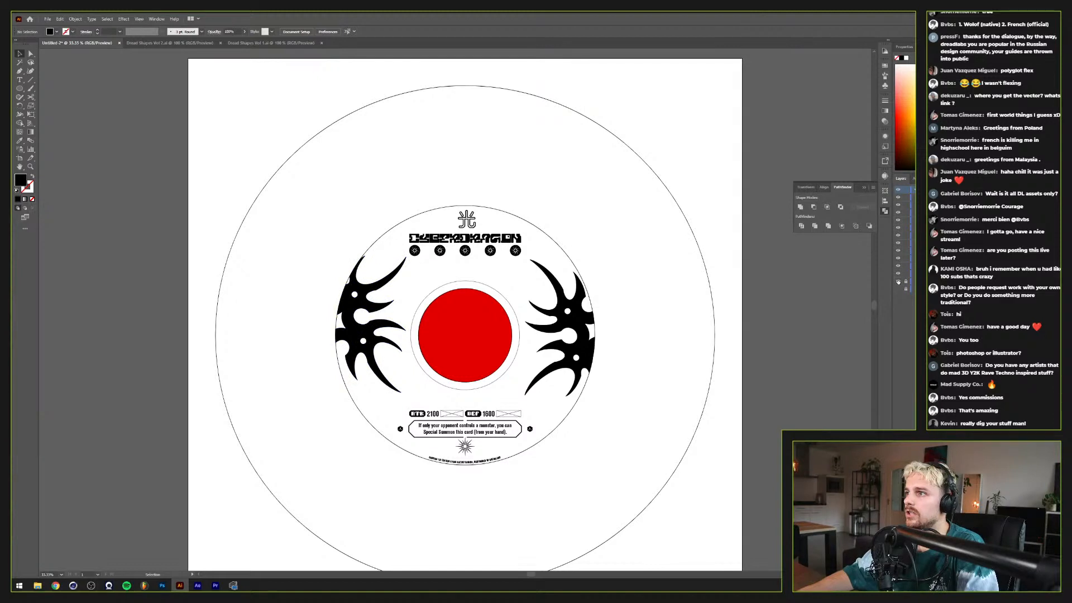
pyautogui.click(899, 282)
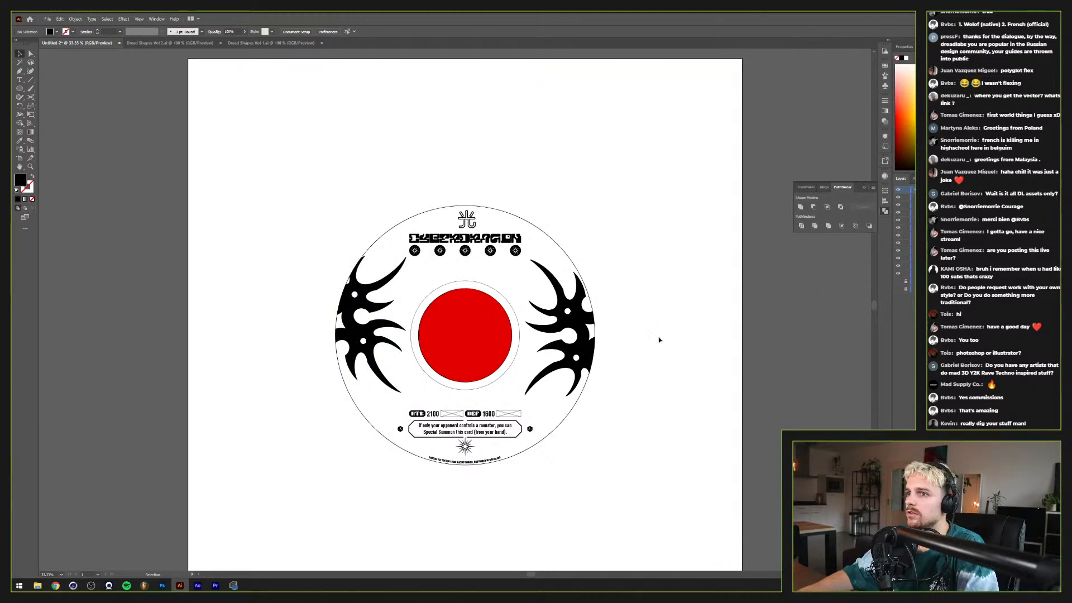
# Step: Select only the thin ring around the red centre circle and remove its fill
pyautogui.click(489, 307)
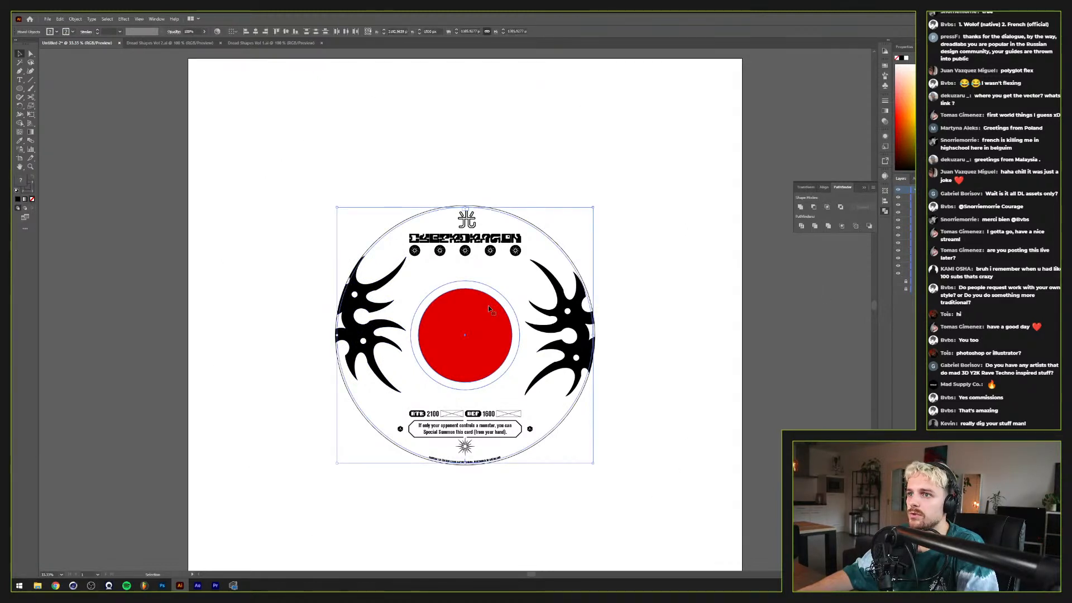
pyautogui.scroll(1, 491, 292)
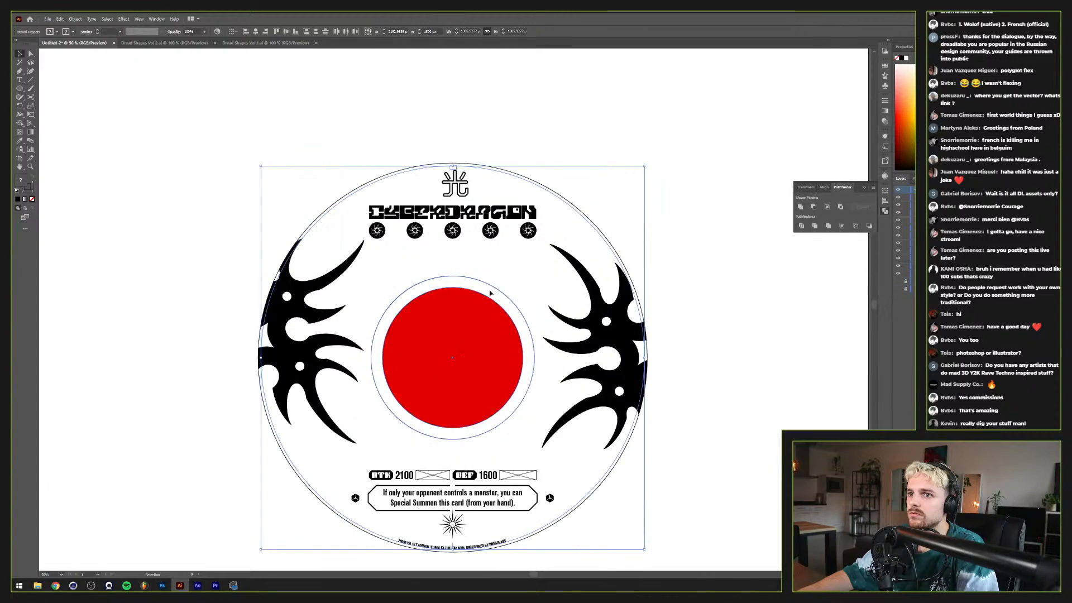
pyautogui.keyDown('shift'); pyautogui.click(486, 548); pyautogui.keyUp('shift')
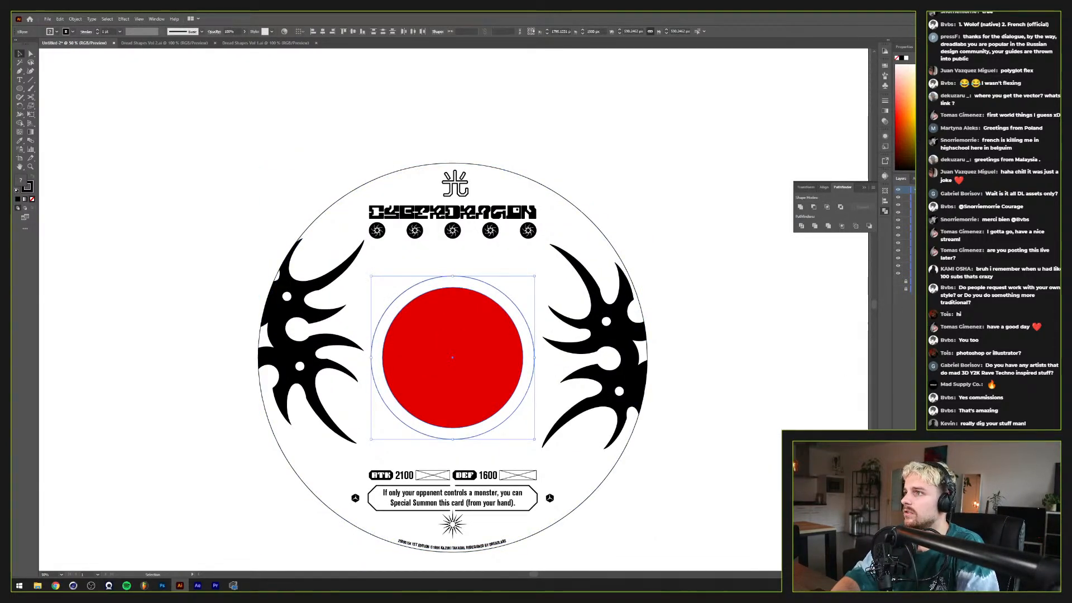
pyautogui.press('/')
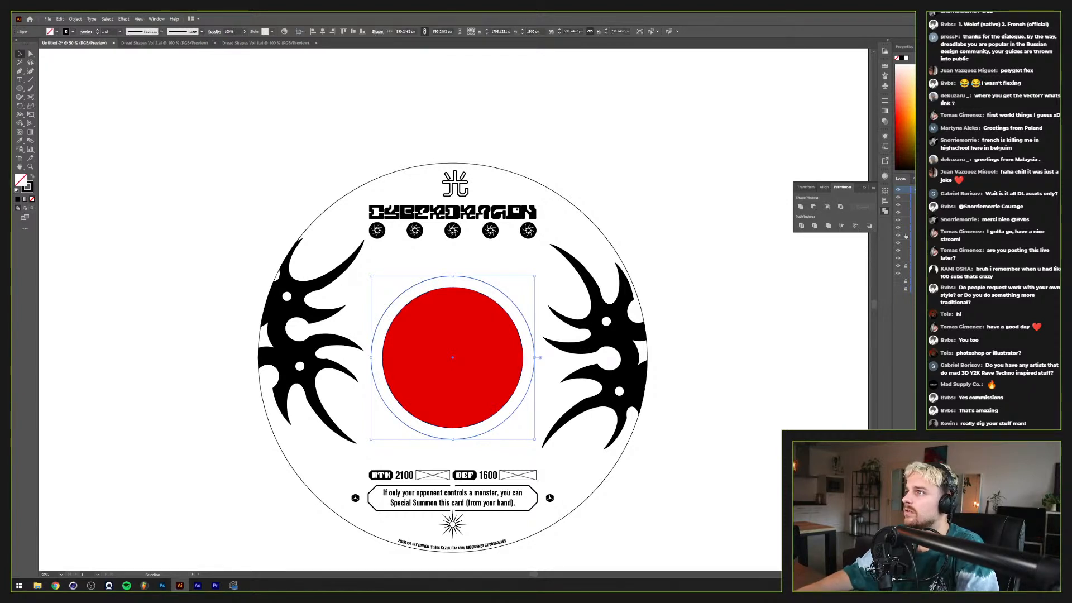
# Step: Lock and hide the label's outer circle, the thin inner ring and the red centre circle
pyautogui.moveTo(908, 207); pyautogui.dragTo(908, 269)
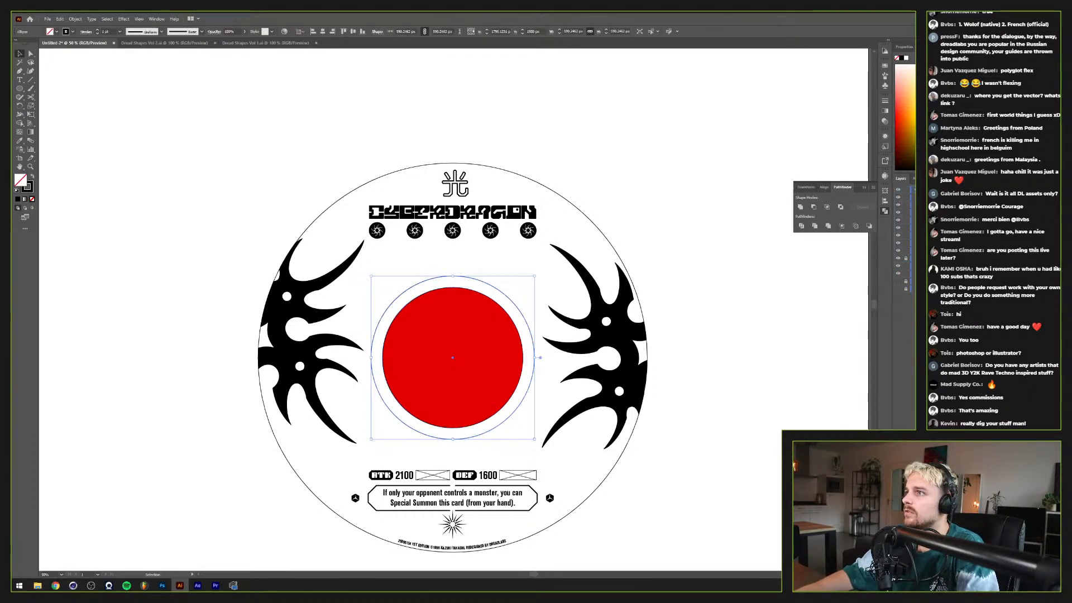
pyautogui.click(906, 266)
pyautogui.click(913, 274)
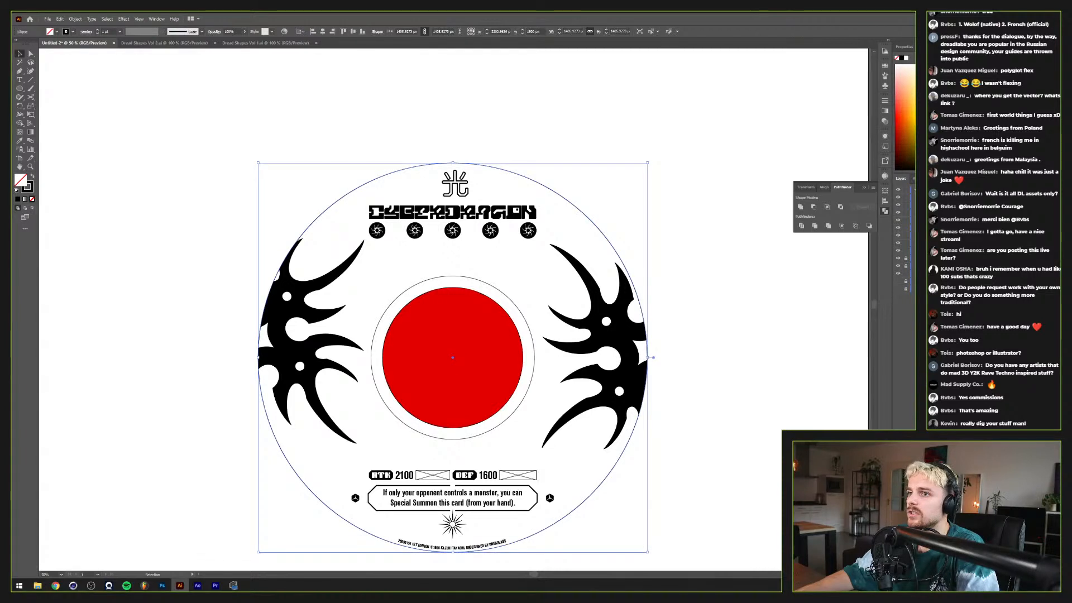
pyautogui.press('Delete')
pyautogui.hotkey('ctrl', 'z')
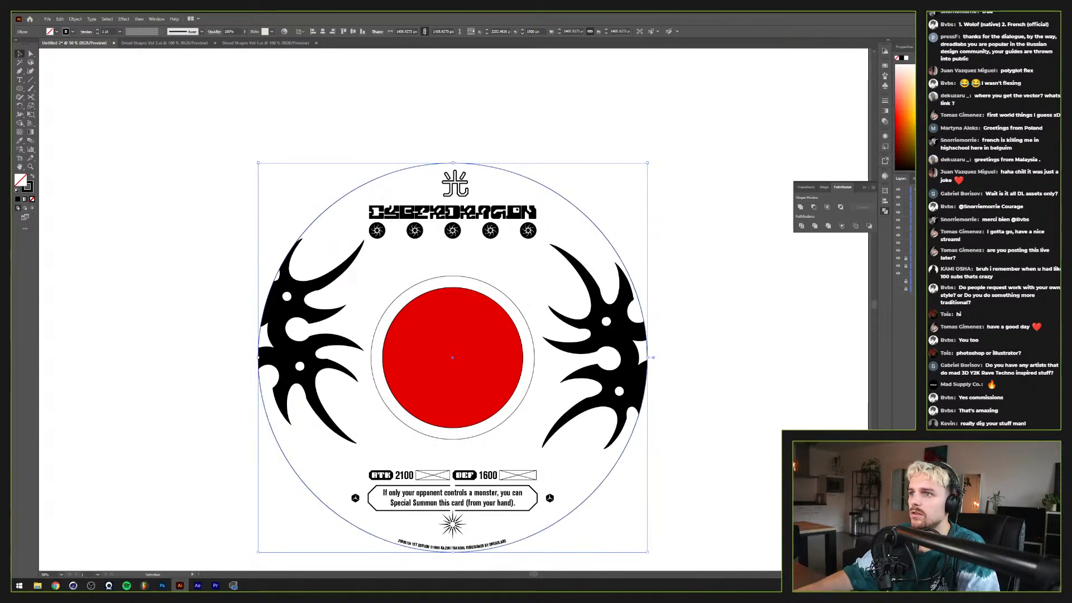
pyautogui.click(906, 274)
pyautogui.moveTo(898, 258); pyautogui.dragTo(899, 274)
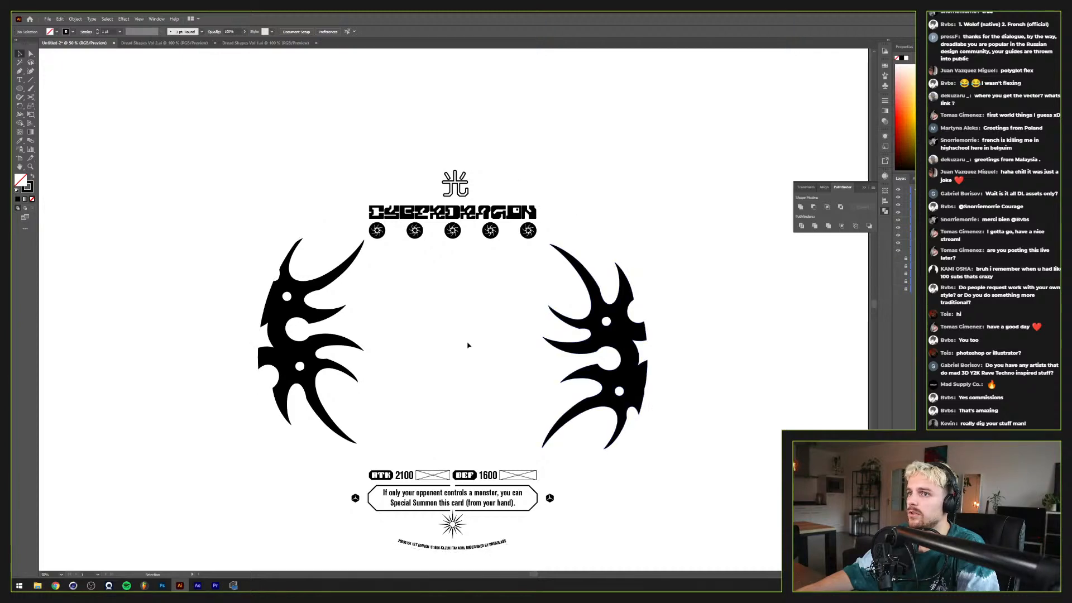
# Step: Select and copy both black tribal shapes flanking the empty centre of the label artwork
pyautogui.scroll(-1, 444, 343)
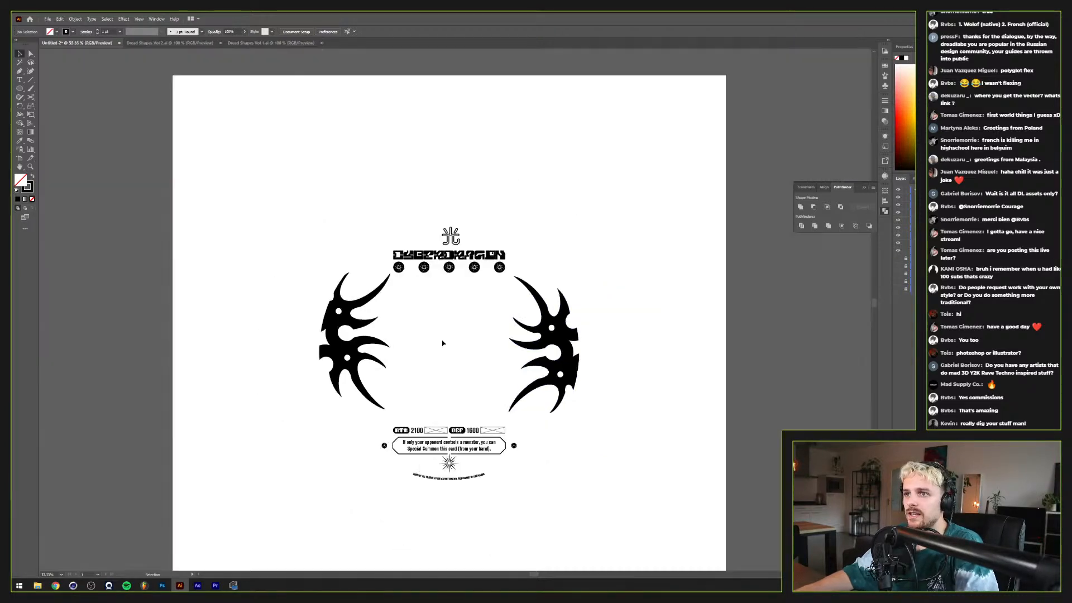
pyautogui.scroll(1, 438, 344)
pyautogui.moveTo(451, 334); pyautogui.dragTo(490, 337)
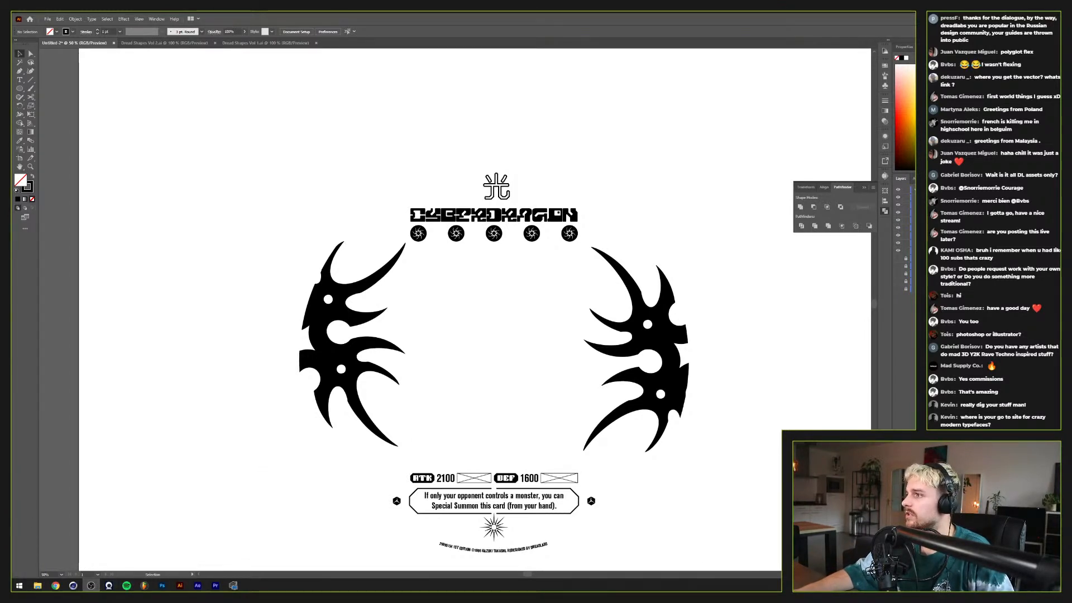
pyautogui.click(668, 375)
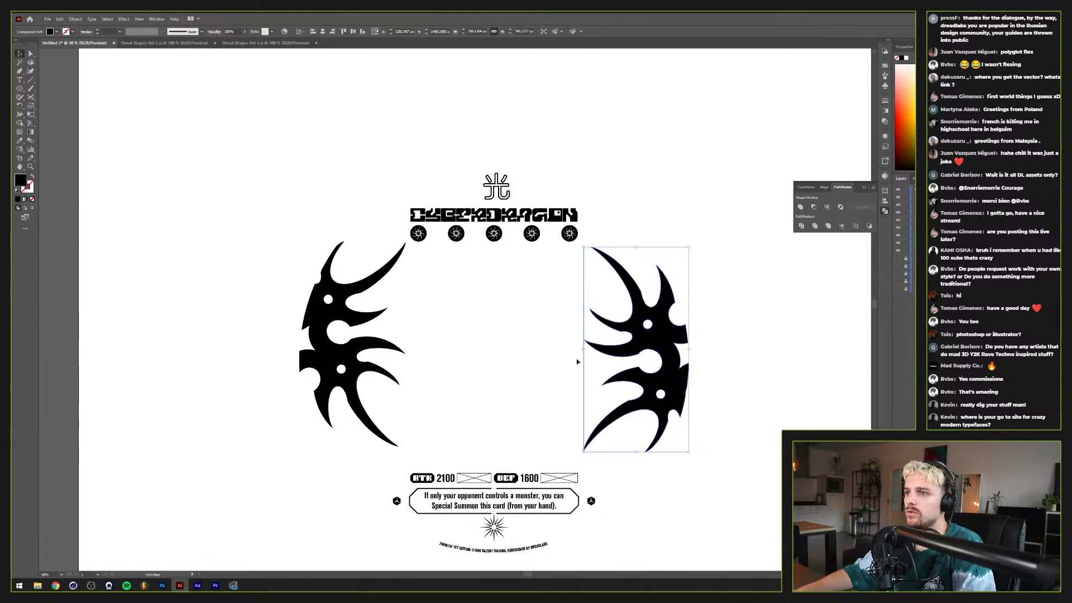
pyautogui.keyDown('shift'); pyautogui.click(325, 364); pyautogui.keyUp('shift')
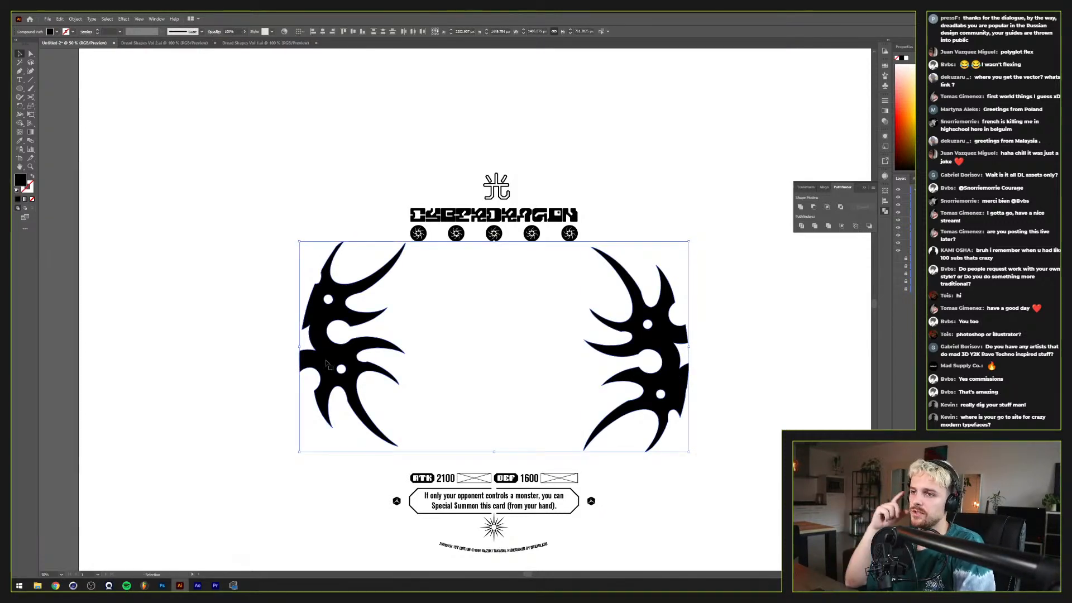
pyautogui.press('a')
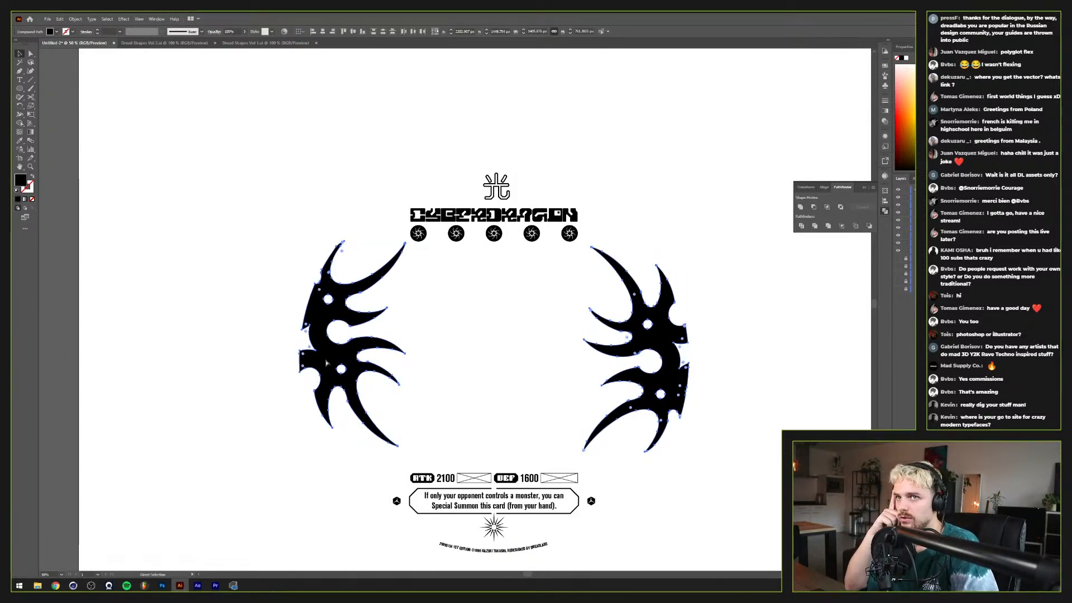
pyautogui.press('v')
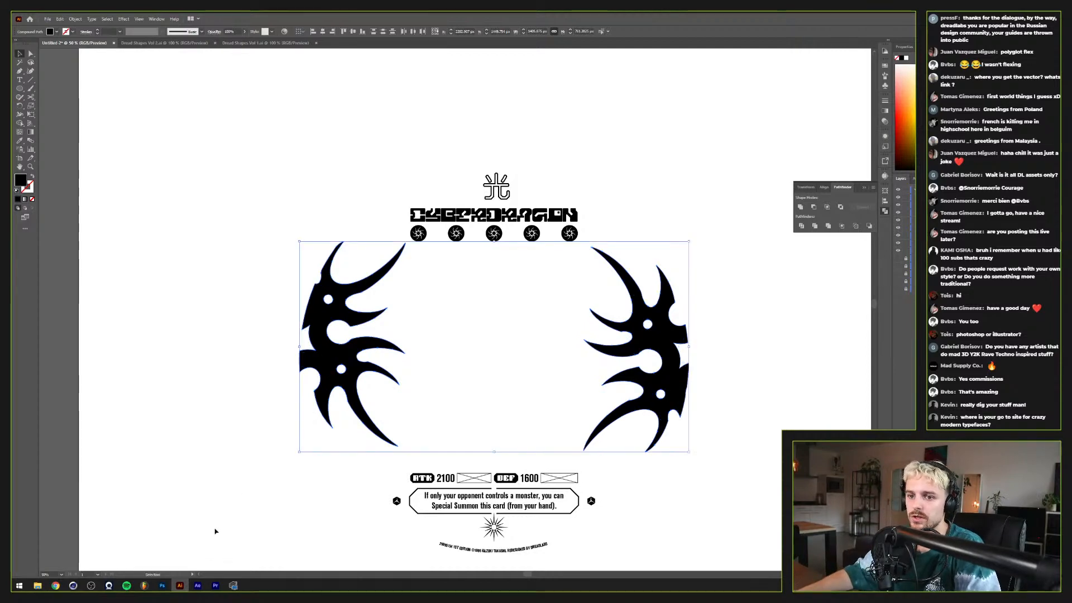
# Step: Switch to Photoshop and open the record mockup's "Place your Design Here" label document for editing
pyautogui.click(162, 586)
pyautogui.scroll(2, 754, 376)
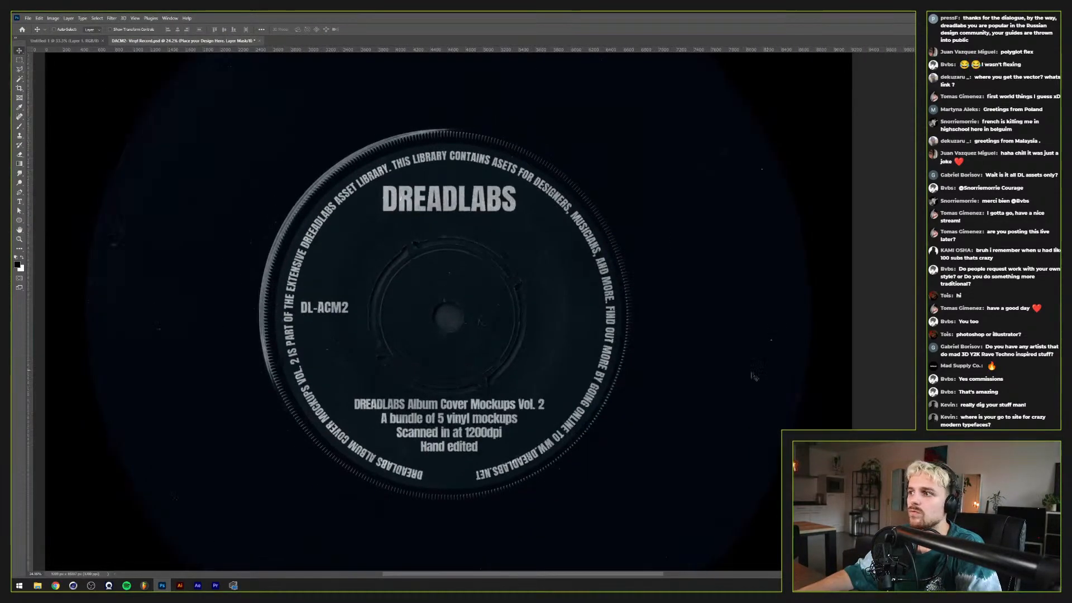
pyautogui.scroll(2, 755, 377)
pyautogui.scroll(-1, 495, 387)
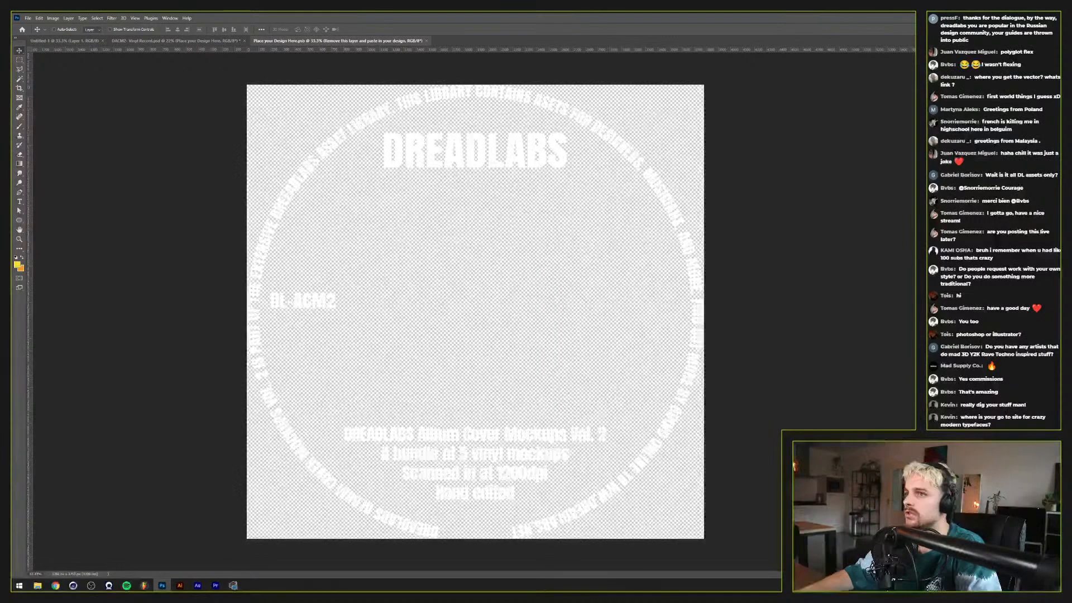
# Step: Paste the tribal shapes into the label document as a Smart Object and place them at the fitted size
pyautogui.hotkey('ctrl', 'v')
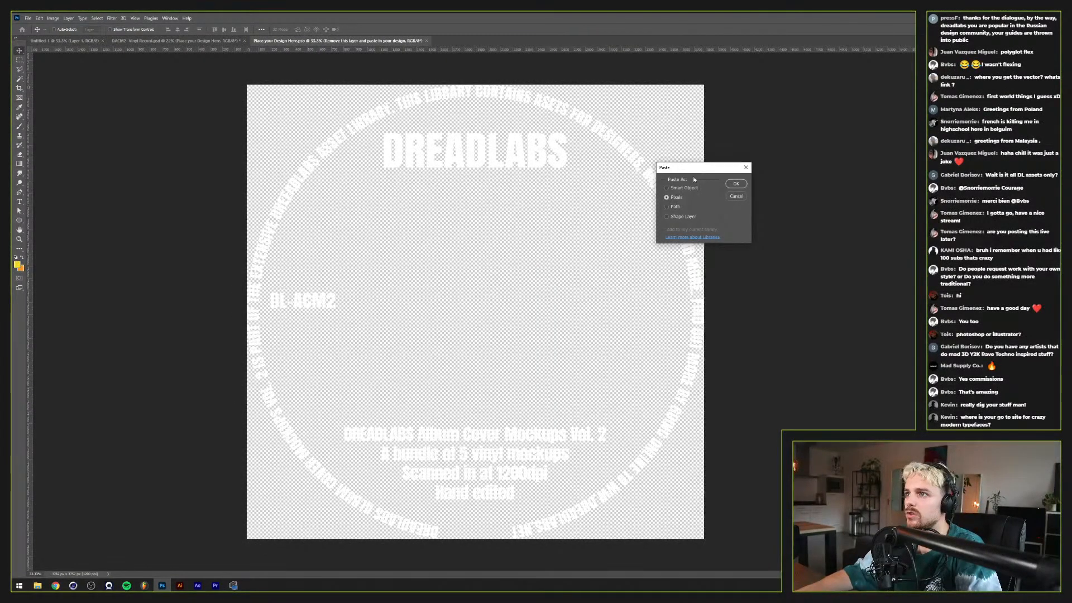
pyautogui.click(684, 188)
pyautogui.click(736, 184)
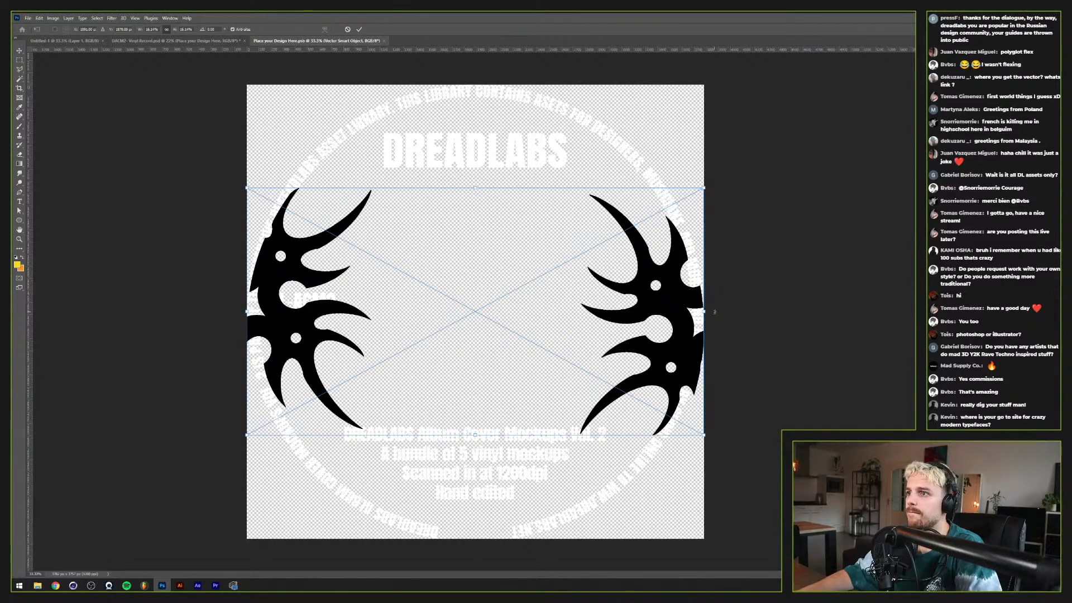
pyautogui.press('Return')
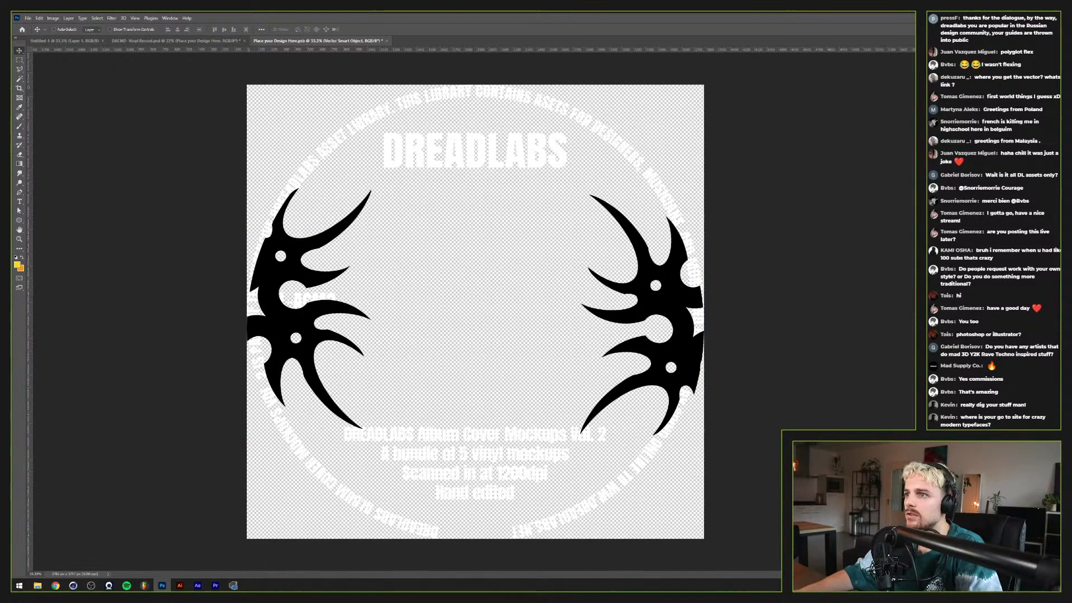
# Step: Nudge the pasted tribal shapes slightly upward on the label canvas
pyautogui.hotkey('shift', 'Up')
pyautogui.hotkey('shift', 'Up')
pyautogui.hotkey('shift', 'Up')
pyautogui.hotkey('shift', 'Up')
pyautogui.hotkey('shift', 'Up')
pyautogui.hotkey('shift', 'Up')
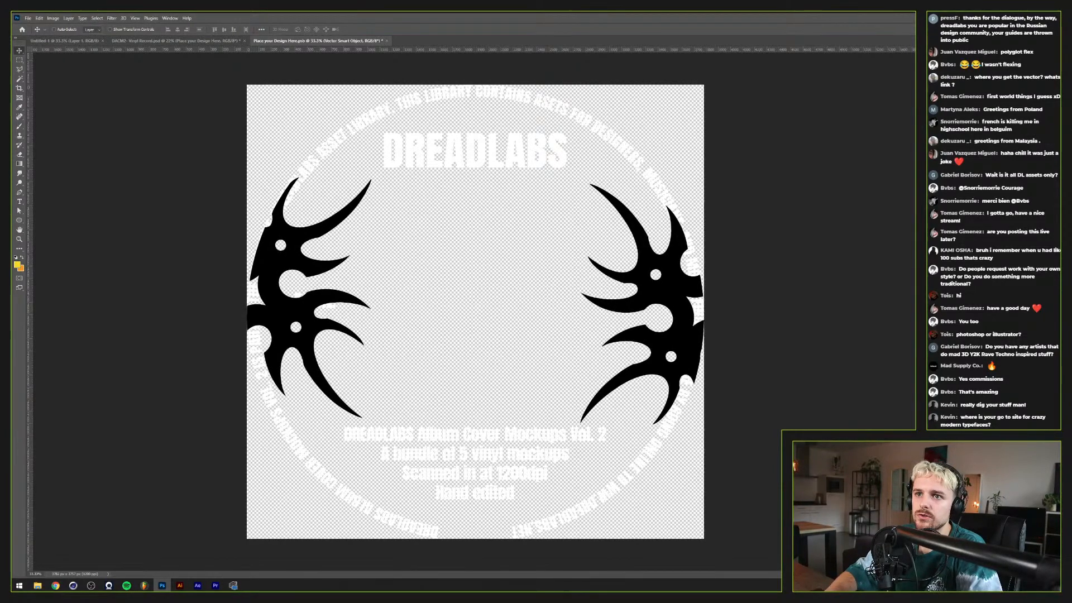
pyautogui.hotkey('shift', 'Up')
pyautogui.hotkey('shift', 'Up')
pyautogui.hotkey('shift', 'Up')
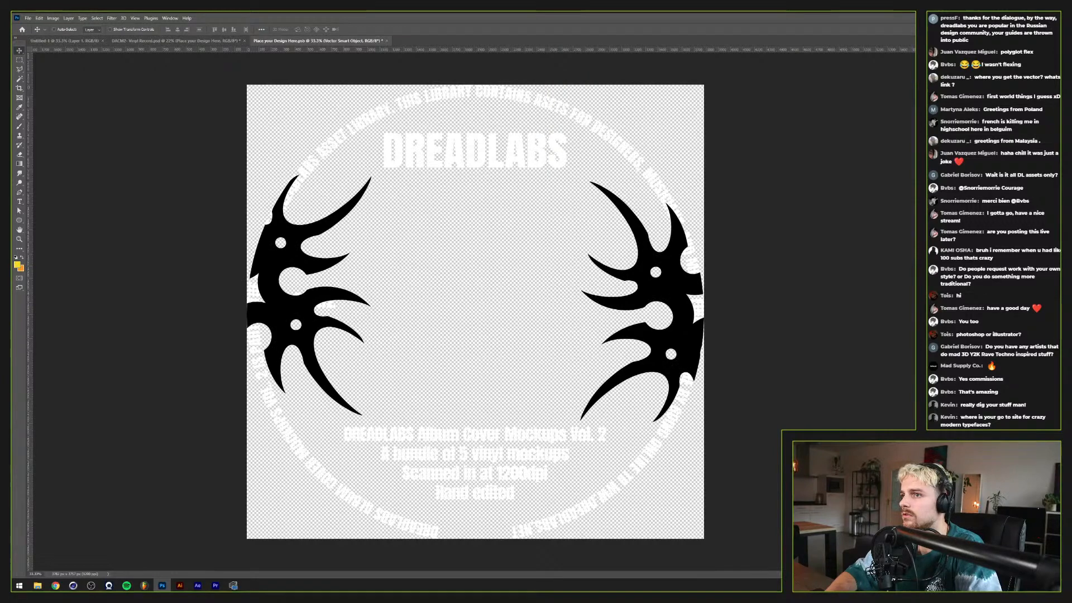
pyautogui.press('Up')
pyautogui.press('Up')
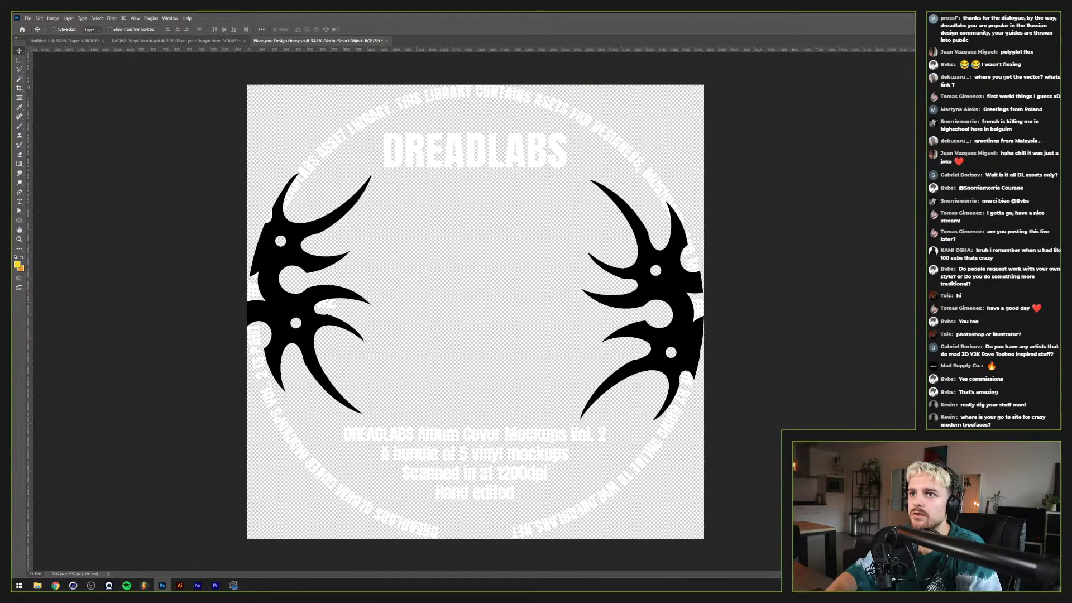
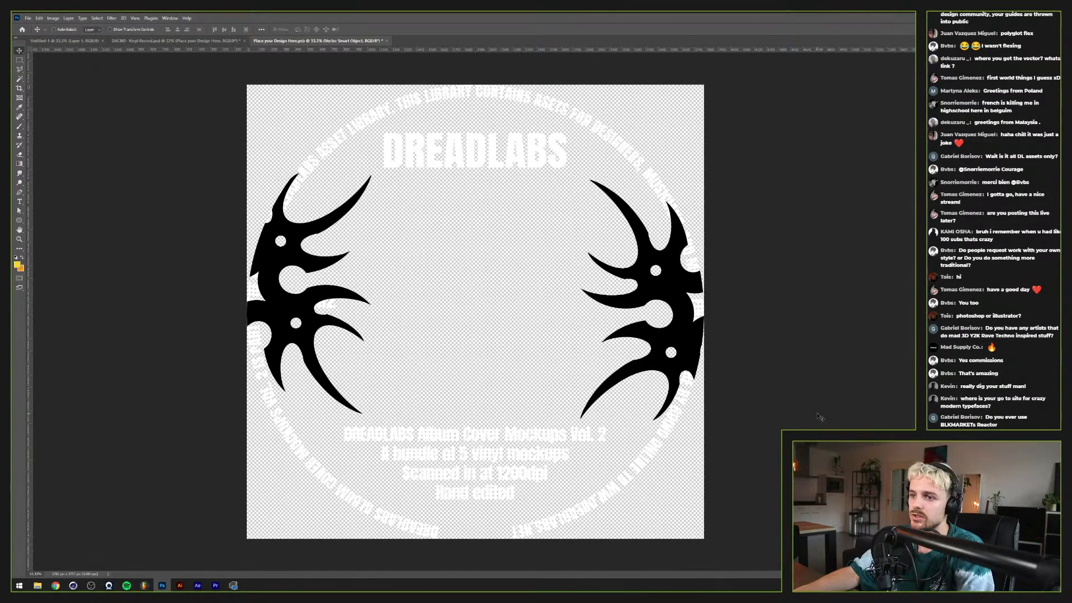
# Step: Switch to Illustrator, hide the two tribal shapes and copy all the remaining label artwork
pyautogui.click(180, 586)
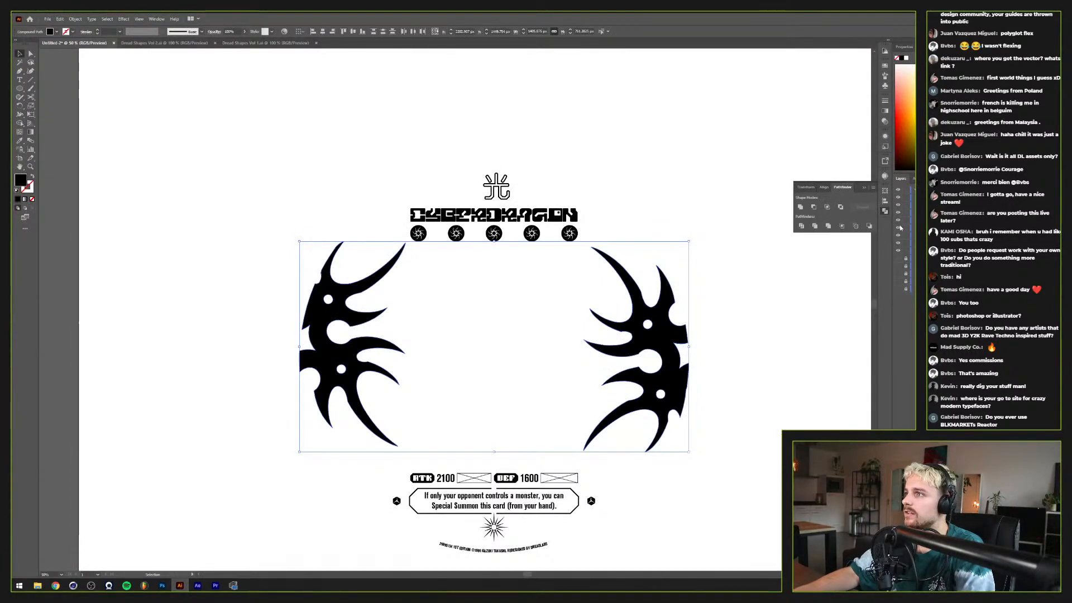
pyautogui.moveTo(899, 228); pyautogui.dragTo(899, 220)
pyautogui.hotkey('ctrl', 'a')
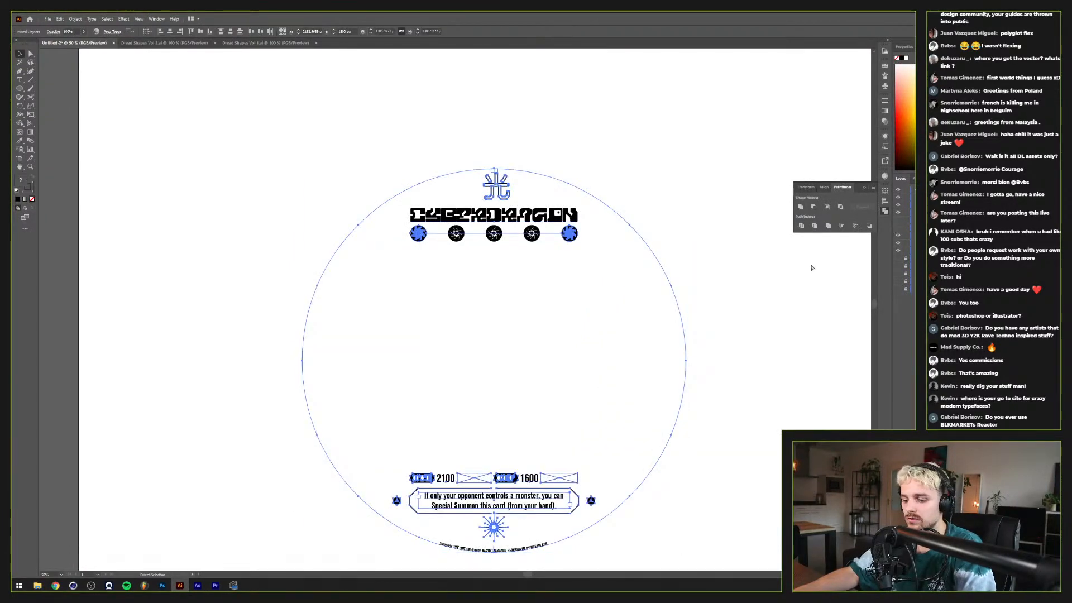
pyautogui.hotkey('ctrl', 'c')
# Step: Switch to Photoshop, paste the copied artwork as a Smart Object, and delete the placeholder DREADLABS text layer
pyautogui.click(162, 587)
pyautogui.hotkey('ctrl', 'v')
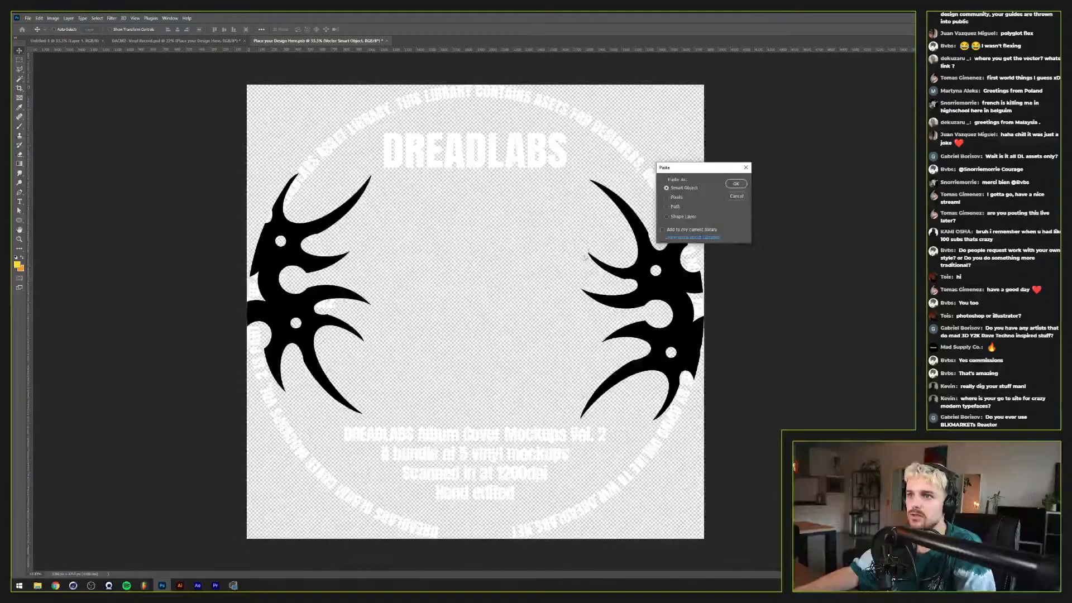
pyautogui.click(736, 184)
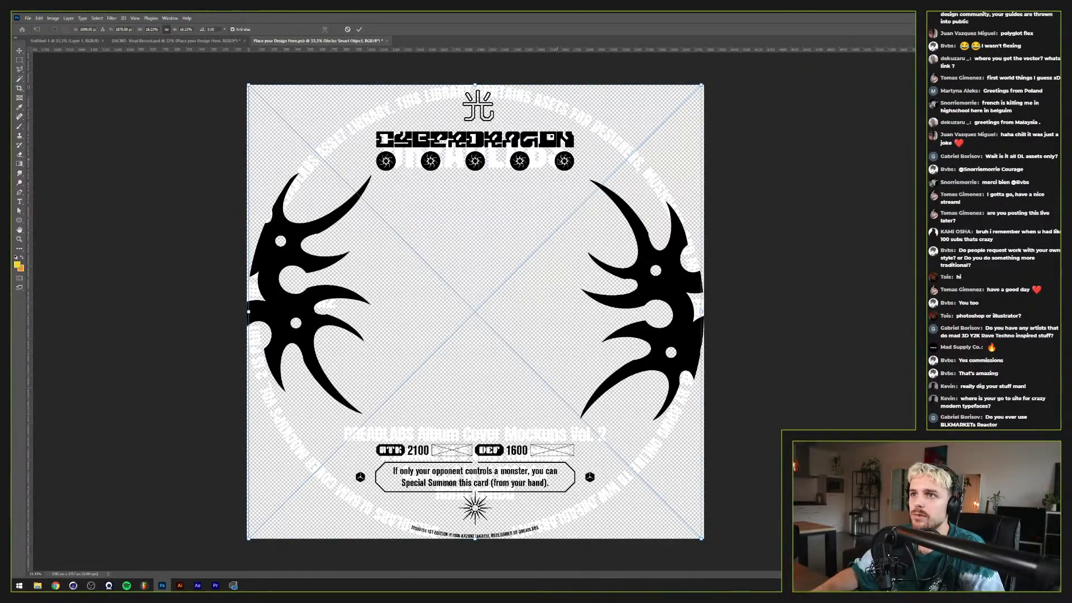
pyautogui.press('Return')
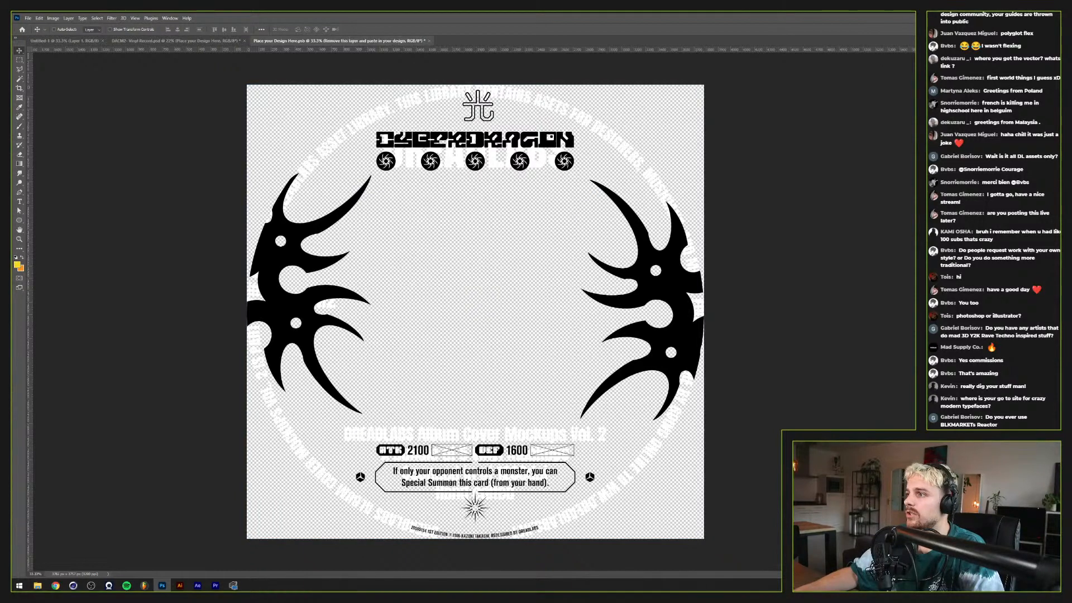
pyautogui.press('Delete')
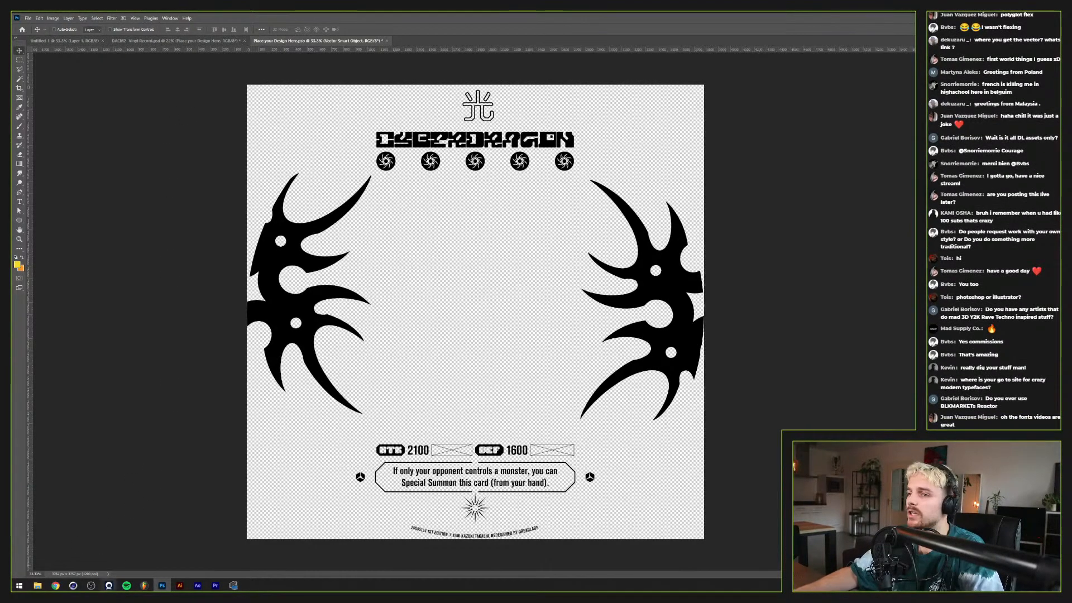
# Step: Bring the Cyber Dragon picture from the browser into the centre of the label document
pyautogui.click(55, 585)
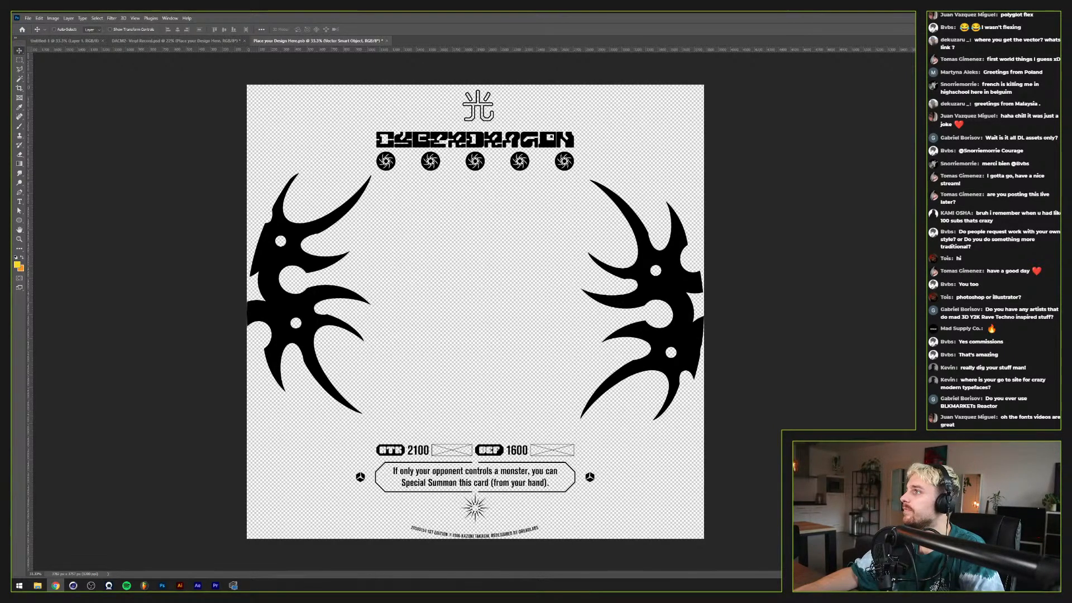
pyautogui.moveTo(465, 321); pyautogui.dragTo(464, 314)
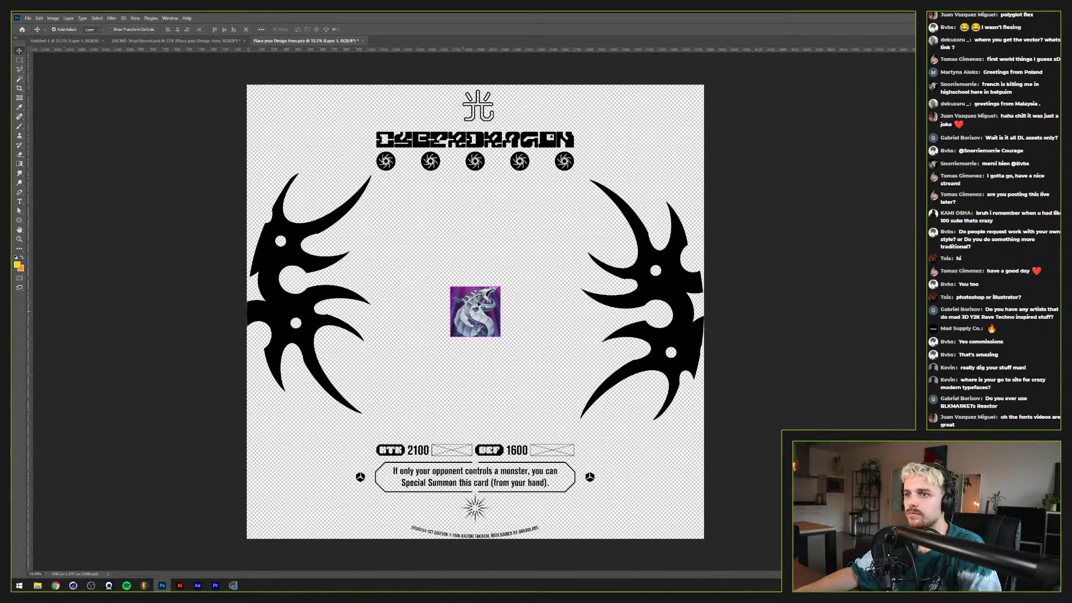
pyautogui.press('t')
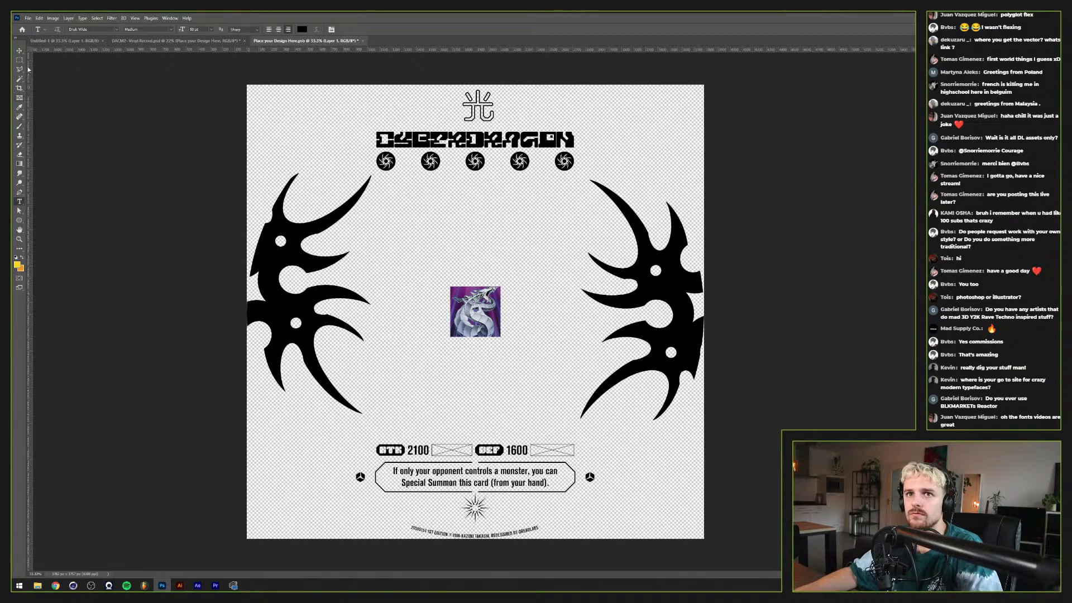
pyautogui.press('v')
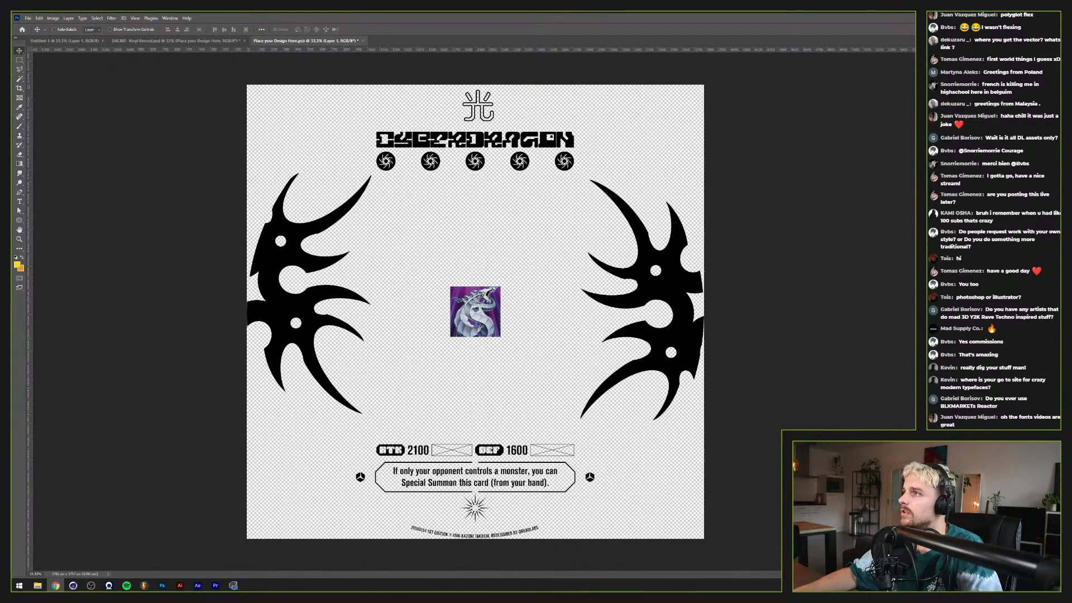
pyautogui.click(462, 335)
pyautogui.press('t')
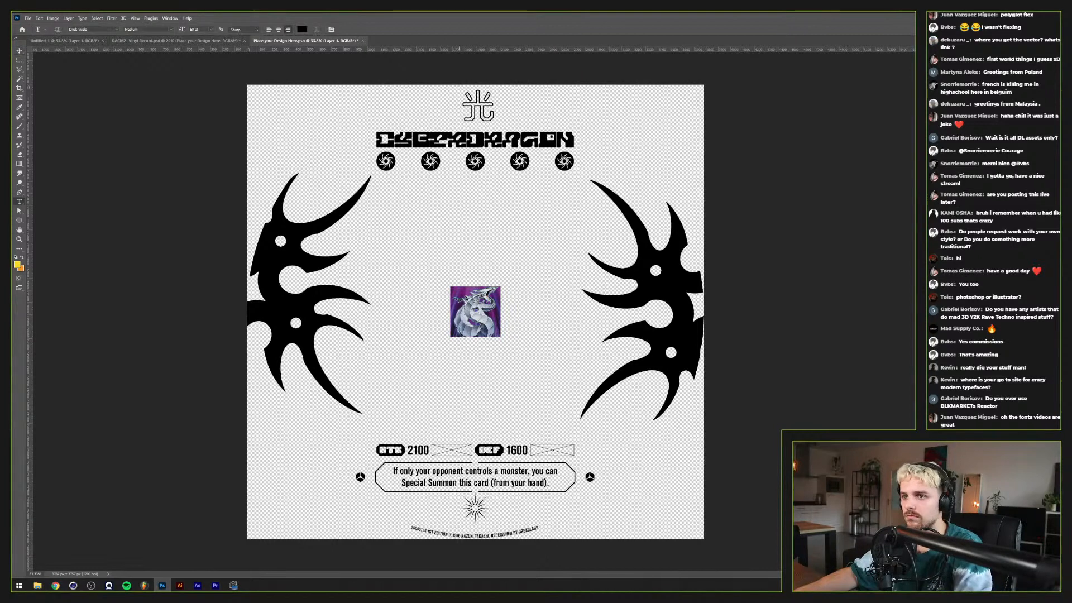
pyautogui.hotkey('ctrl', 't')
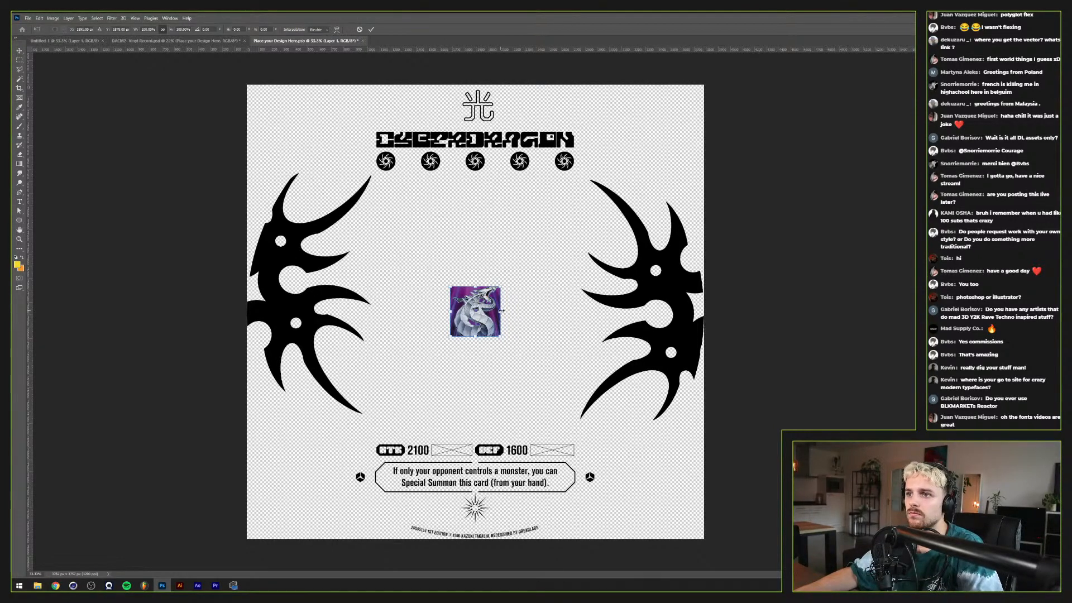
pyautogui.moveTo(502, 310); pyautogui.dragTo(570, 292)
pyautogui.press('Escape')
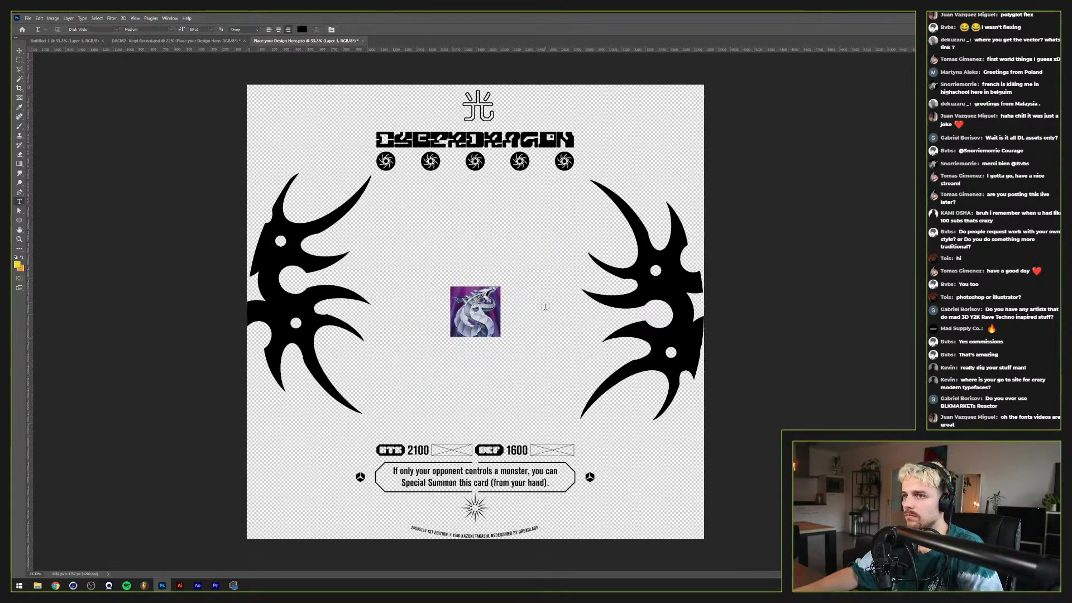
# Step: Save the label document with the dragon artwork and view the updated label on the vinyl record mockup
pyautogui.click(212, 41)
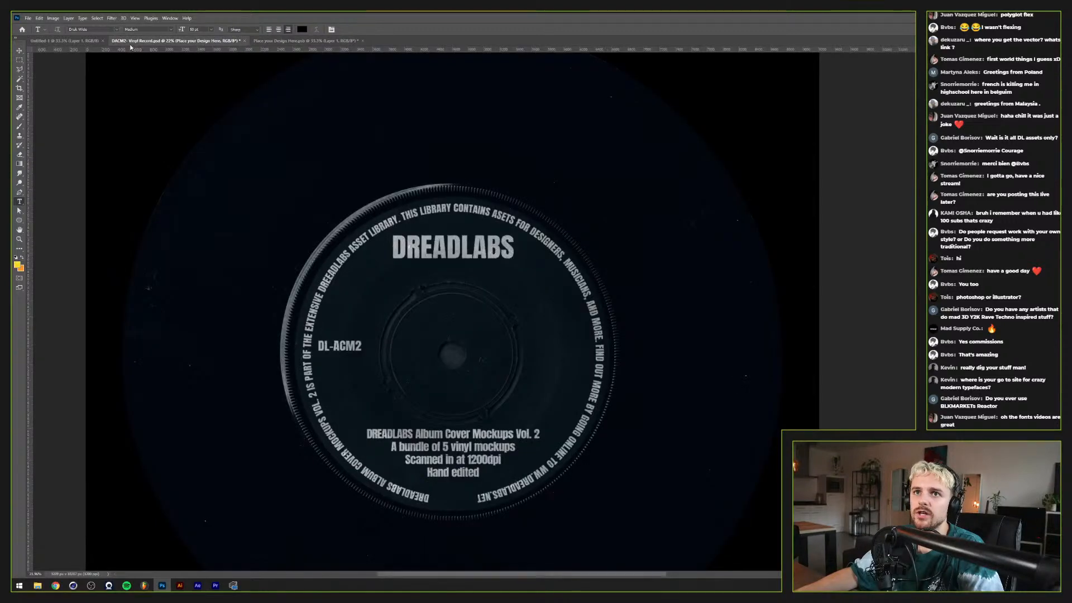
pyautogui.click(301, 42)
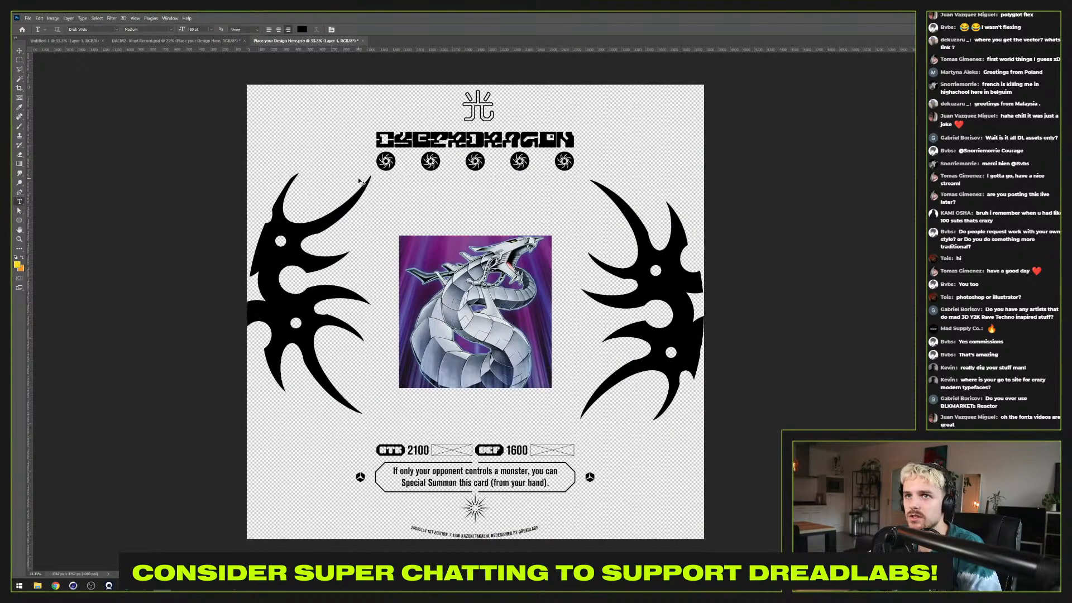
pyautogui.hotkey('ctrl', 's')
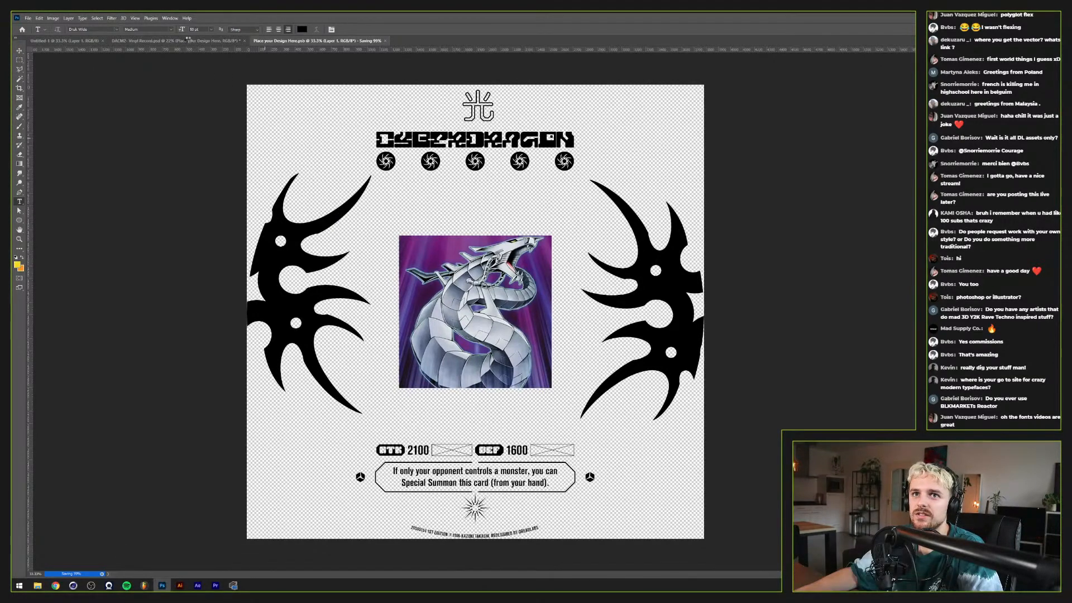
pyautogui.click(188, 42)
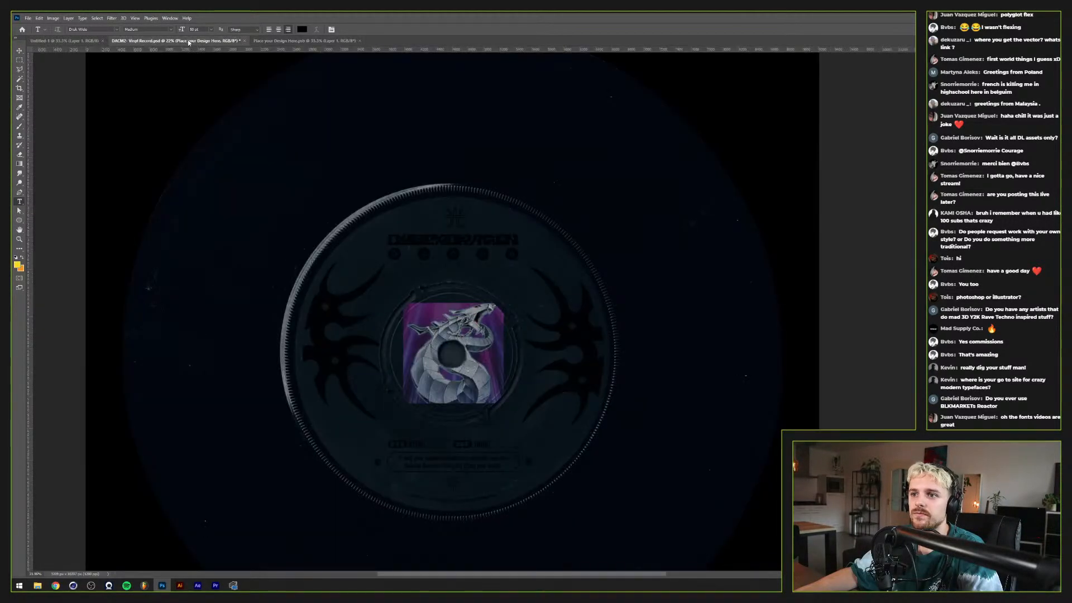
# Step: Enlarge the dragon picture in the label document from its centre, save, and check the result on the vinyl record mockup
pyautogui.click(276, 41)
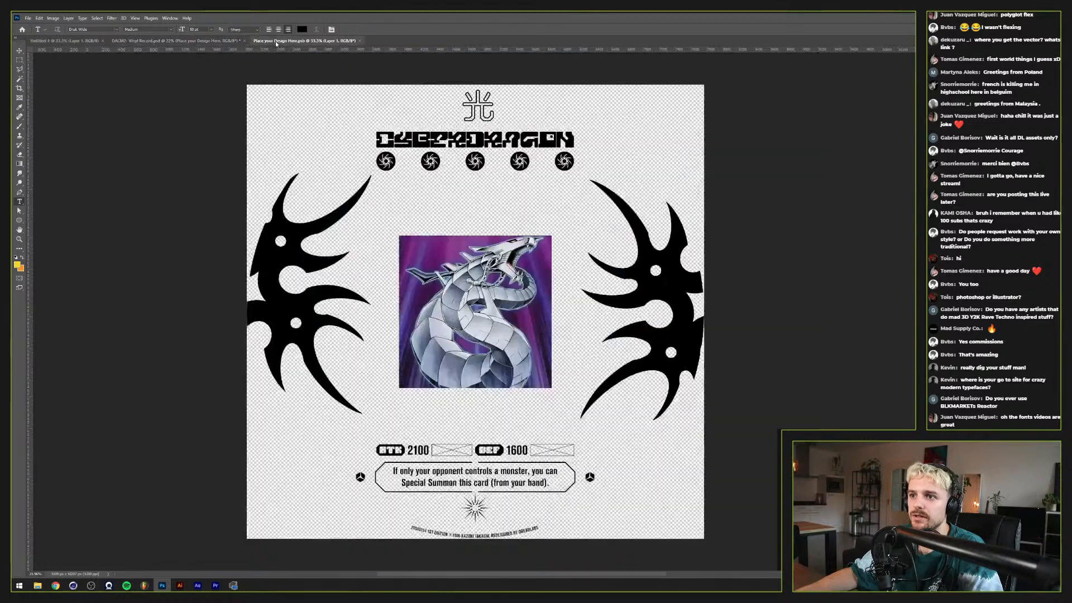
pyautogui.hotkey('ctrl', 't')
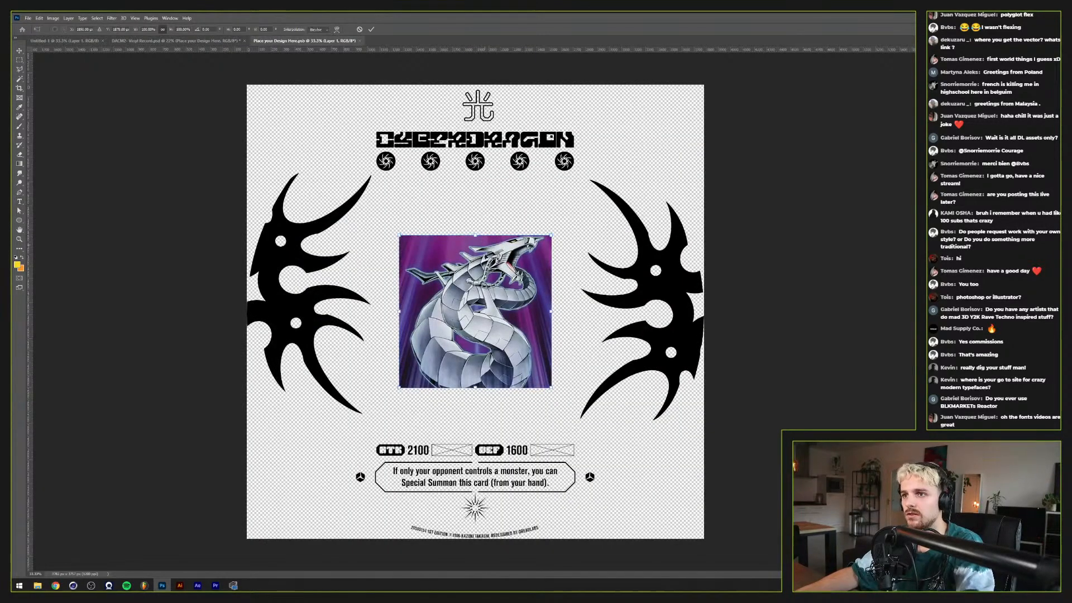
pyautogui.moveTo(476, 235); pyautogui.dragTo(475, 224)
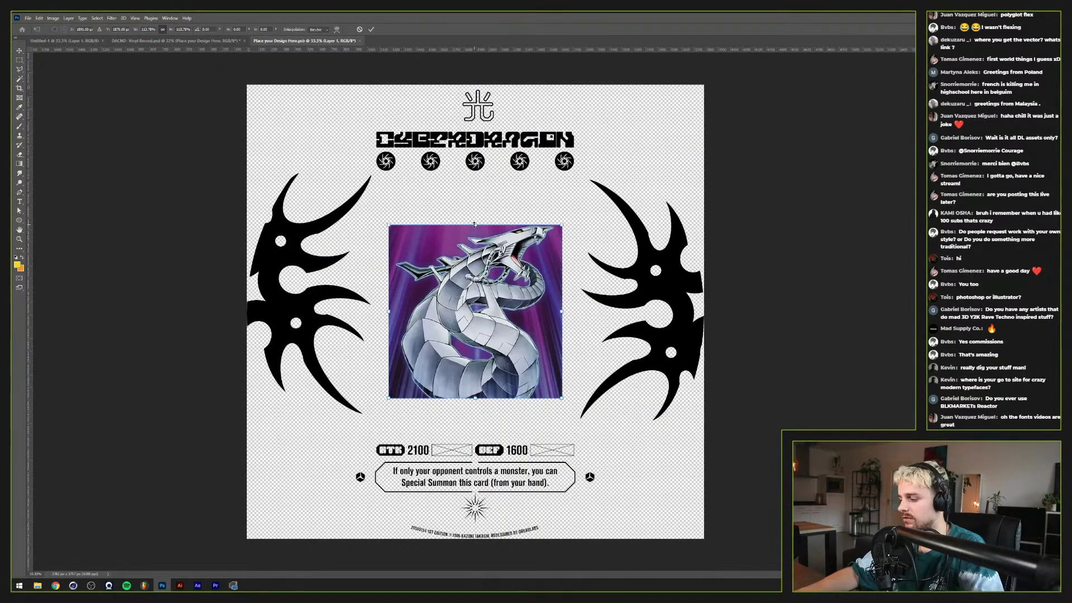
pyautogui.press('Return')
pyautogui.hotkey('ctrl', 's')
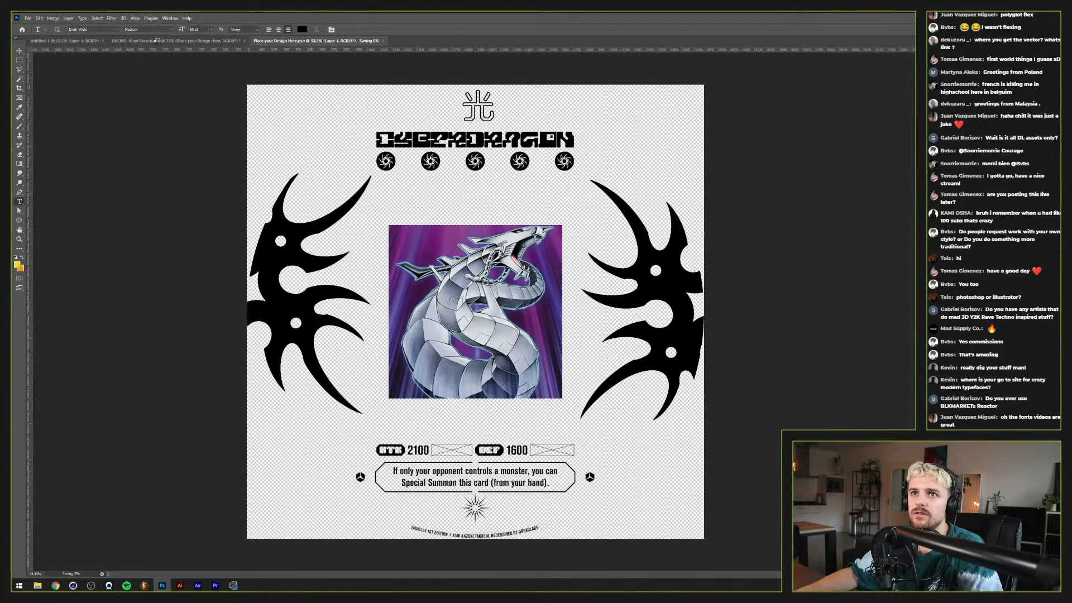
pyautogui.click(158, 41)
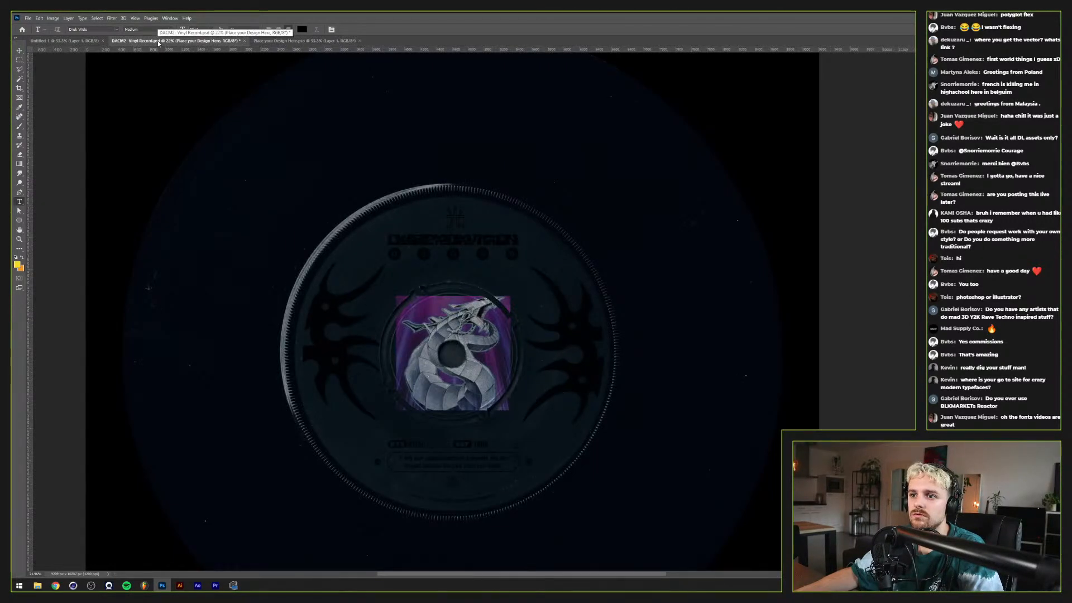
# Step: Scale the dragon picture up slightly more in the label document, save, and view the mockup again
pyautogui.click(304, 41)
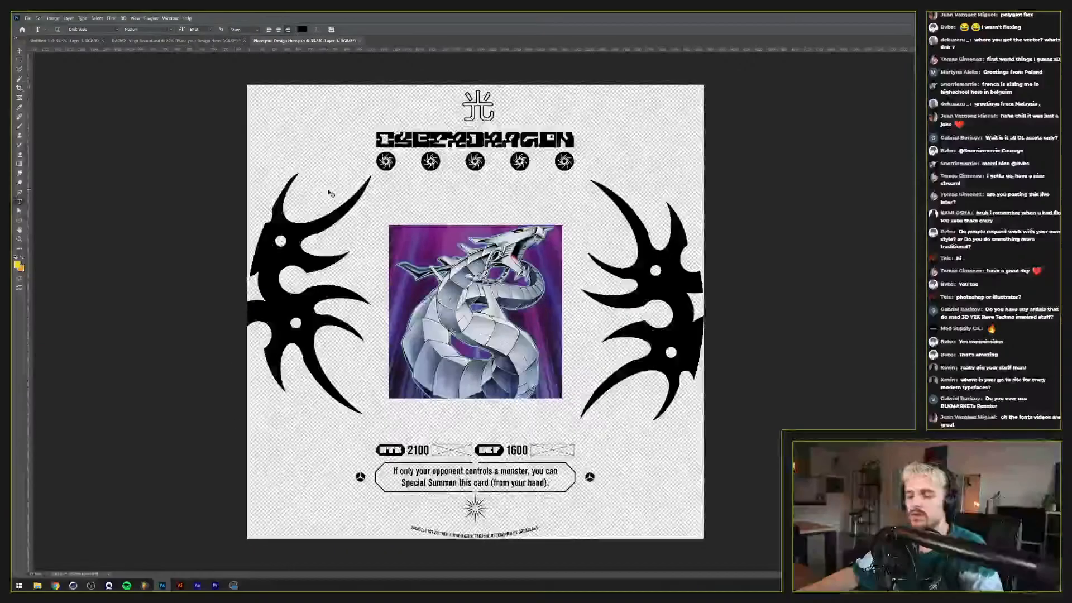
pyautogui.hotkey('ctrl', 't')
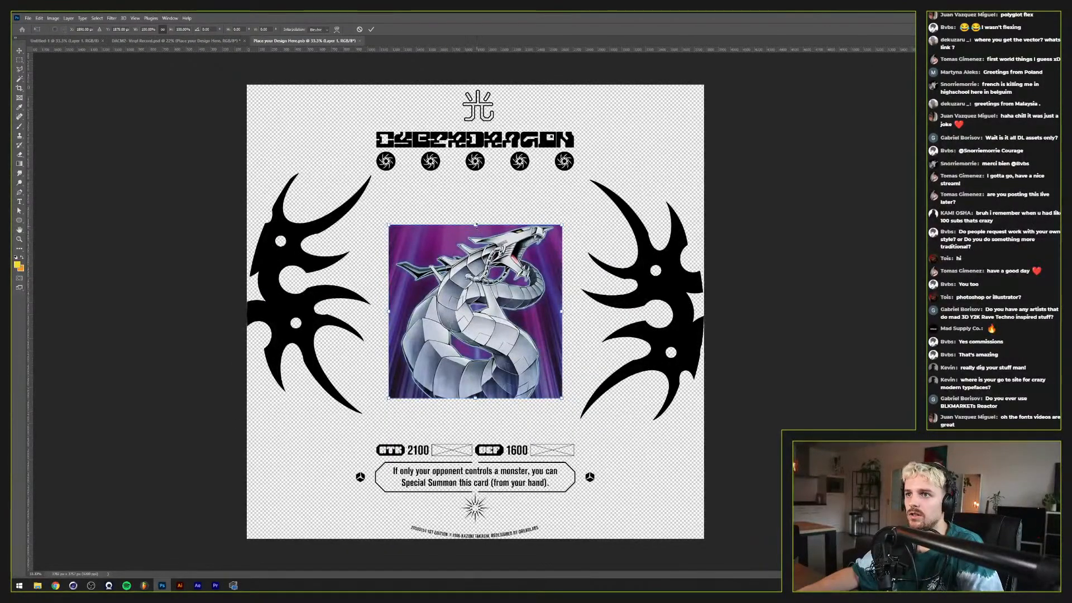
pyautogui.moveTo(476, 226); pyautogui.dragTo(476, 220)
pyautogui.press('Return')
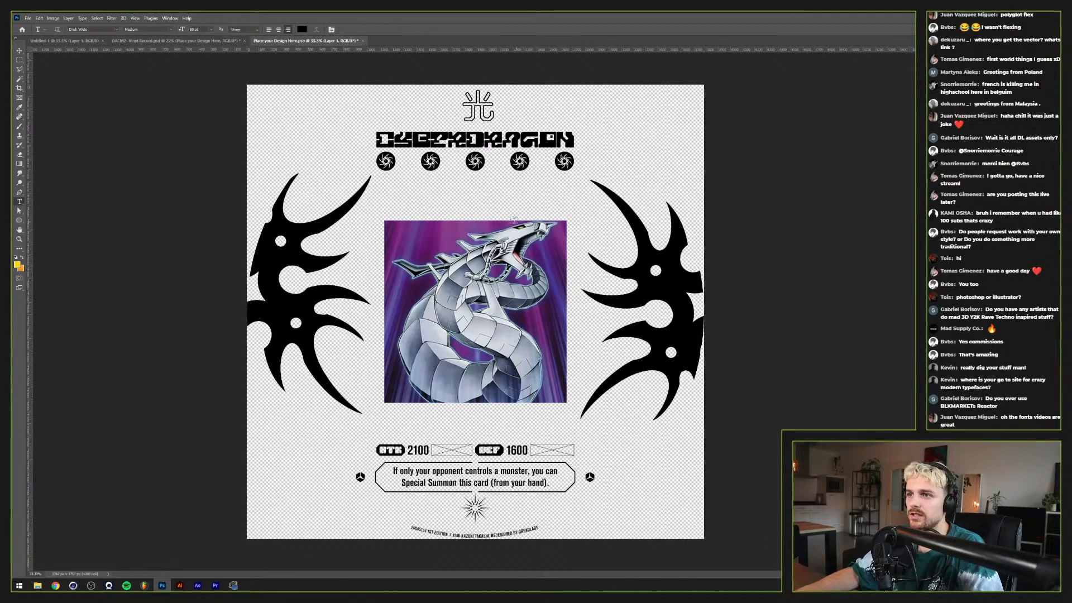
pyautogui.hotkey('ctrl', 's')
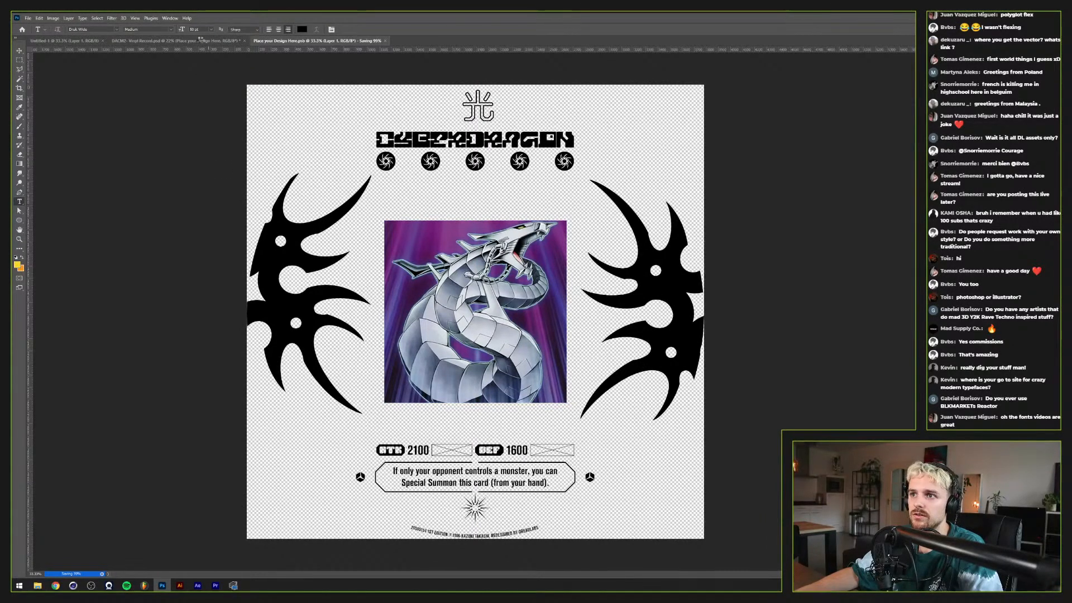
pyautogui.click(200, 41)
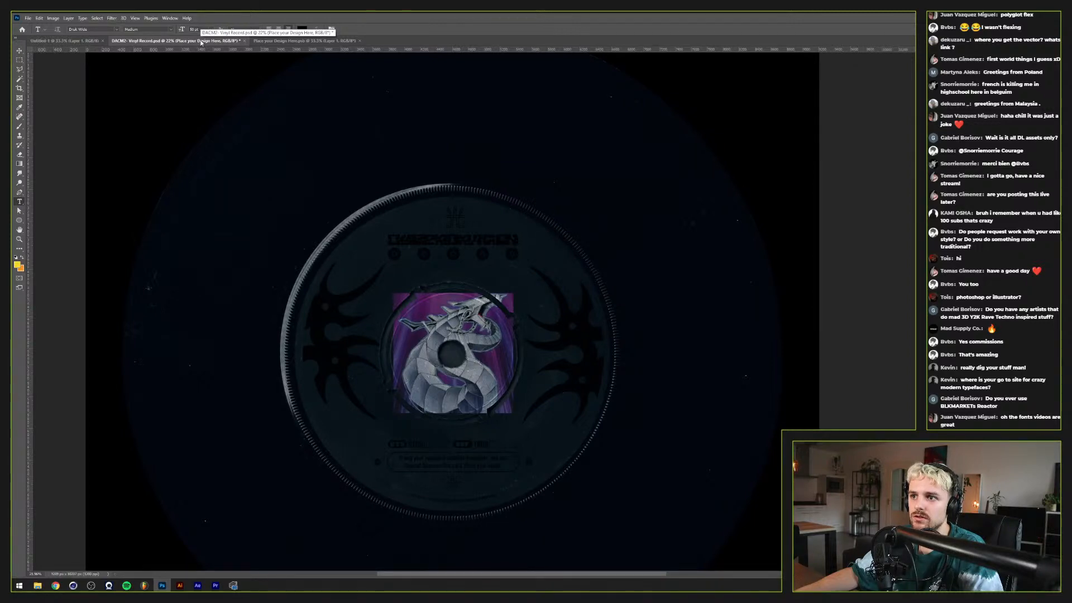
# Step: Return to the label document and enlarge the dragon picture until it matches the width of the CYBERDRAGON title
pyautogui.click(304, 41)
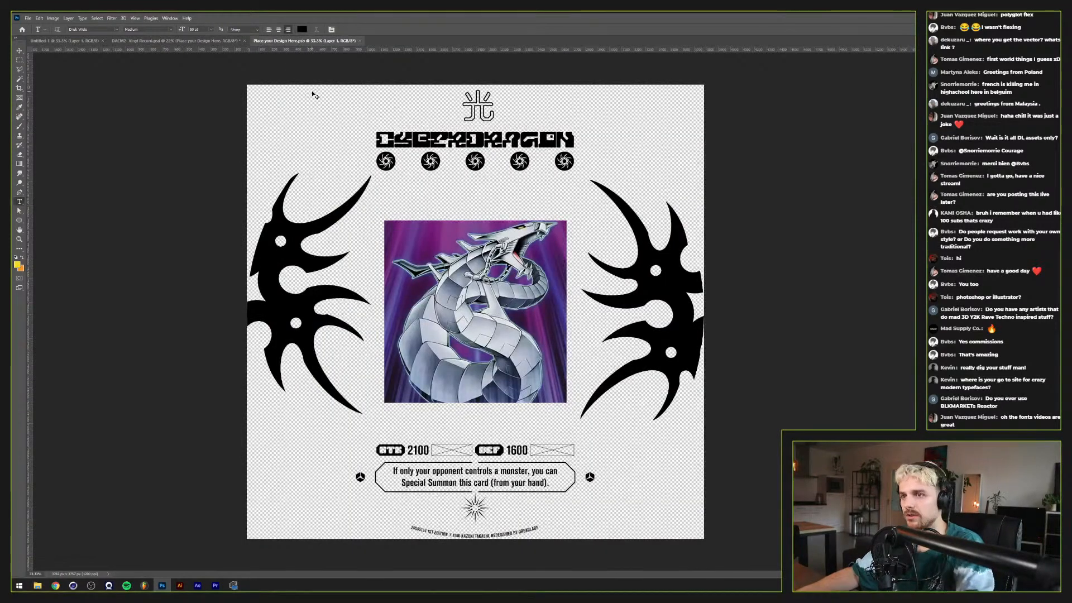
pyautogui.hotkey('ctrl', 't')
pyautogui.moveTo(475, 220); pyautogui.dragTo(473, 213)
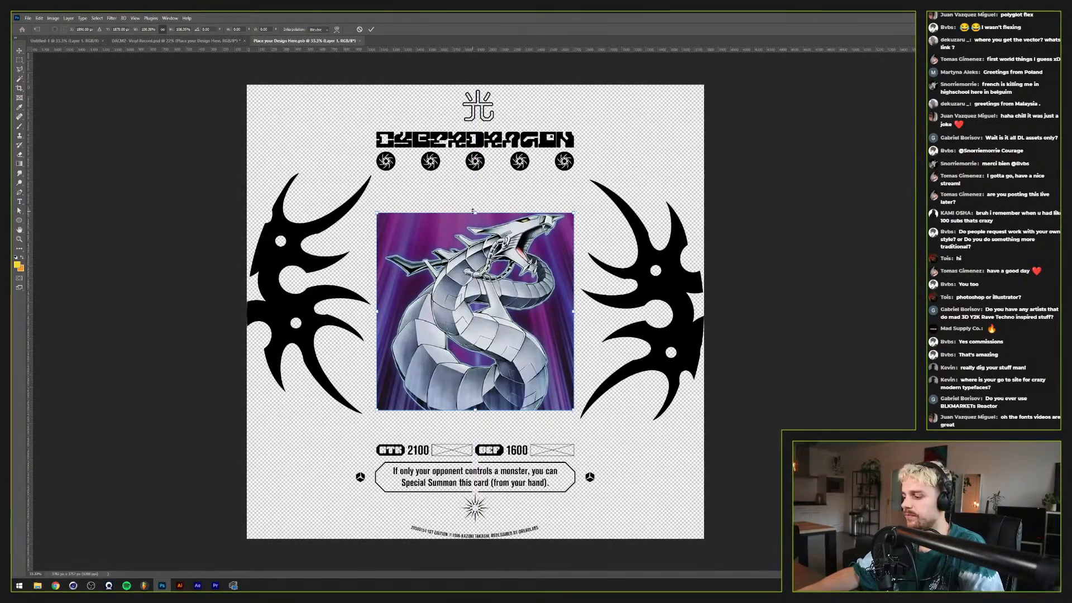
pyautogui.press('Return')
# Step: Place two horizontal and two vertical guides along the four edges of the dragon picture
pyautogui.press('t')
pyautogui.moveTo(417, 49); pyautogui.dragTo(420, 213)
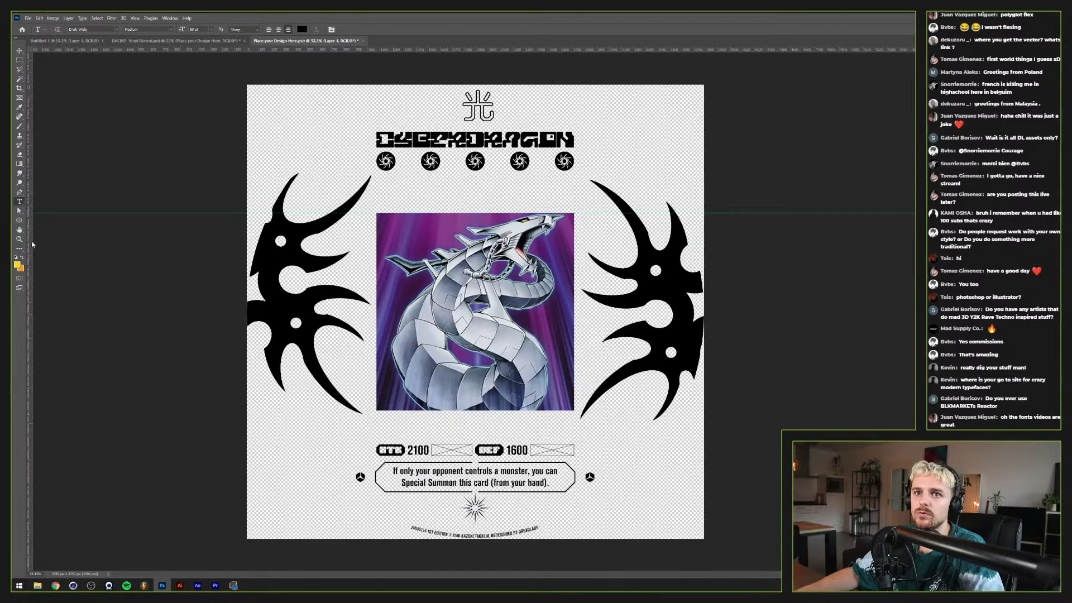
pyautogui.moveTo(31, 244); pyautogui.dragTo(376, 200)
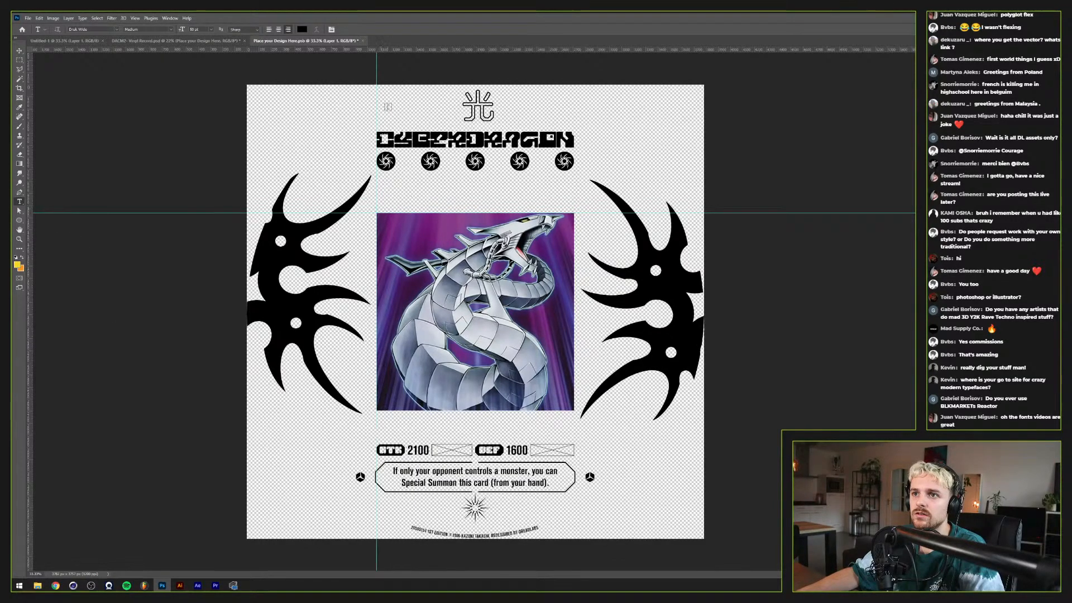
pyautogui.moveTo(402, 48); pyautogui.dragTo(398, 410)
pyautogui.moveTo(29, 247); pyautogui.dragTo(575, 258)
# Step: Make a circular selection spanning the four guides with the Elliptical Marquee and mask the dragon picture to it
pyautogui.click(19, 59)
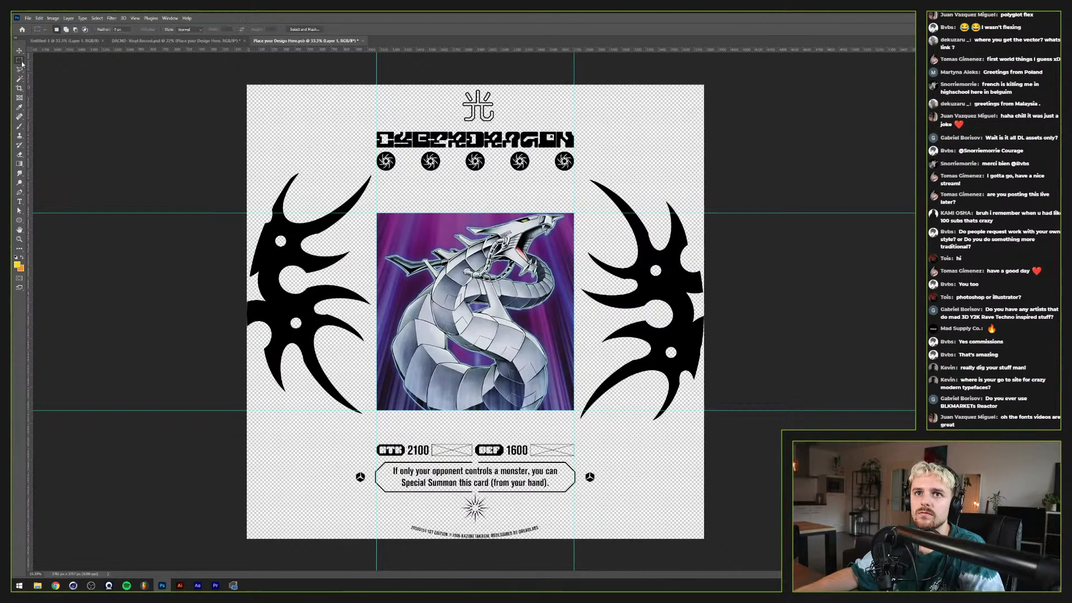
pyautogui.click(56, 67)
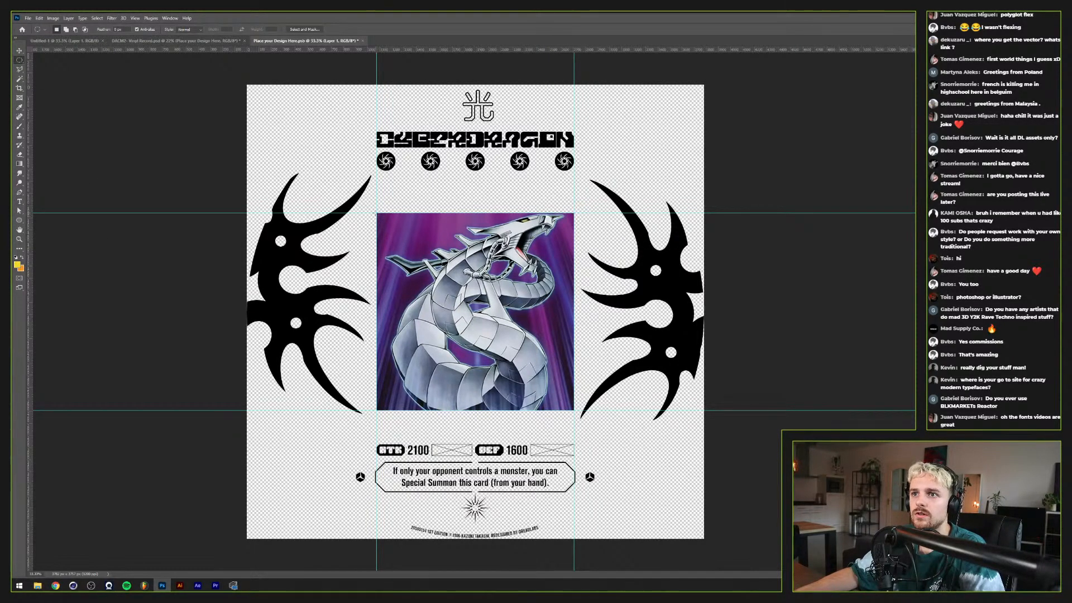
pyautogui.moveTo(377, 213); pyautogui.dragTo(576, 411)
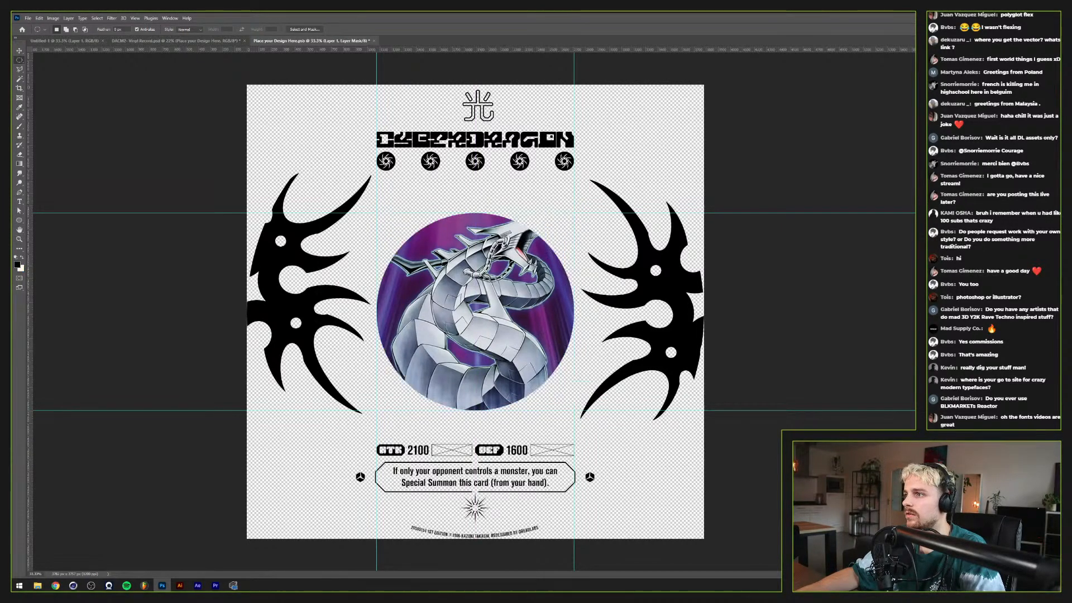
# Step: Save the label document and inspect the circular dragon artwork up close on the vinyl record mockup
pyautogui.hotkey('ctrl', 's')
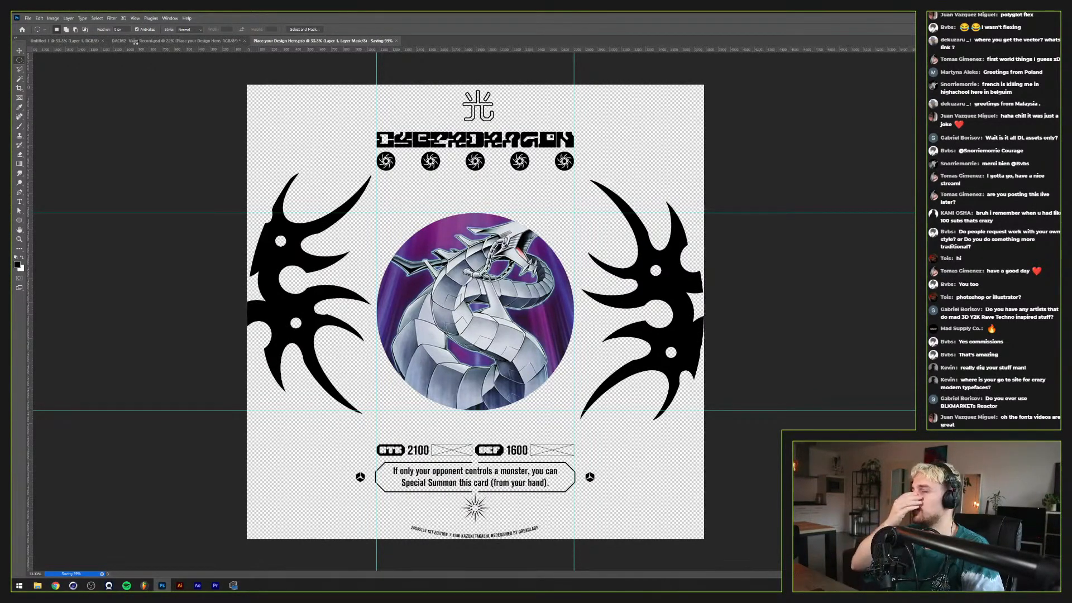
pyautogui.click(136, 41)
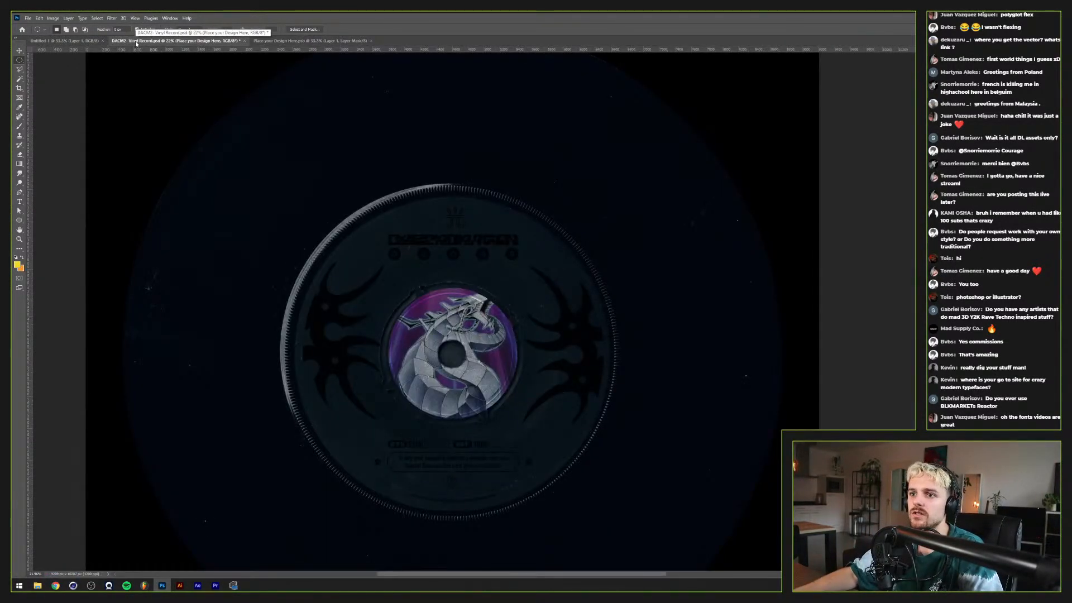
pyautogui.scroll(3, 425, 382)
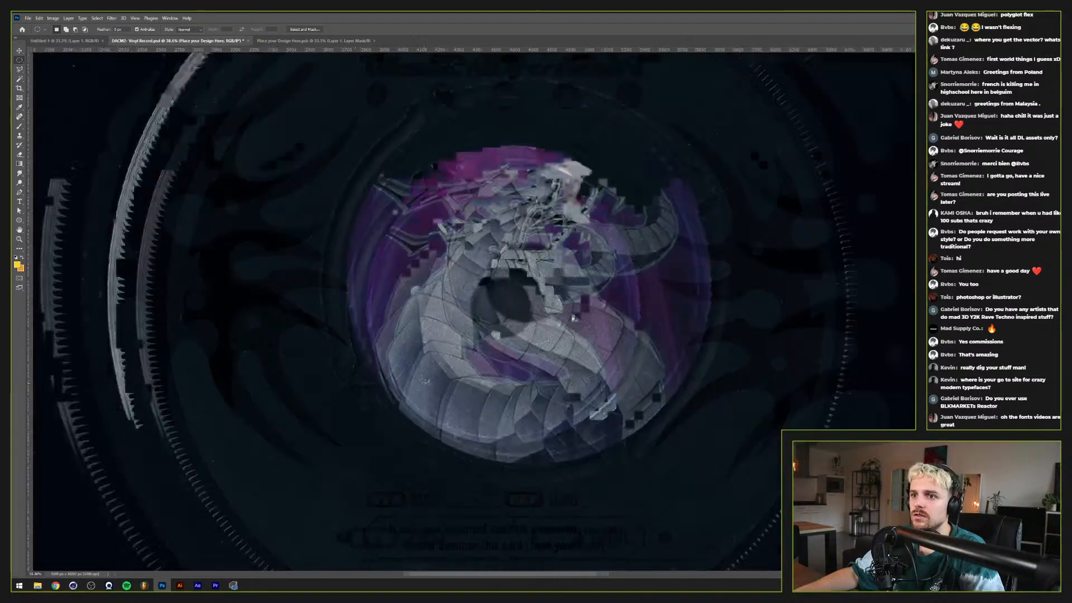
pyautogui.scroll(4, 425, 382)
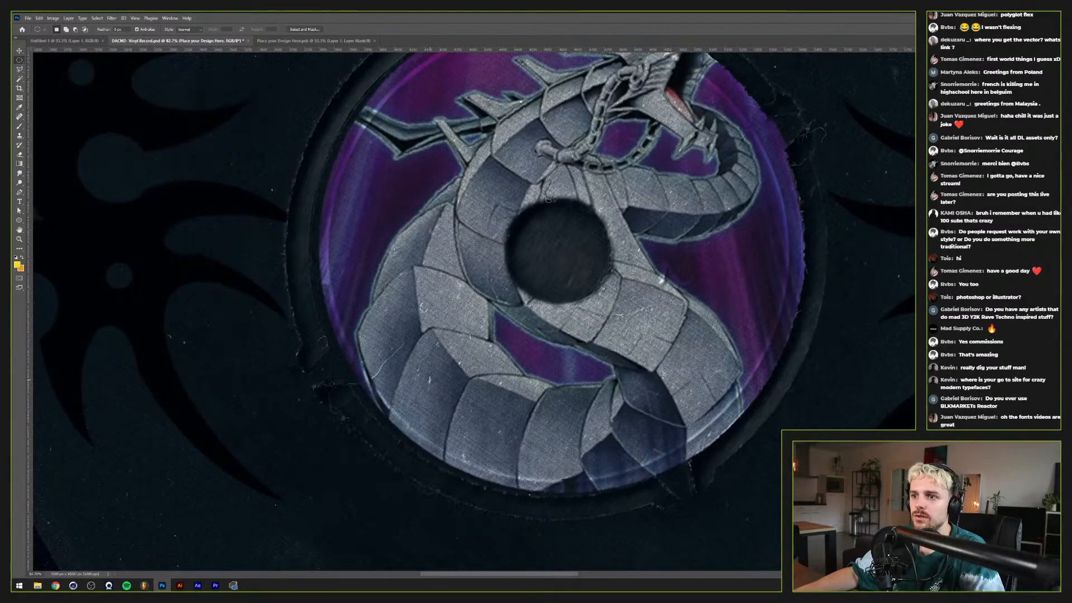
pyautogui.scroll(-2, 430, 380)
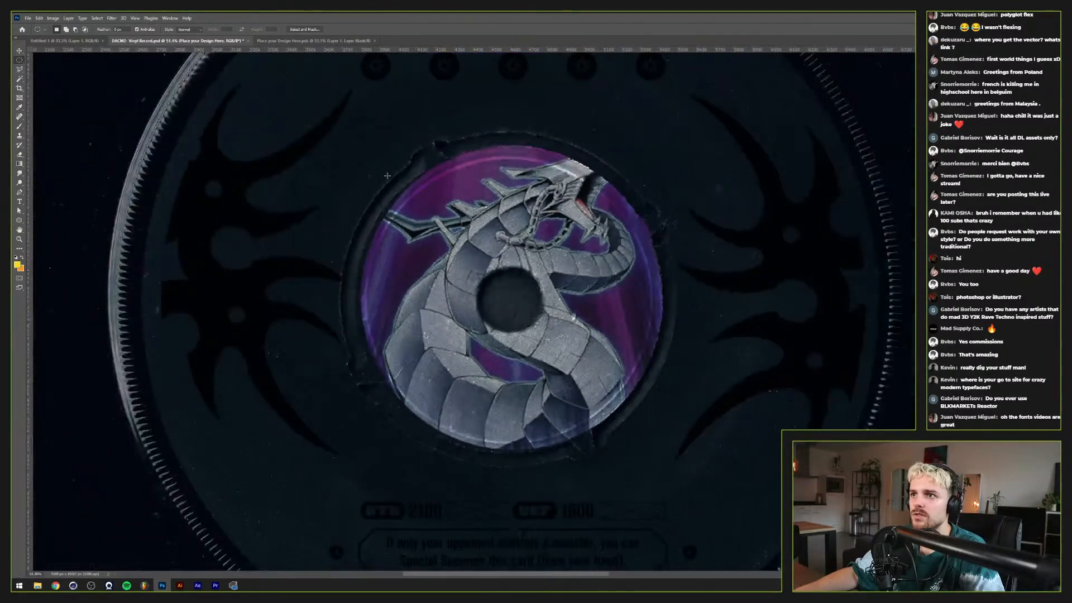
# Step: Return to the label document and enlarge the circular dragon artwork from its centre, slightly beyond the guides
pyautogui.click(291, 41)
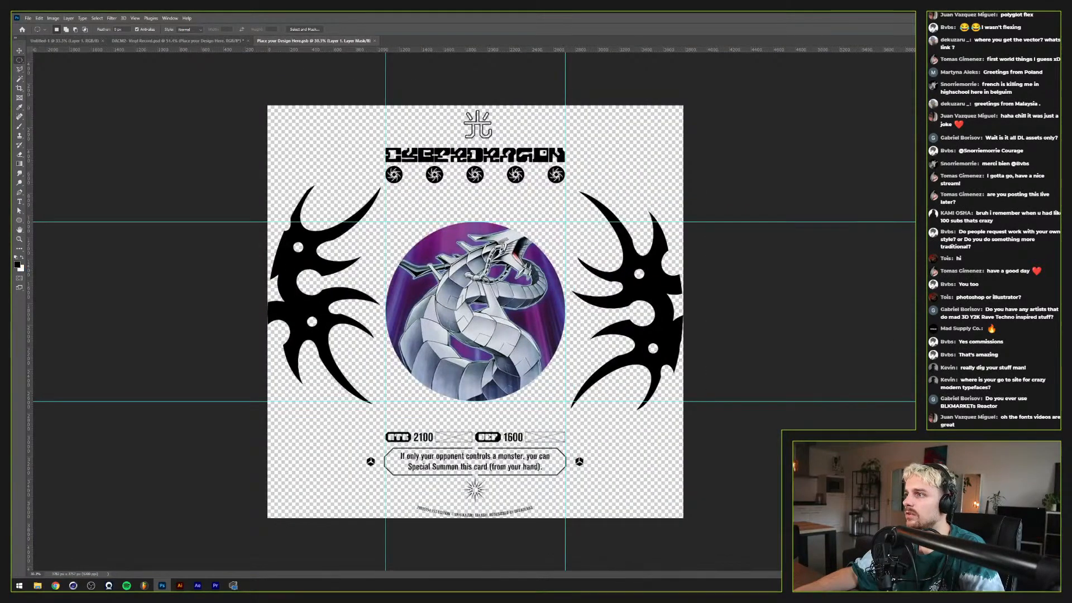
pyautogui.hotkey('ctrl', 't')
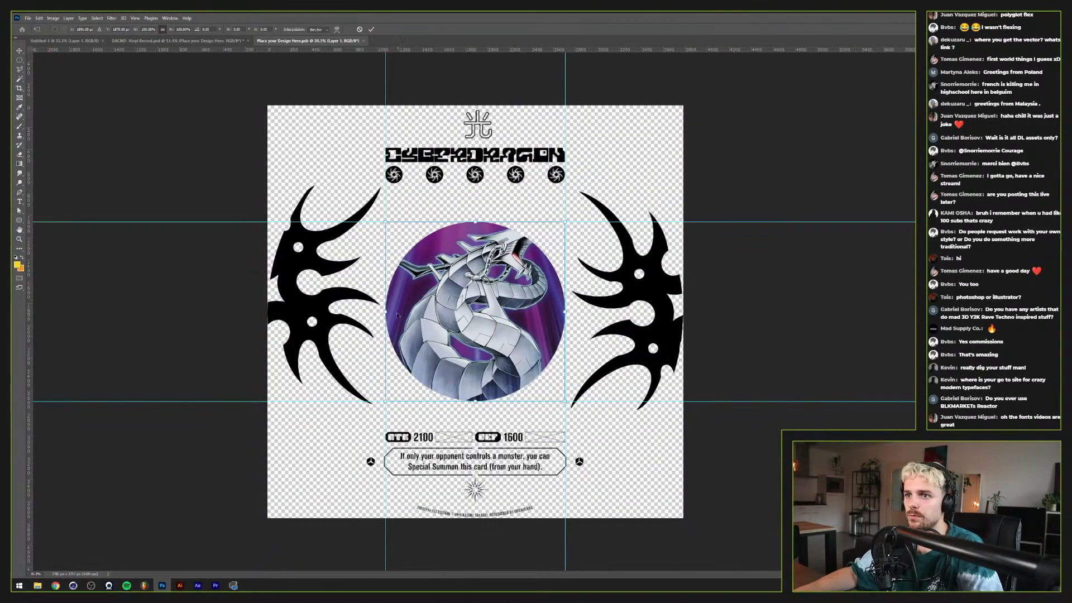
pyautogui.moveTo(388, 314); pyautogui.dragTo(373, 311)
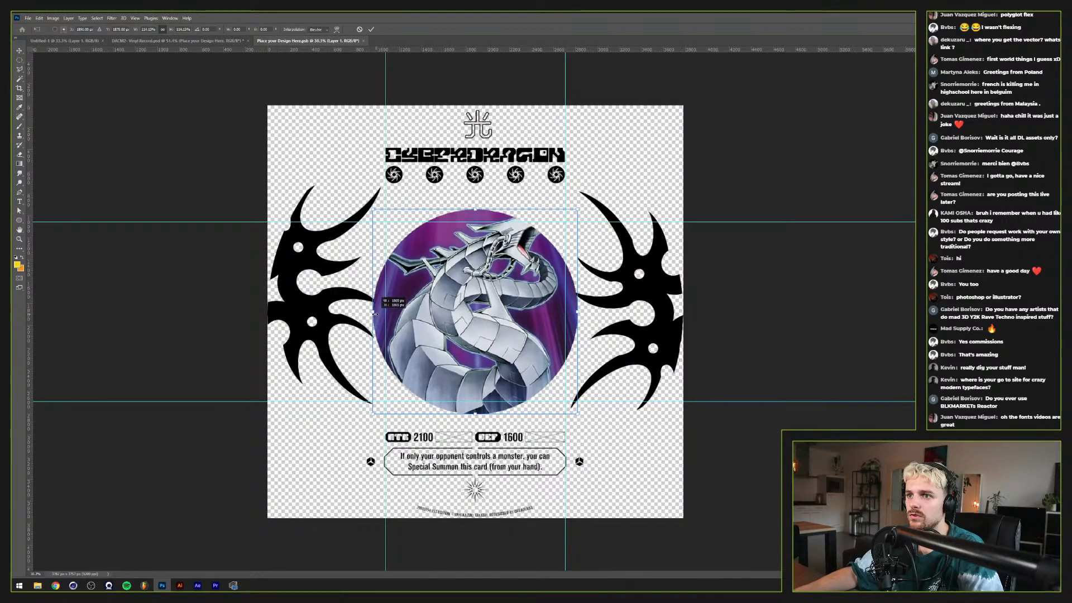
pyautogui.press('Return')
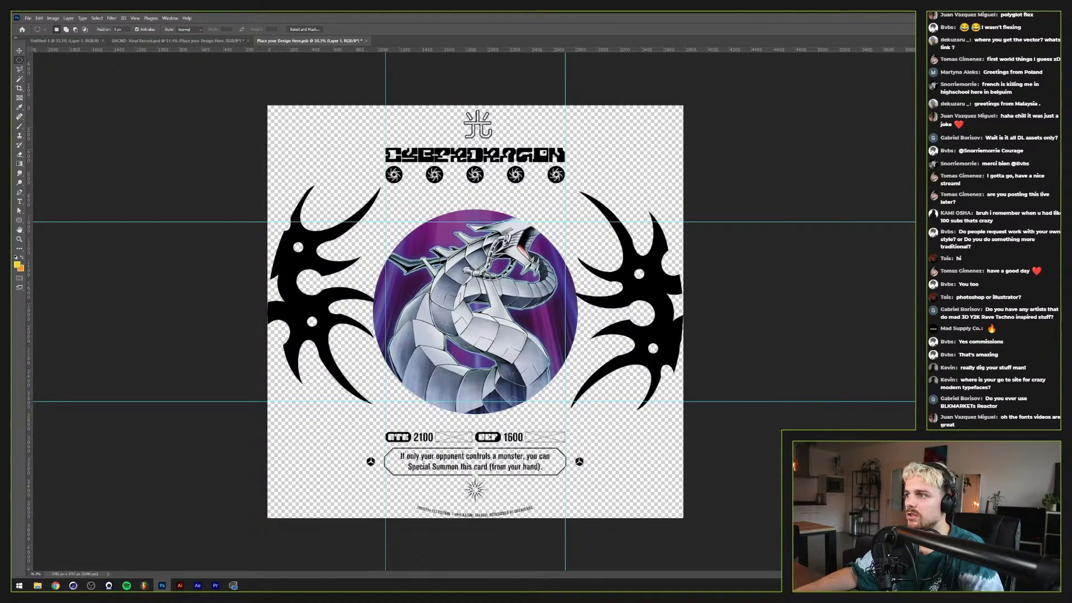
# Step: Unlink the dragon layer's mask and shift the picture left and slightly down within the circle
pyautogui.hotkey('ctrl', '\\')
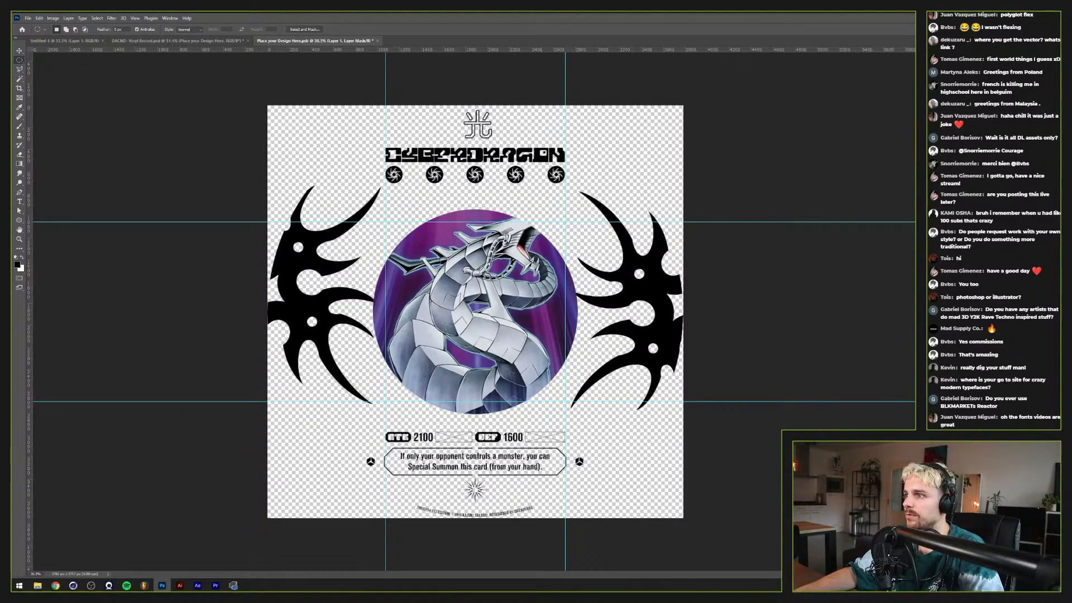
pyautogui.hotkey('ctrl', '2')
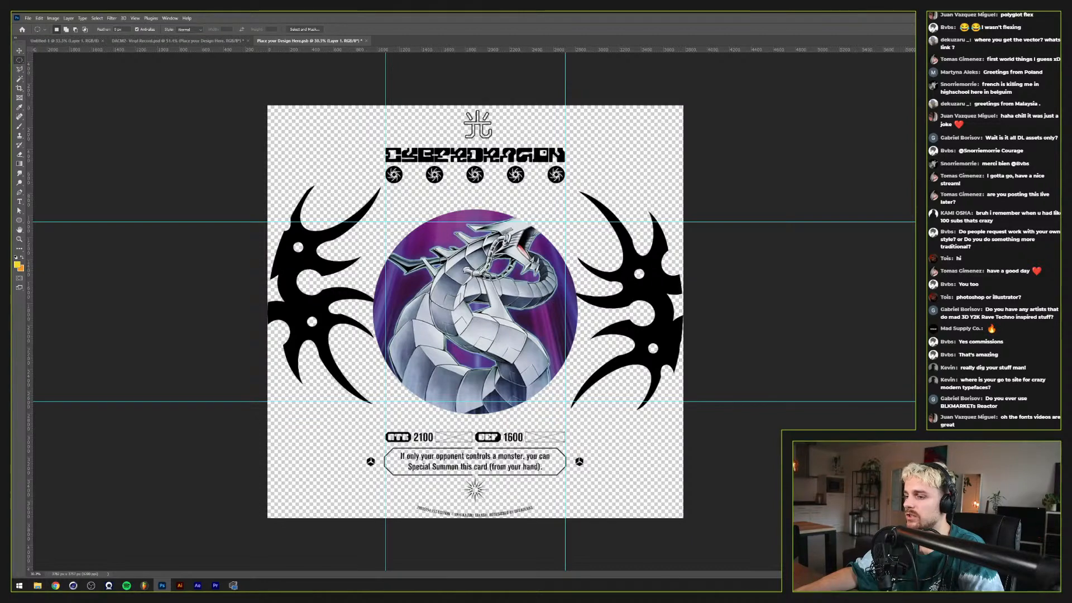
pyautogui.press('v')
pyautogui.moveTo(479, 307); pyautogui.dragTo(455, 309)
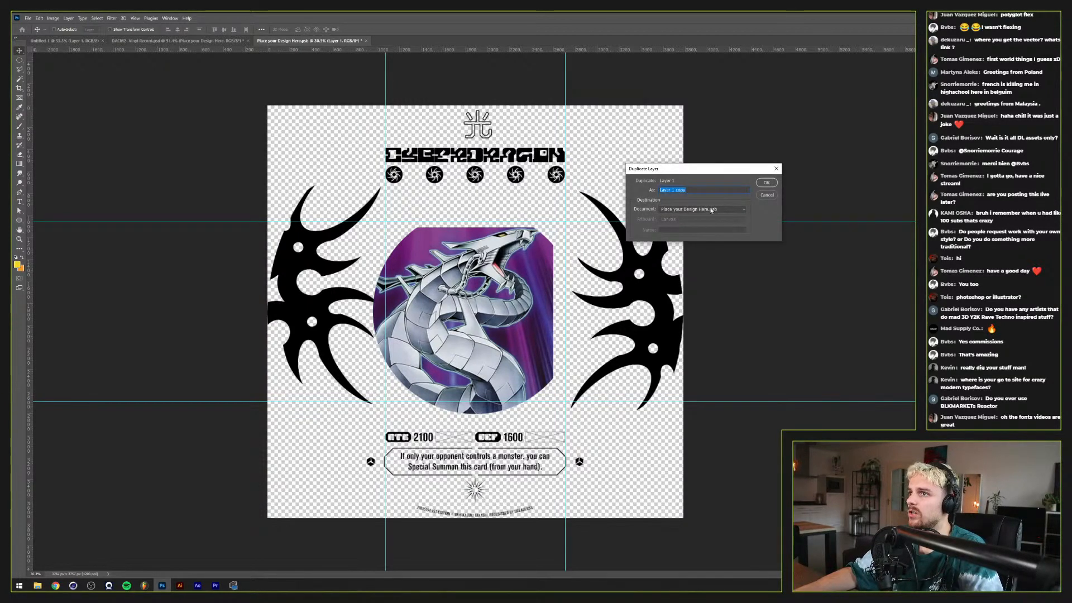
# Step: Duplicate the dragon picture layer into a new document
pyautogui.click(702, 208)
pyautogui.click(691, 235)
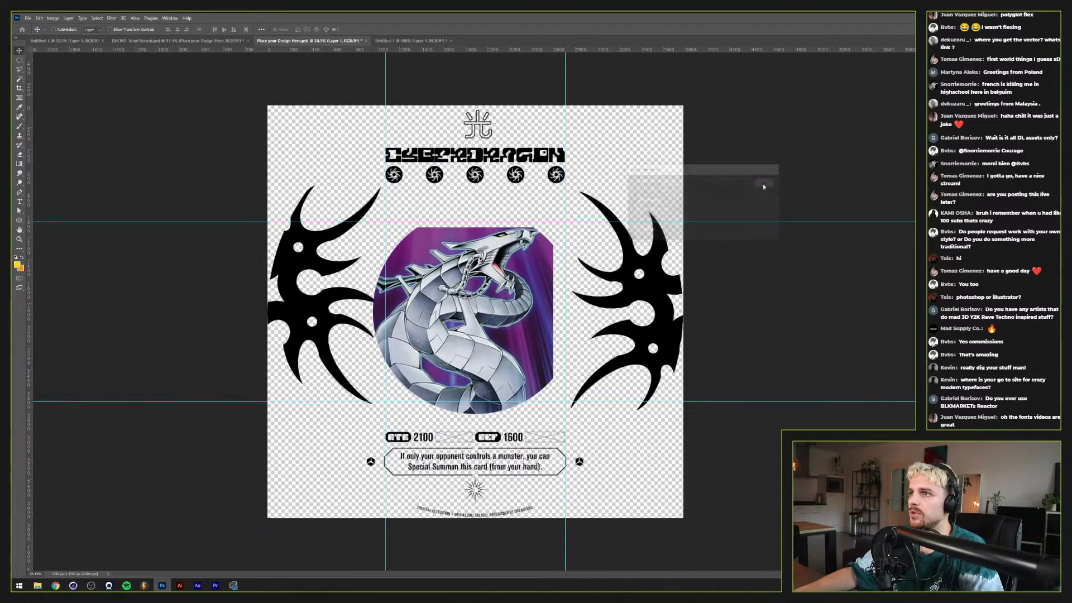
pyautogui.click(765, 183)
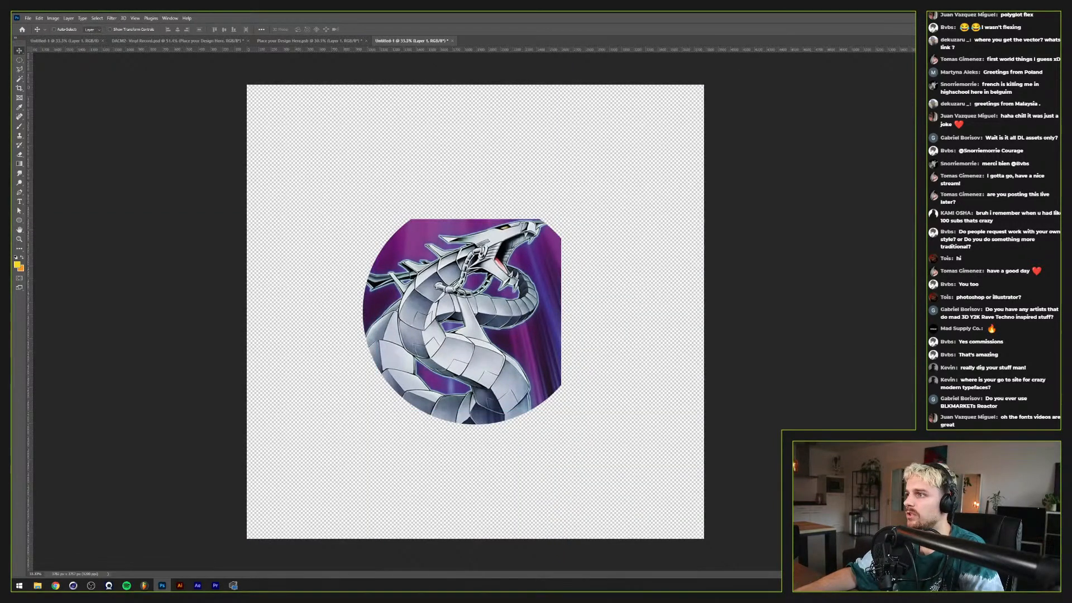
# Step: Remove the circular mask in the new document and crop the canvas to the full dragon picture
pyautogui.hotkey('alt', 'i')
pyautogui.press('p')
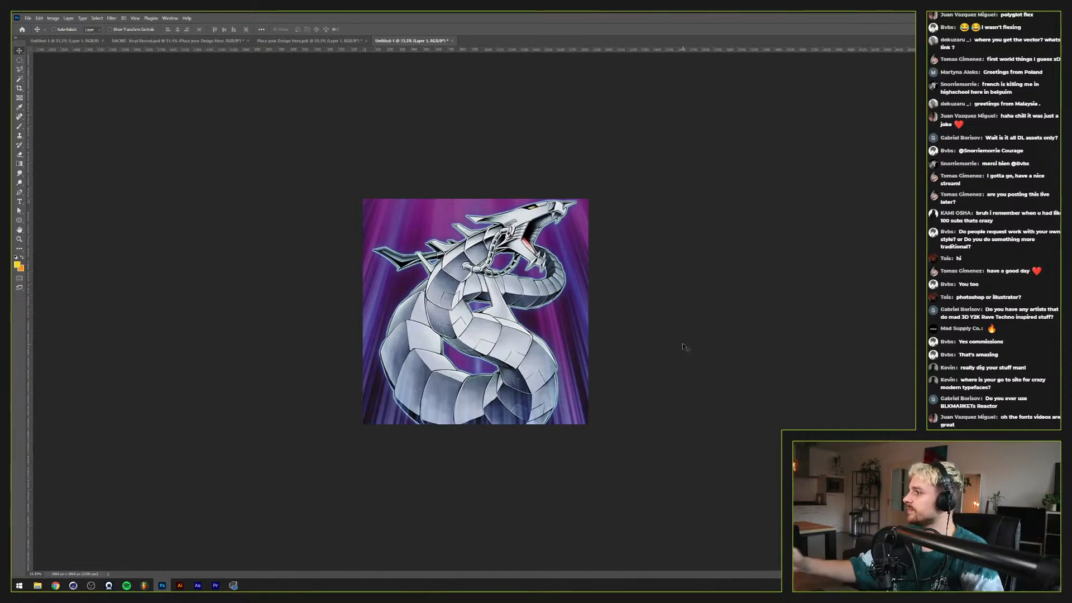
pyautogui.scroll(2, 592, 280)
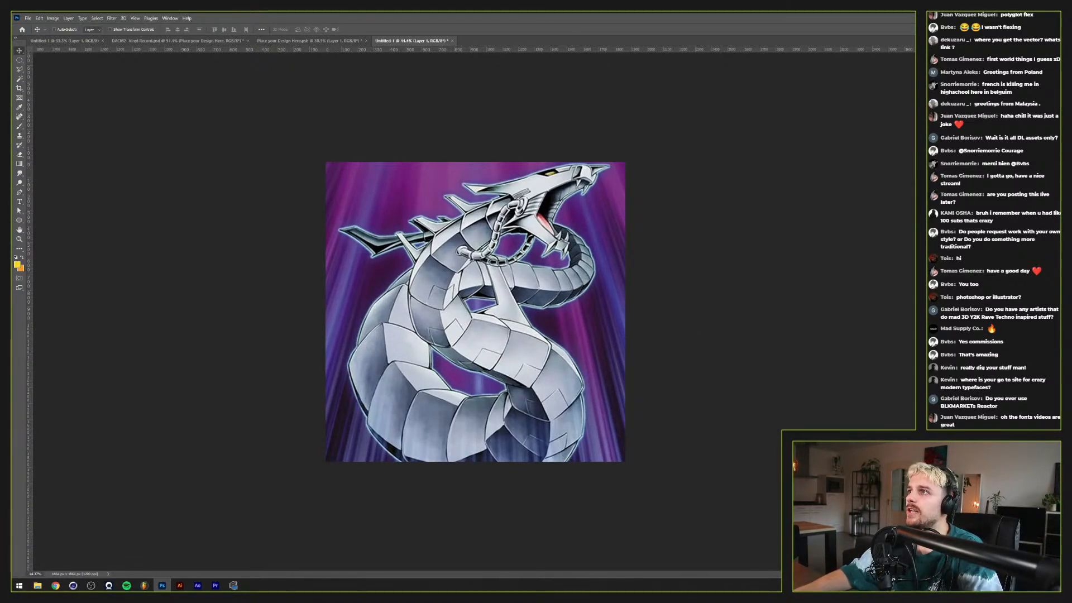
# Step: Try the Bitmap Chrome action on the cropped dragon picture, and close that document without saving
pyautogui.hotkey('alt', 'F9')
pyautogui.click(859, 91)
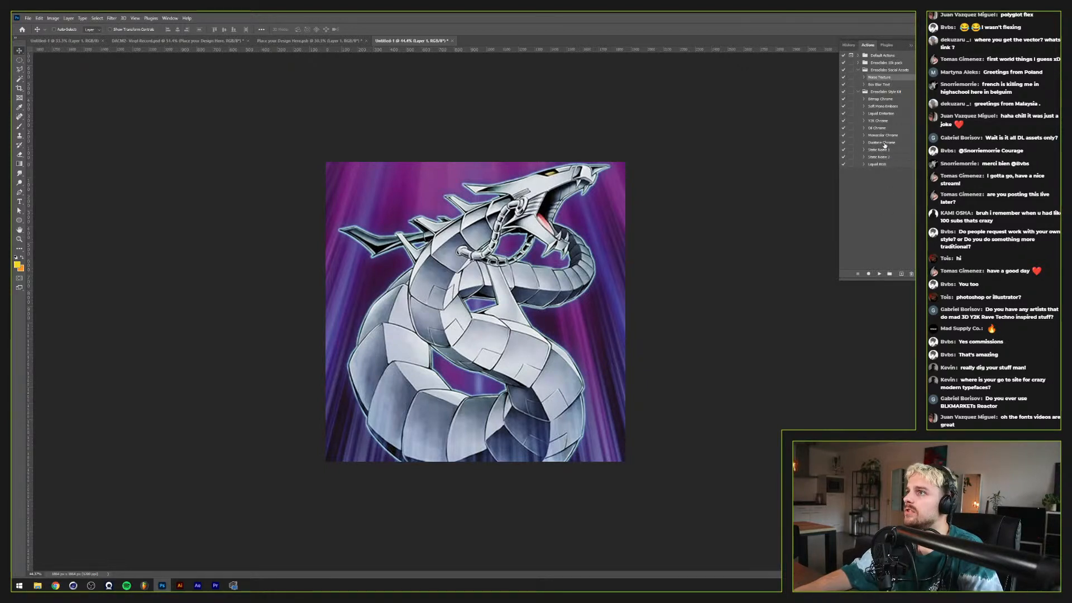
pyautogui.click(874, 100)
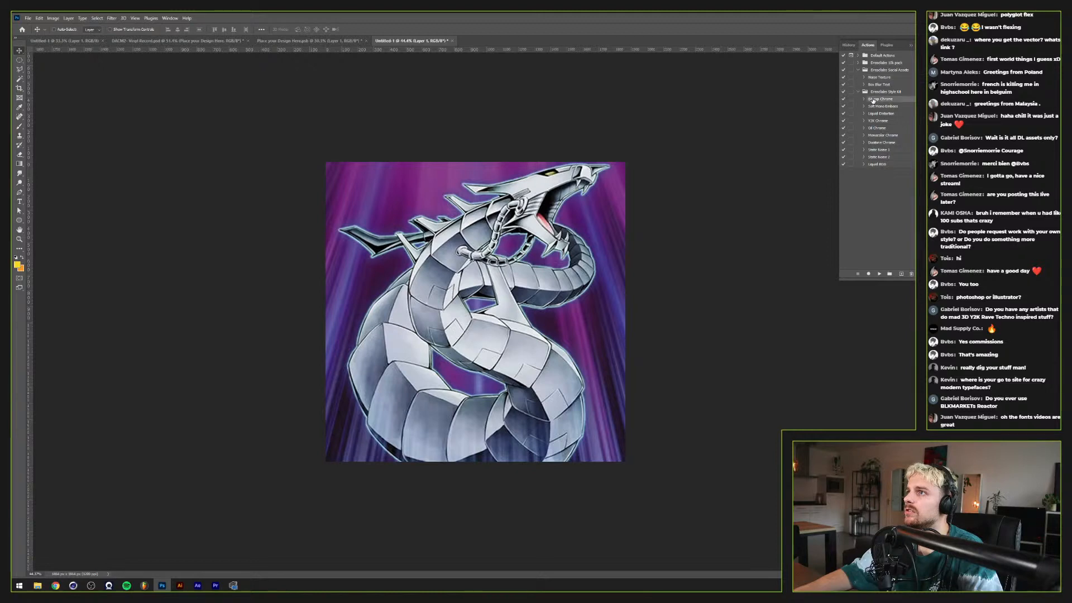
pyautogui.click(880, 275)
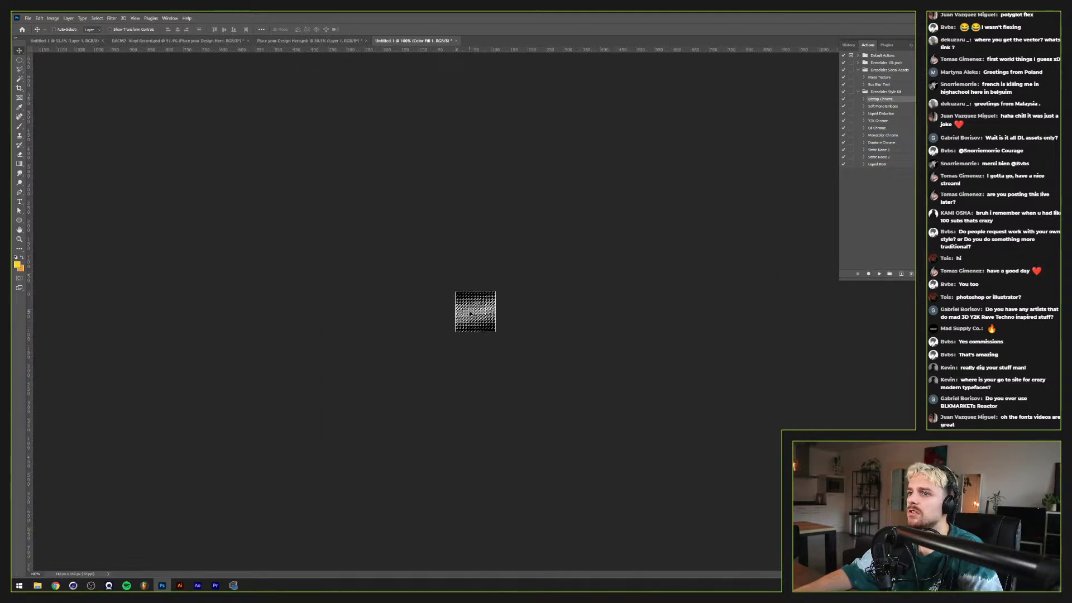
pyautogui.scroll(8, 480, 316)
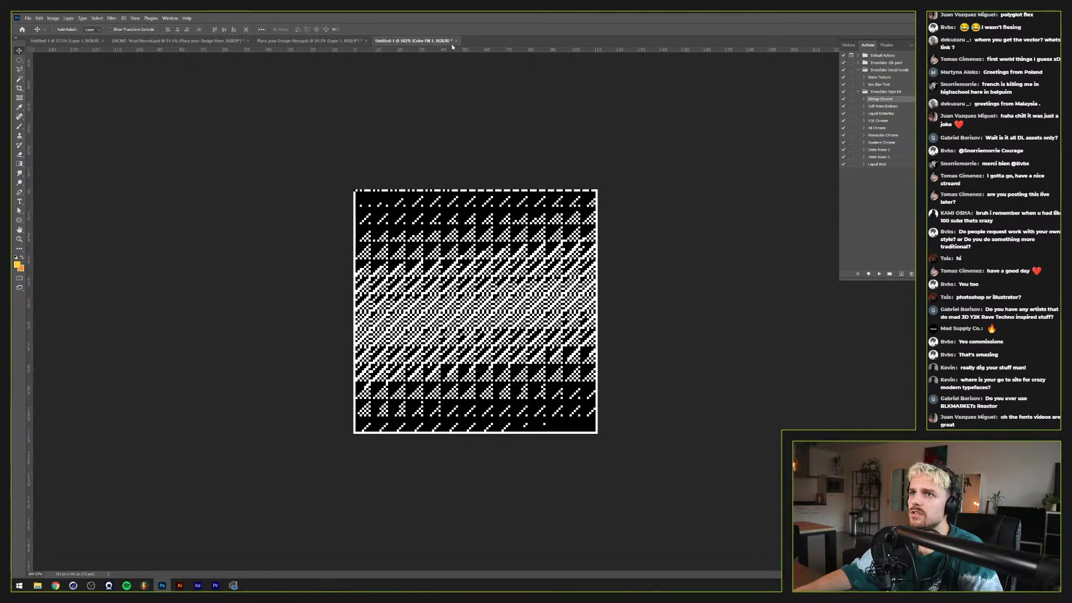
pyautogui.click(456, 42)
pyautogui.click(525, 223)
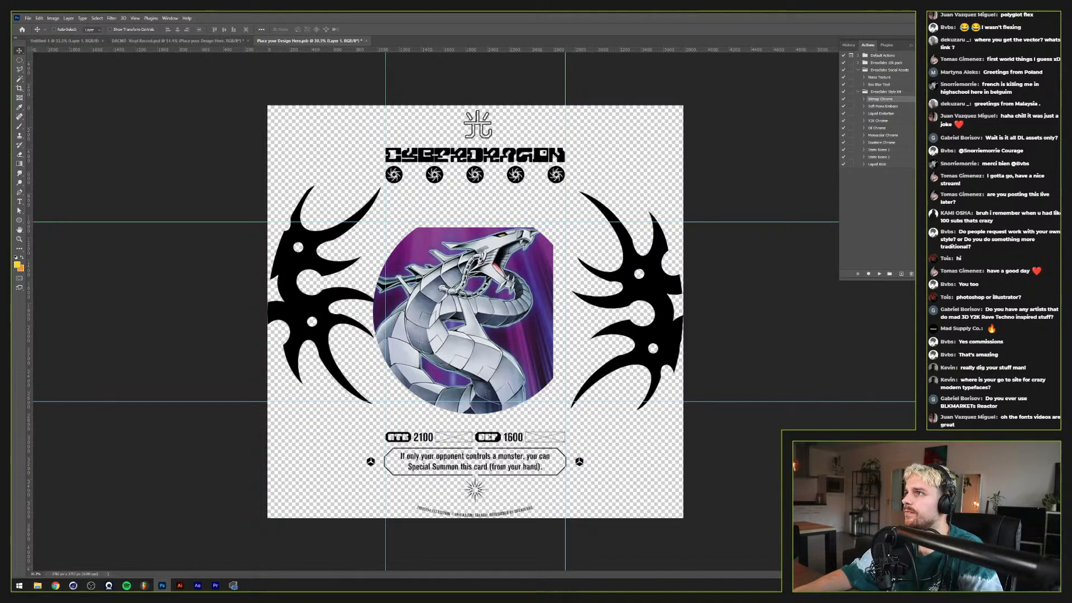
# Step: Duplicate the masked dragon layer from the label design into another new document
pyautogui.click(703, 210)
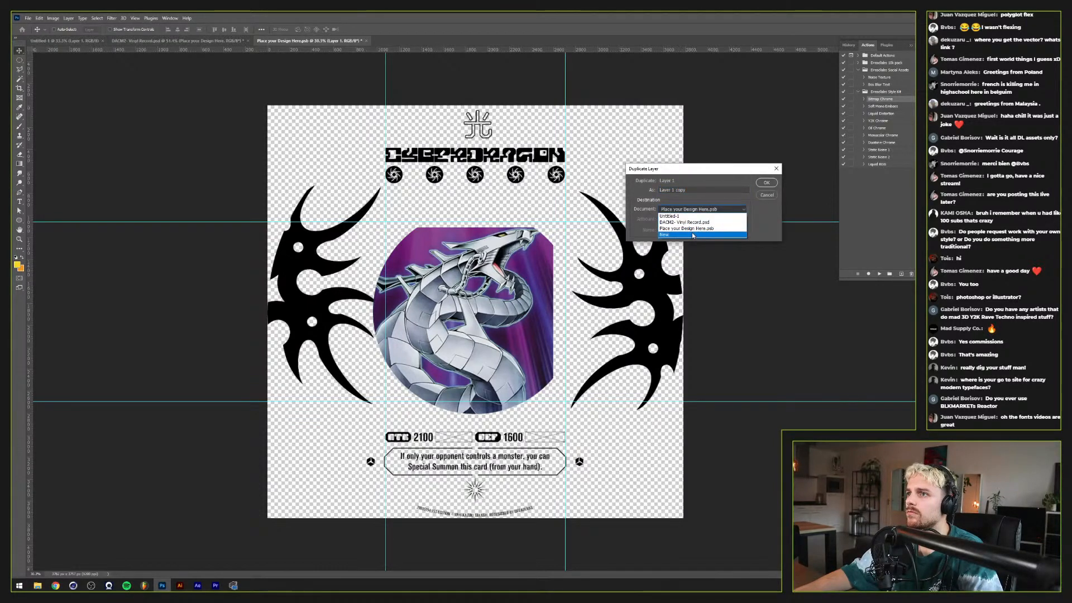
pyautogui.click(693, 235)
pyautogui.click(766, 183)
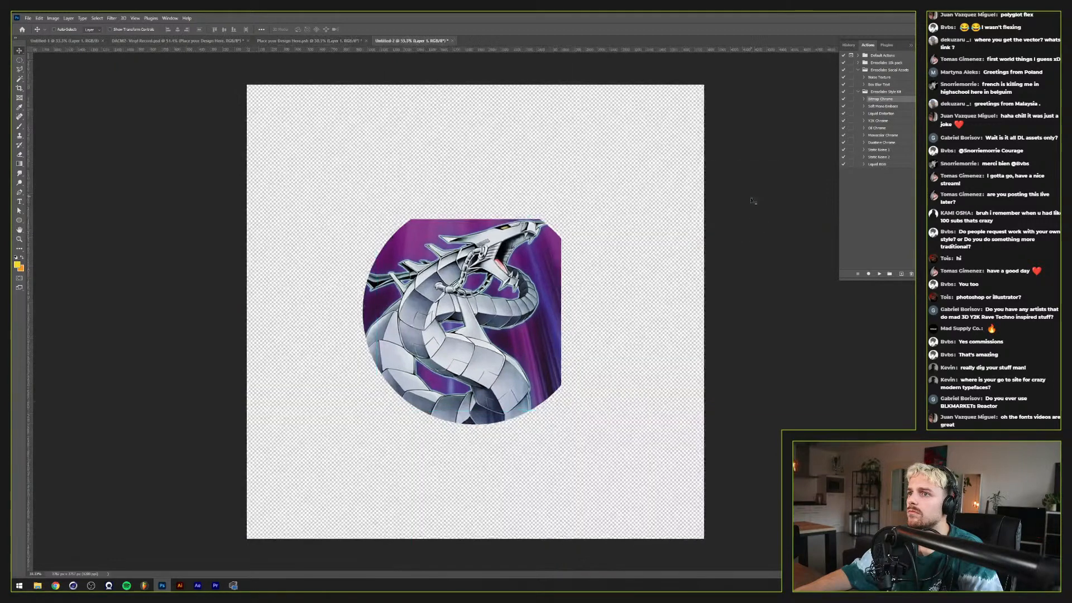
# Step: Remove the copied layer's circular mask and crop the canvas to the bounds of the full dragon picture
pyautogui.hotkey('ctrl', 'z')
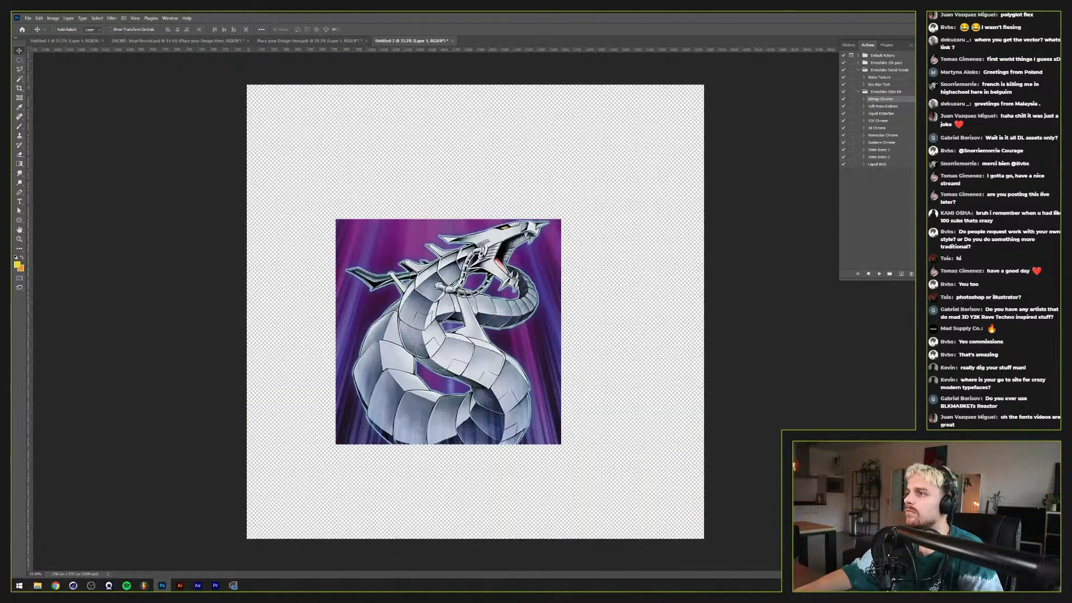
pyautogui.press('c')
pyautogui.press('Return')
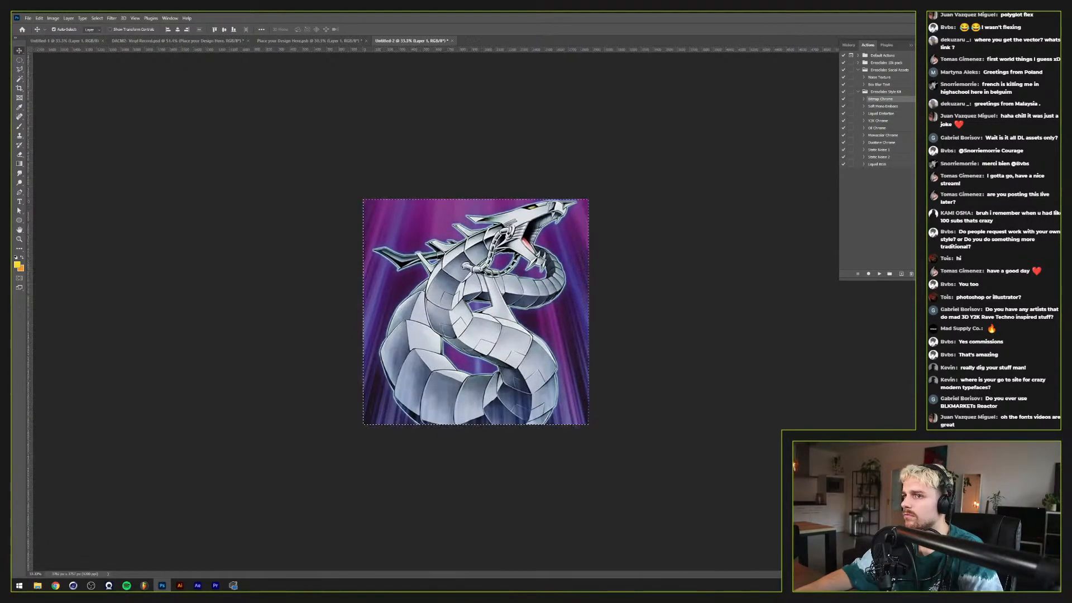
pyautogui.click(97, 18)
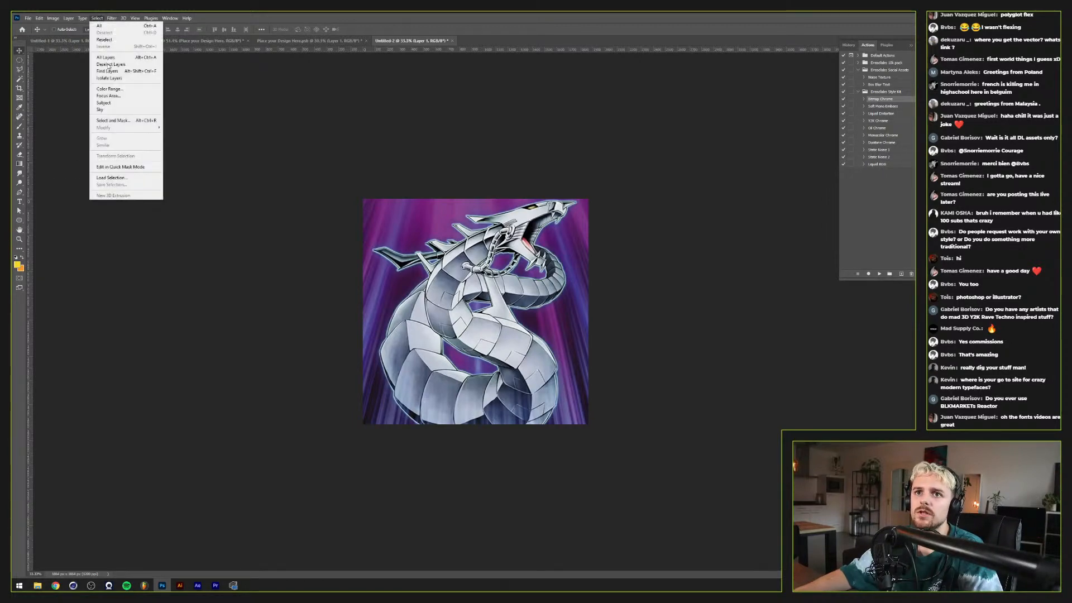
pyautogui.click(251, 180)
pyautogui.scroll(4, 557, 259)
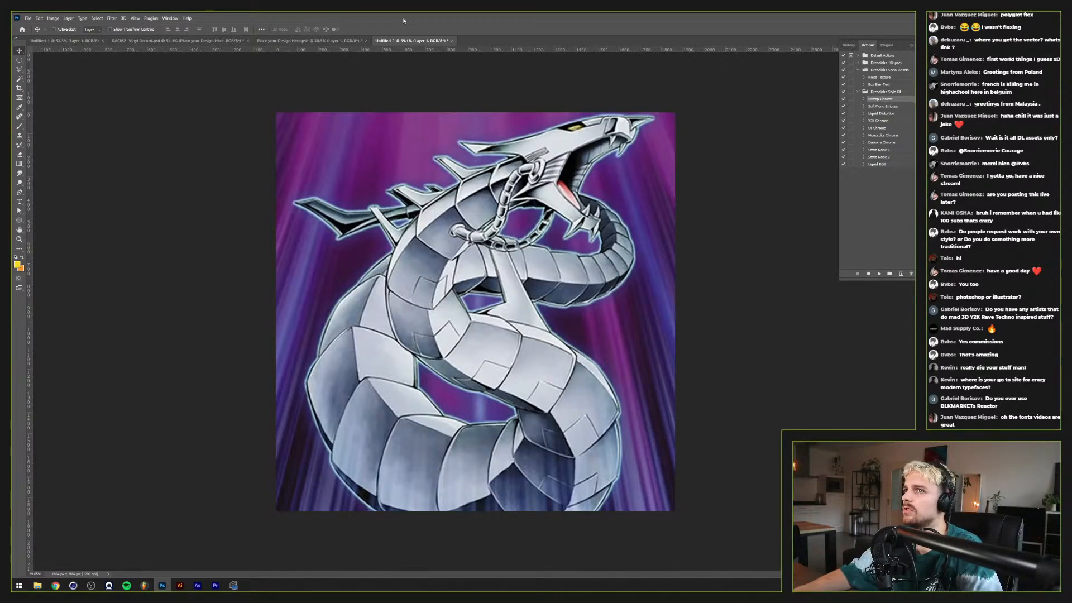
pyautogui.click(151, 18)
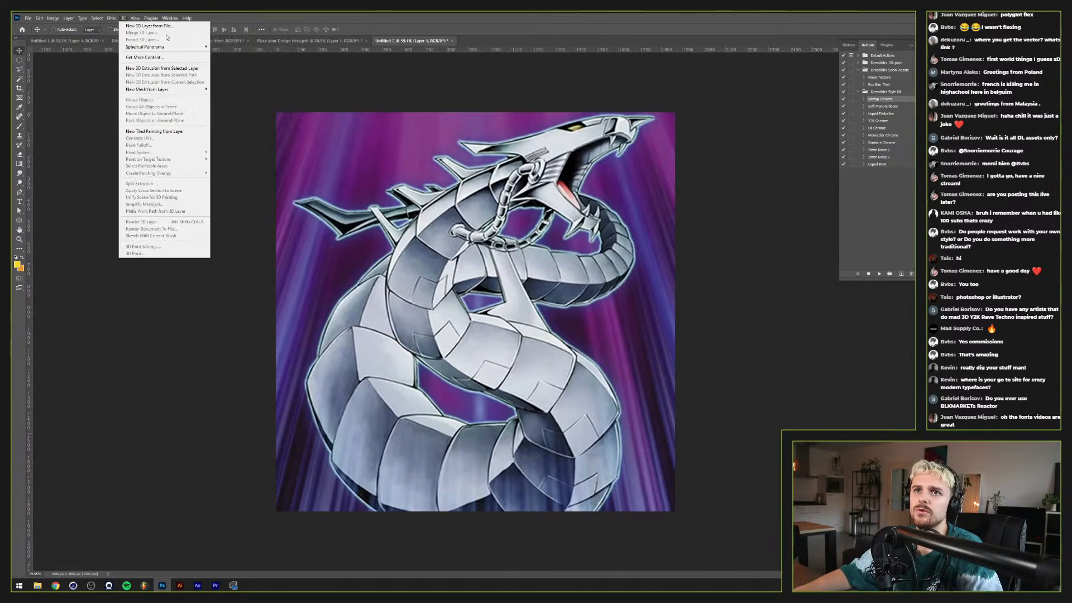
pyautogui.press('Escape')
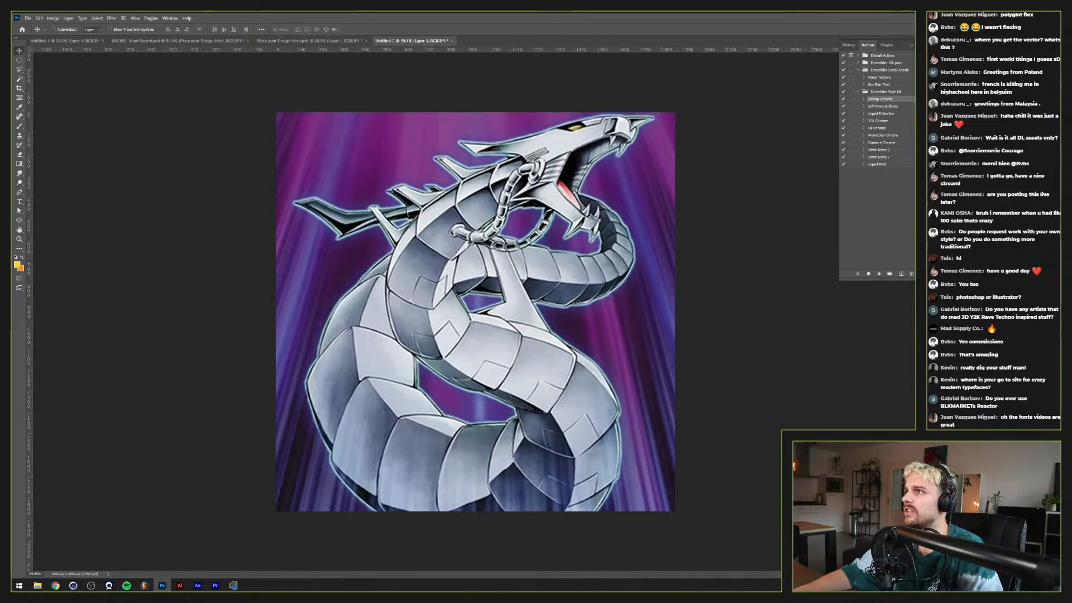
pyautogui.click(111, 18)
pyautogui.click(146, 58)
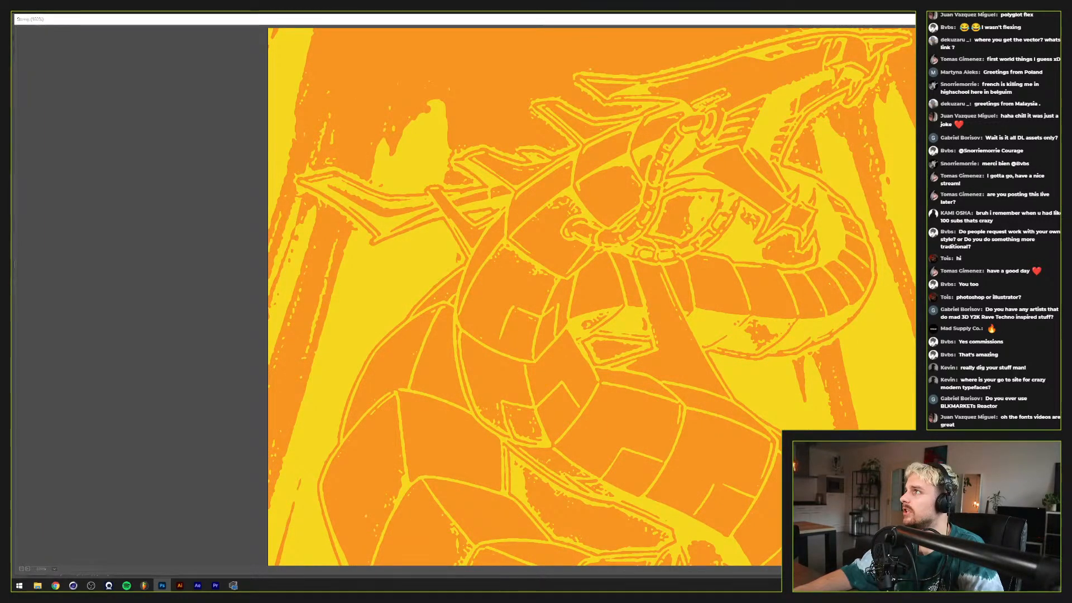
pyautogui.press('Escape')
# Step: Reset the foreground and background colours to black and white, and apply the Filter Gallery's Stamp and Film Grain effects to the dragon
pyautogui.press('d')
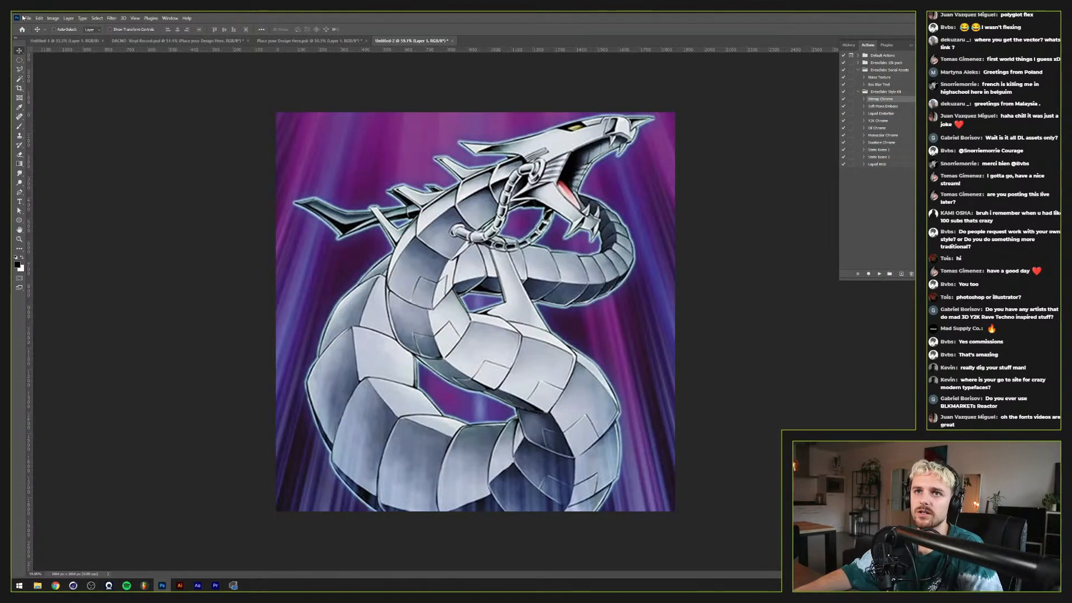
pyautogui.click(115, 18)
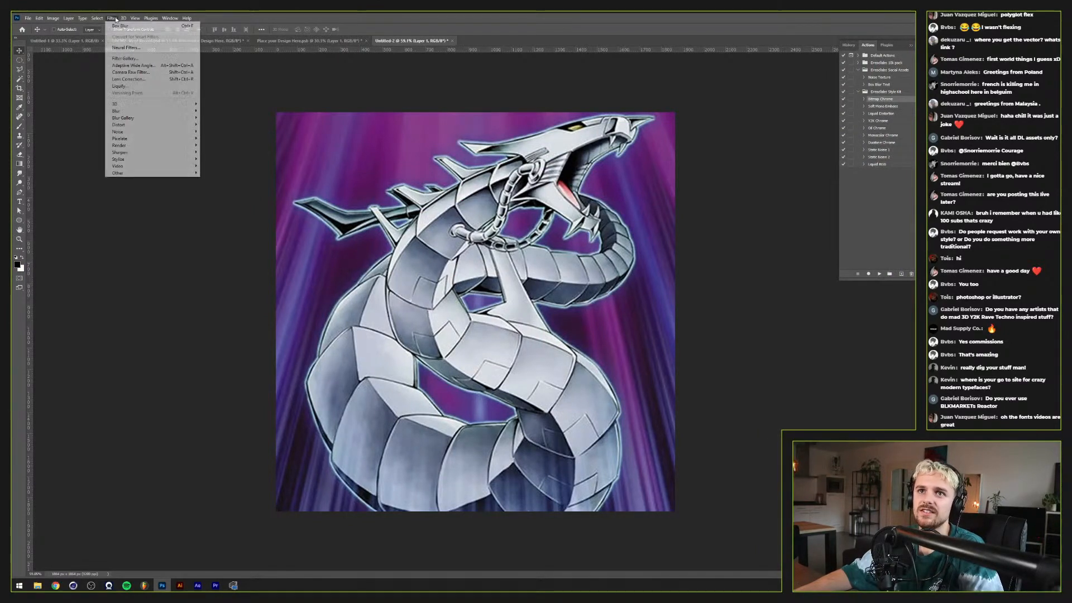
pyautogui.click(124, 58)
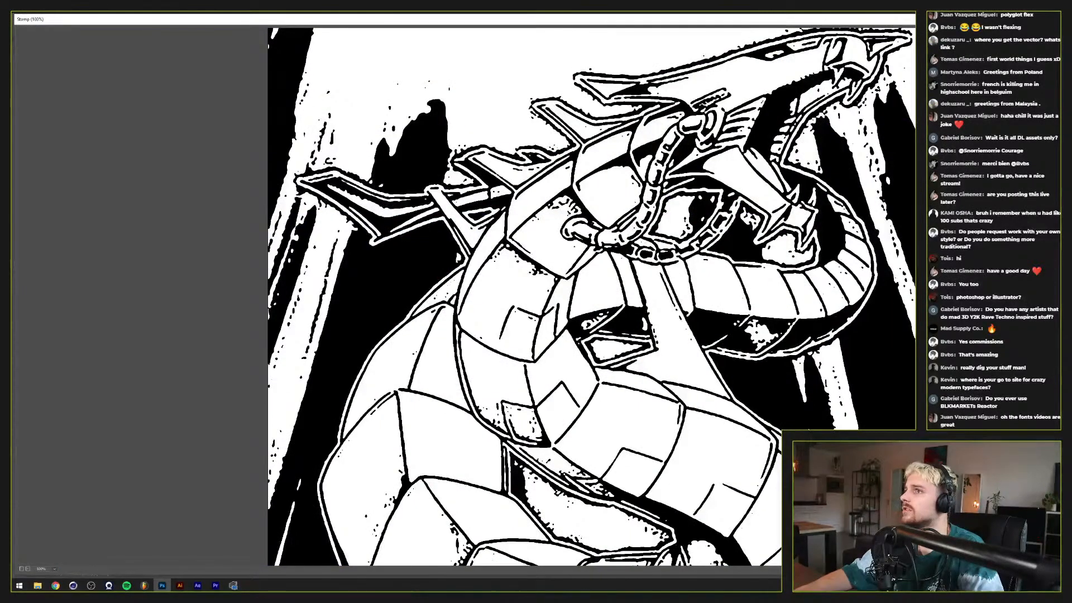
pyautogui.moveTo(854, 219)
pyautogui.mouseDown()
pyautogui.moveTo(852, 84)
pyautogui.moveTo(851, 224)
pyautogui.mouseUp()
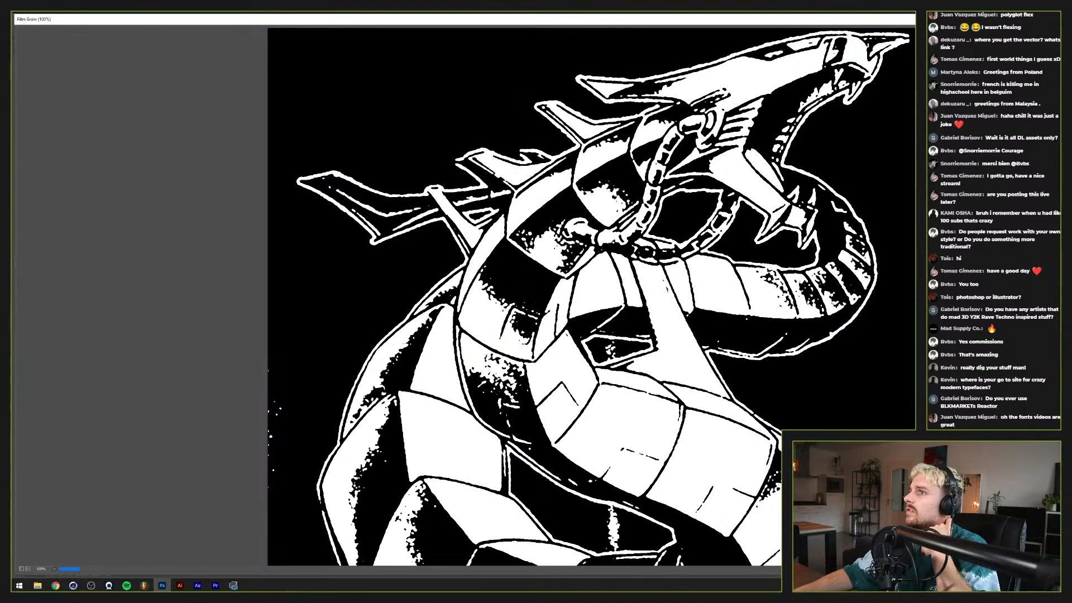
pyautogui.press('Return')
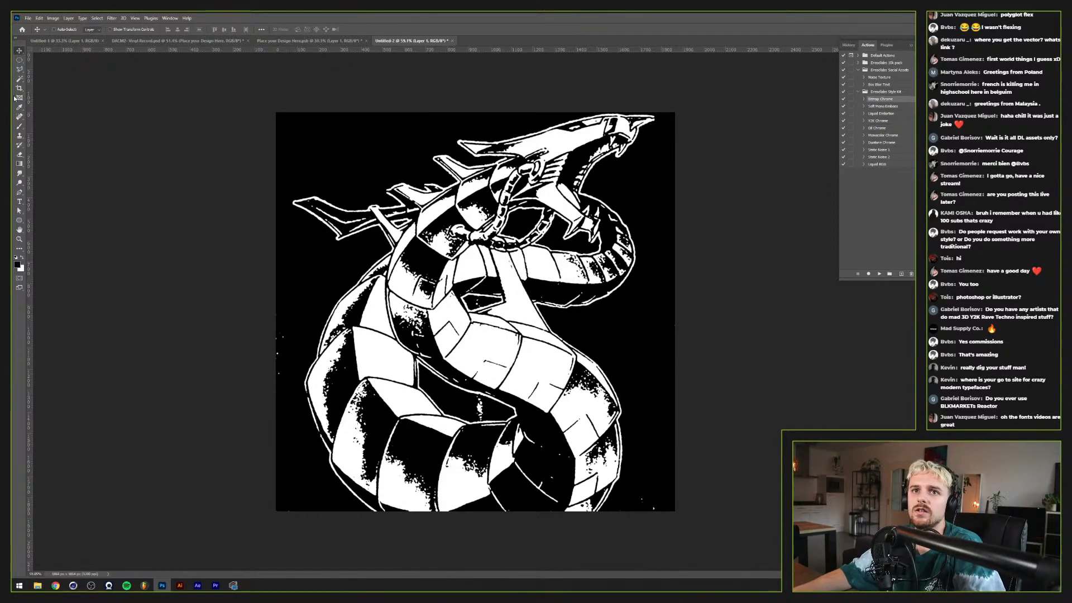
# Step: Try to mask out the black background with a Magic Wand selection, and undo back to the full-colour dragon picture
pyautogui.press('w')
pyautogui.click(393, 159)
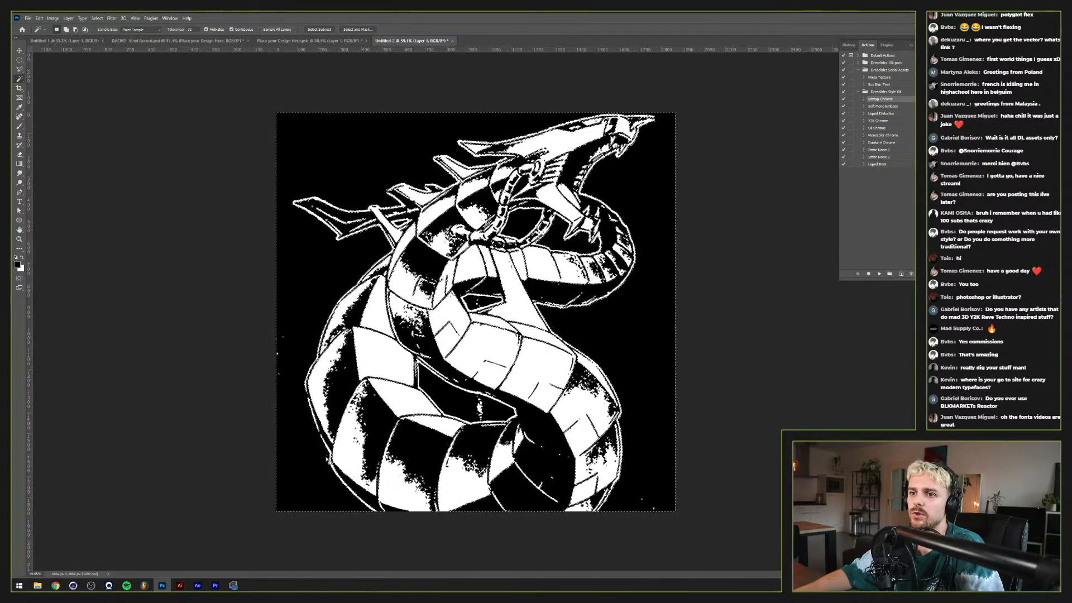
pyautogui.hotkey('ctrl', 'd')
pyautogui.click(304, 214)
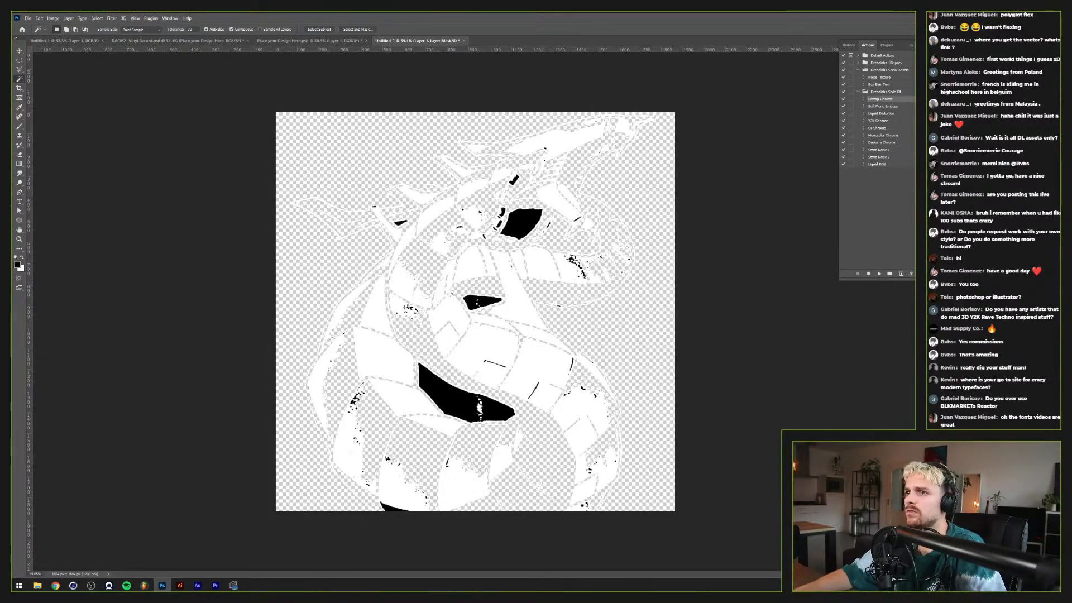
pyautogui.hotkey('ctrl', 'z')
pyautogui.hotkey('ctrl', 'z')
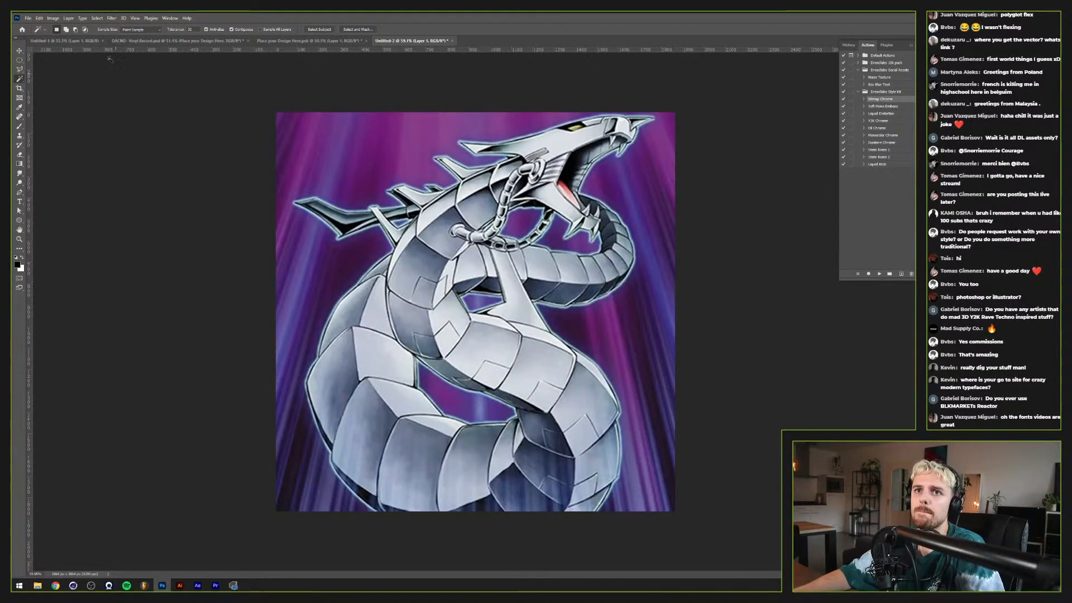
# Step: In Select and Mask, select the dragon as the subject and subtract the background gaps under the jaw and inside the lower coil
pyautogui.click(97, 18)
pyautogui.click(123, 123)
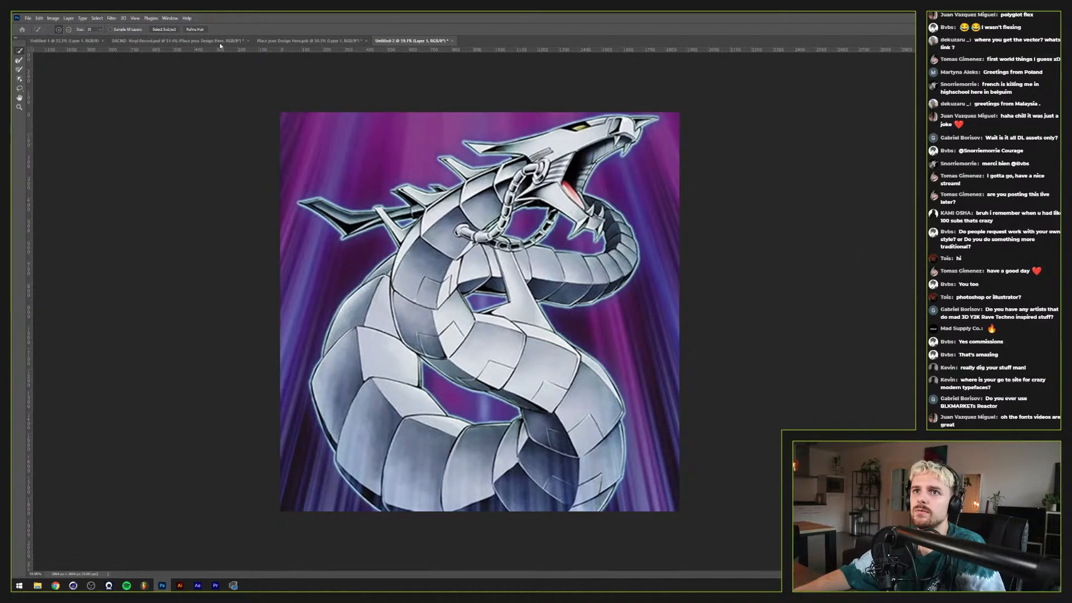
pyautogui.click(163, 29)
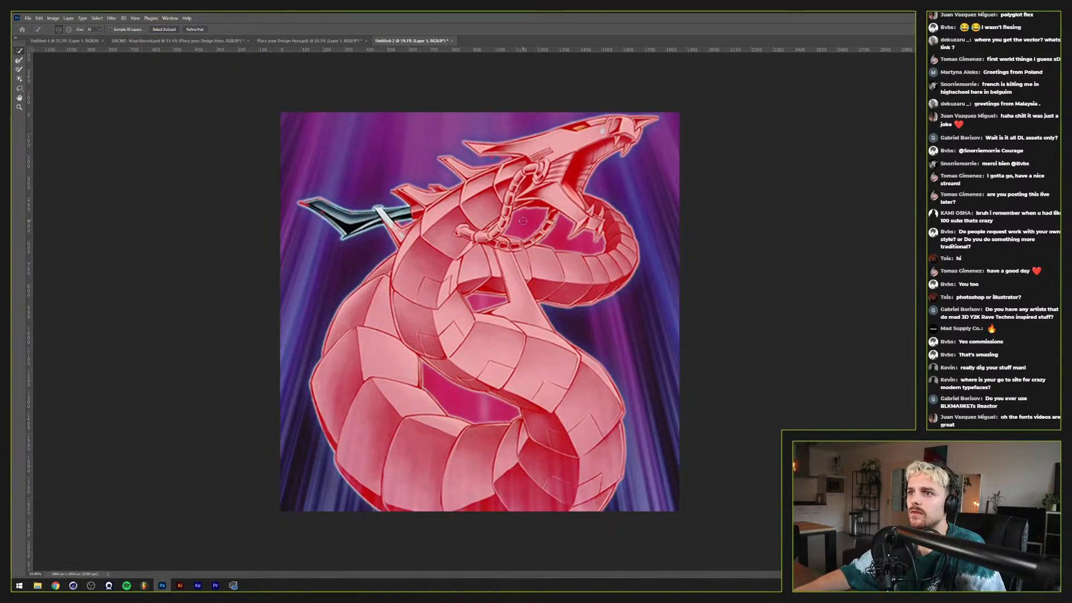
pyautogui.moveTo(522, 221); pyautogui.dragTo(560, 241)
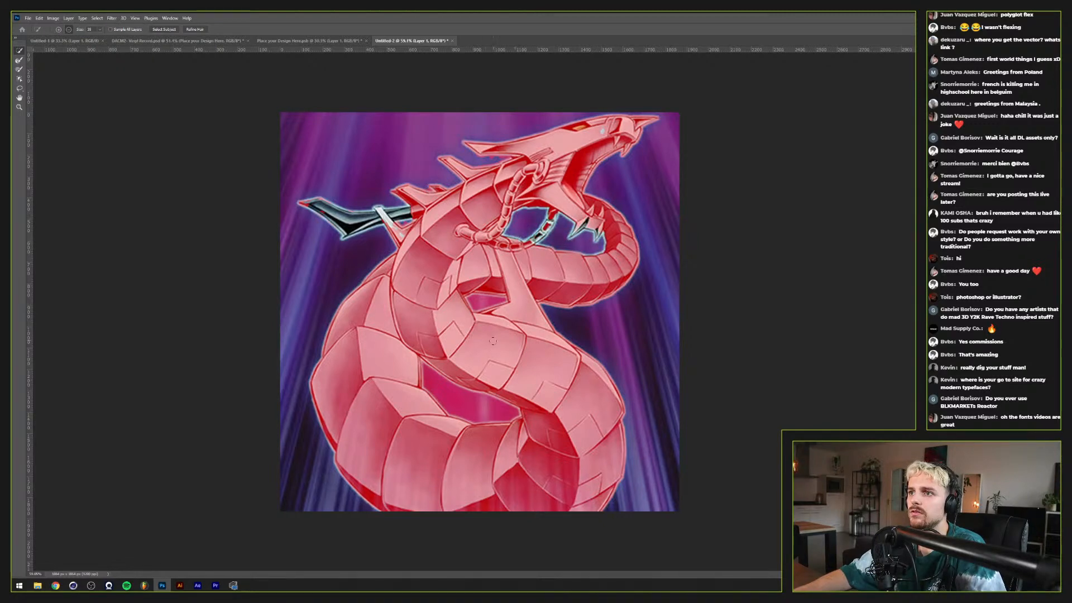
pyautogui.moveTo(450, 406); pyautogui.dragTo(459, 400)
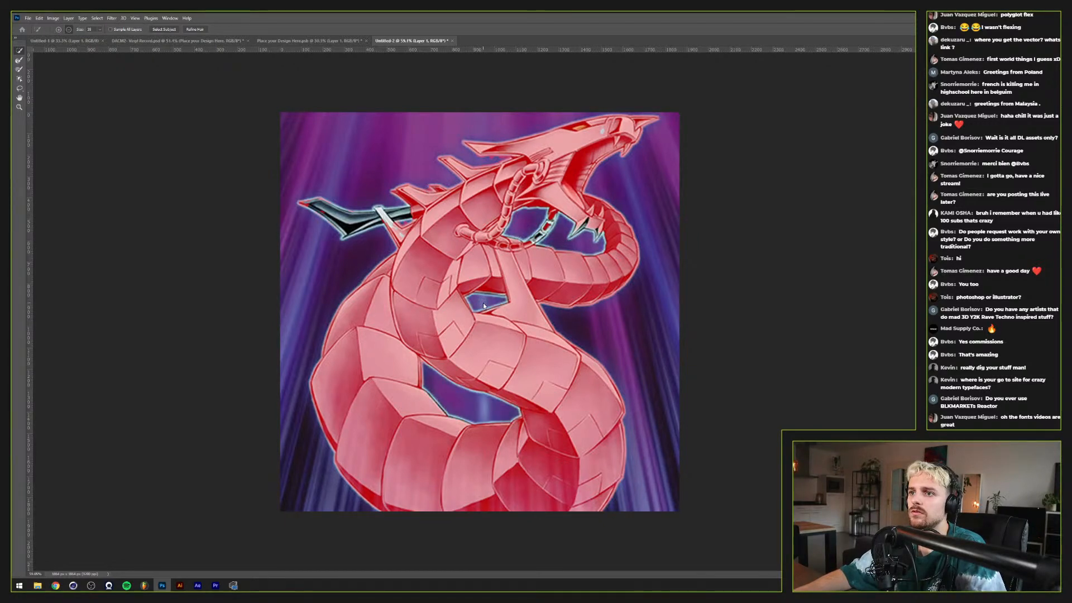
# Step: Add the dragon's lower fangs and the missing links of the hanging chain to the selection with a smaller brush
pyautogui.scroll(5, 558, 240)
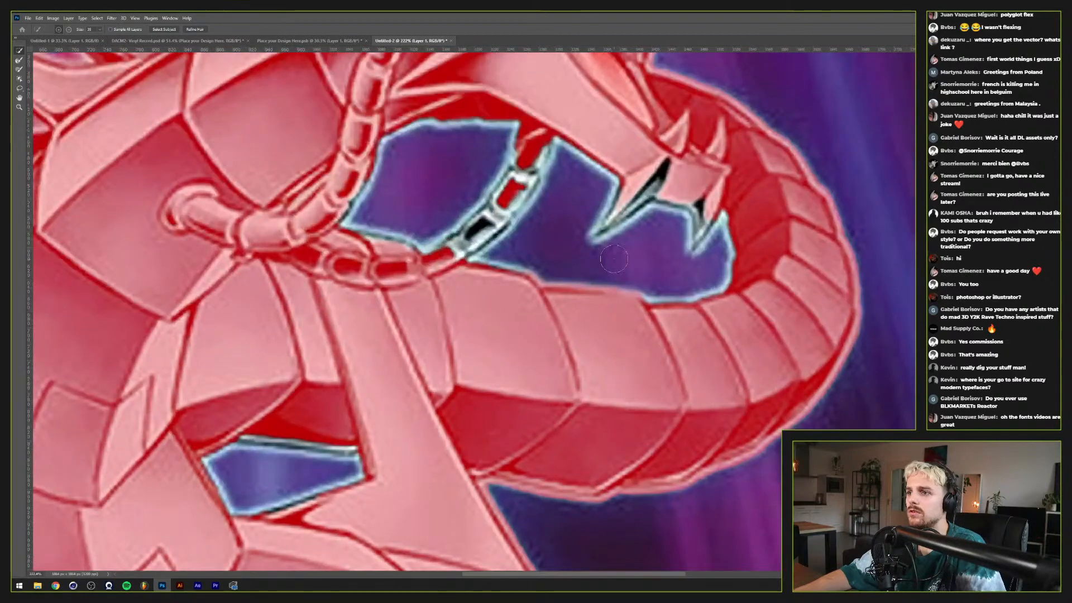
pyautogui.press('[')
pyautogui.press('[')
pyautogui.press('[')
pyautogui.moveTo(606, 225)
pyautogui.mouseDown()
pyautogui.moveTo(670, 163)
pyautogui.moveTo(620, 215)
pyautogui.moveTo(644, 182)
pyautogui.mouseUp()
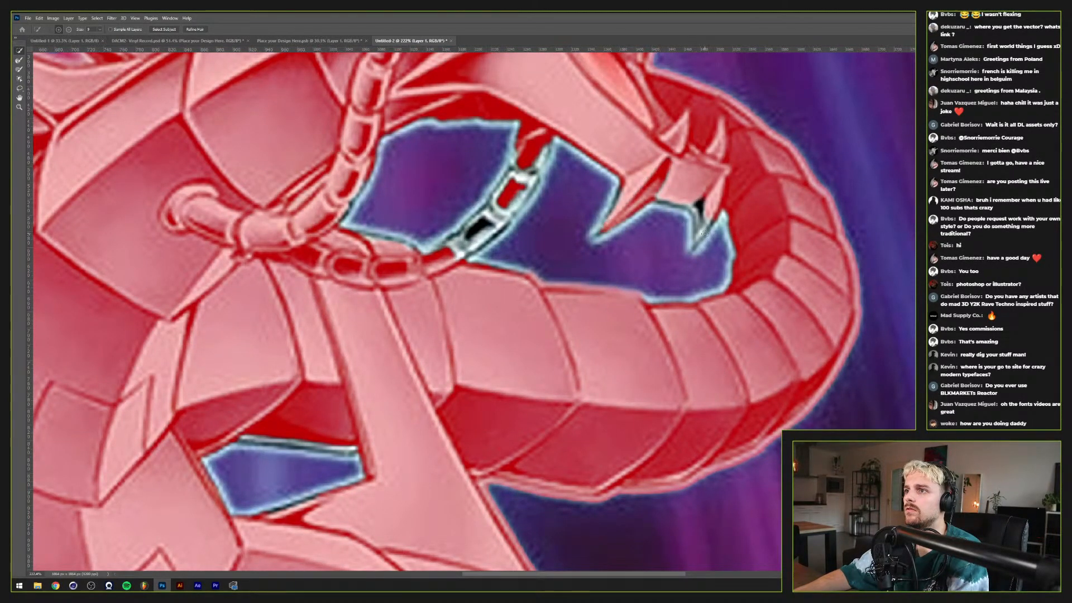
pyautogui.moveTo(700, 235); pyautogui.dragTo(700, 206)
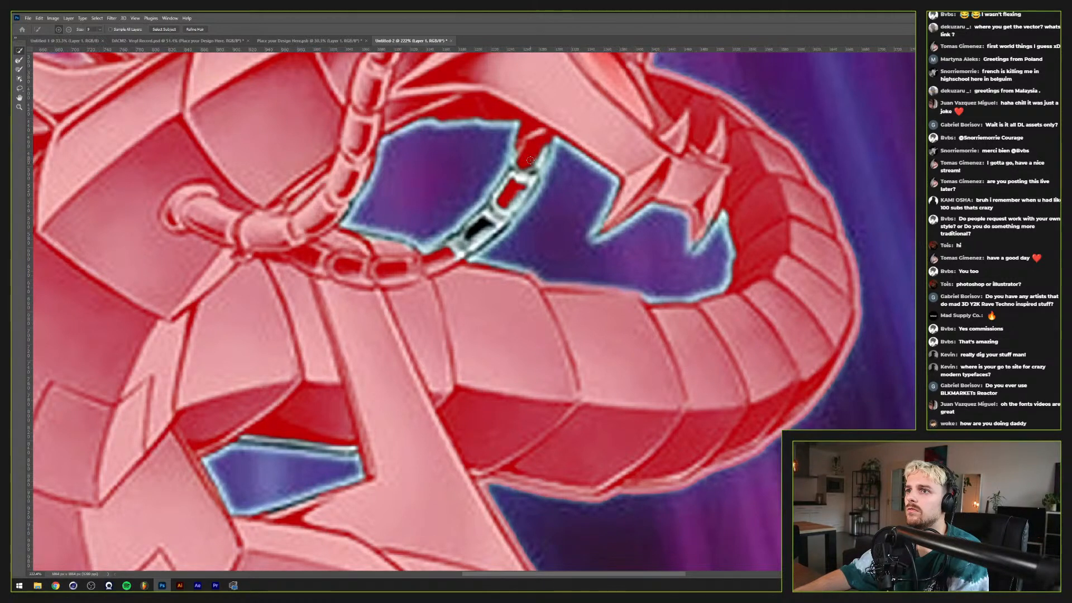
pyautogui.moveTo(534, 176)
pyautogui.mouseDown()
pyautogui.moveTo(507, 200)
pyautogui.moveTo(524, 143)
pyautogui.mouseUp()
pyautogui.moveTo(486, 220)
pyautogui.mouseDown()
pyautogui.moveTo(455, 250)
pyautogui.moveTo(502, 184)
pyautogui.moveTo(458, 253)
pyautogui.mouseUp()
pyautogui.moveTo(516, 199)
pyautogui.mouseDown()
pyautogui.moveTo(539, 148)
pyautogui.moveTo(550, 168)
pyautogui.mouseUp()
# Step: Add the dark blade and spike behind the dragon's neck to the selection with a larger brush, and confirm the cut-out
pyautogui.scroll(-4, 465, 245)
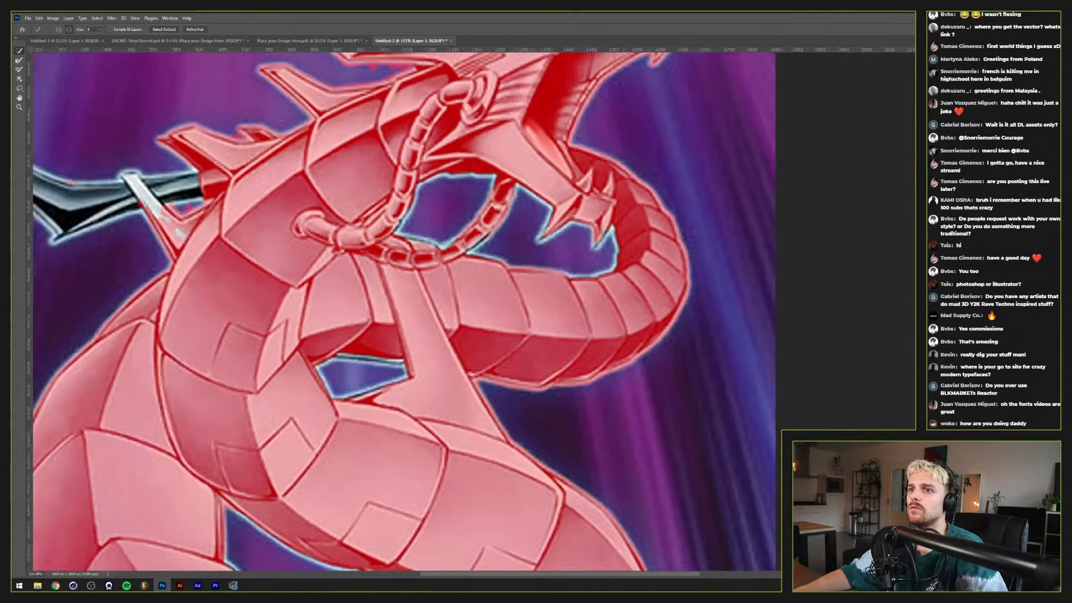
pyautogui.scroll(1, 465, 245)
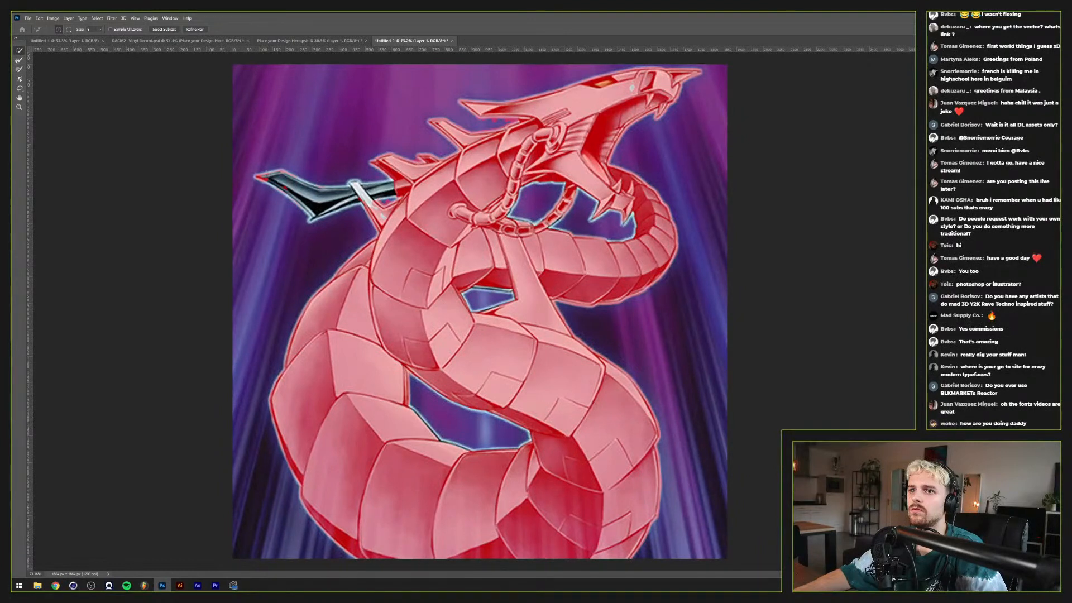
pyautogui.press(']')
pyautogui.press(']')
pyautogui.press(']')
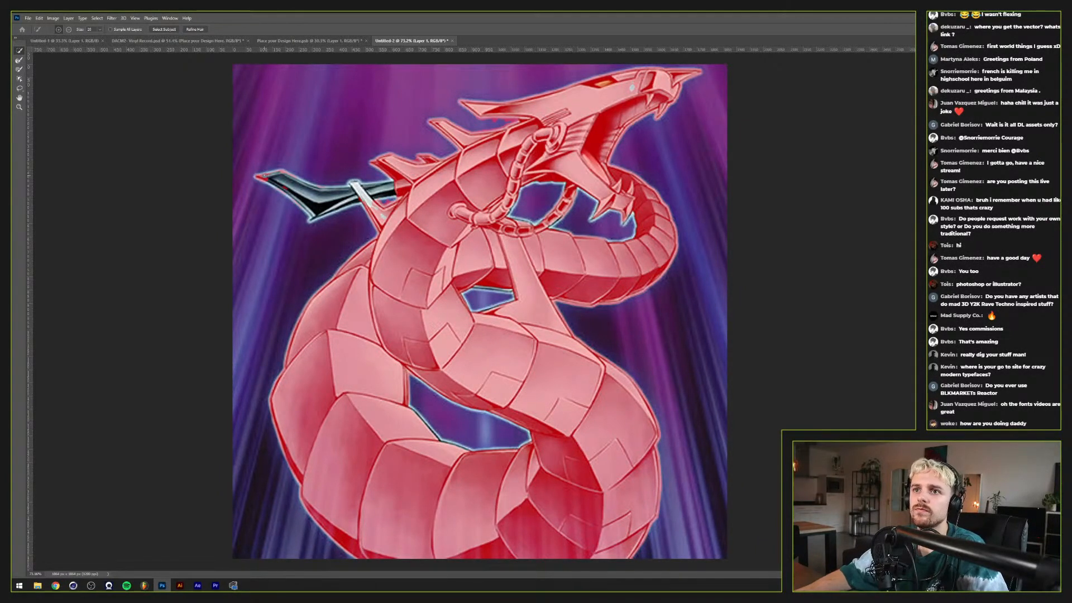
pyautogui.moveTo(279, 178)
pyautogui.mouseDown()
pyautogui.moveTo(320, 206)
pyautogui.moveTo(387, 188)
pyautogui.mouseUp()
pyautogui.scroll(3, 296, 204)
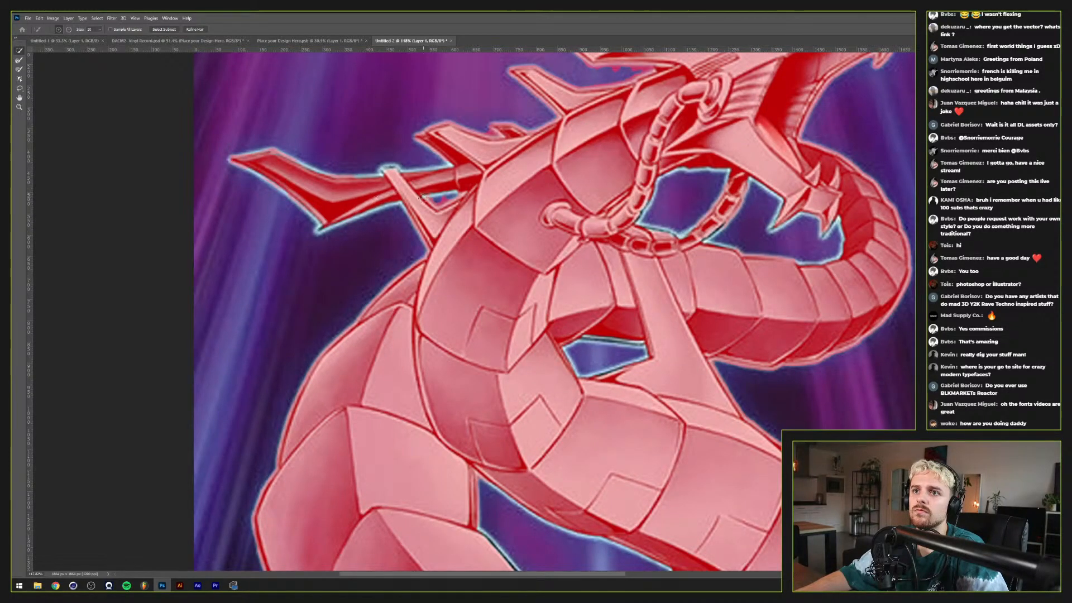
pyautogui.scroll(-4, 420, 197)
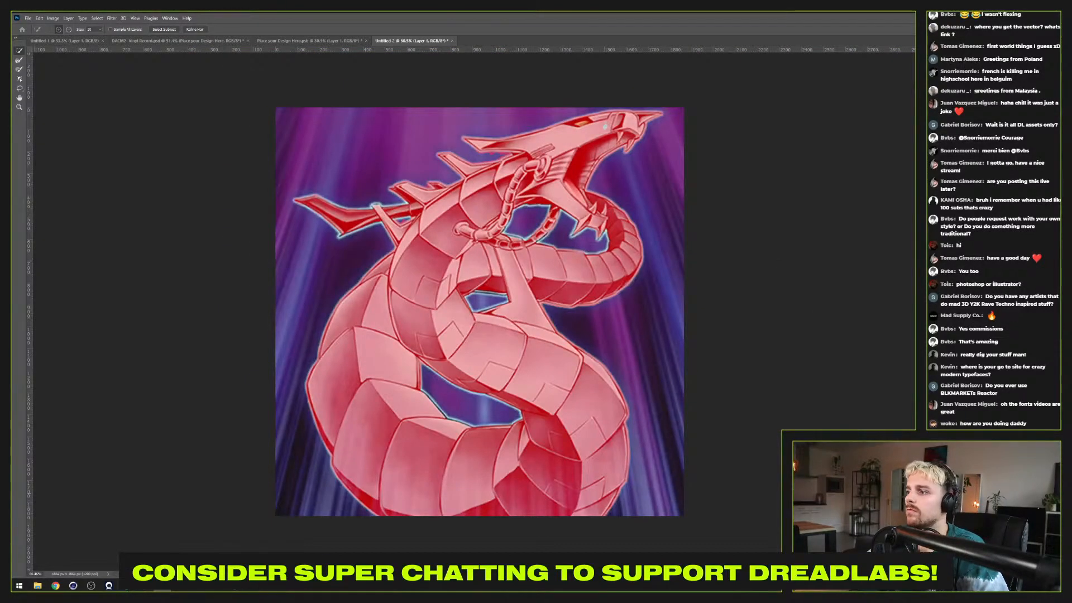
pyautogui.press('Return')
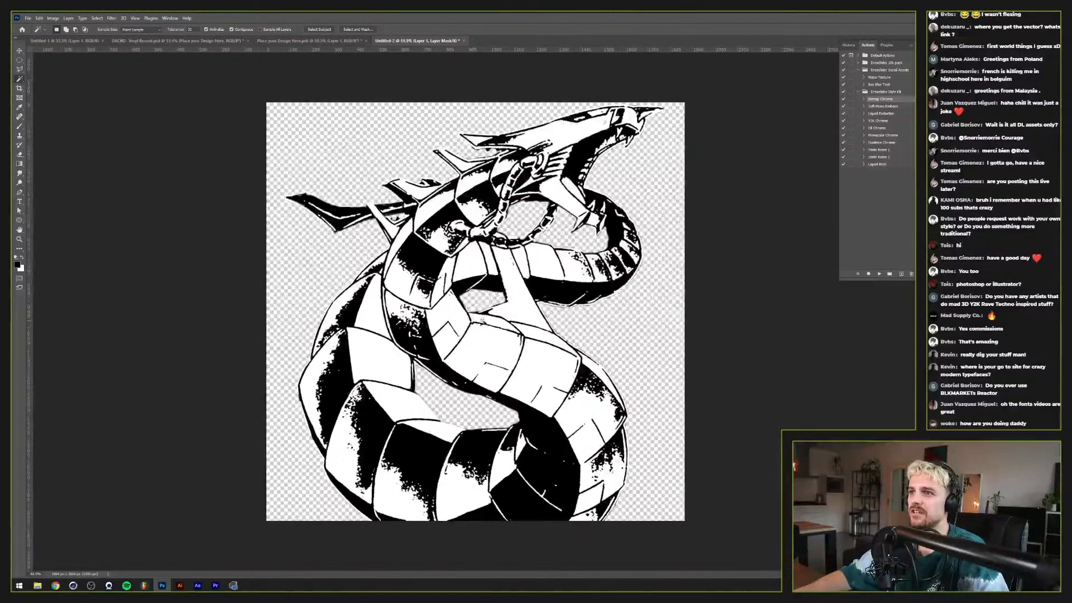
# Step: Move the dragon down in the label design to just above the ATK and DEF line, and save it to update the vinyl mockup
pyautogui.press('v')
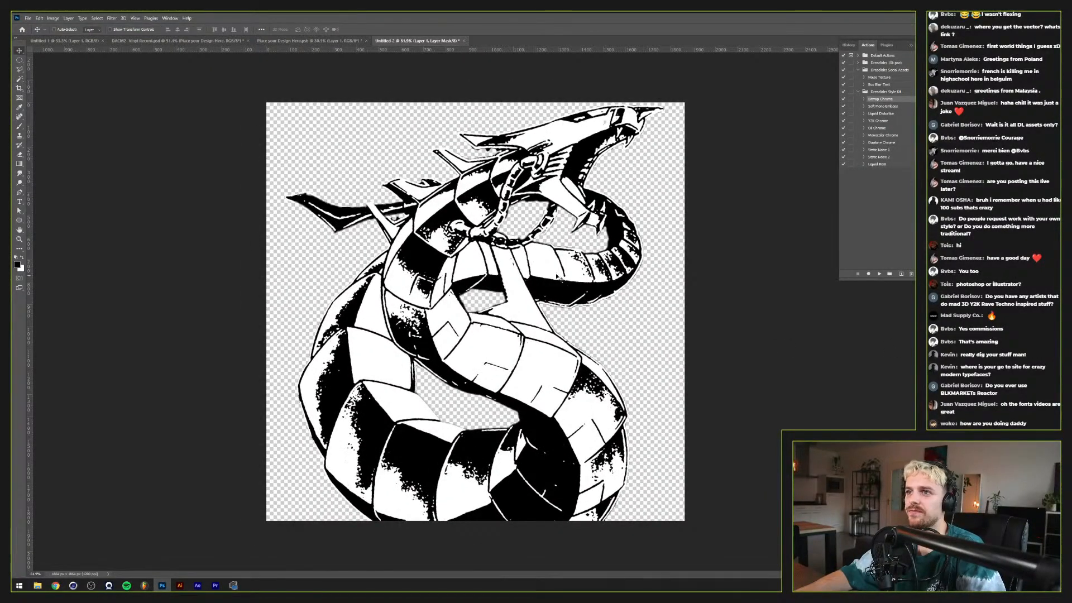
pyautogui.click(271, 38)
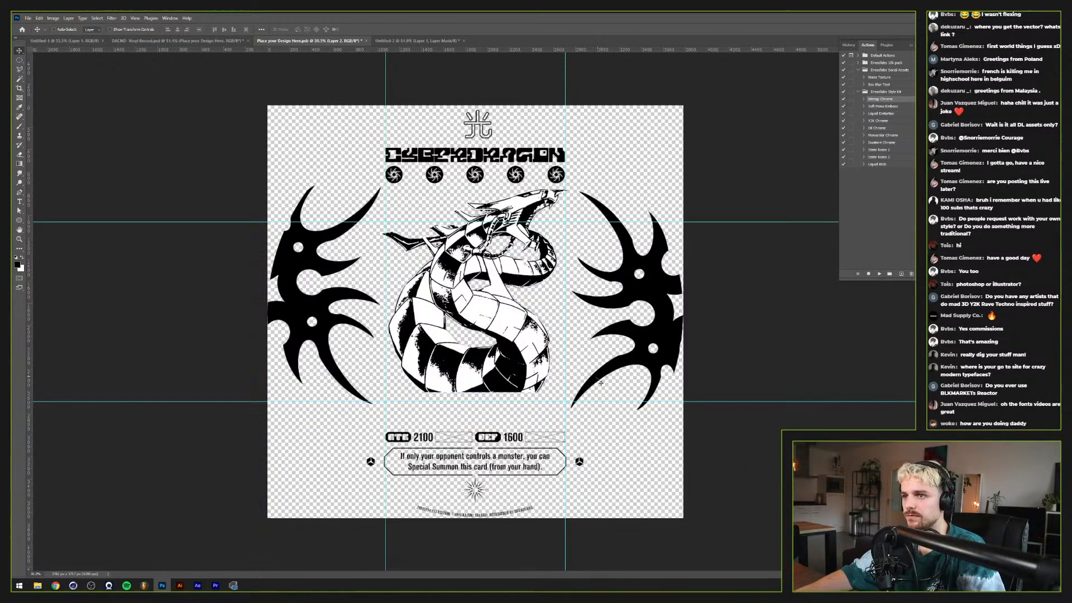
pyautogui.moveTo(523, 333); pyautogui.dragTo(509, 367)
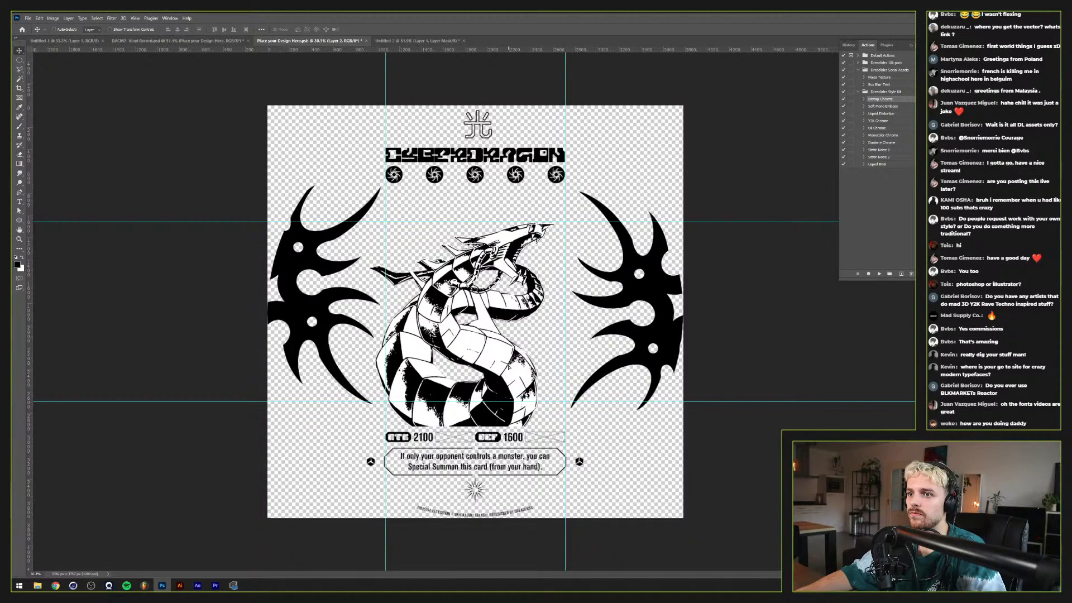
pyautogui.hotkey('ctrl', 's')
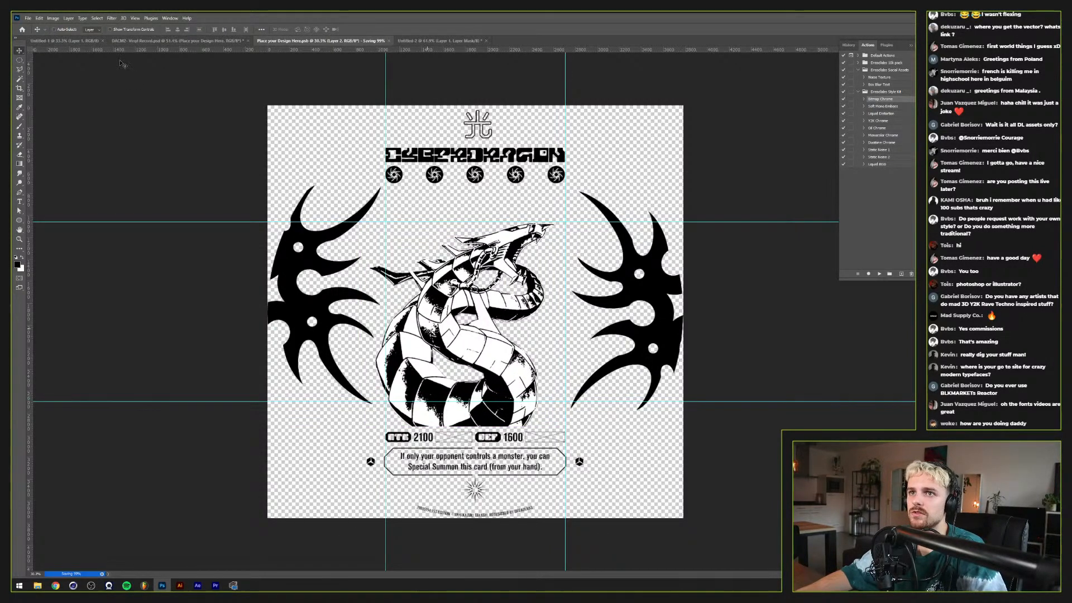
pyautogui.click(192, 41)
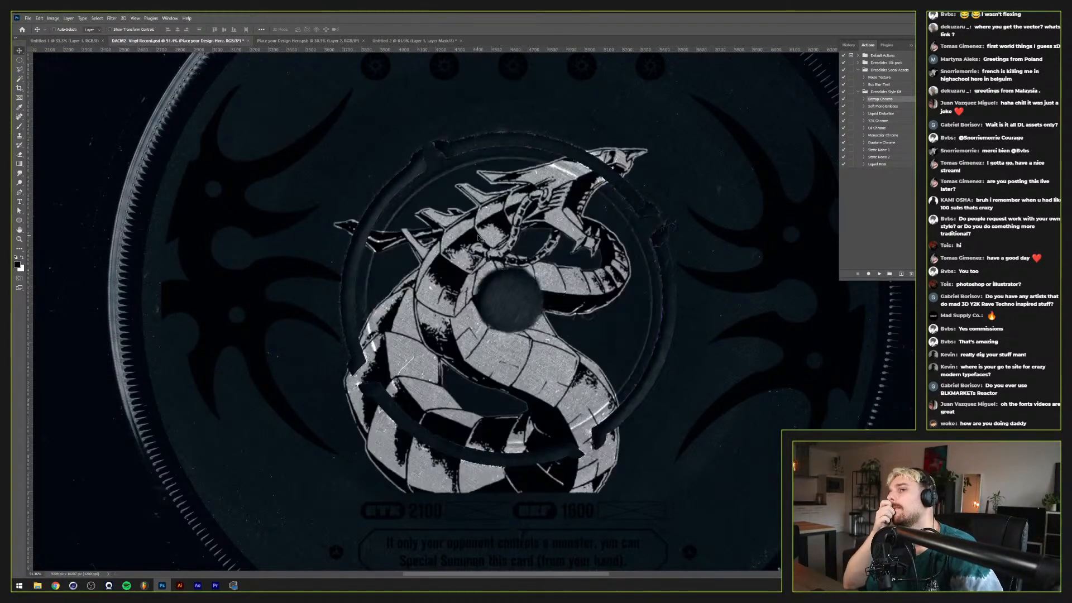
# Step: Shift the dragon further down and slightly left so it overlaps the ATK and DEF line, and save the label into the mockup again
pyautogui.click(289, 41)
pyautogui.moveTo(501, 306); pyautogui.dragTo(485, 332)
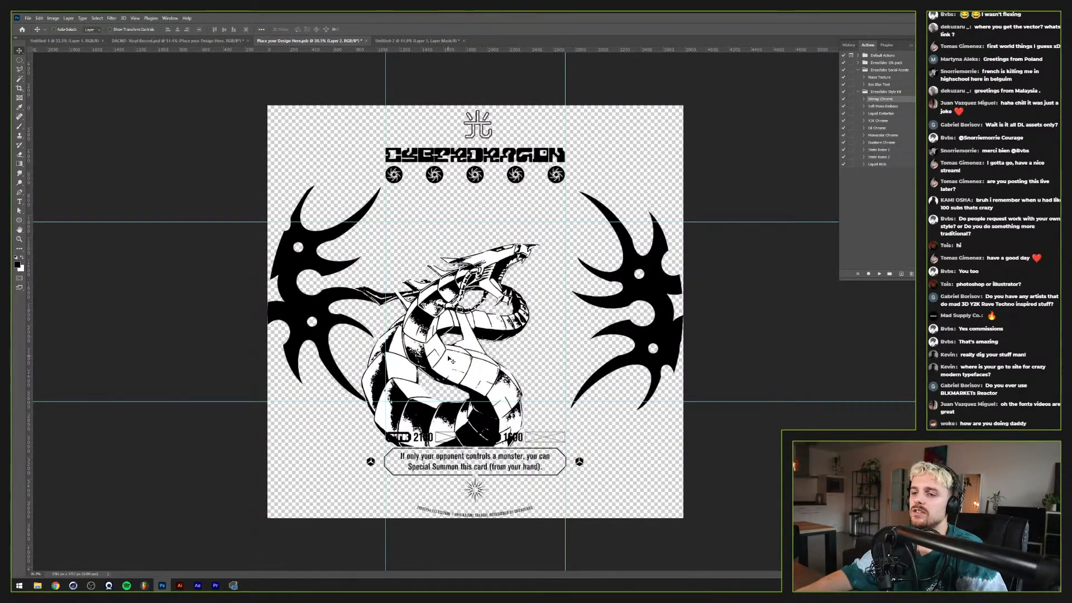
pyautogui.click(187, 43)
pyautogui.click(305, 40)
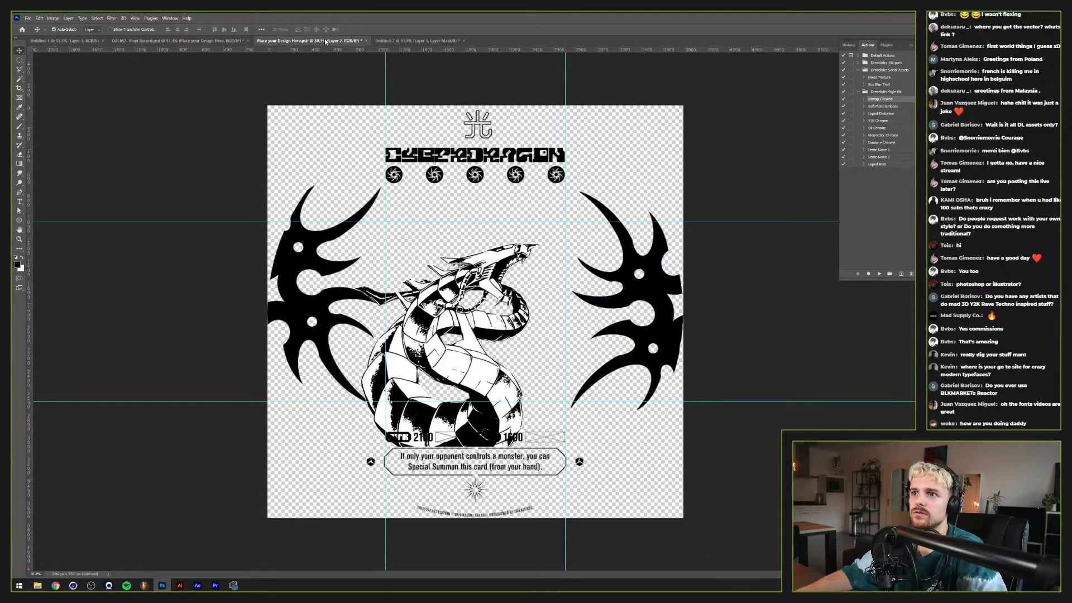
pyautogui.hotkey('ctrl', 's')
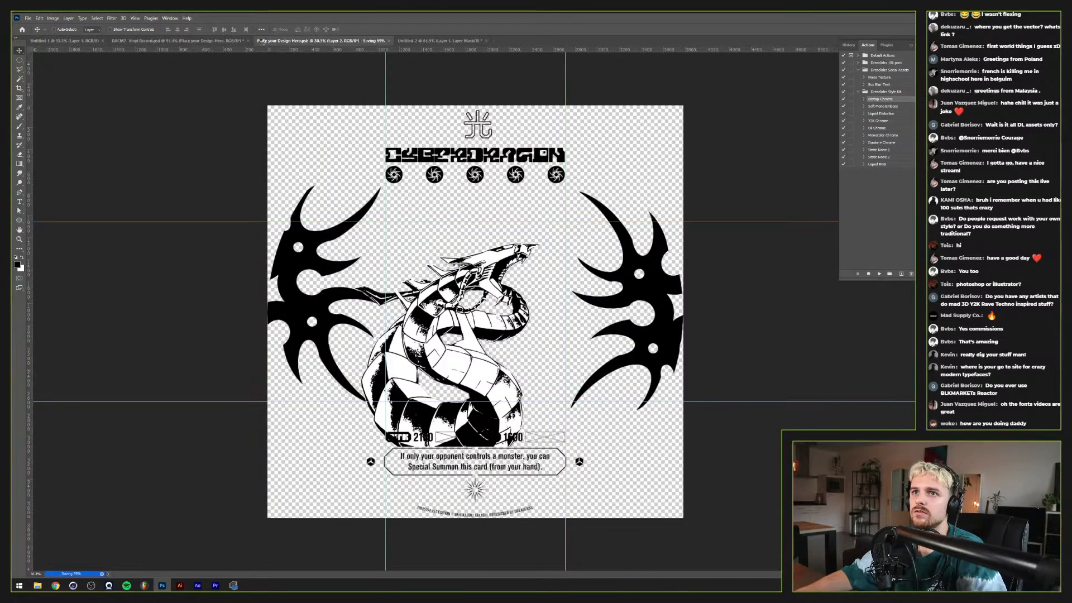
pyautogui.click(212, 40)
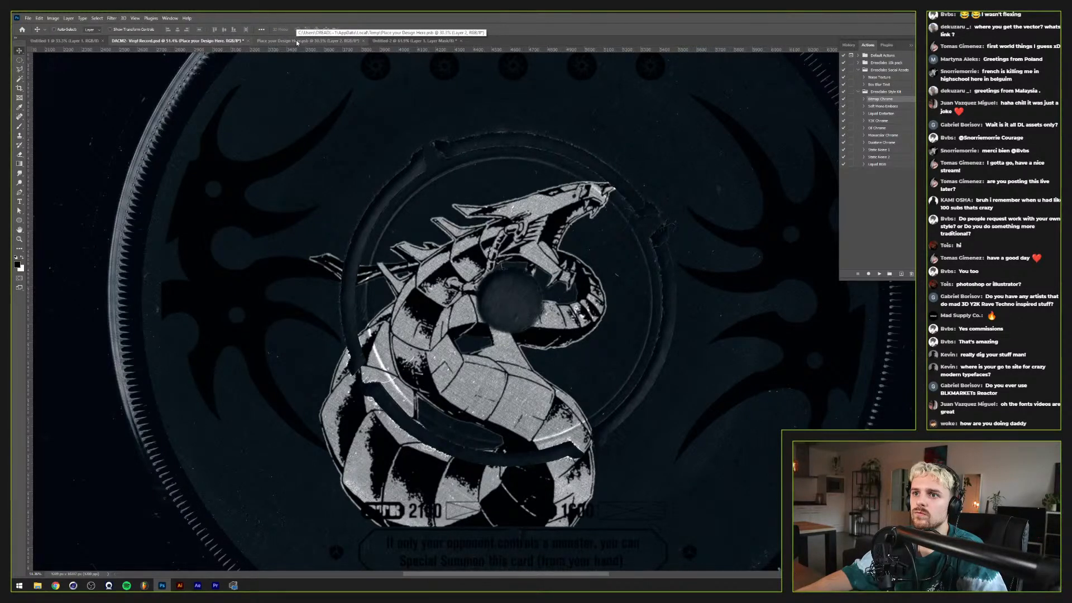
# Step: Stamp the visible vinyl mockup into a new layer at the top of the stack and copy that layer into the label design document
pyautogui.scroll(-5, 360, 319)
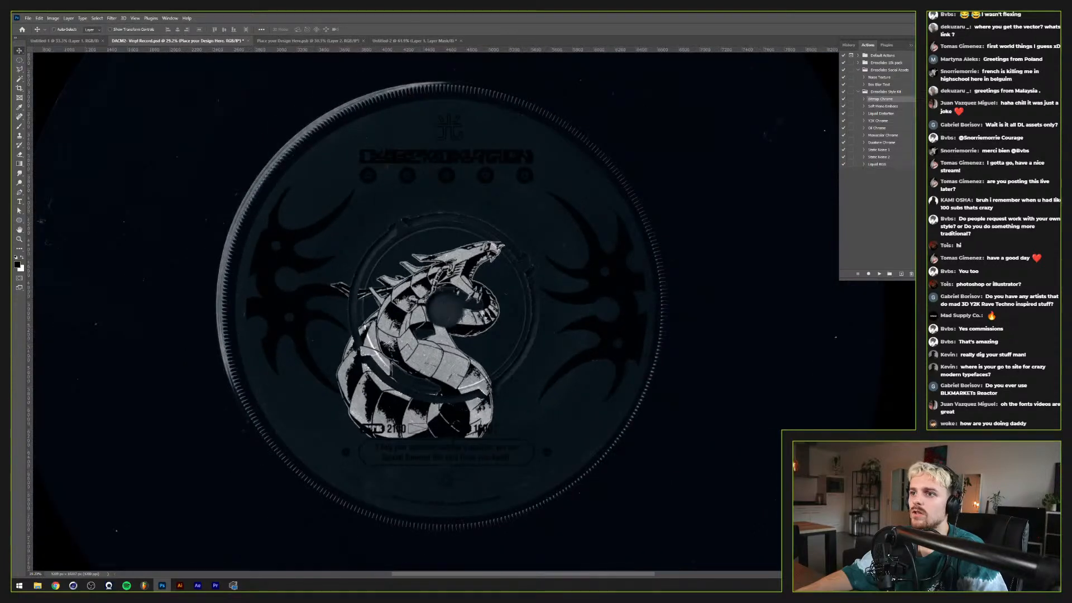
pyautogui.hotkey('alt', ']')
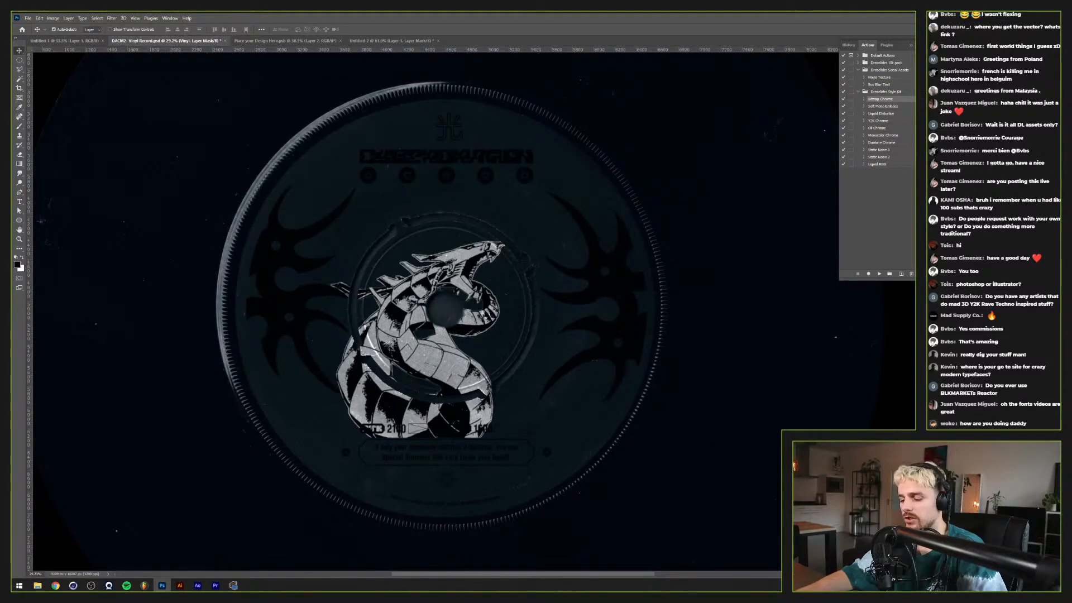
pyautogui.hotkey('alt', ']')
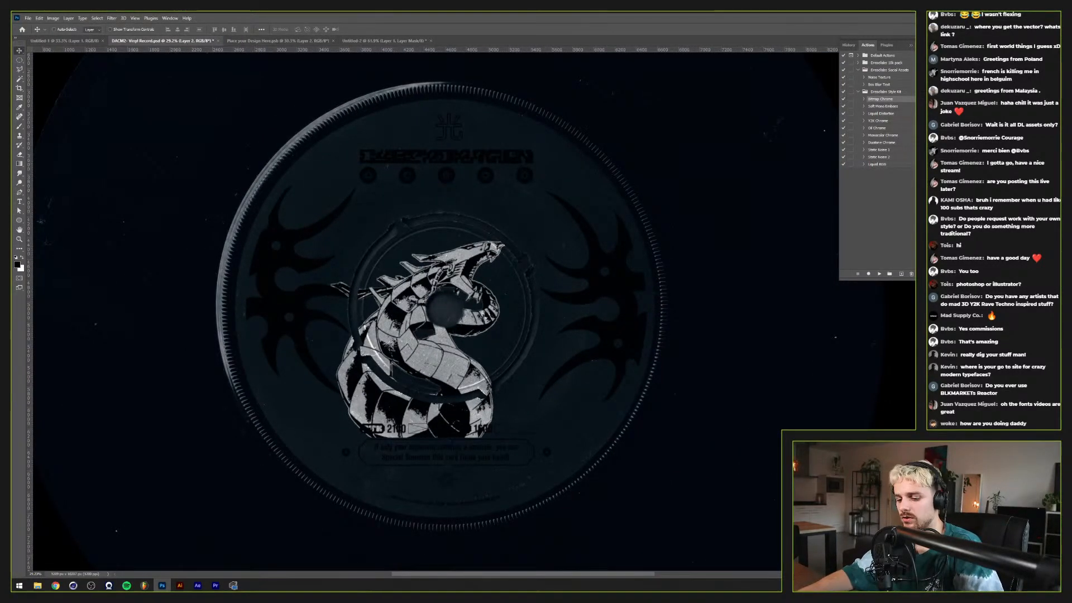
pyautogui.moveTo(480, 215); pyautogui.dragTo(558, 215)
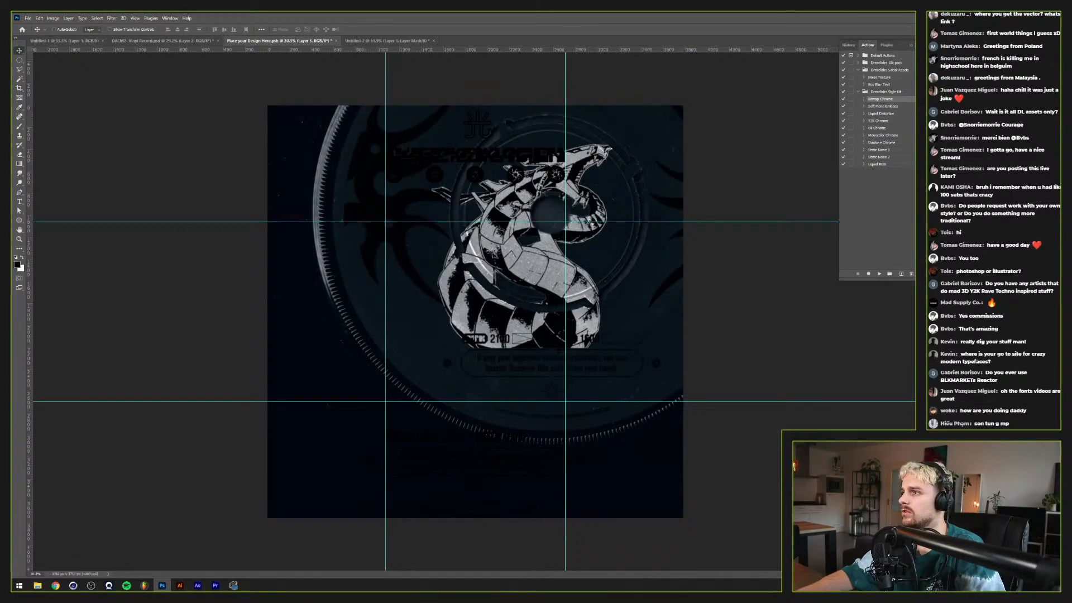
# Step: Reduce the pasted mockup layer's opacity to 50% and move it so its dragon roughly overlays the dragon on the label
pyautogui.hotkey('ctrl', 'z')
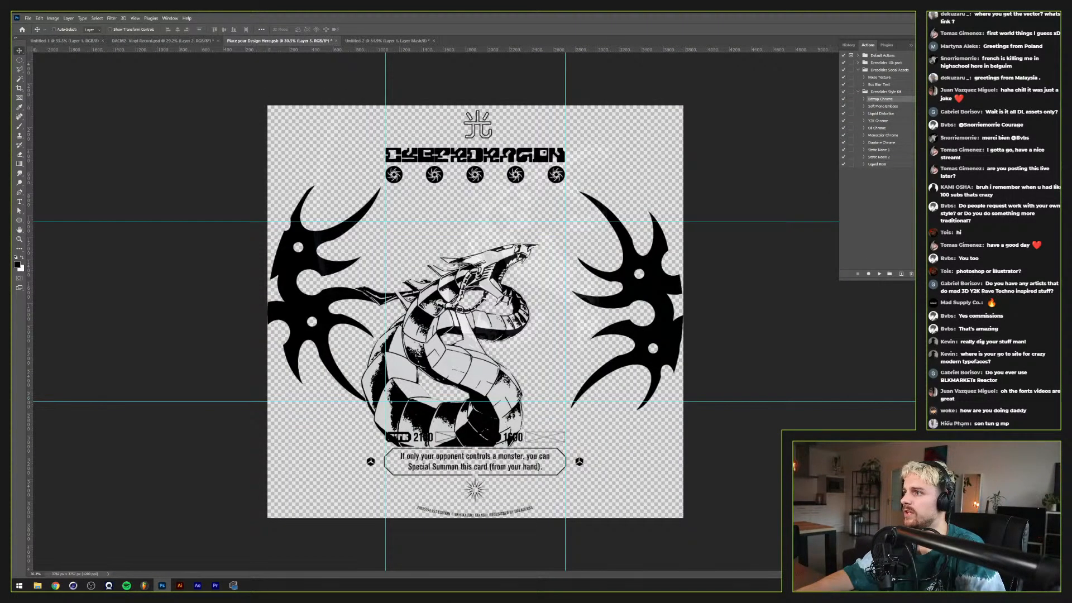
pyautogui.press('3')
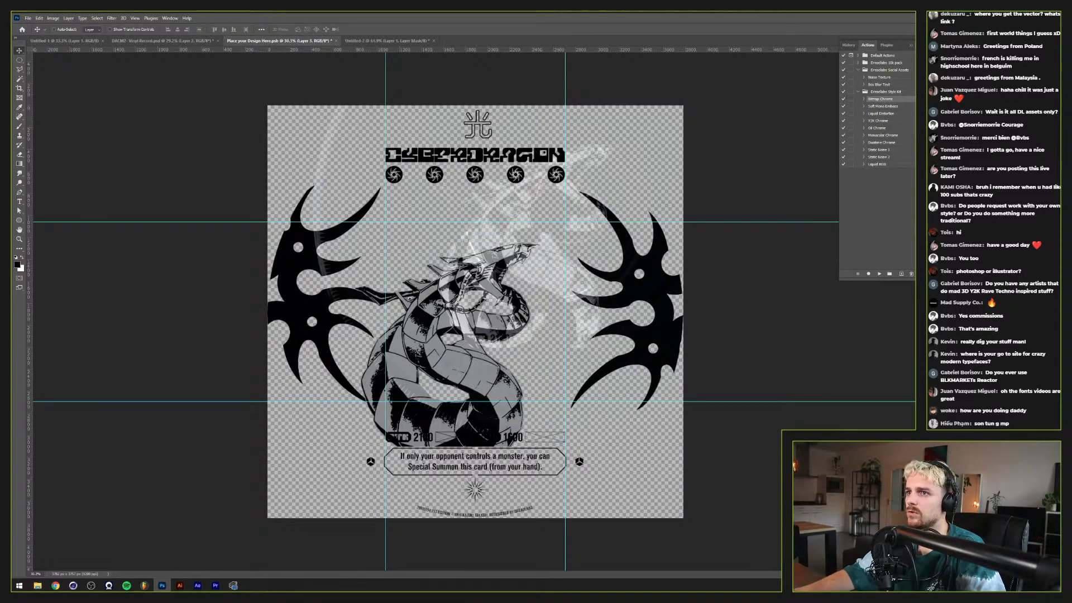
pyautogui.moveTo(539, 273); pyautogui.dragTo(463, 362)
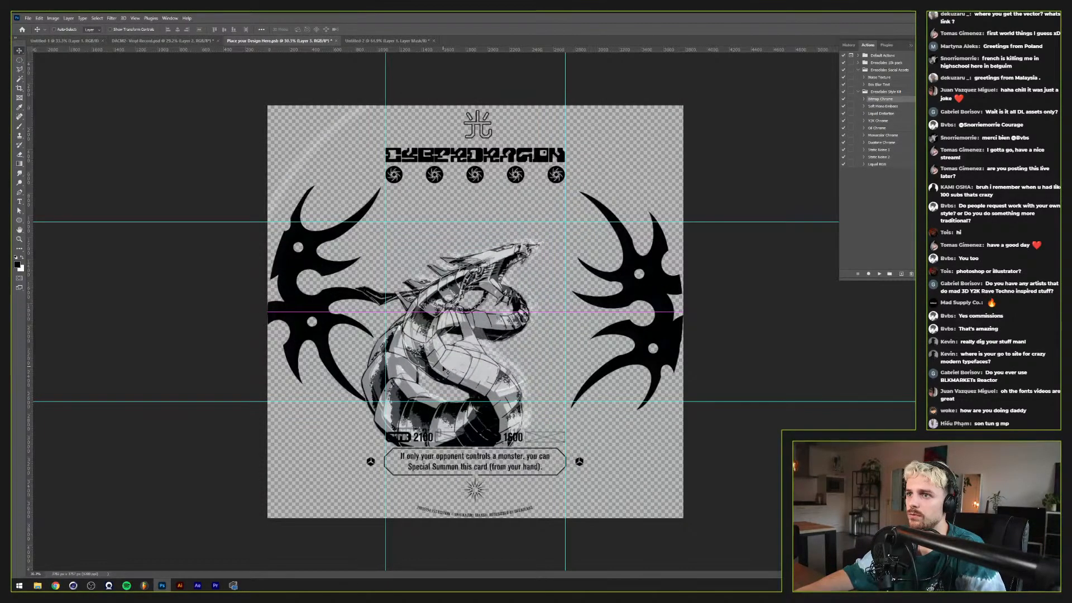
pyautogui.hotkey('ctrl', 't')
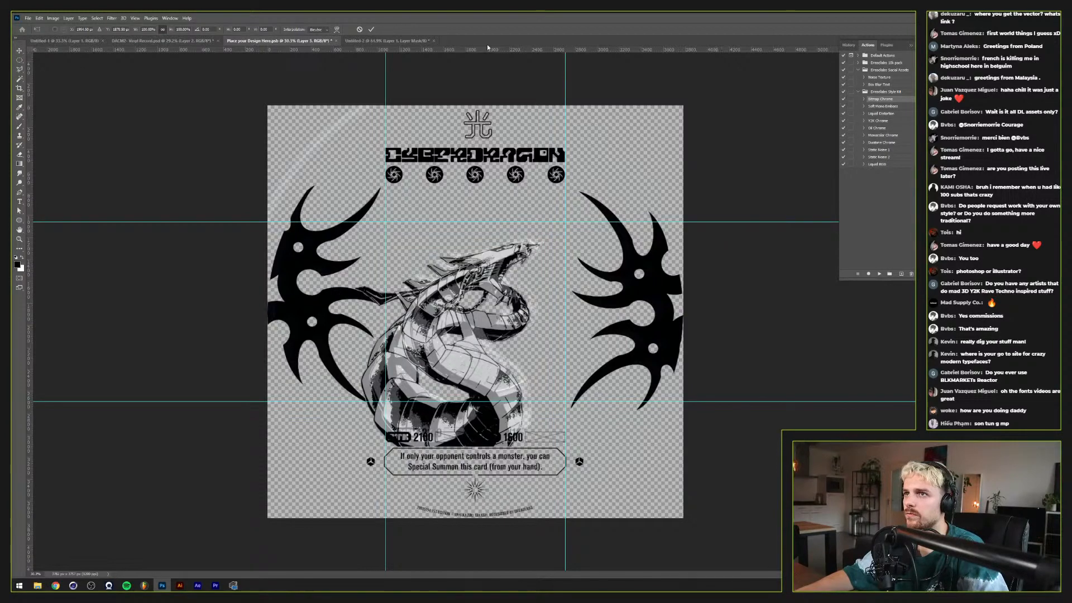
pyautogui.click(371, 29)
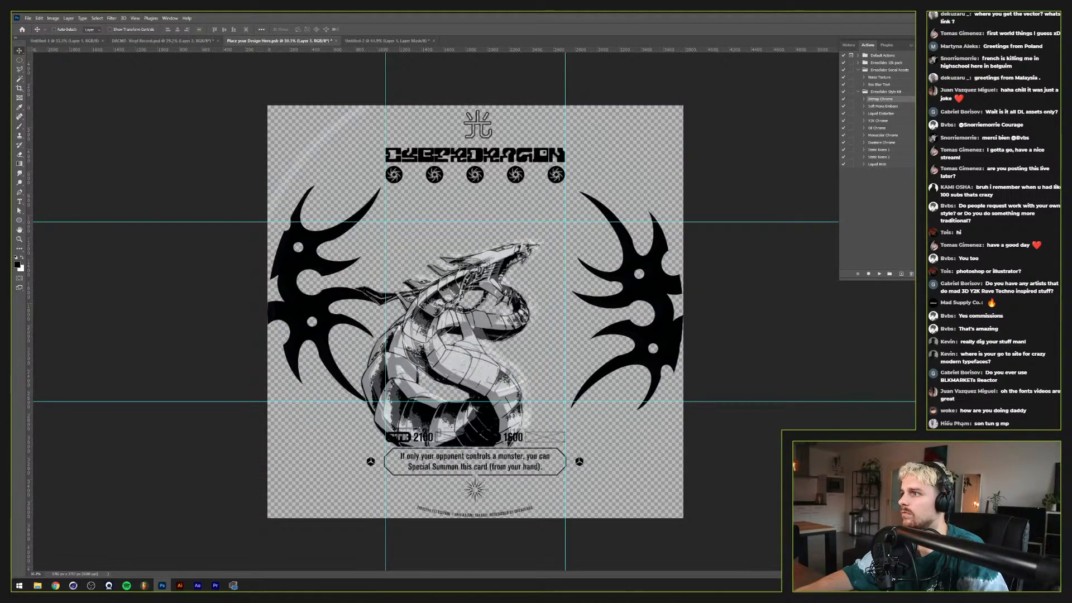
pyautogui.press('5')
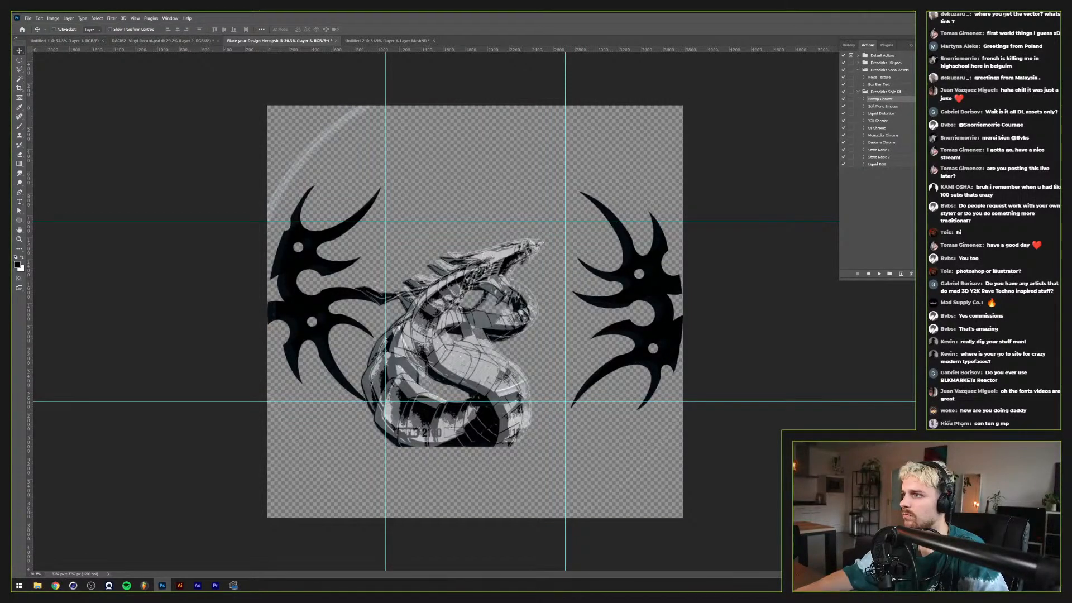
# Step: Nudge and slightly enlarge the mockup overlay until its dragon matches the label's dragon, and restore the overlay to full opacity
pyautogui.hotkey('ctrl', 't')
pyautogui.moveTo(508, 311); pyautogui.dragTo(503, 317)
pyautogui.scroll(-4, 501, 315)
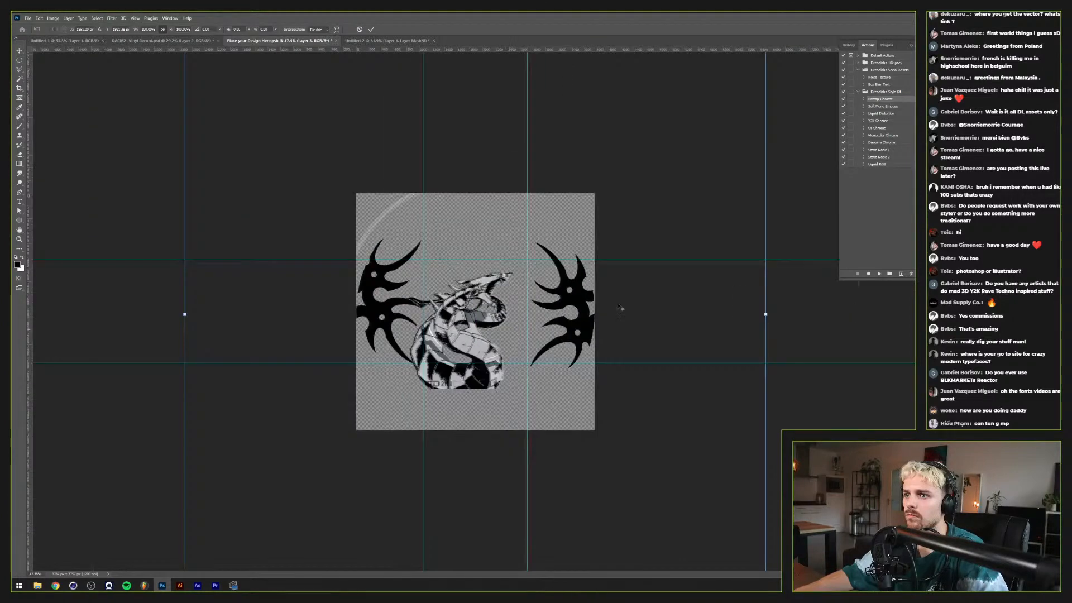
pyautogui.moveTo(768, 316); pyautogui.dragTo(772, 314)
pyautogui.scroll(4, 437, 355)
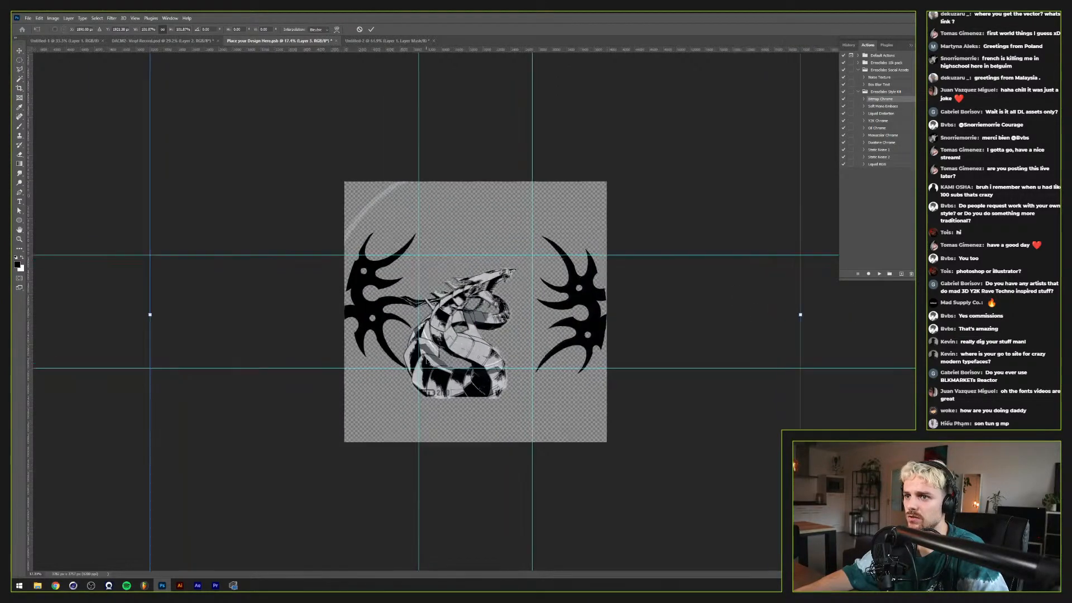
pyautogui.scroll(2, 419, 374)
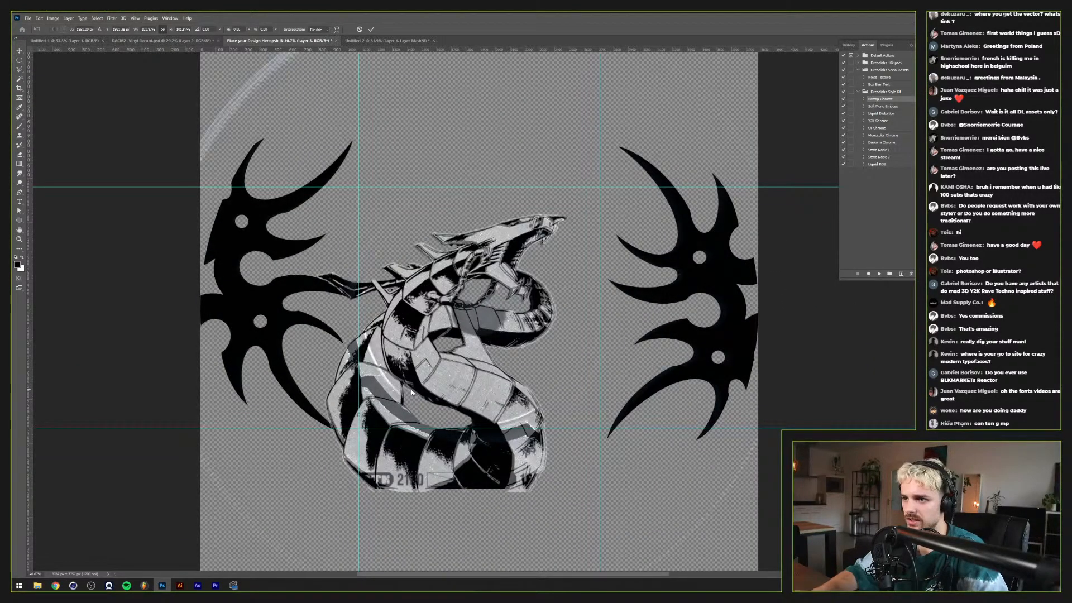
pyautogui.hotkey('alt', 'space')
pyautogui.press('Escape')
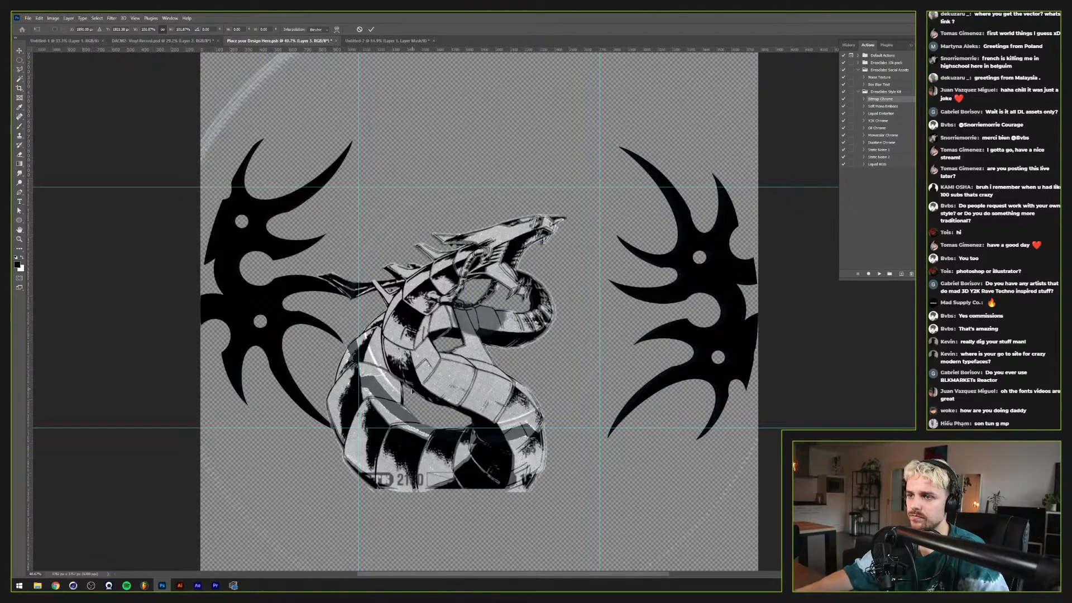
pyautogui.press('Return')
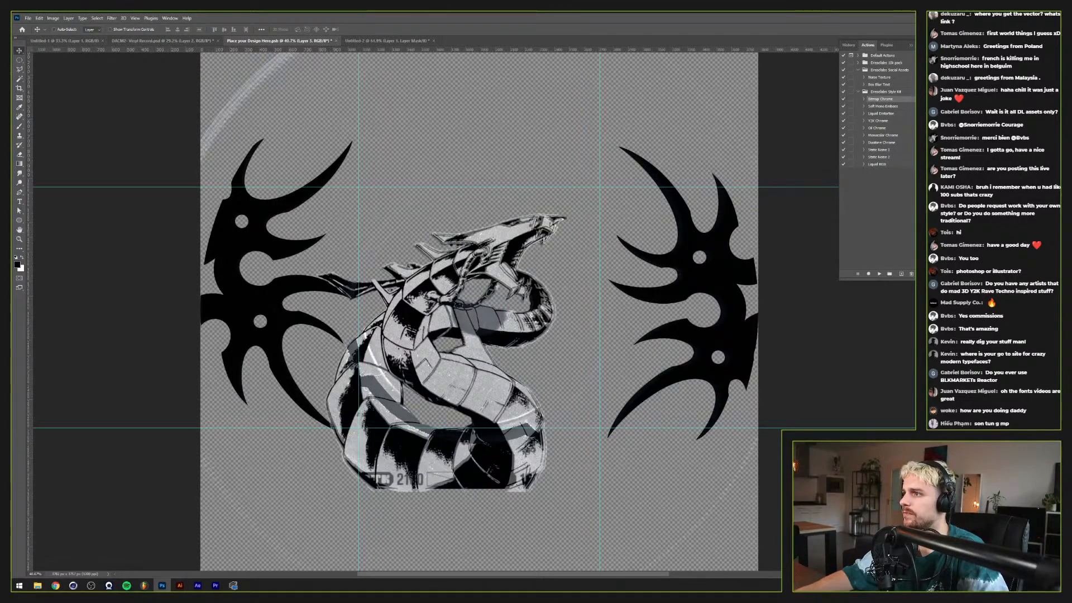
pyautogui.hotkey('ctrl', 'z')
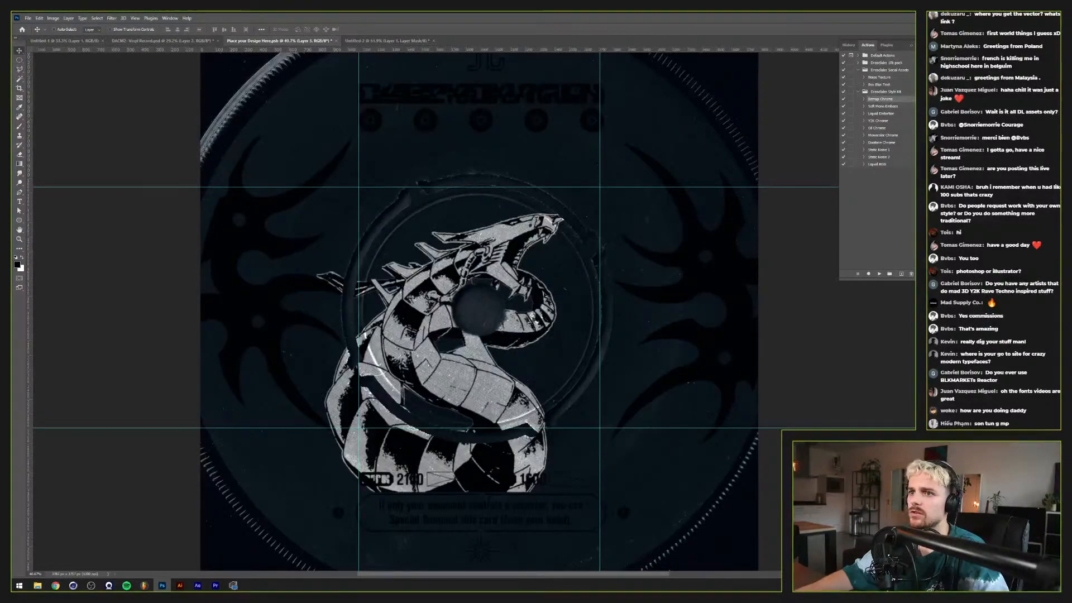
# Step: Put the dragon artwork in a group named Cyber Dragon
pyautogui.scroll(3, 457, 305)
pyautogui.press('l')
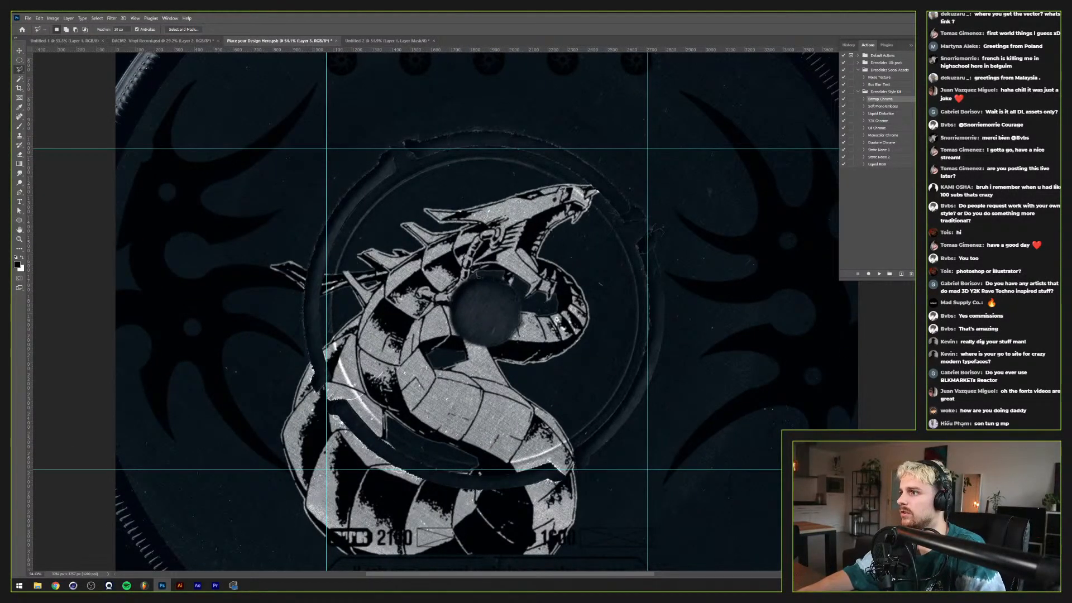
pyautogui.hotkey('ctrl', 'g')
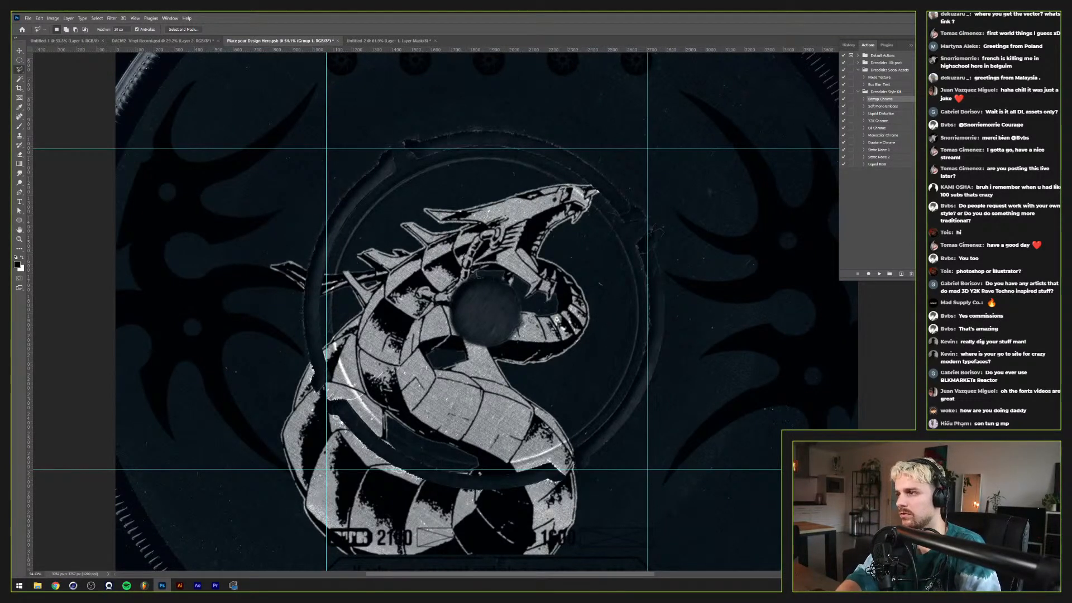
pyautogui.press('Return')
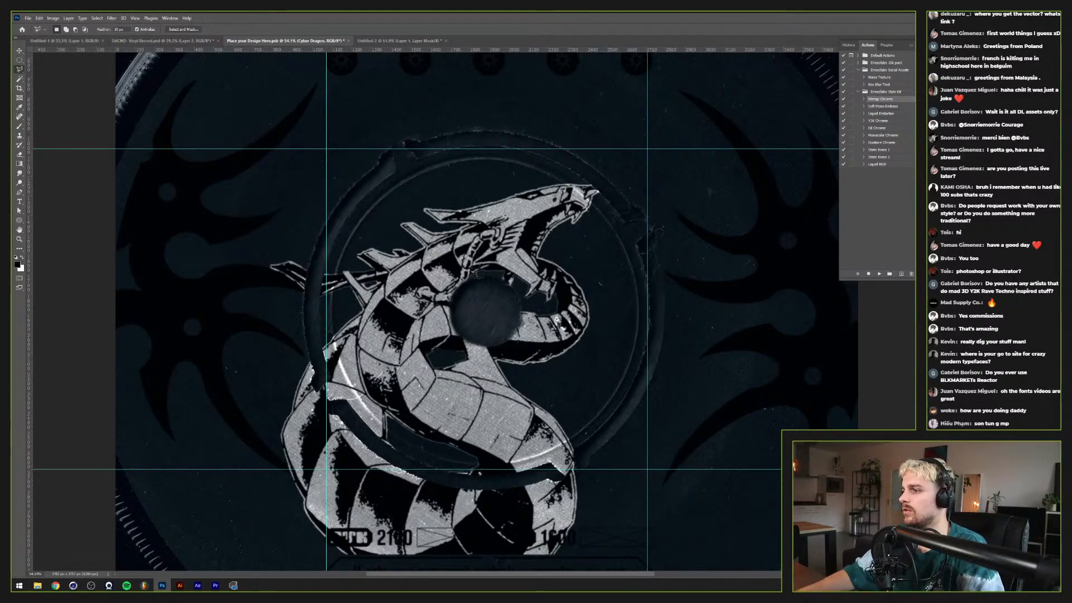
# Step: Add a layer mask to the Cyber Dragon group and paint out the dragon's rear blade and lower coils outside the record's inner ring
pyautogui.press('b')
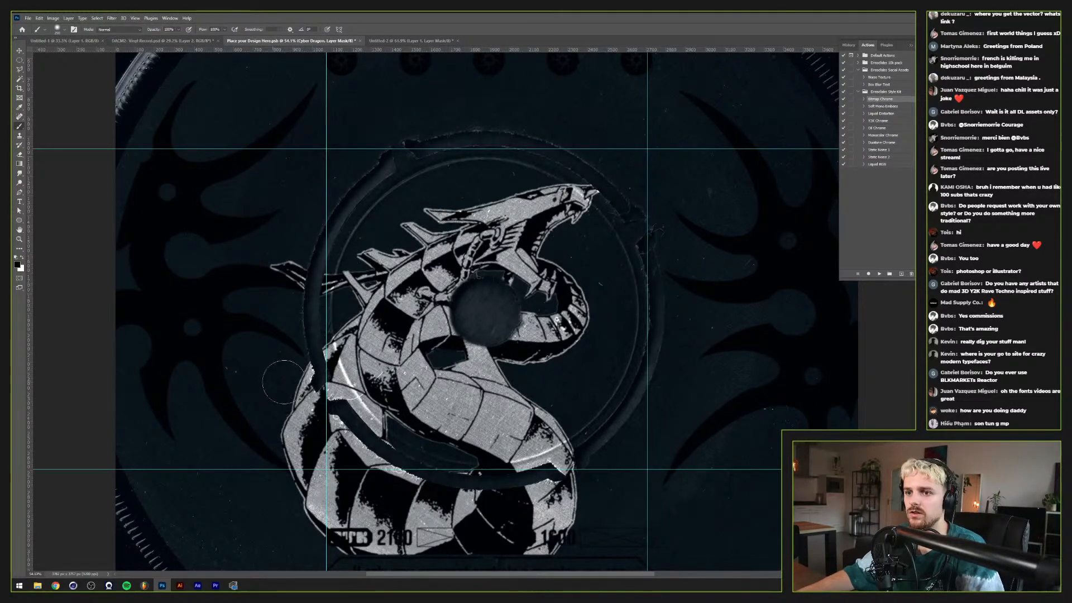
pyautogui.scroll(-2, 273, 380)
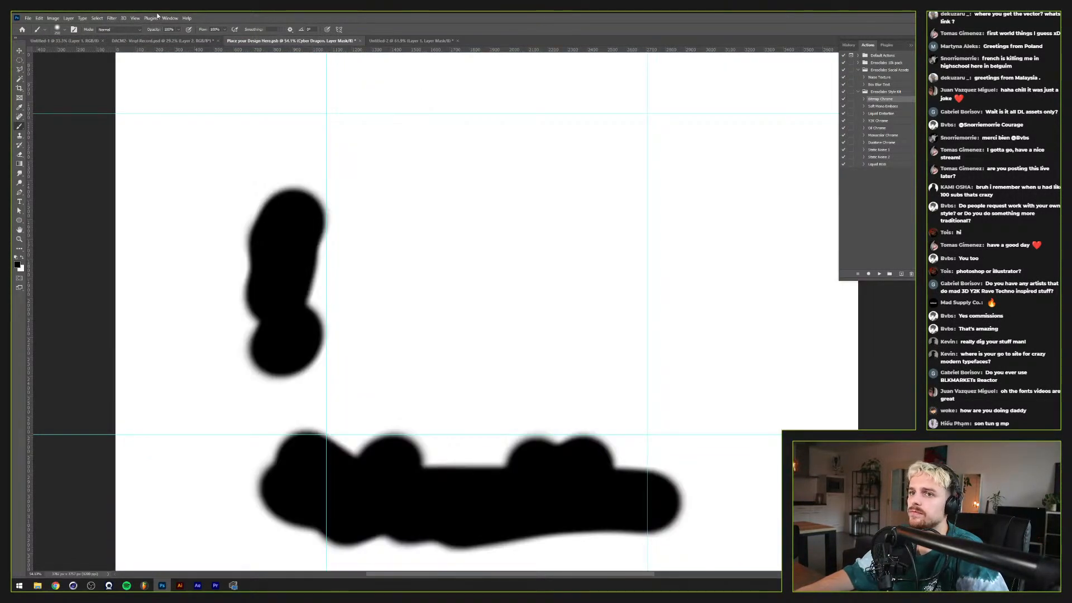
# Step: Apply the Stamp filter from the Filter Gallery to the Cyber Dragon group's mask to harden its painted edges
pyautogui.click(112, 18)
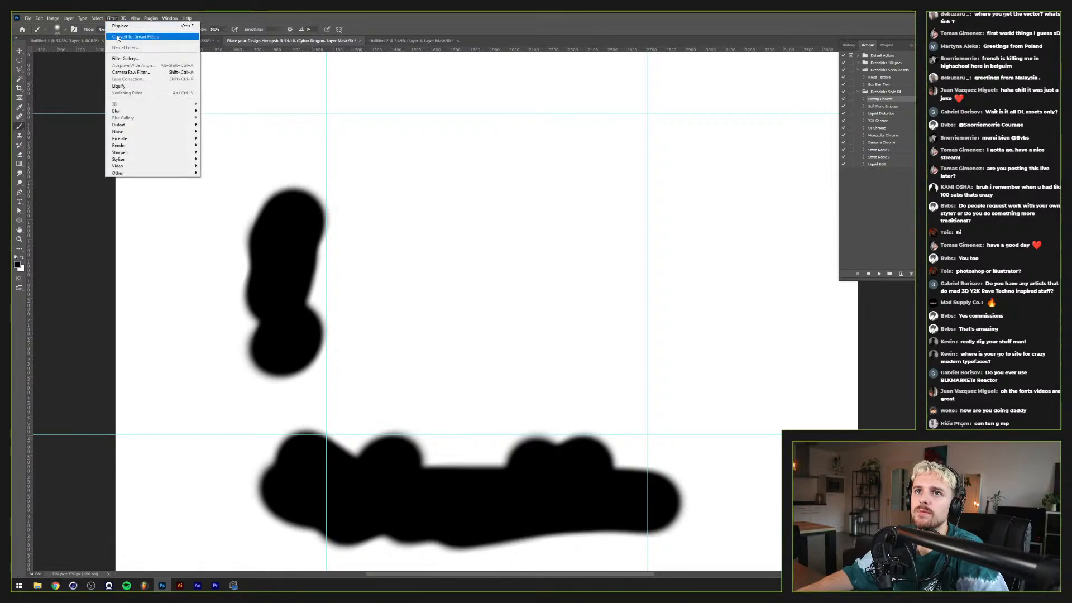
pyautogui.click(125, 58)
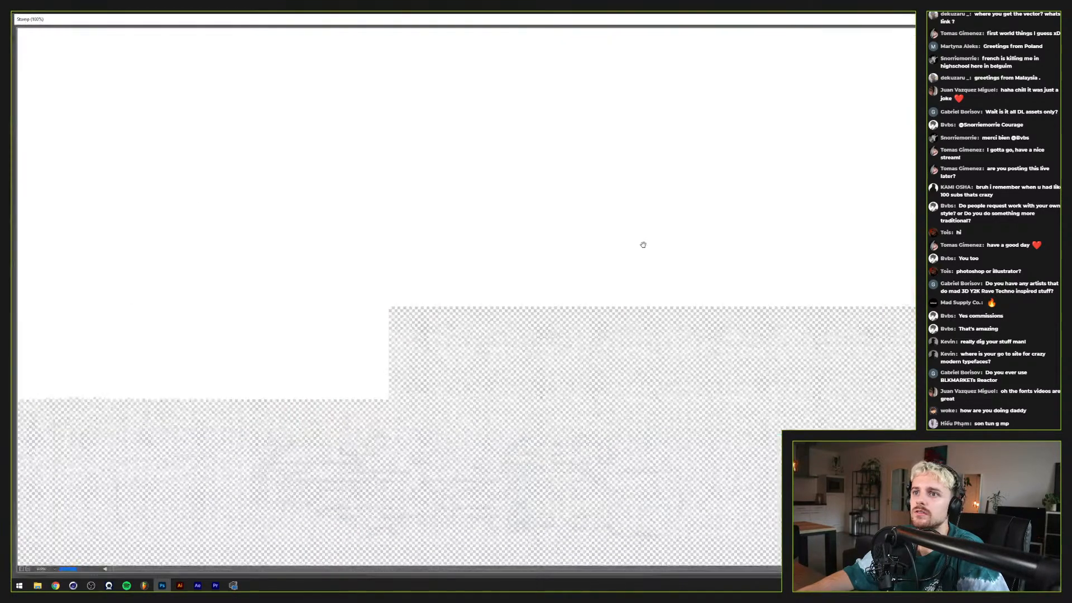
pyautogui.keyDown('alt'); pyautogui.click(561, 292); pyautogui.keyUp('alt')
pyautogui.keyDown('alt'); pyautogui.click(530, 334); pyautogui.keyUp('alt')
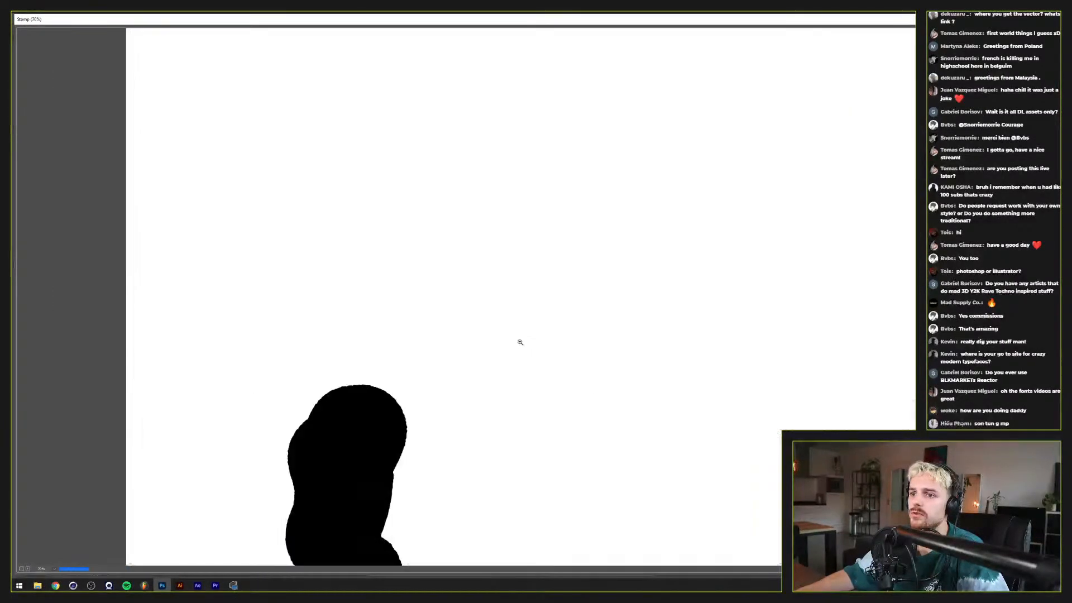
pyautogui.moveTo(535, 382); pyautogui.dragTo(540, 277)
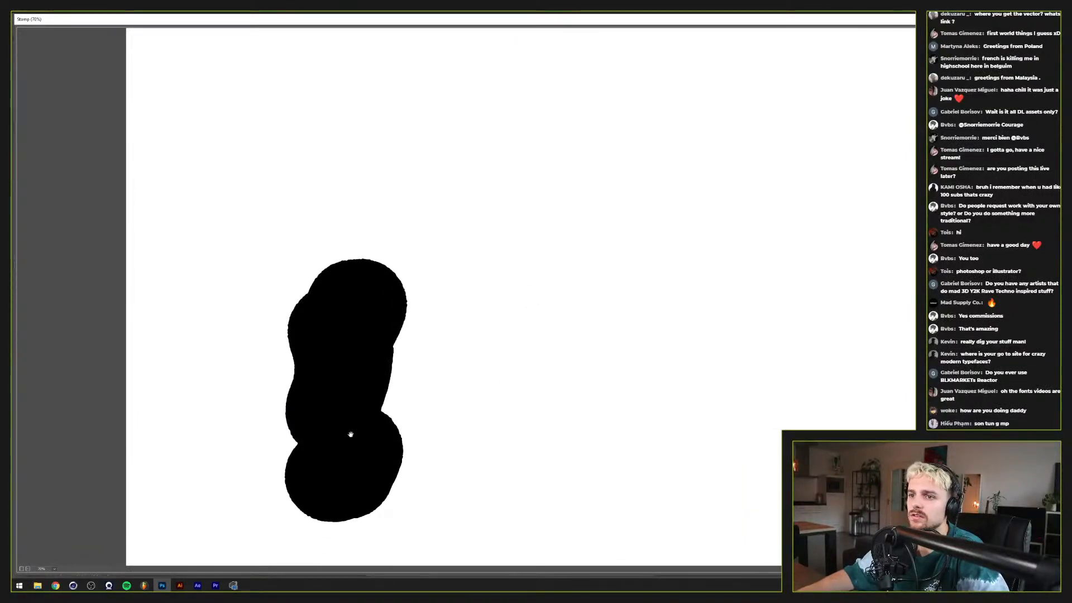
pyautogui.keyDown('ctrl'); pyautogui.click(349, 434); pyautogui.keyUp('ctrl')
pyautogui.press('Return')
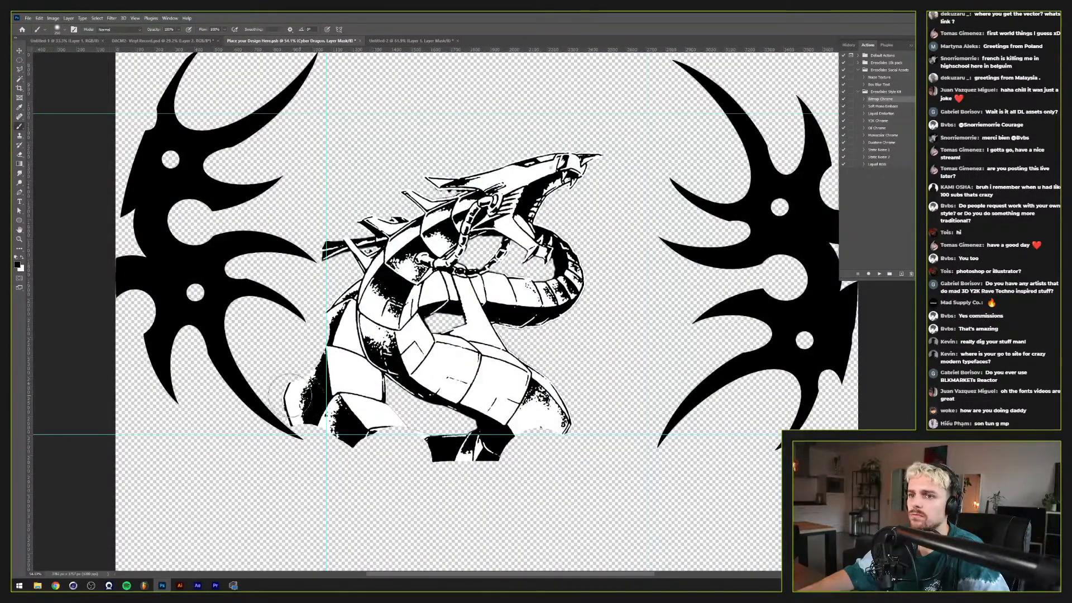
# Step: Paint out the dragon's remaining rear blade and lower coils on the Cyber Dragon group's mask, using the mockup overlay's inner ring as reference
pyautogui.moveTo(290, 394)
pyautogui.mouseDown()
pyautogui.moveTo(293, 406)
pyautogui.moveTo(266, 367)
pyautogui.moveTo(335, 442)
pyautogui.moveTo(327, 391)
pyautogui.moveTo(357, 414)
pyautogui.mouseUp()
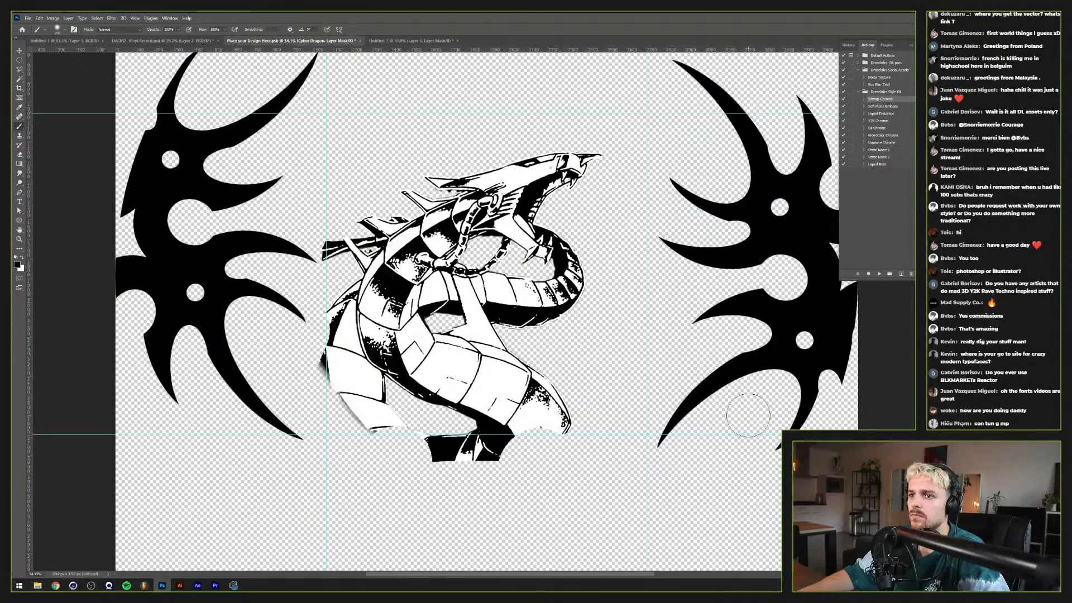
pyautogui.hotkey('ctrl', 'shift', 'alt', 'n')
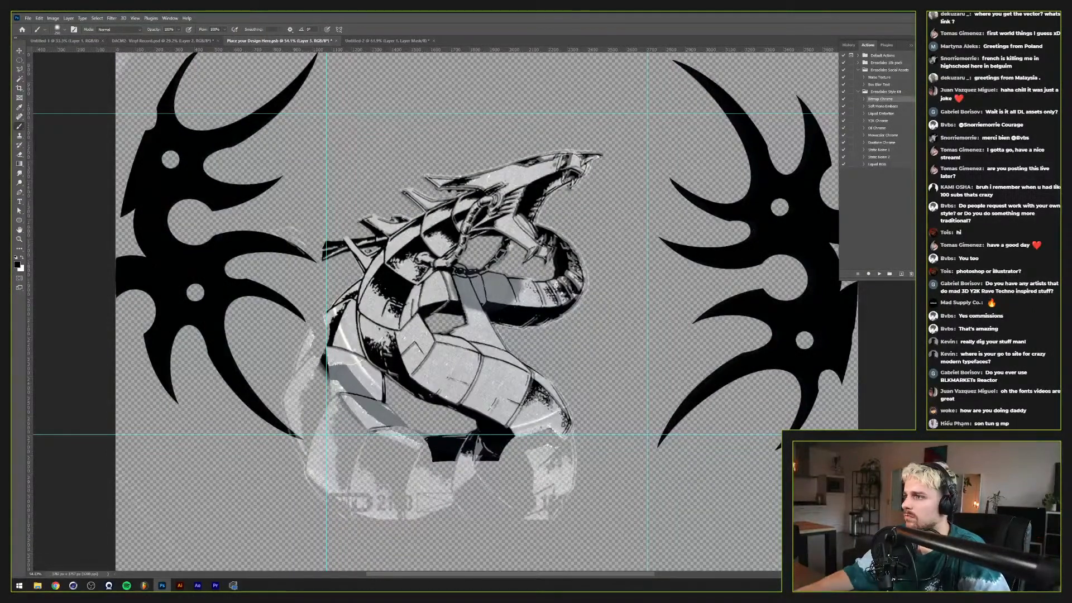
pyautogui.hotkey('ctrl', 'z')
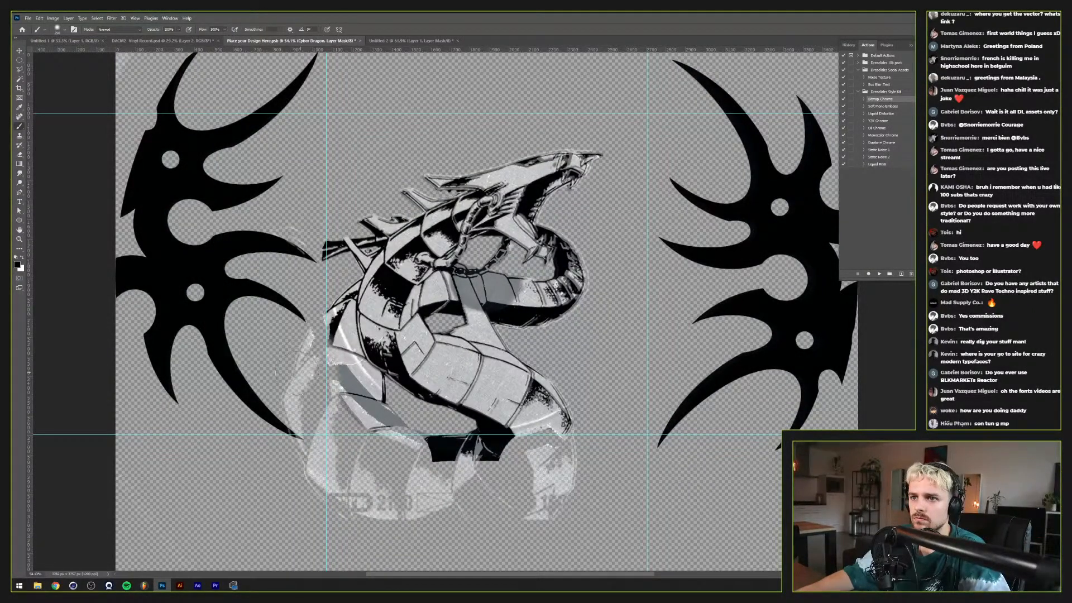
pyautogui.moveTo(302, 363)
pyautogui.mouseDown()
pyautogui.moveTo(318, 407)
pyautogui.moveTo(330, 402)
pyautogui.moveTo(380, 447)
pyautogui.moveTo(455, 463)
pyautogui.moveTo(533, 461)
pyautogui.moveTo(487, 469)
pyautogui.moveTo(567, 446)
pyautogui.mouseUp()
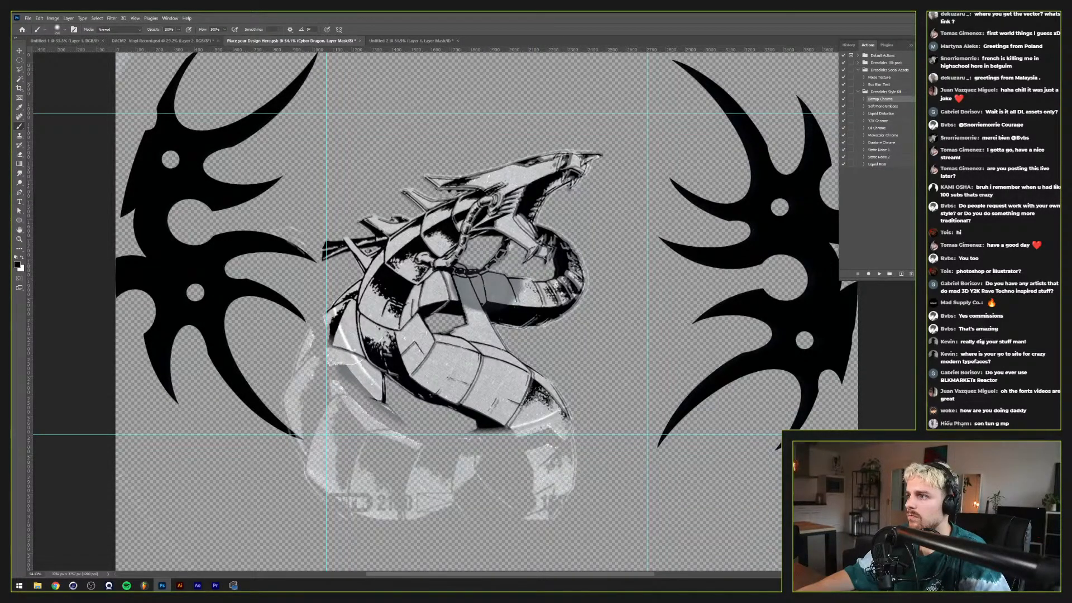
# Step: Reapply the last Filter Gallery filter to the Cyber Dragon group's mask, check the hardened mask, and hide the mockup overlay
pyautogui.click(112, 19)
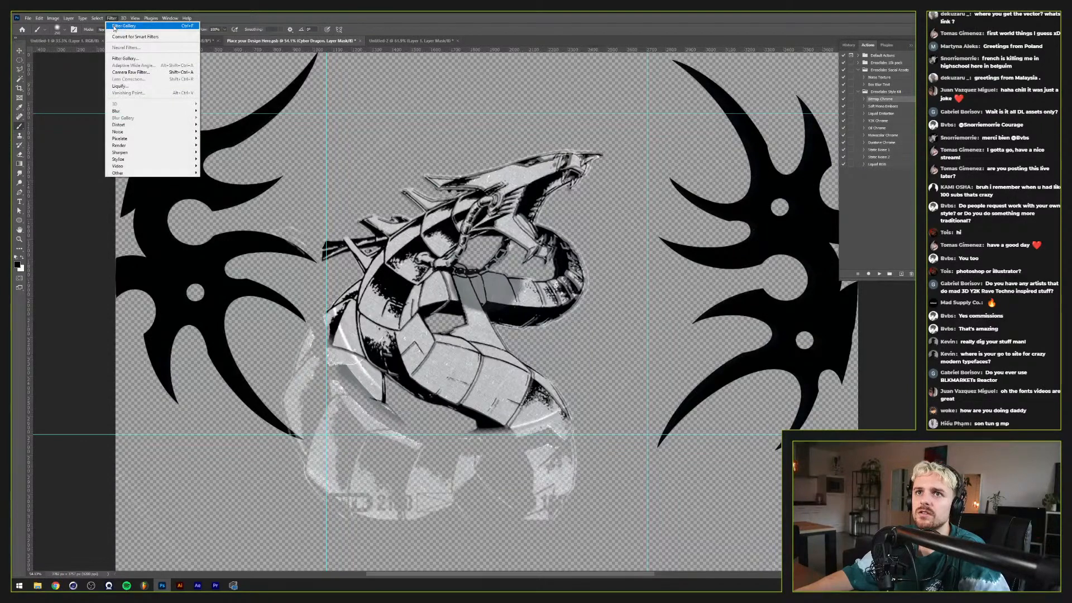
pyautogui.click(118, 26)
pyautogui.press('\\')
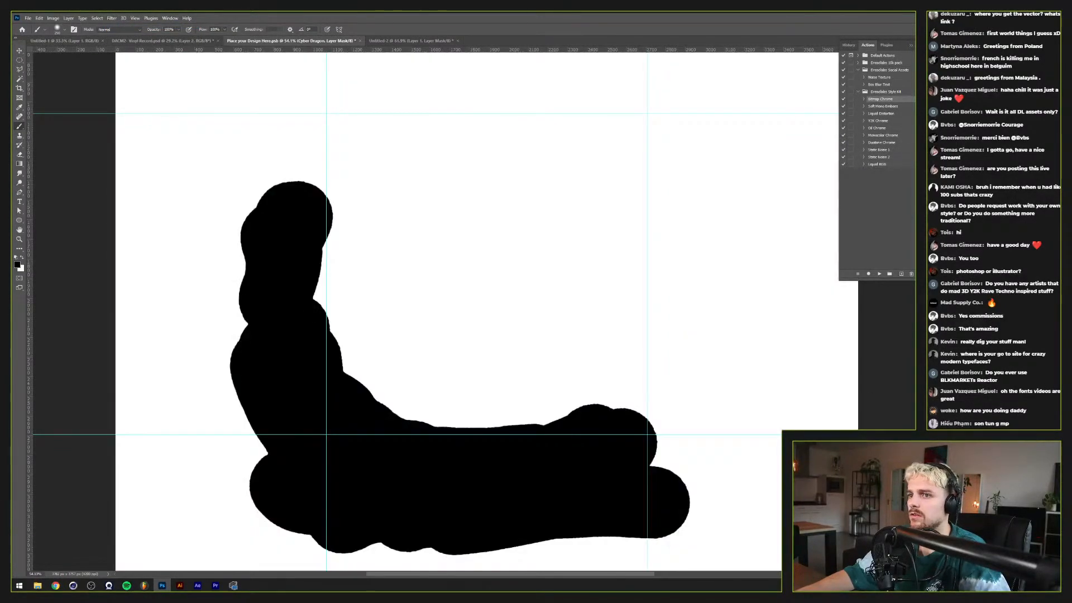
pyautogui.press('\\')
pyautogui.hotkey('ctrl', 'shift', 'alt', 'n')
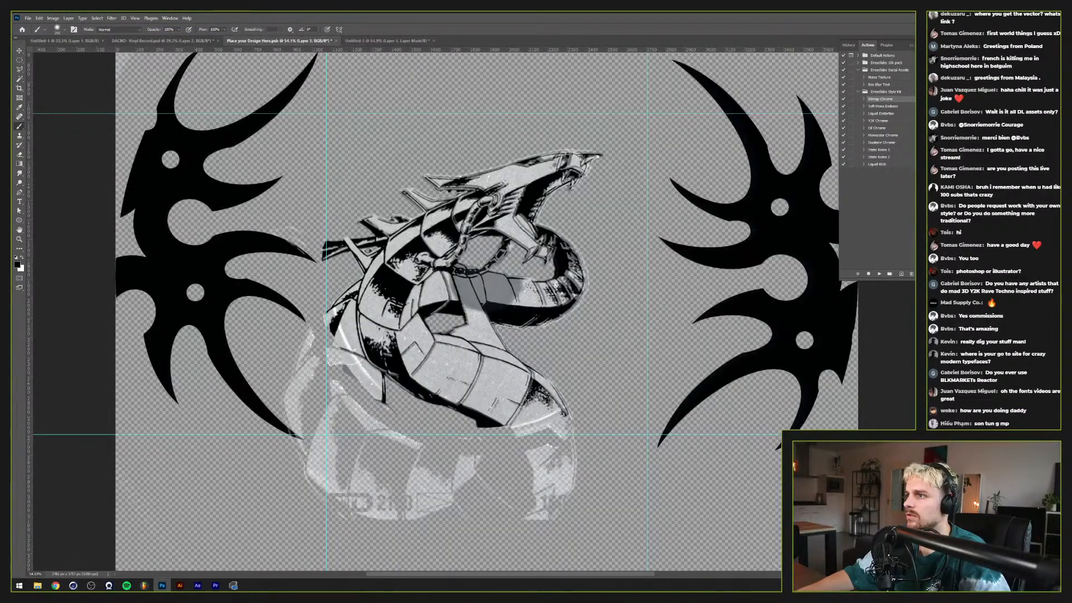
pyautogui.hotkey('ctrl', 'z')
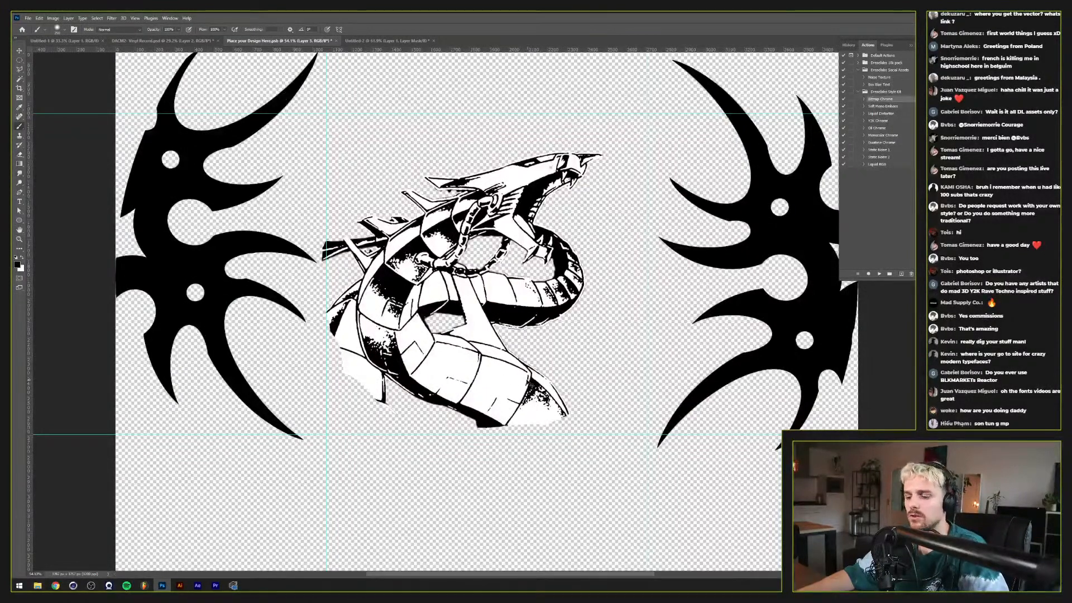
# Step: Save the label design and inspect the masked dragon inside the inner ring in the vinyl record mockup
pyautogui.hotkey('ctrl', 's')
pyautogui.click(141, 41)
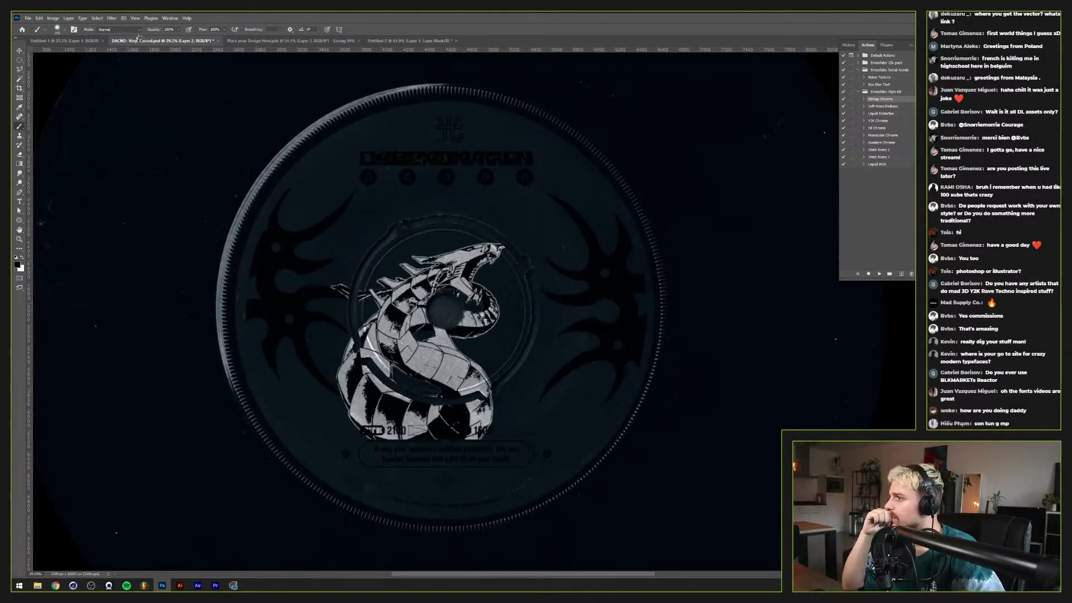
pyautogui.scroll(1, 252, 240)
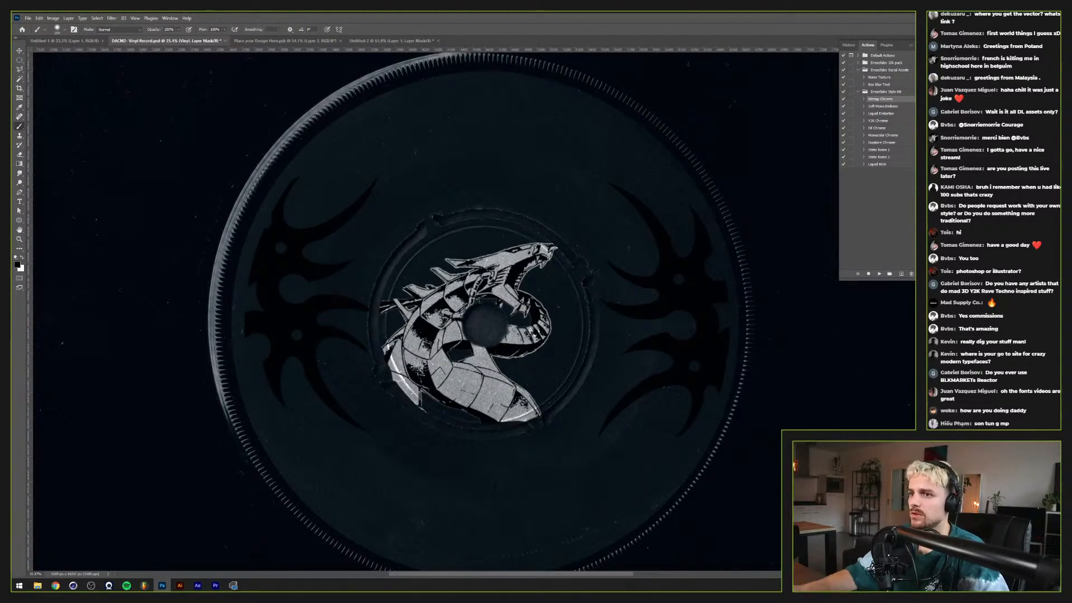
pyautogui.scroll(2, 443, 369)
pyautogui.scroll(-2, 444, 370)
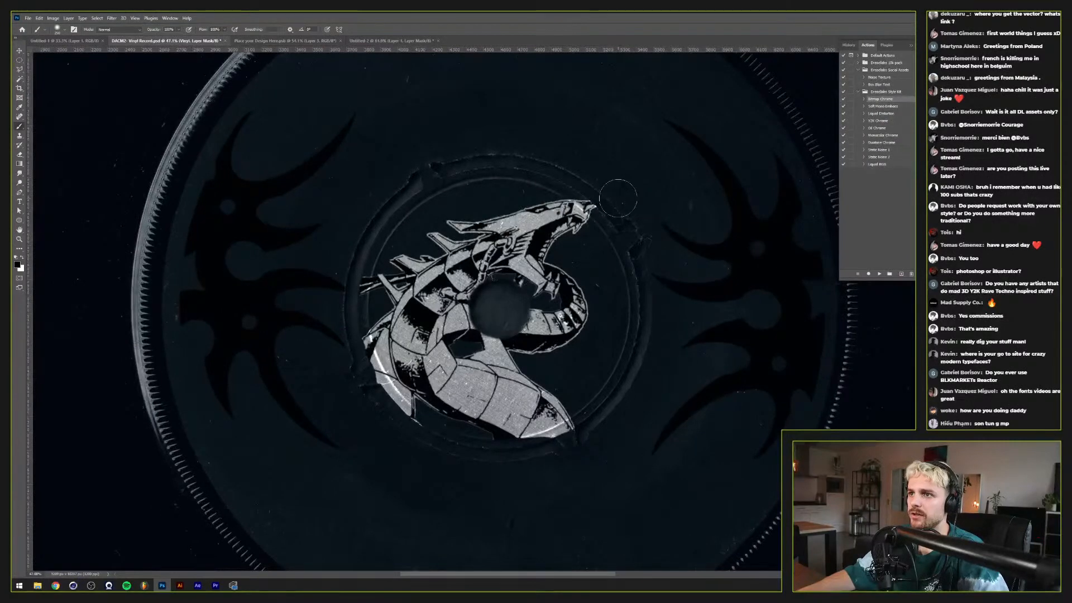
# Step: Duplicate the tribal shapes' Vector Smart Object layer from the Place your Design Here document into a new document
pyautogui.click(258, 40)
pyautogui.scroll(-2, 491, 227)
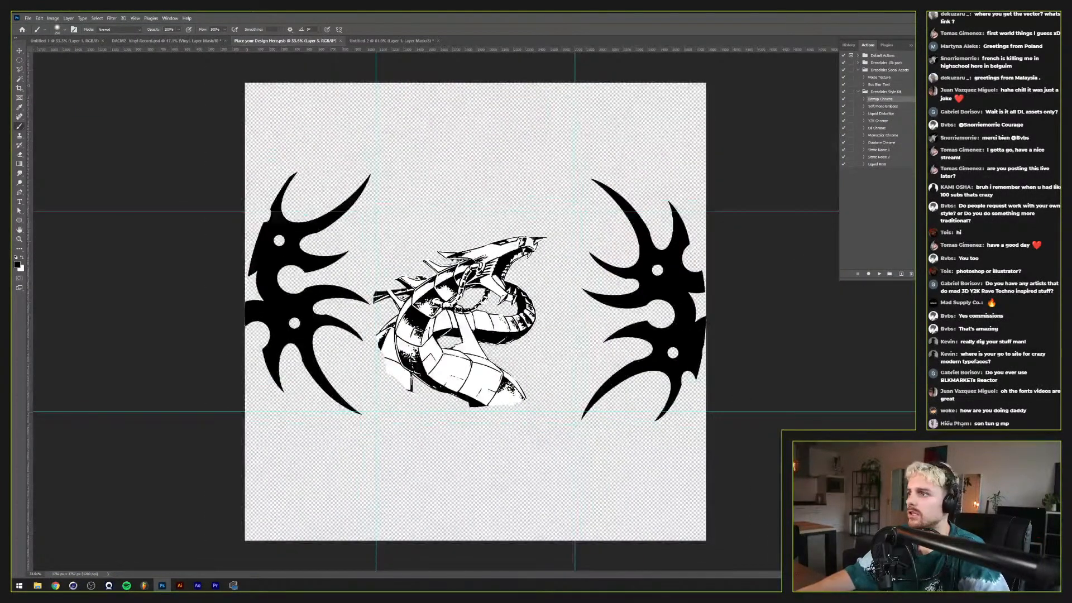
pyautogui.hotkey('alt', '[')
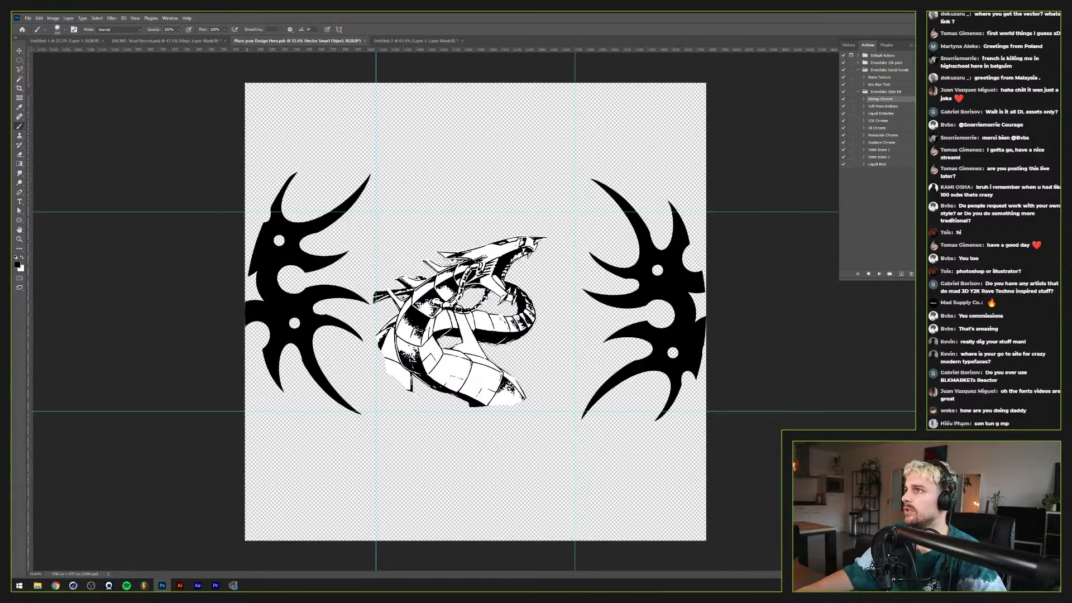
pyautogui.hotkey('ctrl', 'alt', 'j')
pyautogui.click(692, 209)
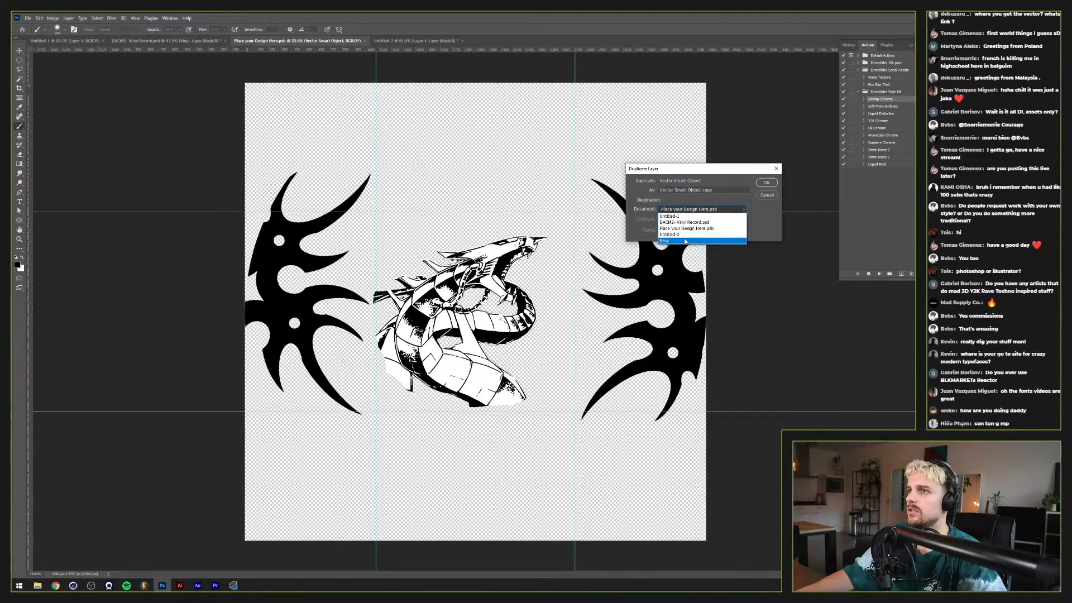
pyautogui.click(685, 242)
pyautogui.click(767, 183)
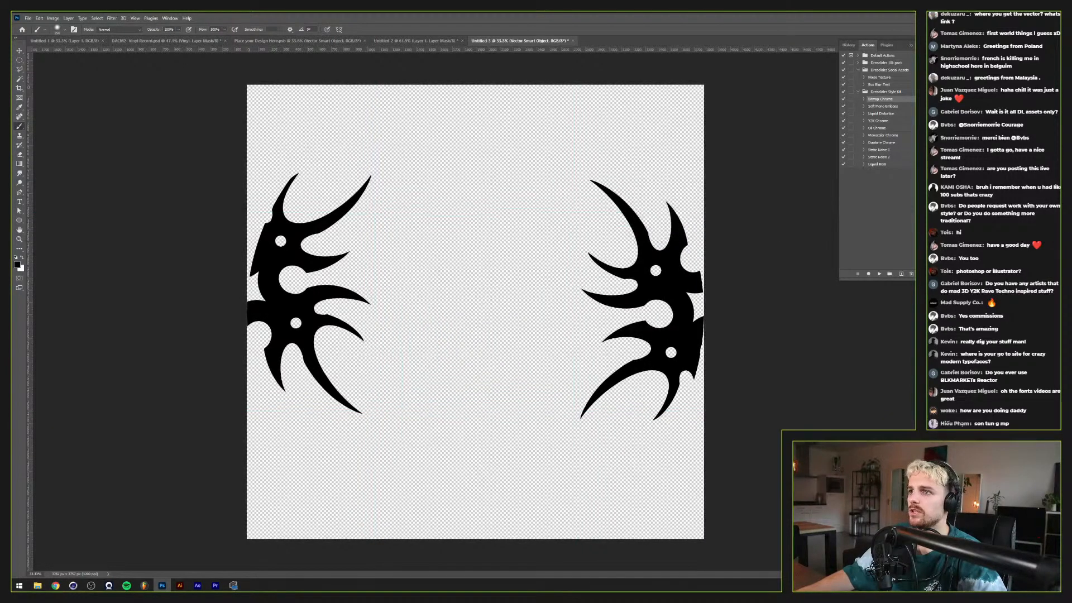
# Step: Invert the tribal shapes to white and add a black-filled layer behind them
pyautogui.hotkey('ctrl', 'i')
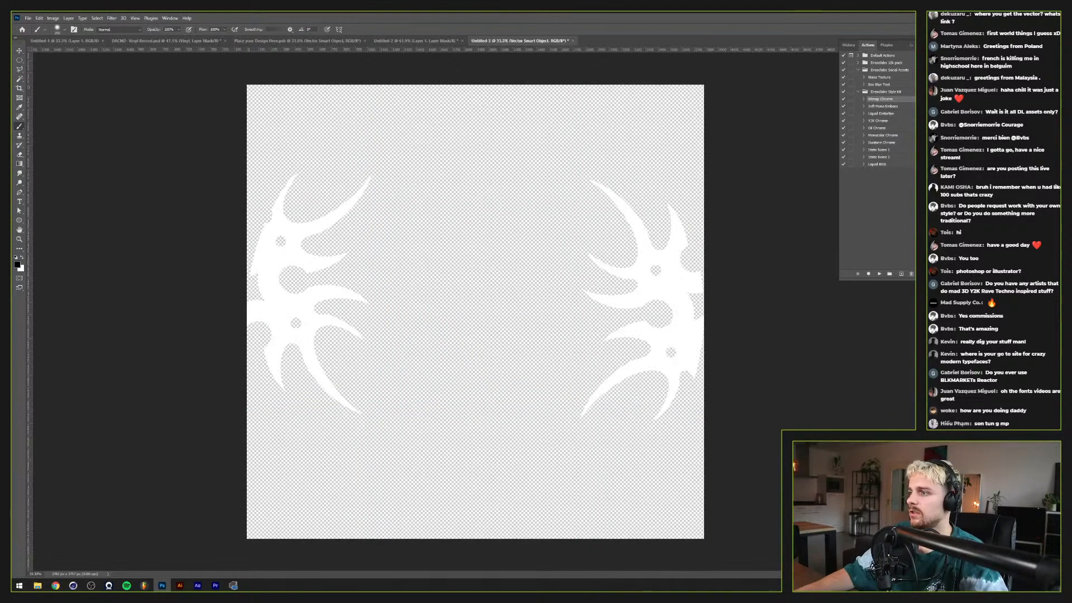
pyautogui.hotkey('ctrl', 'shift', 'alt', 'n')
pyautogui.hotkey('ctrl', 'BackSpace')
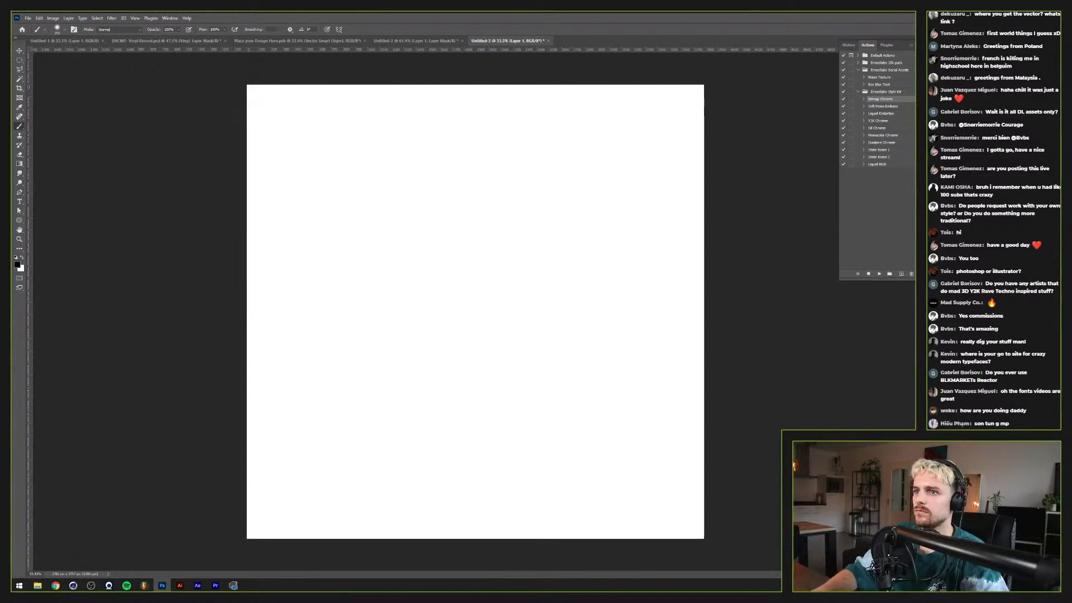
pyautogui.hotkey('ctrl', 'i')
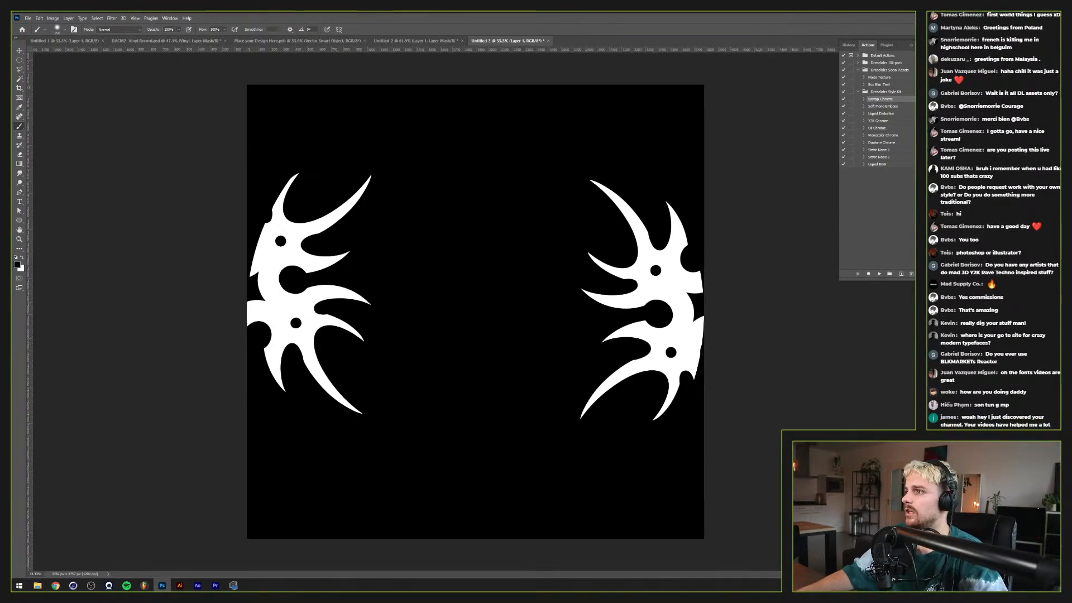
# Step: Try the Bitmap Chrome action on the white tribal shapes and roll the document history back to the last Invert
pyautogui.hotkey('alt', ']')
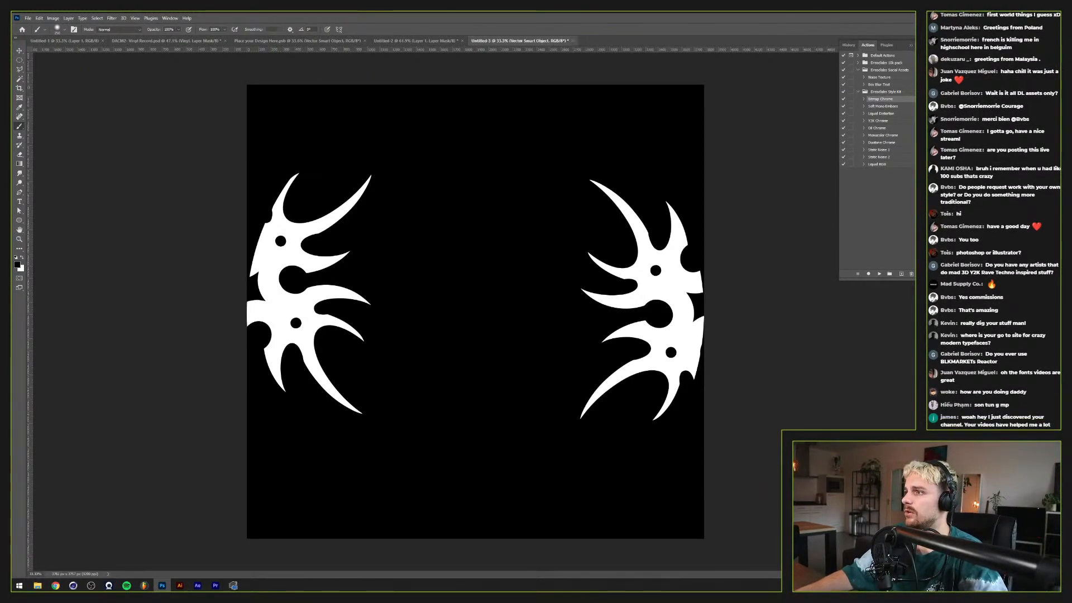
pyautogui.click(881, 274)
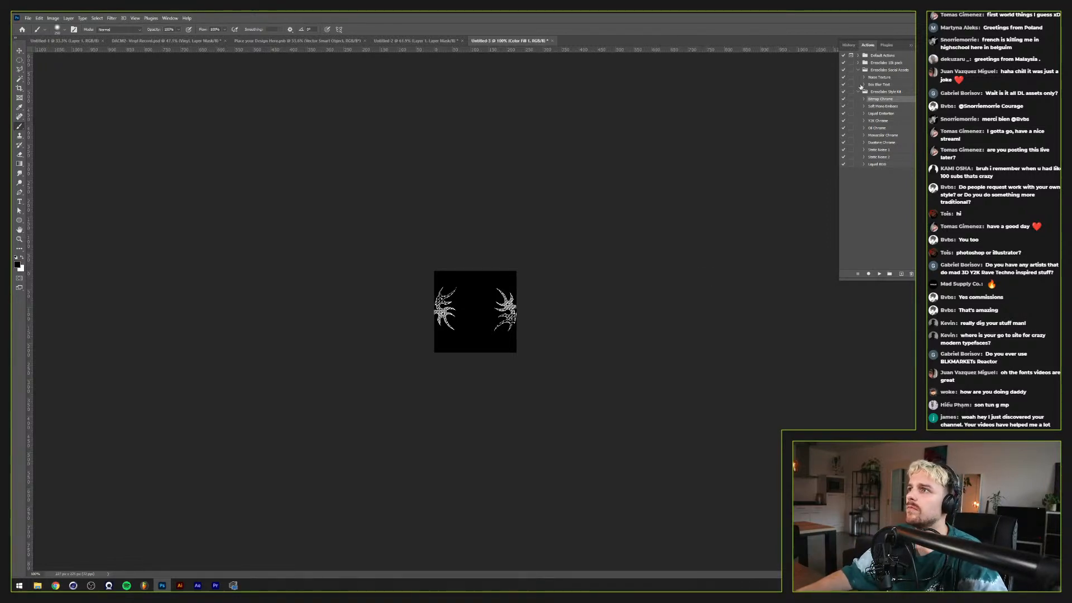
pyautogui.click(849, 45)
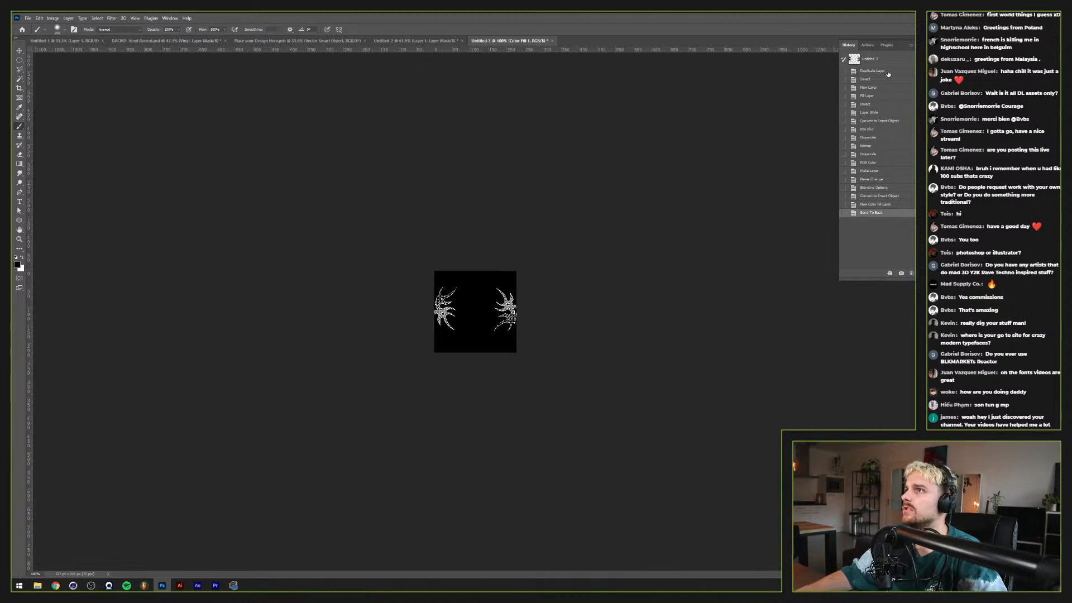
pyautogui.click(866, 101)
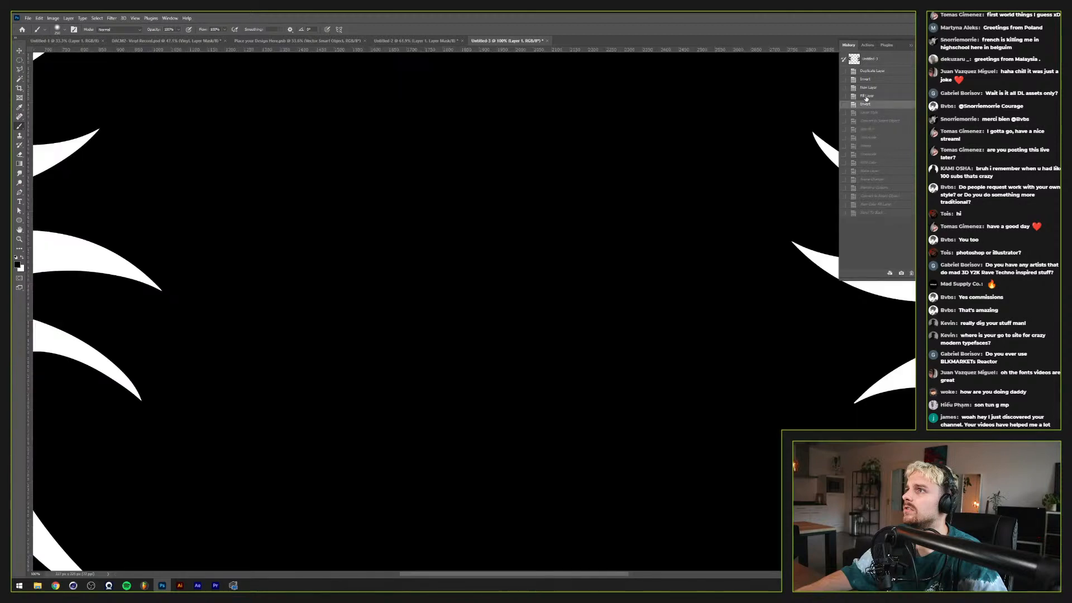
pyautogui.hotkey('ctrl', '0')
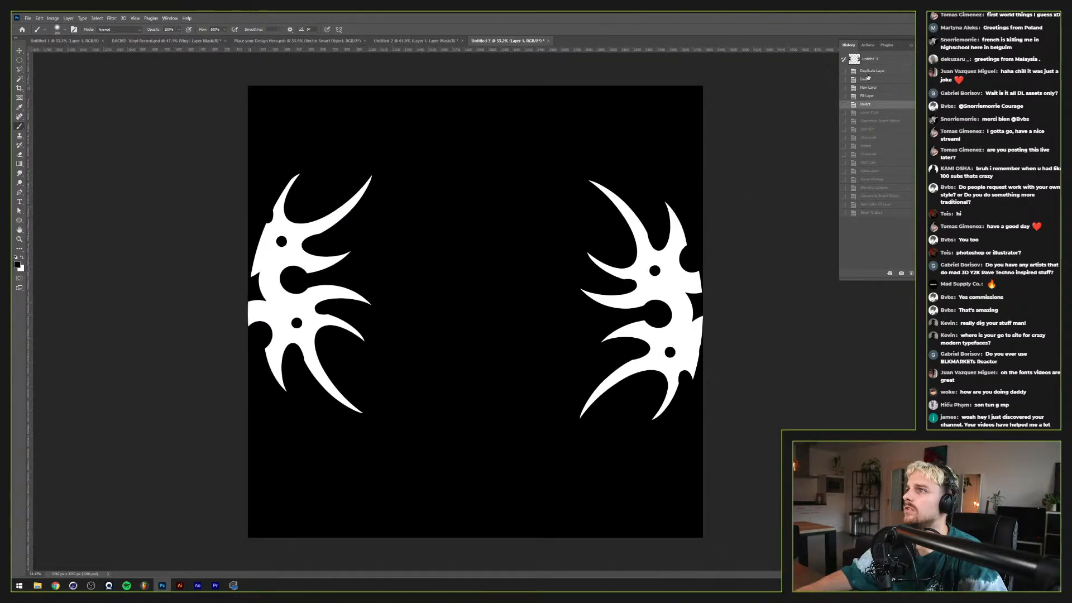
# Step: Run the Y2K Chrome action on the tribal shapes and apply a scratchy black-and-white texture action from the same style kit
pyautogui.click(868, 45)
pyautogui.click(874, 165)
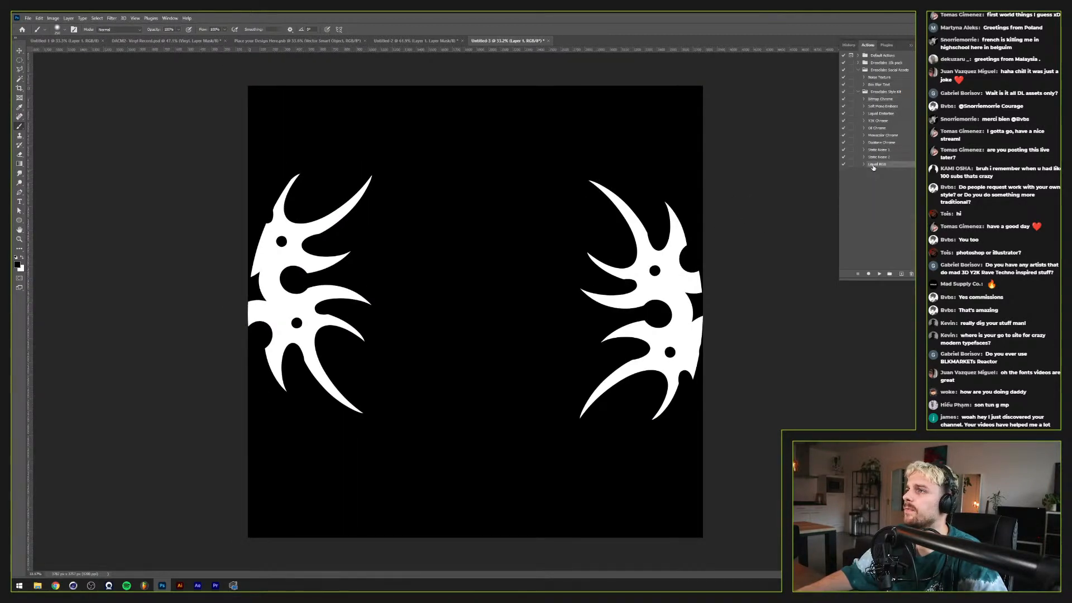
pyautogui.click(883, 121)
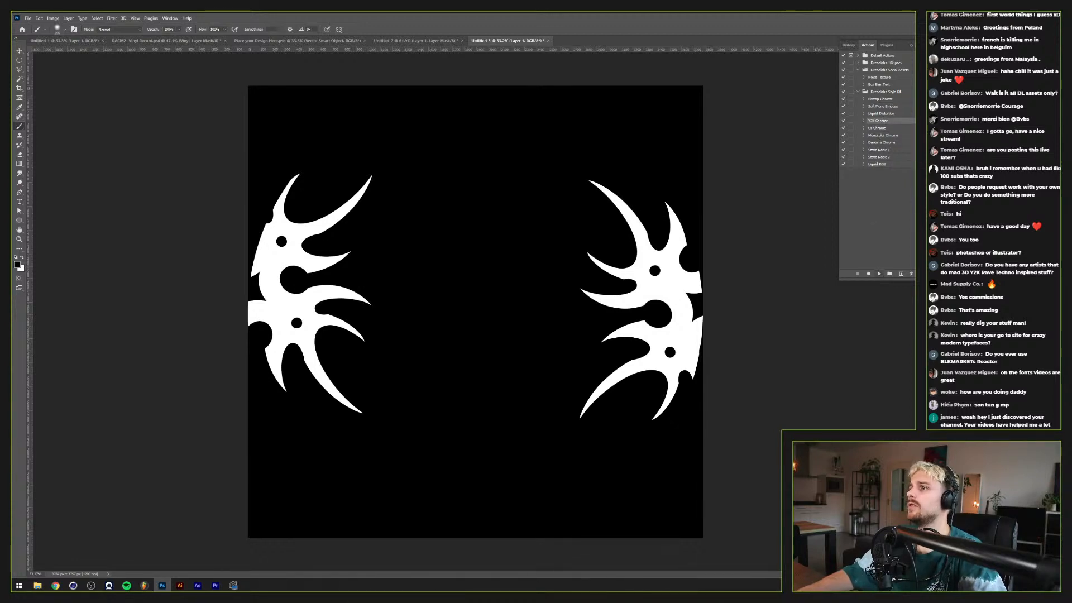
pyautogui.click(880, 274)
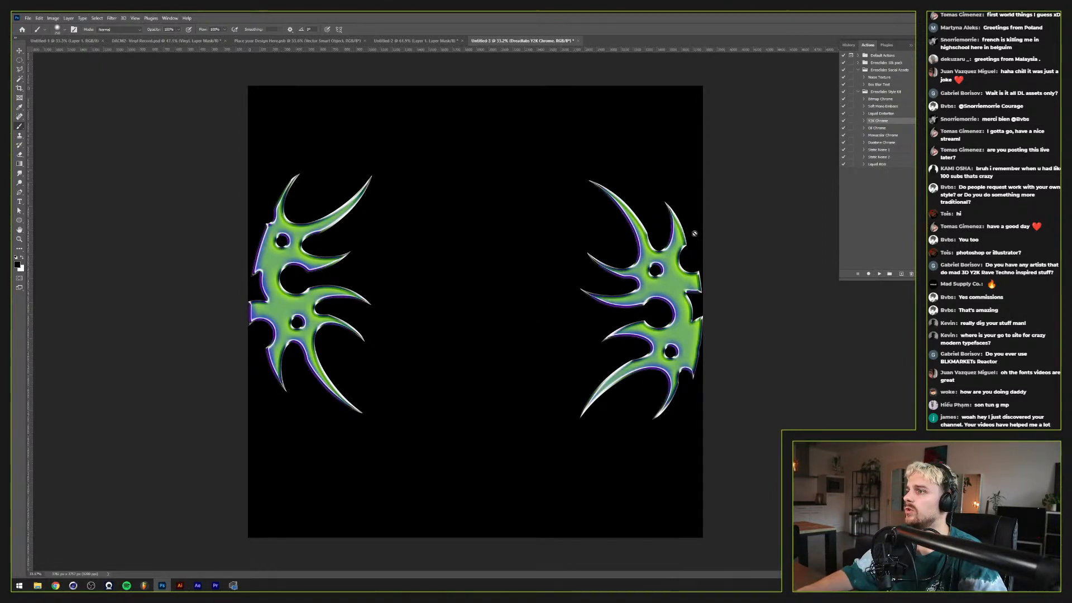
pyautogui.click(880, 150)
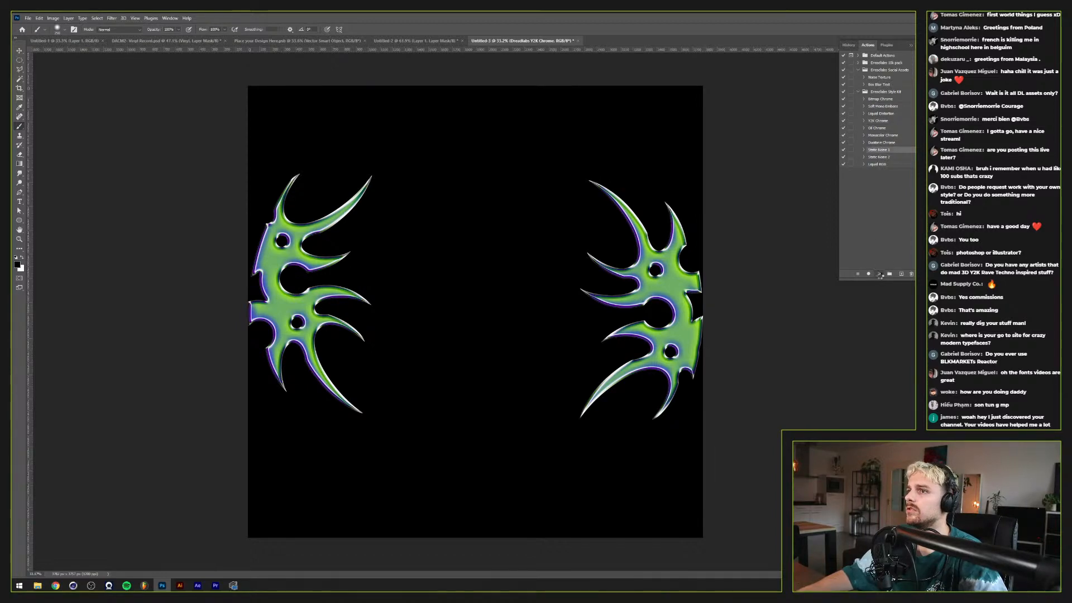
pyautogui.click(880, 274)
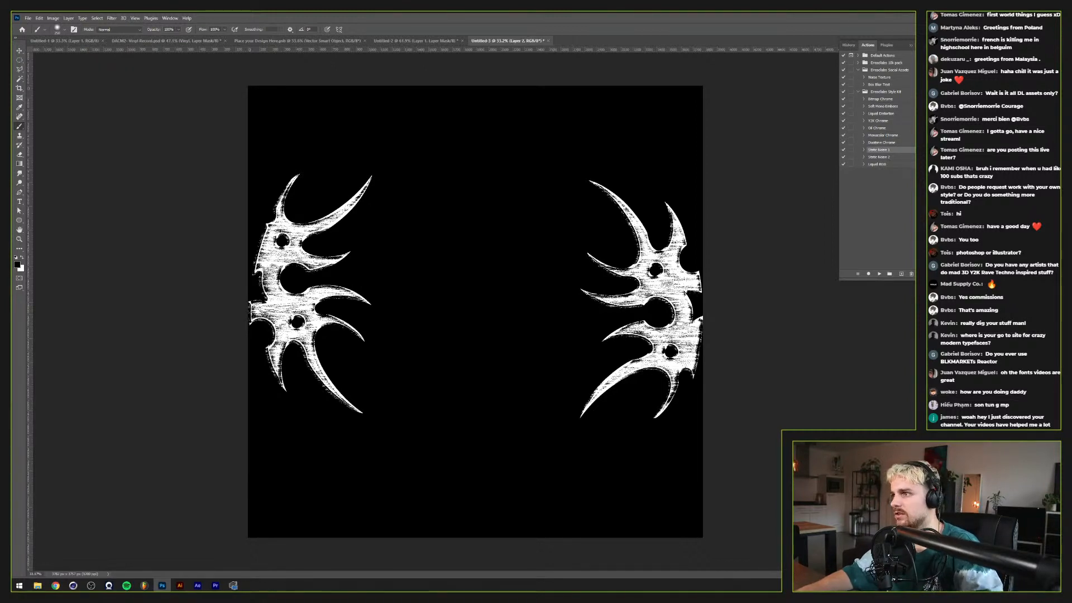
# Step: Delete the black background around the textured tribal shapes and the black fill inside their four round holes with the Magic Wand
pyautogui.click(19, 80)
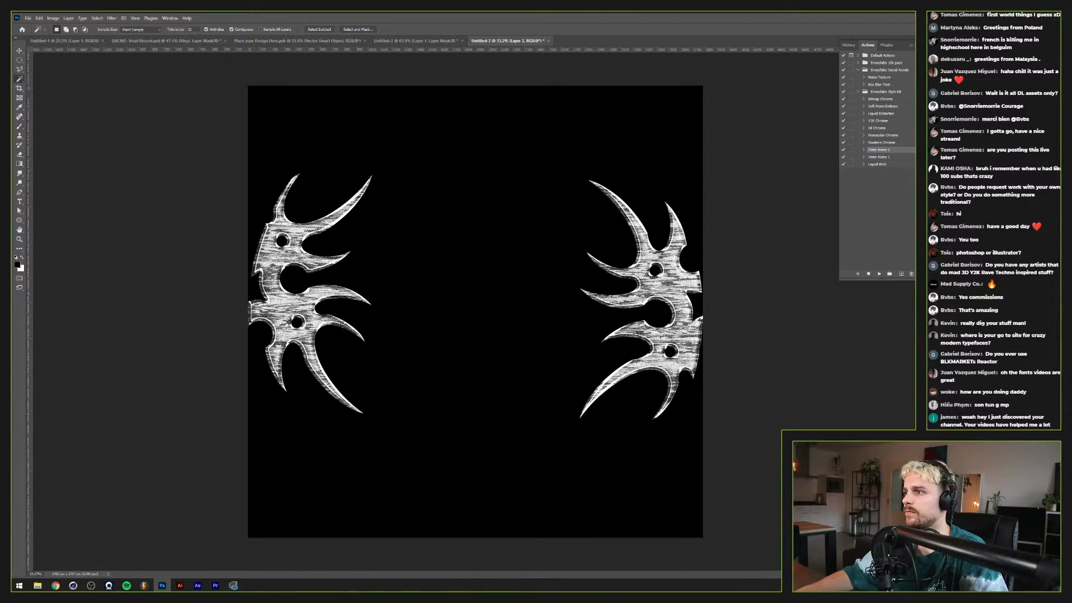
pyautogui.click(443, 270)
pyautogui.press('Delete')
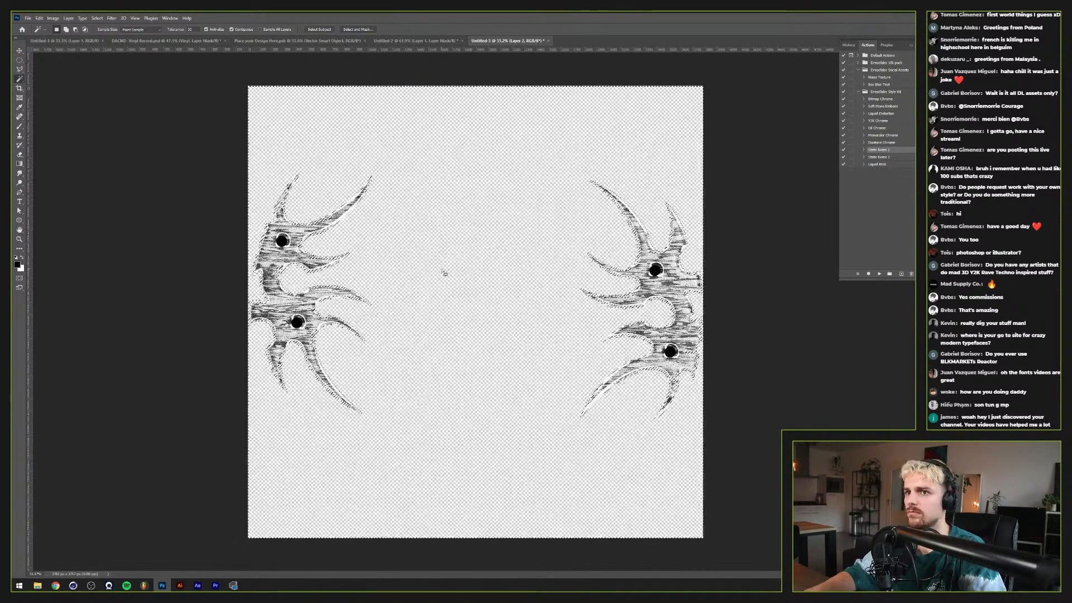
pyautogui.click(285, 242)
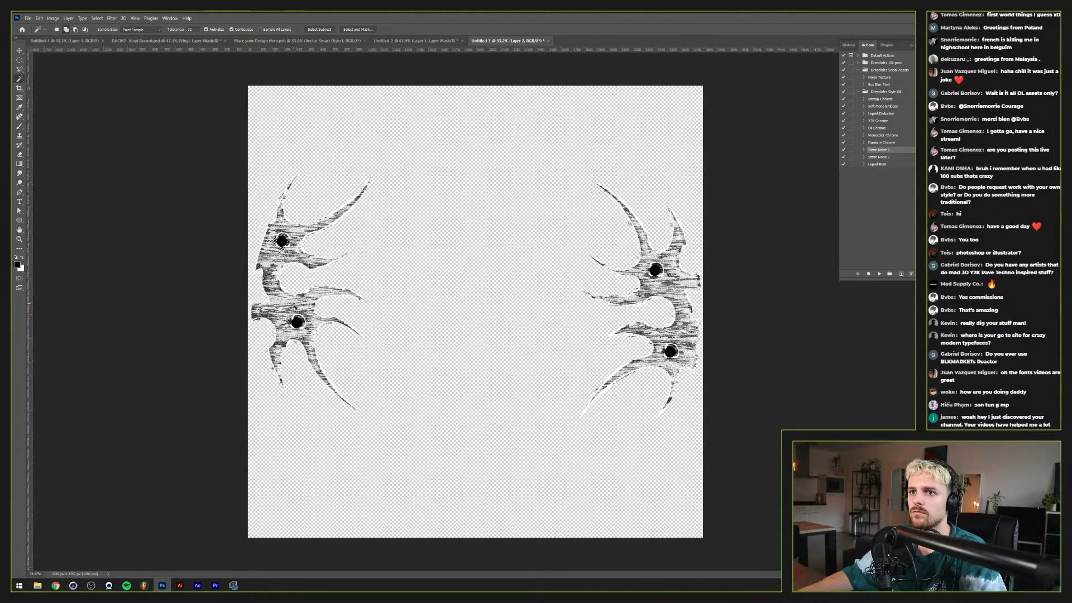
pyautogui.keyDown('shift'); pyautogui.click(298, 321); pyautogui.keyUp('shift')
pyautogui.keyDown('shift'); pyautogui.click(670, 350); pyautogui.keyUp('shift')
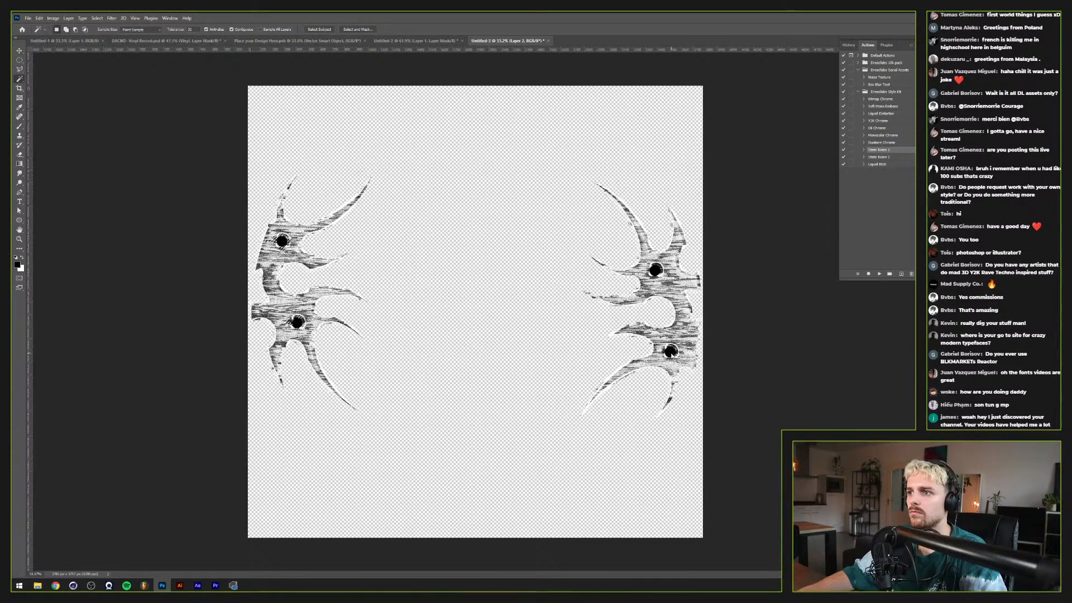
pyautogui.keyDown('shift'); pyautogui.click(657, 270); pyautogui.keyUp('shift')
pyautogui.press('Delete')
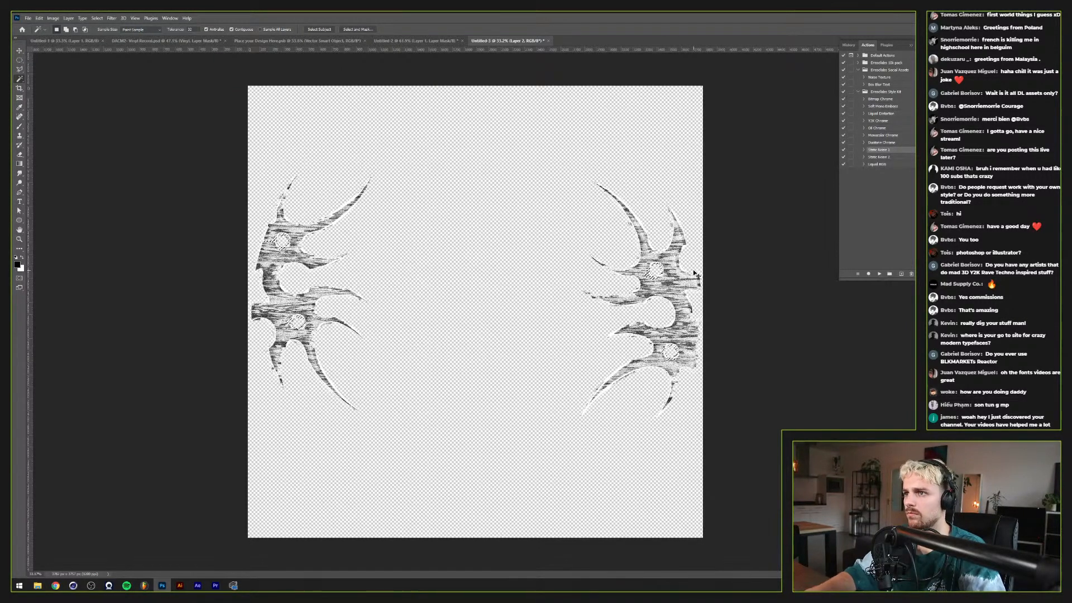
# Step: Deselect and copy the textured tribal shapes layer into the Place your Design Here document
pyautogui.press('v')
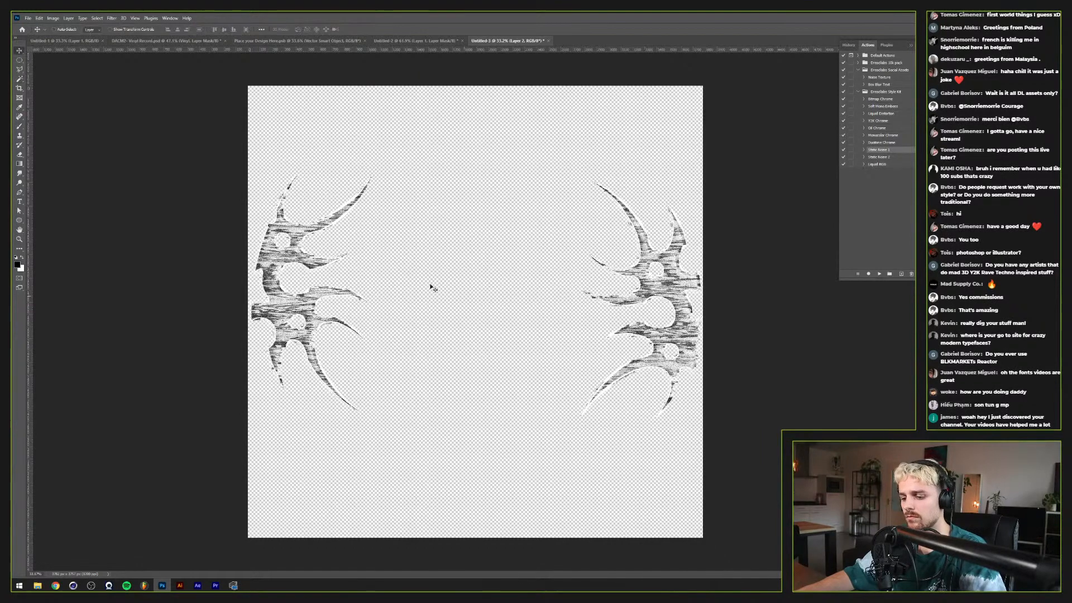
pyautogui.moveTo(433, 287); pyautogui.dragTo(406, 263)
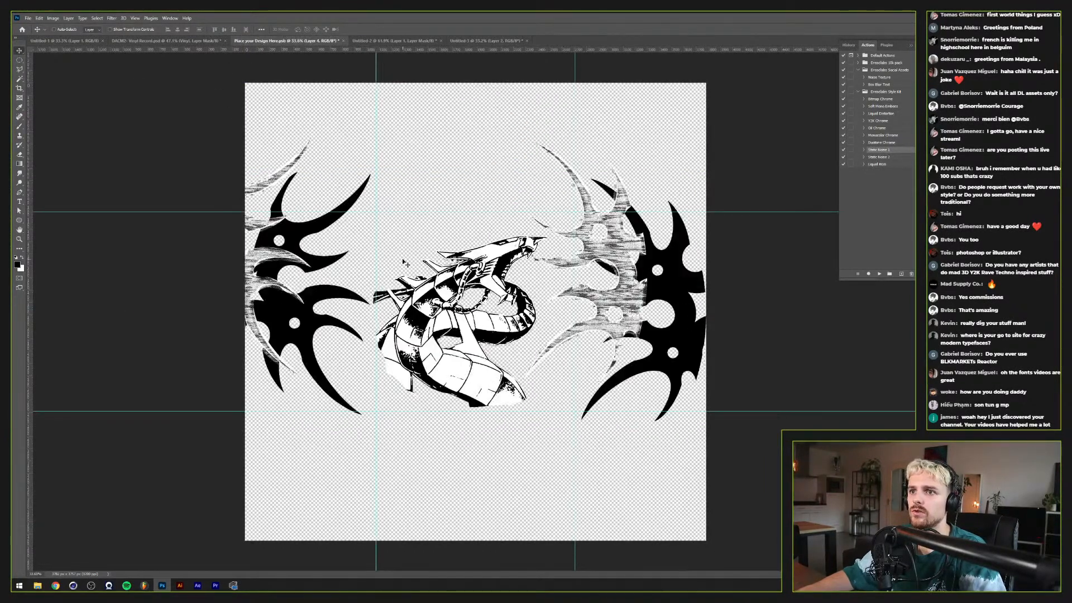
# Step: Align the textured tribal shapes over the black tribal shapes on both sides of the dragon
pyautogui.moveTo(684, 341); pyautogui.dragTo(737, 376)
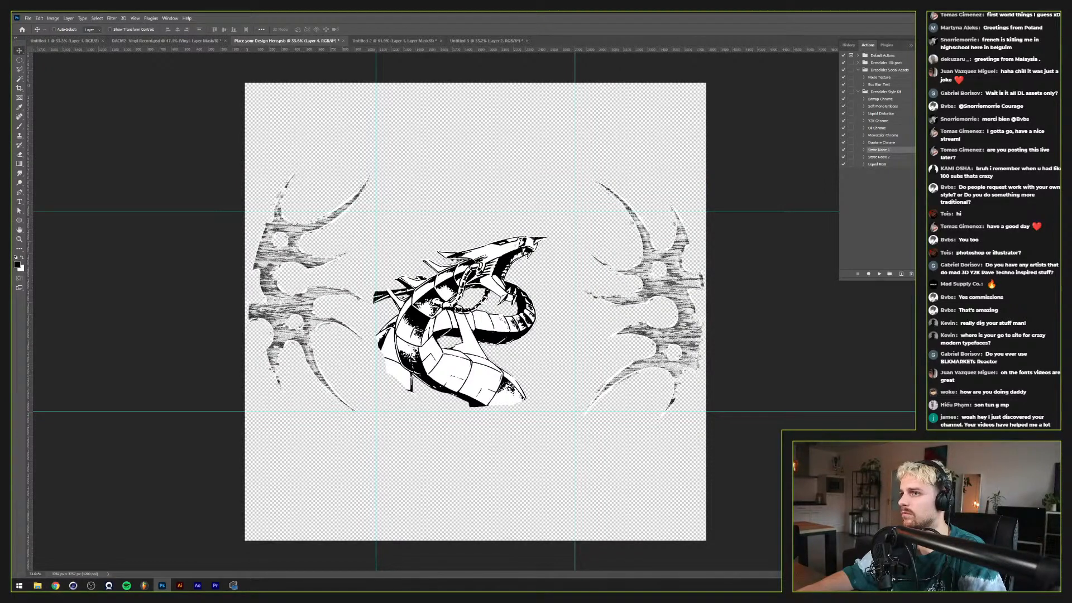
pyautogui.hotkey('ctrl', 'z')
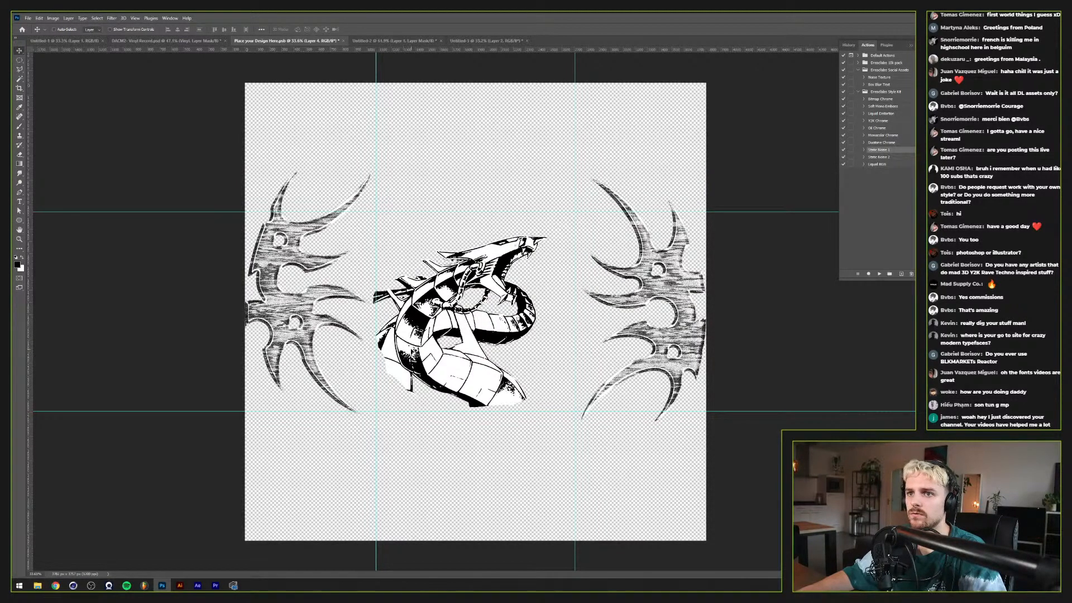
pyautogui.scroll(2, 411, 349)
pyautogui.scroll(-1, 411, 349)
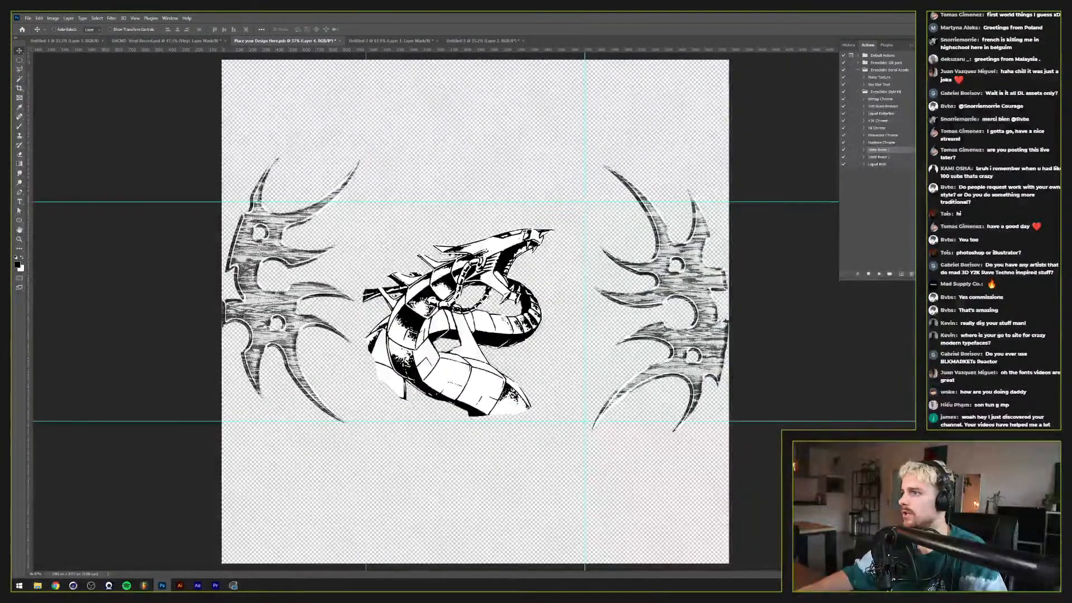
pyautogui.hotkey('ctrl', 'z')
pyautogui.scroll(-1, 522, 429)
pyautogui.scroll(1, 522, 428)
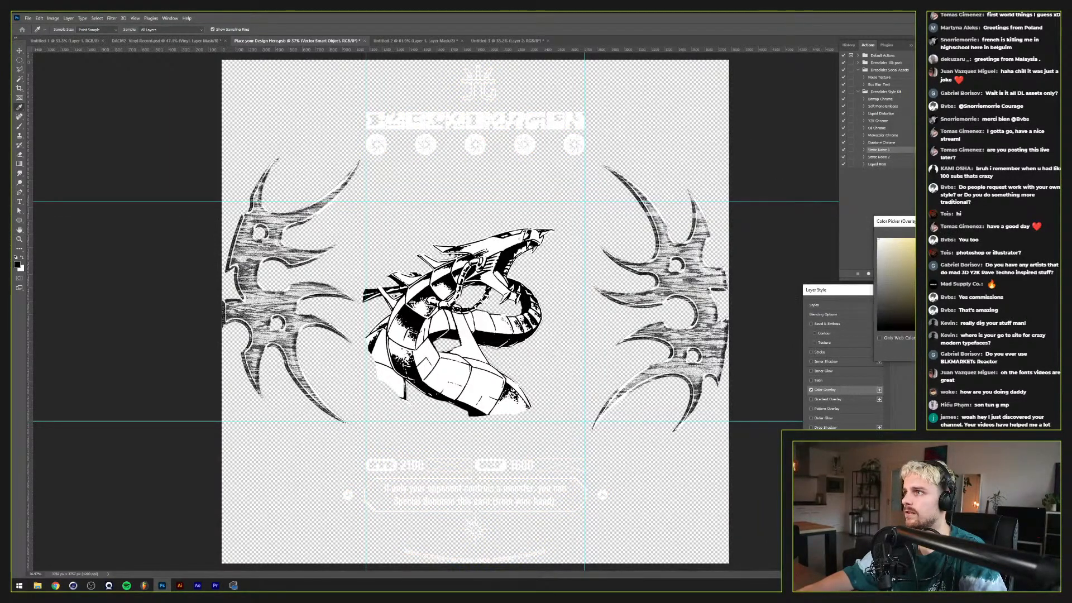
# Step: Apply a white Color Overlay to the title, icon and card-text artwork and save it to update the vinyl record mockup
pyautogui.press('Return')
pyautogui.press('Return')
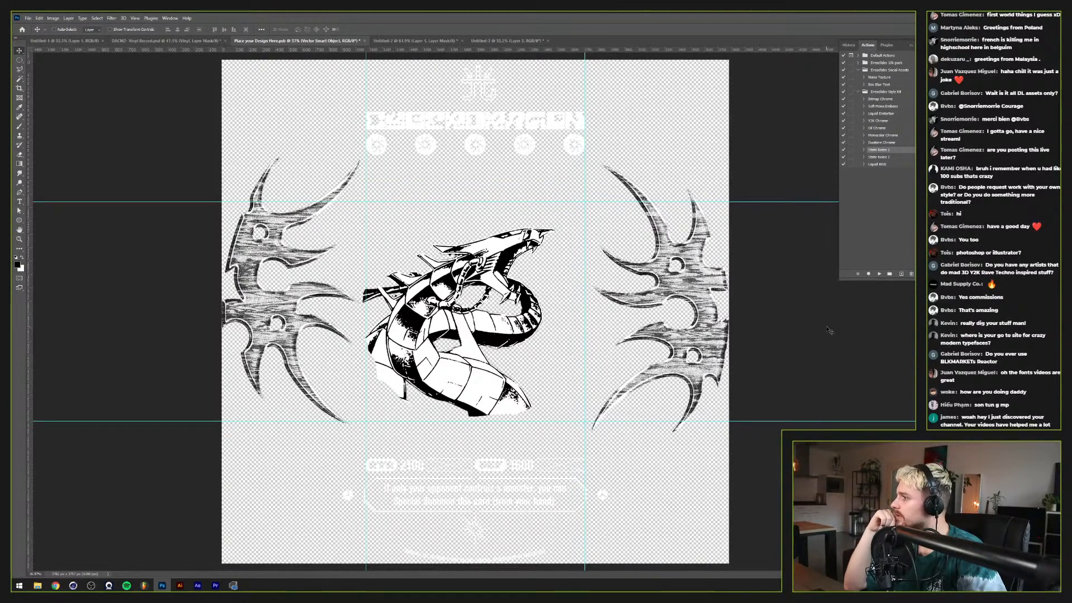
pyautogui.hotkey('ctrl', 's')
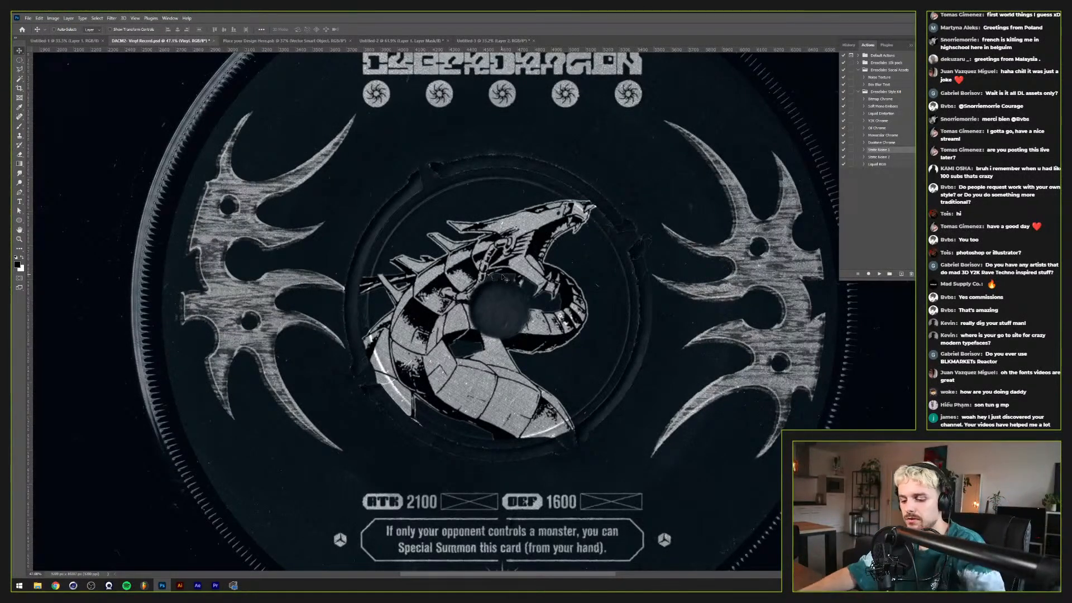
pyautogui.scroll(-6, 503, 277)
pyautogui.scroll(3, 503, 277)
pyautogui.scroll(-1, 503, 277)
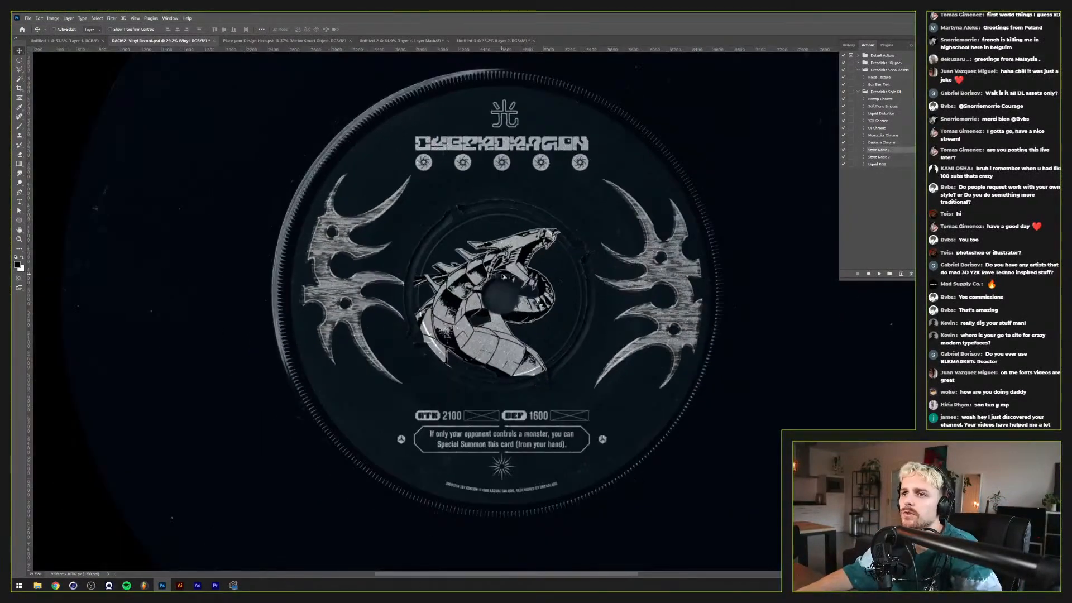
pyautogui.scroll(3, 503, 277)
pyautogui.scroll(-2, 503, 277)
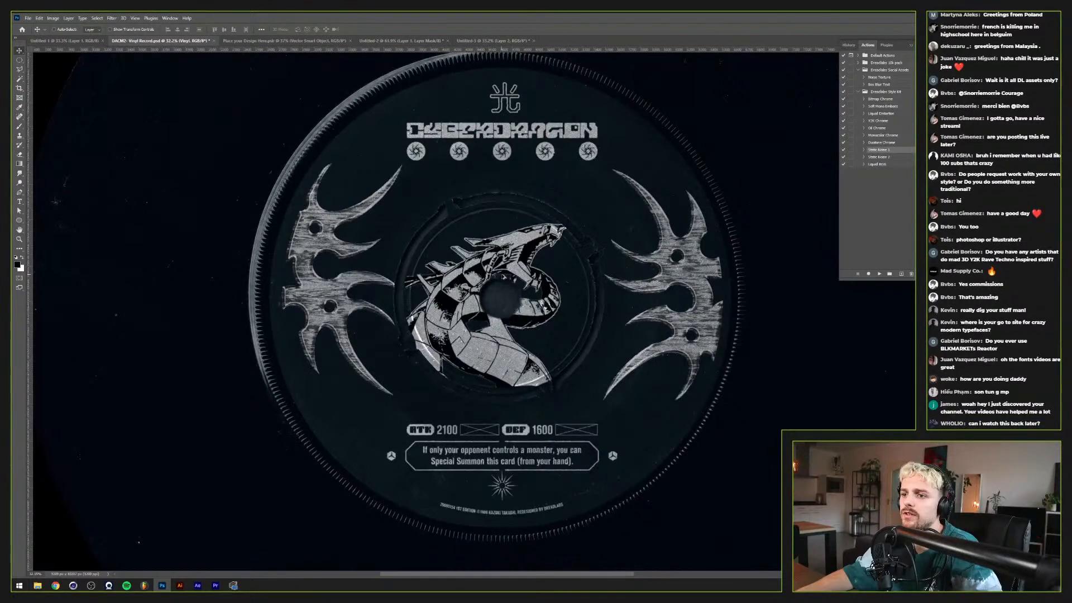
# Step: Add a cyan solid color fill to the Place your Design Here document and blend out the dragon's black tones in its Layer Style
pyautogui.click(248, 41)
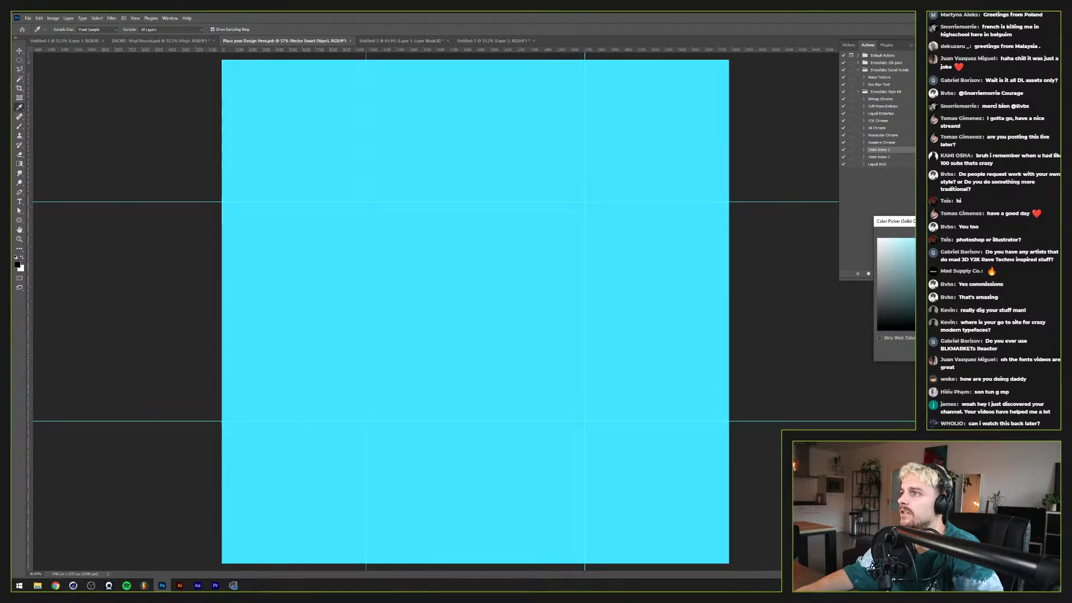
pyautogui.press('Return')
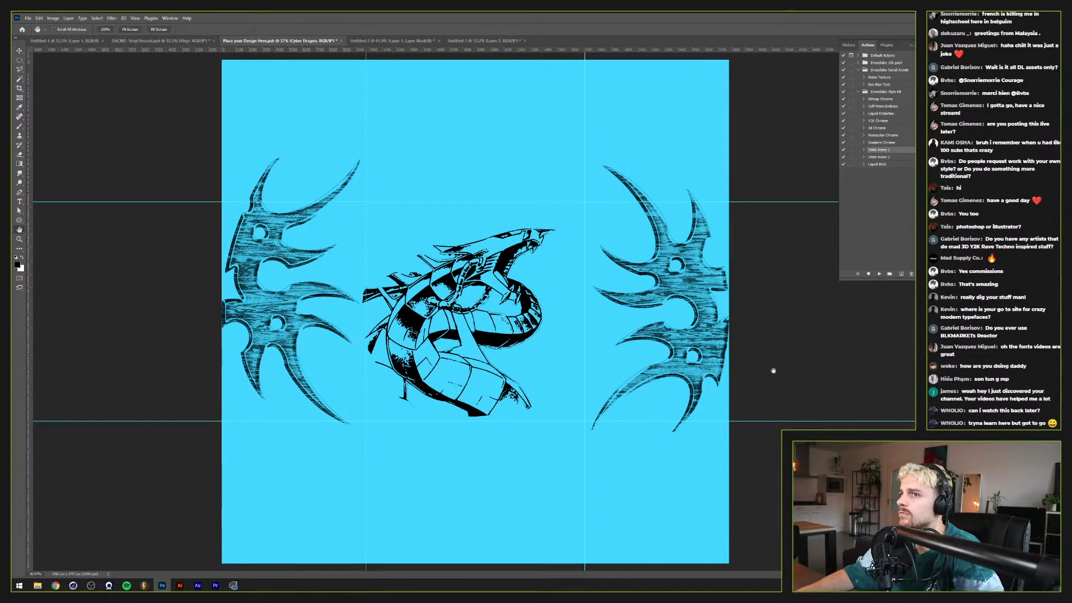
pyautogui.moveTo(909, 420); pyautogui.dragTo(921, 420)
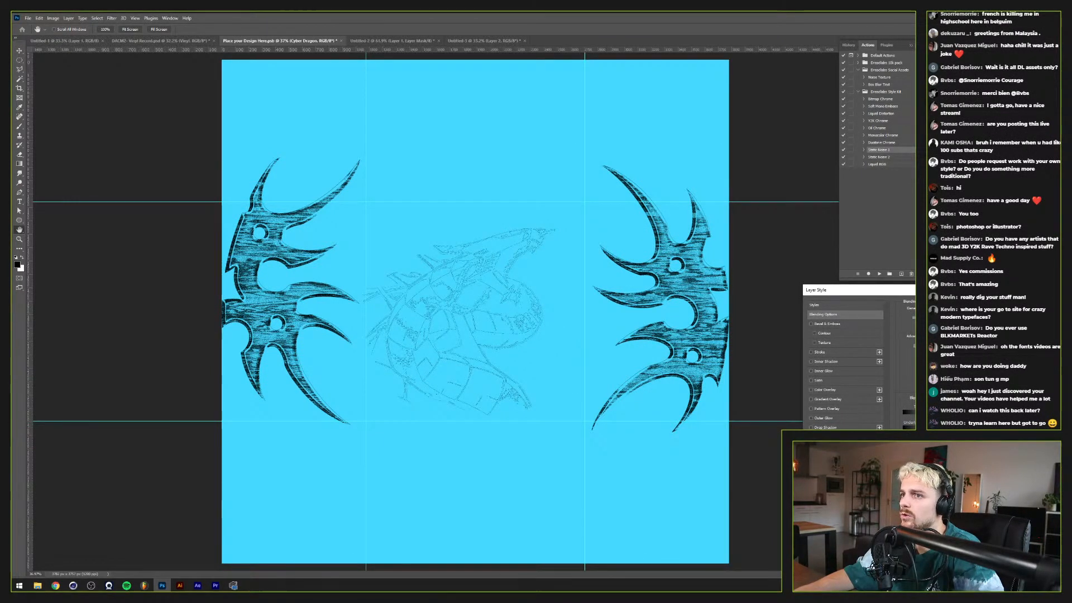
pyautogui.press('Return')
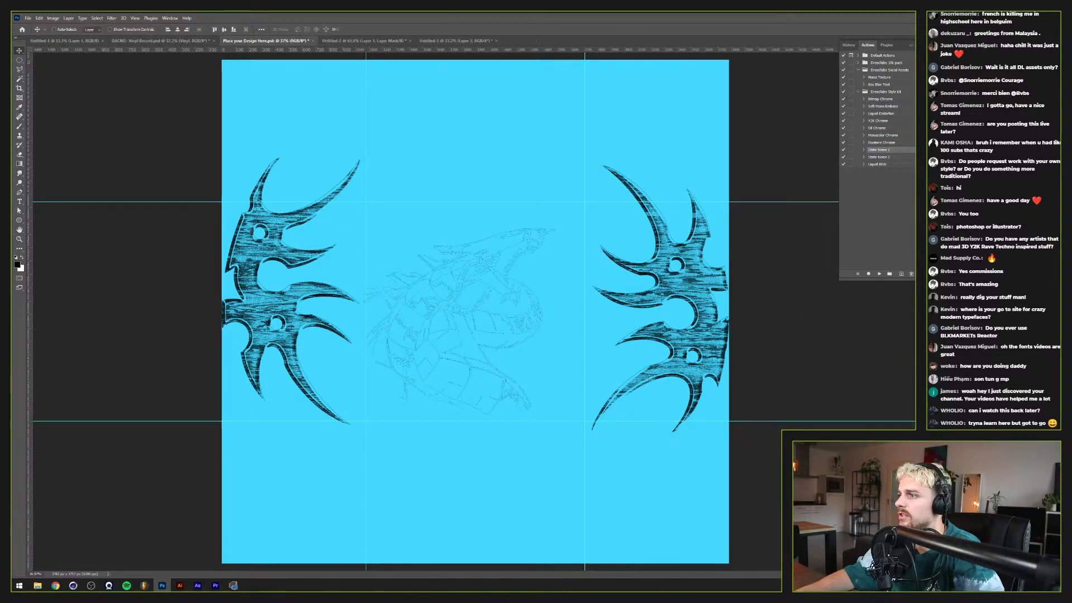
# Step: Group the tribal shape layers as Tribal Shapes and blend out the group's black tones in its Layer Style
pyautogui.hotkey('ctrl', 'g')
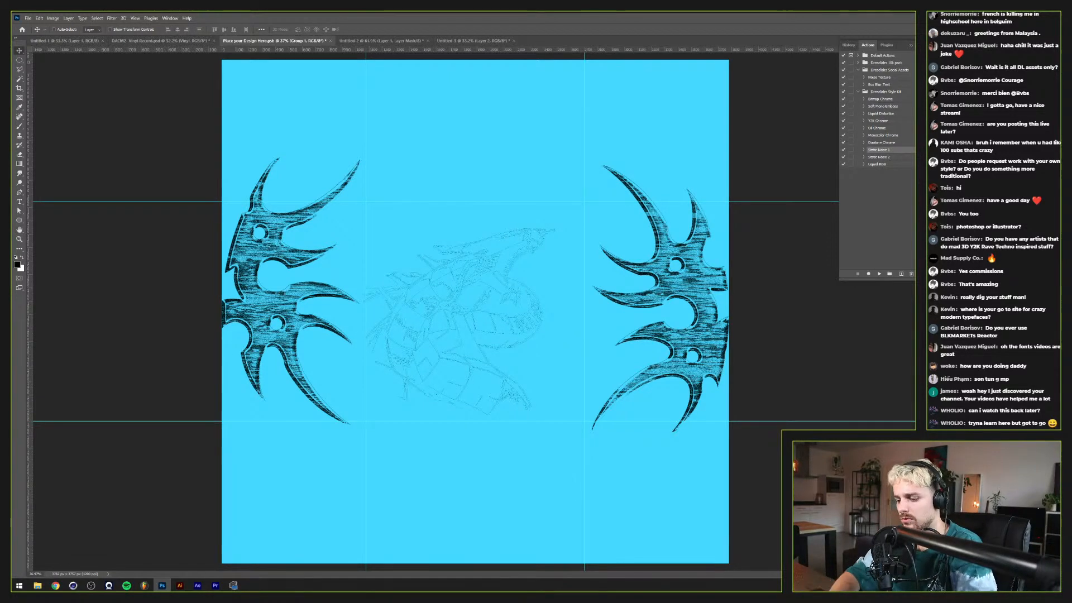
pyautogui.write('Tribal Shapes')
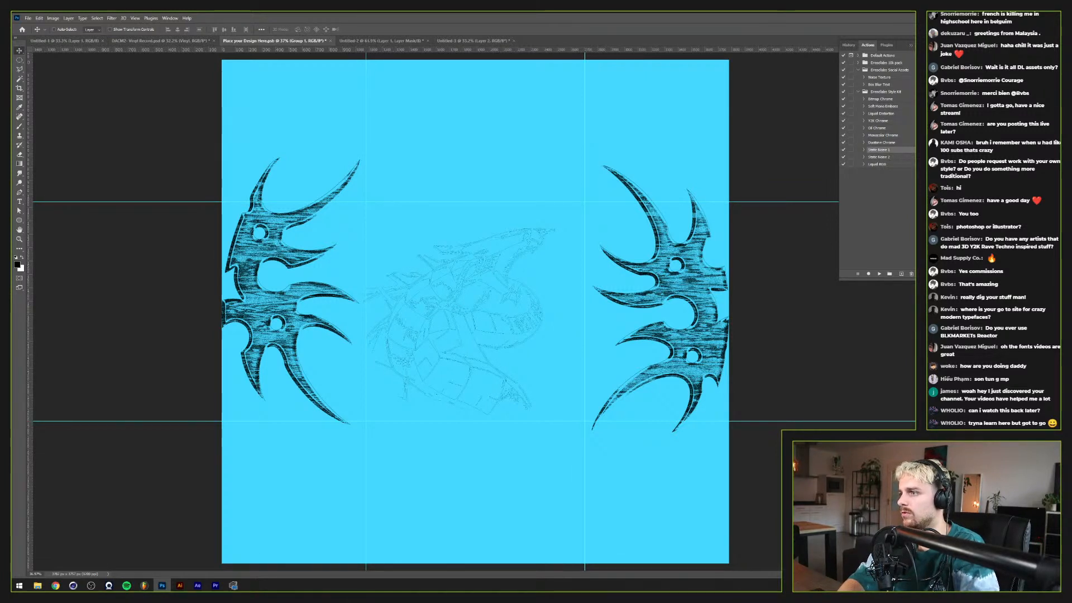
pyautogui.press('Return')
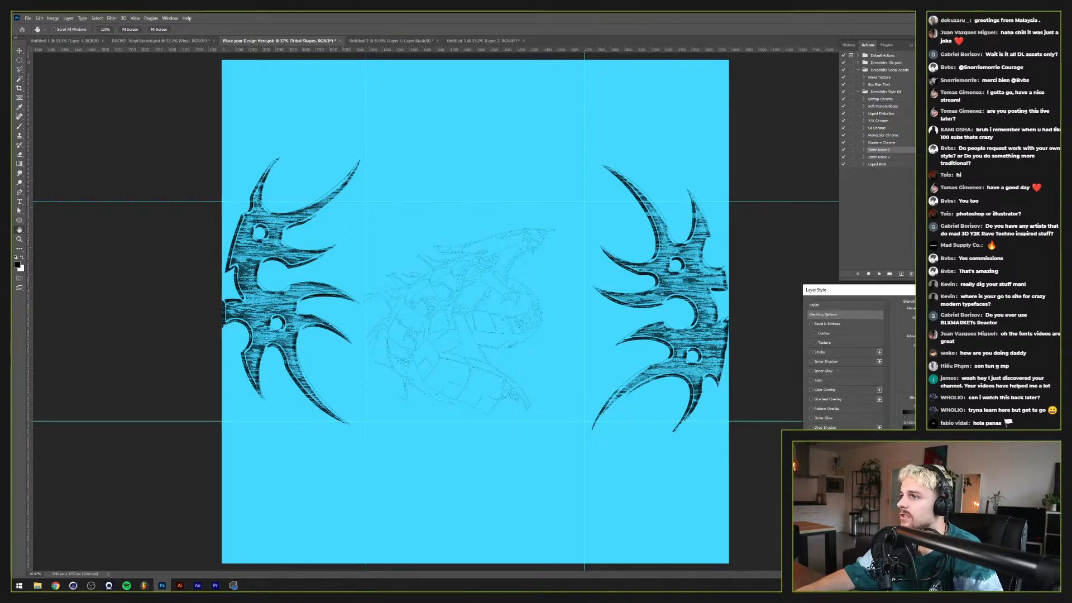
pyautogui.moveTo(905, 417); pyautogui.dragTo(909, 416)
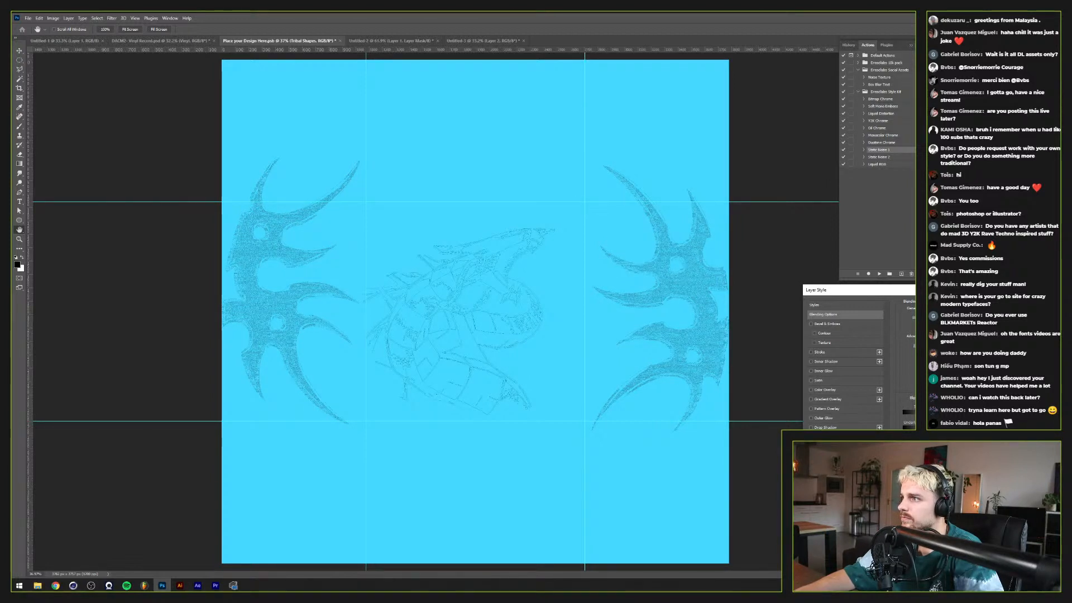
pyautogui.press('Return')
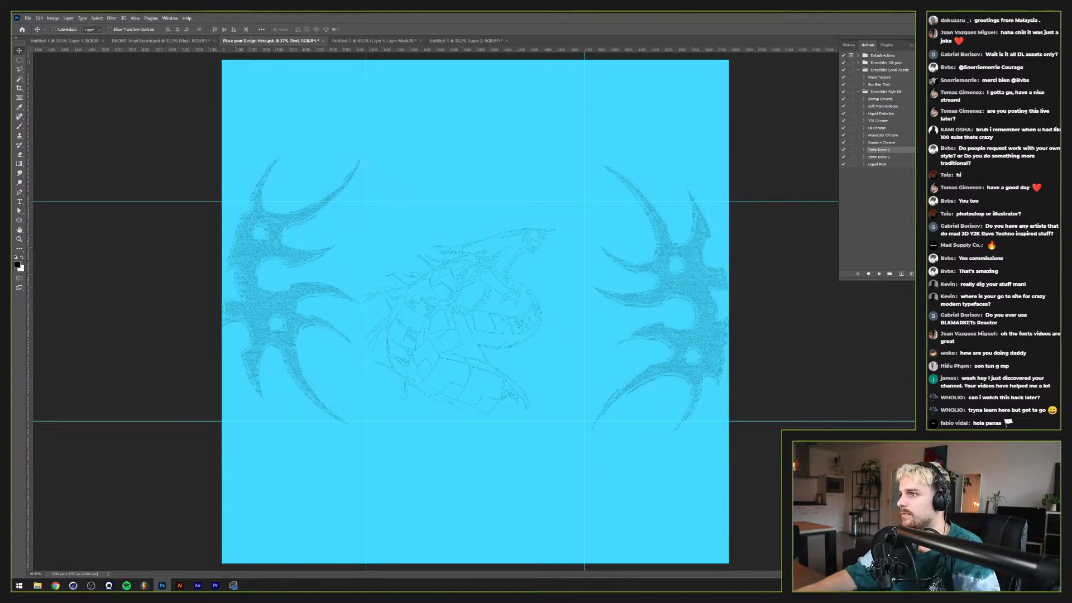
# Step: Group the design layers as Content, clip the cyan fill to the group and save to update the vinyl record mockup
pyautogui.hotkey('ctrl', 'g')
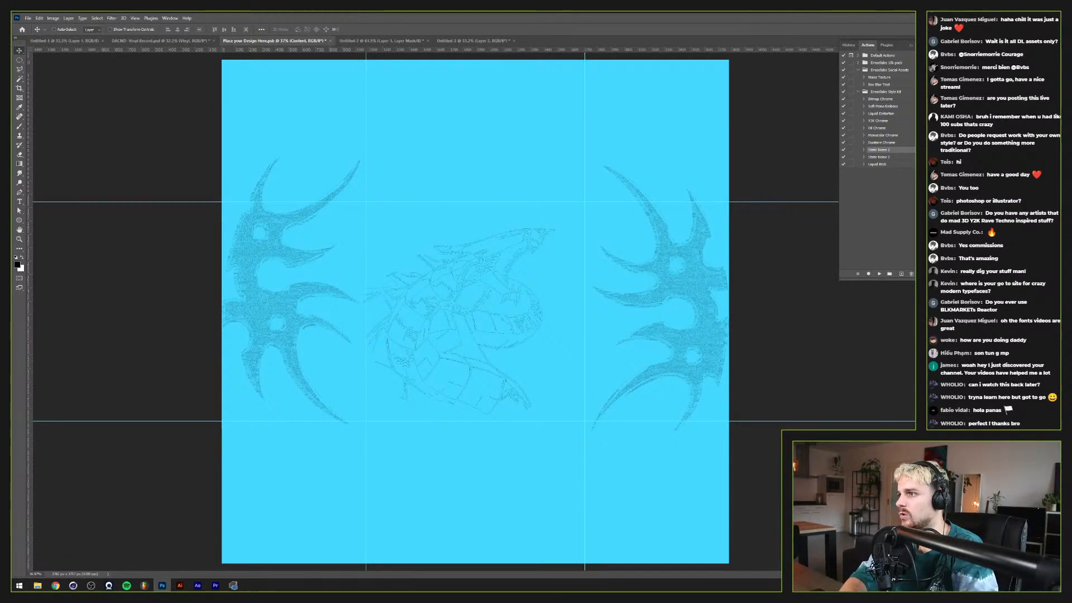
pyautogui.write('Content')
pyautogui.press('Return')
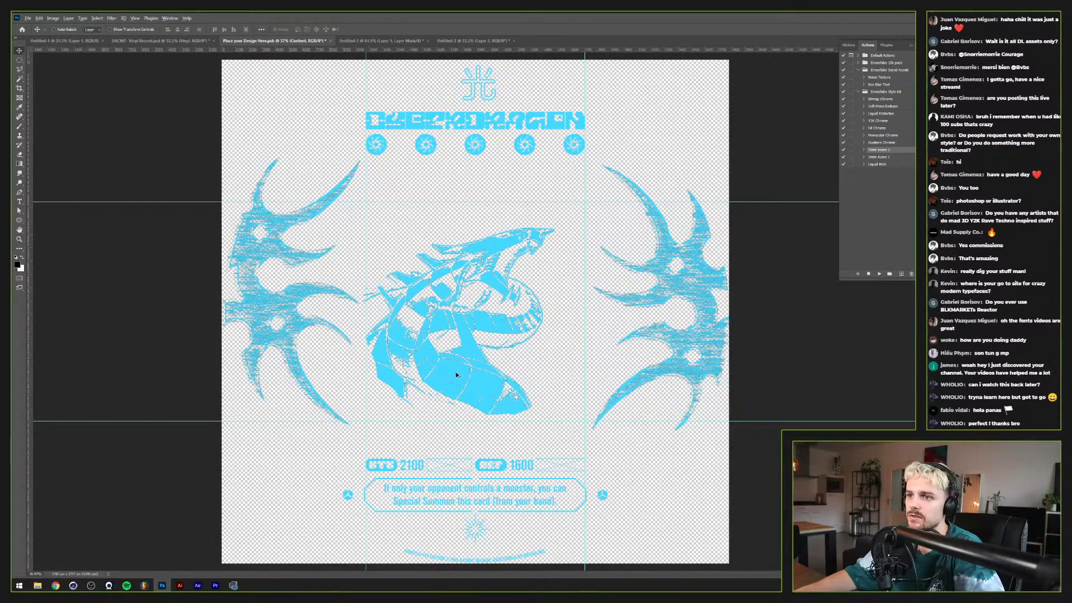
pyautogui.scroll(3, 451, 378)
pyautogui.scroll(-4, 451, 378)
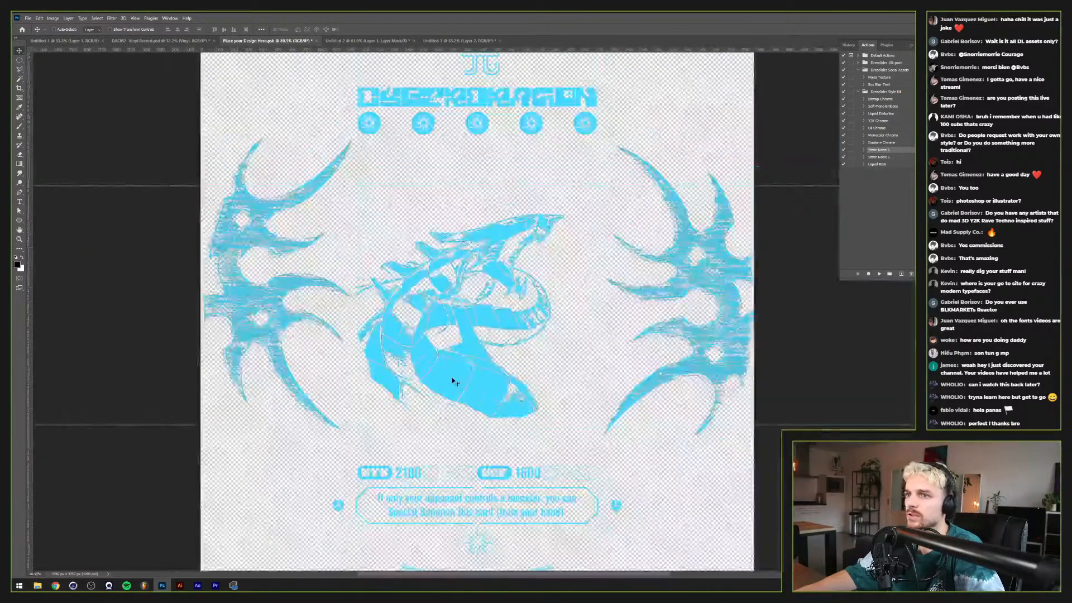
pyautogui.hotkey('ctrl', 's')
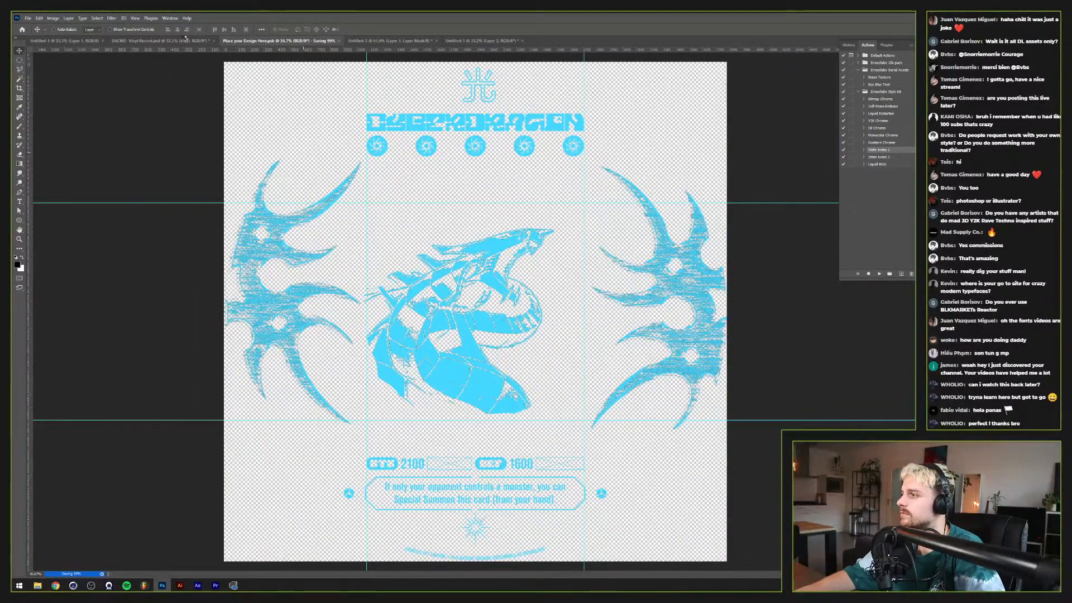
pyautogui.click(184, 40)
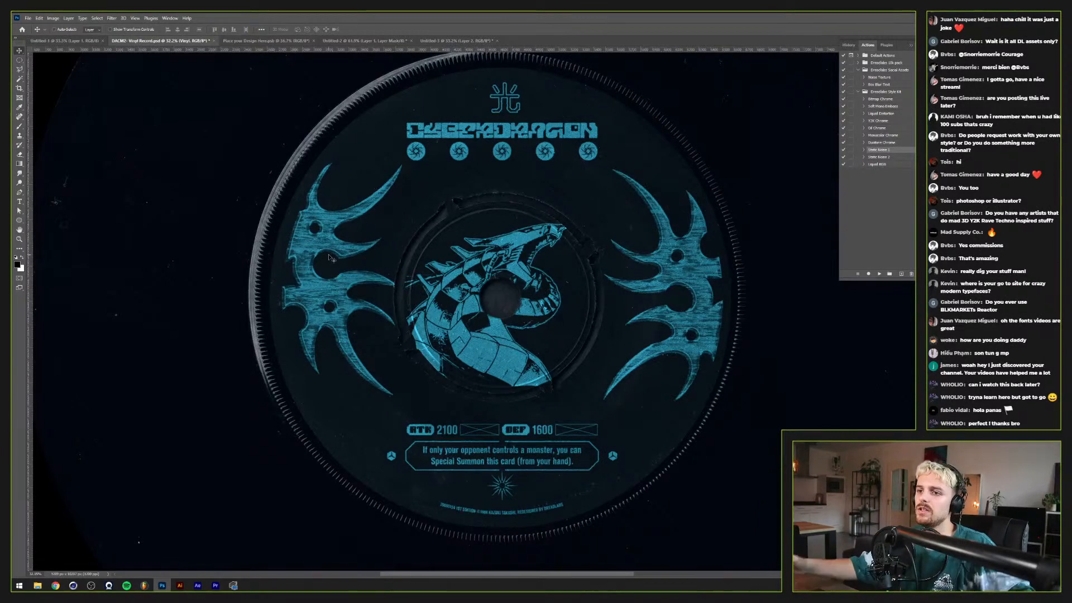
pyautogui.scroll(-3, 193, 235)
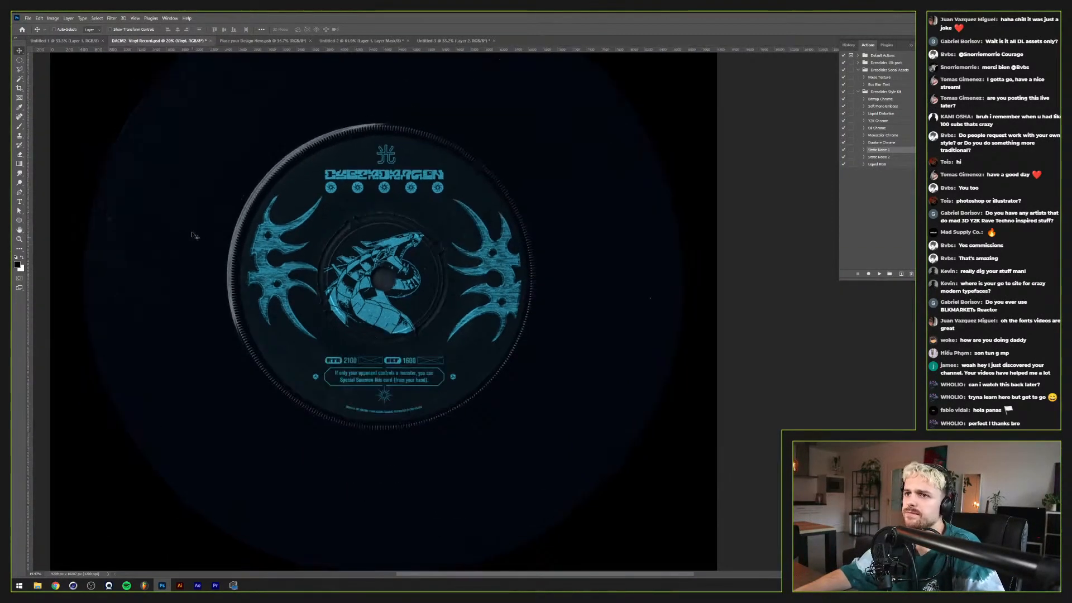
pyautogui.scroll(3, 193, 233)
pyautogui.hscroll(-3, 224, 233)
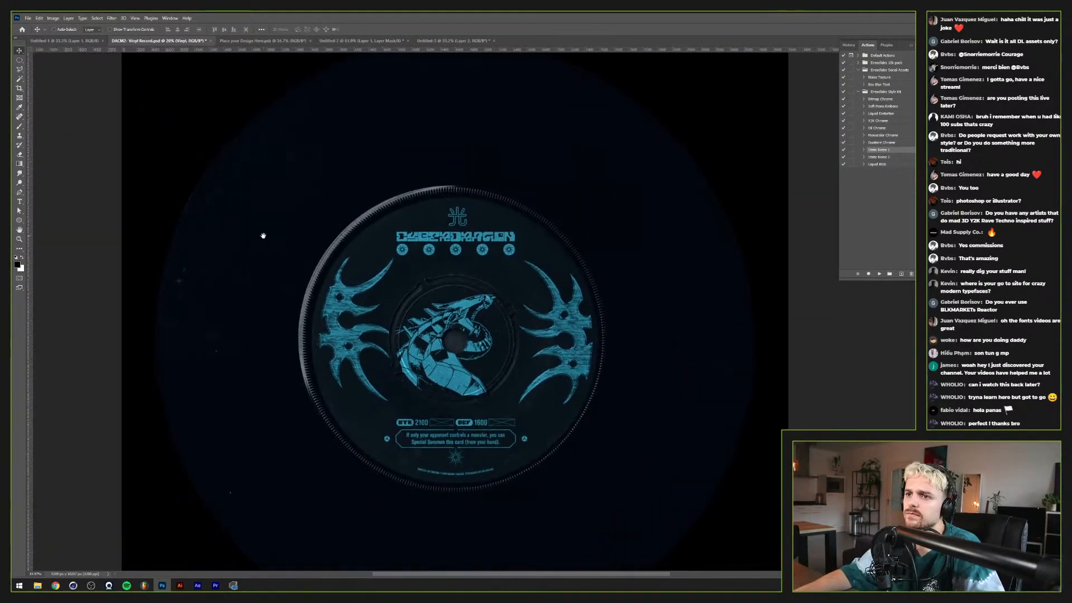
# Step: Duplicate the cyan color fill in the Place your Design Here document and set the copy to black
pyautogui.click(256, 39)
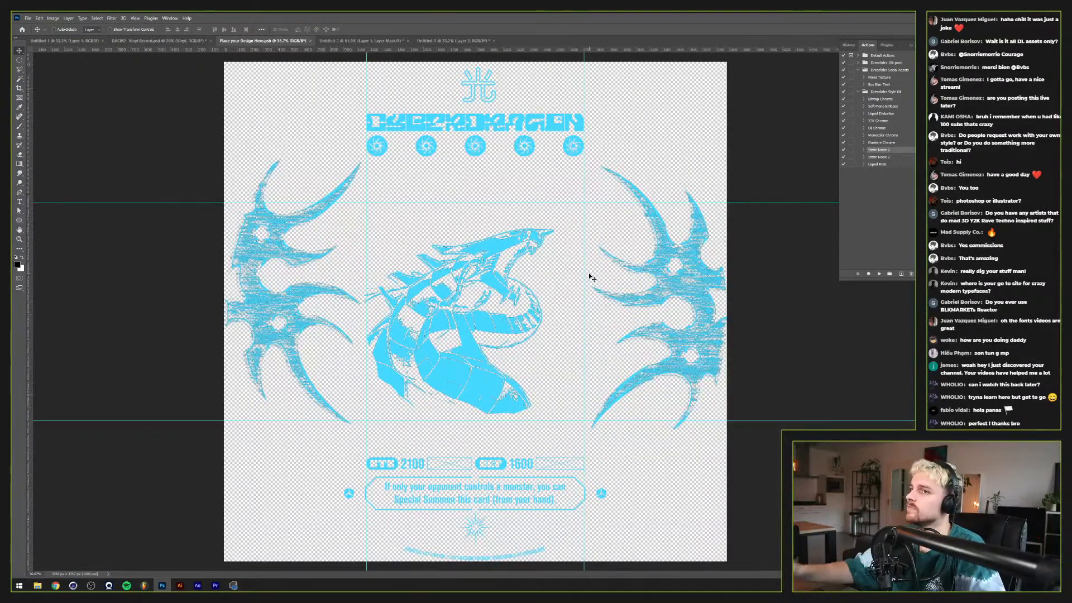
pyautogui.scroll(-1, 612, 279)
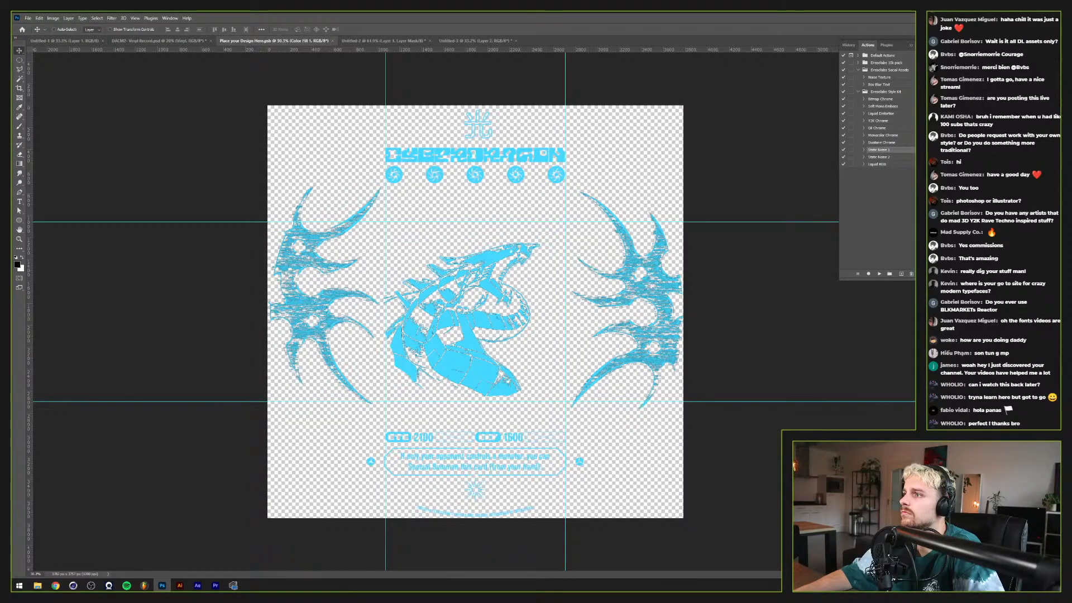
pyautogui.hotkey('ctrl', 'j')
pyautogui.doubleClick(909, 376)
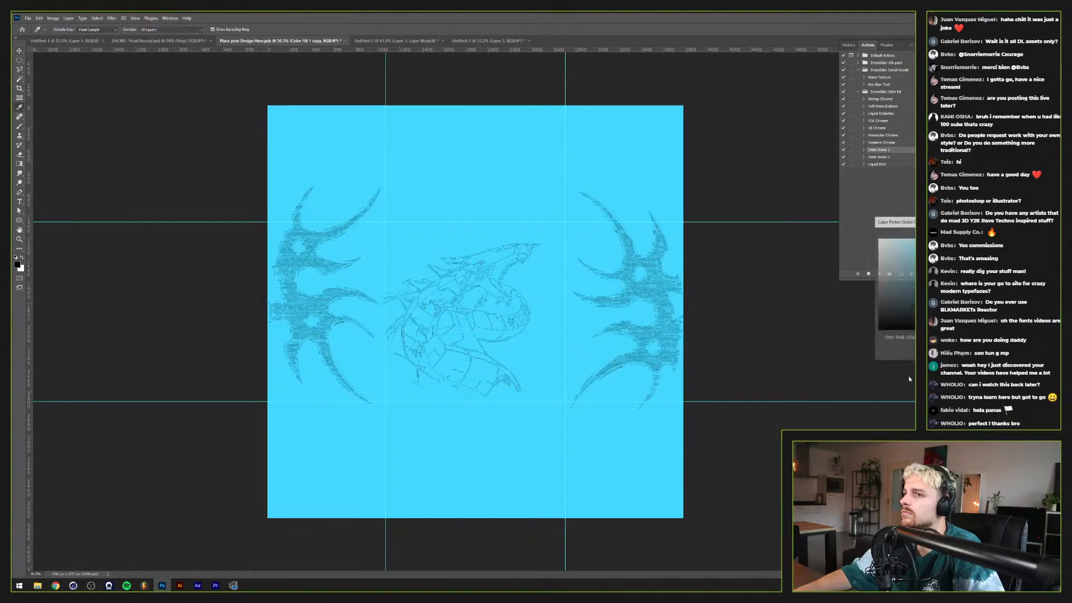
pyautogui.moveTo(892, 314); pyautogui.dragTo(803, 390)
pyautogui.press('Return')
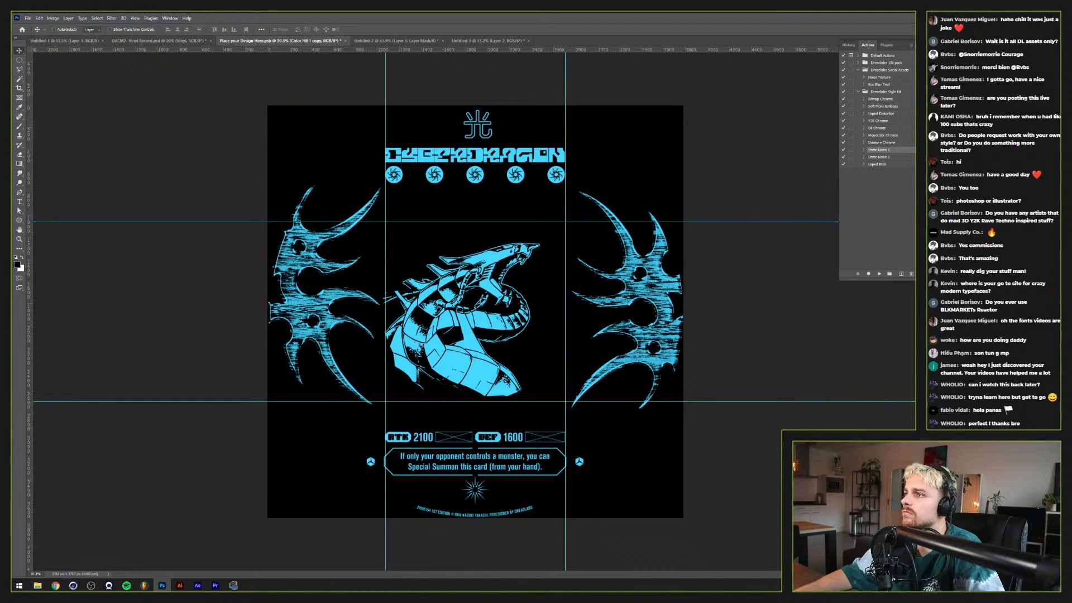
# Step: Clip the black fill to the Content group over a cyan background, save, and check the result on the vinyl record mockup
pyautogui.hotkey('ctrl', 'alt', 'g')
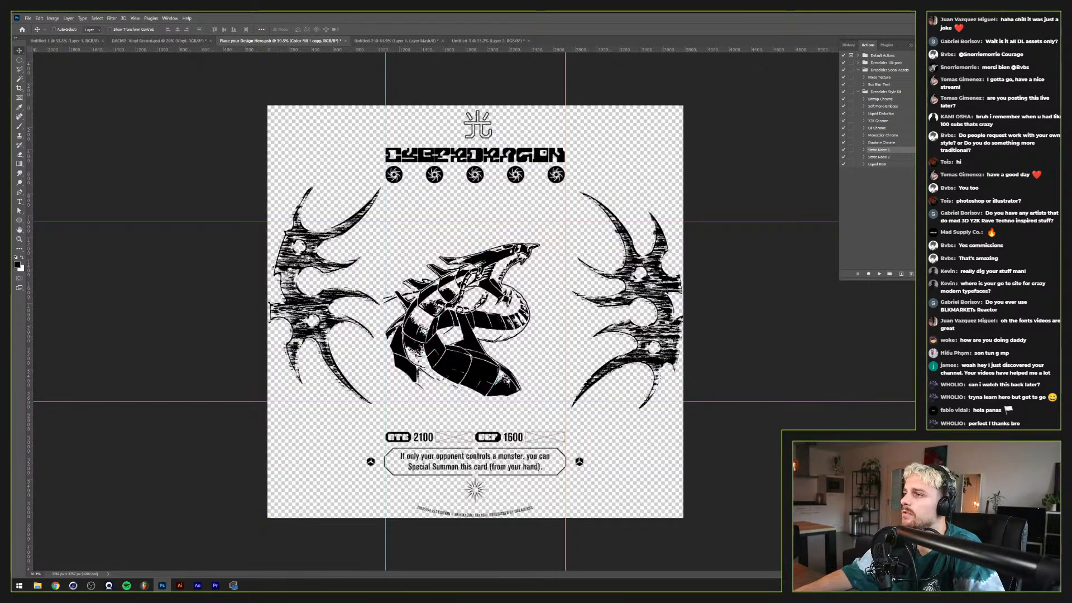
pyautogui.hotkey('ctrl', 'j')
pyautogui.hotkey('ctrl', 'z')
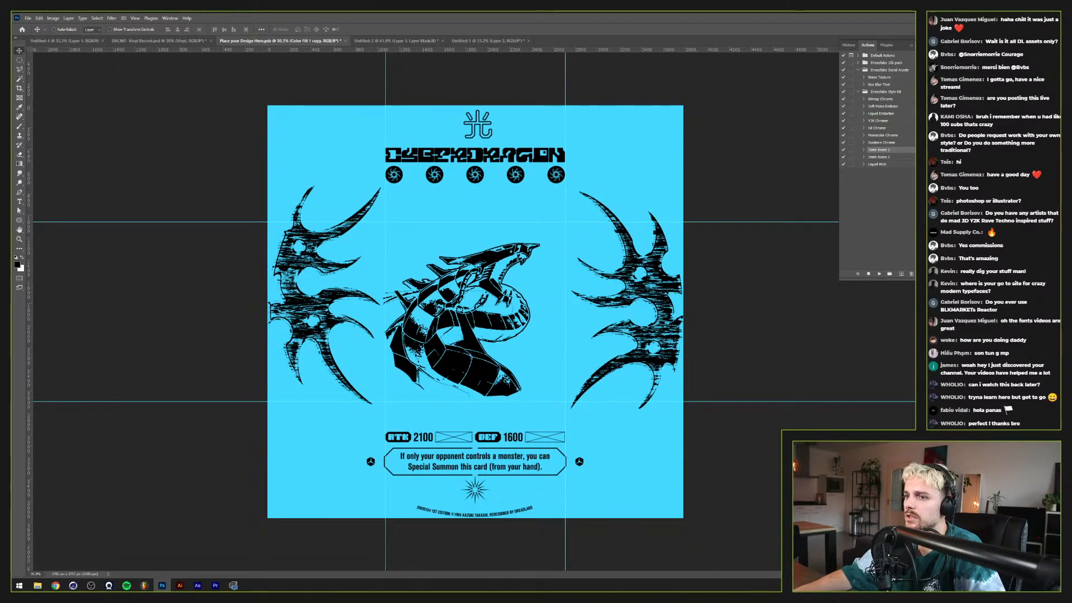
pyautogui.hotkey('ctrl', 's')
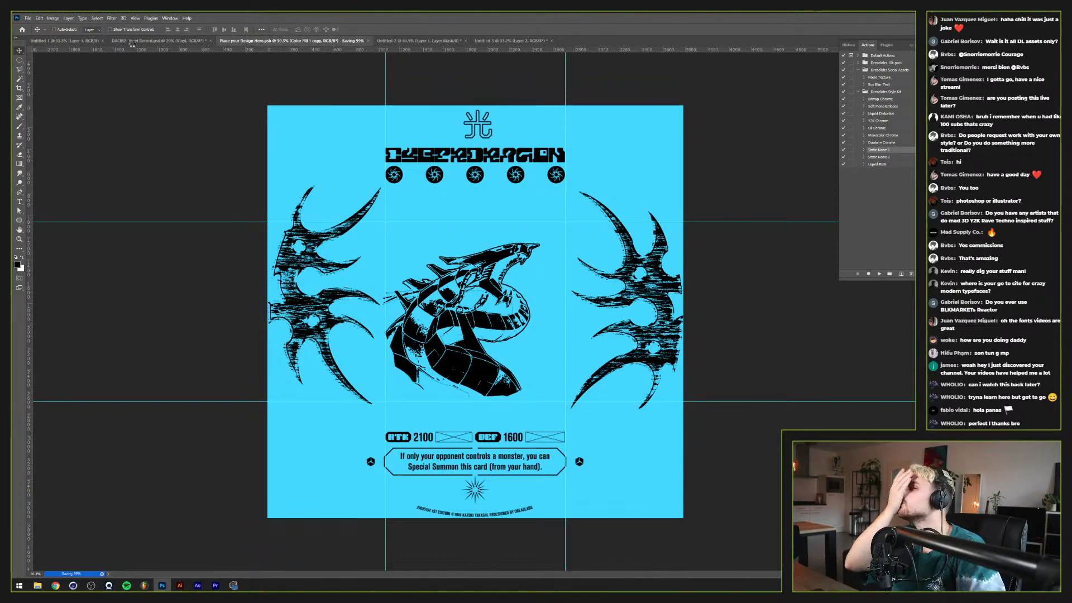
pyautogui.click(132, 44)
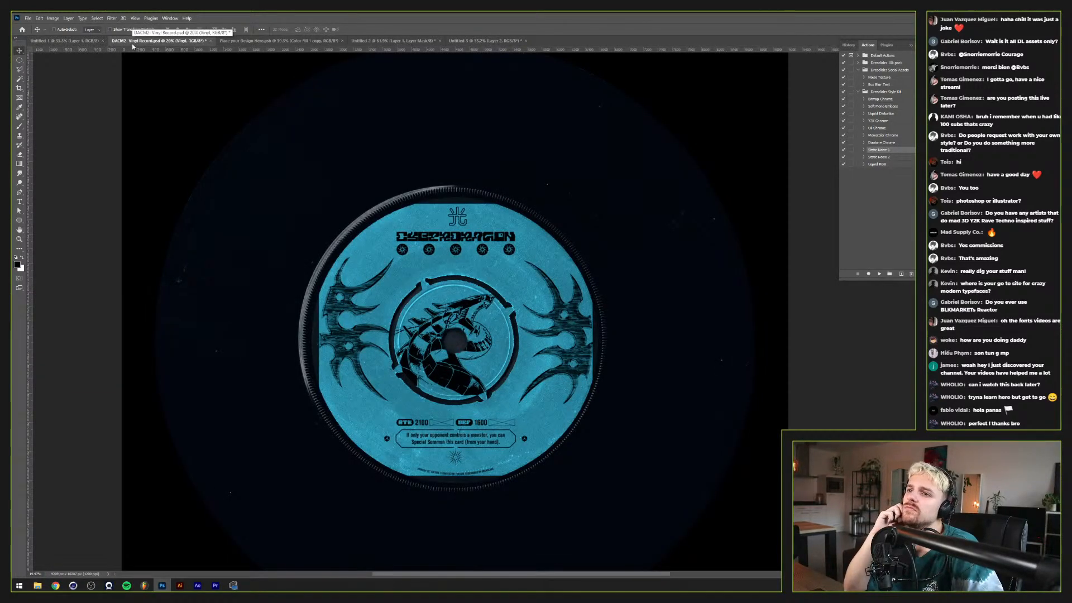
# Step: Undo the black-on-cyan recoloring in the Place your Design Here document, back to the cyan artwork on transparency
pyautogui.click(299, 41)
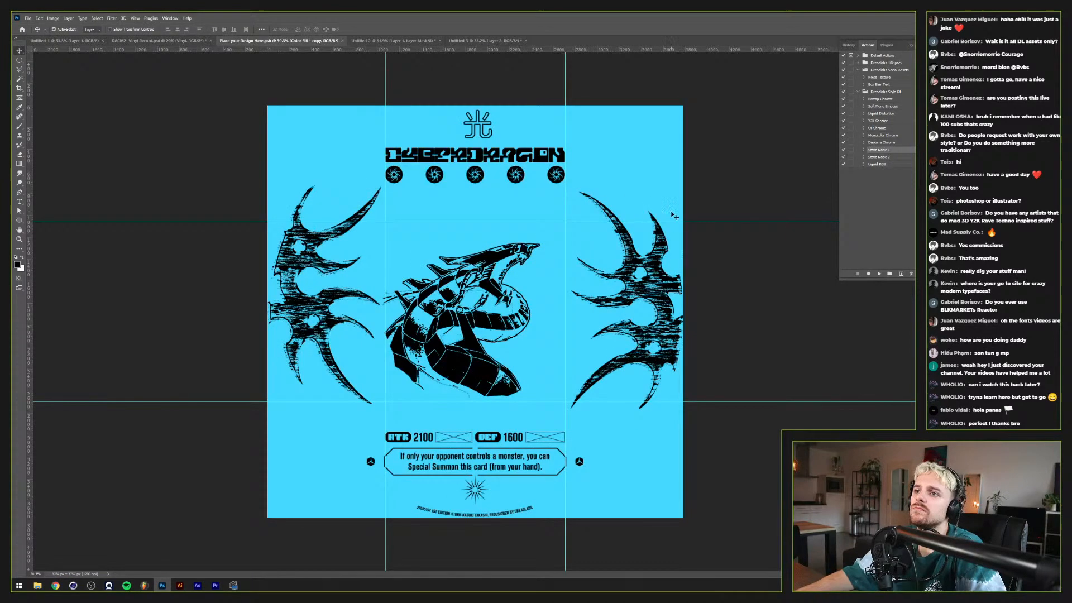
pyautogui.hotkey('ctrl', 'z')
pyautogui.hotkey('ctrl', 'shift', 'z')
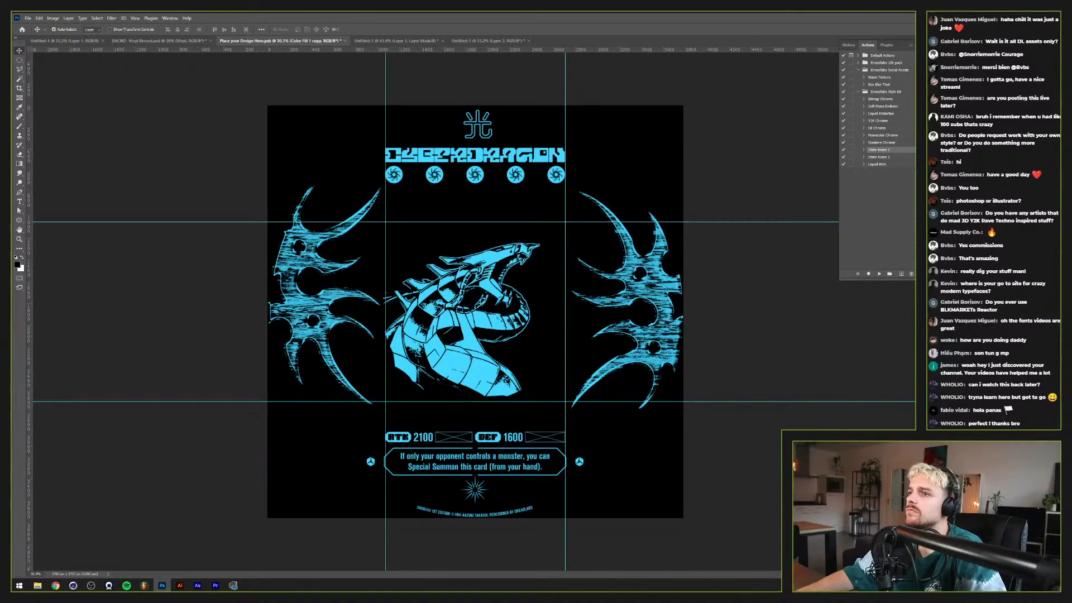
pyautogui.hotkey('ctrl', 'z')
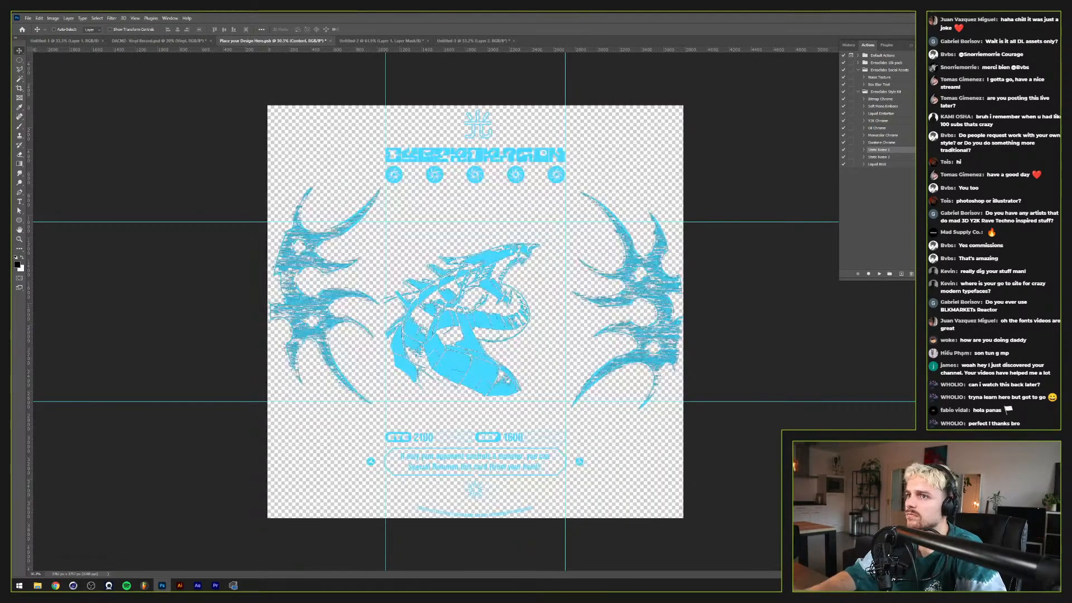
# Step: Save the Place your Design Here document and return to the vinyl record mockup to check the cyan artwork
pyautogui.hotkey('ctrl', 's')
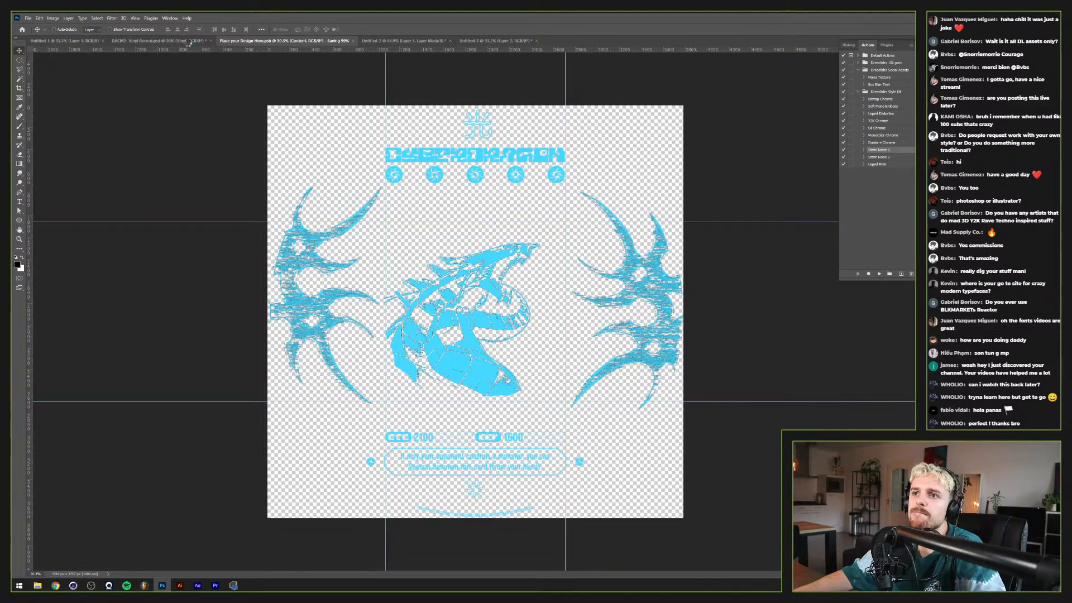
pyautogui.click(189, 40)
pyautogui.scroll(2, 400, 436)
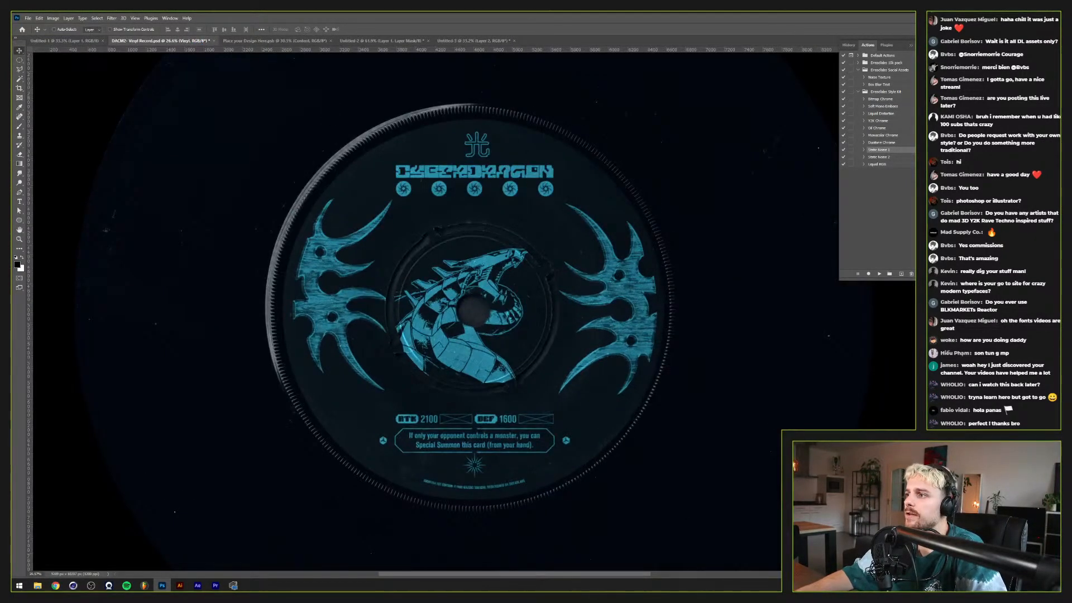
# Step: Mute the cyan artwork to a desaturated teal with a Hue/Saturation adjustment layer in the vinyl record mockup
pyautogui.hotkey('alt', '[')
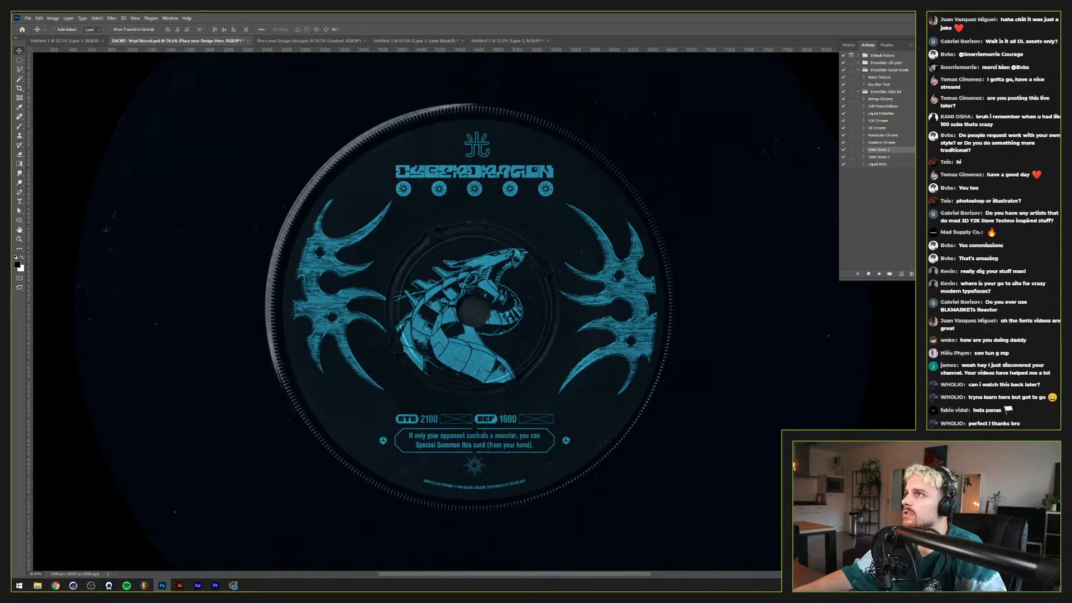
pyautogui.hotkey('alt', '[')
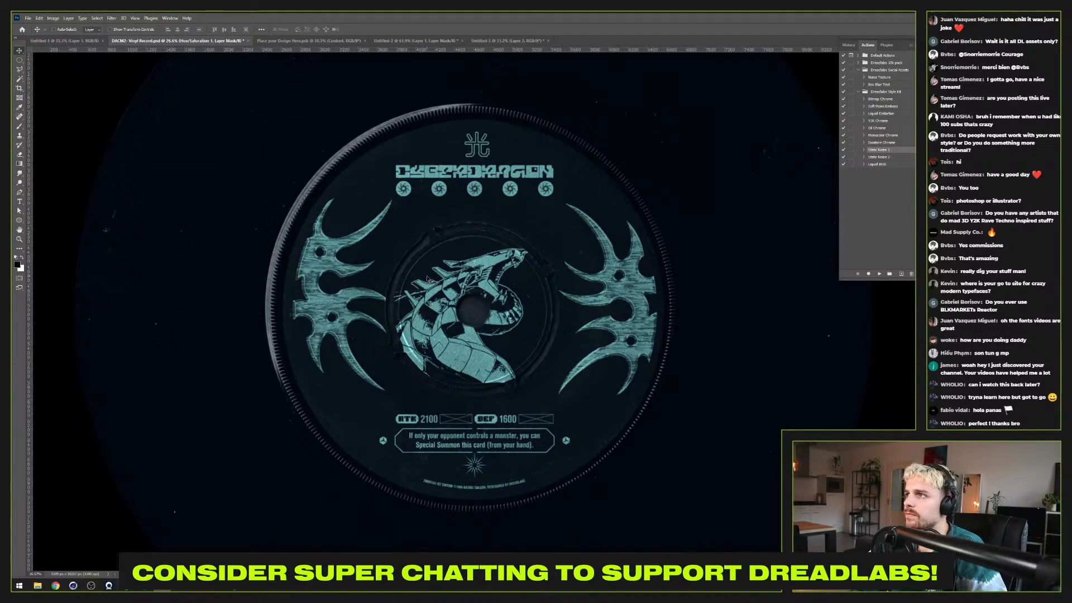
pyautogui.scroll(-2, 427, 278)
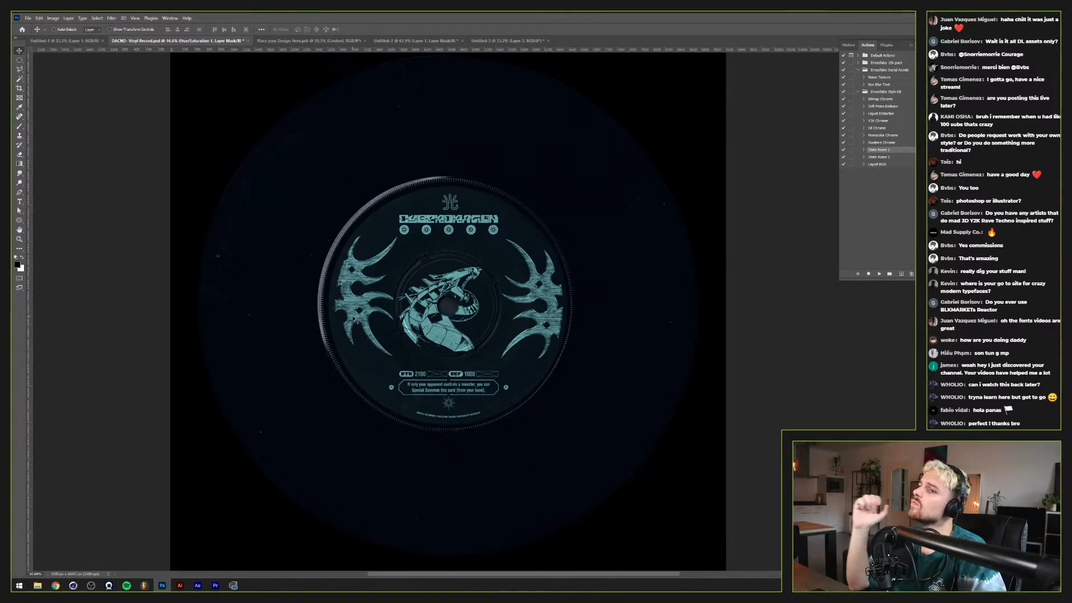
pyautogui.scroll(1, 304, 307)
pyautogui.scroll(2, 610, 340)
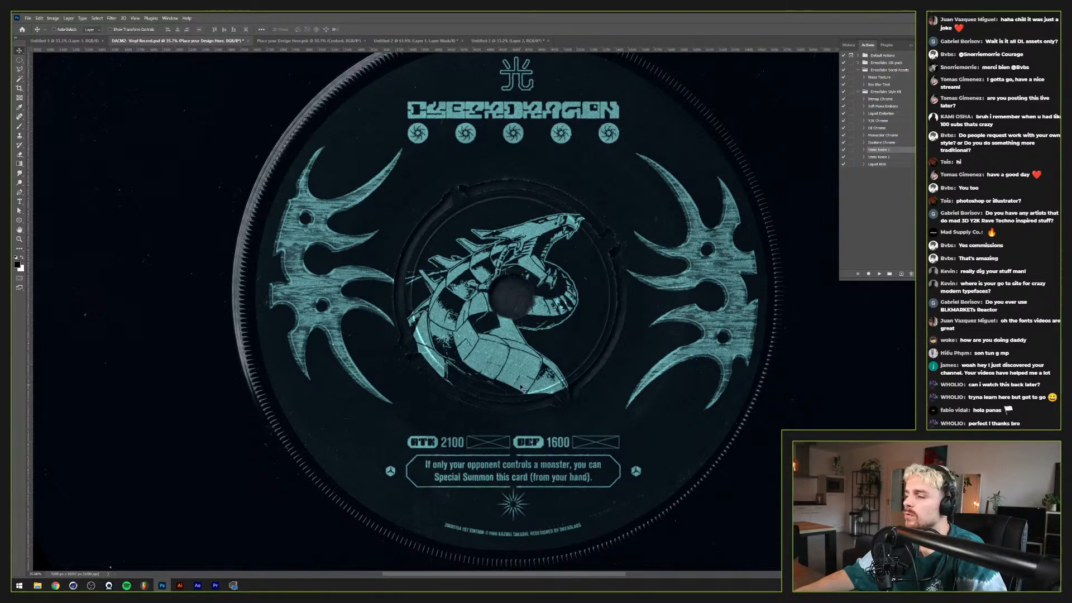
# Step: Scale the Place your Design Here layer up slightly so the tribal shapes sit closer to the label's edge
pyautogui.scroll(-1, 525, 385)
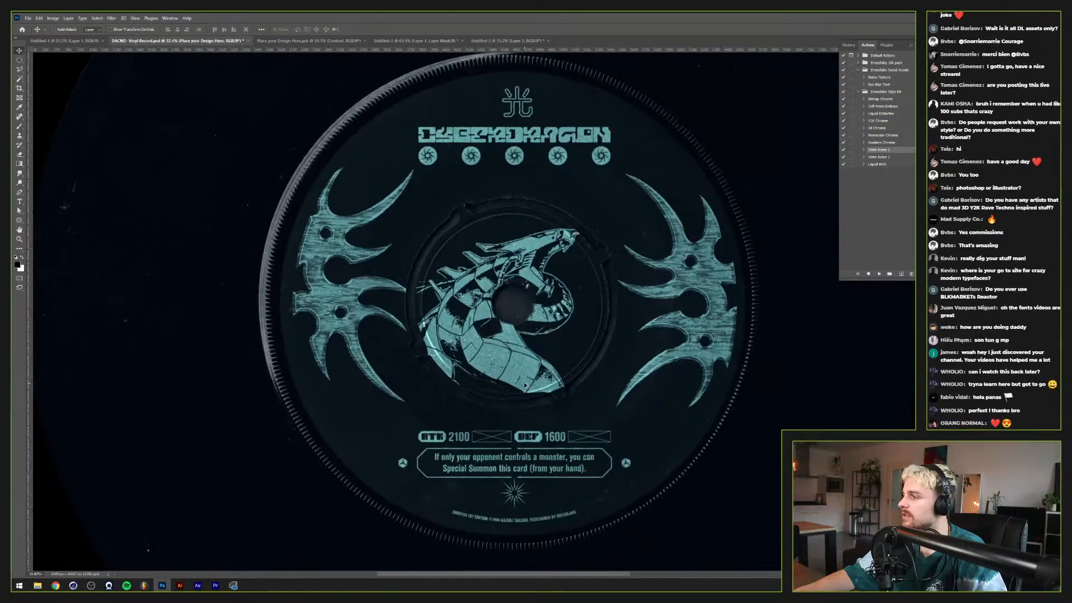
pyautogui.hotkey('ctrl', 't')
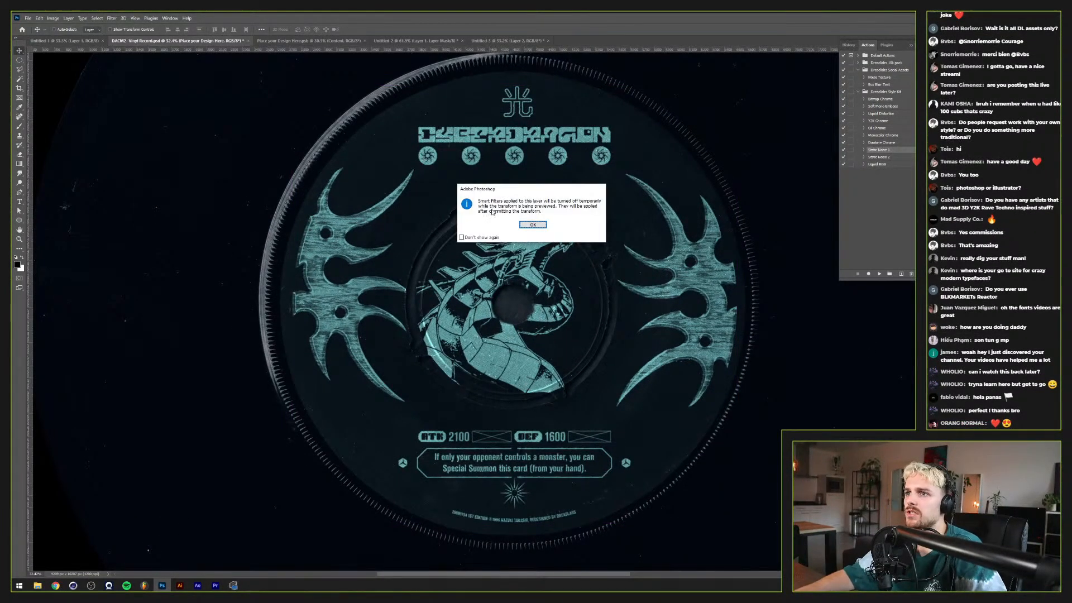
pyautogui.click(532, 225)
pyautogui.moveTo(738, 302); pyautogui.dragTo(747, 302)
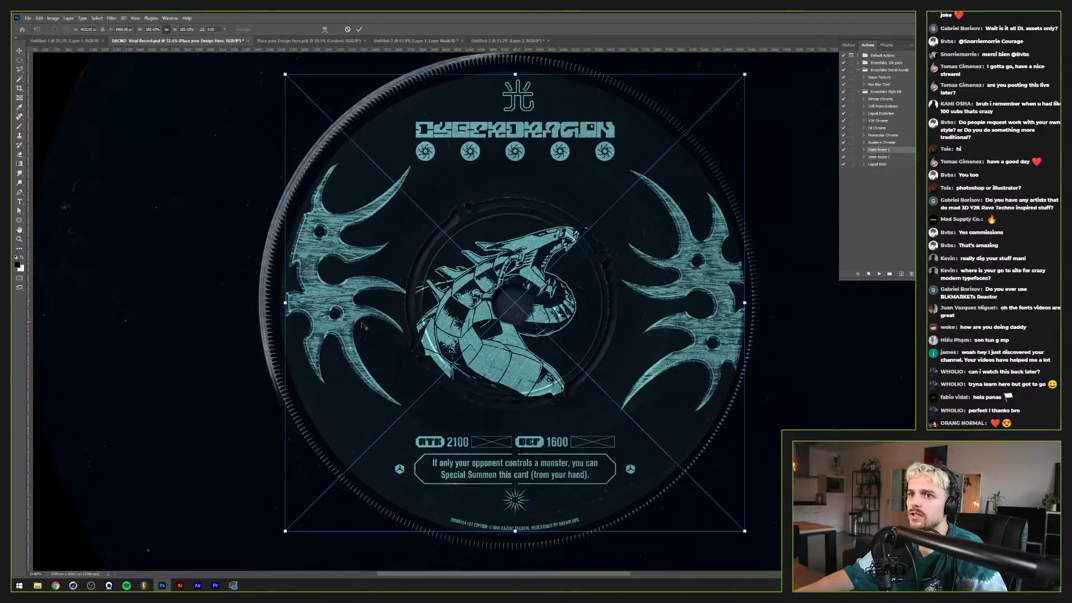
pyautogui.moveTo(285, 303); pyautogui.dragTo(280, 302)
pyautogui.press('Return')
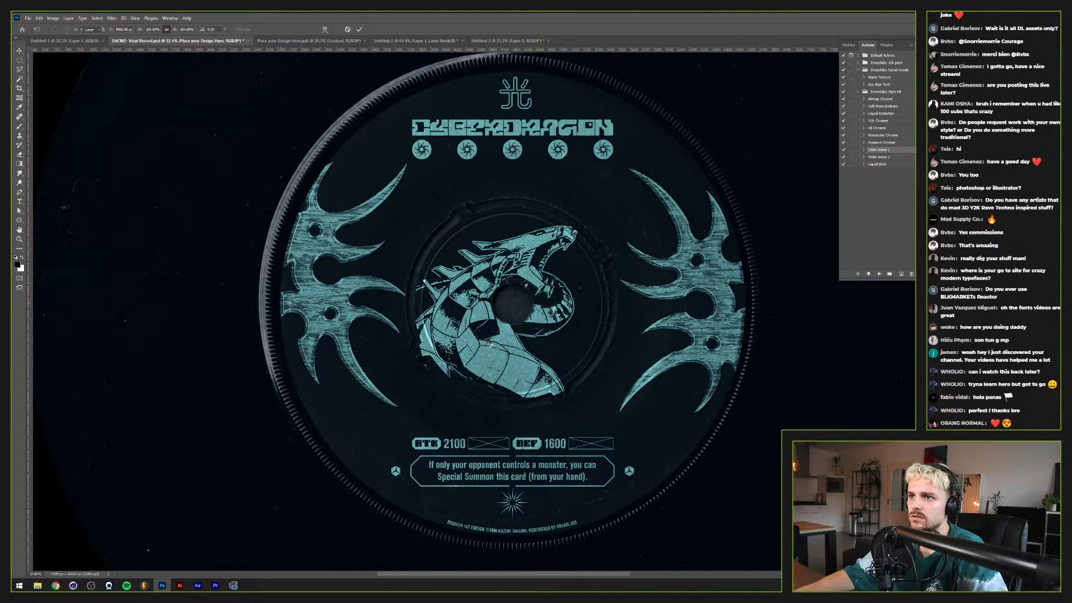
pyautogui.scroll(-3, 490, 339)
pyautogui.scroll(5, 489, 339)
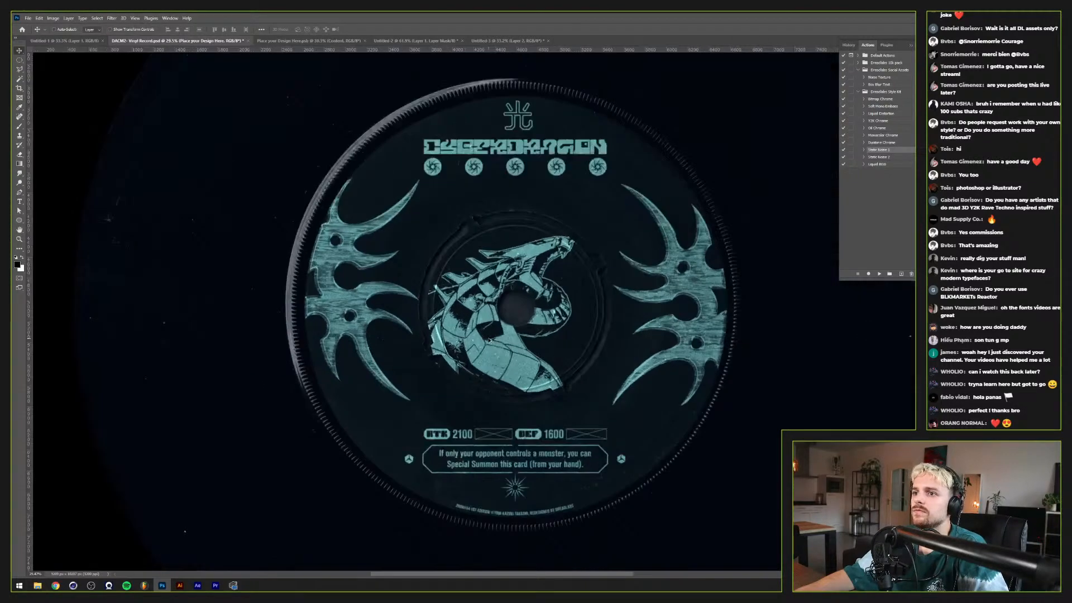
pyautogui.scroll(-3, 489, 339)
pyautogui.scroll(-1, 489, 339)
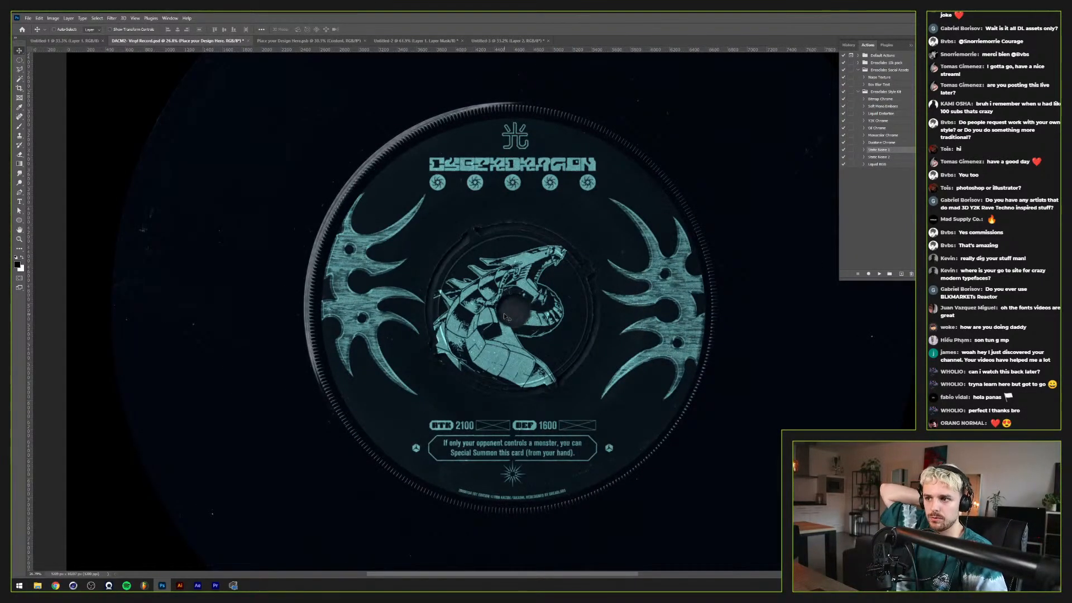
pyautogui.scroll(-3, 504, 317)
pyautogui.scroll(2, 503, 294)
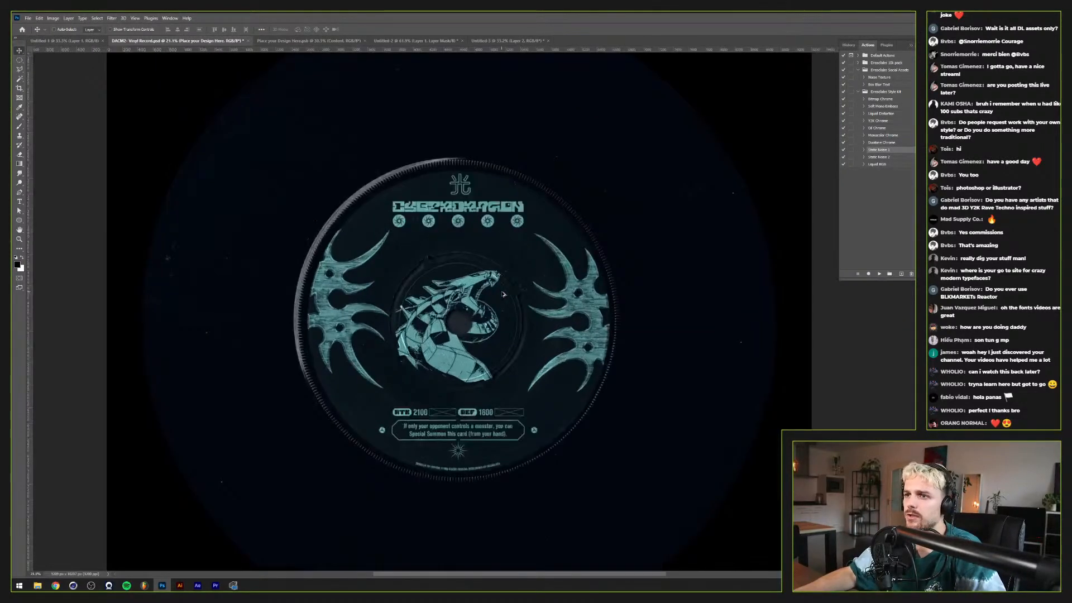
# Step: Switch to File Explorer and browse the Dreadlabs resources to the NXRMALIST Typefaces folder
pyautogui.click(38, 585)
pyautogui.click(33, 561)
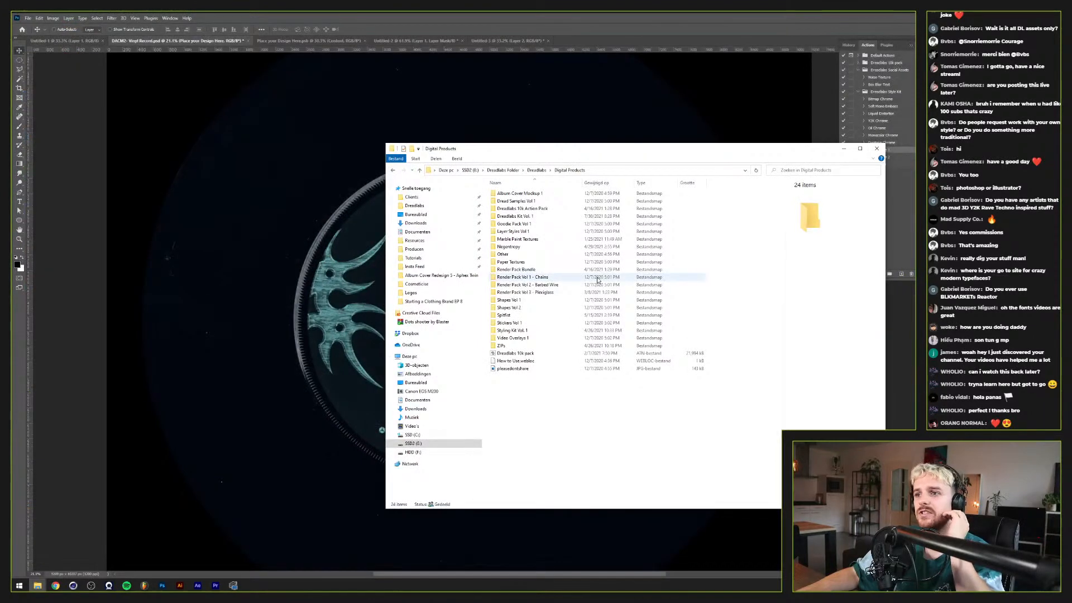
pyautogui.click(37, 585)
pyautogui.click(70, 562)
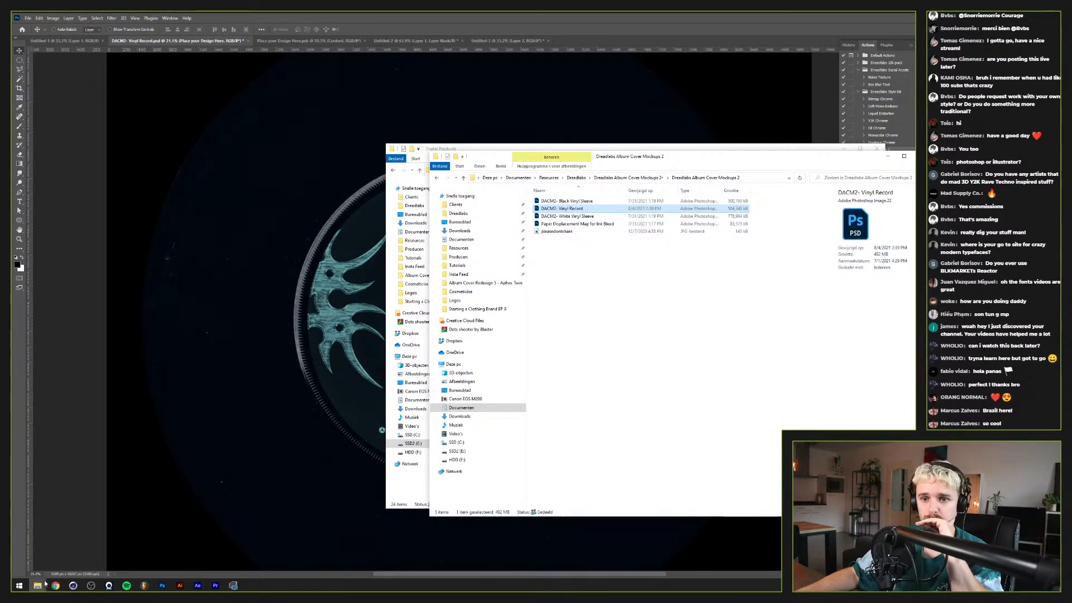
pyautogui.moveTo(42, 589)
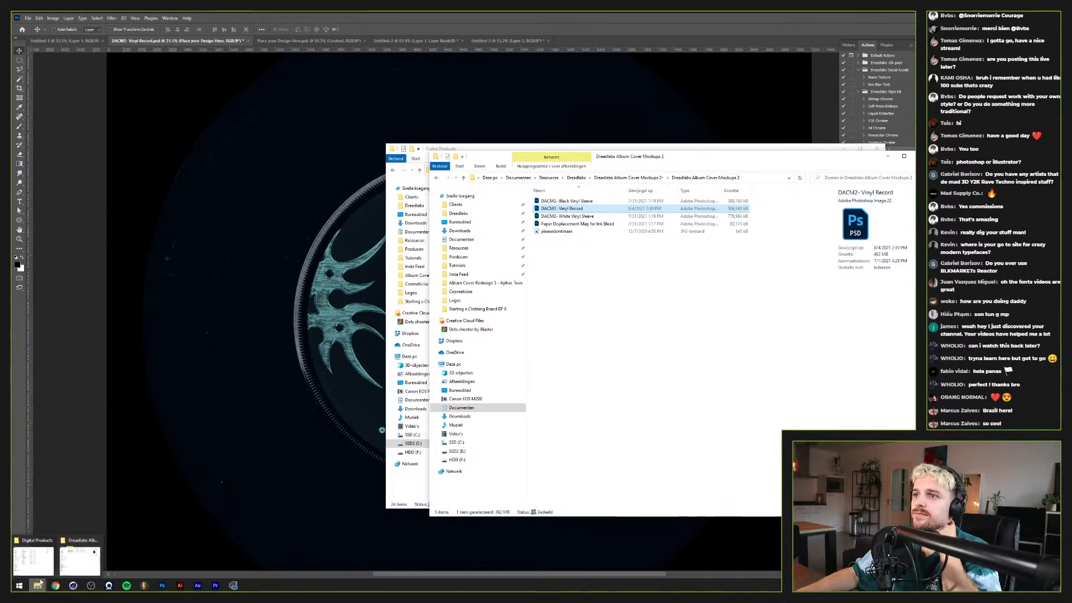
pyautogui.click(576, 177)
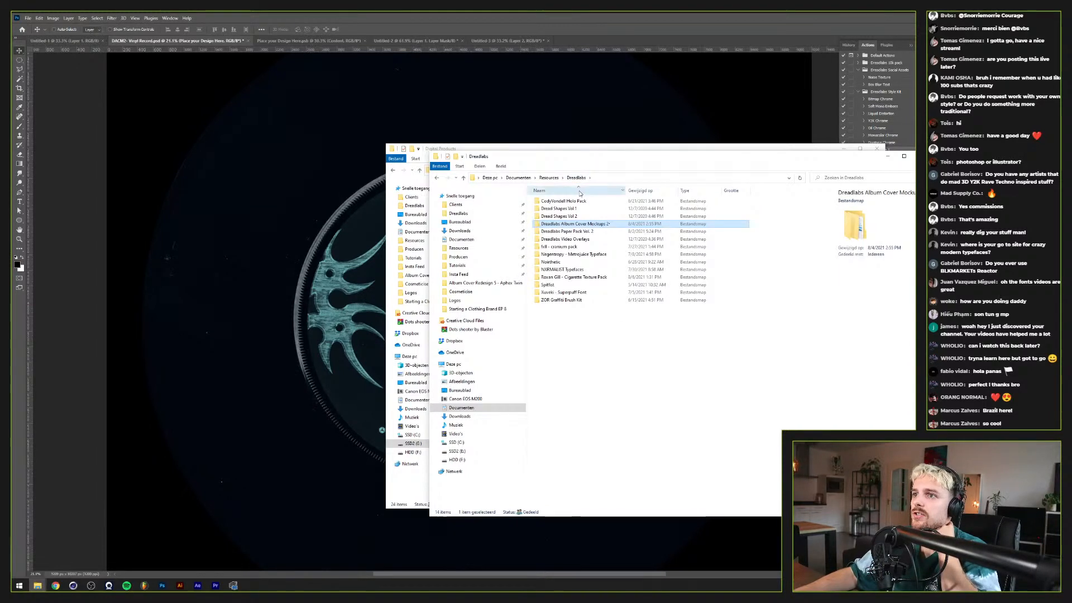
pyautogui.click(576, 269)
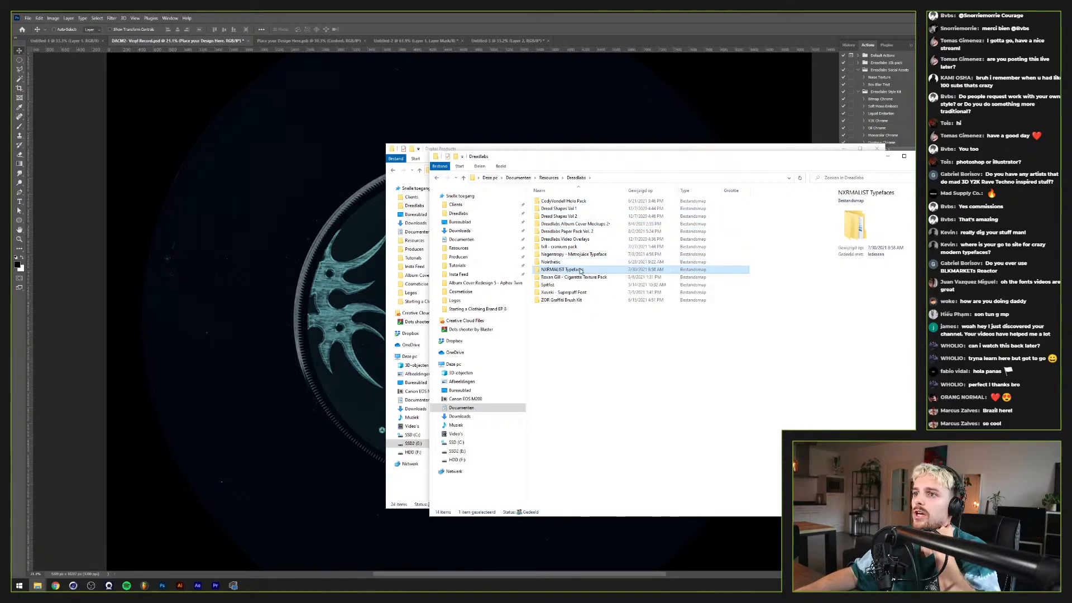
pyautogui.doubleClick(581, 270)
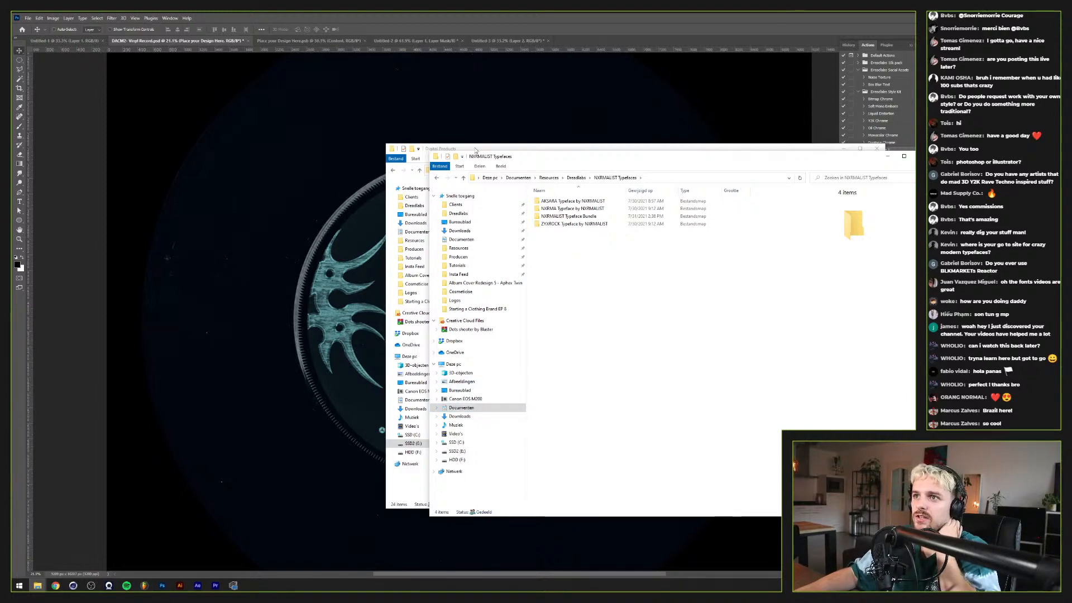
# Step: Open Sticker - 8 from the Dreadlabs Sticker Mockup Pack inside the Stickers Vol 1 folder
pyautogui.moveTo(476, 150); pyautogui.dragTo(317, 155)
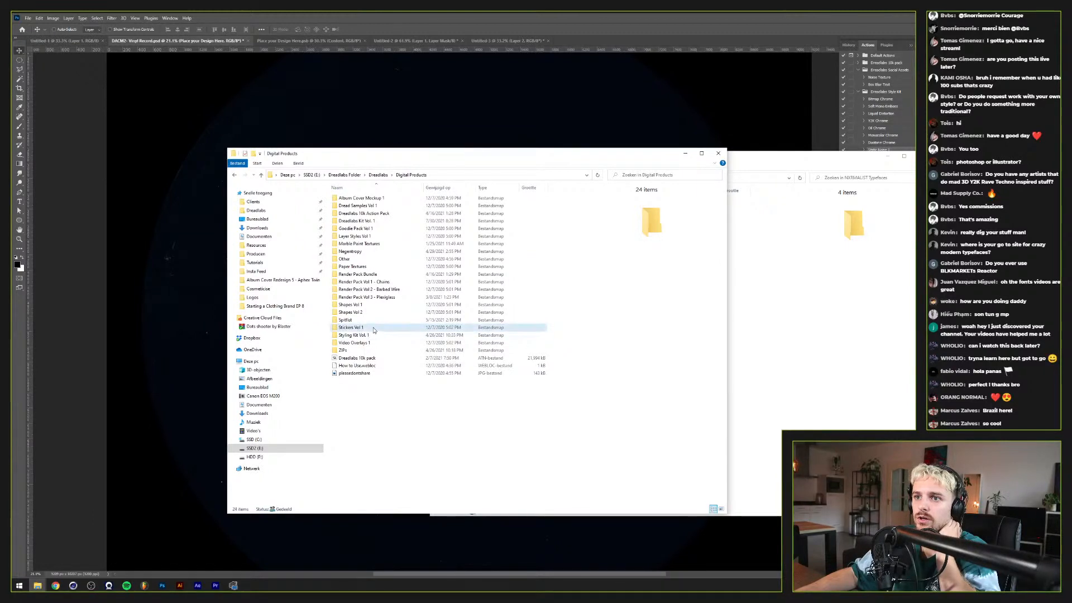
pyautogui.doubleClick(374, 328)
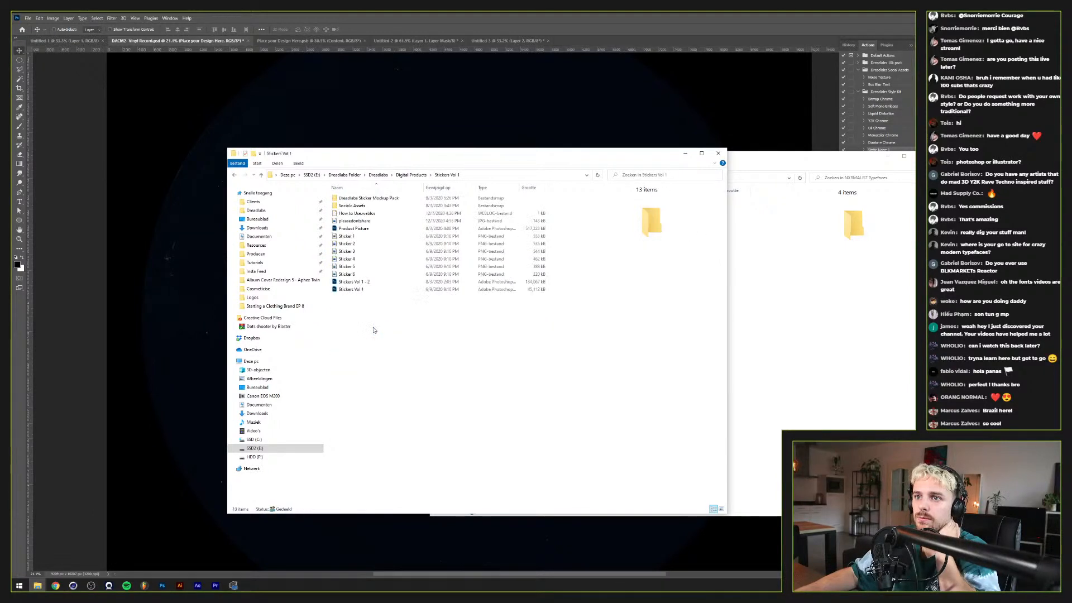
pyautogui.doubleClick(369, 198)
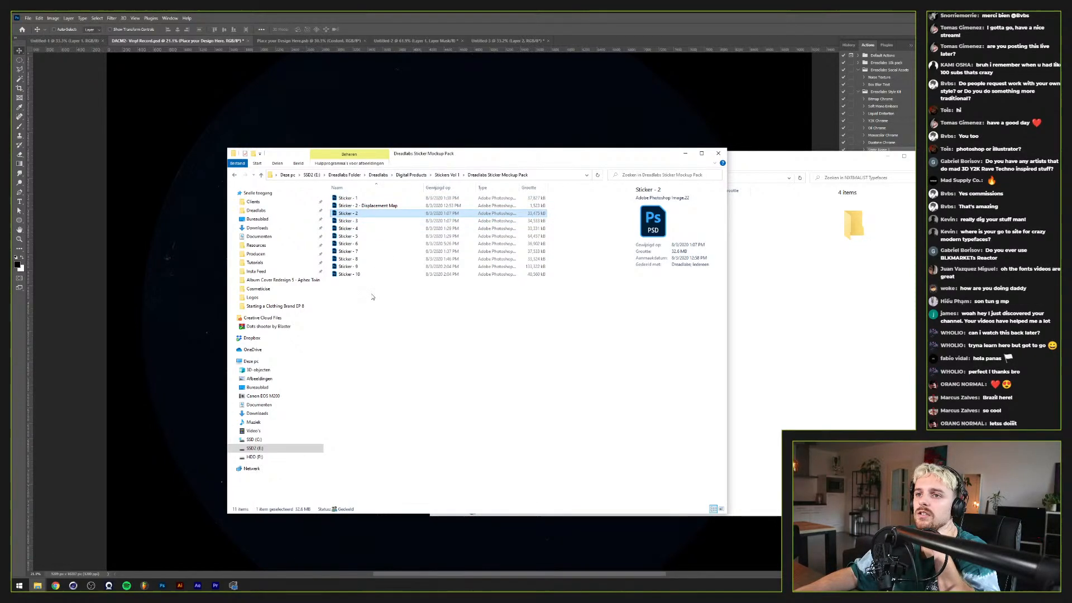
pyautogui.doubleClick(377, 258)
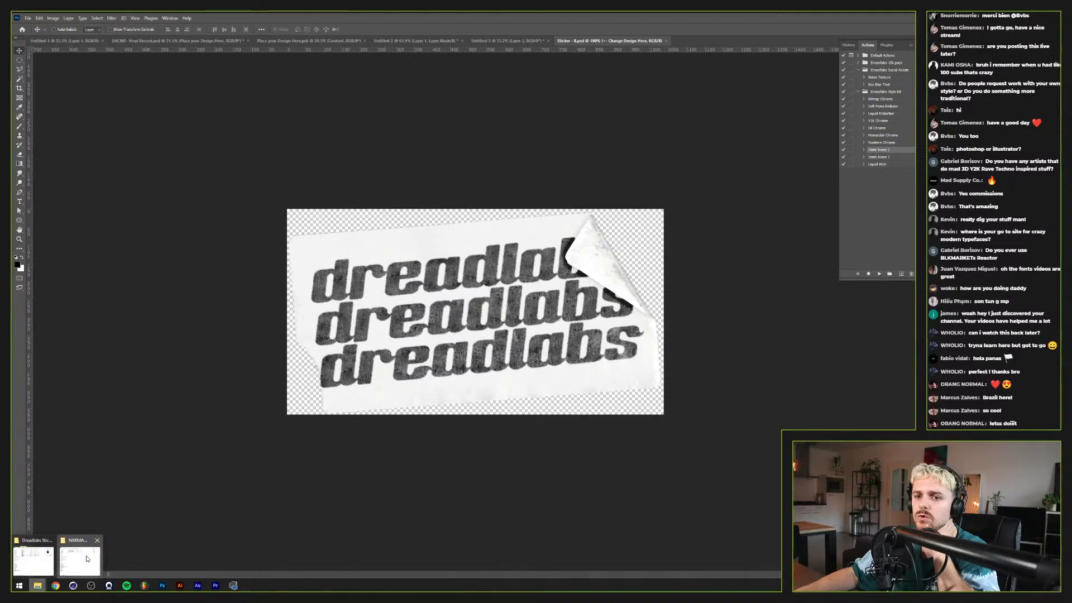
# Step: Open the Sticker - 4 and Sticker - 10 mockups from the Dreadlabs Sticker Mockup Pack folder
pyautogui.click(88, 558)
pyautogui.click(32, 553)
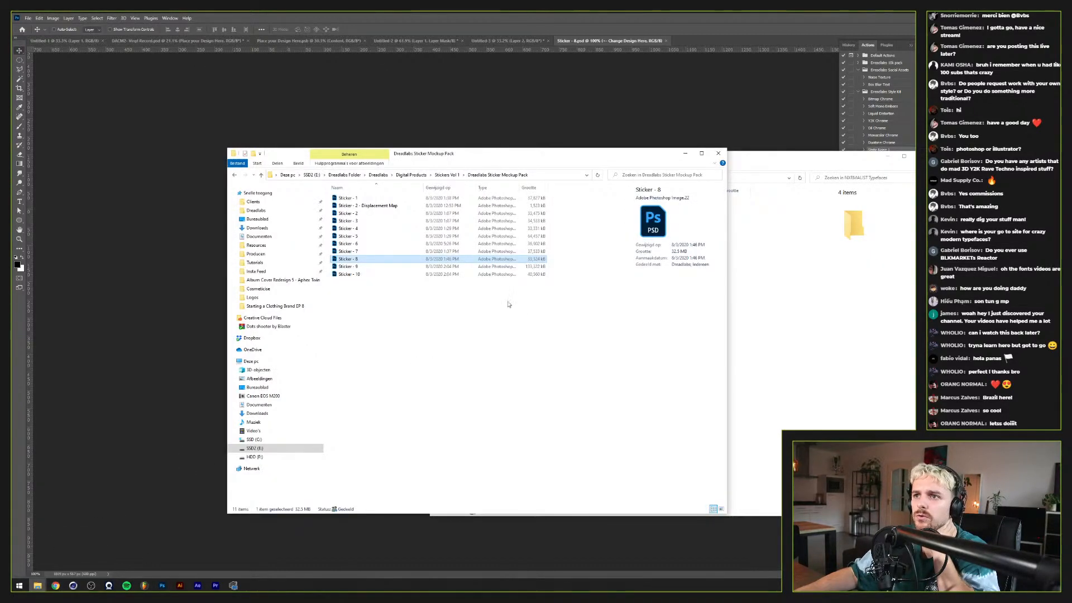
pyautogui.doubleClick(355, 229)
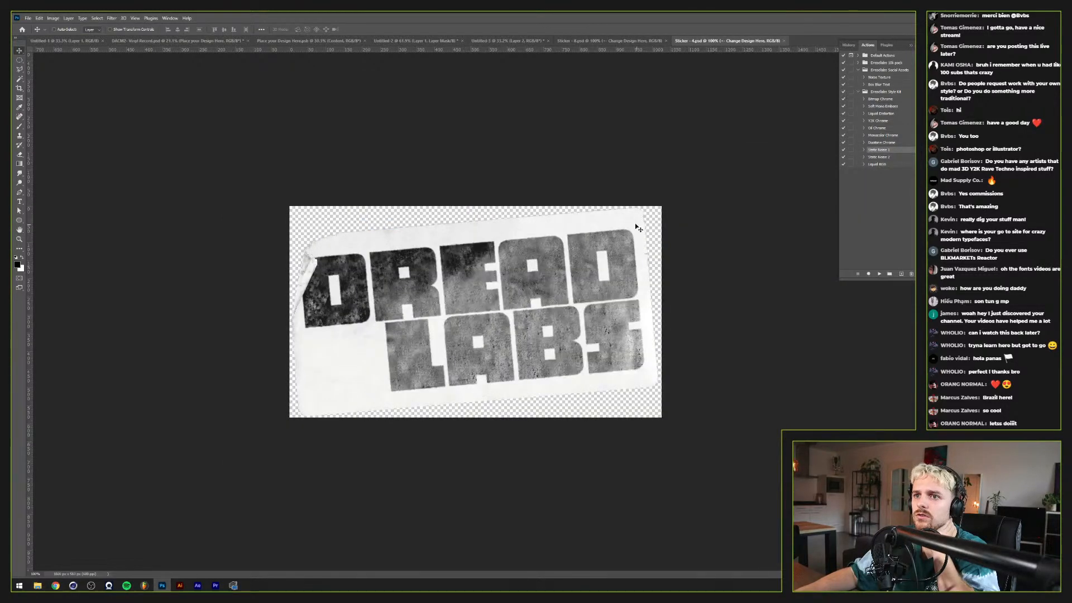
pyautogui.moveTo(38, 585)
pyautogui.click(36, 556)
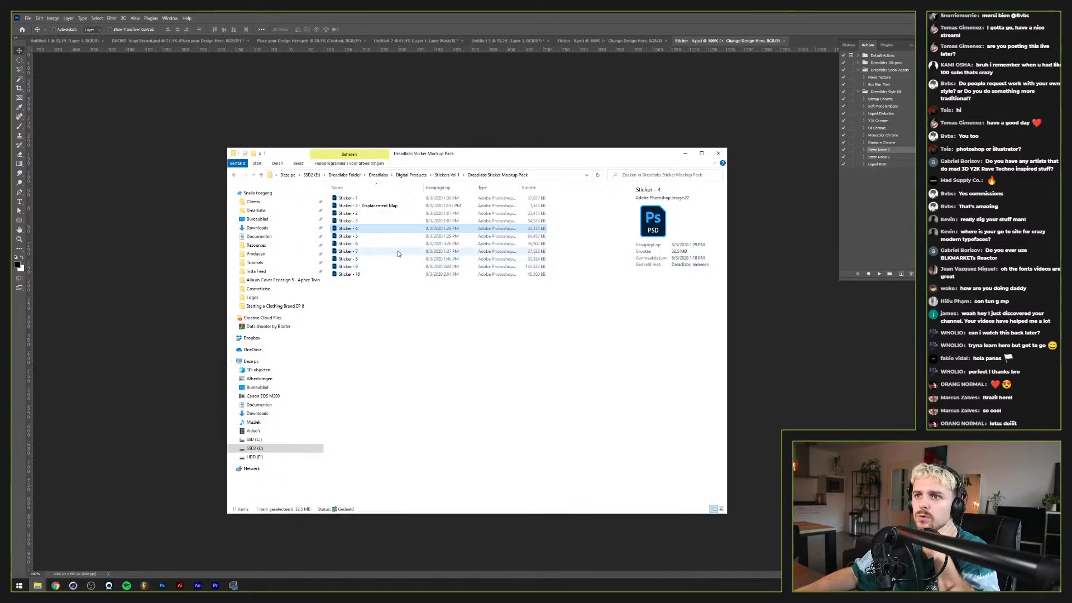
pyautogui.doubleClick(379, 274)
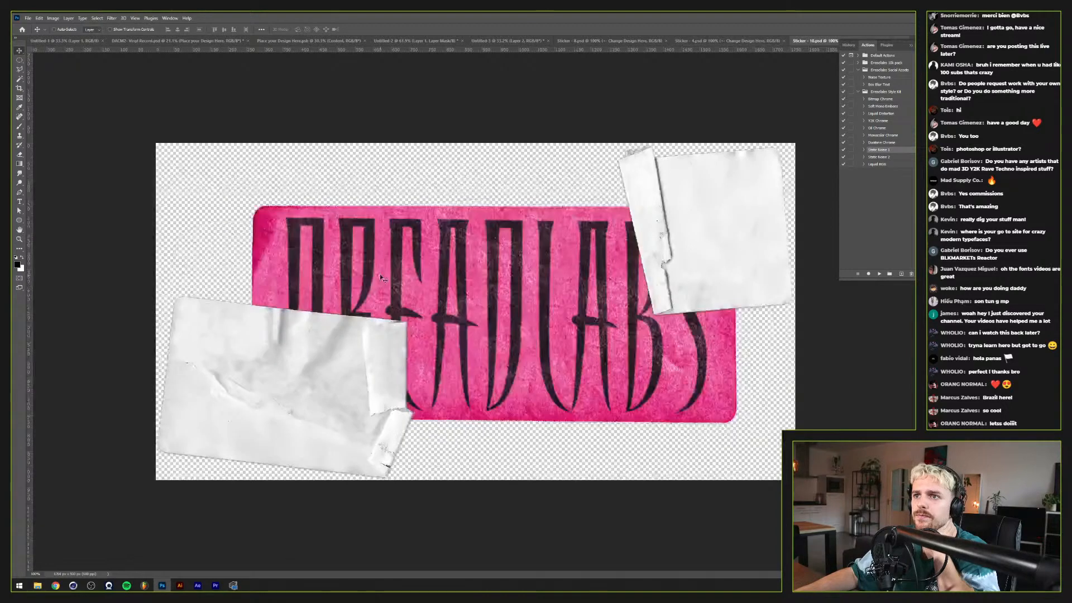
# Step: Open the Sticker - 1 mockup from the same folder and open its Double Click This Layer smart object
pyautogui.moveTo(39, 587)
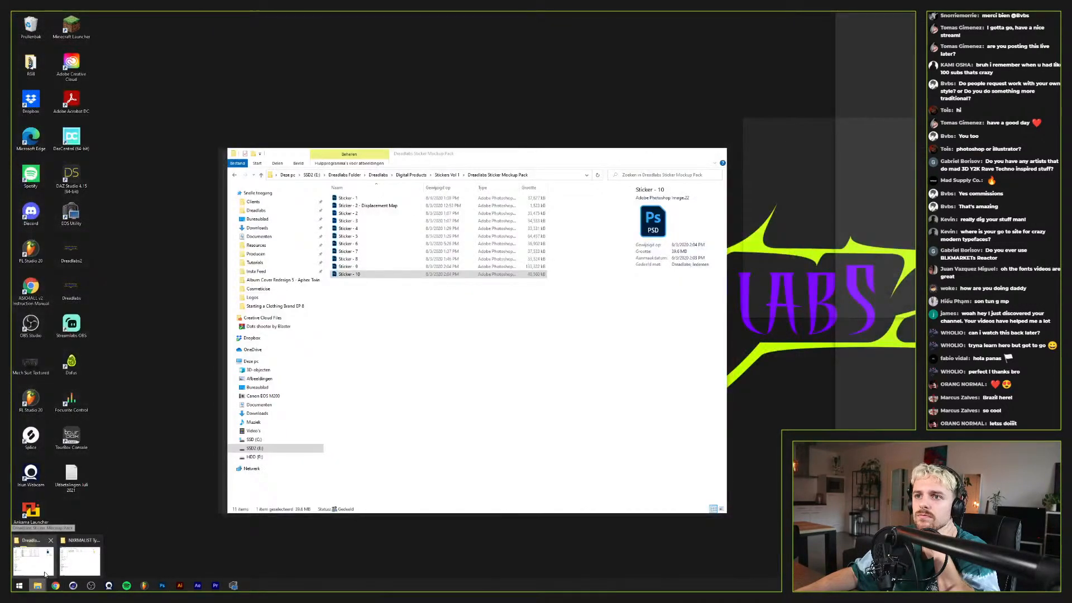
pyautogui.click(33, 560)
pyautogui.doubleClick(386, 199)
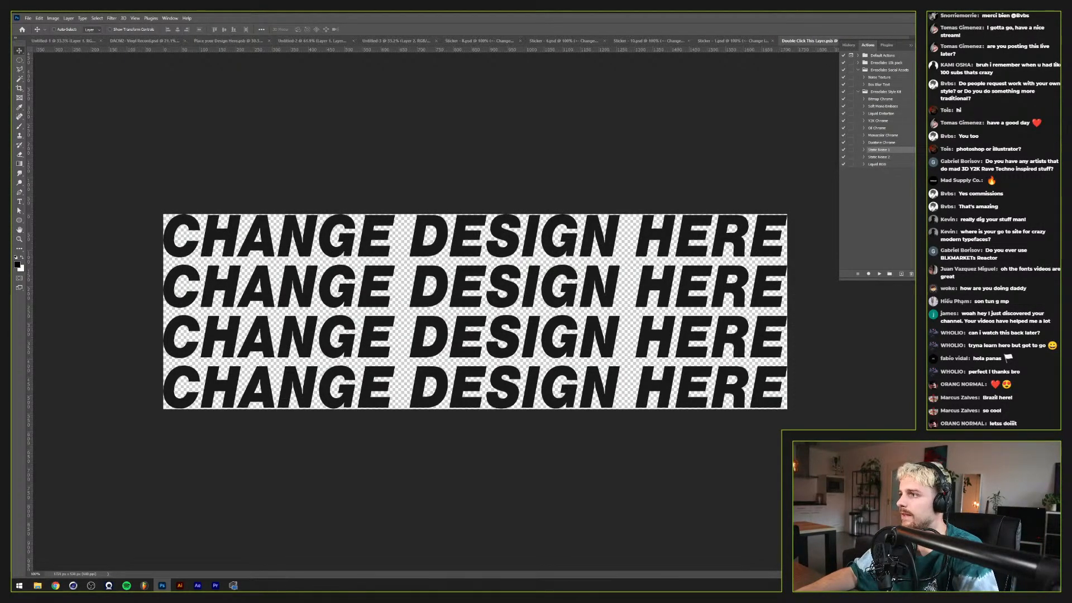
# Step: Replace the CHANGE DESIGN HERE placeholder with the text DREADLABS and center-align it
pyautogui.press('Delete')
pyautogui.press('t')
pyautogui.click(400, 285)
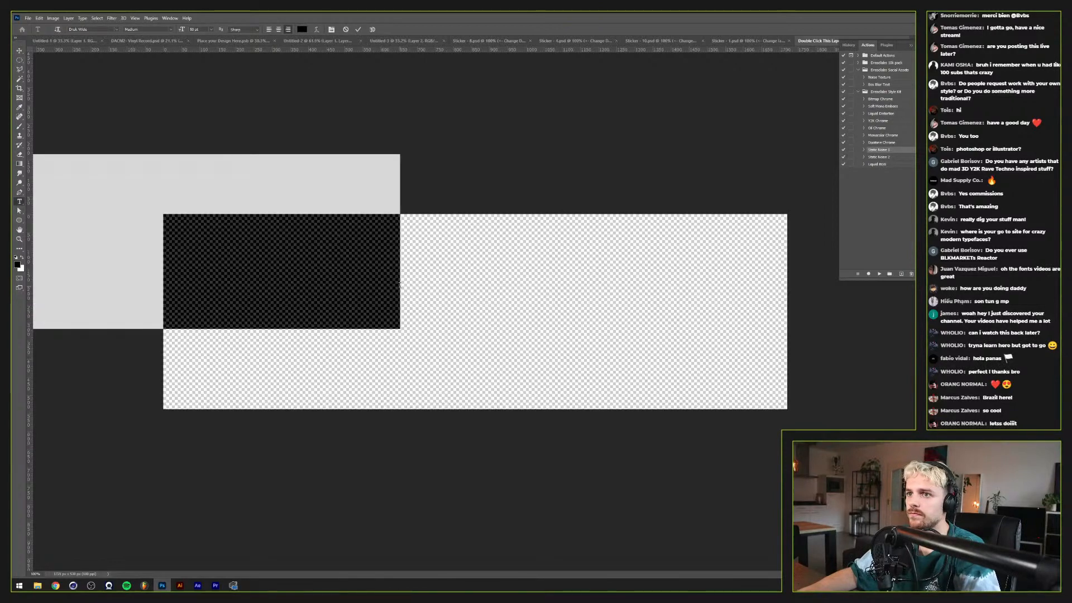
pyautogui.write('DREADLABS')
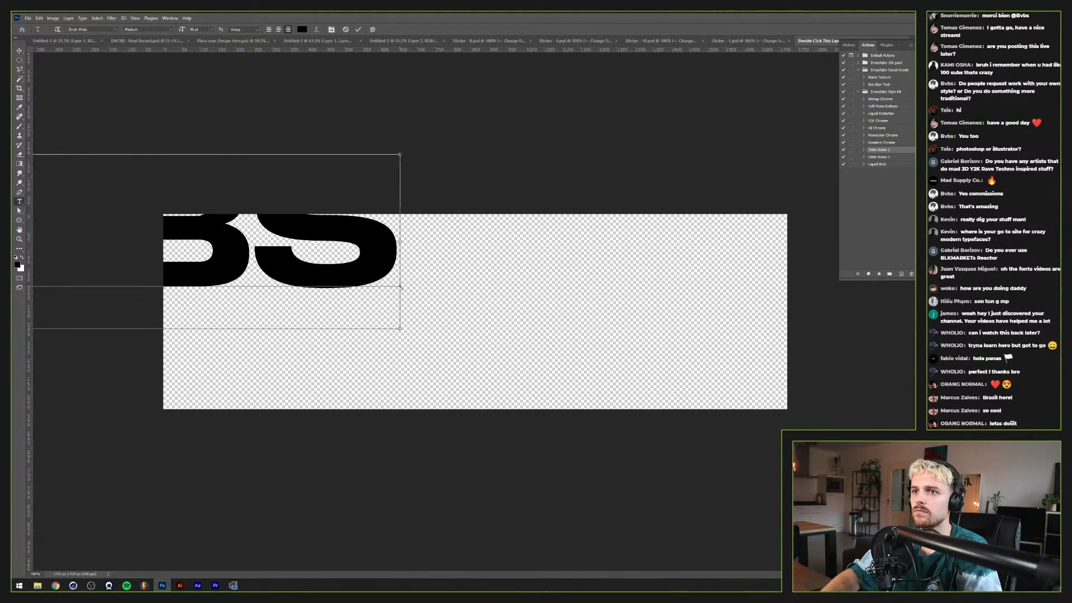
pyautogui.hotkey('ctrl', 'a')
pyautogui.click(279, 29)
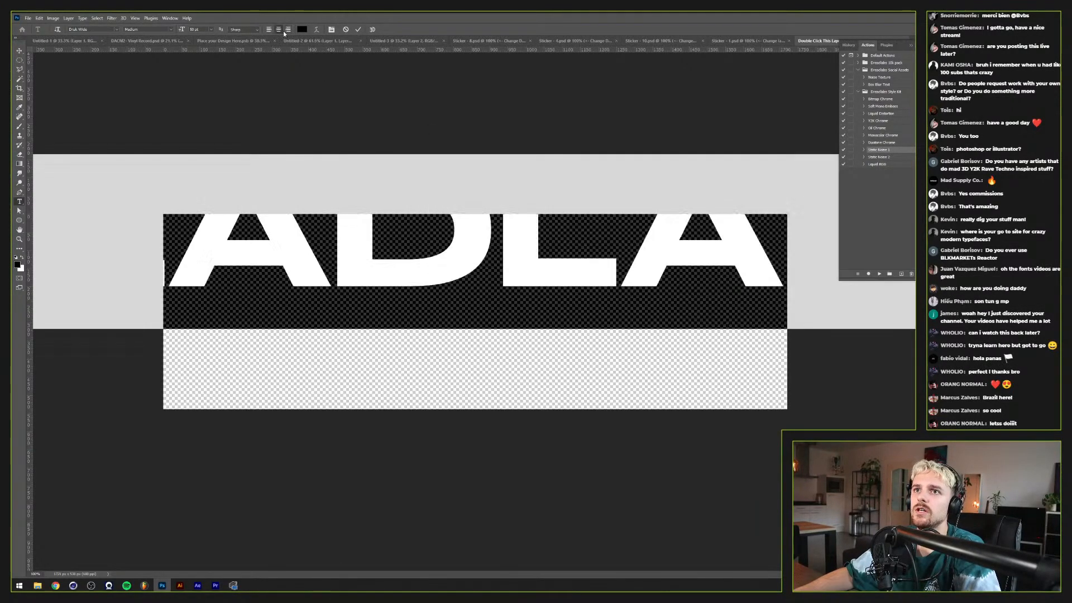
pyautogui.click(358, 30)
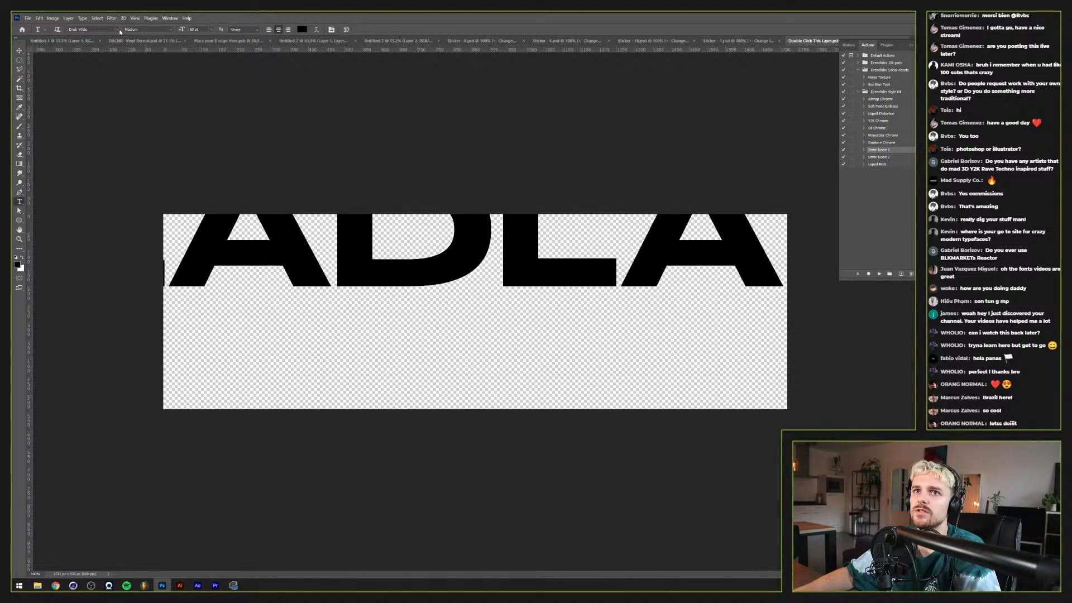
# Step: Try alternative display typefaces on the DREADLABS text and set it in ZYXROCK Bold
pyautogui.click(105, 31)
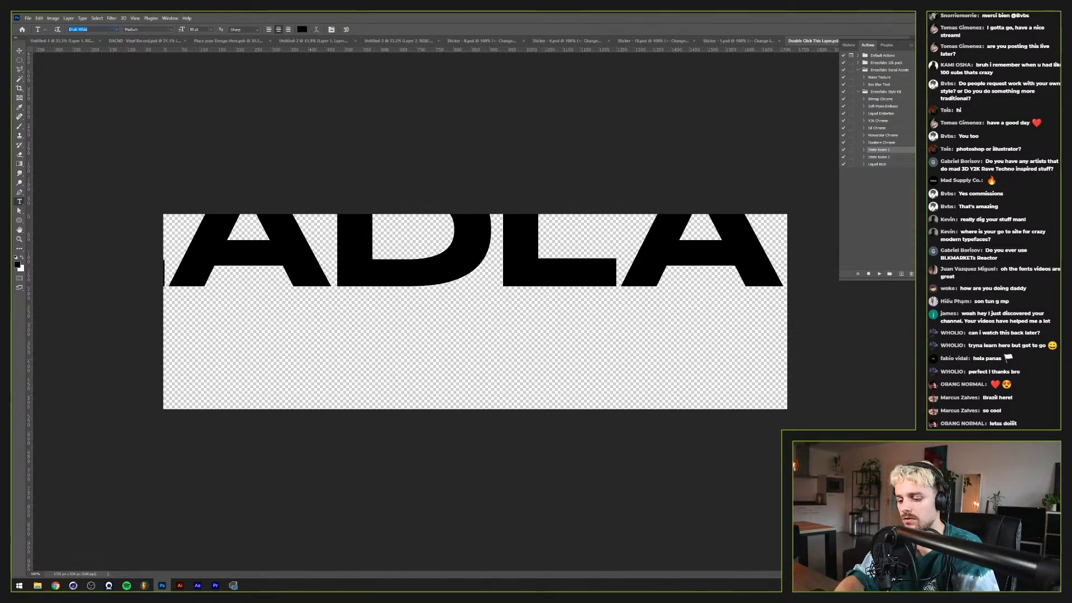
pyautogui.write('akira')
pyautogui.press('BackSpace')
pyautogui.press('BackSpace')
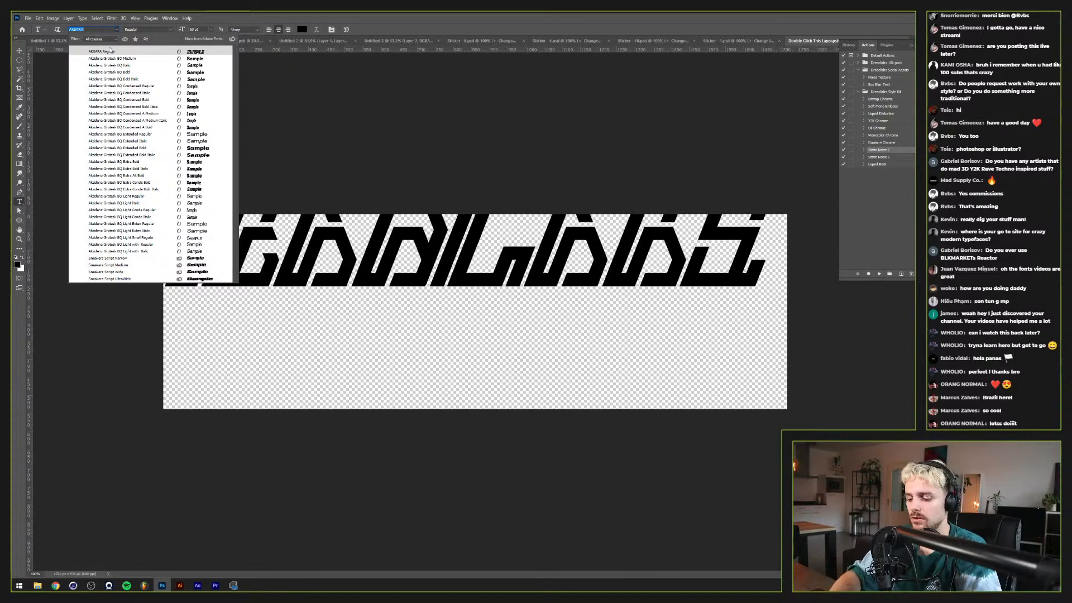
pyautogui.write('nxr')
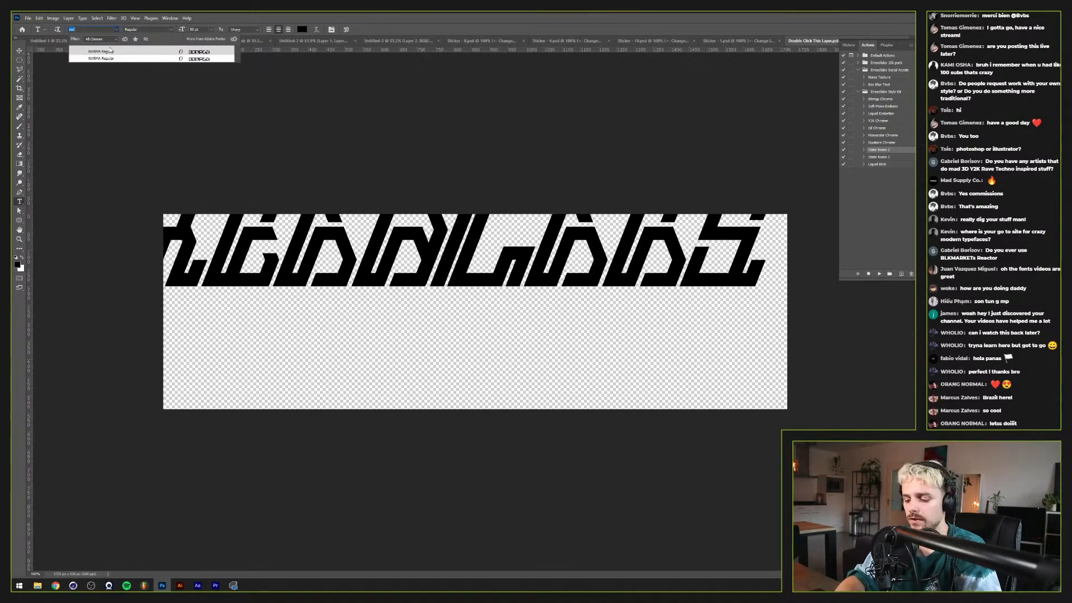
pyautogui.write('zyx')
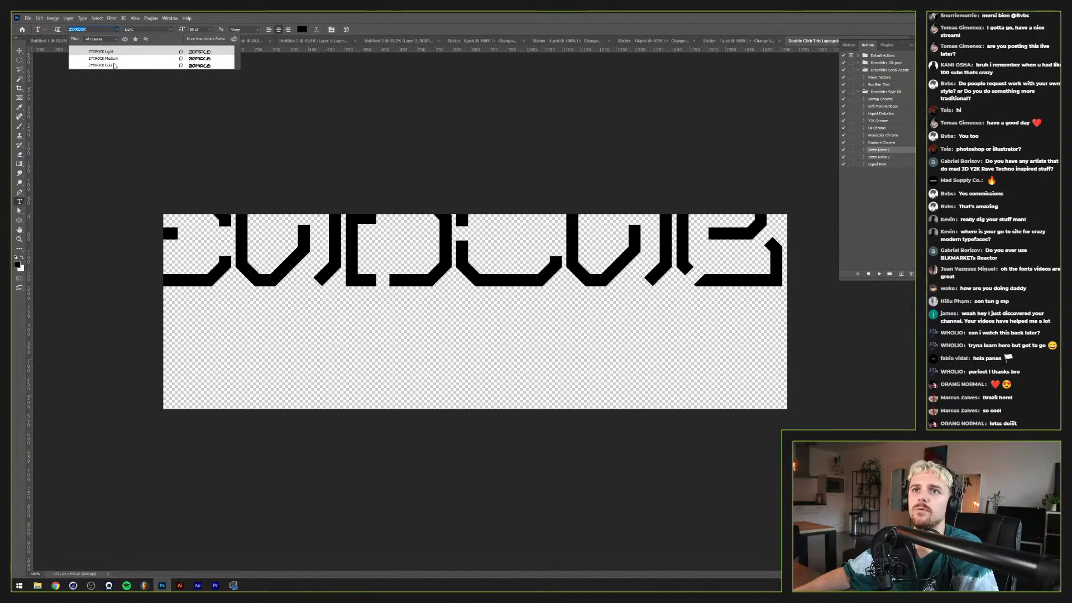
pyautogui.click(114, 66)
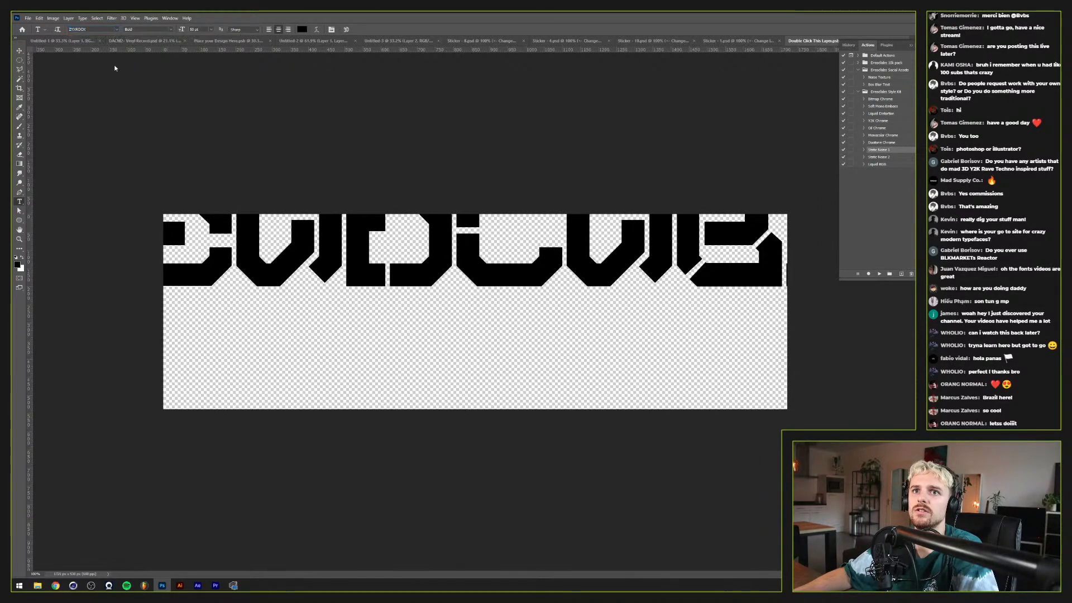
# Step: Scale DREADLABS down to span the canvas width and position it in the upper half
pyautogui.hotkey('ctrl', 't')
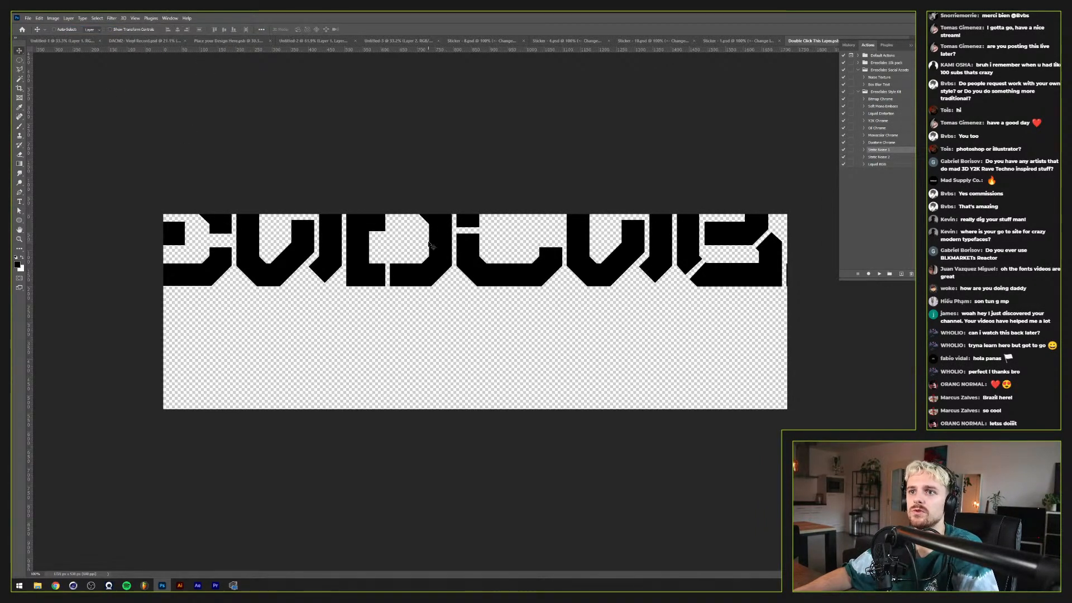
pyautogui.moveTo(432, 246); pyautogui.dragTo(436, 314)
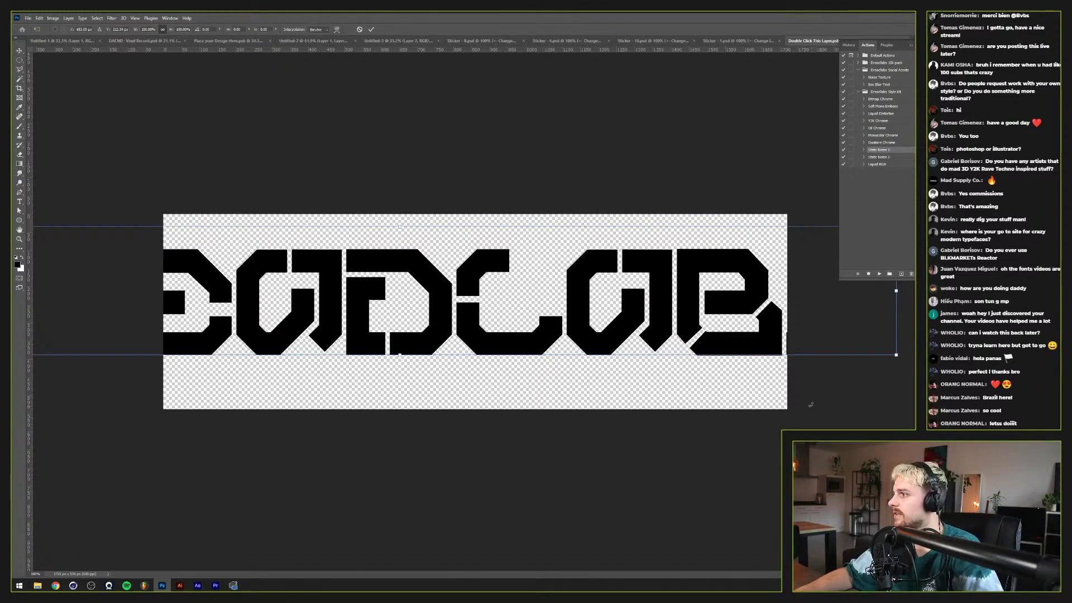
pyautogui.moveTo(897, 291); pyautogui.dragTo(731, 283)
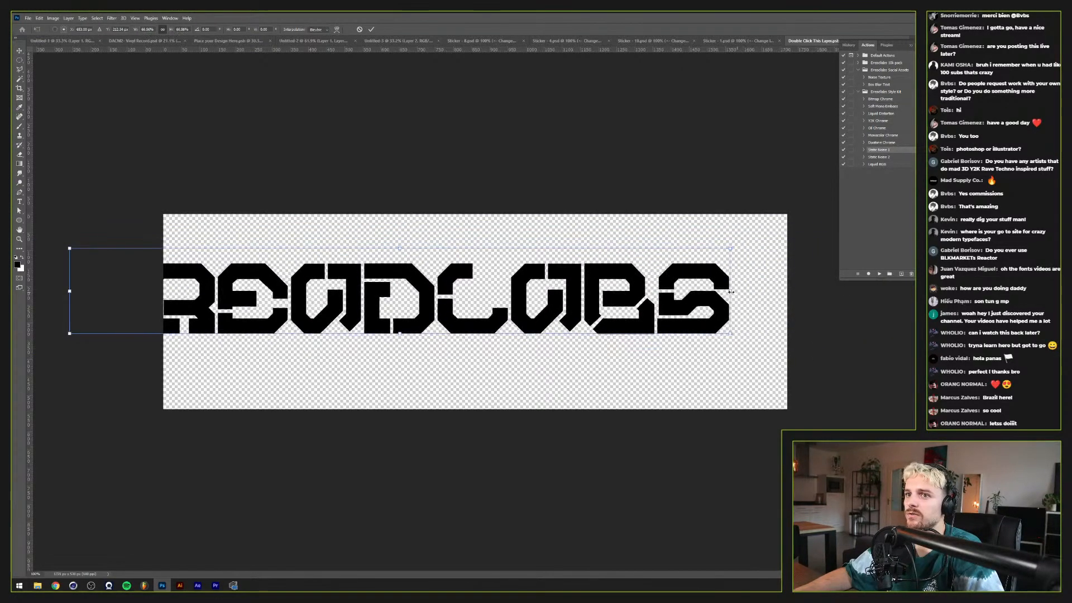
pyautogui.moveTo(487, 323); pyautogui.dragTo(580, 313)
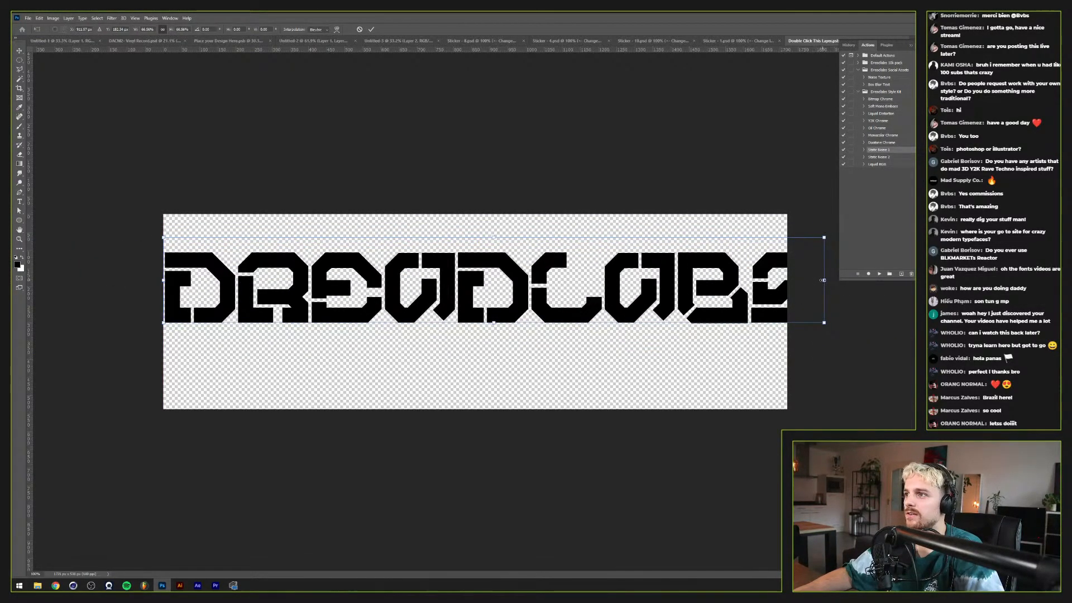
pyautogui.moveTo(823, 280); pyautogui.dragTo(754, 268)
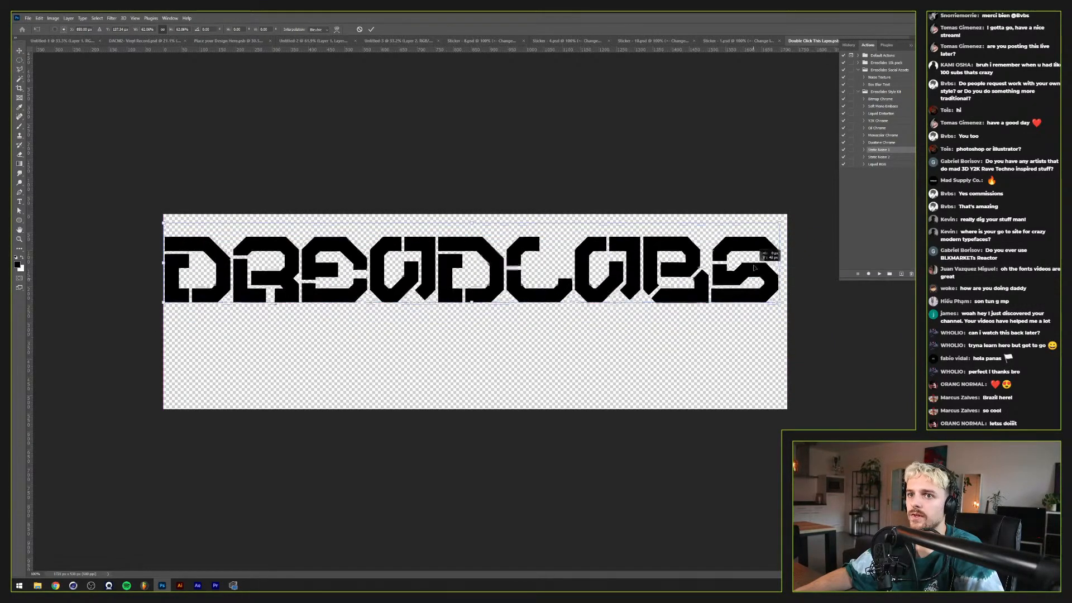
pyautogui.press('Return')
# Step: Duplicate the DREADLABS text directly below itself and change the copy to read CYBERDRAGON
pyautogui.moveTo(665, 246); pyautogui.dragTo(659, 330)
pyautogui.press('t')
pyautogui.click(575, 340)
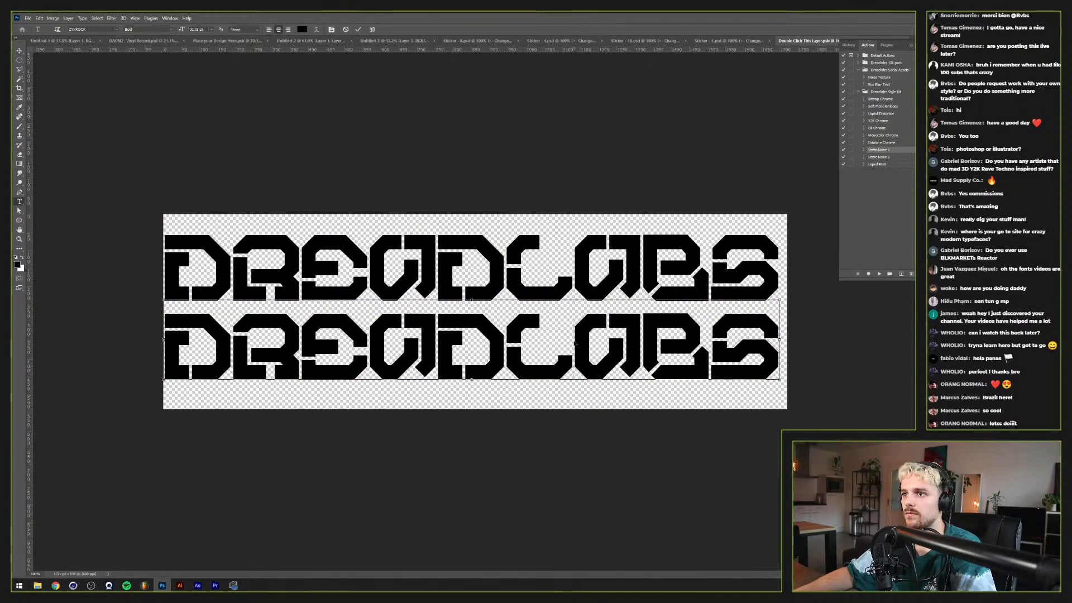
pyautogui.hotkey('ctrl', 'a')
pyautogui.write('xyberdragon')
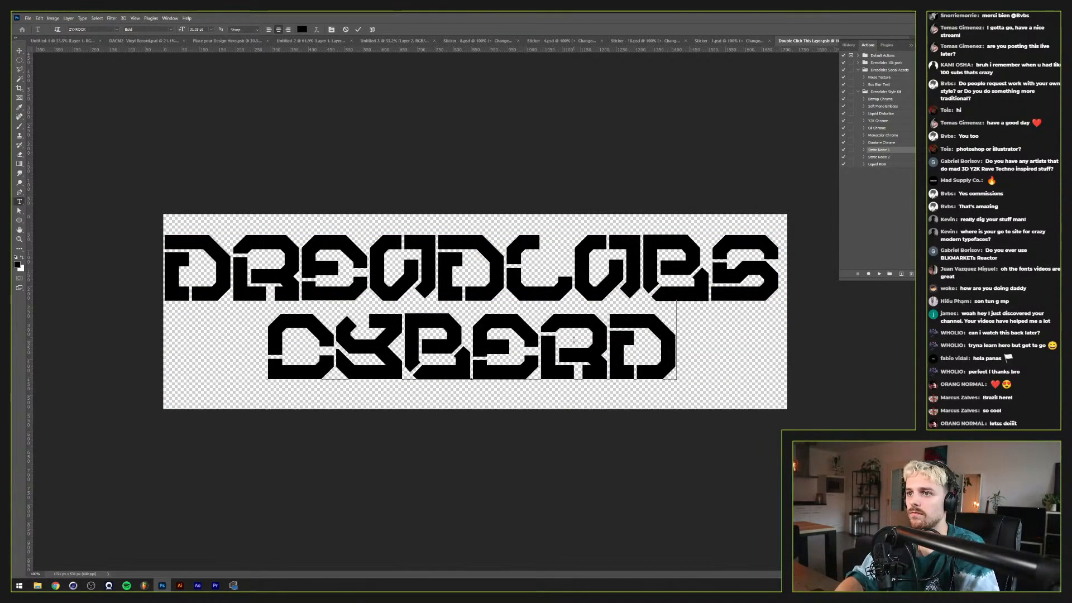
pyautogui.click(358, 30)
# Step: Scale the CYBERDRAGON line down to match the width of DREADLABS
pyautogui.hotkey('ctrl', 't')
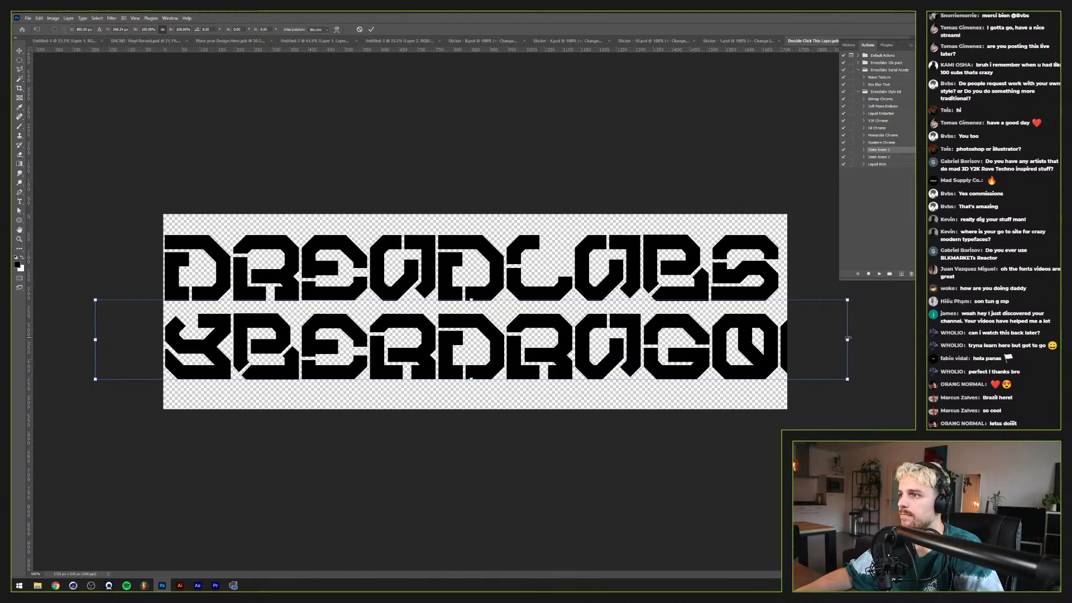
pyautogui.moveTo(848, 339); pyautogui.dragTo(795, 323)
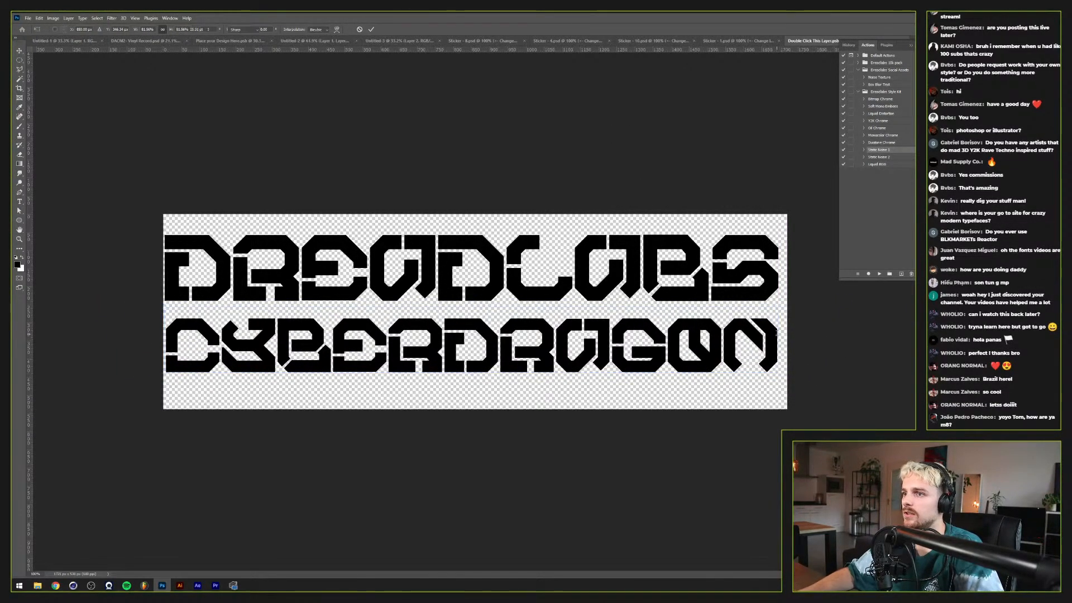
pyautogui.press('Return')
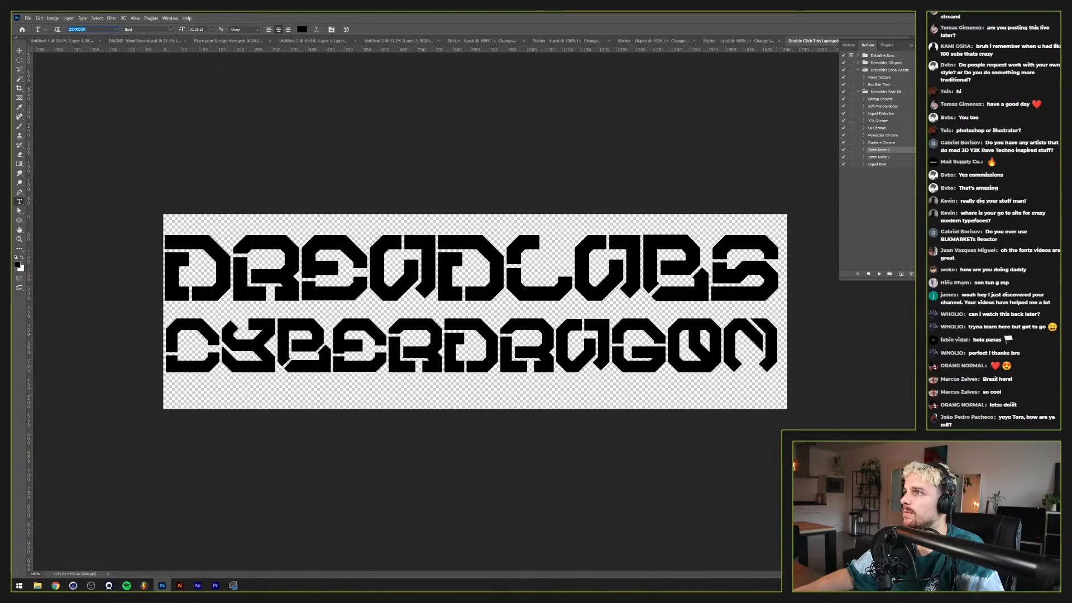
# Step: Change the DREADLABS line to the Medium weight, keeping CYBERDRAGON in Bold
pyautogui.press('Up')
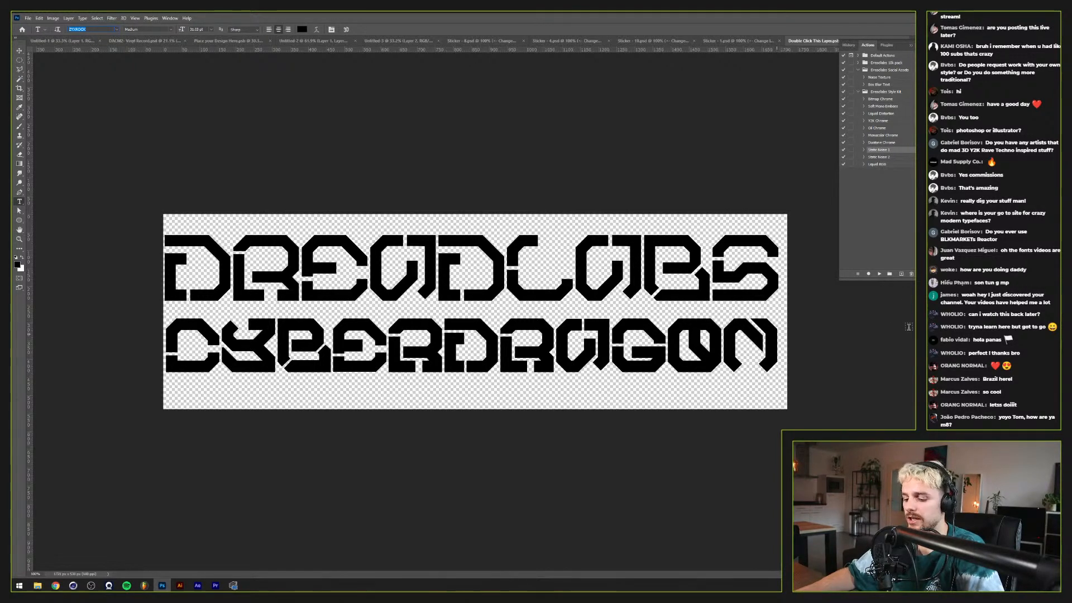
pyautogui.write('v')
pyautogui.press('Escape')
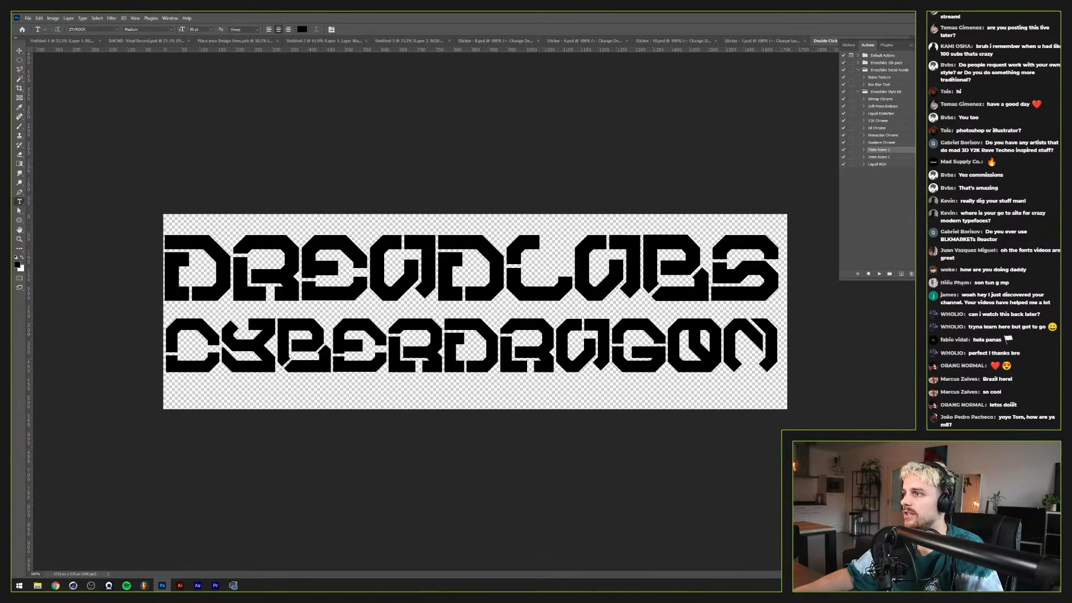
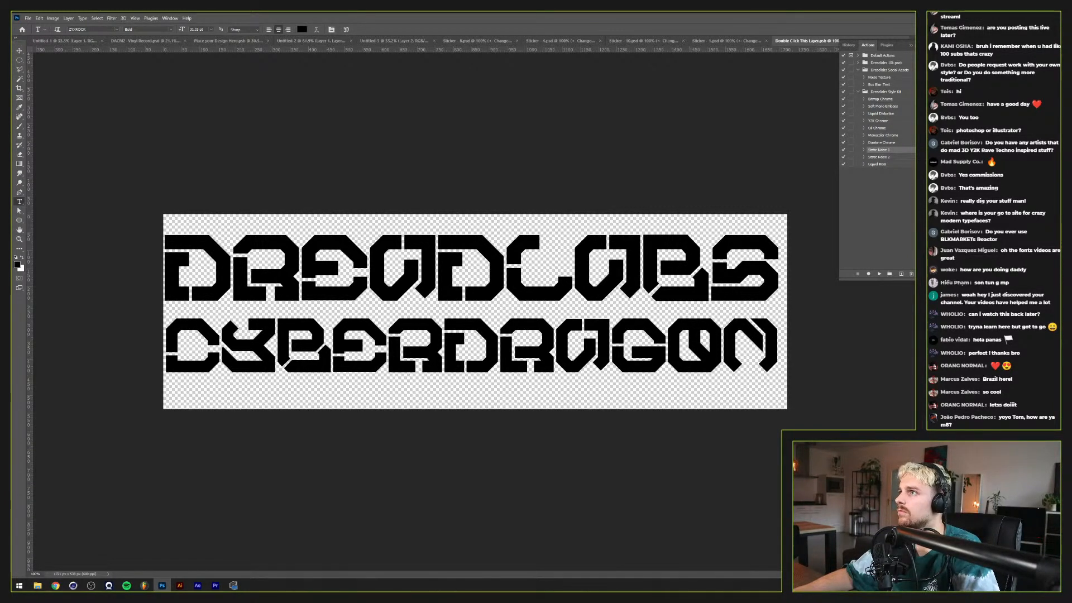
pyautogui.press('Up')
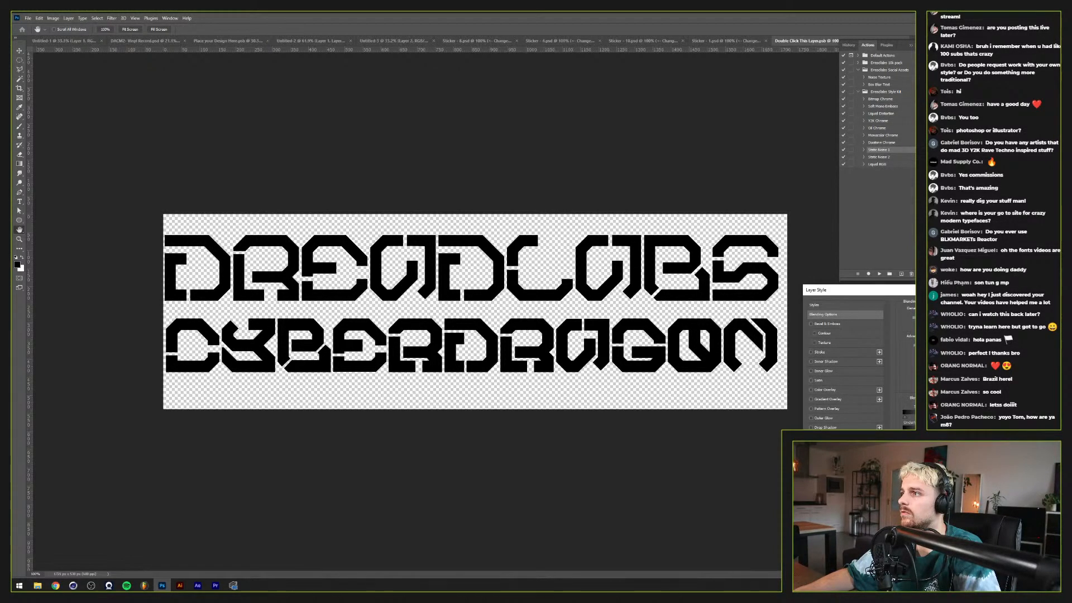
pyautogui.press('Escape')
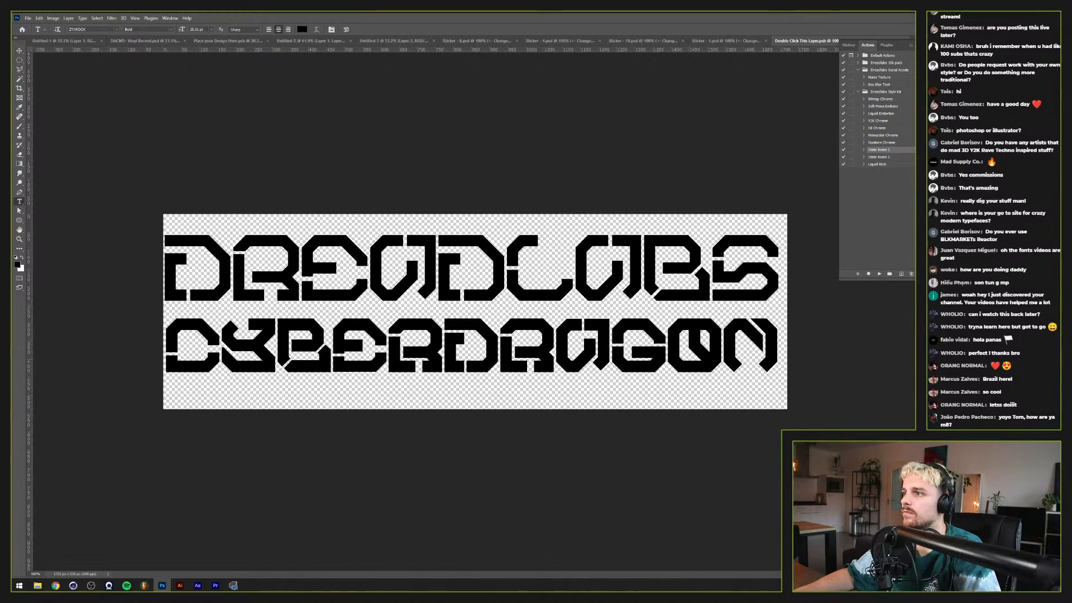
# Step: Nudge the CYBERDRAGON line up to tighten the gap beneath DREADLABS
pyautogui.press('v')
pyautogui.hotkey('shift', 'Up')
pyautogui.hotkey('shift', 'Up')
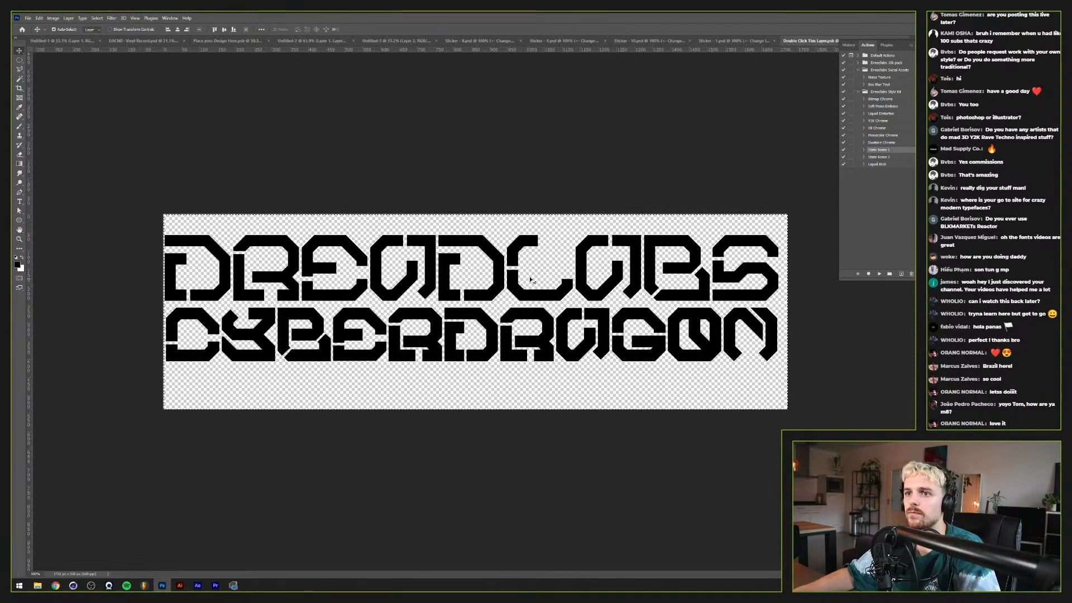
# Step: Center both text lines on the canvas, then save and close the smart object to update Sticker - 1
pyautogui.click(225, 30)
pyautogui.click(232, 30)
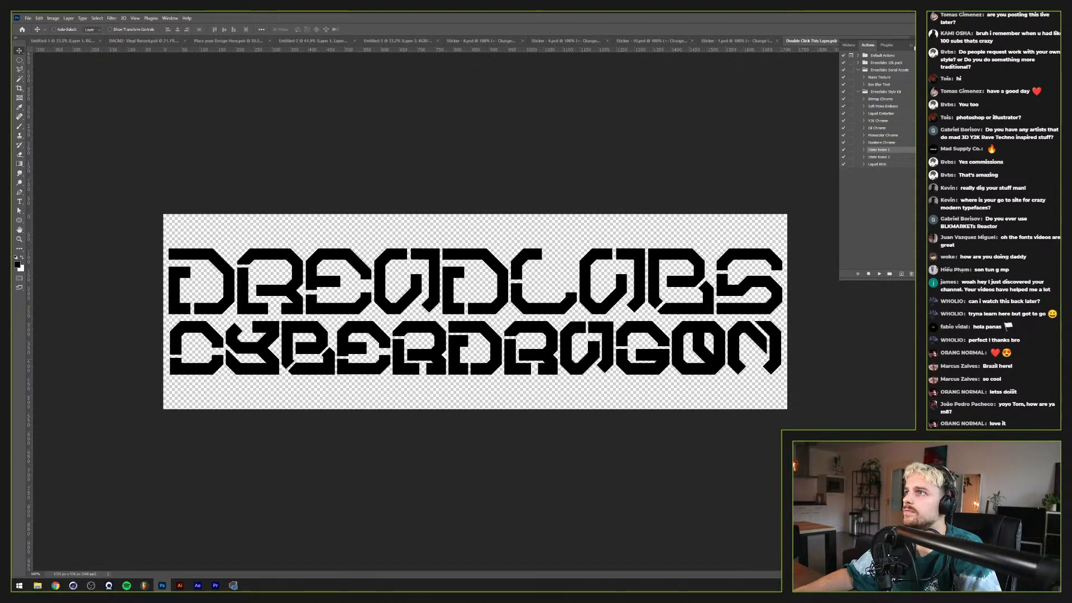
pyautogui.click(911, 46)
pyautogui.click(906, 42)
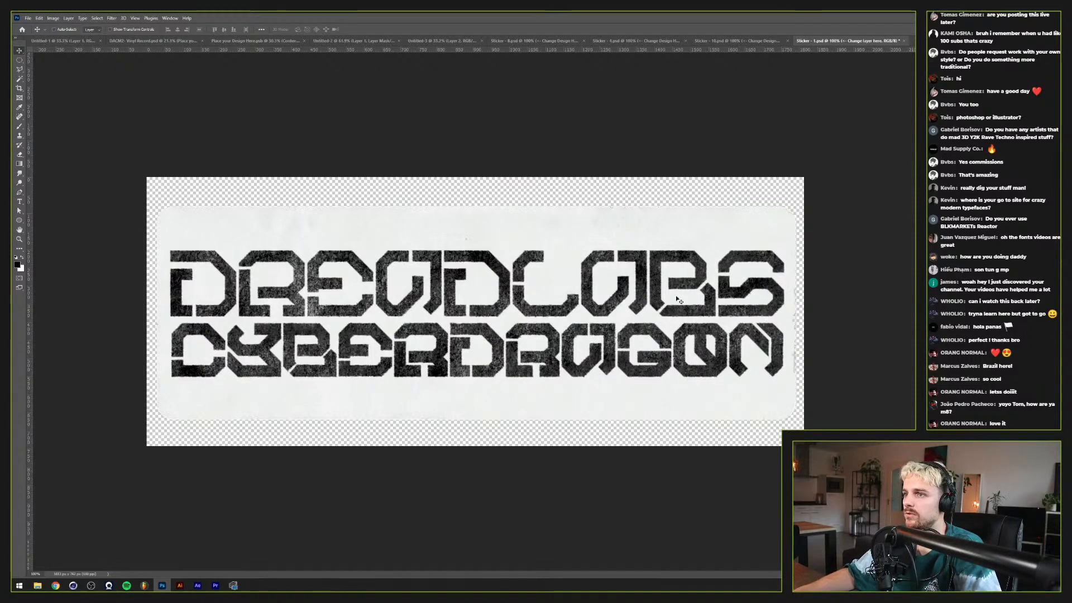
# Step: Open the Vondell_Dreadlabs_HolographicPackage texture folder within the Dreadlabs resources and browse its holographic images
pyautogui.click(38, 585)
pyautogui.click(79, 560)
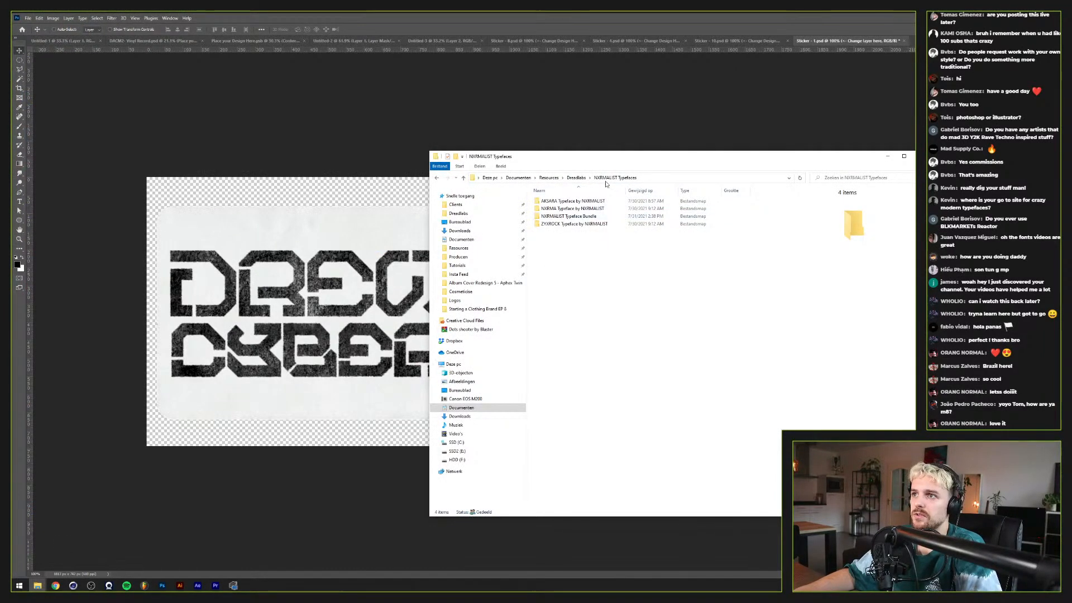
pyautogui.click(577, 177)
pyautogui.doubleClick(571, 202)
pyautogui.doubleClick(572, 204)
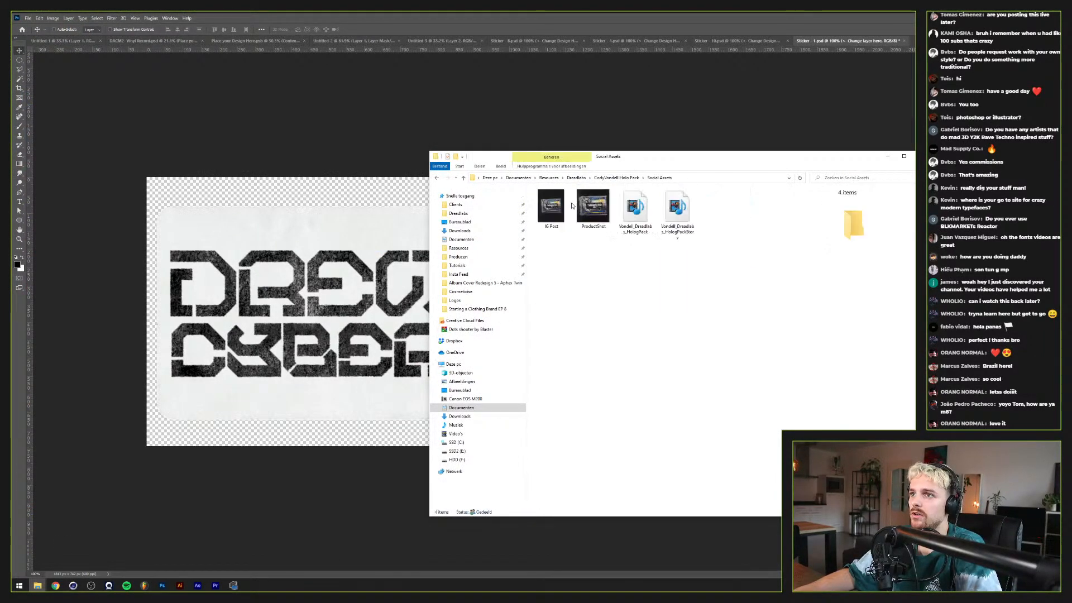
pyautogui.click(601, 178)
pyautogui.doubleClick(572, 214)
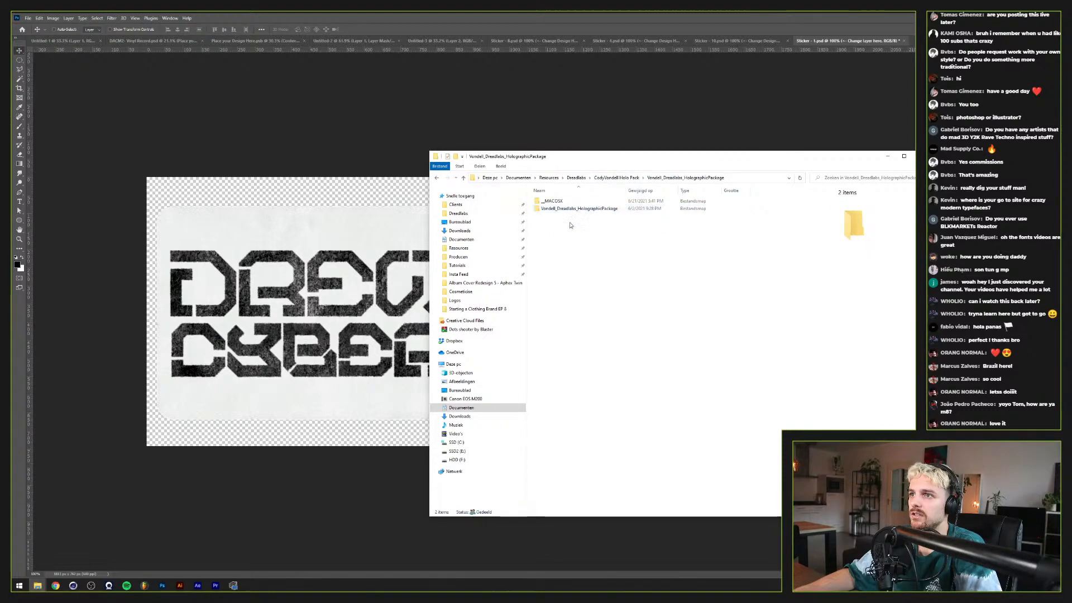
pyautogui.doubleClick(567, 208)
pyautogui.scroll(-3, 602, 334)
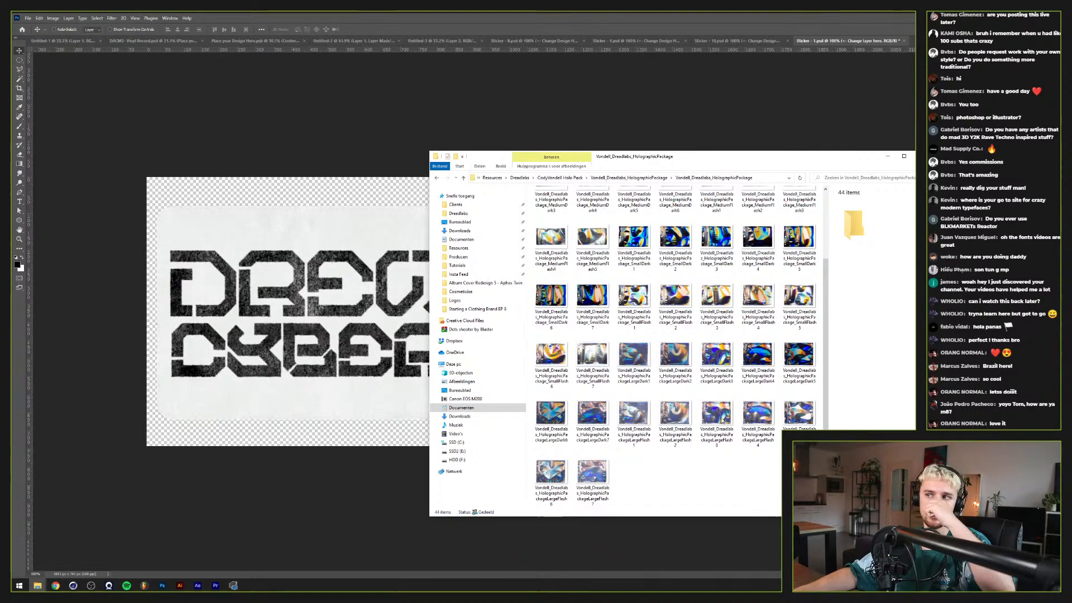
# Step: Place the HolographicPackageLargeFlash5 texture into Sticker - 1, blend it with the lettering and clip it to the rounded sticker shape
pyautogui.click(279, 360)
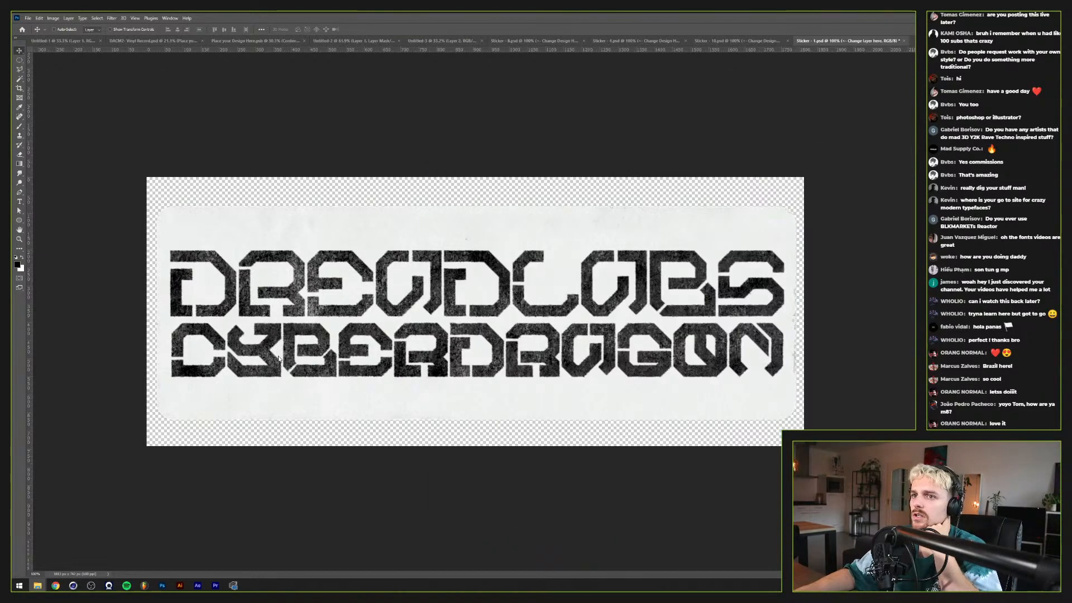
pyautogui.moveTo(278, 359); pyautogui.dragTo(903, 308)
pyautogui.press('Return')
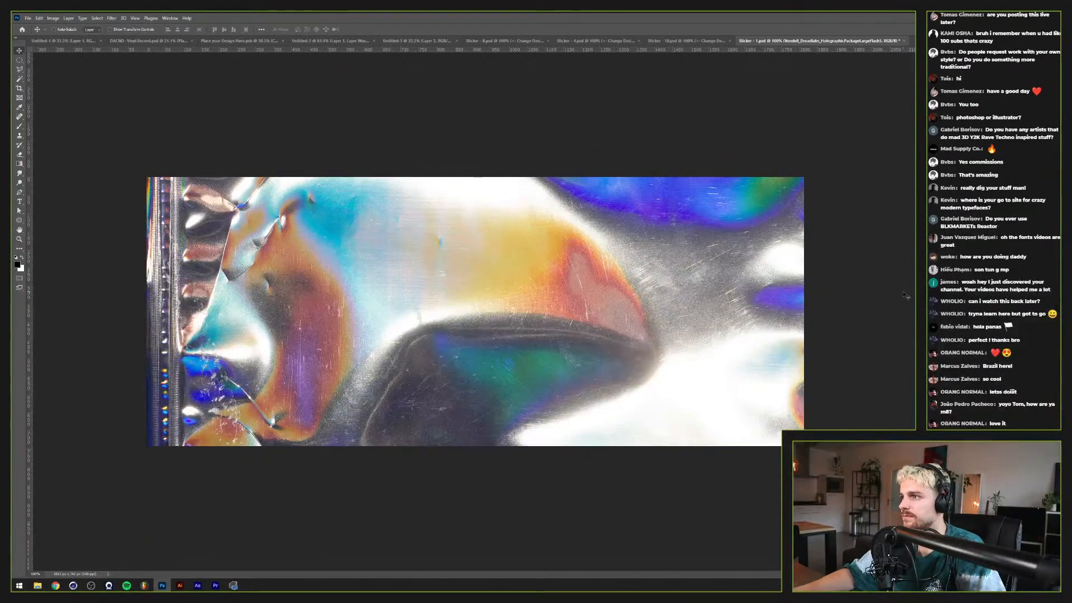
pyautogui.hotkey('shift', 'alt', 'd')
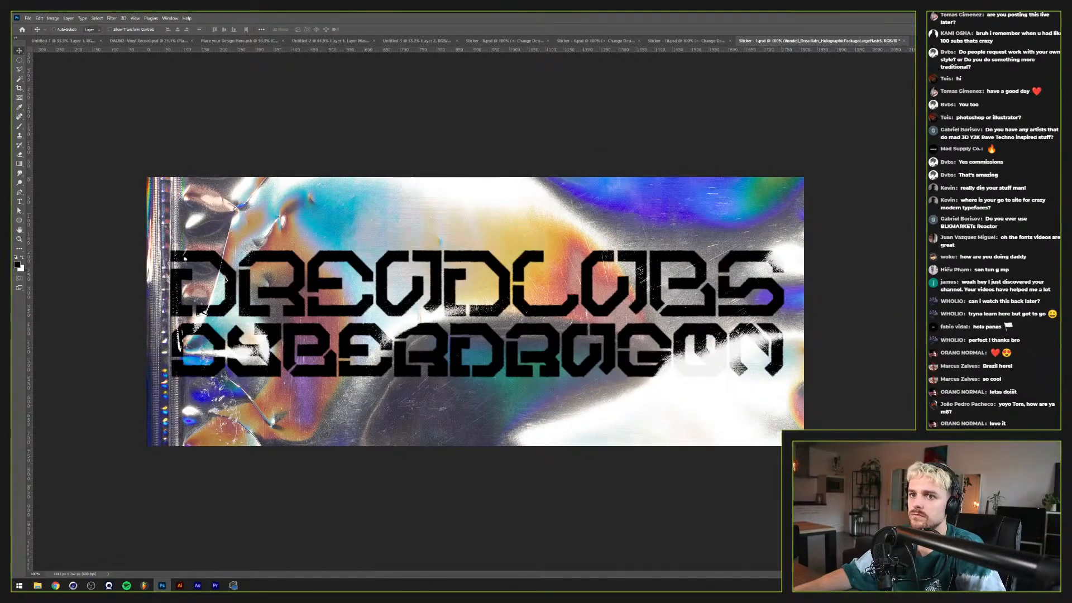
pyautogui.hotkey('ctrl', 'alt', 'g')
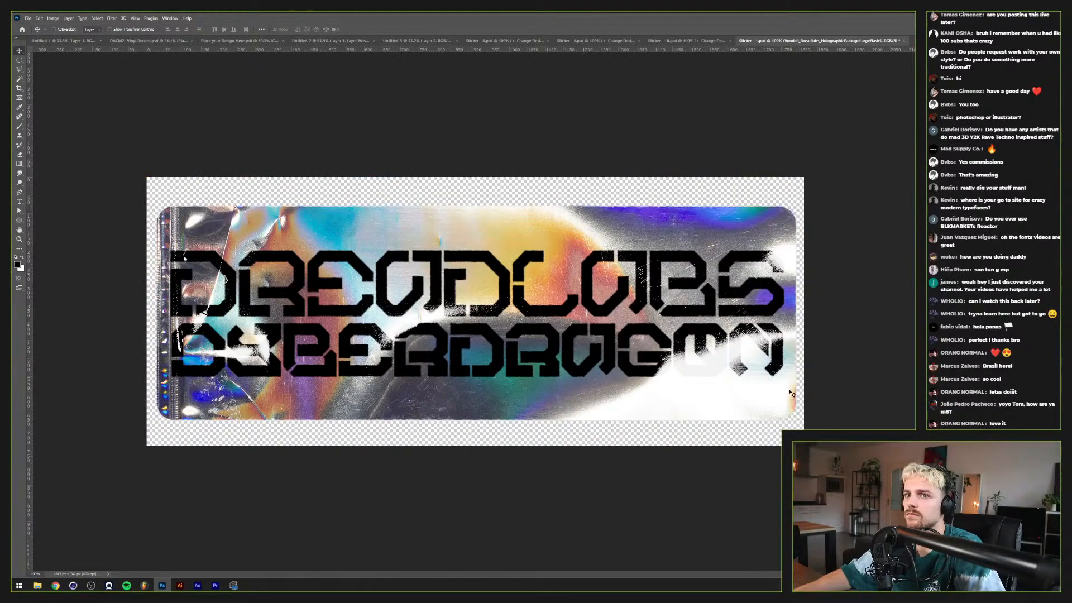
# Step: Scale and reposition the holographic texture to cover the whole sticker
pyautogui.hotkey('ctrl', 't')
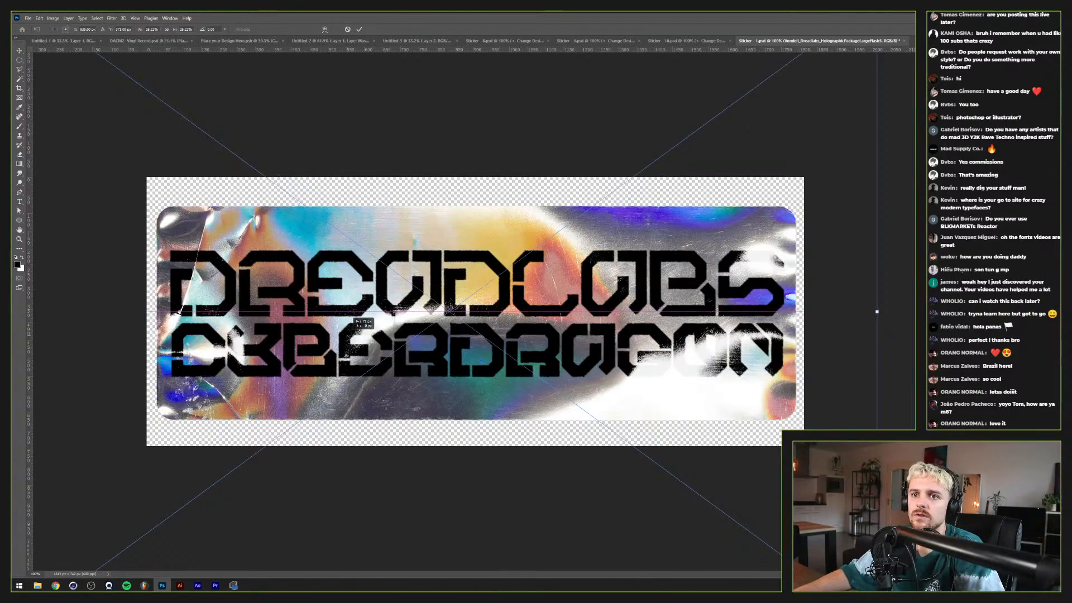
pyautogui.hotkey('ctrl', '0')
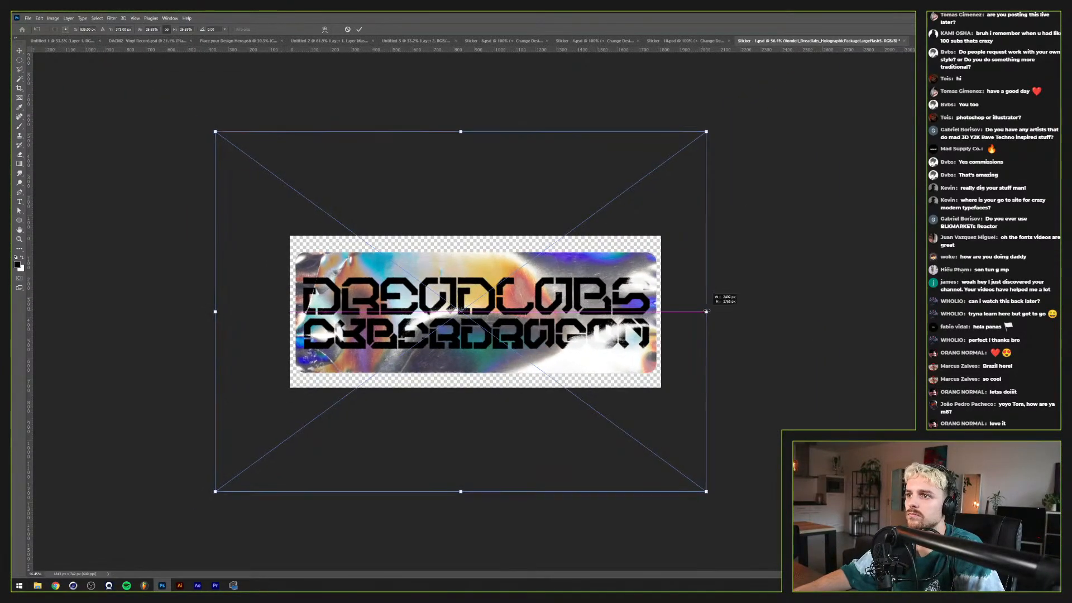
pyautogui.press('Return')
pyautogui.scroll(4, 708, 311)
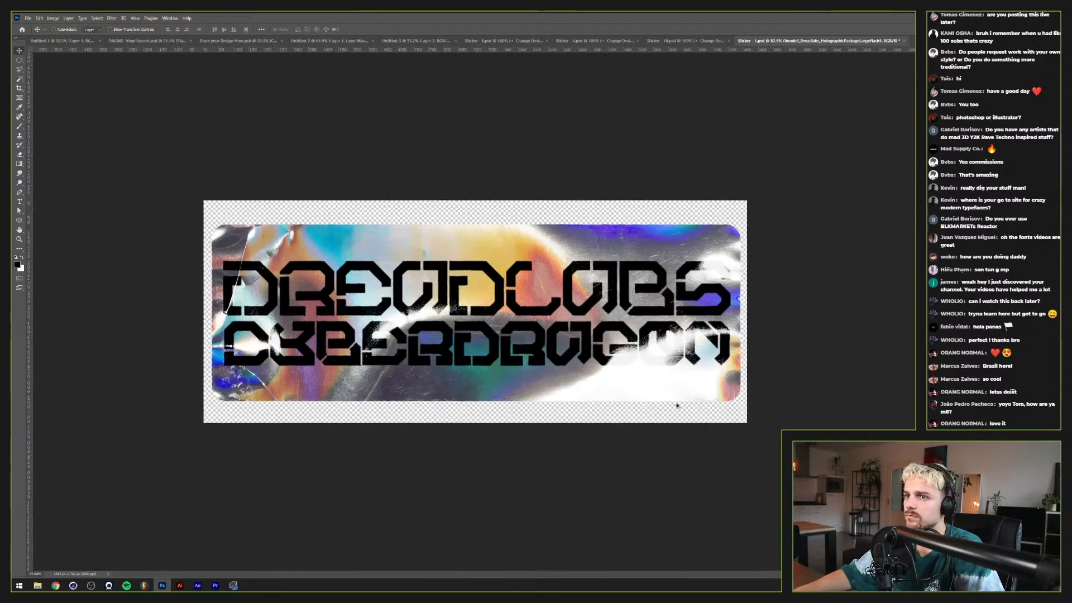
# Step: Cycle through the holographic texture's blend modes to one that keeps both text lines solid black and legible
pyautogui.hotkey('shift', '+')
pyautogui.hotkey('shift', '+')
pyautogui.hotkey('shift', '+')
pyautogui.hotkey('shift', '+')
pyautogui.hotkey('shift', '+')
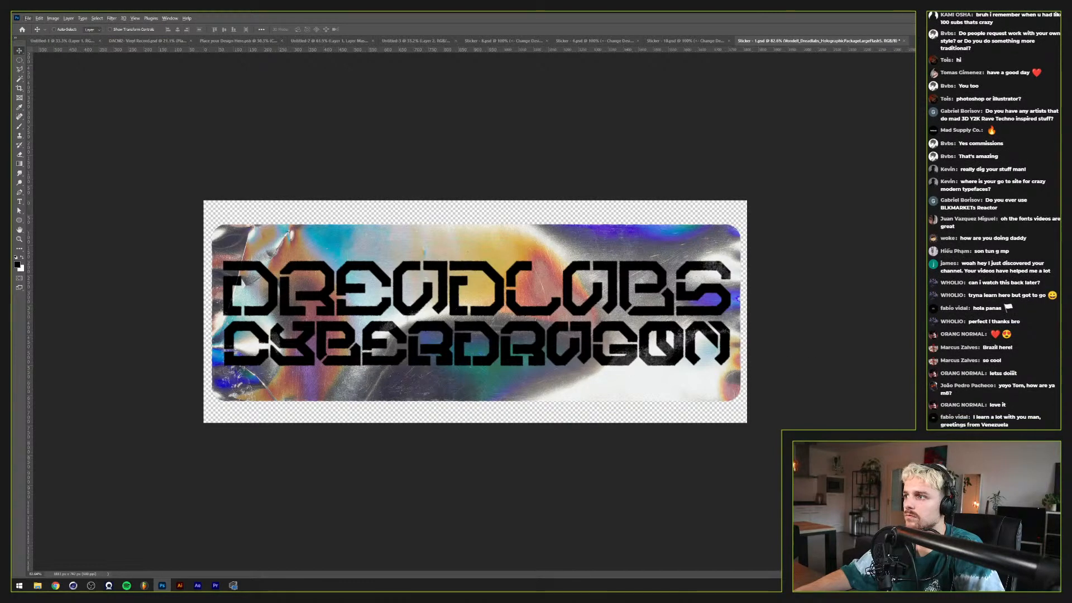
# Step: Compare the holographic texture's current blend mode with the neighbouring one and review the whole sticker
pyautogui.hotkey('shift', '+')
pyautogui.hotkey('shift', '-')
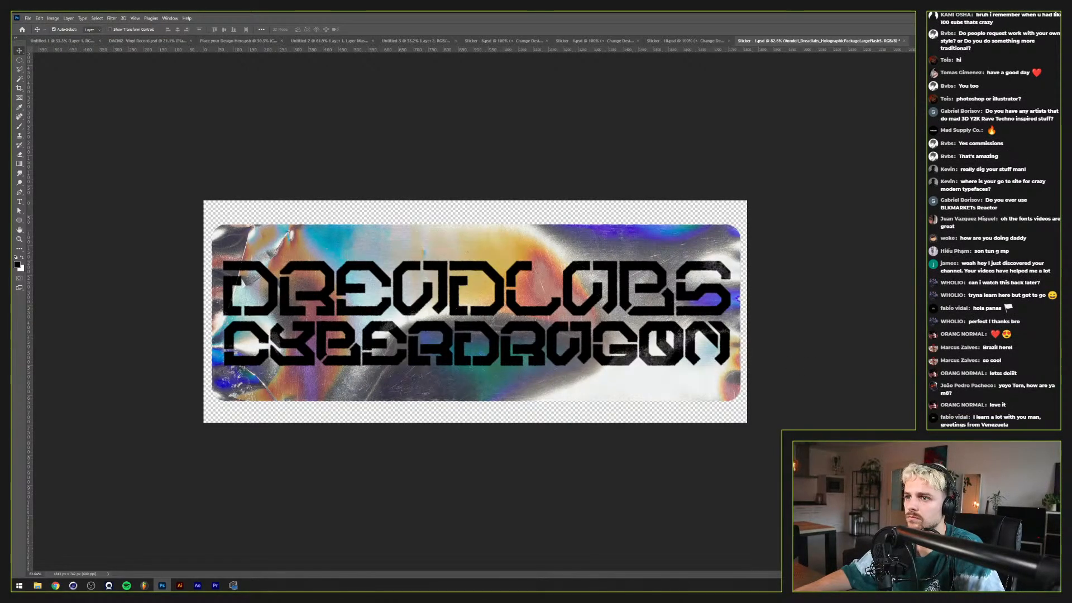
pyautogui.scroll(5, 484, 421)
pyautogui.scroll(-5, 484, 421)
pyautogui.scroll(-1, 484, 421)
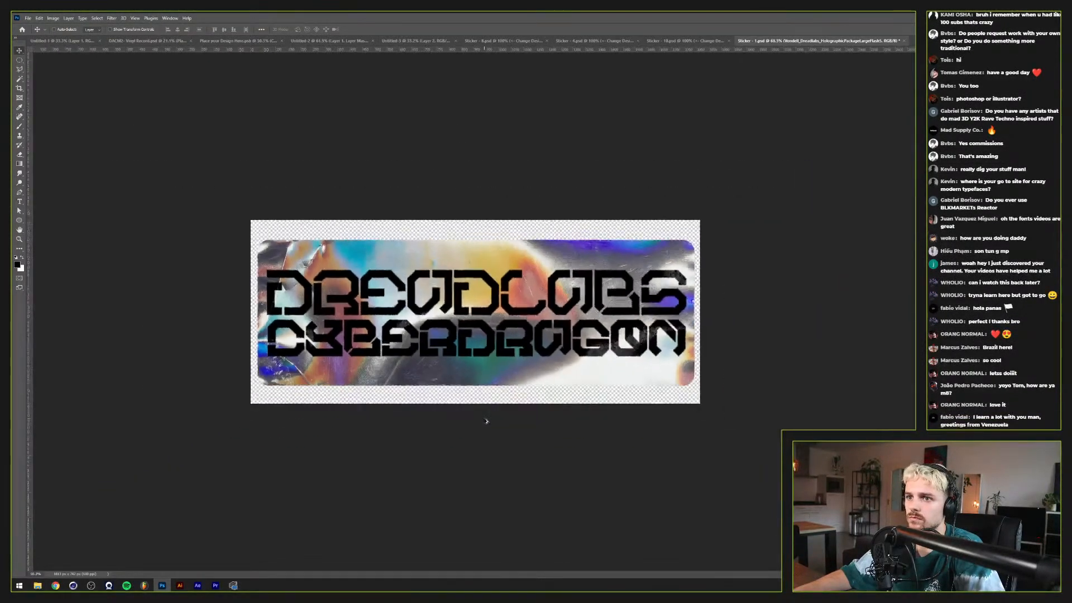
# Step: Adjust the lettering layer's blending range in Layer Style so bright holographic areas show through the text, and save Sticker - 1
pyautogui.scroll(3, 485, 421)
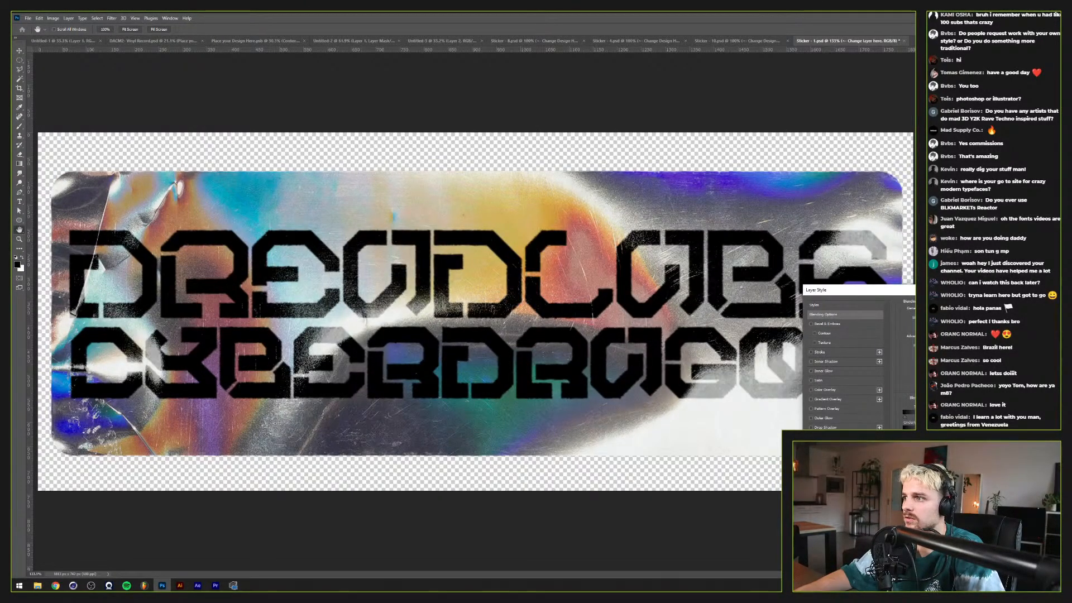
pyautogui.moveTo(905, 416); pyautogui.dragTo(905, 417)
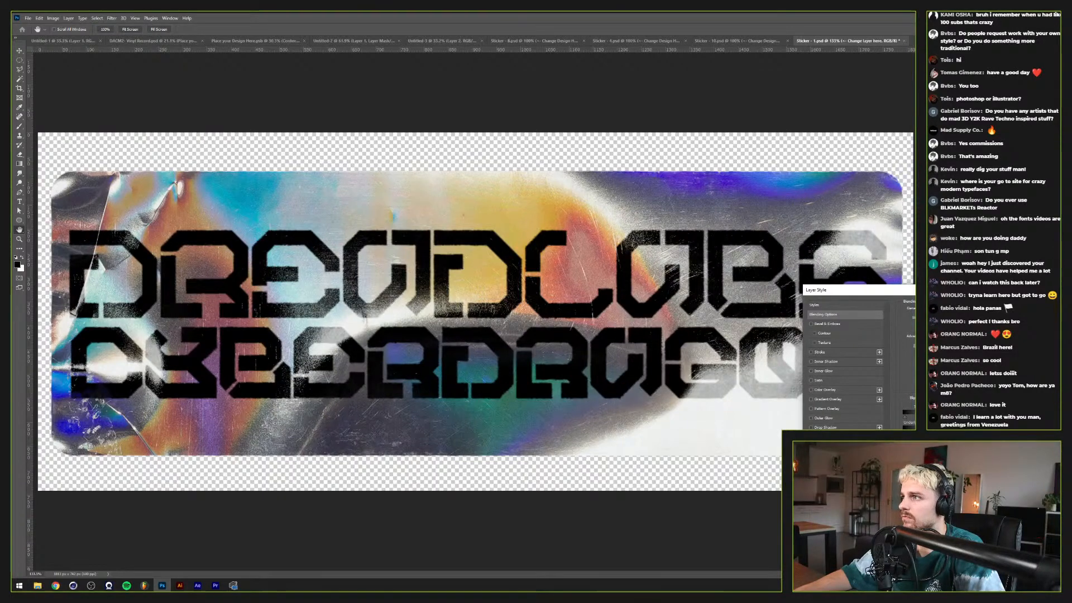
pyautogui.press('Return')
pyautogui.hotkey('ctrl', '1')
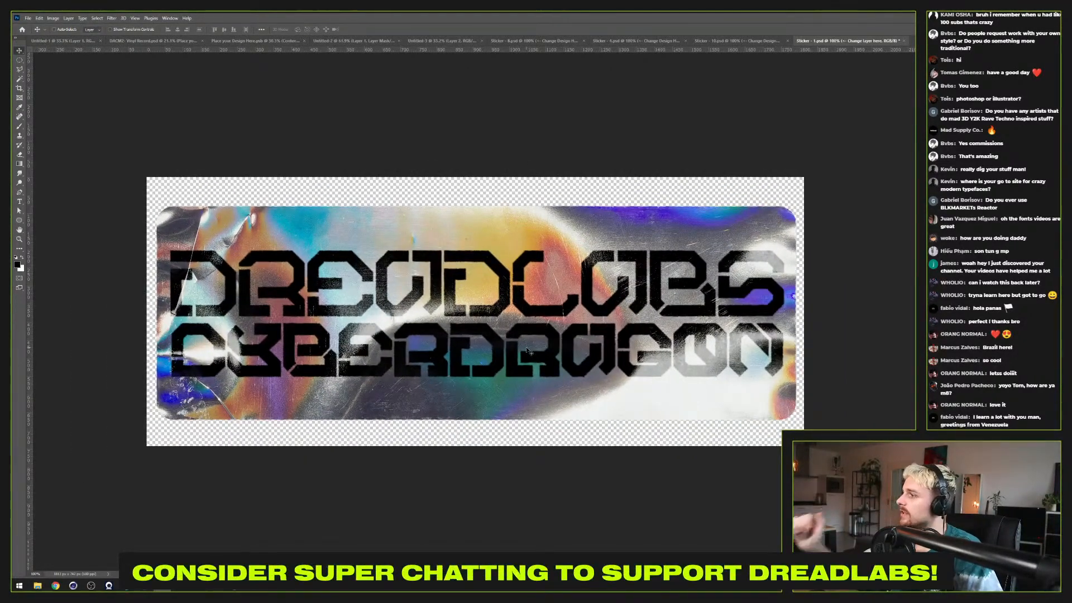
pyautogui.scroll(2, 527, 350)
pyautogui.scroll(-3, 526, 350)
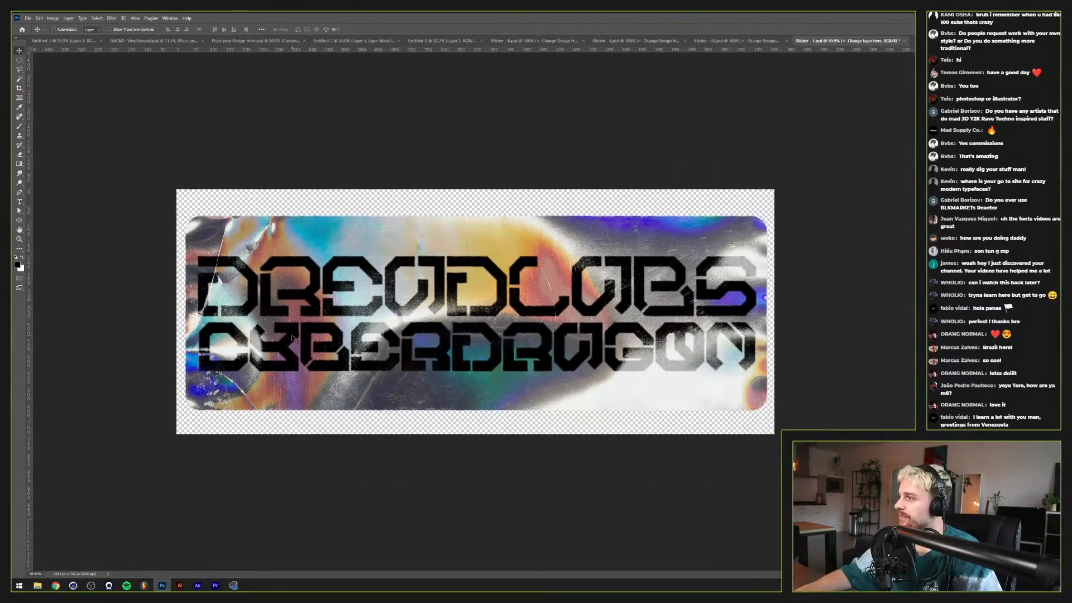
pyautogui.hotkey('ctrl', 's')
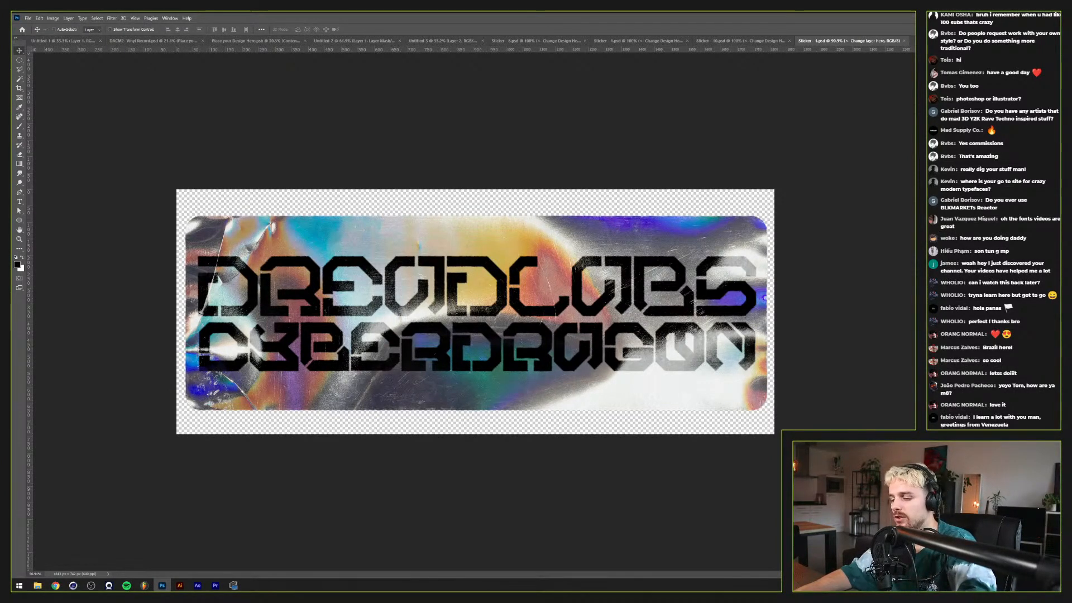
# Step: Paste the copied artwork into Sticker - 1 as a new layer and close the other three sticker documents
pyautogui.hotkey('ctrl', 'v')
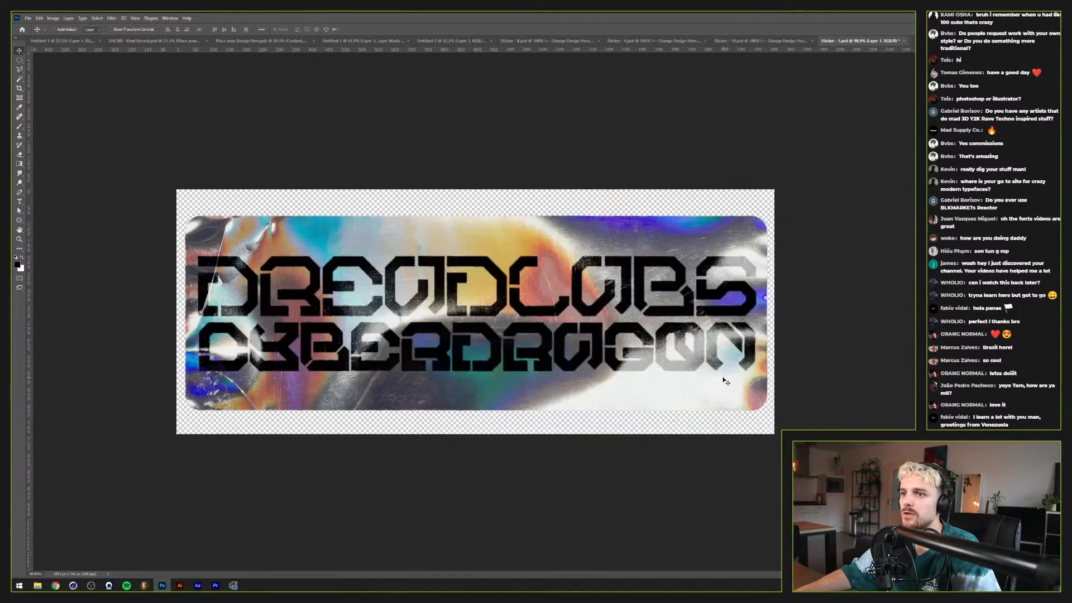
pyautogui.click(812, 41)
pyautogui.click(773, 40)
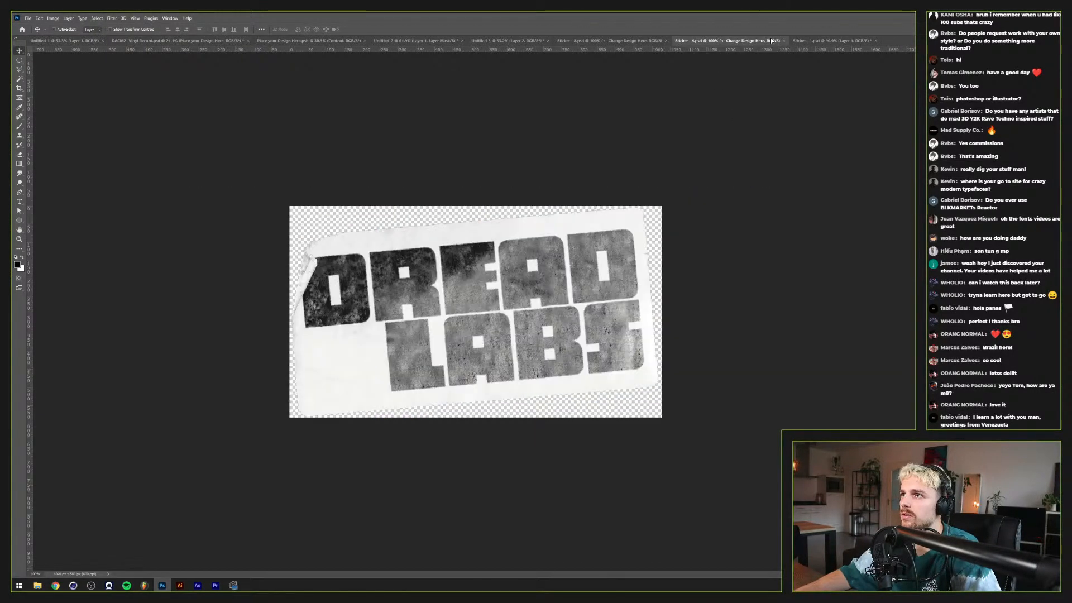
pyautogui.click(784, 41)
pyautogui.click(659, 42)
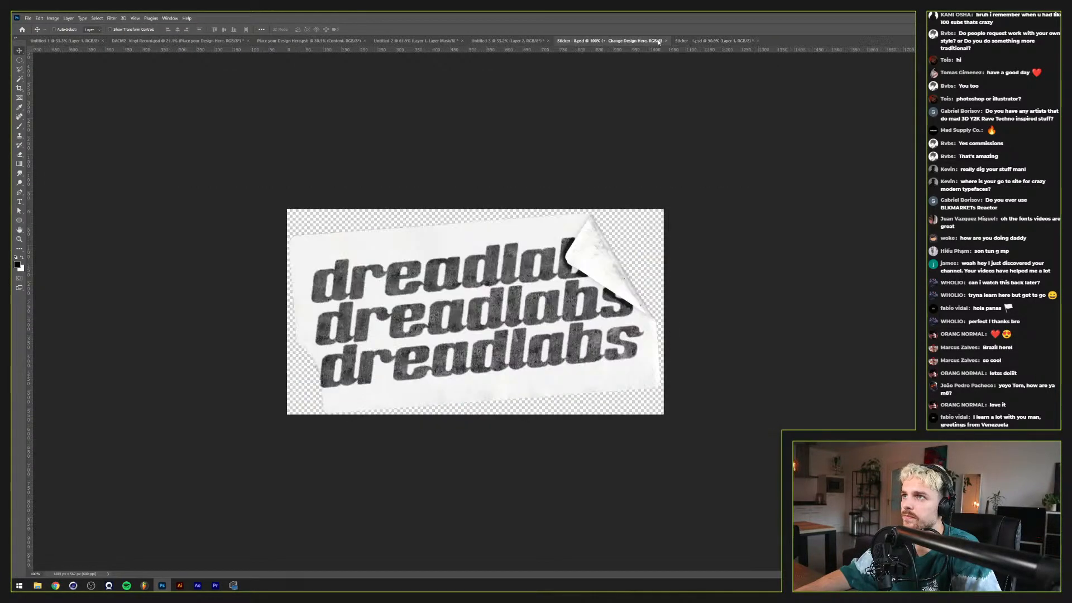
pyautogui.click(664, 41)
# Step: Close the untitled documents with the spiked side ornaments and the dragon illustration without saving them
pyautogui.click(548, 41)
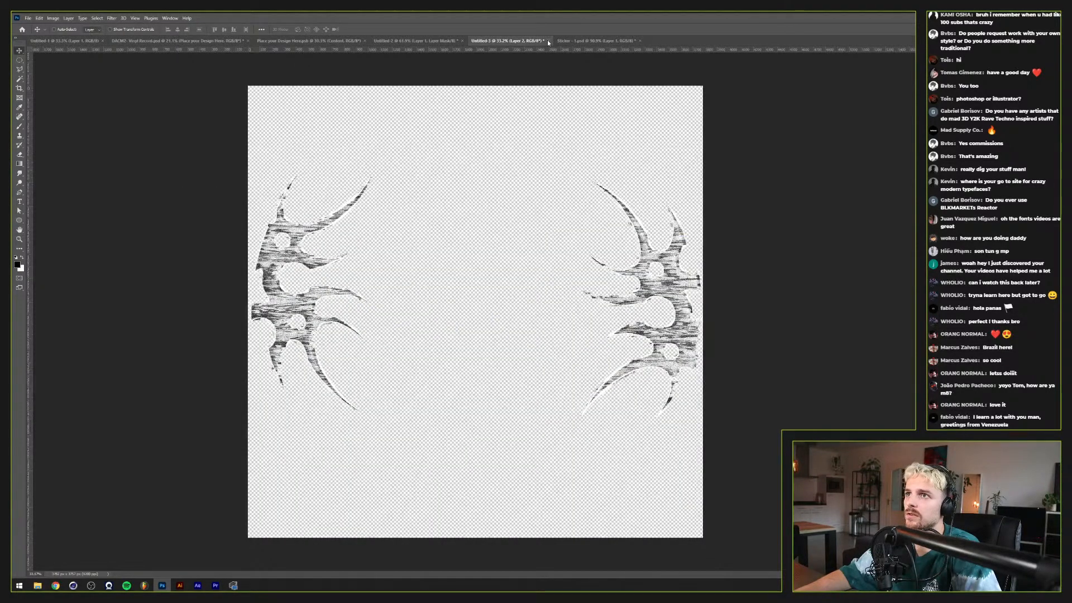
pyautogui.click(525, 220)
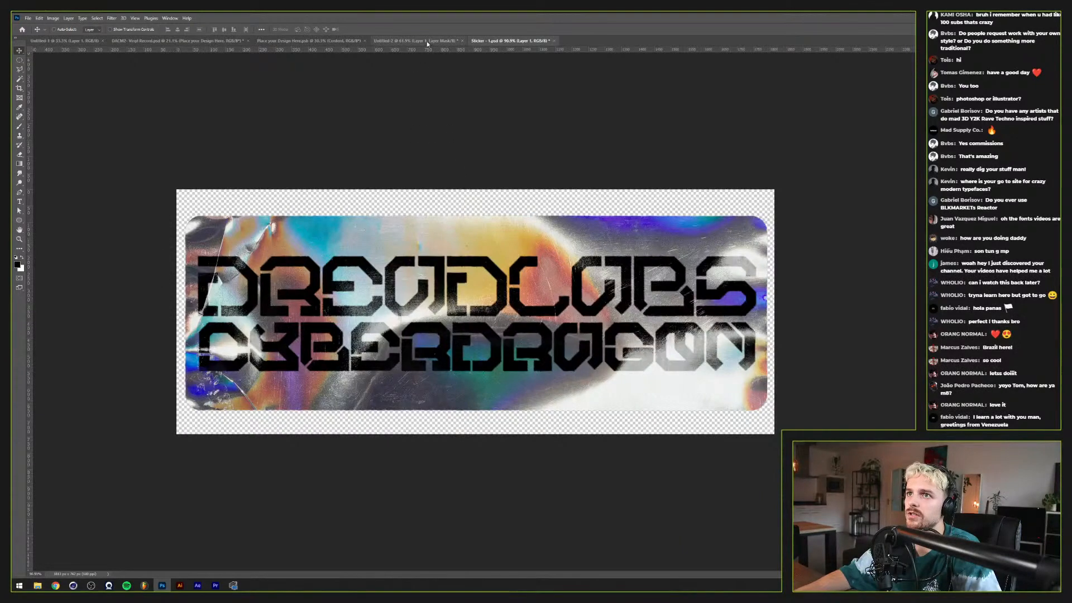
pyautogui.click(455, 41)
pyautogui.click(462, 41)
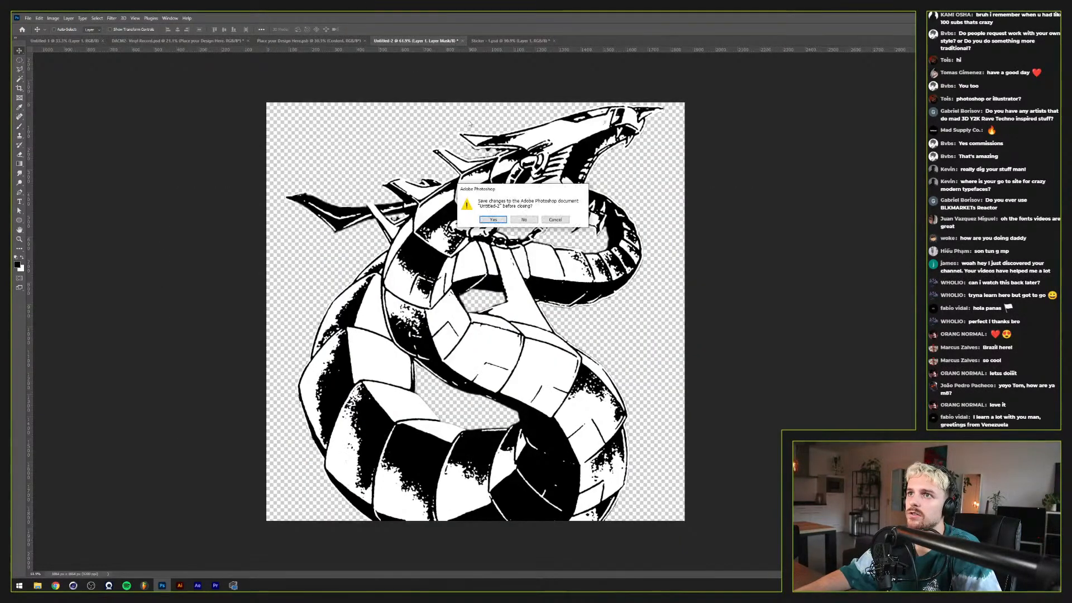
pyautogui.click(525, 219)
pyautogui.click(307, 40)
pyautogui.click(232, 41)
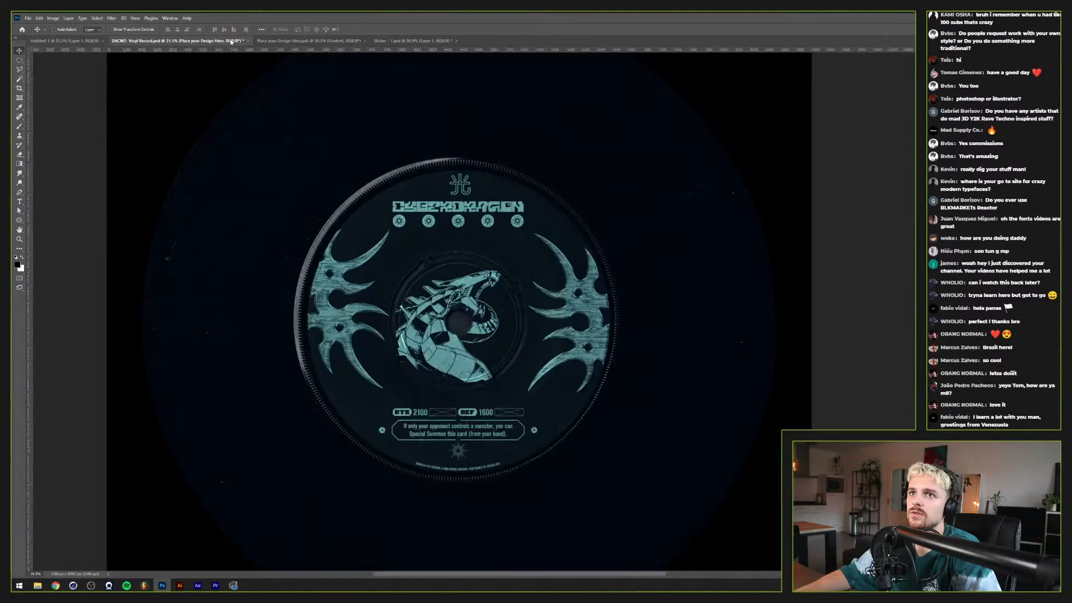
pyautogui.click(411, 40)
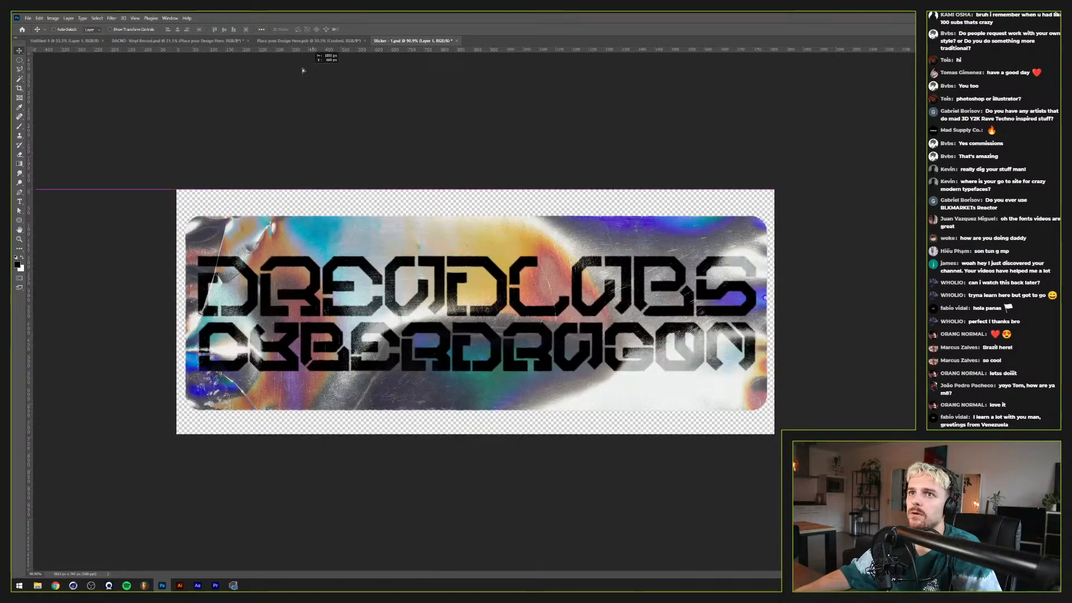
pyautogui.click(232, 41)
pyautogui.hotkey('ctrl', 'v')
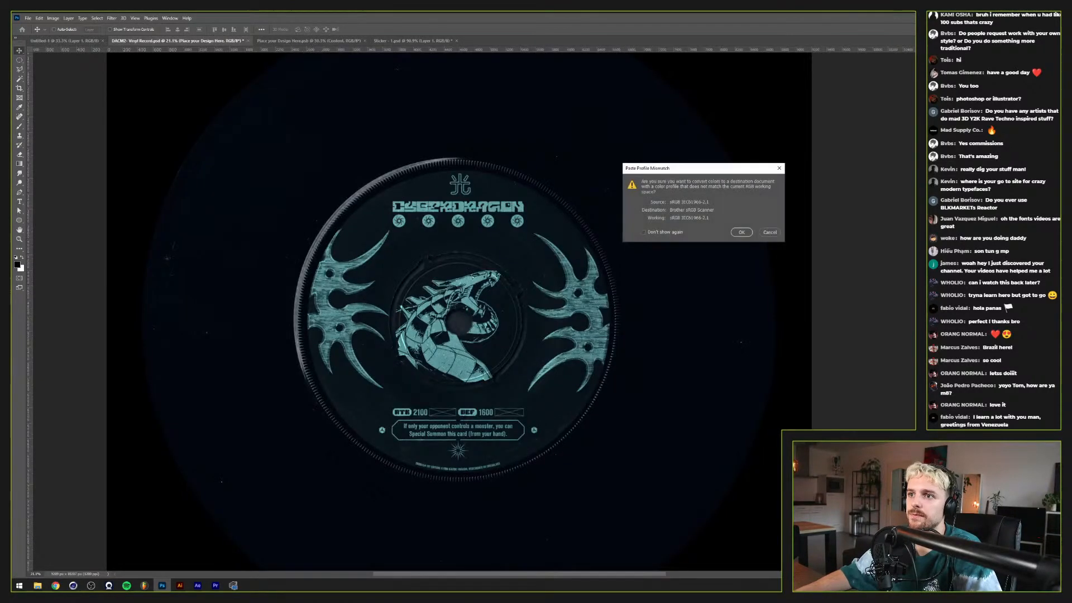
pyautogui.click(769, 233)
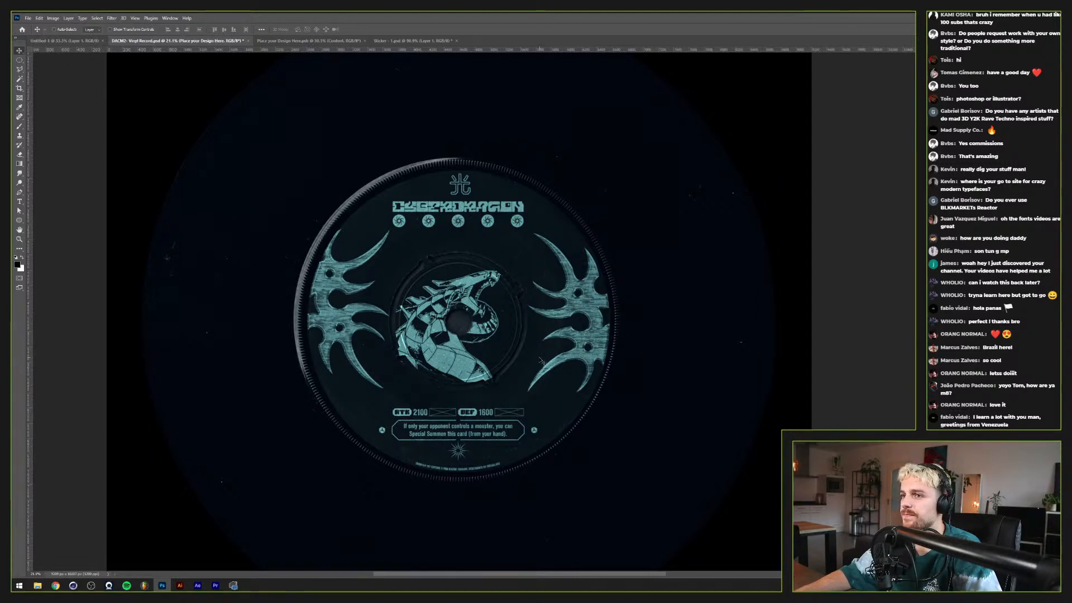
# Step: Duplicate the Vinyl group from the vinyl record mockup into a new document
pyautogui.scroll(-3, 459, 318)
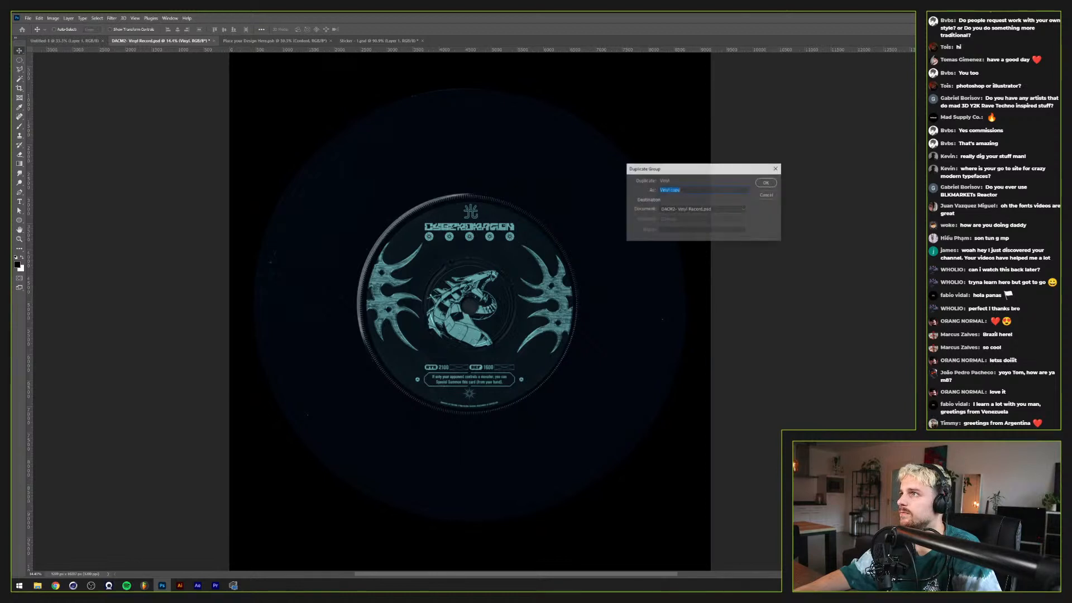
pyautogui.click(709, 209)
pyautogui.click(690, 241)
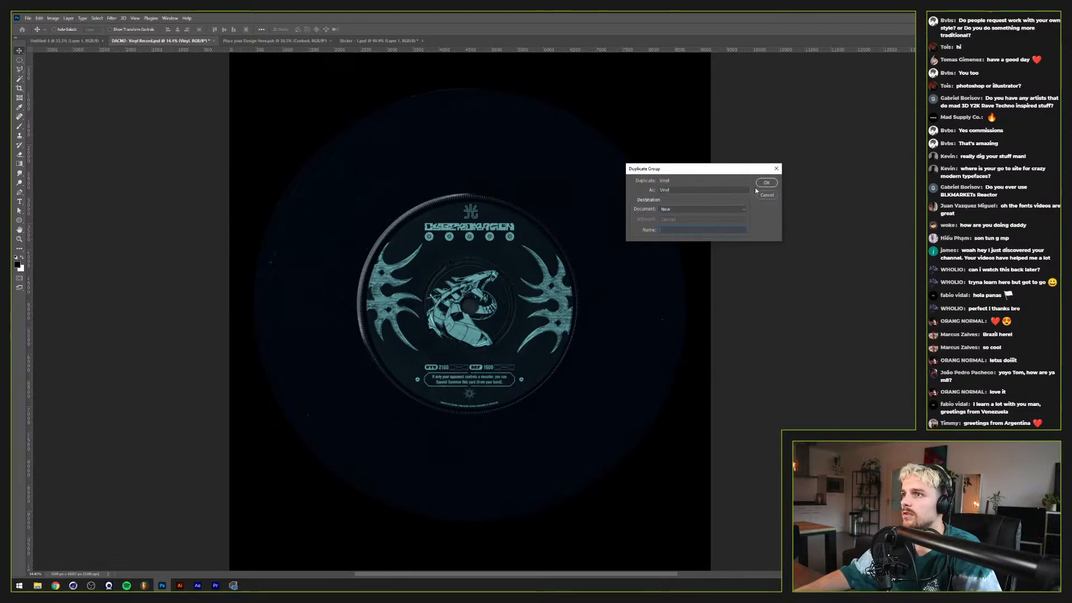
pyautogui.click(767, 183)
# Step: Try to downsize the new vinyl document to 300 pixels/inch with Automatic resampling, and undo the resize
pyautogui.click(53, 18)
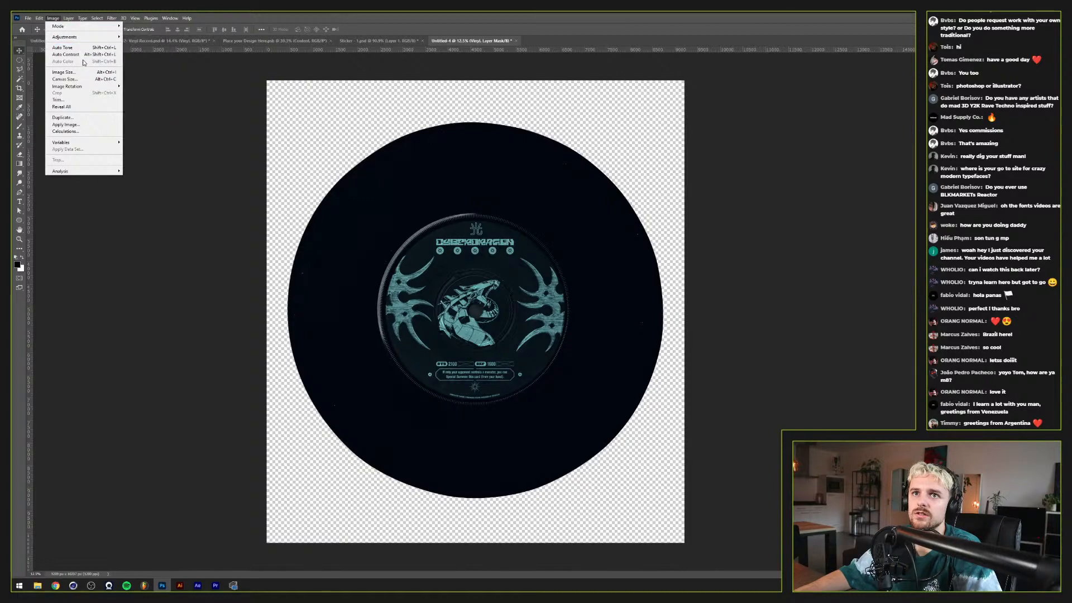
pyautogui.click(64, 72)
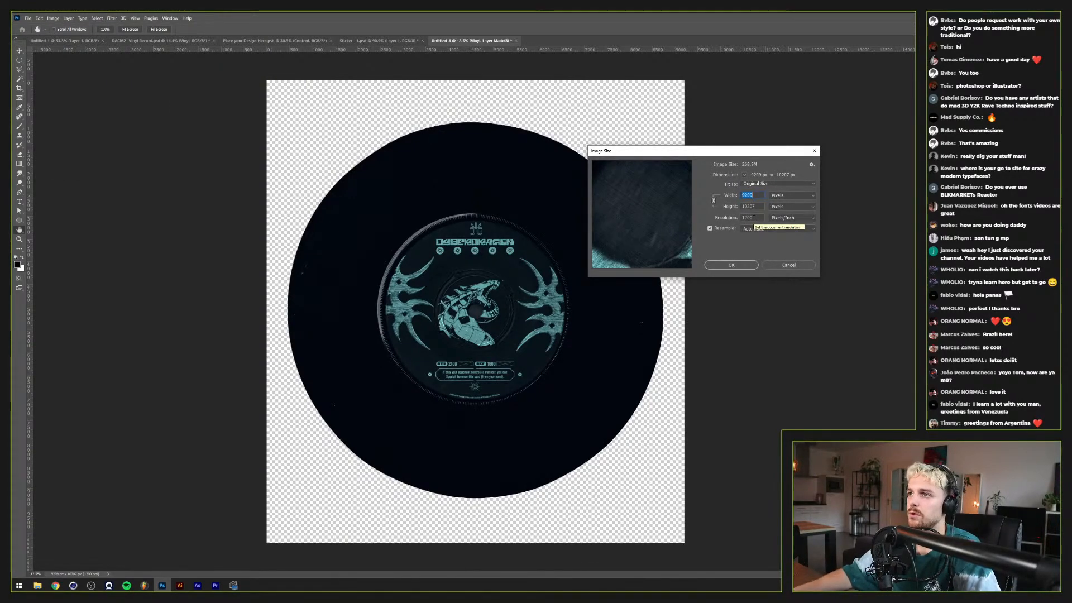
pyautogui.doubleClick(748, 218)
pyautogui.write('300')
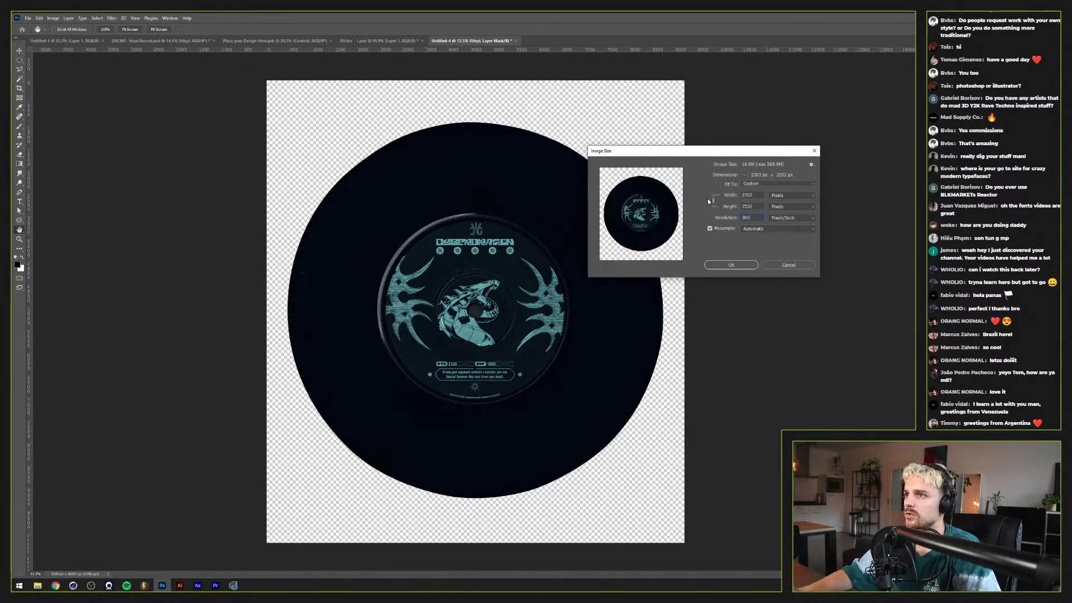
pyautogui.click(732, 265)
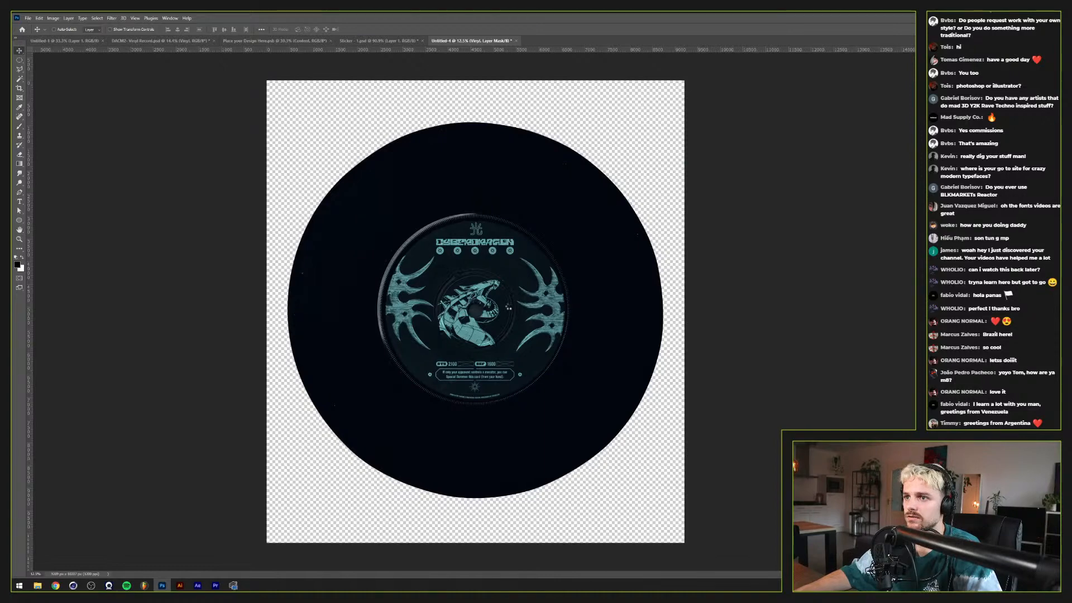
pyautogui.hotkey('ctrl', '0')
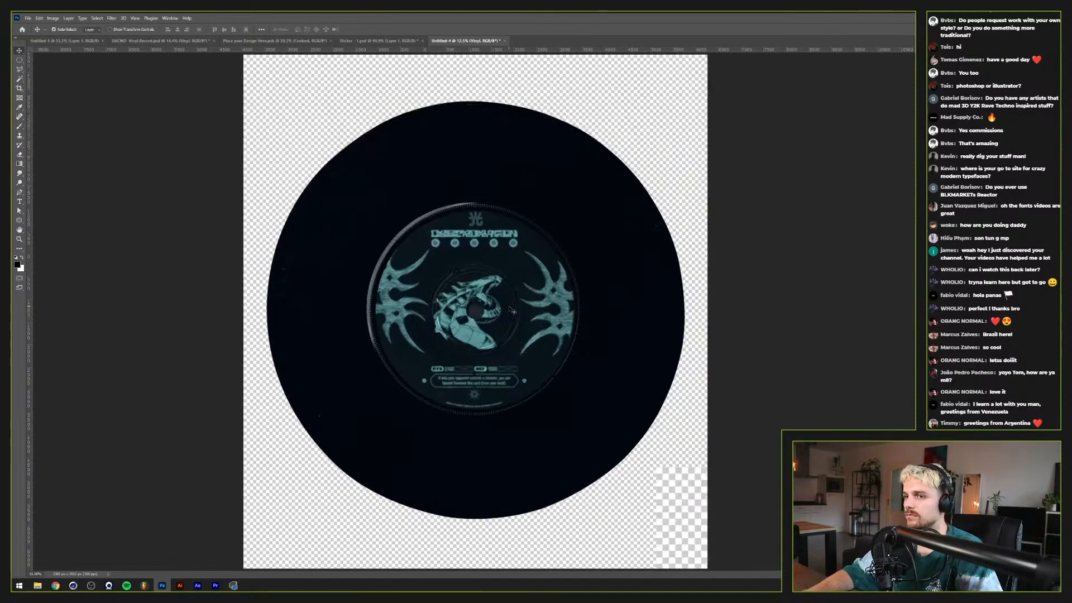
pyautogui.hotkey('ctrl', 'z')
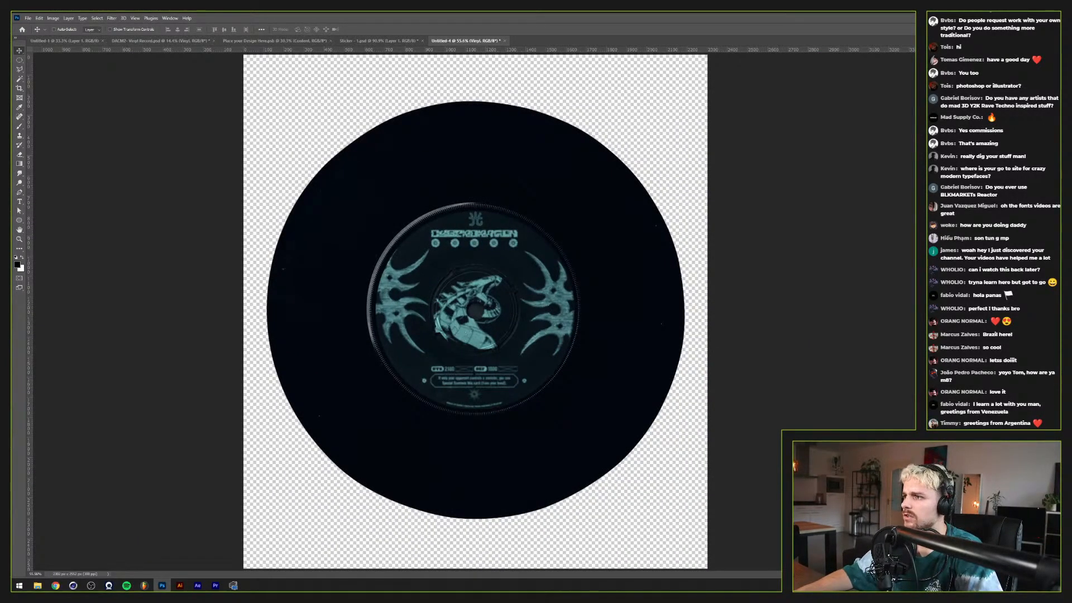
# Step: Open the new vinyl document's image size settings and bring up the choice of resampling methods
pyautogui.scroll(-2, 788, 354)
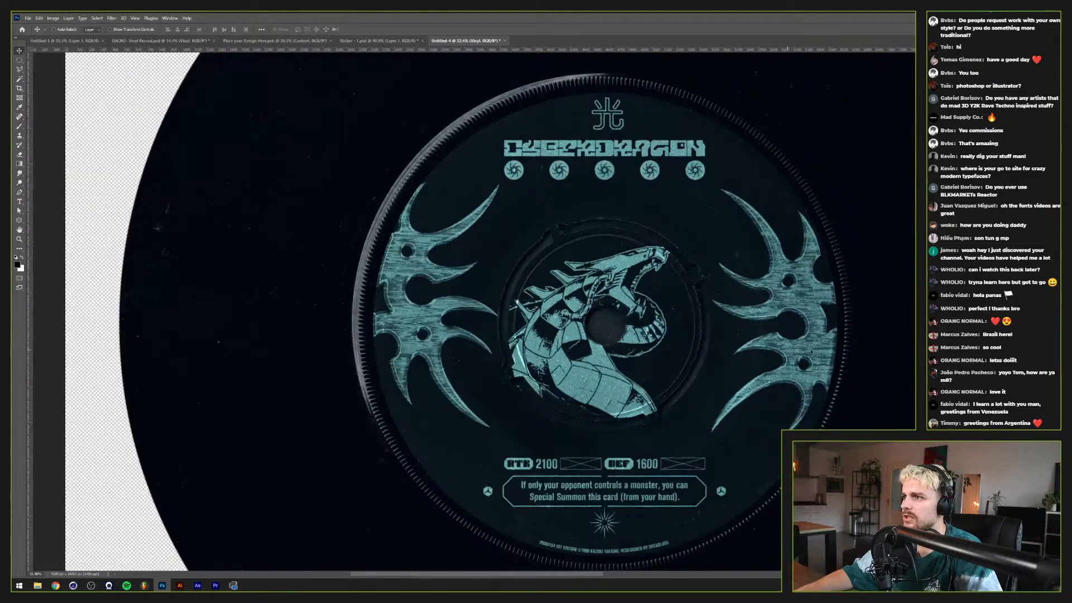
pyautogui.click(53, 18)
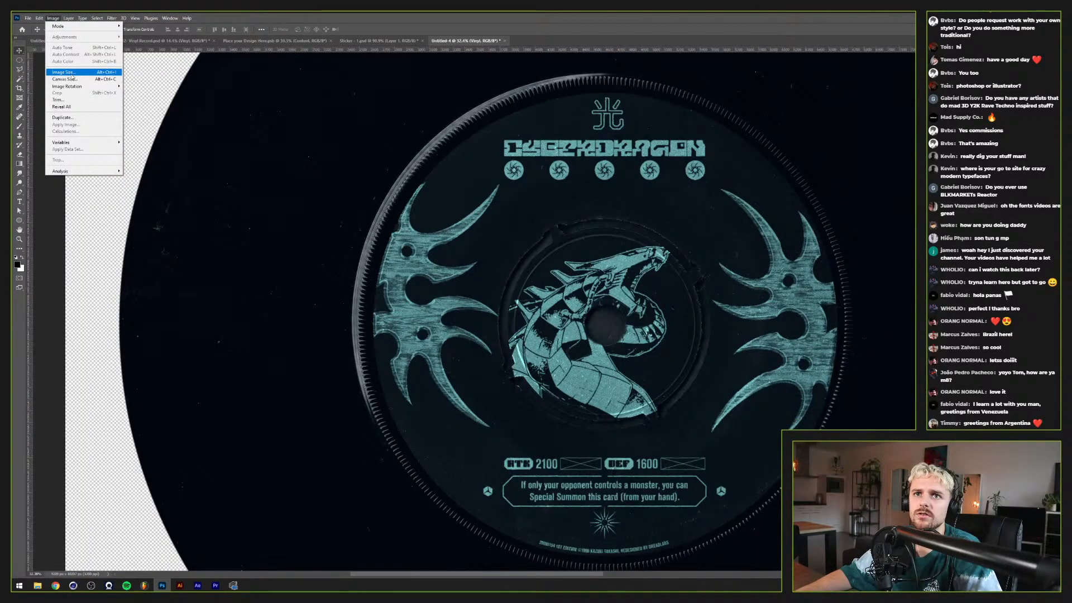
pyautogui.click(65, 72)
pyautogui.click(759, 231)
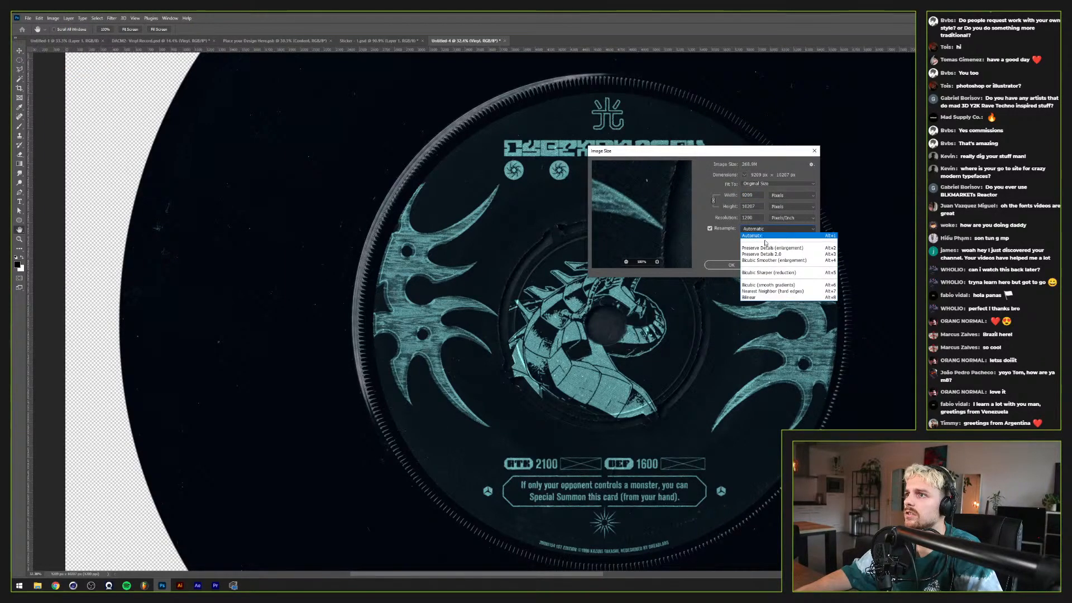
# Step: Resize the image with Nearest Neighbor (hard edges) resampling, and update the blur smart filter on the label design for a sharper print
pyautogui.click(770, 293)
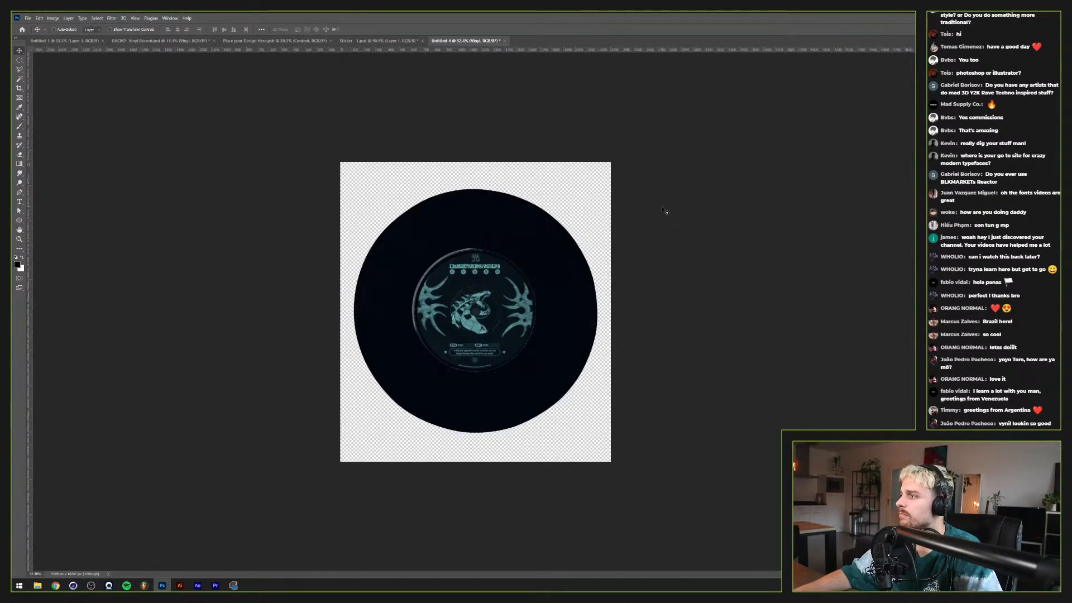
pyautogui.scroll(5, 468, 329)
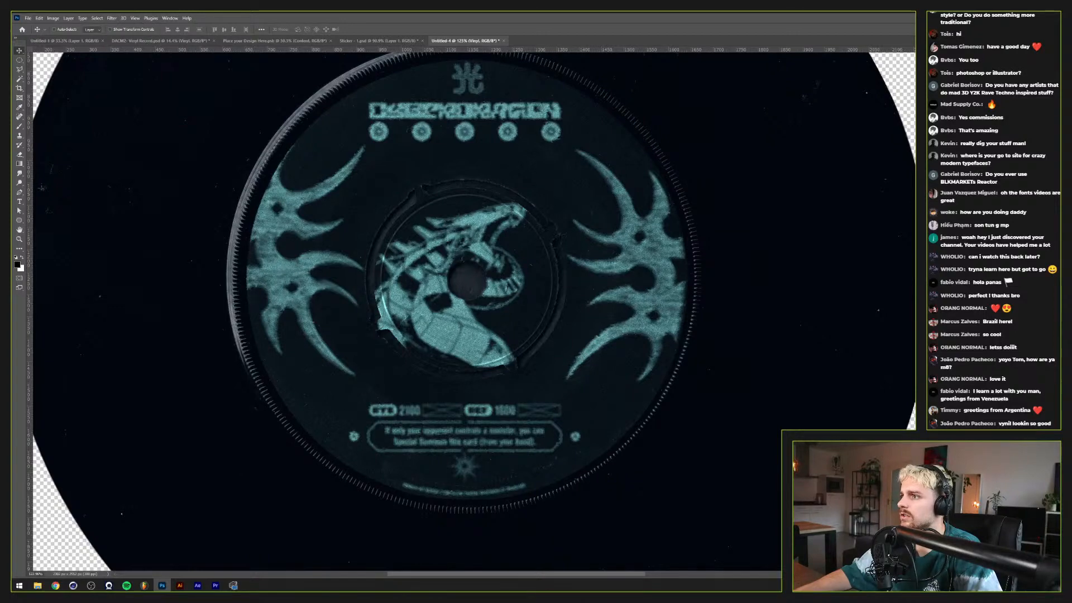
pyautogui.click(533, 224)
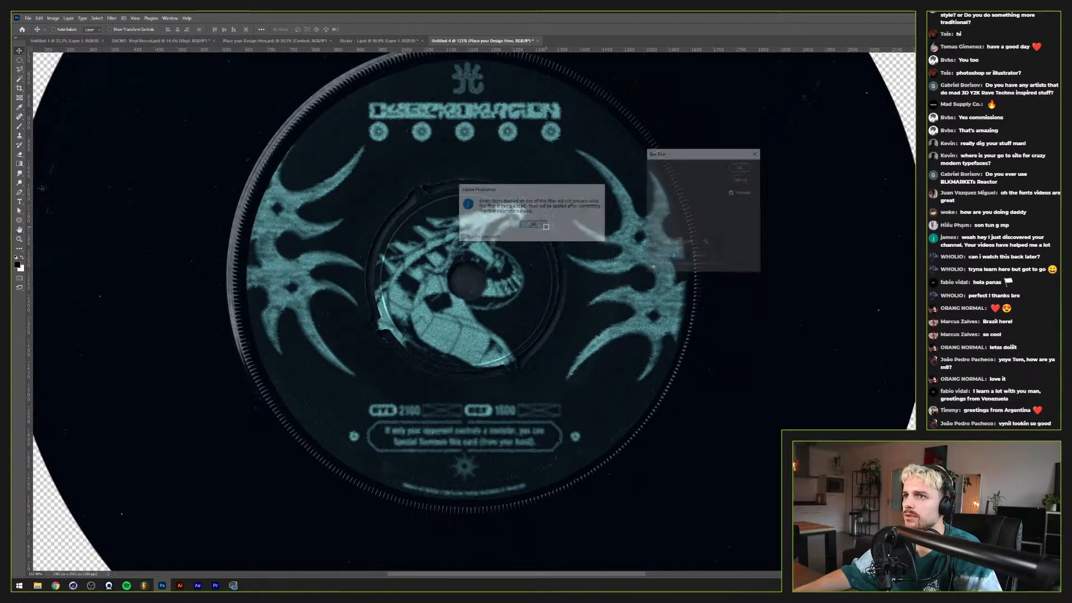
pyautogui.press('Return')
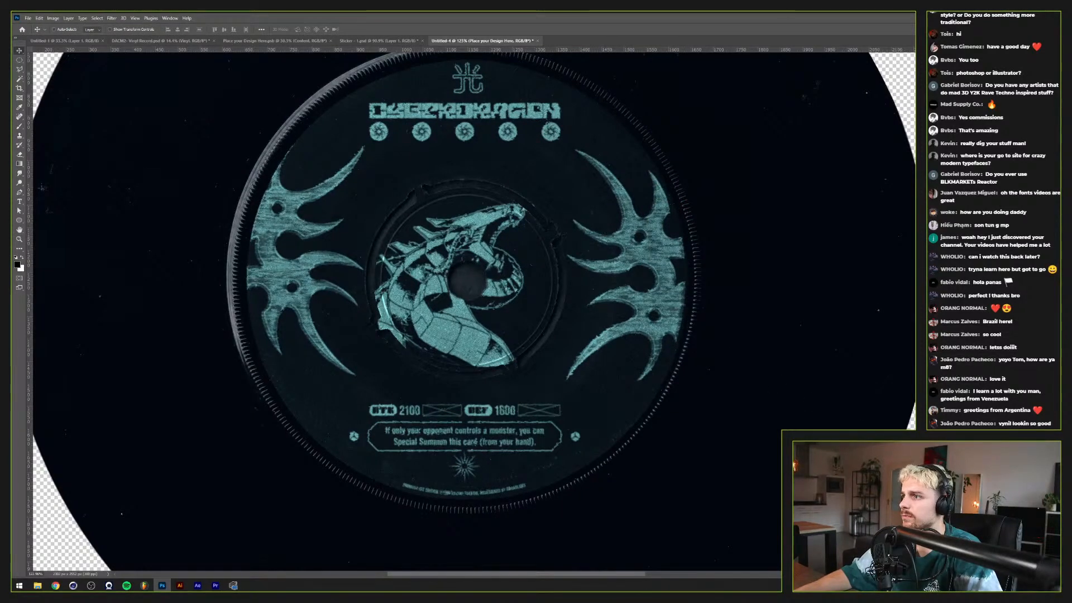
# Step: Displace the label design at a horizontal scale of 3, using the Paper Displacement Map from the Dreadlabs Album Cover Mockups 2 folder
pyautogui.write('33')
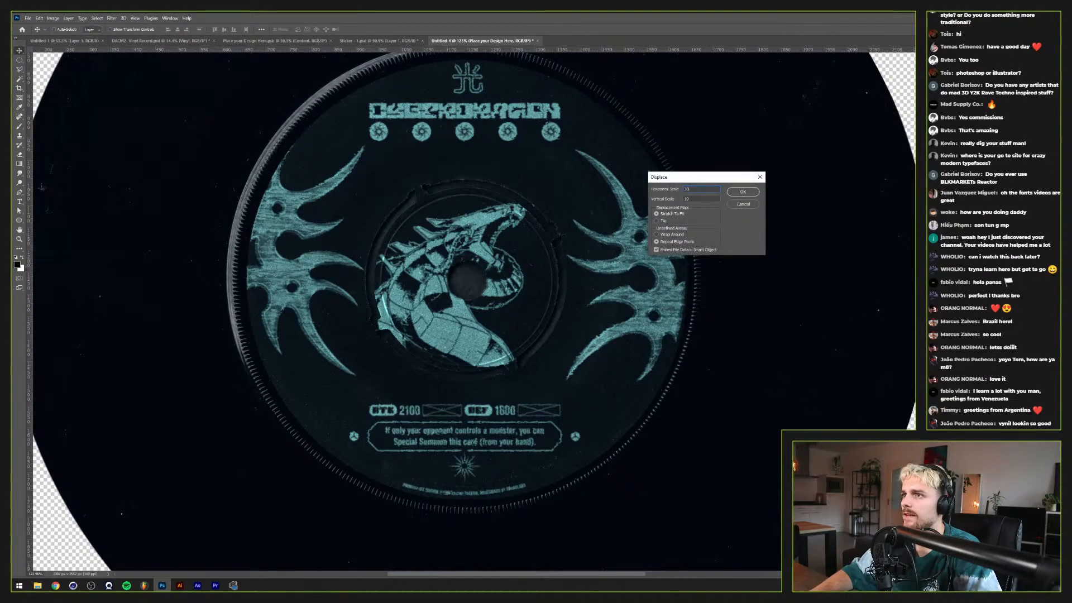
pyautogui.press('BackSpace')
pyautogui.press('Return')
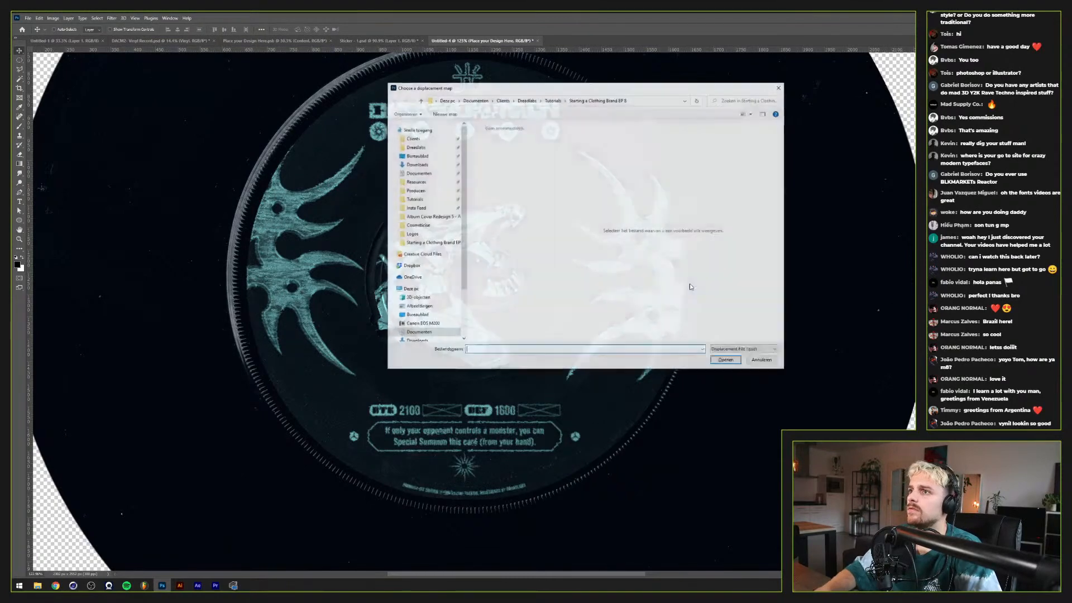
pyautogui.click(534, 101)
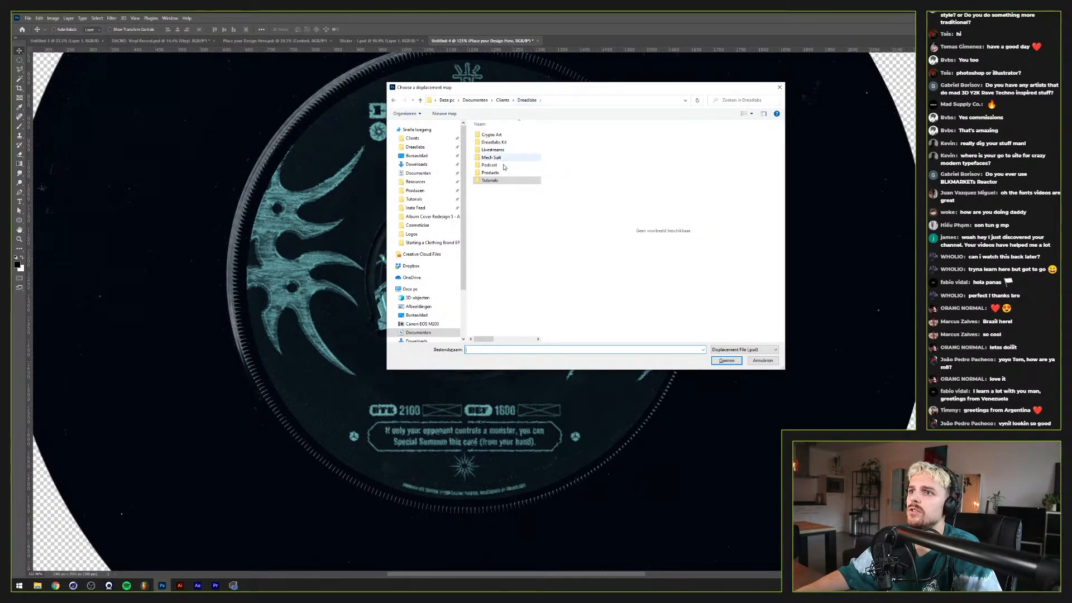
pyautogui.click(415, 181)
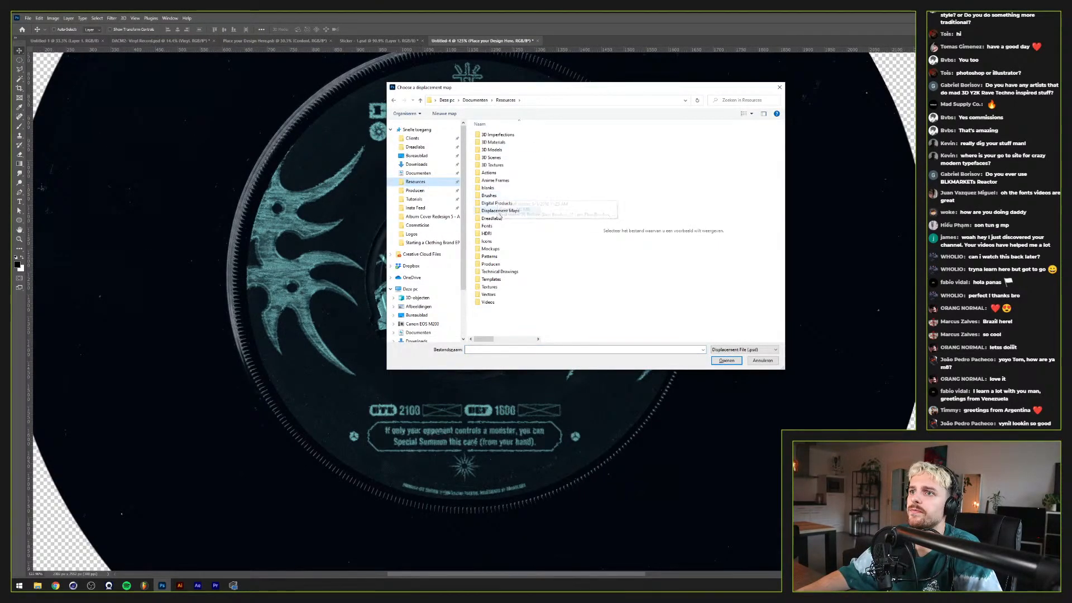
pyautogui.doubleClick(503, 219)
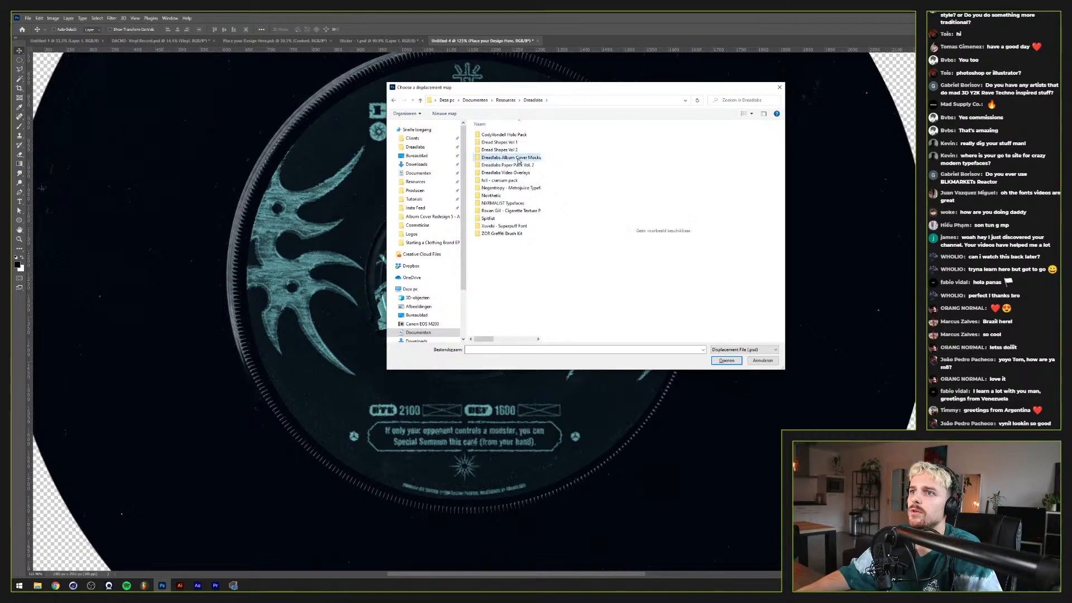
pyautogui.doubleClick(511, 158)
pyautogui.doubleClick(511, 135)
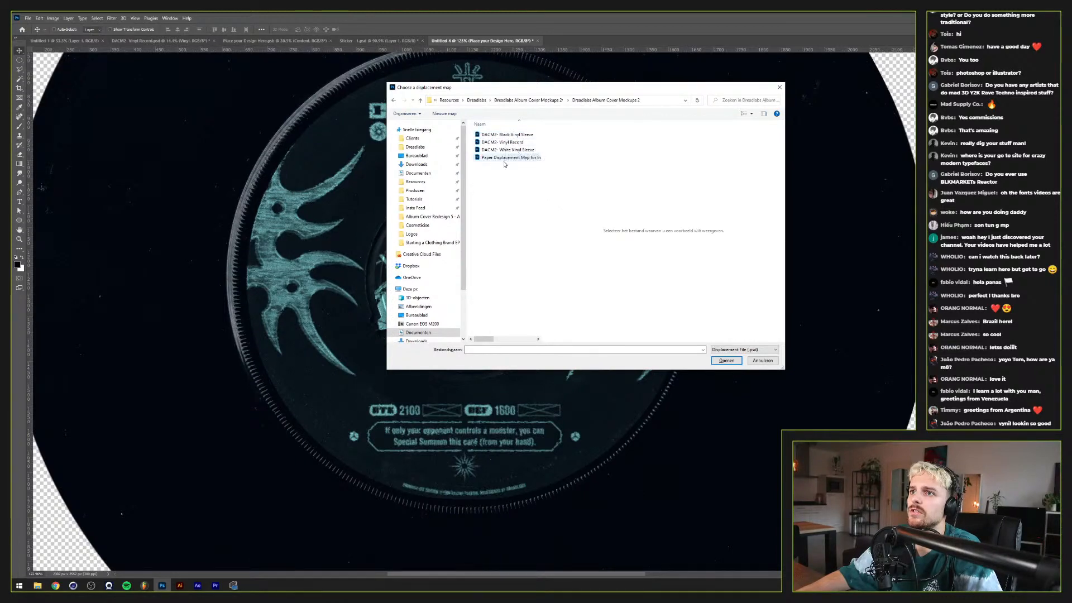
pyautogui.doubleClick(505, 158)
# Step: Enlarge the canvas around the vinyl record to 2750 by 2750 pixels, keeping the anchor centered
pyautogui.hotkey('ctrl', '0')
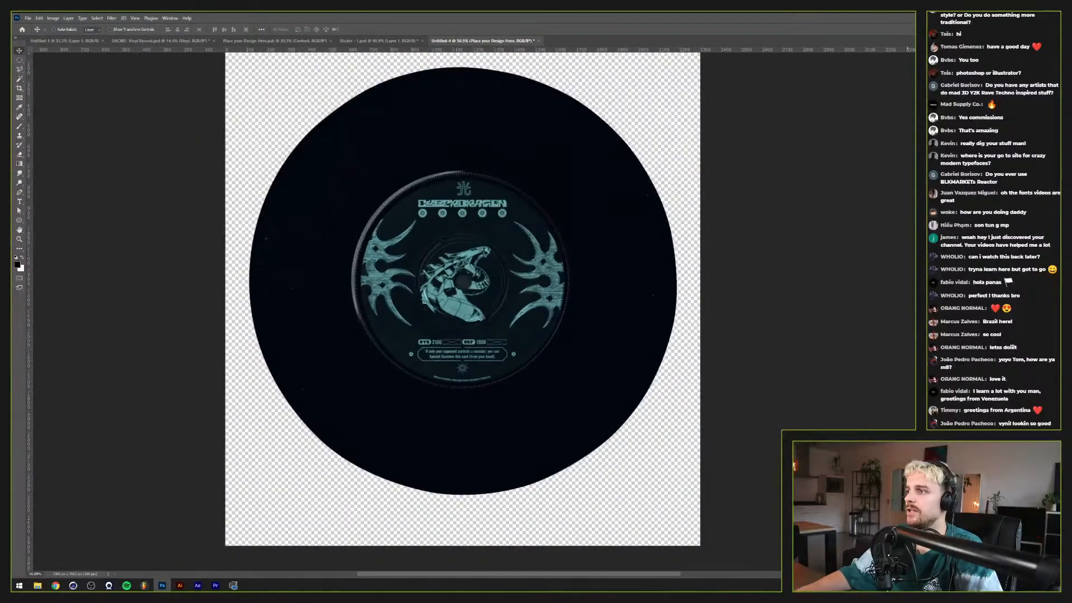
pyautogui.click(53, 17)
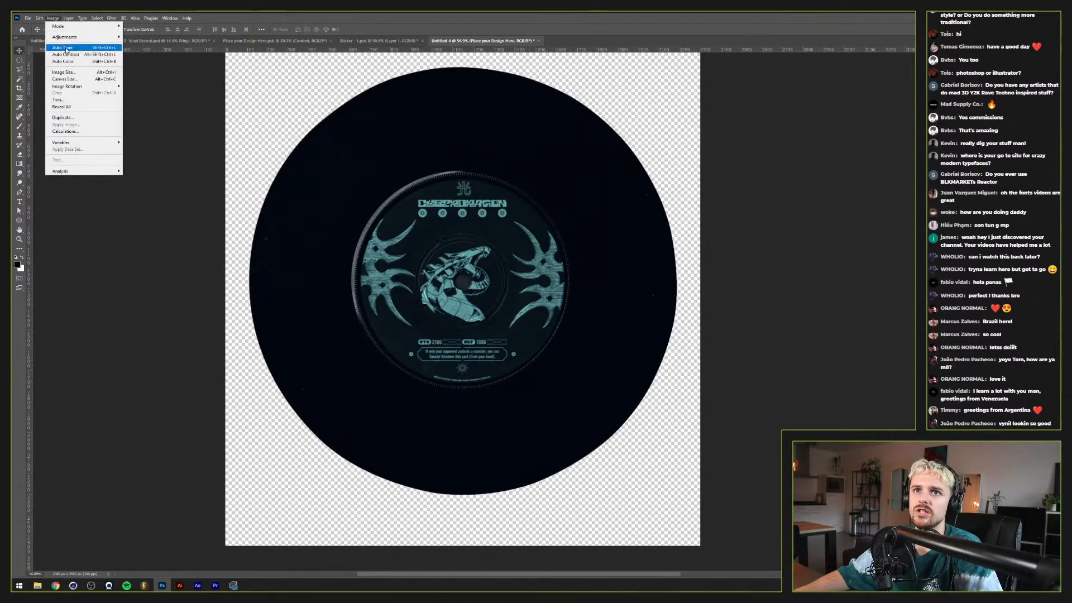
pyautogui.click(73, 79)
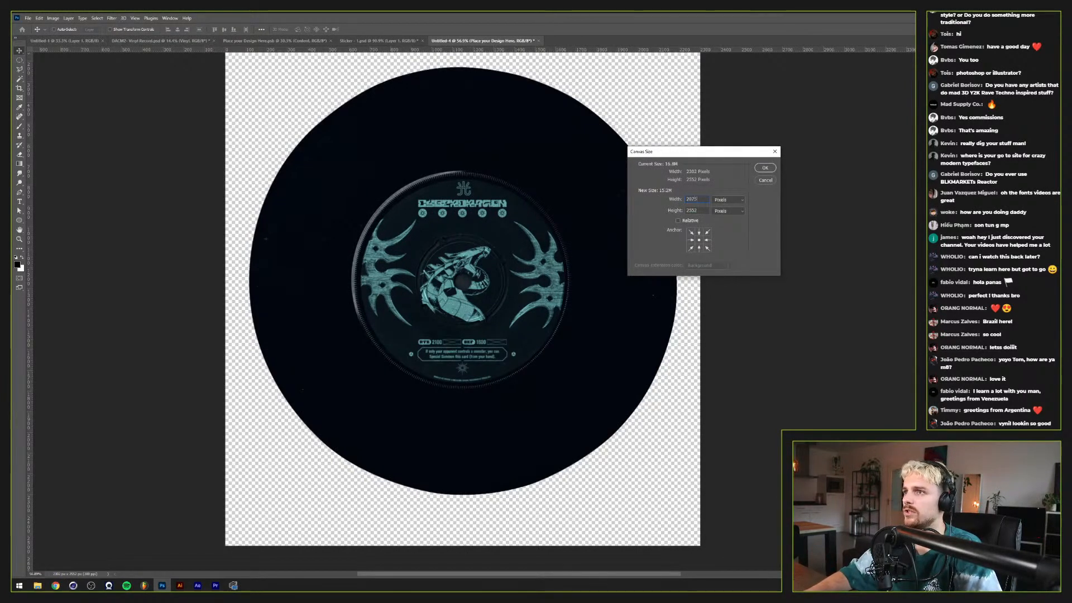
pyautogui.press('Tab')
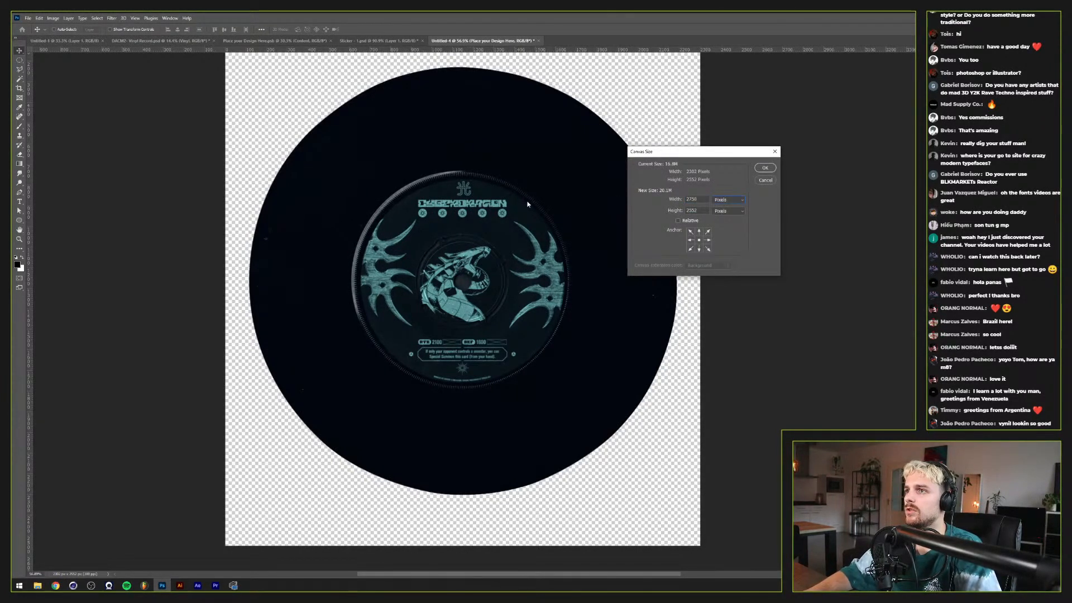
pyautogui.press('Return')
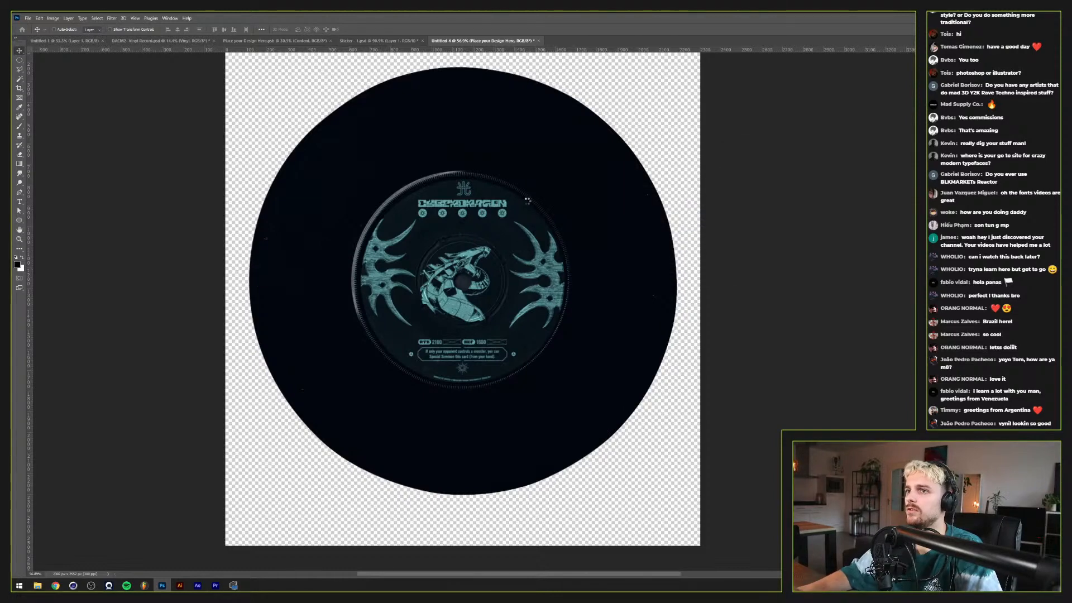
# Step: Fill a separate layer behind the vinyl record with solid black as the background
pyautogui.hotkey('ctrl', 'e')
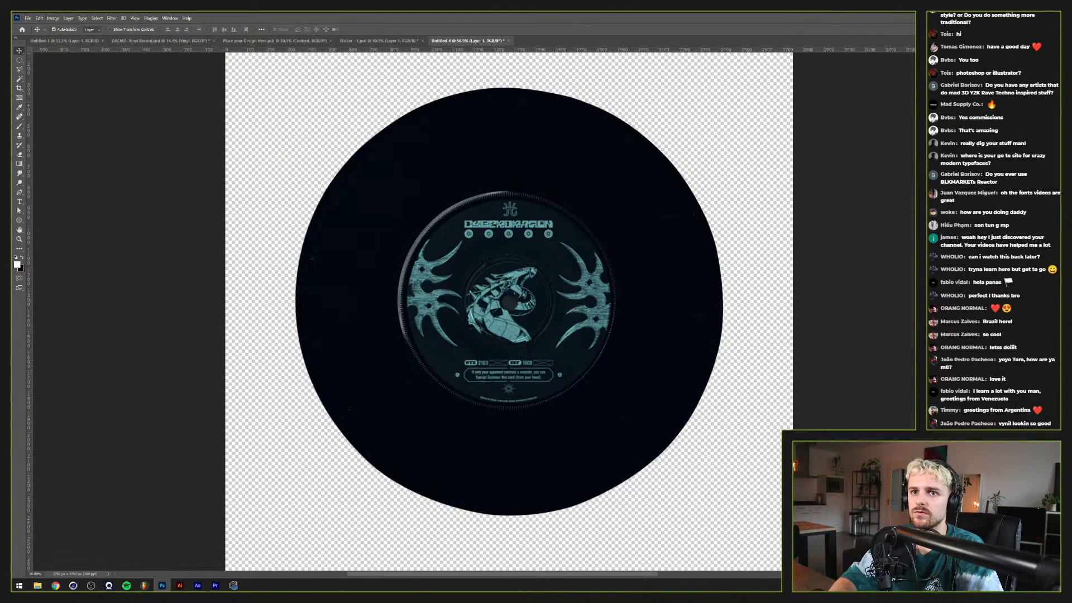
pyautogui.hotkey('ctrl', 'z')
pyautogui.hotkey('ctrl', 'BackSpace')
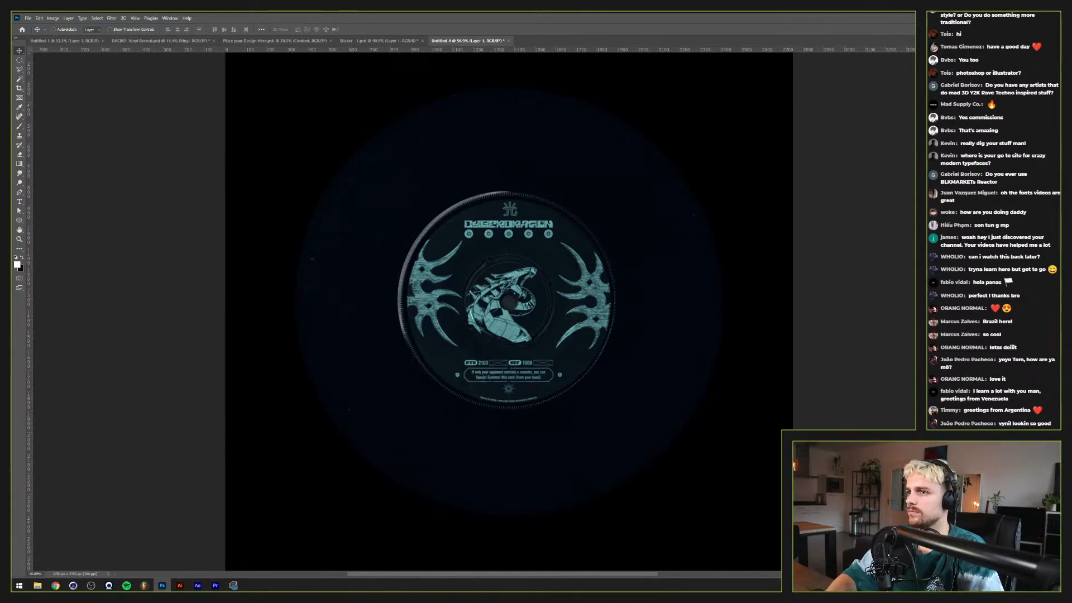
# Step: Center the vinyl record on the square canvas and clear the selection
pyautogui.hotkey('ctrl', 'a')
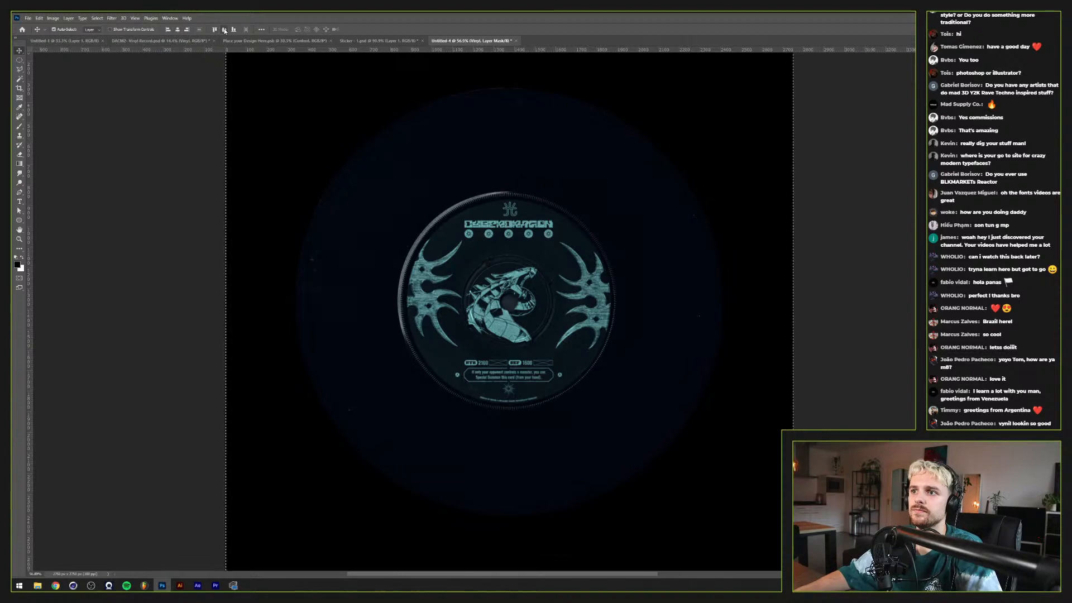
pyautogui.hotkey('ctrl', 'd')
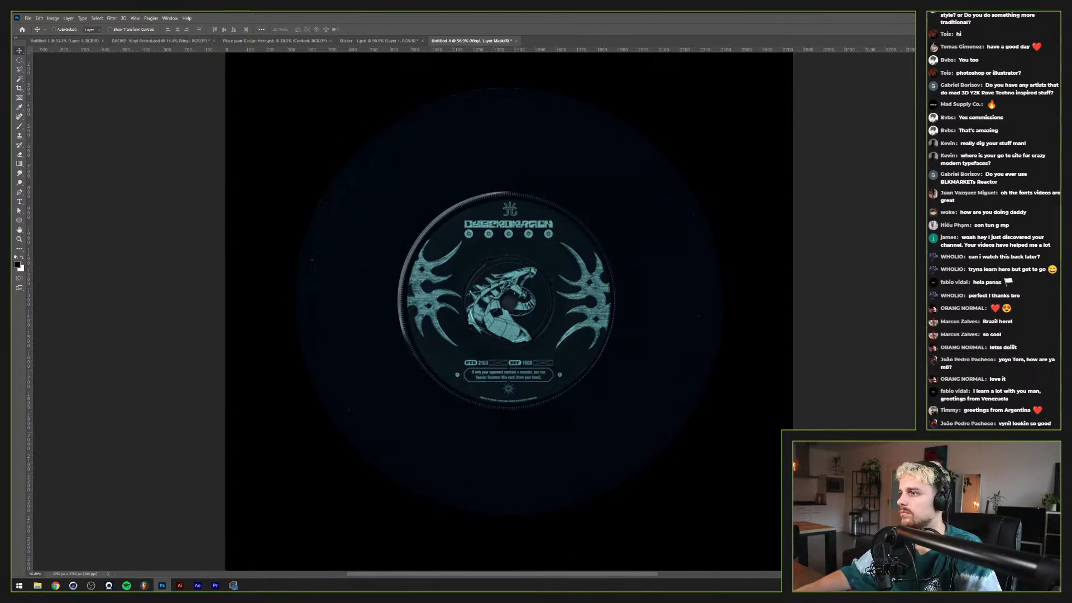
pyautogui.scroll(-3, 327, 341)
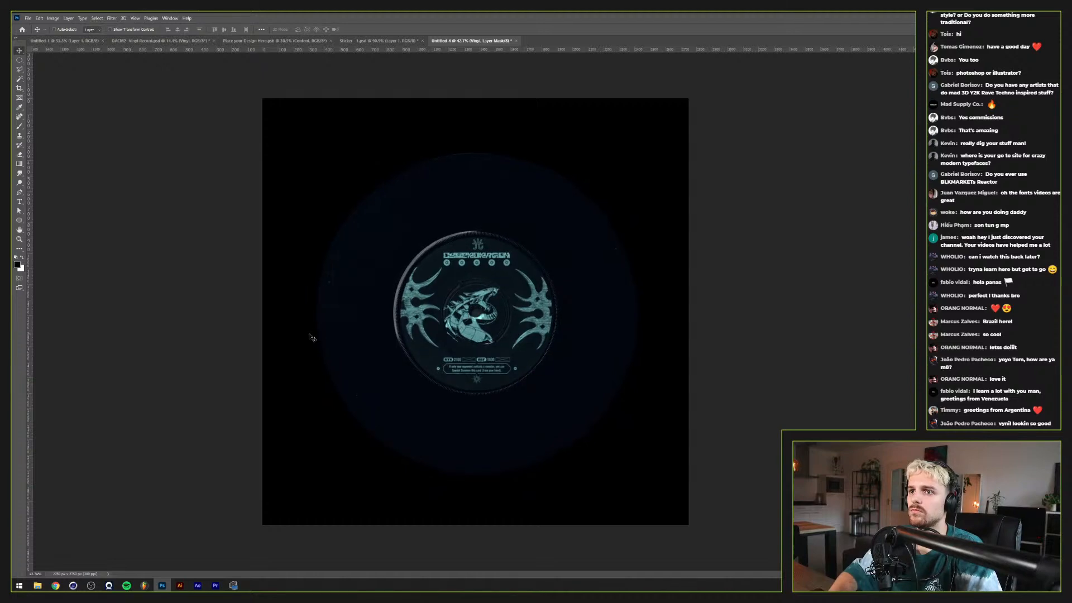
pyautogui.scroll(2, 335, 316)
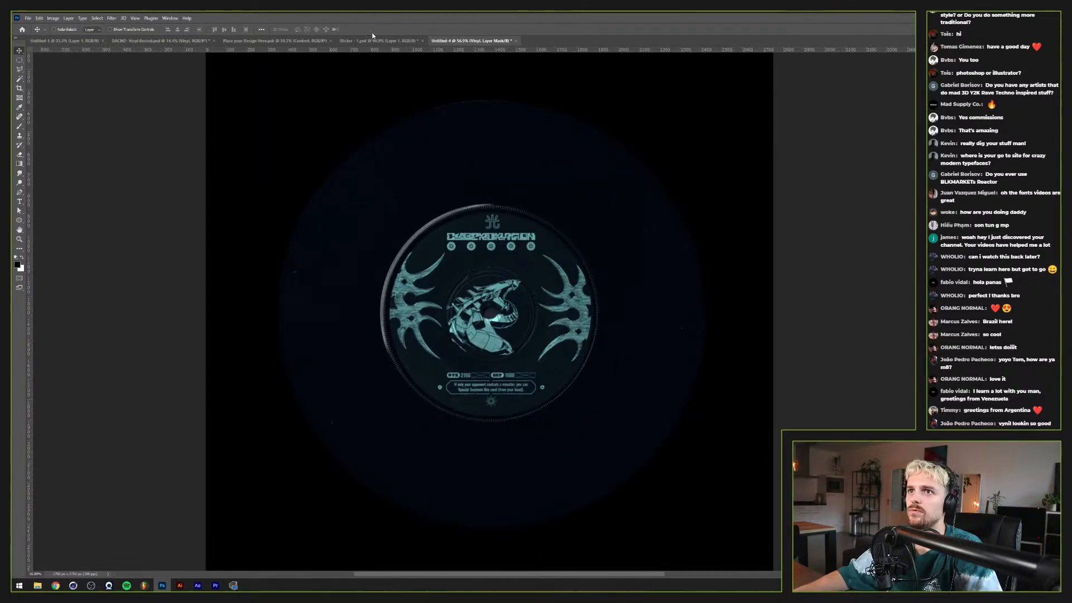
# Step: Copy the holographic DREADLABS CYBERDRAGON sticker from the Sticker - 1 document into the vinyl record document
pyautogui.click(385, 41)
pyautogui.moveTo(507, 249); pyautogui.dragTo(492, 363)
pyautogui.click(740, 232)
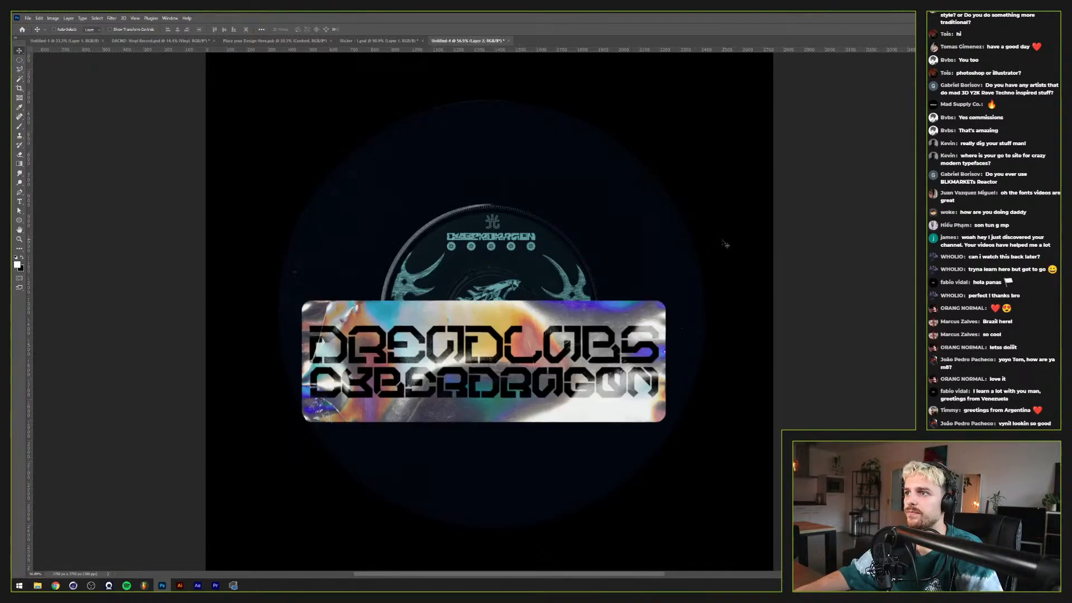
# Step: Scale the sticker down to about a third, rotate it slightly clockwise and place it on the vinyl below and left of the label
pyautogui.hotkey('ctrl', 't')
pyautogui.moveTo(667, 361); pyautogui.dragTo(581, 344)
pyautogui.moveTo(531, 381); pyautogui.dragTo(439, 439)
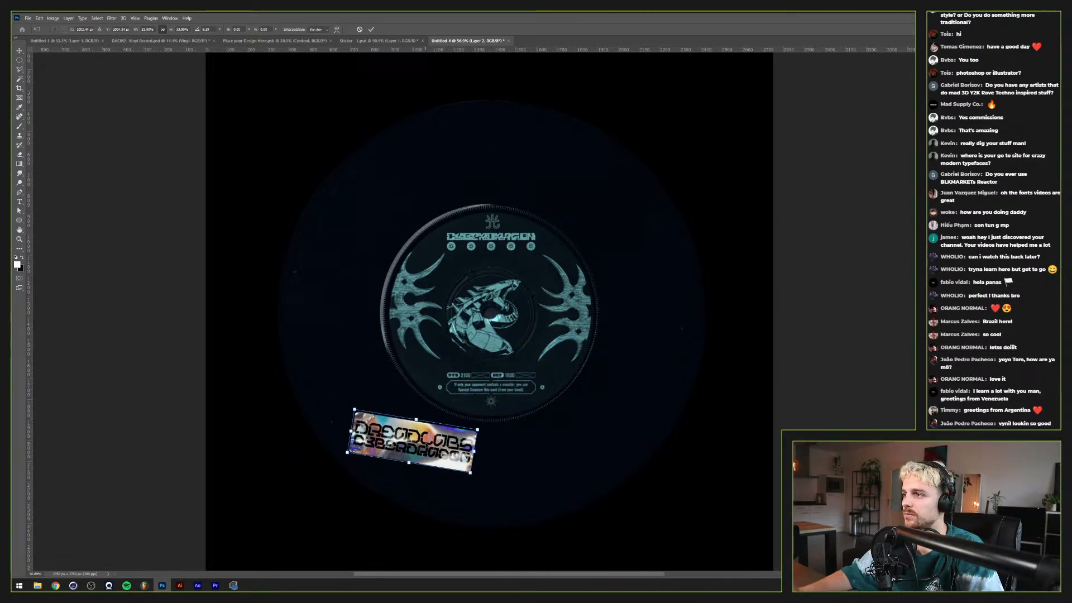
pyautogui.press('Return')
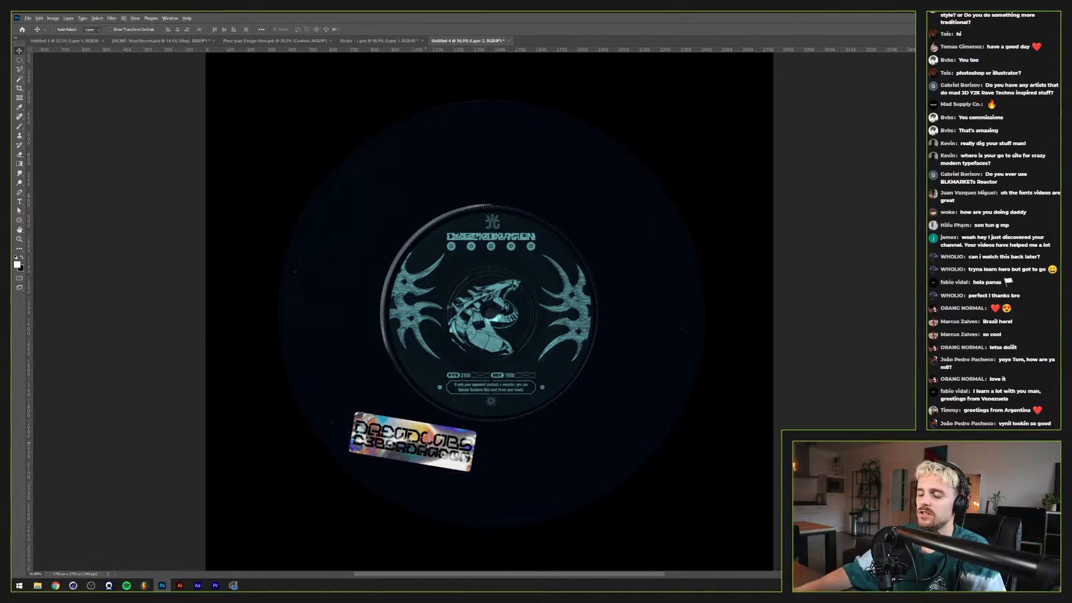
# Step: Add a drop shadow to the sticker layer and tighten it to a thin shadow hugging the sticker's edge
pyautogui.scroll(3, 430, 442)
pyautogui.scroll(4, 375, 464)
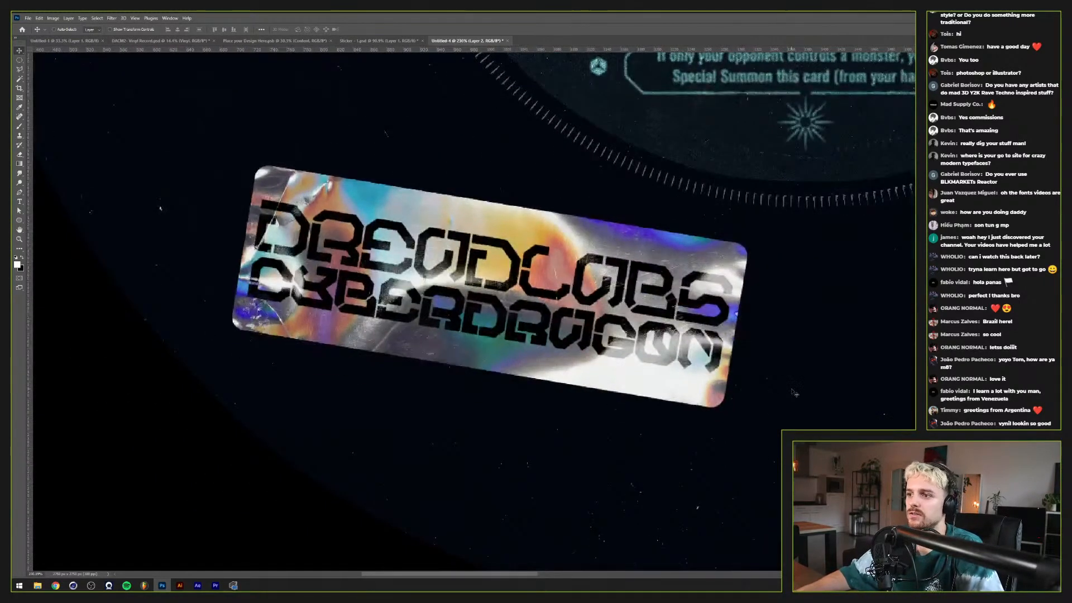
pyautogui.doubleClick(781, 485)
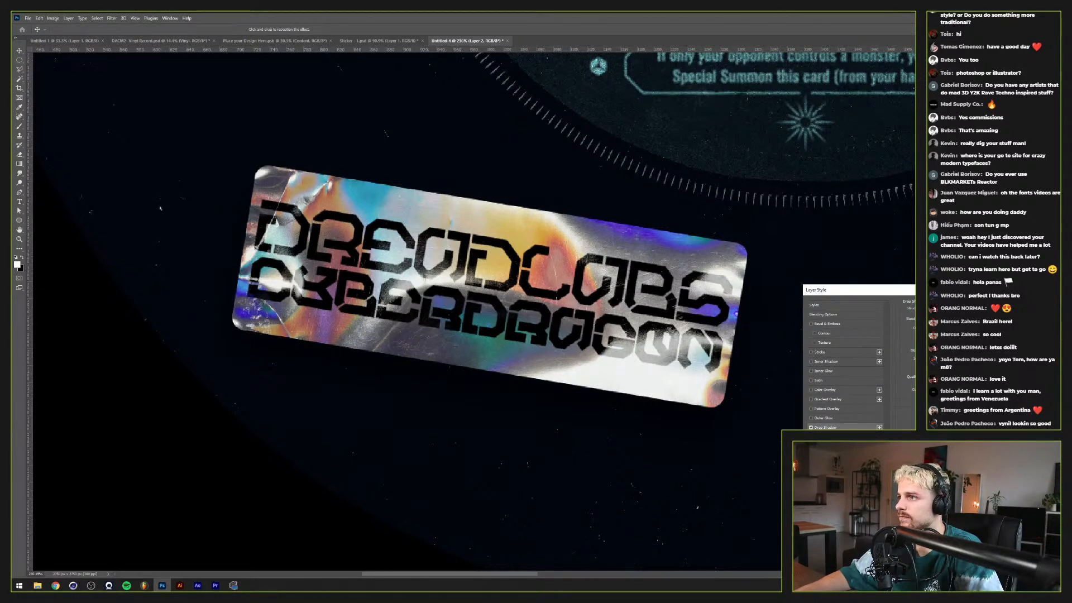
pyautogui.press('Return')
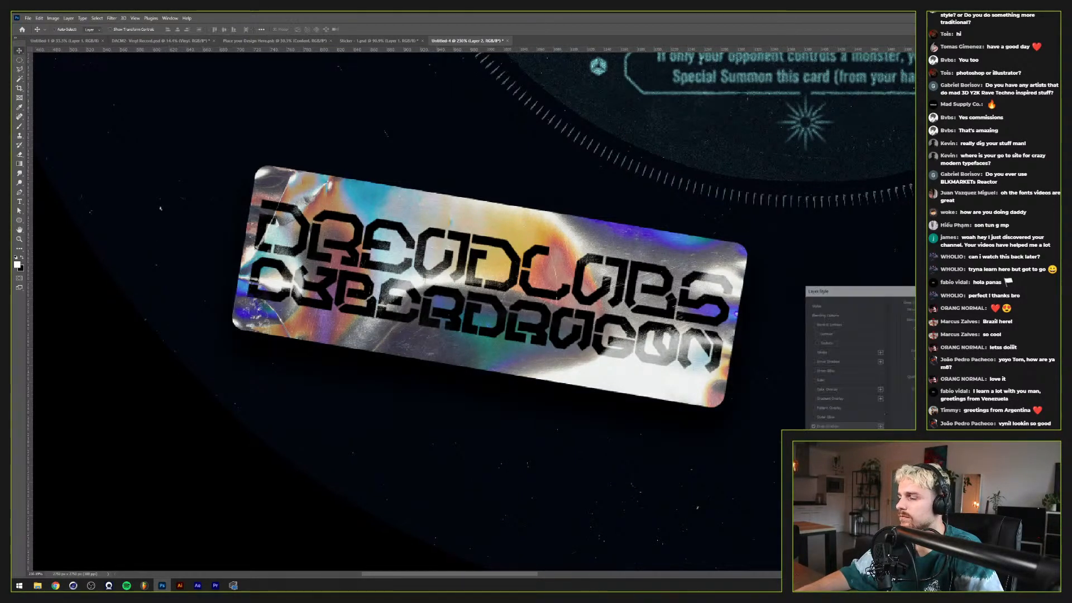
pyautogui.hotkey('alt', '[')
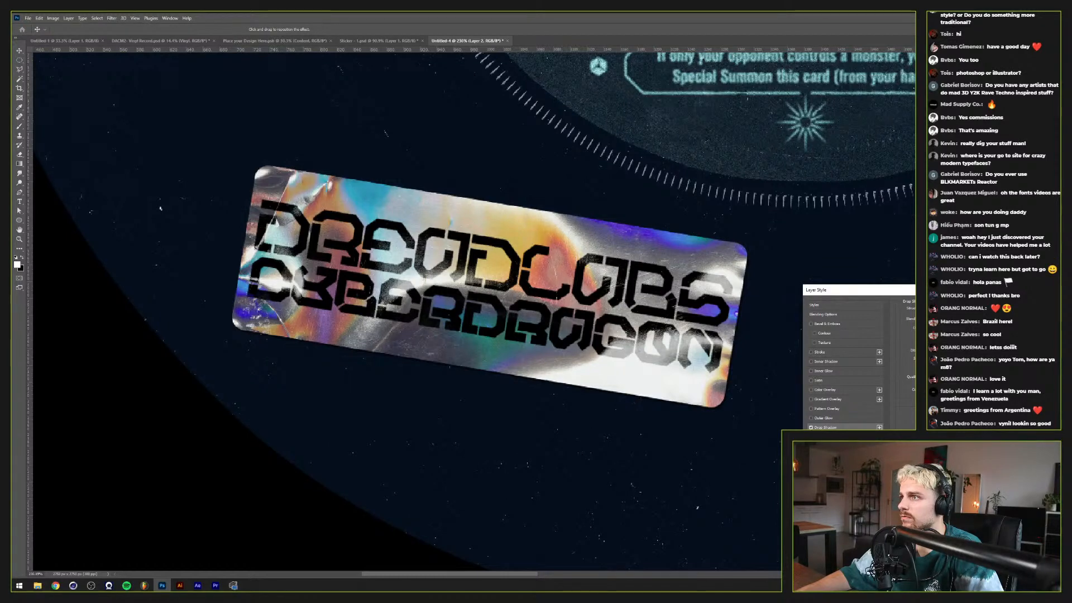
pyautogui.press('Return')
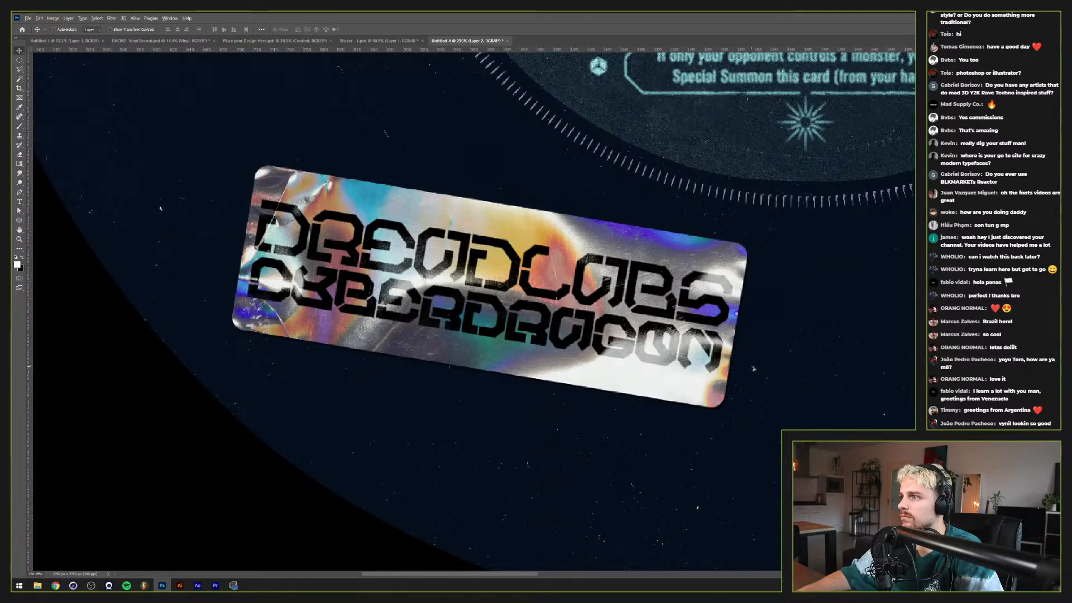
# Step: Delete the Curves 1 adjustment layer that brightens the vinyl record
pyautogui.scroll(-5, 754, 370)
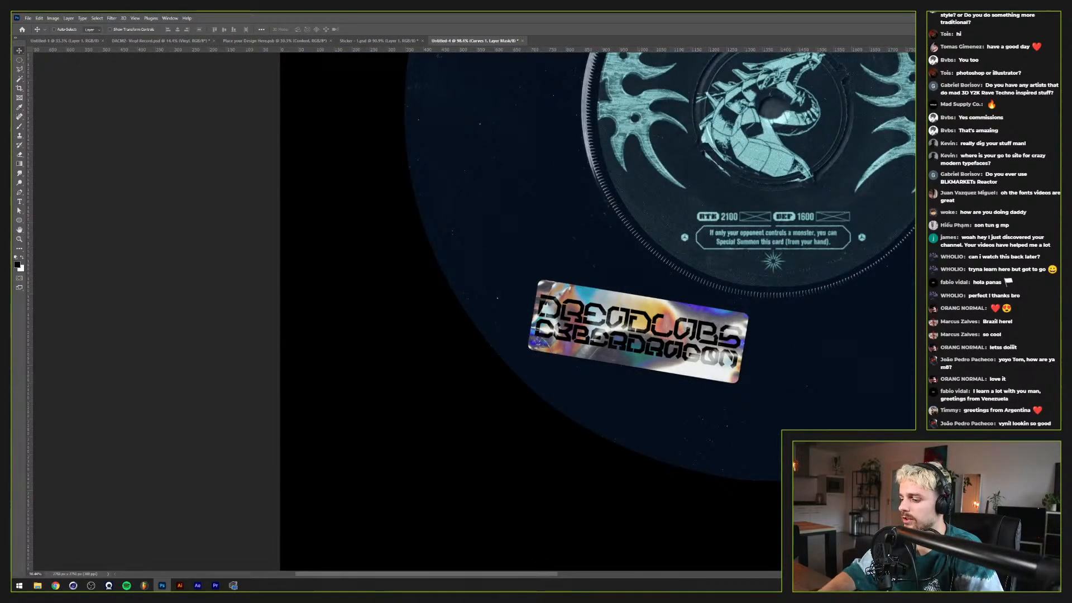
pyautogui.press('Delete')
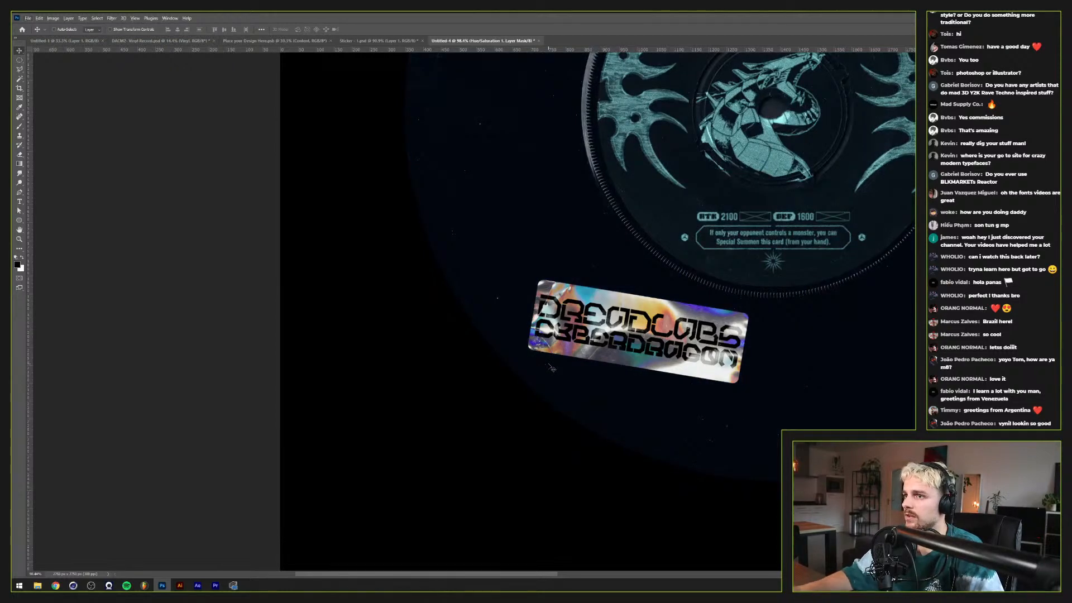
pyautogui.scroll(-3, 552, 367)
pyautogui.moveTo(705, 287); pyautogui.dragTo(567, 389)
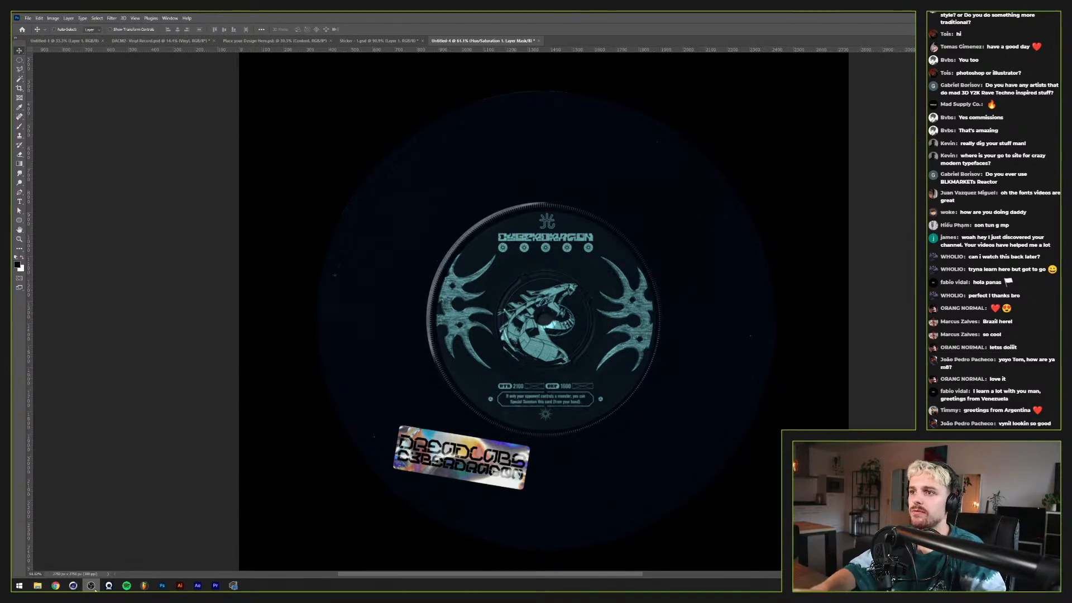
# Step: Open the Aphex Twin - Selected Ambient Works album cover design from the tutorials folder, look it over and close it
pyautogui.click(437, 22)
pyautogui.hotkey('ctrl', 'o')
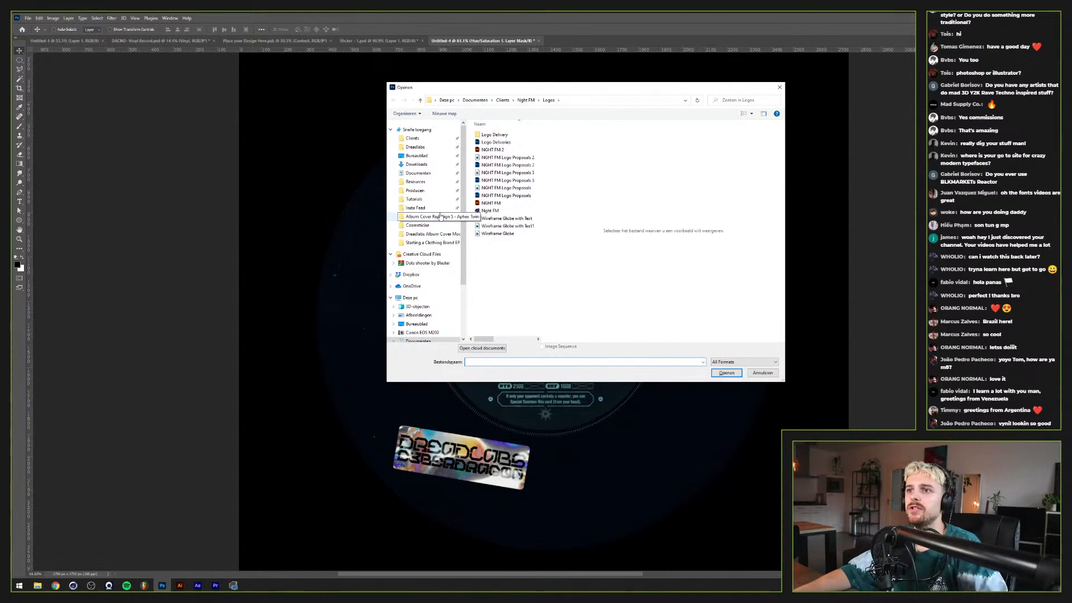
pyautogui.click(440, 216)
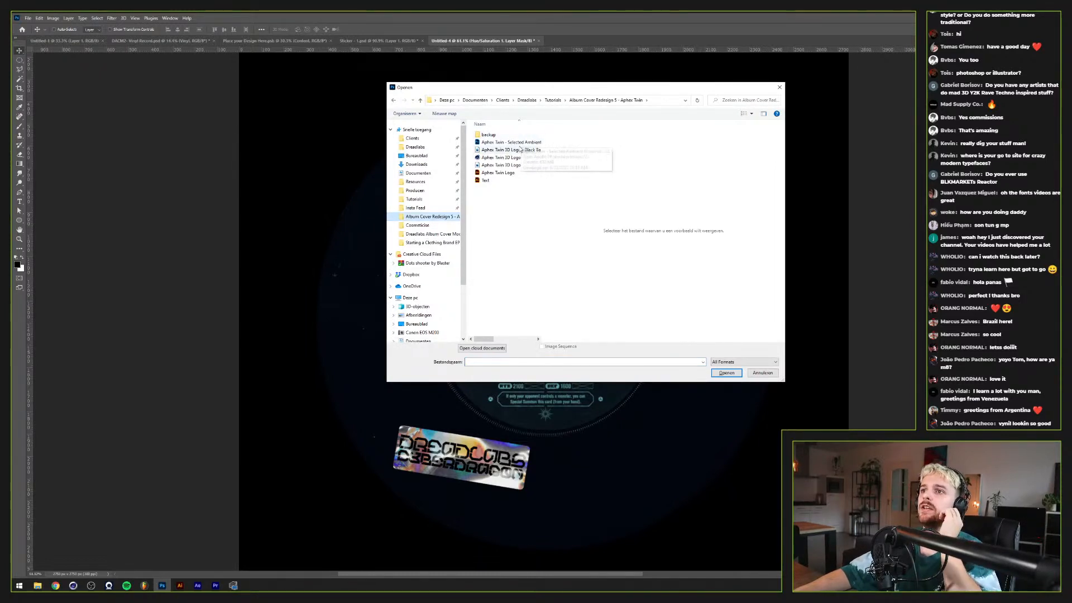
pyautogui.click(506, 143)
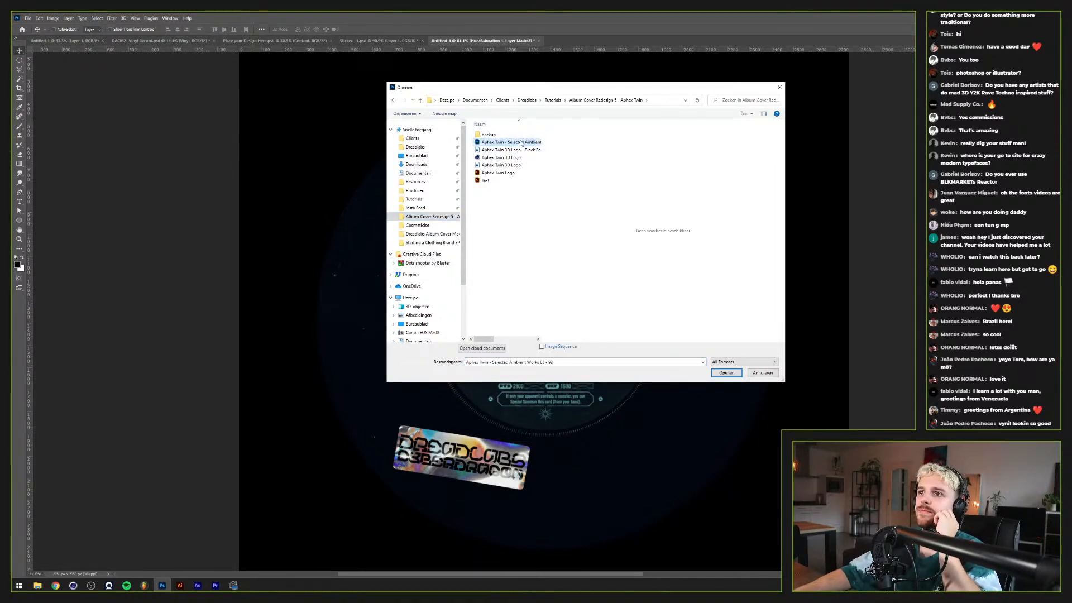
pyautogui.click(716, 373)
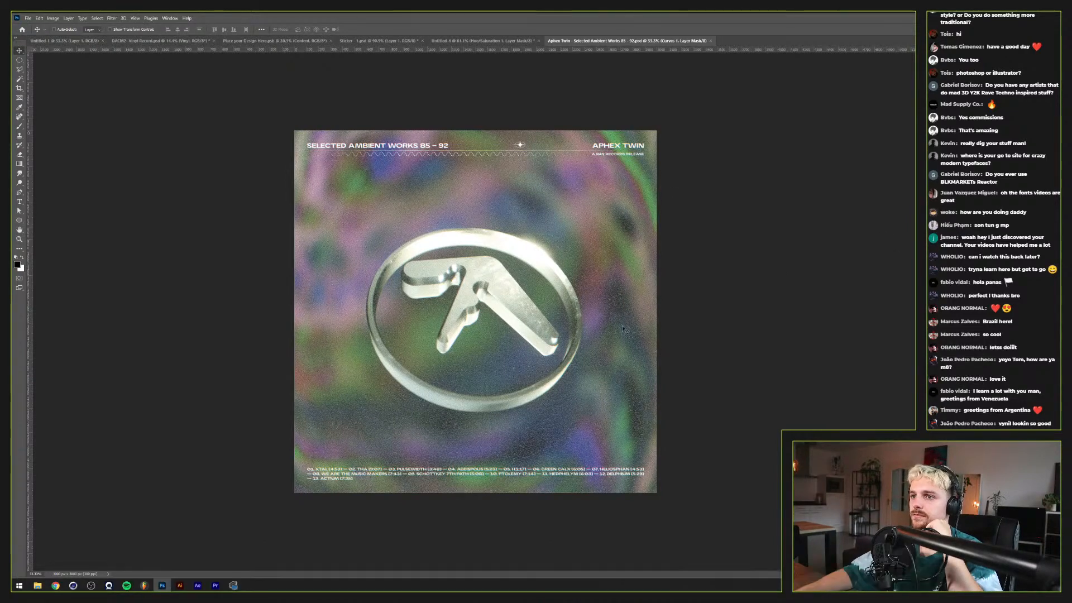
pyautogui.click(712, 41)
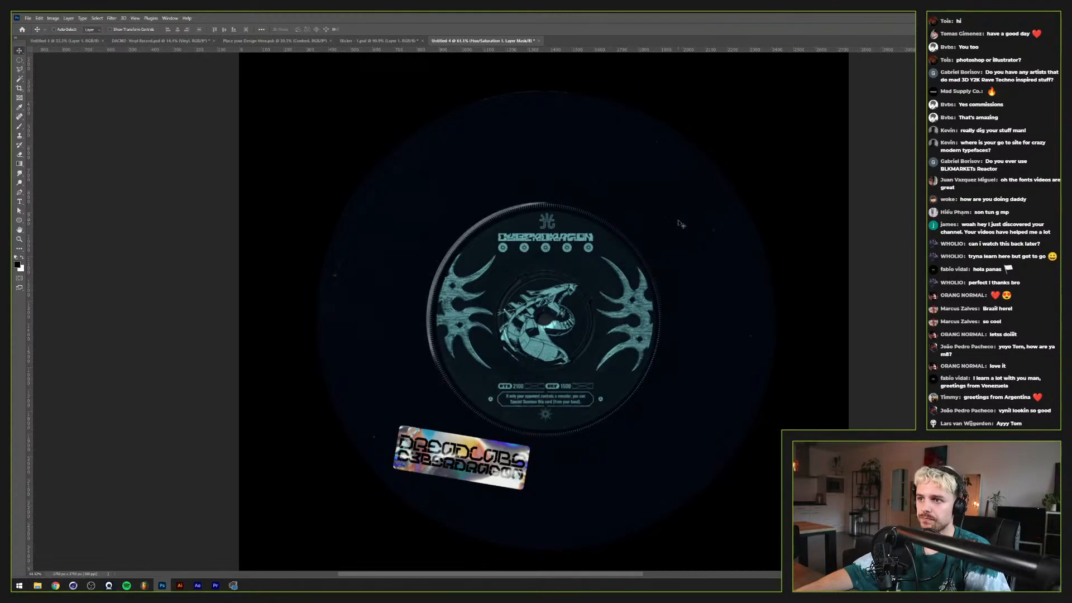
# Step: Add a new empty layer above the vinyl record group, beneath the holographic sticker
pyautogui.hotkey('ctrl', '0')
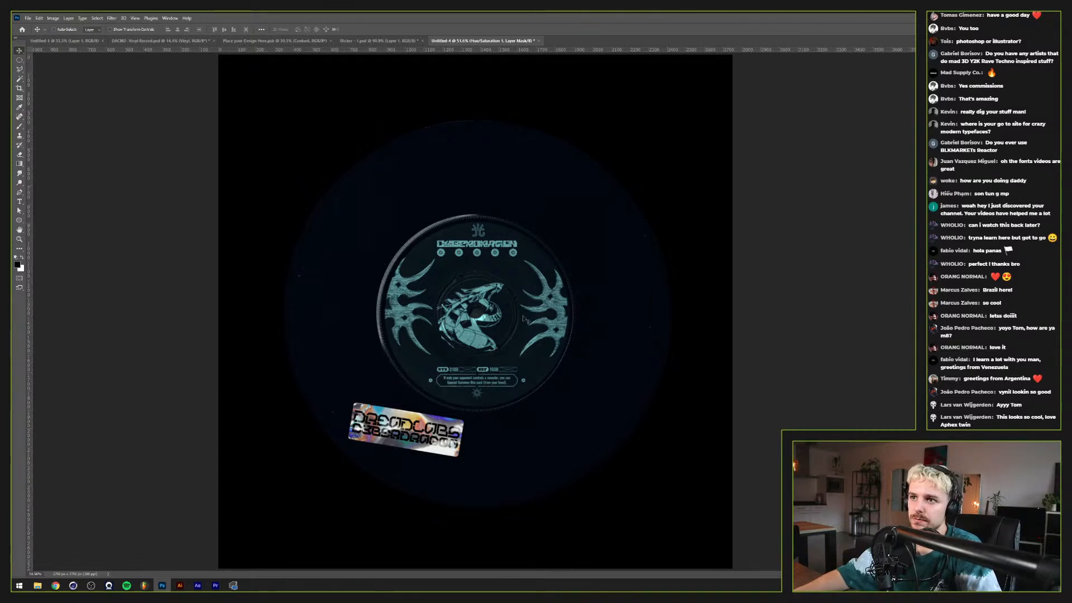
pyautogui.hotkey('alt', '[')
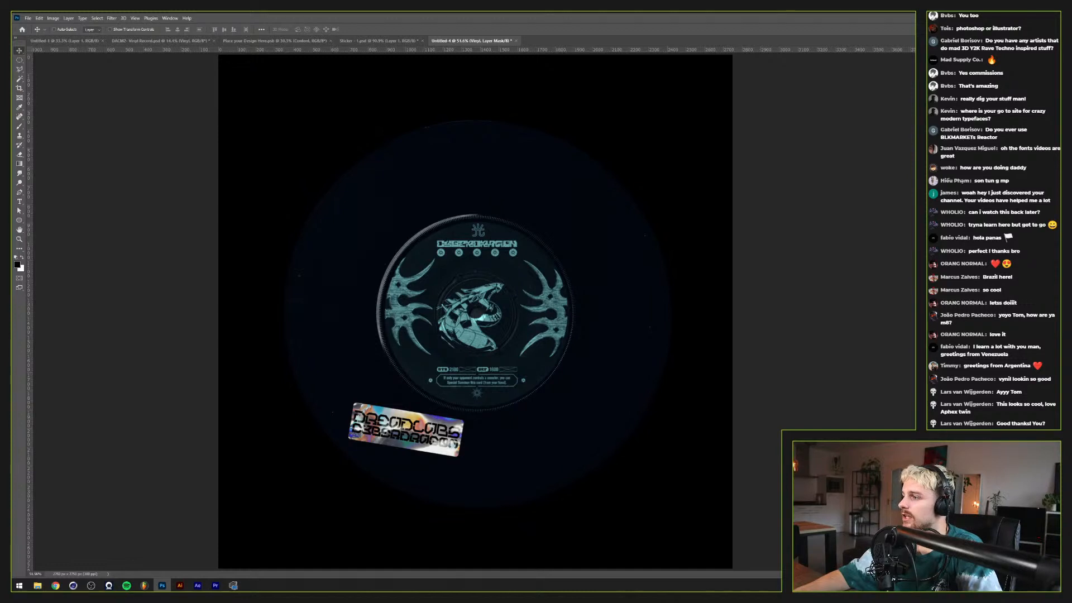
pyautogui.hotkey('alt', '[')
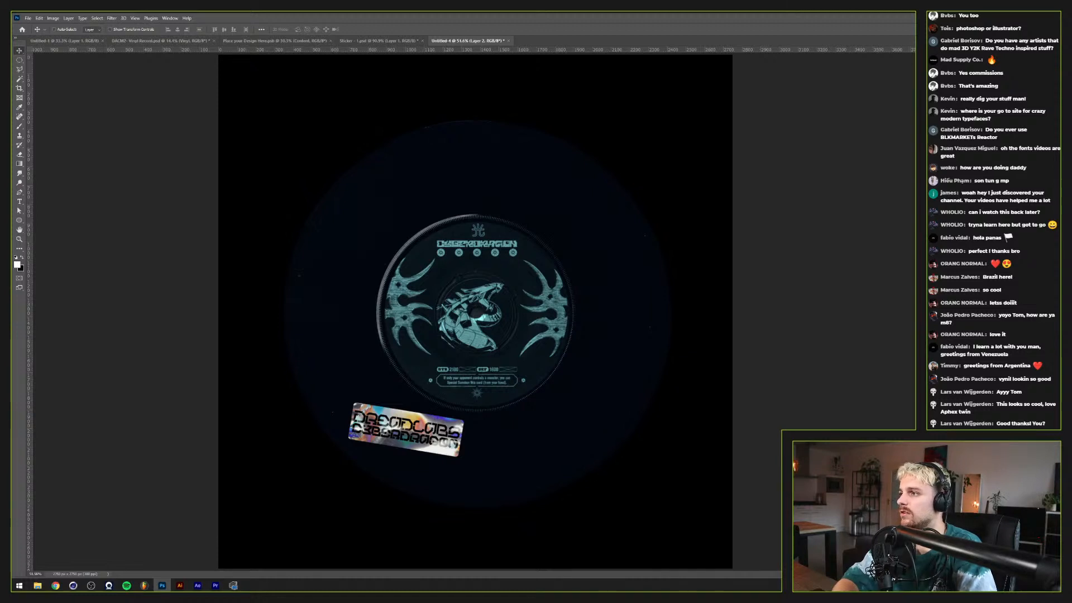
pyautogui.hotkey('alt', '[')
pyautogui.hotkey('alt', '[')
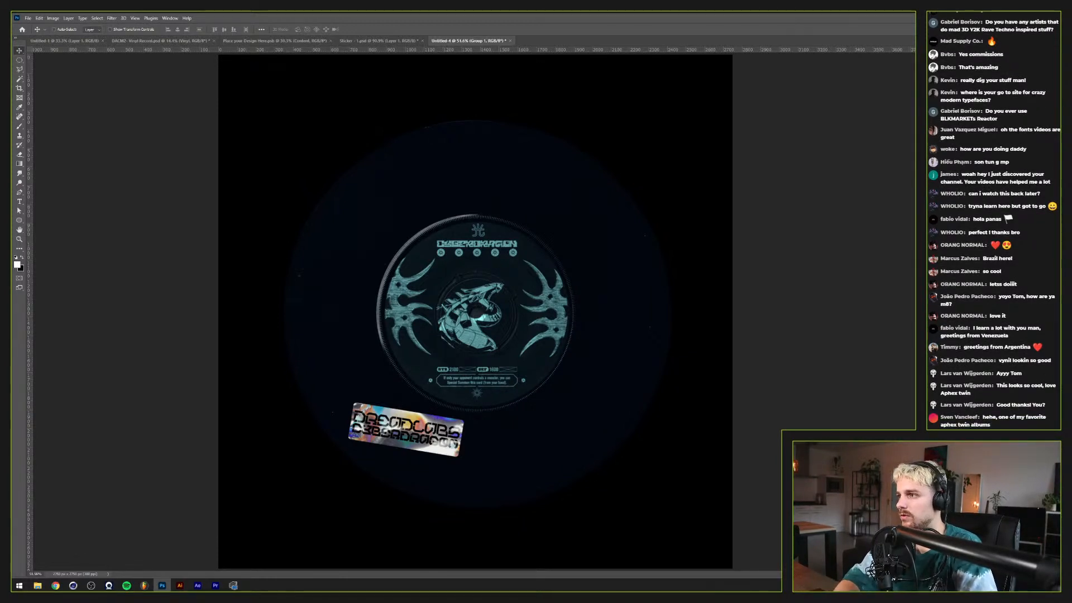
pyautogui.hotkey('alt', '[')
pyautogui.hotkey('alt', '[')
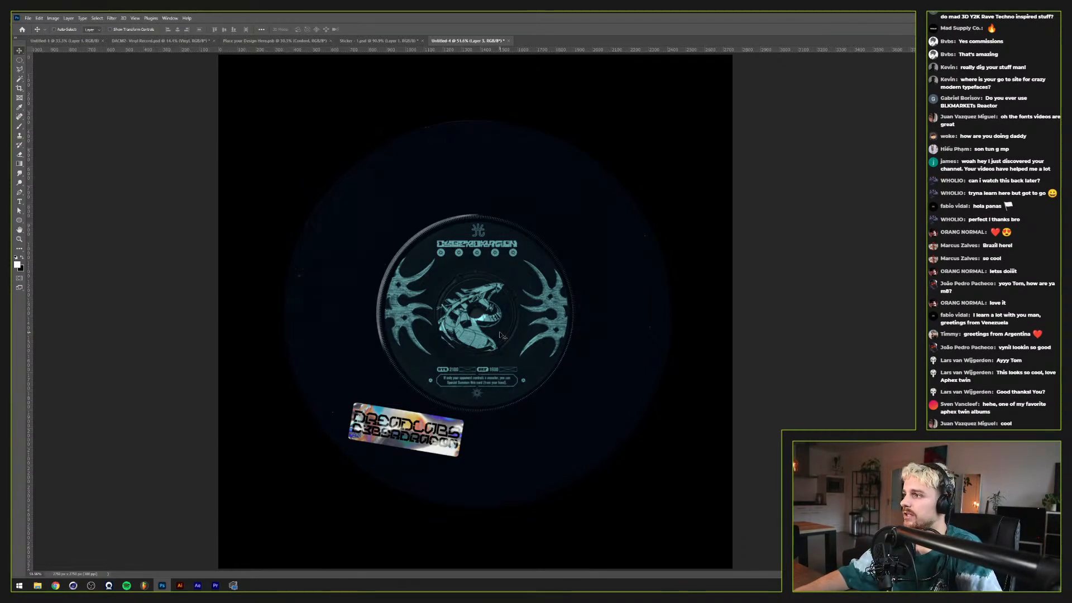
# Step: Try the Glass Scratch brush from the Graffiti Kit with a stroke on the vinyl beside the label
pyautogui.press('b')
pyautogui.click(56, 29)
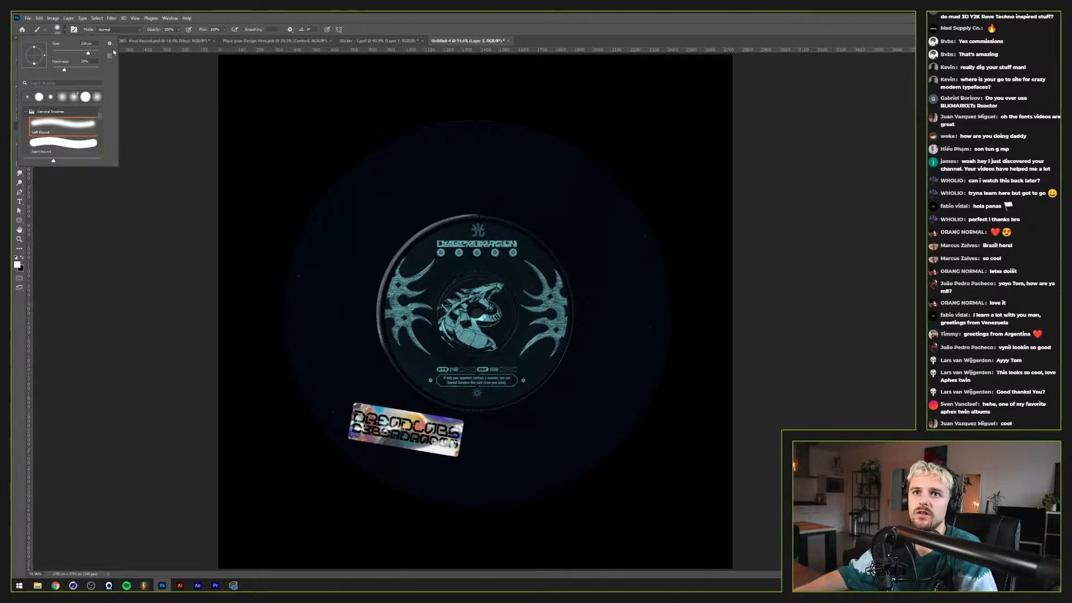
pyautogui.click(110, 43)
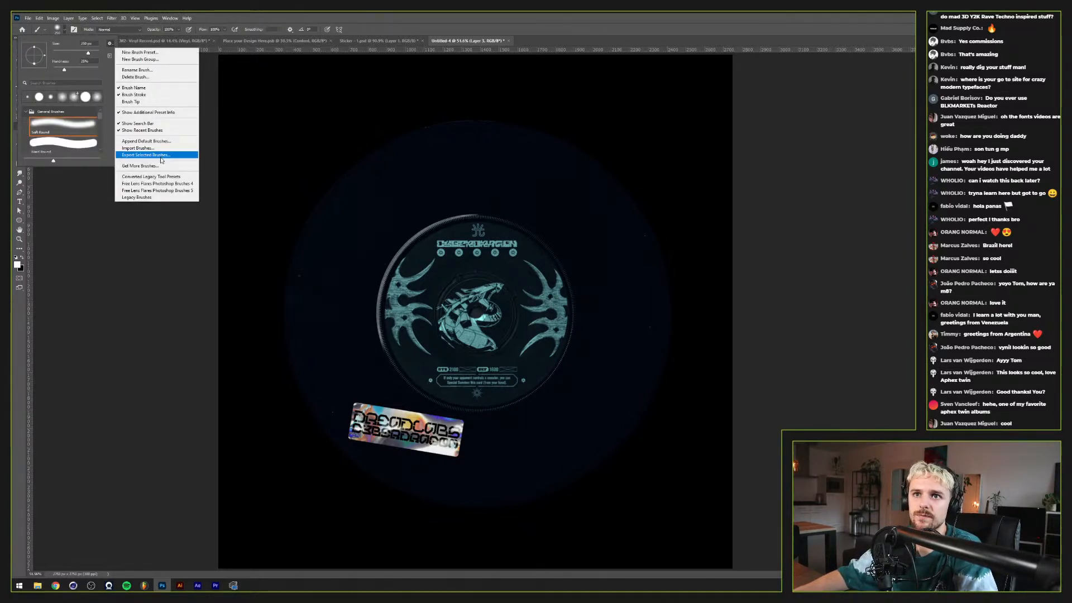
pyautogui.click(53, 158)
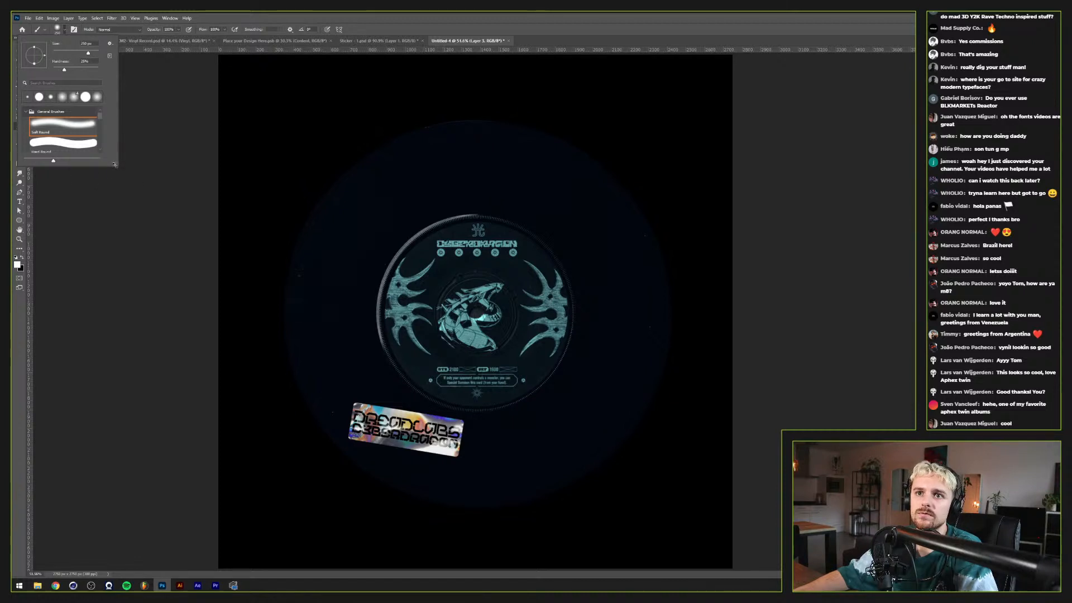
pyautogui.moveTo(117, 166); pyautogui.dragTo(183, 421)
pyautogui.click(25, 331)
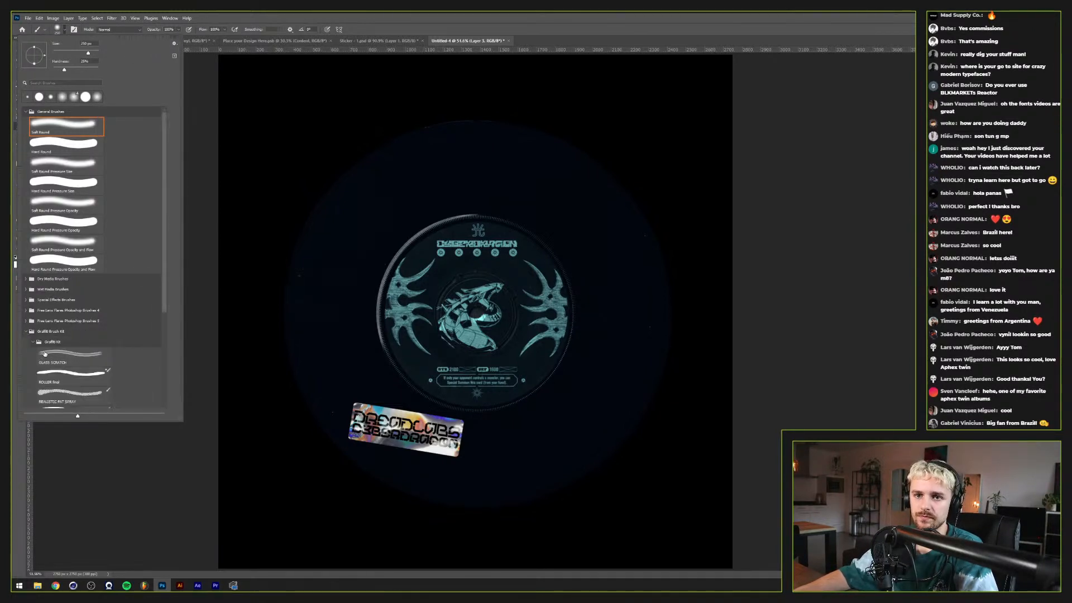
pyautogui.click(69, 373)
pyautogui.click(62, 353)
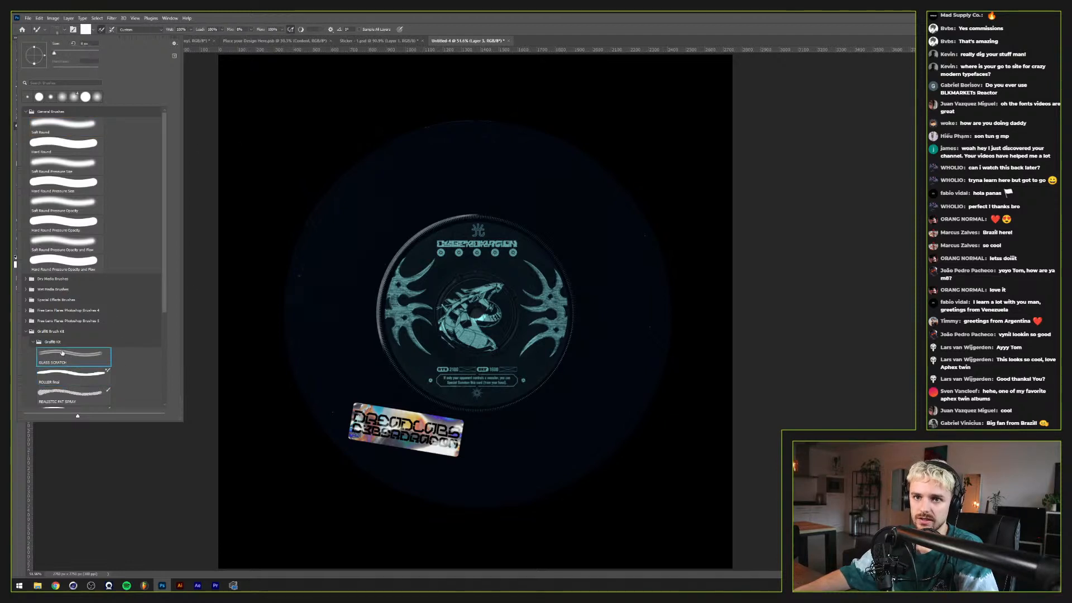
pyautogui.click(413, 22)
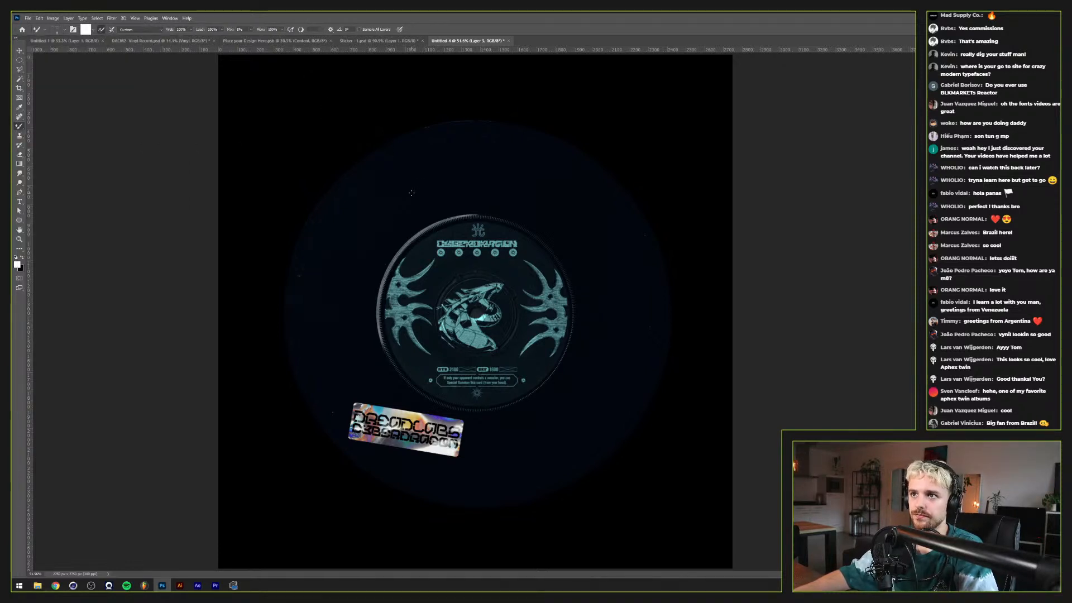
pyautogui.moveTo(407, 182); pyautogui.dragTo(331, 271)
pyautogui.hotkey('ctrl', 'z')
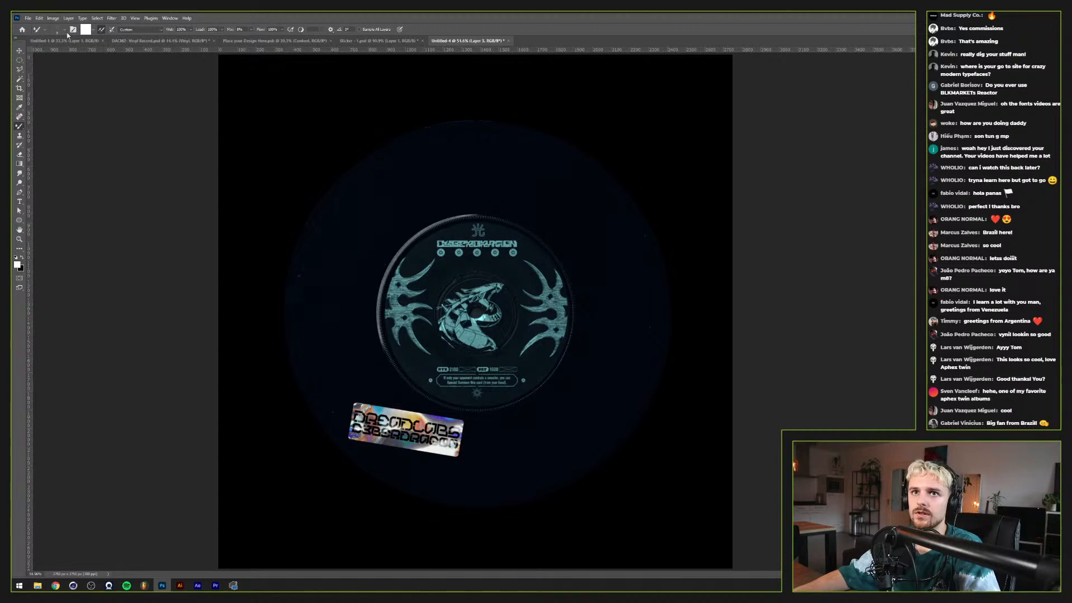
# Step: Choose the realistic spray brush from the Graffiti Kit for painting in white
pyautogui.click(64, 30)
pyautogui.scroll(-3, 76, 355)
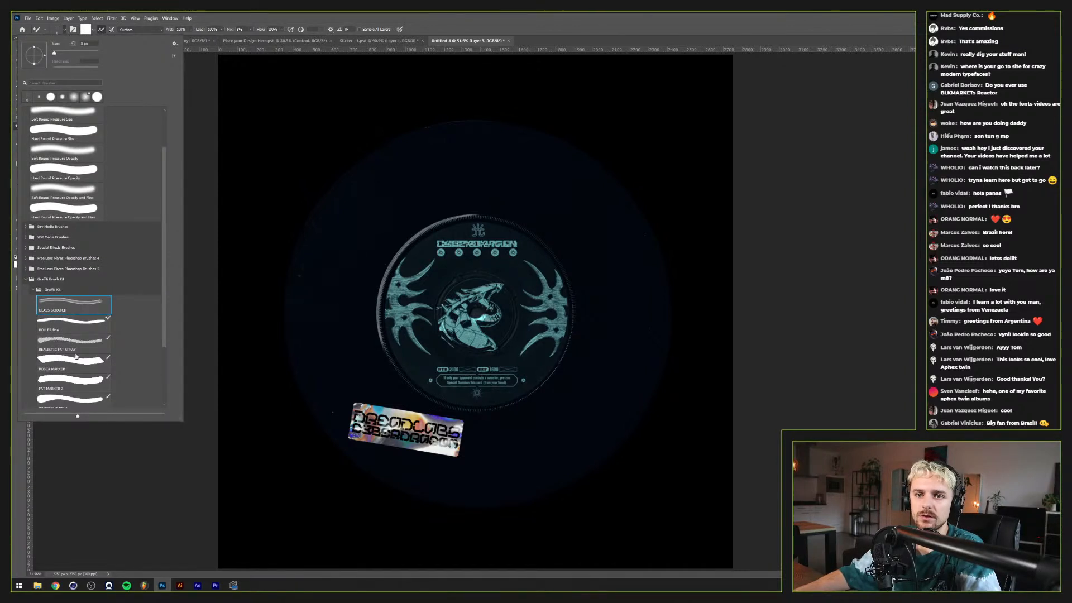
pyautogui.click(68, 344)
pyautogui.click(358, 28)
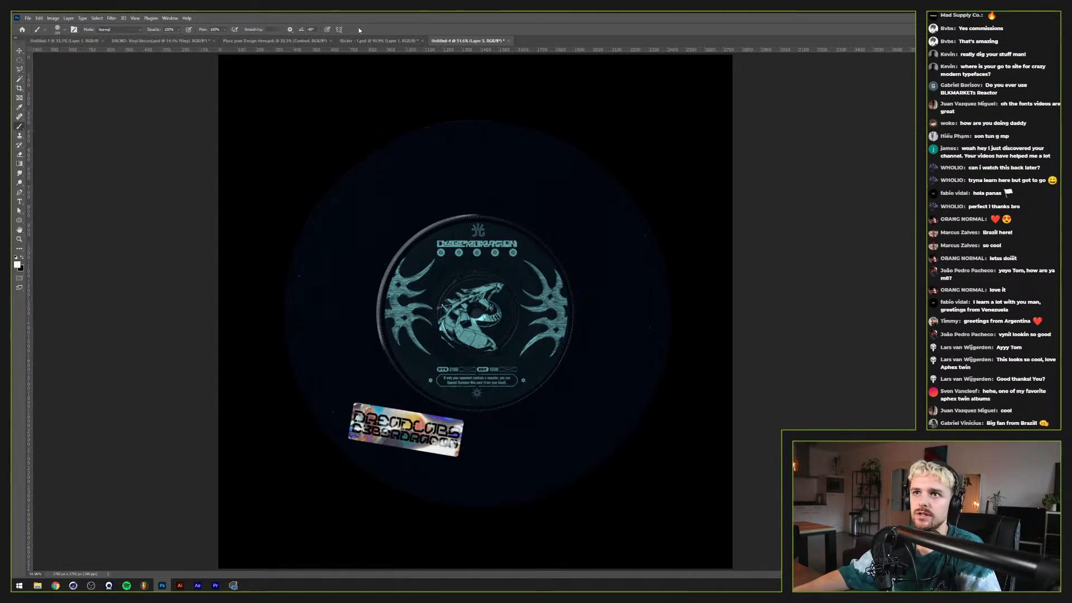
# Step: Try broad white spray strokes across the record, then undo them
pyautogui.moveTo(416, 163)
pyautogui.mouseDown()
pyautogui.moveTo(297, 310)
pyautogui.moveTo(480, 262)
pyautogui.mouseUp()
pyautogui.moveTo(564, 148)
pyautogui.mouseDown()
pyautogui.moveTo(425, 399)
pyautogui.moveTo(522, 403)
pyautogui.mouseUp()
pyautogui.moveTo(285, 240); pyautogui.dragTo(439, 401)
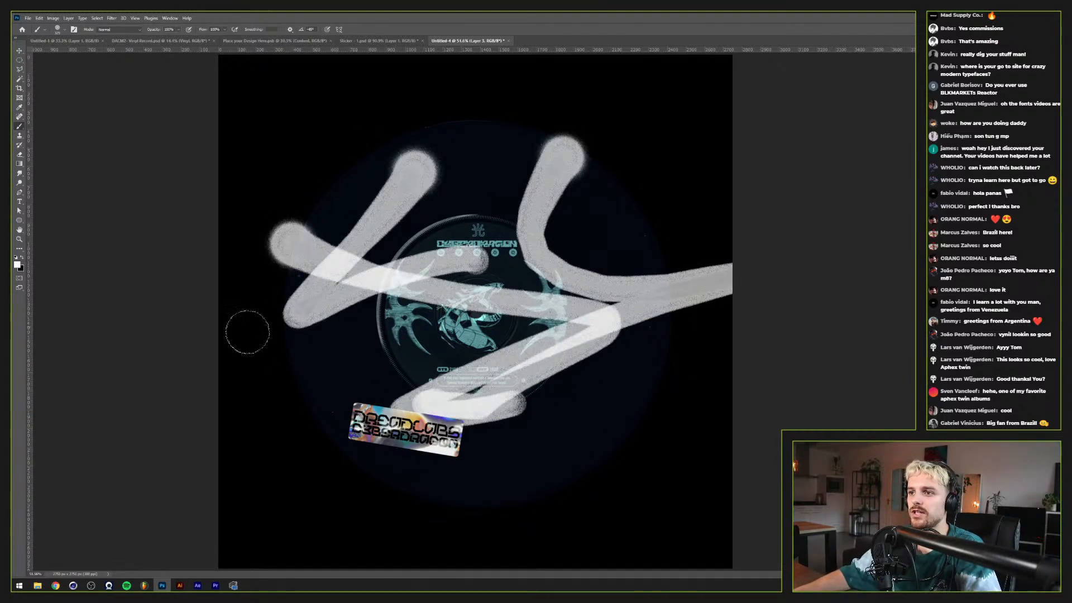
pyautogui.hotkey('ctrl', 'z')
pyautogui.hotkey('ctrl', 'z')
pyautogui.hotkey('ctrl', 'z')
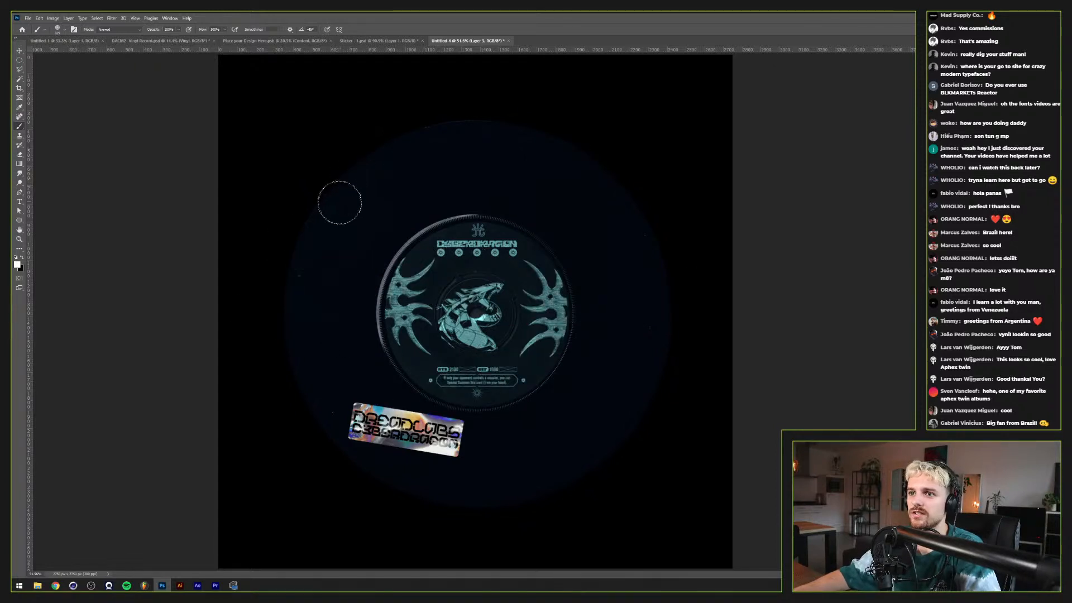
pyautogui.moveTo(384, 118)
pyautogui.mouseDown()
pyautogui.moveTo(489, 193)
pyautogui.moveTo(421, 326)
pyautogui.mouseUp()
pyautogui.hotkey('ctrl', 'z')
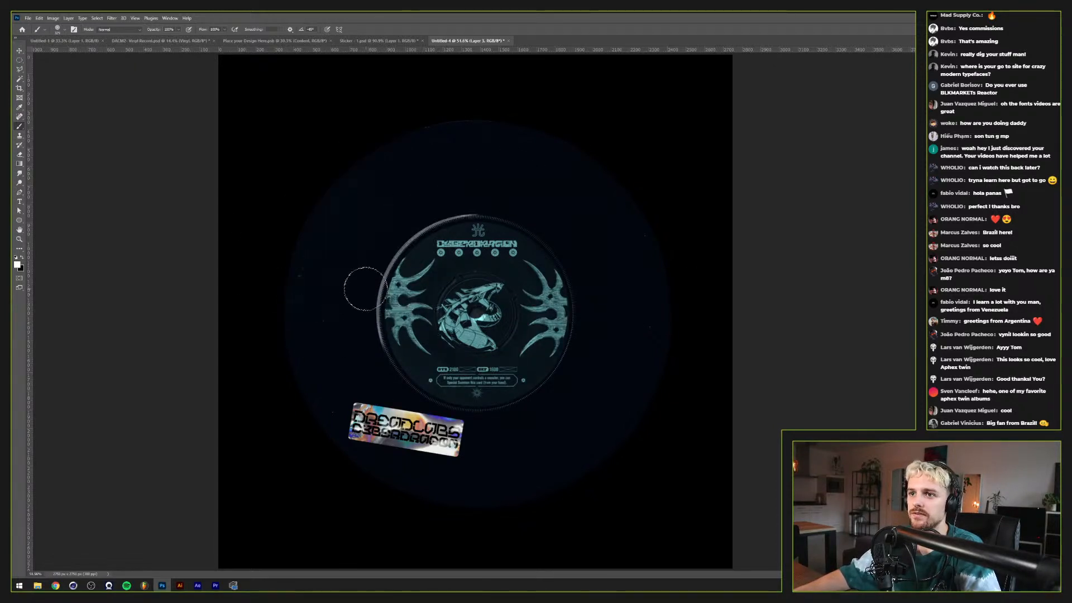
# Step: Shrink the spray brush to about a third of its size
pyautogui.press('[')
pyautogui.press('[')
pyautogui.press('[')
pyautogui.press('[')
pyautogui.press('[')
pyautogui.press('[')
pyautogui.press('[')
pyautogui.press('[')
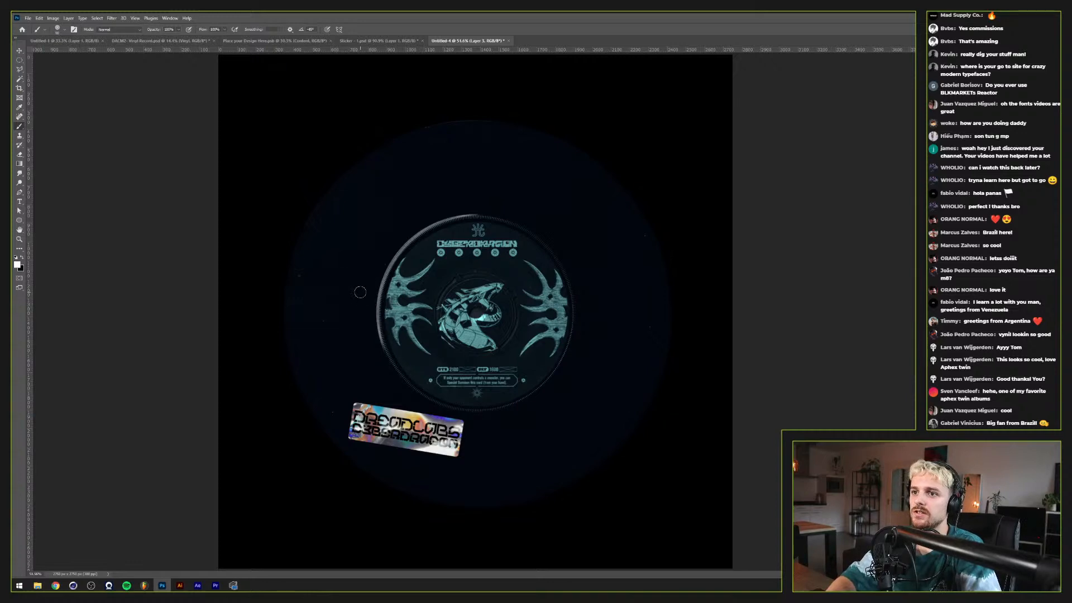
# Step: Try the smaller spray brush with an A-shaped stroke on the vinyl's upper-left edge and undo it
pyautogui.hotkey('ctrl', '+')
pyautogui.hotkey('ctrl', '+')
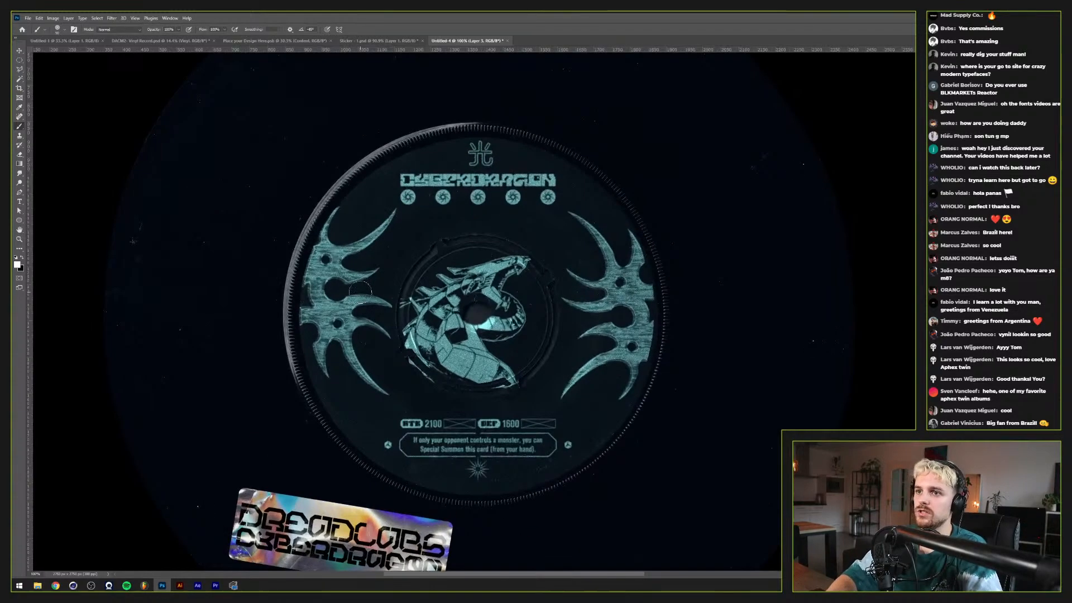
pyautogui.moveTo(355, 286); pyautogui.dragTo(538, 349)
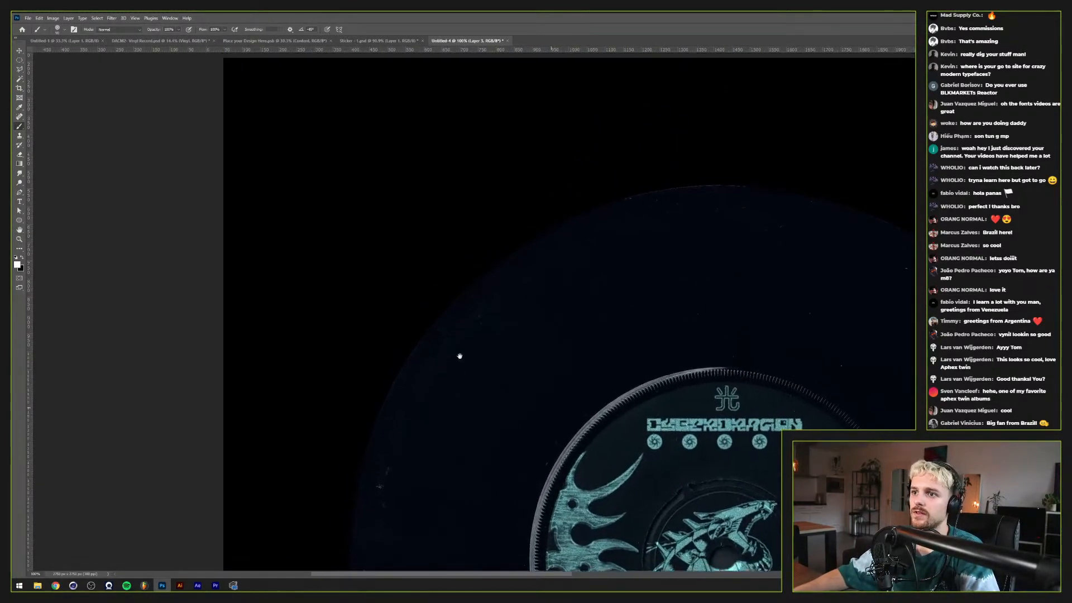
pyautogui.moveTo(477, 302)
pyautogui.mouseDown()
pyautogui.moveTo(377, 458)
pyautogui.moveTo(477, 302)
pyautogui.mouseUp()
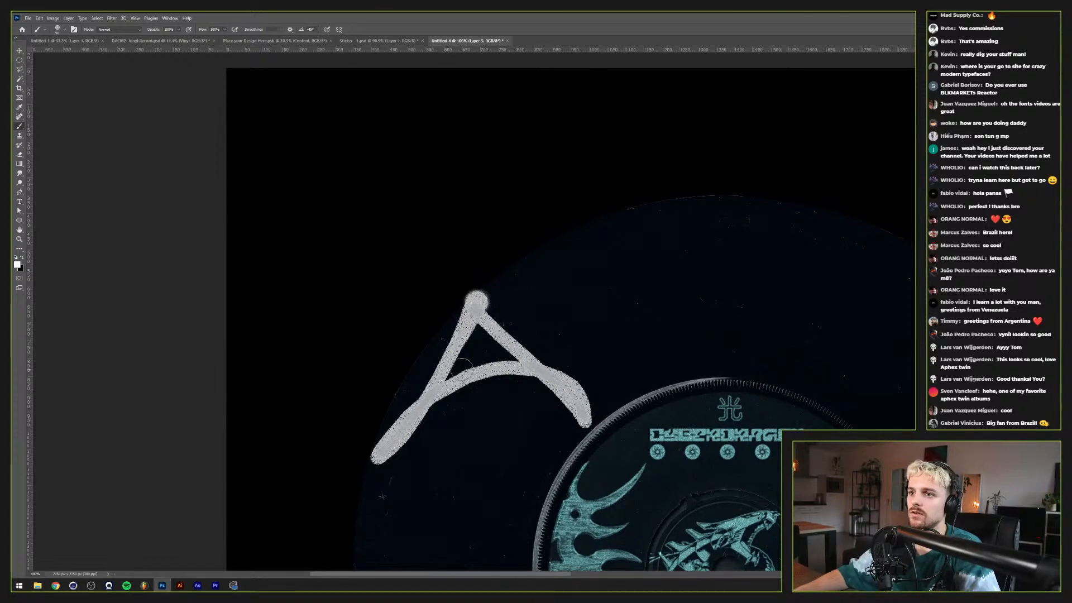
pyautogui.hotkey('ctrl', 'z')
pyautogui.moveTo(450, 386); pyautogui.dragTo(376, 286)
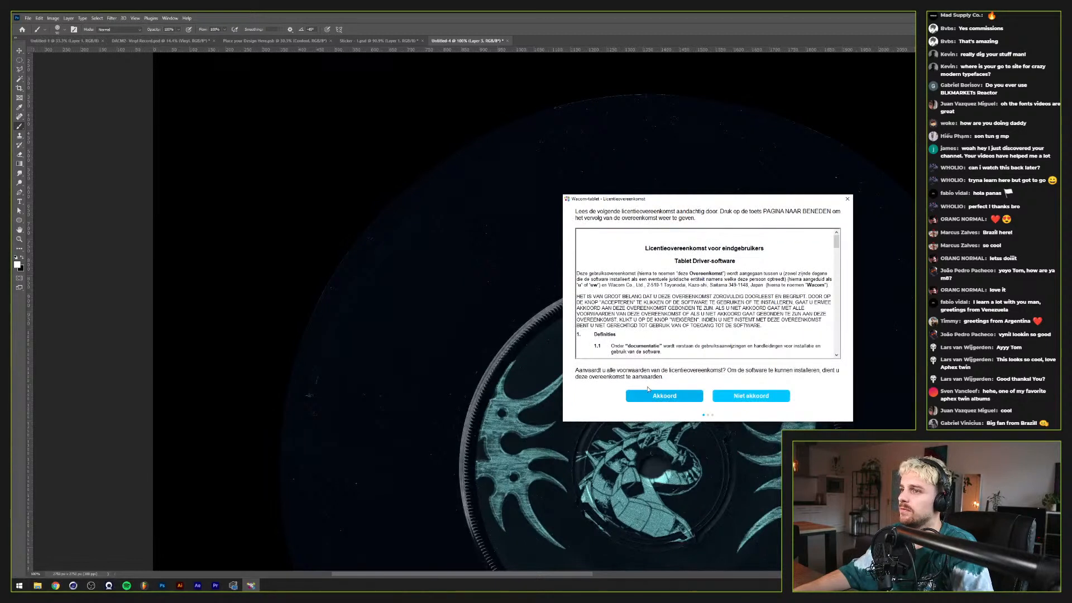
# Step: Accept the Wacom tablet driver licence agreement and start the installation, moving the installer window aside
pyautogui.click(651, 396)
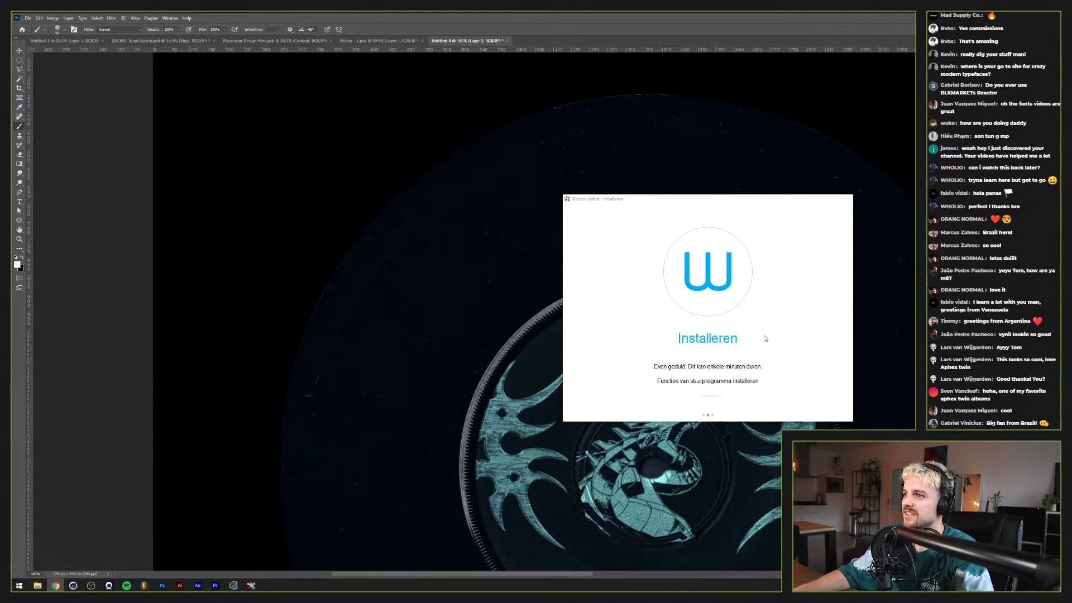
pyautogui.moveTo(732, 204); pyautogui.dragTo(915, 190)
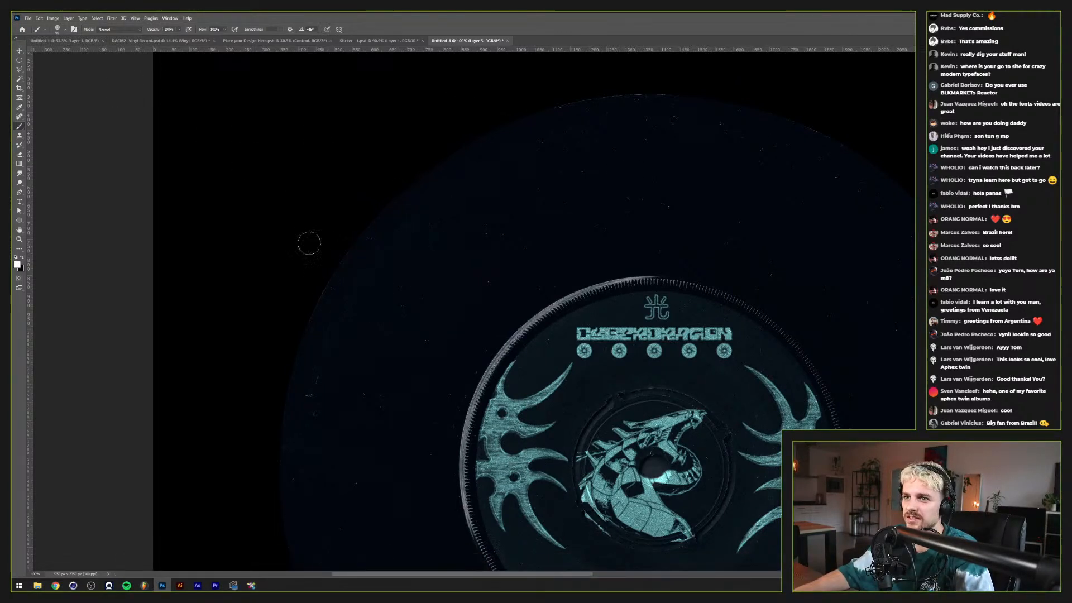
# Step: Try several white graffiti strokes on the vinyl above and left of the label, then undo them all
pyautogui.moveTo(430, 240)
pyautogui.mouseDown()
pyautogui.moveTo(380, 335)
pyautogui.moveTo(310, 381)
pyautogui.moveTo(463, 300)
pyautogui.mouseUp()
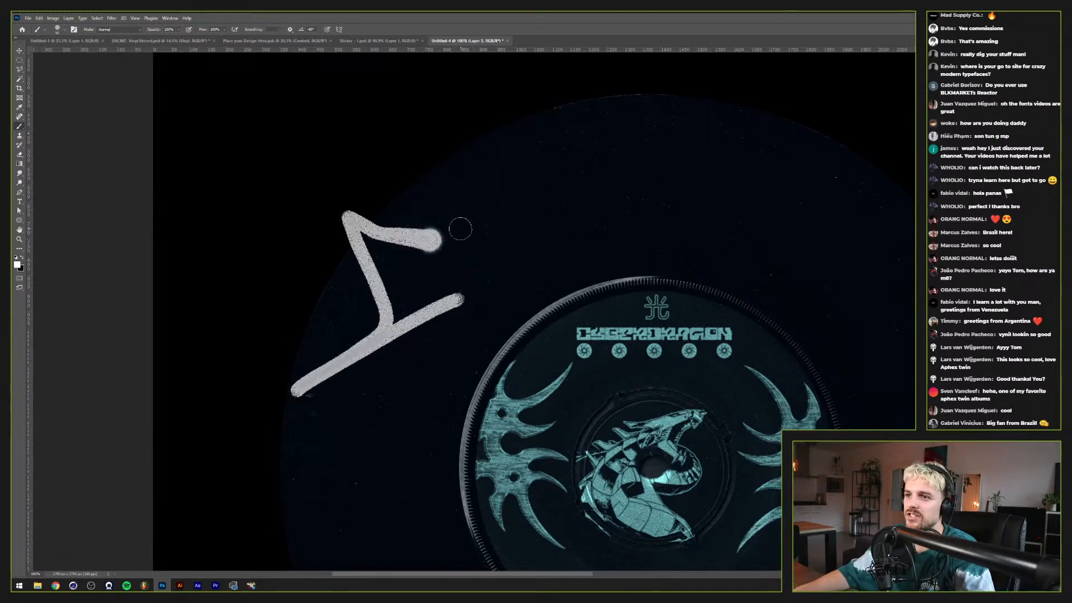
pyautogui.moveTo(461, 229)
pyautogui.mouseDown()
pyautogui.moveTo(473, 196)
pyautogui.moveTo(493, 249)
pyautogui.moveTo(732, 206)
pyautogui.mouseUp()
pyautogui.hotkey('ctrl', 'z')
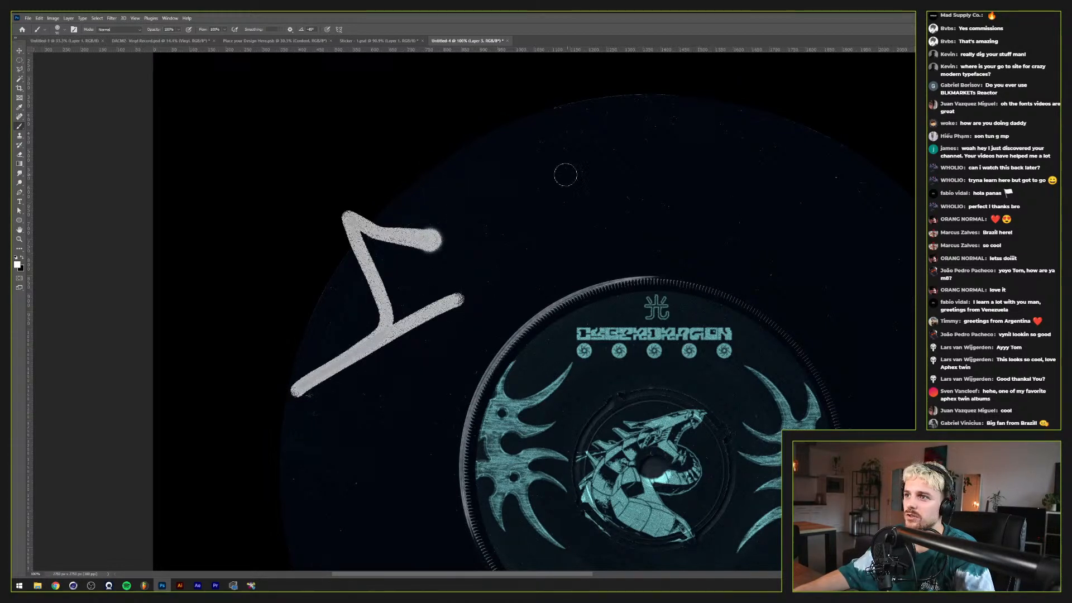
pyautogui.moveTo(494, 180)
pyautogui.mouseDown()
pyautogui.moveTo(609, 230)
pyautogui.moveTo(729, 221)
pyautogui.mouseUp()
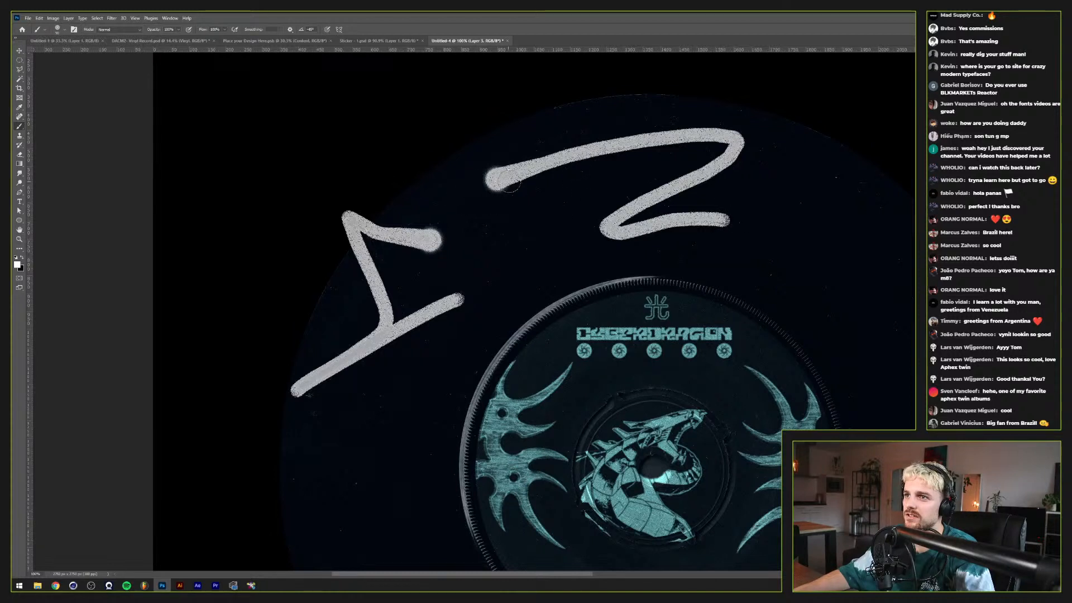
pyautogui.hotkey('ctrl', 'z')
pyautogui.moveTo(405, 198)
pyautogui.mouseDown()
pyautogui.moveTo(516, 233)
pyautogui.moveTo(447, 252)
pyautogui.mouseUp()
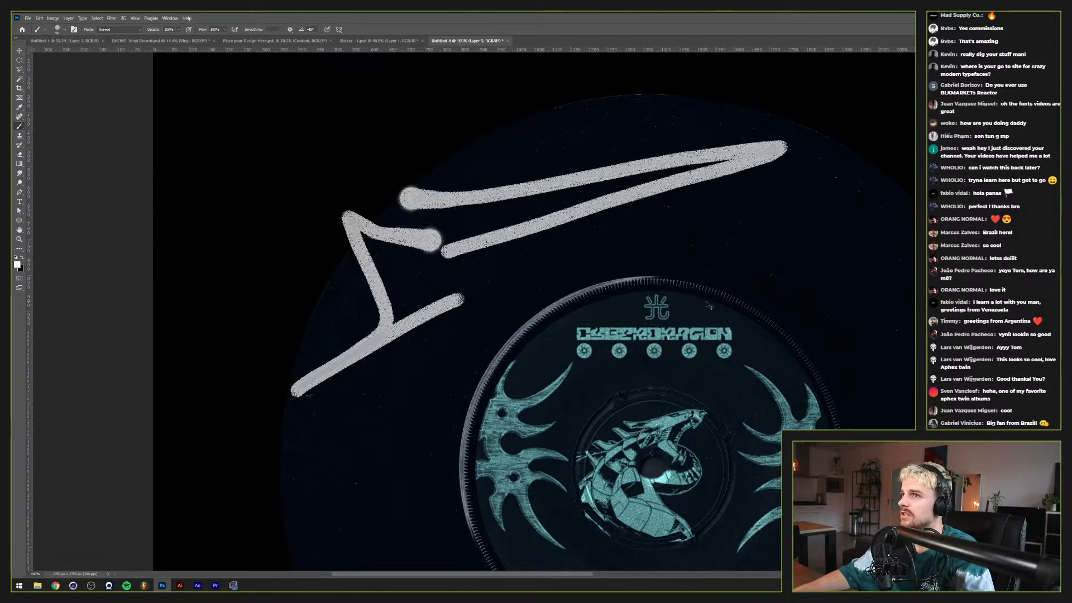
pyautogui.hotkey('ctrl', 'z')
pyautogui.hotkey('ctrl', 'z')
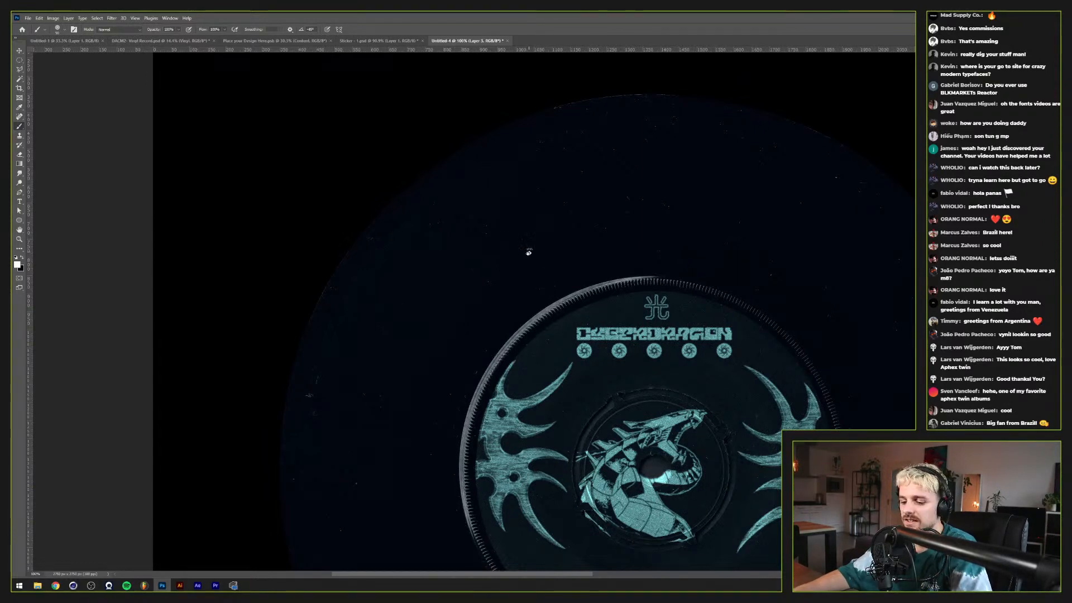
# Step: Rotate the canvas view clockwise and spray large white graffiti letters C and Y on the vinyl beside the label
pyautogui.press('r')
pyautogui.moveTo(474, 201); pyautogui.dragTo(535, 206)
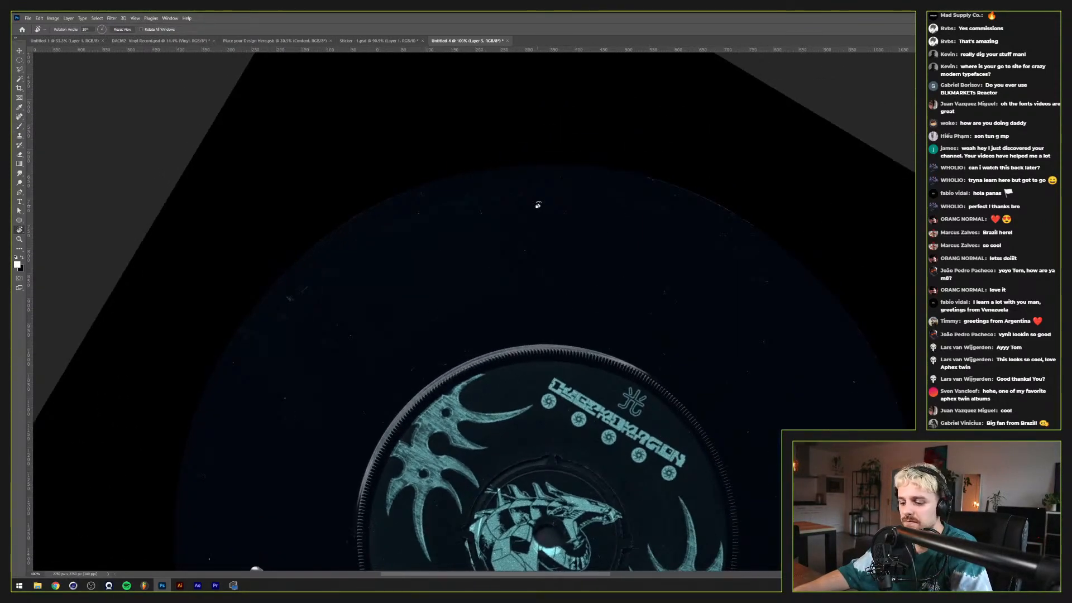
pyautogui.press('b')
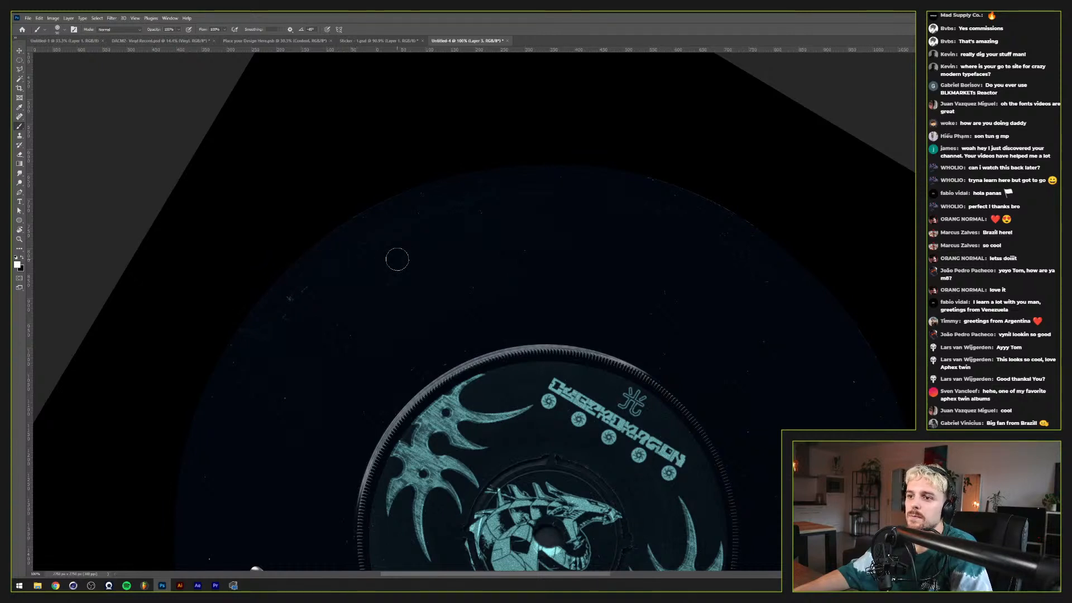
pyautogui.moveTo(396, 258)
pyautogui.mouseDown()
pyautogui.moveTo(343, 242)
pyautogui.moveTo(275, 368)
pyautogui.moveTo(425, 308)
pyautogui.mouseUp()
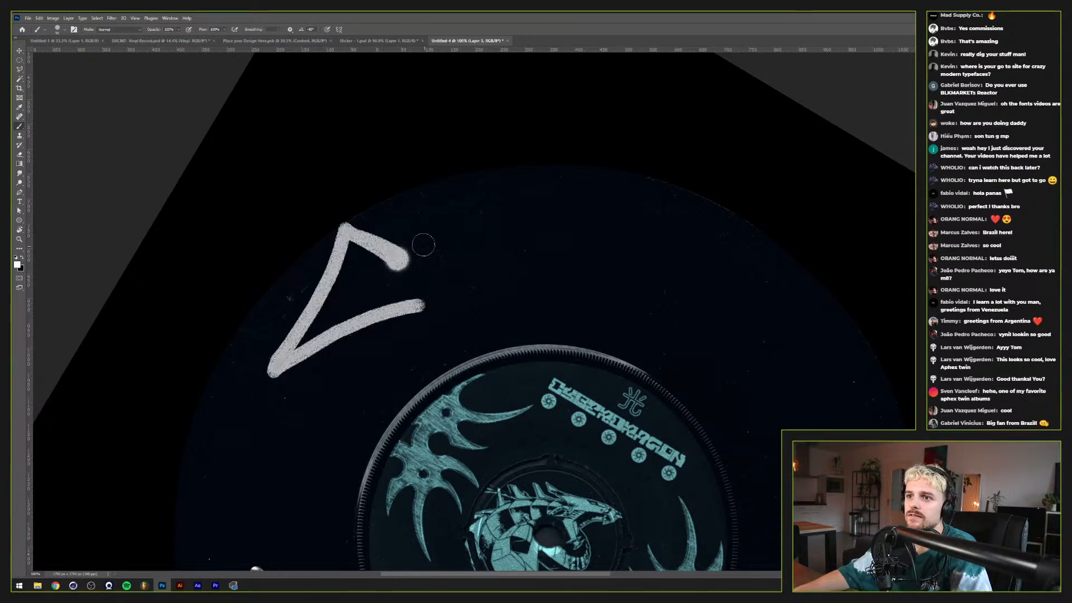
pyautogui.moveTo(401, 216)
pyautogui.mouseDown()
pyautogui.moveTo(419, 256)
pyautogui.moveTo(447, 280)
pyautogui.mouseUp()
pyautogui.moveTo(479, 226)
pyautogui.mouseDown()
pyautogui.moveTo(417, 364)
pyautogui.moveTo(293, 386)
pyautogui.mouseUp()
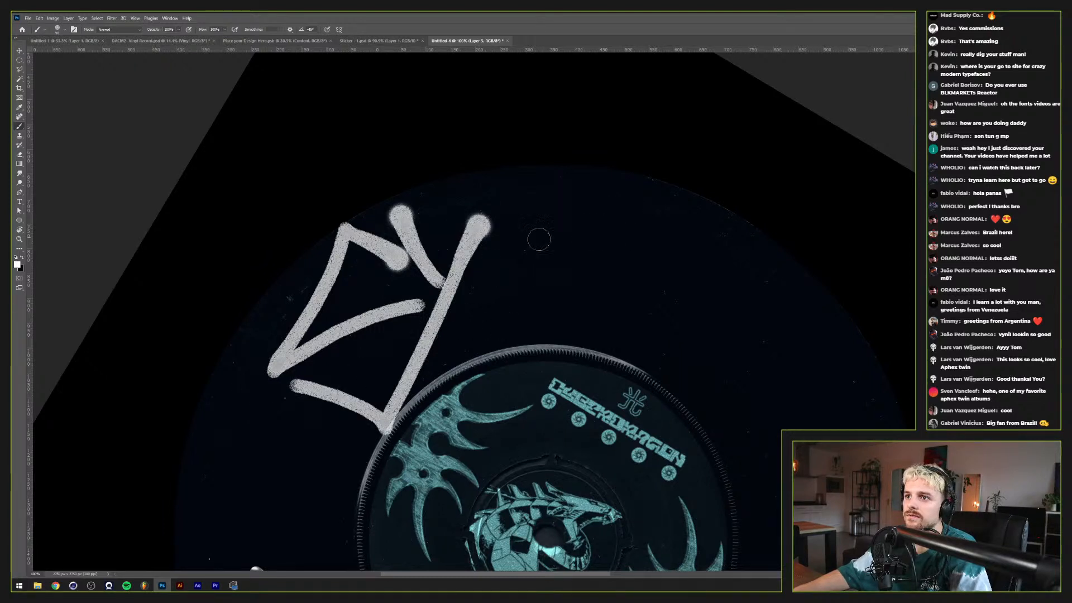
# Step: Try an angular white graffiti letter overlapping the Y and undo its strokes
pyautogui.moveTo(520, 316)
pyautogui.mouseDown()
pyautogui.moveTo(435, 177)
pyautogui.moveTo(530, 228)
pyautogui.moveTo(534, 242)
pyautogui.moveTo(436, 285)
pyautogui.moveTo(534, 282)
pyautogui.moveTo(435, 321)
pyautogui.mouseUp()
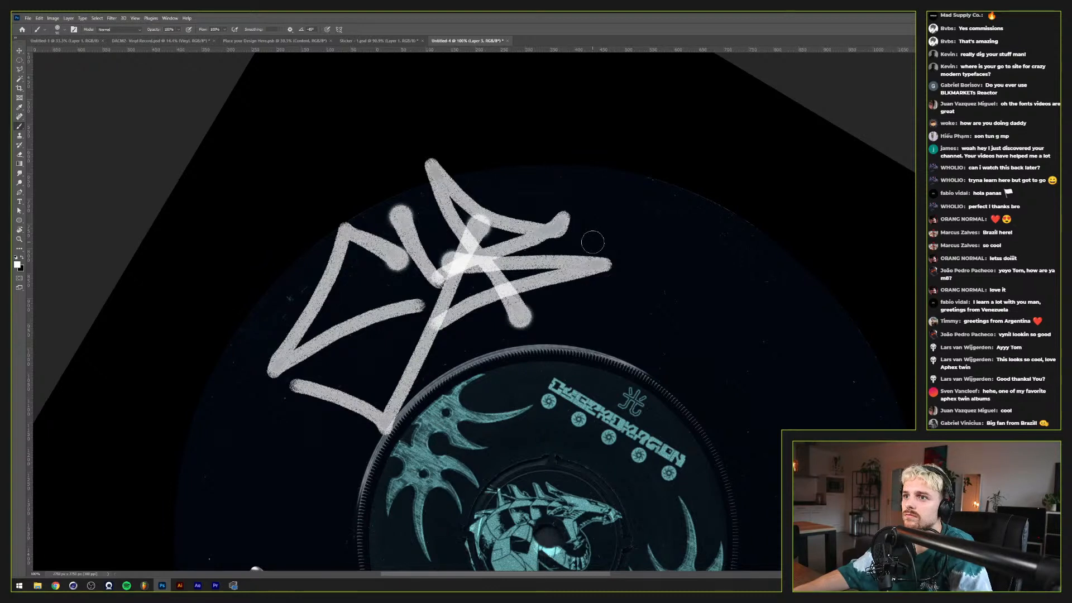
pyautogui.hotkey('ctrl', 'z')
pyautogui.hotkey('ctrl', 'z')
pyautogui.hotkey('ctrl', 'z')
pyautogui.hotkey('ctrl', 'shift', 'z')
pyautogui.hotkey('ctrl', 'shift', 'z')
pyautogui.hotkey('ctrl', 'shift', 'z')
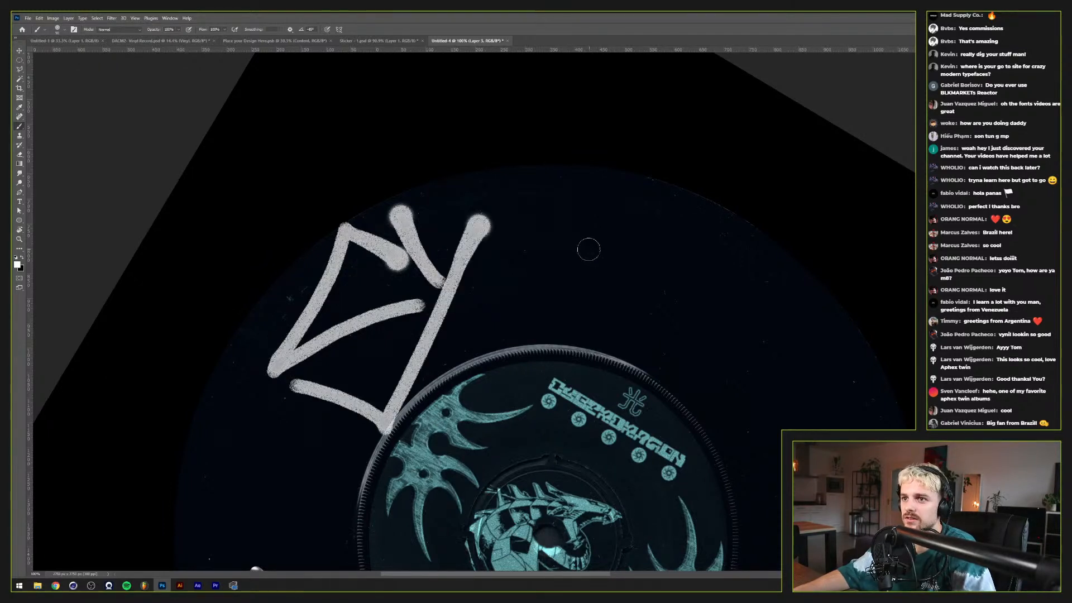
# Step: Spray a tall, pointed open B beside the Y, just above the vinyl's label
pyautogui.click(480, 311)
pyautogui.moveTo(479, 311)
pyautogui.mouseDown()
pyautogui.moveTo(587, 254)
pyautogui.moveTo(515, 260)
pyautogui.mouseUp()
pyautogui.moveTo(503, 315)
pyautogui.mouseDown()
pyautogui.moveTo(575, 284)
pyautogui.moveTo(533, 270)
pyautogui.moveTo(595, 285)
pyautogui.mouseUp()
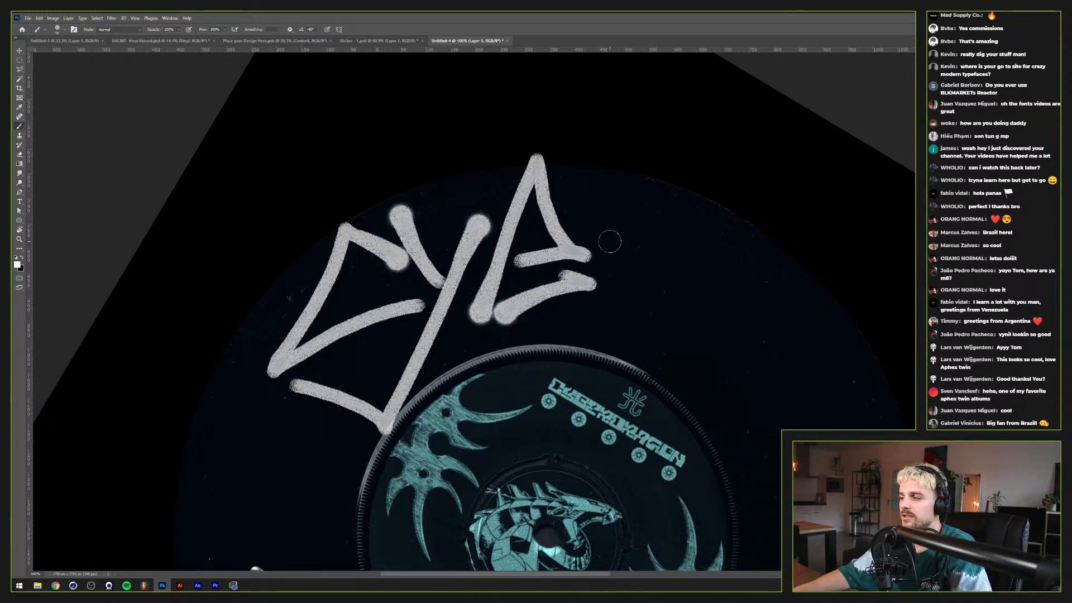
# Step: Spray an angular E and a wide R extending past the vinyl's edge to complete the word CYBER
pyautogui.scroll(-1, 608, 239)
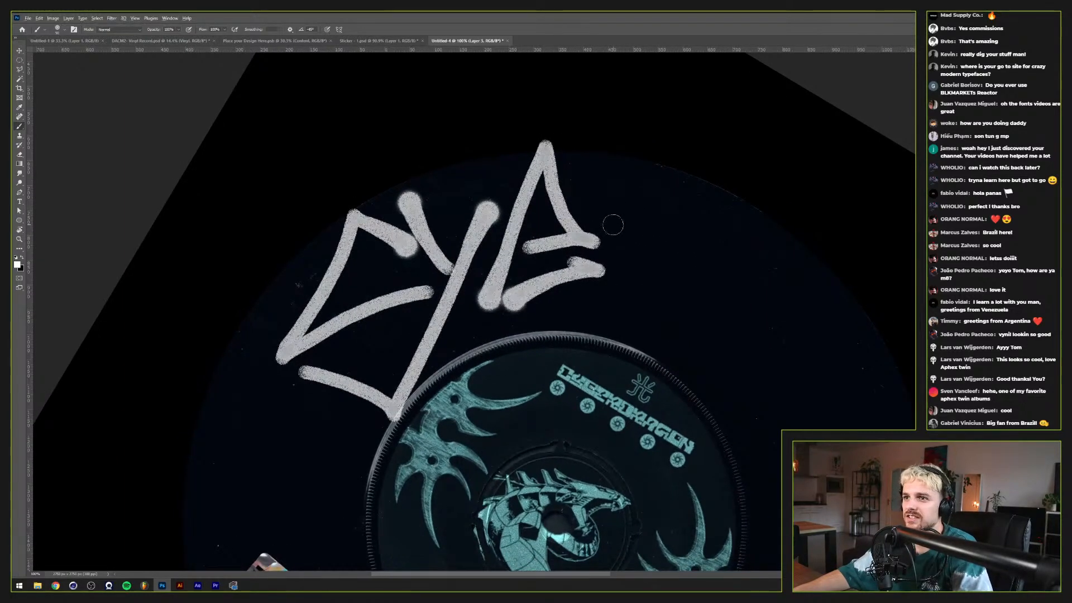
pyautogui.scroll(-3, 614, 224)
pyautogui.scroll(-3, 614, 225)
pyautogui.scroll(2, 613, 226)
pyautogui.scroll(-3, 609, 226)
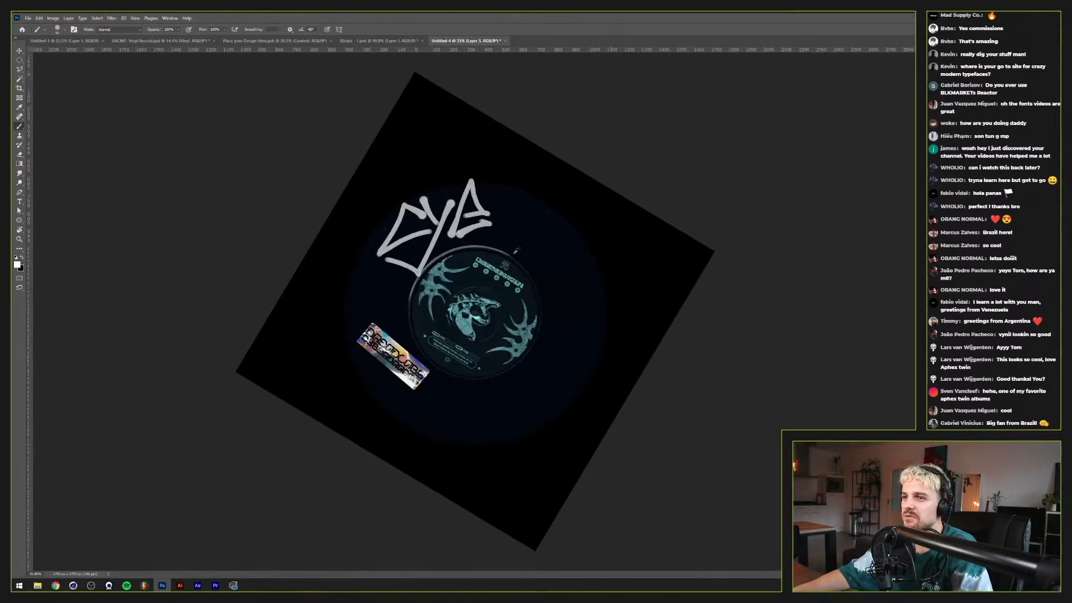
pyautogui.scroll(3, 457, 222)
pyautogui.scroll(5, 456, 223)
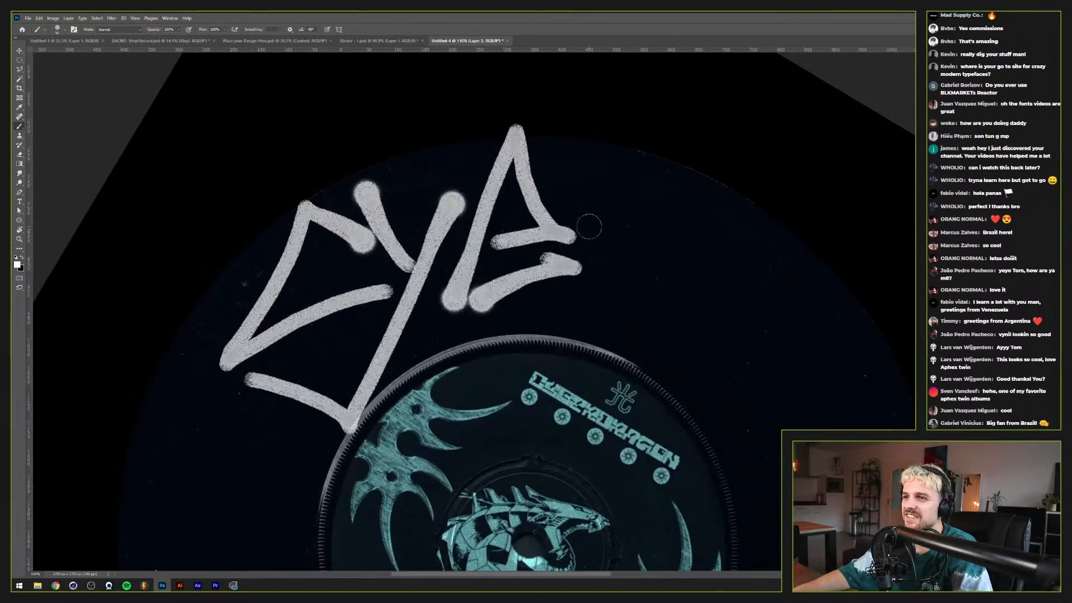
pyautogui.moveTo(589, 227); pyautogui.dragTo(500, 246)
pyautogui.hotkey('ctrl', 'z')
pyautogui.moveTo(575, 241)
pyautogui.mouseDown()
pyautogui.moveTo(522, 263)
pyautogui.moveTo(522, 274)
pyautogui.mouseUp()
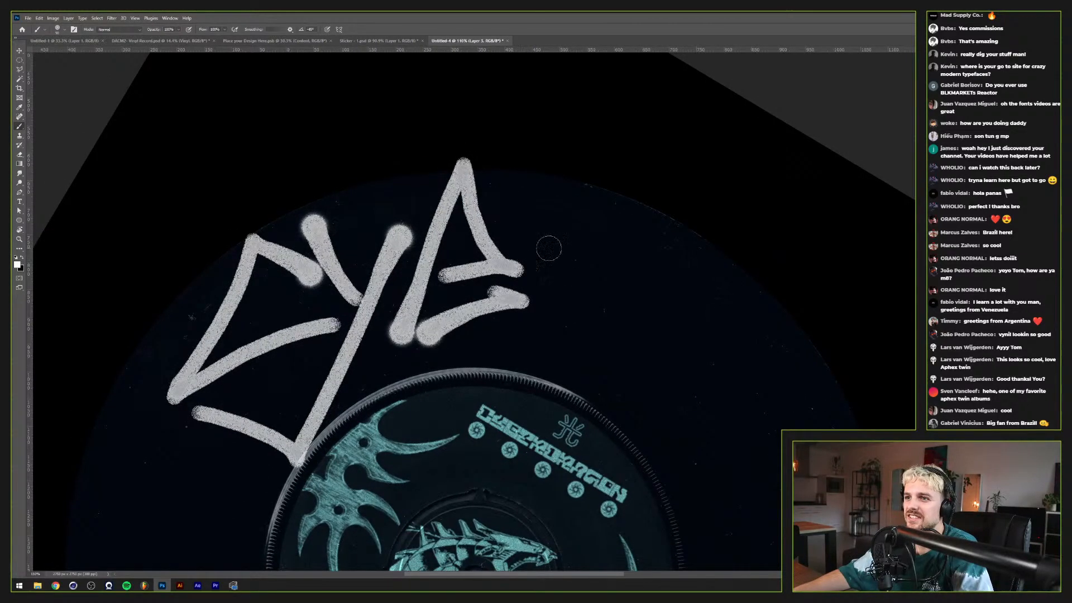
pyautogui.moveTo(539, 254); pyautogui.dragTo(642, 226)
pyautogui.moveTo(530, 196)
pyautogui.mouseDown()
pyautogui.moveTo(572, 335)
pyautogui.moveTo(657, 239)
pyautogui.mouseUp()
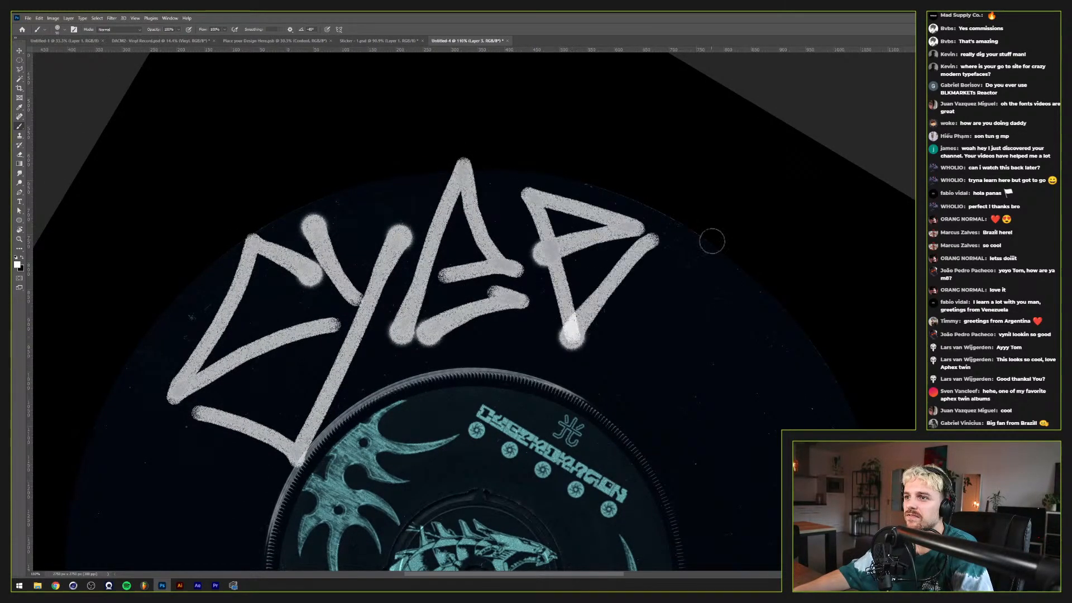
pyautogui.moveTo(681, 339)
pyautogui.mouseDown()
pyautogui.moveTo(668, 168)
pyautogui.moveTo(809, 244)
pyautogui.moveTo(624, 255)
pyautogui.moveTo(899, 355)
pyautogui.mouseUp()
pyautogui.moveTo(737, 342); pyautogui.dragTo(712, 314)
# Step: Rename the graffiti layer as Cyber
pyautogui.scroll(-6, 651, 300)
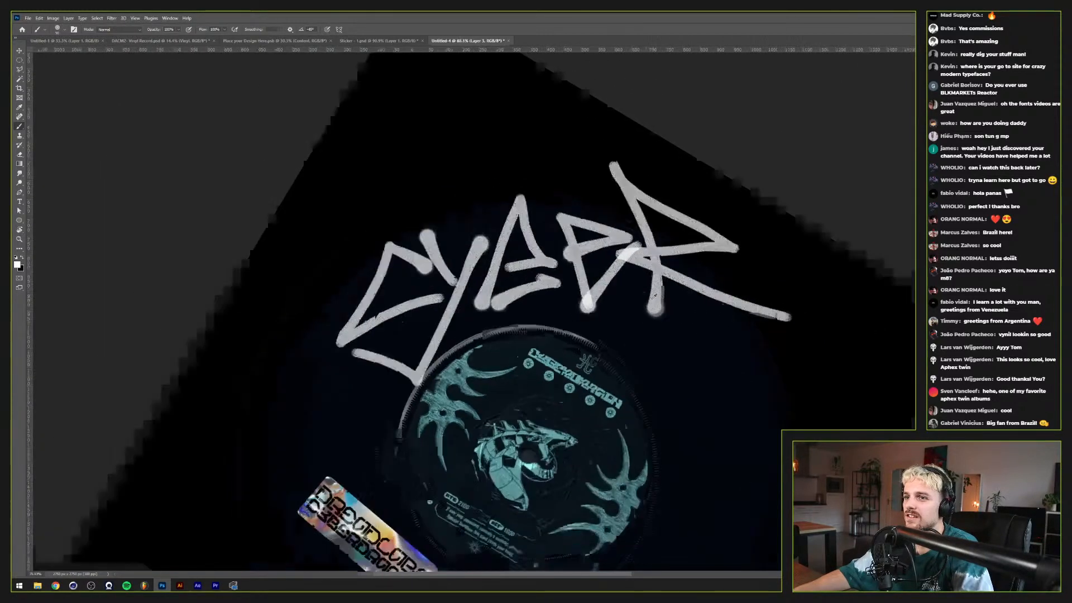
pyautogui.write('Cyber')
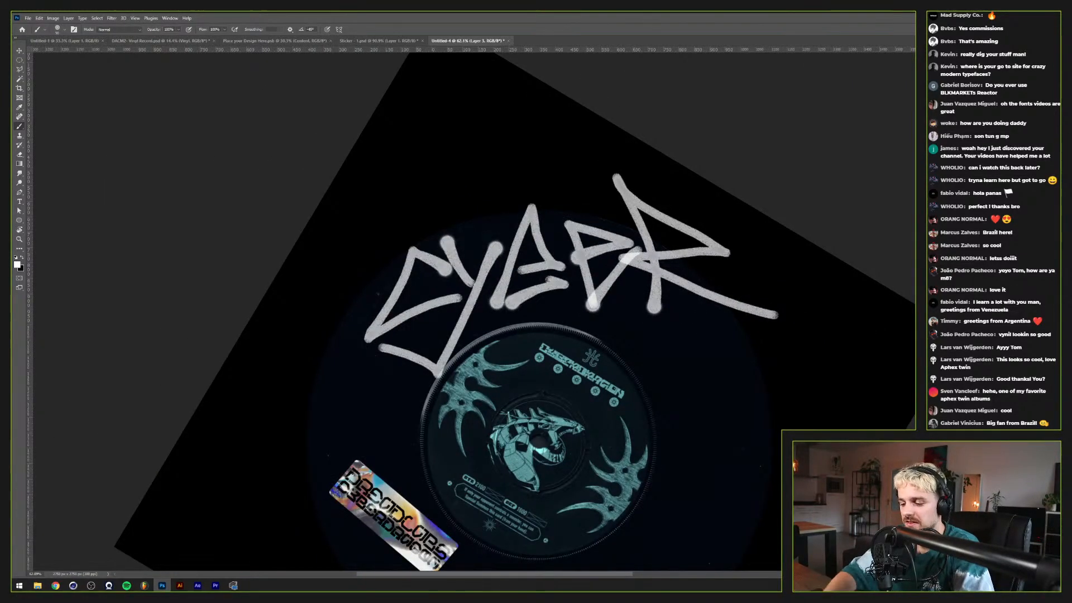
pyautogui.press('Return')
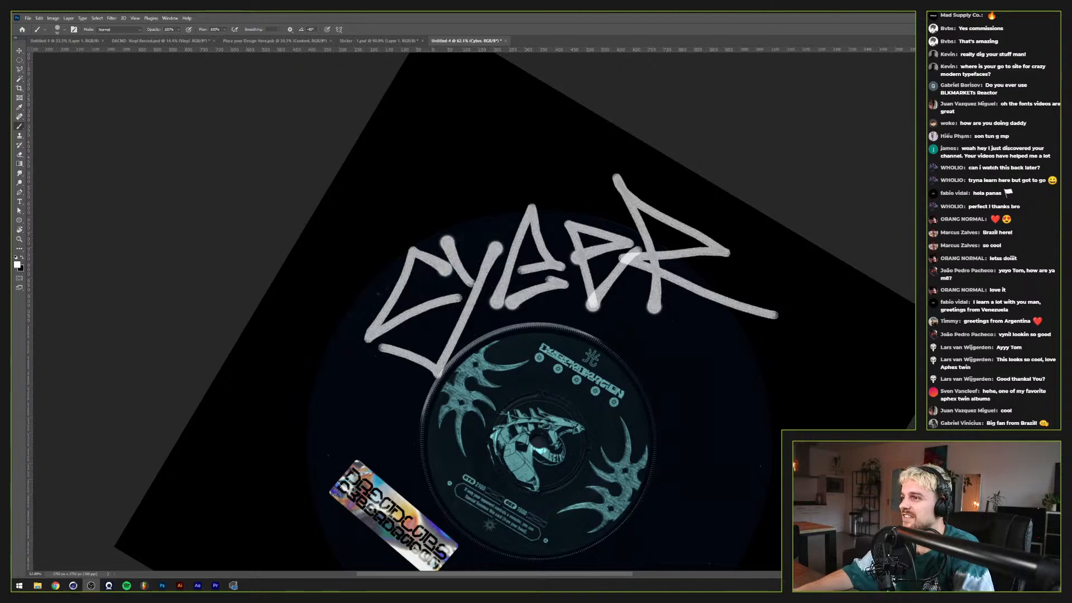
# Step: Switch to File Explorer and look through the paper textures in the Resources > Textures > Paper folder
pyautogui.scroll(-2, 215, 351)
pyautogui.click(231, 451)
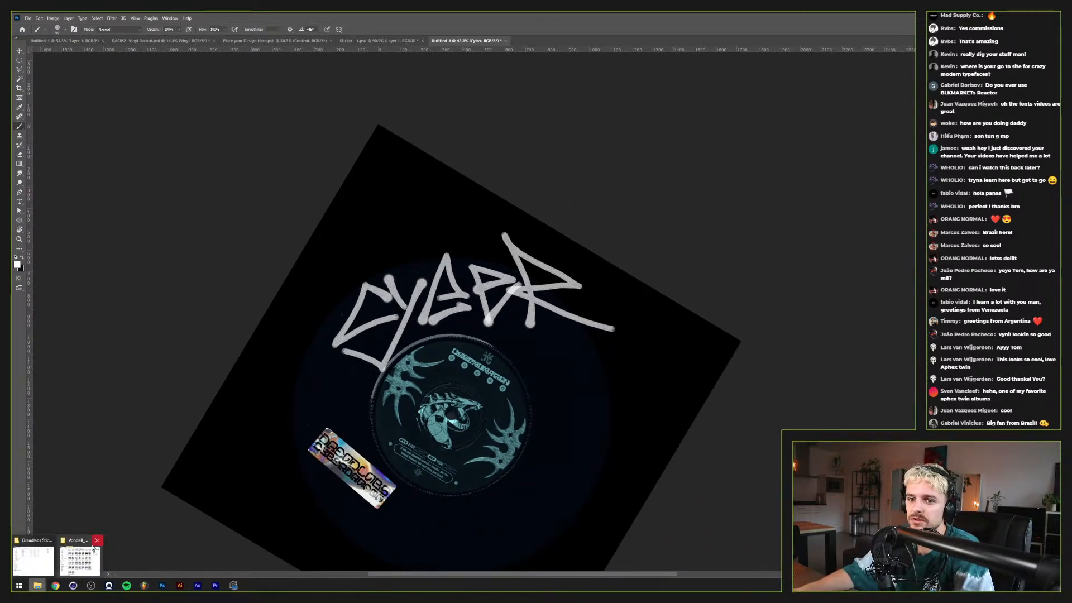
pyautogui.click(75, 558)
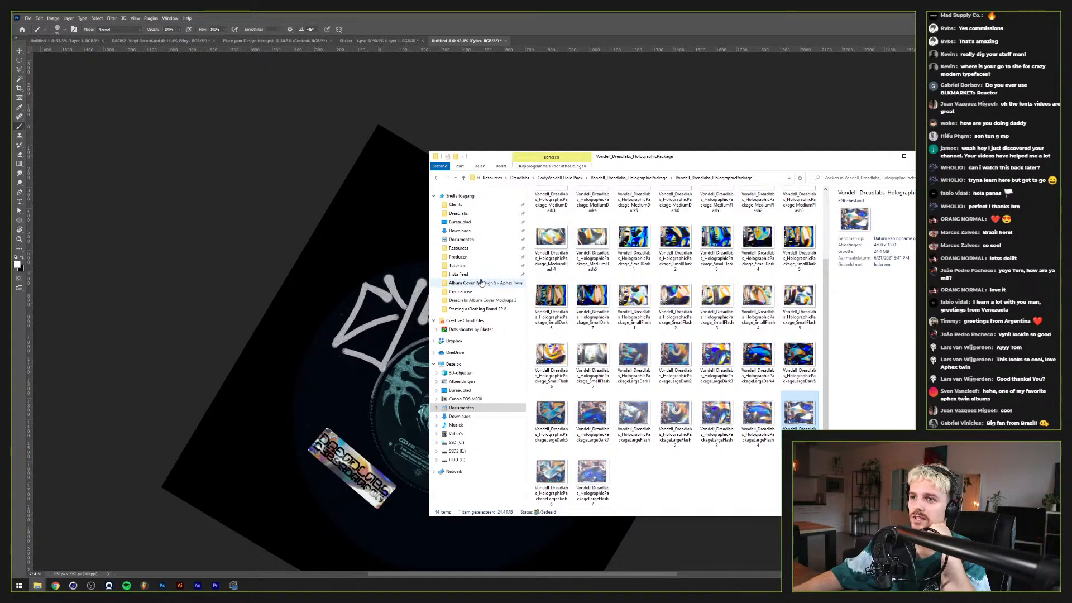
pyautogui.click(502, 259)
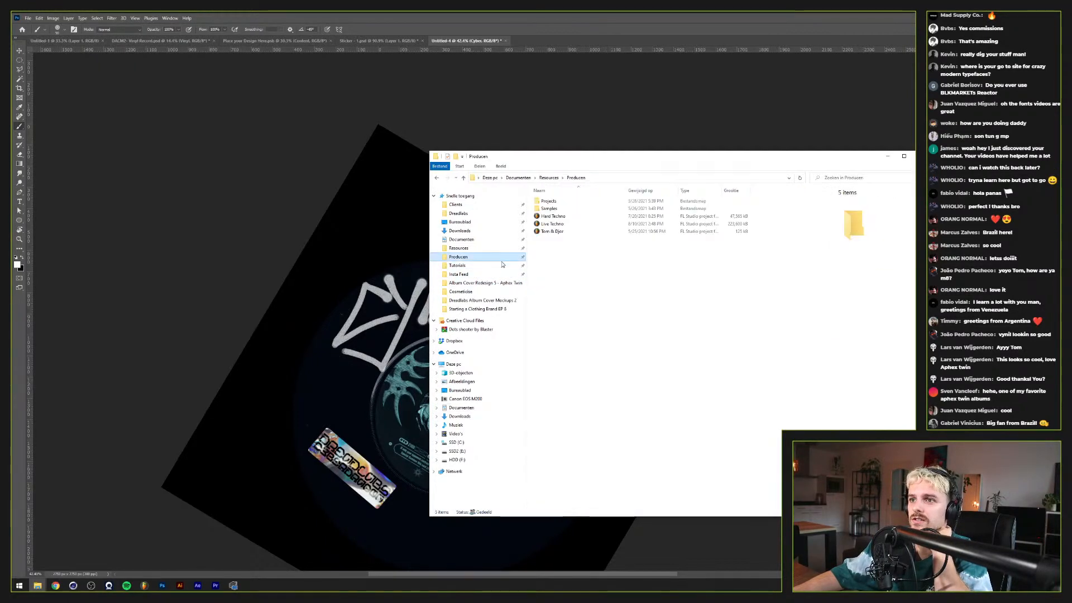
pyautogui.click(482, 248)
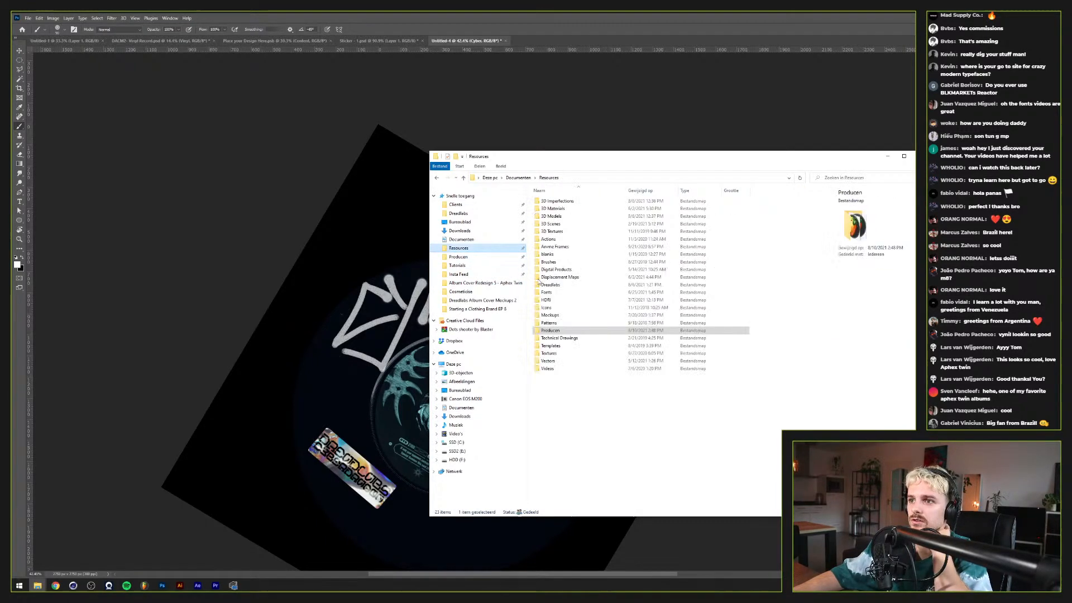
pyautogui.doubleClick(570, 352)
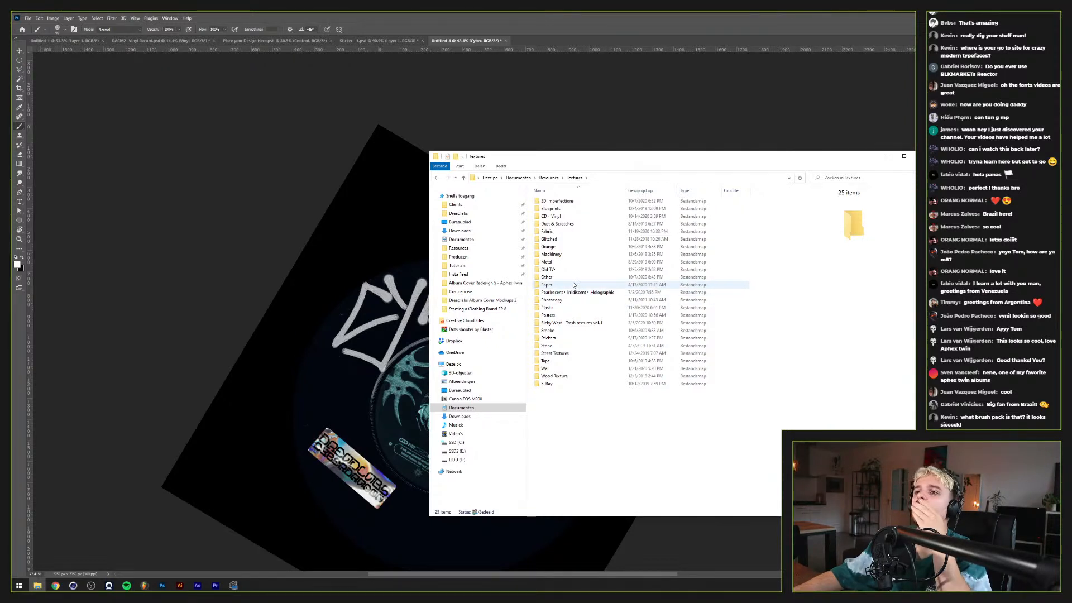
pyautogui.doubleClick(574, 286)
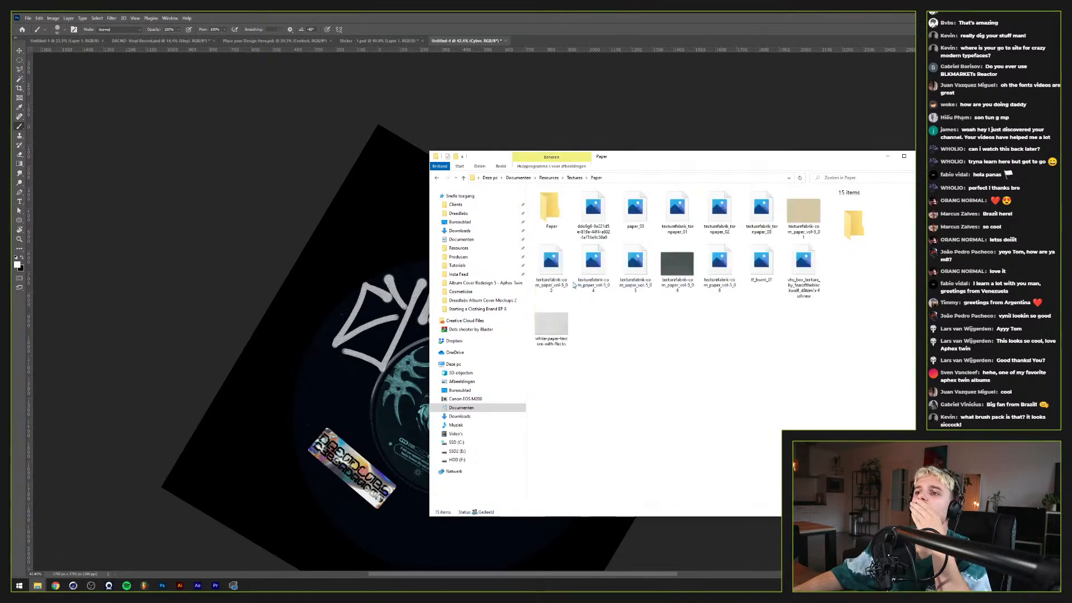
# Step: Open the Dreadlabs Paper Pack 2 folder inside Resources > Dreadlabs > Dreadlabs Paper Pack Vol. 2
pyautogui.click(549, 178)
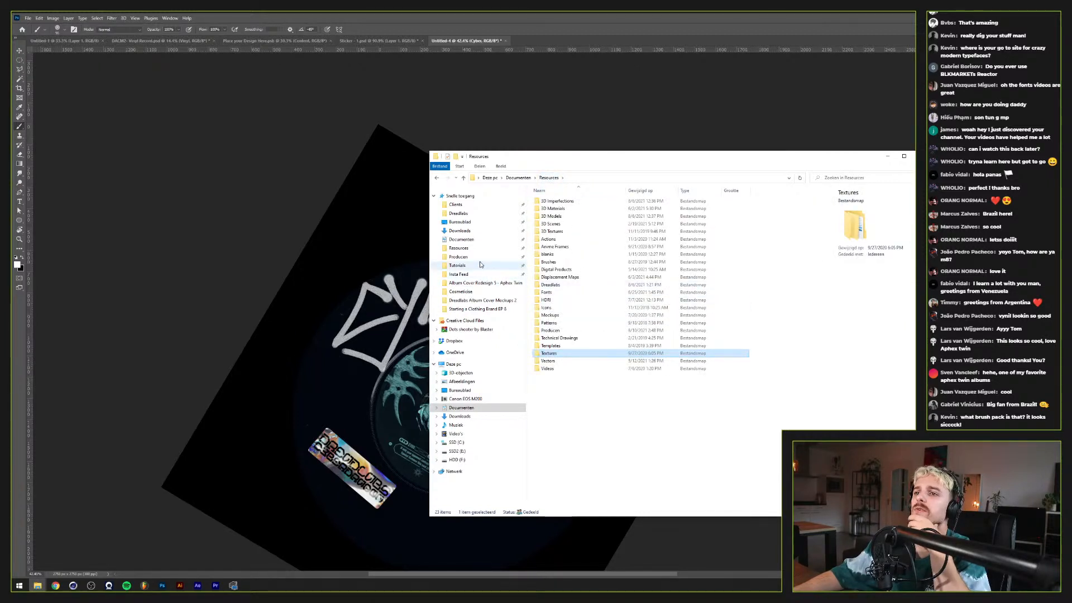
pyautogui.doubleClick(564, 286)
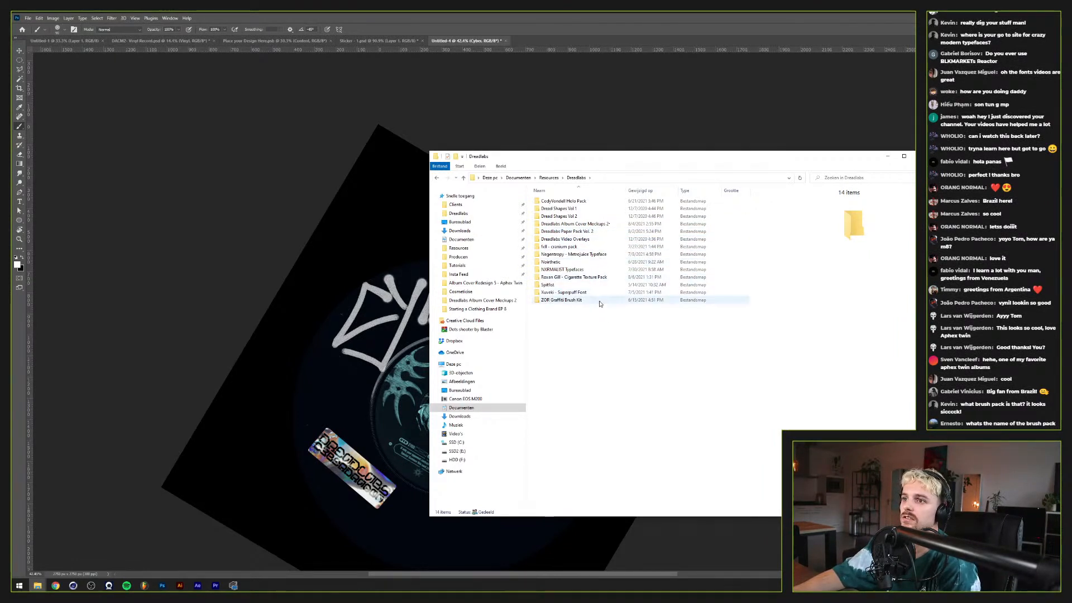
pyautogui.doubleClick(609, 232)
pyautogui.doubleClick(581, 216)
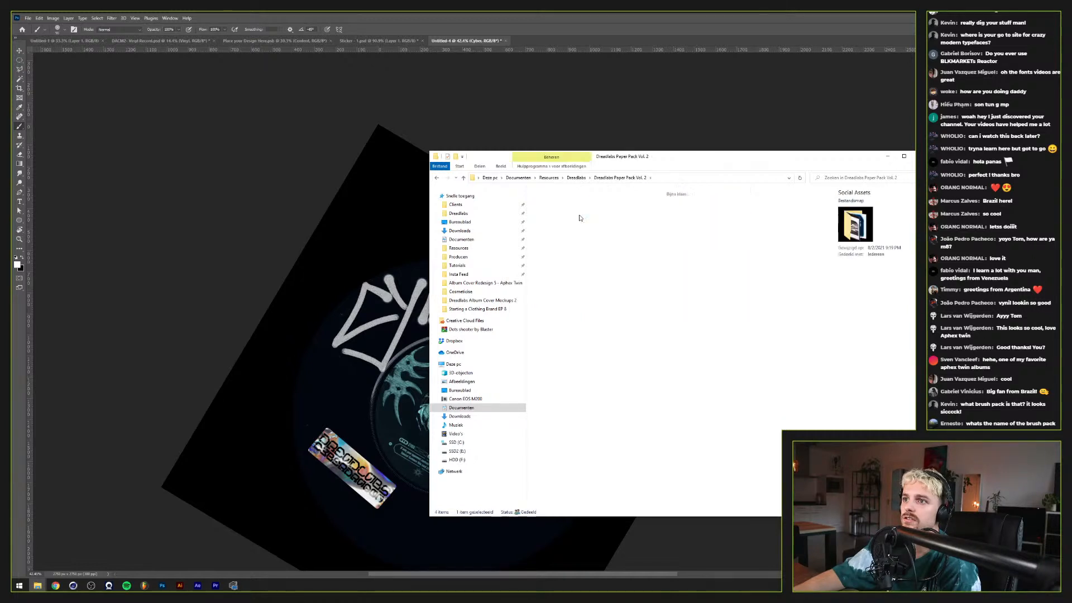
pyautogui.click(619, 178)
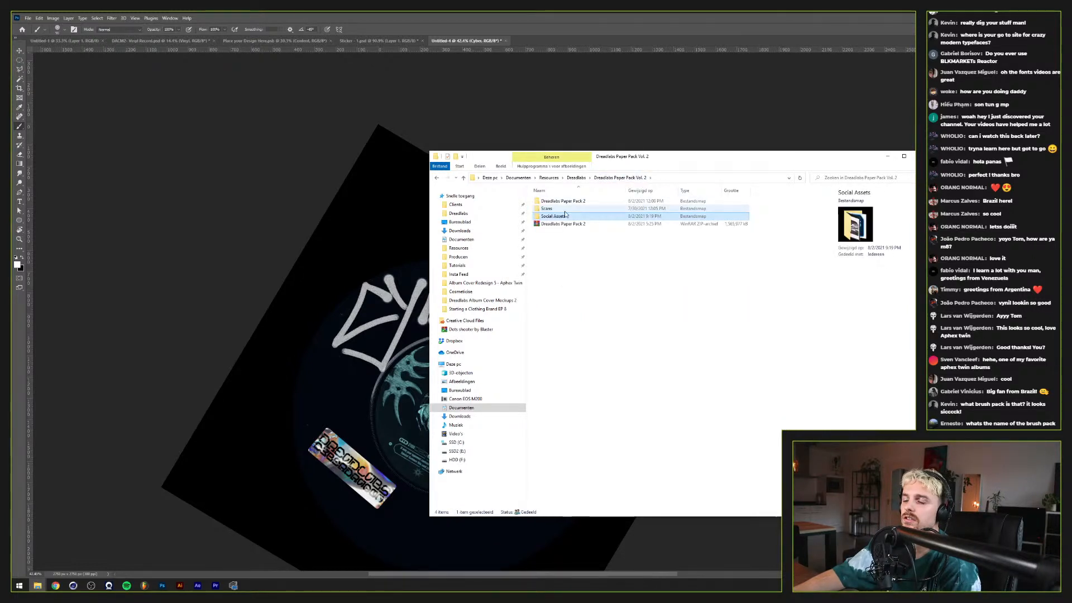
pyautogui.doubleClick(565, 212)
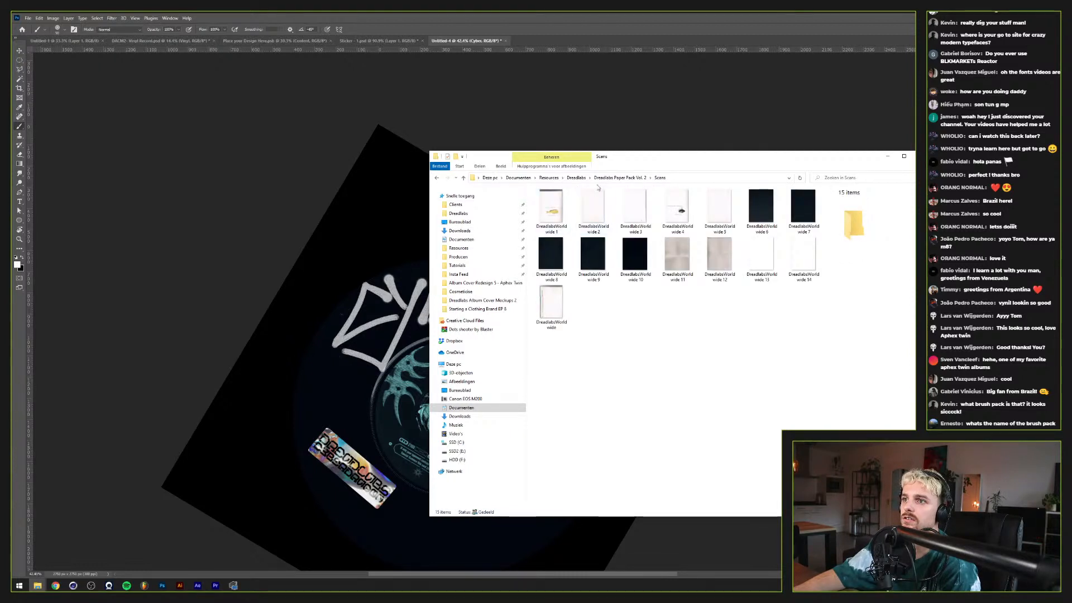
pyautogui.click(603, 178)
pyautogui.doubleClick(577, 201)
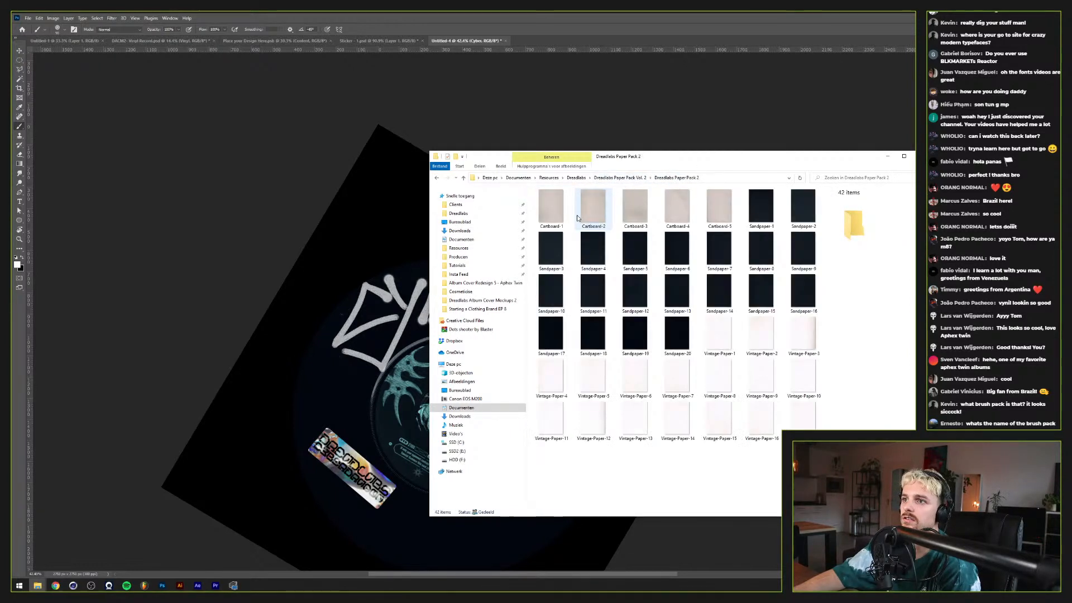
# Step: Place the Vintage-Paper-2 texture into the vinyl document in Photoshop at its default size
pyautogui.click(771, 338)
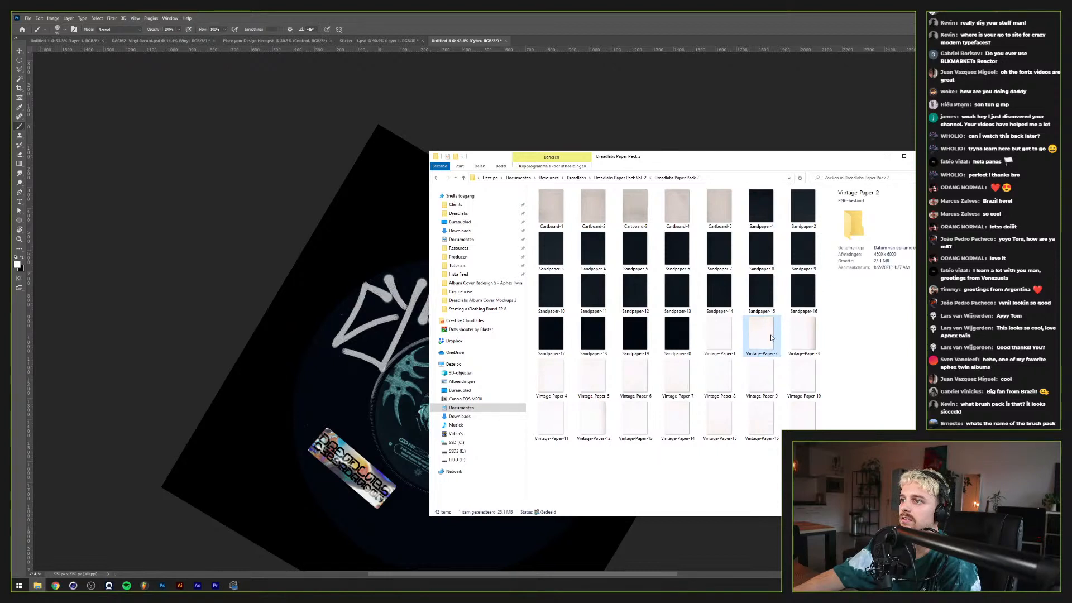
pyautogui.moveTo(771, 338); pyautogui.dragTo(357, 310)
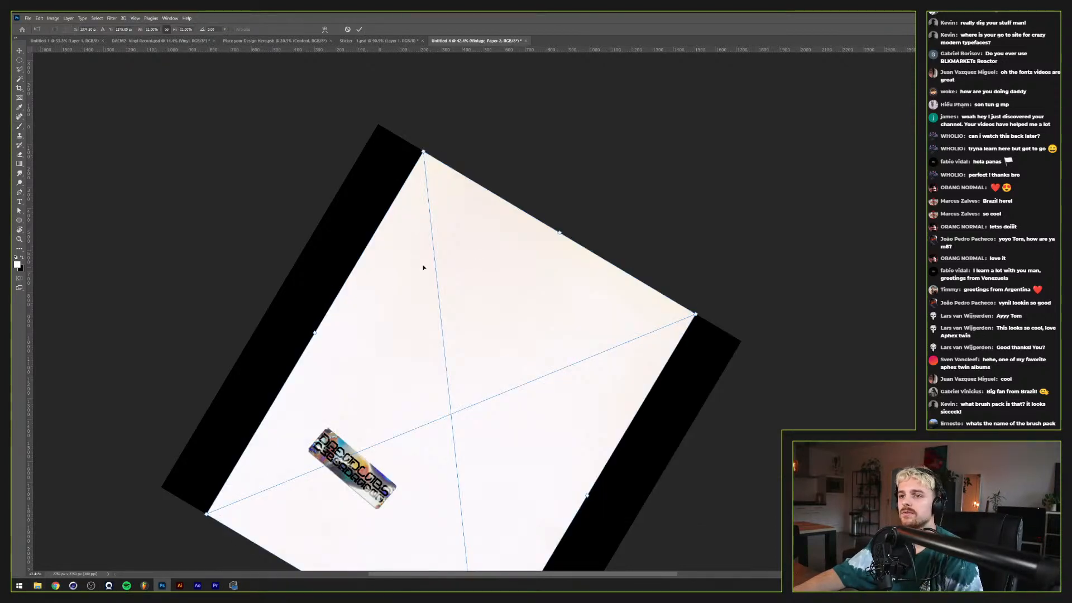
pyautogui.click(361, 30)
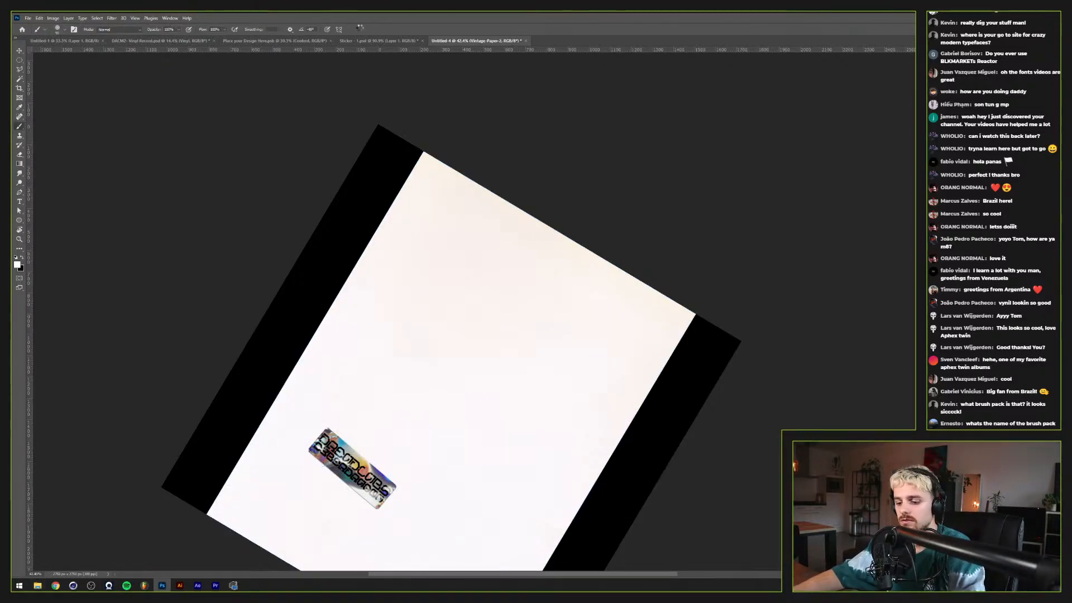
# Step: Reset the canvas rotation and enlarge the paper texture until it covers the whole square canvas
pyautogui.press('r')
pyautogui.click(119, 29)
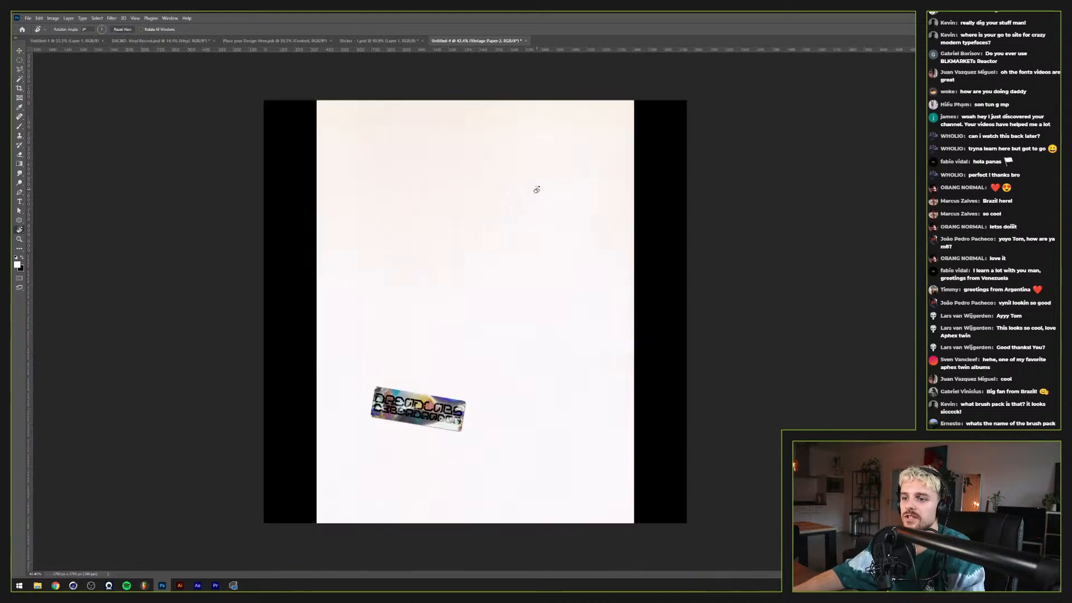
pyautogui.hotkey('ctrl', 't')
pyautogui.moveTo(634, 311); pyautogui.dragTo(693, 298)
pyautogui.press('Return')
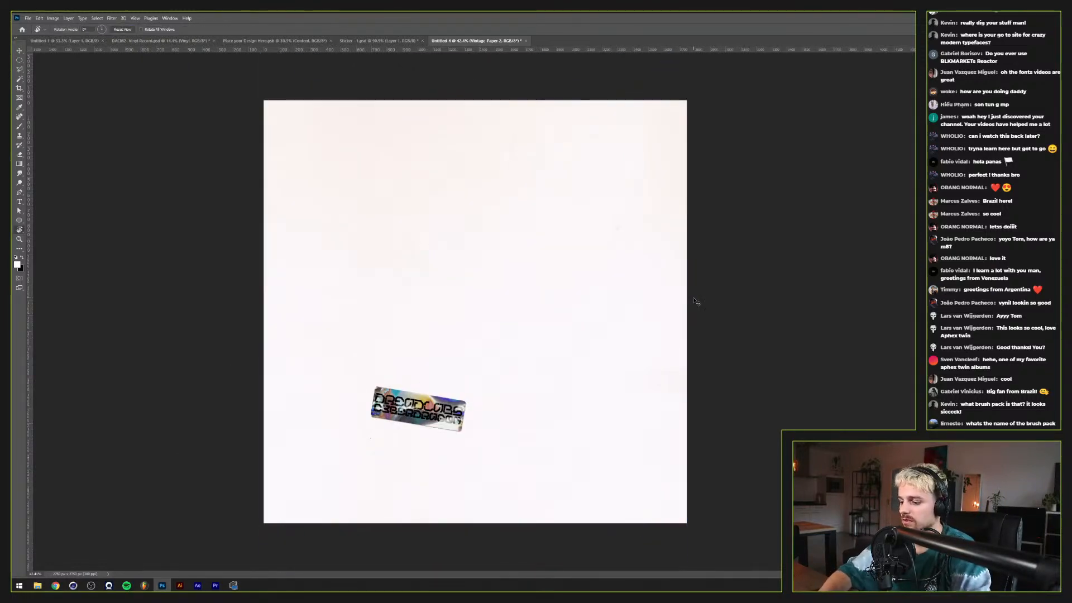
# Step: Move the paper texture layer down the stack beneath the graffiti, vinyl and label
pyautogui.hotkey('ctrl', '[')
pyautogui.hotkey('ctrl', '[')
pyautogui.hotkey('ctrl', '[')
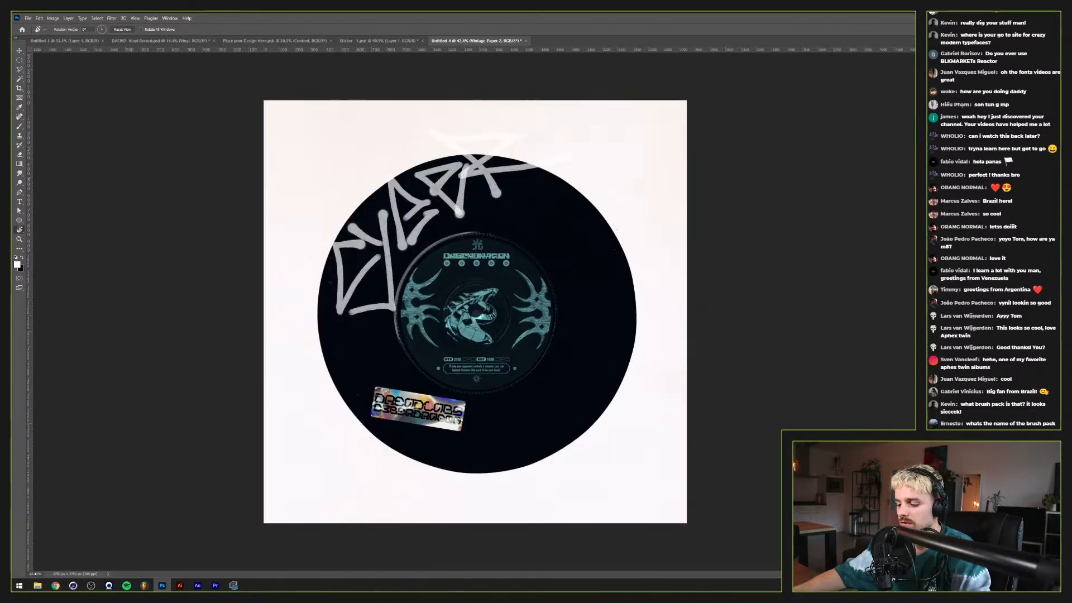
# Step: Darken the paper background to a muted grey with Curves by lowering its white point and midtones
pyautogui.hotkey('ctrl', 'm')
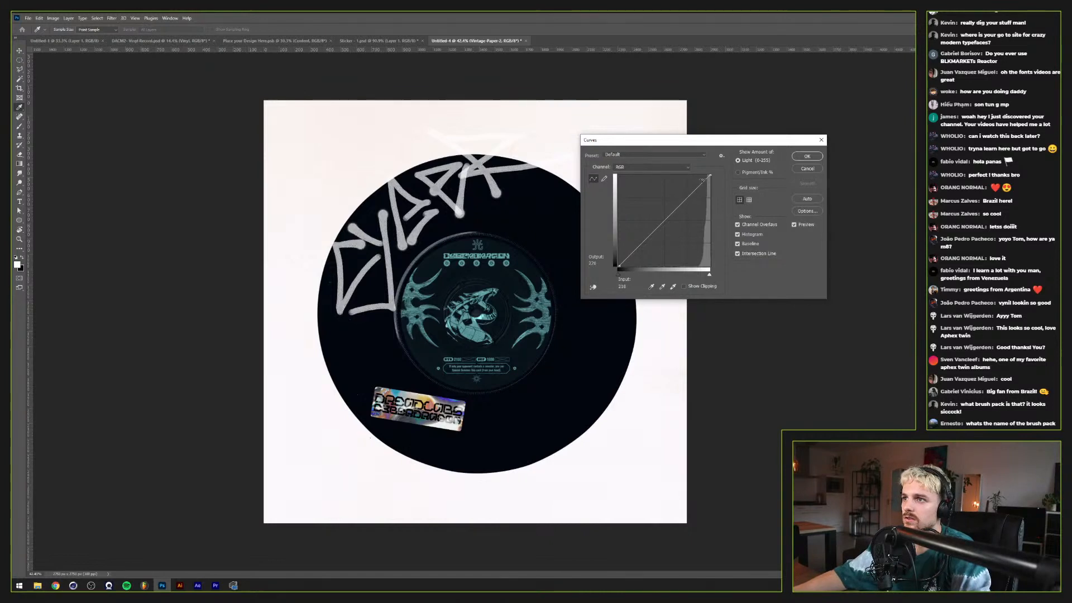
pyautogui.moveTo(710, 176); pyautogui.dragTo(724, 218)
pyautogui.moveTo(664, 240); pyautogui.dragTo(673, 253)
pyautogui.click(807, 156)
pyautogui.press('r')
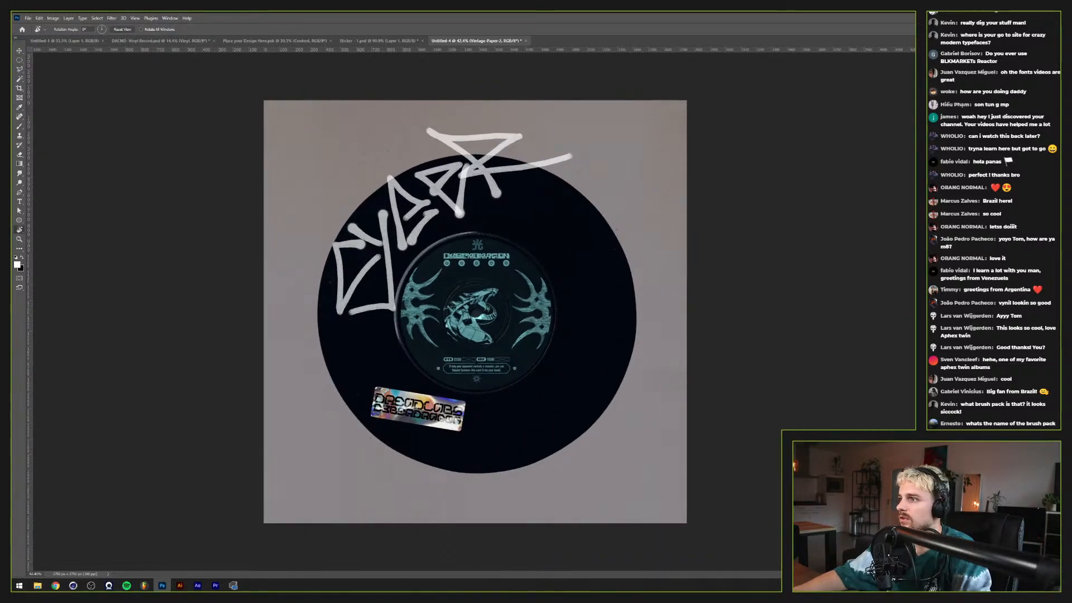
# Step: Clip the Cyber graffiti to the vinyl and duplicate it so the copy shows on the paper outside the record
pyautogui.hotkey('alt', ']')
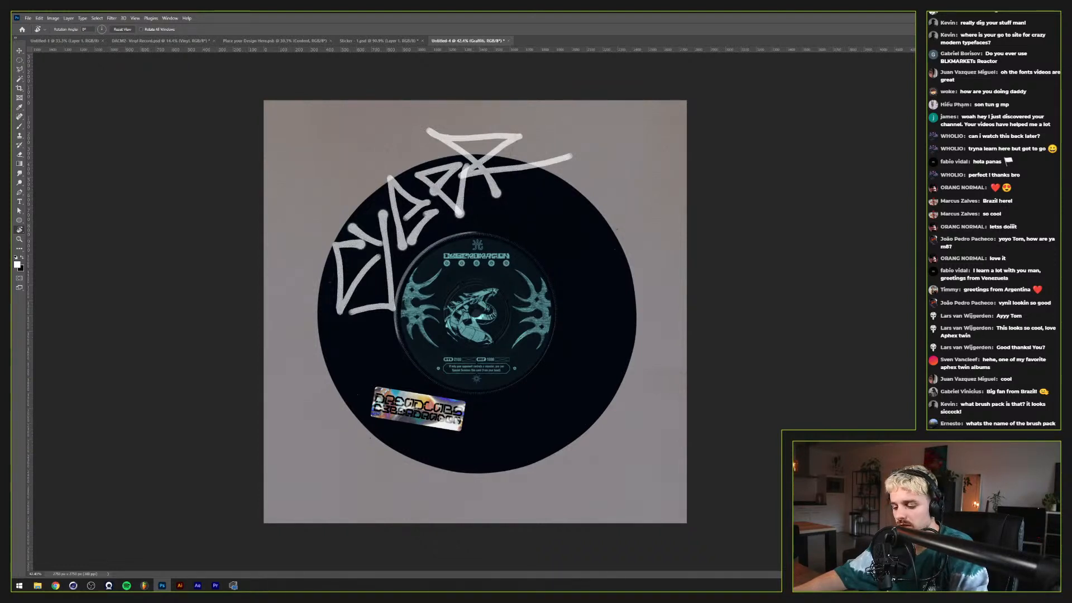
pyautogui.hotkey('alt', '[')
pyautogui.hotkey('ctrl', 'alt', 'g')
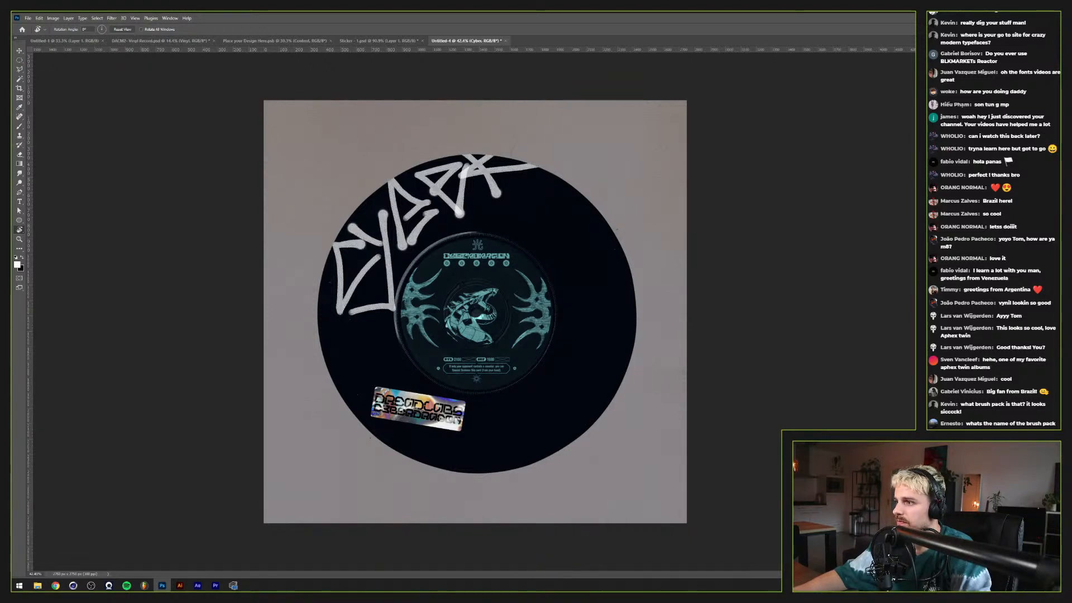
pyautogui.hotkey('ctrl', 'z')
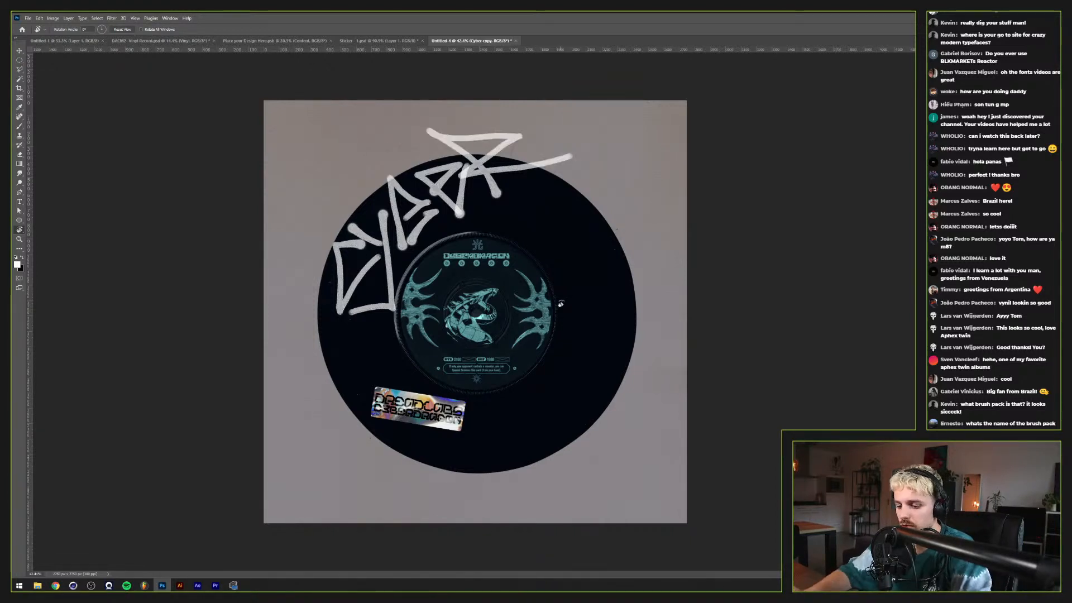
# Step: Nudge the graffiti copy on the paper slightly up and to the left of the lettering clipped to the vinyl
pyautogui.press('v')
pyautogui.hotkey('shift', 'Left')
pyautogui.hotkey('shift', 'Up')
pyautogui.hotkey('shift', 'Left')
pyautogui.hotkey('shift', 'Up')
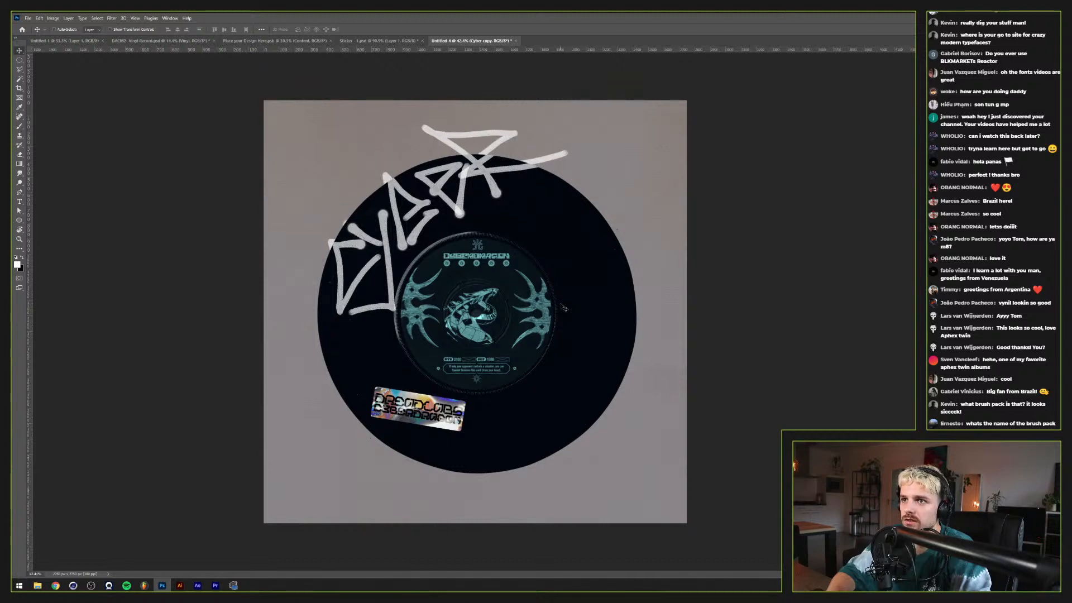
pyautogui.hotkey('shift', 'Right')
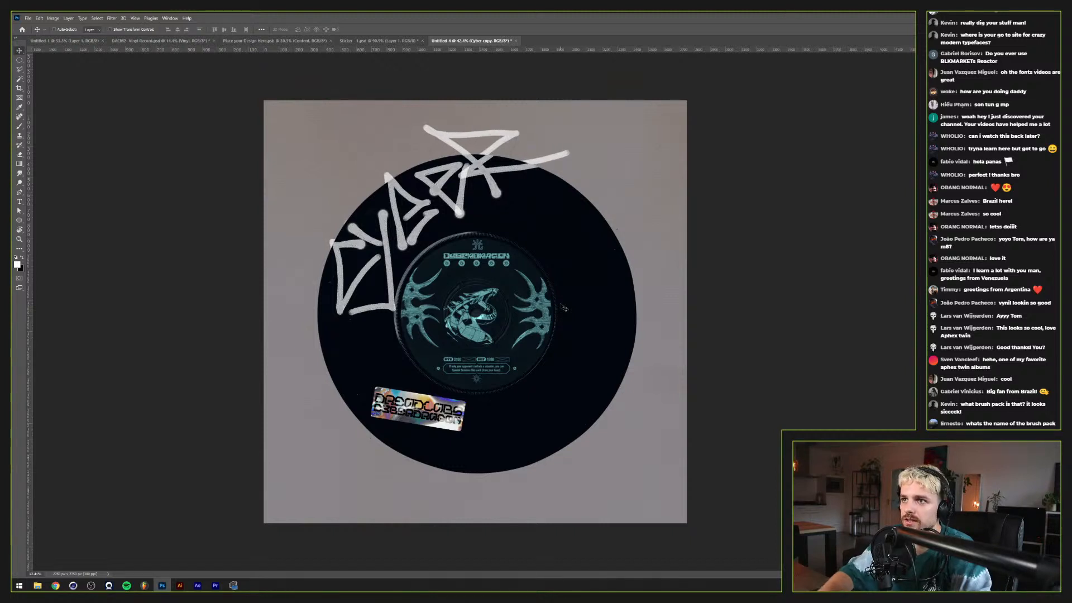
# Step: Soften the graffiti copy on the paper with a subtle Gaussian Blur
pyautogui.doubleClick(112, 15)
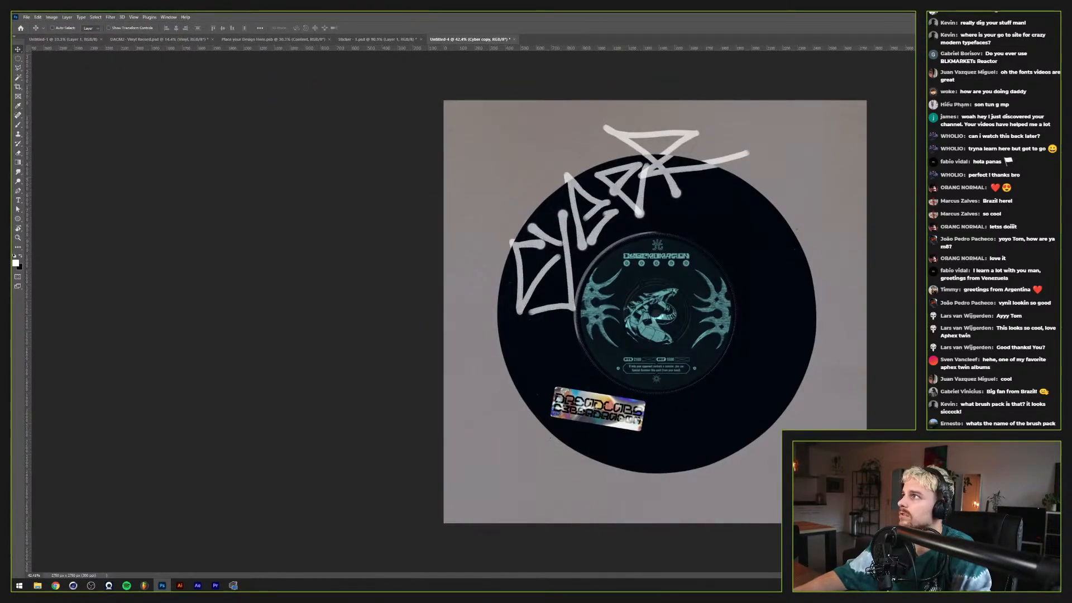
pyautogui.doubleClick(486, 17)
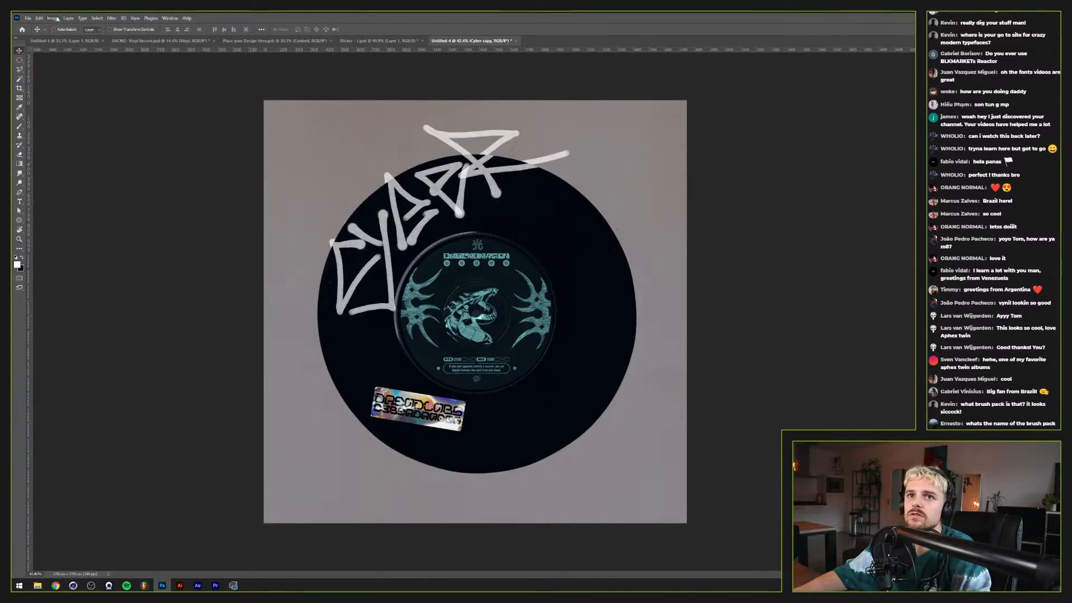
pyautogui.click(108, 18)
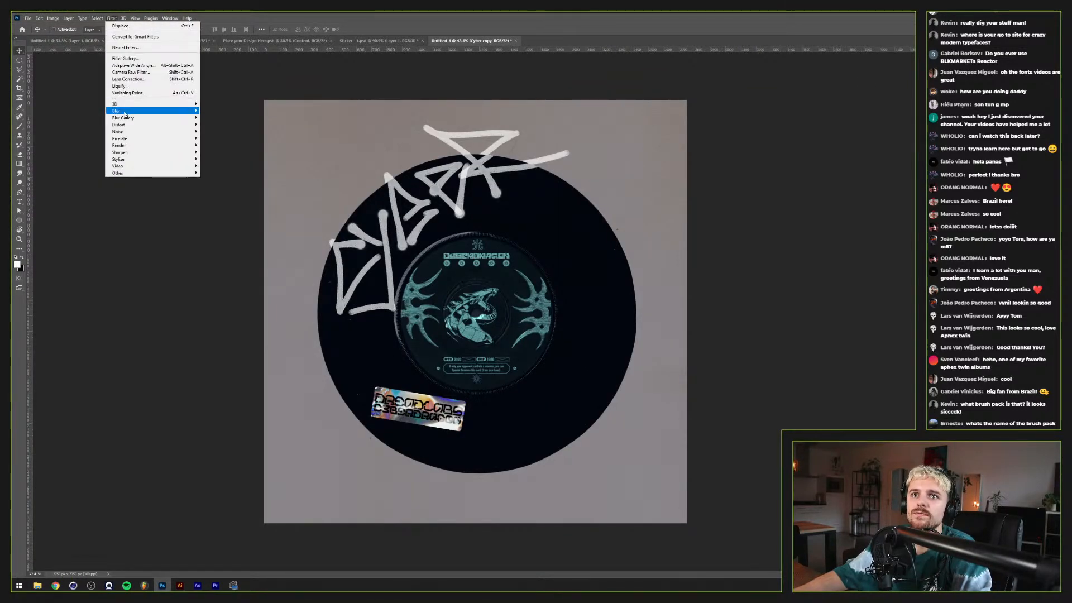
pyautogui.moveTo(167, 110)
pyautogui.click(218, 138)
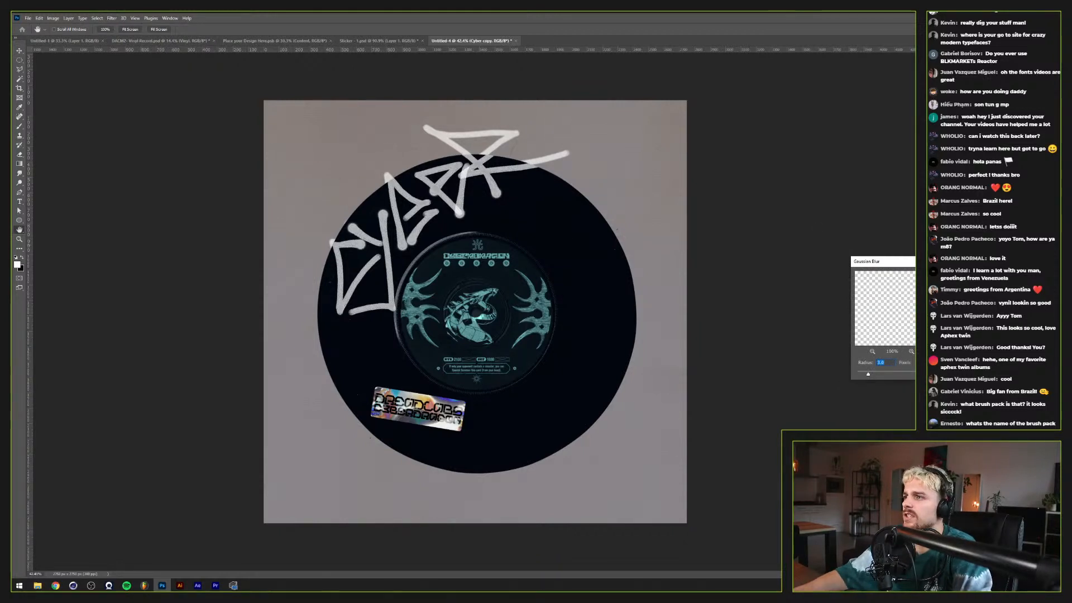
pyautogui.press('Return')
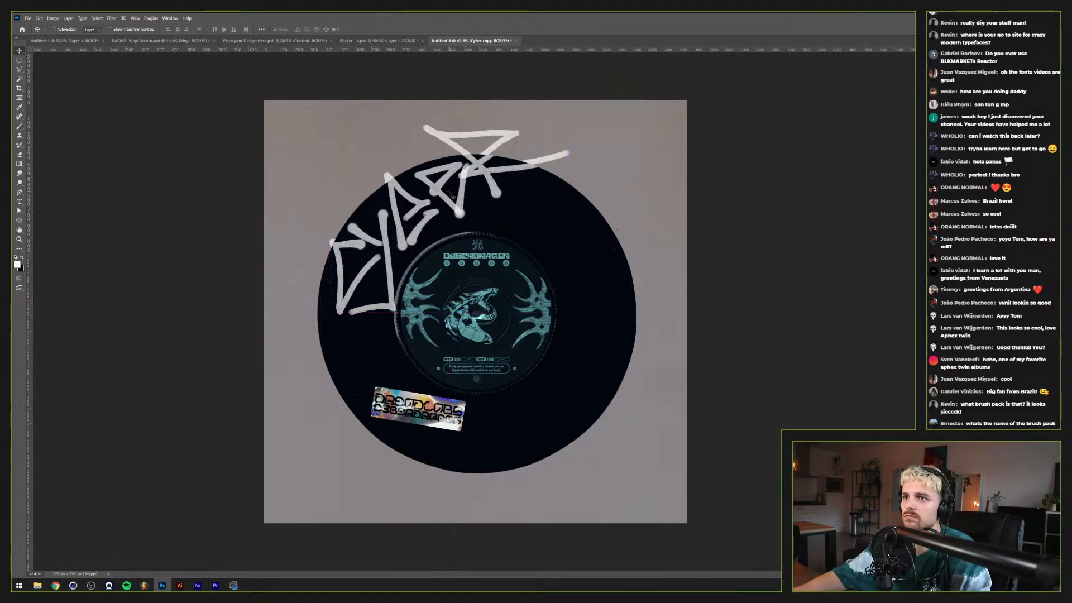
# Step: Enlarge the graffiti copy slightly so the strokes on the paper extend beyond the lettering on the vinyl
pyautogui.scroll(5, 449, 194)
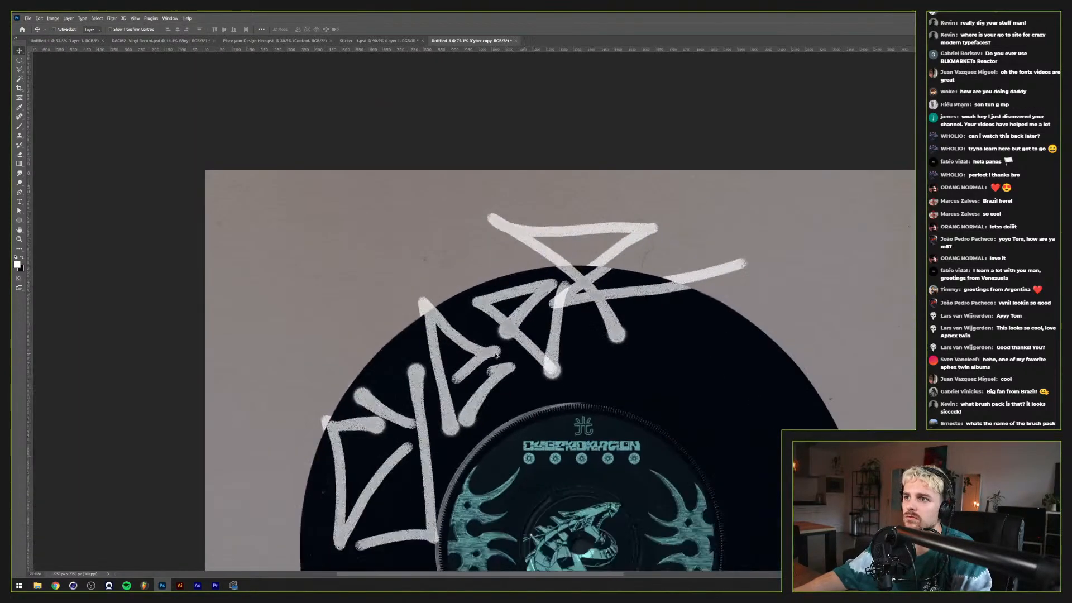
pyautogui.scroll(-3, 495, 354)
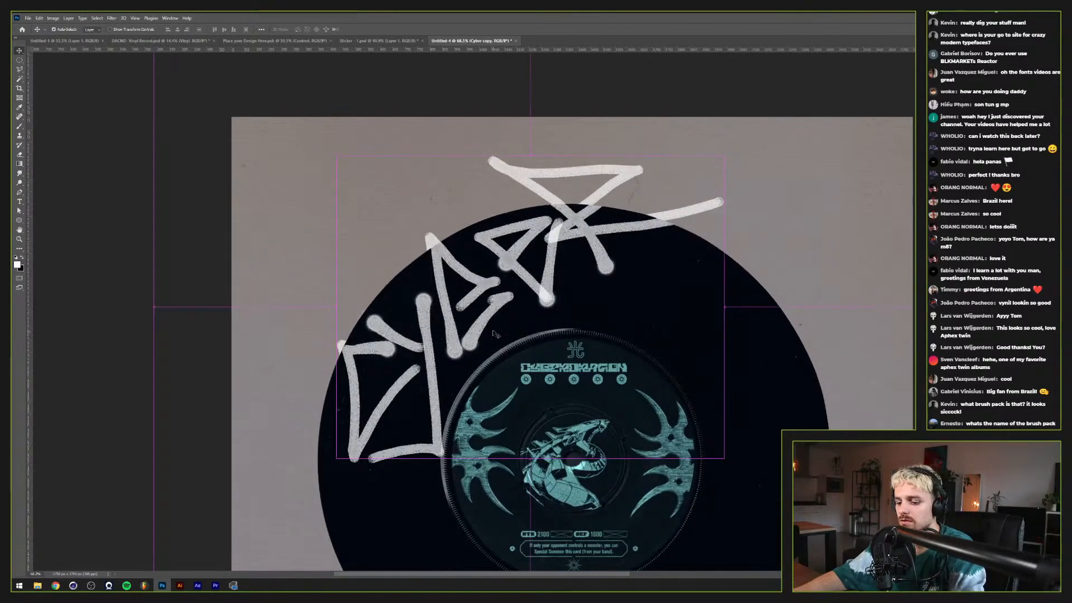
pyautogui.hotkey('ctrl', 't')
pyautogui.moveTo(724, 458); pyautogui.dragTo(742, 472)
pyautogui.moveTo(666, 407); pyautogui.dragTo(664, 407)
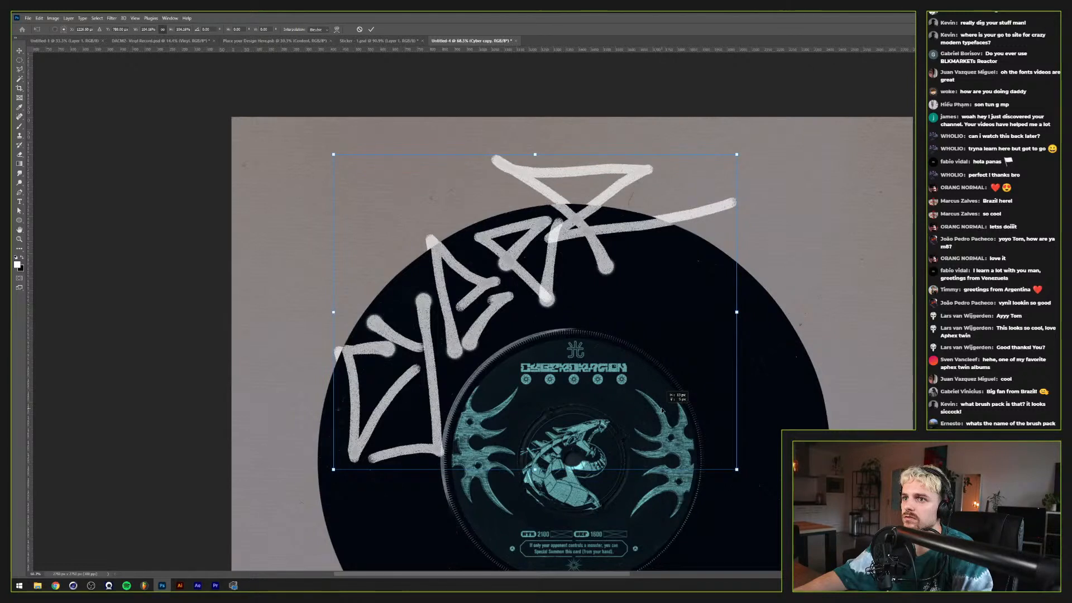
pyautogui.press('Return')
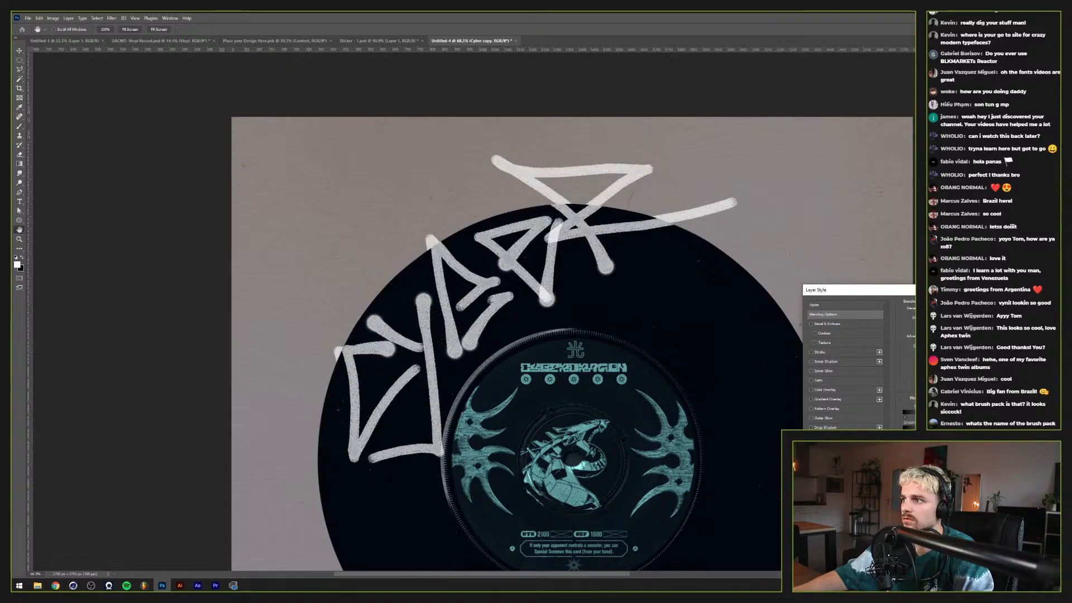
pyautogui.press('Return')
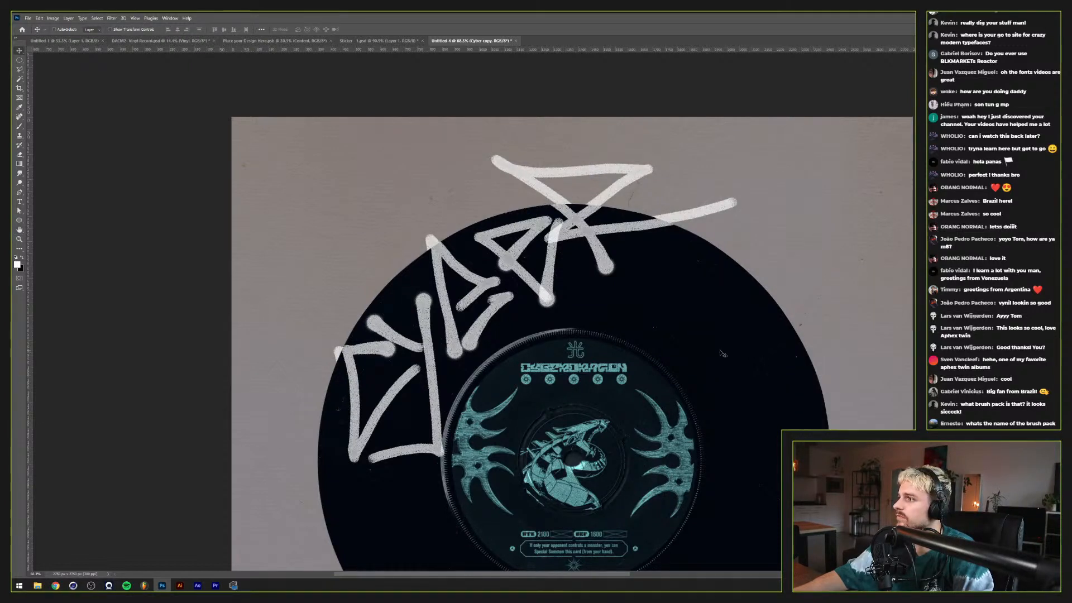
# Step: Add a soft drop shadow to the Vinyl layer so the record casts onto the paper
pyautogui.scroll(-4, 658, 353)
pyautogui.scroll(4, 426, 344)
pyautogui.moveTo(315, 248); pyautogui.dragTo(353, 347)
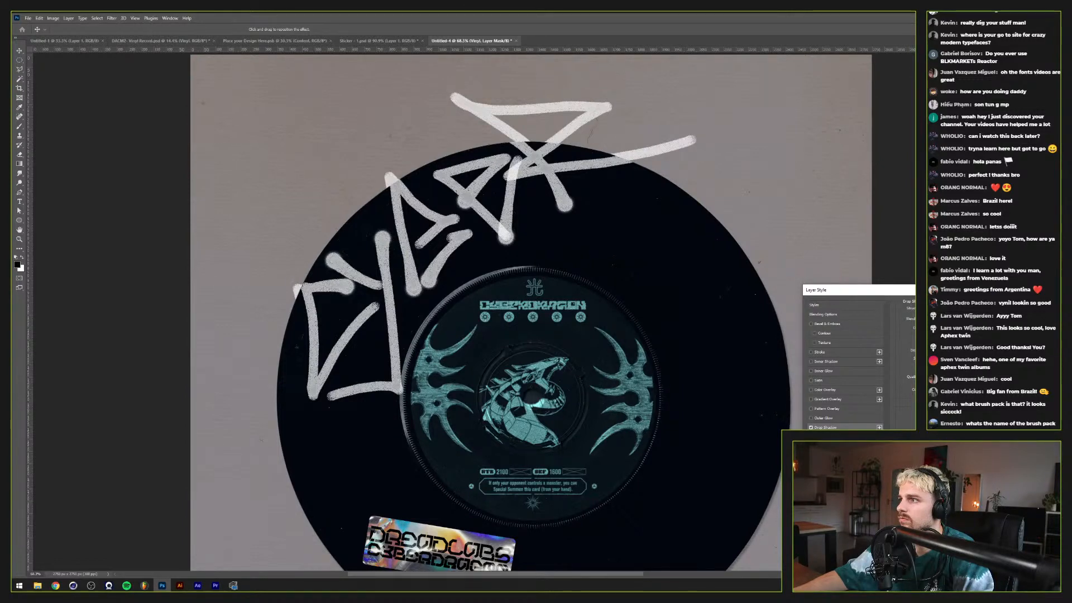
pyautogui.press('Return')
pyautogui.scroll(-3, 738, 380)
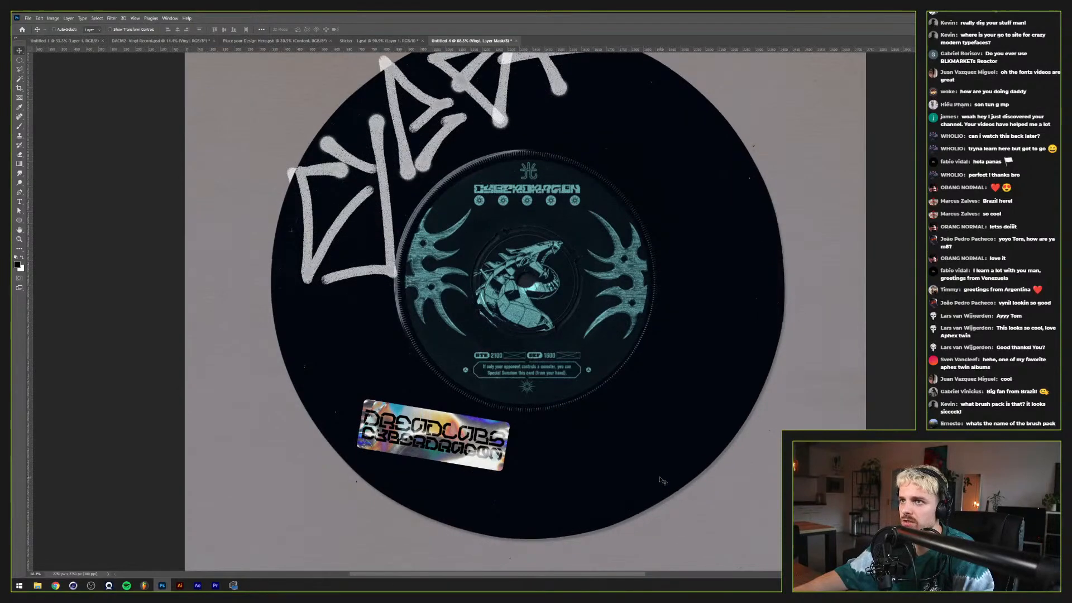
# Step: Shift the graffiti copy slightly down and to the right to break the strokes at the vinyl's edge
pyautogui.press('super')
pyautogui.press('super')
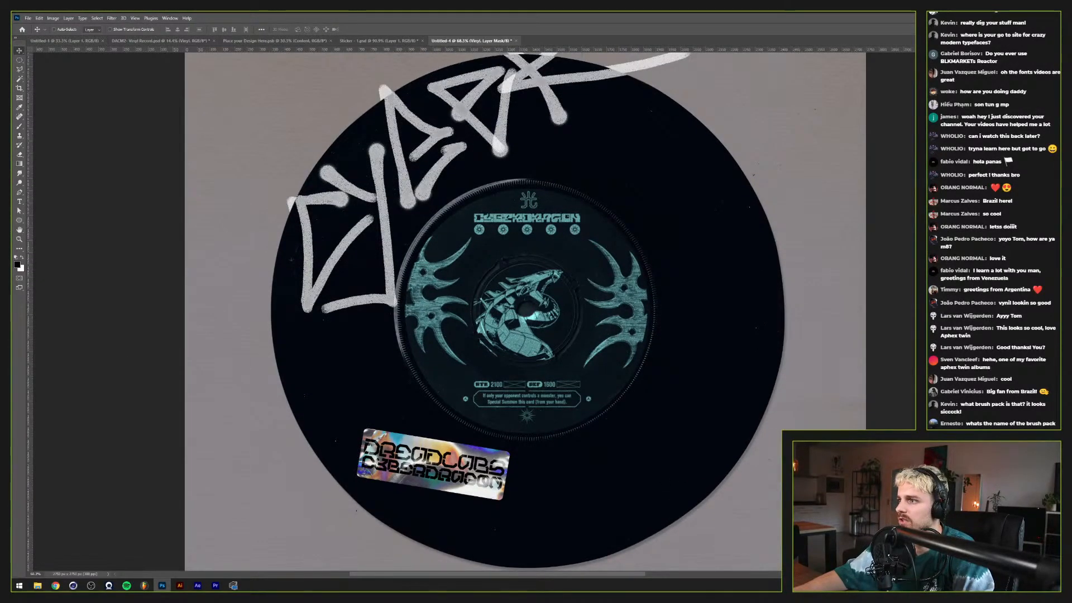
pyautogui.moveTo(558, 259); pyautogui.dragTo(641, 353)
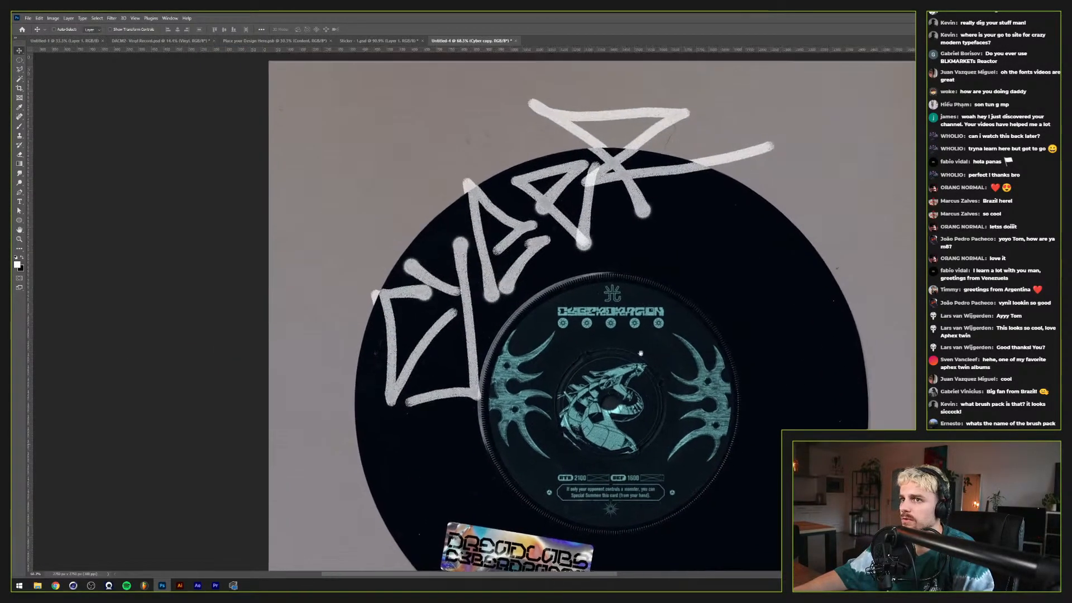
pyautogui.moveTo(577, 237); pyautogui.dragTo(599, 257)
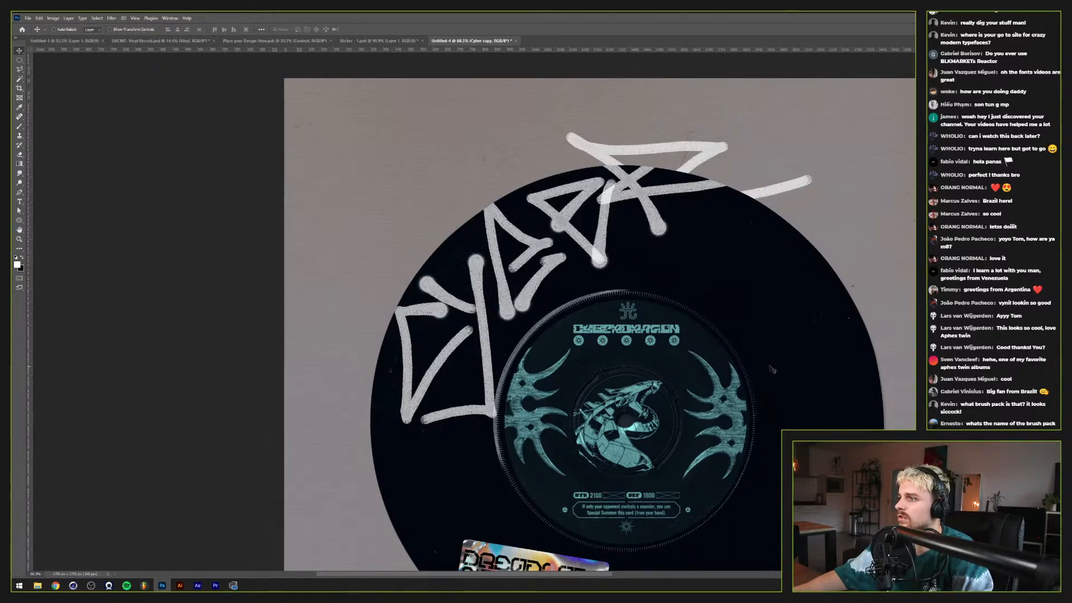
pyautogui.scroll(-3, 718, 358)
pyautogui.scroll(1, 374, 329)
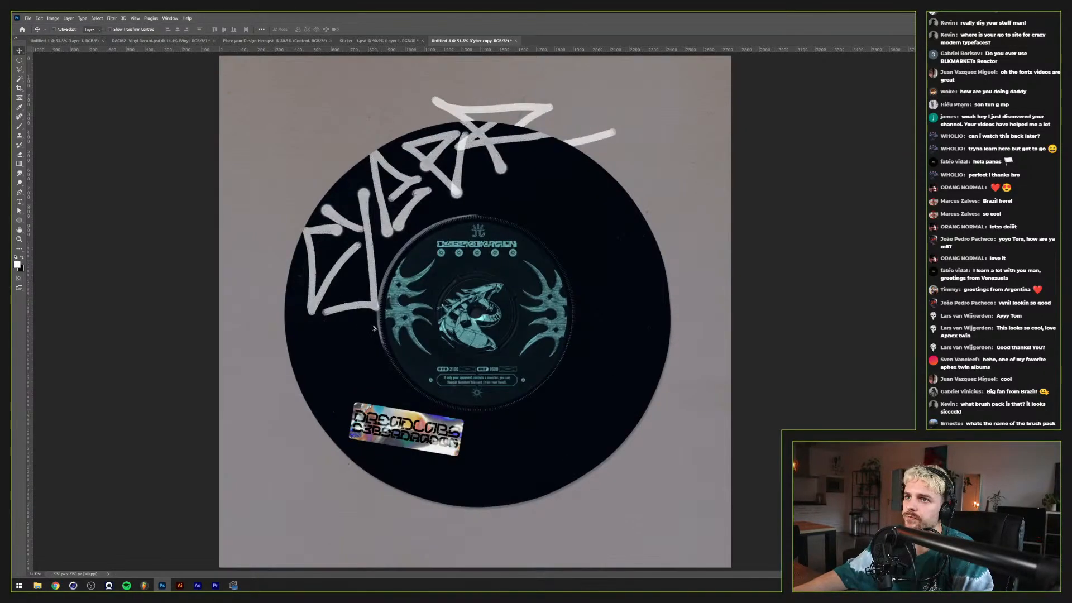
# Step: Rotate the clipped graffiti and its copy on the paper together a few degrees clockwise
pyautogui.scroll(2, 373, 322)
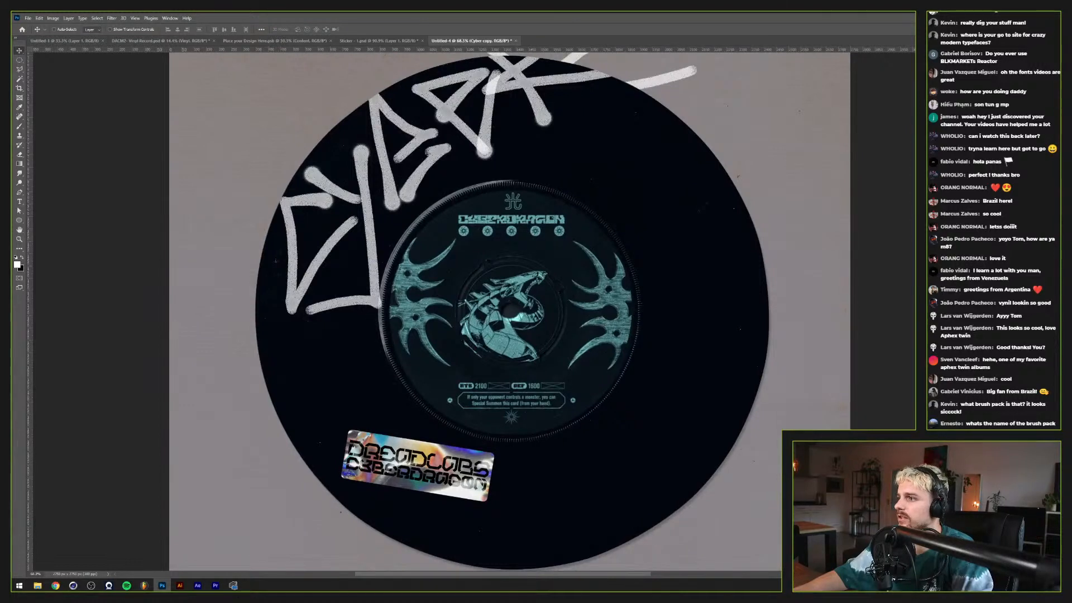
pyautogui.hotkey('ctrl', 't')
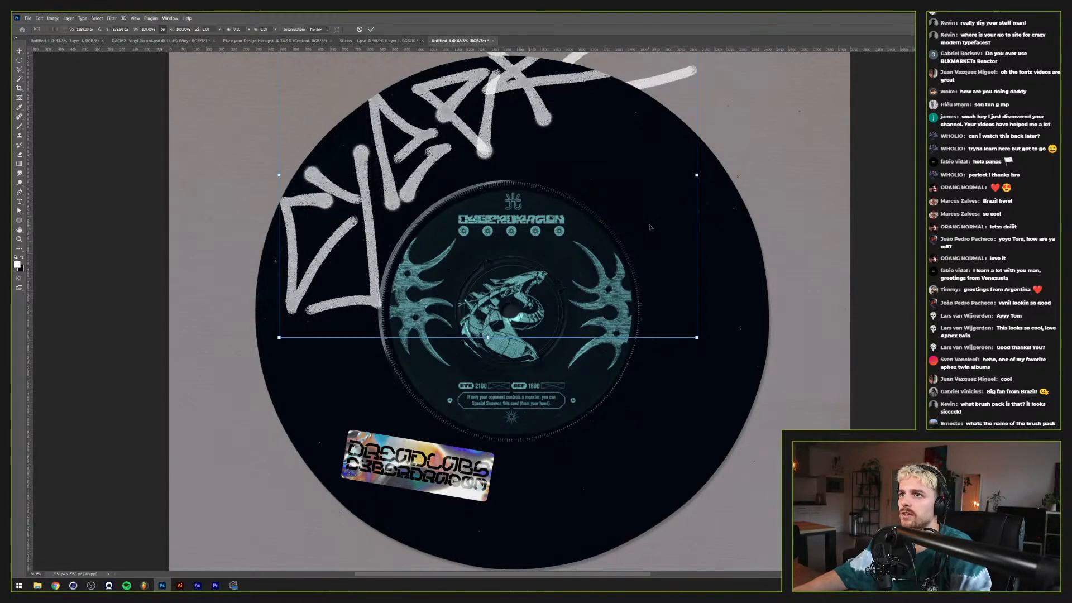
pyautogui.moveTo(727, 209); pyautogui.dragTo(722, 229)
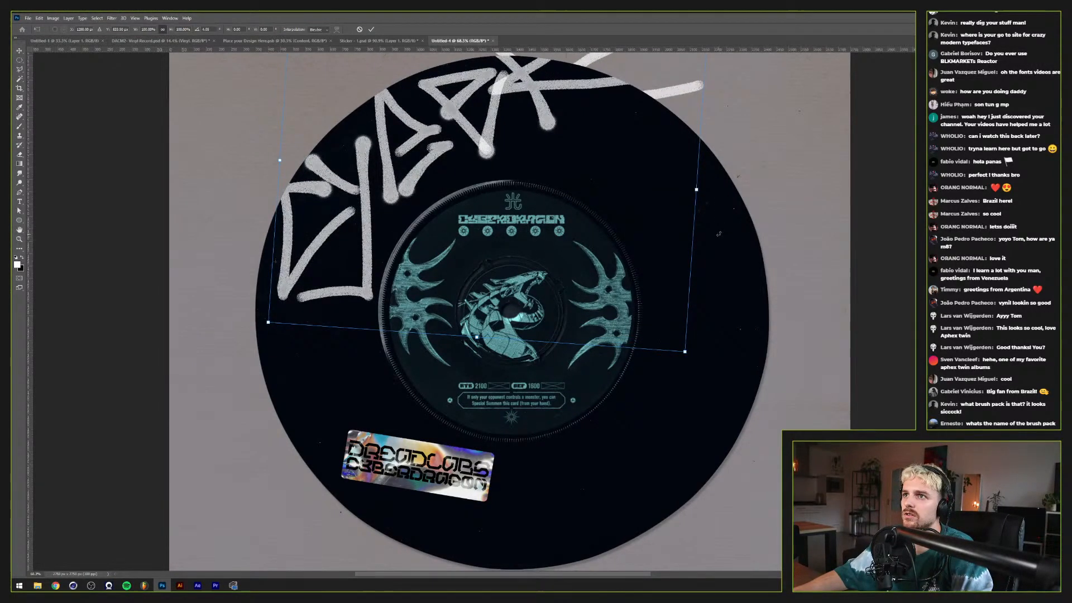
pyautogui.press('Return')
pyautogui.scroll(-3, 523, 258)
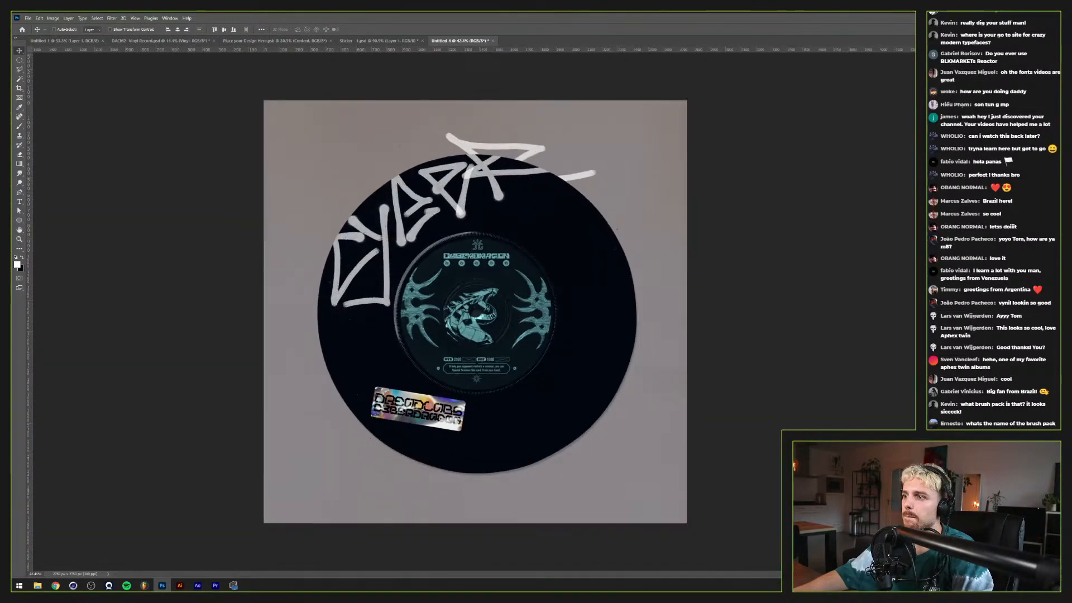
# Step: Create a new layer, choose a cyan brush color and rotate the canvas view counterclockwise for lettering below the record
pyautogui.hotkey('ctrl', 'shift', 'alt', 'n')
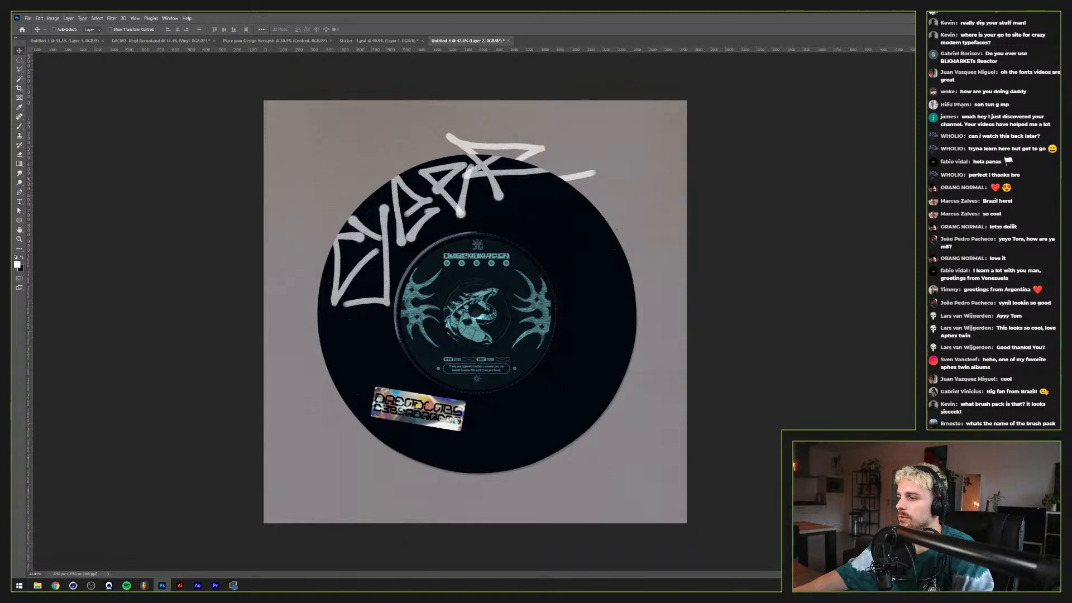
pyautogui.press('b')
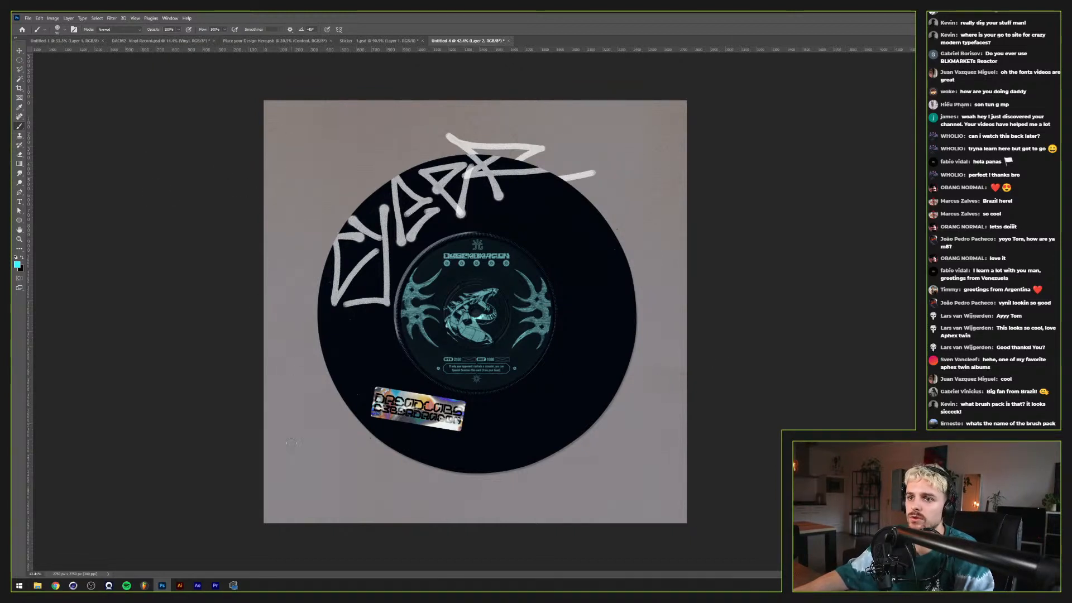
pyautogui.press('r')
pyautogui.moveTo(294, 431); pyautogui.dragTo(469, 389)
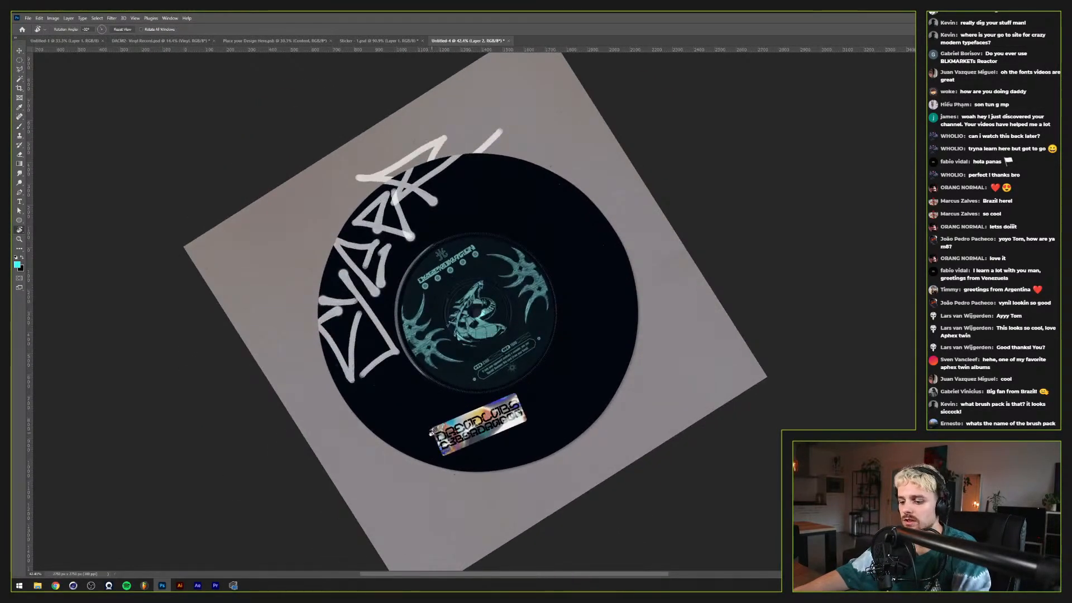
pyautogui.press('b')
pyautogui.moveTo(391, 539)
pyautogui.mouseDown()
pyautogui.moveTo(394, 438)
pyautogui.moveTo(503, 507)
pyautogui.moveTo(389, 538)
pyautogui.mouseUp()
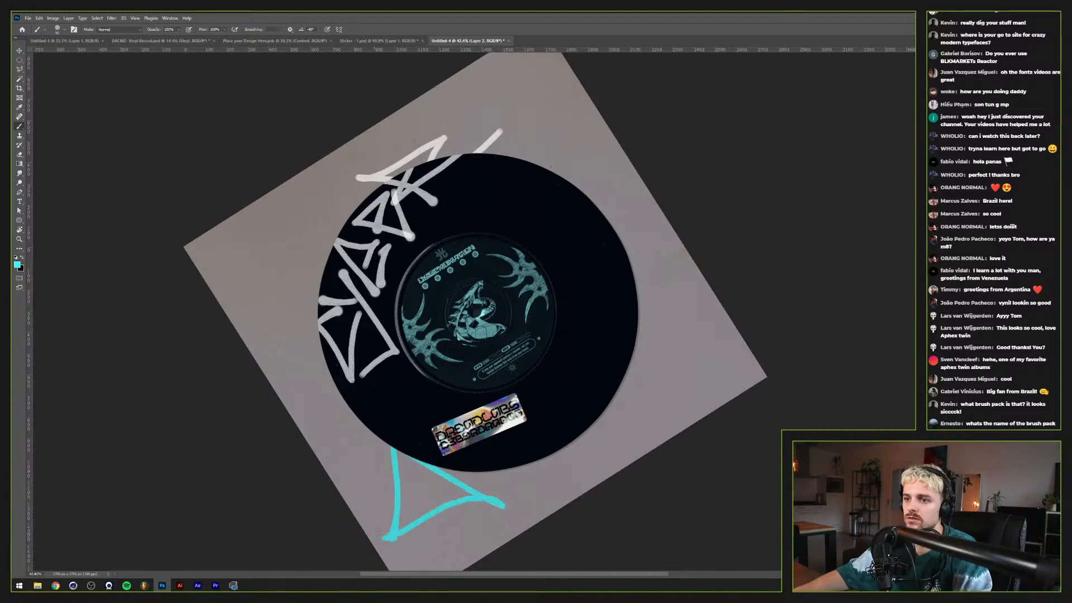
pyautogui.moveTo(432, 535)
pyautogui.mouseDown()
pyautogui.moveTo(476, 394)
pyautogui.moveTo(457, 347)
pyautogui.moveTo(499, 395)
pyautogui.mouseUp()
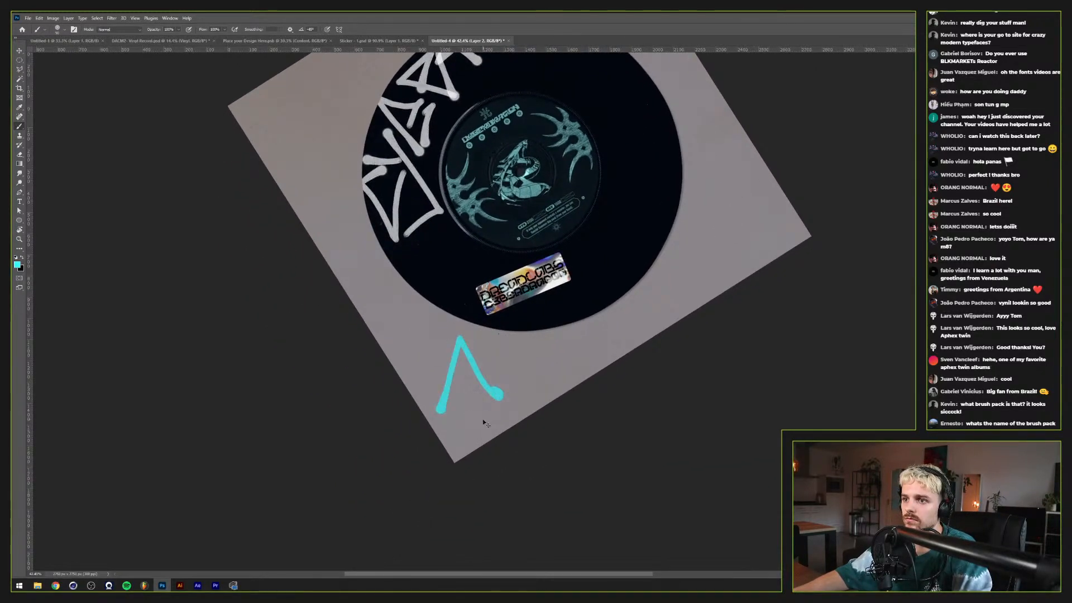
pyautogui.hotkey('ctrl', 'z')
# Step: Paint the cyan graffiti letters D, R and E on the paper just below the vinyl, redoing strokes that miss
pyautogui.scroll(3, 483, 415)
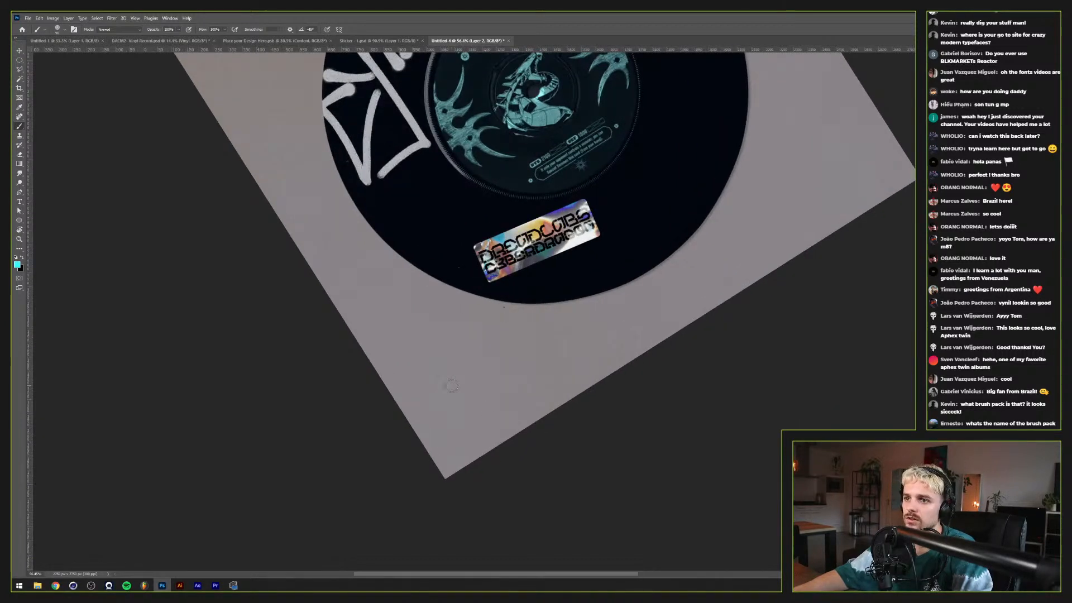
pyautogui.moveTo(395, 409)
pyautogui.mouseDown()
pyautogui.moveTo(400, 306)
pyautogui.moveTo(418, 379)
pyautogui.mouseUp()
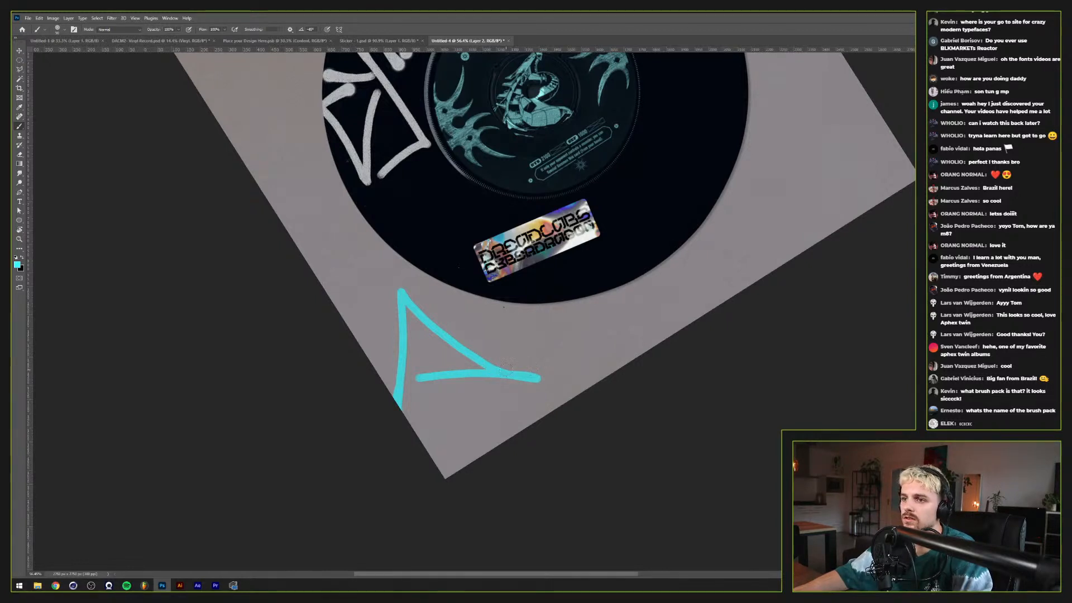
pyautogui.moveTo(500, 363)
pyautogui.mouseDown()
pyautogui.moveTo(463, 308)
pyautogui.moveTo(439, 305)
pyautogui.moveTo(591, 311)
pyautogui.moveTo(462, 334)
pyautogui.moveTo(639, 370)
pyautogui.mouseUp()
pyautogui.hotkey('ctrl', 'z')
pyautogui.moveTo(441, 309)
pyautogui.mouseDown()
pyautogui.moveTo(522, 309)
pyautogui.moveTo(493, 328)
pyautogui.moveTo(570, 361)
pyautogui.moveTo(593, 309)
pyautogui.moveTo(550, 306)
pyautogui.moveTo(583, 368)
pyautogui.moveTo(546, 377)
pyautogui.moveTo(546, 314)
pyautogui.moveTo(573, 303)
pyautogui.mouseUp()
pyautogui.hotkey('ctrl', 'z')
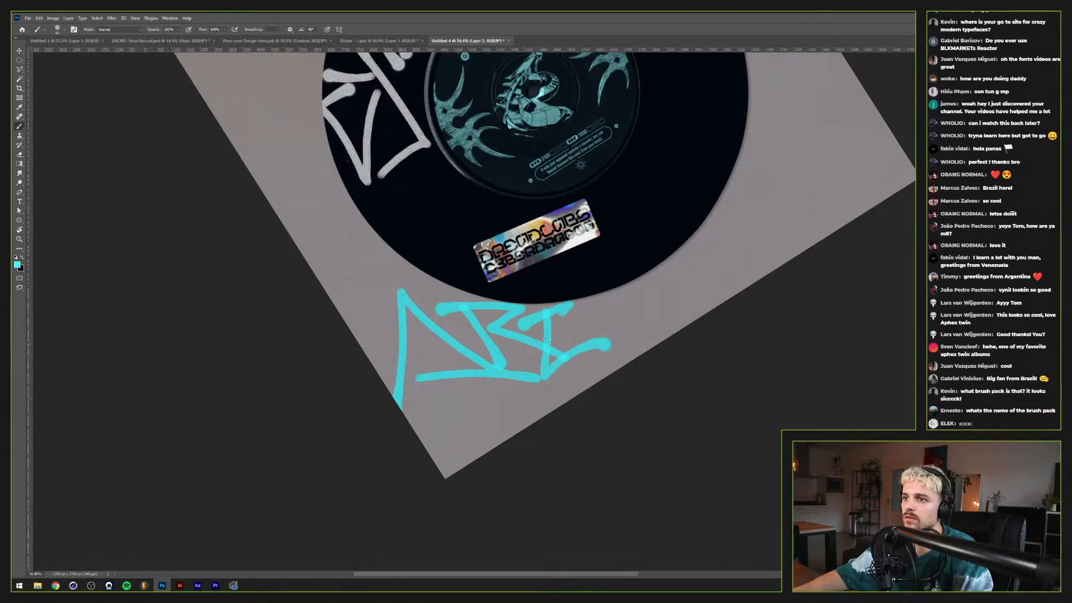
pyautogui.moveTo(543, 344)
pyautogui.mouseDown()
pyautogui.moveTo(567, 328)
pyautogui.moveTo(520, 358)
pyautogui.mouseUp()
# Step: Paint a cyan graffiti letter A beside the E below the vinyl, redrawing its crossbar with a longer stroke
pyautogui.moveTo(485, 403); pyautogui.dragTo(517, 368)
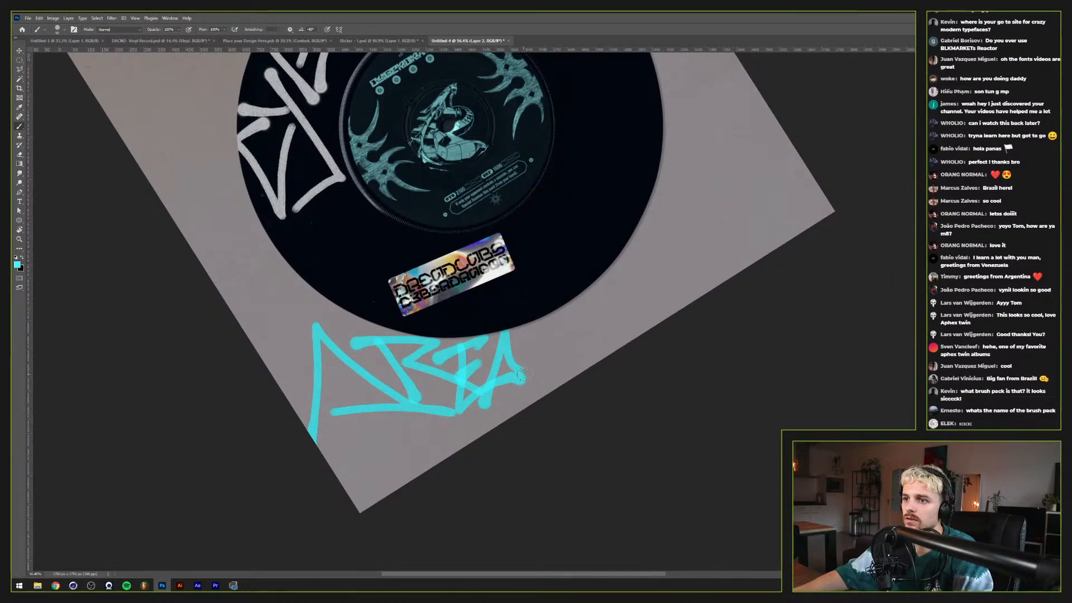
pyautogui.hotkey('ctrl', 'z')
pyautogui.moveTo(485, 413)
pyautogui.mouseDown()
pyautogui.moveTo(513, 343)
pyautogui.moveTo(538, 384)
pyautogui.moveTo(426, 382)
pyautogui.mouseUp()
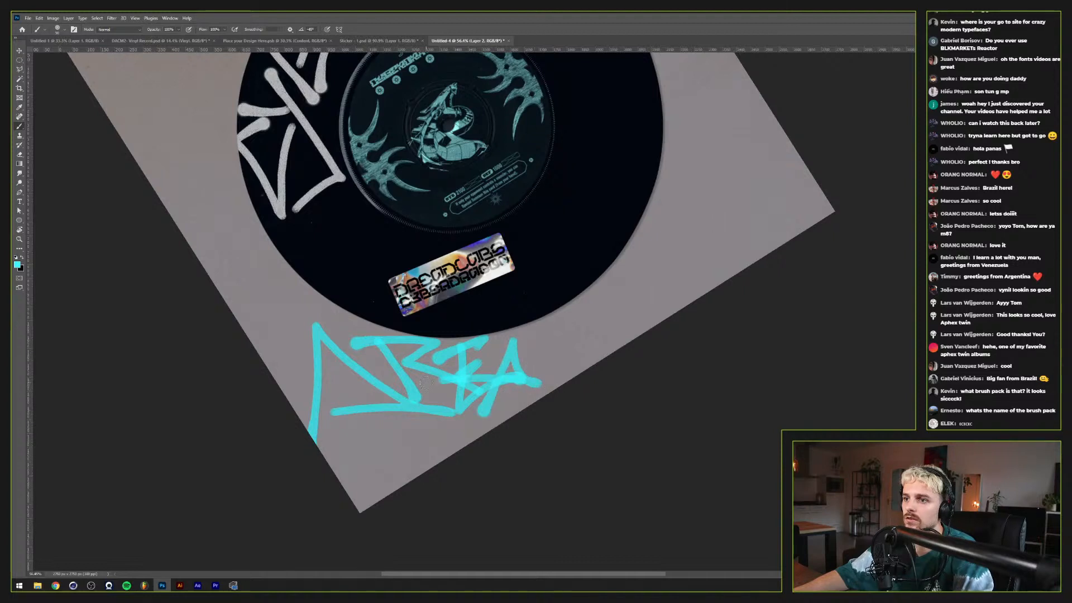
# Step: Paint a second cyan letter D beside the A to complete the DREAD graffiti below the vinyl, undoing strokes that miss
pyautogui.moveTo(538, 383)
pyautogui.mouseDown()
pyautogui.moveTo(541, 308)
pyautogui.moveTo(570, 360)
pyautogui.moveTo(531, 378)
pyautogui.moveTo(534, 321)
pyautogui.moveTo(561, 366)
pyautogui.moveTo(537, 372)
pyautogui.moveTo(567, 378)
pyautogui.moveTo(519, 321)
pyautogui.moveTo(556, 358)
pyautogui.moveTo(495, 369)
pyautogui.moveTo(554, 349)
pyautogui.moveTo(480, 384)
pyautogui.moveTo(528, 322)
pyautogui.moveTo(484, 389)
pyautogui.mouseUp()
pyautogui.hotkey('ctrl', 'z')
pyautogui.hotkey('ctrl', 'z')
pyautogui.hotkey('ctrl', 'z')
pyautogui.hotkey('ctrl', 'z')
pyautogui.hotkey('ctrl', 'z')
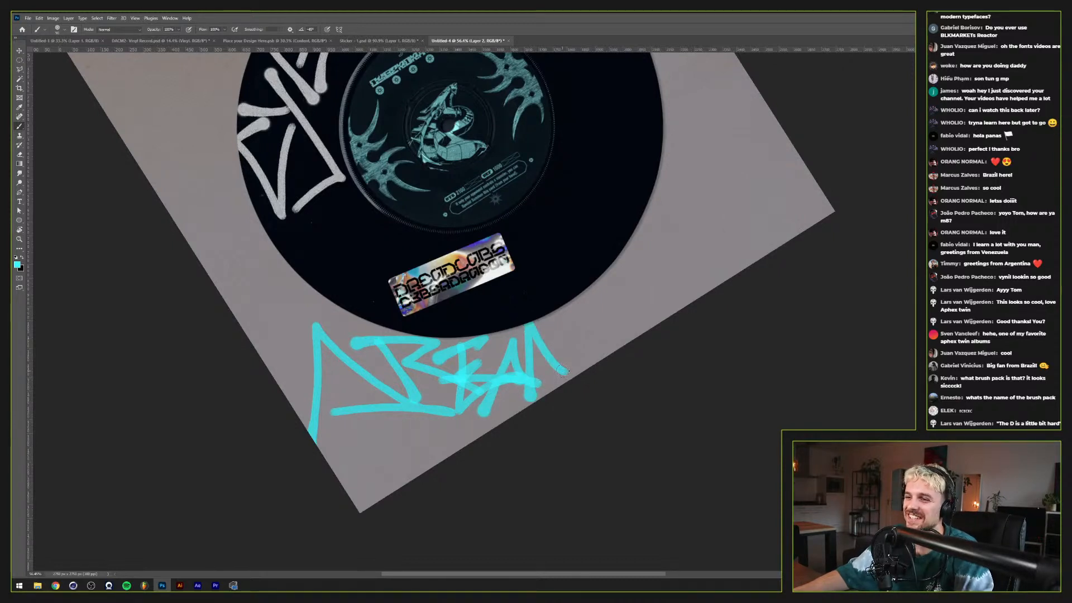
pyautogui.moveTo(562, 371); pyautogui.dragTo(538, 377)
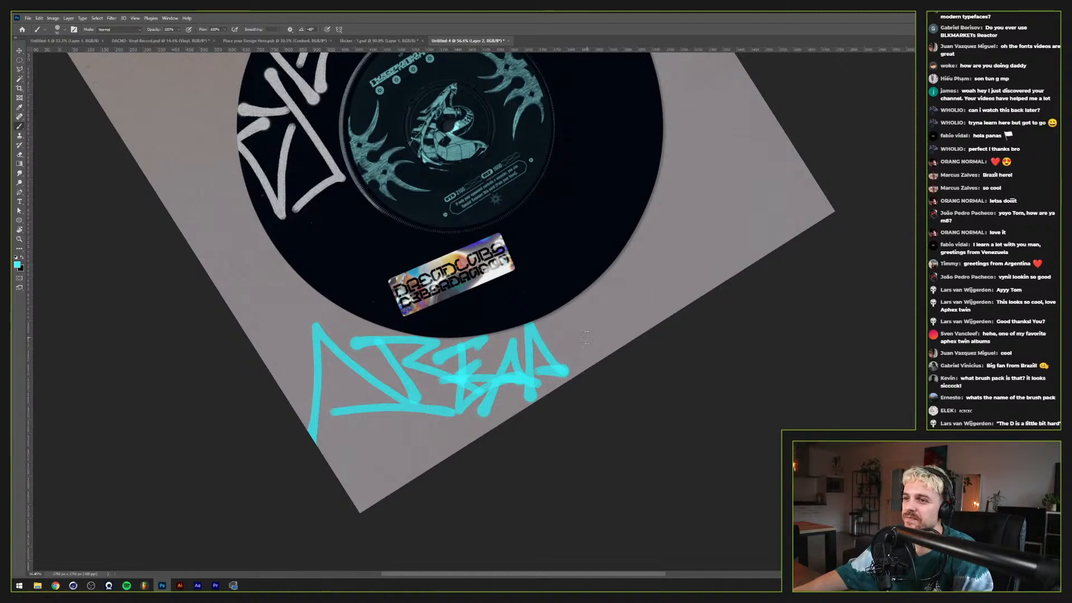
# Step: Rotate the canvas view and paint the green graffiti letters L and A on the paper at the vinyl's lower-right side
pyautogui.press('r')
pyautogui.moveTo(622, 294); pyautogui.dragTo(474, 350)
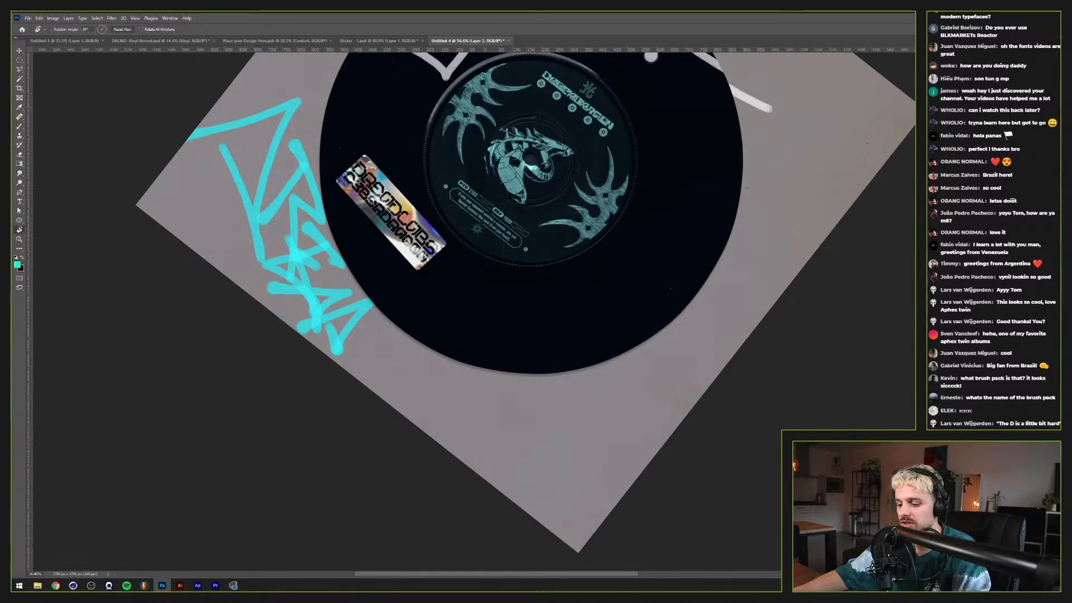
pyautogui.press('b')
pyautogui.press('r')
pyautogui.moveTo(501, 393)
pyautogui.mouseDown()
pyautogui.moveTo(500, 383)
pyautogui.moveTo(437, 443)
pyautogui.moveTo(448, 434)
pyautogui.mouseUp()
pyautogui.press('b')
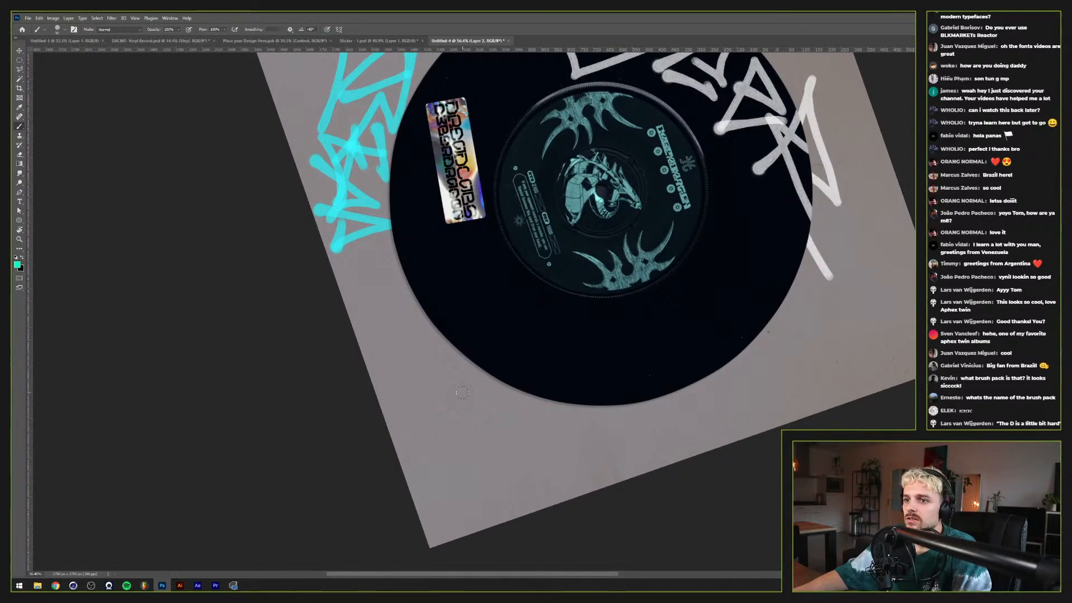
pyautogui.moveTo(463, 392)
pyautogui.mouseDown()
pyautogui.moveTo(510, 466)
pyautogui.moveTo(515, 455)
pyautogui.mouseUp()
pyautogui.hotkey('ctrl', 'z')
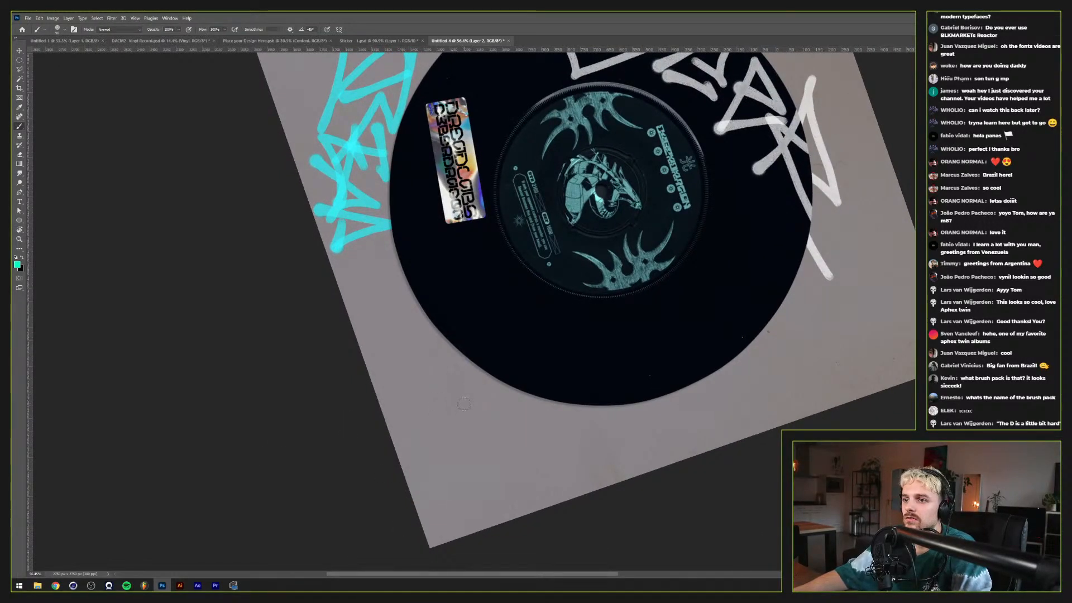
pyautogui.moveTo(464, 404)
pyautogui.mouseDown()
pyautogui.moveTo(441, 488)
pyautogui.moveTo(500, 442)
pyautogui.moveTo(524, 397)
pyautogui.moveTo(532, 472)
pyautogui.moveTo(534, 387)
pyautogui.moveTo(534, 475)
pyautogui.mouseUp()
pyautogui.hotkey('ctrl', 'z')
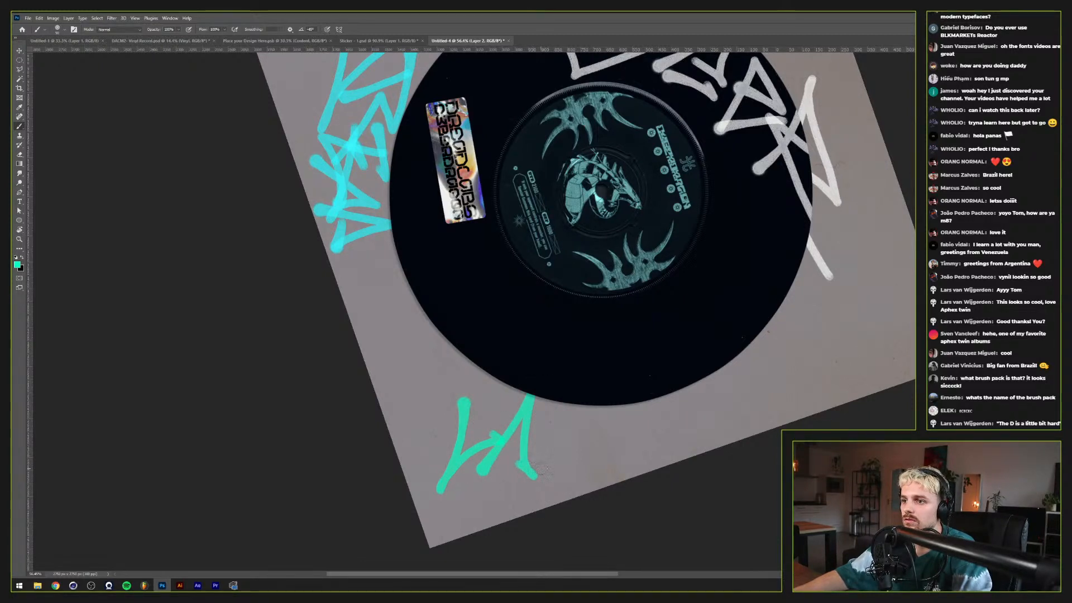
# Step: Paint a green graffiti letter B after the A, redoing it without the long stroke through the letters
pyautogui.moveTo(558, 394)
pyautogui.mouseDown()
pyautogui.moveTo(538, 475)
pyautogui.moveTo(578, 426)
pyautogui.moveTo(547, 443)
pyautogui.moveTo(565, 449)
pyautogui.moveTo(470, 483)
pyautogui.moveTo(531, 475)
pyautogui.moveTo(391, 420)
pyautogui.mouseUp()
pyautogui.hotkey('ctrl', 'z')
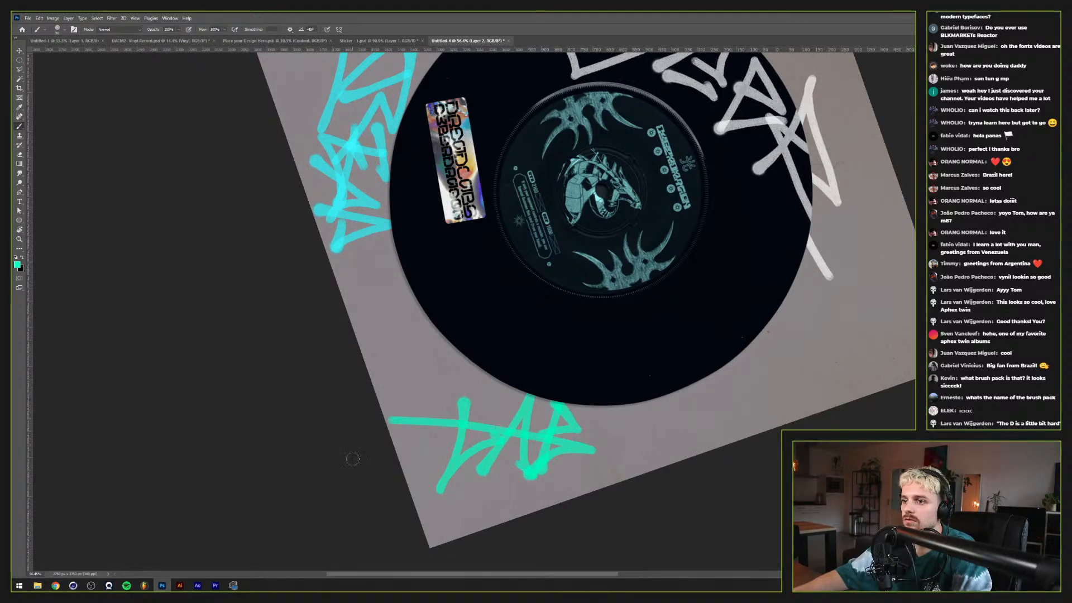
pyautogui.hotkey('ctrl', 'z')
pyautogui.moveTo(530, 435)
pyautogui.mouseDown()
pyautogui.moveTo(581, 450)
pyautogui.moveTo(491, 479)
pyautogui.mouseUp()
pyautogui.hotkey('ctrl', 'z')
pyautogui.hotkey('ctrl', 'z')
pyautogui.moveTo(539, 432)
pyautogui.mouseDown()
pyautogui.moveTo(569, 471)
pyautogui.moveTo(528, 496)
pyautogui.mouseUp()
# Step: Paint a green letter S to complete the word LABS, replacing the long-tailed version with a more compact one
pyautogui.moveTo(644, 412)
pyautogui.mouseDown()
pyautogui.moveTo(556, 438)
pyautogui.moveTo(492, 511)
pyautogui.moveTo(597, 436)
pyautogui.moveTo(506, 498)
pyautogui.mouseUp()
pyautogui.hotkey('ctrl', 'z')
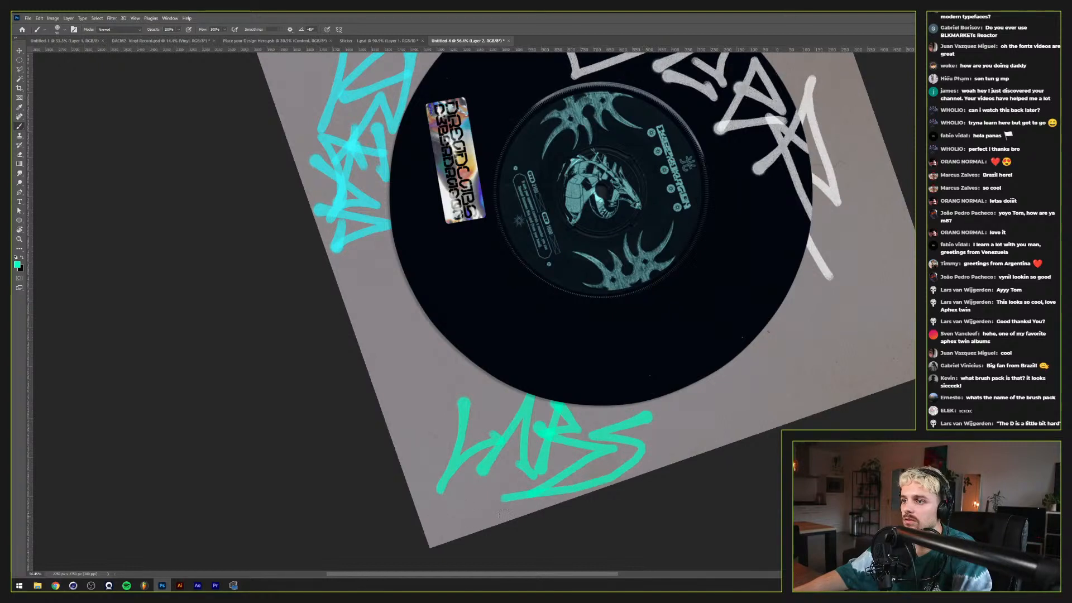
pyautogui.hotkey('ctrl', 'z')
pyautogui.moveTo(641, 415)
pyautogui.mouseDown()
pyautogui.moveTo(611, 426)
pyautogui.moveTo(652, 446)
pyautogui.moveTo(579, 492)
pyautogui.moveTo(616, 433)
pyautogui.moveTo(603, 439)
pyautogui.moveTo(673, 443)
pyautogui.moveTo(592, 478)
pyautogui.mouseUp()
pyautogui.hotkey('ctrl', 'z')
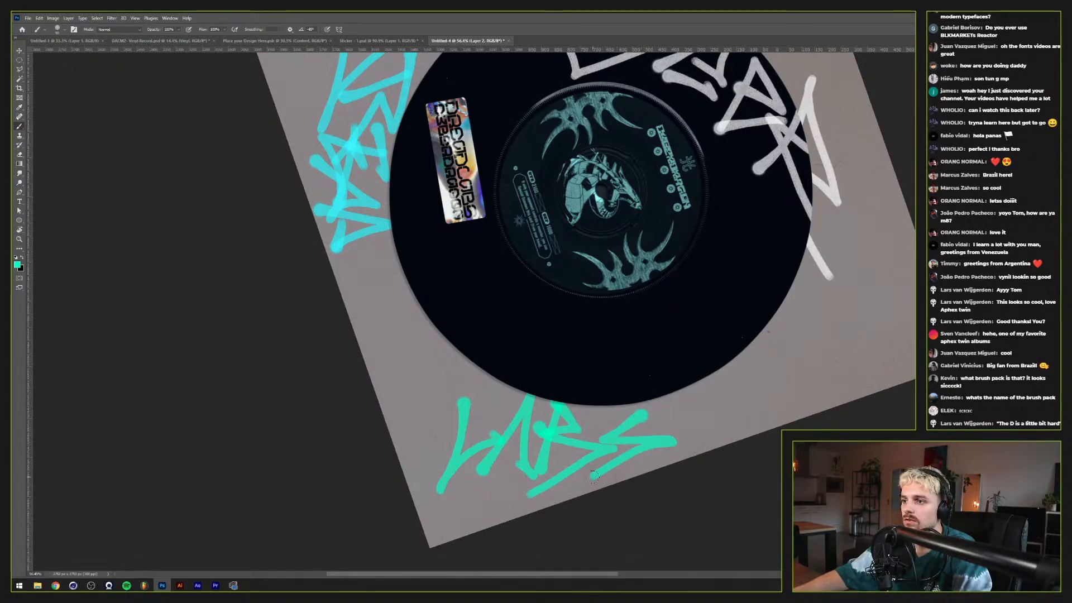
pyautogui.press('r')
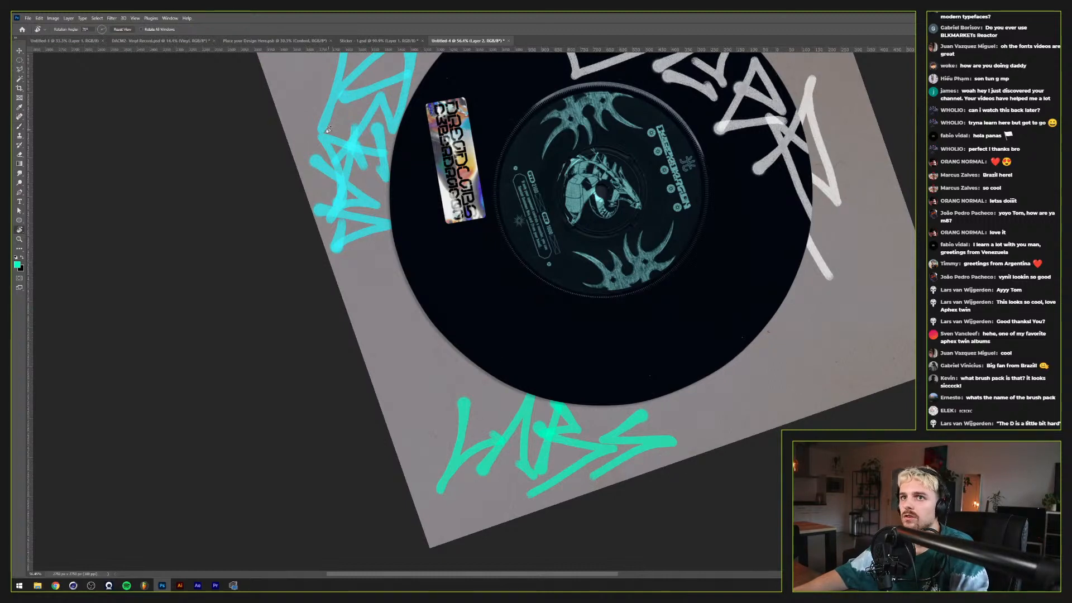
pyautogui.click(122, 29)
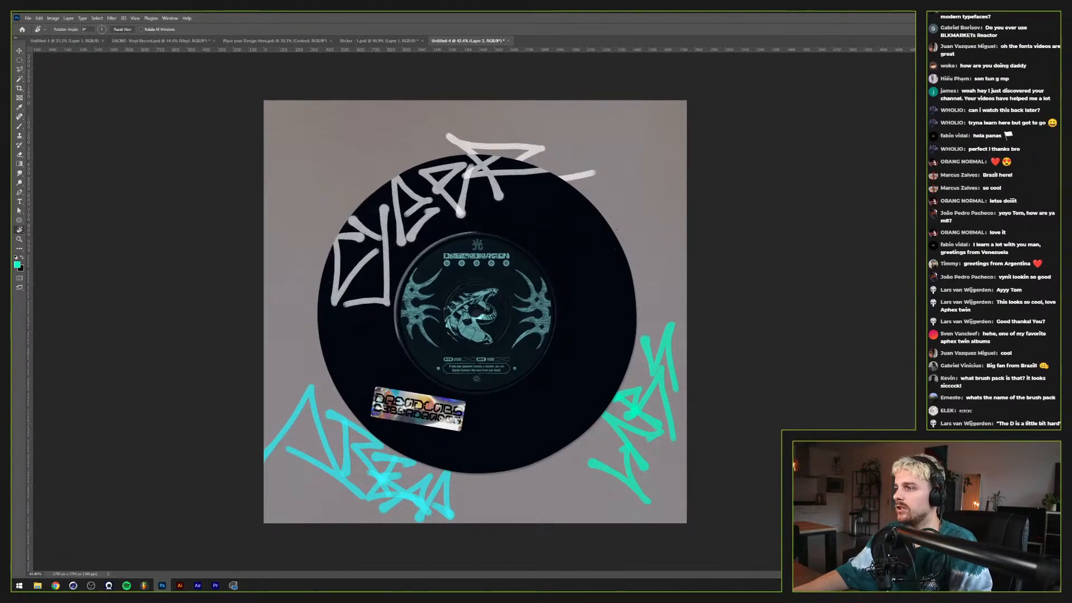
# Step: Delete the vintage paper background and place a dark sandpaper texture from the Dreadlabs paper folder behind the vinyl
pyautogui.press('Delete')
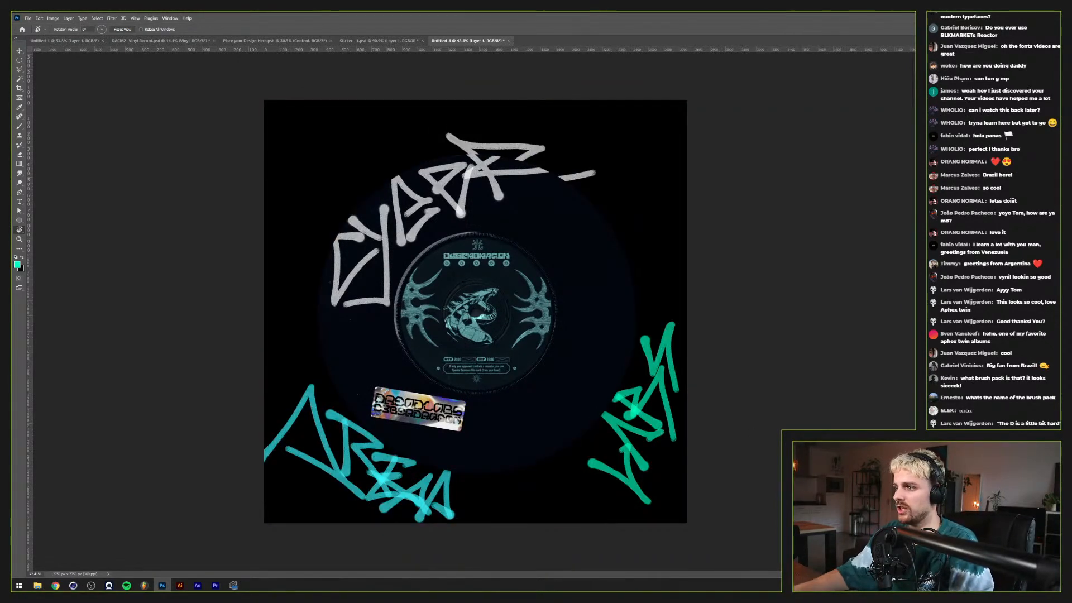
pyautogui.moveTo(37, 585)
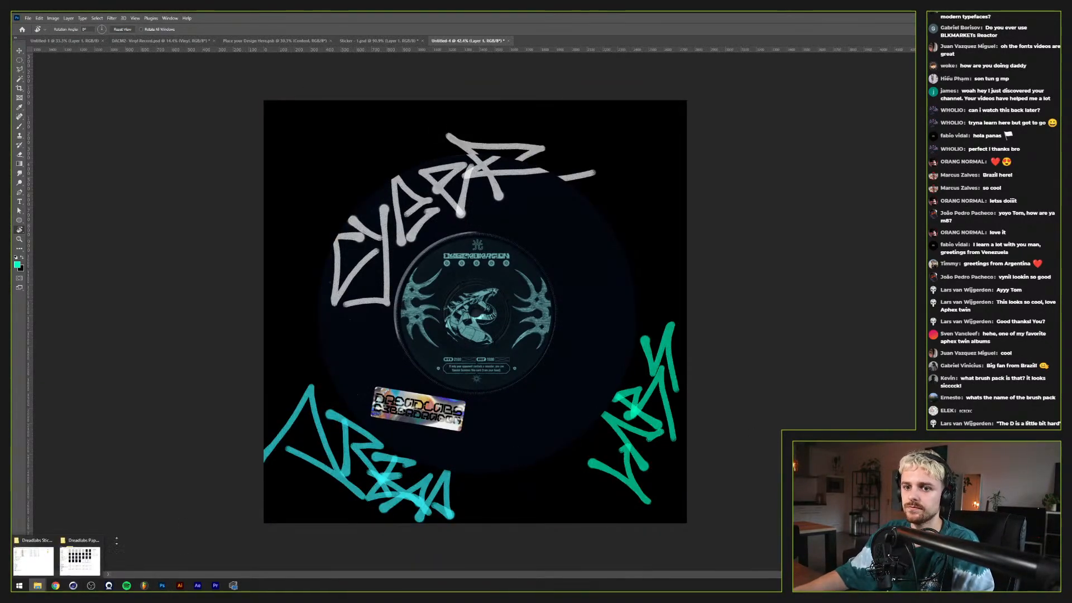
pyautogui.click(80, 561)
pyautogui.click(677, 292)
pyautogui.moveTo(677, 292); pyautogui.dragTo(416, 285)
pyautogui.moveTo(635, 313); pyautogui.dragTo(706, 292)
pyautogui.press('Return')
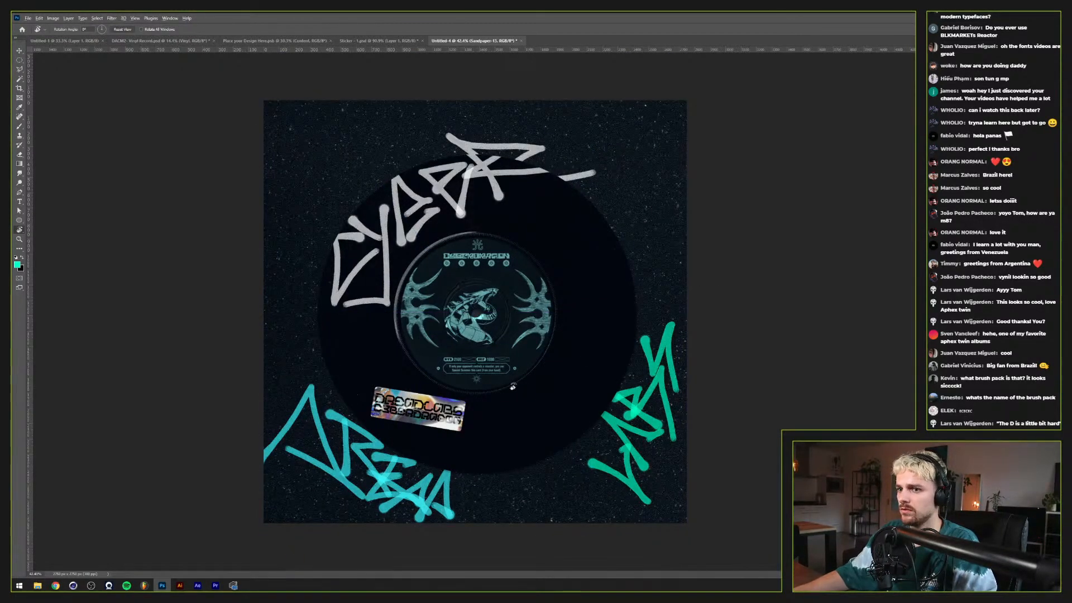
# Step: Darken the sandpaper texture's highlights with Curves by pulling down the white endpoint, and slightly lift its darkest shadows
pyautogui.scroll(-2, 495, 390)
pyautogui.scroll(2, 495, 390)
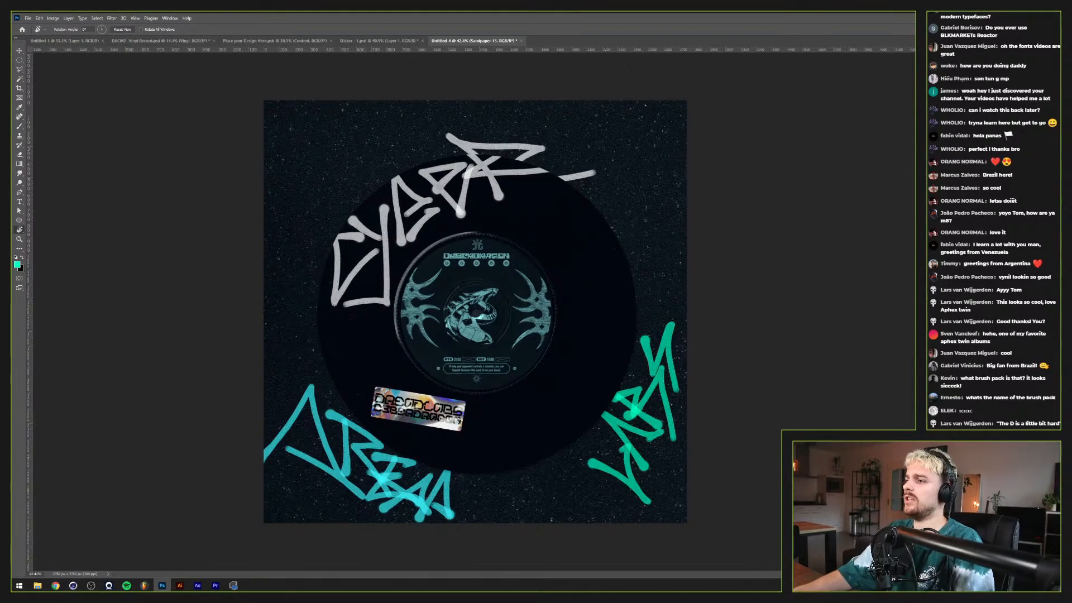
pyautogui.hotkey('ctrl', 'm')
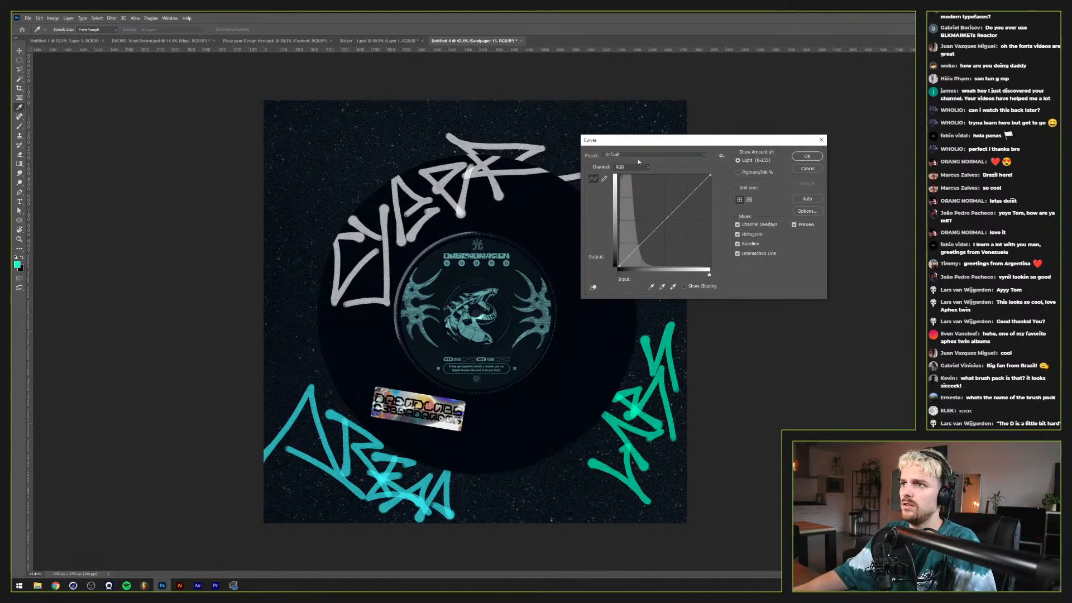
pyautogui.click(685, 198)
pyautogui.moveTo(711, 175); pyautogui.dragTo(658, 228)
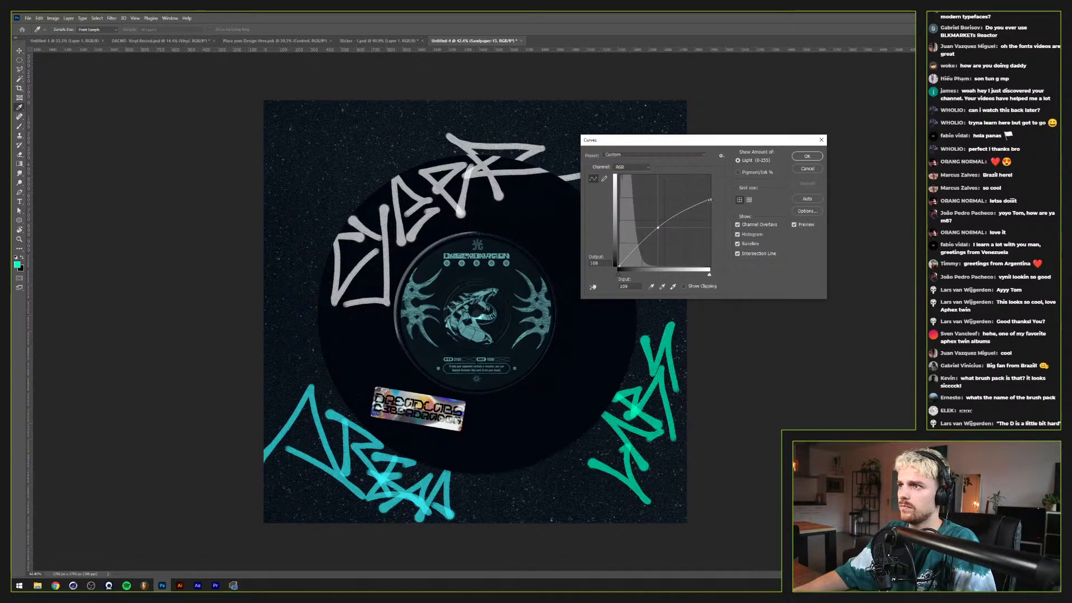
pyautogui.moveTo(711, 199); pyautogui.dragTo(636, 253)
pyautogui.moveTo(710, 219); pyautogui.dragTo(711, 254)
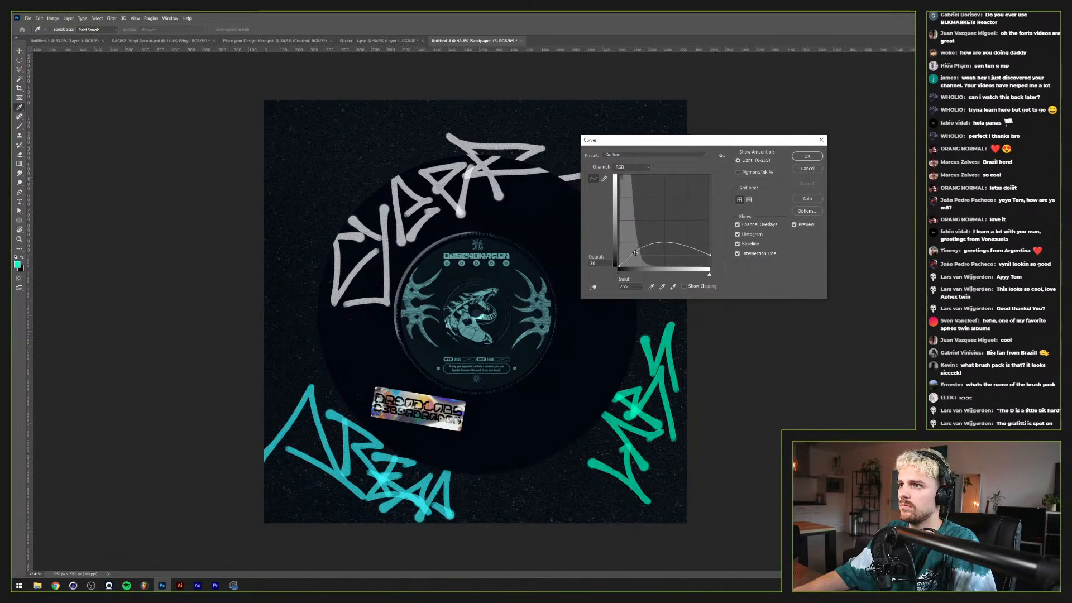
pyautogui.moveTo(635, 253); pyautogui.dragTo(619, 264)
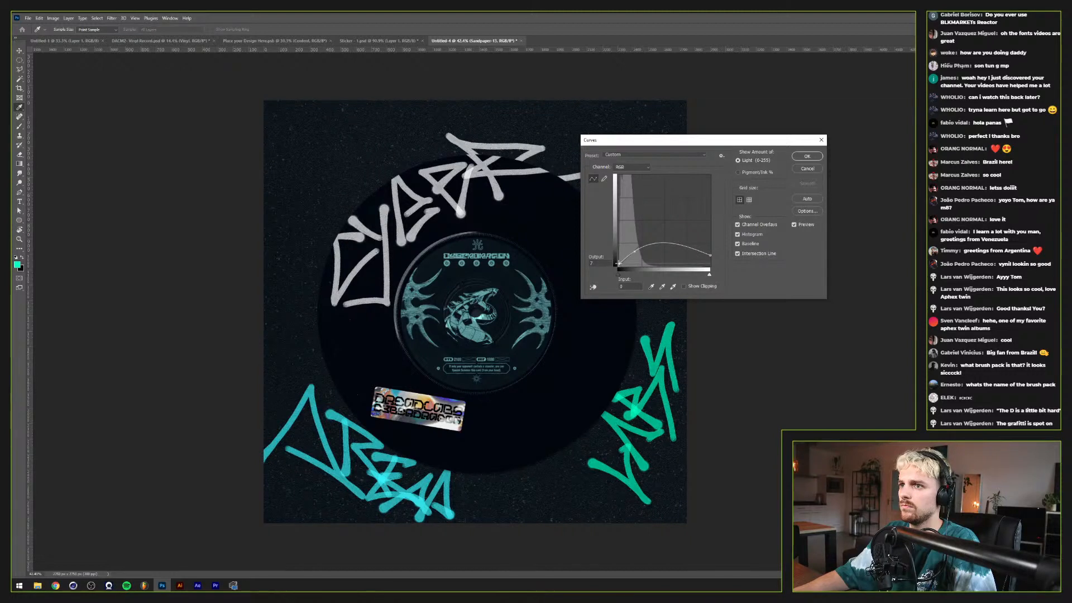
pyautogui.click(807, 157)
pyautogui.press('r')
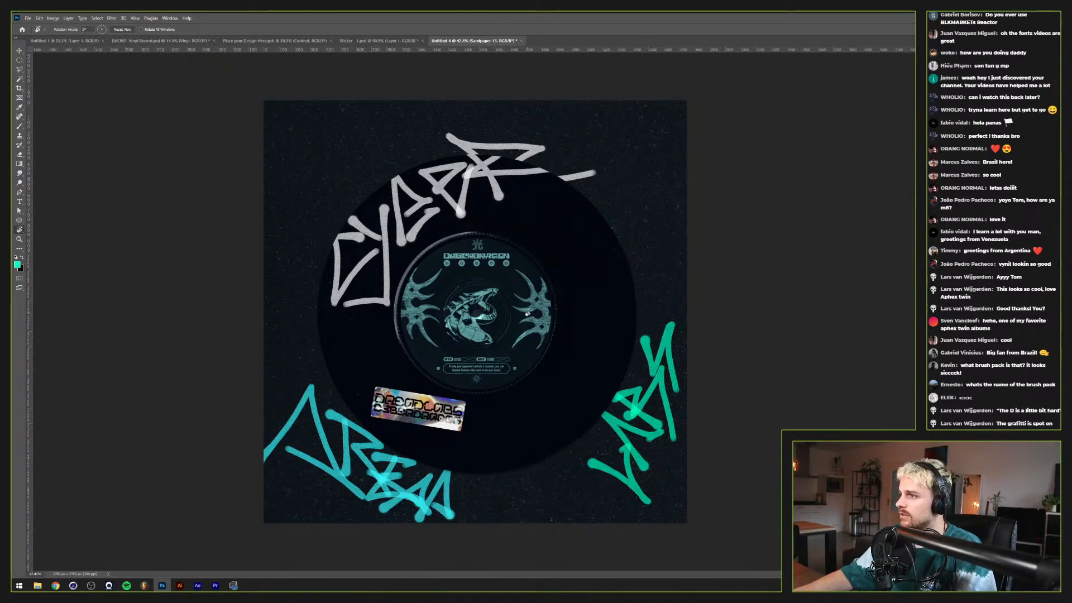
# Step: Inspect the graffiti and vinyl against the dark background, and look over the label artwork in Illustrator before returning to Photoshop
pyautogui.hotkey('ctrl', 'shift', 'alt', 'n')
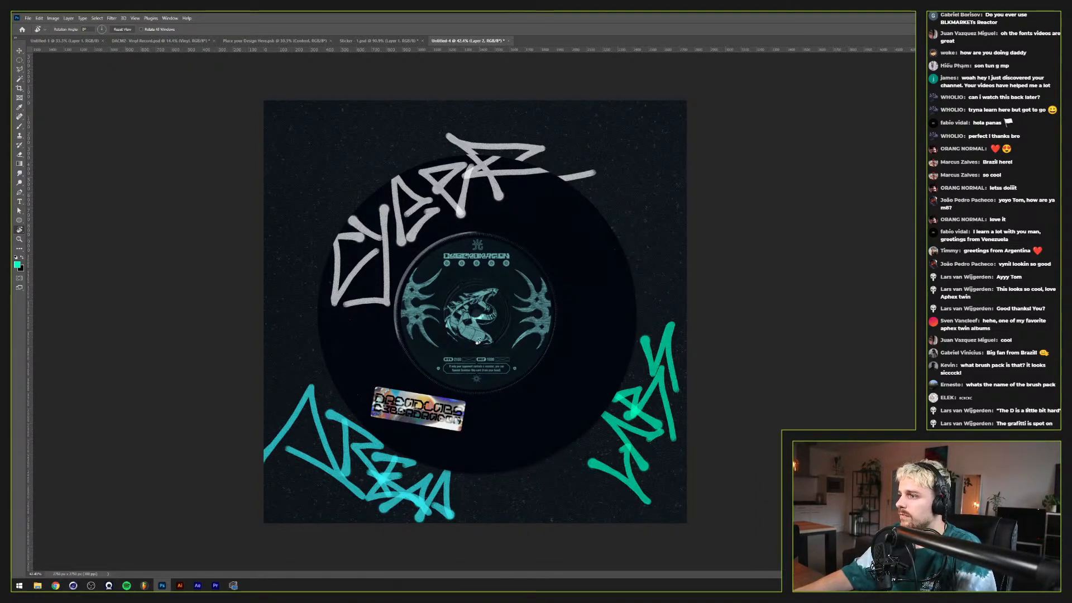
pyautogui.click(16, 52)
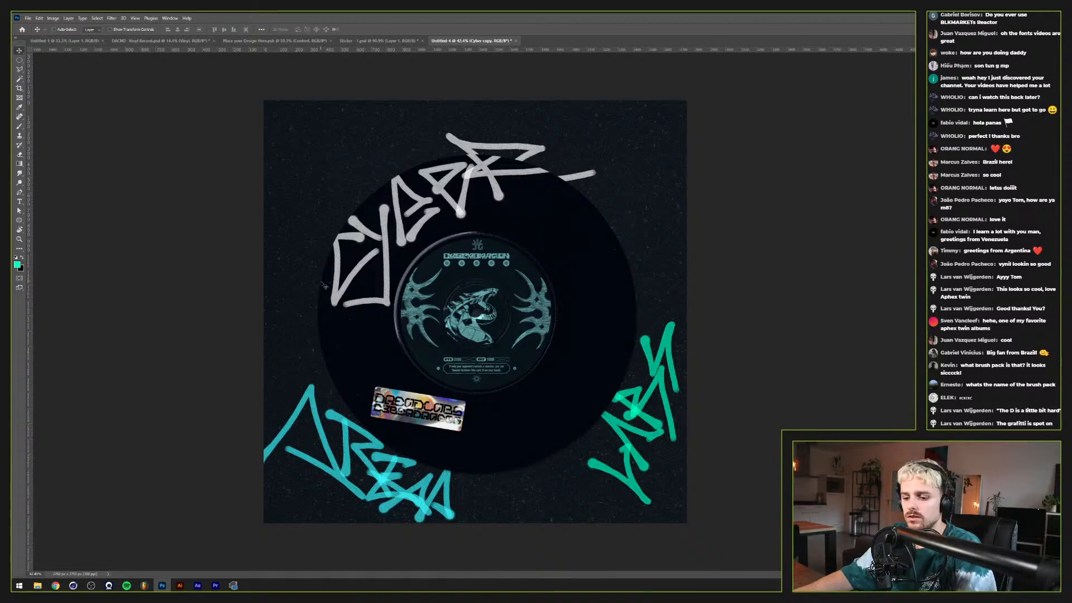
pyautogui.scroll(5, 323, 285)
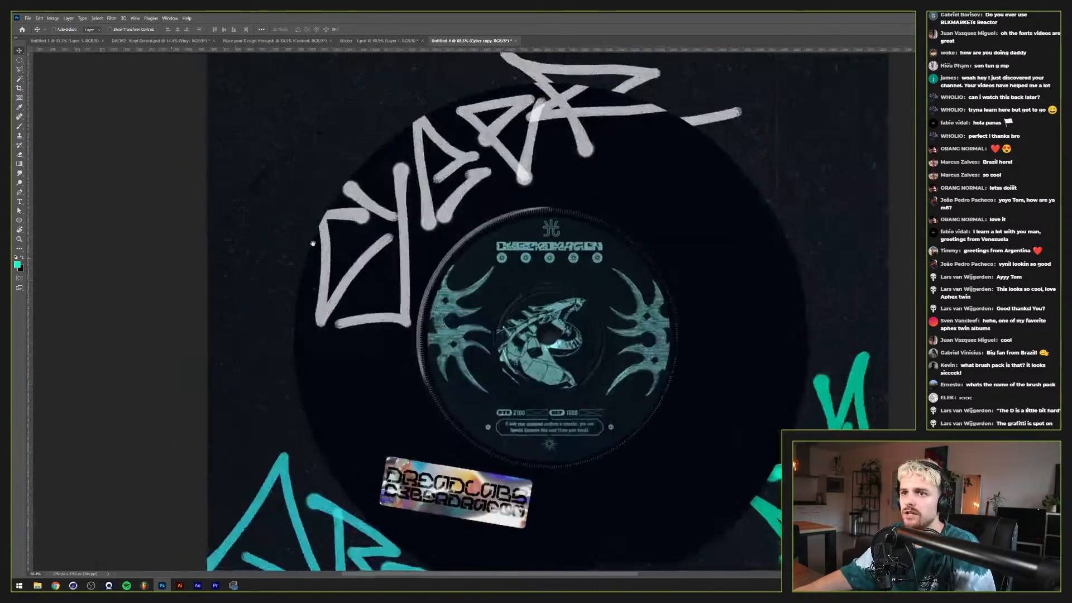
pyautogui.scroll(-5, 313, 244)
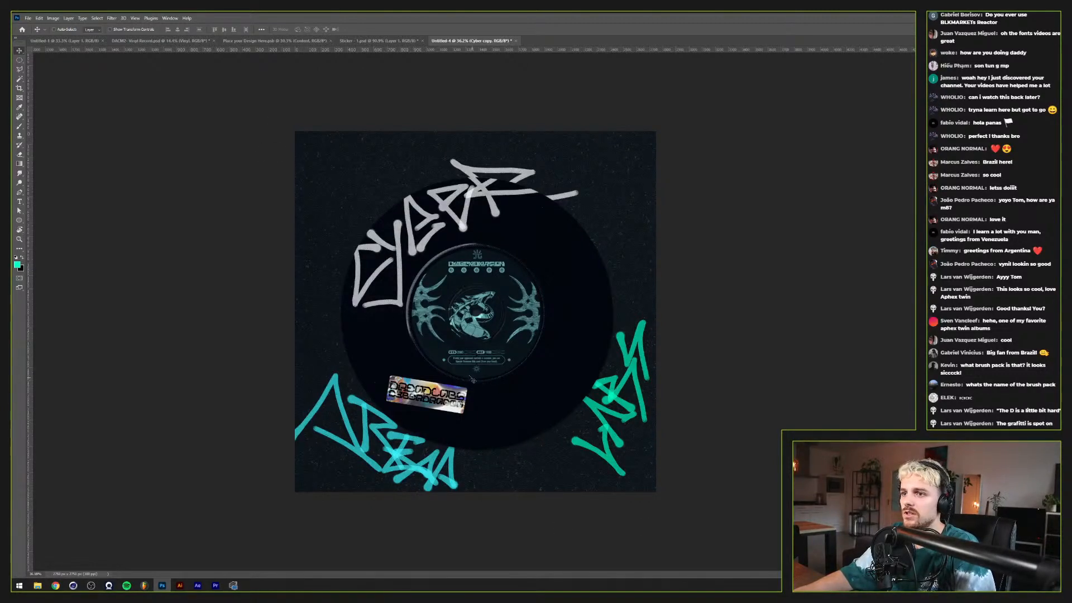
pyautogui.press('ctrl')
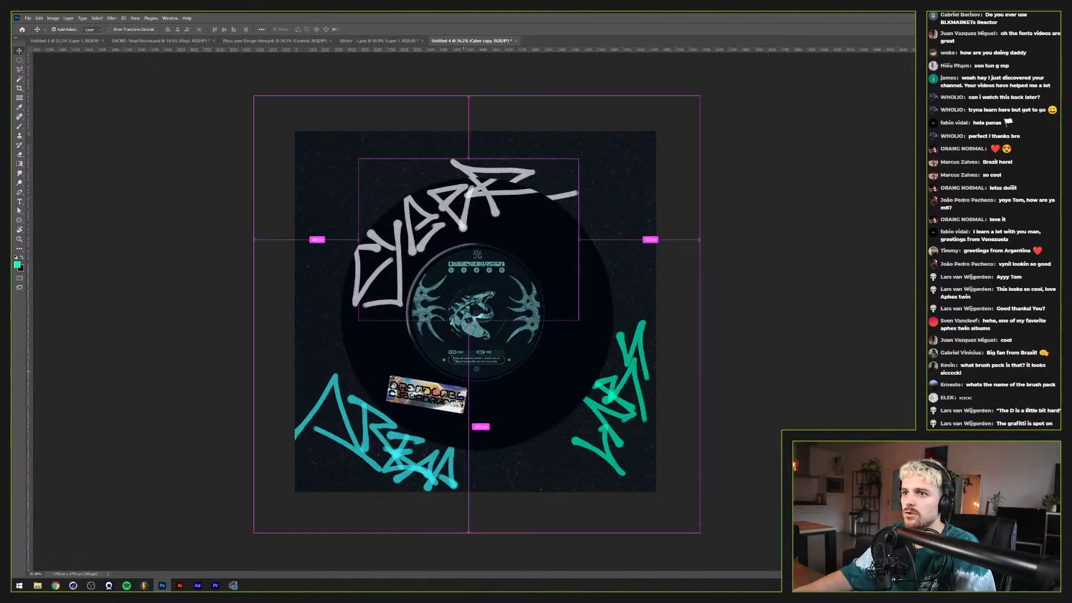
pyautogui.click(180, 586)
pyautogui.scroll(3, 279, 291)
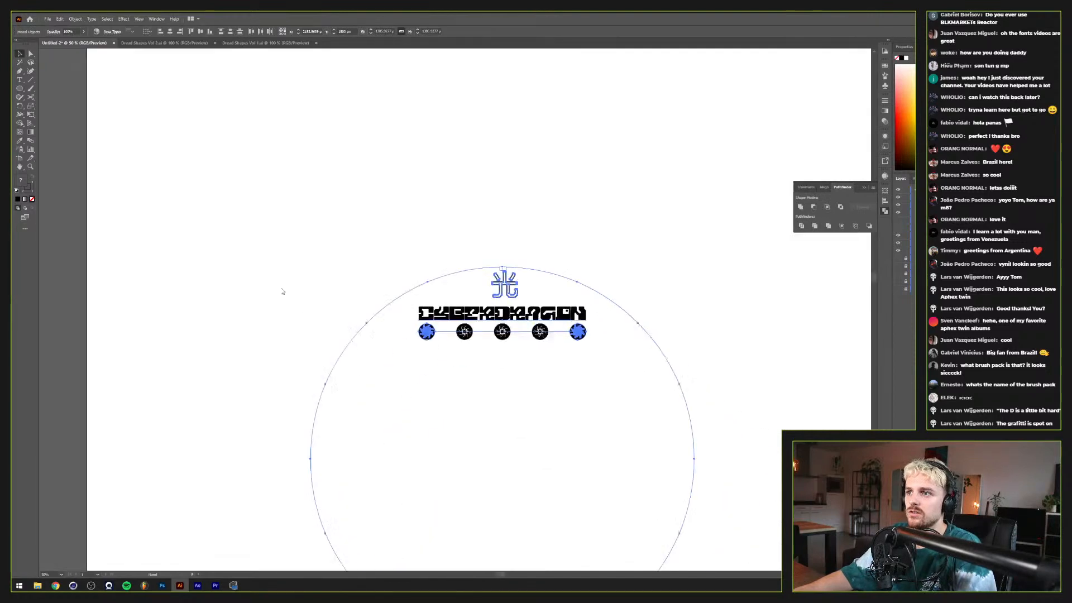
pyautogui.scroll(-3, 284, 291)
pyautogui.click(162, 586)
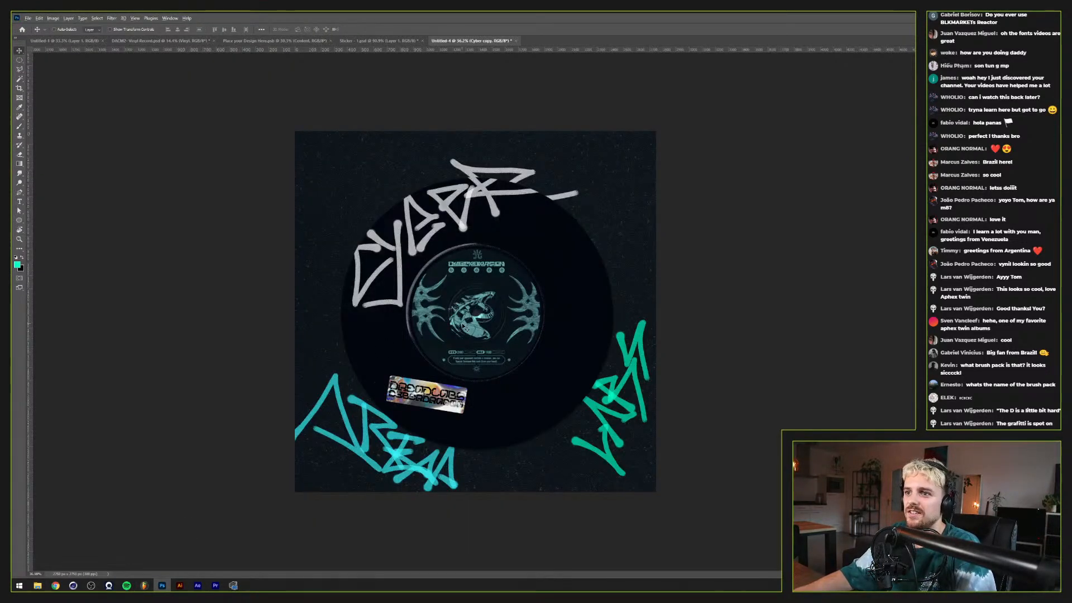
pyautogui.scroll(2, 462, 327)
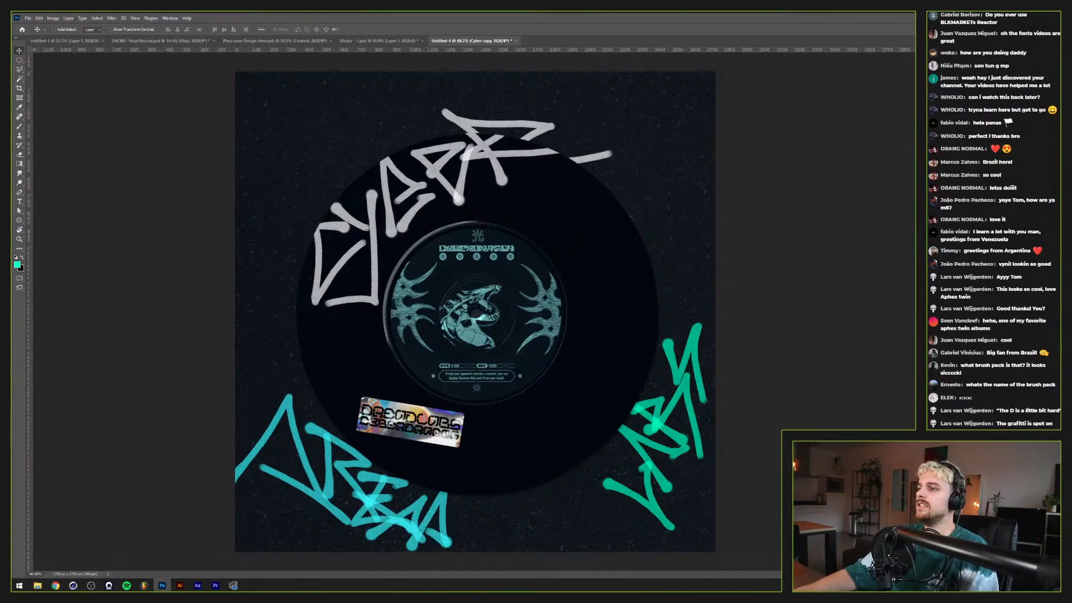
# Step: Rename the cyan and green lettering layer Dread Labs, and set up a new layer with a gray brush color
pyautogui.hotkey('ctrl', 'alt', 'shift', 'n')
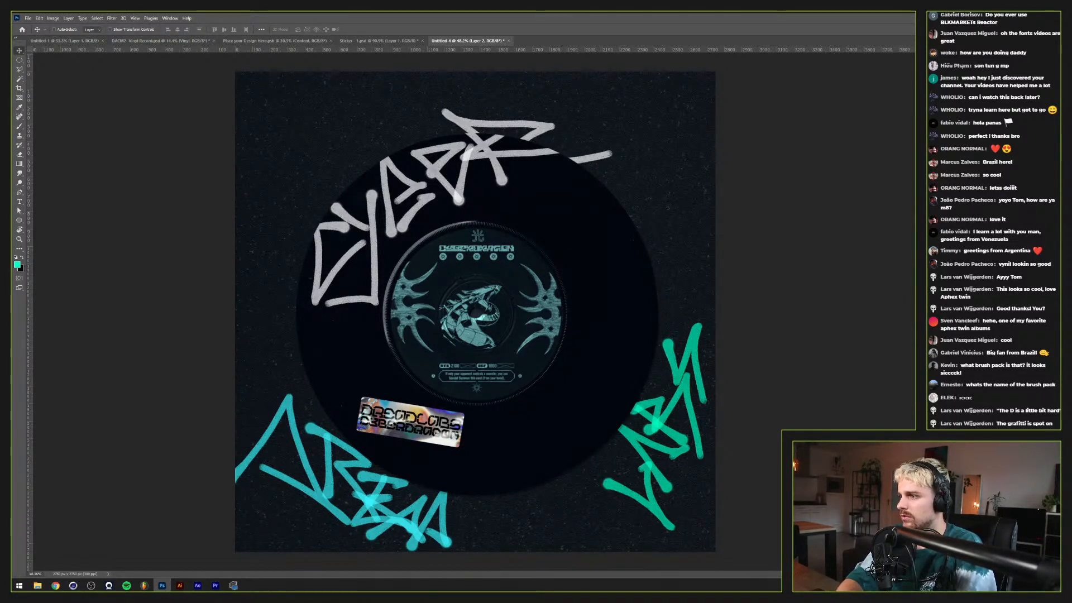
pyautogui.press('Return')
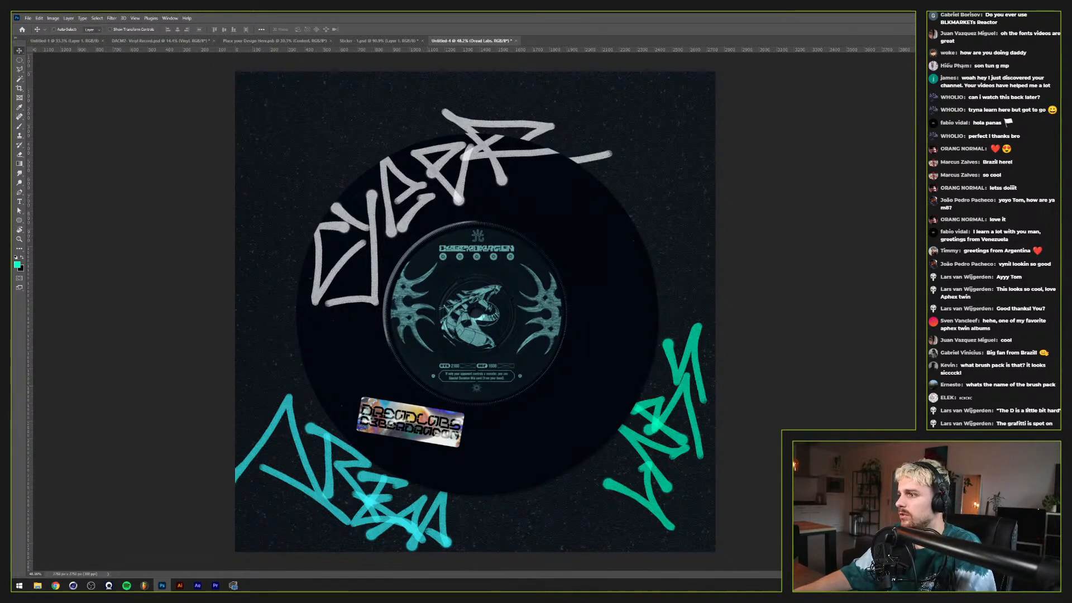
pyautogui.press('b')
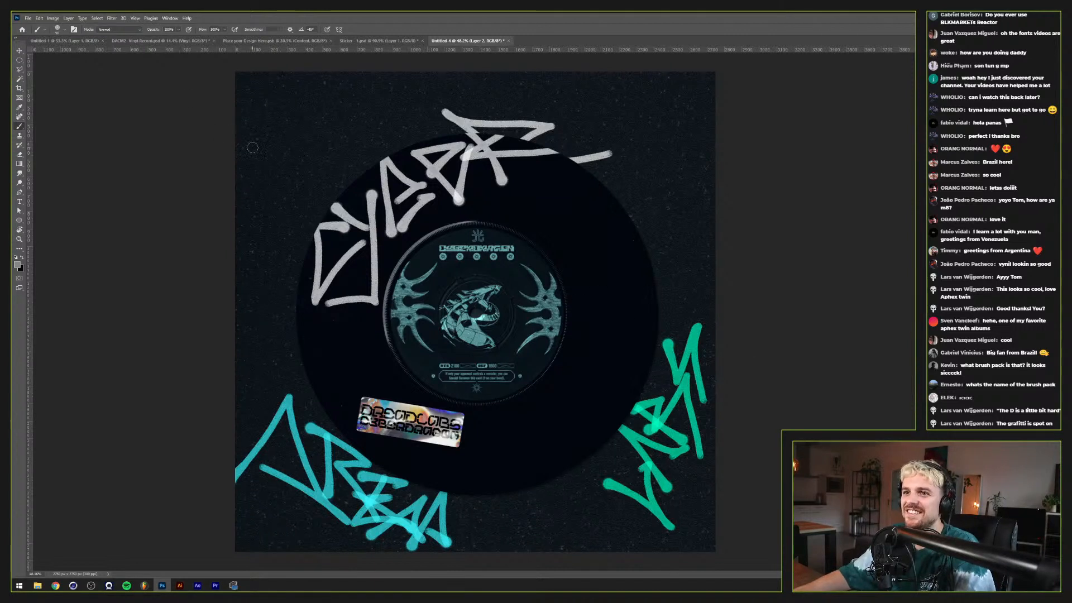
# Step: Brush a gray graffiti letter D onto the vinyl's upper part, just after the R of the CYBER lettering
pyautogui.moveTo(216, 142); pyautogui.dragTo(302, 92)
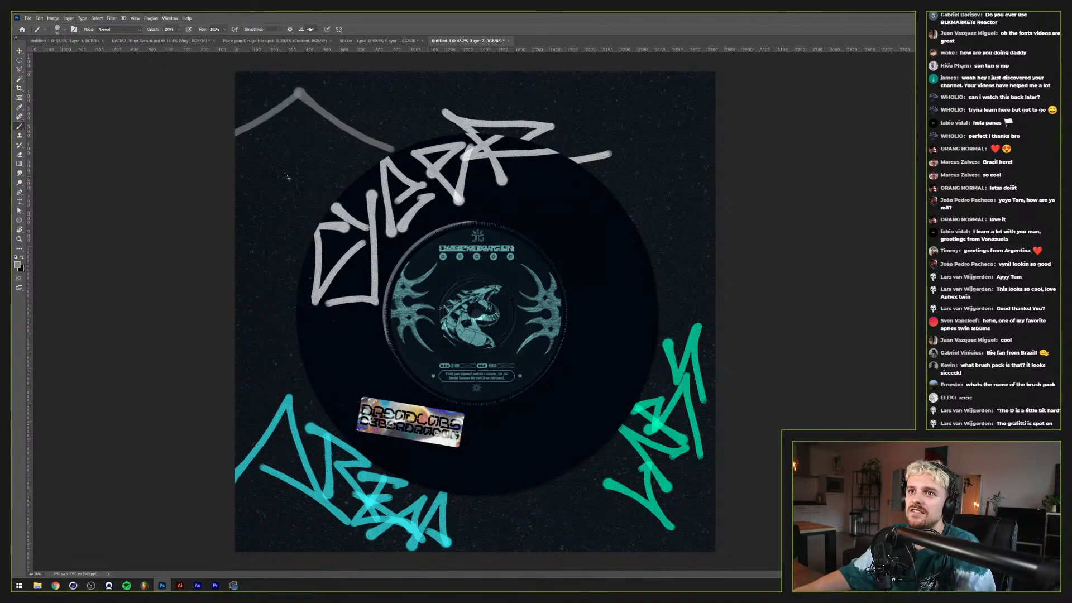
pyautogui.hotkey('ctrl', 'z')
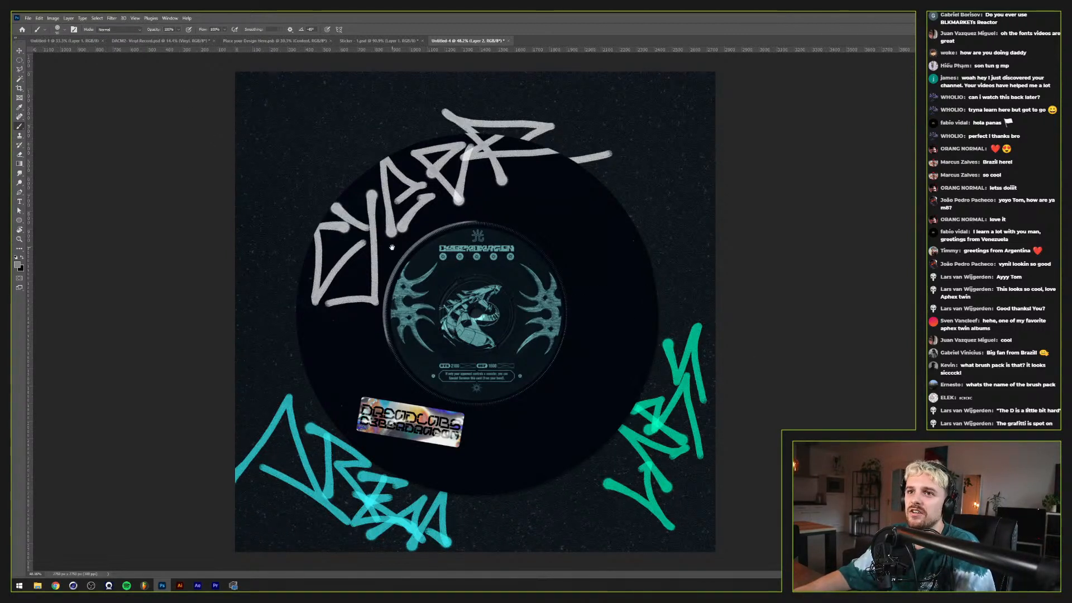
pyautogui.scroll(2, 283, 160)
pyautogui.moveTo(283, 160); pyautogui.dragTo(408, 304)
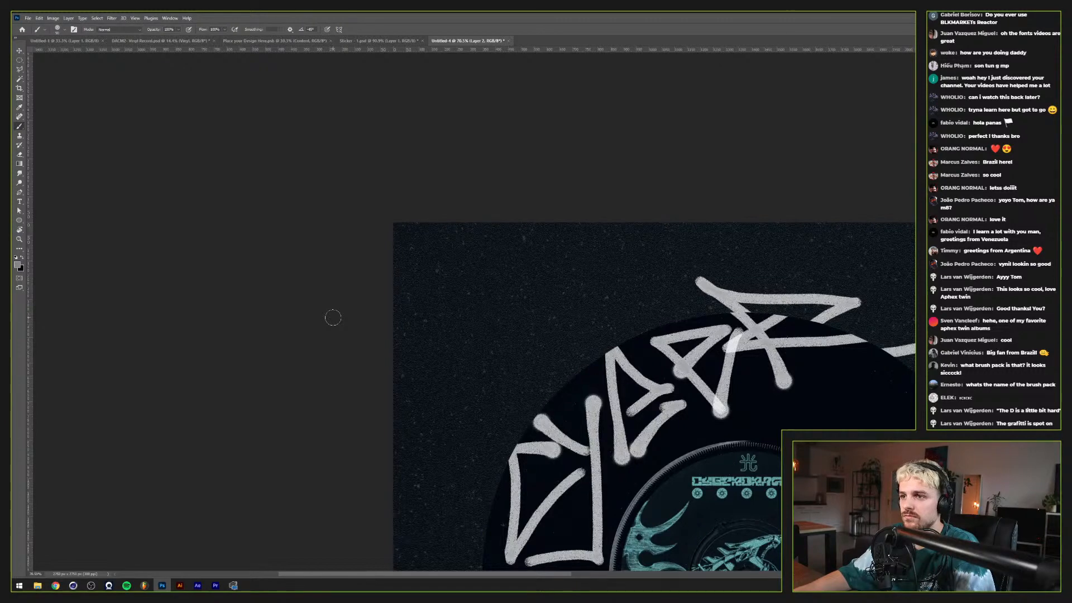
pyautogui.press('r')
pyautogui.moveTo(445, 300)
pyautogui.mouseDown()
pyautogui.moveTo(409, 301)
pyautogui.moveTo(450, 288)
pyautogui.moveTo(419, 288)
pyautogui.moveTo(445, 285)
pyautogui.moveTo(385, 293)
pyautogui.mouseUp()
pyautogui.press('b')
pyautogui.moveTo(724, 213)
pyautogui.mouseDown()
pyautogui.moveTo(374, 274)
pyautogui.moveTo(419, 299)
pyautogui.moveTo(437, 249)
pyautogui.mouseUp()
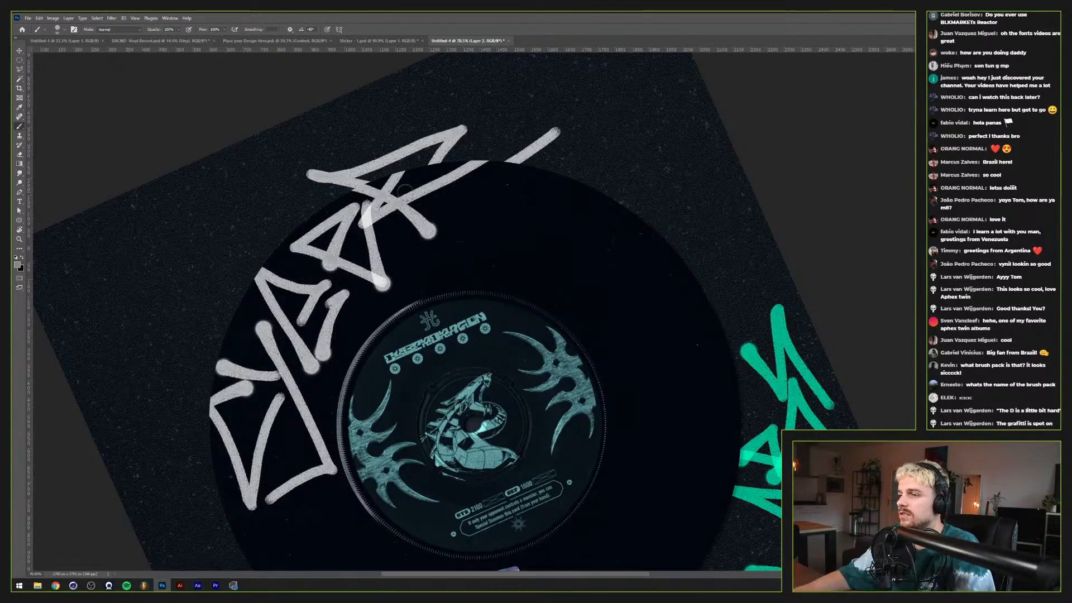
pyautogui.moveTo(468, 277)
pyautogui.mouseDown()
pyautogui.moveTo(466, 202)
pyautogui.moveTo(552, 268)
pyautogui.moveTo(510, 276)
pyautogui.moveTo(553, 269)
pyautogui.mouseUp()
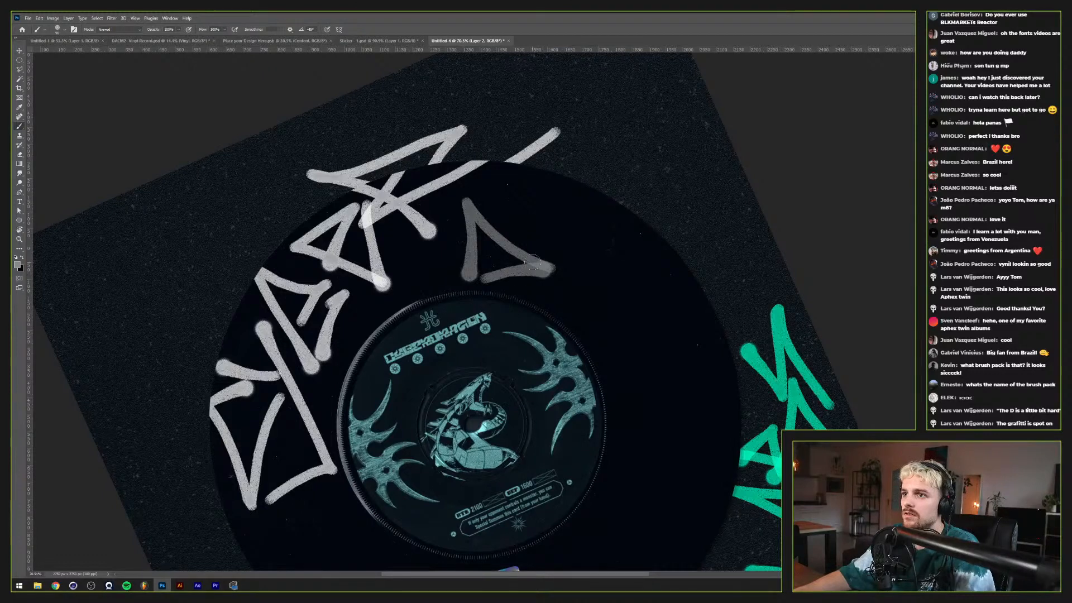
pyautogui.moveTo(517, 221)
pyautogui.mouseDown()
pyautogui.moveTo(512, 206)
pyautogui.moveTo(550, 208)
pyautogui.moveTo(521, 260)
pyautogui.mouseUp()
pyautogui.moveTo(524, 218)
pyautogui.mouseDown()
pyautogui.moveTo(534, 283)
pyautogui.moveTo(534, 251)
pyautogui.moveTo(557, 273)
pyautogui.mouseUp()
pyautogui.hotkey('ctrl', 'z')
pyautogui.hotkey('ctrl', 'z')
pyautogui.hotkey('ctrl', 'z')
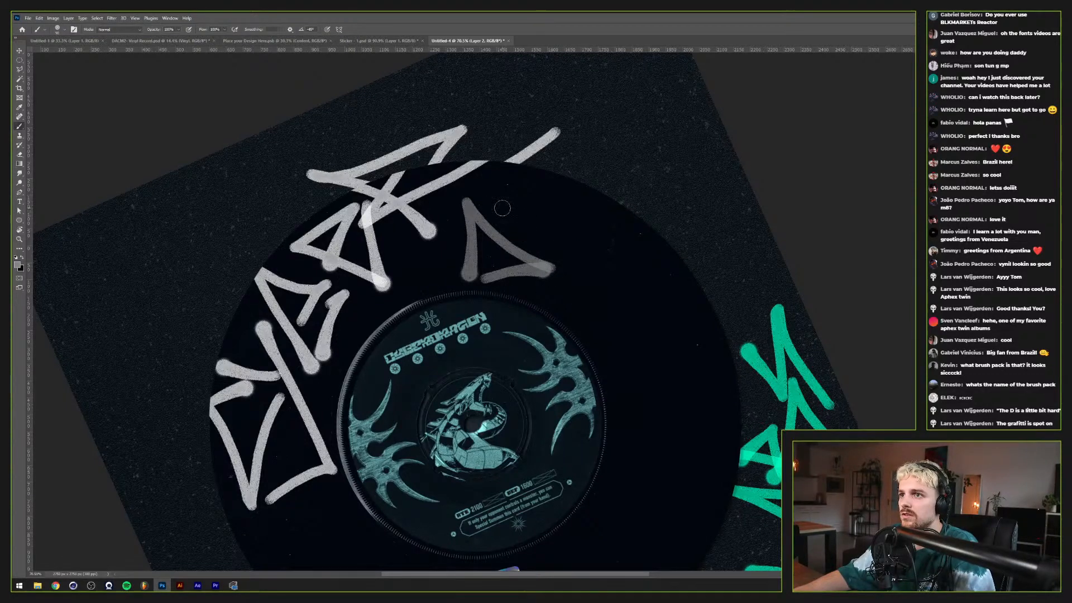
pyautogui.moveTo(496, 197)
pyautogui.mouseDown()
pyautogui.moveTo(558, 218)
pyautogui.moveTo(528, 254)
pyautogui.moveTo(522, 238)
pyautogui.mouseUp()
pyautogui.hotkey('ctrl', 'z')
pyautogui.hotkey('ctrl', 'z')
pyautogui.moveTo(497, 195)
pyautogui.mouseDown()
pyautogui.moveTo(588, 225)
pyautogui.moveTo(541, 247)
pyautogui.moveTo(537, 232)
pyautogui.moveTo(569, 285)
pyautogui.mouseUp()
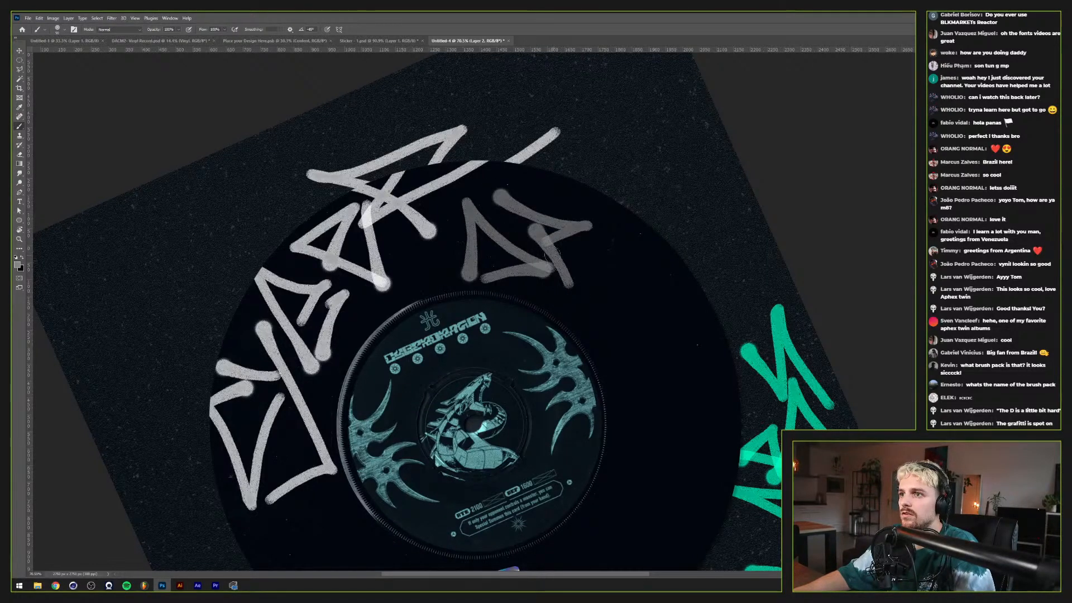
pyautogui.moveTo(542, 241)
pyautogui.mouseDown()
pyautogui.moveTo(583, 274)
pyautogui.moveTo(622, 208)
pyautogui.moveTo(656, 291)
pyautogui.moveTo(565, 208)
pyautogui.mouseUp()
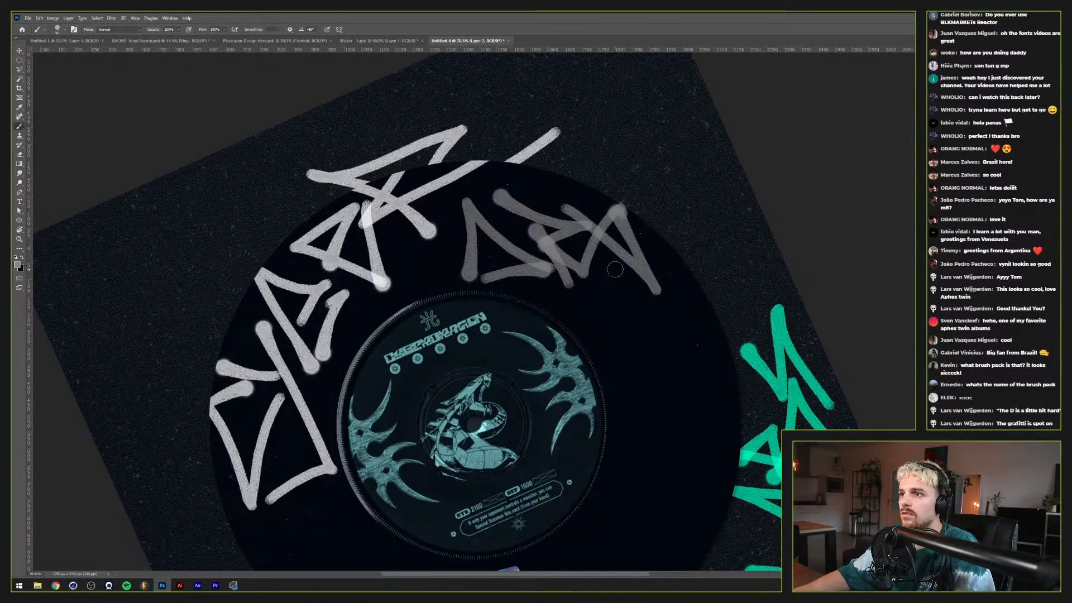
pyautogui.hotkey('ctrl', 'z')
pyautogui.hotkey('ctrl', 'z')
pyautogui.hotkey('ctrl', 'z')
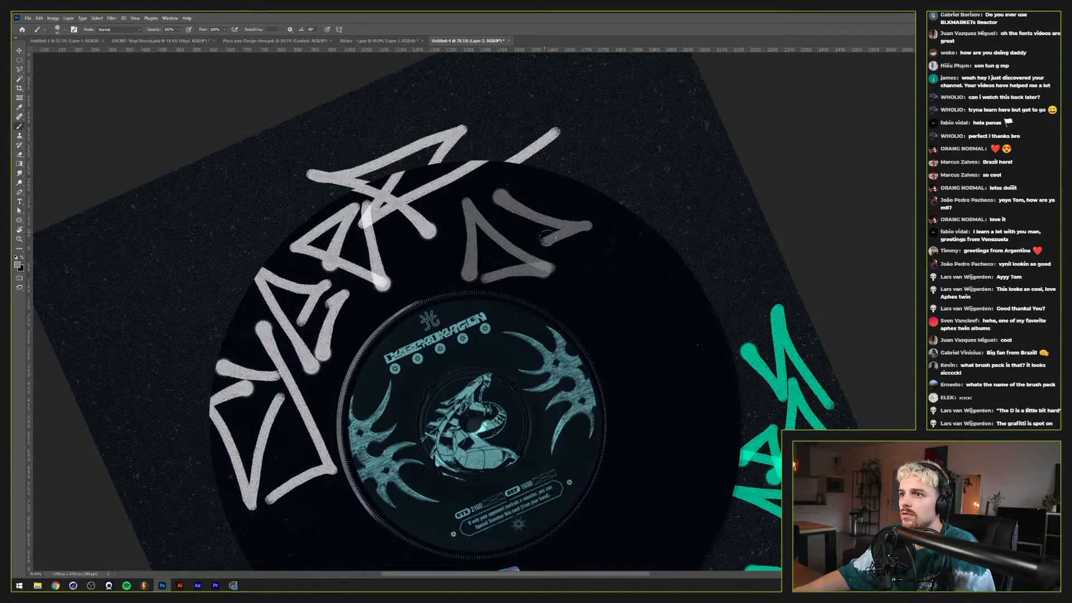
pyautogui.moveTo(582, 269)
pyautogui.mouseDown()
pyautogui.moveTo(536, 239)
pyautogui.moveTo(564, 286)
pyautogui.moveTo(525, 207)
pyautogui.moveTo(585, 236)
pyautogui.moveTo(526, 258)
pyautogui.mouseUp()
pyautogui.hotkey('ctrl', 'z')
pyautogui.hotkey('ctrl', 'z')
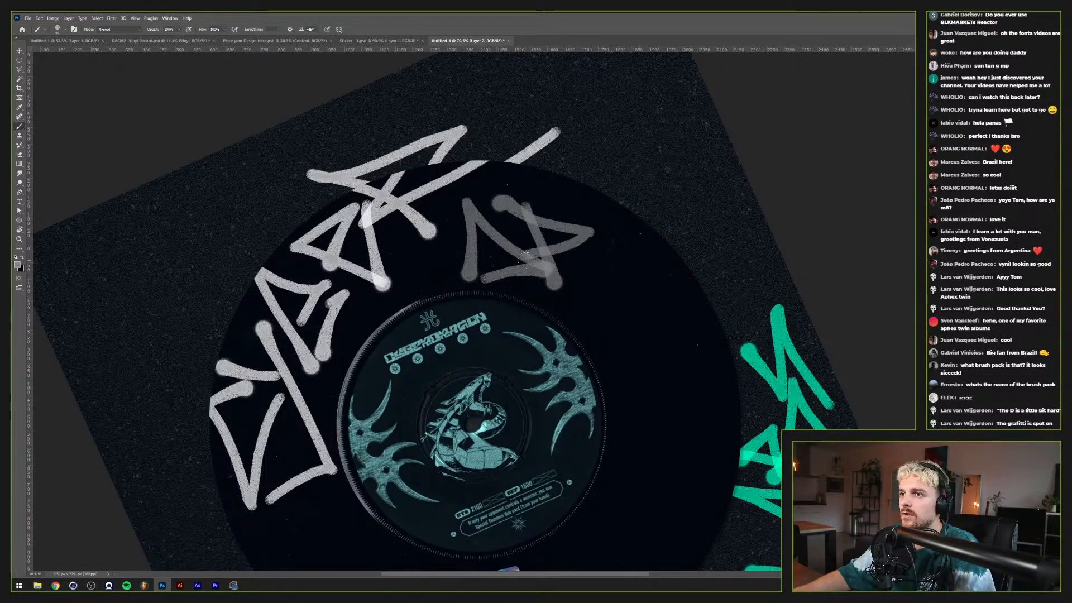
# Step: Brush the gray graffiti letters R and A after the D, along the vinyl's upper curve
pyautogui.hotkey('ctrl', 'z')
pyautogui.moveTo(502, 207)
pyautogui.mouseDown()
pyautogui.moveTo(586, 239)
pyautogui.moveTo(544, 263)
pyautogui.mouseUp()
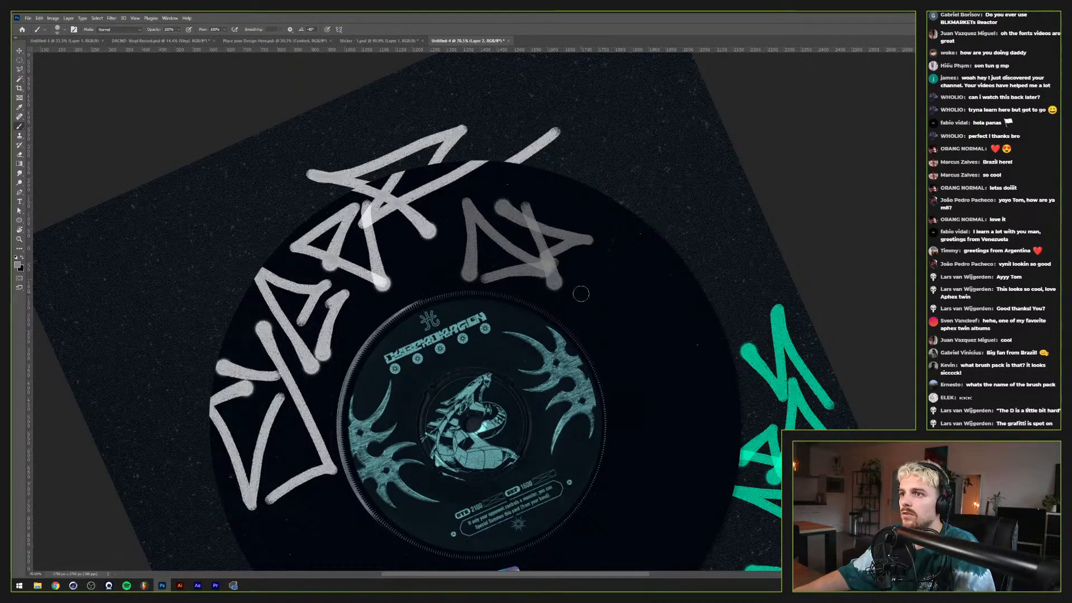
pyautogui.hotkey('ctrl', 'z')
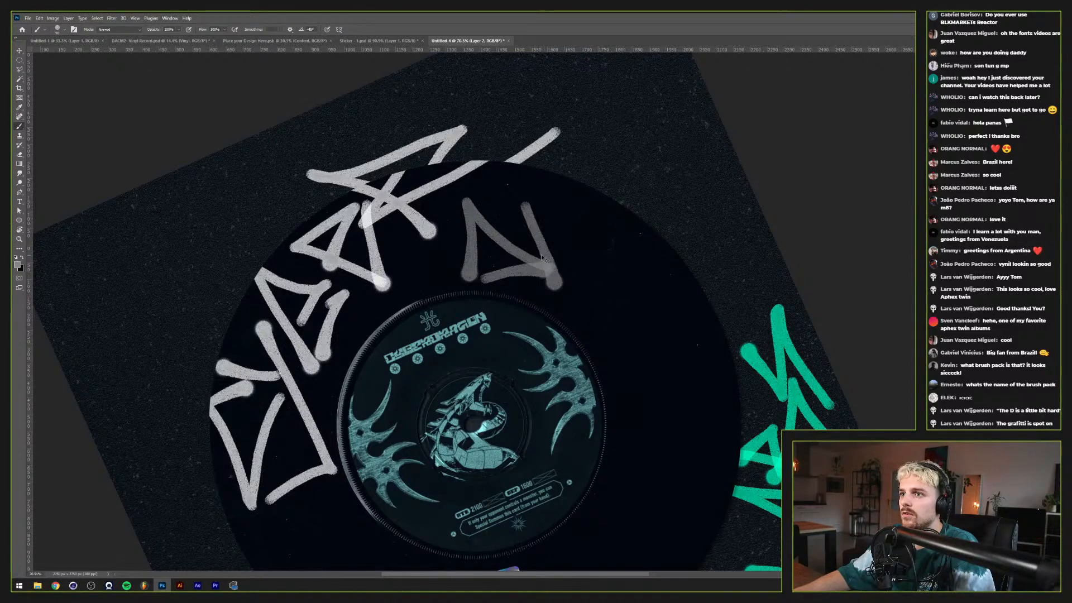
pyautogui.moveTo(497, 198)
pyautogui.mouseDown()
pyautogui.moveTo(570, 235)
pyautogui.moveTo(549, 258)
pyautogui.moveTo(591, 295)
pyautogui.moveTo(561, 263)
pyautogui.moveTo(581, 277)
pyautogui.moveTo(584, 239)
pyautogui.moveTo(632, 288)
pyautogui.moveTo(564, 259)
pyautogui.mouseUp()
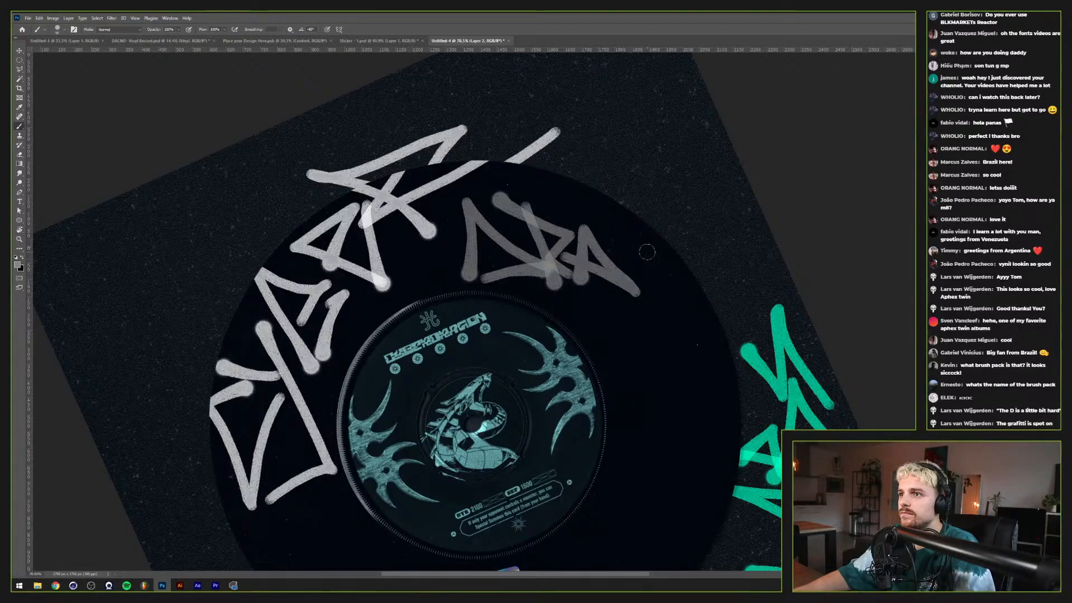
pyautogui.moveTo(664, 268)
pyautogui.mouseDown()
pyautogui.moveTo(660, 304)
pyautogui.moveTo(678, 289)
pyautogui.moveTo(639, 226)
pyautogui.mouseUp()
pyautogui.hotkey('ctrl', 'z')
pyautogui.hotkey('ctrl', 'z')
pyautogui.moveTo(682, 268); pyautogui.dragTo(634, 231)
pyautogui.hotkey('ctrl', 'z')
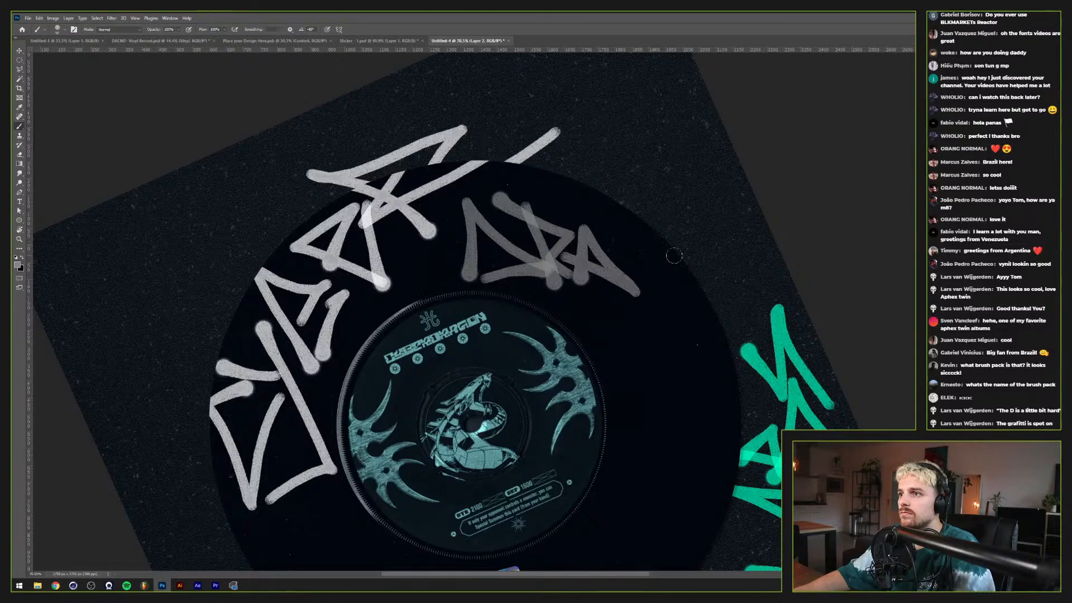
# Step: Brush the gray letters G, O and N to complete DRAGON, ending the N with a long tail beyond the vinyl's edge
pyautogui.moveTo(687, 271)
pyautogui.mouseDown()
pyautogui.moveTo(620, 232)
pyautogui.moveTo(644, 299)
pyautogui.moveTo(668, 278)
pyautogui.moveTo(629, 256)
pyautogui.moveTo(667, 315)
pyautogui.moveTo(716, 306)
pyautogui.moveTo(677, 228)
pyautogui.mouseUp()
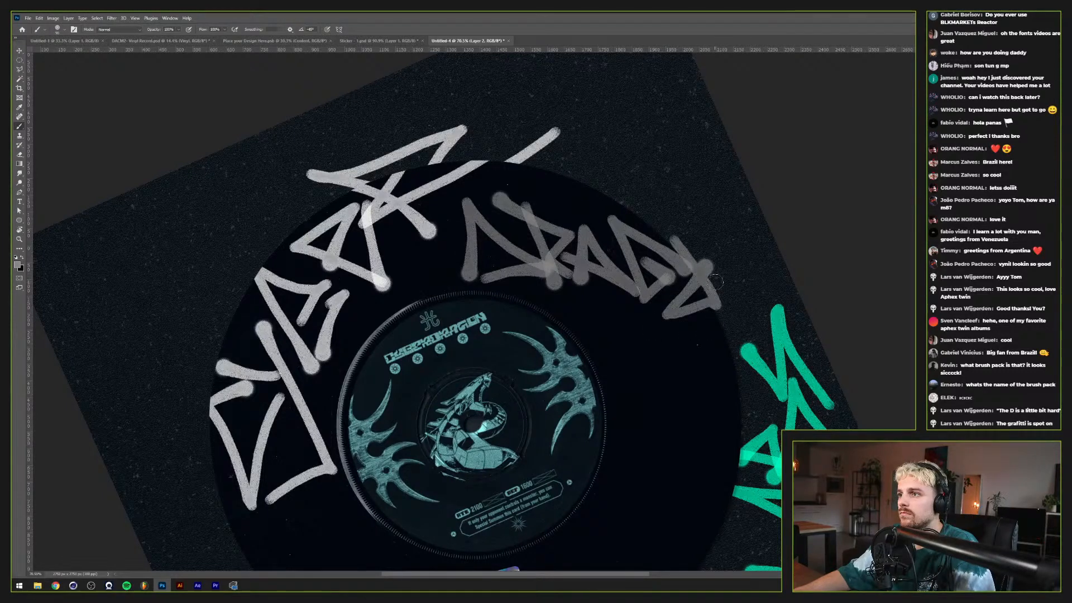
pyautogui.moveTo(716, 261)
pyautogui.mouseDown()
pyautogui.moveTo(726, 324)
pyautogui.moveTo(746, 329)
pyautogui.moveTo(758, 273)
pyautogui.mouseUp()
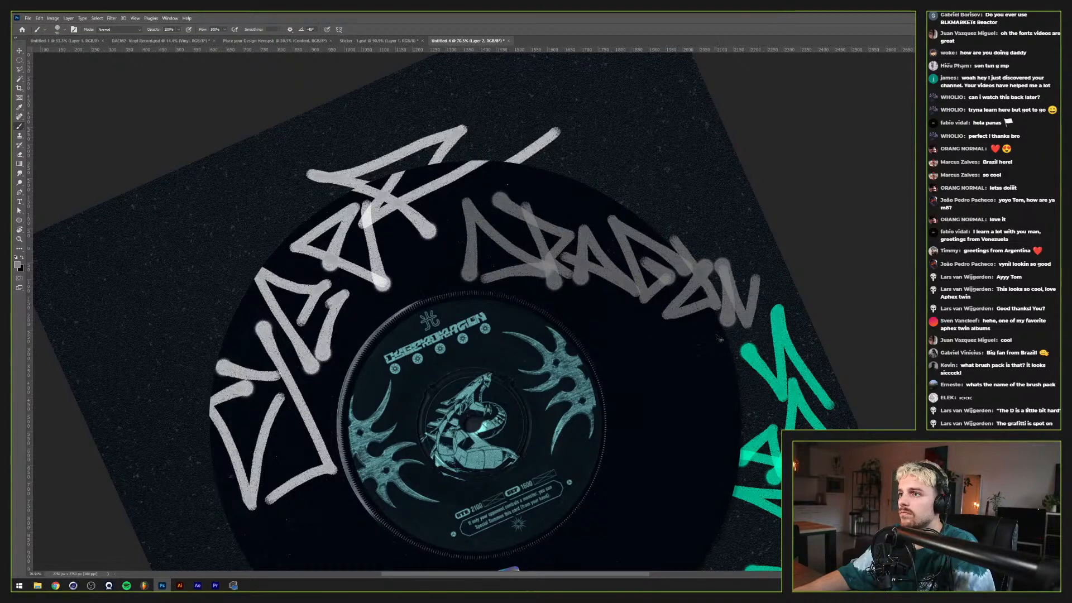
pyautogui.hotkey('ctrl', 'z')
pyautogui.moveTo(721, 265)
pyautogui.mouseDown()
pyautogui.moveTo(745, 328)
pyautogui.moveTo(757, 221)
pyautogui.mouseUp()
pyautogui.hotkey('ctrl', 'z')
pyautogui.moveTo(720, 264)
pyautogui.mouseDown()
pyautogui.moveTo(726, 276)
pyautogui.moveTo(757, 219)
pyautogui.mouseUp()
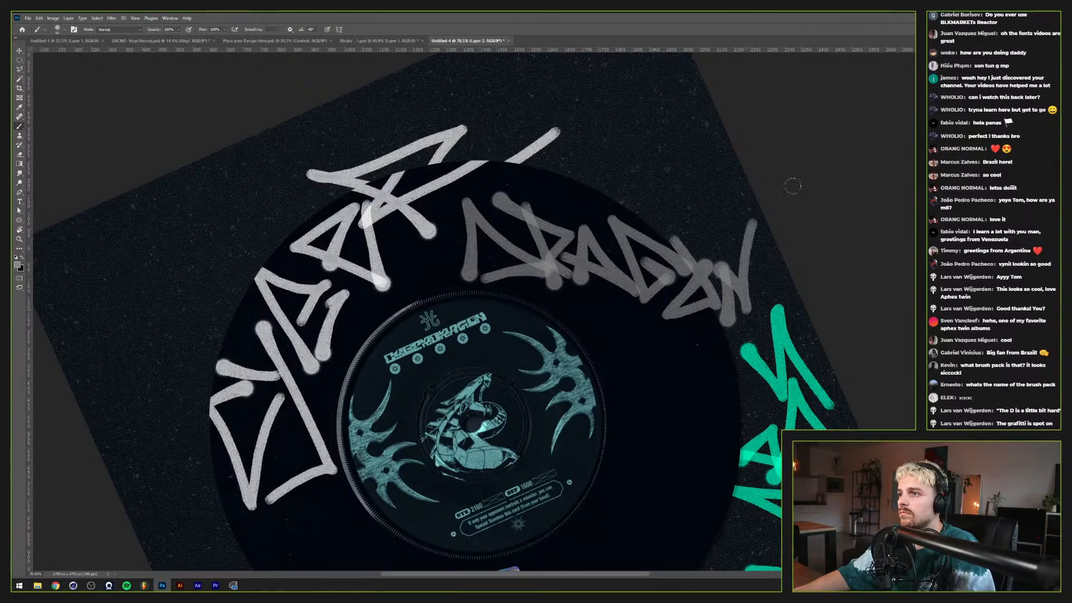
pyautogui.hotkey('ctrl', 'z')
pyautogui.moveTo(723, 266); pyautogui.dragTo(753, 222)
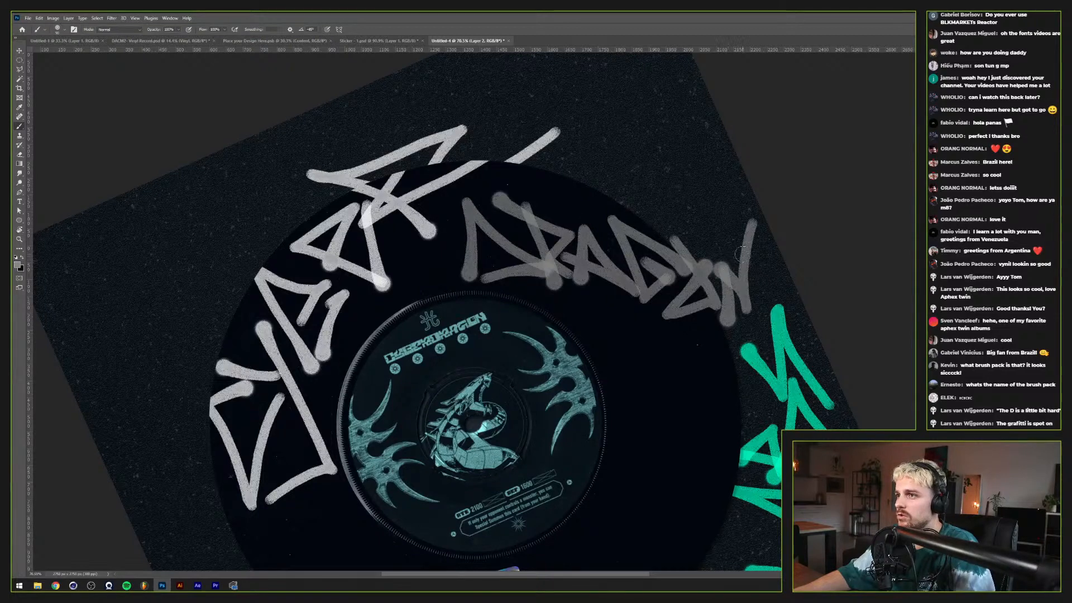
# Step: Rename the gray graffiti lettering layer Dragon
pyautogui.moveTo(838, 317)
pyautogui.mouseDown()
pyautogui.moveTo(892, 286)
pyautogui.moveTo(889, 293)
pyautogui.mouseUp()
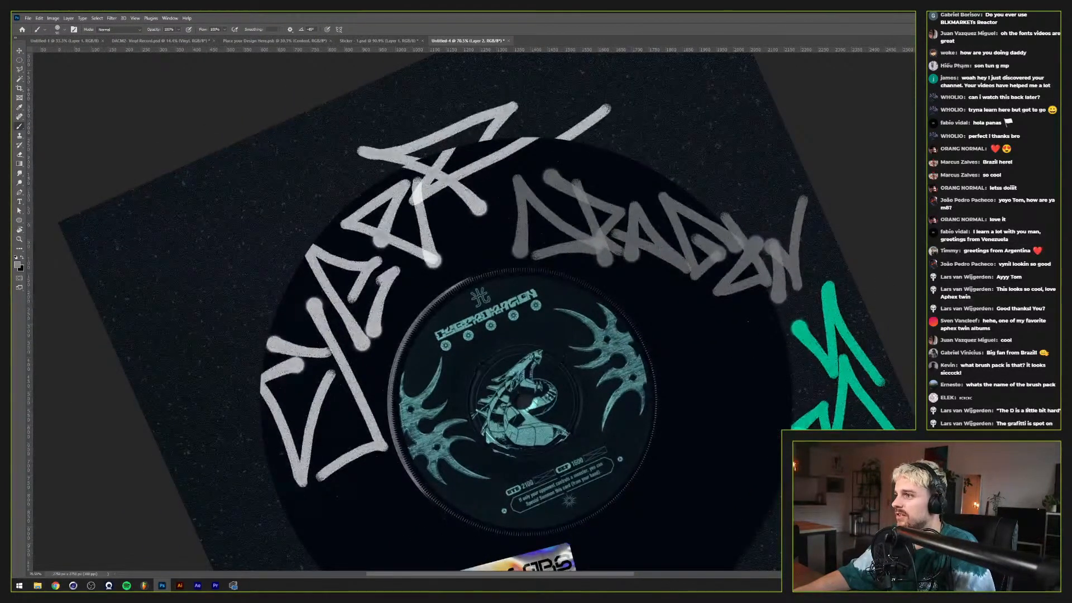
pyautogui.write('Dragon')
pyautogui.press('Return')
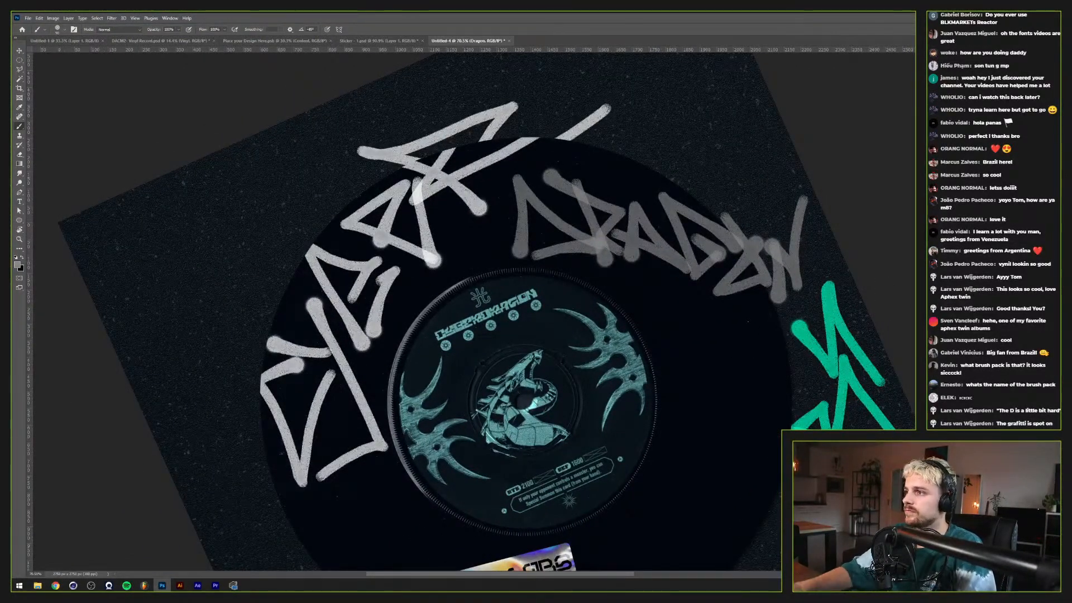
# Step: Rotate the DRAGON lettering slightly clockwise and move it closer to CYBER so it follows the vinyl's curve
pyautogui.hotkey('ctrl', 't')
pyautogui.moveTo(846, 296); pyautogui.dragTo(834, 235)
pyautogui.moveTo(738, 273); pyautogui.dragTo(709, 277)
pyautogui.moveTo(821, 287); pyautogui.dragTo(817, 293)
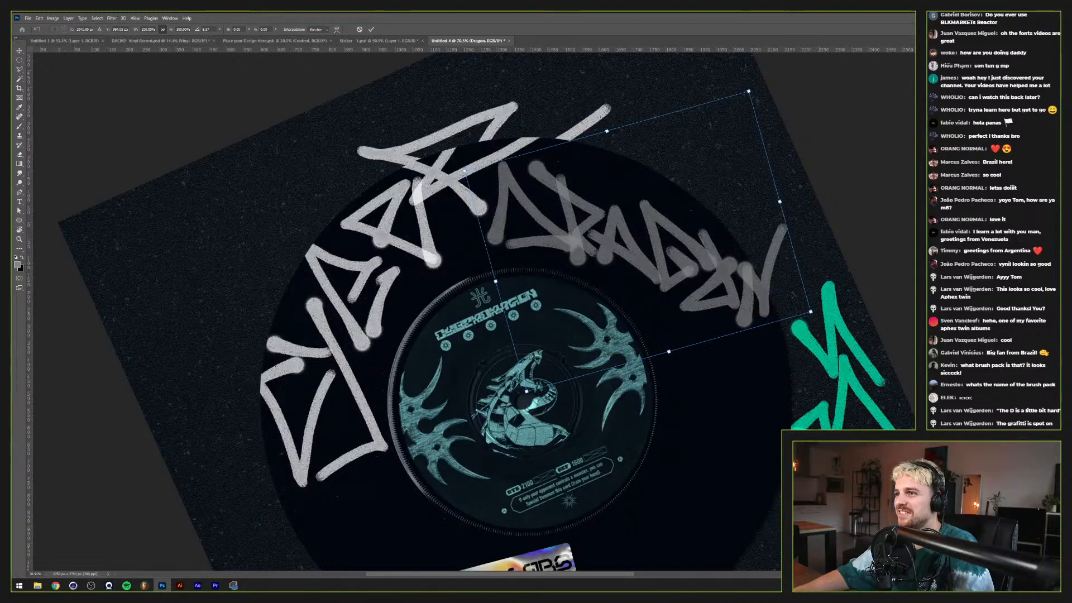
pyautogui.press('Return')
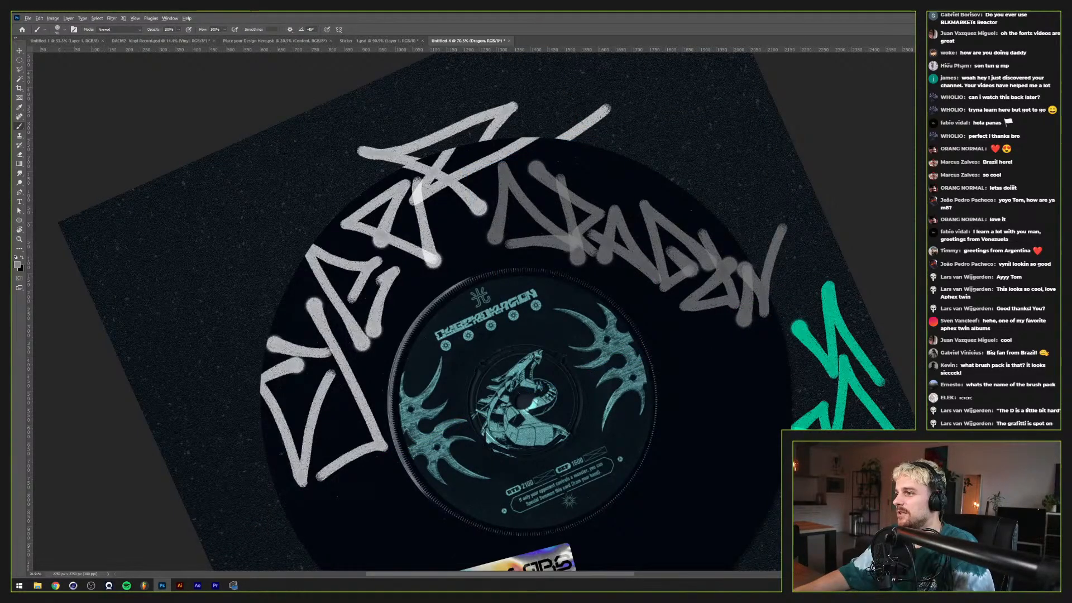
# Step: Clip the Dragon layer to the vinyl, then duplicate it and enlarge the copy slightly so its tail is offset on the background
pyautogui.hotkey('ctrl', 'alt', 'g')
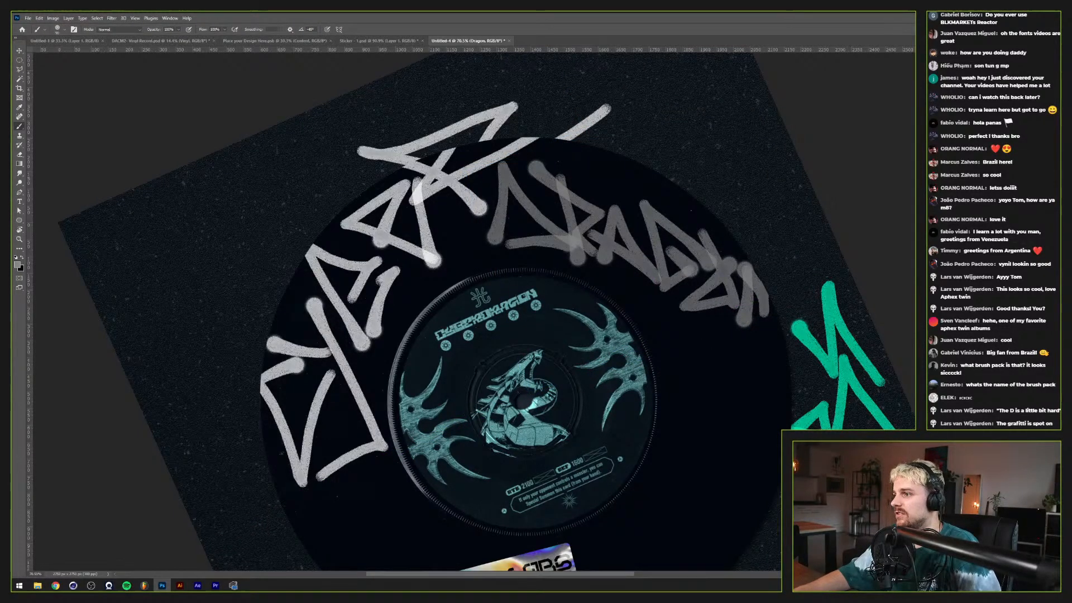
pyautogui.hotkey('ctrl', 'j')
pyautogui.hotkey('ctrl', 't')
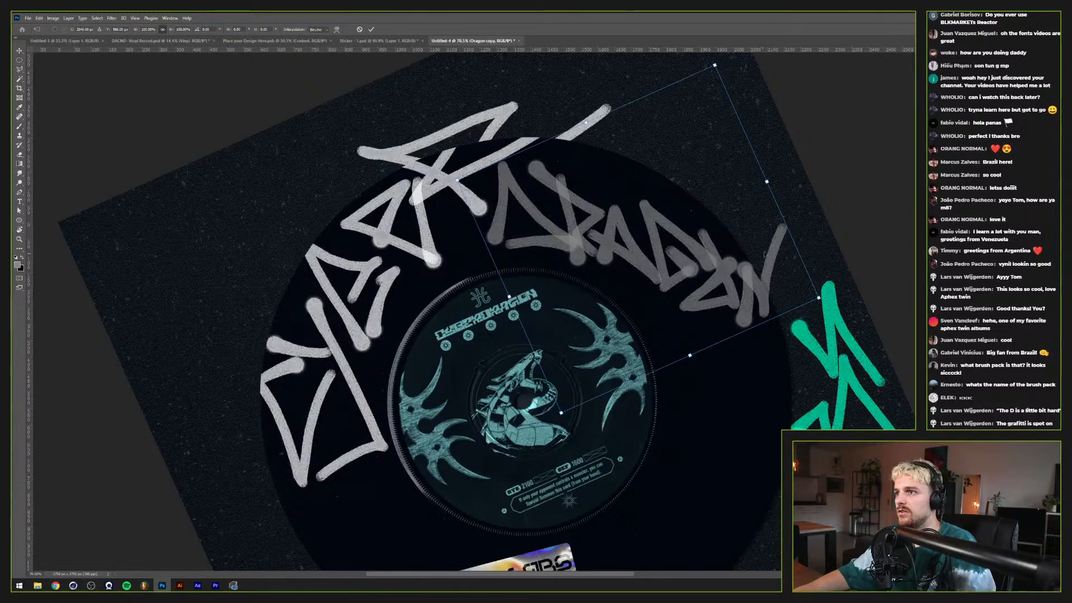
pyautogui.moveTo(767, 182); pyautogui.dragTo(770, 181)
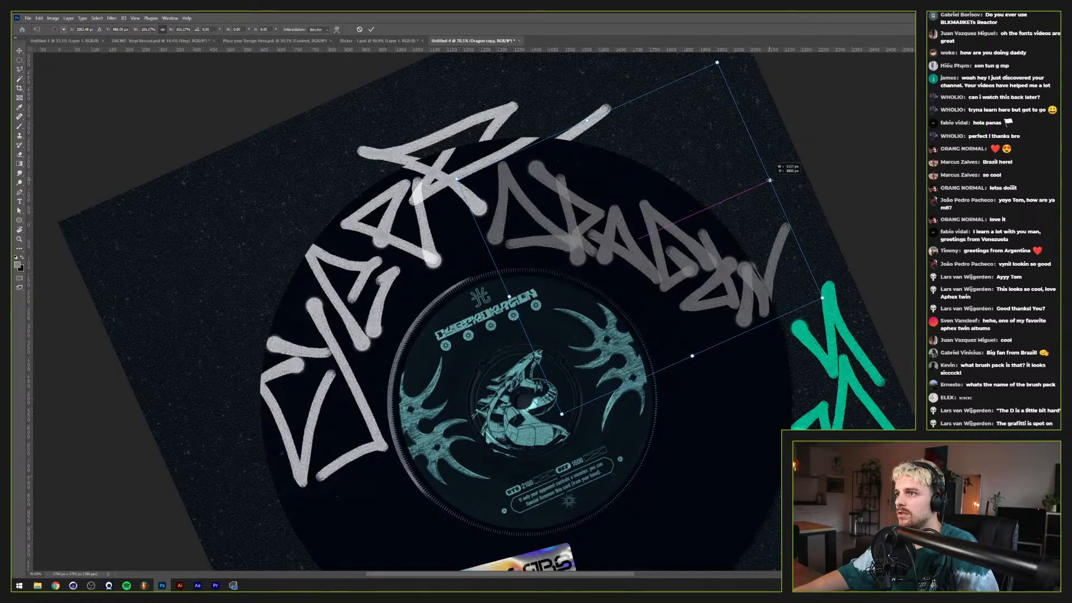
pyautogui.press('Return')
pyautogui.press('b')
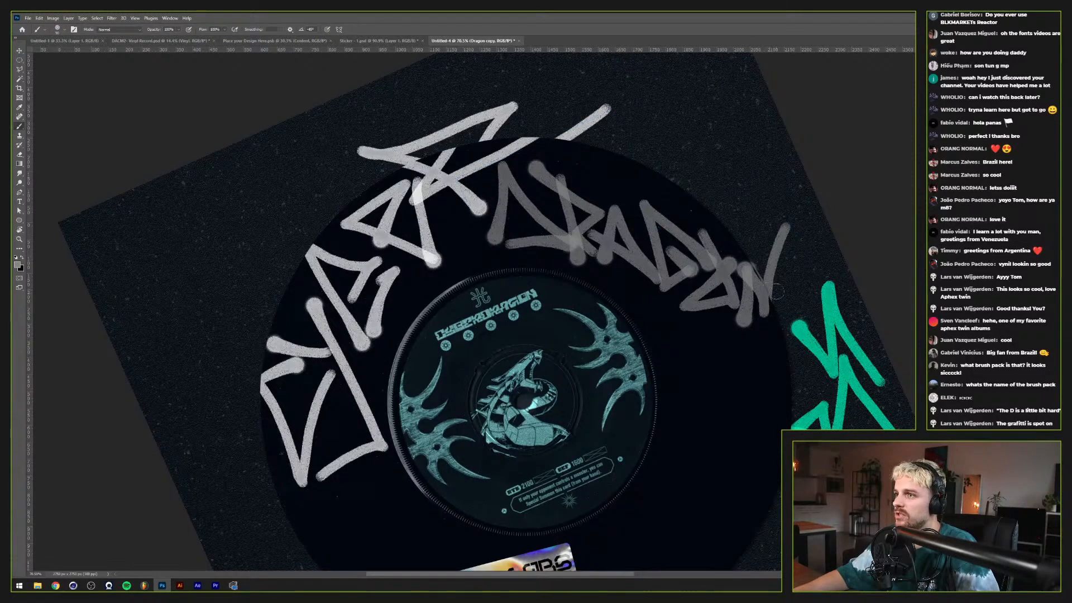
# Step: Inspect the offset where the N of DRAGON crosses the vinyl's edge, then view the whole upright composition
pyautogui.moveTo(778, 292); pyautogui.dragTo(849, 273)
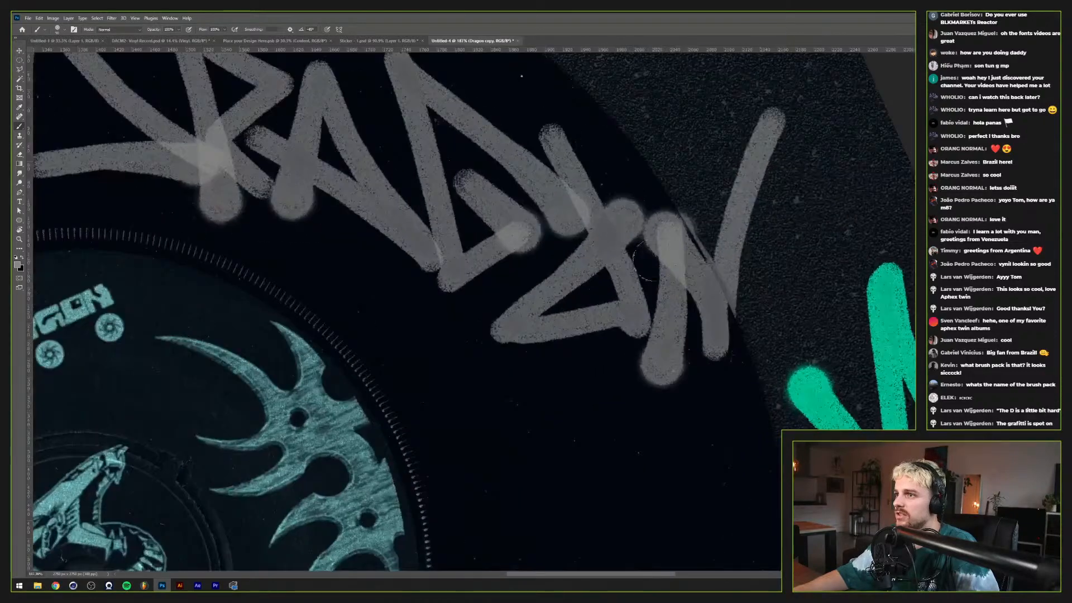
pyautogui.moveTo(725, 284); pyautogui.dragTo(669, 283)
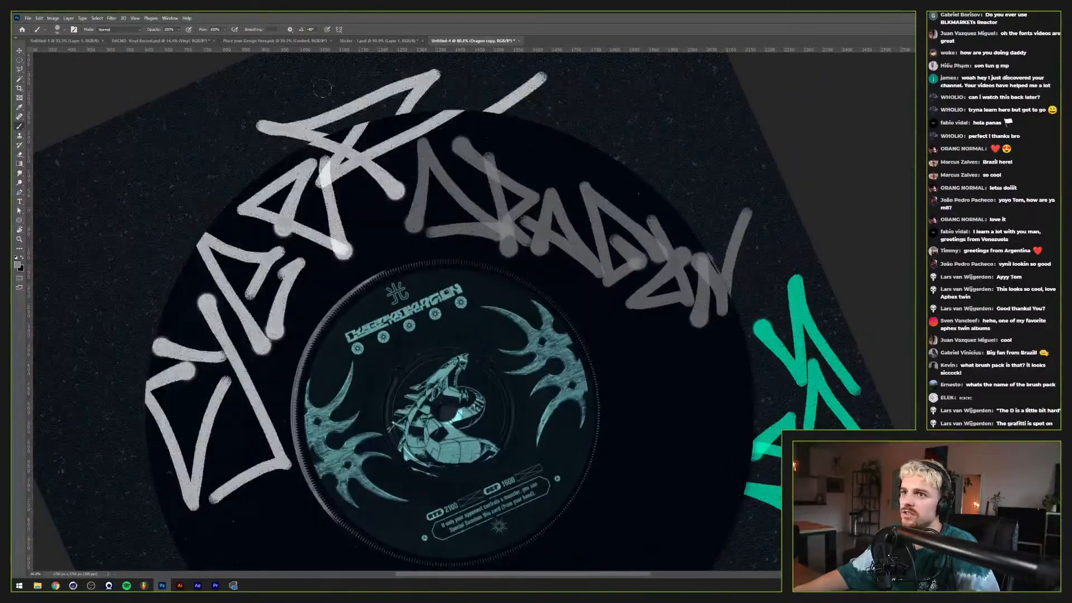
pyautogui.moveTo(599, 316)
pyautogui.mouseDown()
pyautogui.moveTo(548, 316)
pyautogui.moveTo(659, 293)
pyautogui.moveTo(589, 304)
pyautogui.mouseUp()
pyautogui.hotkey('ctrl', '0')
pyautogui.press('r')
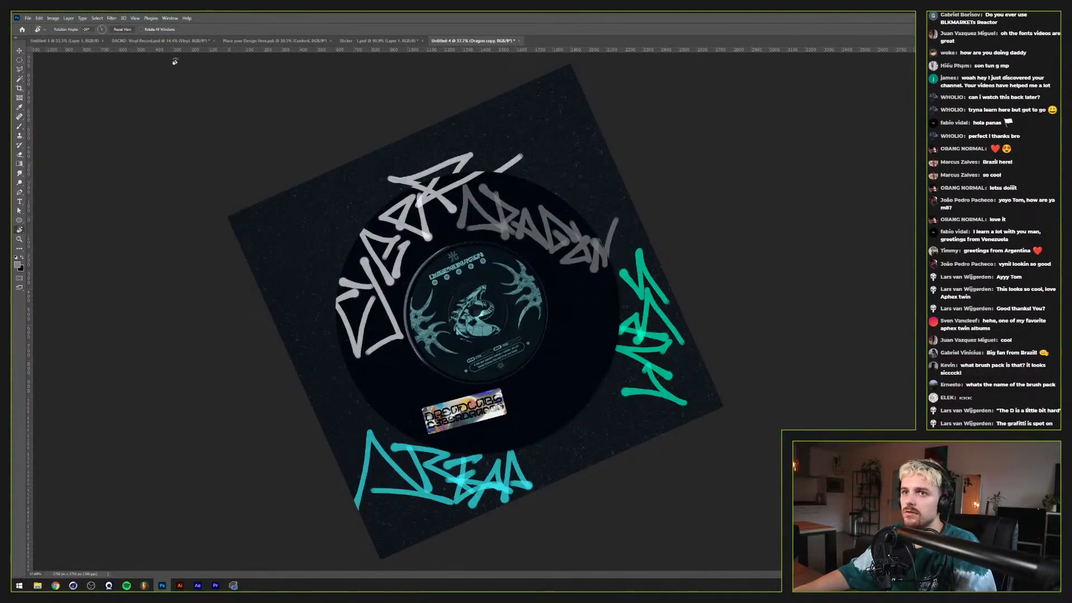
pyautogui.click(123, 29)
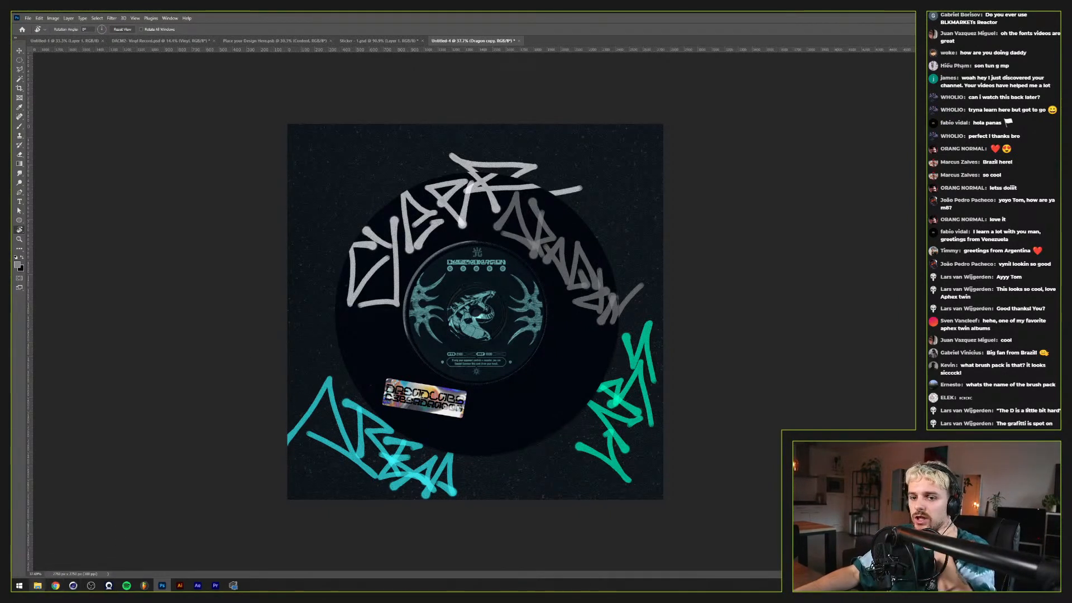
# Step: Open the bonus folder of the fvll - cranium pack inside the Dreadlabs resources in File Explorer
pyautogui.moveTo(37, 585)
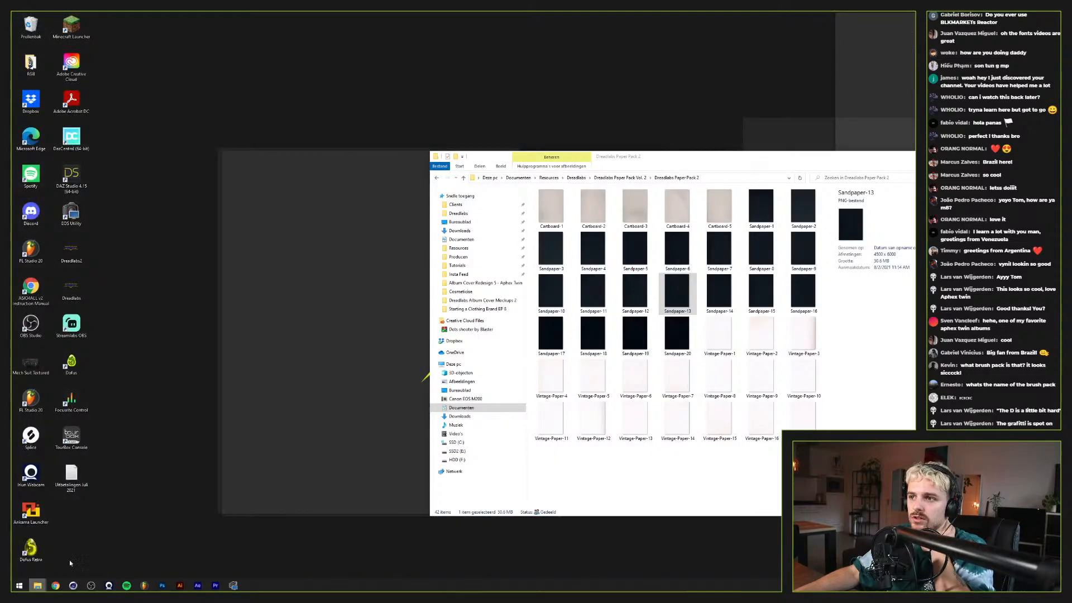
pyautogui.click(69, 559)
pyautogui.click(618, 178)
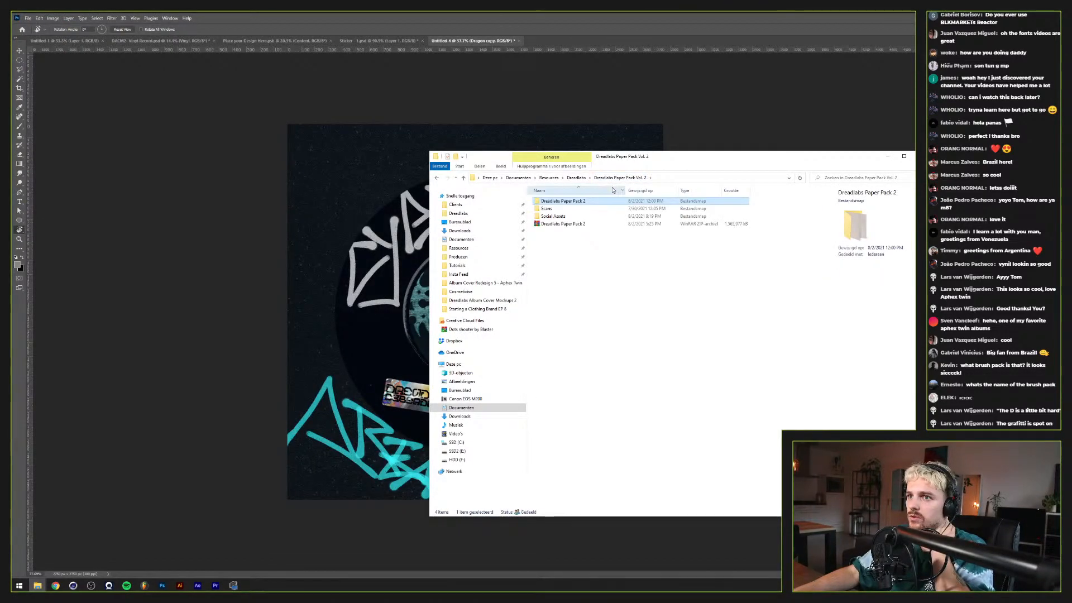
pyautogui.click(576, 179)
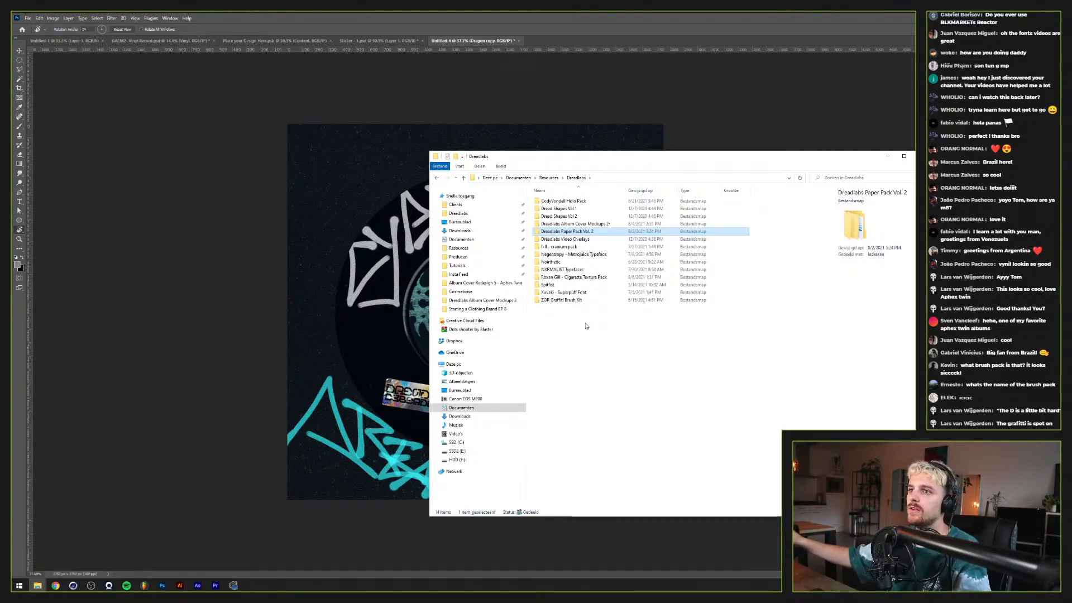
pyautogui.doubleClick(587, 247)
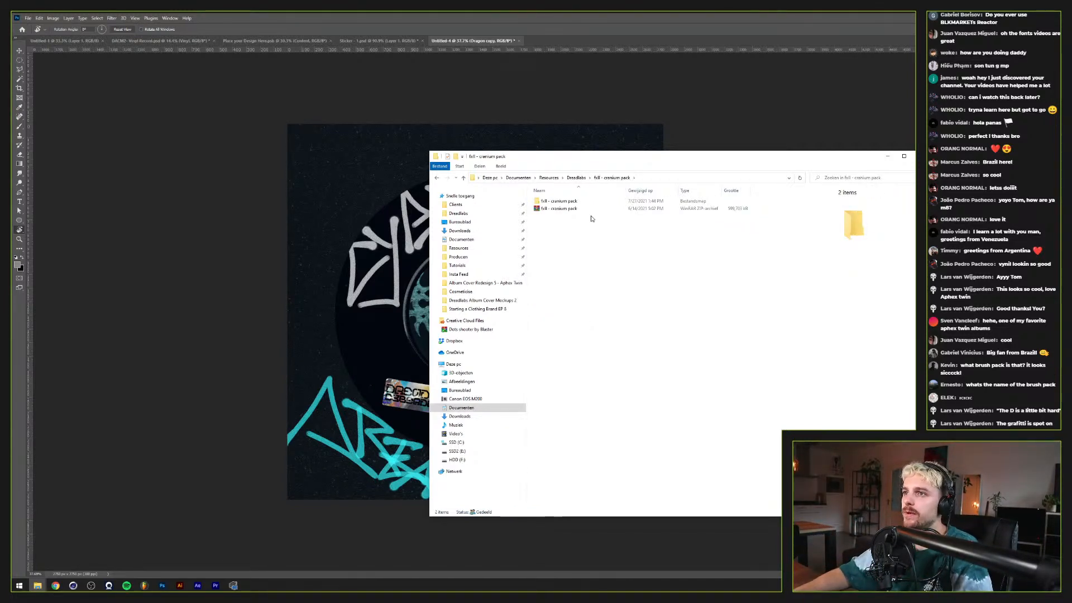
pyautogui.doubleClick(591, 209)
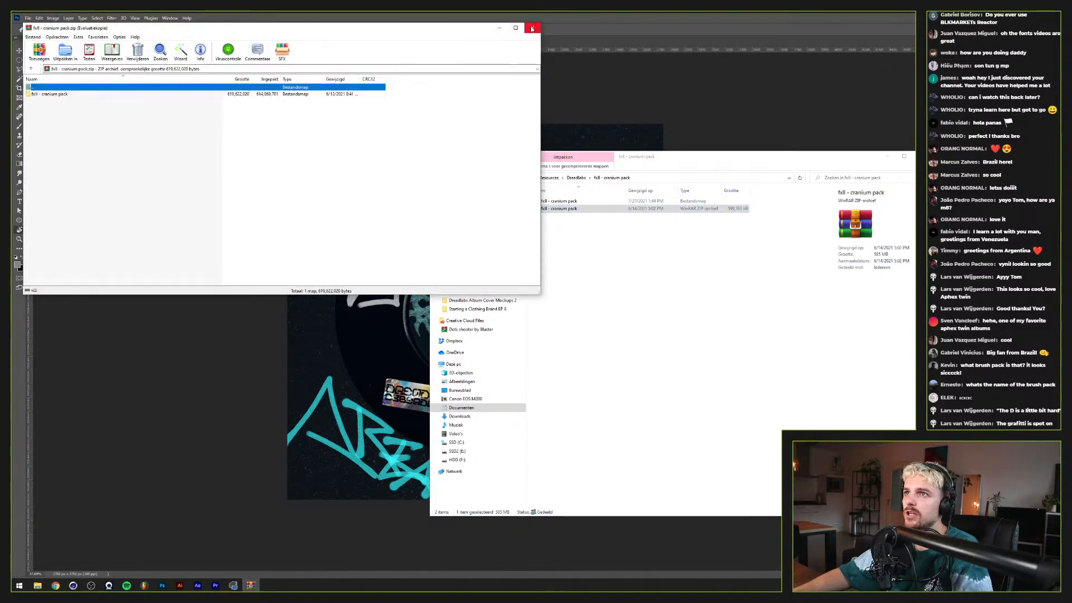
pyautogui.click(532, 29)
pyautogui.doubleClick(595, 203)
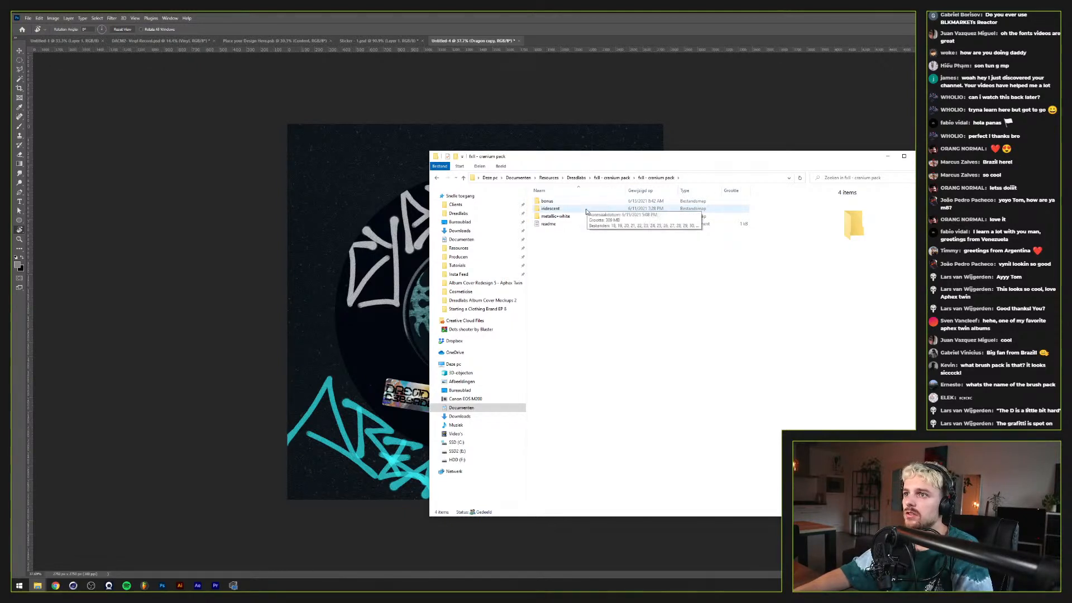
pyautogui.doubleClick(588, 202)
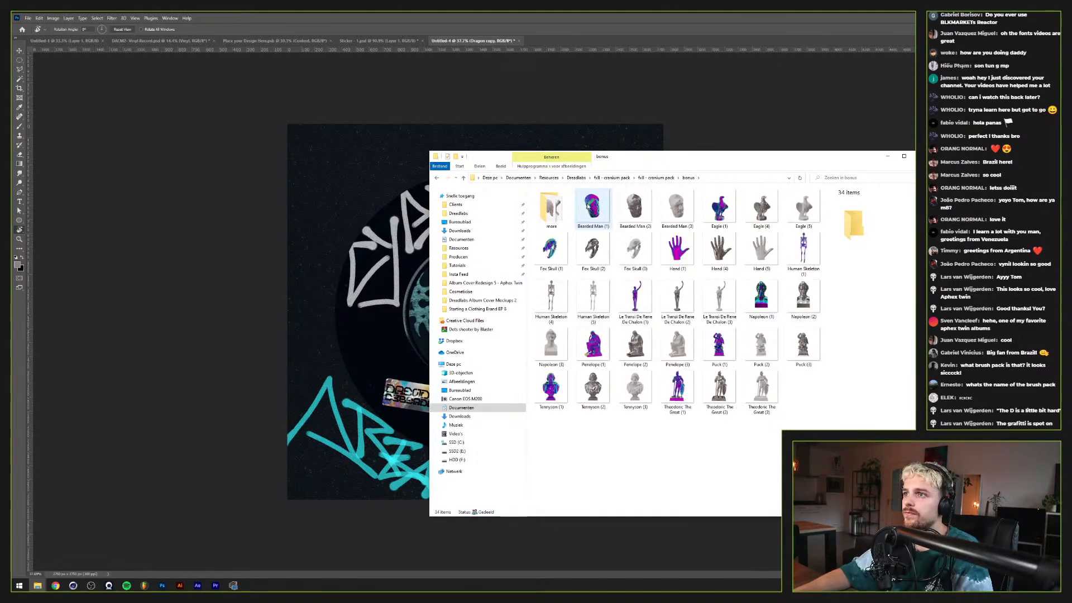
# Step: Place the Fox Skull (3) image from the bonus folder over the center of the vinyl composition
pyautogui.click(635, 250)
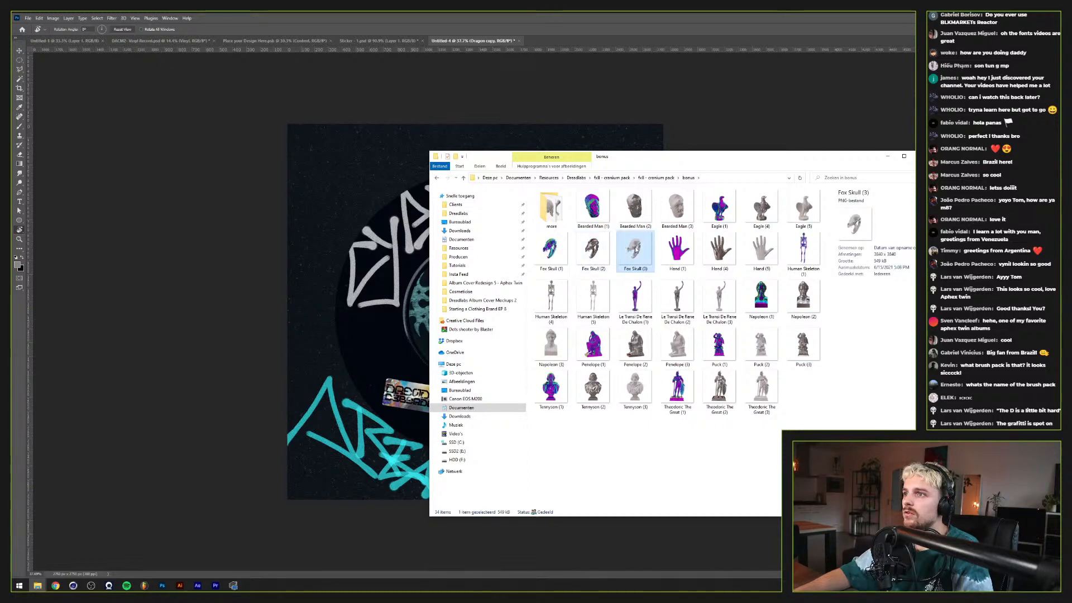
pyautogui.moveTo(637, 250); pyautogui.dragTo(393, 195)
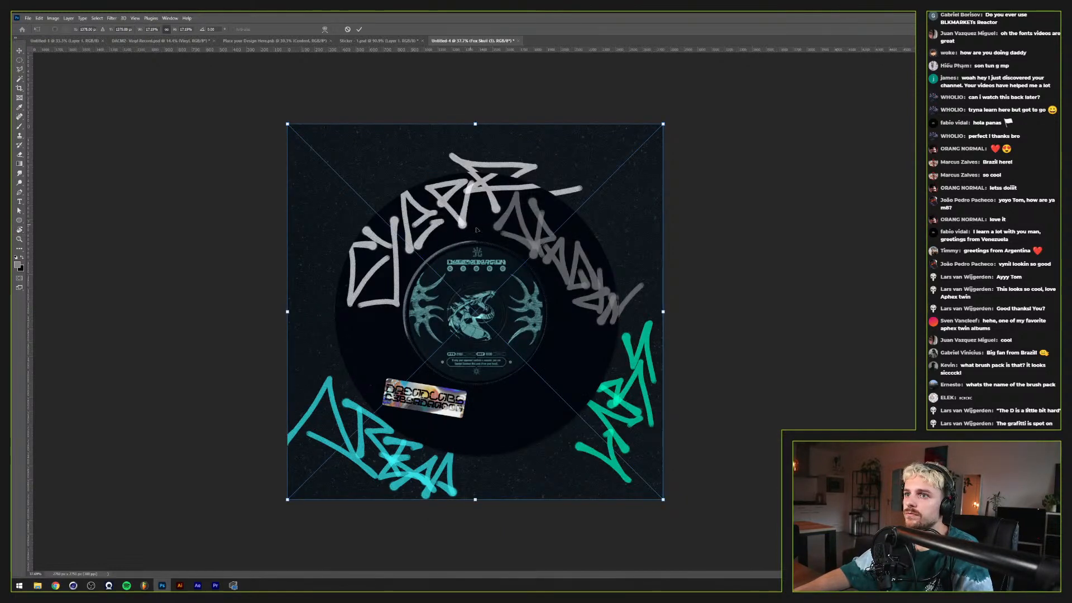
pyautogui.press('Return')
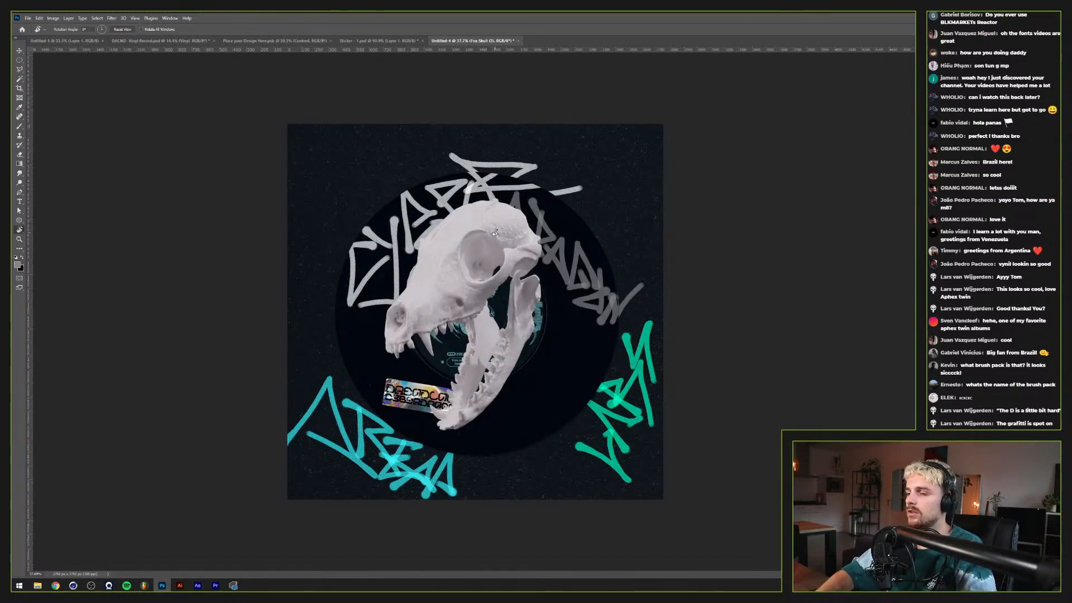
pyautogui.click(112, 18)
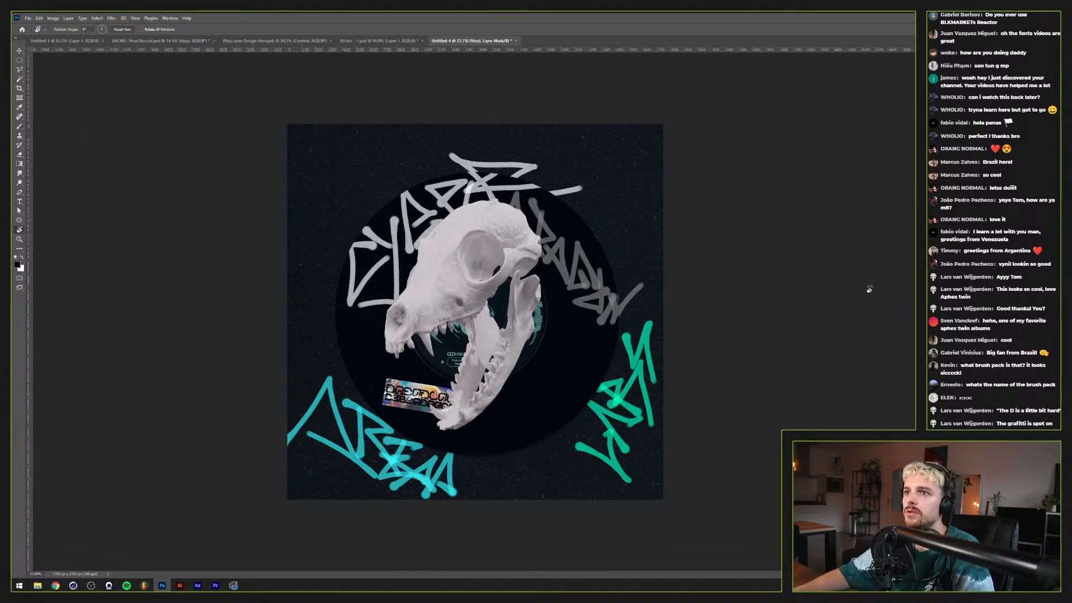
pyautogui.click(111, 18)
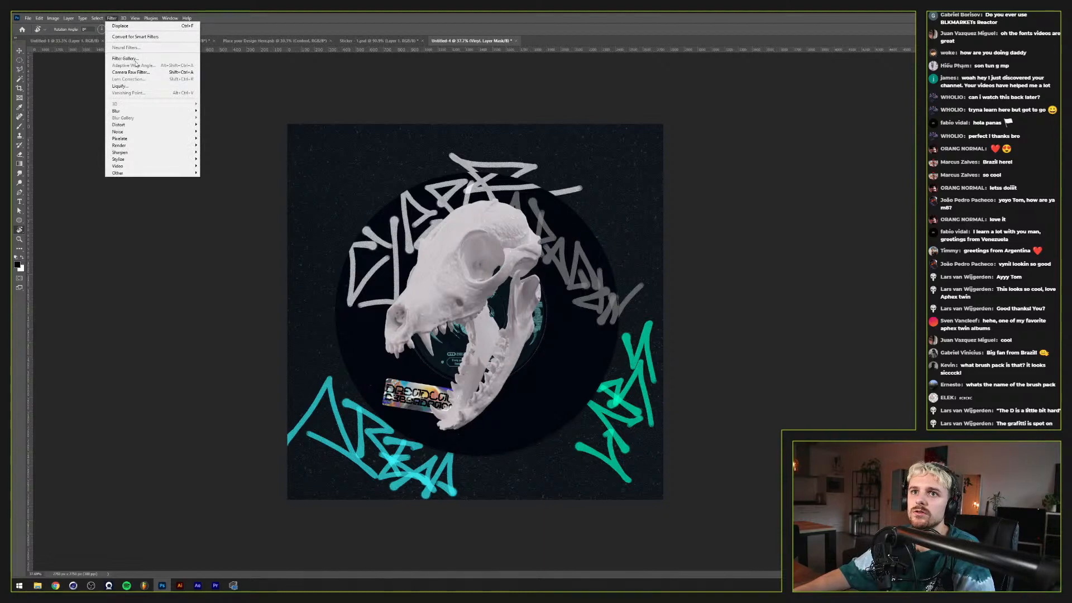
pyautogui.click(133, 59)
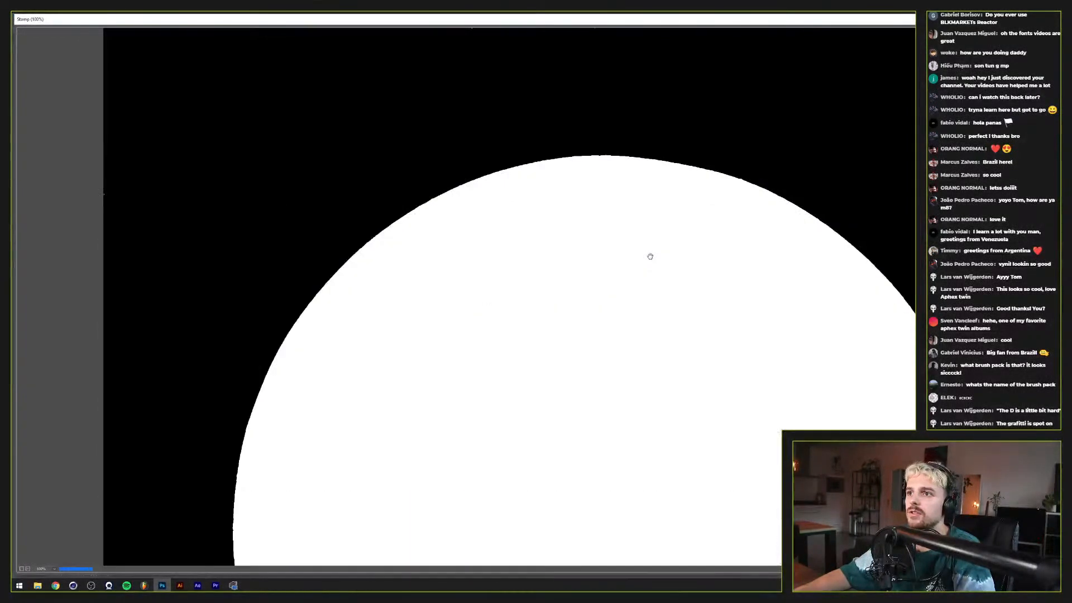
pyautogui.press('Return')
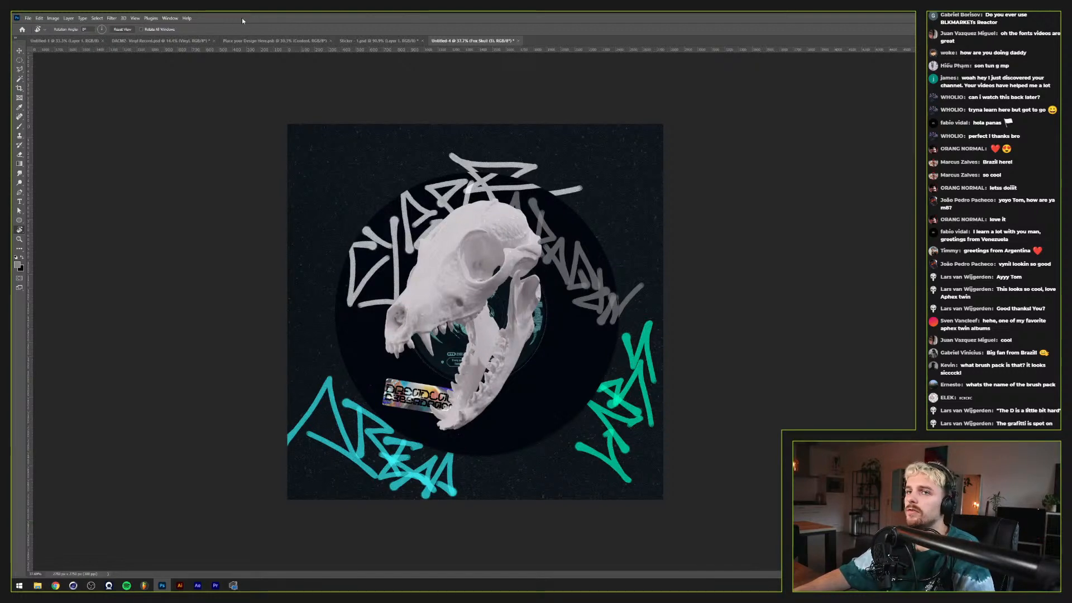
pyautogui.click(110, 19)
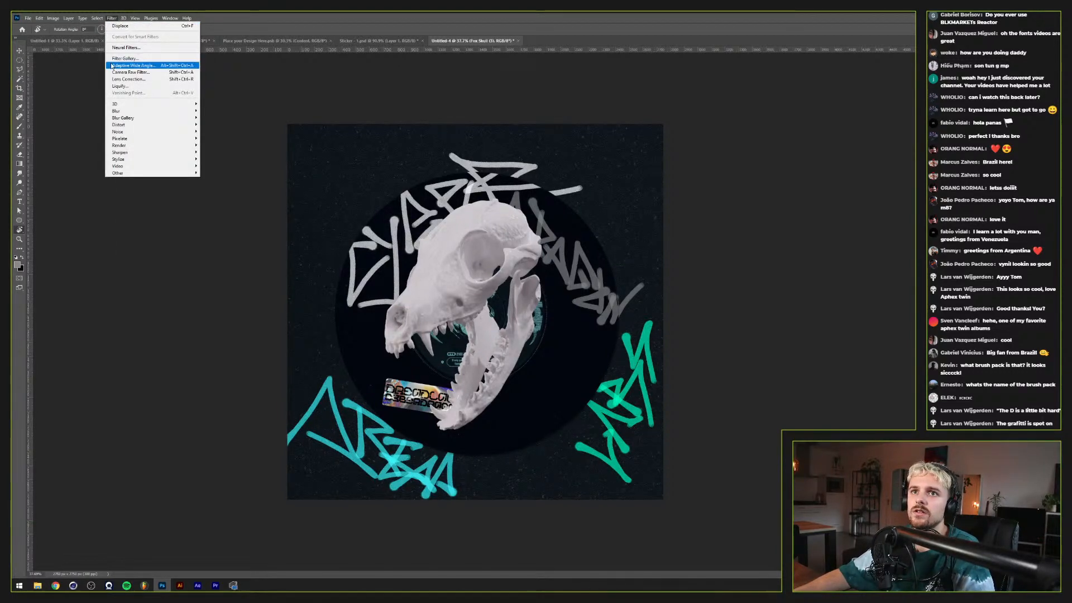
pyautogui.click(113, 58)
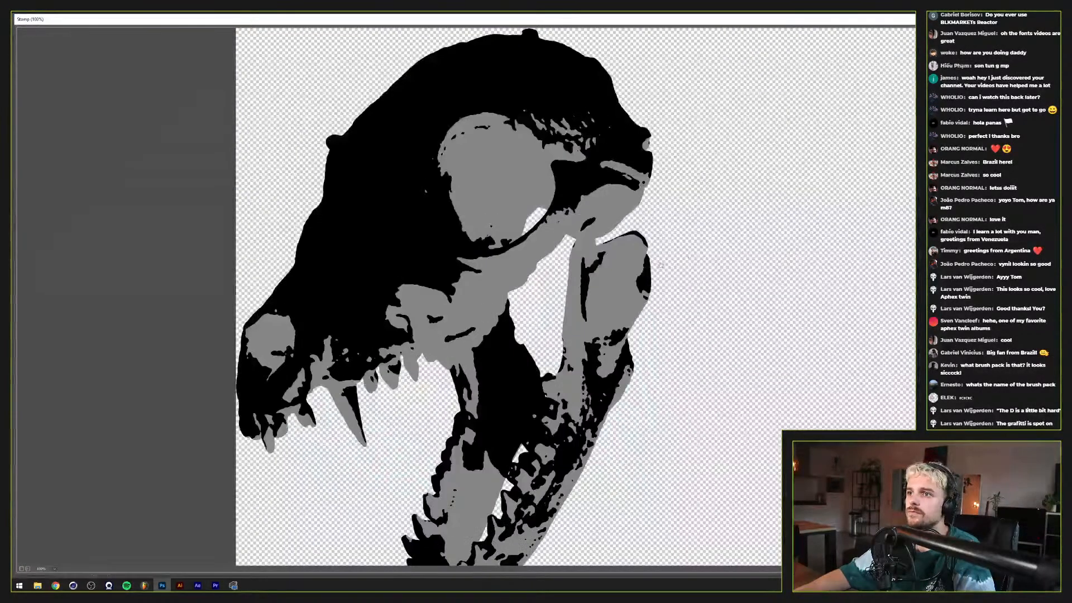
pyautogui.press('Escape')
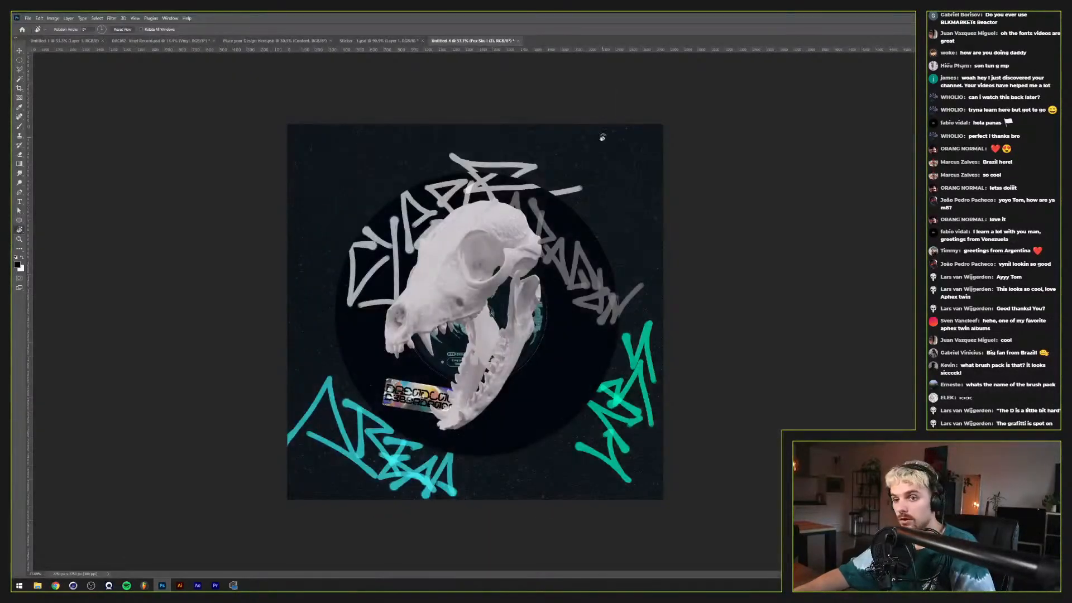
# Step: Use white as the foreground color and apply Filter Gallery Stamp and Film Grain effects to the fox skull
pyautogui.click(138, 18)
pyautogui.moveTo(124, 17)
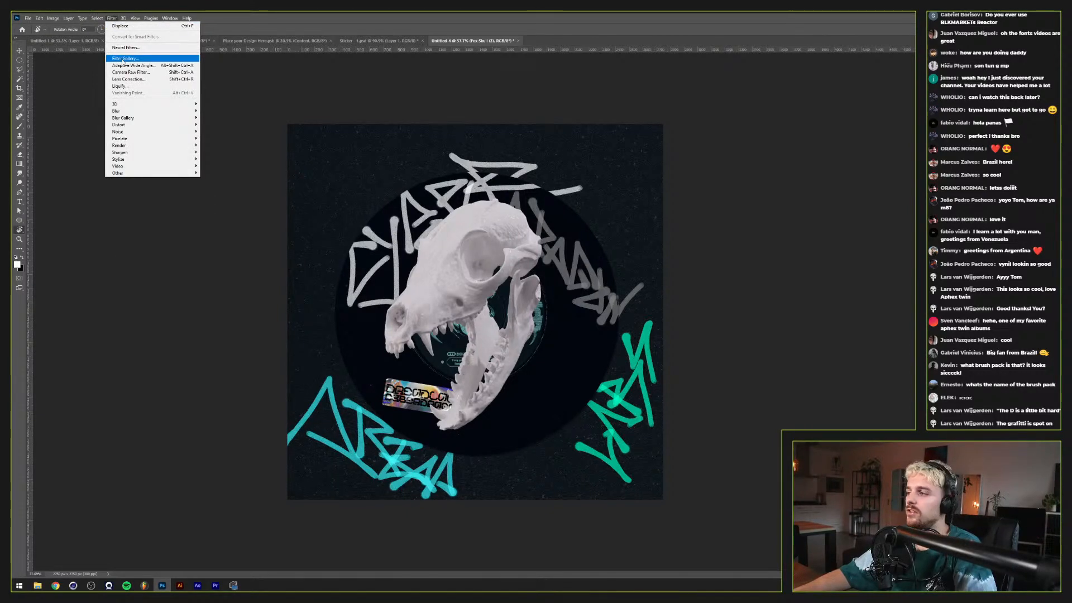
pyautogui.click(123, 60)
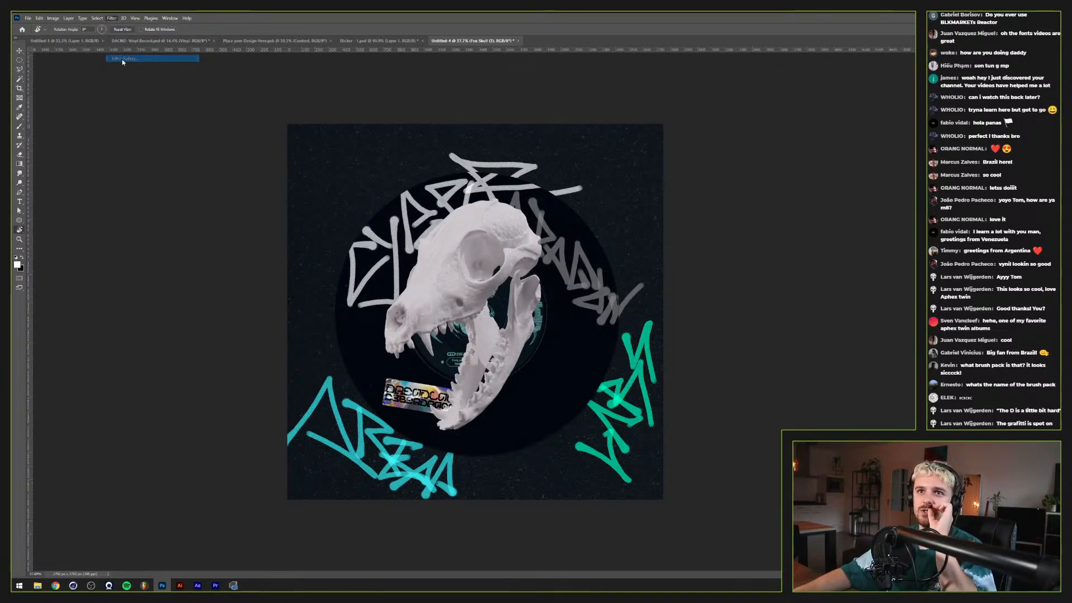
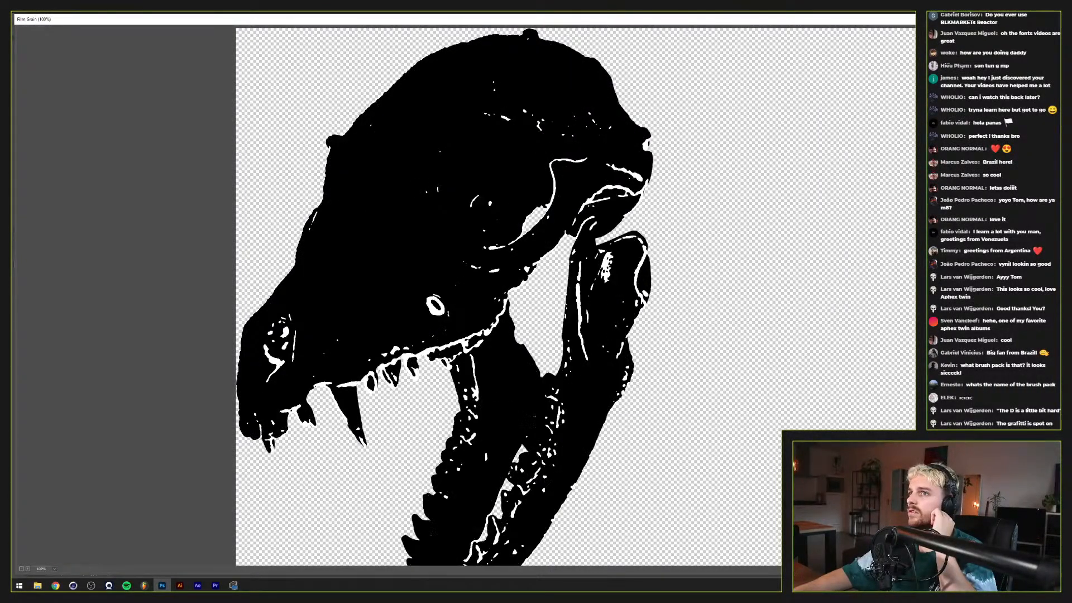
pyautogui.press('Return')
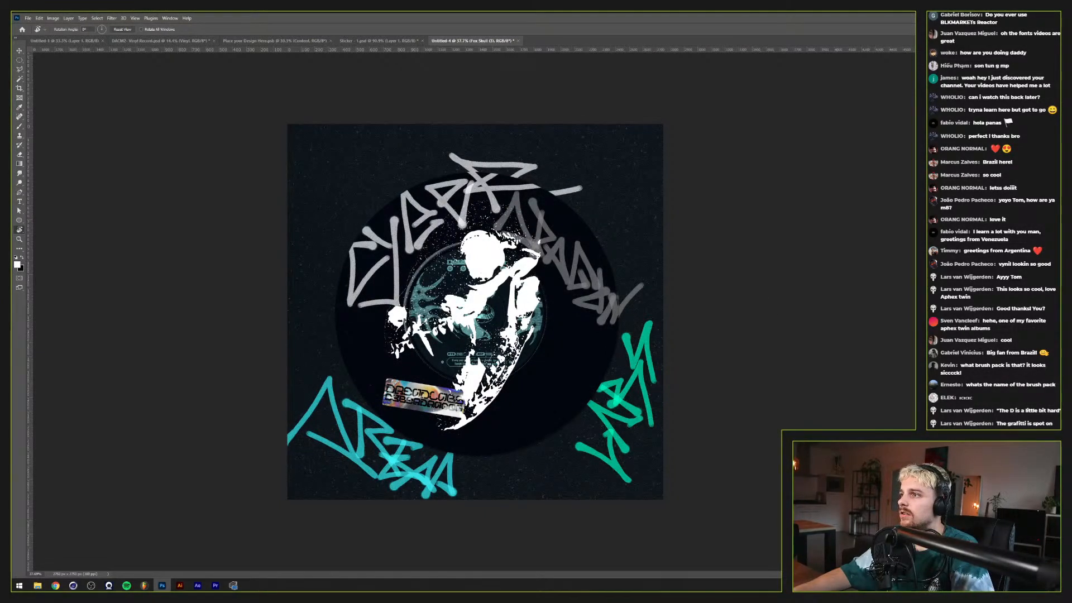
# Step: Undo the last blending change and readjust the skull's Filter Gallery effects to clear the grain speckles from its black areas
pyautogui.hotkey('ctrl', 'z')
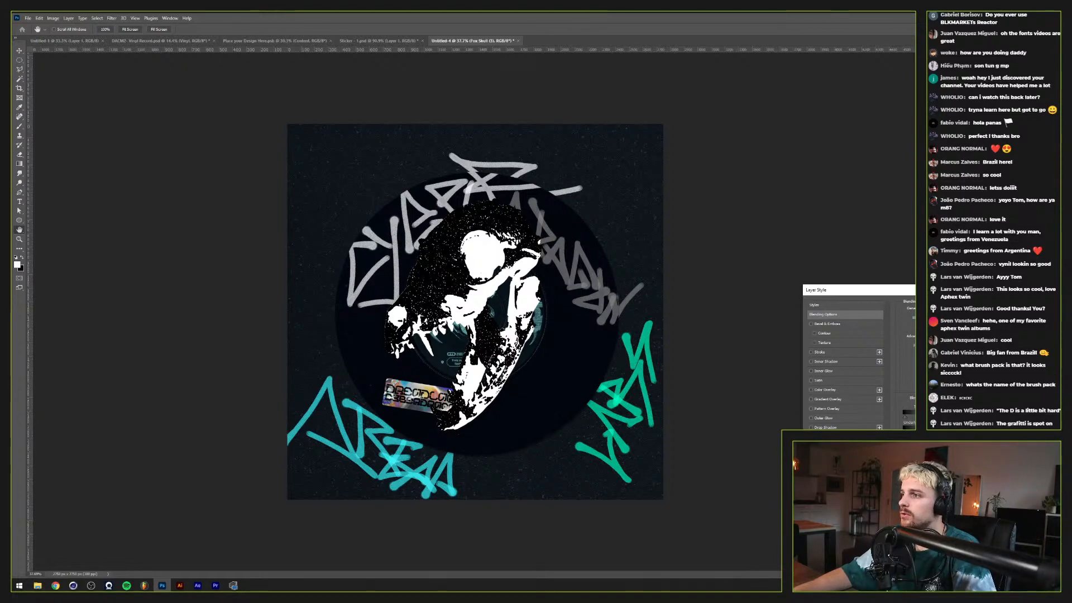
pyautogui.press('Escape')
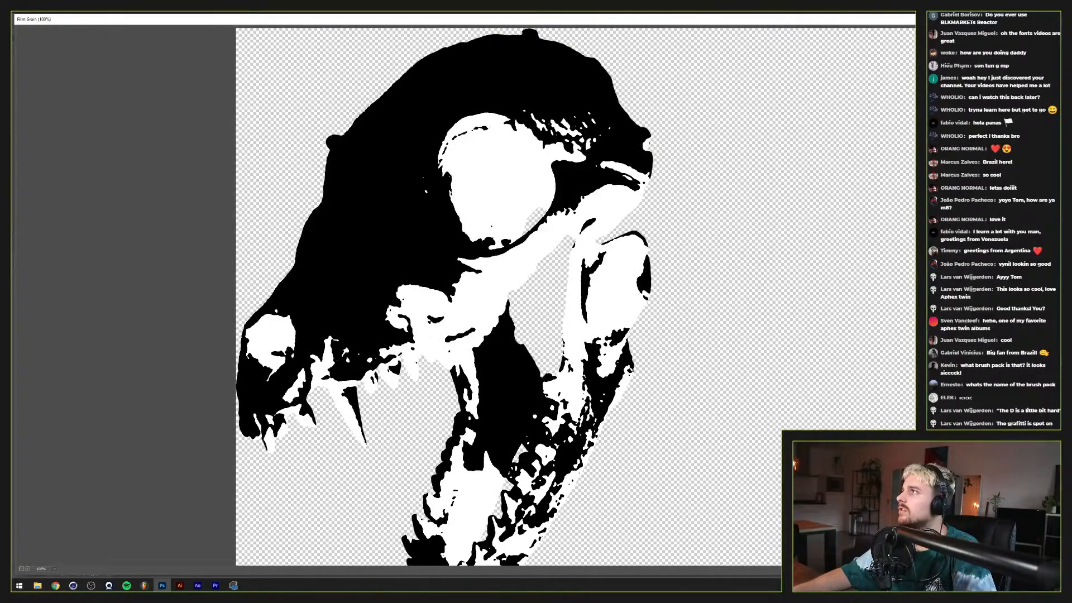
pyautogui.press('Return')
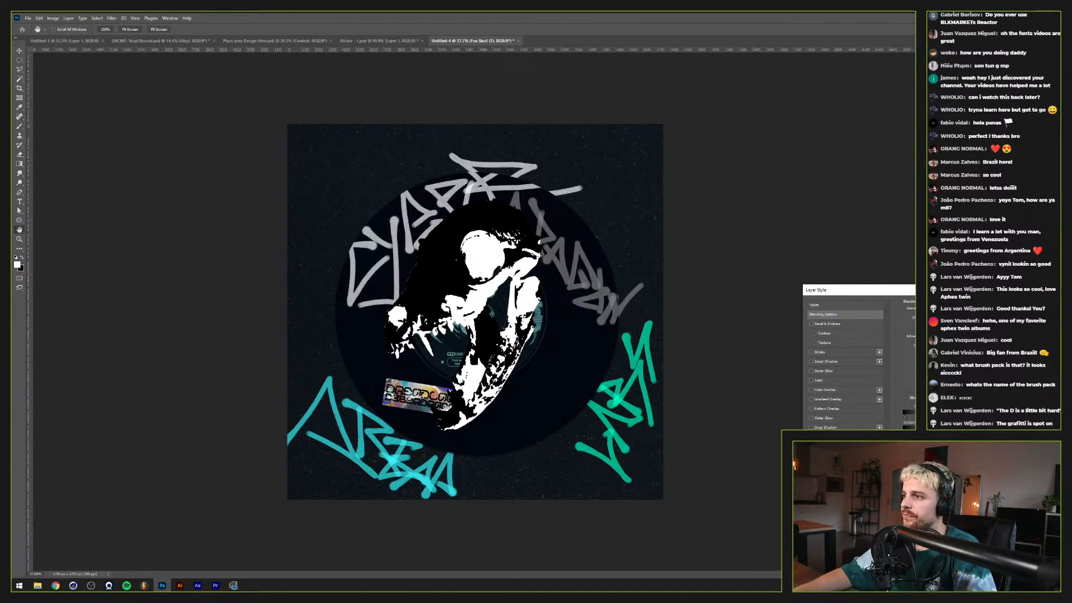
# Step: Move the Layer Style dialog beside the artwork, narrow the Photoshop window so its side panels fit, and get Illustrator out of the way
pyautogui.moveTo(946, 296); pyautogui.dragTo(718, 208)
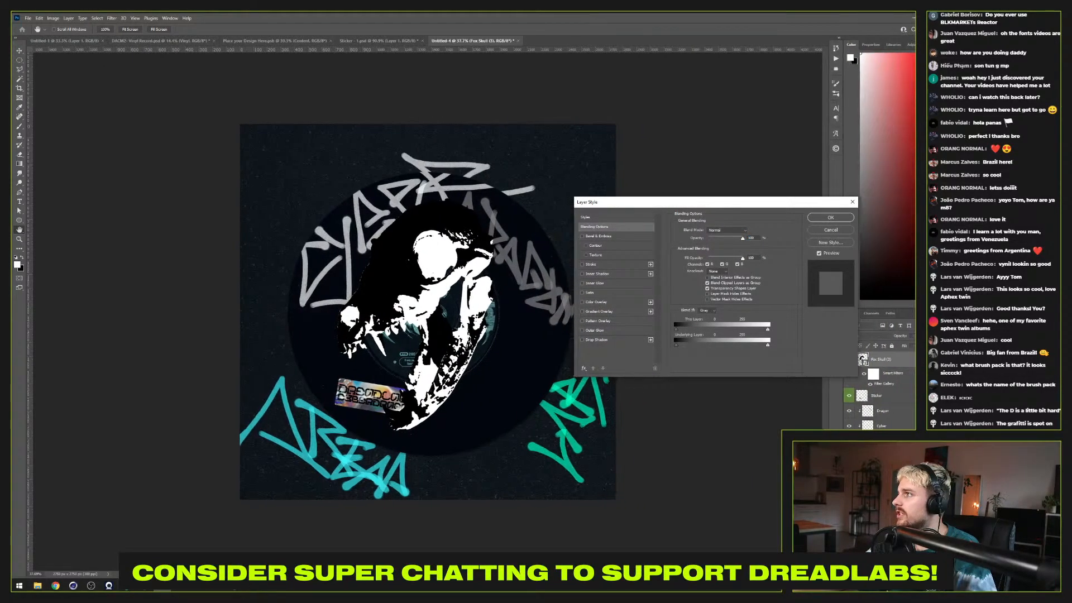
pyautogui.moveTo(948, 367); pyautogui.dragTo(912, 365)
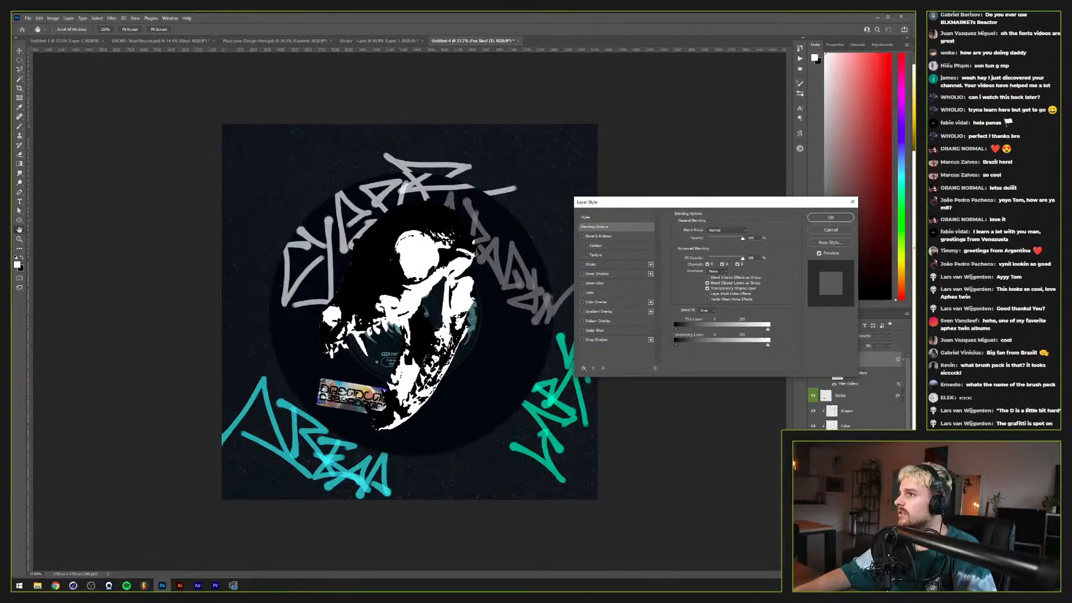
pyautogui.hotkey('alt', 'Tab')
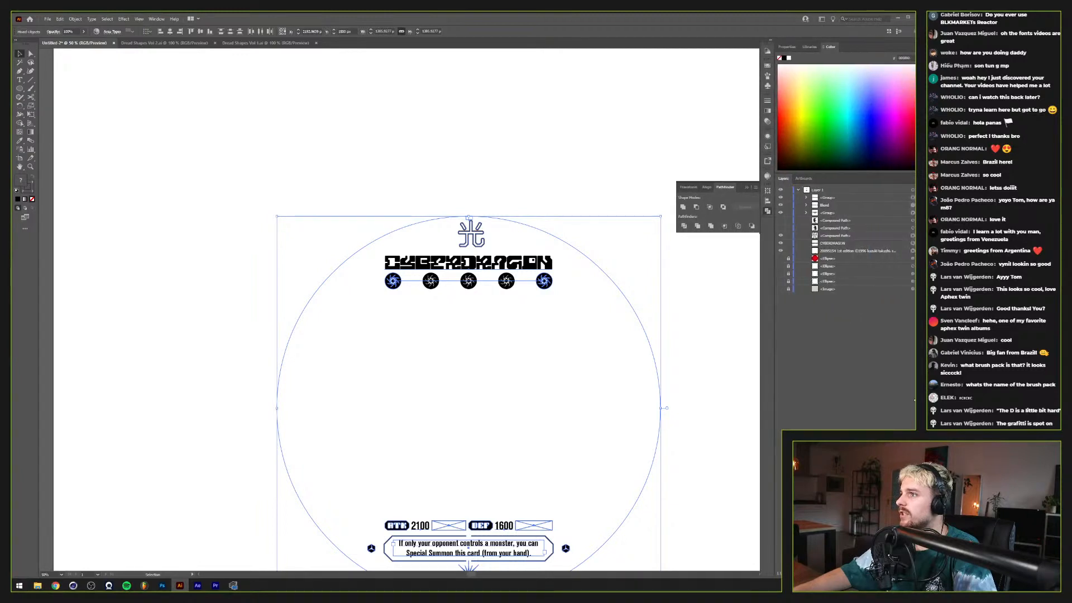
pyautogui.moveTo(915, 399)
pyautogui.mouseDown()
pyautogui.moveTo(893, 397)
pyautogui.moveTo(912, 395)
pyautogui.mouseUp()
pyautogui.click(885, 17)
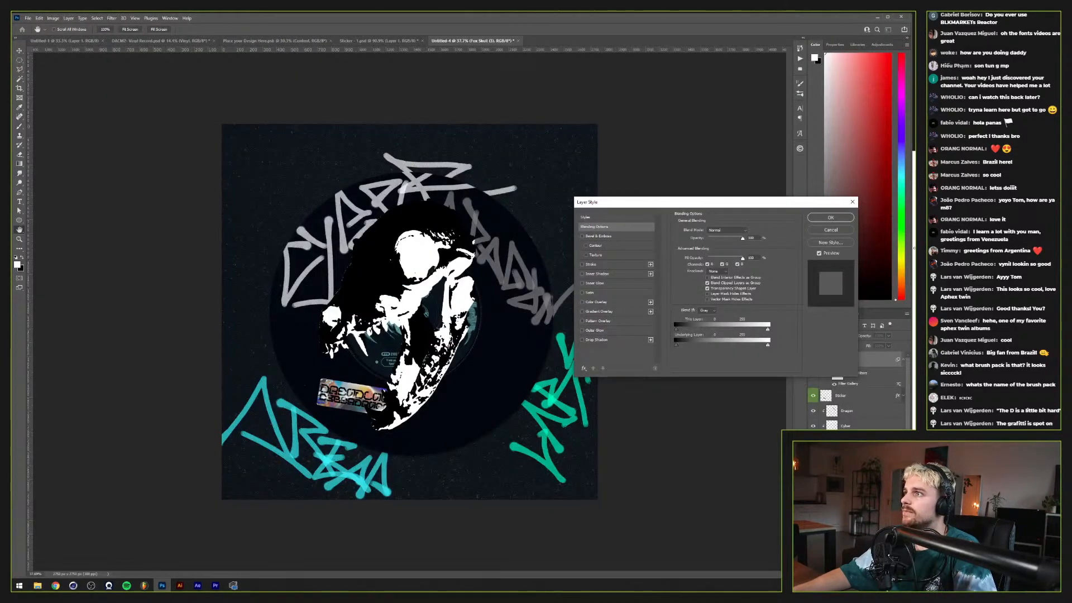
pyautogui.moveTo(914, 272); pyautogui.dragTo(910, 273)
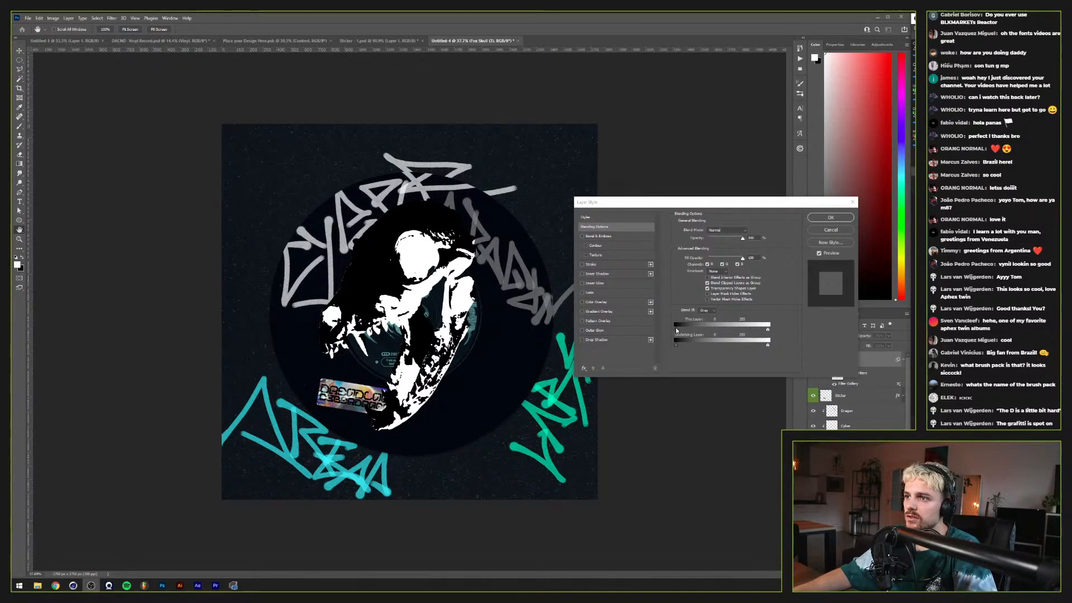
# Step: Hide the fox skull's black areas by splitting the black This Layer Blend If slider, and apply the layer style
pyautogui.click(692, 329)
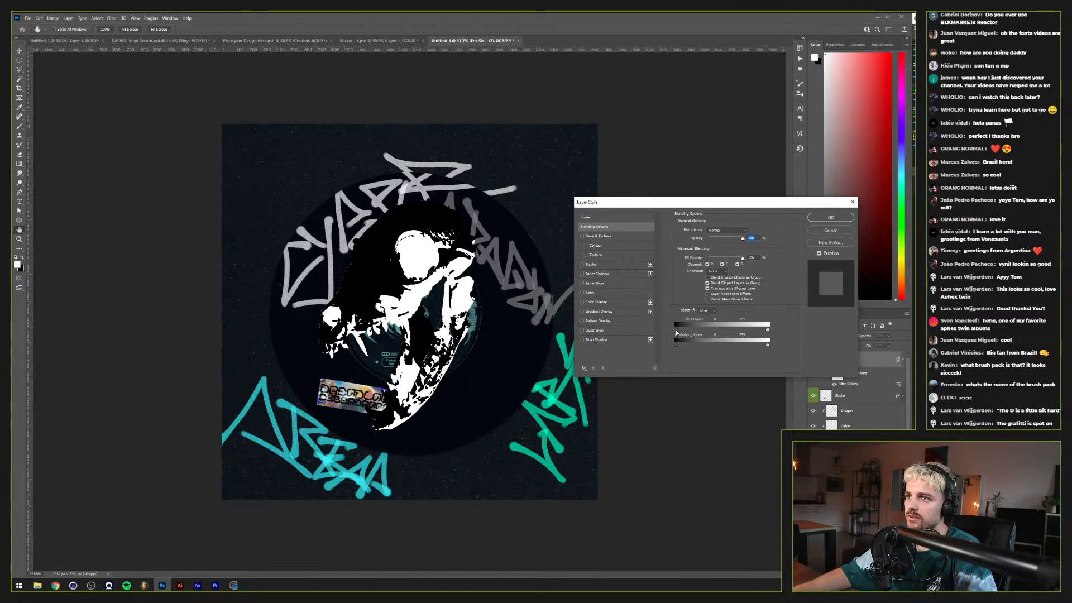
pyautogui.moveTo(676, 333); pyautogui.dragTo(686, 331)
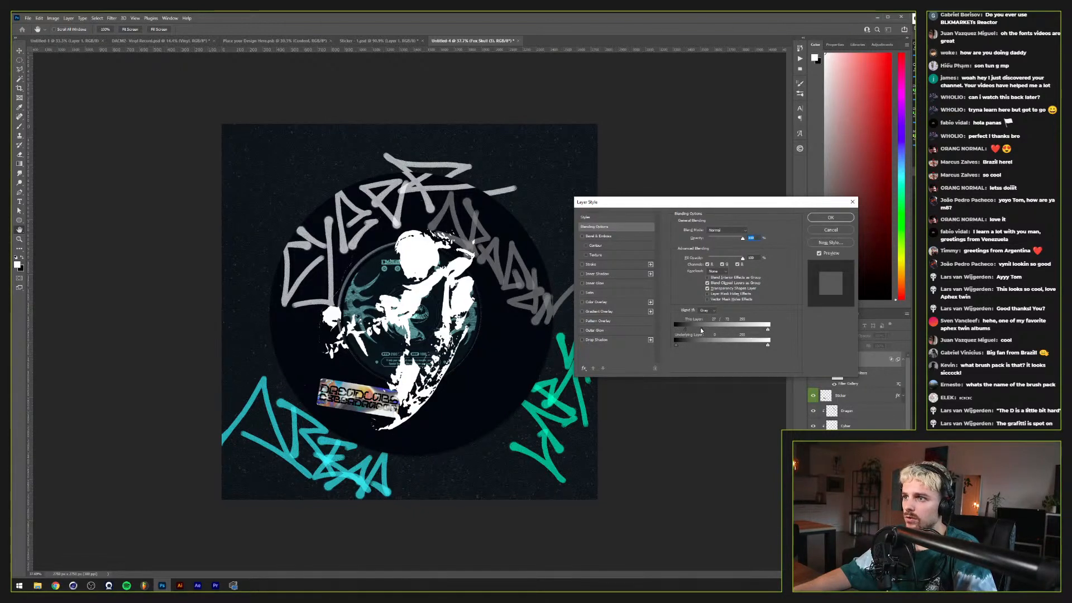
pyautogui.moveTo(768, 330)
pyautogui.mouseDown()
pyautogui.moveTo(746, 331)
pyautogui.moveTo(782, 331)
pyautogui.mouseUp()
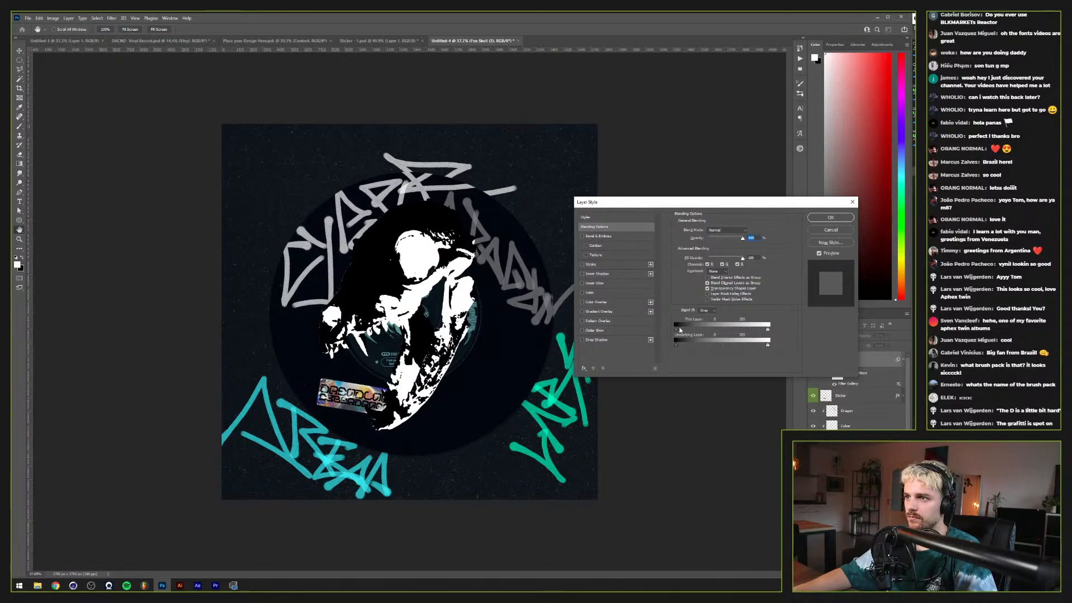
pyautogui.moveTo(680, 330); pyautogui.dragTo(695, 329)
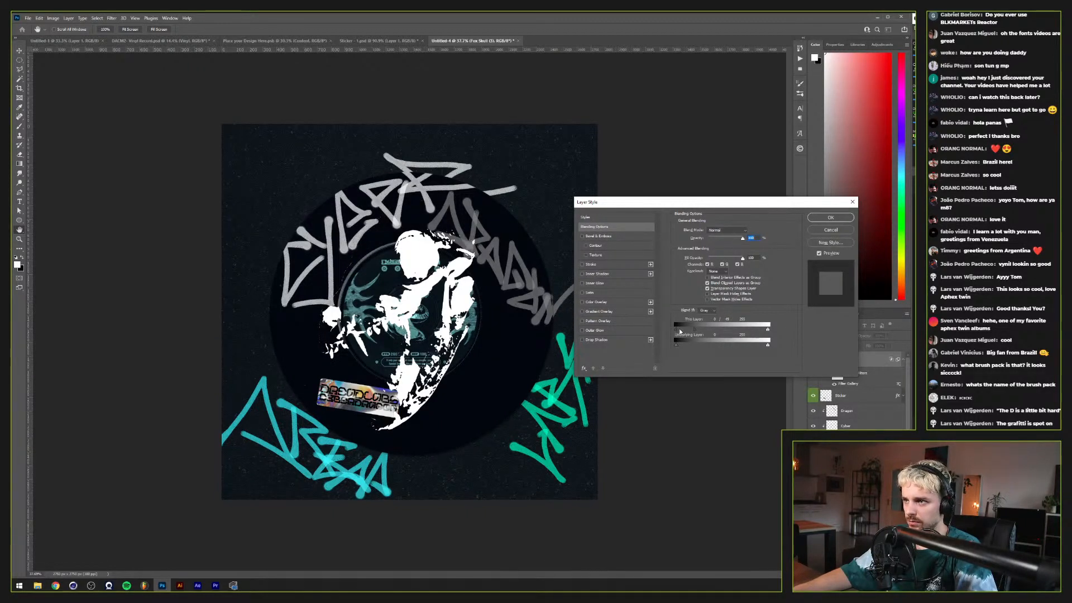
pyautogui.click(823, 218)
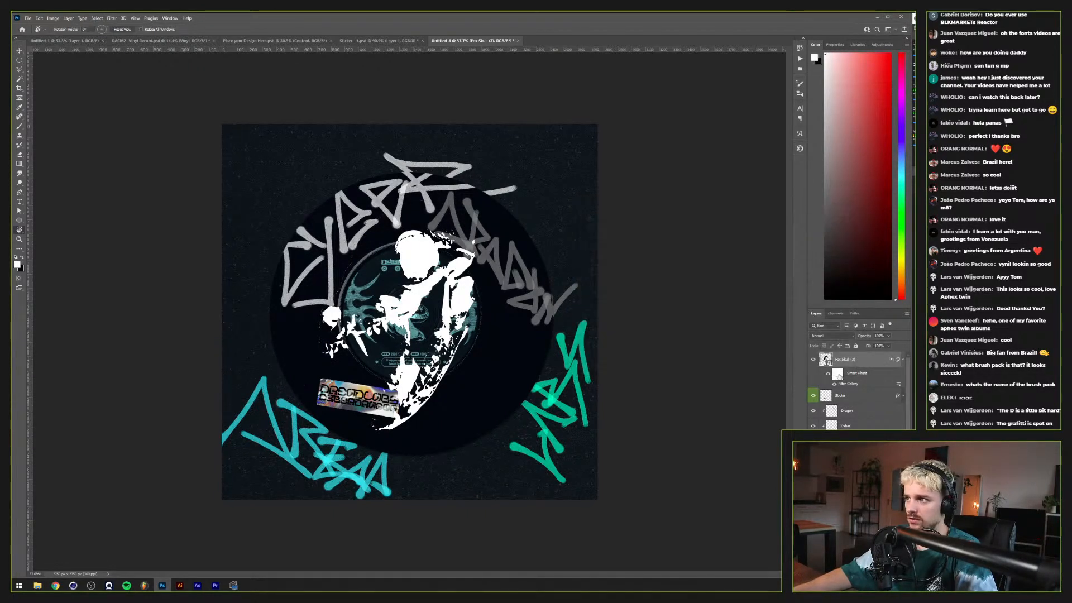
# Step: Move the white skull print to the artwork's upper-left corner, overlapping the vinyl's edge and the start of CYBER
pyautogui.press('v')
pyautogui.moveTo(413, 318); pyautogui.dragTo(306, 221)
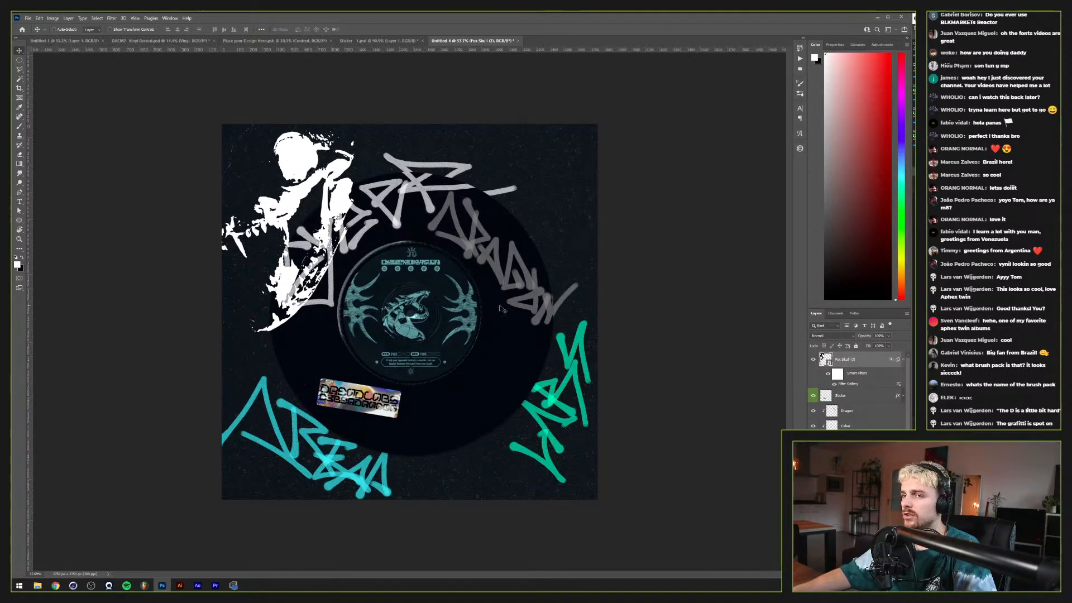
# Step: Move the white skull print over the vinyl's centre label and convert its layer to a new smart object
pyautogui.moveTo(298, 232); pyautogui.dragTo(384, 281)
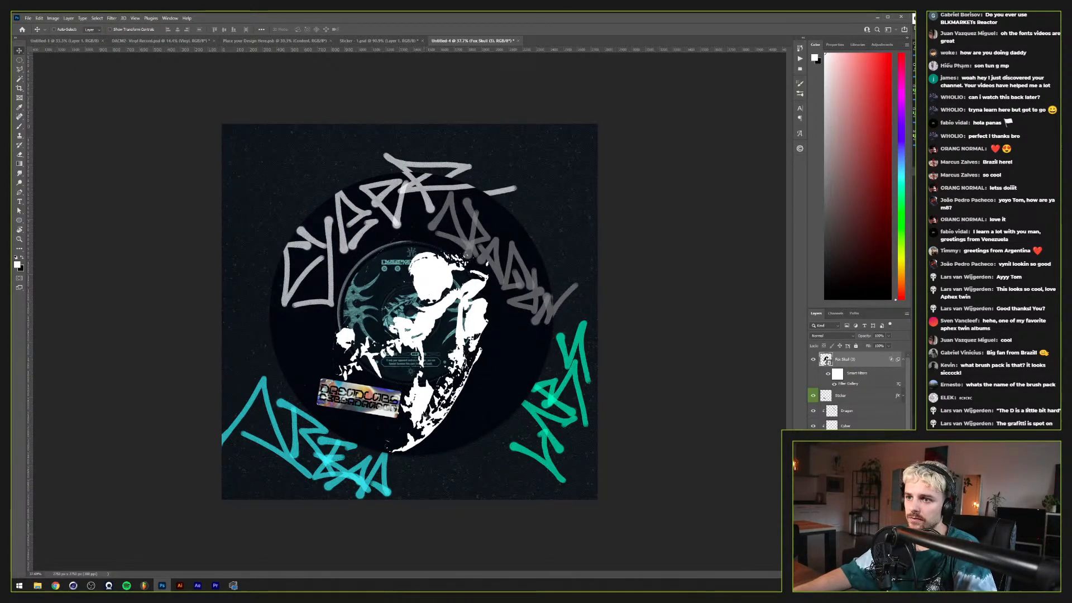
pyautogui.rightClick(854, 366)
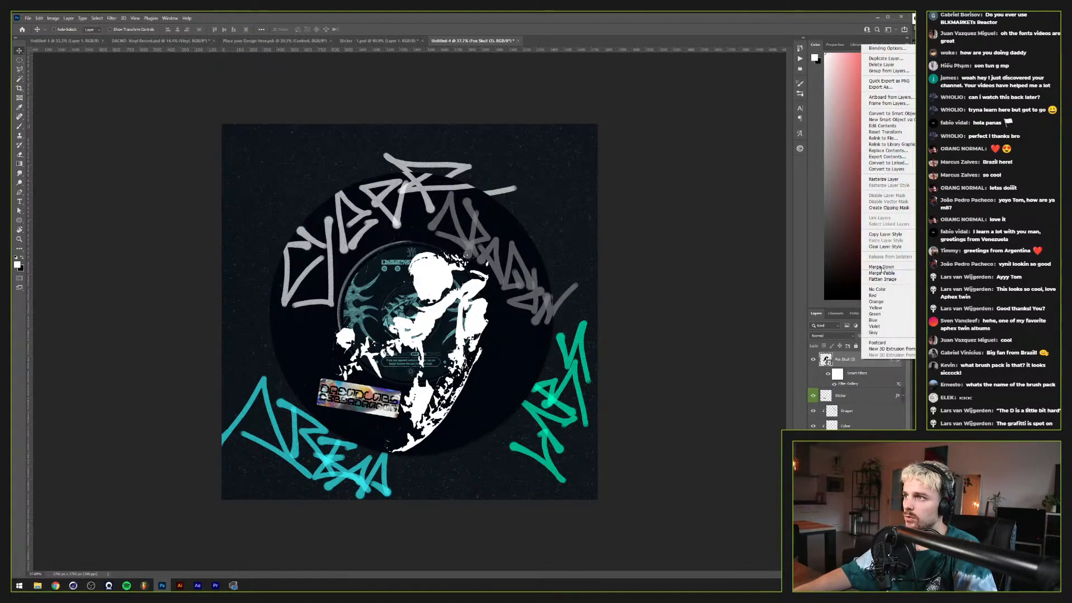
pyautogui.click(892, 113)
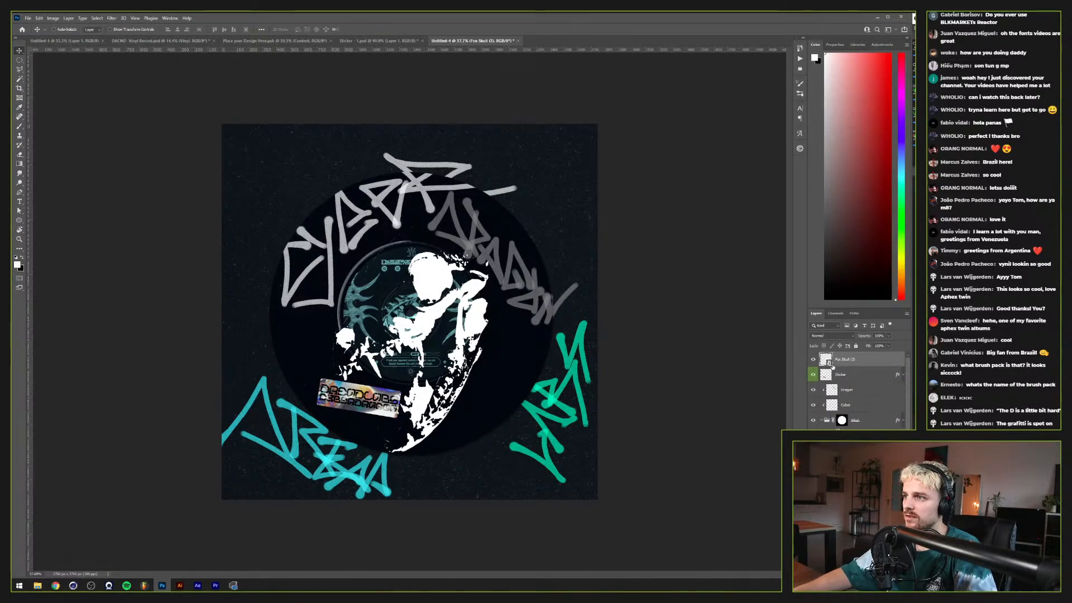
pyautogui.scroll(10, 351, 317)
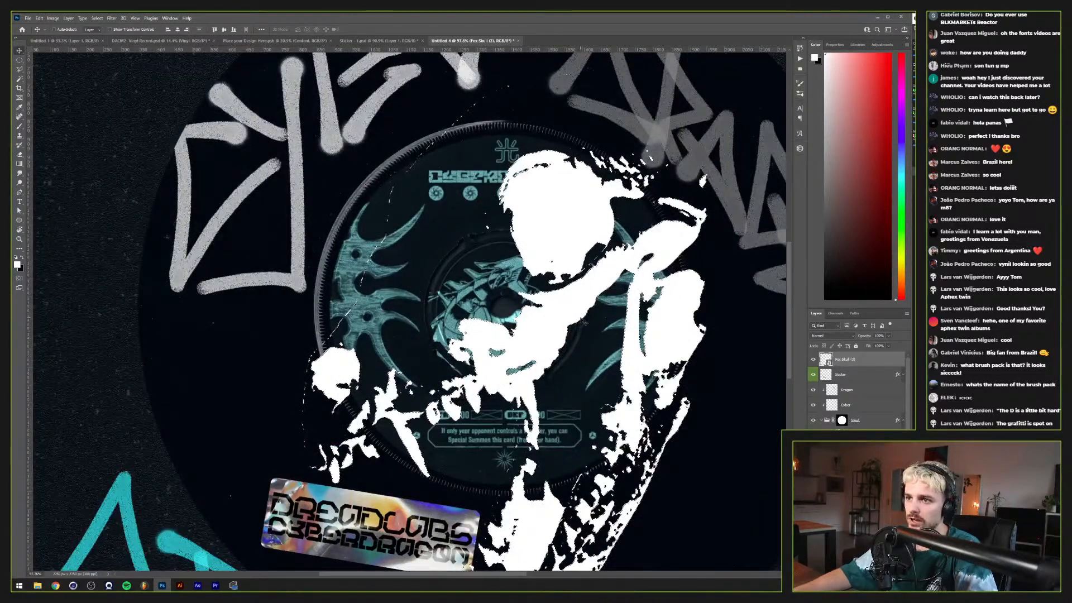
pyautogui.scroll(-2, 470, 324)
pyautogui.scroll(-2, 469, 386)
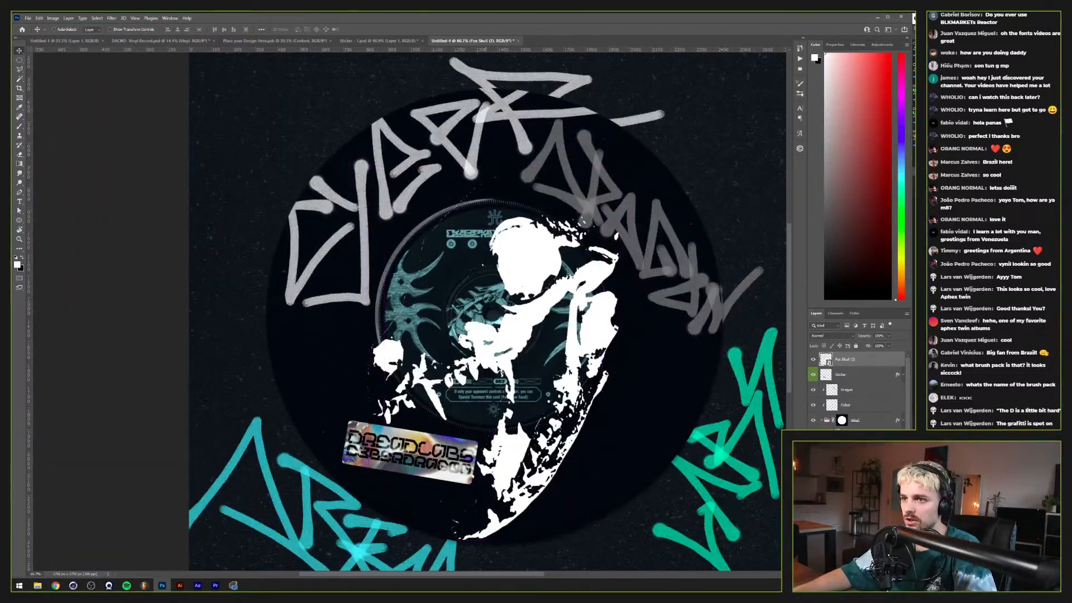
# Step: Open the fox skull smart object's contents to check what it contains, and close that document again
pyautogui.doubleClick(825, 359)
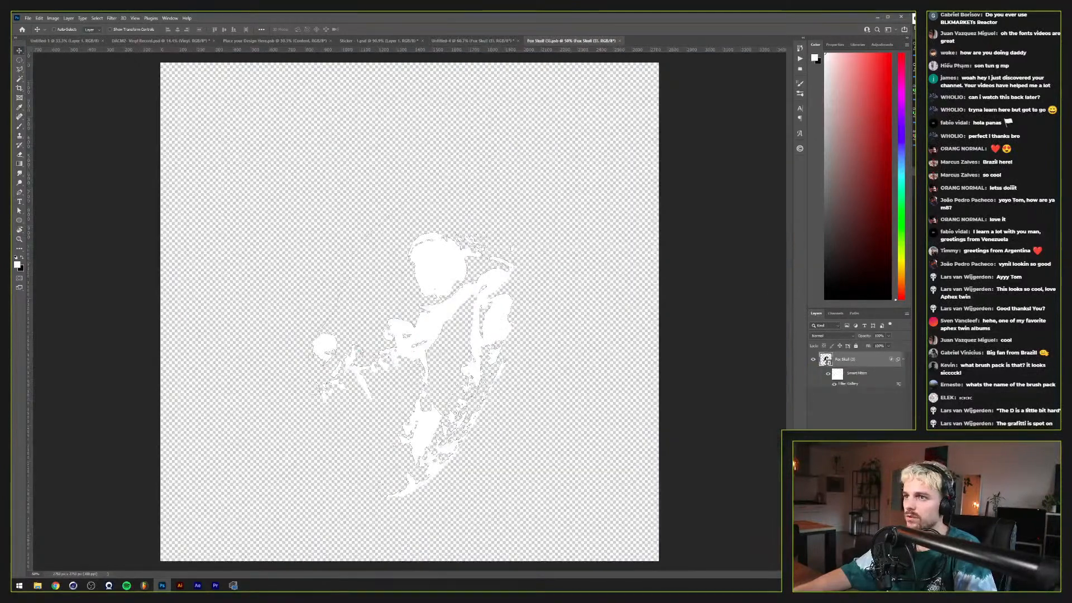
pyautogui.moveTo(600, 41); pyautogui.dragTo(322, 81)
pyautogui.click(735, 78)
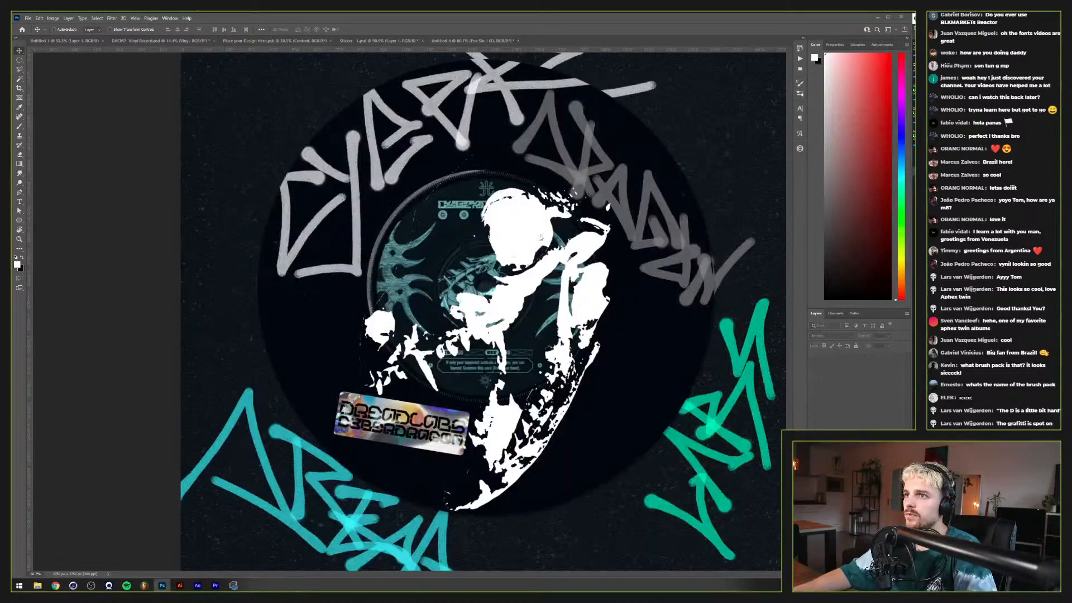
pyautogui.scroll(-2, 684, 322)
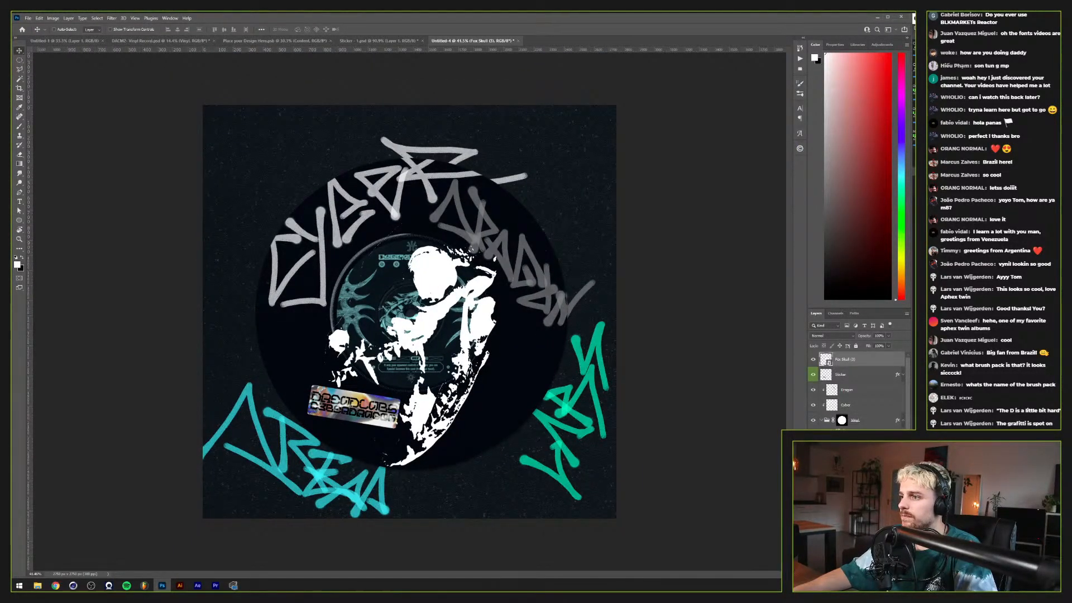
# Step: Move the fox skull layer beneath the vinyl, shrink the print and position it in the artwork's upper-left corner
pyautogui.press('Delete')
pyautogui.moveTo(457, 331); pyautogui.dragTo(393, 169)
pyautogui.hotkey('ctrl', 't')
pyautogui.moveTo(487, 174); pyautogui.dragTo(353, 193)
pyautogui.moveTo(255, 177); pyautogui.dragTo(307, 170)
pyautogui.press('Return')
# Step: Start a Field Blur on the skull print with one pin at its lower tip and a 7 px pin at its middle
pyautogui.scroll(6, 285, 237)
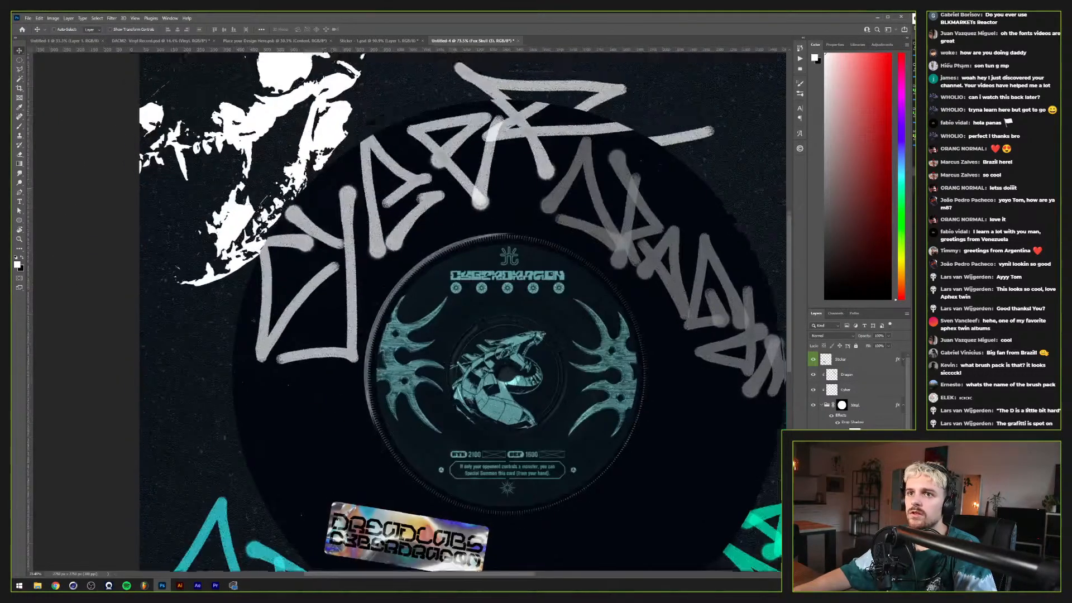
pyautogui.moveTo(285, 236); pyautogui.dragTo(418, 407)
pyautogui.click(110, 19)
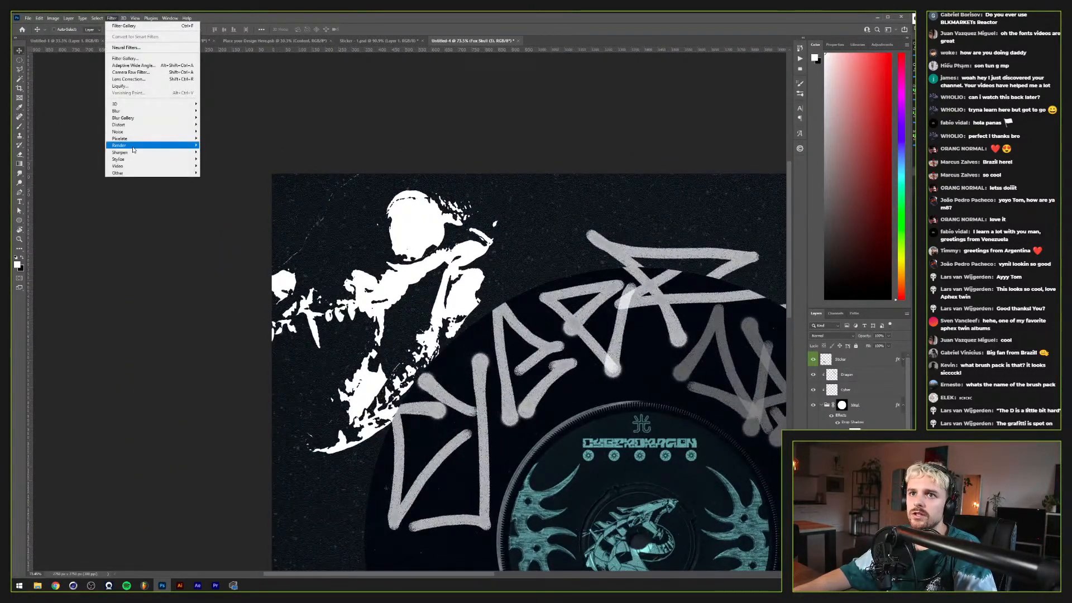
pyautogui.moveTo(131, 113)
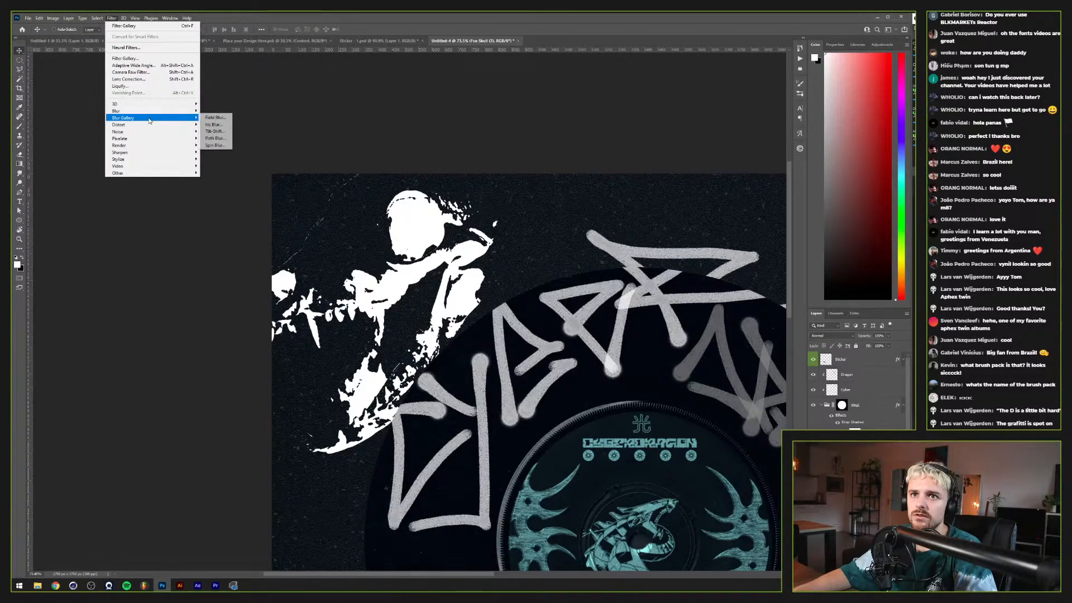
pyautogui.click(215, 117)
pyautogui.click(97, 455)
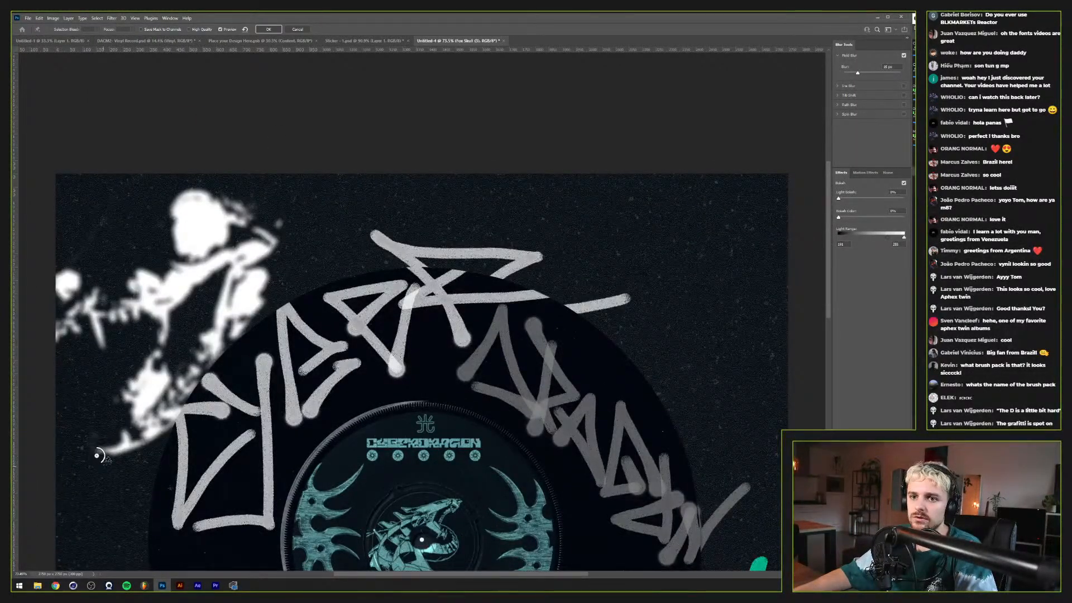
pyautogui.moveTo(169, 324)
pyautogui.mouseDown()
pyautogui.moveTo(163, 305)
pyautogui.moveTo(174, 316)
pyautogui.mouseUp()
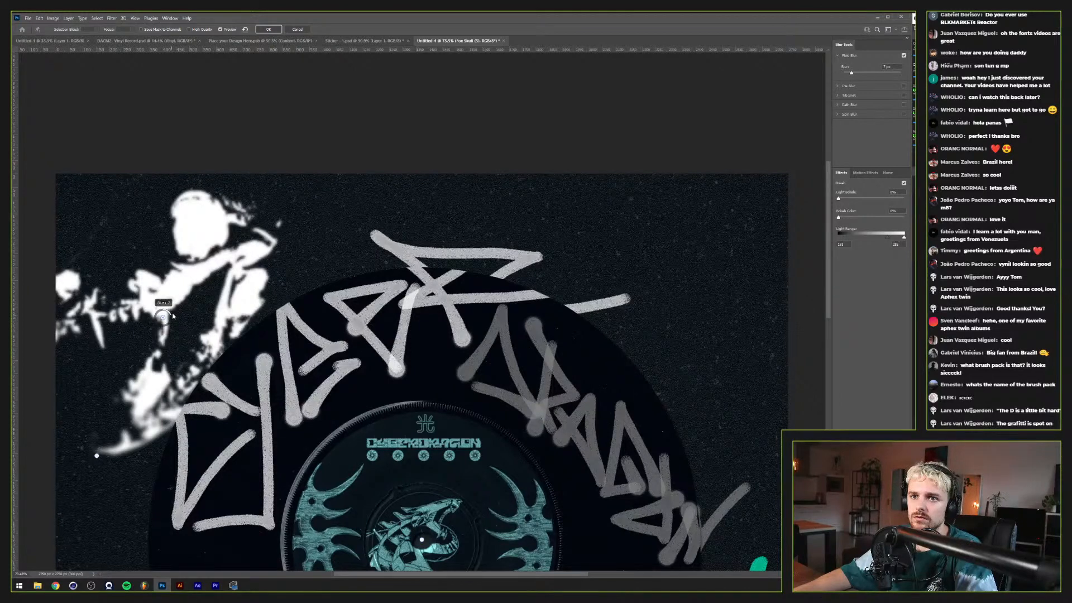
# Step: Add a Field Blur pin at the skull's right-hand tip and a weaker one on its rounded head, and apply the blur
pyautogui.click(274, 242)
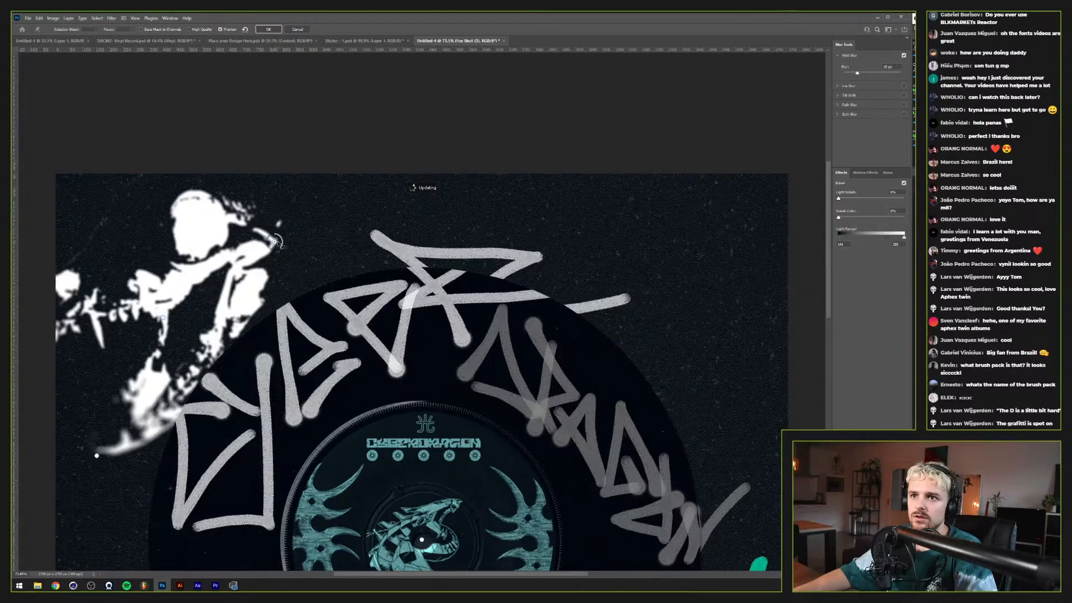
pyautogui.click(196, 208)
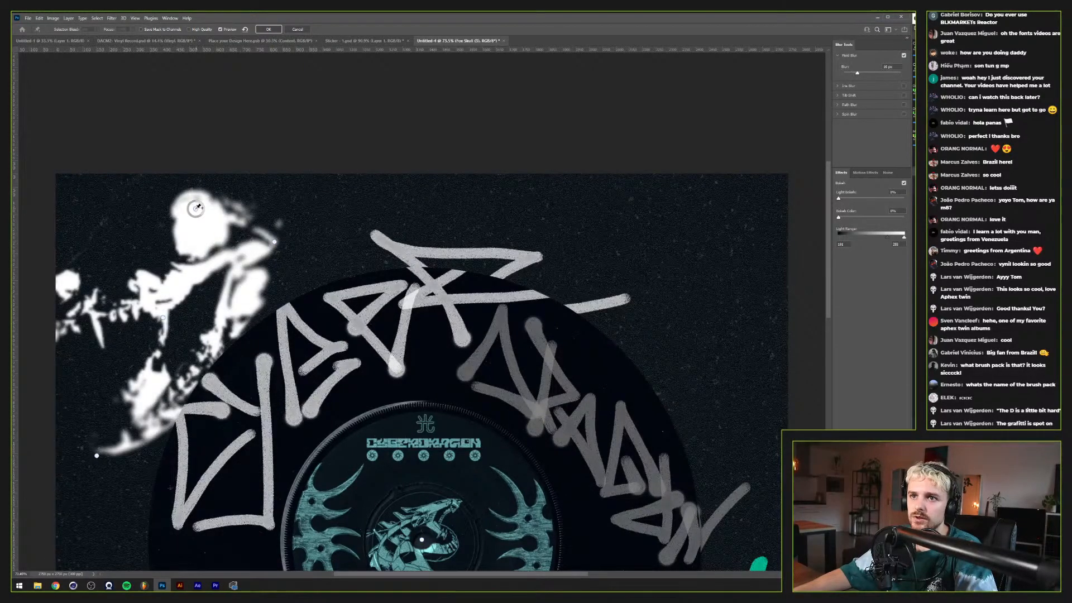
pyautogui.moveTo(202, 215); pyautogui.dragTo(203, 203)
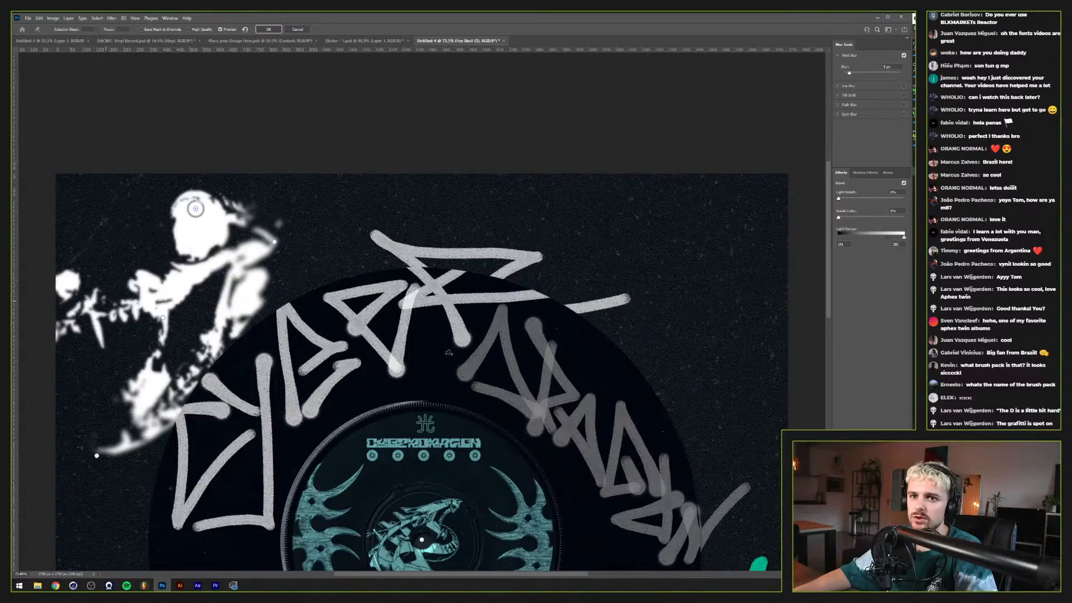
pyautogui.click(269, 29)
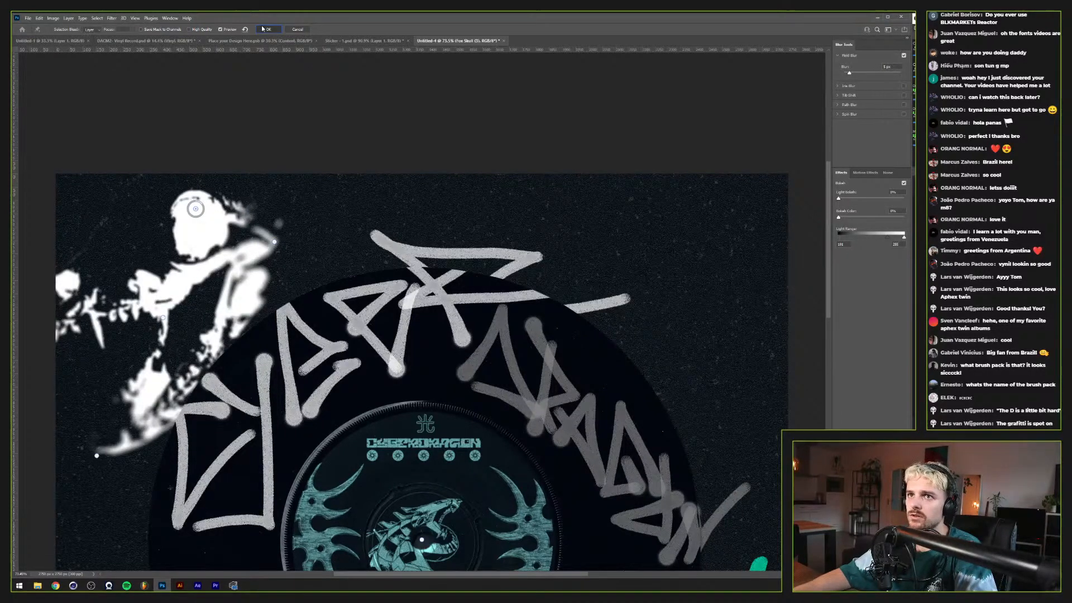
# Step: Set the skull print's blend mode to Dissolve and fade it by splitting the black Underlying Layer Blend If slider
pyautogui.click(831, 335)
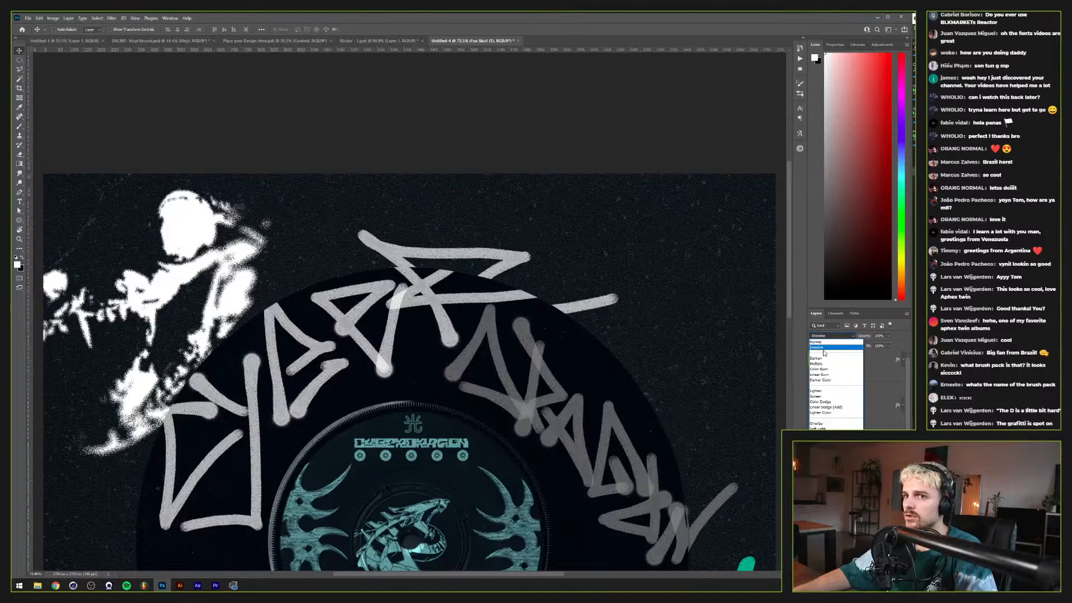
pyautogui.click(821, 348)
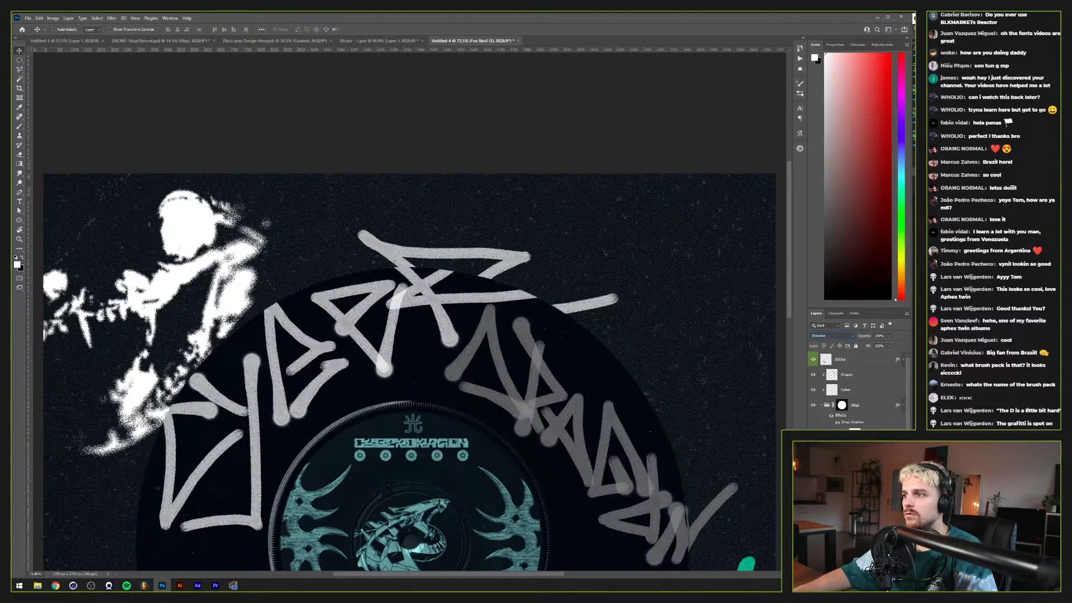
pyautogui.doubleClick(871, 442)
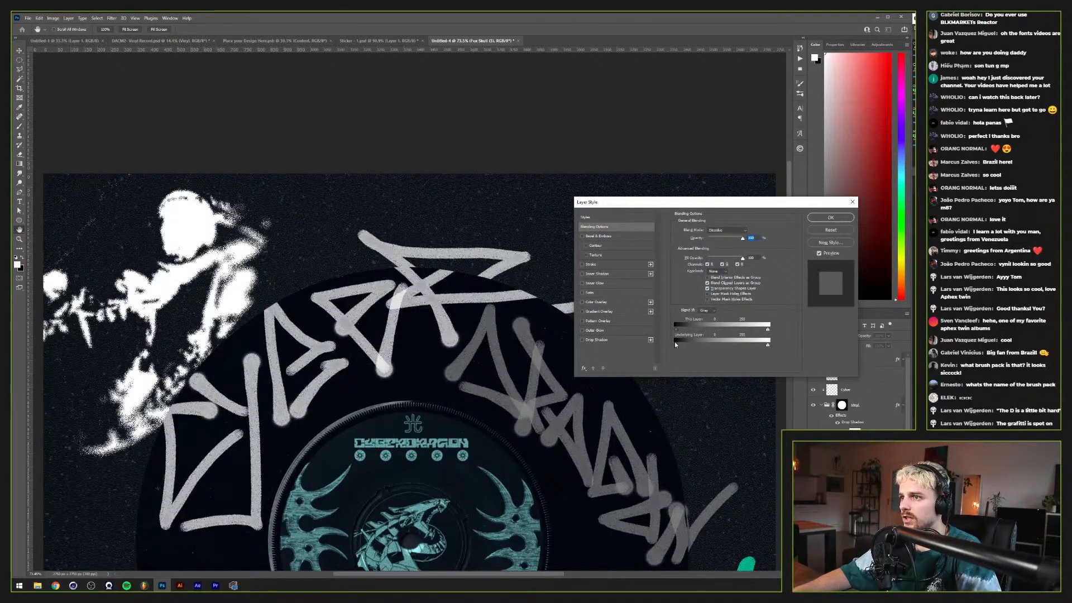
pyautogui.moveTo(677, 344); pyautogui.dragTo(700, 346)
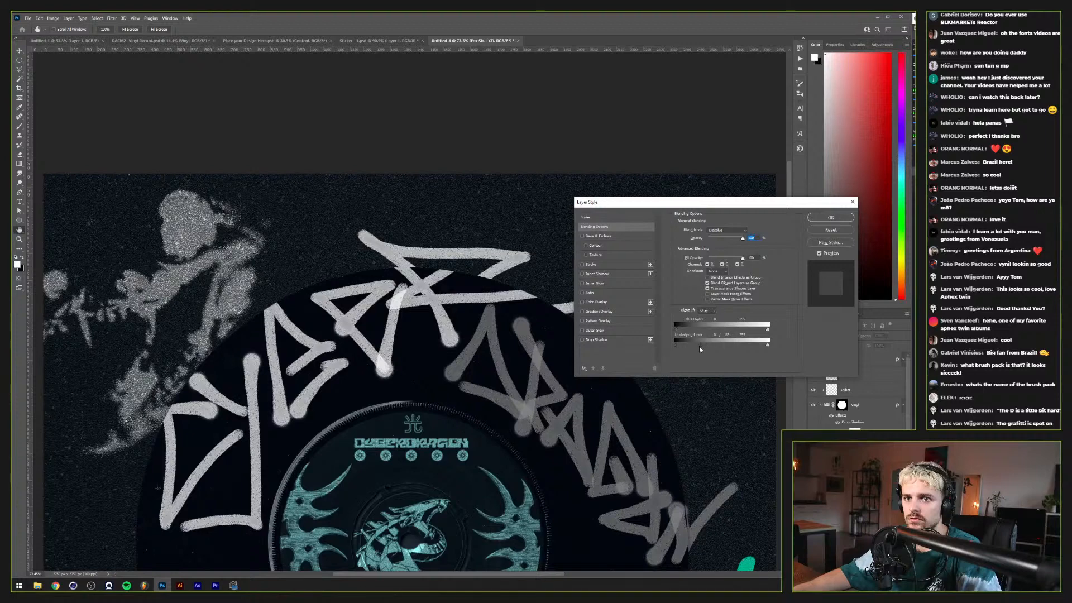
pyautogui.click(831, 218)
# Step: Rotate the speckled skull print clockwise and shift it further into the artwork's upper-left corner
pyautogui.press('v')
pyautogui.hotkey('ctrl', '0')
pyautogui.hotkey('ctrl', 't')
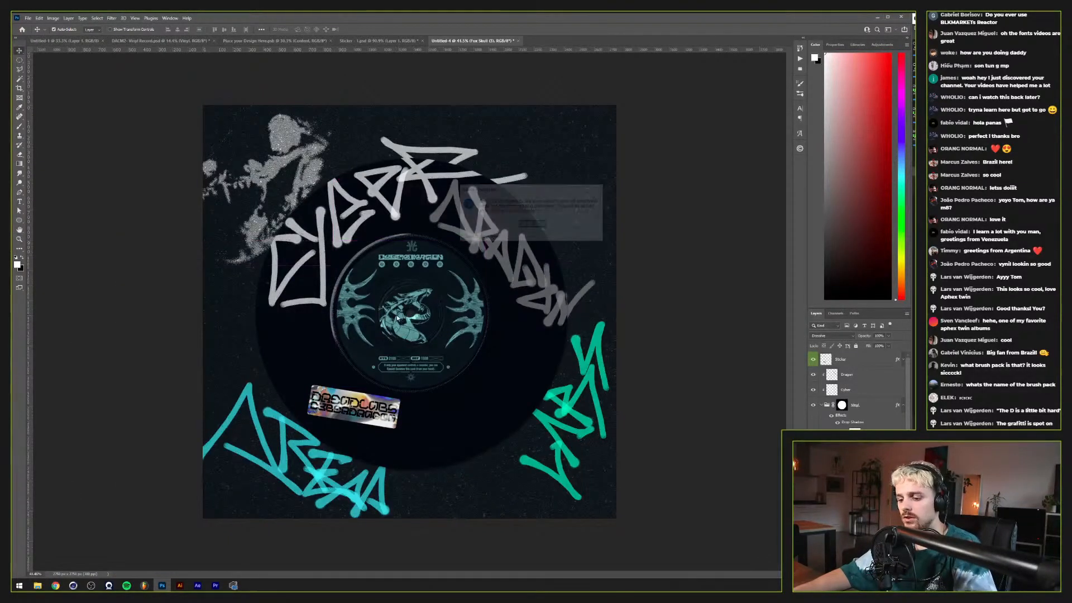
pyautogui.click(540, 225)
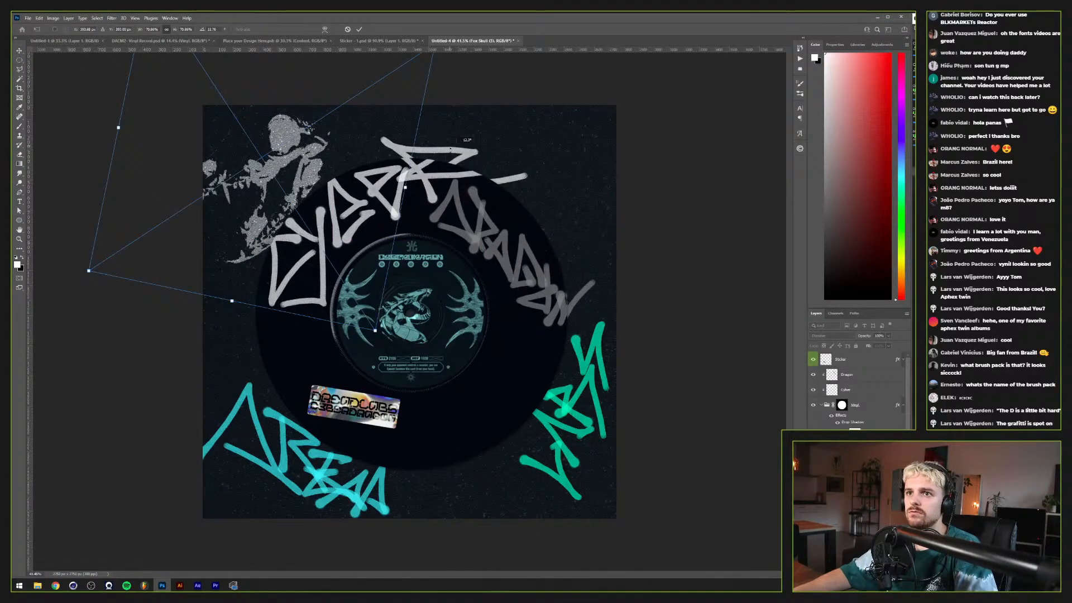
pyautogui.moveTo(468, 139); pyautogui.dragTo(467, 179)
pyautogui.moveTo(349, 181); pyautogui.dragTo(329, 166)
pyautogui.press('Return')
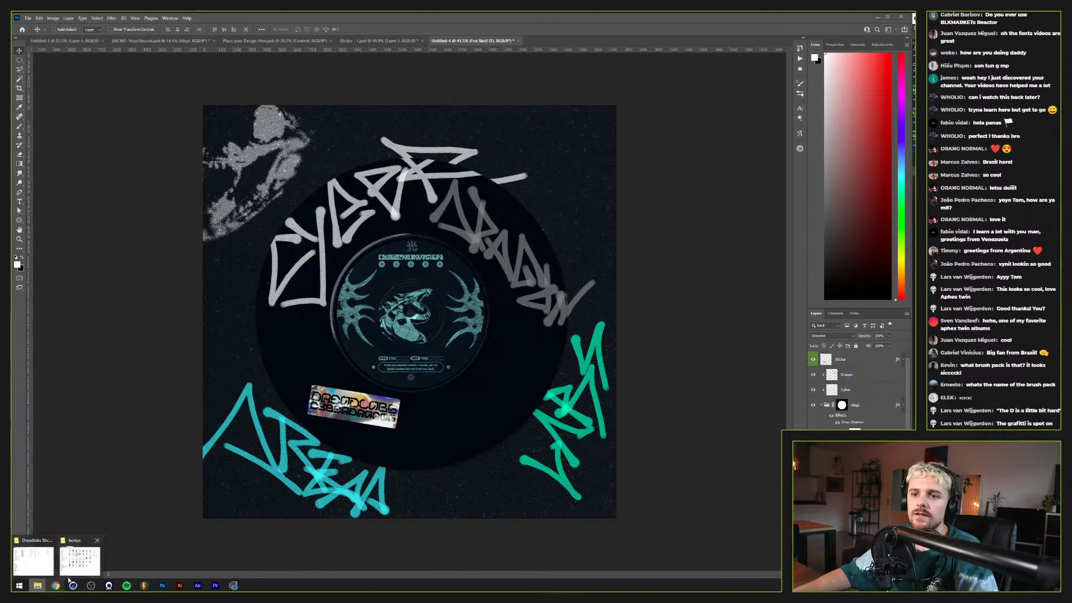
# Step: Switch to File Explorer and place human skull image 71 from the cranium pack's metallic+white folder behind the vinyl, filling the artwork
pyautogui.click(37, 585)
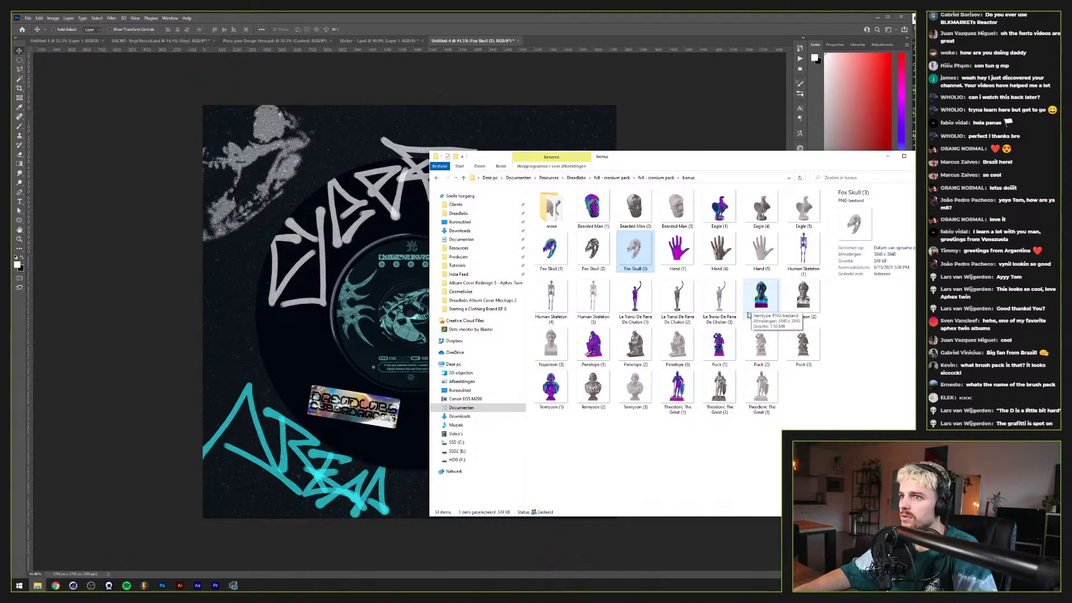
pyautogui.doubleClick(563, 217)
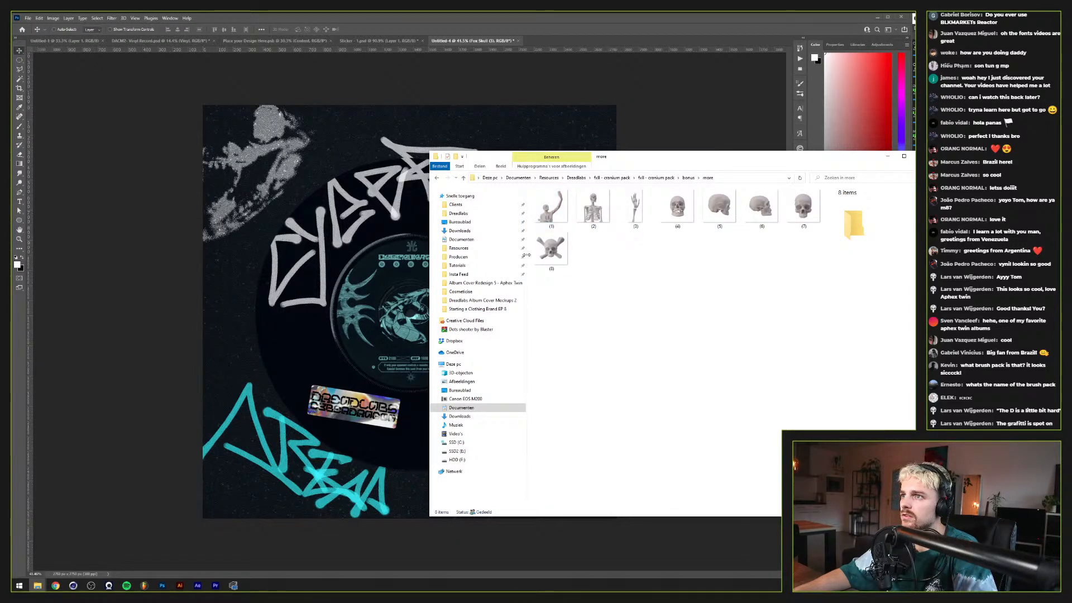
pyautogui.click(658, 178)
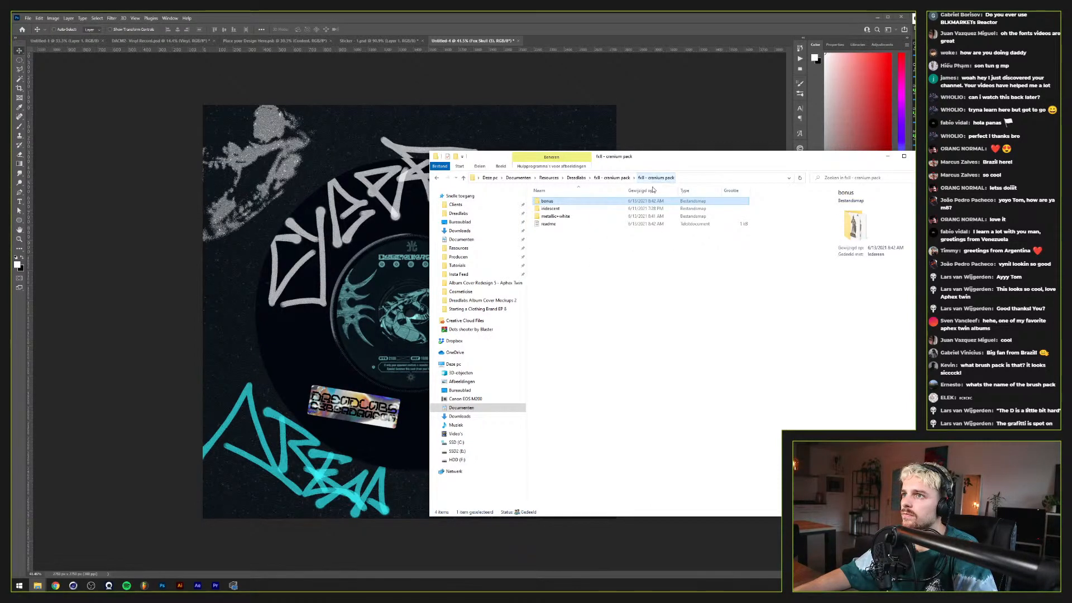
pyautogui.doubleClick(578, 209)
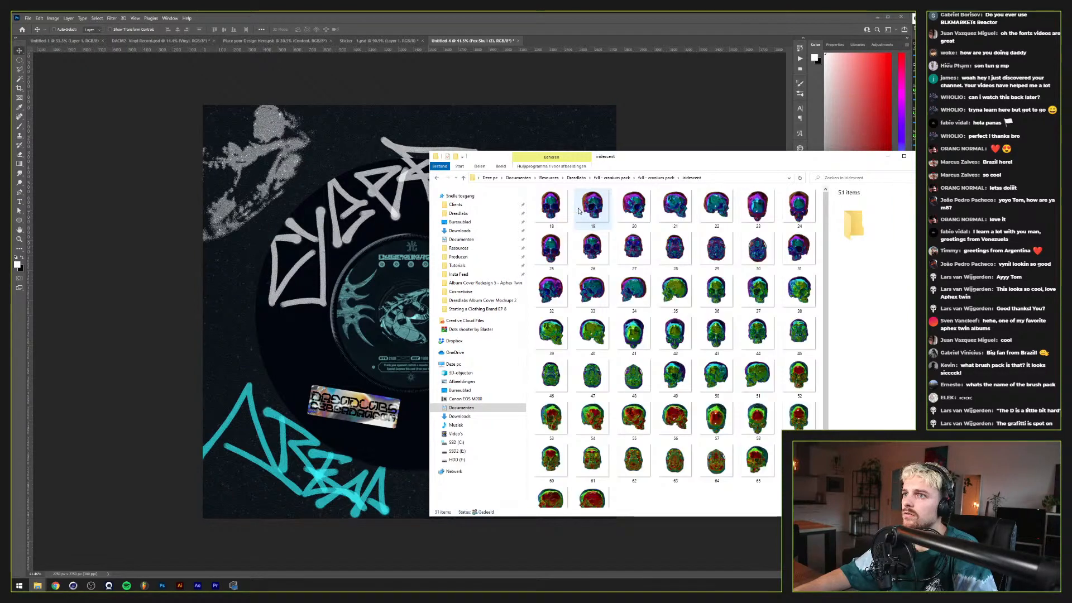
pyautogui.click(658, 178)
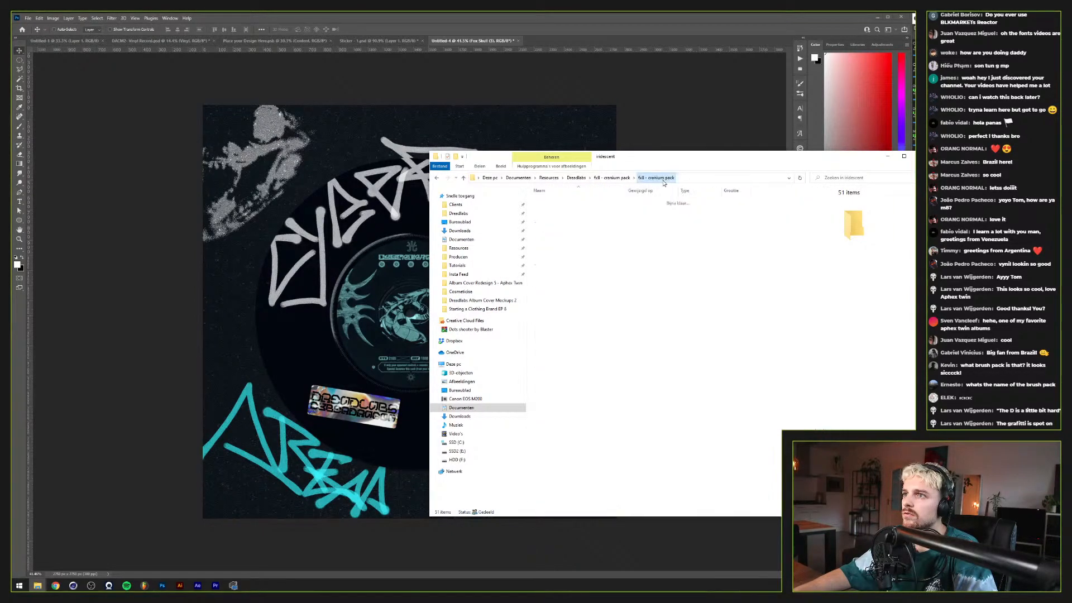
pyautogui.doubleClick(601, 217)
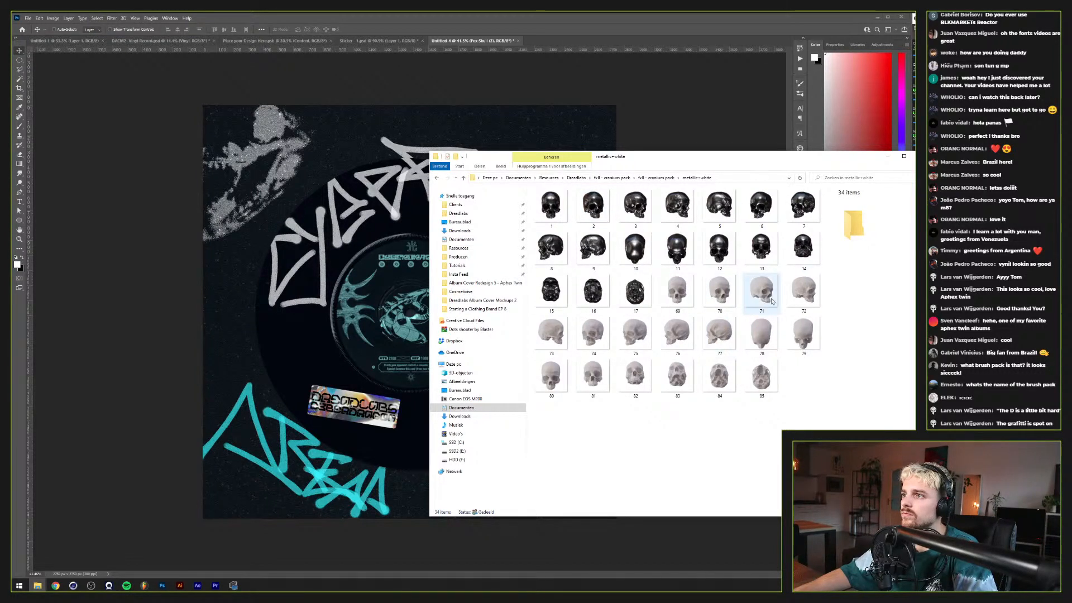
pyautogui.click(763, 290)
pyautogui.moveTo(763, 291); pyautogui.dragTo(583, 139)
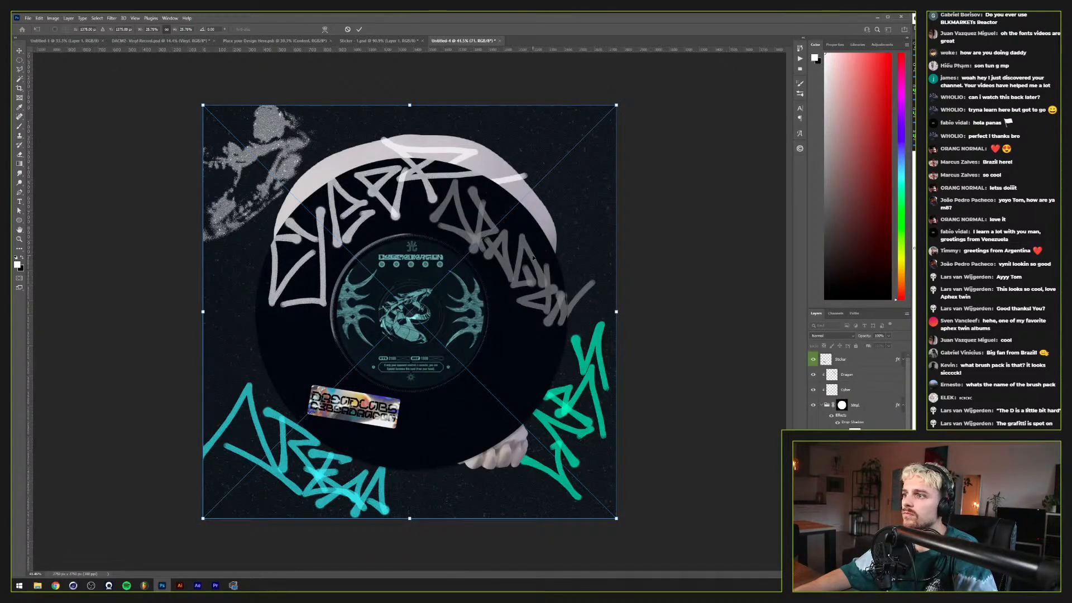
pyautogui.press('Return')
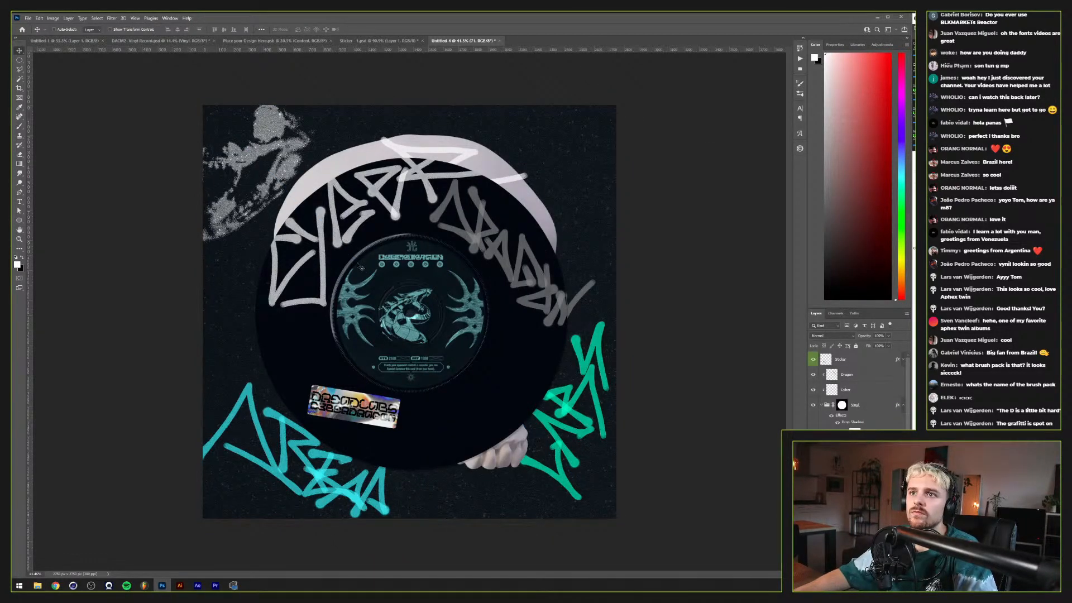
pyautogui.click(112, 19)
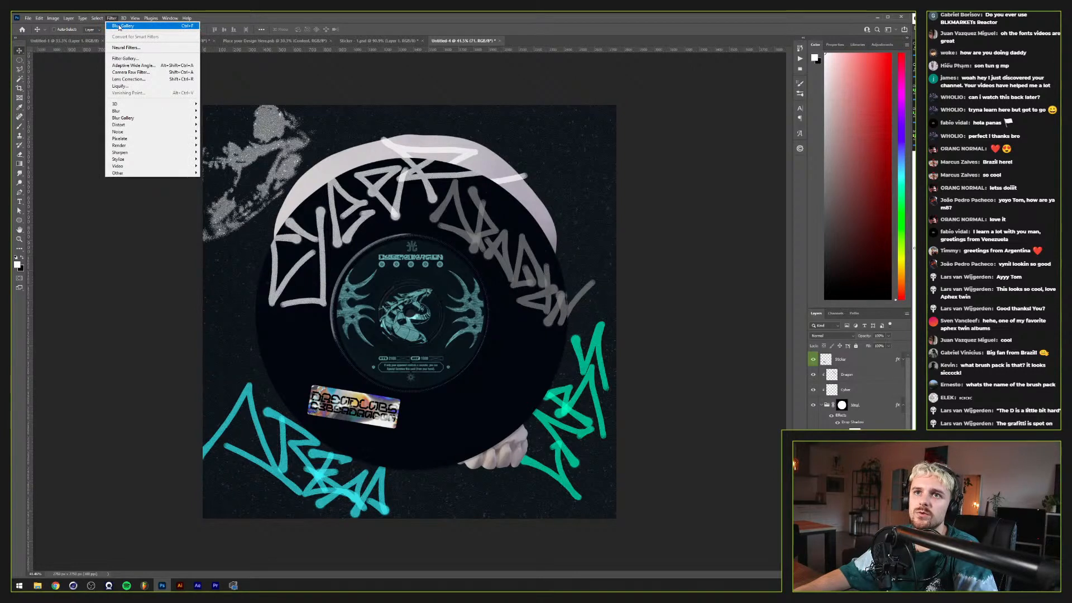
pyautogui.click(119, 26)
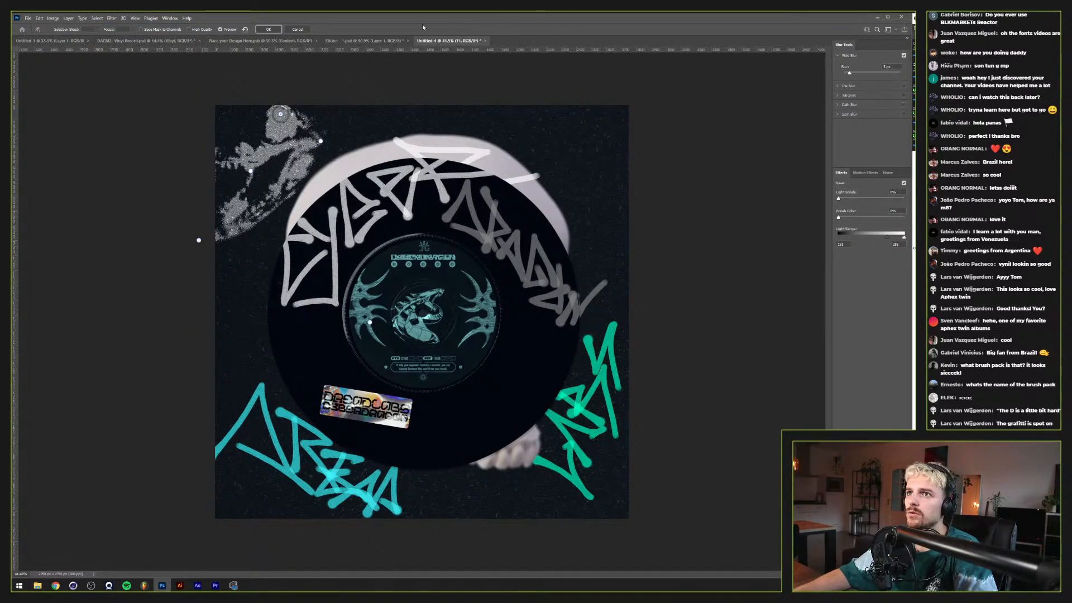
pyautogui.click(308, 29)
pyautogui.click(111, 18)
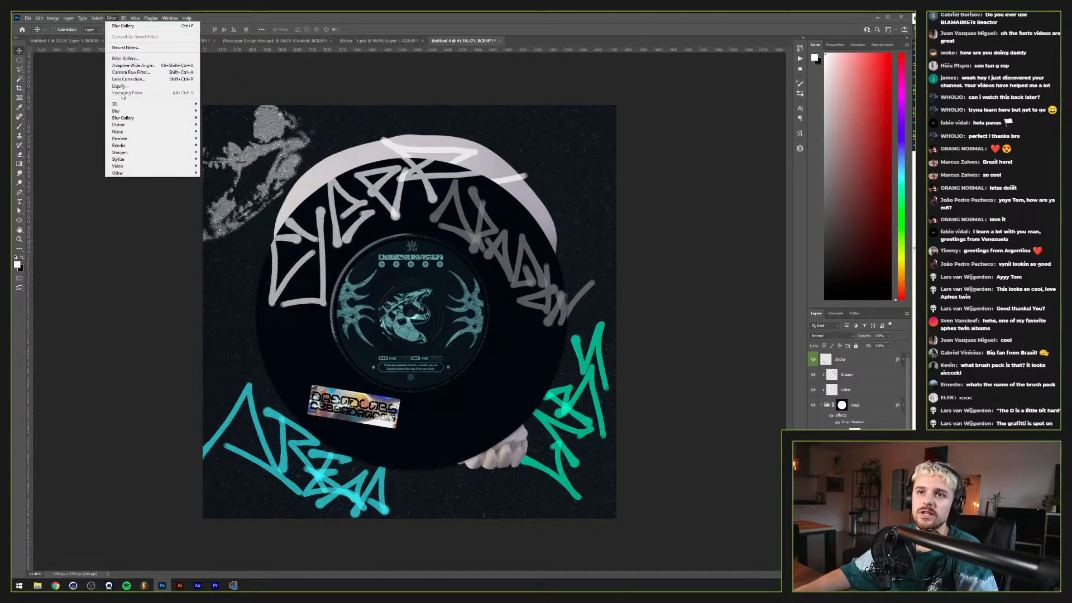
pyautogui.click(125, 58)
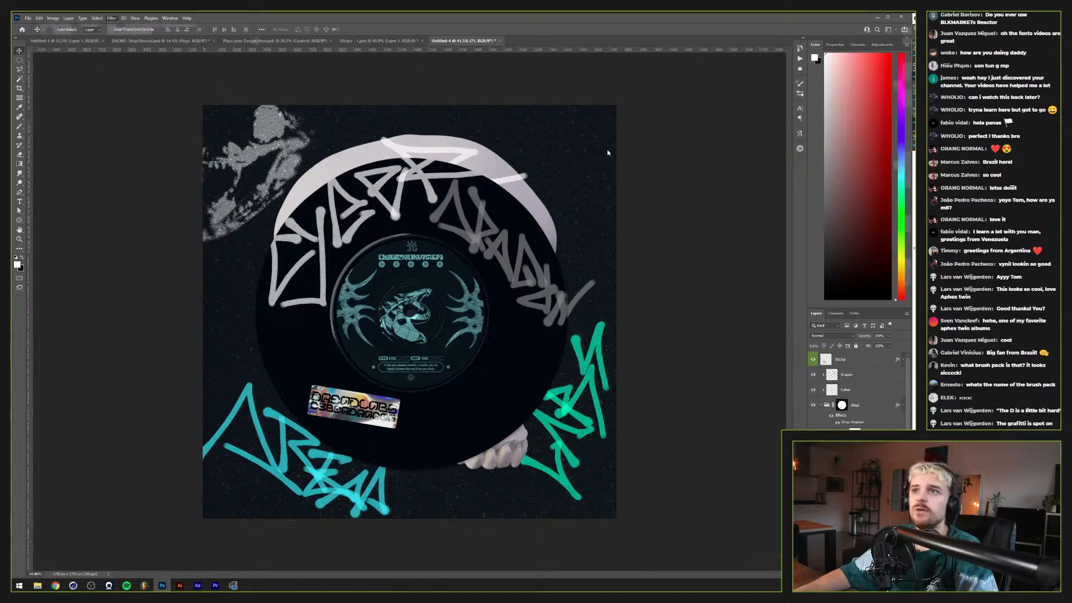
pyautogui.scroll(-5, 850, 329)
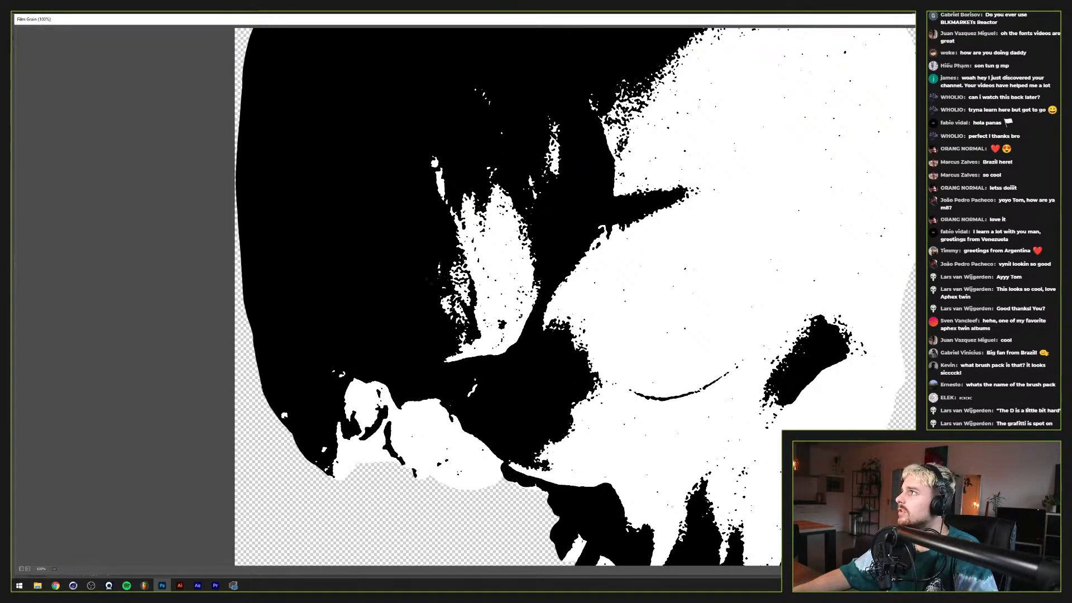
pyautogui.press('Return')
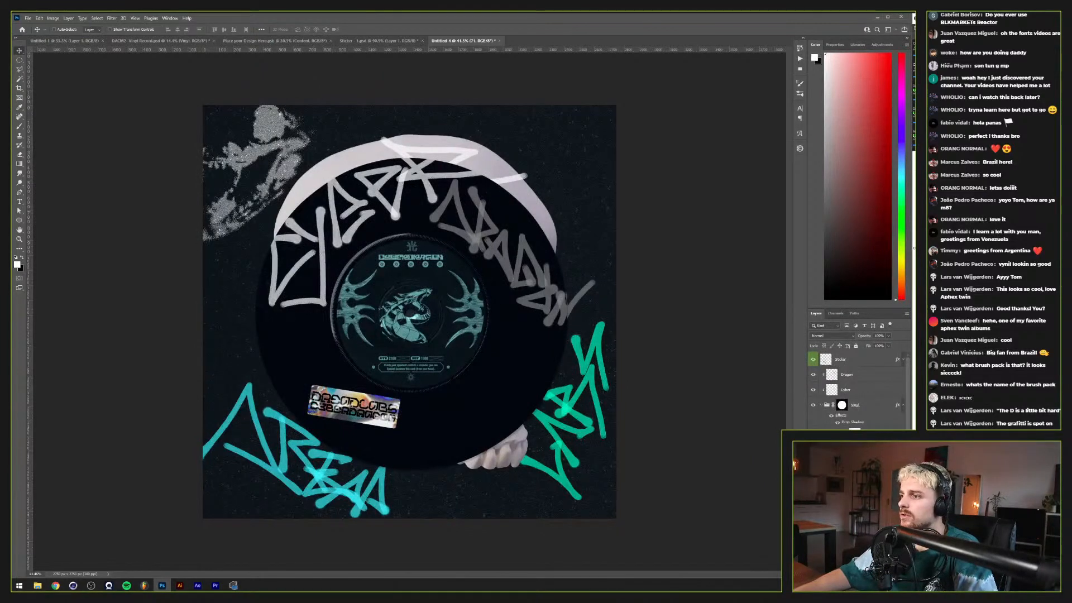
# Step: Move the human skull layer to the top of the layer stack, above the sticker
pyautogui.moveTo(854, 424); pyautogui.dragTo(858, 354)
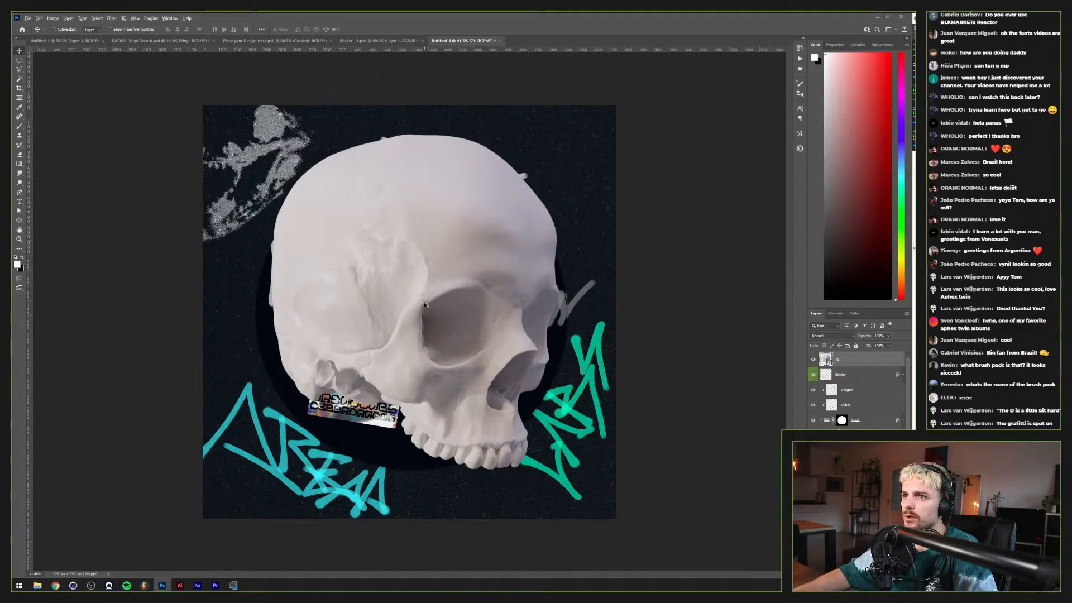
pyautogui.scroll(2, 558, 302)
pyautogui.scroll(-1, 558, 302)
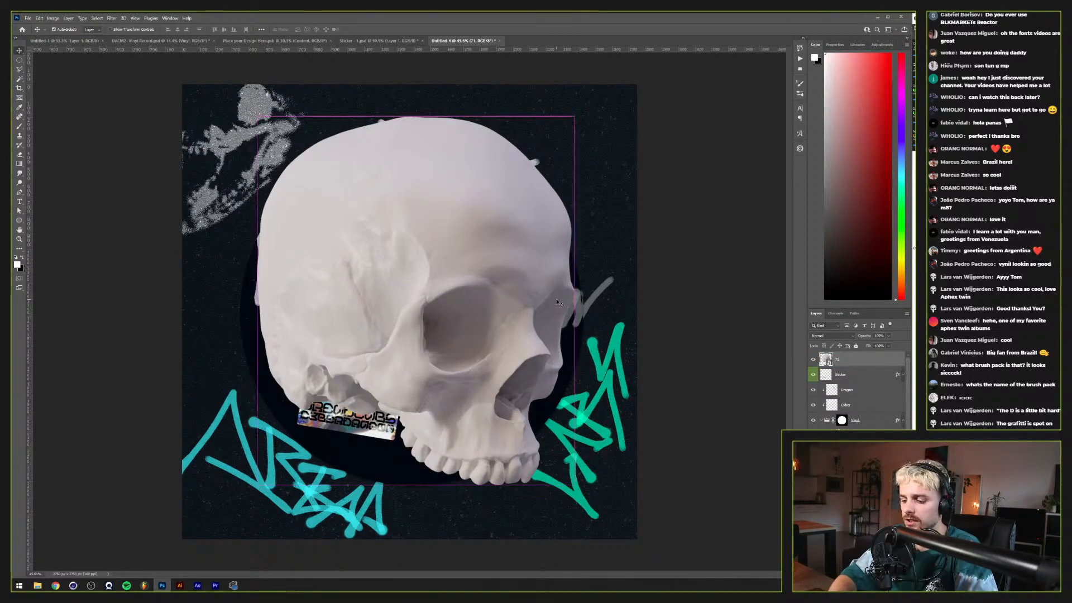
# Step: Increase the skull's contrast with Levels by lowering the white input to about 216 and raising the black input, and rasterize its layer
pyautogui.hotkey('ctrl', 'l')
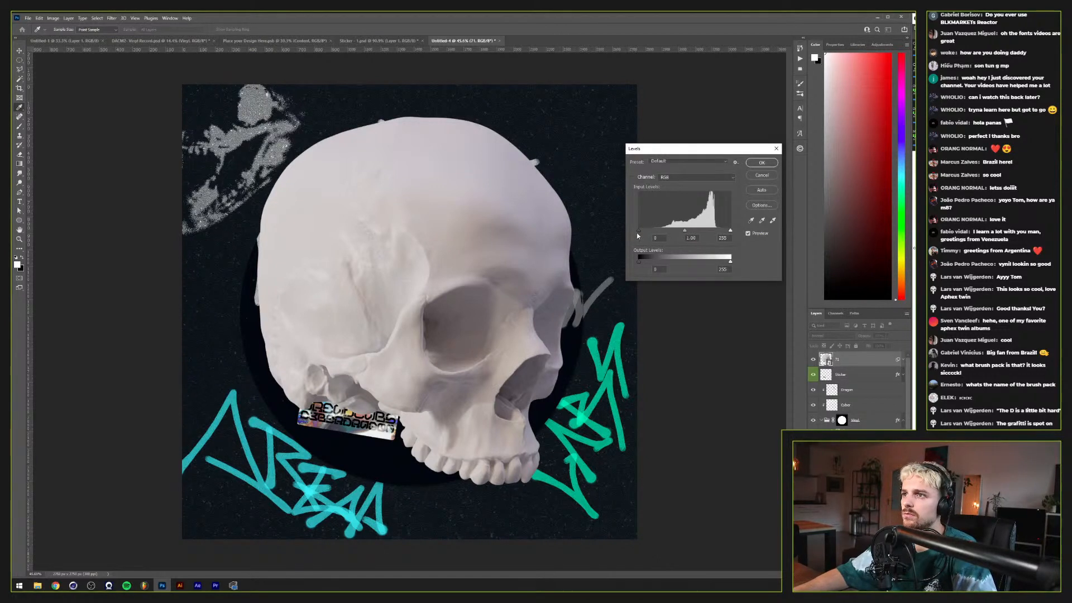
pyautogui.moveTo(654, 235); pyautogui.dragTo(659, 230)
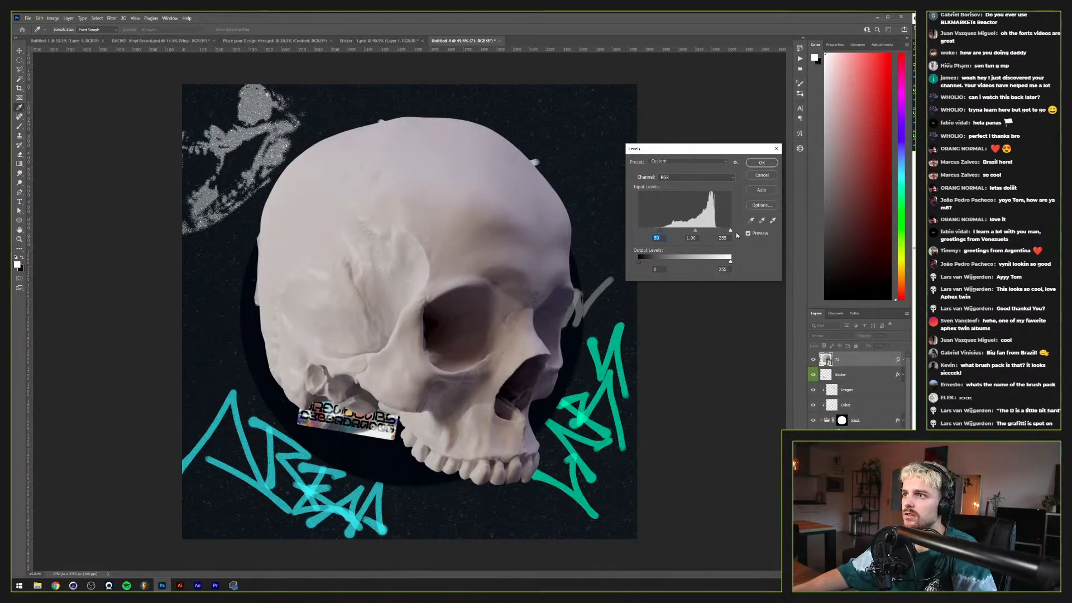
pyautogui.moveTo(737, 234); pyautogui.dragTo(681, 231)
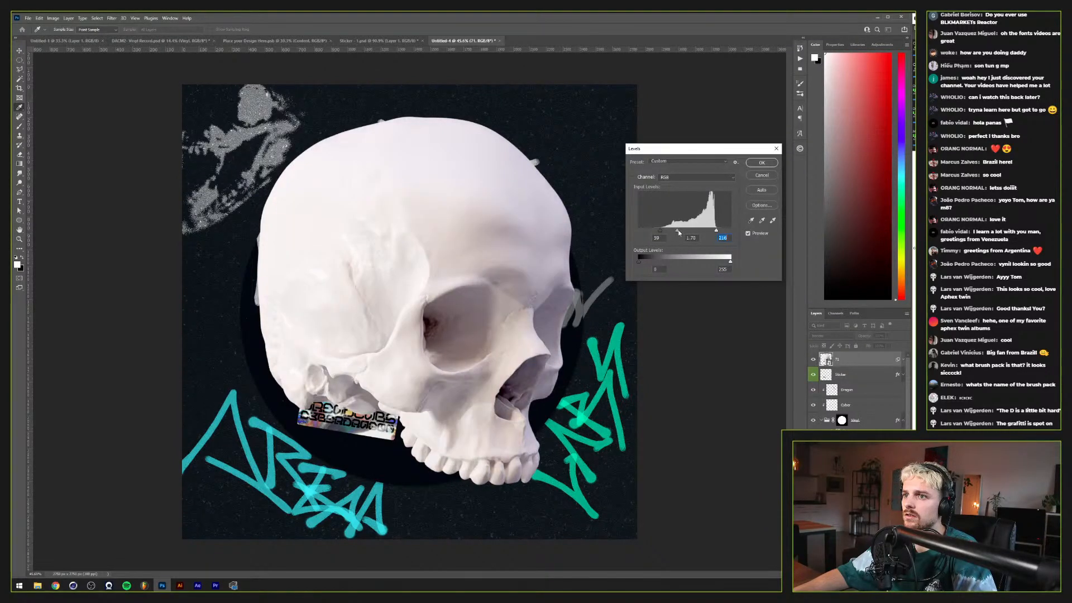
pyautogui.moveTo(660, 231); pyautogui.dragTo(674, 231)
pyautogui.click(762, 163)
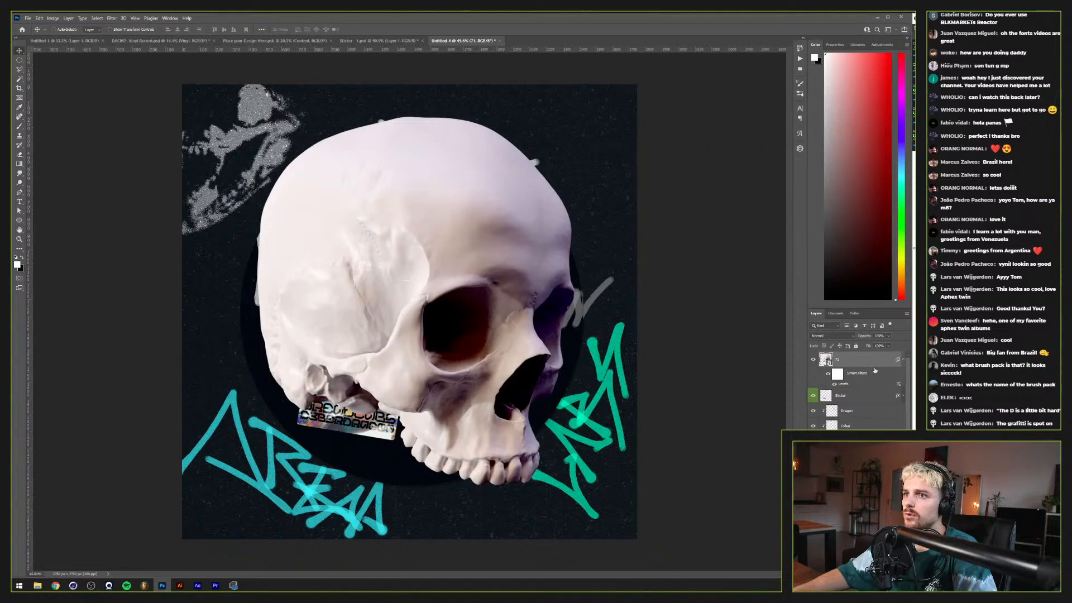
pyautogui.rightClick(874, 362)
pyautogui.click(894, 183)
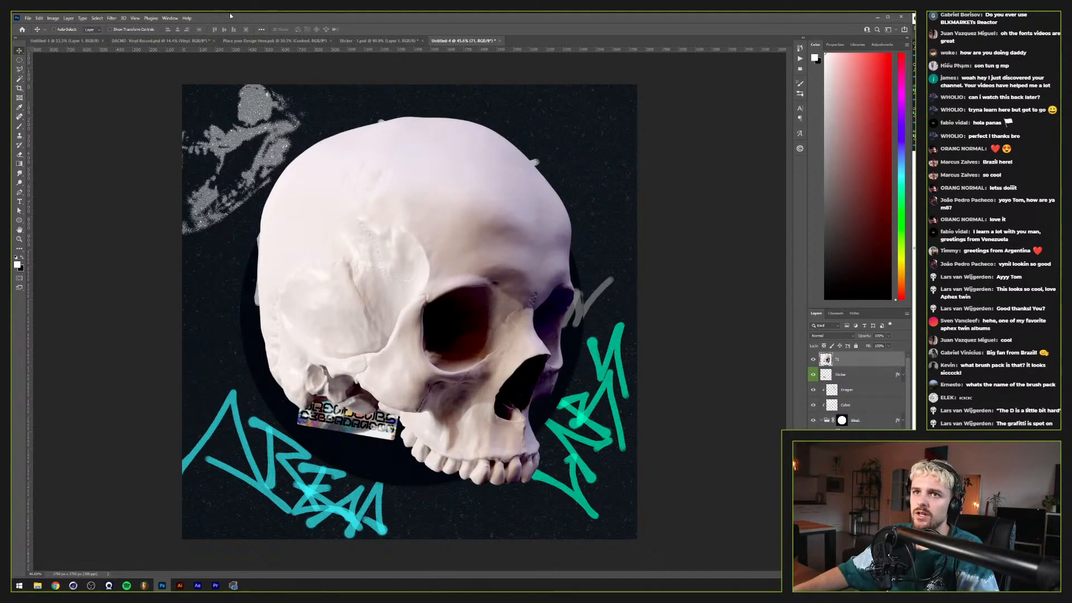
pyautogui.click(112, 18)
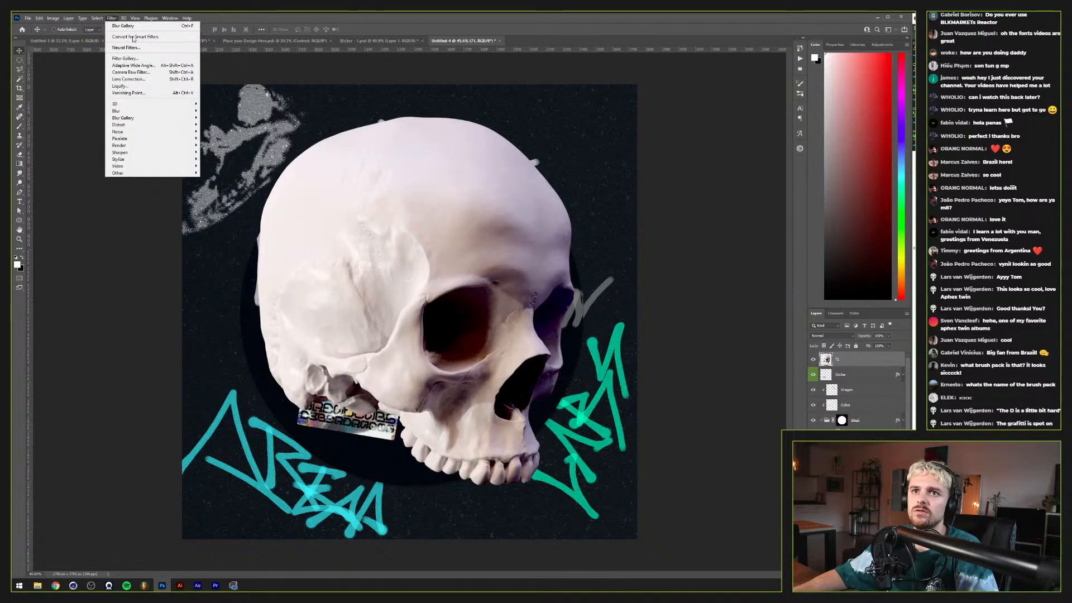
pyautogui.click(125, 59)
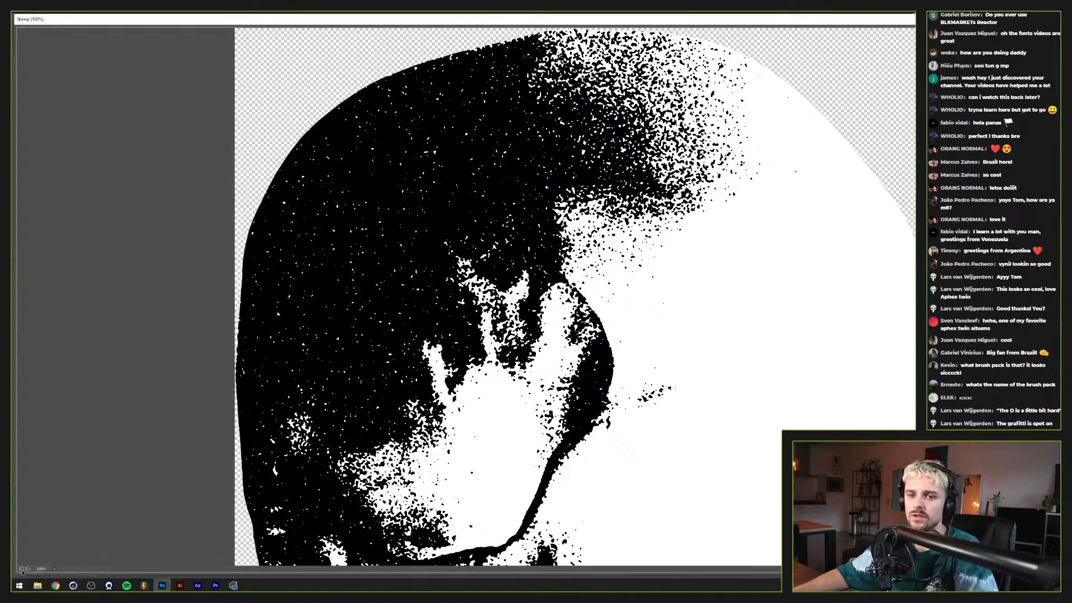
pyautogui.click(22, 569)
pyautogui.click(21, 569)
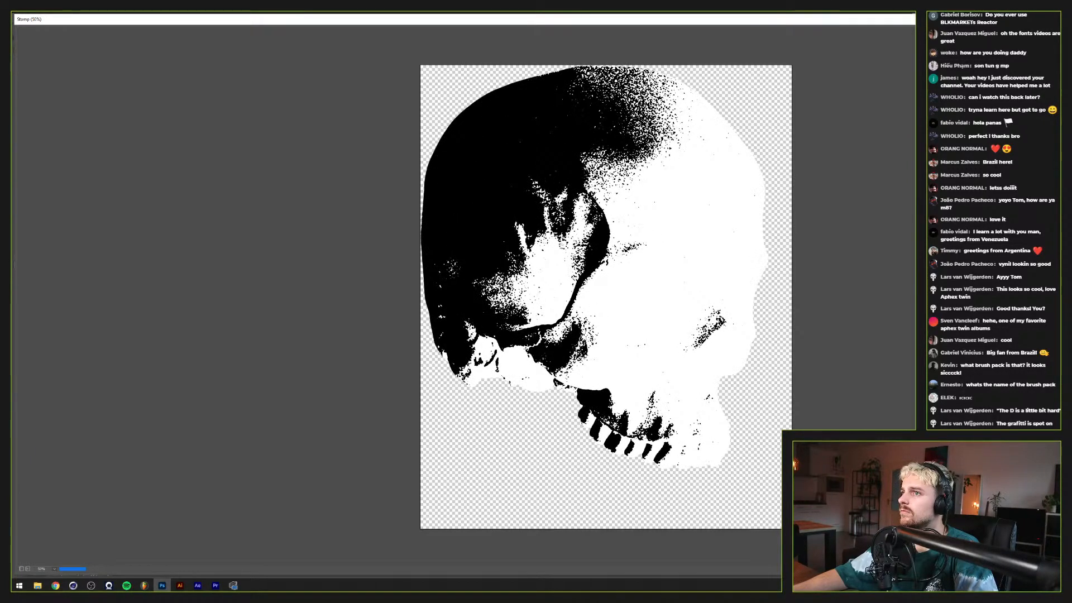
pyautogui.press('Escape')
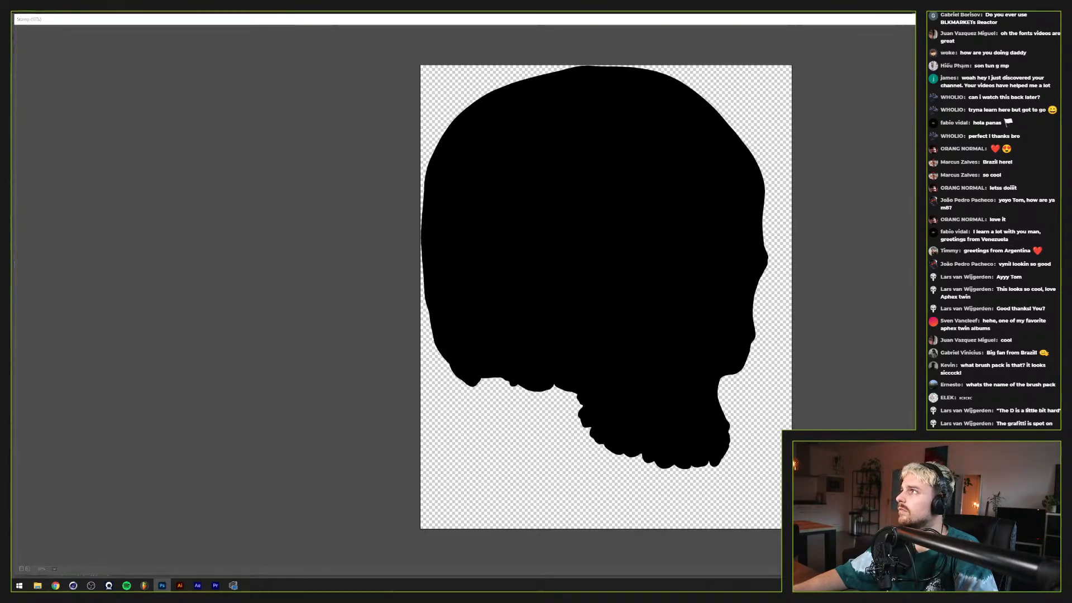
# Step: Swap the foreground and background colours and apply the Filter Gallery's Stamp effect to the skull for a high-contrast black-and-white print
pyautogui.press('x')
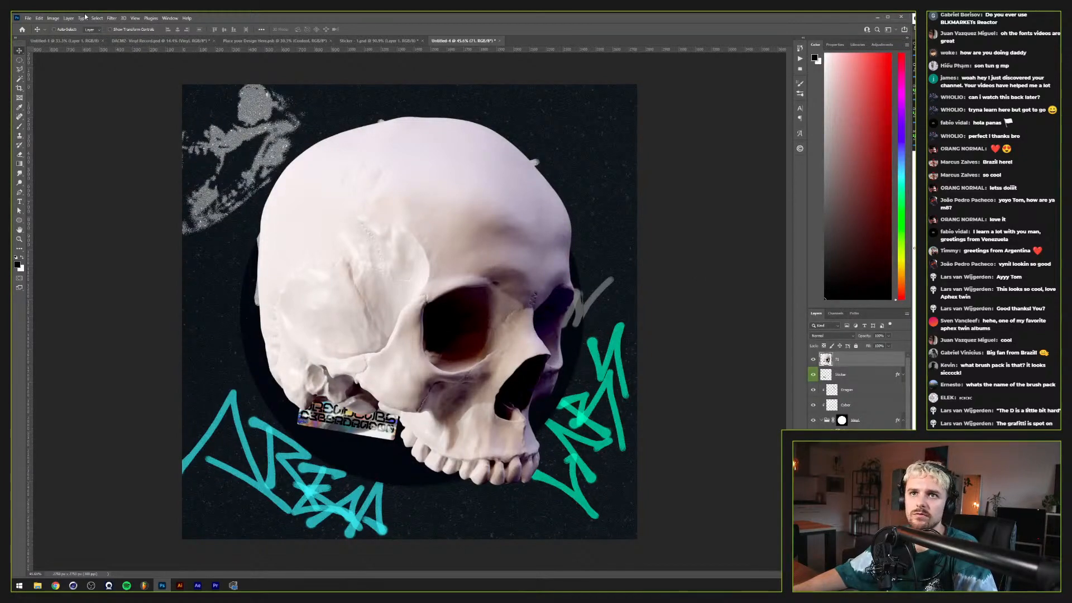
pyautogui.click(112, 17)
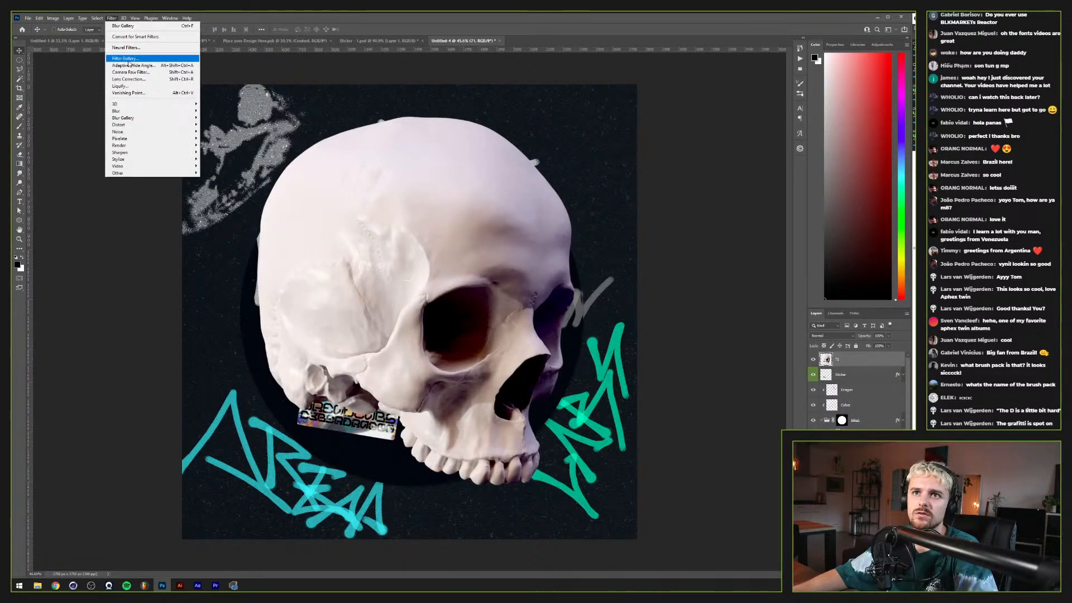
pyautogui.press('Escape')
pyautogui.hotkey('ctrl', 'alt', 'f')
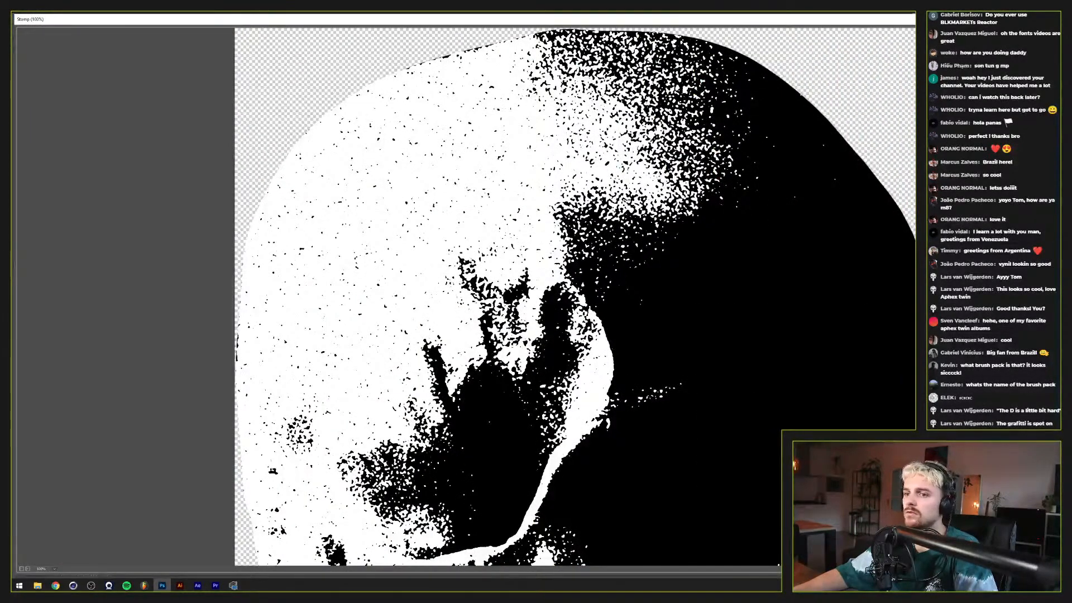
pyautogui.click(22, 568)
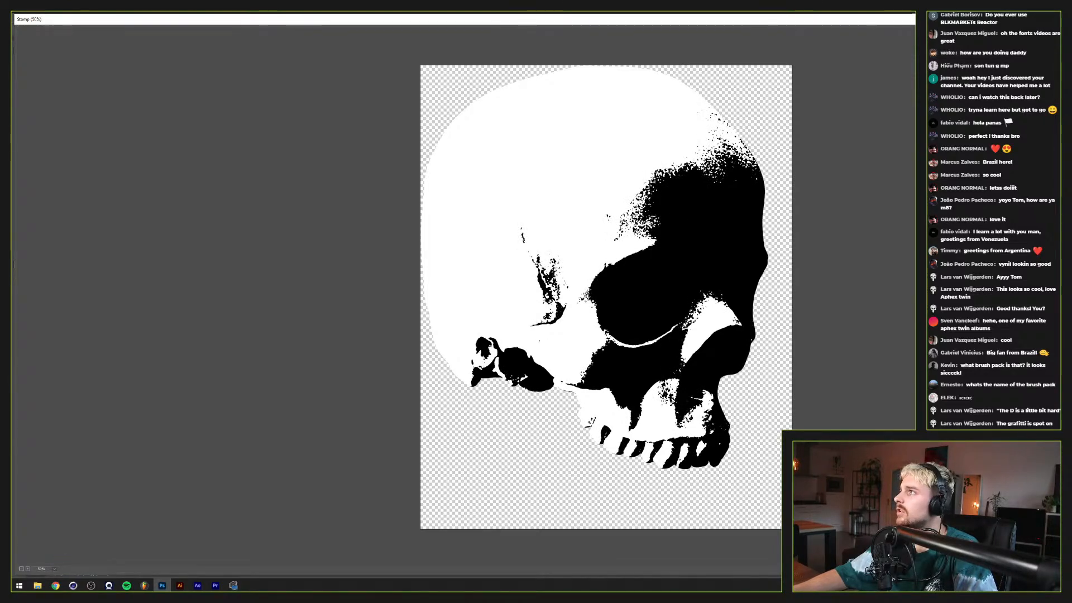
pyautogui.press('Return')
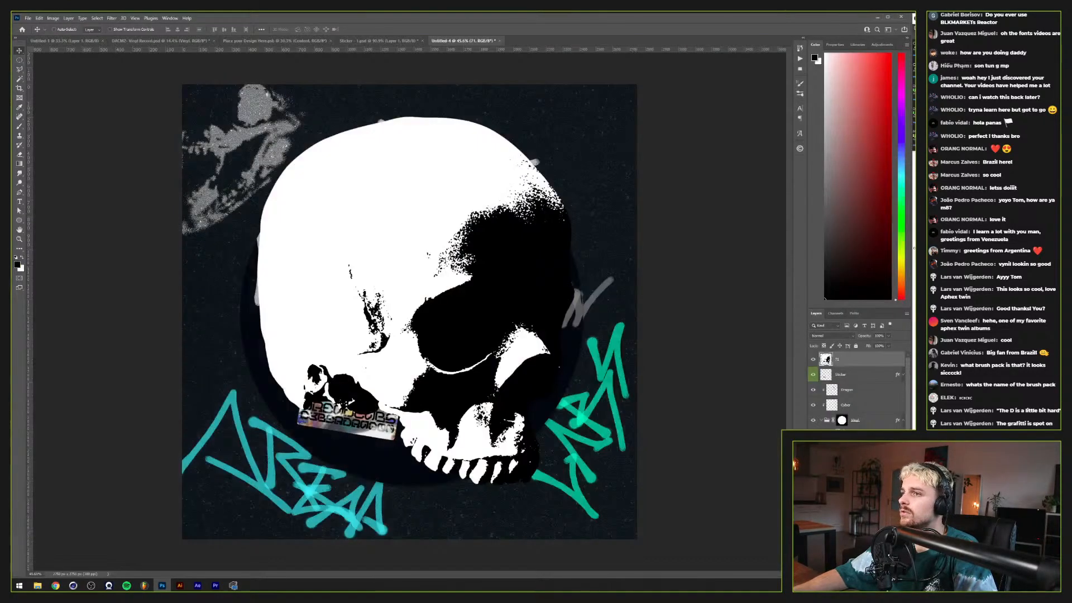
# Step: Hide the skull print's black areas with the black This Layer Blend If slider, and convert the layer to a smart object
pyautogui.doubleClick(861, 361)
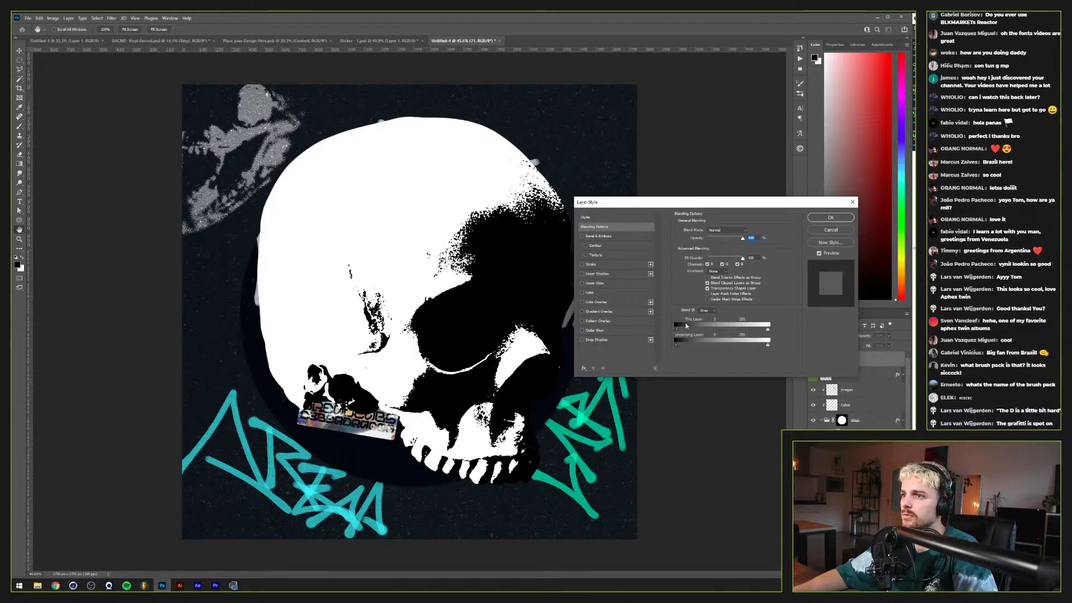
pyautogui.moveTo(687, 326); pyautogui.dragTo(659, 322)
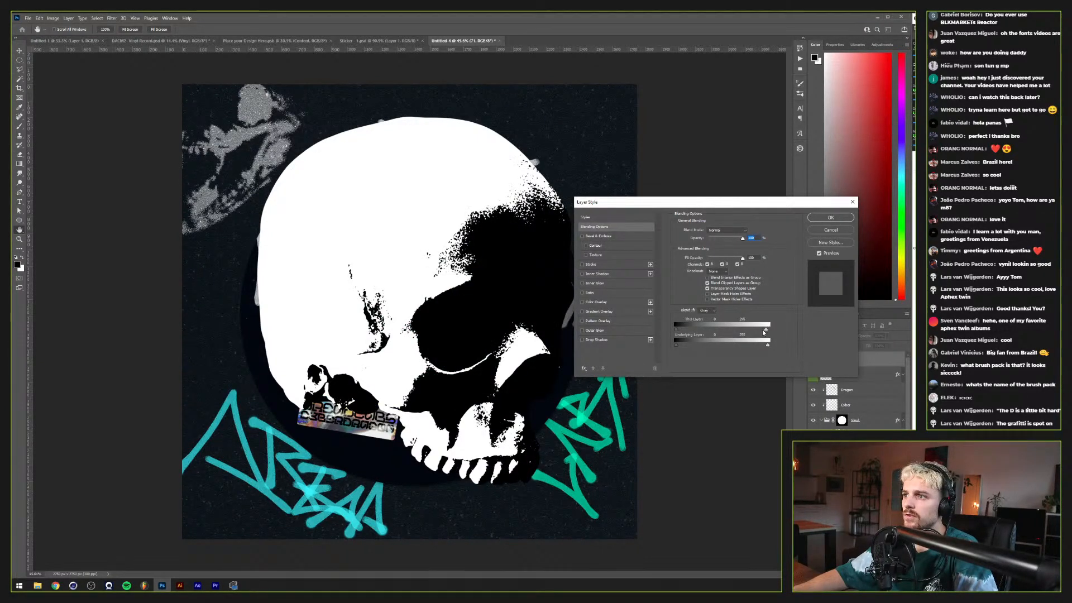
pyautogui.moveTo(764, 333)
pyautogui.mouseDown()
pyautogui.moveTo(754, 332)
pyautogui.moveTo(778, 326)
pyautogui.mouseUp()
pyautogui.moveTo(677, 331); pyautogui.dragTo(684, 331)
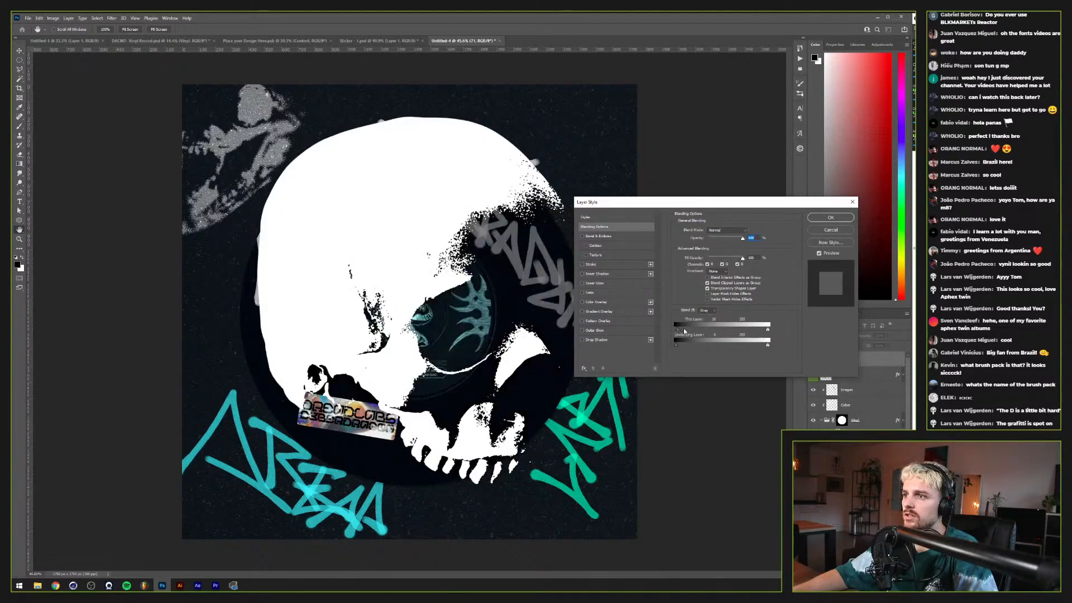
pyautogui.click(814, 219)
pyautogui.rightClick(849, 359)
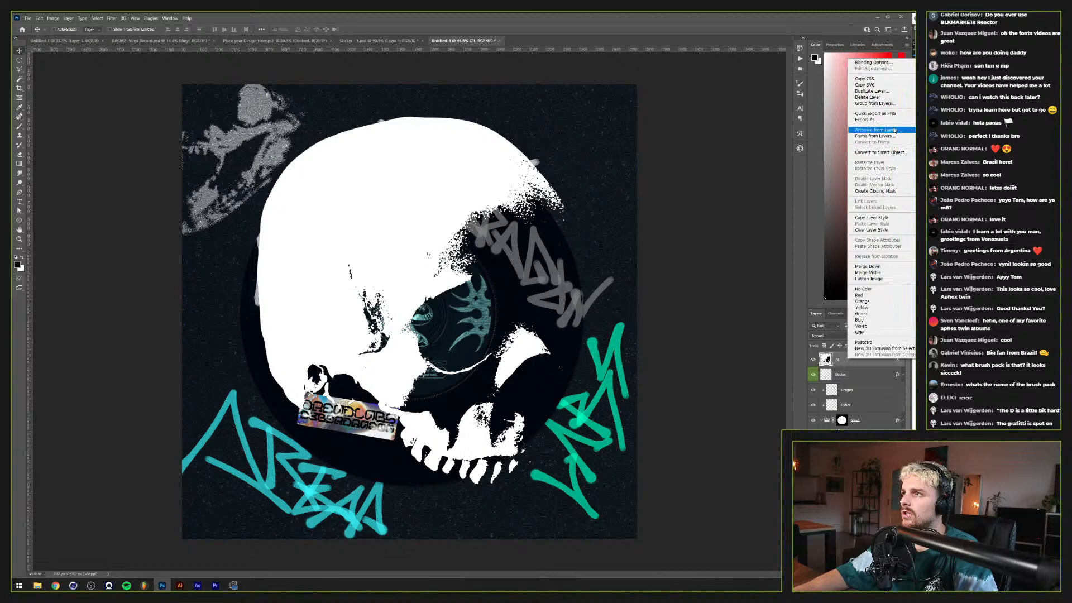
pyautogui.click(879, 152)
# Step: Try a cyan Solid Color fill clipped to the skull inside the smart object's contents, and delete it
pyautogui.doubleClick(826, 359)
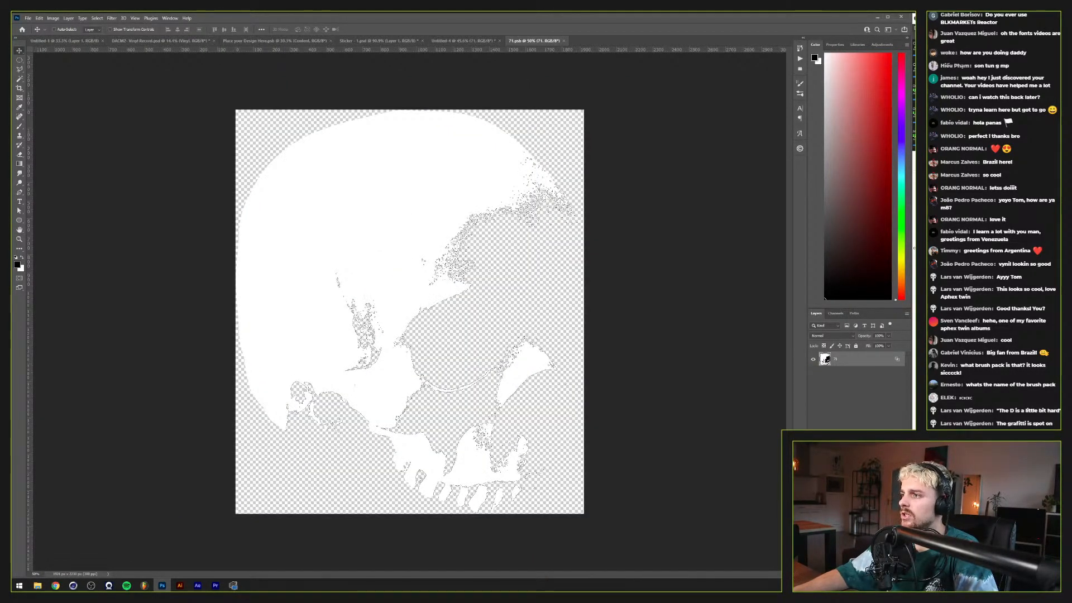
pyautogui.press('F2')
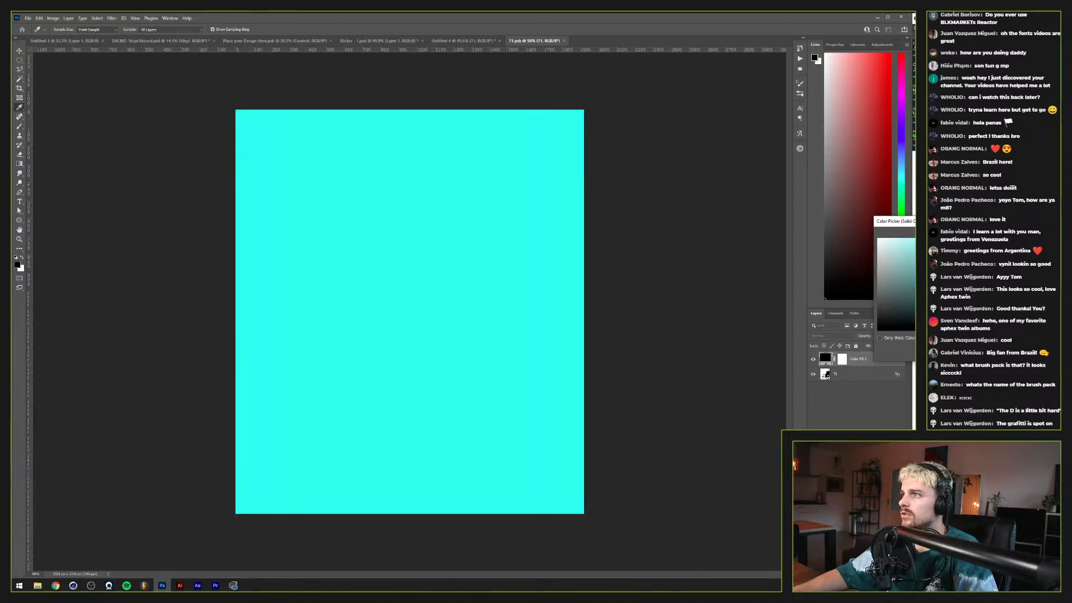
pyautogui.press('Return')
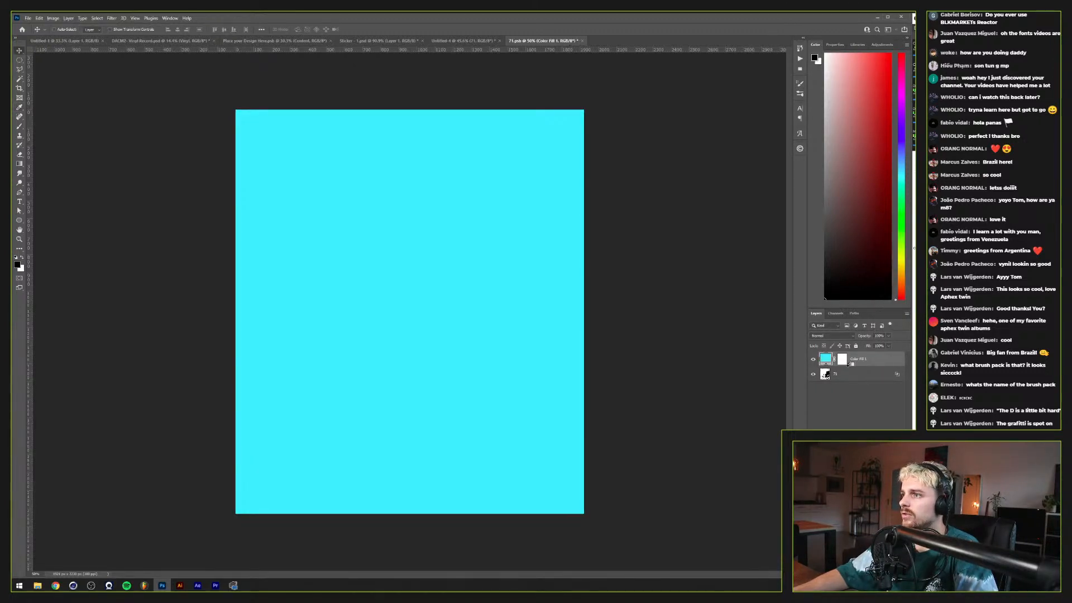
pyautogui.hotkey('ctrl', 'alt', 'g')
pyautogui.click(831, 338)
pyautogui.click(831, 336)
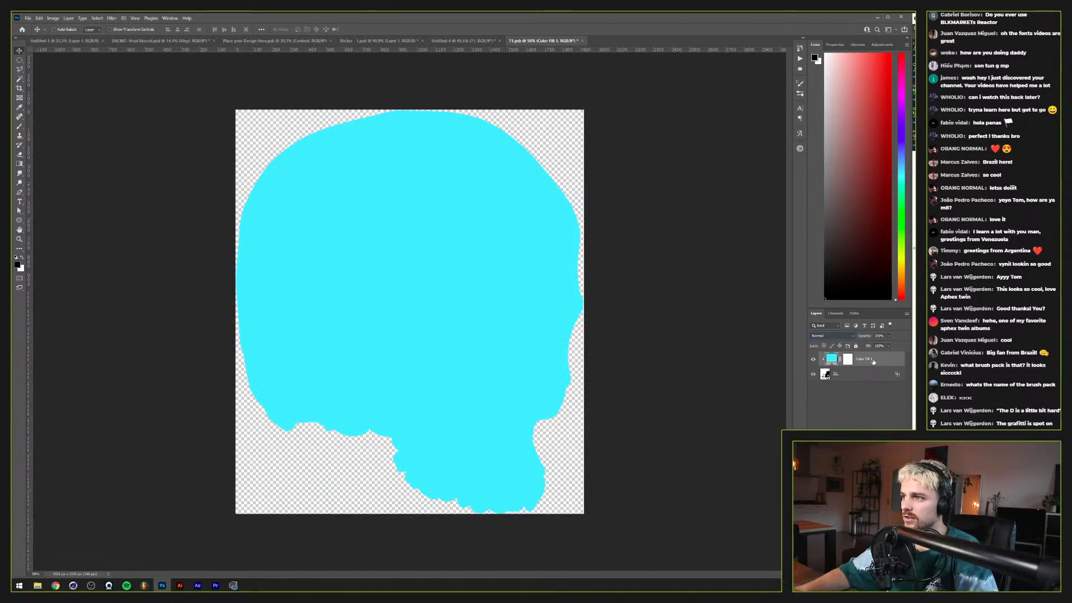
pyautogui.click(814, 360)
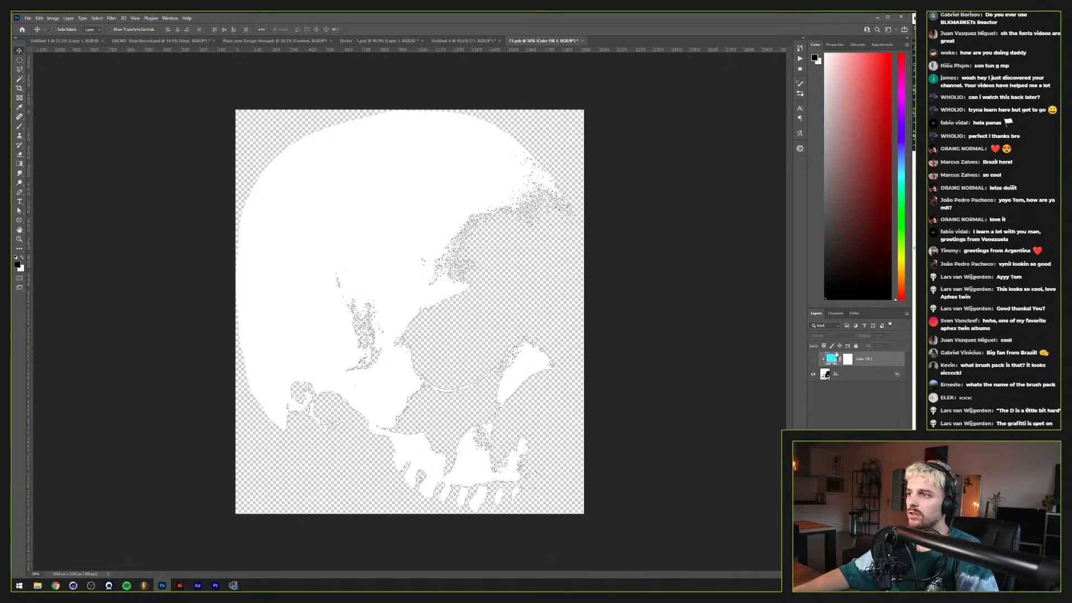
pyautogui.press('Delete')
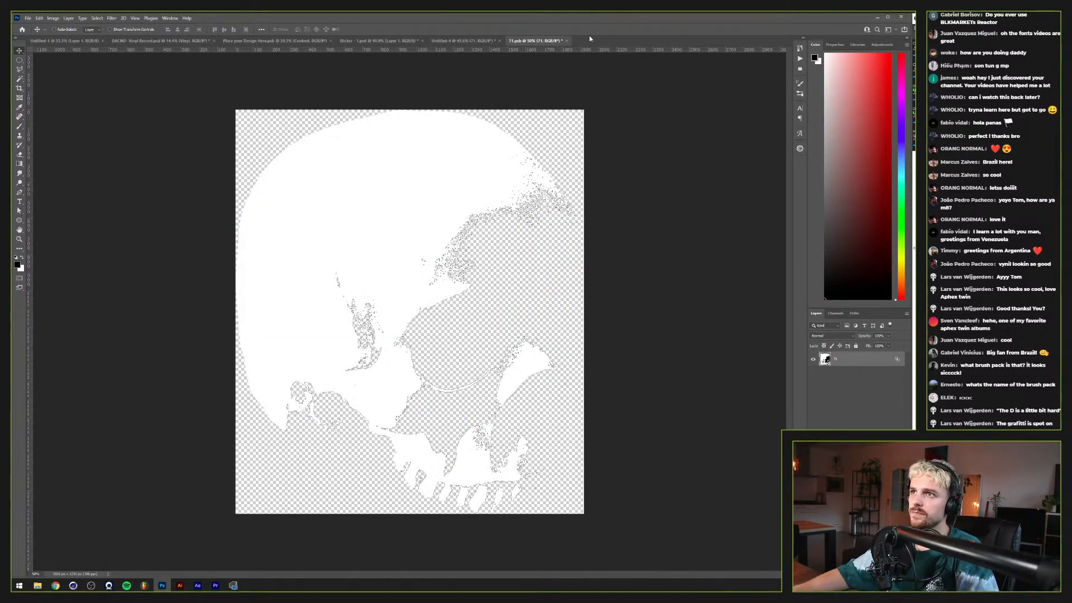
# Step: Close the skull smart object's contents without saving, keep the main artwork open and dock its floating window back into the workspace
pyautogui.moveTo(592, 40); pyautogui.dragTo(553, 74)
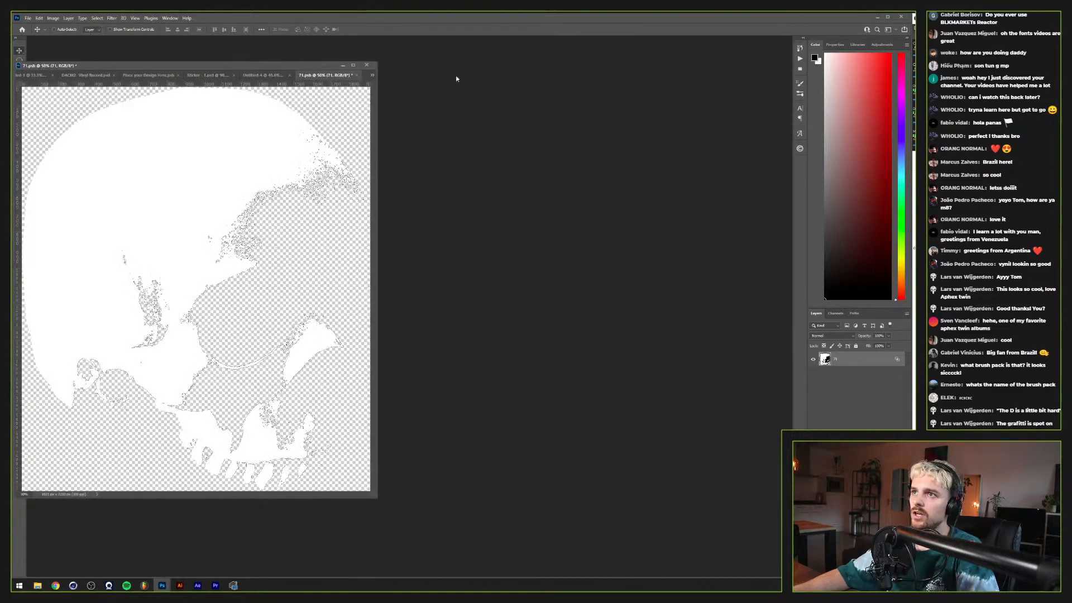
pyautogui.click(366, 64)
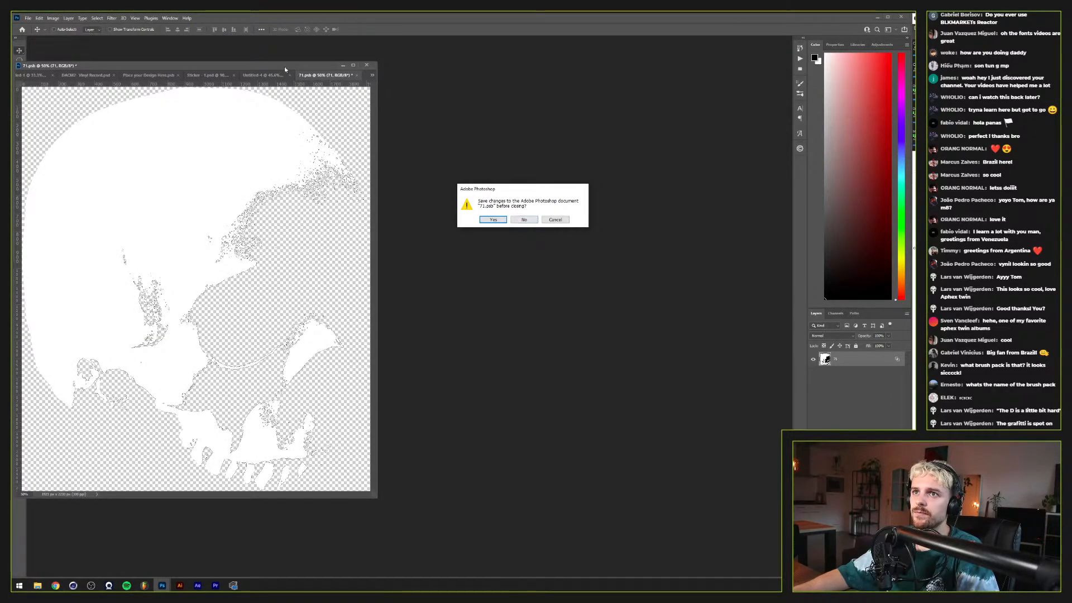
pyautogui.click(522, 221)
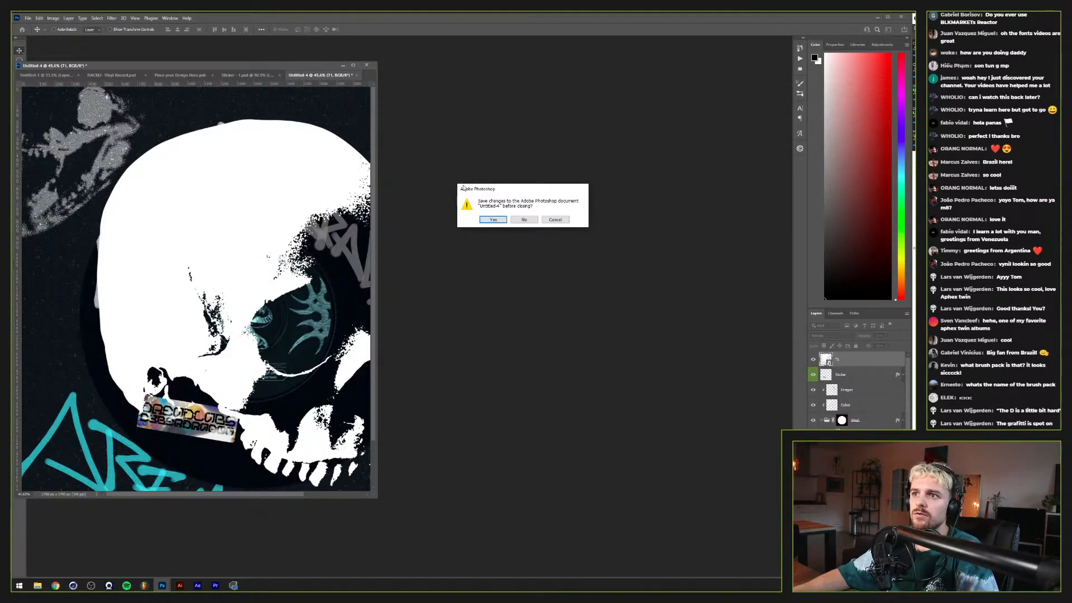
pyautogui.click(568, 222)
pyautogui.moveTo(326, 66); pyautogui.dragTo(363, 39)
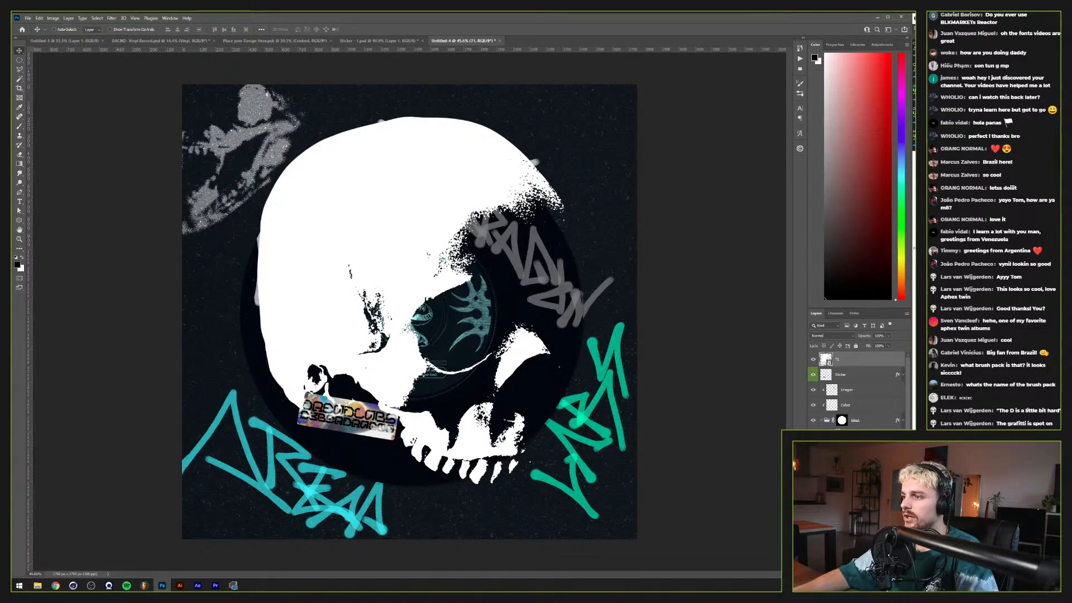
# Step: Give the skull layer a bright cyan Color Overlay in Normal blend mode
pyautogui.click(749, 231)
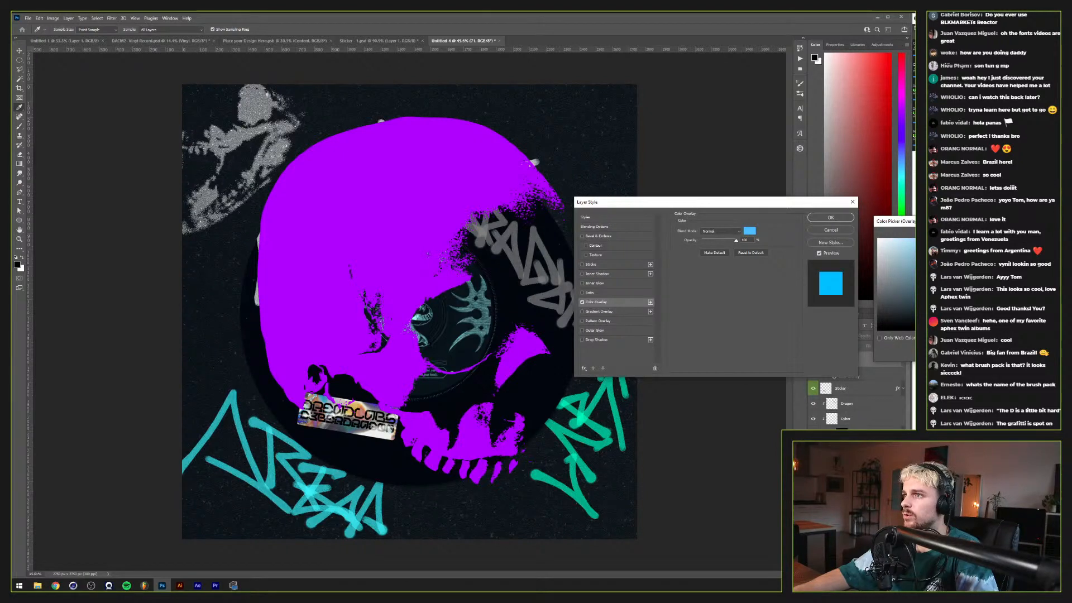
pyautogui.press('Return')
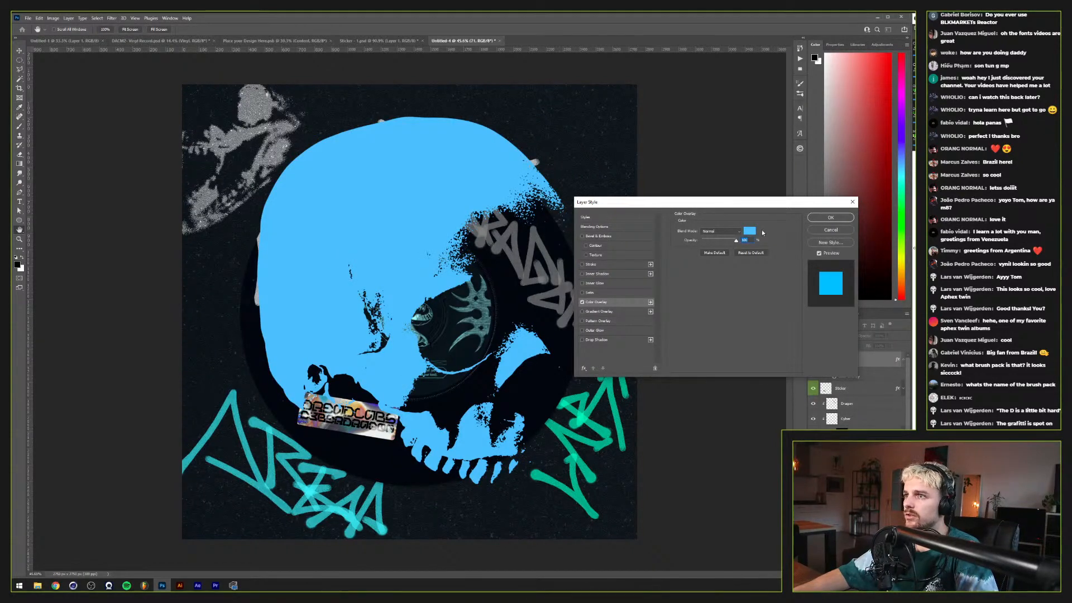
pyautogui.click(750, 231)
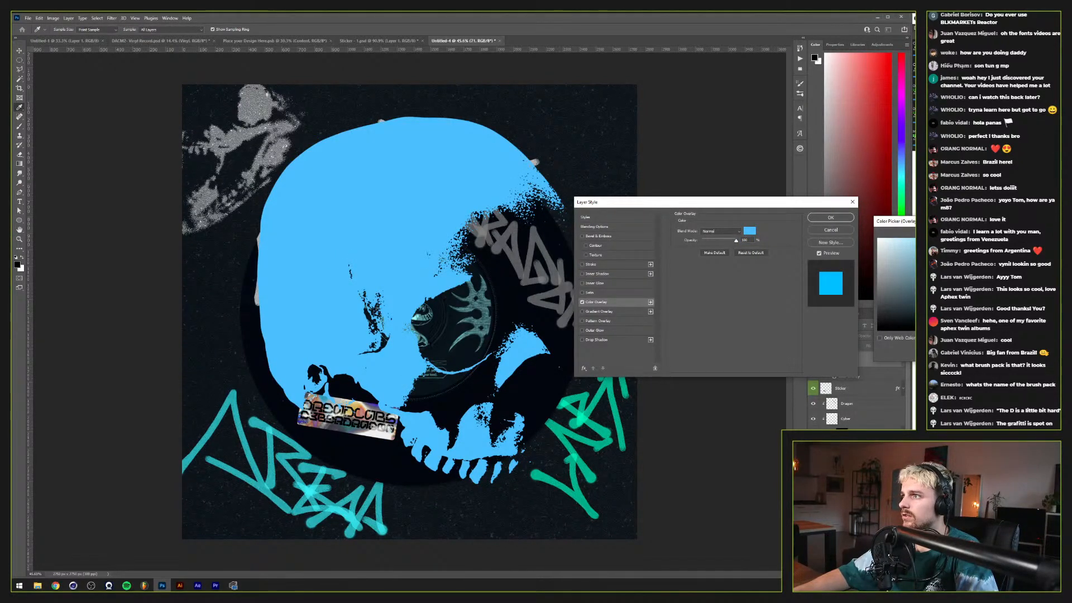
pyautogui.press('Return')
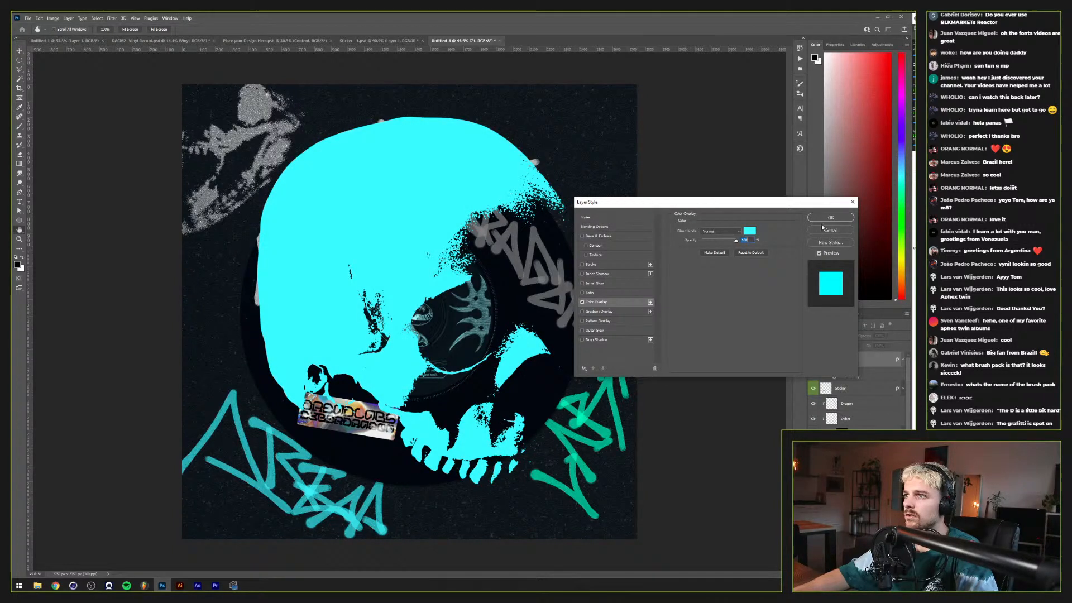
pyautogui.click(823, 219)
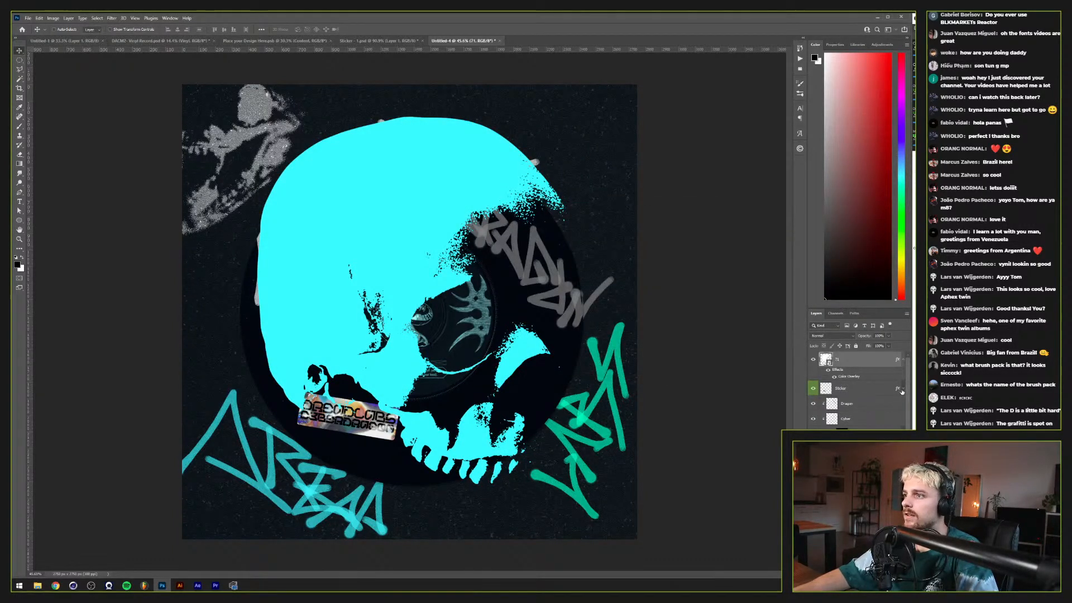
# Step: Add a Field Blur to the skull with pins at the teeth, cheekbone, forehead edge and back of the skull, varying their blur
pyautogui.click(112, 18)
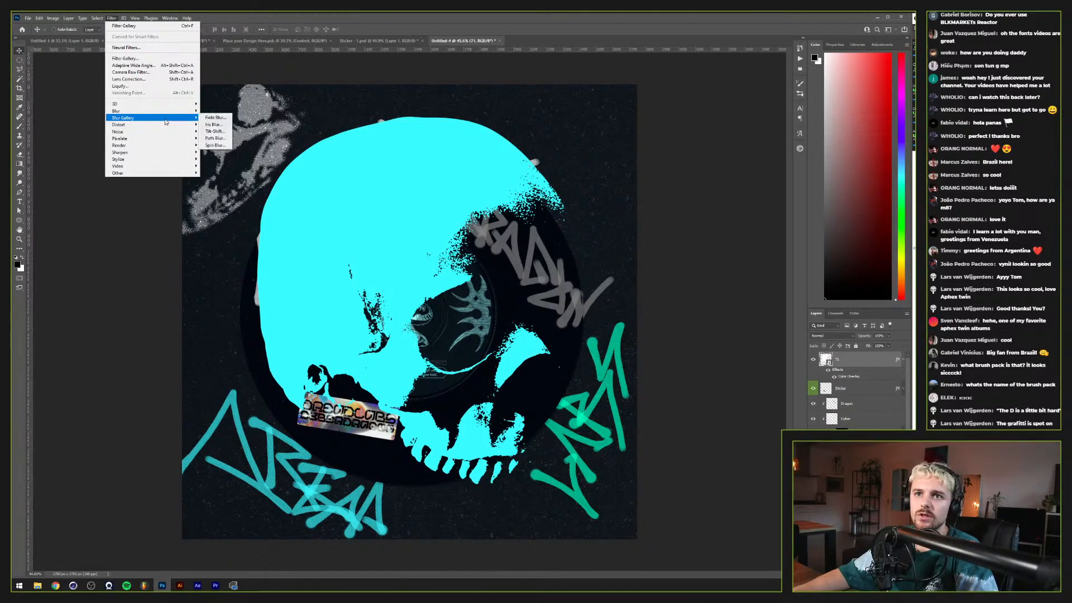
pyautogui.click(212, 117)
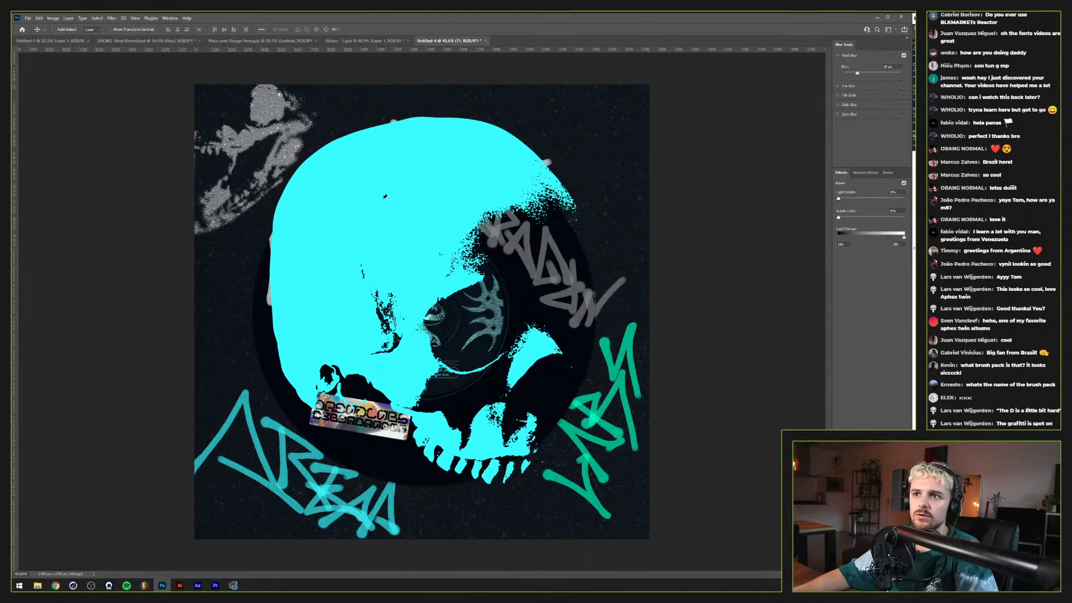
pyautogui.click(502, 481)
pyautogui.click(542, 335)
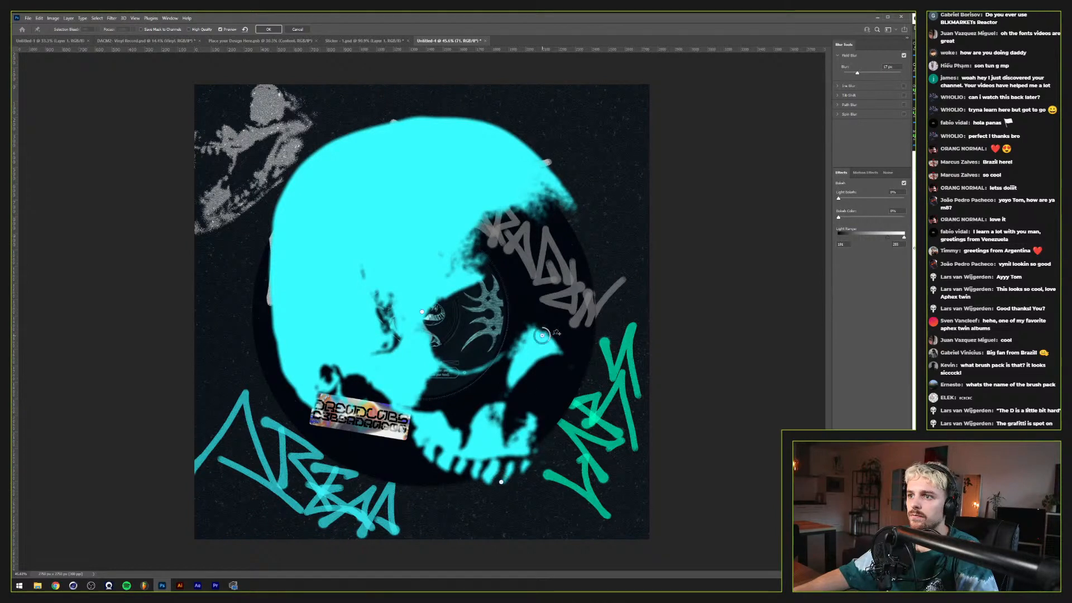
pyautogui.click(586, 188)
pyautogui.moveTo(586, 188)
pyautogui.mouseDown()
pyautogui.moveTo(574, 203)
pyautogui.moveTo(568, 185)
pyautogui.mouseUp()
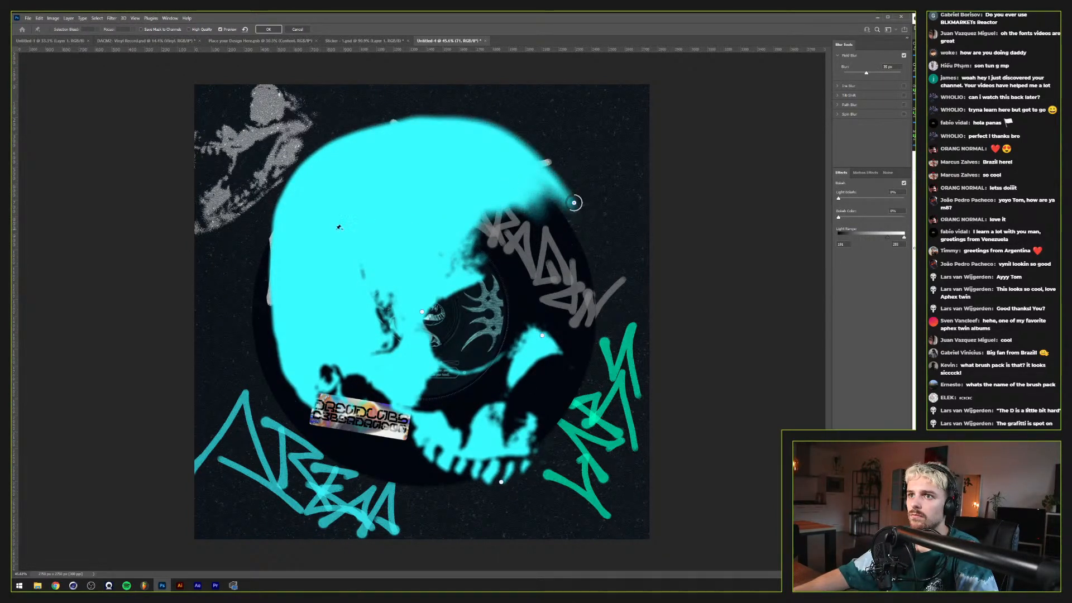
pyautogui.click(269, 336)
pyautogui.moveTo(275, 345); pyautogui.dragTo(265, 345)
# Step: Reduce the blur of the central Field Blur pin, apply the filter and set the skull layer's blend mode to Dissolve
pyautogui.click(422, 312)
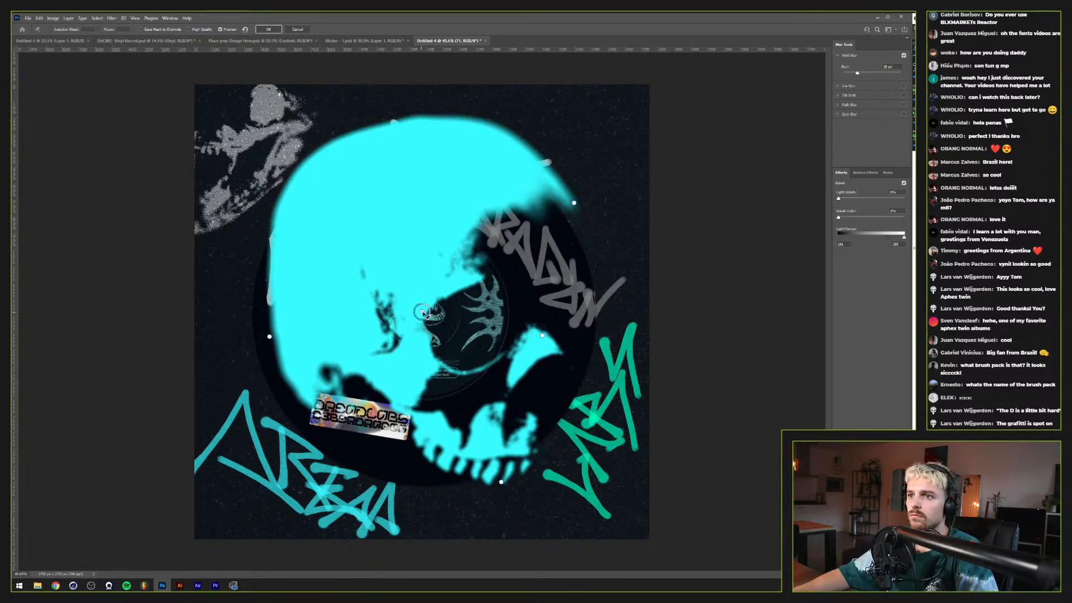
pyautogui.moveTo(428, 317); pyautogui.dragTo(426, 304)
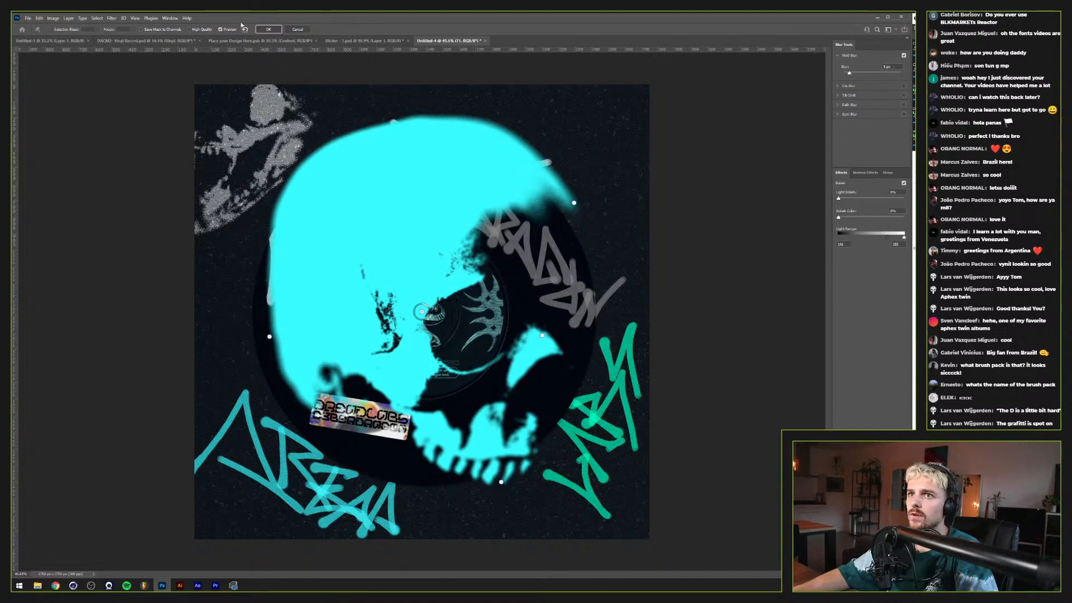
pyautogui.click(268, 29)
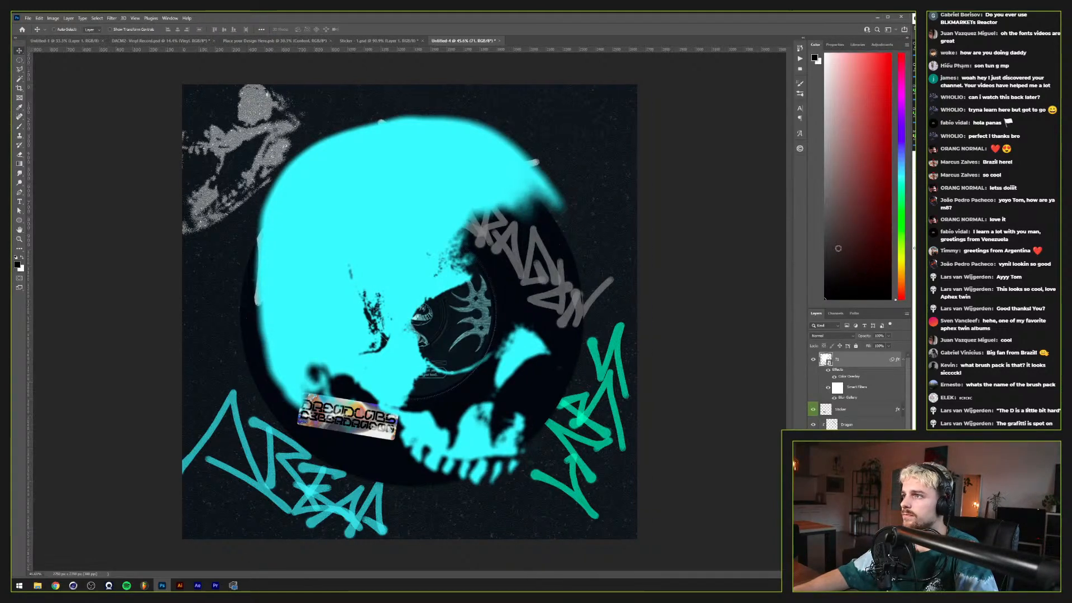
pyautogui.click(828, 338)
pyautogui.click(822, 345)
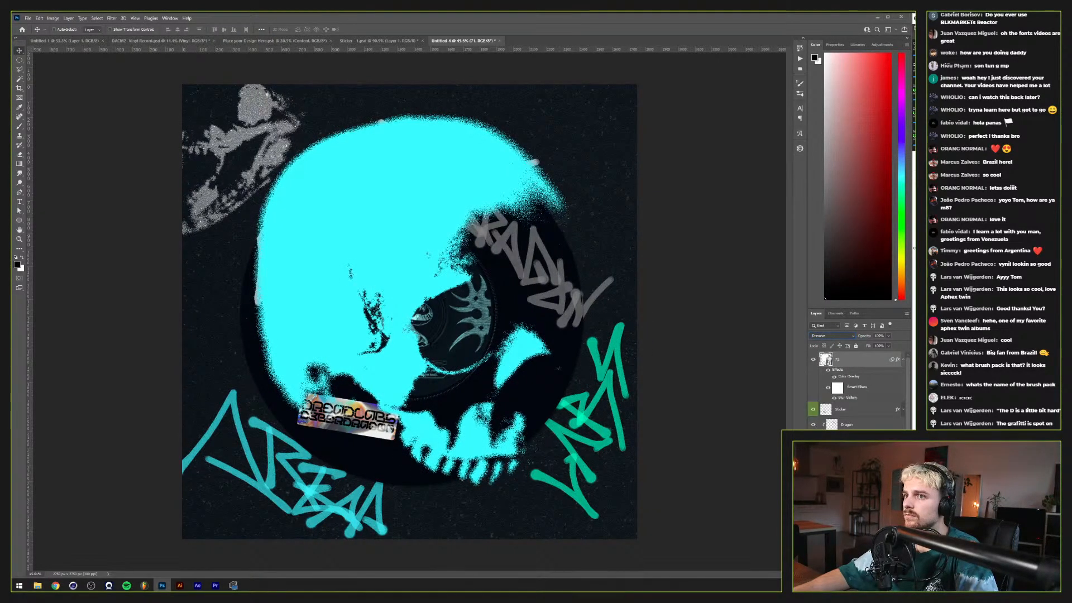
# Step: Scale the cyan skull down to roughly half size and place it in the artwork's upper-right corner
pyautogui.hotkey('ctrl', 't')
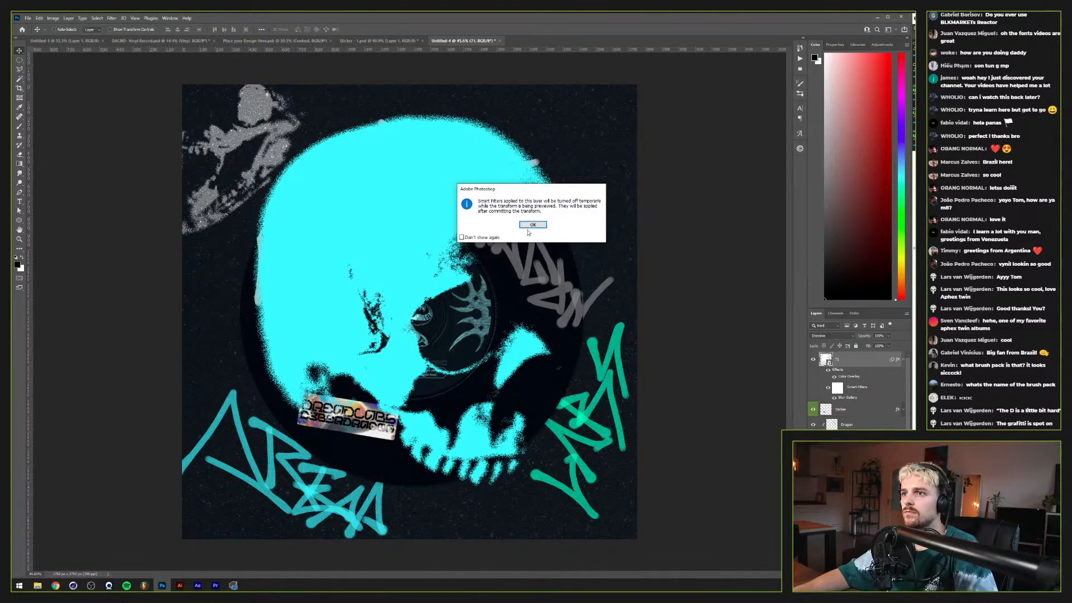
pyautogui.click(533, 225)
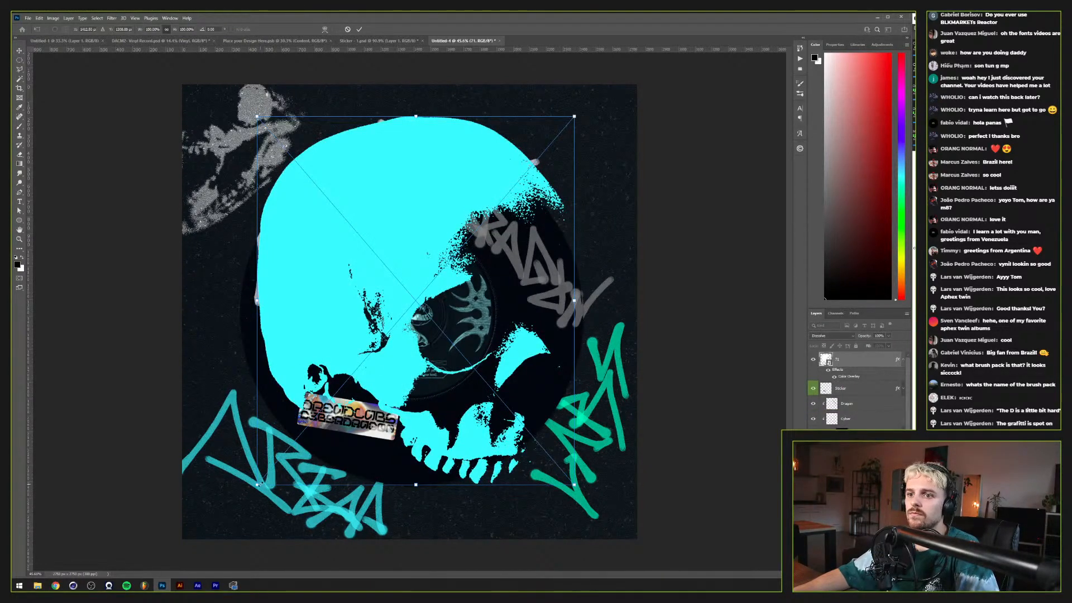
pyautogui.moveTo(325, 397); pyautogui.dragTo(408, 310)
pyautogui.click(651, 292)
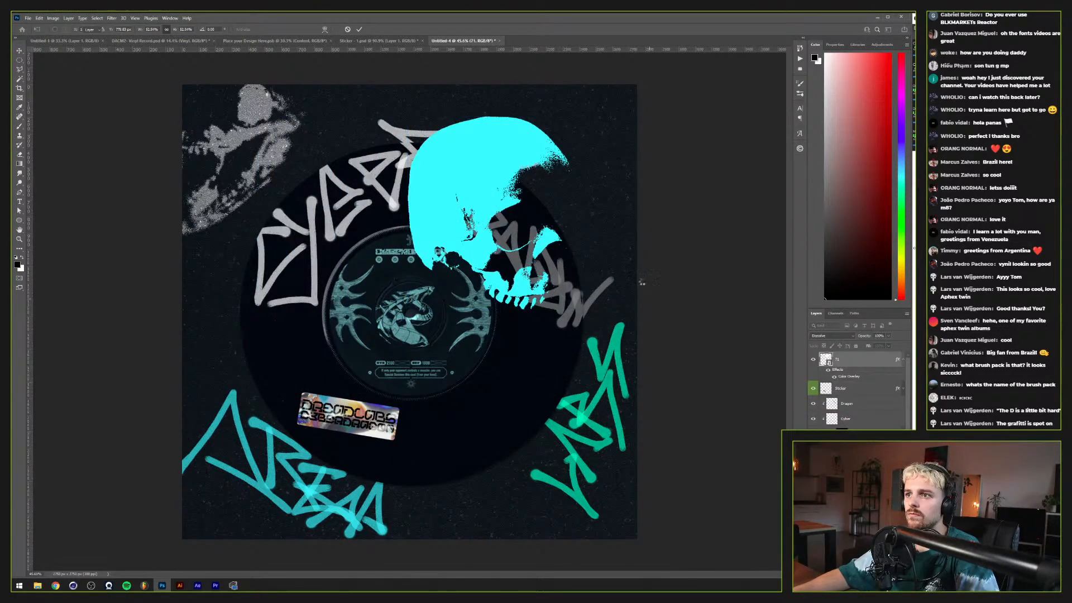
pyautogui.moveTo(545, 269); pyautogui.dragTo(592, 213)
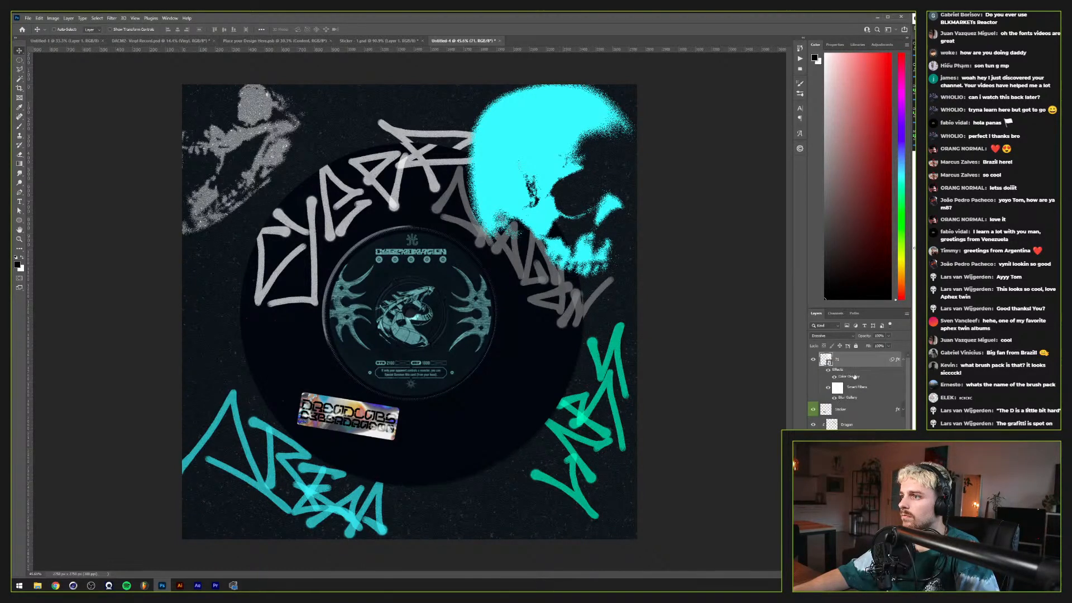
# Step: Collapse the skull layer's effects and send the layer behind the vinyl record and graffiti
pyautogui.click(898, 360)
pyautogui.click(902, 375)
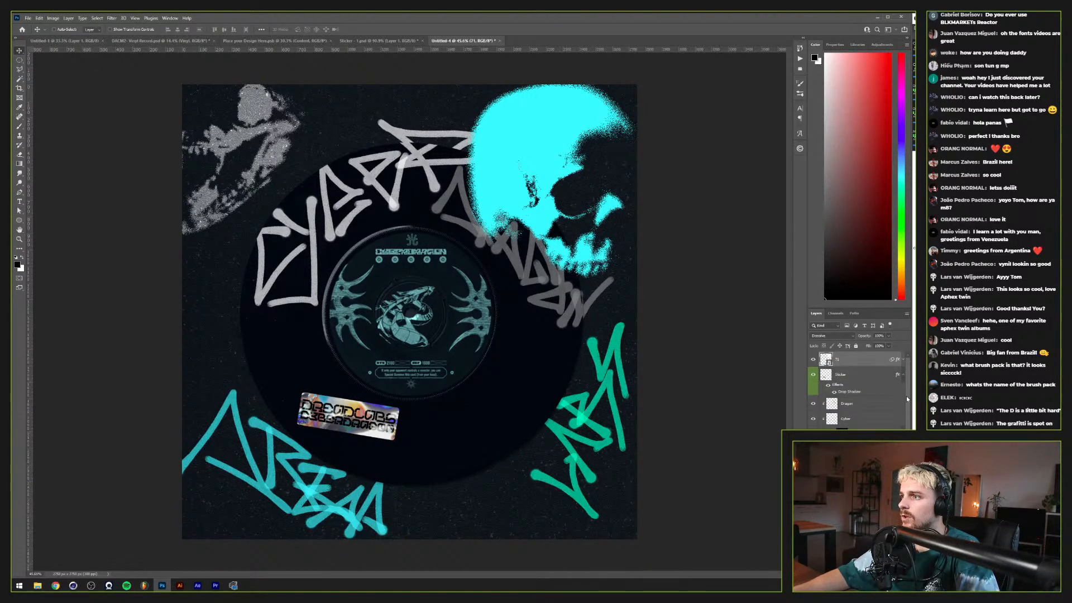
pyautogui.click(903, 375)
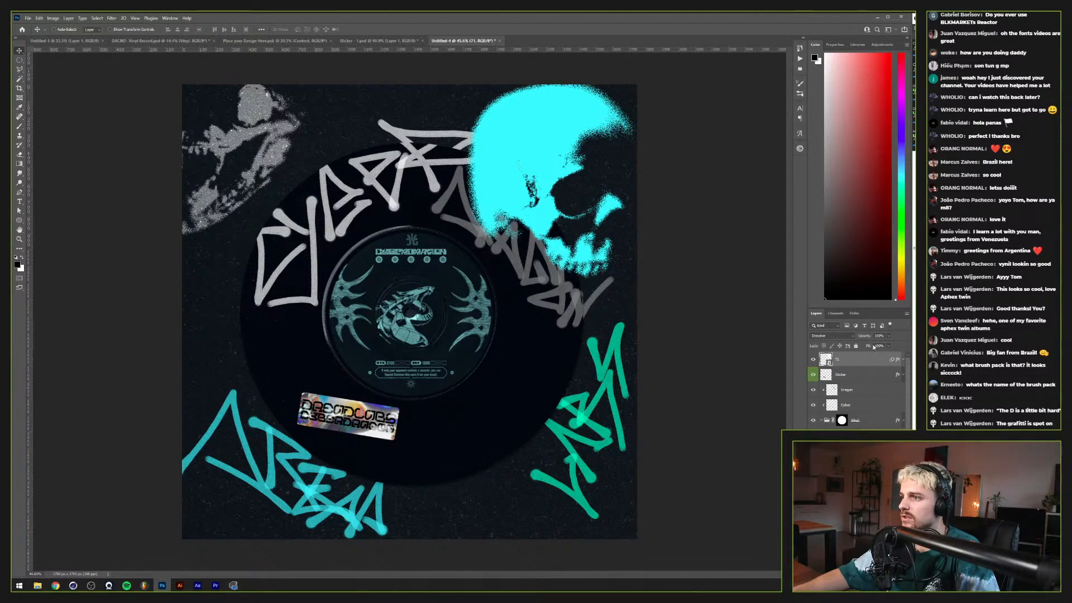
pyautogui.hotkey('ctrl', 'shift', '[')
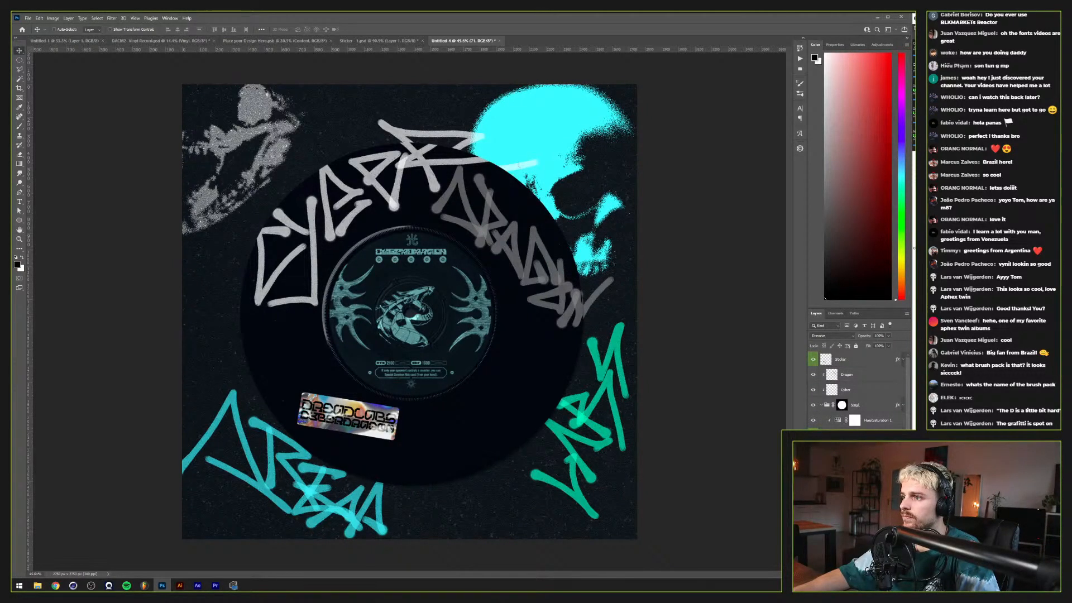
# Step: Split the cyan skull's black Underlying Layer Blend If slider so the sandpaper texture lightly shows through the print
pyautogui.doubleClick(871, 441)
pyautogui.moveTo(679, 344); pyautogui.dragTo(709, 344)
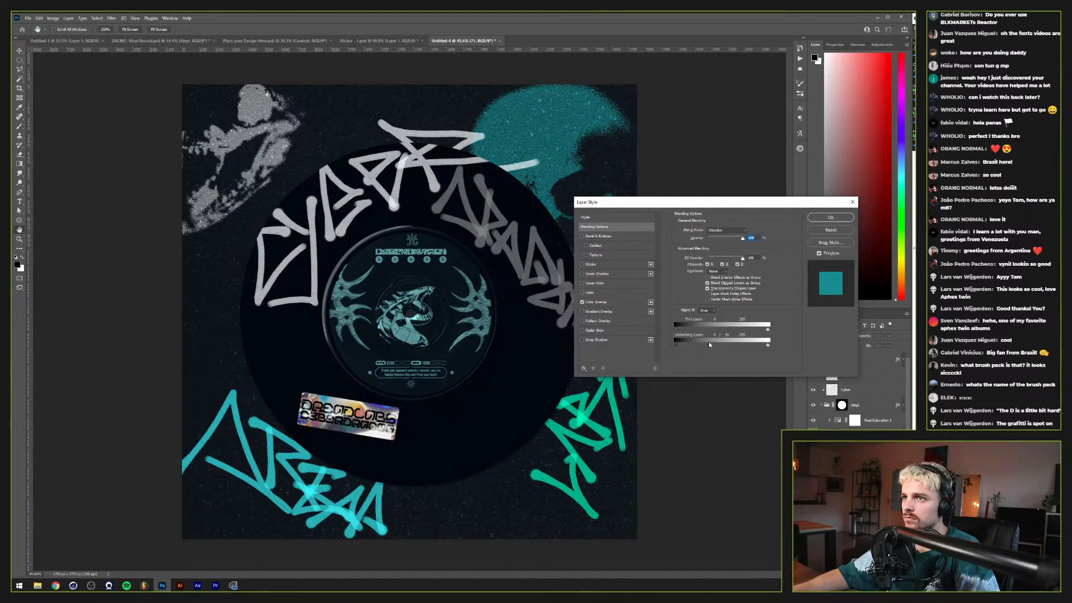
pyautogui.click(832, 217)
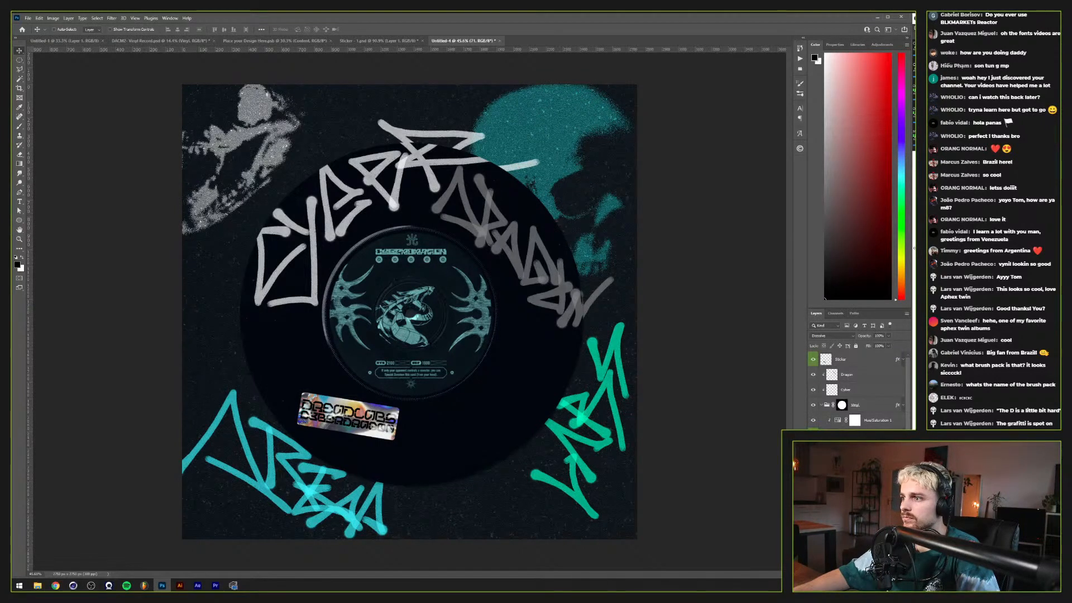
pyautogui.doubleClick(872, 442)
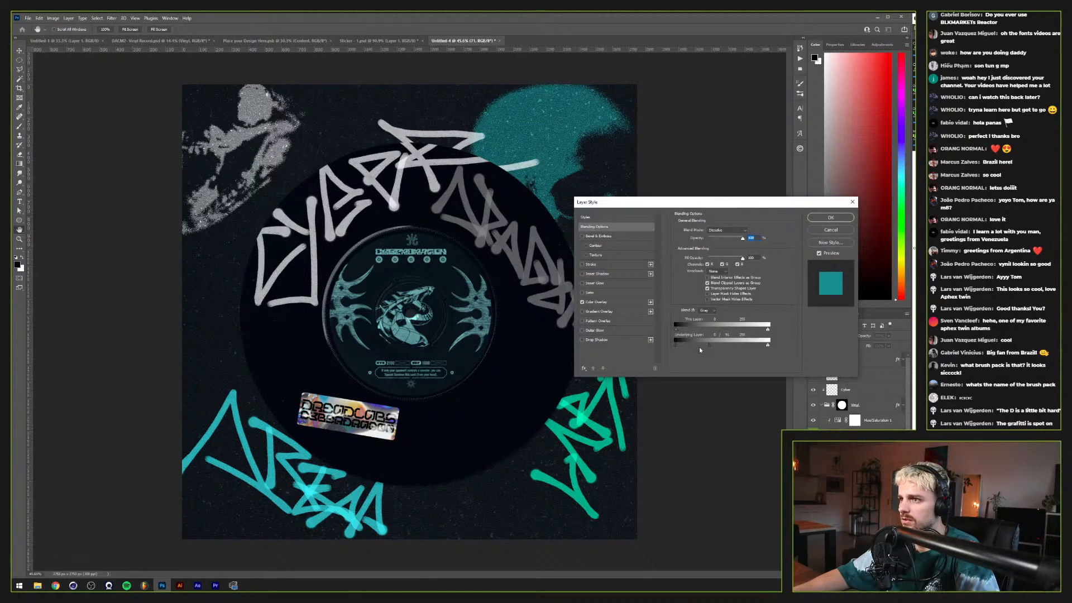
pyautogui.moveTo(708, 345); pyautogui.dragTo(688, 345)
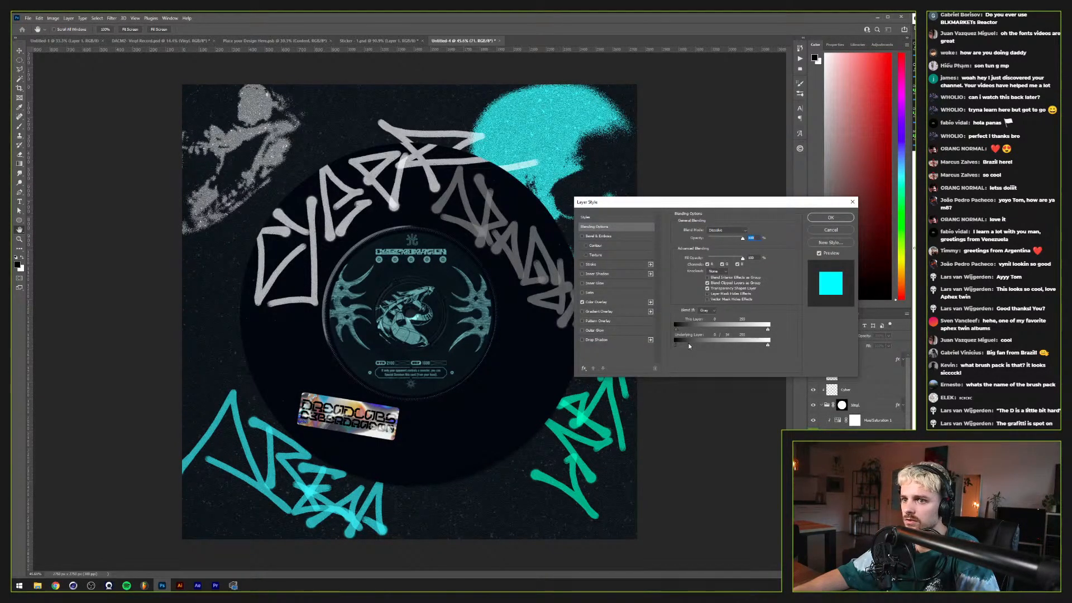
pyautogui.click(831, 217)
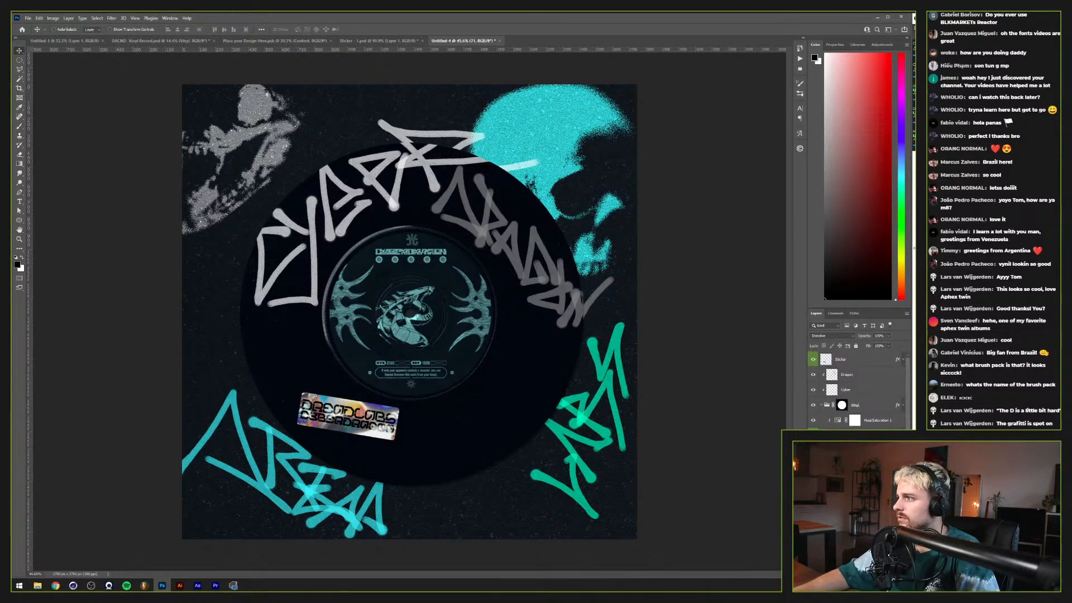
# Step: Lower the split black Underlying Layer Blend If slider on the Fox Skull 01 layer to brighten the grey print
pyautogui.doubleClick(877, 450)
pyautogui.moveTo(696, 344); pyautogui.dragTo(690, 344)
pyautogui.click(830, 218)
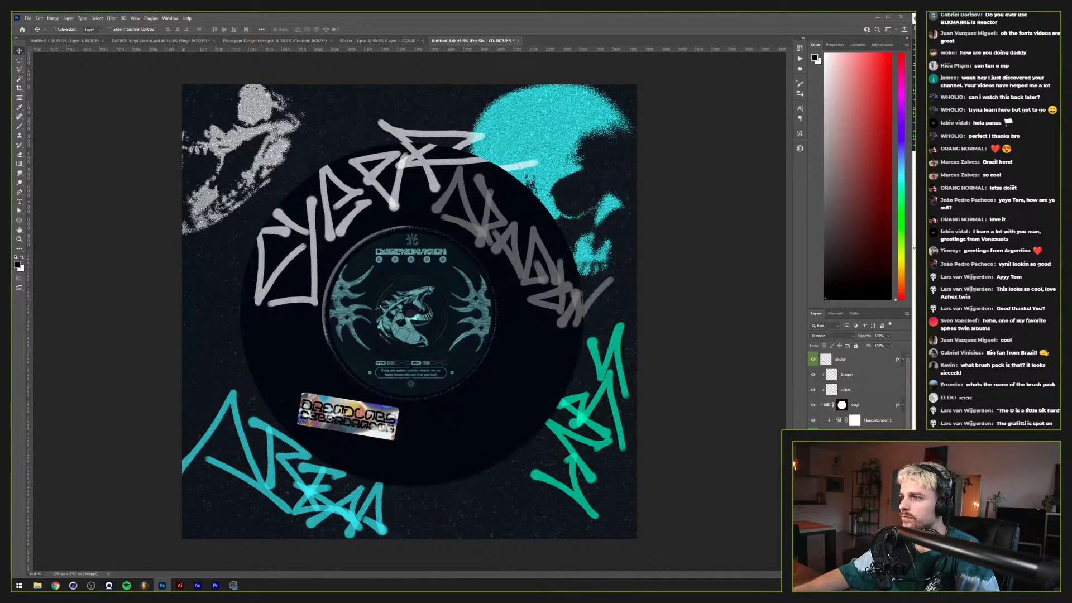
# Step: Group the background graffiti and skull layers and name the group Graffiti Background
pyautogui.scroll(-1, 858, 389)
pyautogui.hotkey('ctrl', 'g')
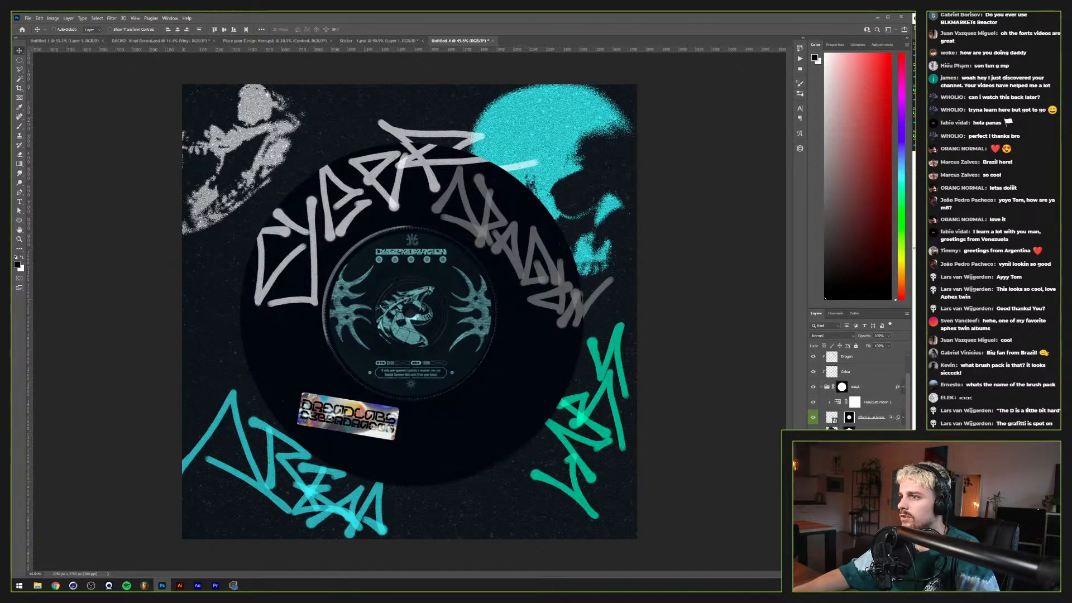
pyautogui.scroll(1, 859, 389)
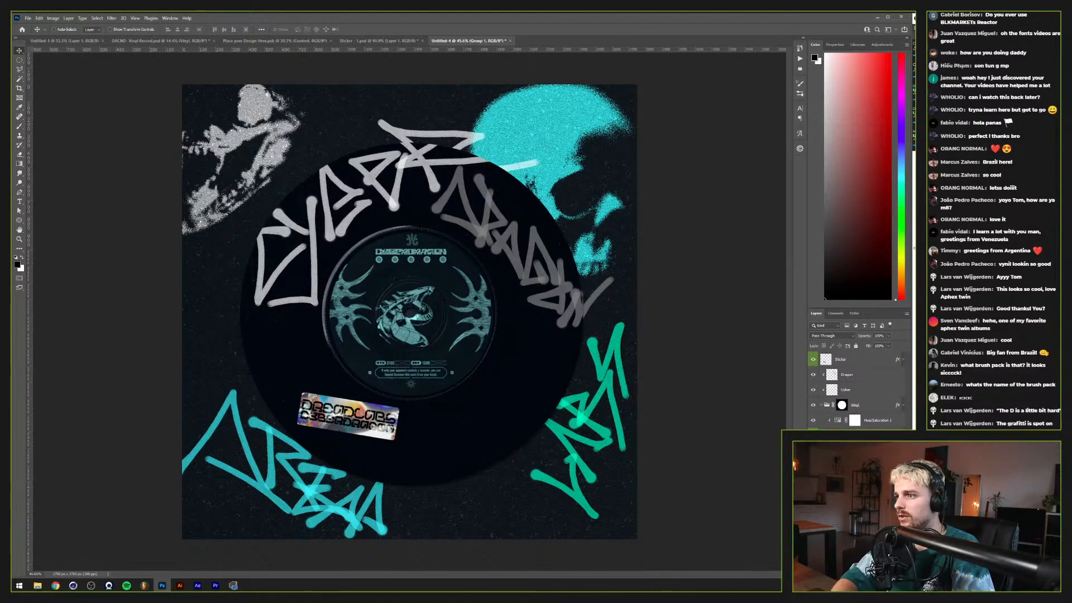
pyautogui.press('Return')
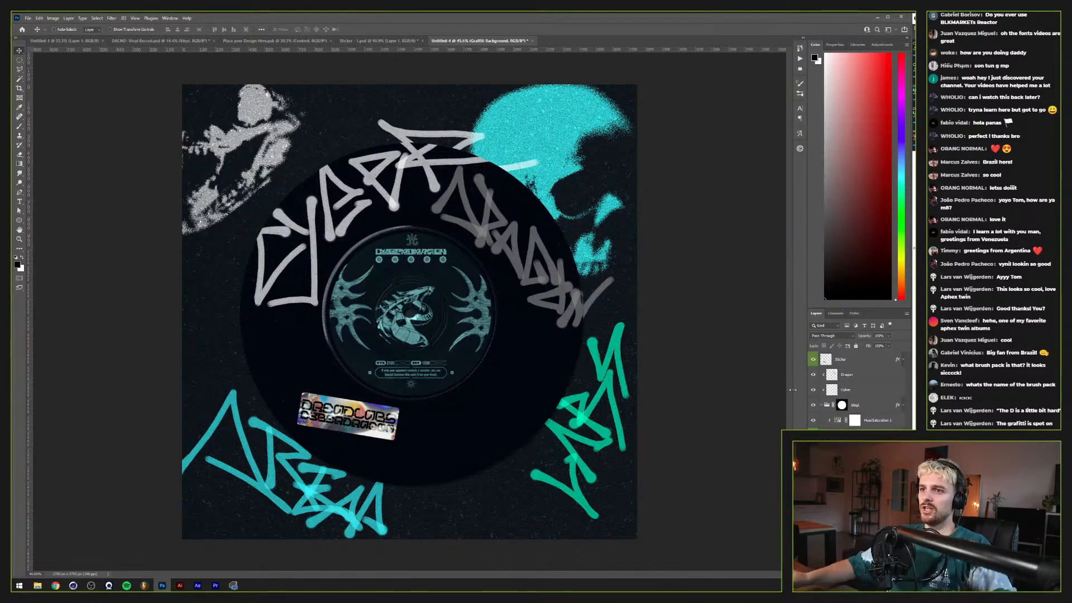
# Step: Examine the vinyl label's dragon artwork and spindle hole up close, and check the overall composition
pyautogui.scroll(6, 416, 322)
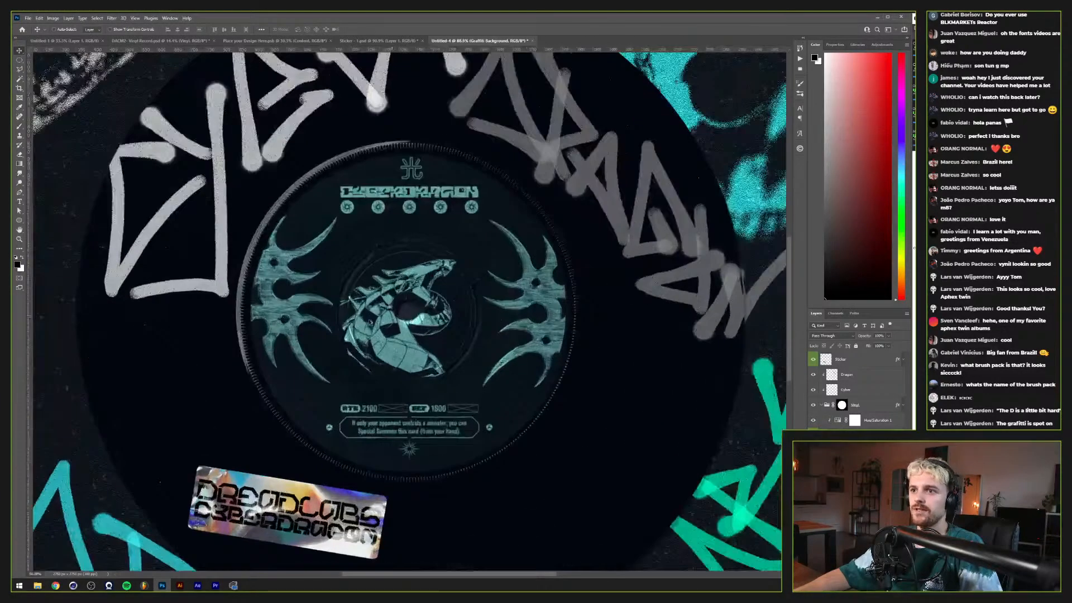
pyautogui.moveTo(392, 282); pyautogui.dragTo(401, 300)
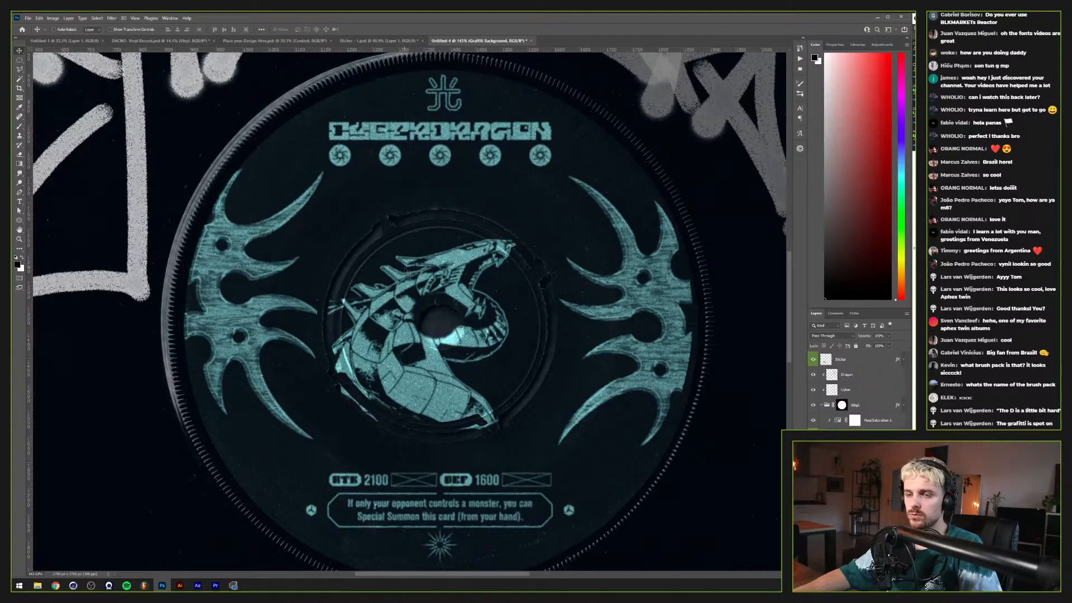
pyautogui.press('z')
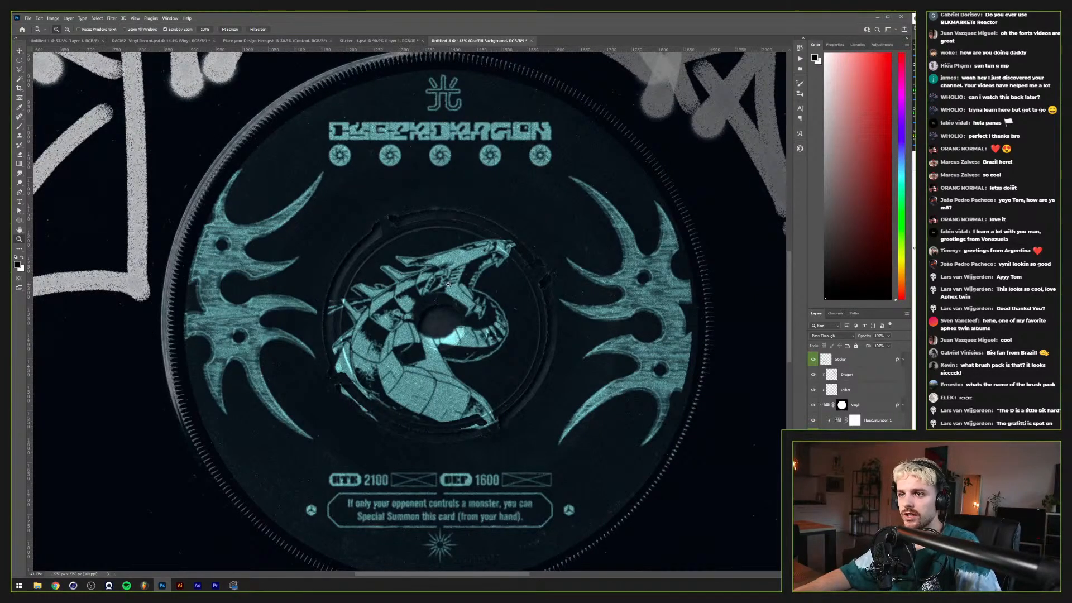
pyautogui.keyDown('alt'); pyautogui.click(460, 311); pyautogui.keyUp('alt')
pyautogui.keyDown('alt'); pyautogui.click(454, 312); pyautogui.keyUp('alt')
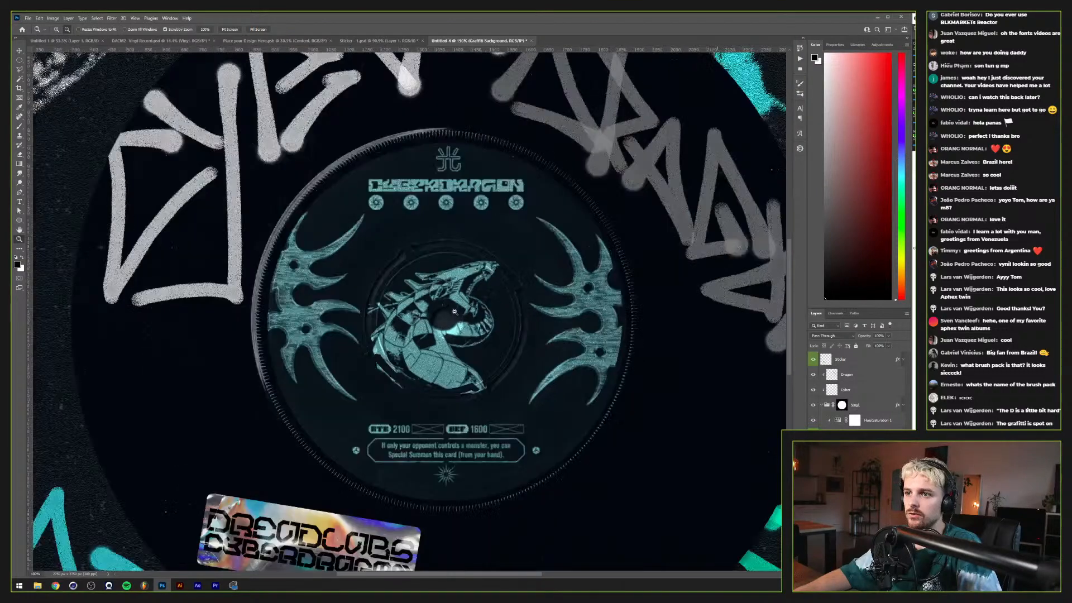
pyautogui.moveTo(455, 311); pyautogui.dragTo(425, 312)
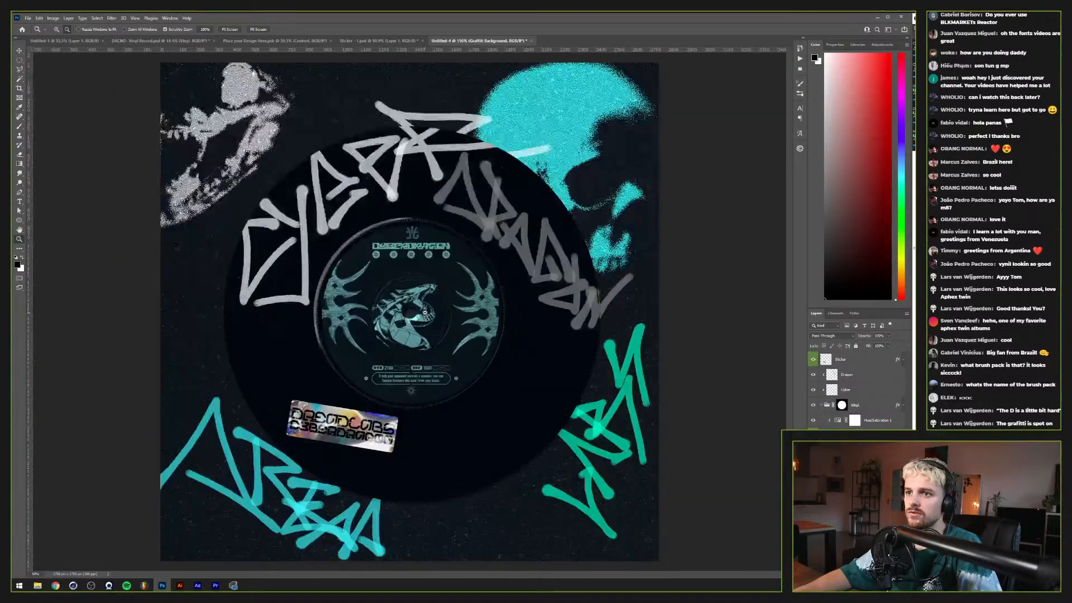
pyautogui.press('v')
pyautogui.scroll(1, 405, 248)
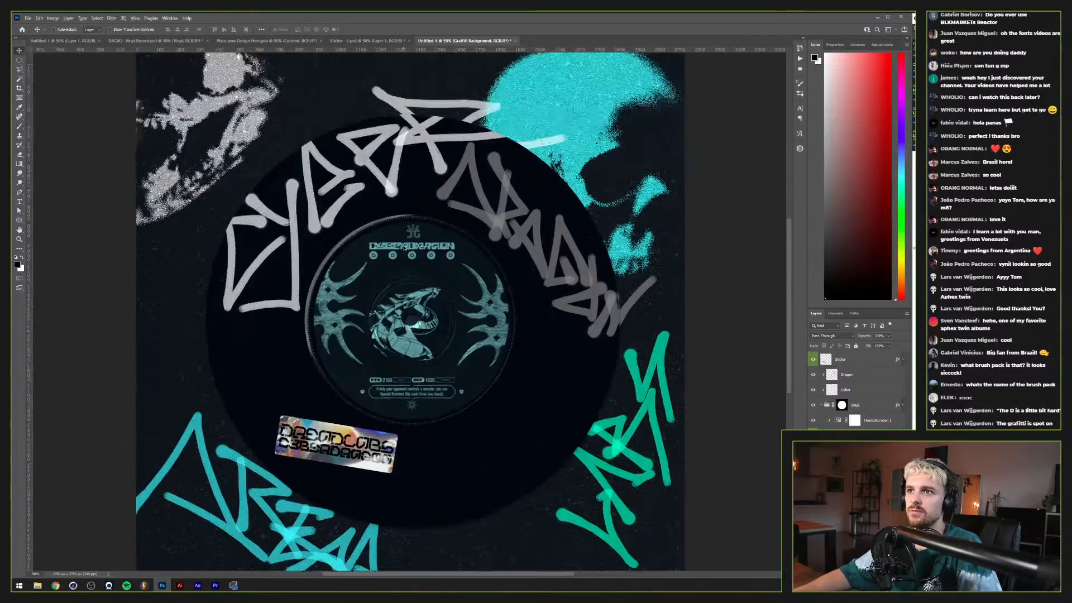
# Step: Add a bright cyan Color Overlay to the Dragon graffiti layer clipped to the vinyl
pyautogui.scroll(1, 405, 248)
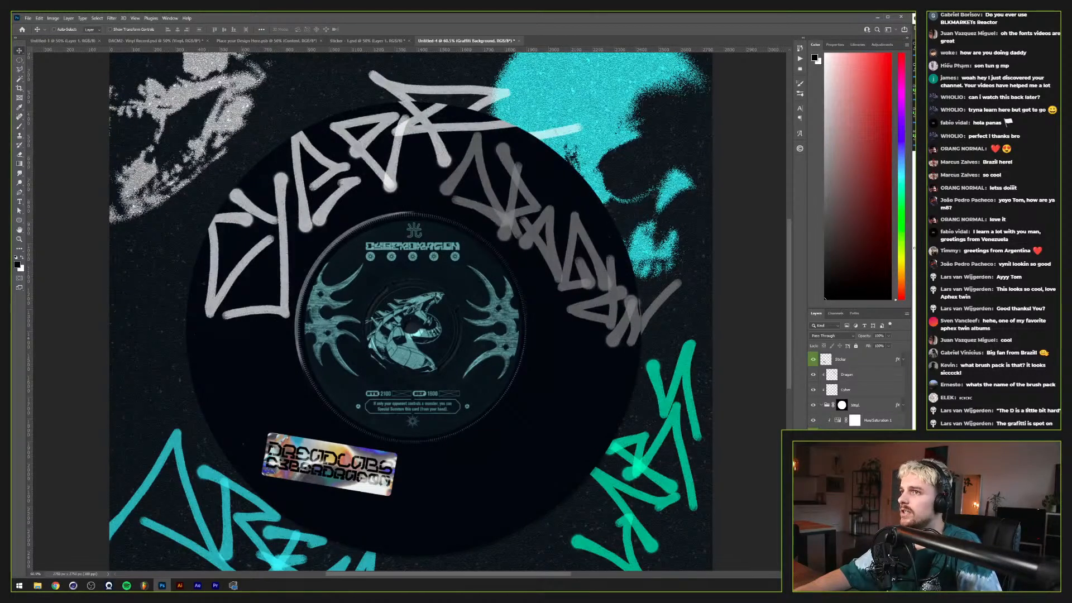
pyautogui.click(851, 390)
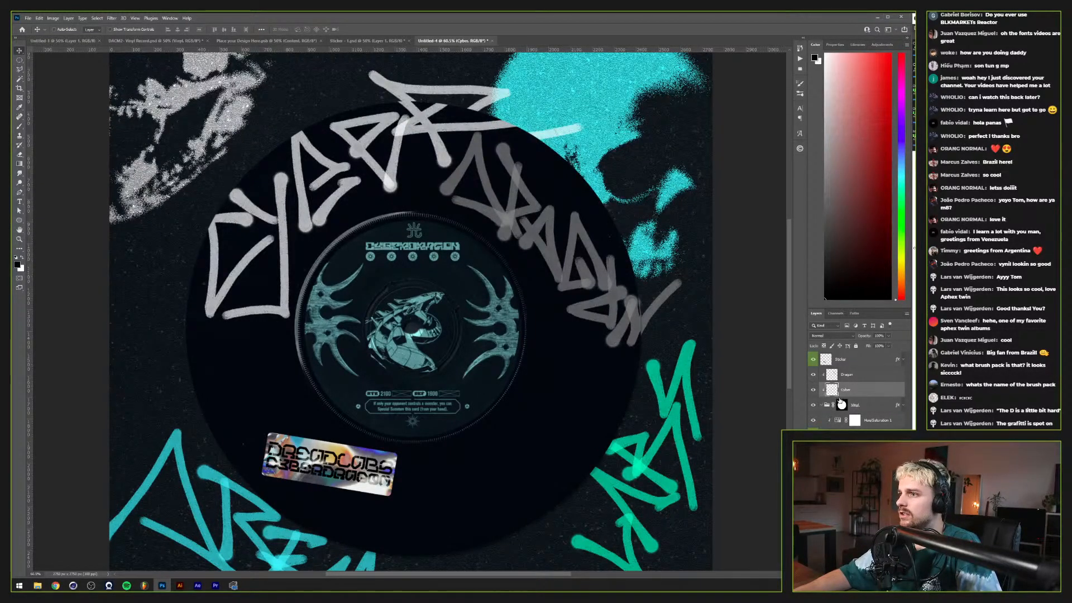
pyautogui.click(844, 374)
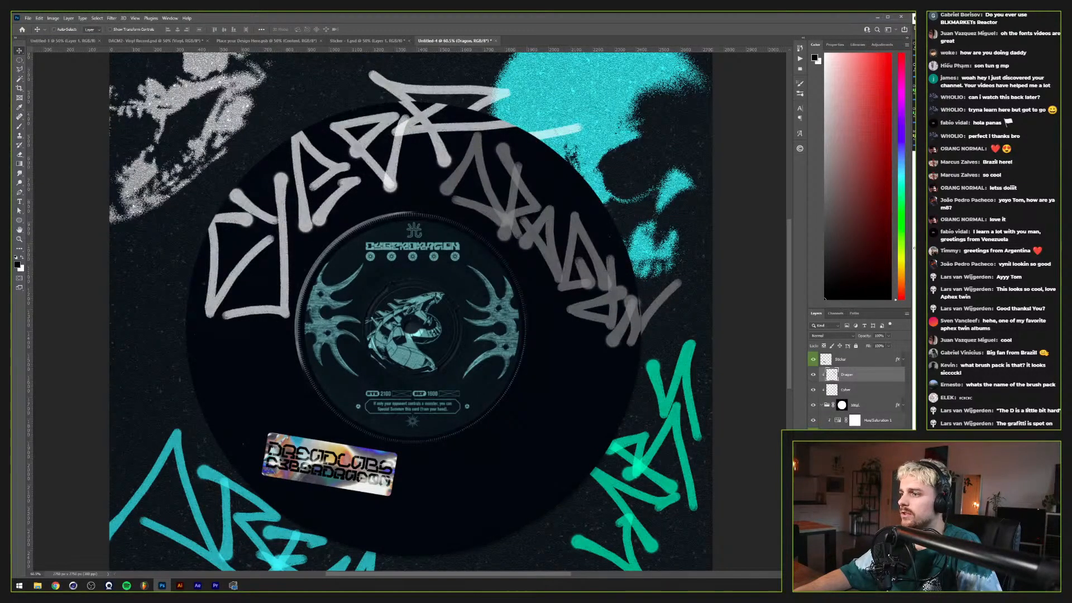
pyautogui.press('F2')
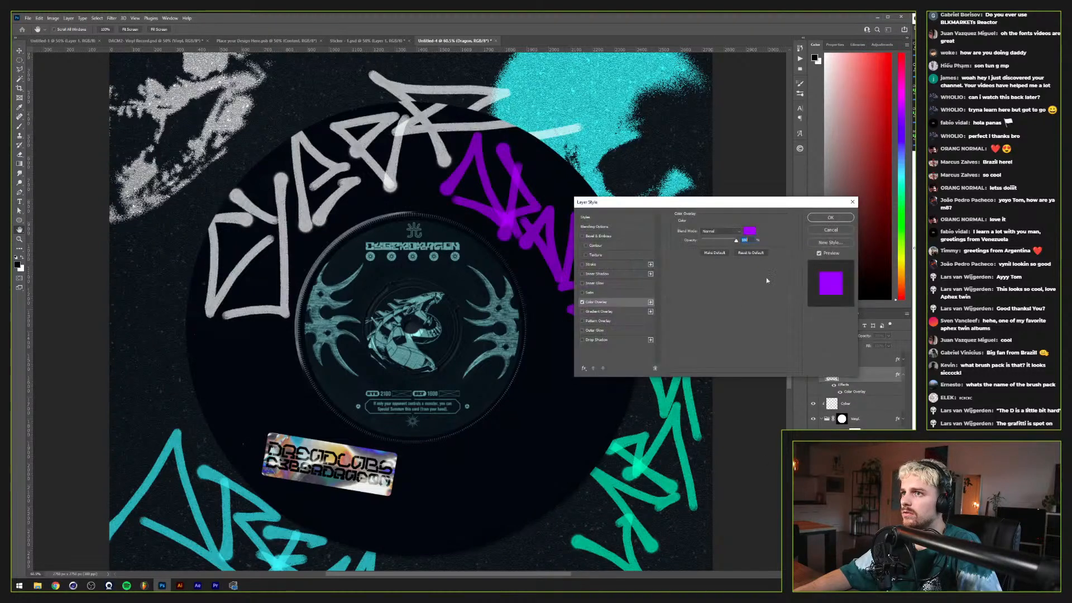
pyautogui.click(750, 231)
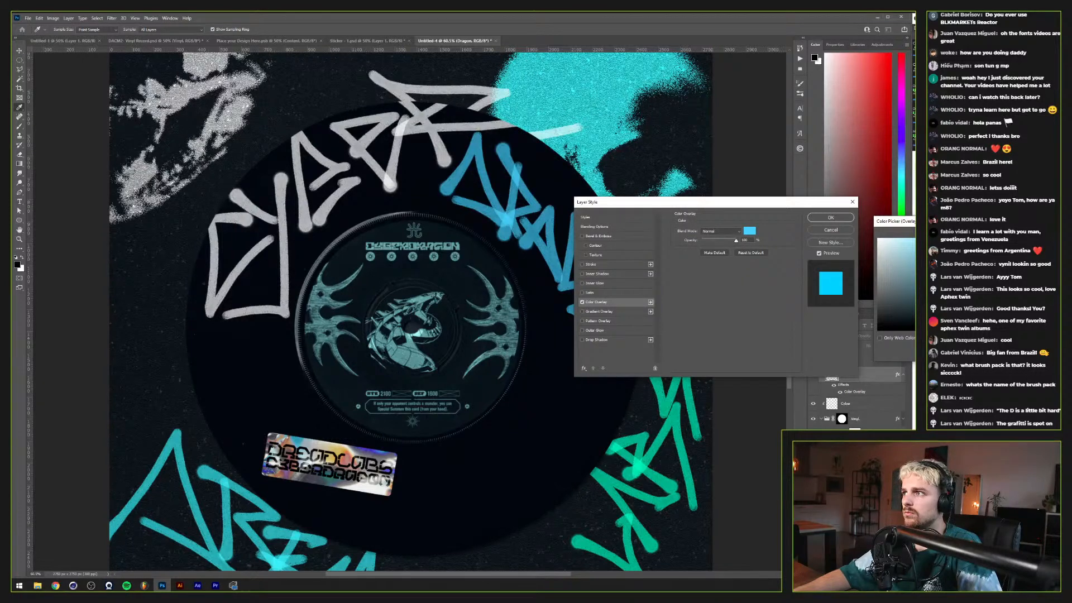
pyautogui.click(229, 506)
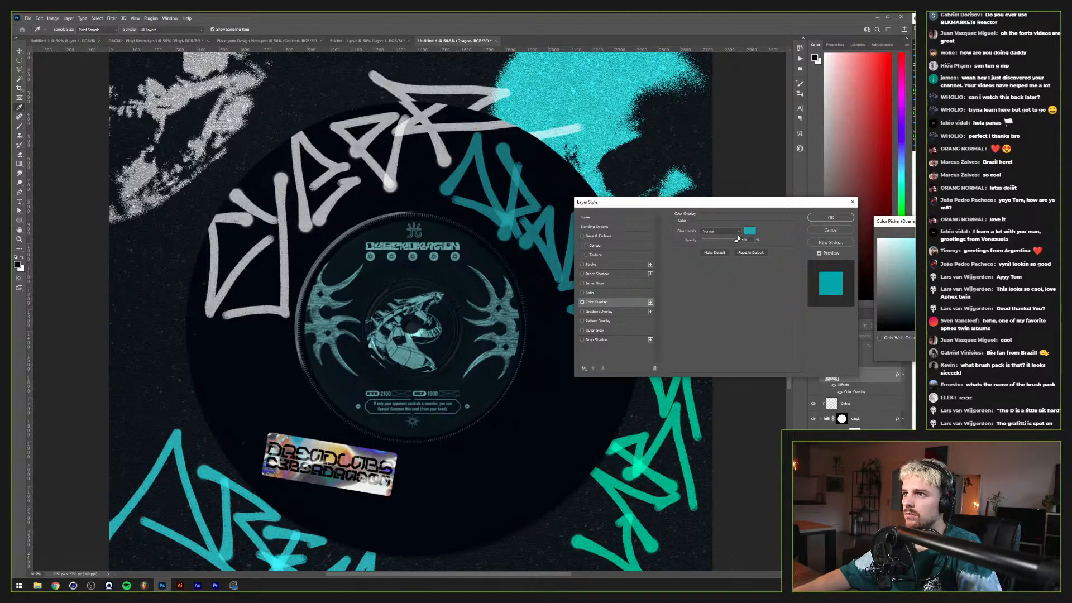
pyautogui.moveTo(979, 255); pyautogui.dragTo(979, 238)
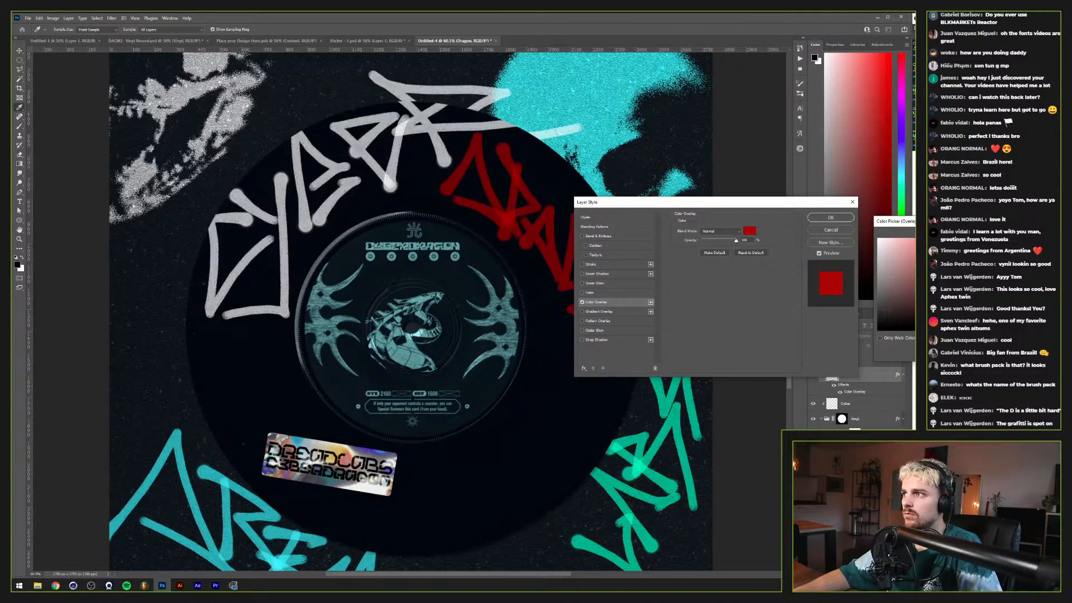
pyautogui.click(228, 481)
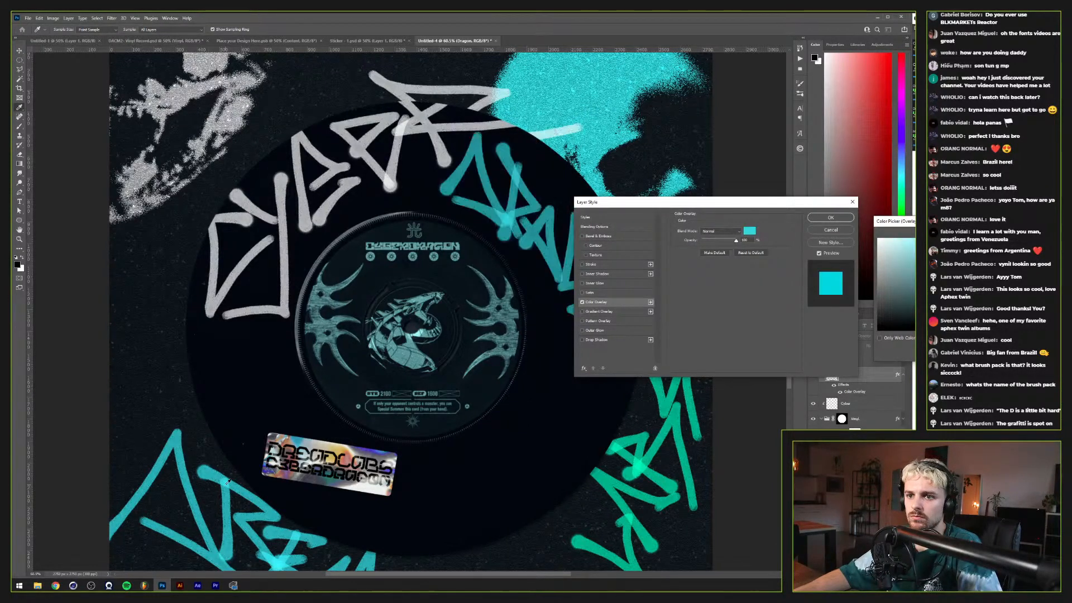
pyautogui.click(969, 239)
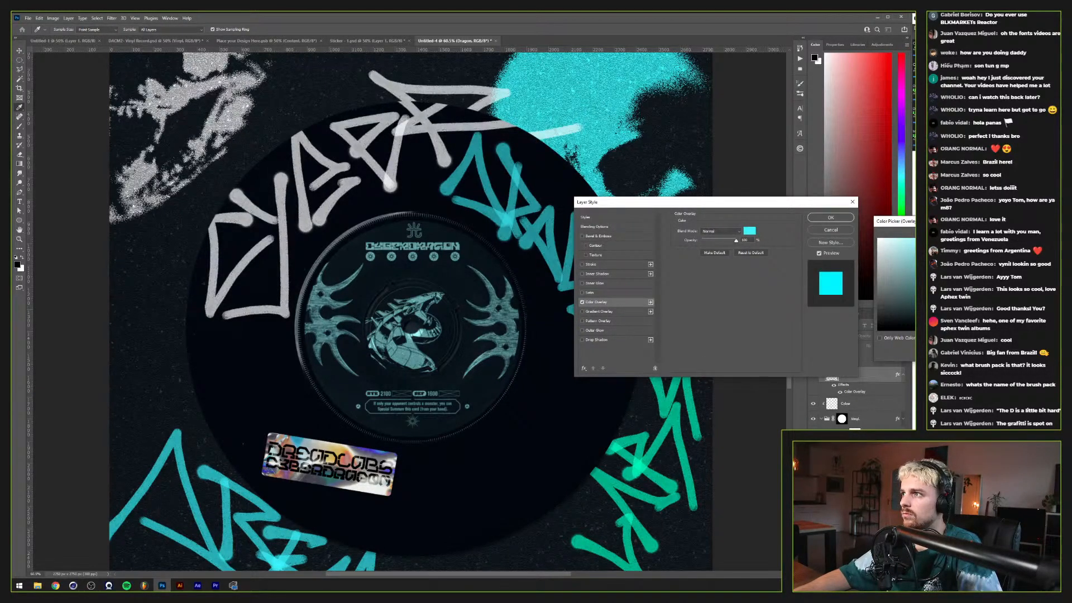
pyautogui.press('Return')
pyautogui.click(831, 218)
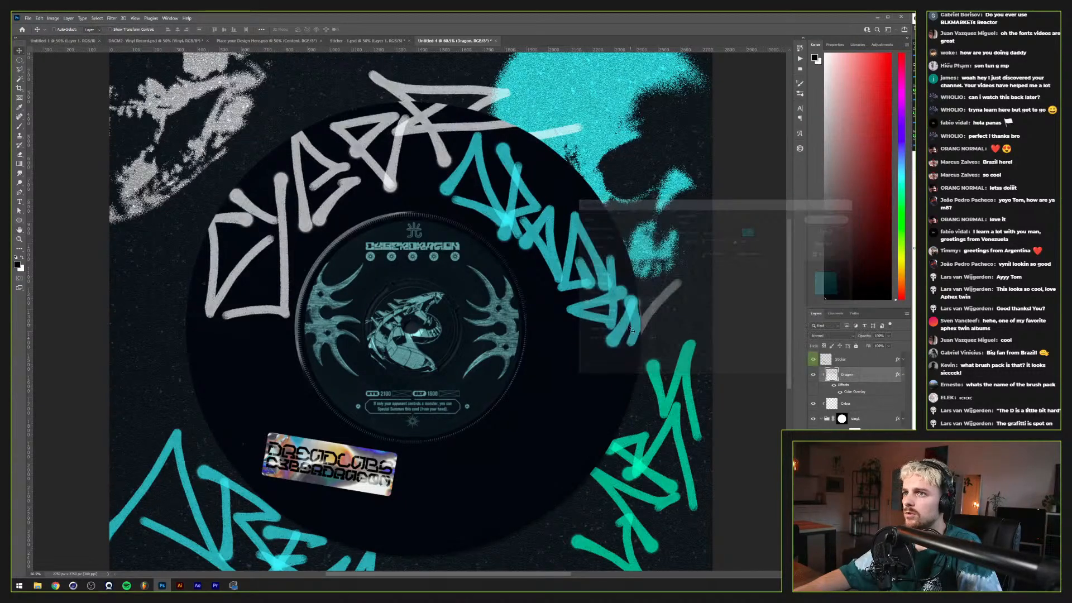
# Step: Copy the Dragon layer's style onto the Dragon copy layer so the stroke extending past the vinyl matches
pyautogui.scroll(-3, 657, 360)
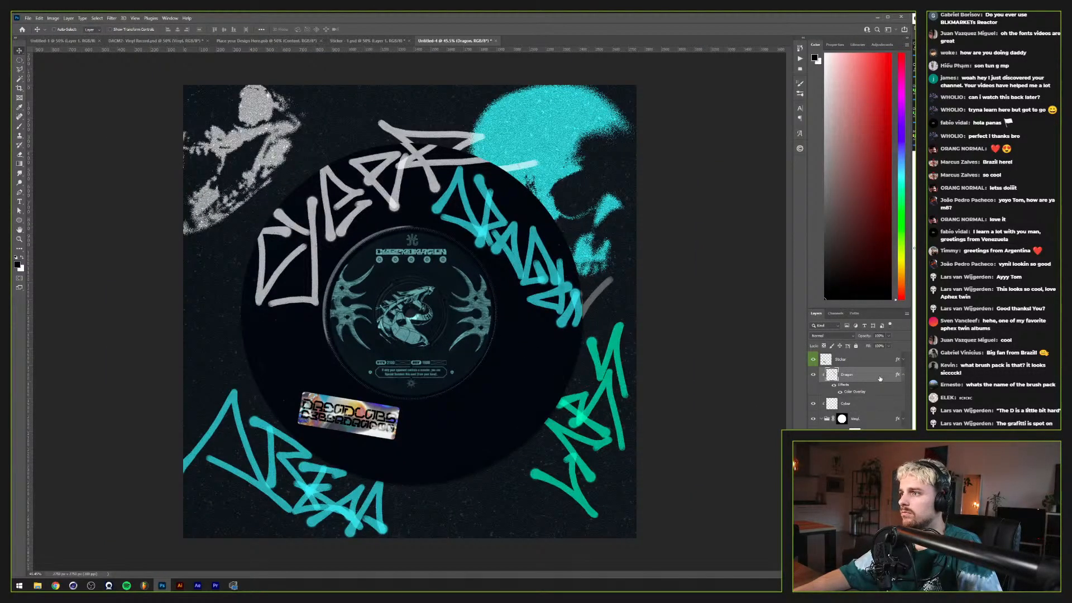
pyautogui.rightClick(880, 379)
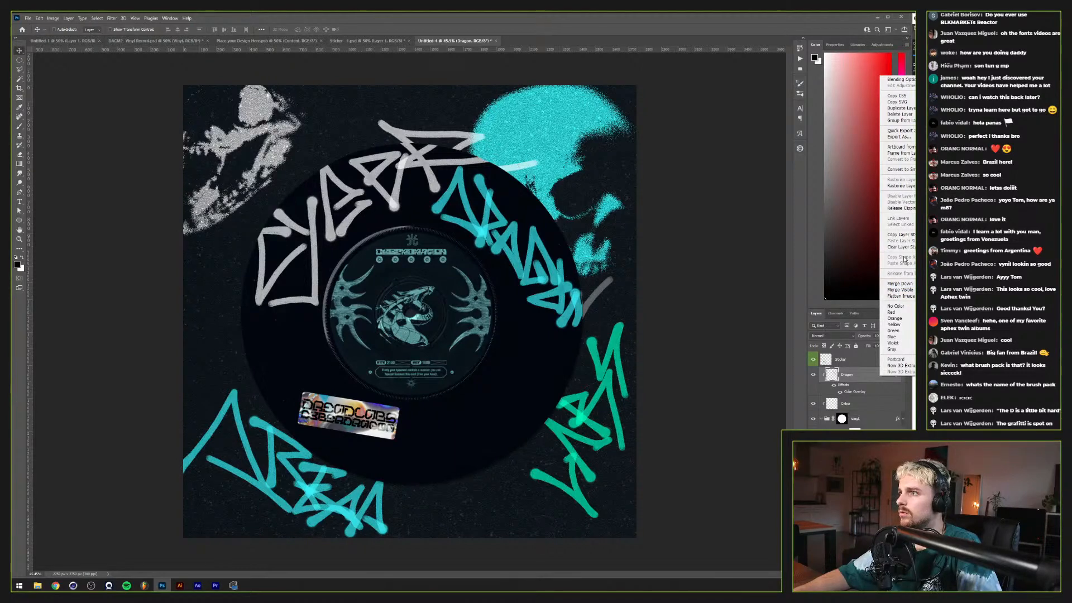
pyautogui.click(900, 234)
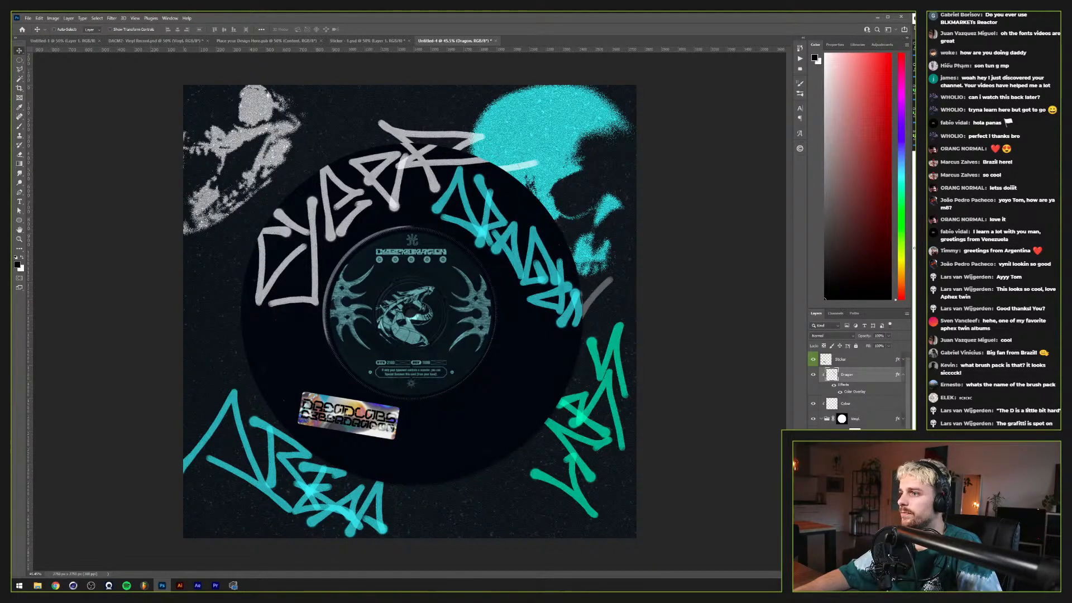
pyautogui.rightClick(871, 535)
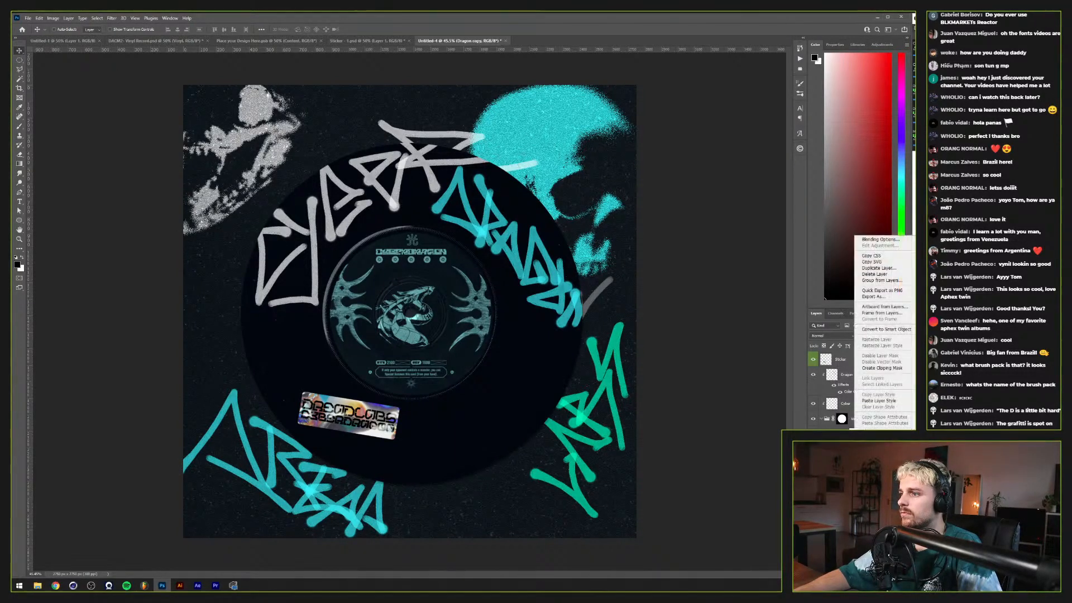
pyautogui.click(882, 401)
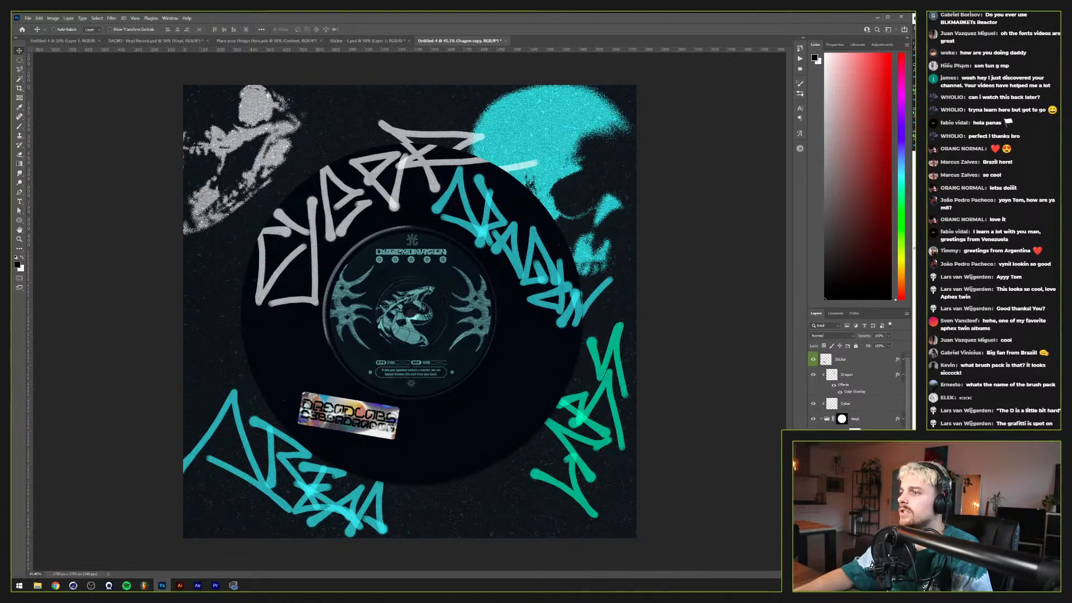
# Step: Shrink the cyan skull, rotate it slightly clockwise, and move it into the artwork's upper-right corner
pyautogui.keyDown('ctrl'); pyautogui.click(558, 245); pyautogui.keyUp('ctrl')
pyautogui.hotkey('ctrl', 't')
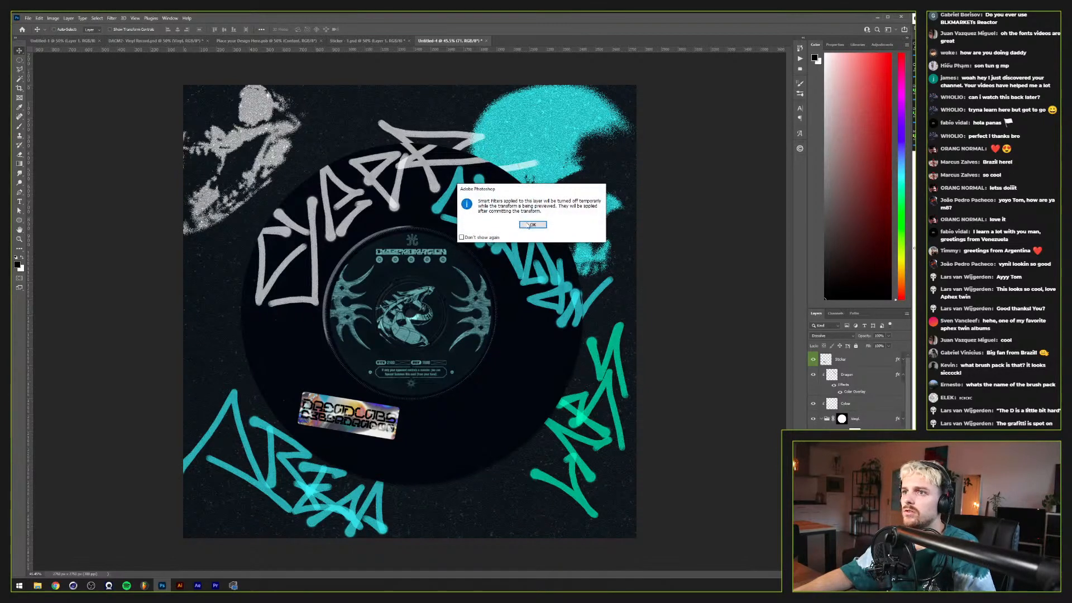
pyautogui.press('Return')
pyautogui.moveTo(471, 277); pyautogui.dragTo(522, 227)
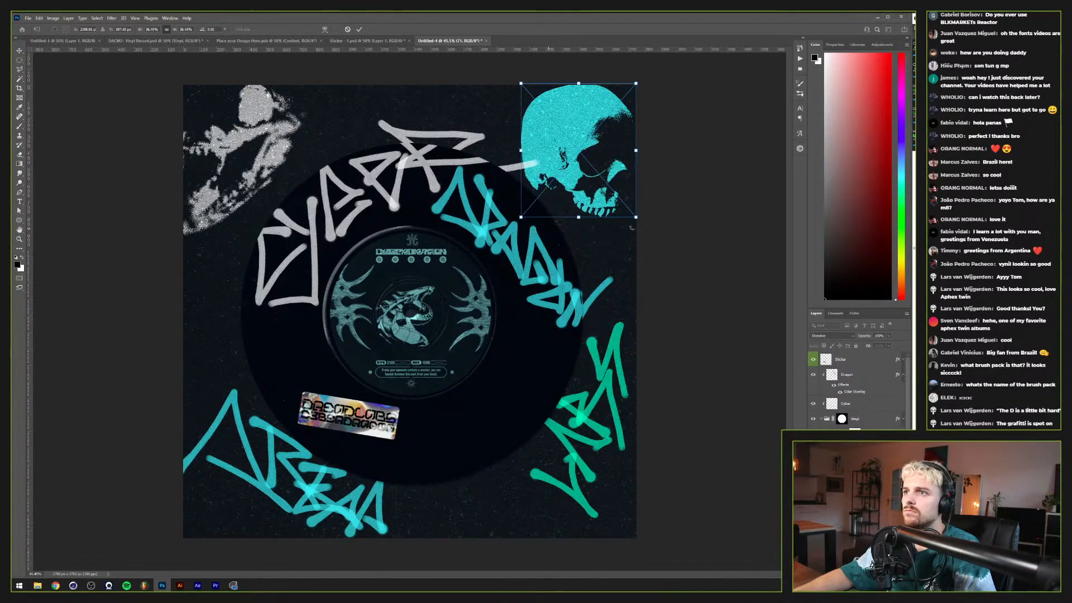
pyautogui.moveTo(678, 229); pyautogui.dragTo(671, 240)
pyautogui.press('Return')
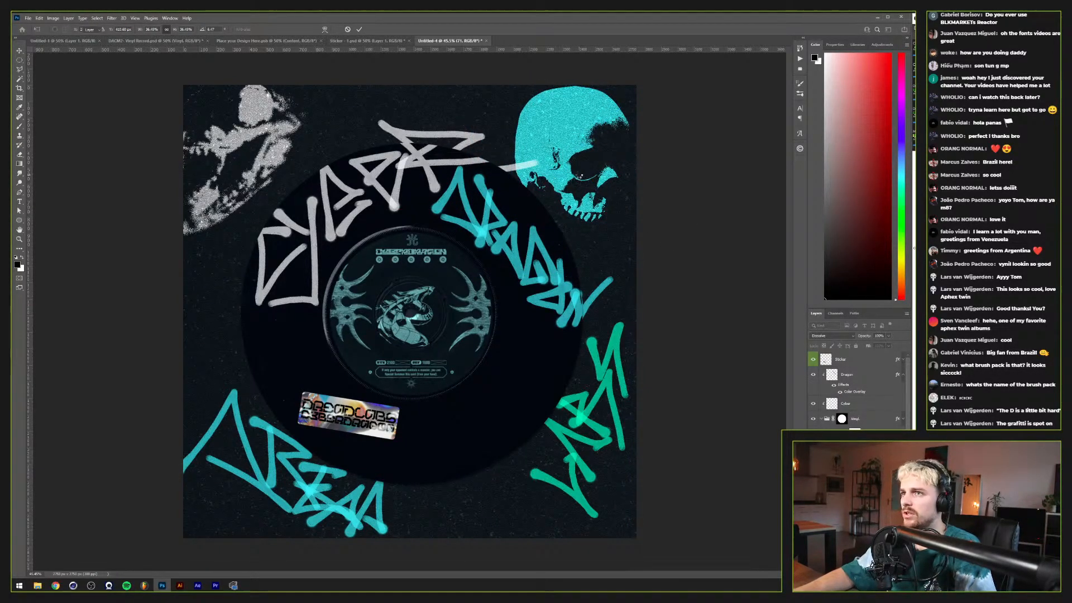
pyautogui.moveTo(566, 157)
pyautogui.mouseDown()
pyautogui.moveTo(577, 166)
pyautogui.moveTo(576, 150)
pyautogui.mouseUp()
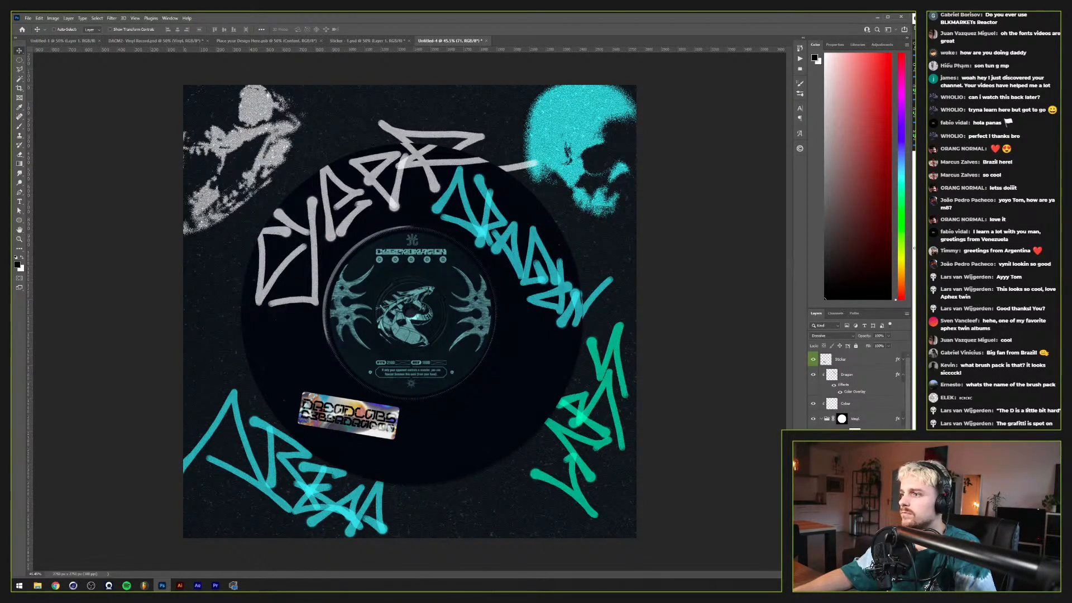
# Step: Select the Cyber and Cyber copy layers together and shift the CYBER graffiti slightly left, away from DRAGON
pyautogui.hotkey('ctrl', 'j')
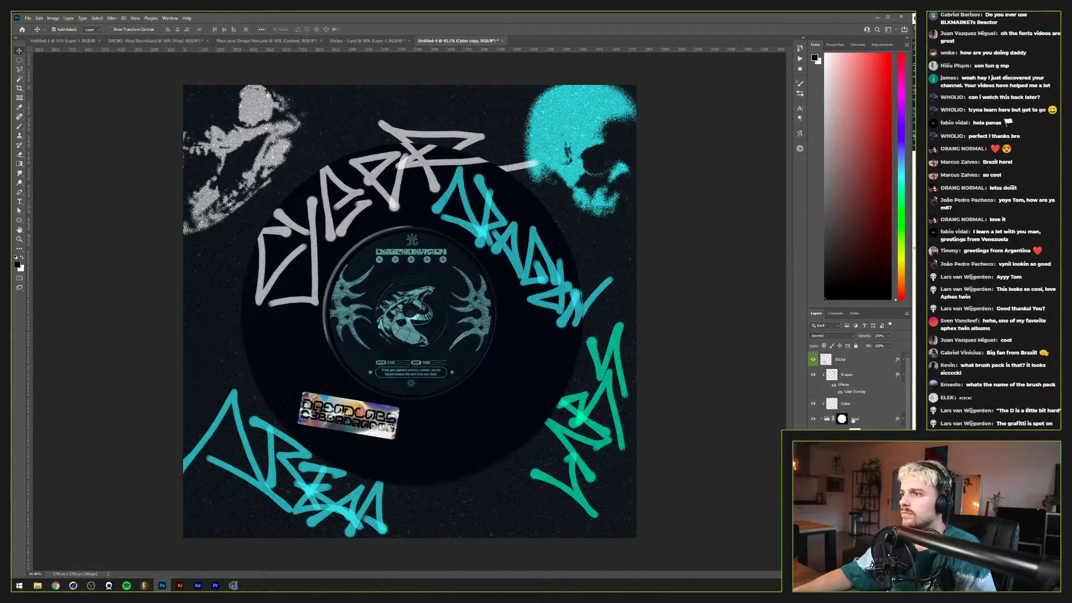
pyautogui.keyDown('ctrl'); pyautogui.click(853, 403); pyautogui.keyUp('ctrl')
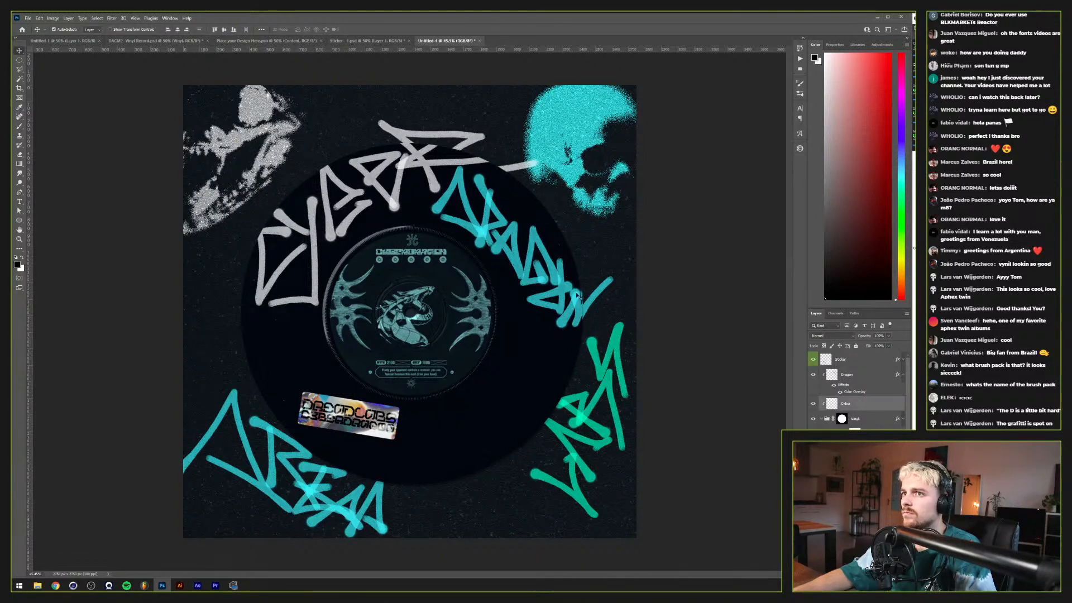
pyautogui.moveTo(342, 193); pyautogui.dragTo(323, 196)
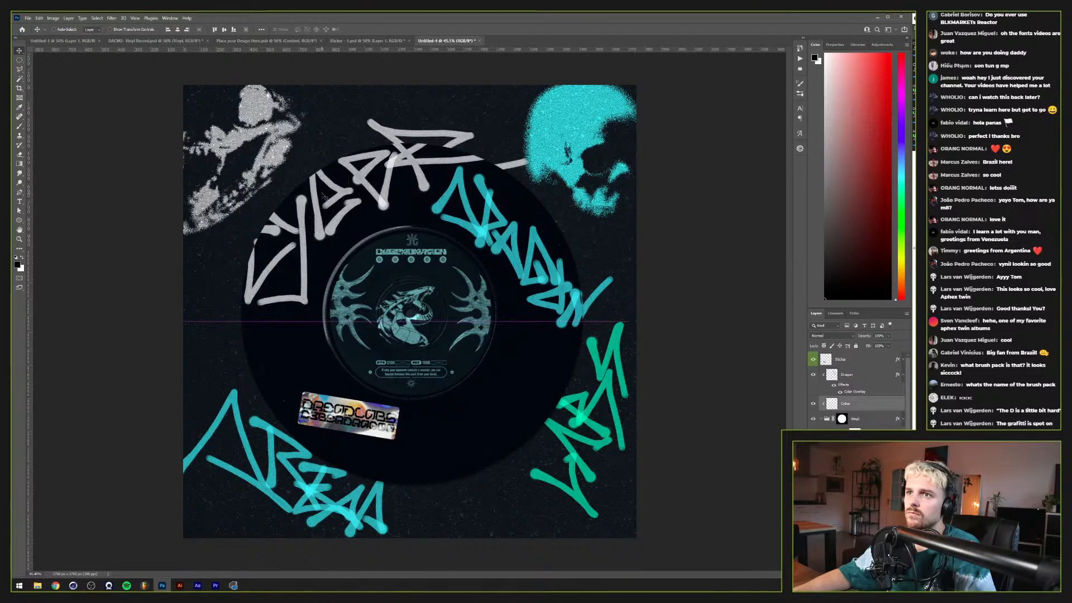
pyautogui.hotkey('ctrl', '+')
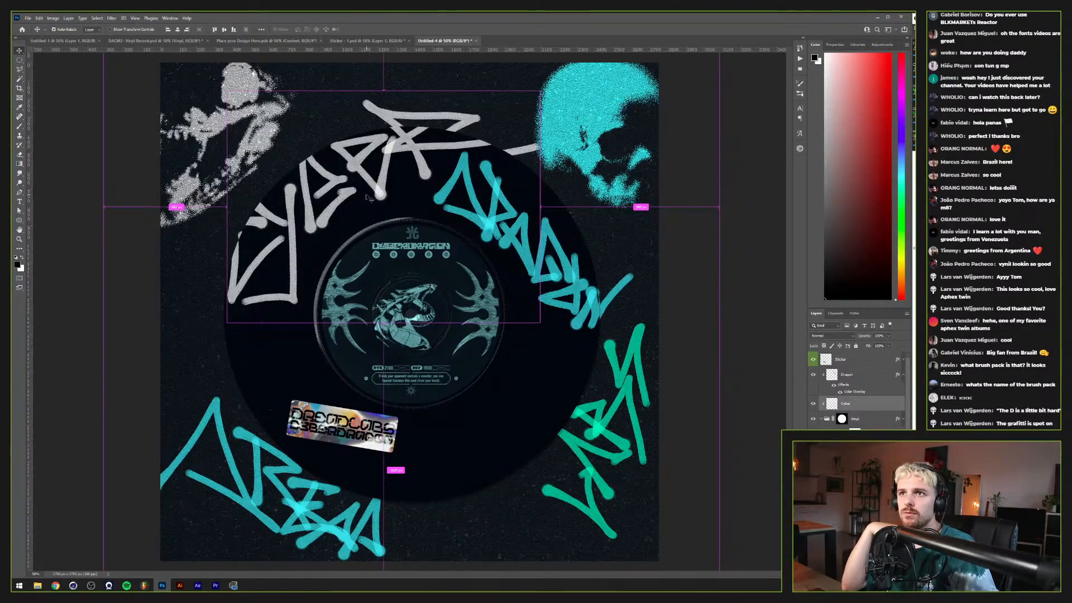
# Step: Save the document as a Photoshop file named End Result in the Dreadlabs > Livestreams > 2021-08-13 folder
pyautogui.hotkey('ctrl', 'shift', 's')
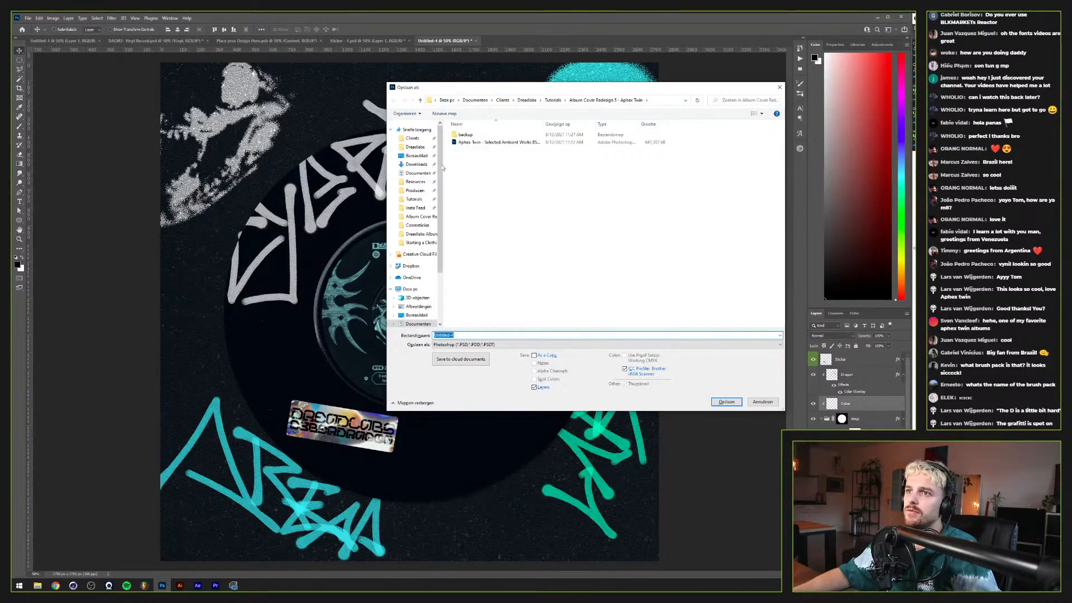
pyautogui.click(416, 140)
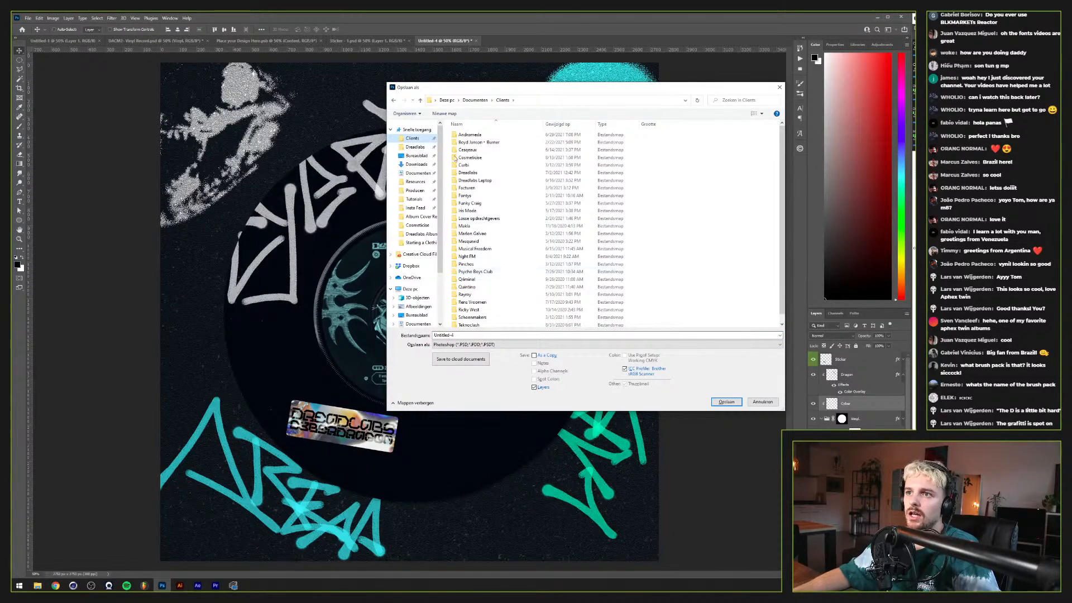
pyautogui.click(415, 147)
pyautogui.doubleClick(488, 149)
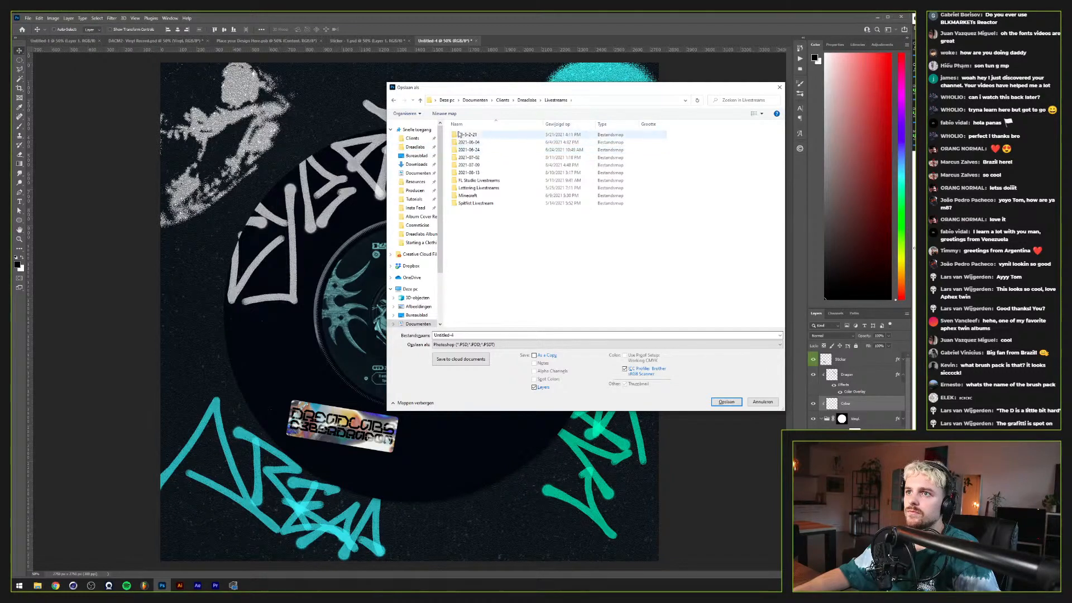
pyautogui.doubleClick(483, 174)
pyautogui.click(471, 334)
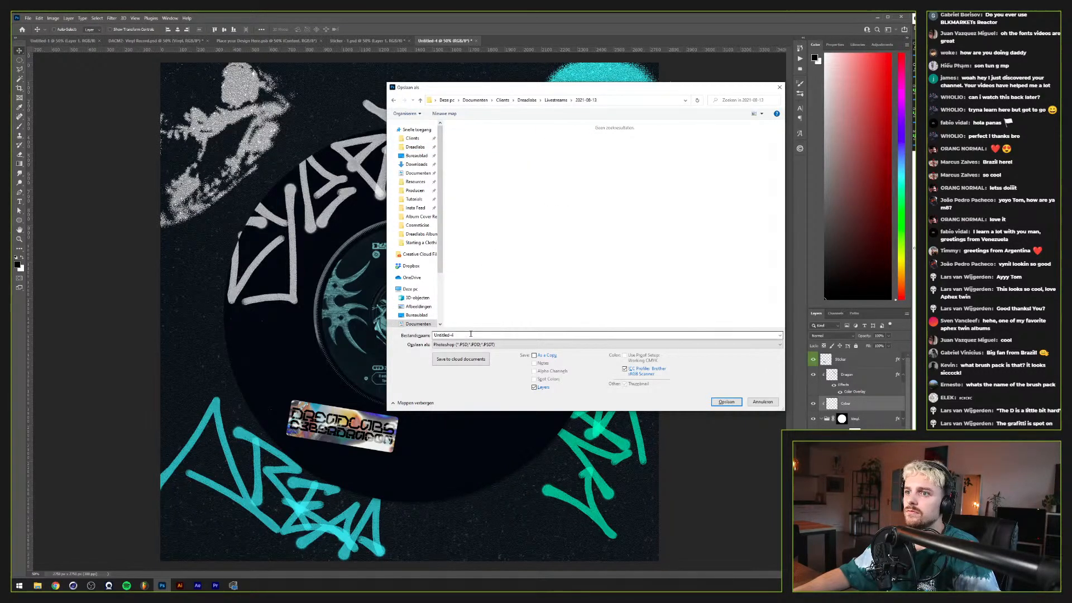
pyautogui.hotkey('ctrl', 'a')
pyautogui.write('End Re')
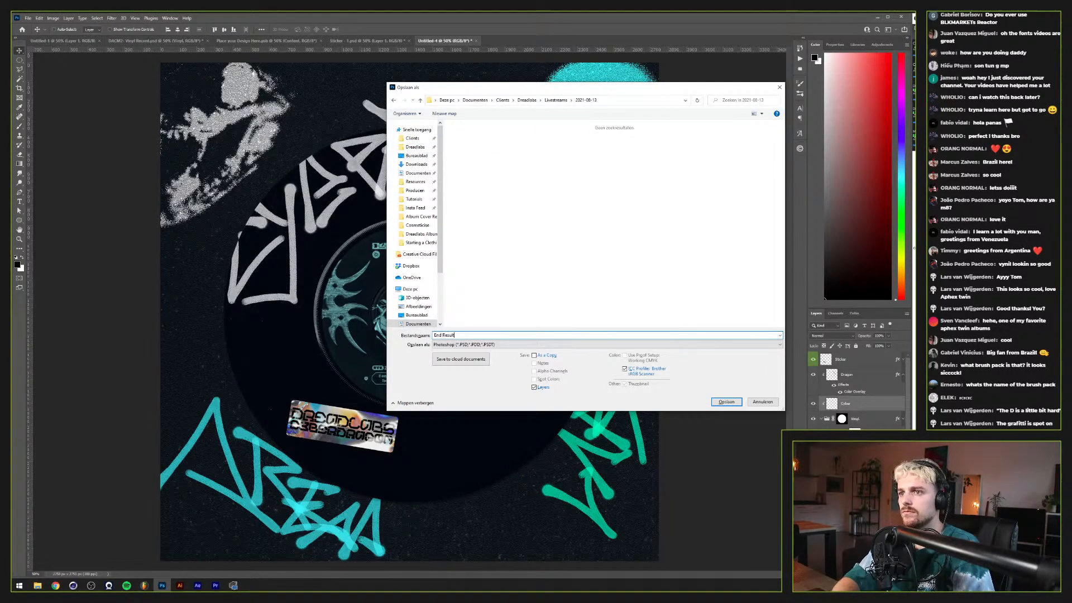
pyautogui.write('sult')
pyautogui.press('Return')
pyautogui.press('Return')
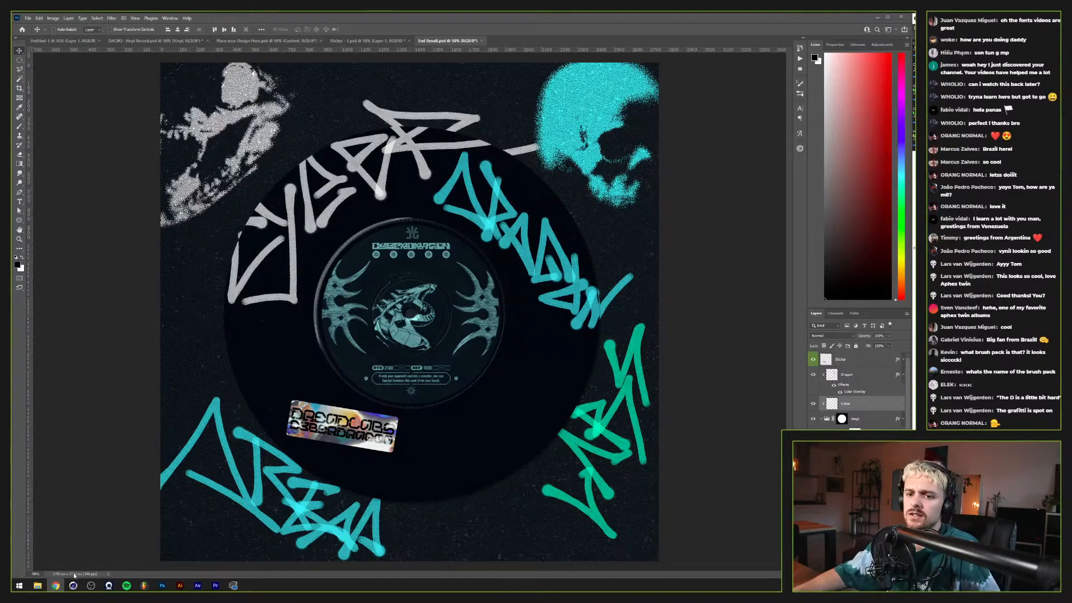
# Step: Hide the interface panels to view the finished vinyl artwork without distractions
pyautogui.click(91, 585)
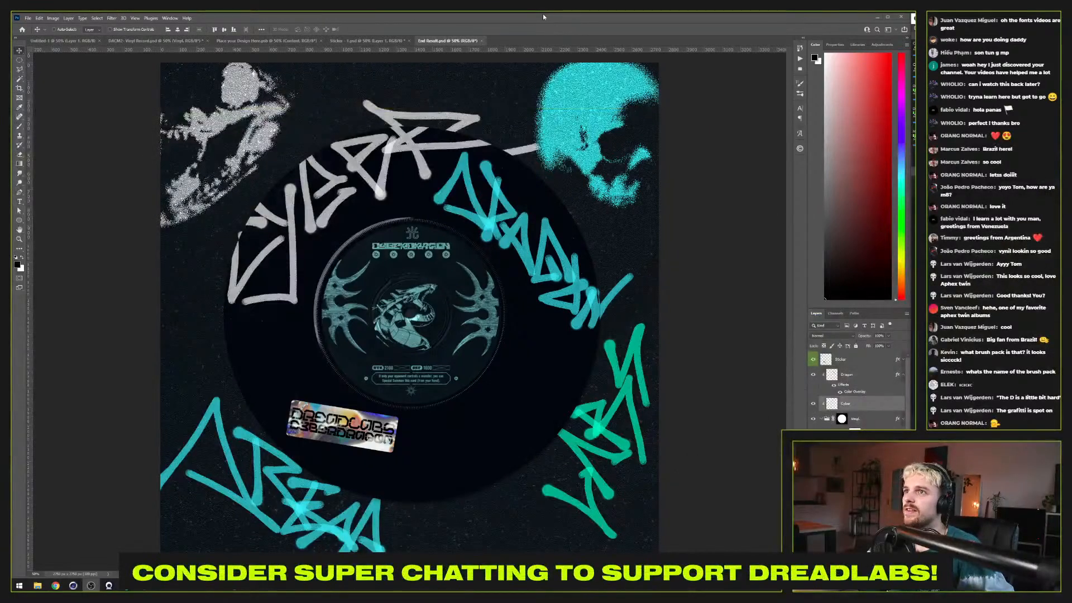
pyautogui.press('Tab')
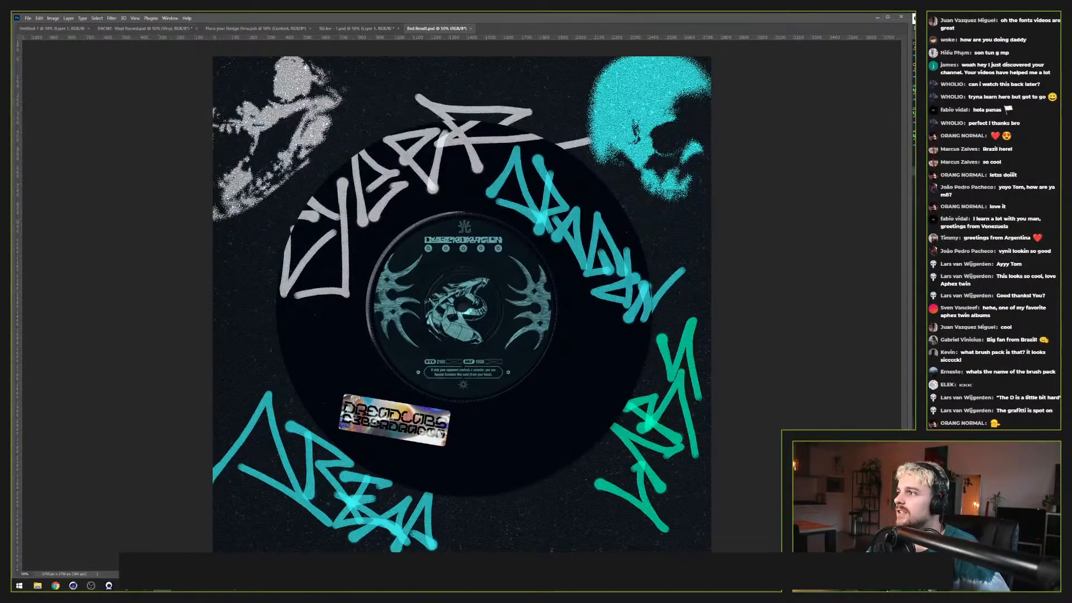